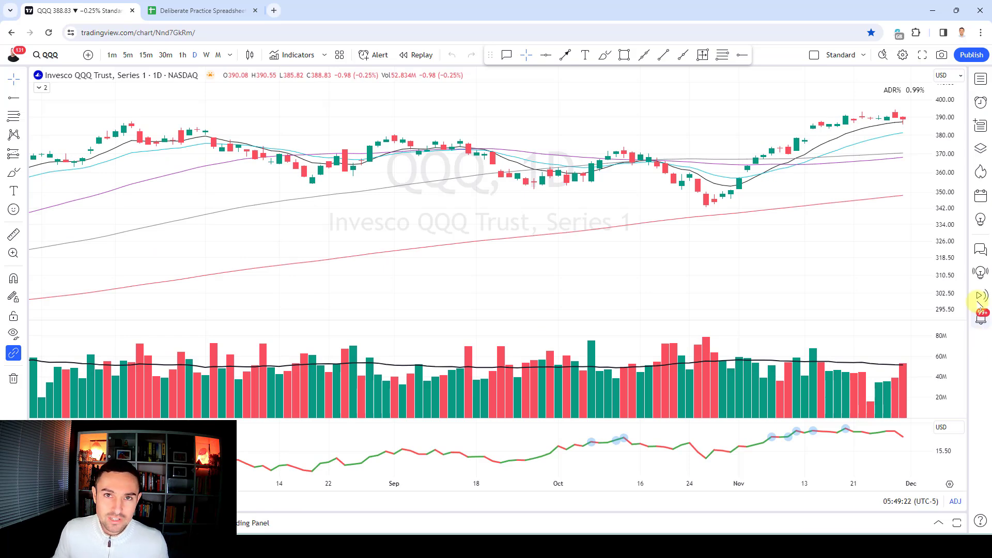
Switch the chart to the Bitstamp BTCUSD symbol (Bitcoin / U.S. Dollar)
scroll(828, 238, "up", 6)
scroll(765, 209, "up", 4)
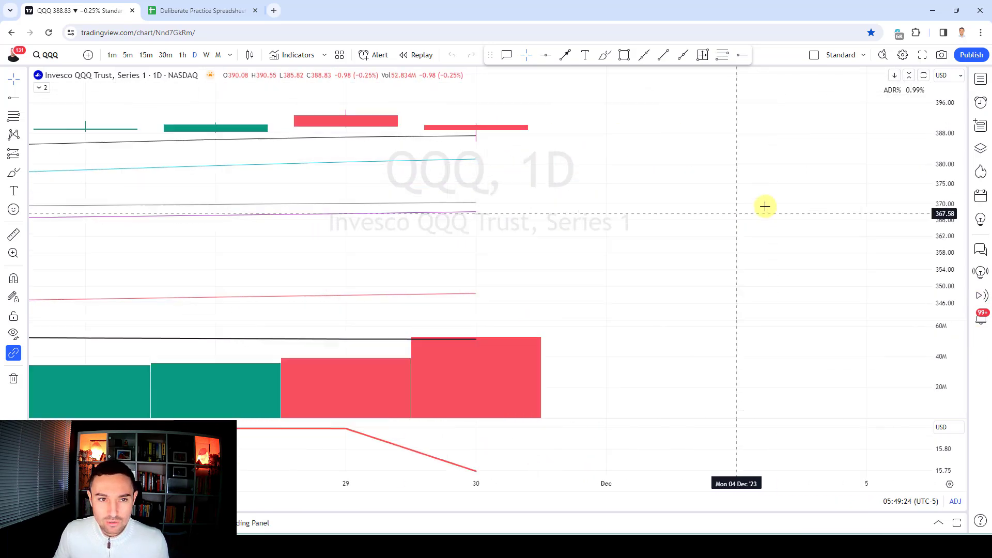
type("BTC")
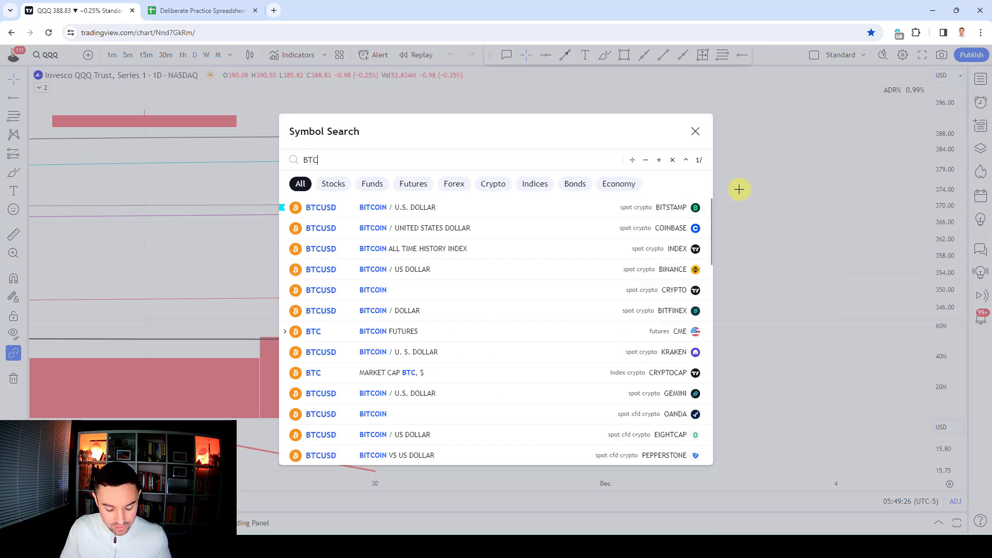
type("USD")
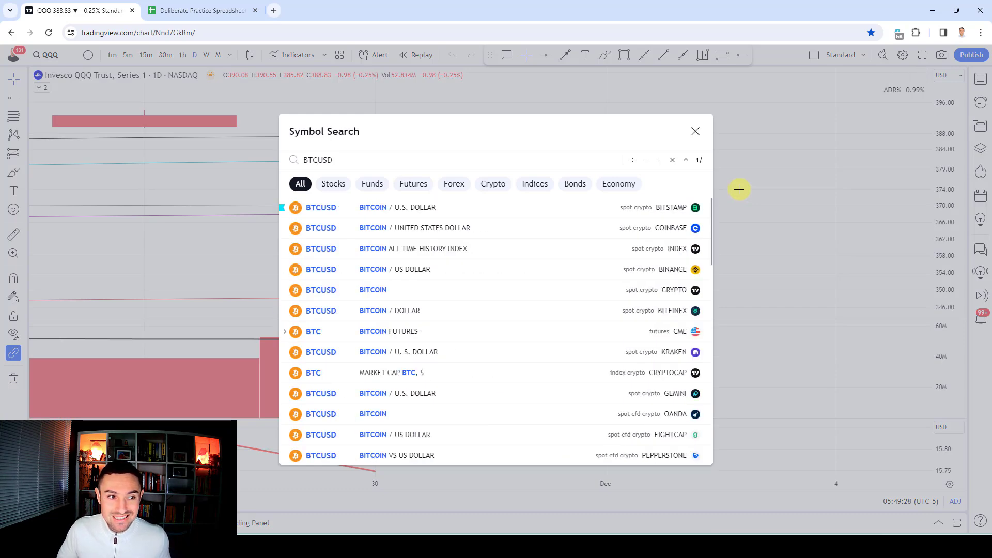
key("Return")
Jump the BTCUSD daily chart by date back to its earliest available bar in August 2011
key("alt+g")
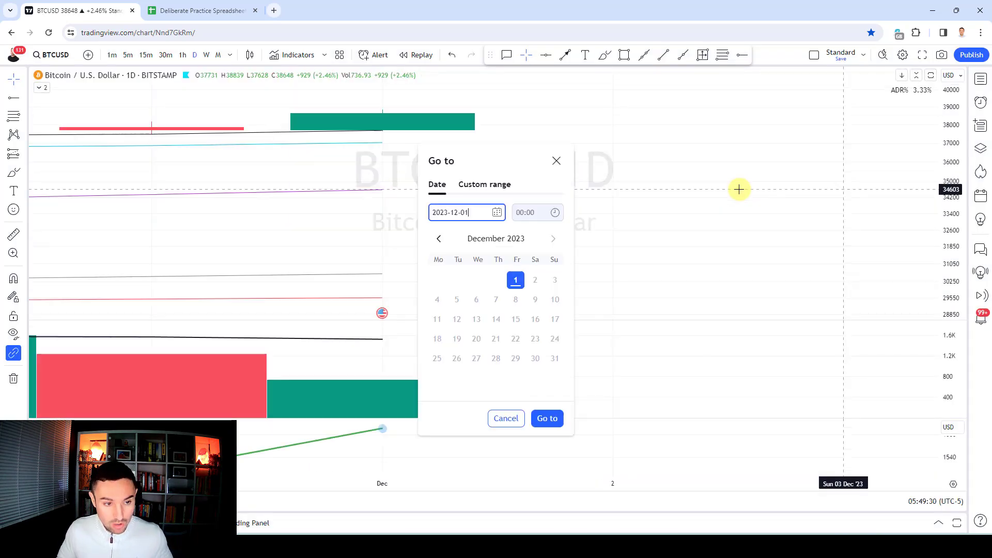
key("BackSpace")
key("BackSpace")
type("20")
key("Return")
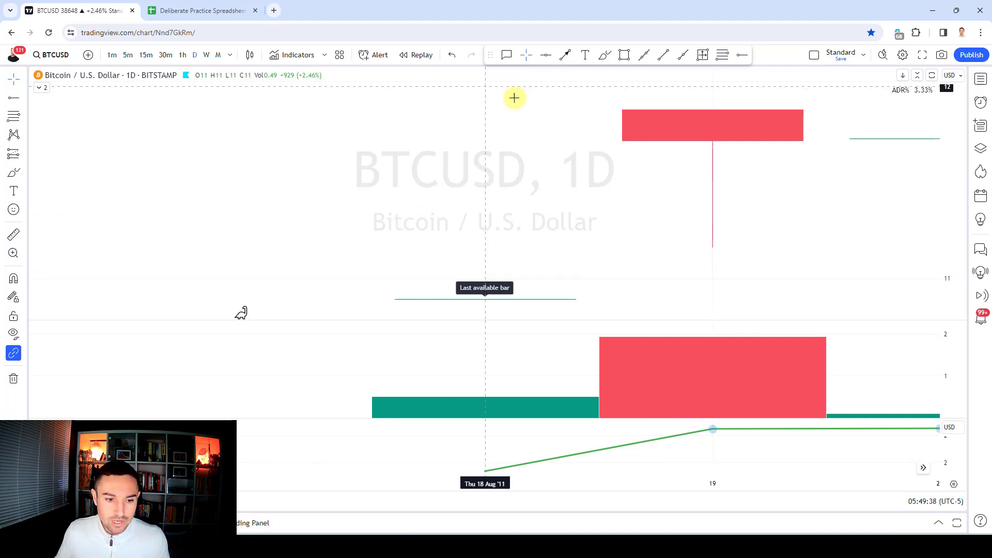
Start bar replay from the earliest BTCUSD daily bar, 18 August 2011
left_click(417, 55)
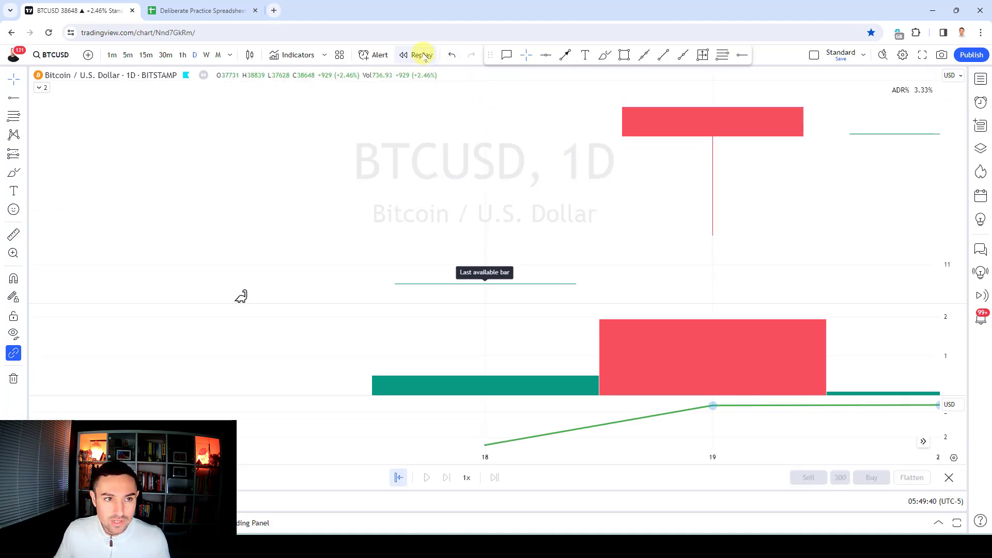
left_click(679, 141)
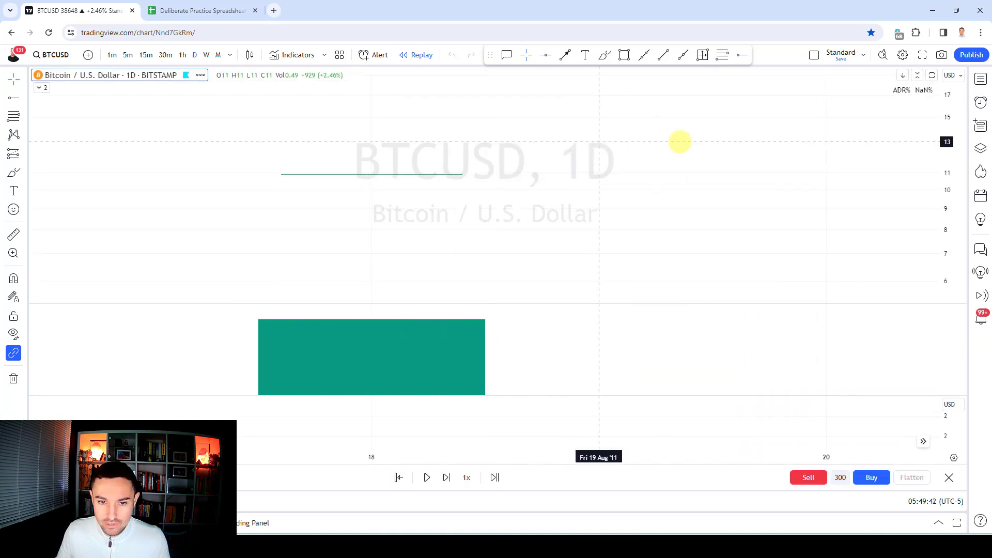
scroll(716, 188, "down", 4)
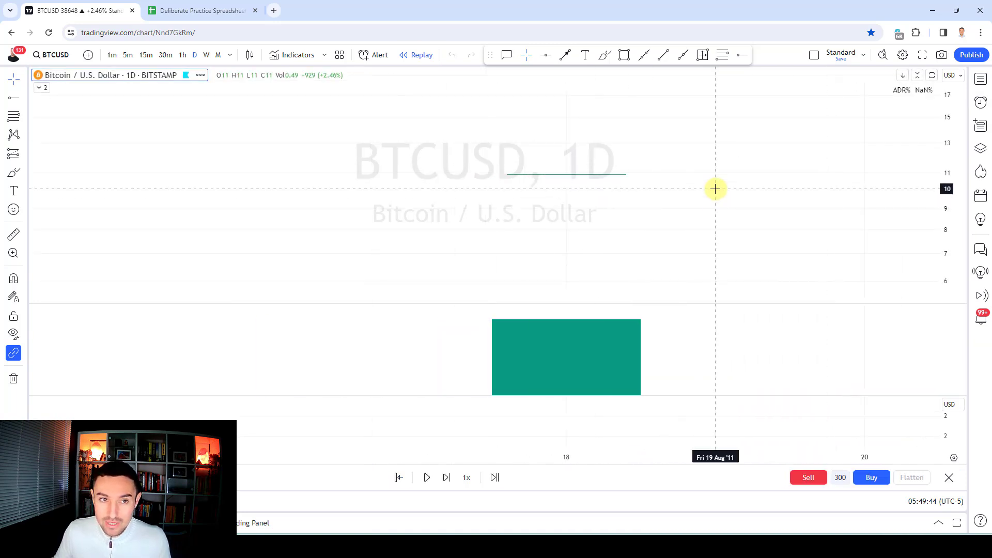
scroll(777, 138, "down", 4)
left_click_drag(777, 138, 437, 140)
scroll(437, 139, "down", 6)
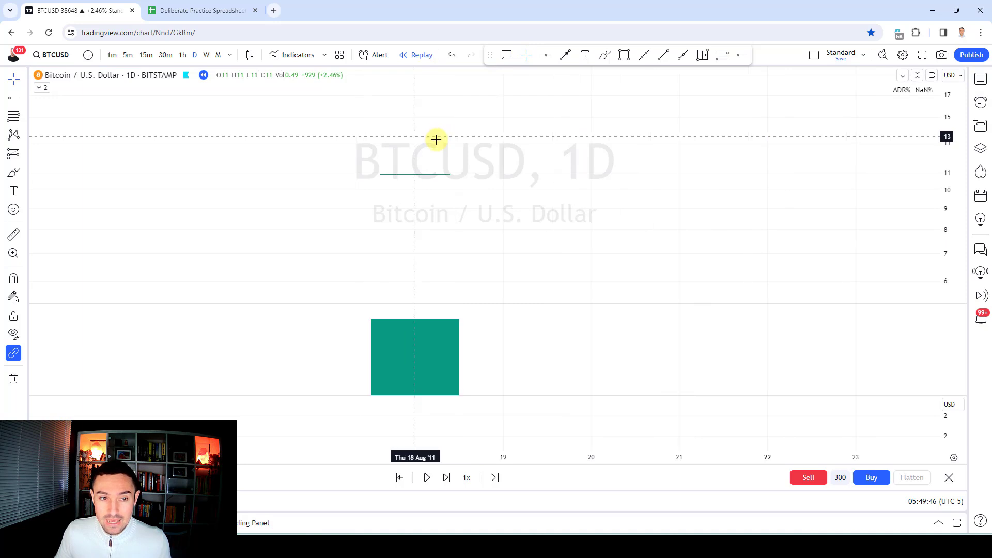
left_click_drag(753, 148, 365, 153)
scroll(629, 188, "down", 2)
left_click_drag(629, 188, 567, 142)
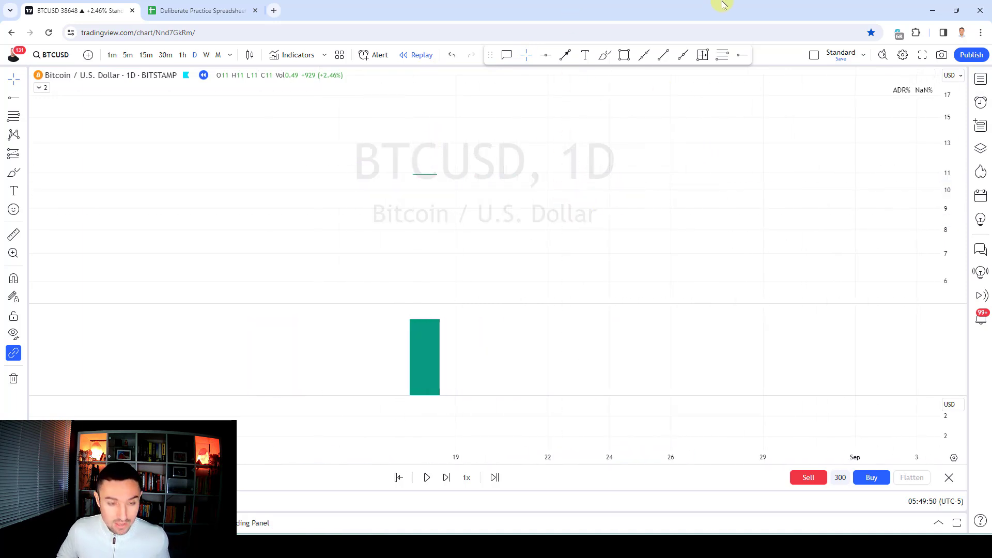
Advance the BTCUSD replay bar by bar from 18 August to late October 2011
key("shift+Right")
key("shift+Right")
key("shift+Right")
key("shift+Right")
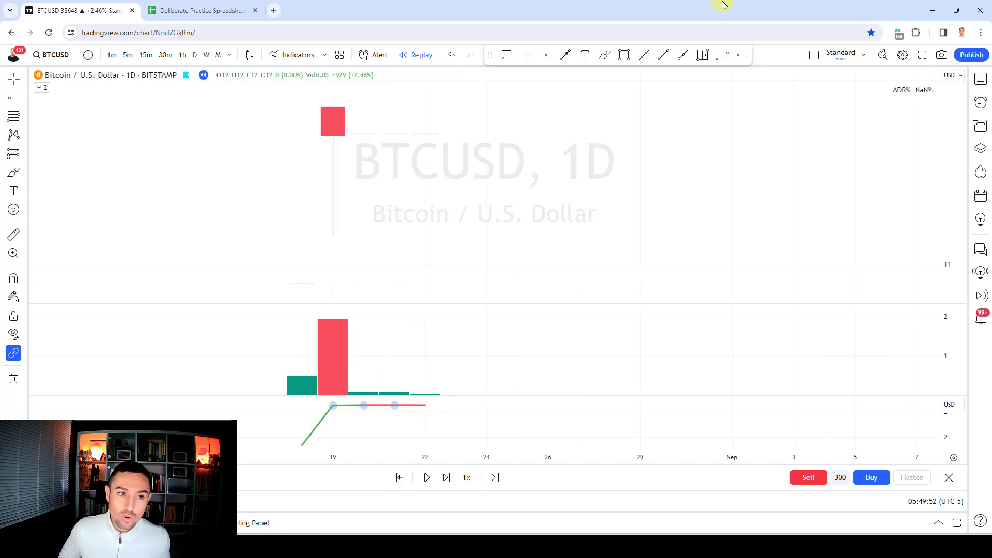
scroll(734, 190, "down", 2)
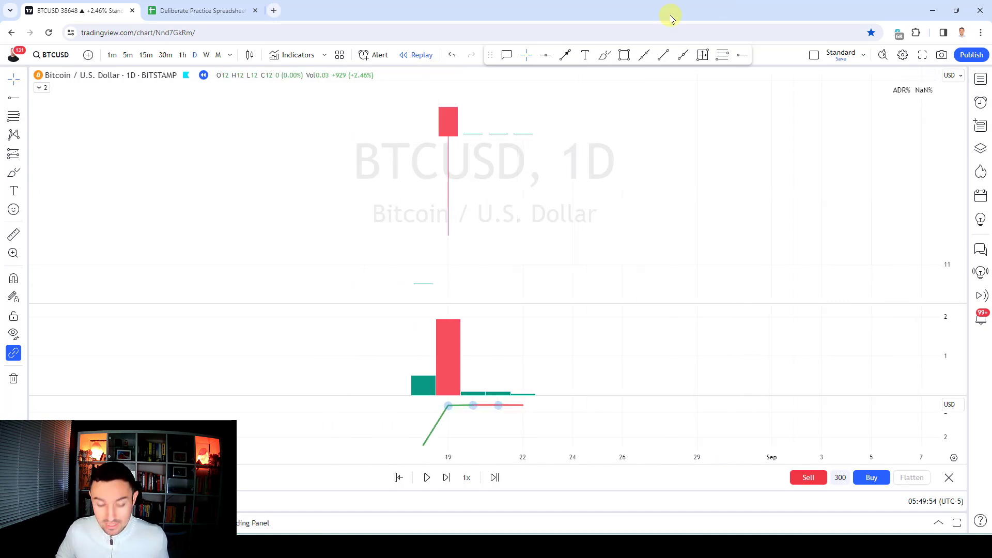
key("shift+Right")
key("shift+Right")
key("shift+Right")
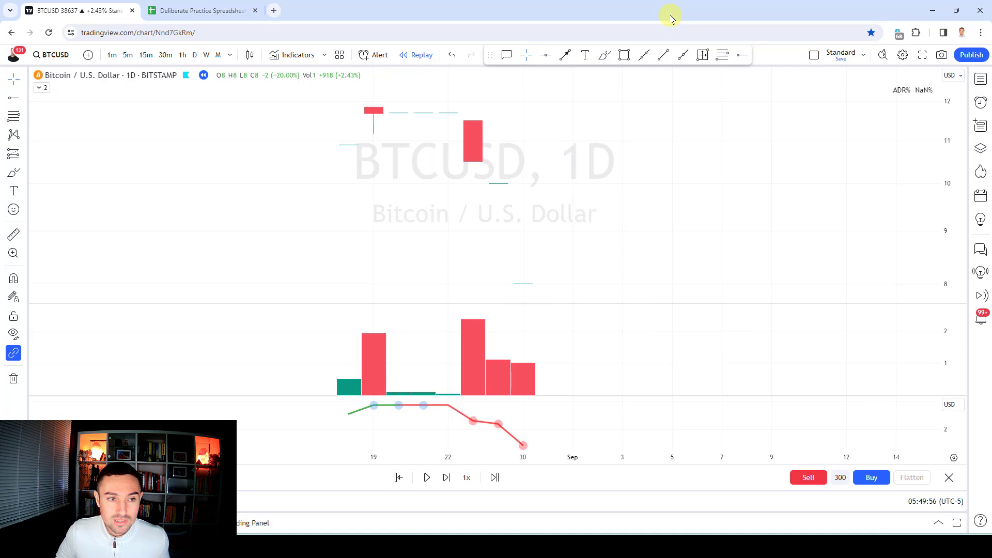
key("shift+Right")
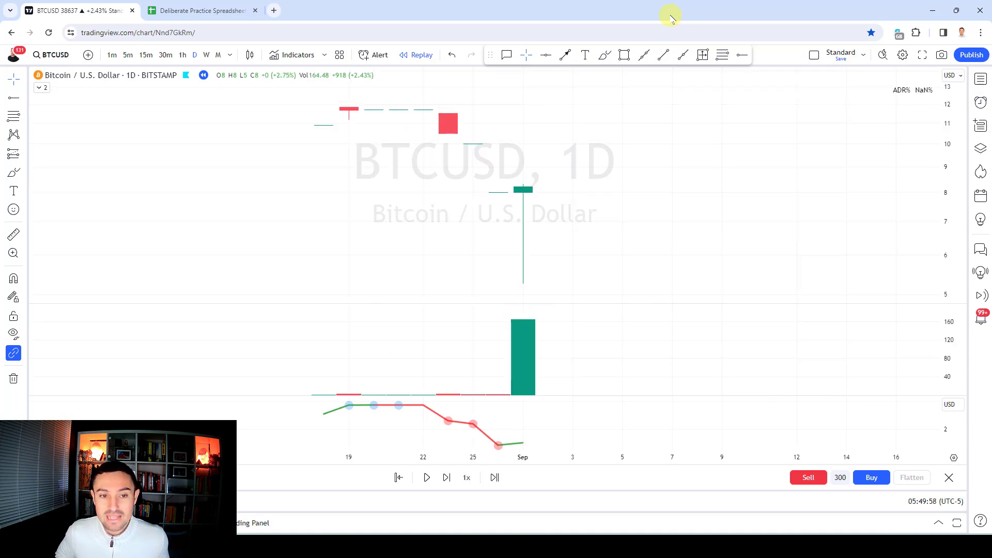
key("shift+Right")
key("shift+Right")
key("shift+Right")
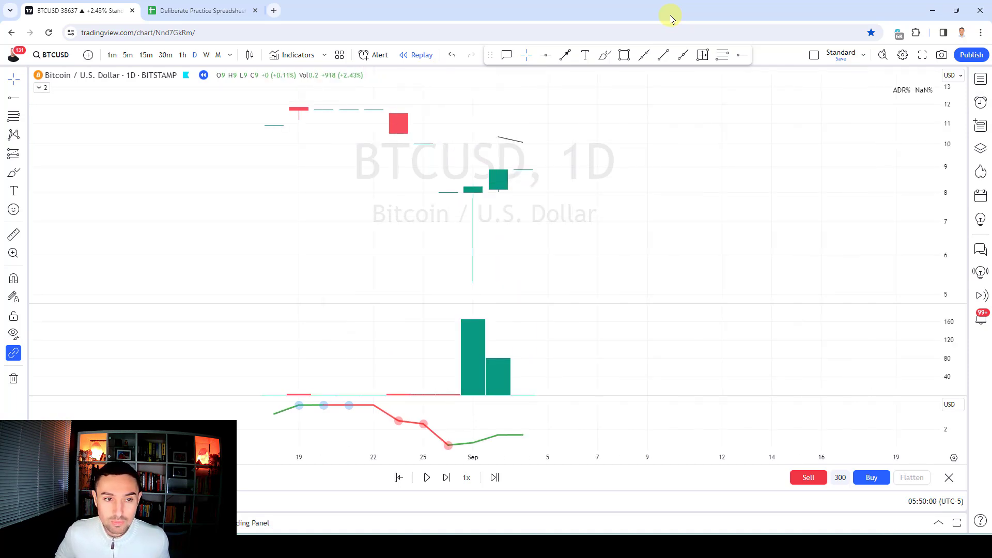
key("shift+Right")
key("shift+Right")
key("shift+Right")
key("shift+Right")
key("shift+Right")
key("shift+Right")
key("shift+Right")
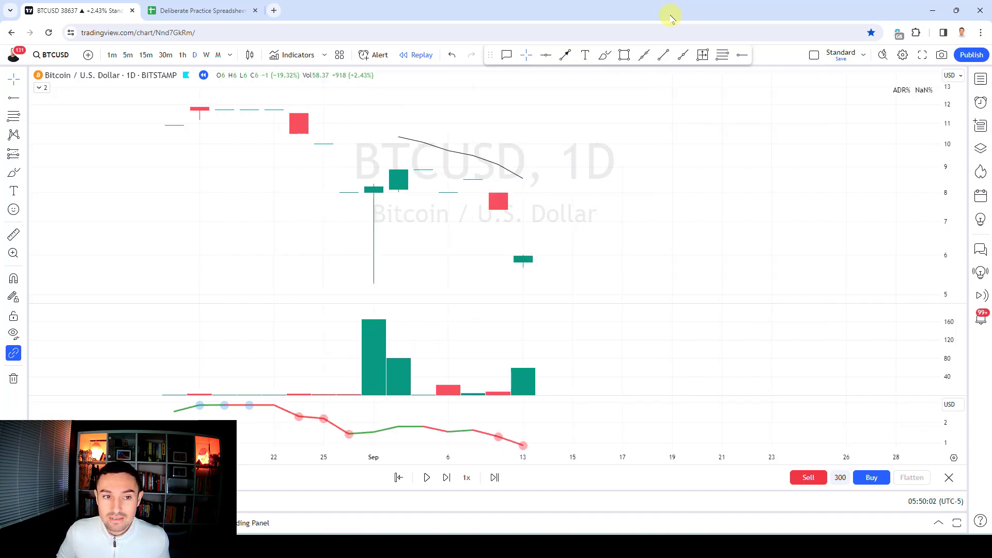
key("shift+Right")
key("shift+Right")
key("shift+Right")
key("shift+Right")
key("shift+Right")
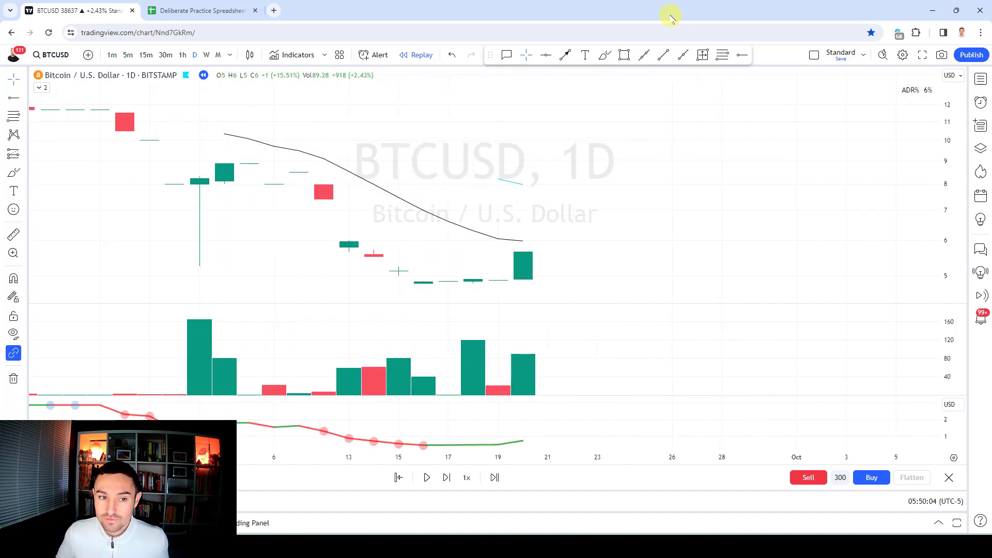
key("shift+Right")
key("shift+Right")
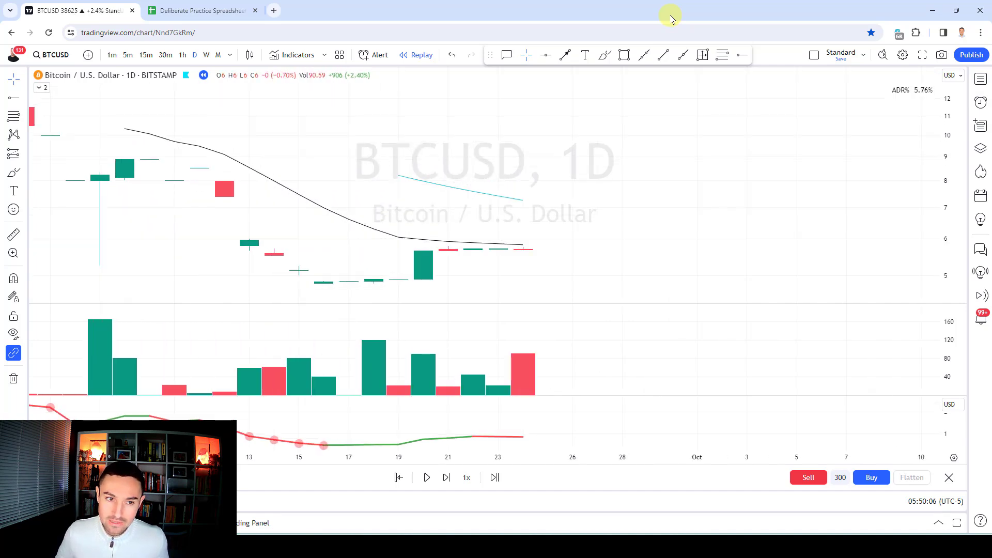
key("shift+Right")
key("shift+Right")
key("shift+Right")
key("shift+Right")
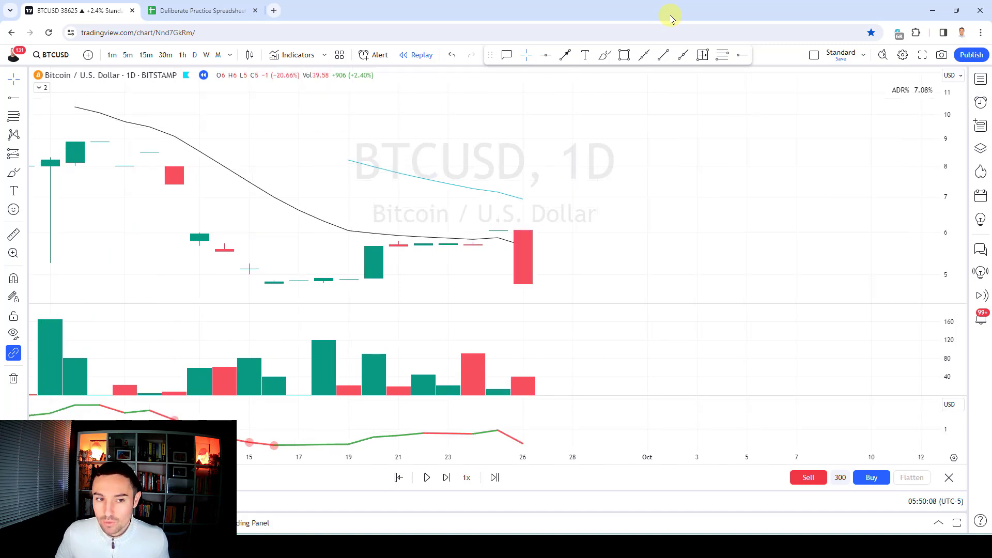
key("shift+Right")
key("shift+Right")
key("shift+Right")
key("shift+Right")
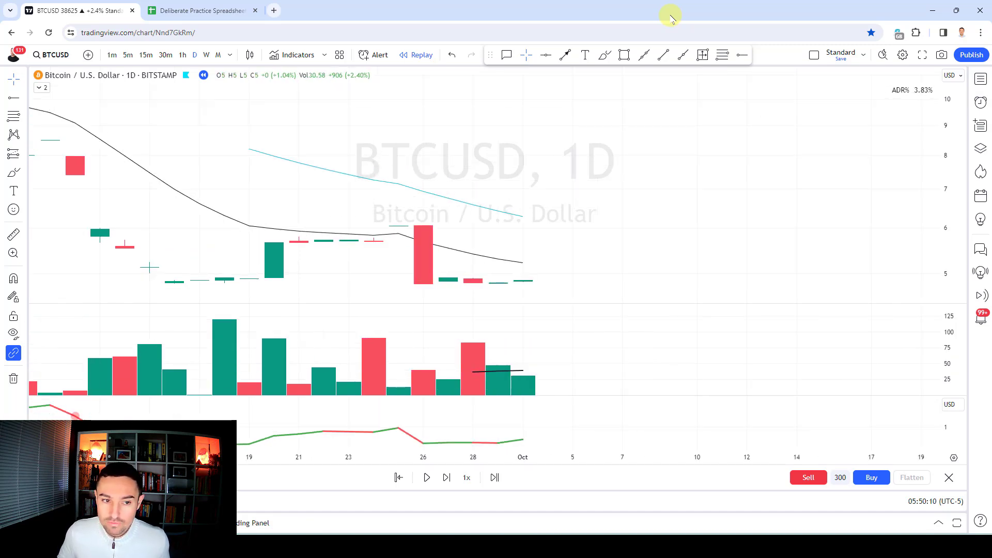
key("shift+Right")
key("shift+Right")
key("shift+Right")
key("shift+Right")
key("shift+Right")
key("shift+Right")
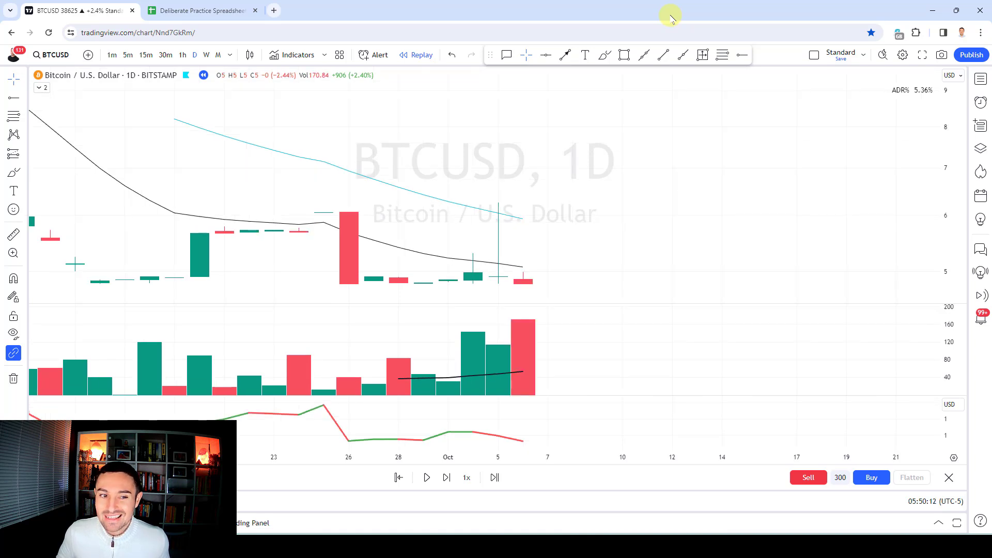
key("shift+Right")
key("shift+Right")
key("shift+Right")
key("shift+Right")
key("shift+Right")
key("shift+Right")
key("shift+Right")
key("shift+Right")
key("shift+Right")
key("shift+Right")
key("shift+Right")
key("shift+Right")
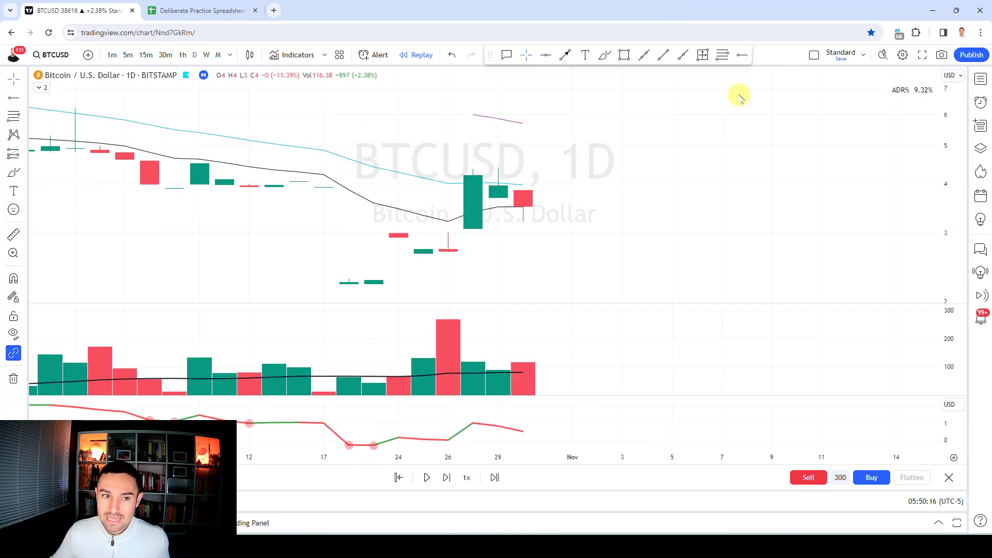
Advance the replay bar by bar through November to 12 December 2011
scroll(720, 203, "down", 3)
key("shift+Right")
key("shift+Right")
key("shift+Right")
key("shift+Right")
key("shift+Right")
key("shift+Right")
key("shift+Right")
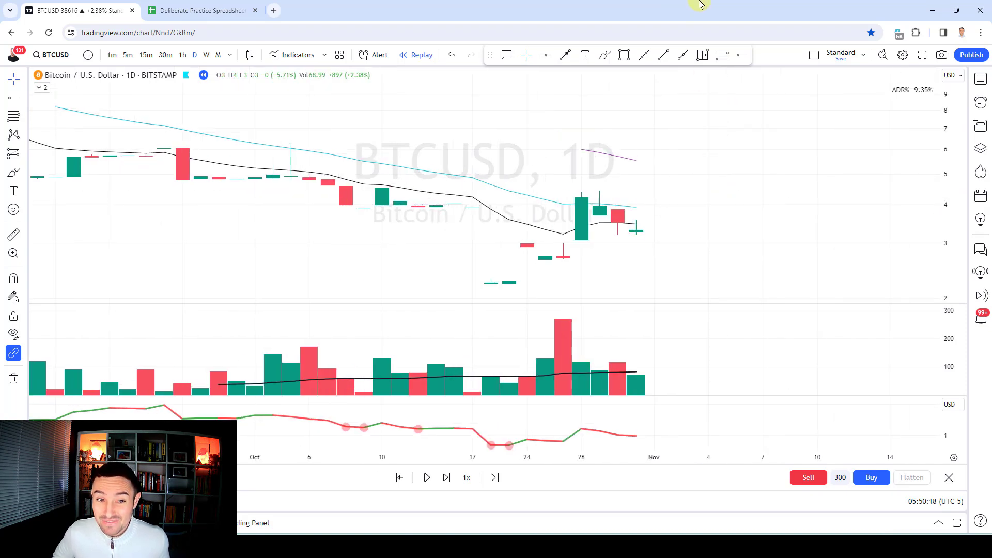
key("shift+Right")
key("shift+Right")
key("shift+Right")
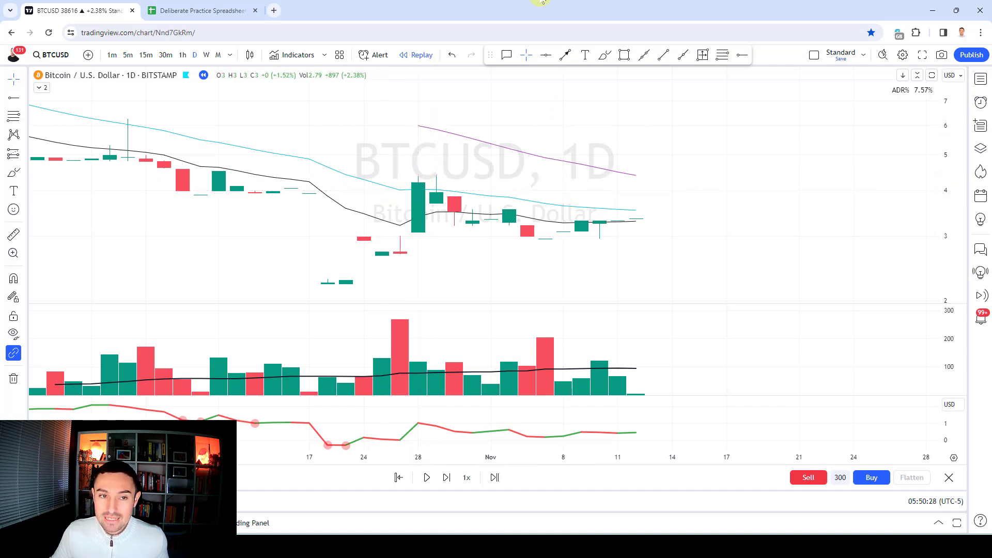
key("shift+Right")
key("shift+Right")
key("shift+Right")
key("shift+Right")
key("shift+Right")
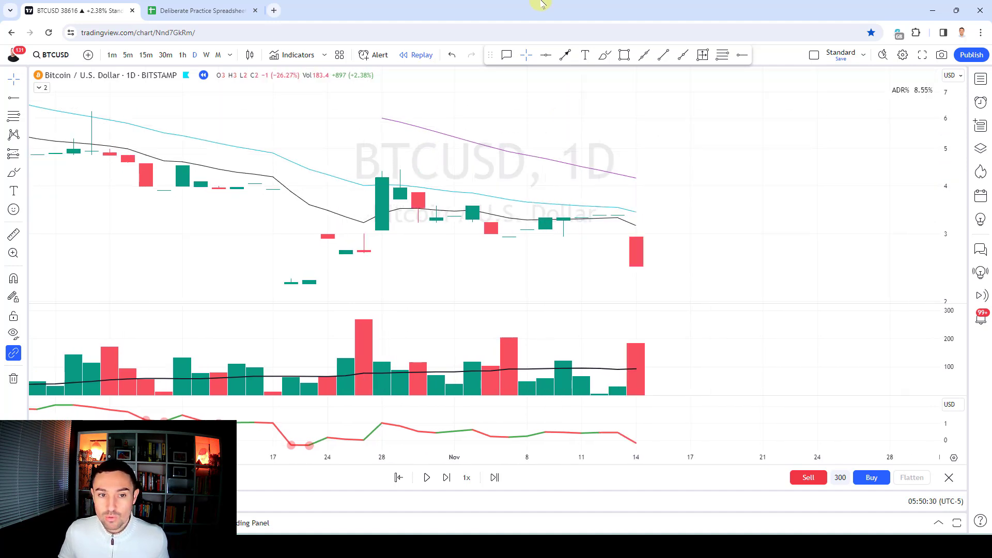
key("shift+Right")
key("shift+Right")
key("shift+Right")
key("shift+Right")
key("shift+Right")
key("shift+Right")
key("shift+Right")
key("shift+Right")
key("shift+Right")
key("shift+Right")
key("shift+Right")
key("shift+Right")
key("shift+Right")
key("shift+Right")
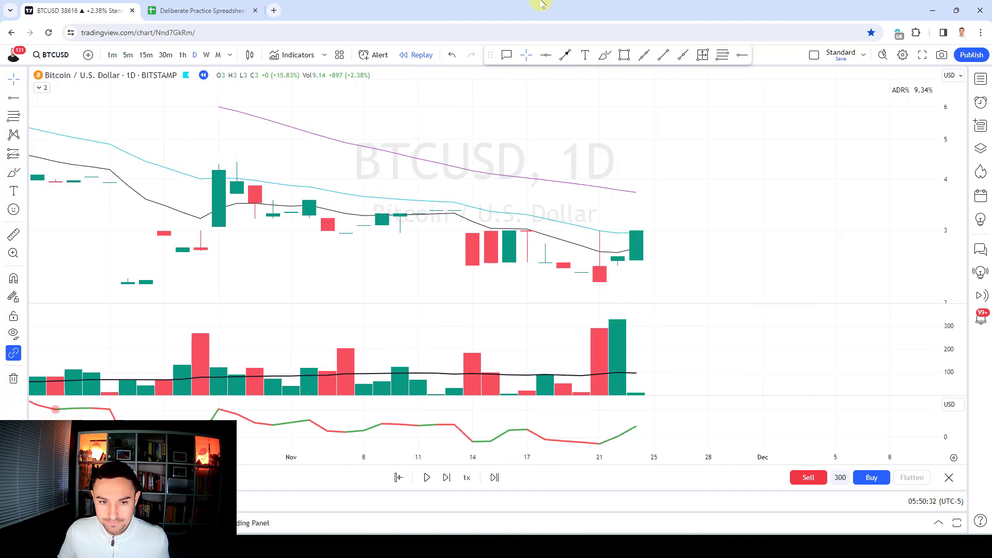
key("shift+Right")
key("shift+Right")
key("shift+Right")
key("shift+Right")
key("shift+Right")
key("shift+Right")
key("shift+Right")
key("shift+Right")
key("shift+Right")
key("shift+Right")
key("shift+Right")
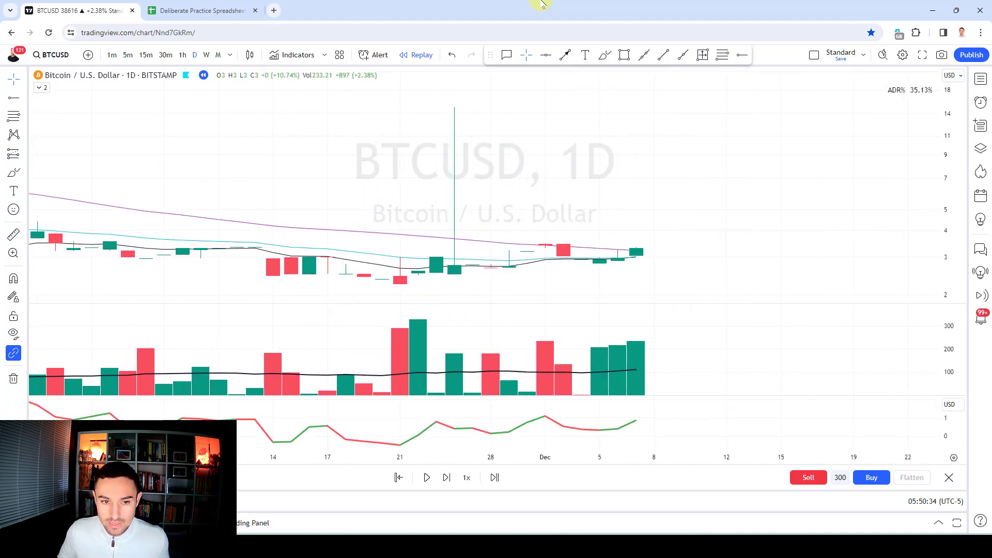
Draw a short arrow pointing down at the 10 December 2011 candle
left_click(605, 55)
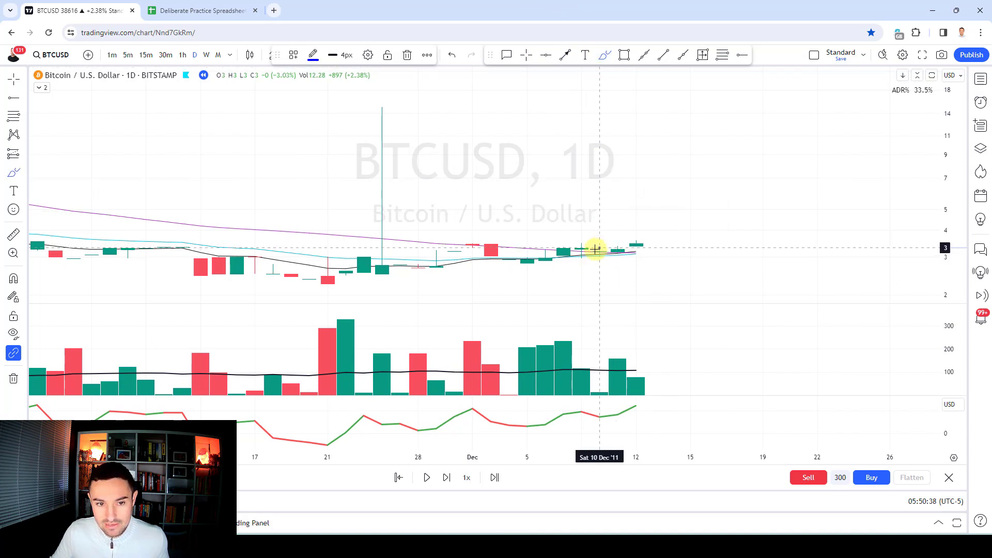
left_click(566, 55)
left_click_drag(599, 222, 600, 248)
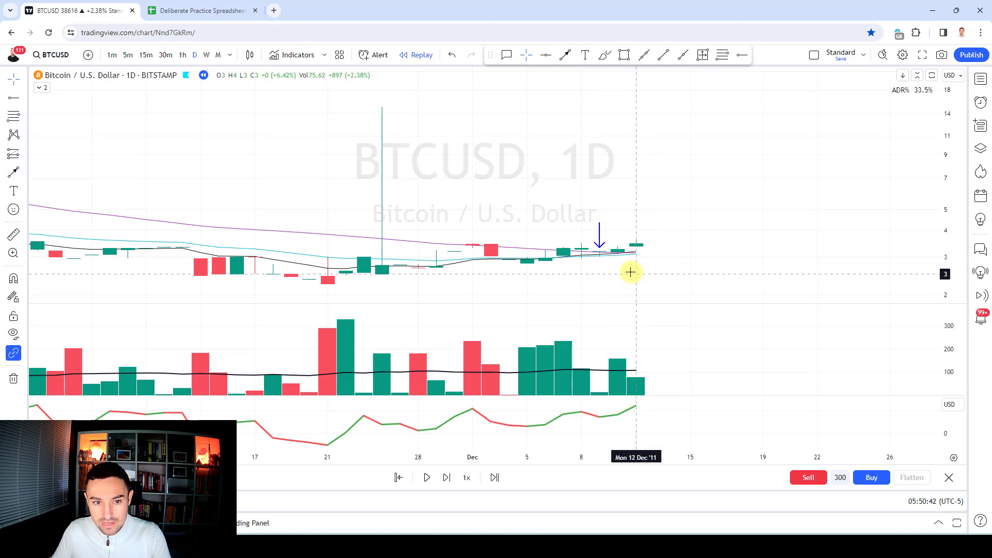
Mark the small 10 December volume bar with a short vertical brush stroke above it
left_click(605, 55)
mouse_move(613, 247)
left_mouse_down()
mouse_move(594, 265)
mouse_move(625, 257)
left_mouse_up()
left_click_drag(599, 360, 600, 389)
left_click(531, 100)
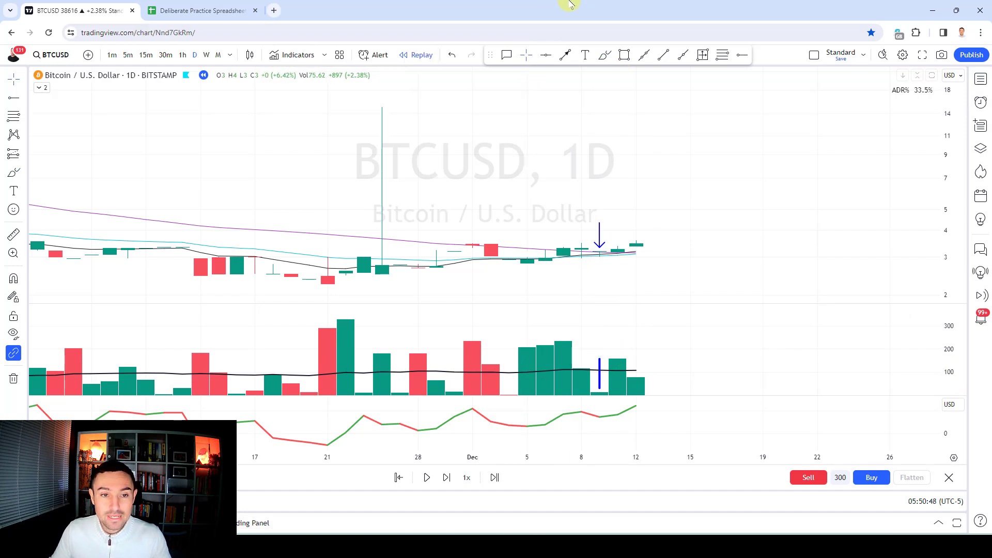
Advance the replay bar by bar from 12 December to 24 December 2011
key("shift+Right")
key("shift+Right")
key("shift+Right")
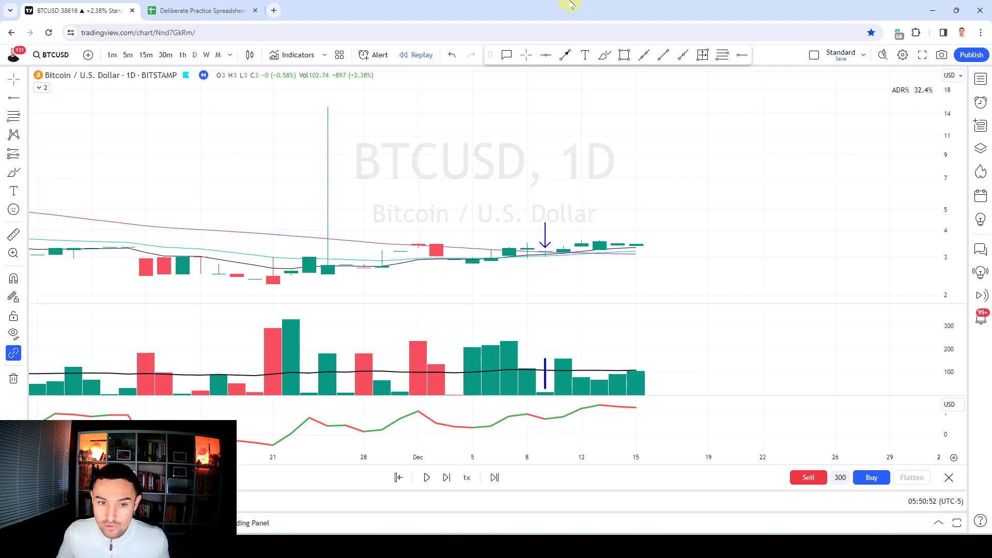
key("shift+Right")
key("shift+Right")
key("shift+Right")
key("shift+Right")
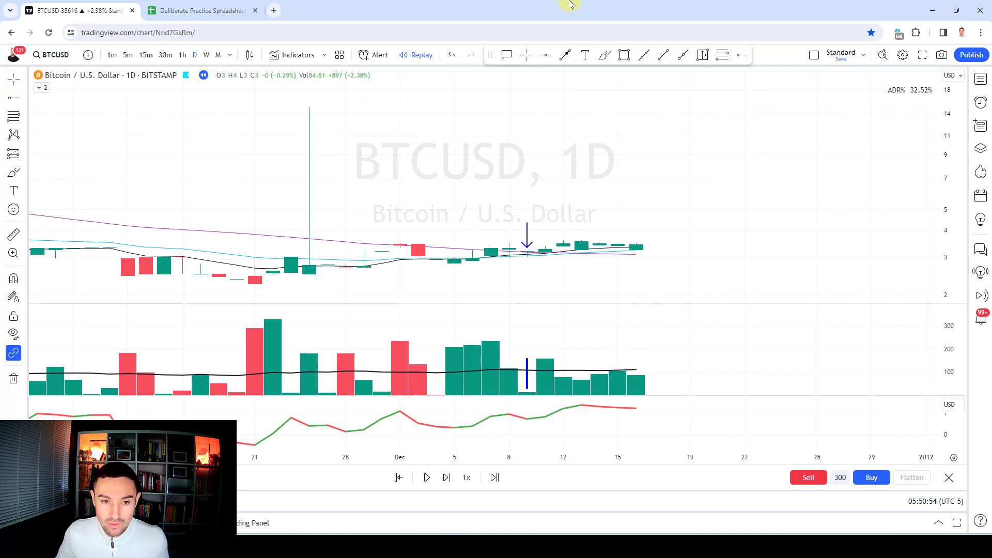
key("shift+Right")
key("shift+Right")
key("shift+Right")
key("shift+Right")
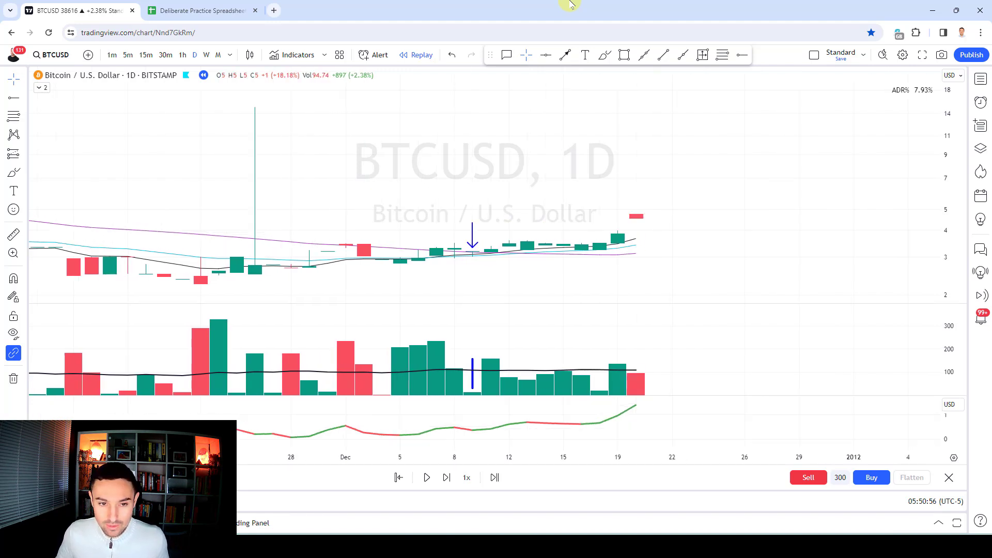
key("shift+Right")
key("shift+Right")
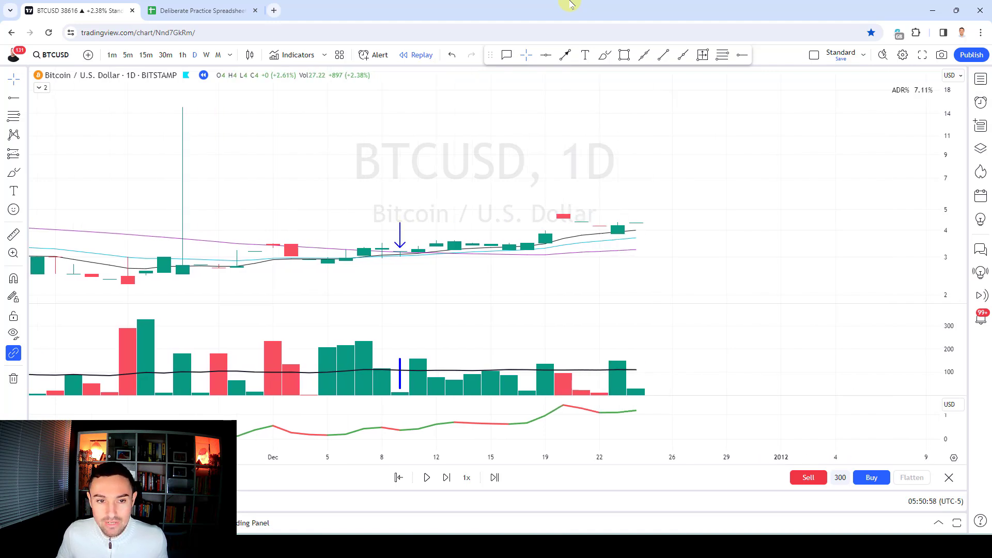
Draw an arrow below the 23 December 2011 candle, pointing up at it
left_click(566, 55)
left_click(600, 239)
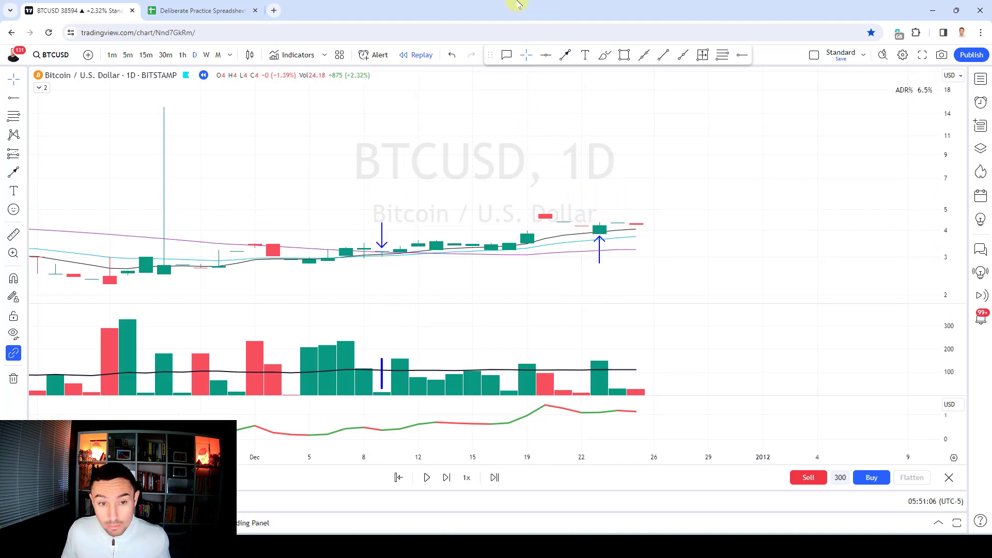
Advance the BTCUSD replay bar by bar from late December 2011 to 16 January 2012
key("shift+Right")
key("shift+Right")
key("shift+Right")
key("shift+Right")
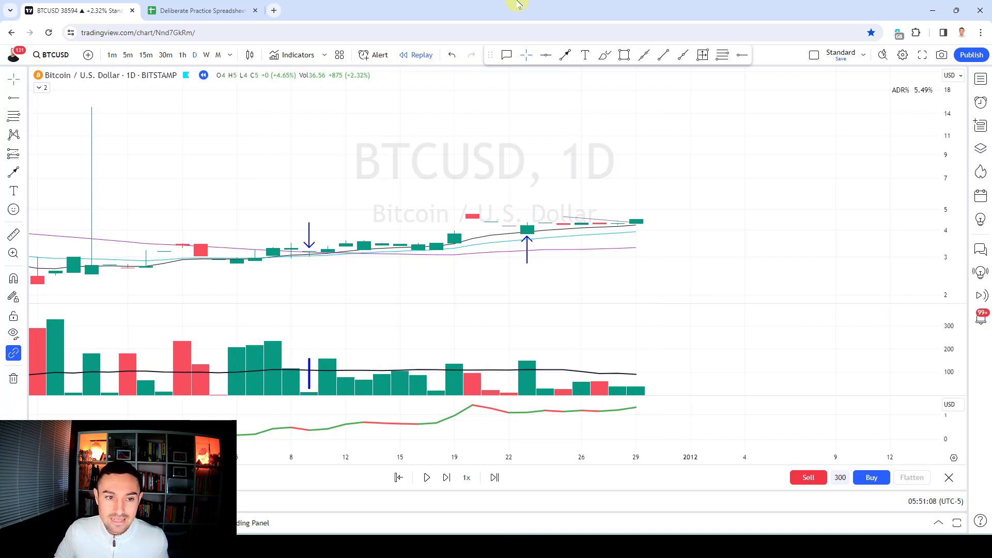
key("shift+Right")
key("shift+Right")
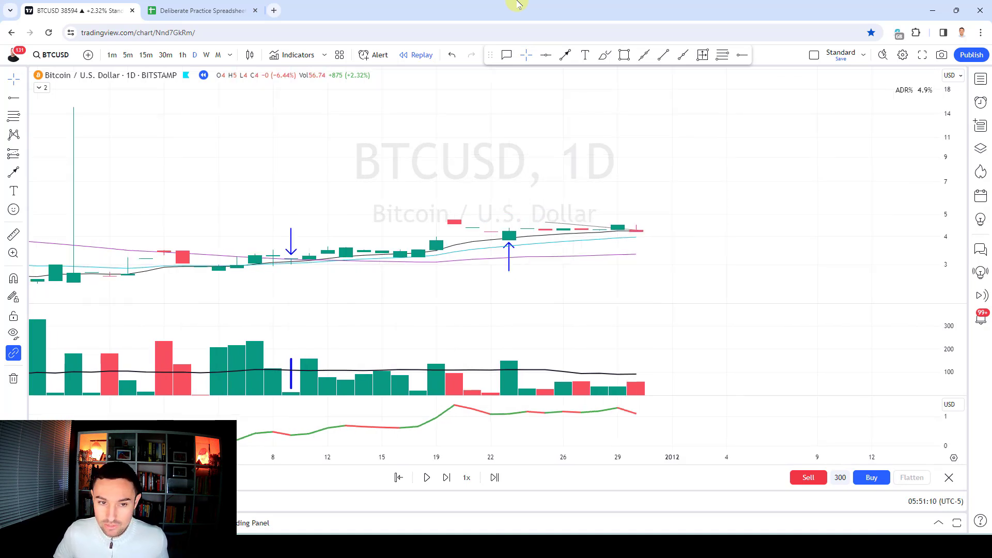
key("shift+Right")
key("shift+Right")
key("shift+Right")
key("shift+Right")
key("shift+Right")
key("shift+Right")
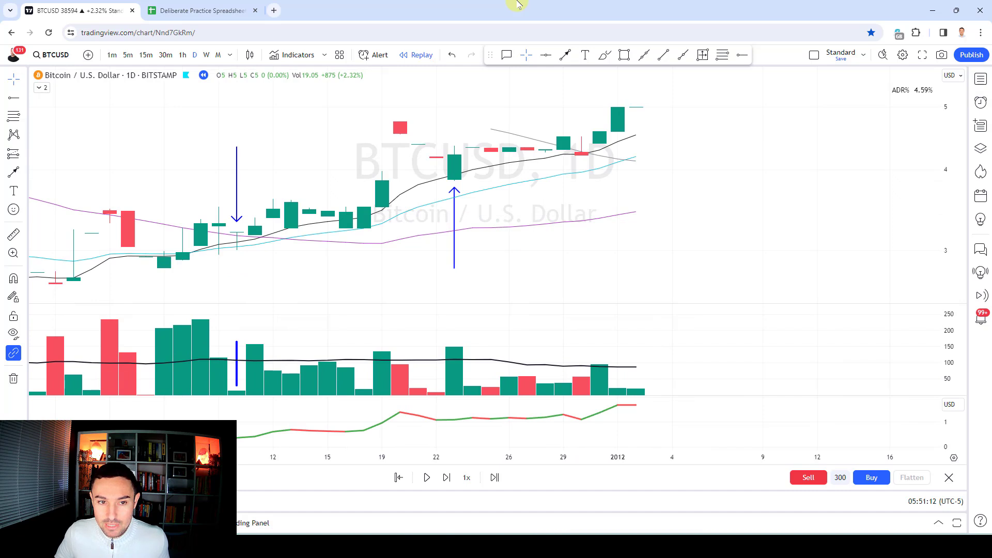
key("shift+Right")
key("shift+Right")
key("shift+Right")
key("shift+Right")
key("shift+Right")
key("shift+Right")
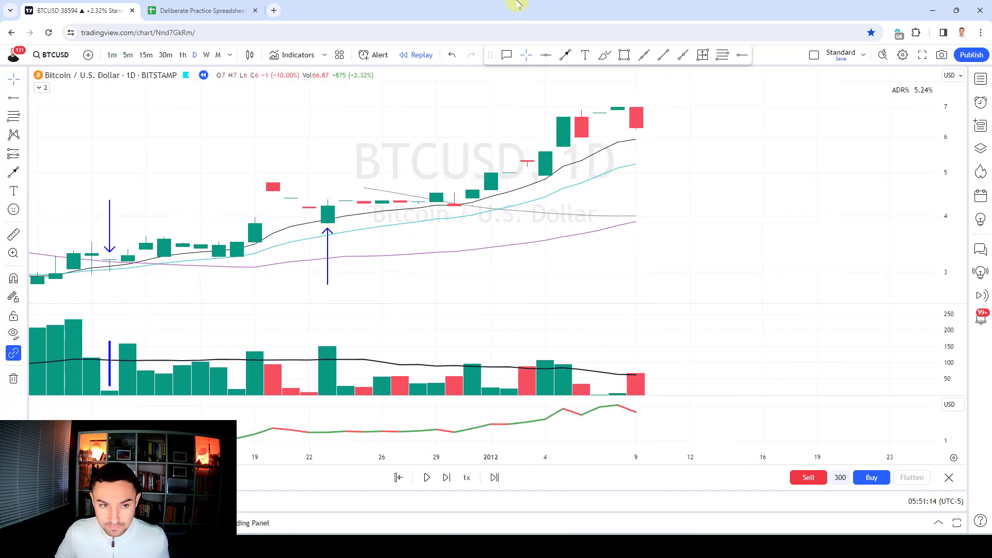
key("shift+Right")
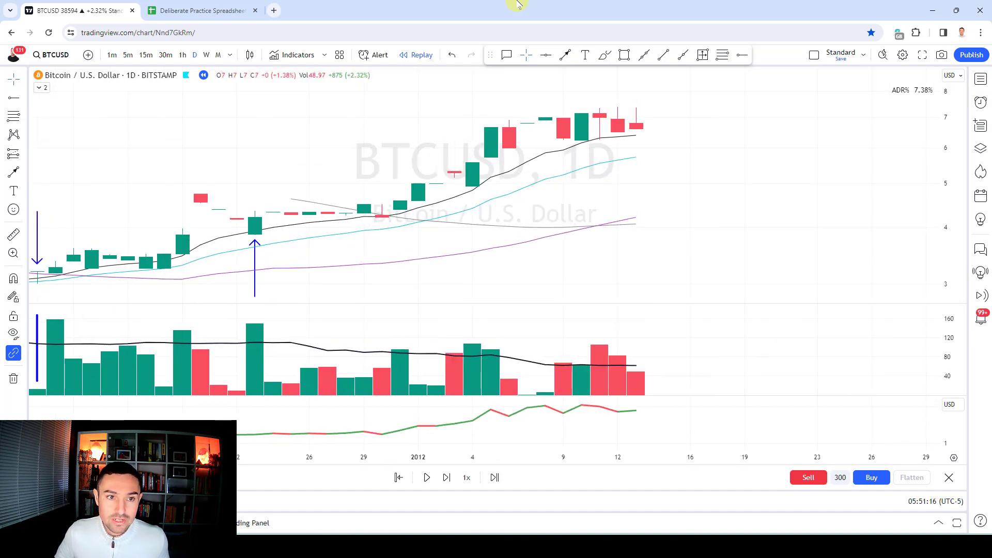
key("shift+Right")
key("shift+Right")
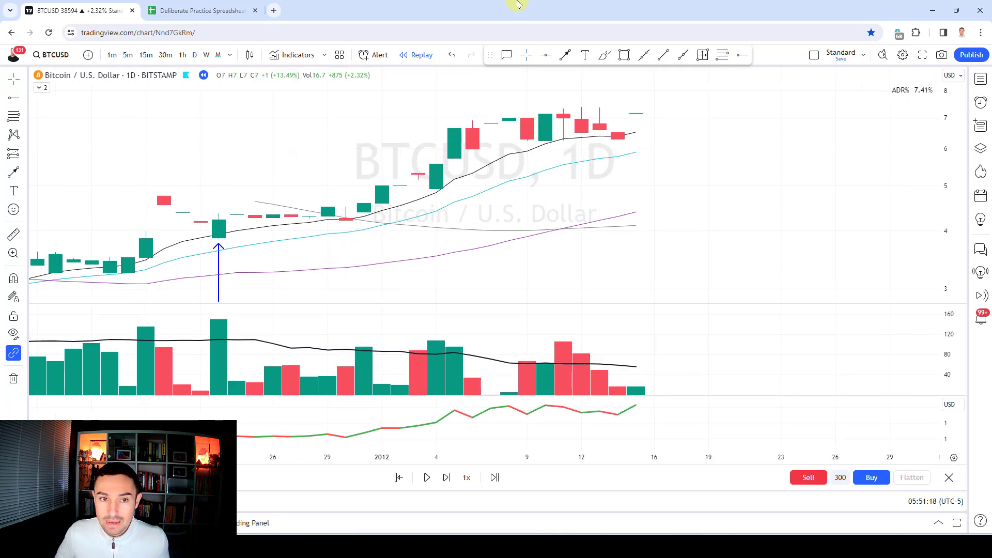
key("shift+Right")
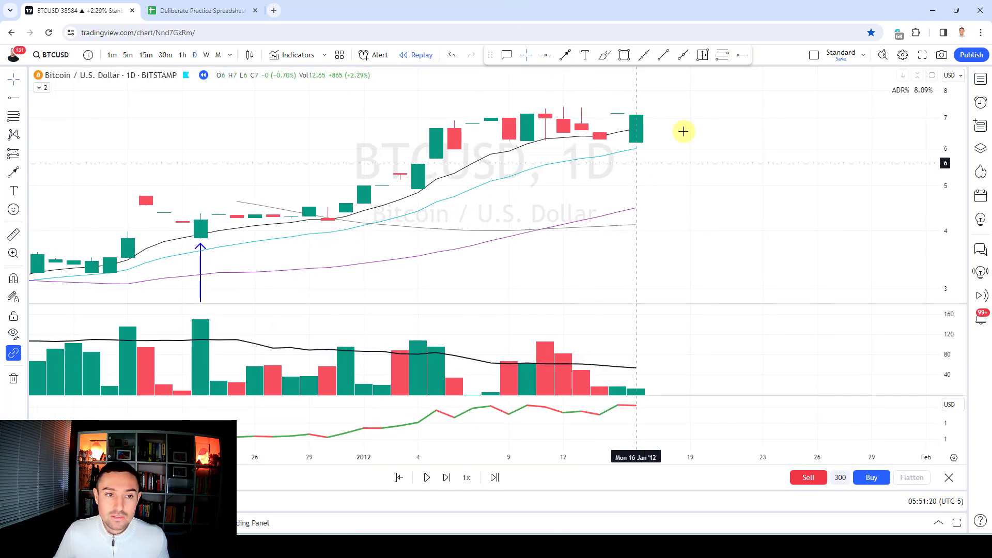
scroll(732, 150, "down", 3)
left_click(605, 55)
left_click_drag(719, 191, 719, 204)
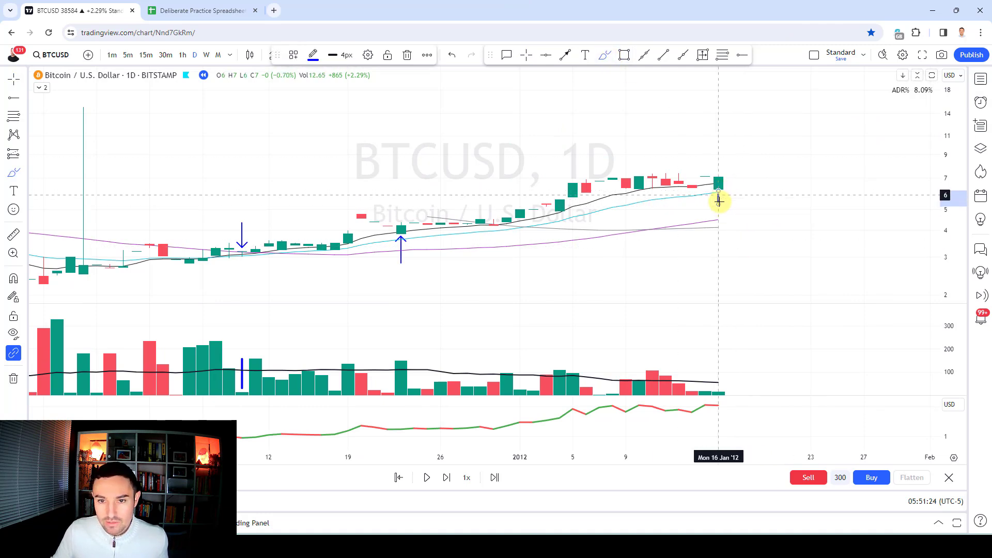
key("Delete")
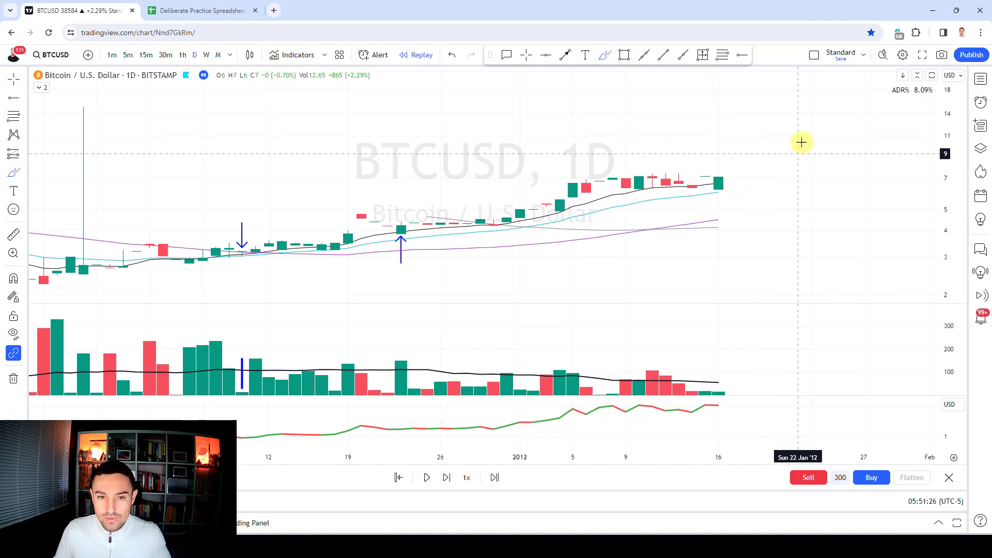
Brush a rounded base curve beneath the price from late August to mid-January, and a declining line over the volume bars from early December
scroll(536, 199, "down", 5)
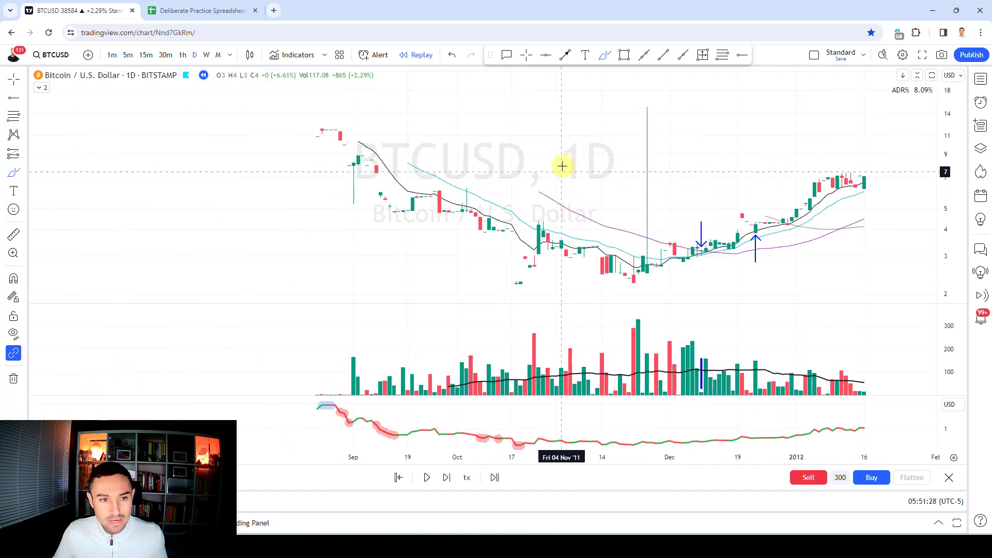
left_click(606, 52)
mouse_move(325, 163)
left_mouse_down()
mouse_move(485, 261)
mouse_move(731, 274)
mouse_move(874, 196)
left_mouse_up()
left_click_drag(688, 336, 847, 383)
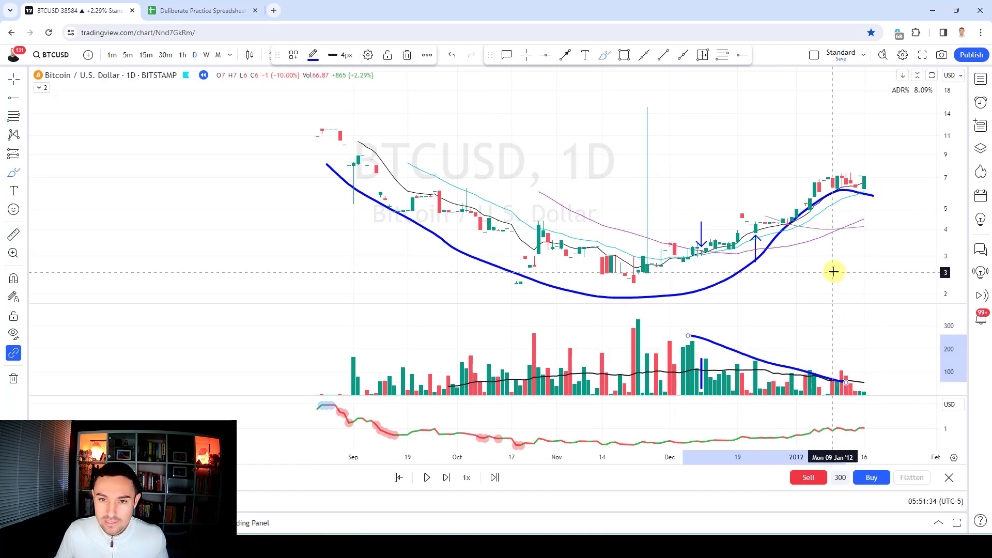
Delete the brushed base curve beneath the price candles, keeping the declining volume line
scroll(835, 258, "up", 3)
scroll(832, 248, "up", 1)
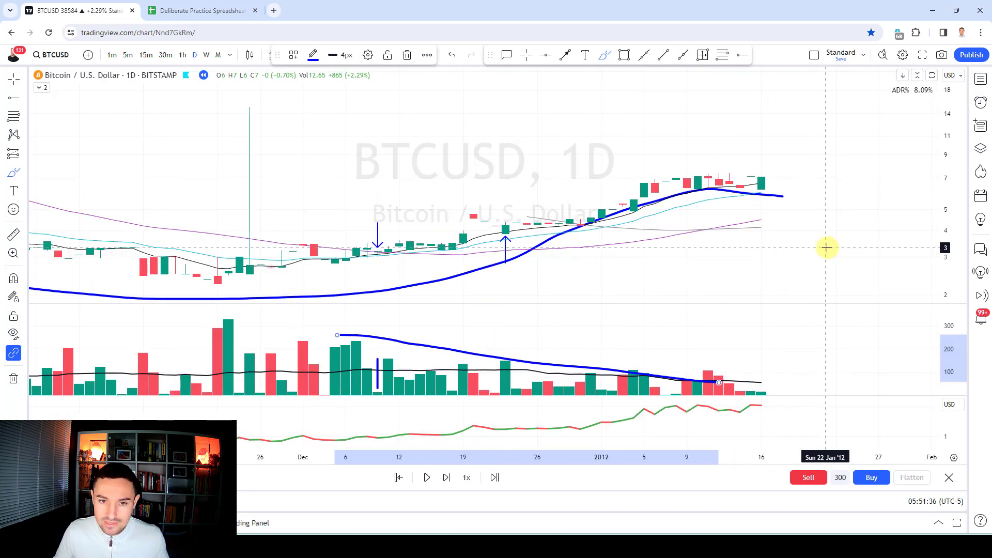
scroll(827, 233, "up", 2)
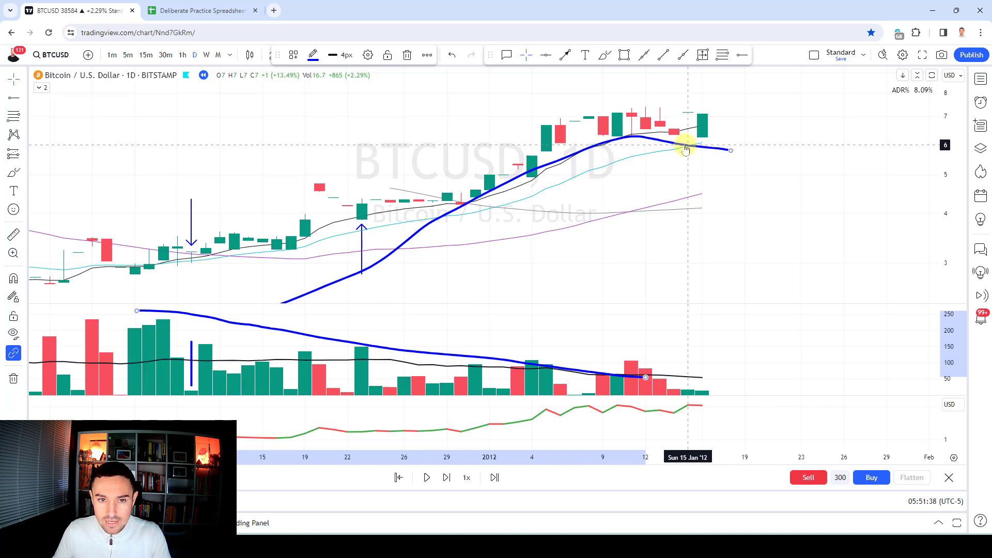
key("Delete")
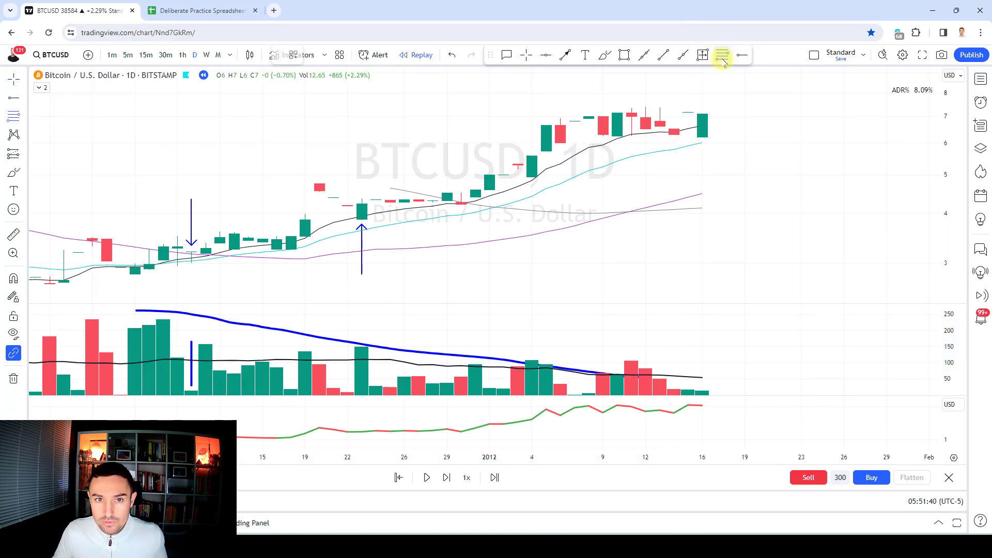
left_click(23, 119)
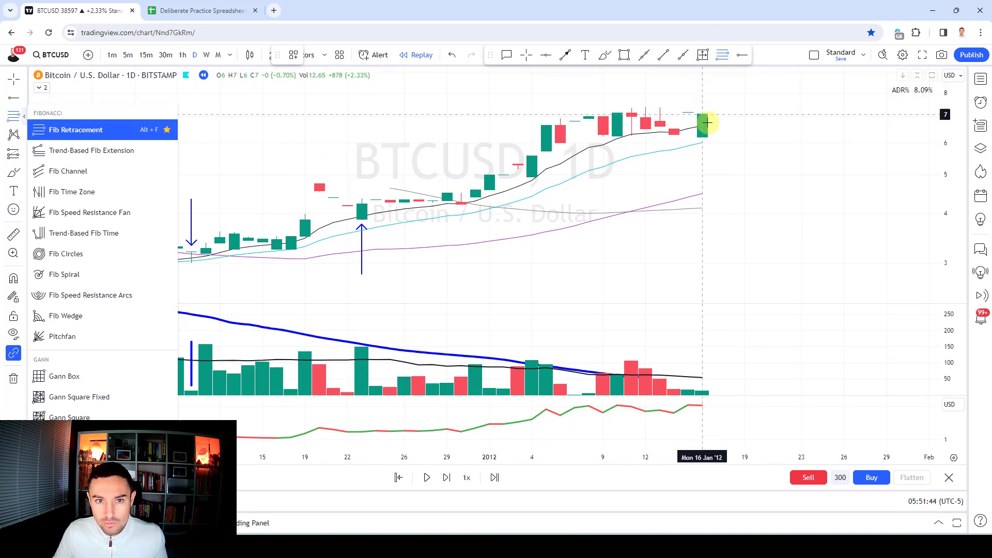
left_click(706, 98)
left_click(713, 121)
key("Delete")
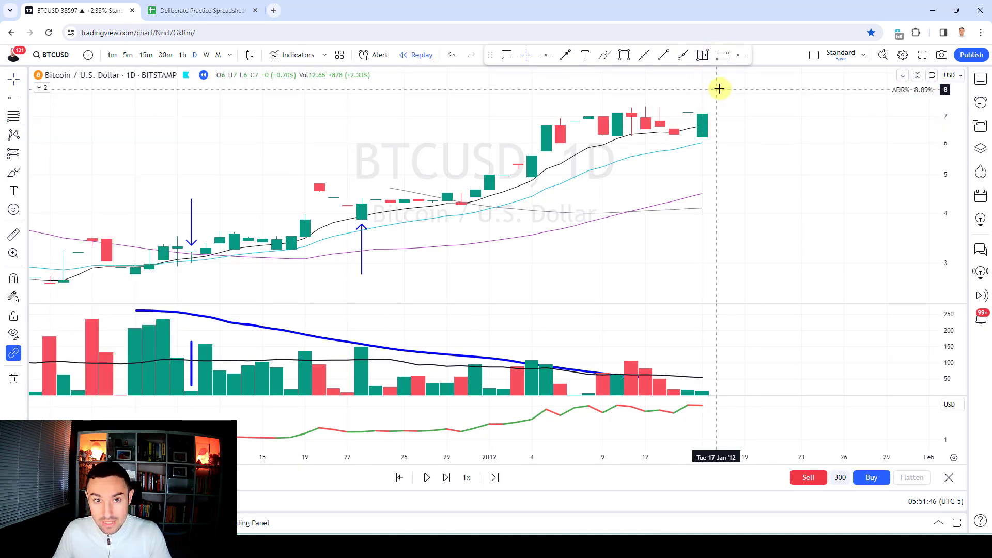
Place a Fib Retracement on the 16 January 2012 candle, from its high to its low
left_click(722, 54)
left_click(702, 113)
left_click(705, 138)
left_click(746, 191)
scroll(776, 176, "down", 3)
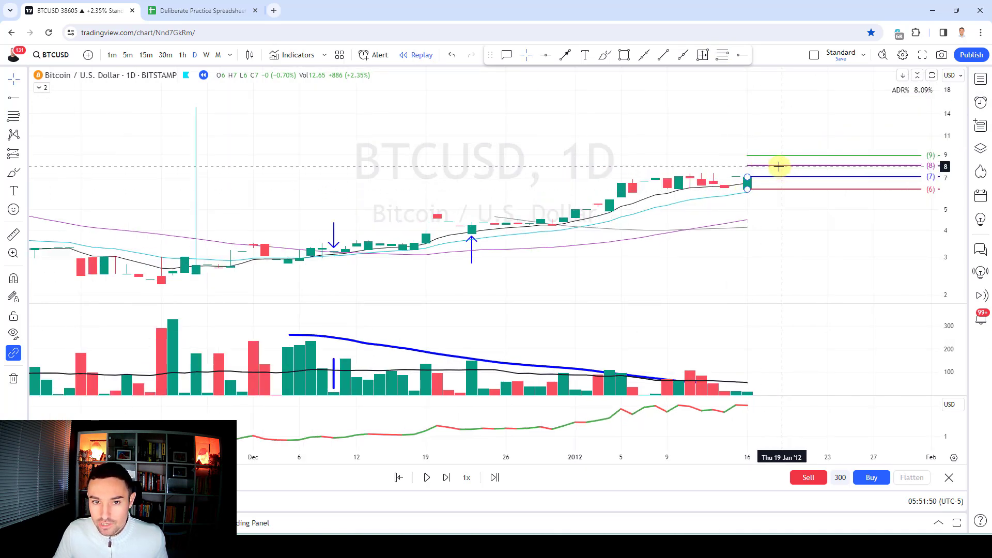
Examine the level values in the Fib Retracement's style settings, then close them
double_click(780, 165)
double_click(431, 232)
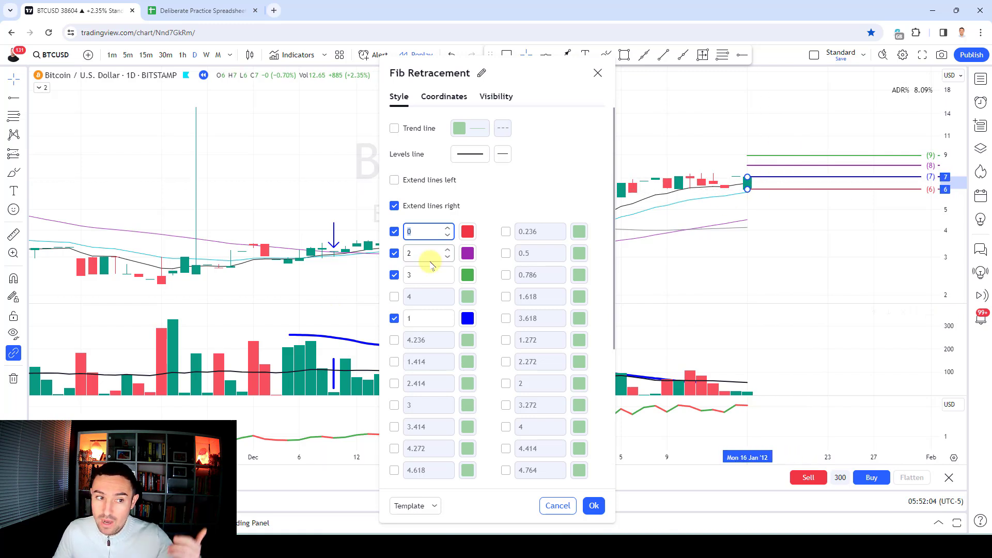
left_click(780, 226)
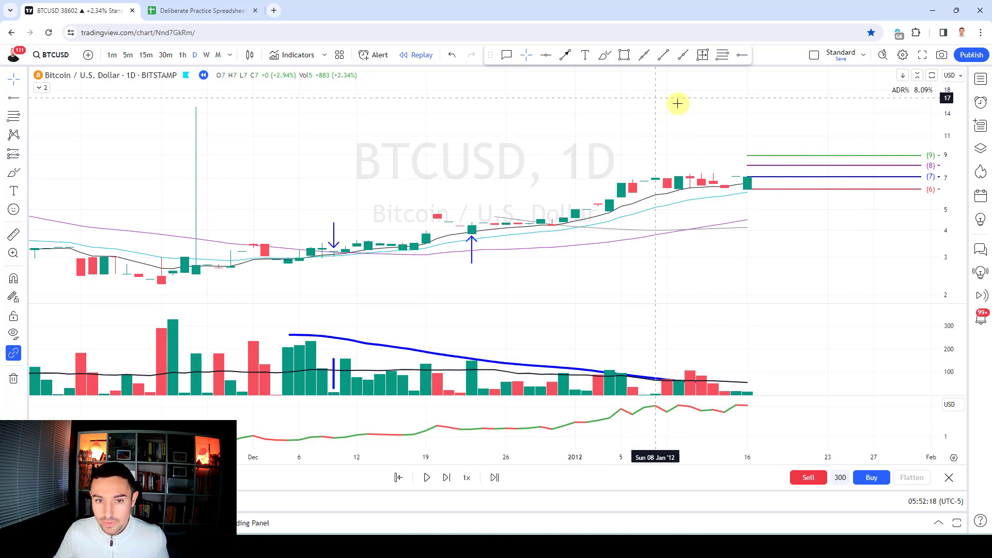
Measure the 16 January candle from high to low with the price and date range tool, then delete the measurement
left_click(703, 54)
left_click(748, 177)
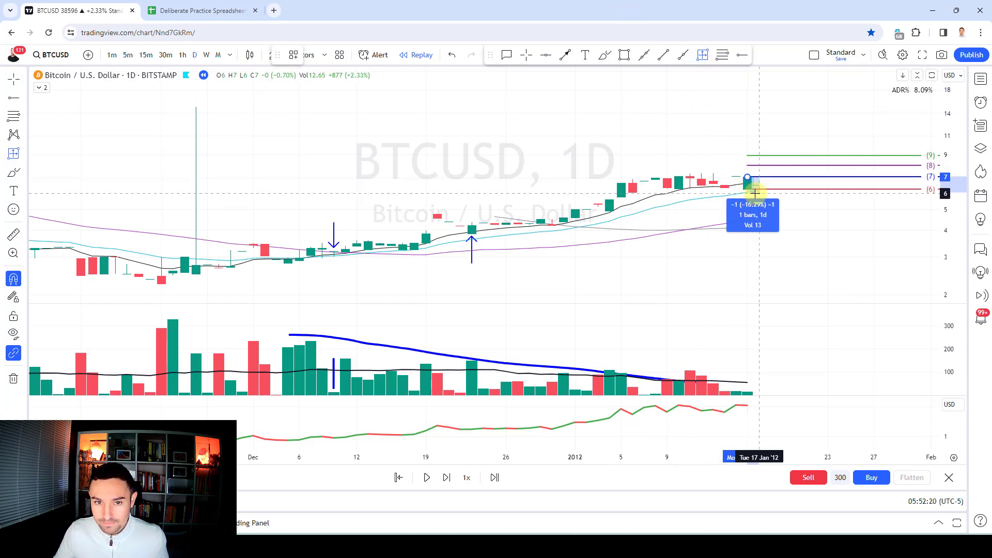
left_click(757, 195)
left_click_drag(757, 194, 747, 189)
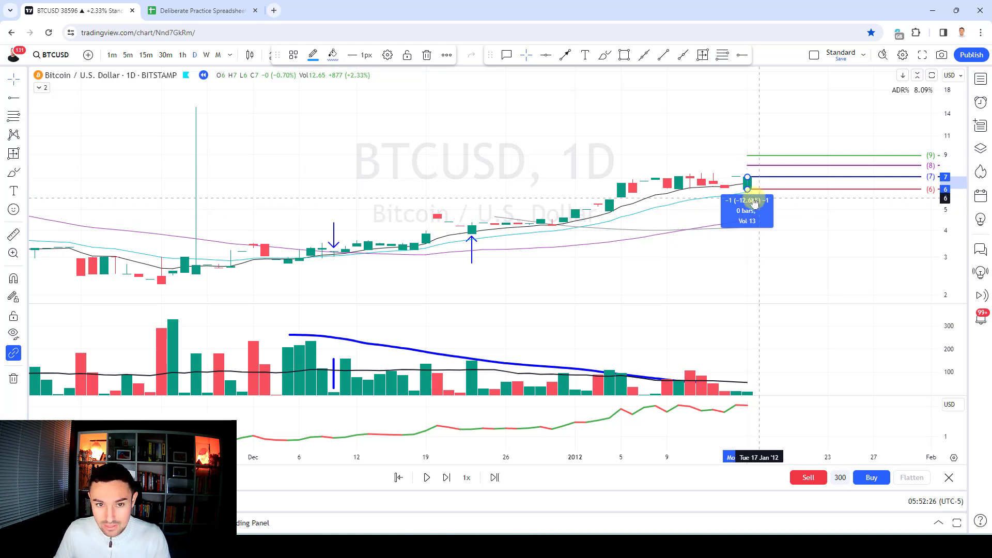
key("Delete")
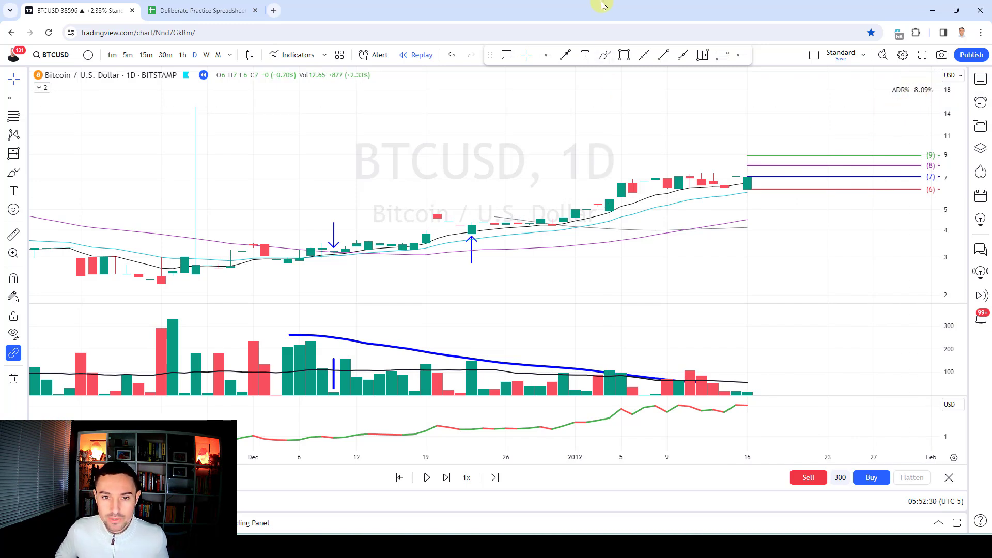
Advance the replay one bar to 17 January 2012 and remove all drawings from the chart
key("shift+Right")
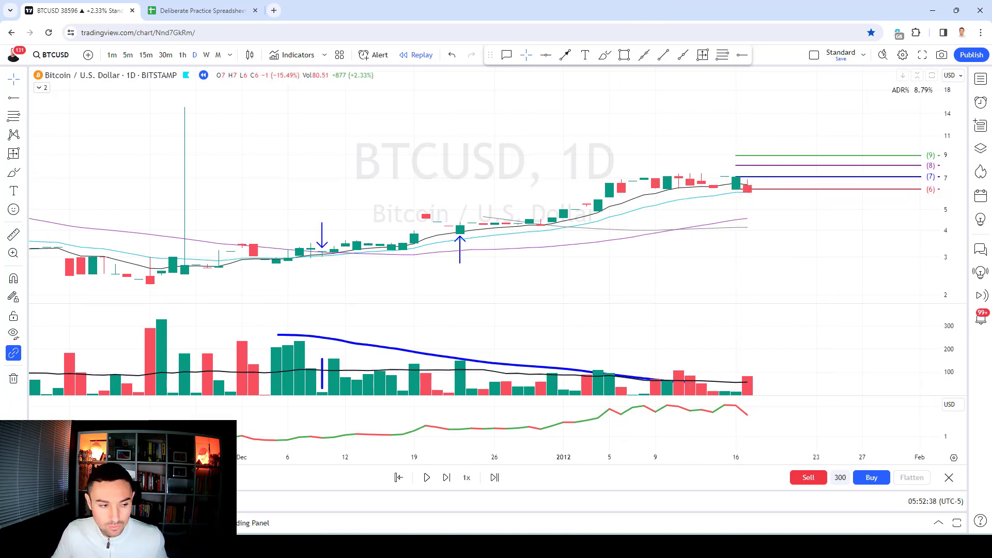
left_click(13, 380)
left_click(62, 377)
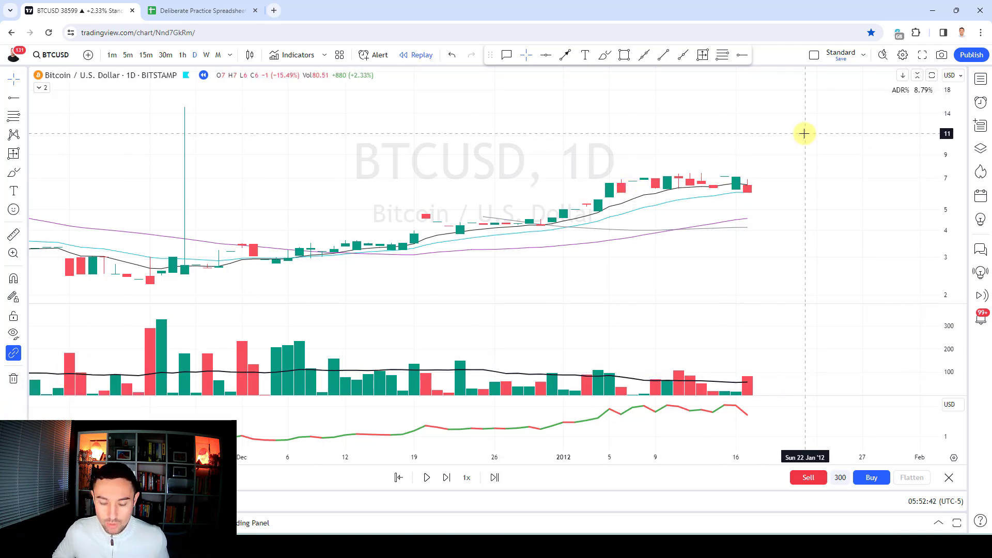
Advance the replay bar by bar from 18 January to 20 January 2012
key("shift+Right")
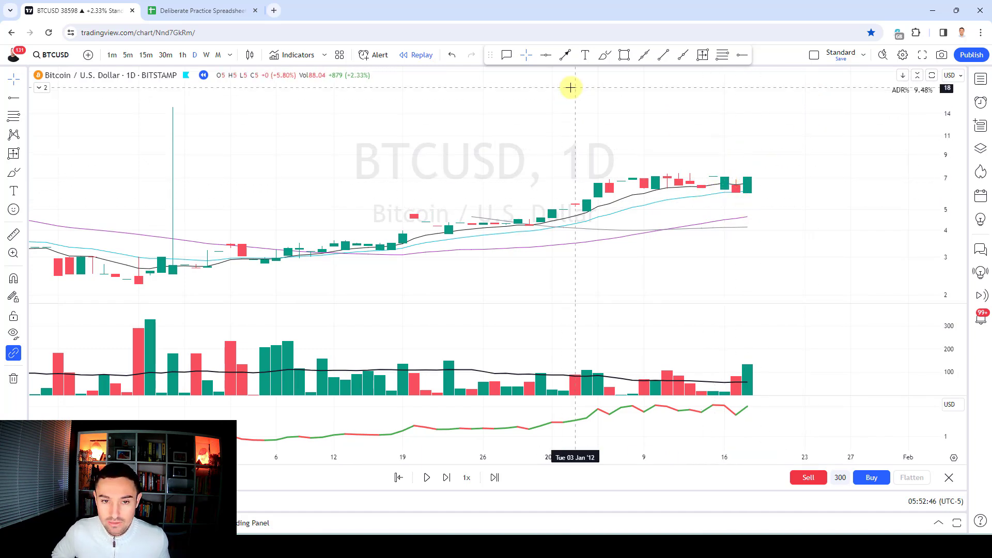
key("shift+Right")
key("shift+Right")
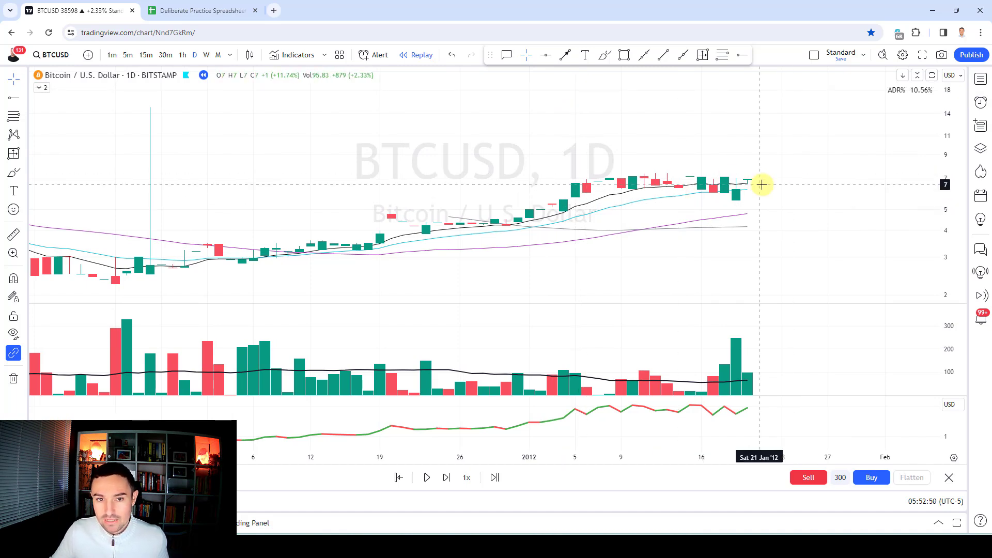
Place a Fib Retracement on the 20 January 2012 candle, from its high to its low
scroll(763, 181, "up", 2)
scroll(716, 150, "down", 3)
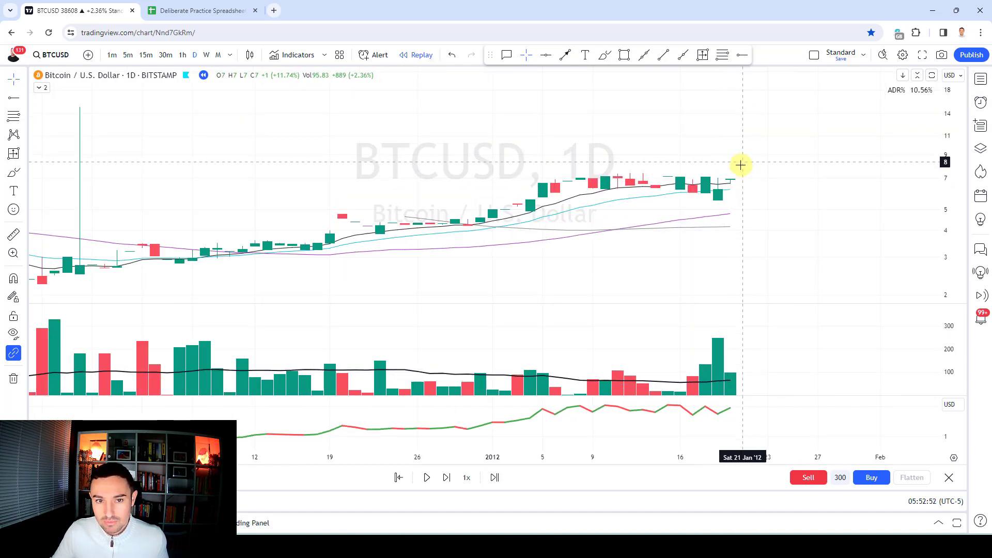
left_click(722, 55)
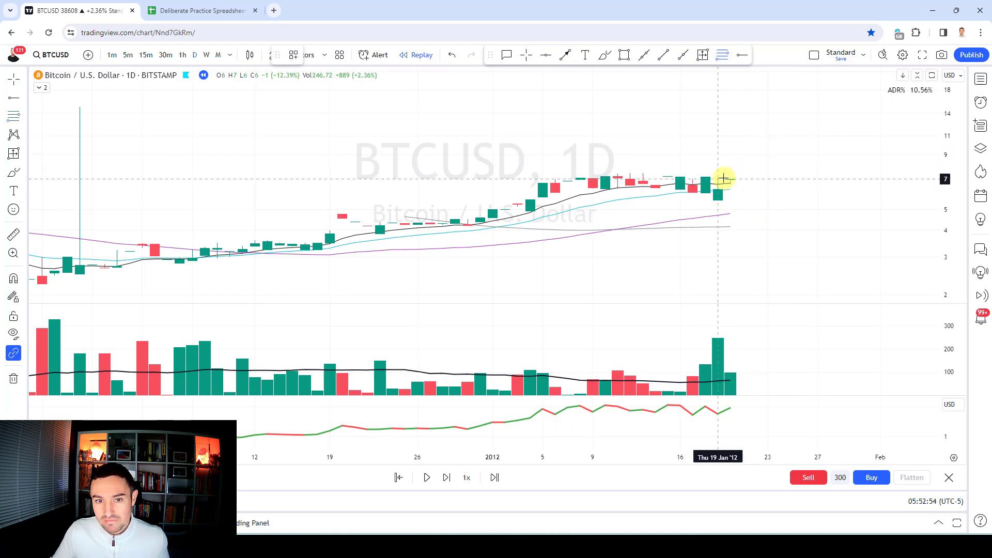
left_click(735, 163, "ctrl")
left_click(731, 199, "ctrl")
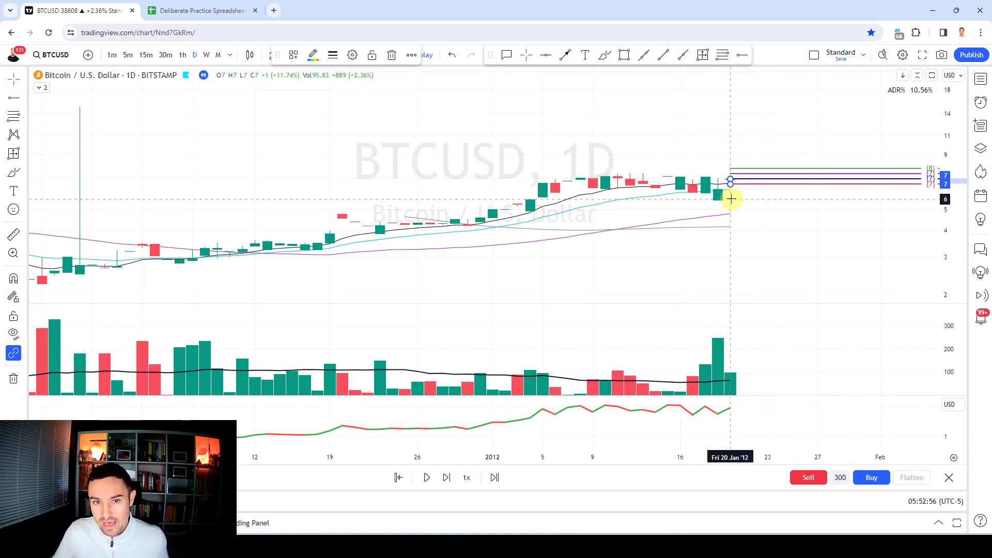
left_click(768, 222)
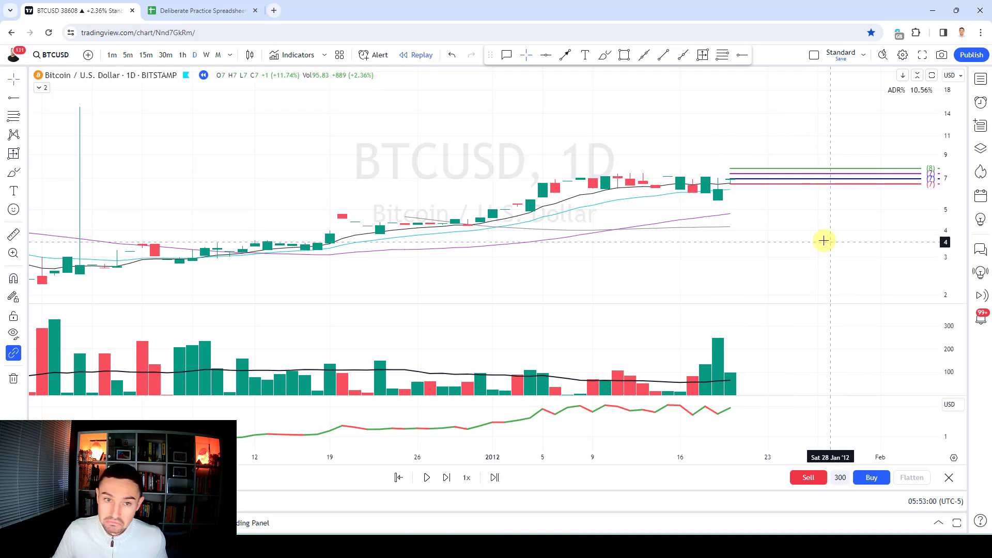
Measure the 20 January candle's range from high to low, discard the measurement, and look over the favourite indicators for the ADR% table
left_click(730, 180)
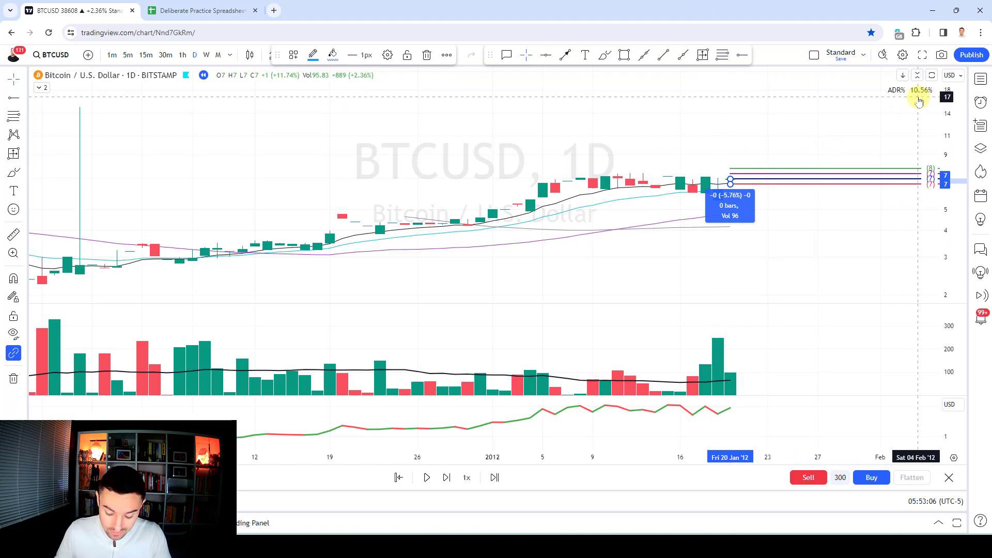
key("Escape")
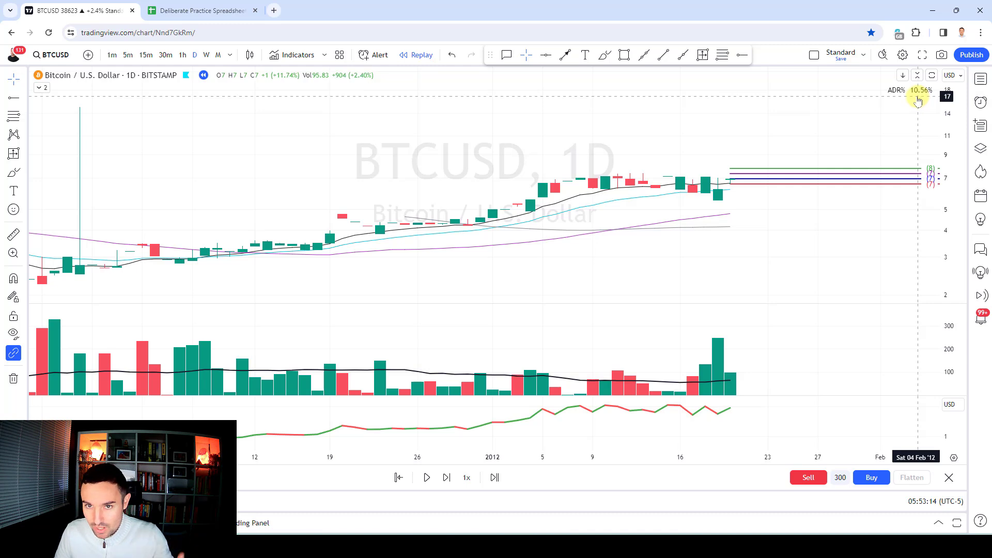
left_click(296, 54)
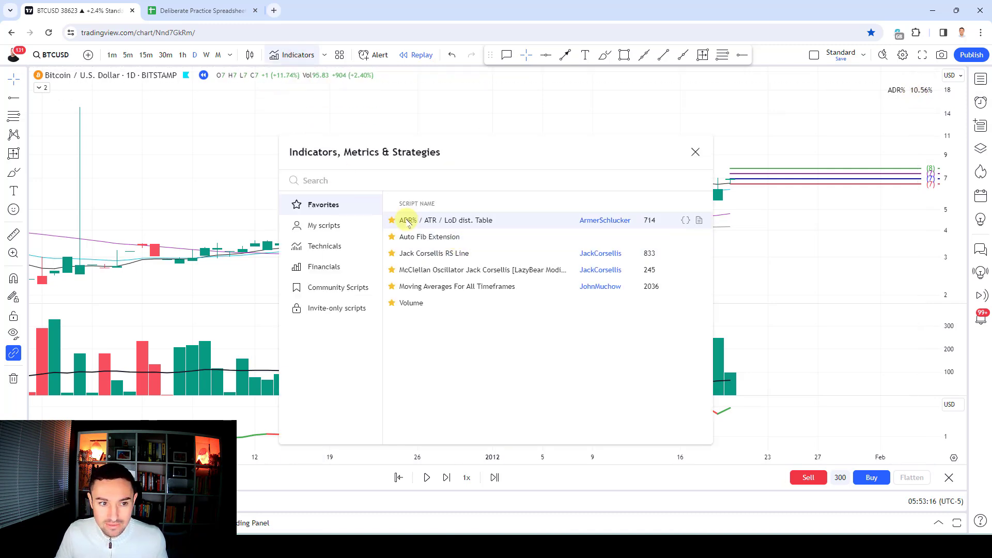
left_click(695, 152)
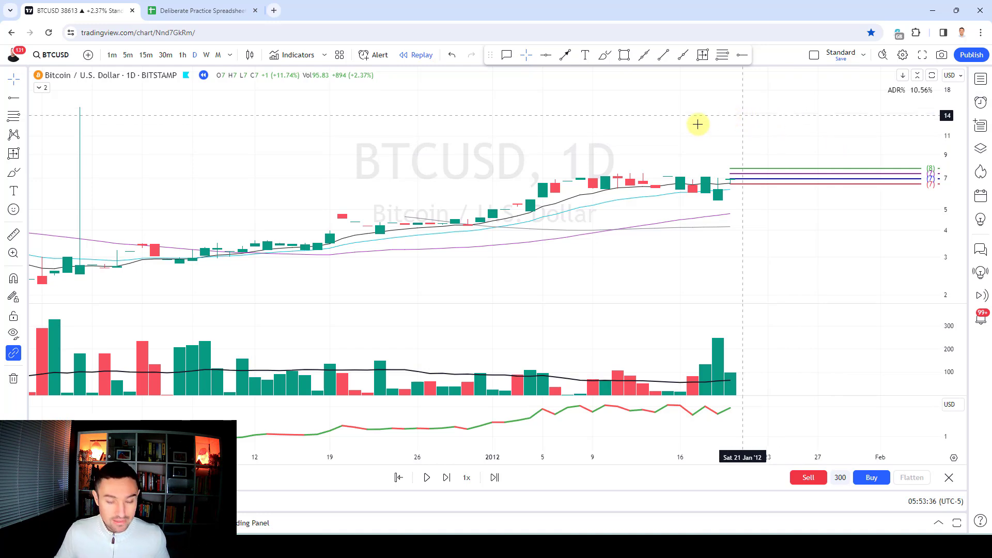
Advance the replay one bar to 21 January 2012
key("shift+Right")
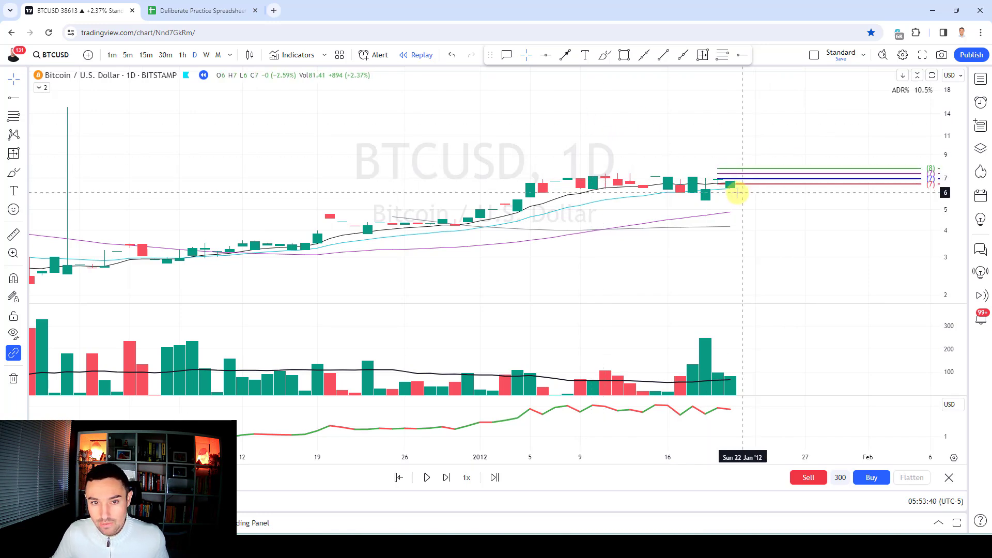
Move the Fib Retracement onto the 21 January 2012 candle, from its high to its low
scroll(727, 171, "up", 3)
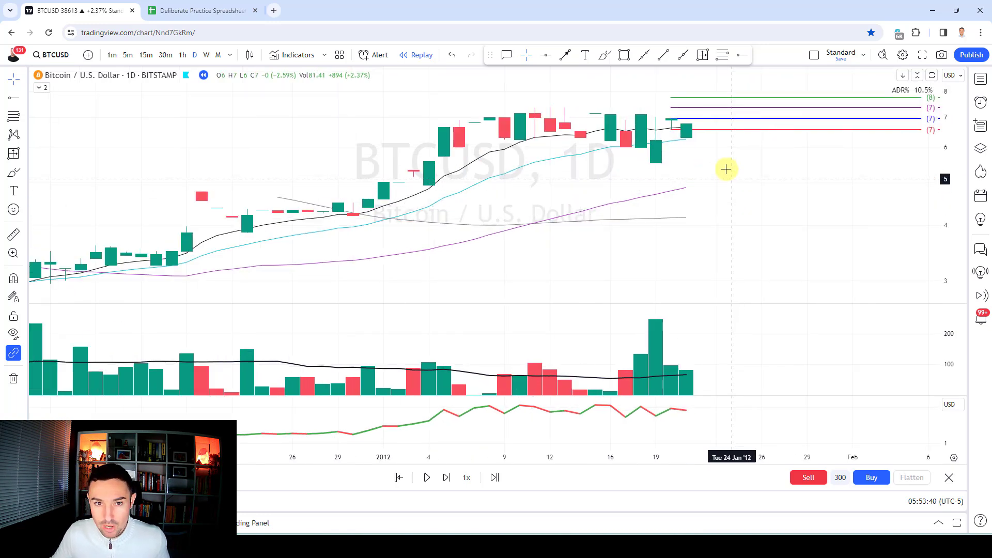
left_click(686, 138)
mouse_move(686, 121)
left_mouse_down()
mouse_move(658, 118)
mouse_move(687, 119)
mouse_move(700, 137)
left_mouse_up()
left_click(727, 226)
left_click(604, 54)
key("Delete")
key("Delete")
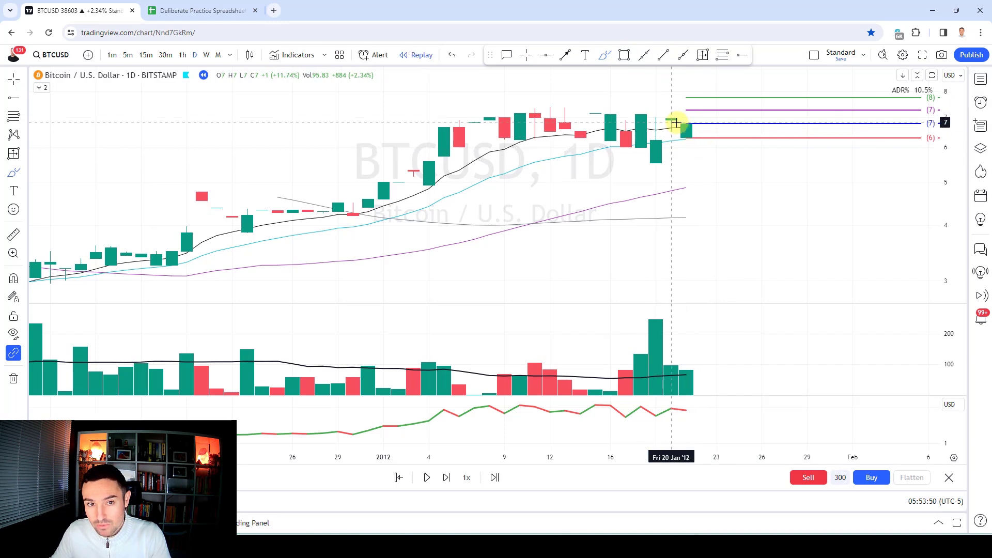
Advance the replay one bar to 22 January 2012, and measure the 21 January candle from high to low, placing the measurement beside the price action
scroll(784, 326, "down", 3)
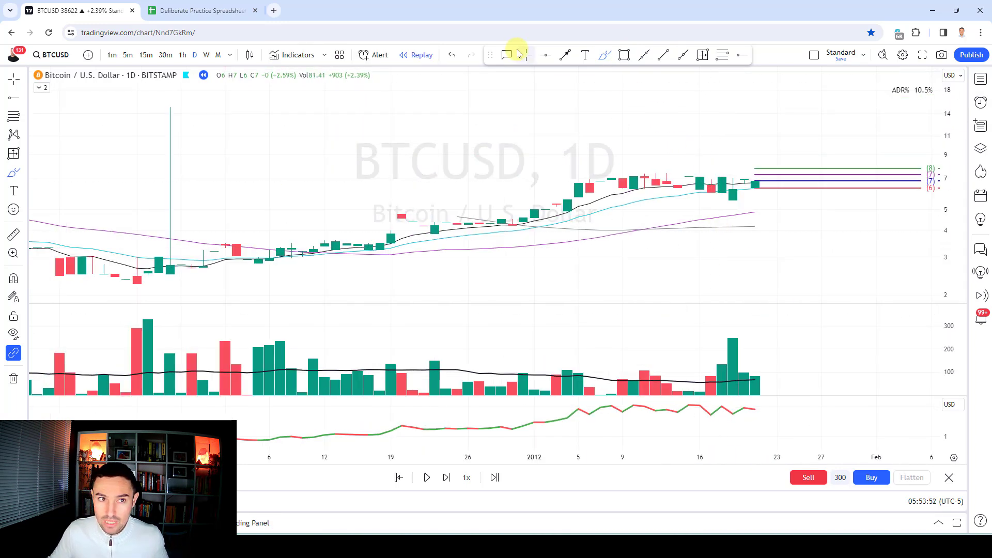
key("shift+Right")
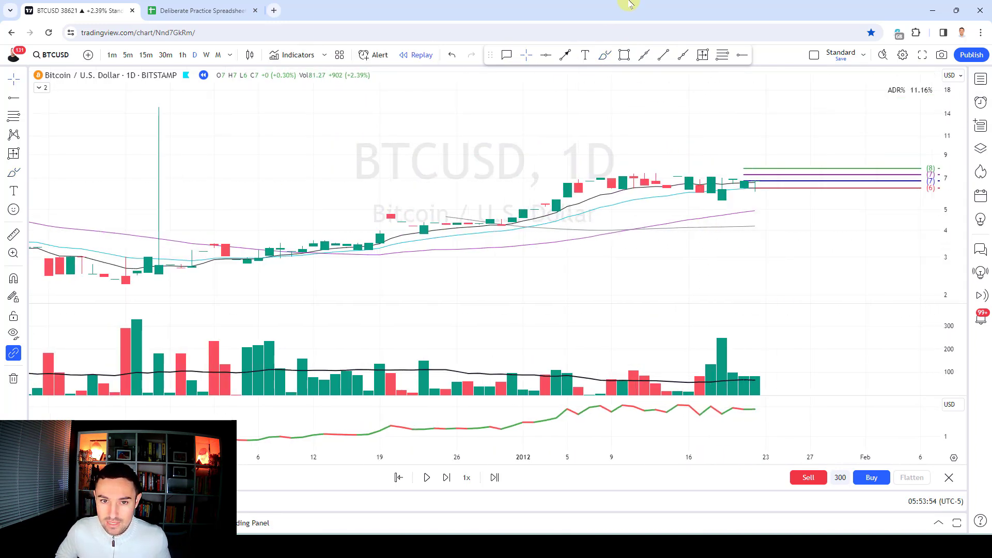
scroll(775, 187, "up", 3)
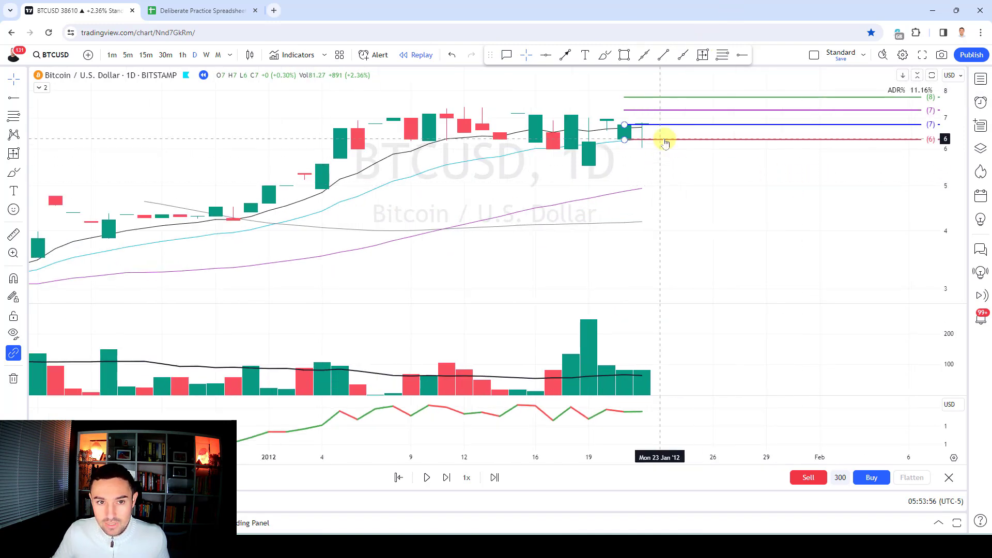
left_click(702, 55)
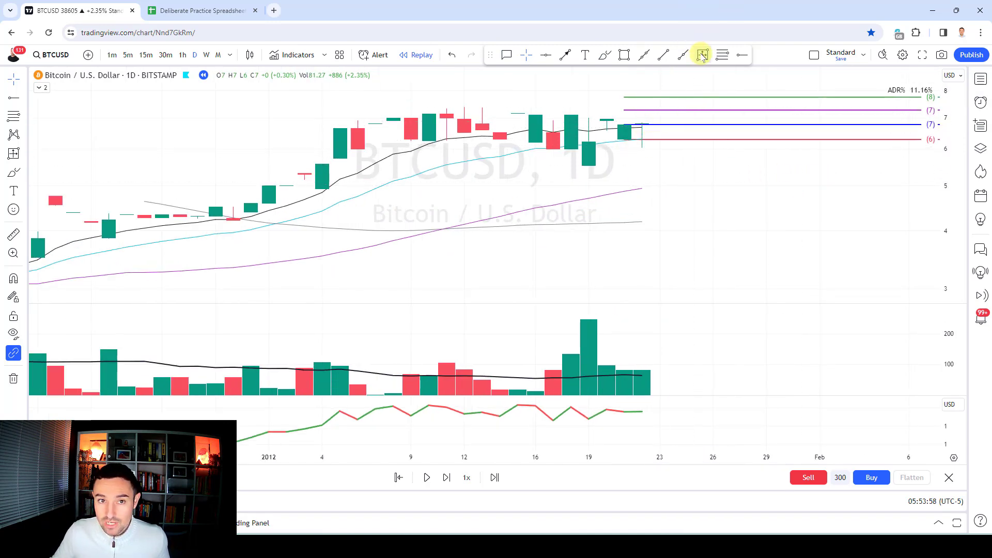
left_click(618, 122)
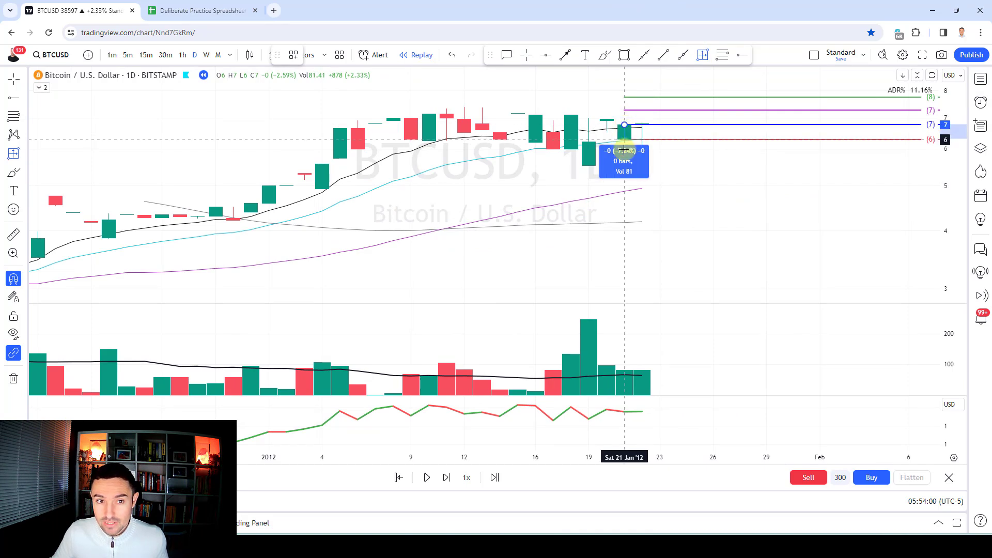
left_click(625, 138)
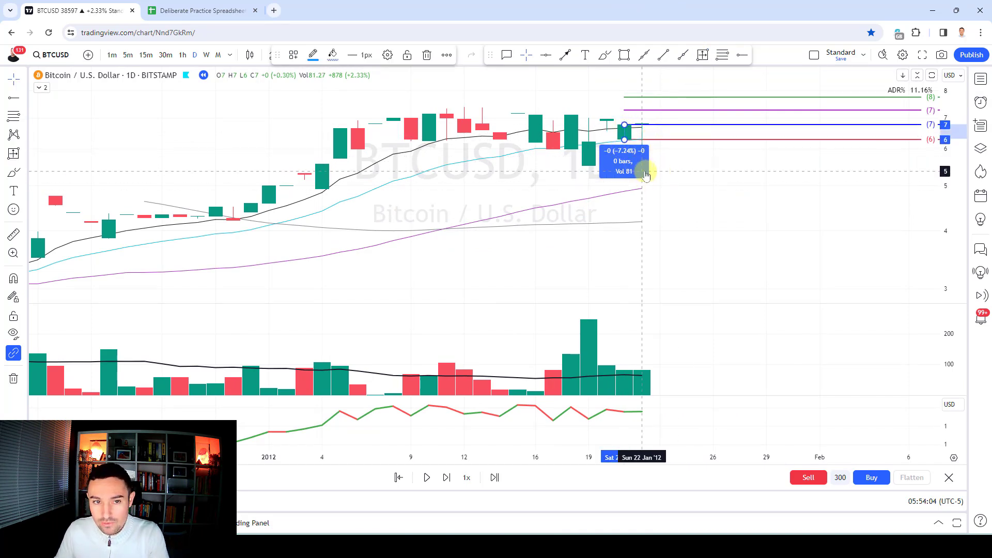
left_click_drag(647, 179, 720, 222)
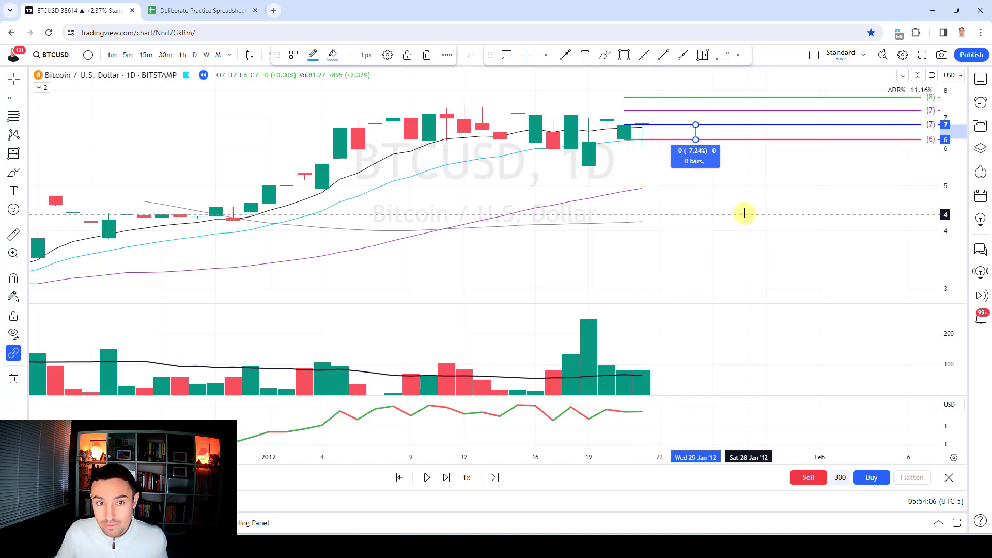
Switch to the Deliberate Practice Spreadsheet, log the breakout loss as BTC at 8%, and set trade 1's % +/- to 0.92
left_click(197, 12)
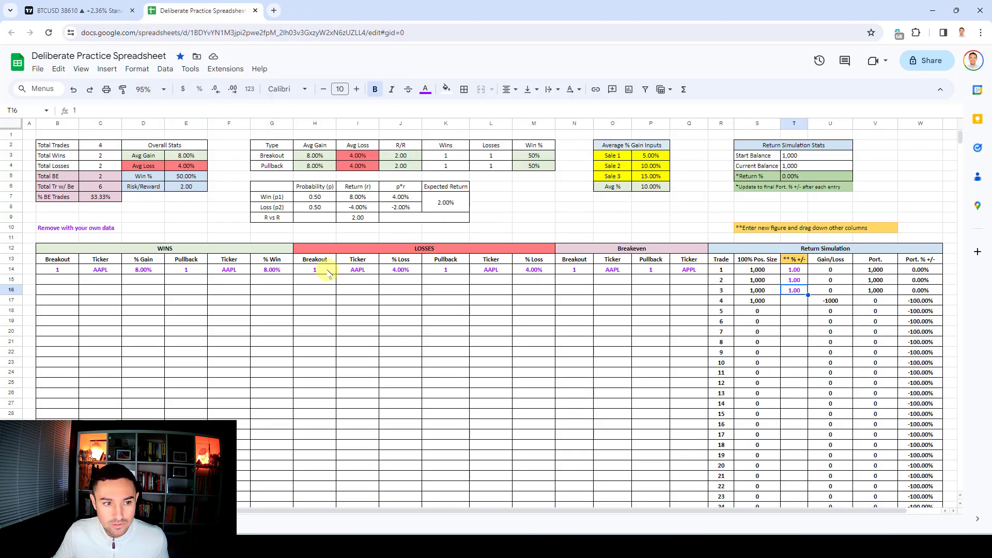
left_click(371, 271)
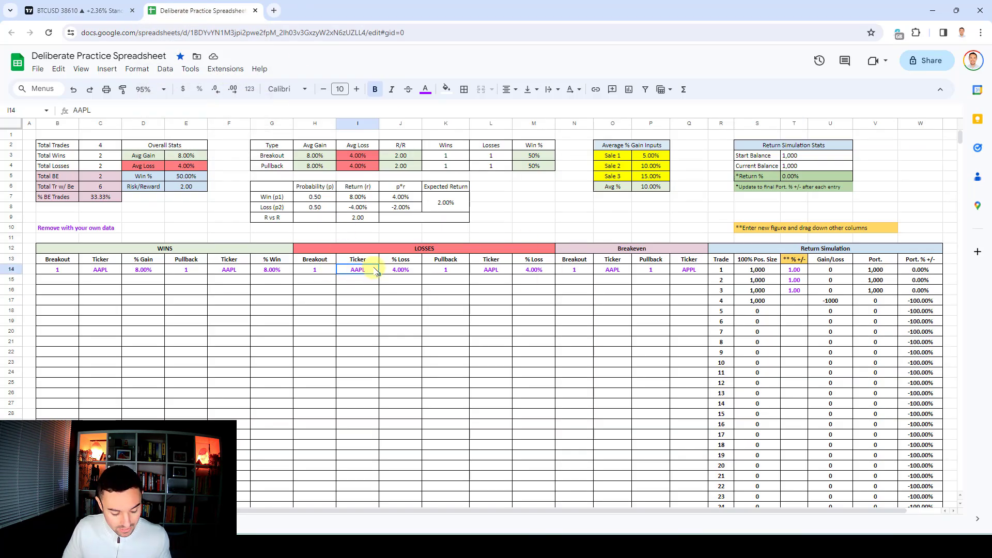
type("BTC")
key("Tab")
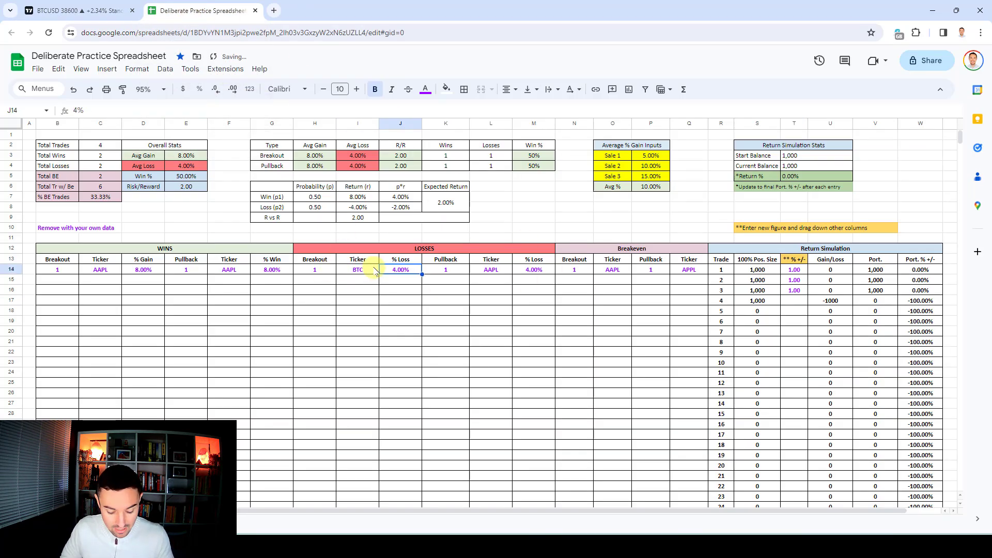
type("8")
key("Tab")
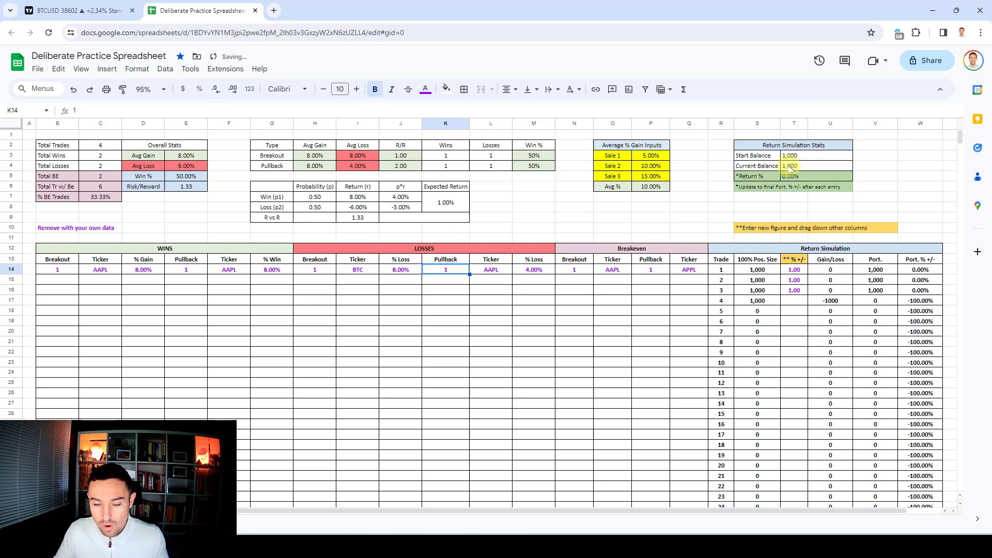
left_click(800, 272)
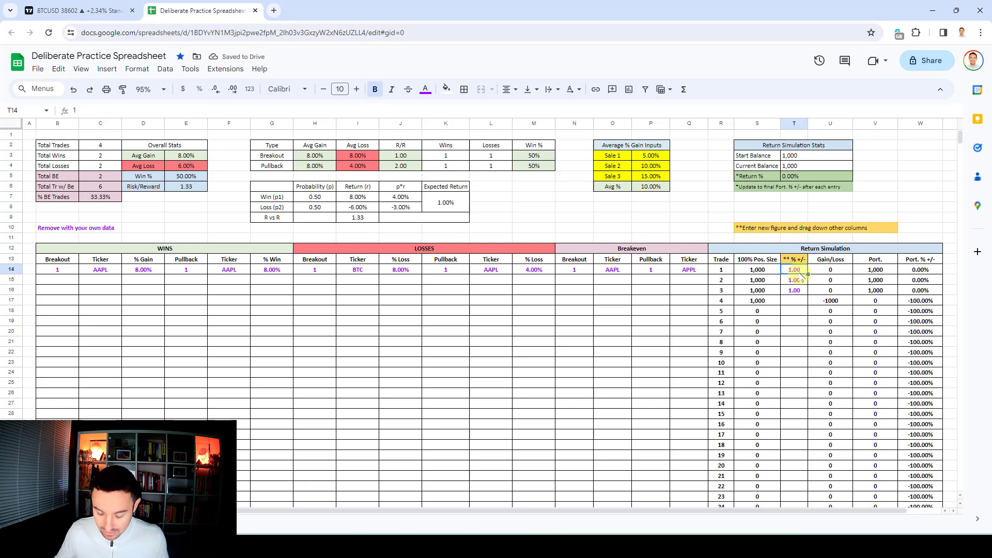
key("Return")
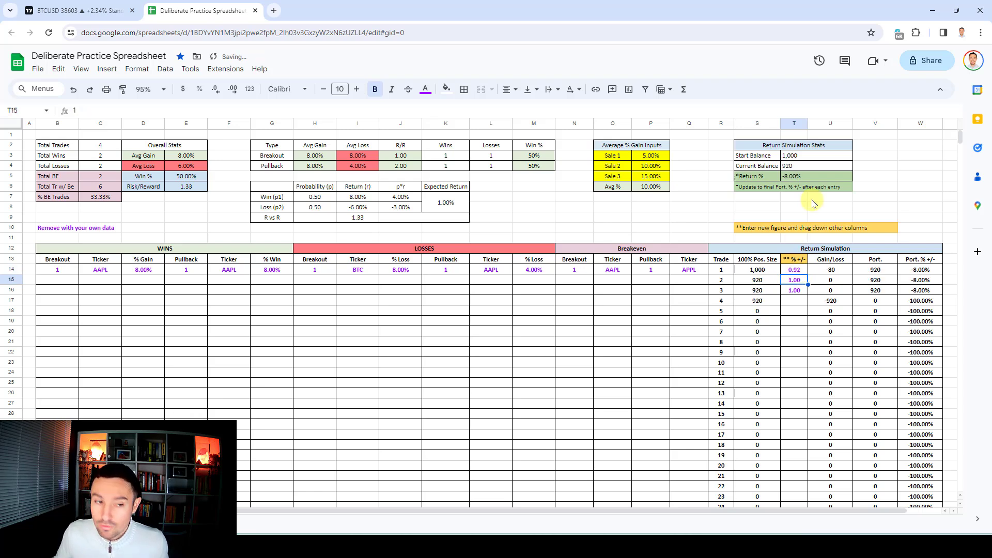
Set the text colour of the BTC breakout loss entry and of trade 1's % +/- value to black
left_click_drag(315, 269, 400, 269)
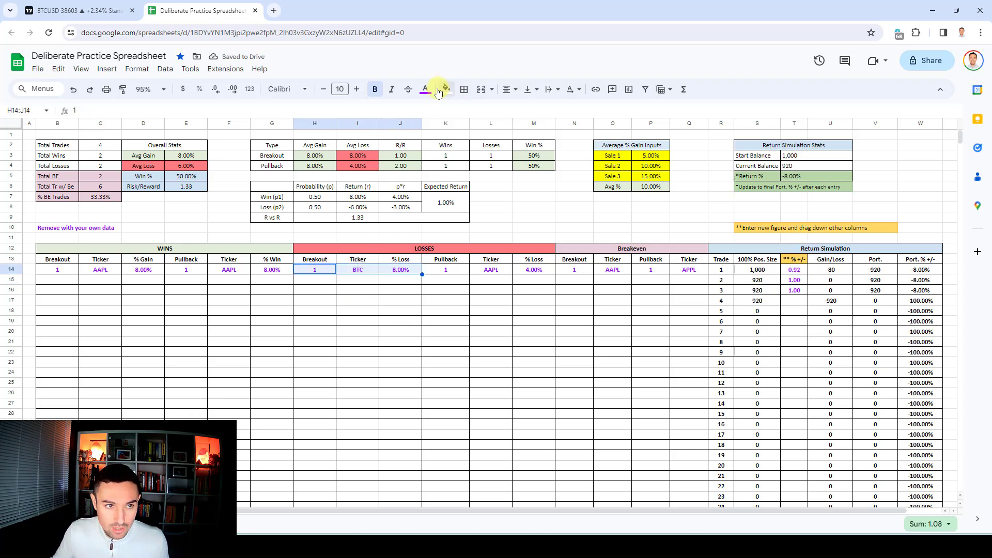
left_click(441, 91)
left_click(437, 107)
left_click(790, 269)
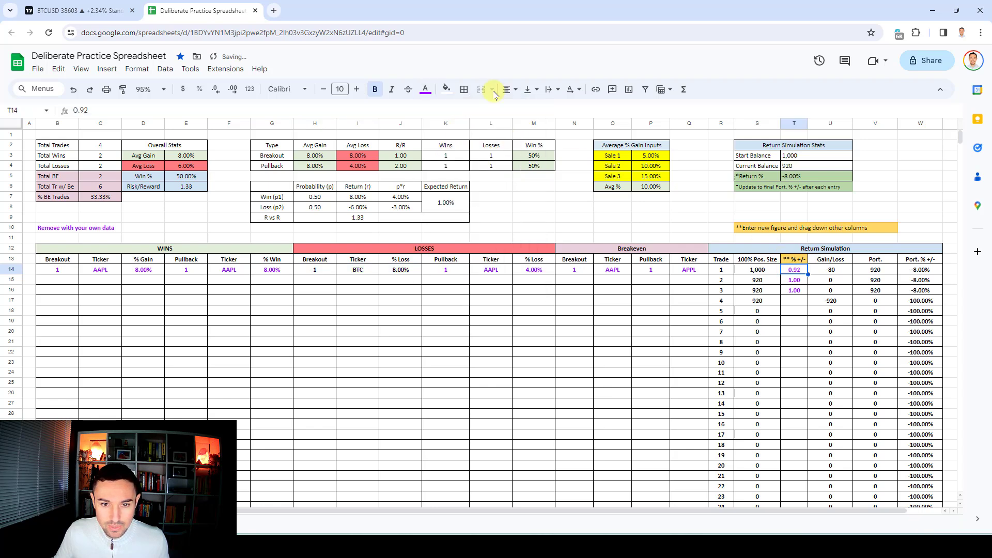
left_click(425, 89)
left_click(426, 126)
Return to the TradingView chart, delete the measurement, and move the Fib Retracement onto the 22 January 2012 candle's high and low
left_click(93, 11)
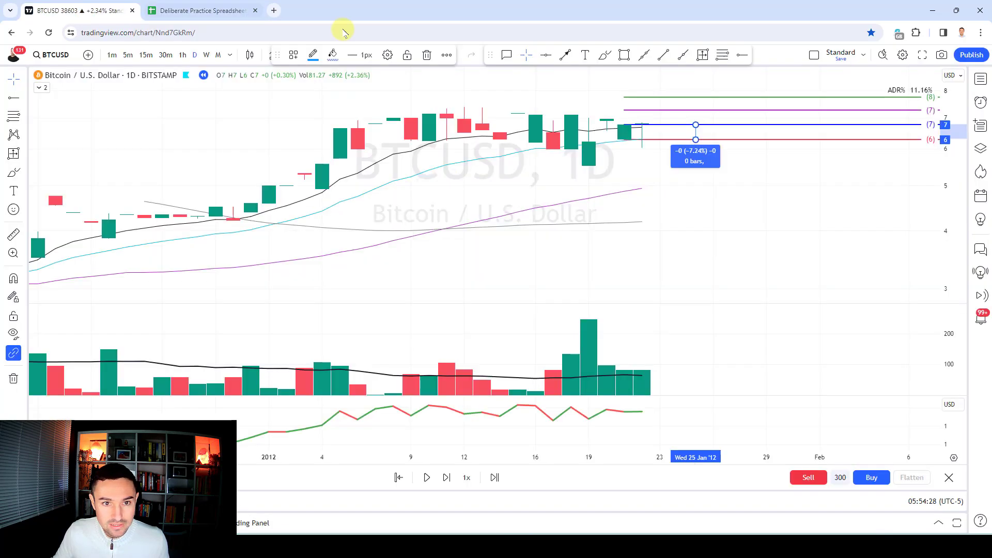
left_click(719, 168)
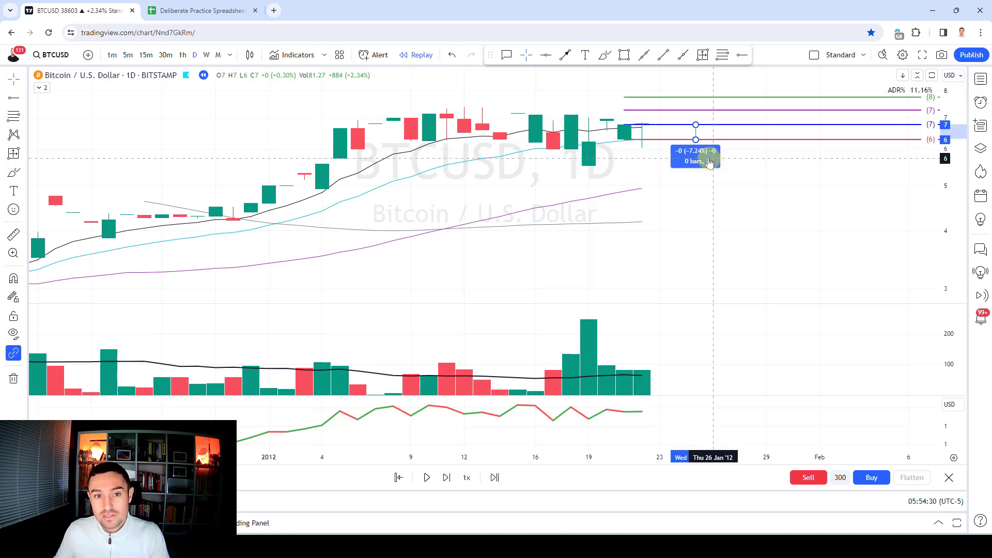
key("Delete")
mouse_move(625, 140)
left_mouse_down()
mouse_move(642, 149)
mouse_move(629, 125)
mouse_move(649, 123)
left_mouse_up()
left_click(660, 169)
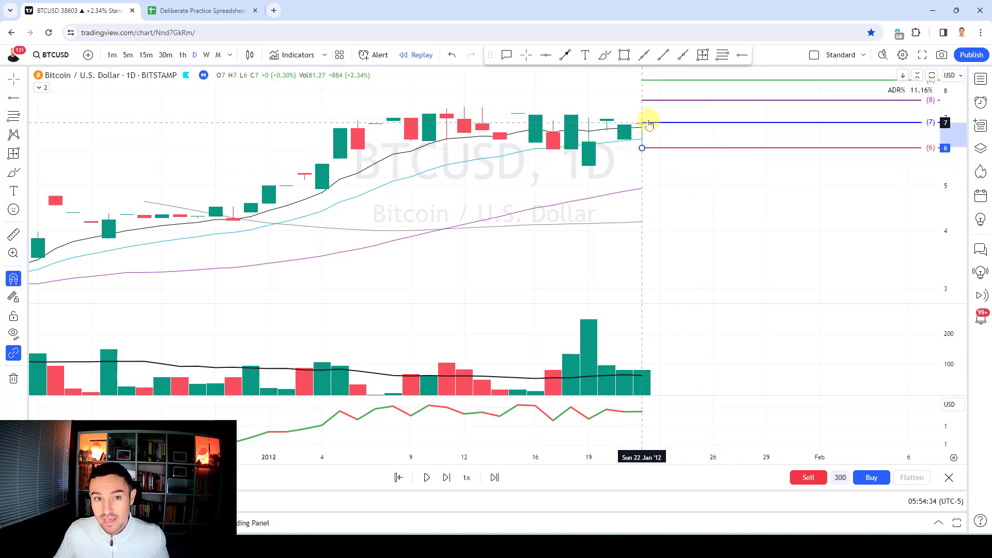
left_click(650, 124)
Advance the replay one bar to 23 January 2012 and move the Fib Retracement onto that candle's high and low
scroll(708, 246, "down", 3)
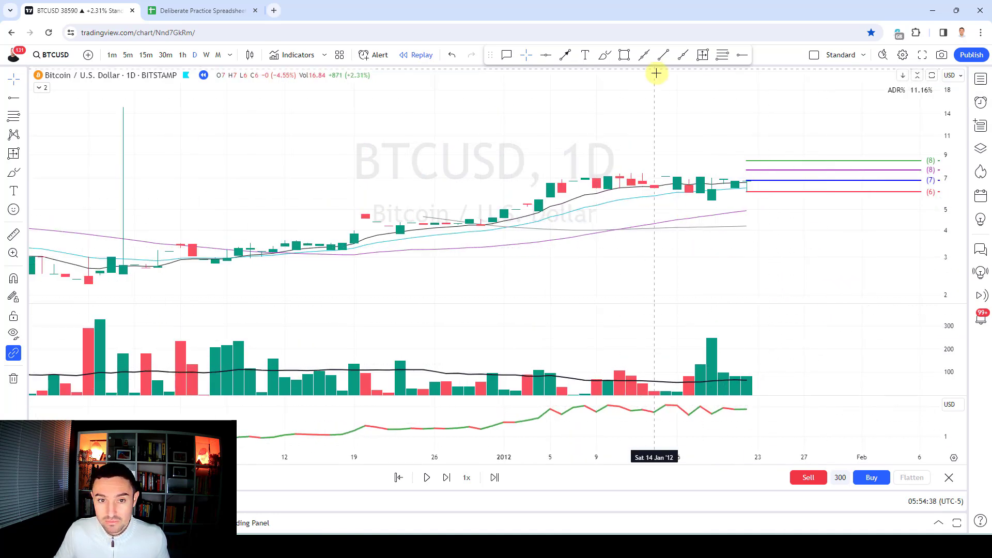
key("shift+Right")
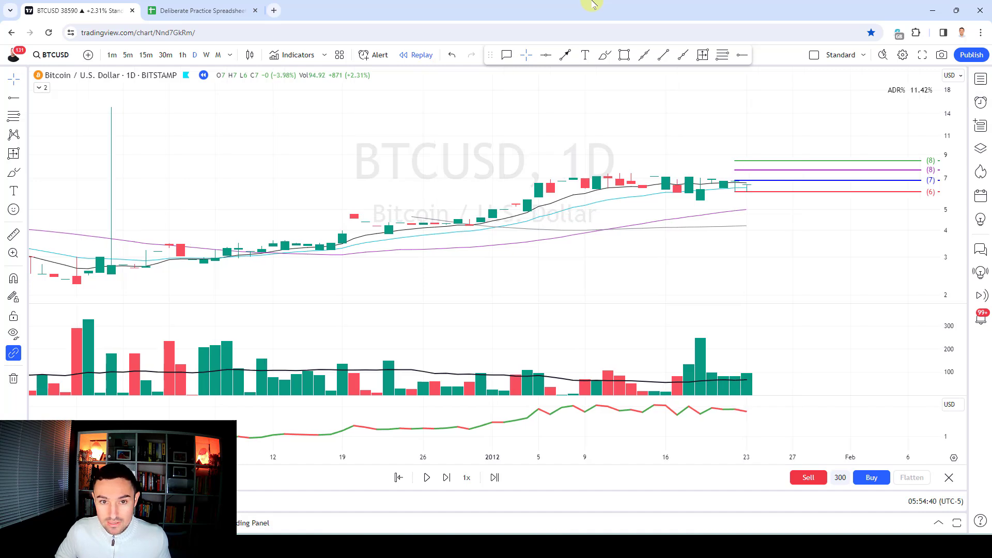
scroll(658, 171, "up", 3)
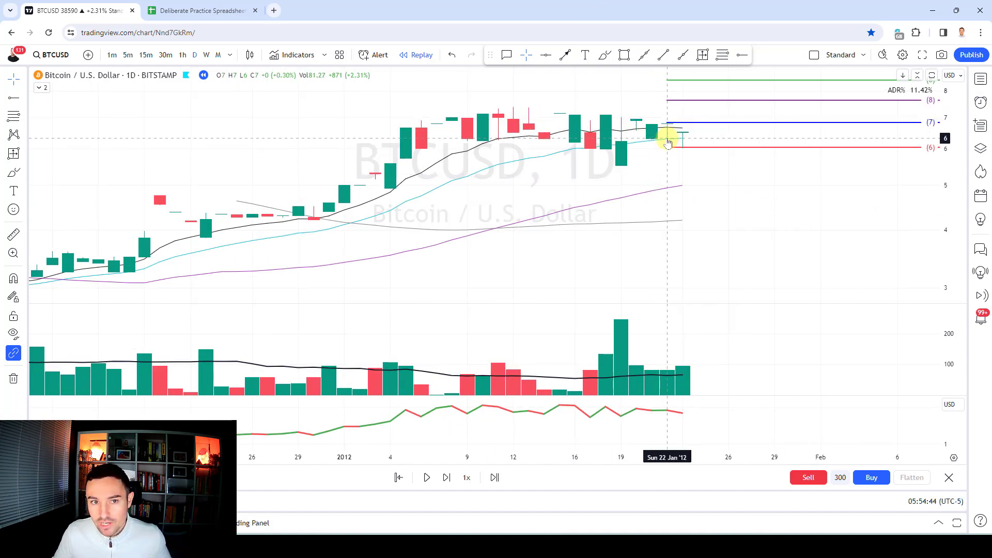
mouse_move(667, 123)
left_mouse_down()
mouse_move(683, 132)
mouse_move(683, 155)
left_mouse_up()
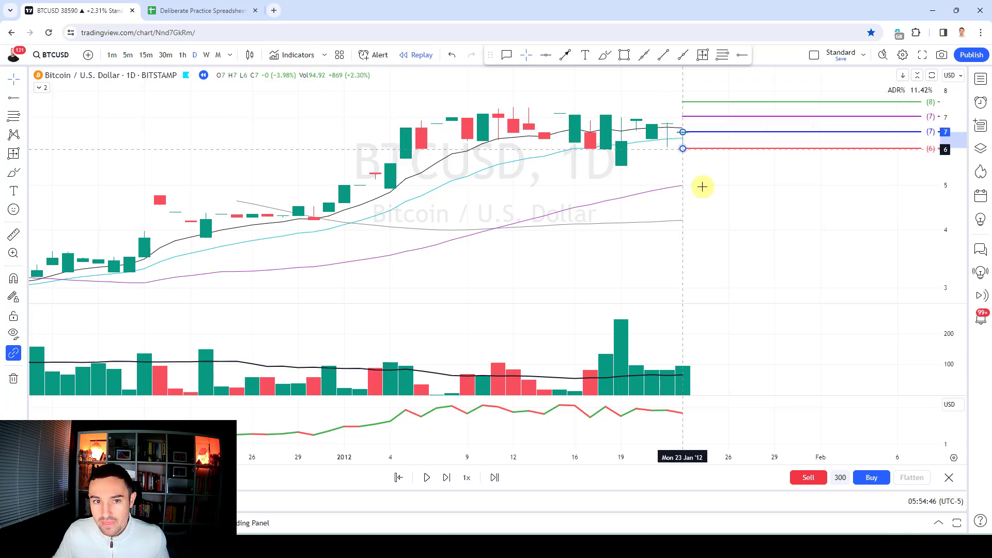
left_click(729, 160)
Brush freehand marks around the 19 January candle and along the lows back to 5 January, and delete the strokes
left_click(605, 55)
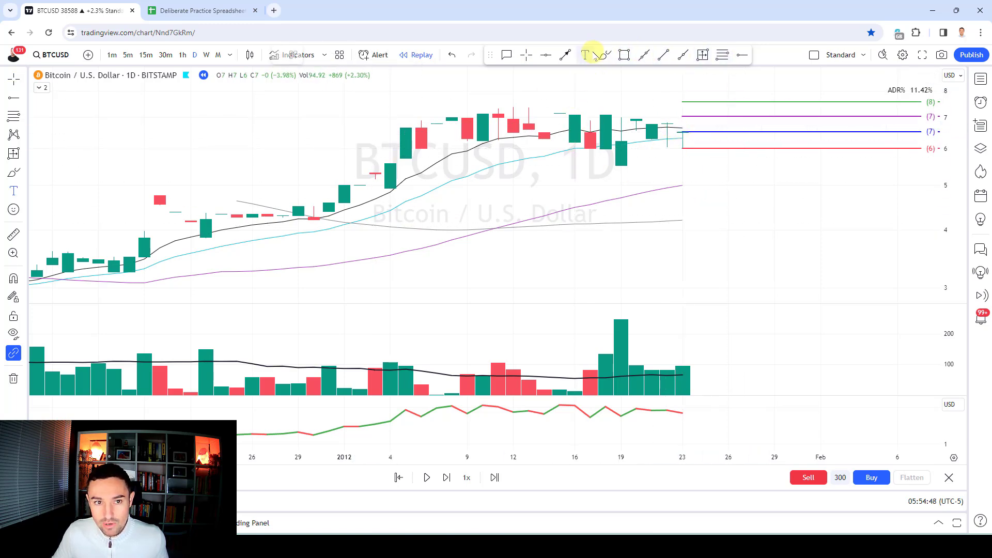
left_click_drag(620, 194, 619, 170)
key("Delete")
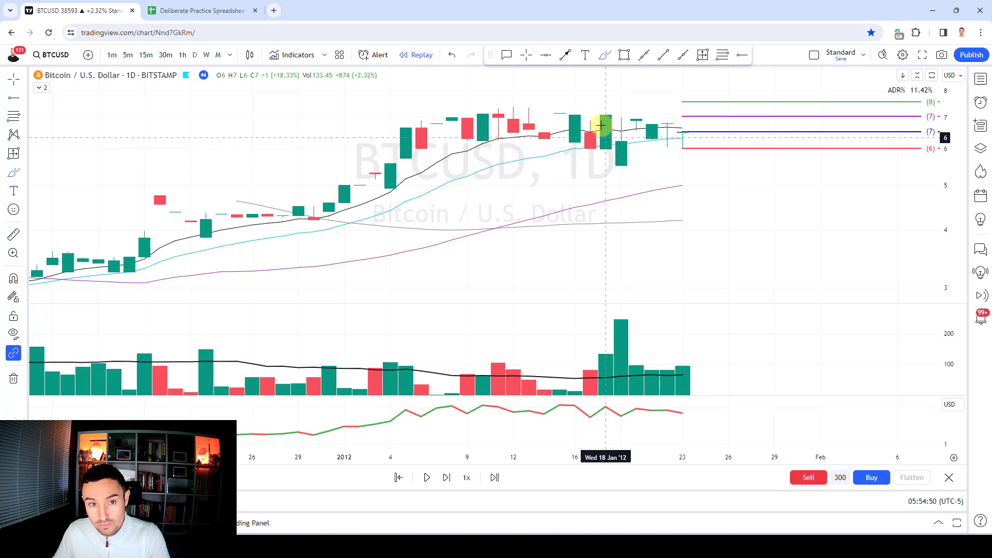
left_click_drag(593, 113, 622, 113)
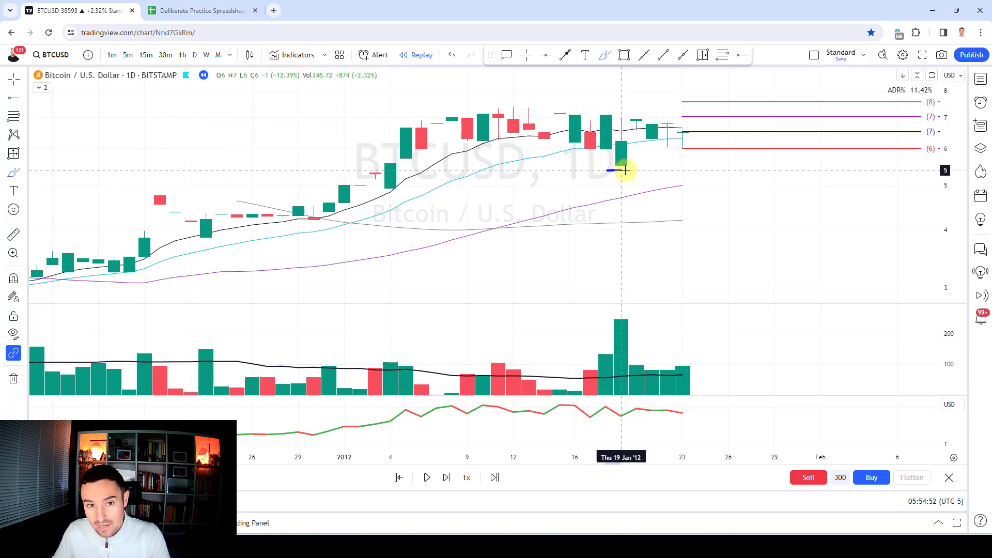
left_click_drag(621, 164, 408, 162)
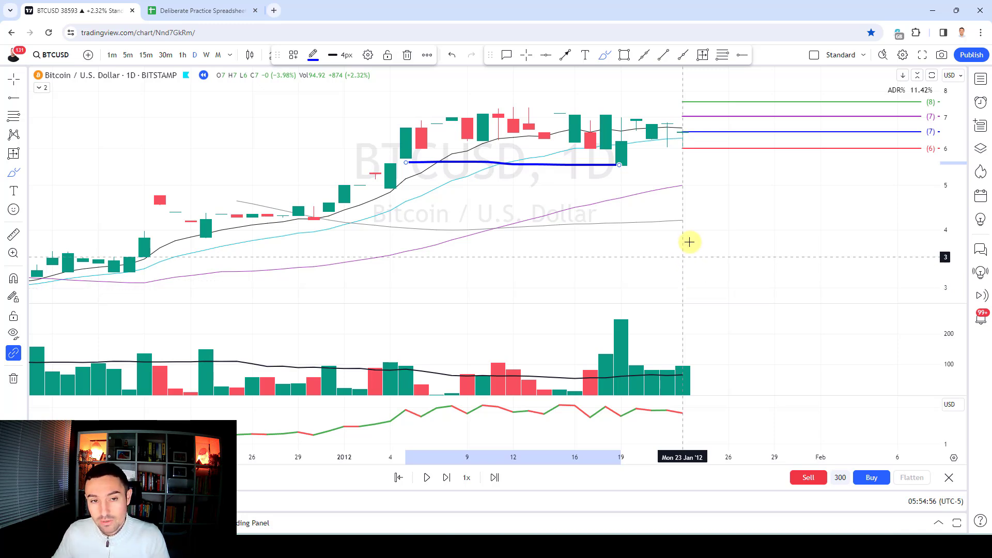
key("Delete")
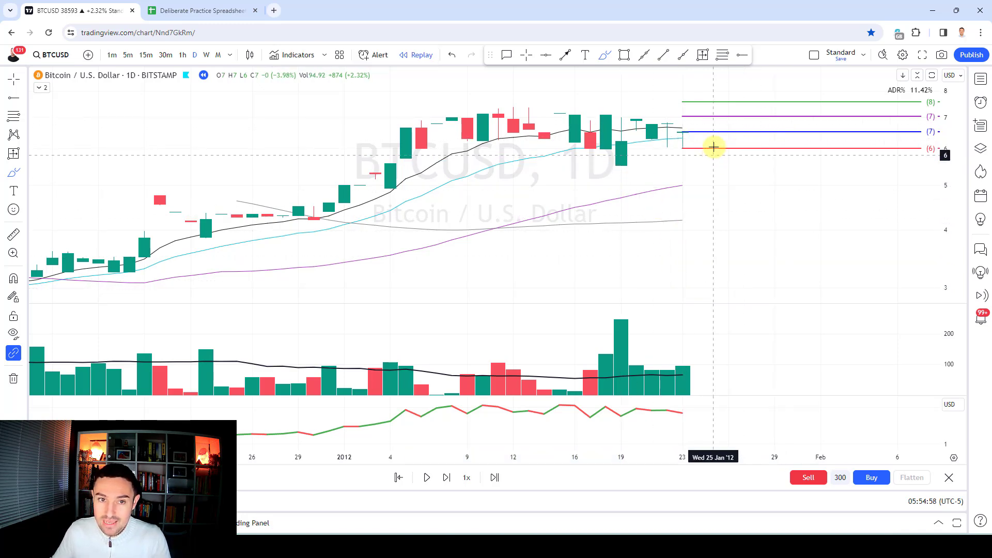
left_click(526, 55)
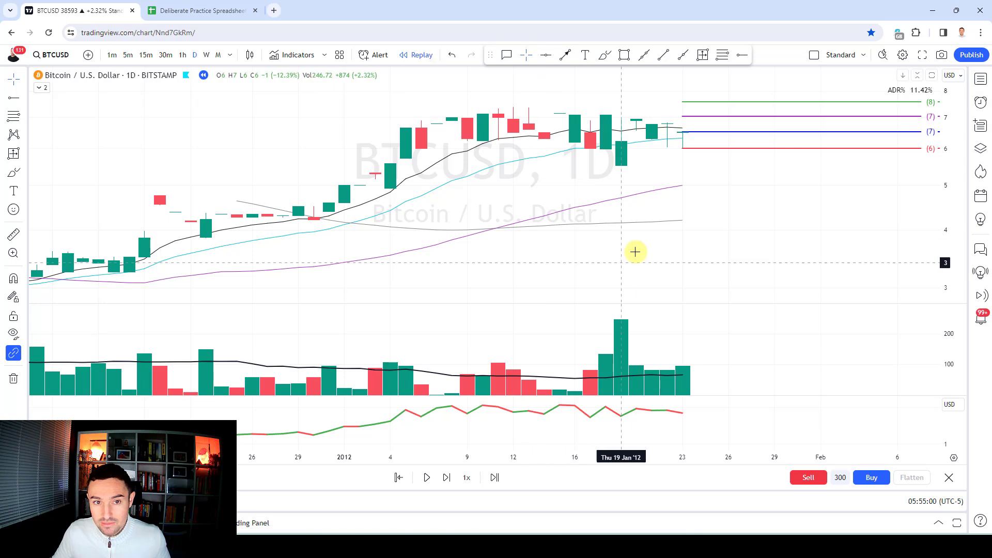
Advance the replay one bar to 24 January 2012 and move the Fib Retracement onto that candle's high and low
scroll(682, 256, "down", 1)
scroll(321, 126, "down", 1)
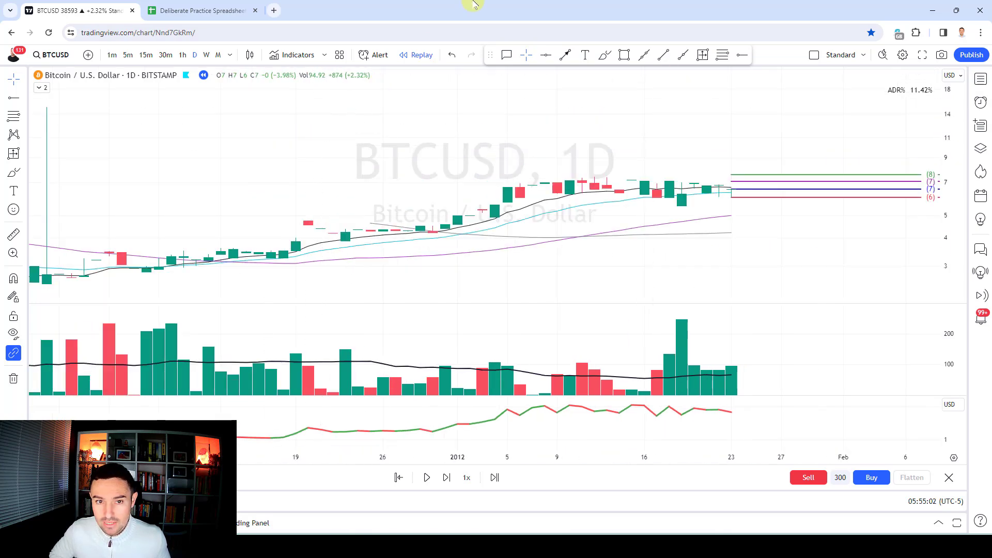
key("shift+Right")
scroll(601, 116, "up", 3)
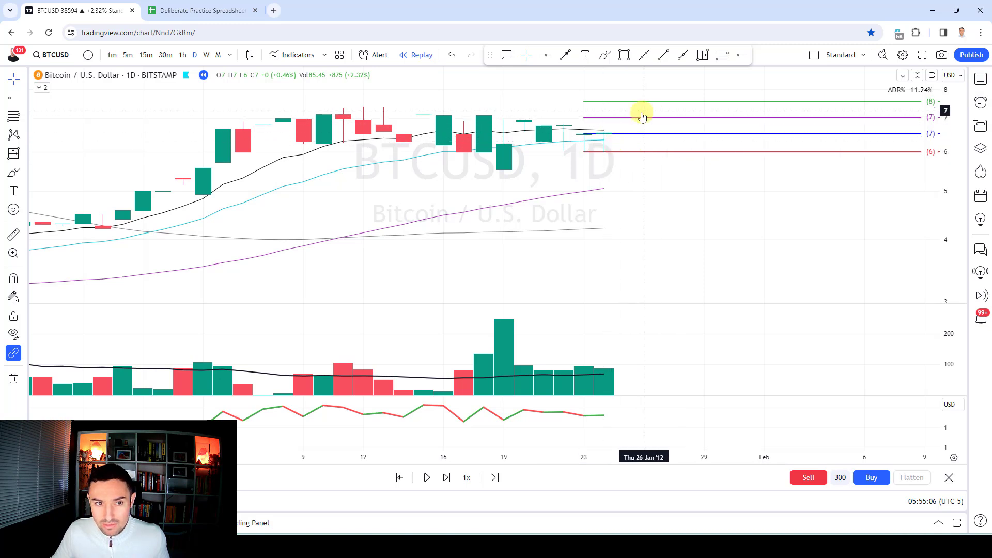
mouse_move(584, 134)
left_mouse_down()
mouse_move(604, 133)
mouse_move(622, 186)
left_mouse_up()
left_click(623, 187)
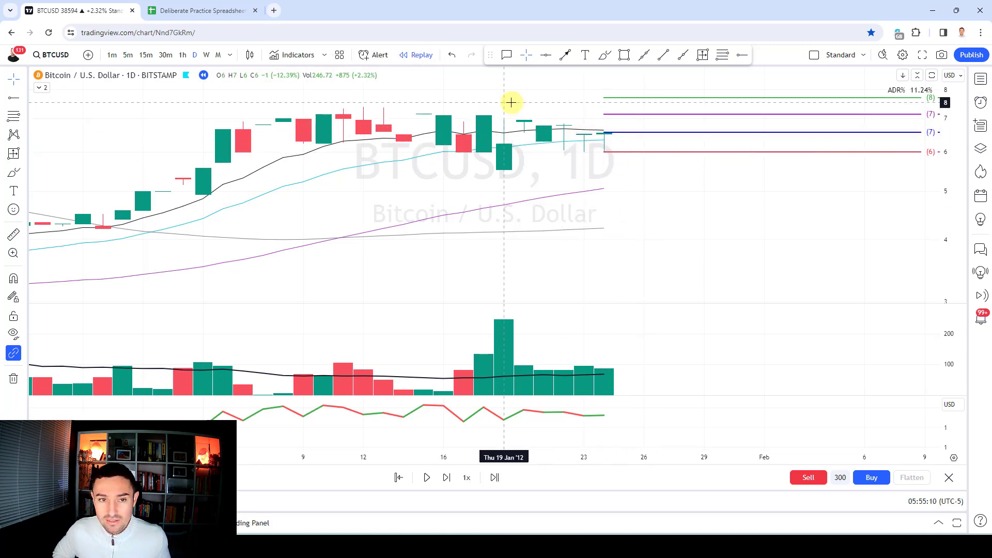
Advance the replay two bars to 26 January 2012 and measure the 24 January candle's range from the entry level to the stop level
key("shift+Right")
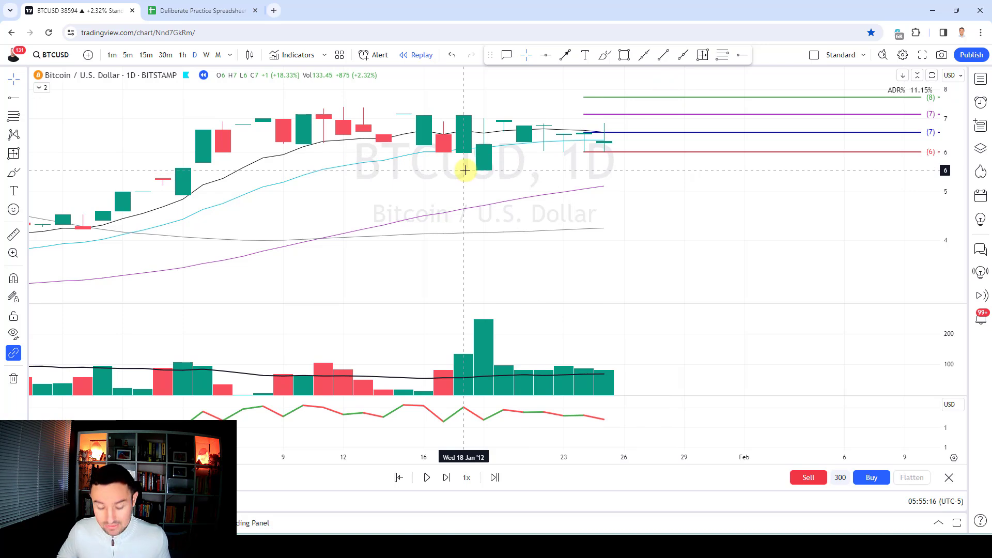
key("shift+Right")
scroll(734, 100, "down", 2)
left_click(702, 55)
left_click(635, 130)
left_click(635, 149)
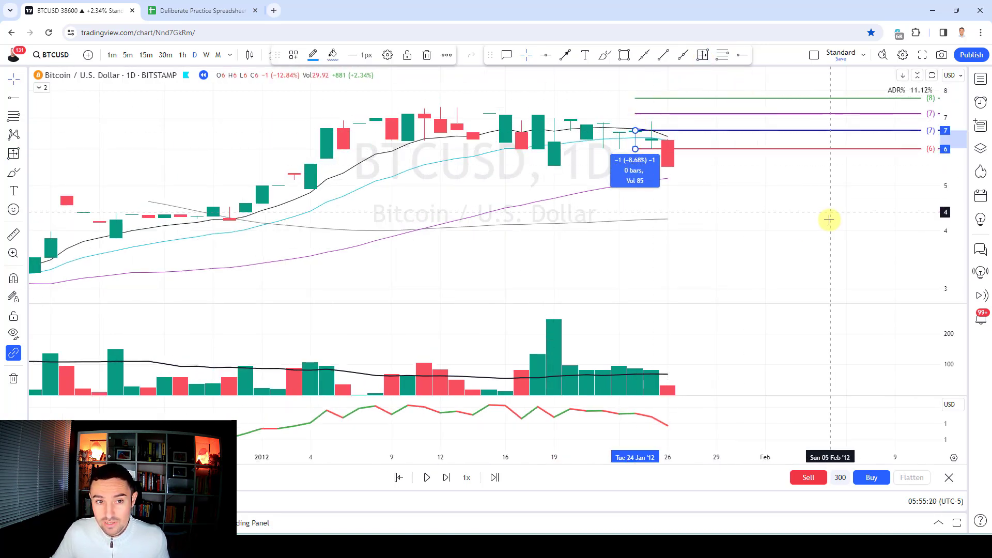
Switch to the Deliberate Practice spreadsheet and log a second breakout loss in row 15: 1, ticker BTC, 9% loss
left_click(199, 13)
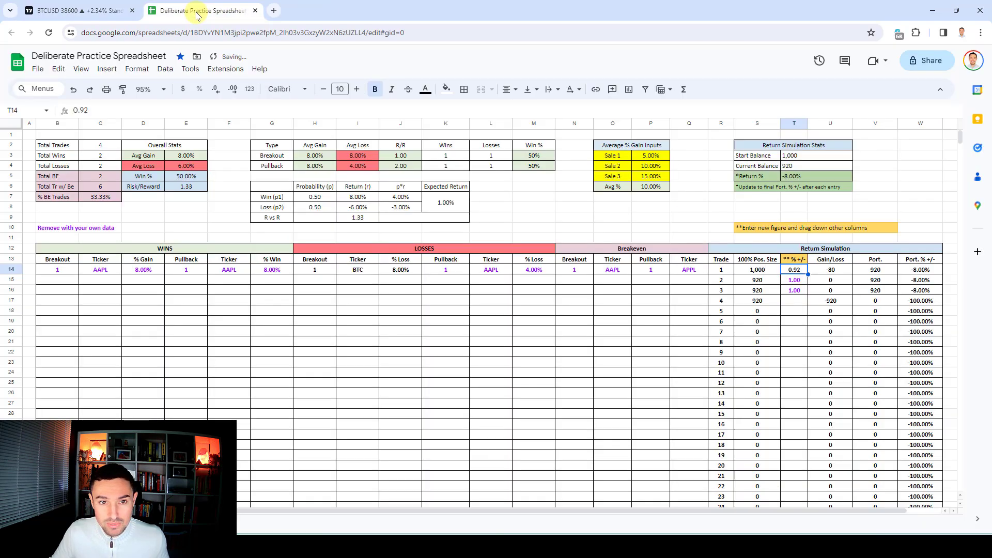
left_click(327, 283)
type("1")
key("Tab")
type("BTC")
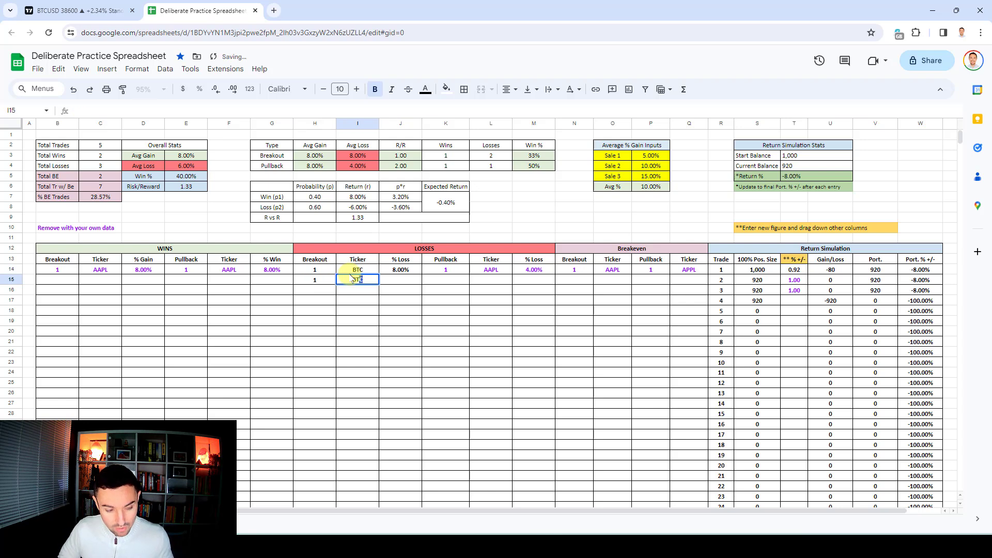
key("Tab")
type("9")
key("Tab")
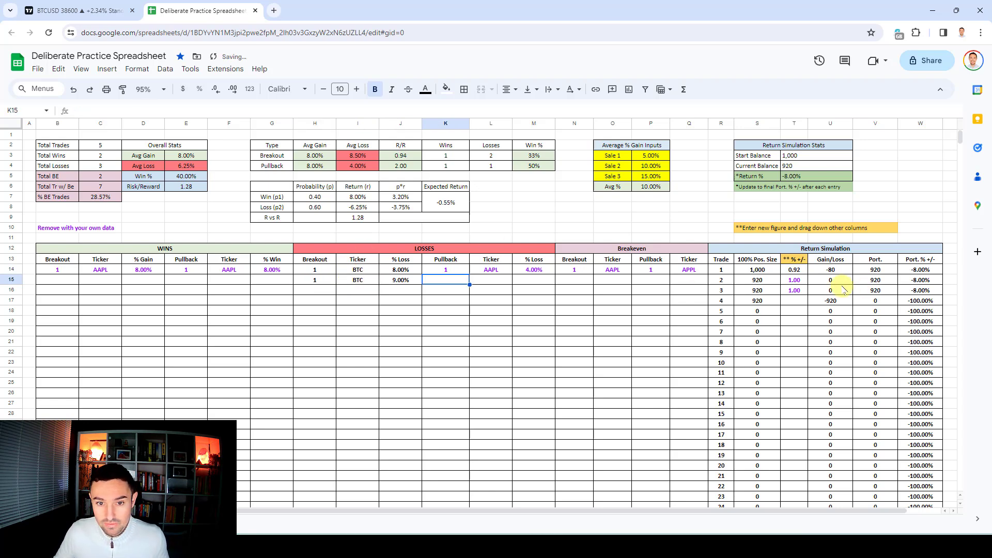
Set the return simulation's % +/- figure for trade 2 to 0.91 and make its text black
left_click(799, 283)
key("Return")
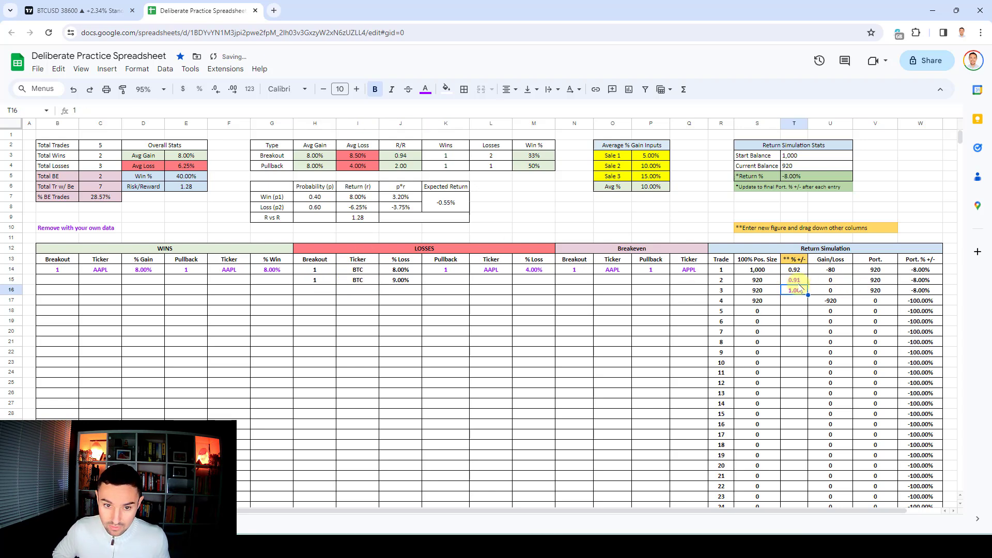
left_click(426, 89)
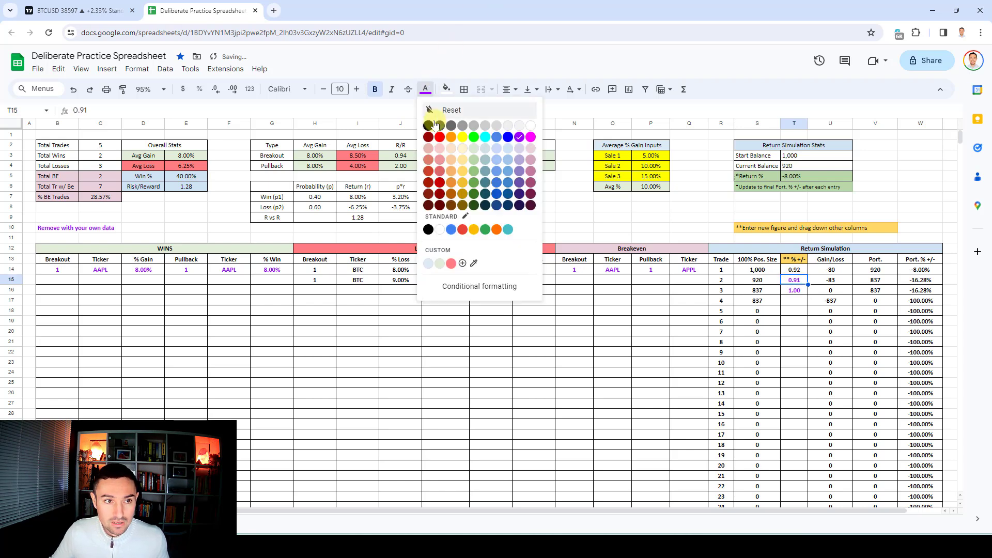
left_click(429, 117)
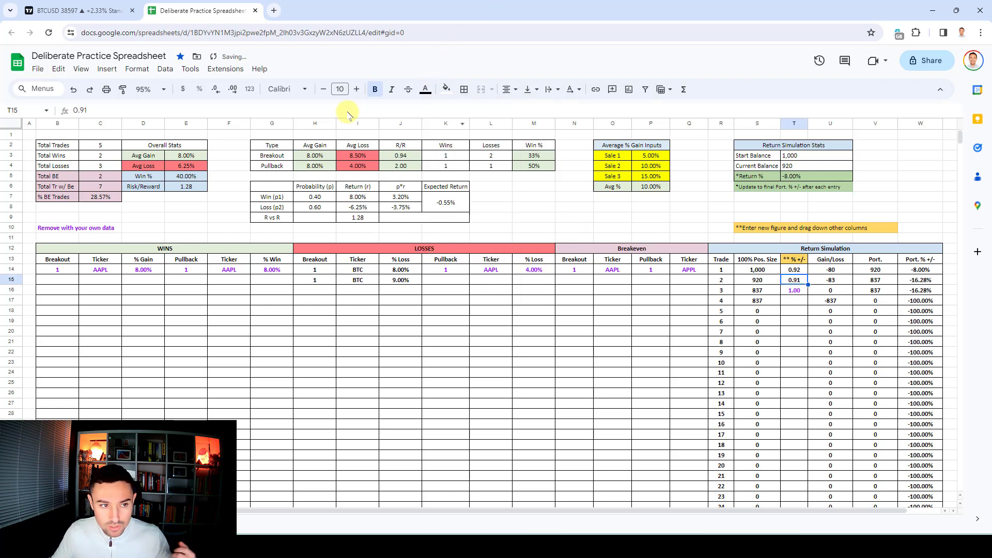
Switch back to the TradingView BTCUSD chart and remove both drawings
left_click(23, 13)
left_click(14, 378)
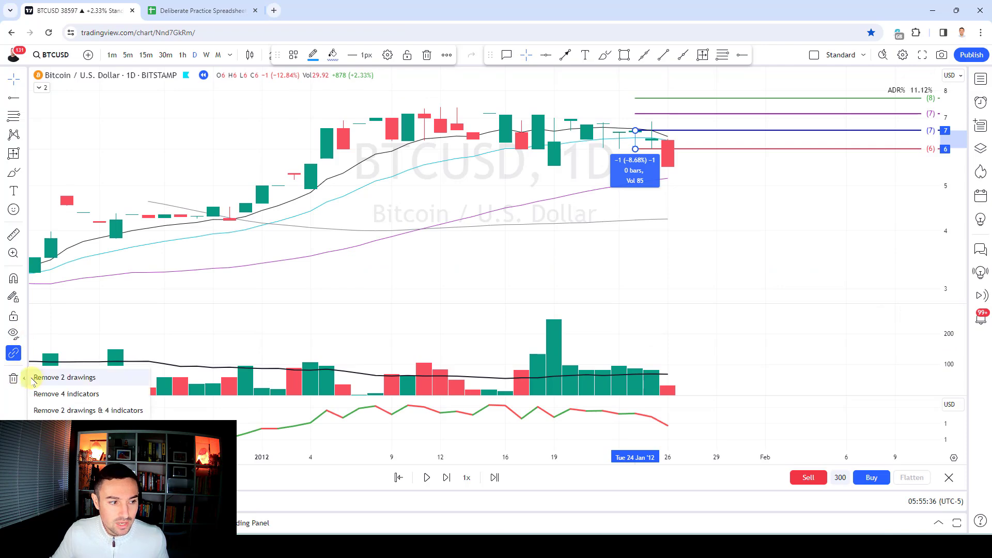
left_click(57, 381)
scroll(702, 217, "down", 2)
Advance the replay bar by bar from 26 January to 20 May 2012
key("shift+Right")
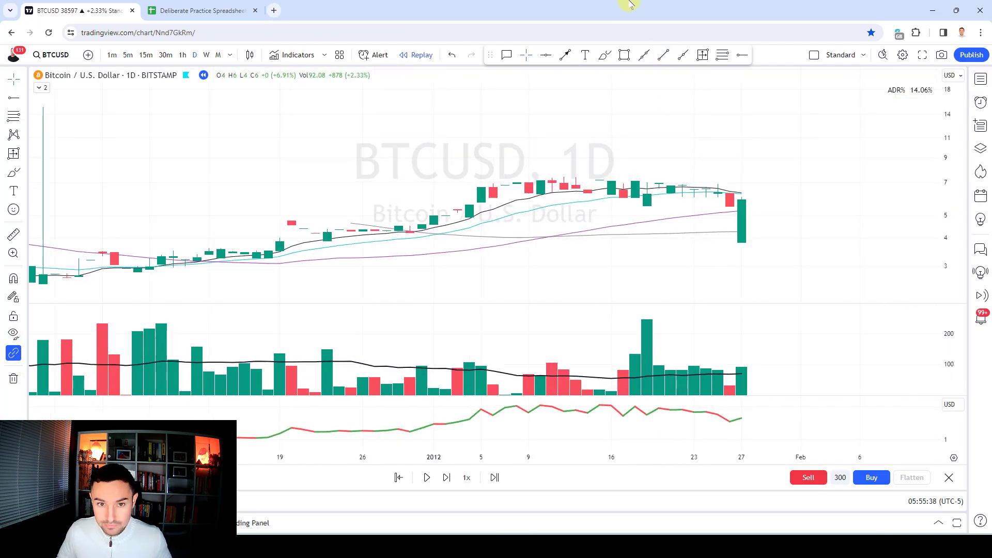
key("shift+Right")
key("shift+Right")
key("shift+Right")
key("shift+Right")
key("shift+Right")
key("shift+Right")
key("shift+Right")
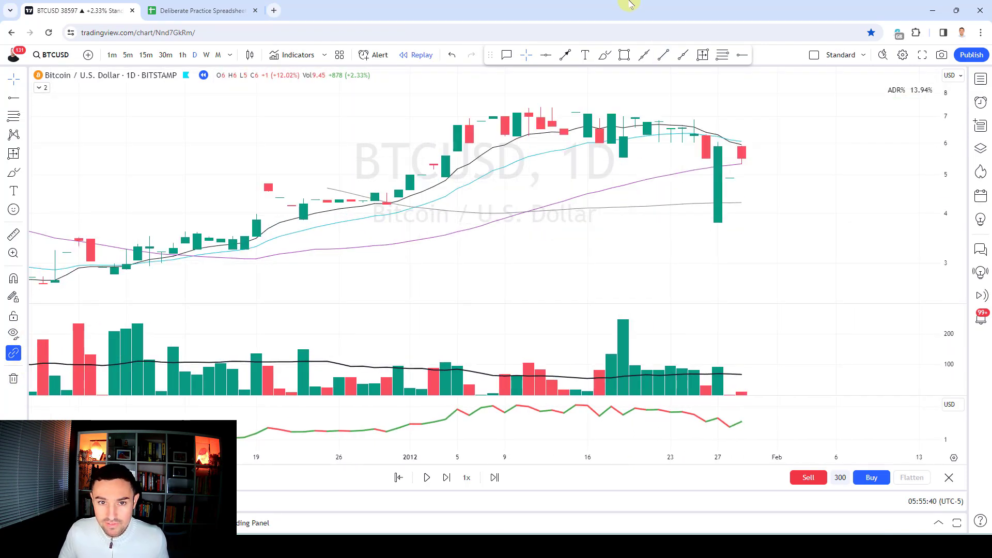
key("shift+Right")
key("shift+Right")
key("shift+Right")
key("shift+Right")
key("shift+Right")
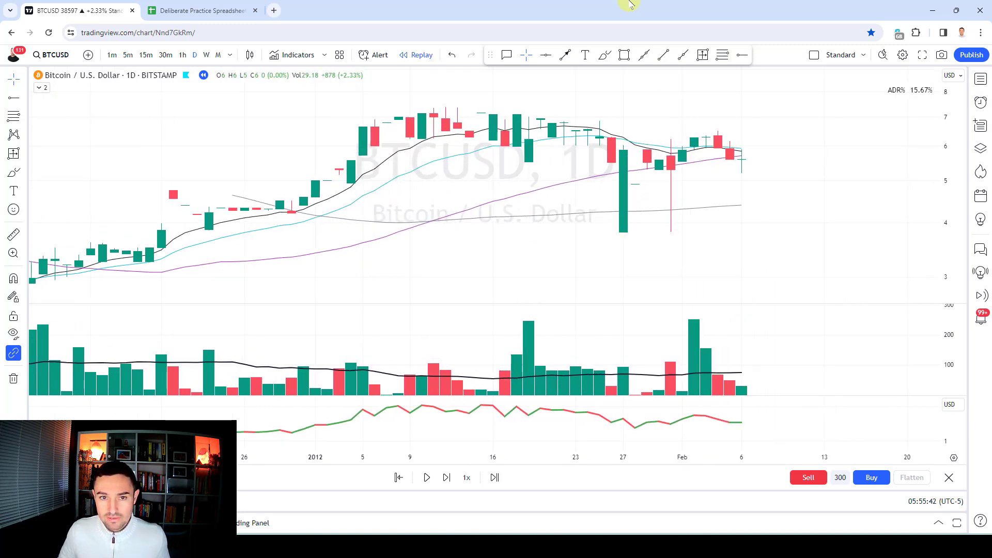
key("shift+Right")
key("shift+Right")
key("shift+Right")
key("shift+Right")
key("shift+Right")
key("shift+Right")
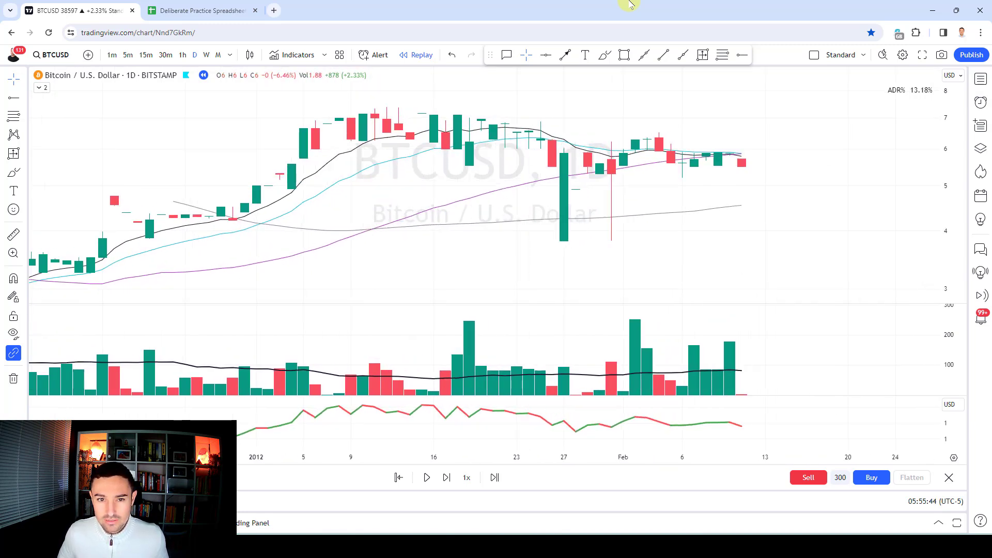
key("shift+Right")
key("shift+Right")
key("shift+Right")
key("shift+Right")
key("shift+Right")
key("shift+Right")
key("shift+Right")
key("shift+Right")
key("shift+Right")
key("shift+Right")
key("shift+Right")
key("shift+Right")
key("shift+Right")
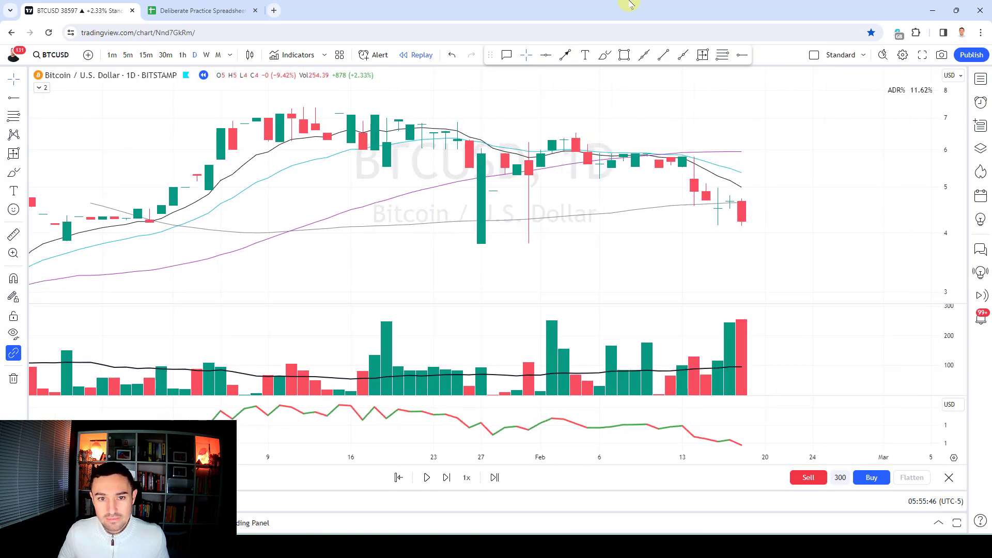
key("shift+Right")
key("shift+Right")
key("shift+Right")
key("shift+Right")
key("shift+Right")
key("shift+Right")
key("shift+Right")
key("shift+Right")
key("shift+Right")
key("shift+Right")
key("shift+Right")
key("shift+Right")
key("shift+Right")
key("shift+Right")
key("shift+Right")
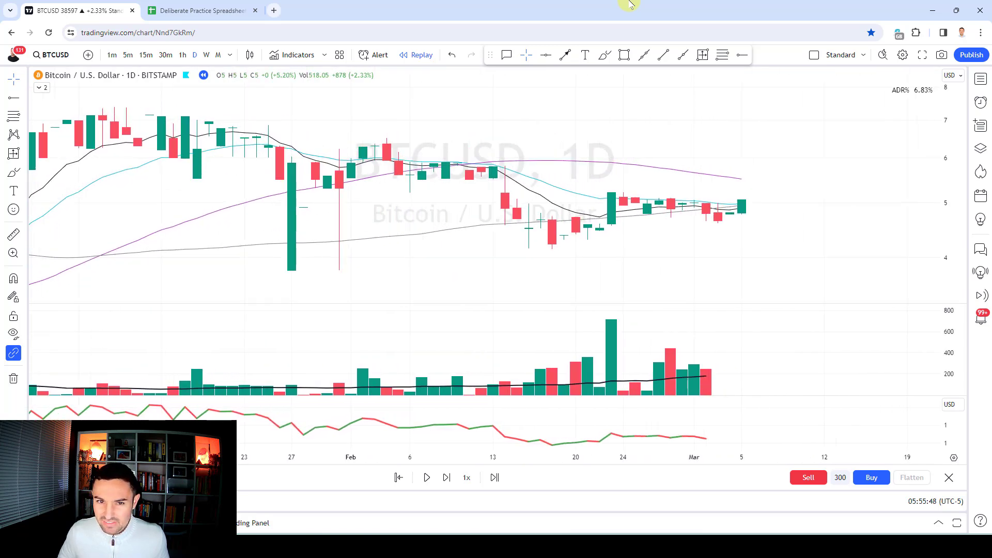
key("shift+Right")
key("shift+Right")
key("shift+Right")
key("shift+Right")
key("shift+Right")
key("shift+Right")
key("shift+Right")
key("shift+Right")
key("shift+Right")
key("shift+Right")
key("shift+Right")
key("shift+Right")
key("shift+Right")
key("shift+Right")
key("shift+Right")
key("shift+Right")
key("shift+Right")
key("shift+Right")
key("shift+Right")
key("shift+Right")
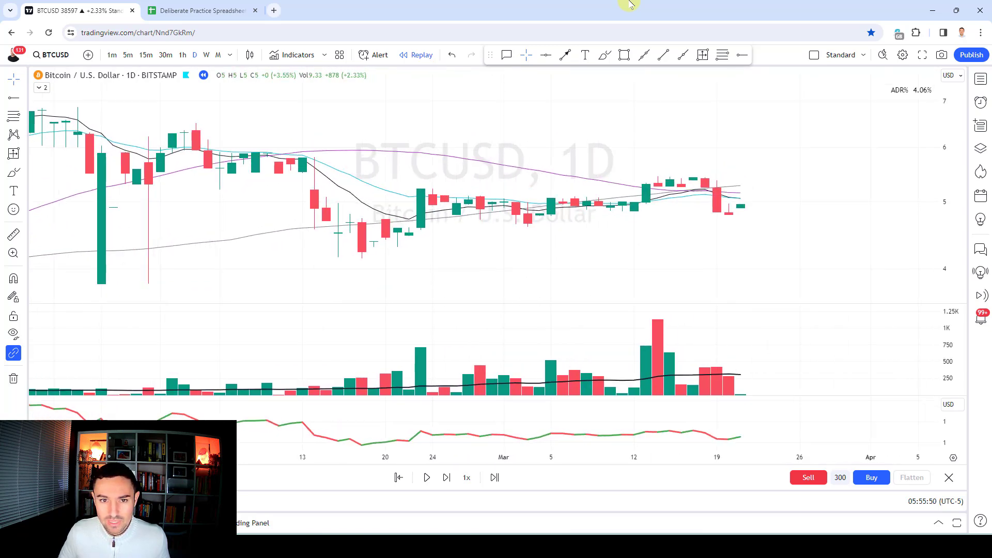
key("shift+Right")
key("shift+Right")
key("shift+Right")
key("shift+Right")
key("shift+Right")
key("shift+Right")
key("shift+Right")
key("shift+Right")
key("shift+Right")
key("shift+Right")
key("shift+Right")
key("shift+Right")
key("shift+Right")
key("shift+Right")
key("shift+Right")
key("shift+Right")
key("shift+Right")
key("shift+Right")
key("shift+Right")
key("shift+Right")
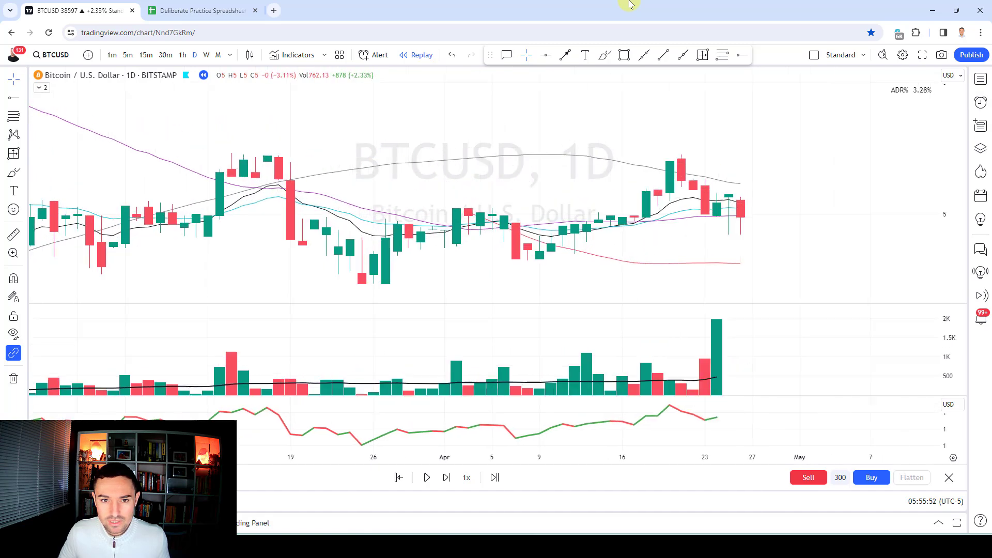
key("shift+Right")
key("shift+Right")
key("shift+Right")
key("shift+Right")
key("shift+Right")
key("shift+Right")
key("shift+Right")
key("shift+Right")
key("shift+Right")
key("shift+Right")
key("shift+Right")
key("shift+Right")
key("shift+Right")
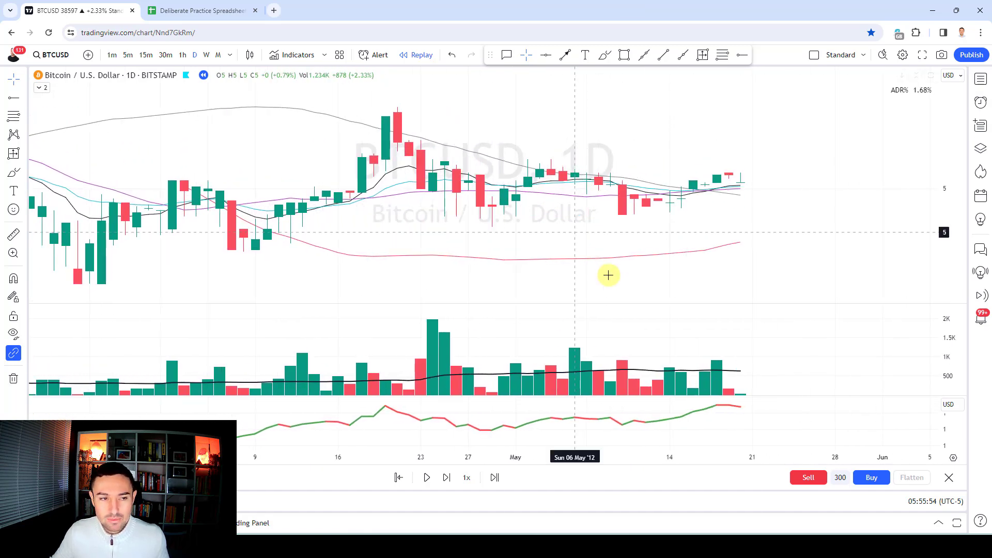
Advance the replay to 29 May 2012 and examine the recent candles against the price action since January
scroll(634, 216, "down", 9)
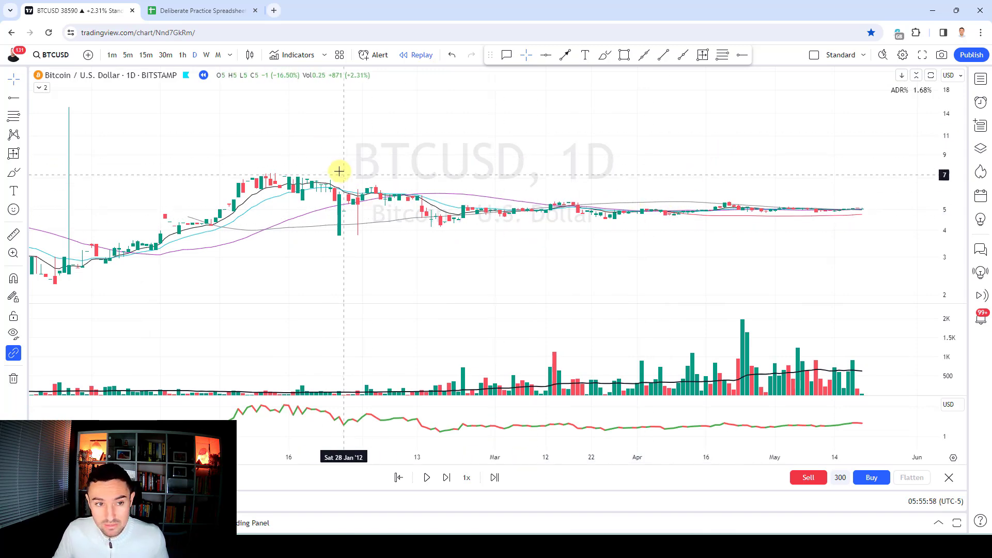
scroll(768, 161, "up", 2)
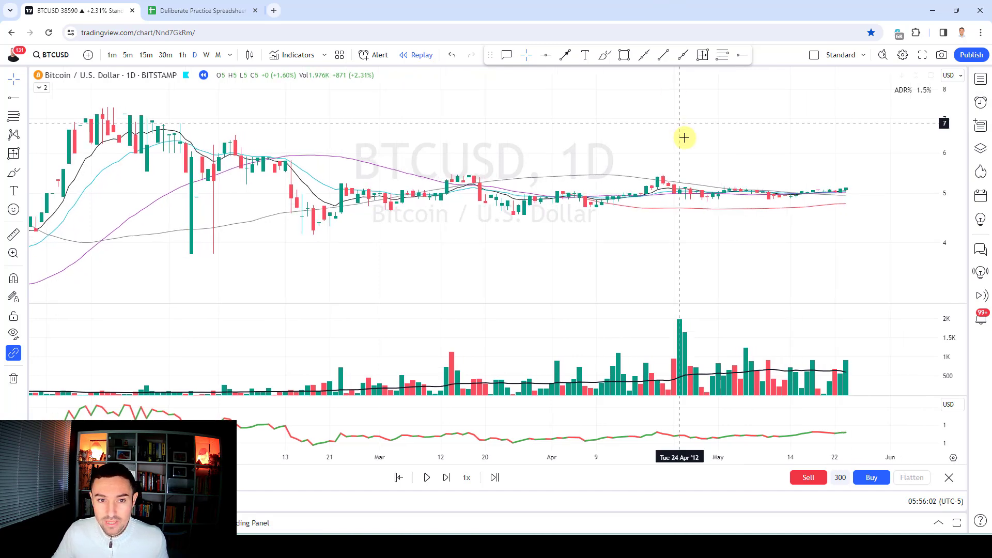
scroll(684, 139, "up", 3)
scroll(684, 138, "up", 3)
scroll(644, 170, "down", 2)
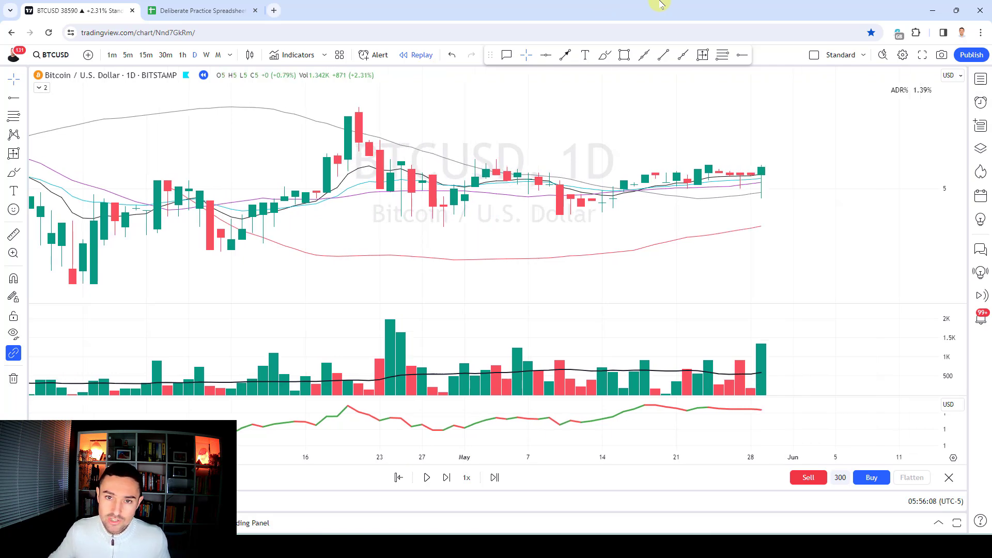
scroll(789, 133, "down", 2)
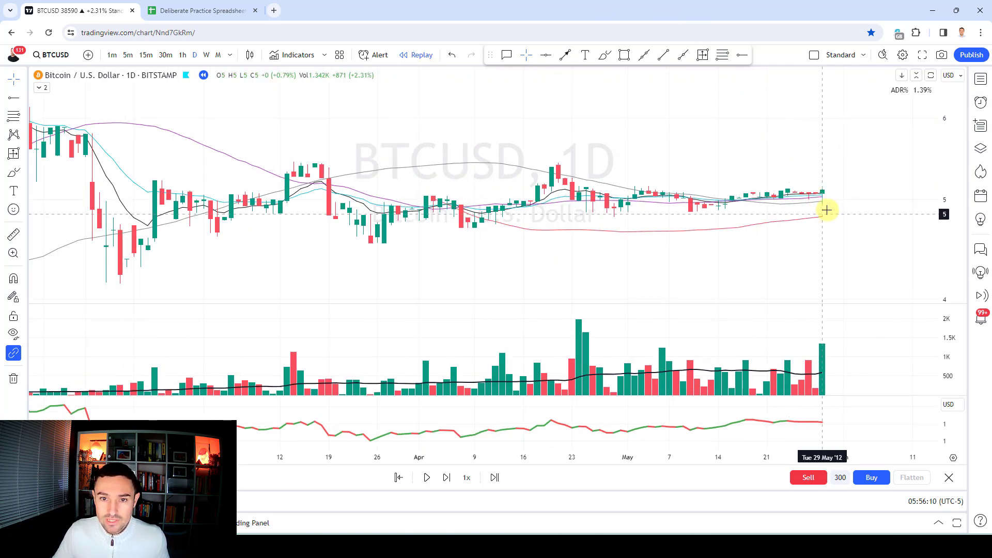
scroll(738, 137, "down", 2)
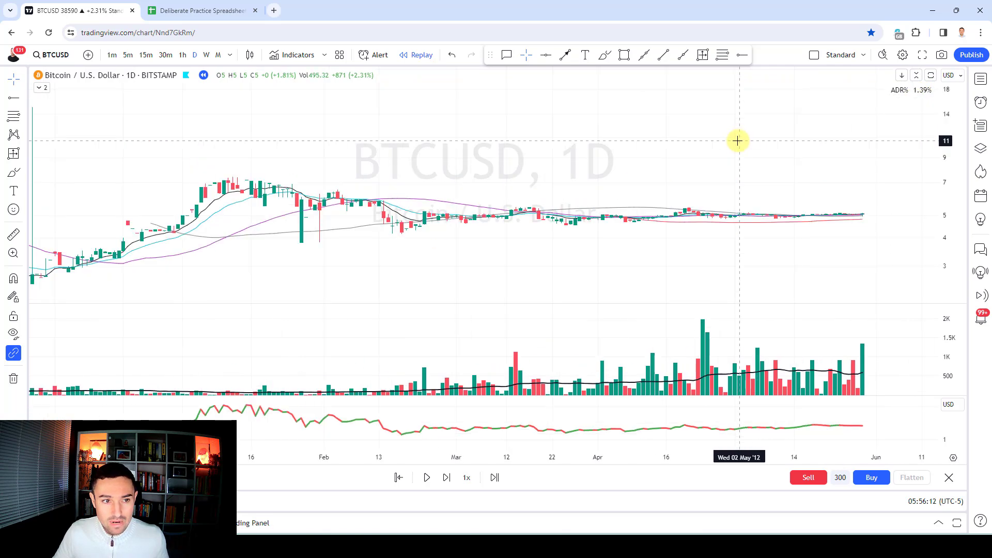
scroll(757, 146, "up", 4)
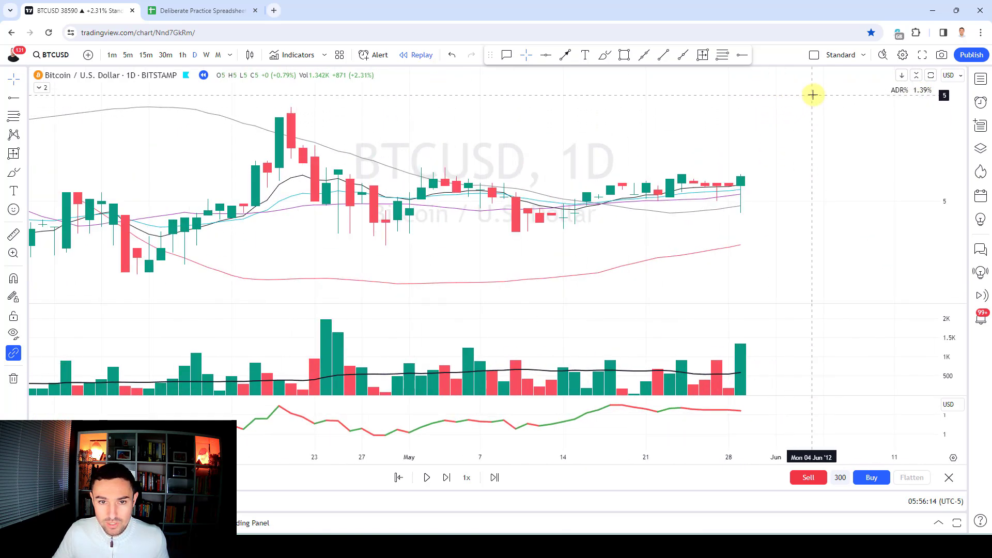
Draw a Fib Retracement from the high to the low of the 29 May 2012 candle
left_click(723, 57)
left_click(742, 145, "ctrl")
left_click(752, 241, "ctrl")
Measure the 29 May candle's range from the entry level to the stop level, and remove the measurement
left_click(703, 55)
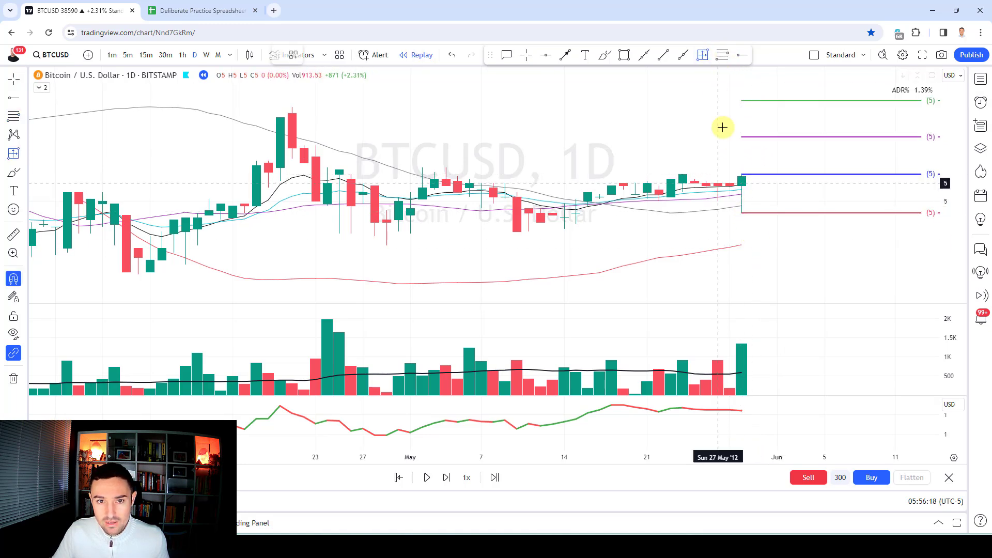
left_click(739, 170)
left_click(756, 237)
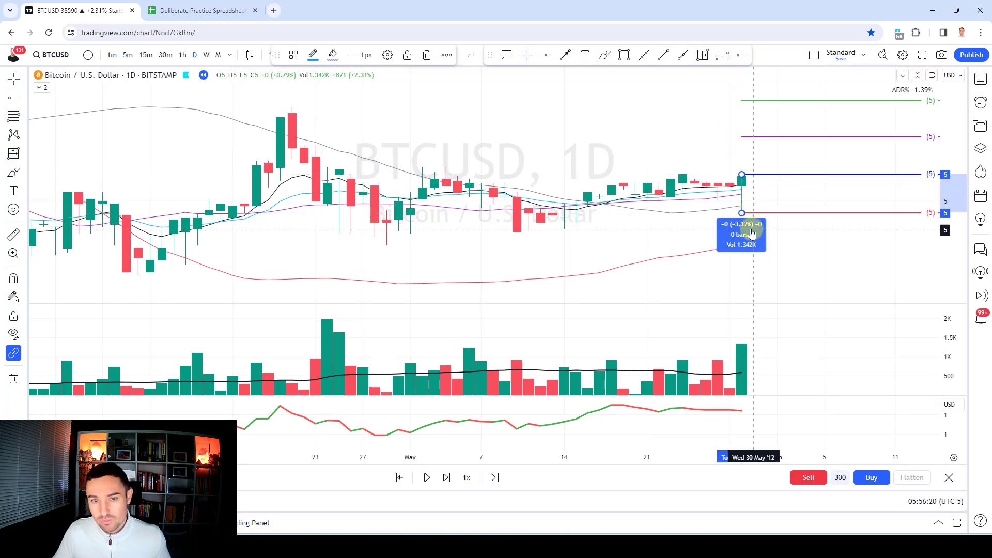
left_click(752, 230)
scroll(768, 255, "down", 2)
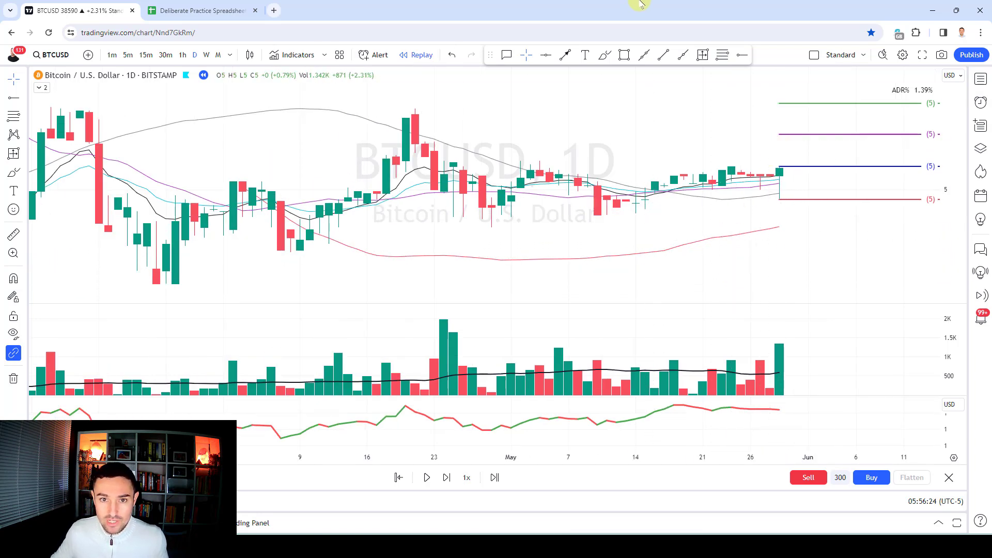
Advance the replay bar by bar to 3 June 2012, checking price against the target levels
key("shift+Right")
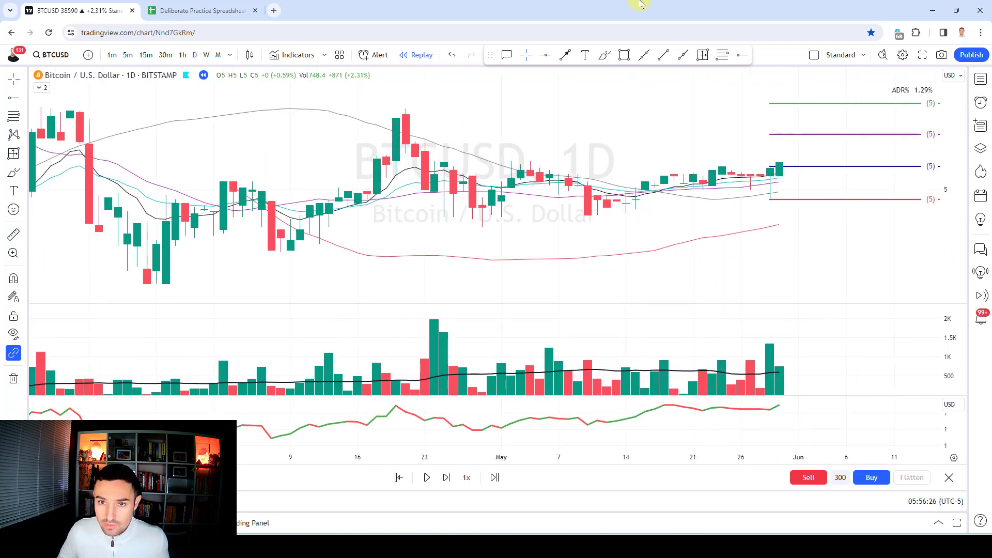
key("shift+Right")
key("shift+Right")
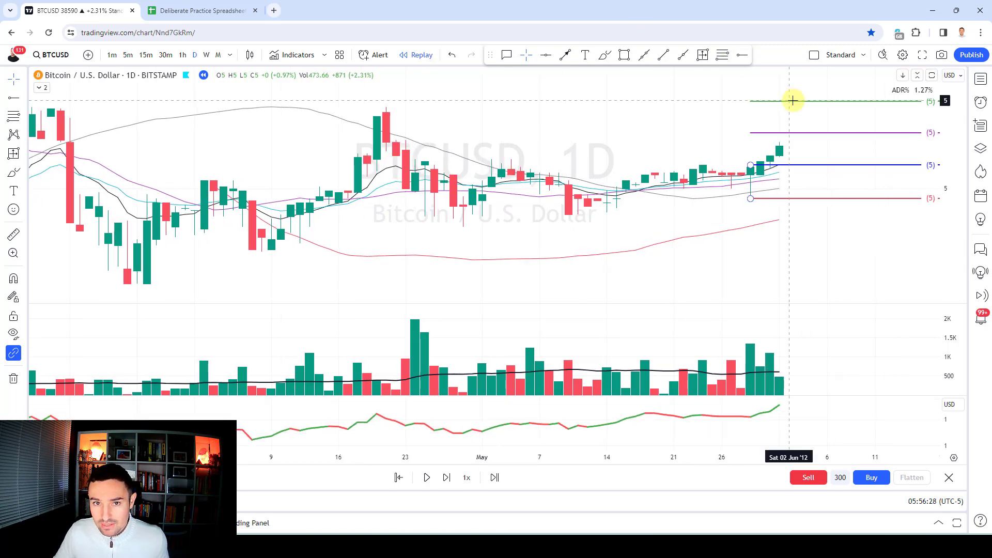
scroll(636, 102, "down", 1)
key("shift+Right")
key("shift+Right")
key("shift+Right")
key("shift+Right")
key("shift+Right")
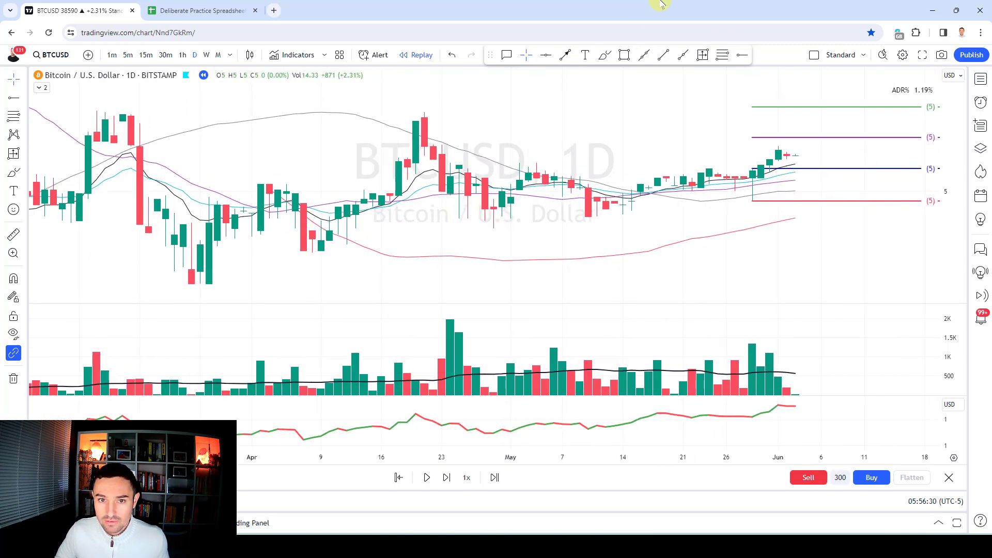
Advance the replay to 6 June 2012 and draw a downward arrow above the 5 June candle at the upper target level
left_click(564, 58)
left_click(780, 84)
left_click(787, 103)
left_click(787, 88)
scroll(679, 163, "down", 2)
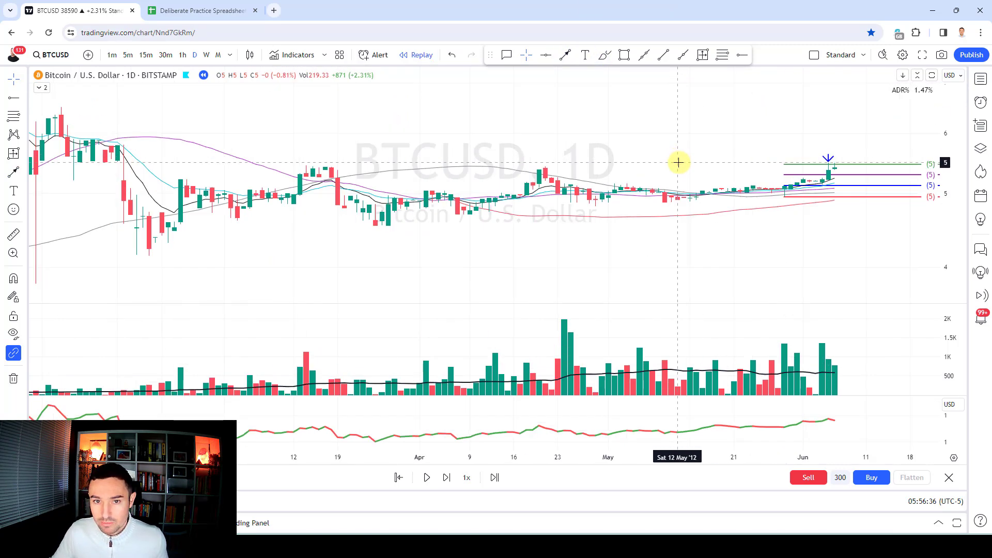
scroll(705, 132, "up", 2)
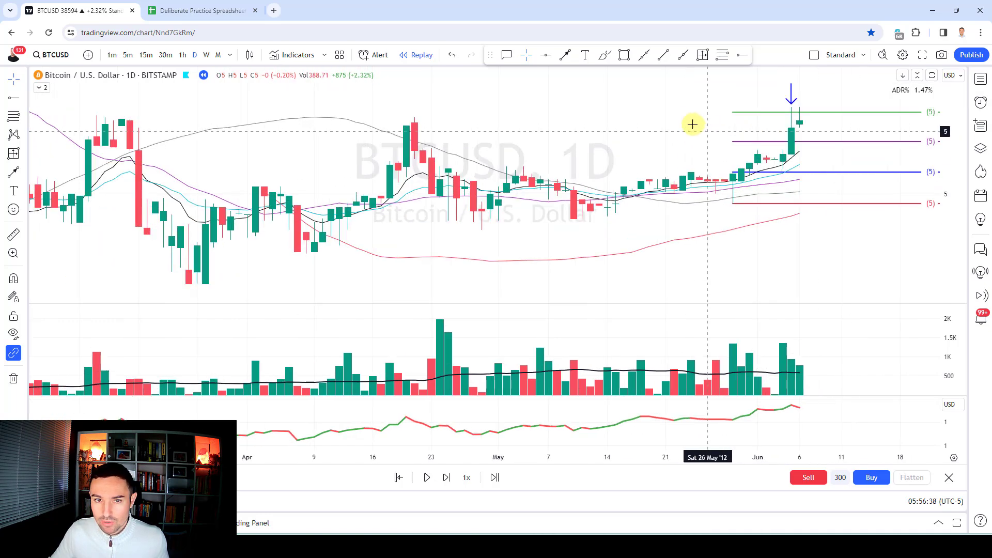
Advance the replay bar by bar to 25 June 2012
key("shift+Right")
key("shift+Right")
key("shift+Right")
key("shift+Right")
key("shift+Right")
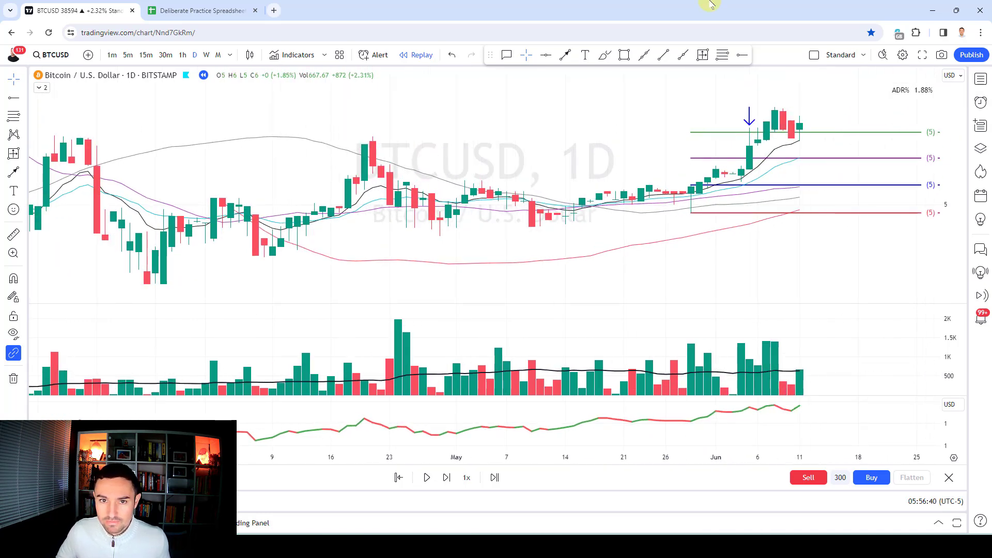
key("shift+Right")
key("shift+Right")
key("shift+Right")
key("shift+Right")
key("shift+Right")
key("shift+Right")
key("shift+Right")
key("shift+Right")
key("shift+Right")
key("shift+Right")
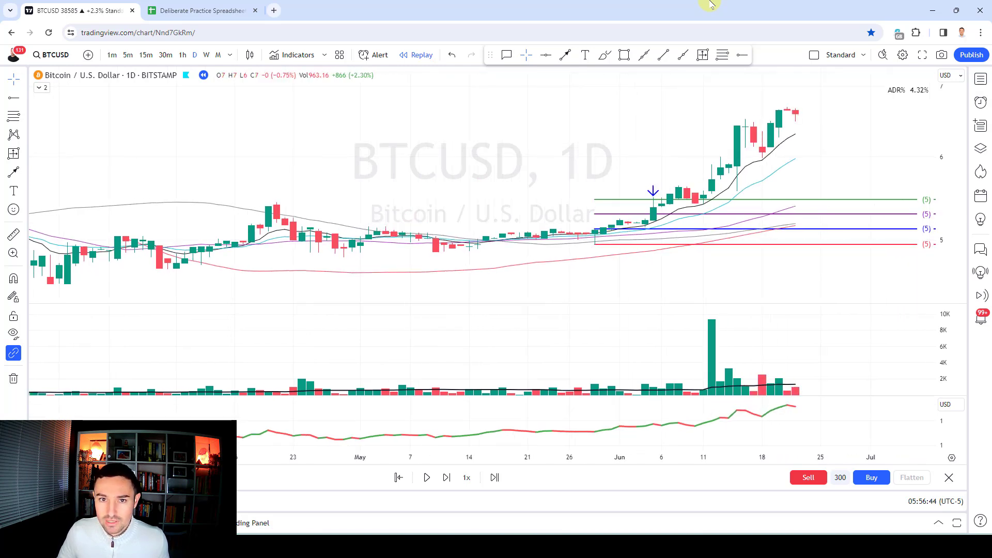
key("shift+Right")
key("shift+Right")
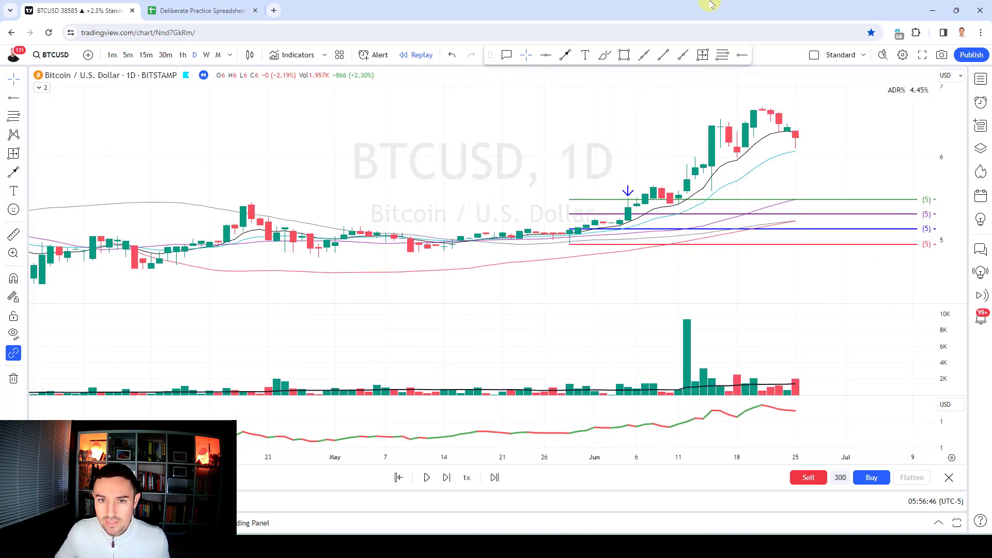
Draw a downward arrow above the 25 June 2012 candle
scroll(796, 140, "up", 2)
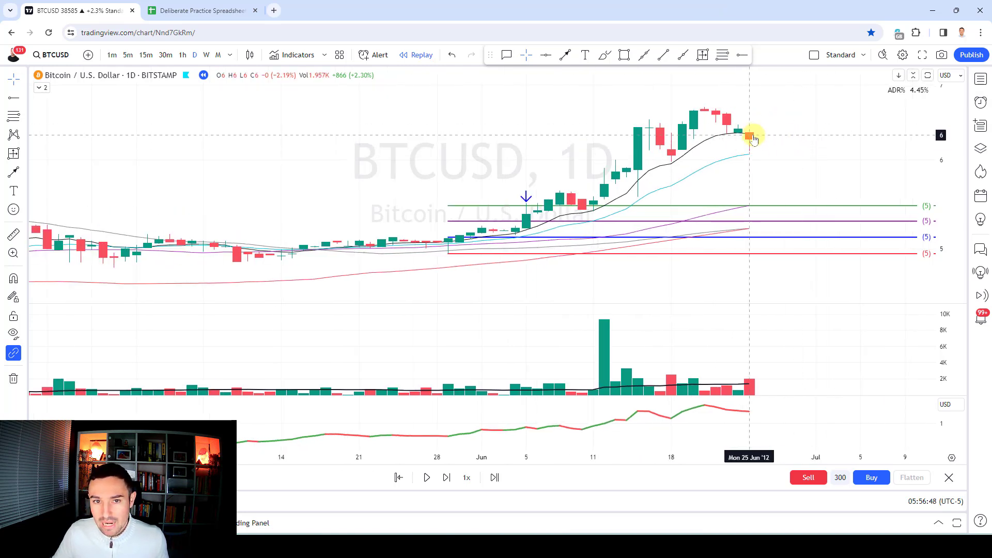
left_click(565, 55)
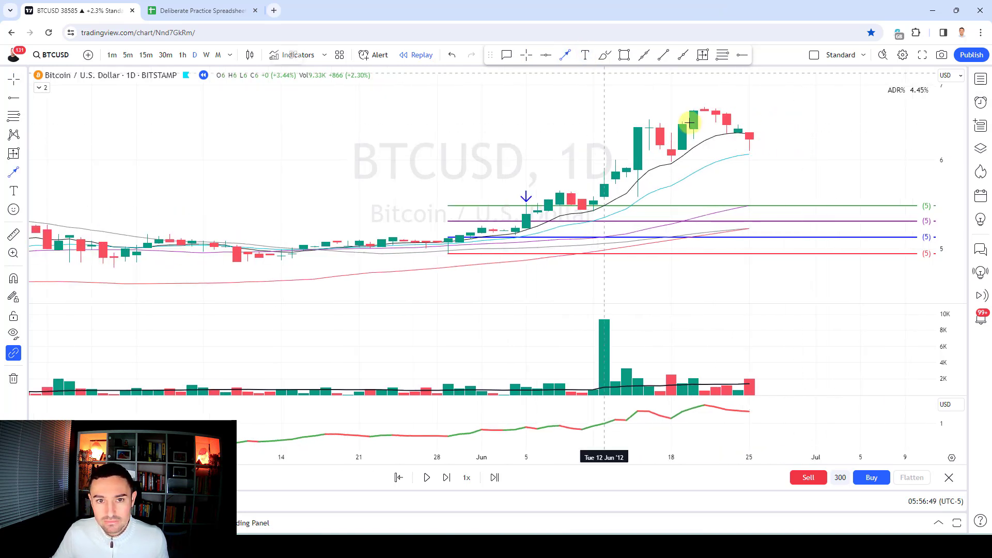
left_click(749, 111)
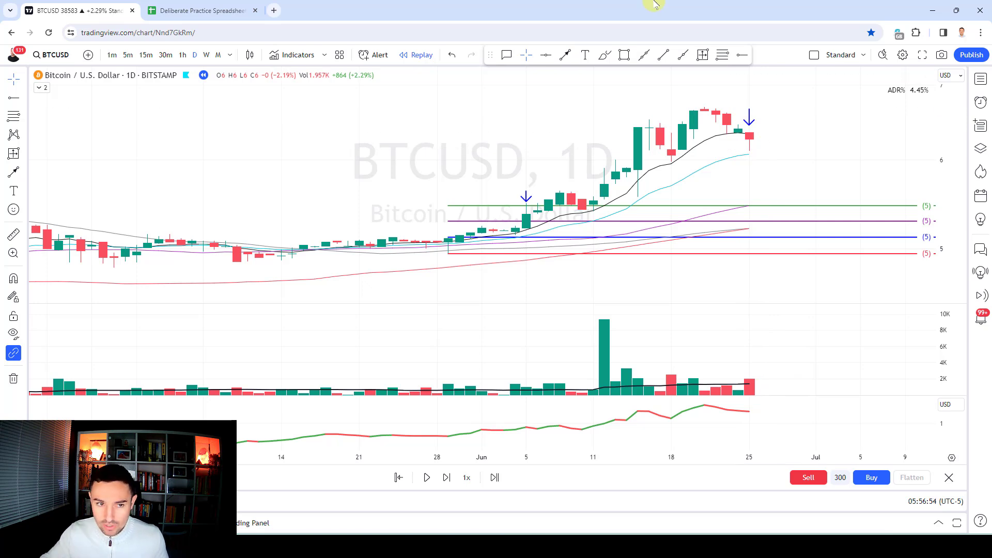
Advance the replay bar by bar to 6 July 2012
key("shift+Right")
key("shift+Right")
key("shift+Right")
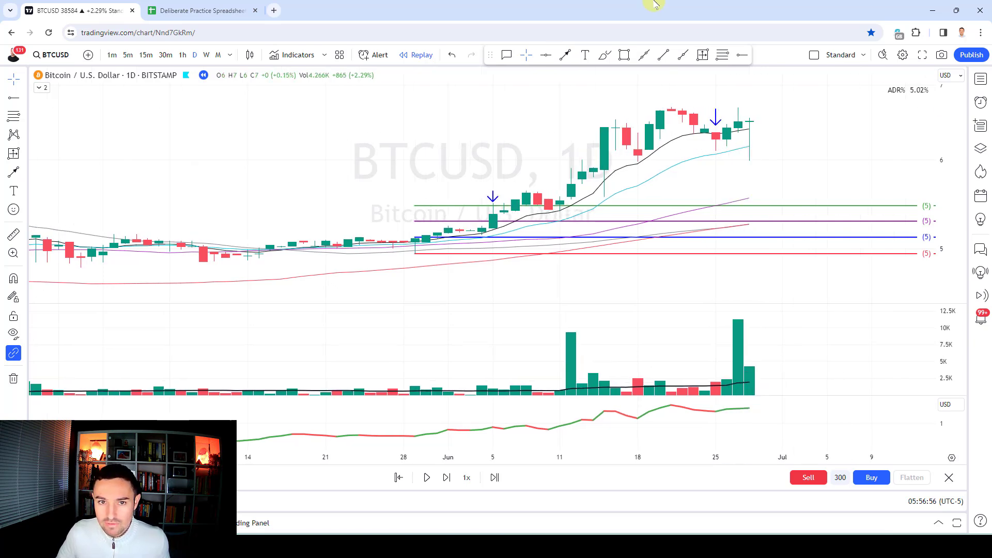
key("shift+Right")
key("shift+Right")
key("shift+Right")
key("shift+Right")
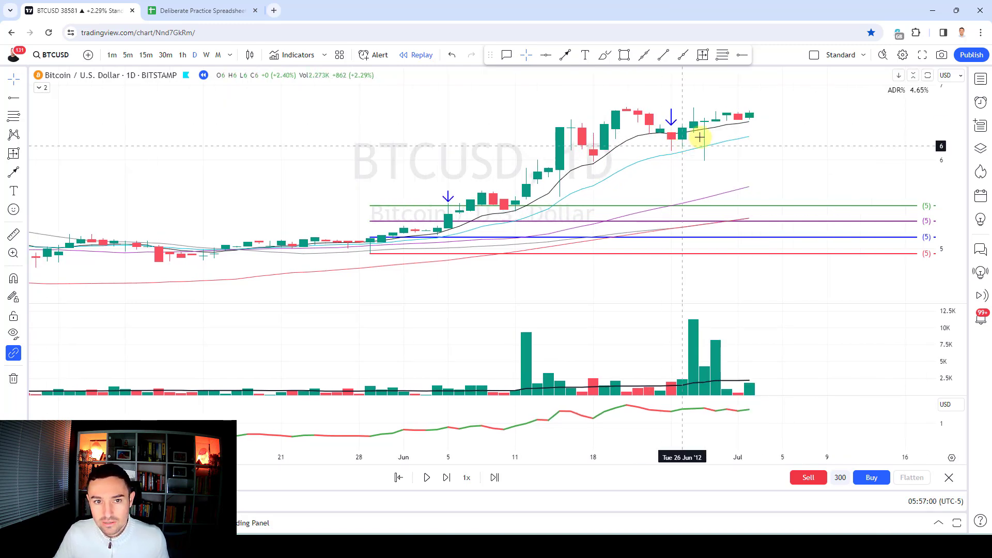
scroll(691, 140, "up", 2)
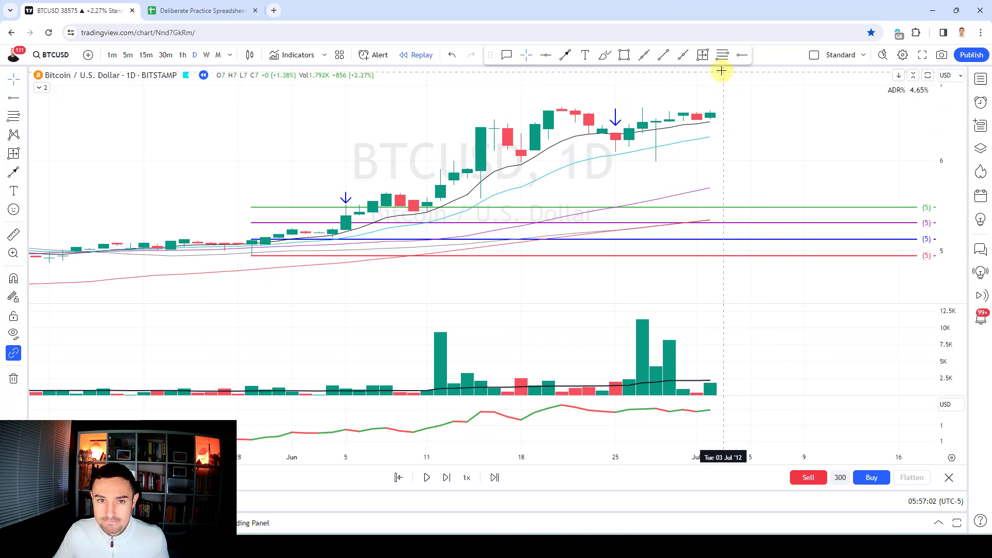
key("shift+Right")
key("shift+Right")
key("shift+Right")
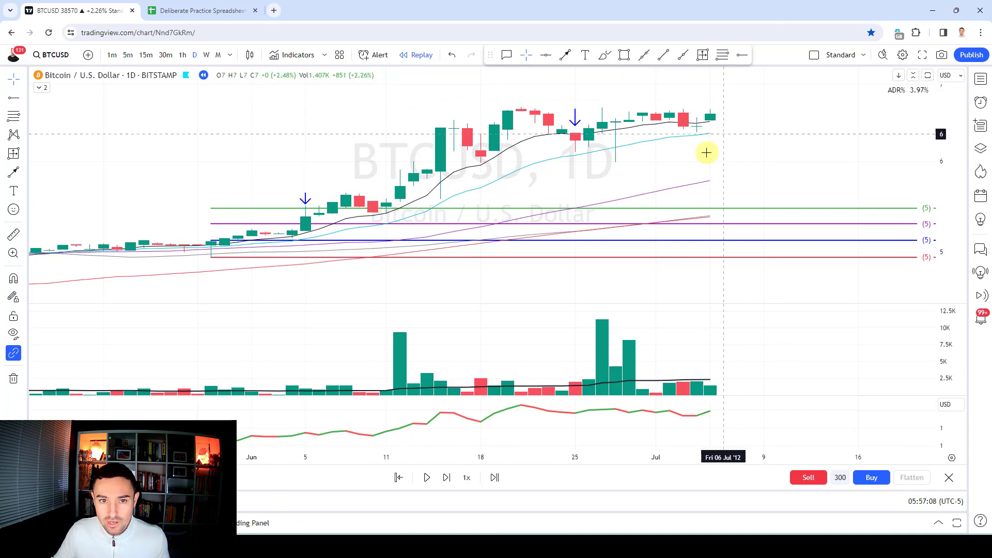
key("shift+Right")
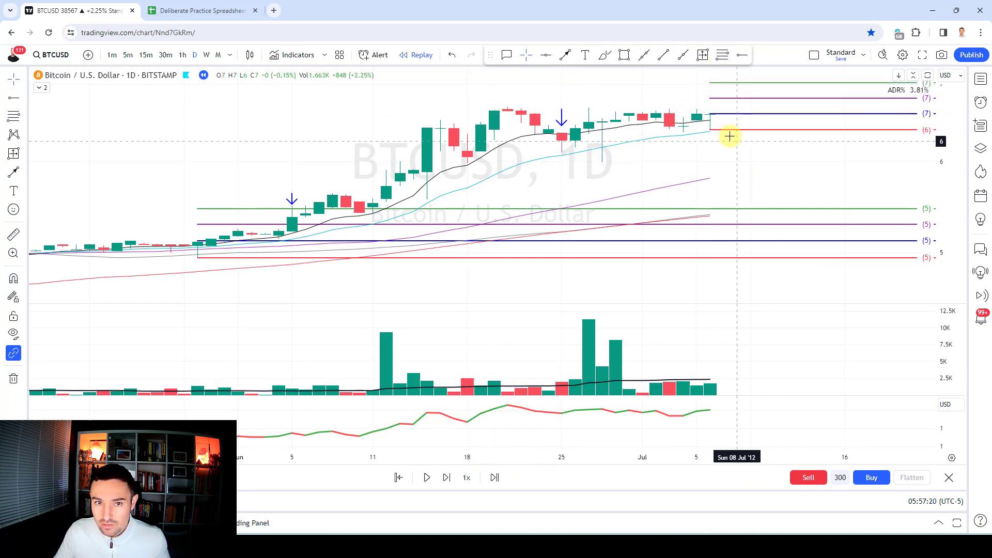
Advance the replay to 10 July 2012 and draw a downward arrow above that candle at the upper target level
key("shift+Right")
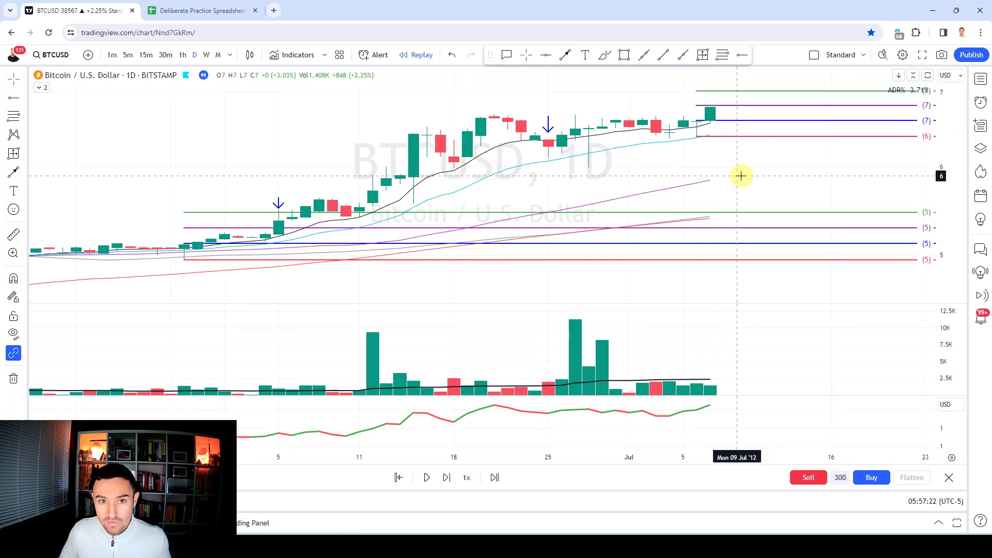
key("shift+Right")
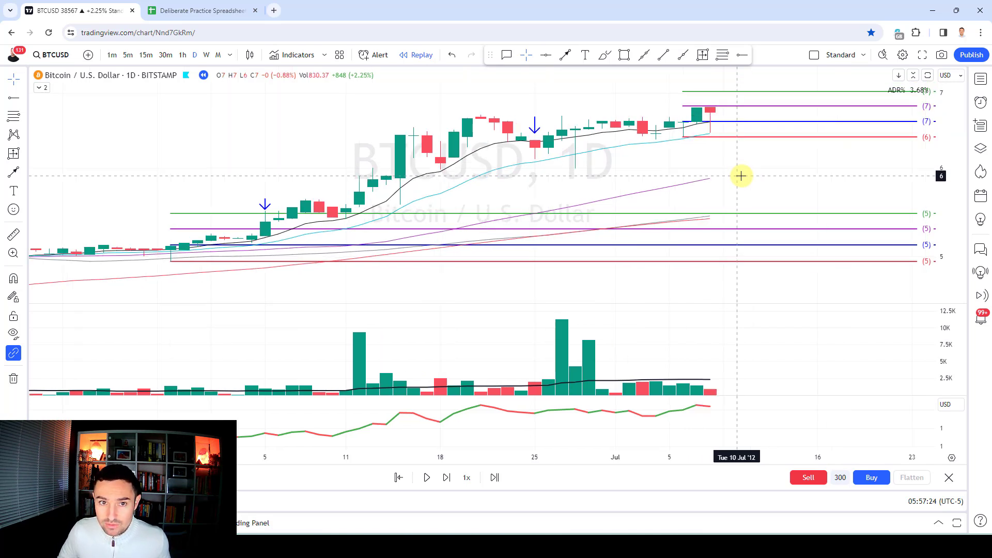
key("shift+Right")
key("shift+Right")
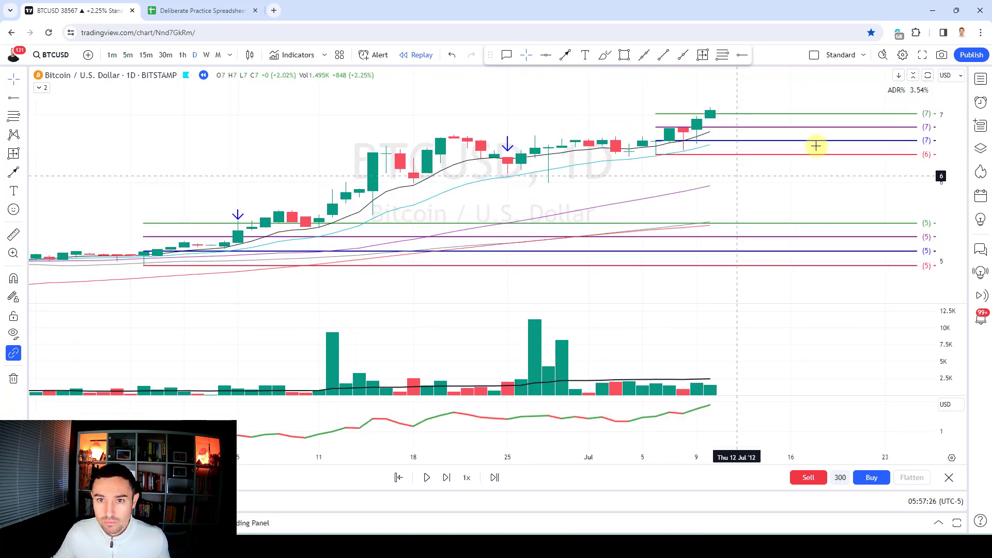
left_click(562, 54)
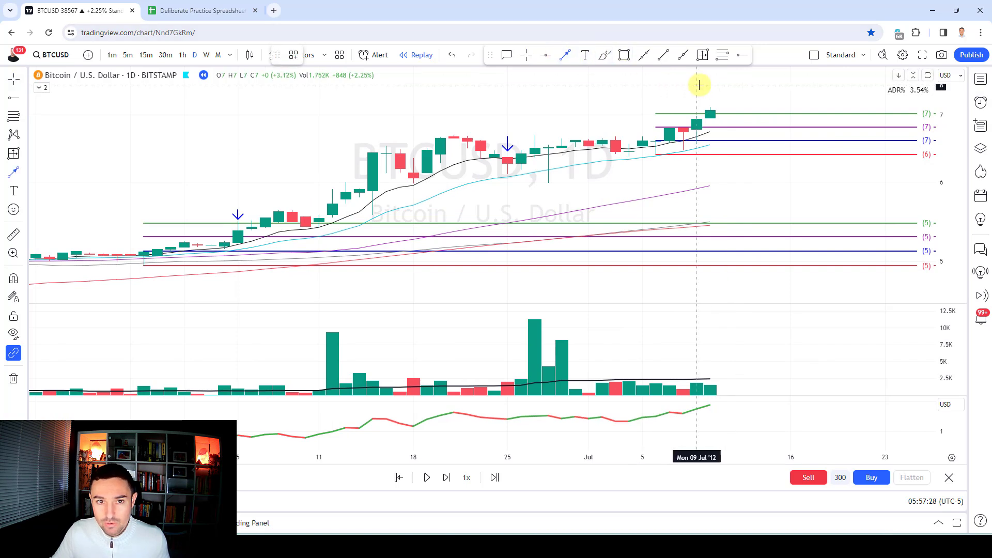
left_click(710, 102)
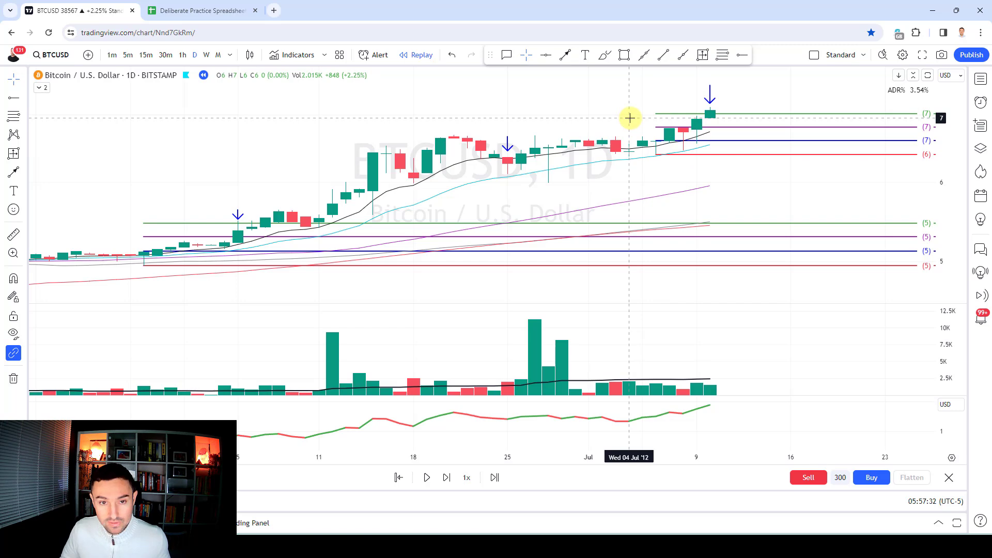
Advance the replay bar by bar to 2 August 2012, following price against the moving averages
key("shift+Right")
key("shift+Right")
key("shift+Right")
key("shift+Right")
key("shift+Right")
key("shift+Right")
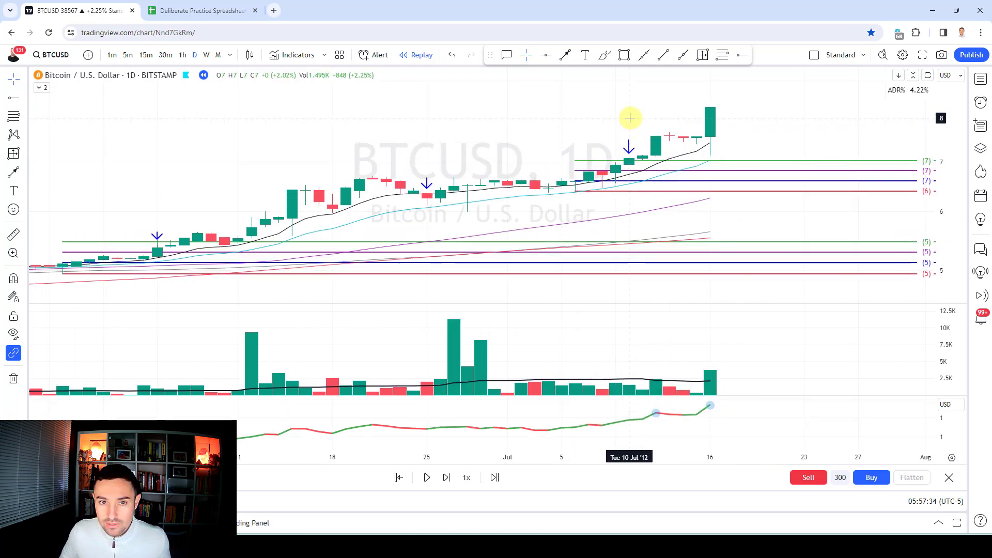
key("shift+Right")
key("shift+Right")
key("shift+Right")
key("shift+Right")
key("shift+Right")
key("shift+Right")
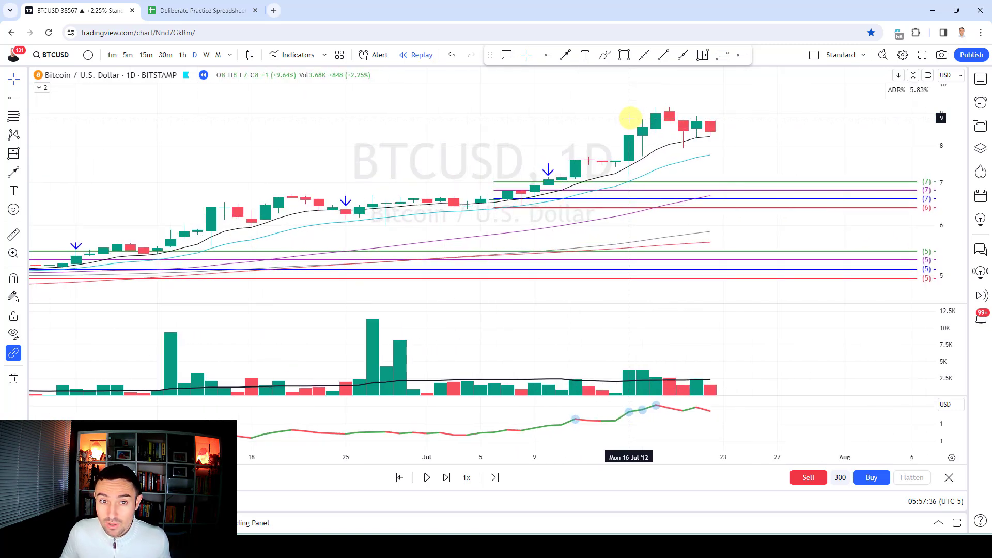
key("shift+Right")
key("shift+Right")
key("shift+Right")
key("shift+Right")
key("shift+Right")
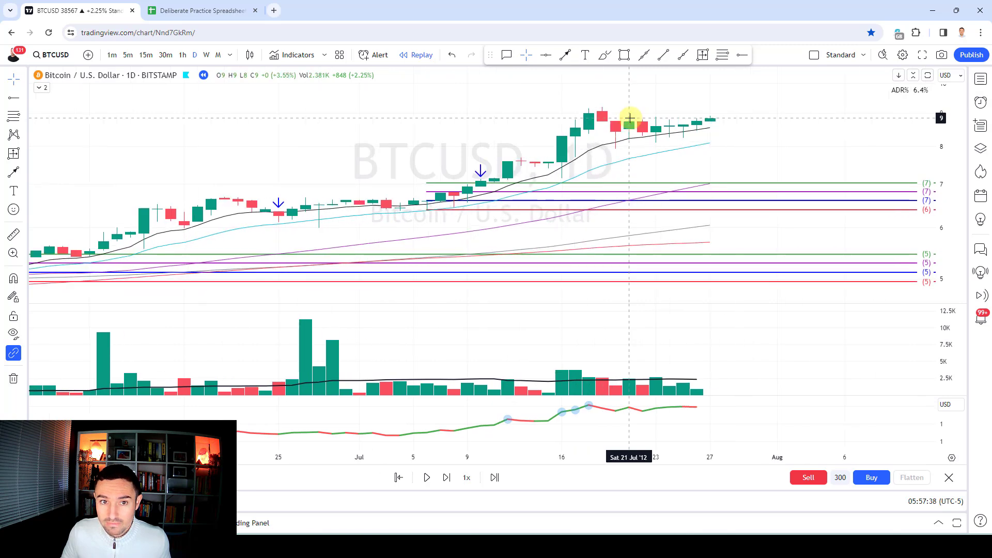
key("shift+Right")
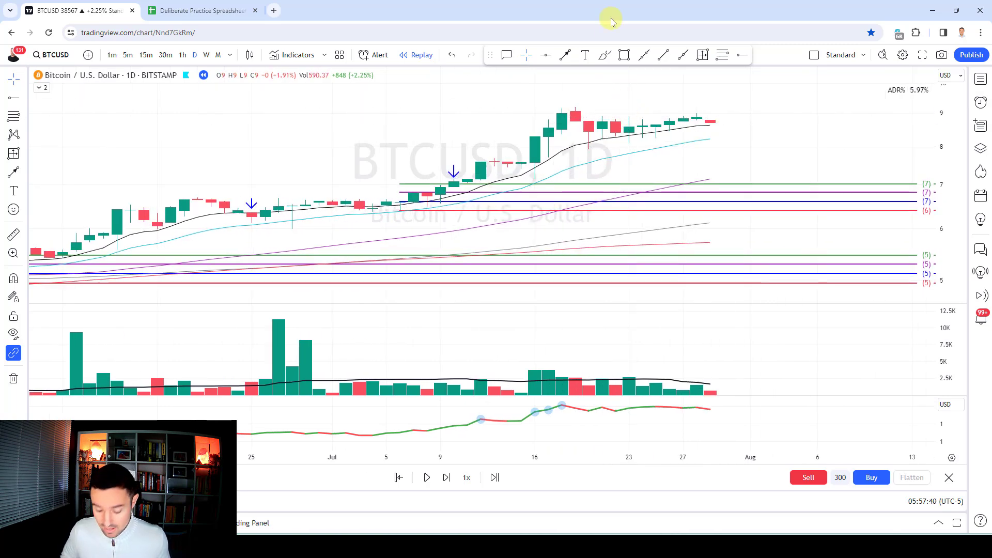
key("shift+Right")
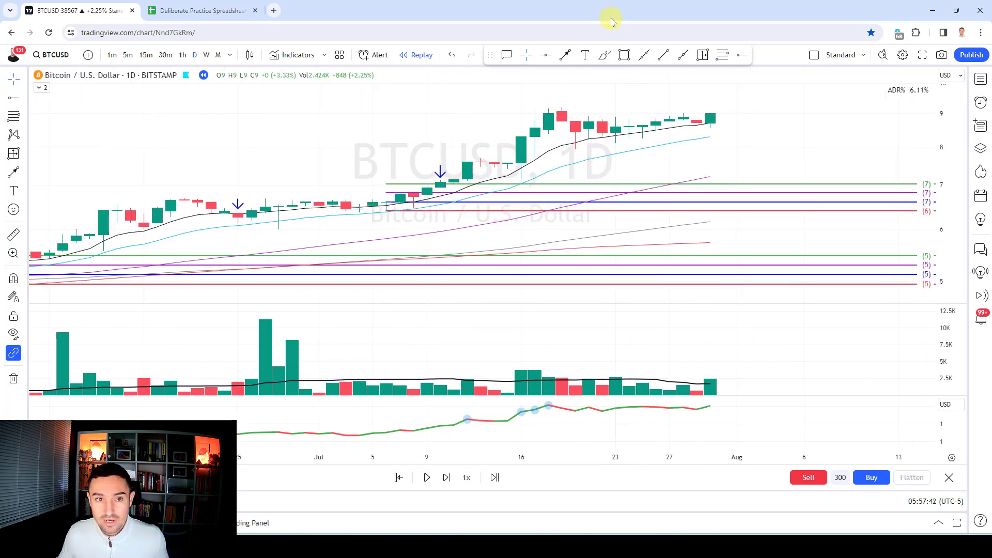
key("shift+Right")
key("shift+Right")
key("shift+Right")
key("shift+Right")
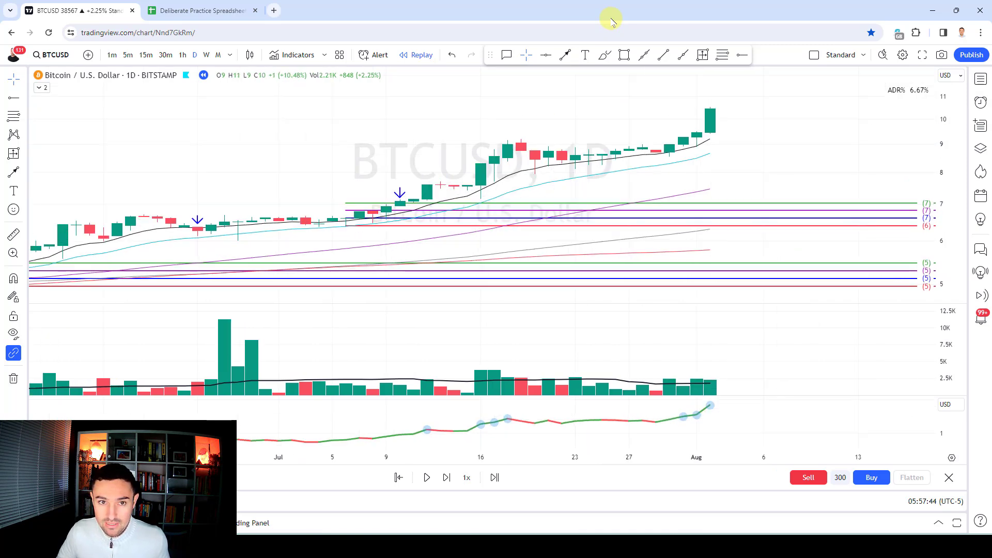
left_click(565, 55)
left_click(656, 198)
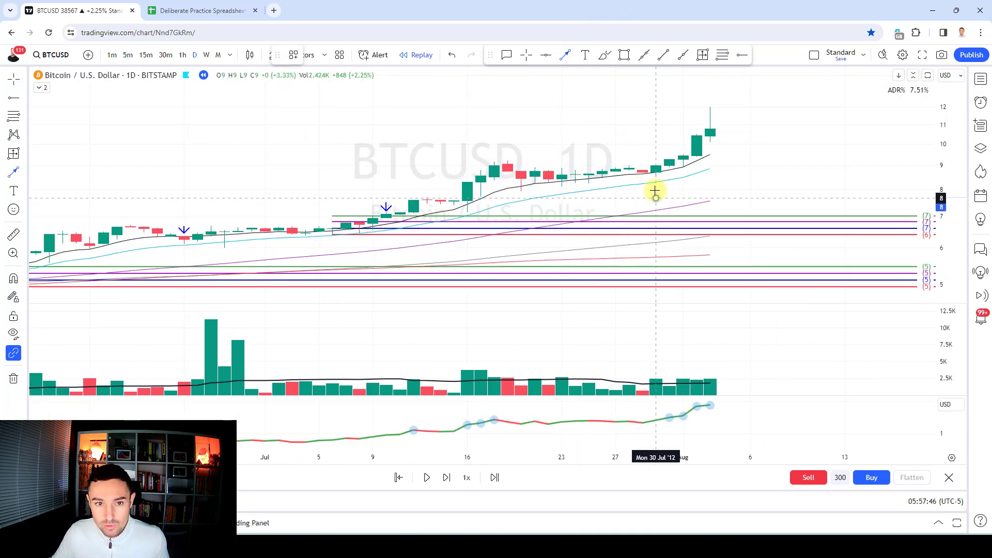
left_click(656, 178)
key("Delete")
Advance the replay bar by bar to 18 August 2012
scroll(701, 154, "down", 2)
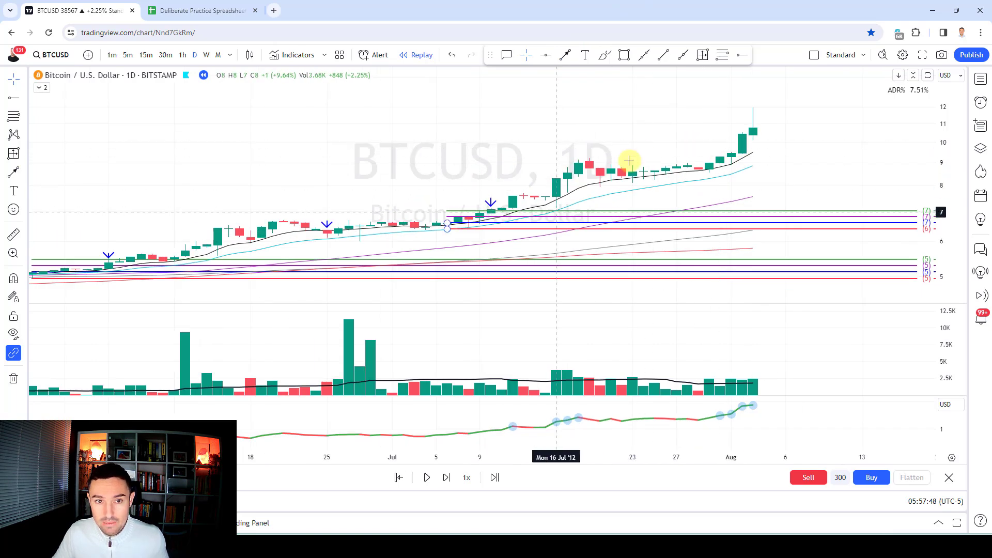
key("shift+Right")
key("shift+Right")
key("shift+Right")
key("shift+Right")
key("shift+Right")
key("shift+Right")
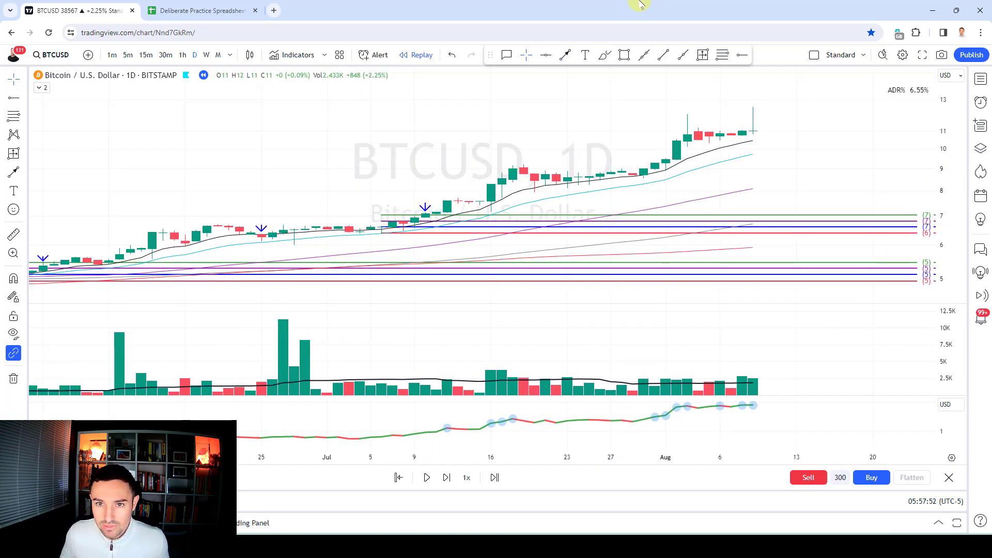
key("shift+Right")
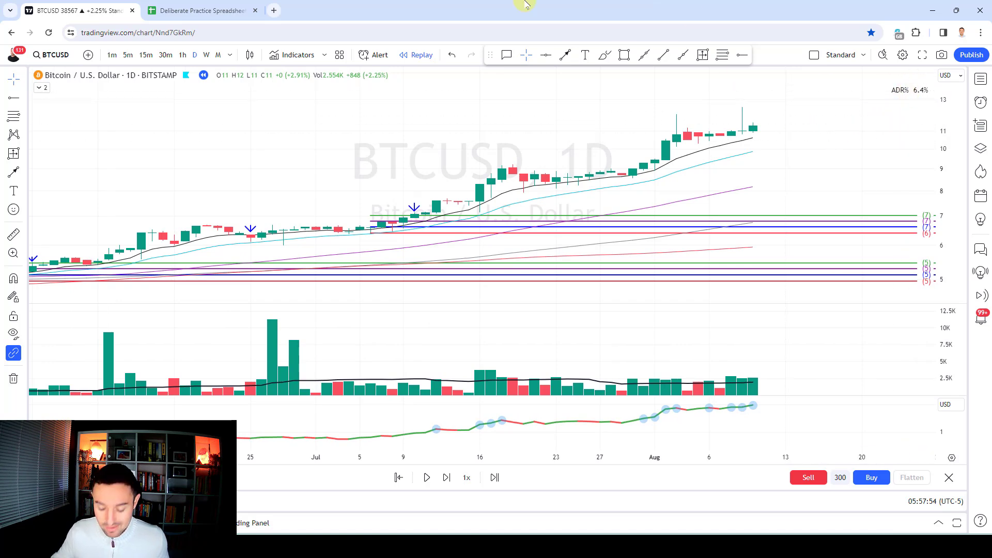
key("shift+Right")
key("shift+Right")
key("shift+Right")
key("shift+Right")
key("shift+Right")
key("shift+Right")
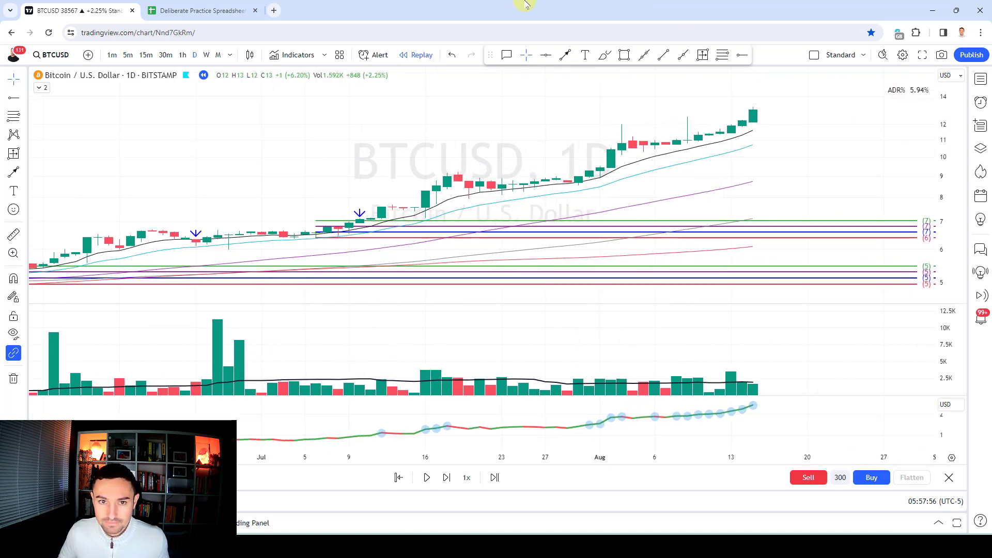
key("shift+Right")
key("shift+Right")
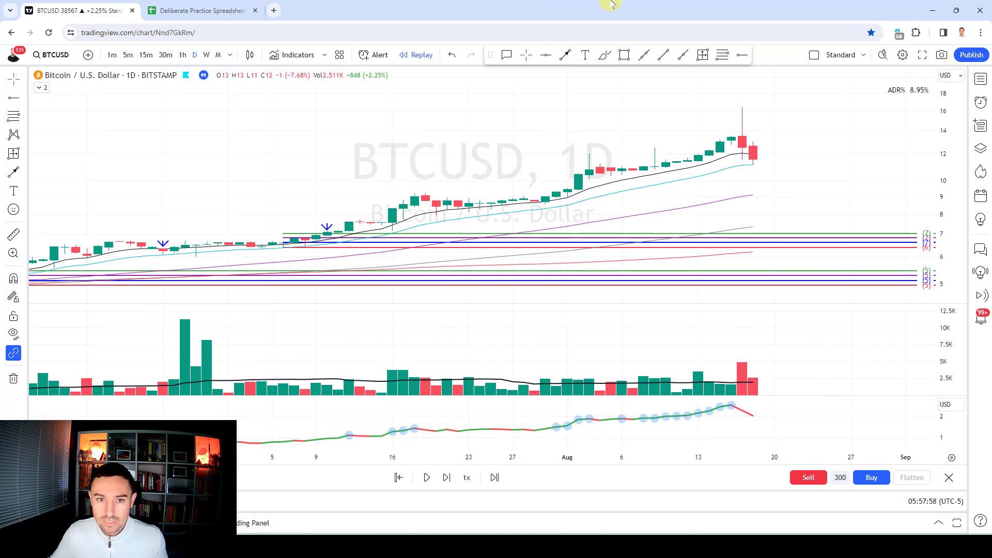
Draw a downward arrow above the 18 August 2012 candle and advance the replay by one bar
left_click(565, 56)
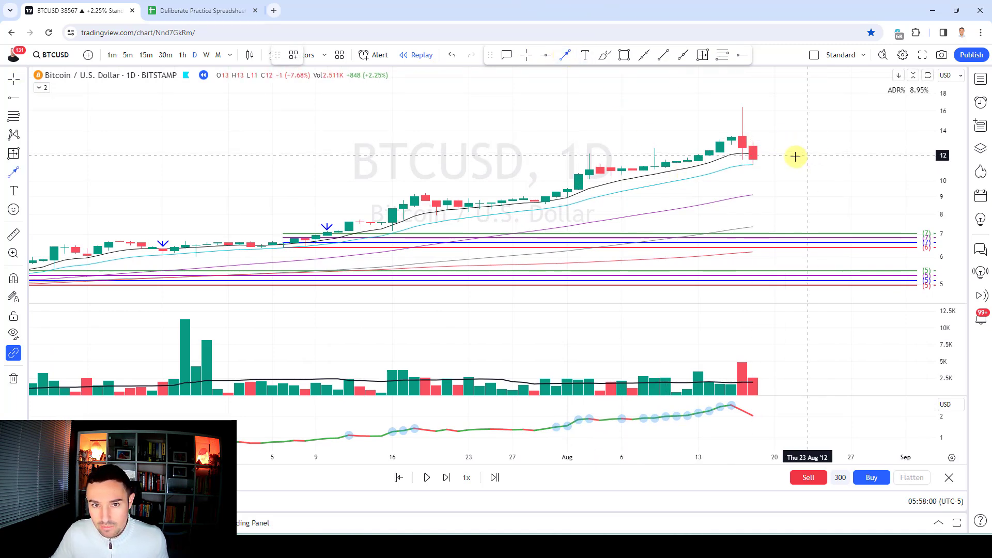
mouse_move(753, 114)
left_mouse_down()
mouse_move(753, 138)
mouse_move(759, 130)
left_mouse_up()
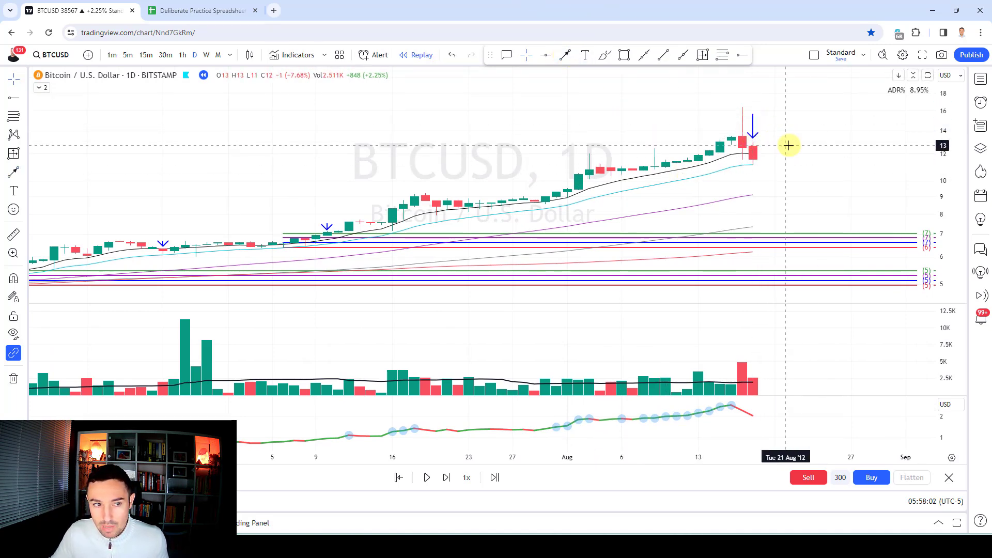
scroll(778, 161, "down", 3)
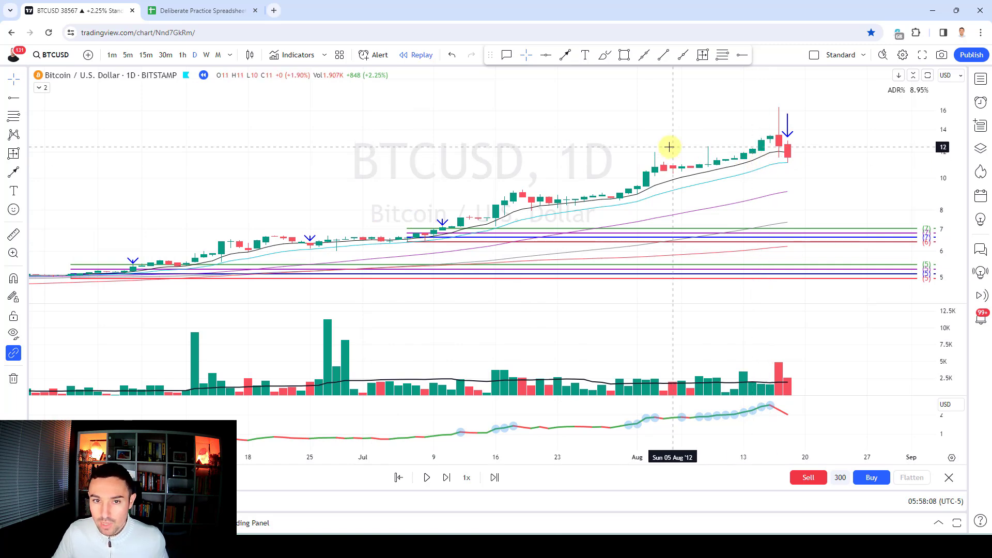
scroll(642, 113, "up", 1)
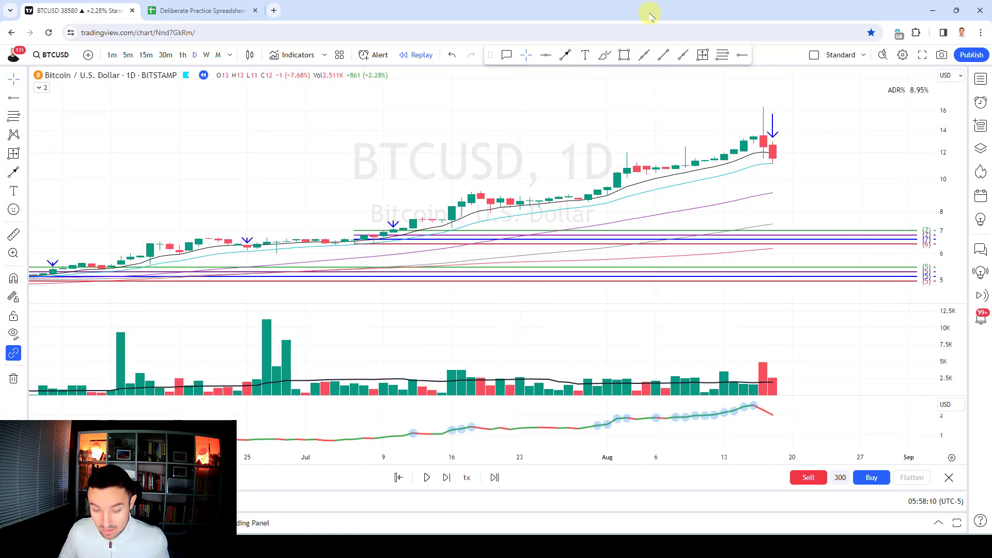
key("shift+Right")
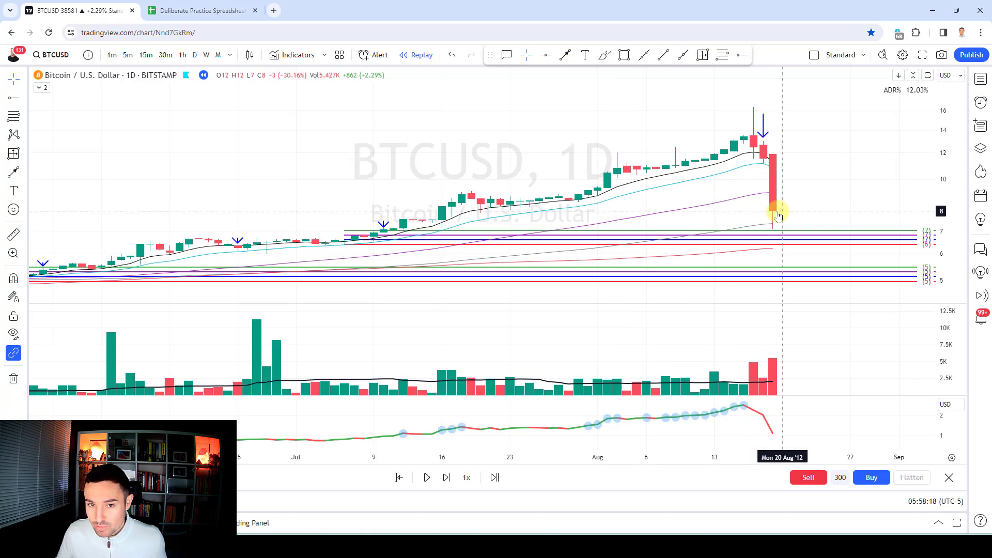
left_click(604, 55)
left_click_drag(760, 212, 831, 212)
key("Delete")
Return to the 29 May 2012 trade and measure the range from its entry level to its stop level
scroll(720, 209, "down", 1)
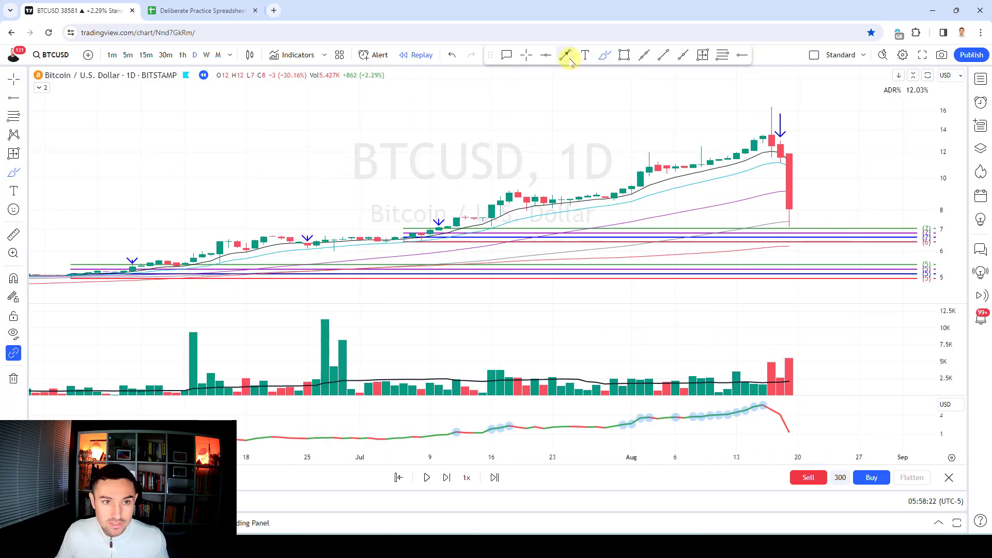
left_click(527, 56)
left_click_drag(195, 149, 638, 87)
scroll(544, 128, "up", 4)
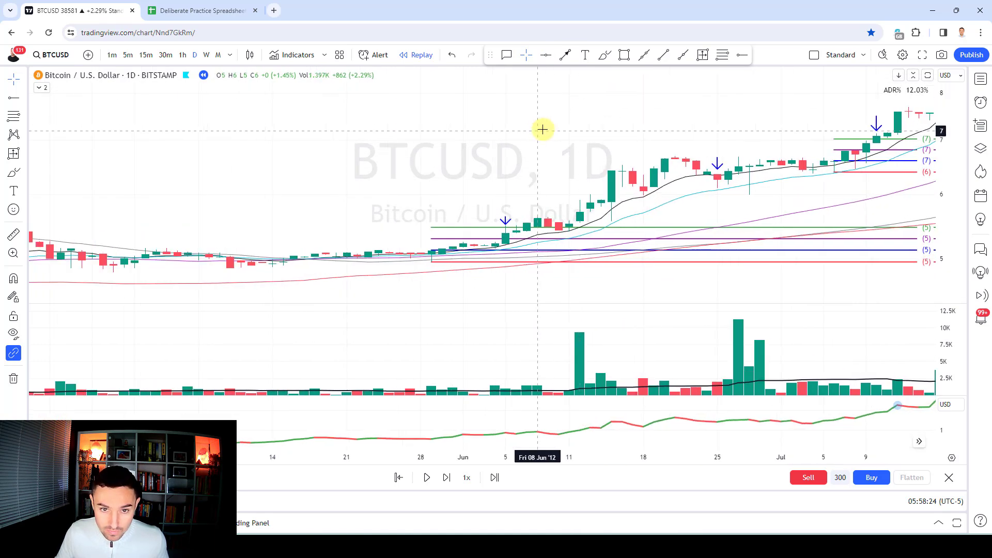
left_click(702, 55)
left_click(265, 240)
left_click(264, 264)
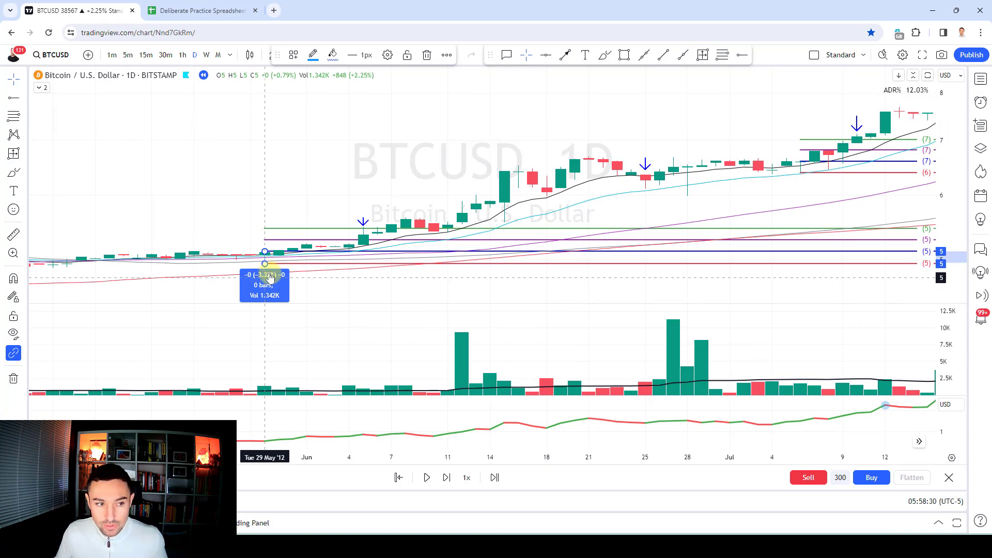
Extend the measurement from the 29 May entry to the 25 June candle's close, and further to the 19 August candle's close
left_click_drag(265, 264, 646, 181)
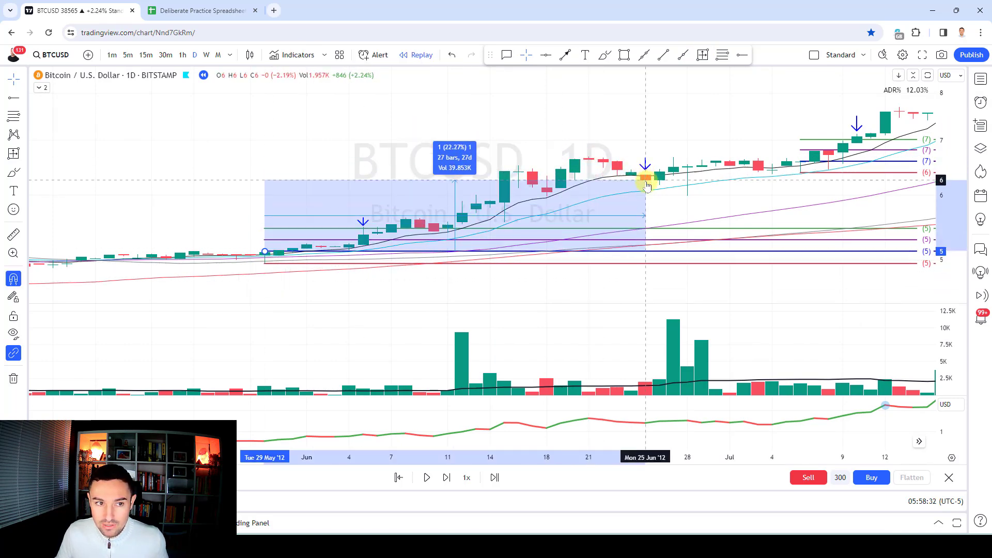
left_click_drag(698, 107, 376, 126)
scroll(376, 127, "down", 5)
left_click_drag(802, 136, 380, 170)
left_click_drag(204, 243, 665, 205)
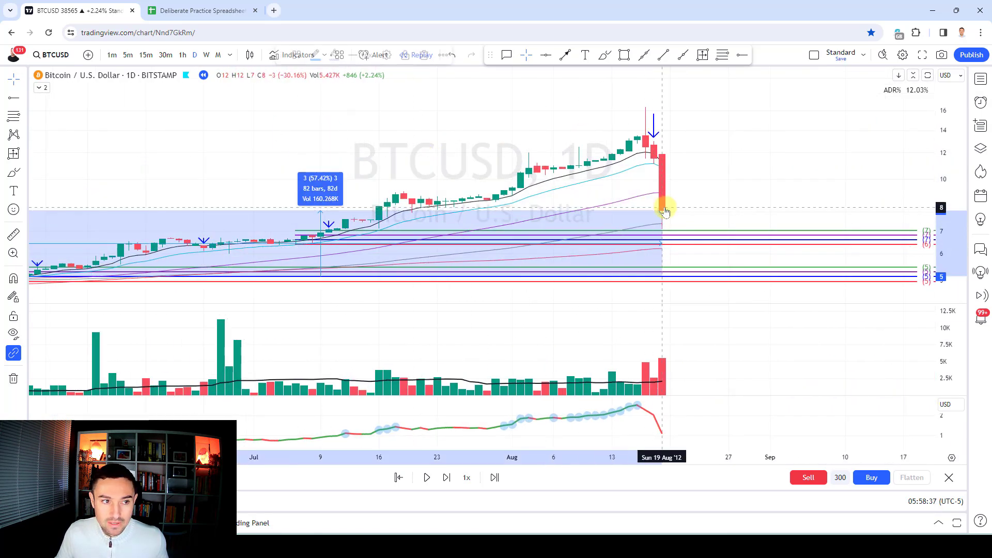
In the spreadsheet's average gain inputs, set Sale 1 to 6, Sale 2 to 22 and Sale 3 to 57 percent
left_click(175, 12)
left_click(643, 158)
type("6")
key("Return")
type("22")
key("Return")
type("57")
key("Return")
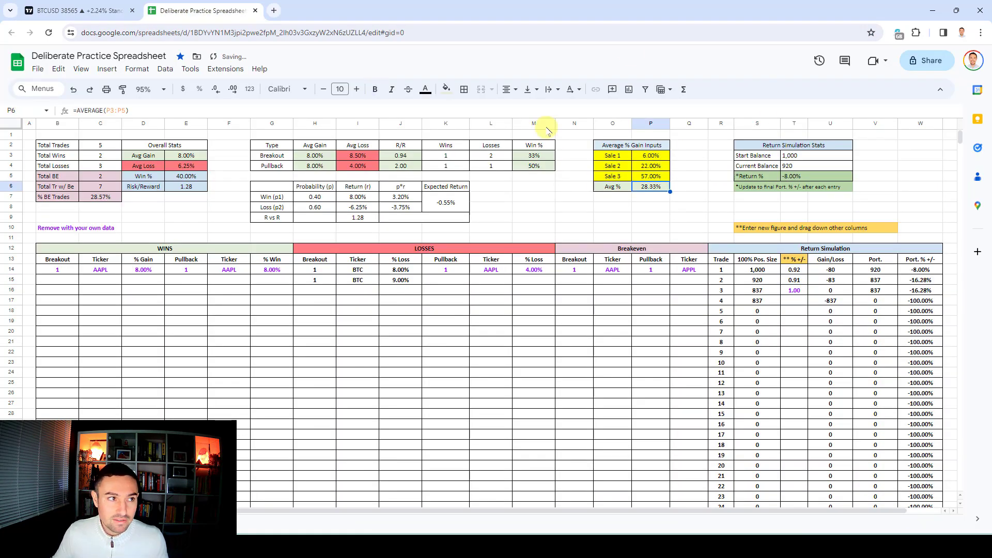
Check the 29 May trade on the chart, and replace the sample breakout win with ticker BTC and gain 28.33
left_click(75, 11)
left_click_drag(188, 144, 700, 142)
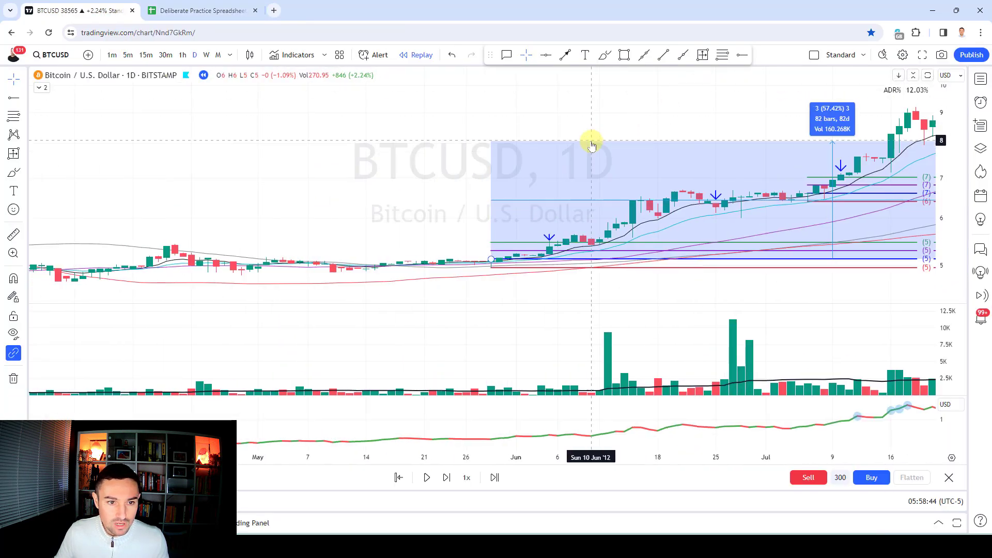
scroll(594, 141, "up", 3)
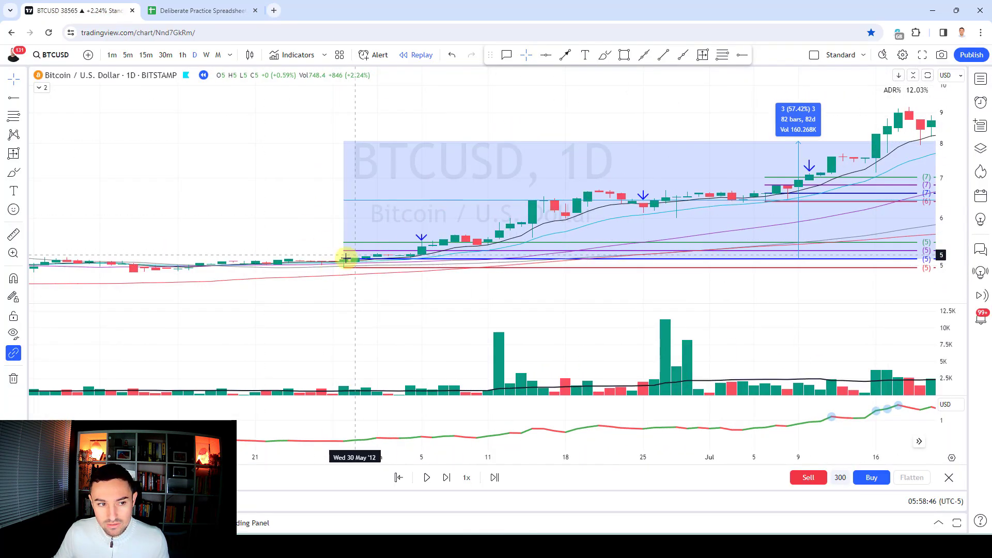
left_click(202, 10)
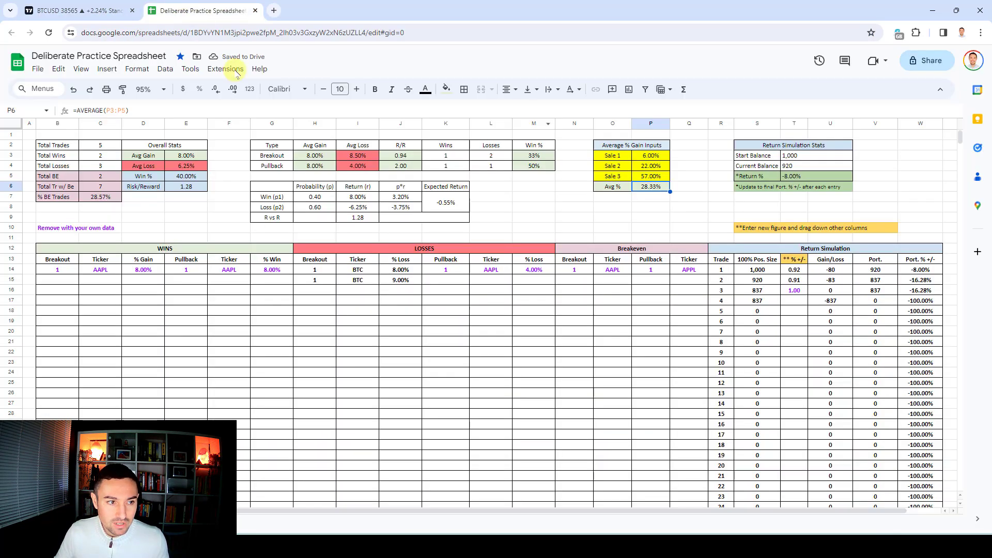
left_click(88, 271)
type("BTC")
key("Tab")
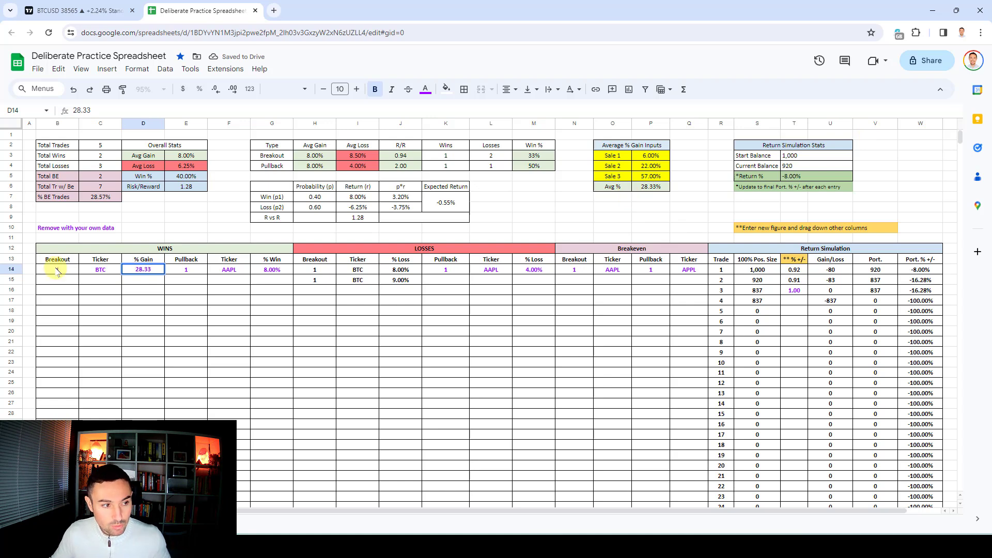
Change the first breakout win entry's text to black and format its gain as a percentage, 28.33%
left_click_drag(58, 273, 155, 270)
left_click(426, 91)
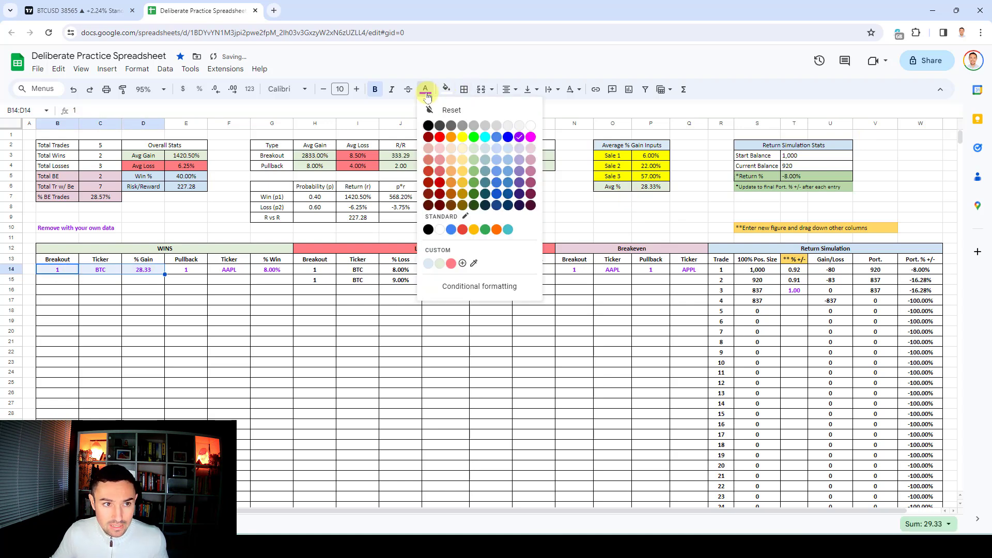
left_click(428, 127)
left_click(150, 272)
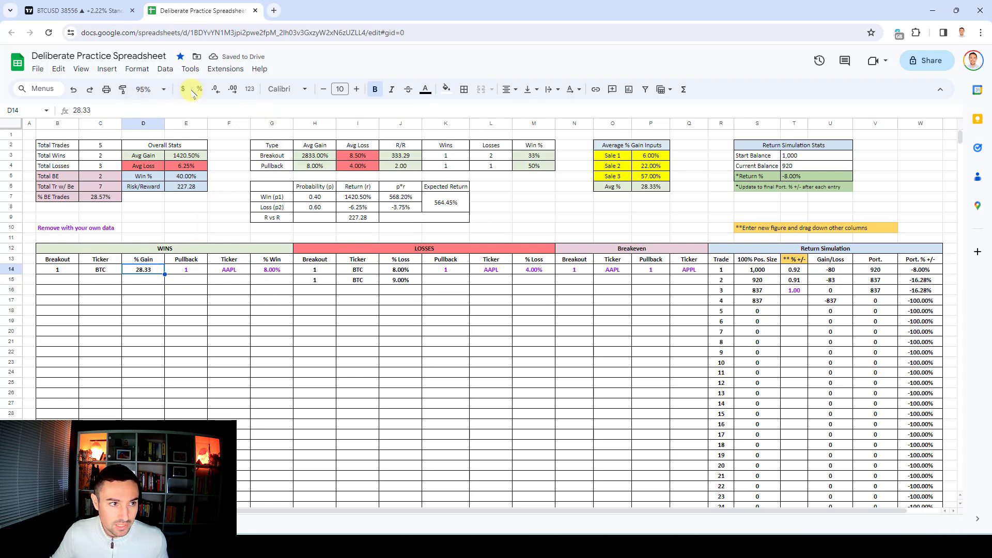
key("Return")
Set the % +/- figure of trade 3 in the return simulation to 1.28 and colour it black
left_click(788, 291)
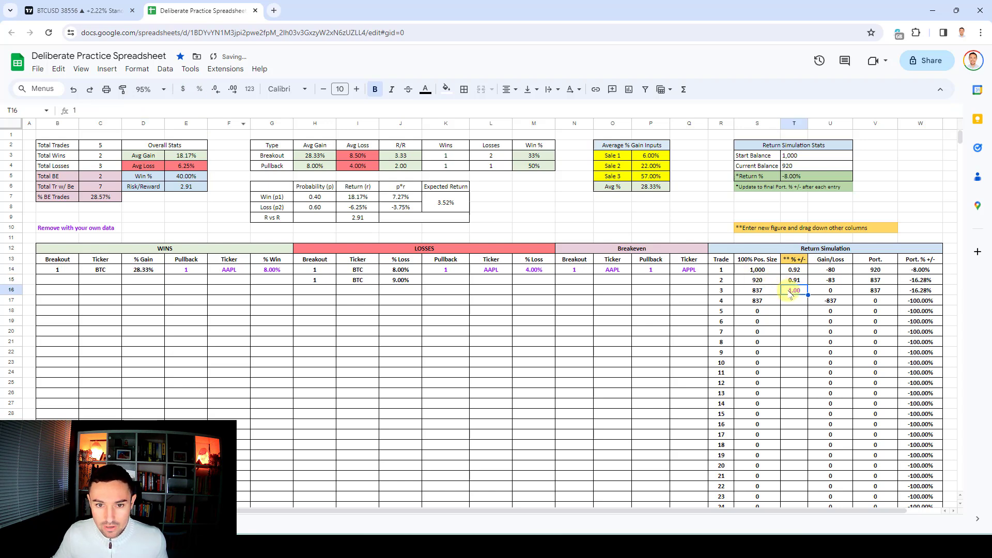
type("1.28")
key("Return")
left_click(797, 293)
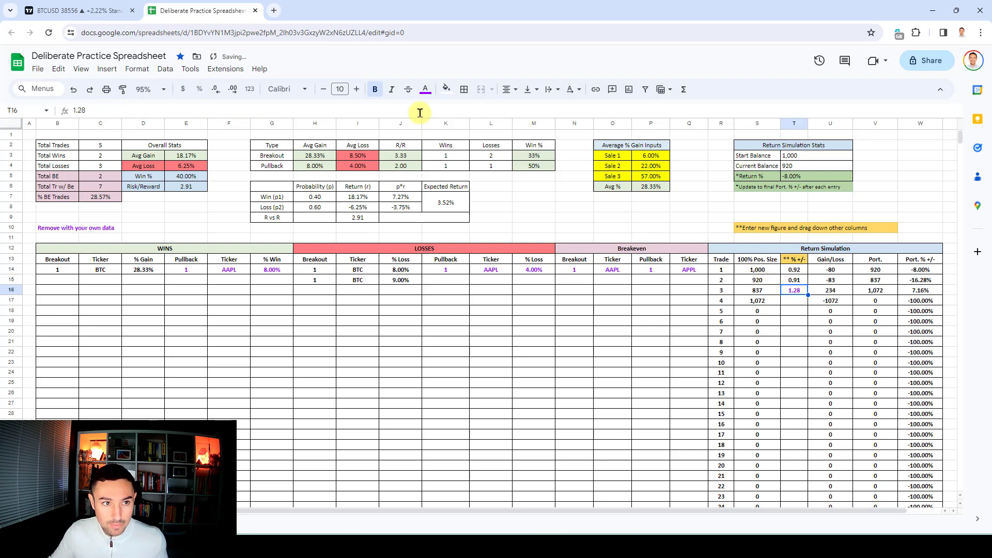
left_click(424, 94)
left_click(430, 123)
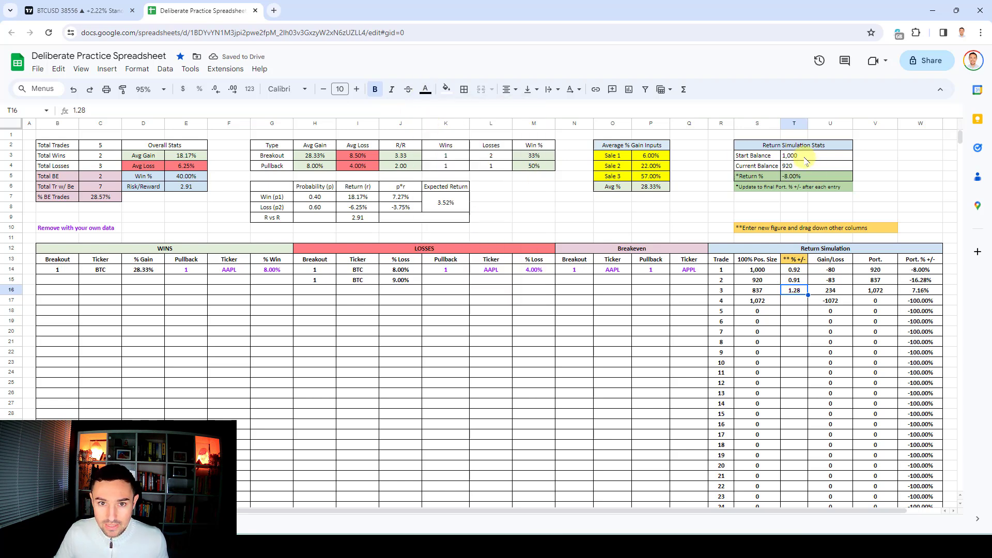
Point the Return % formula in the simulation stats at trade 3's portfolio percentage, =W16
left_click(807, 178)
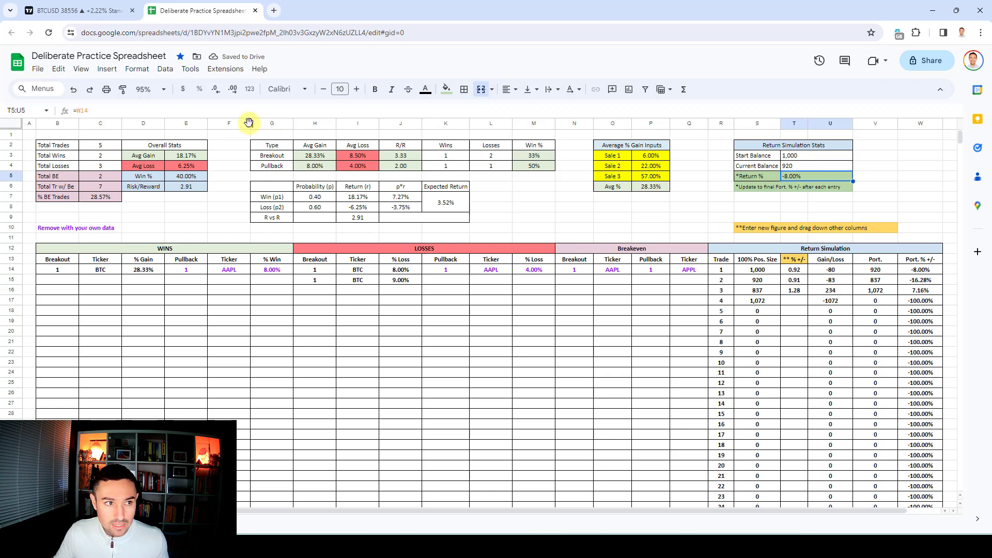
left_click(156, 109)
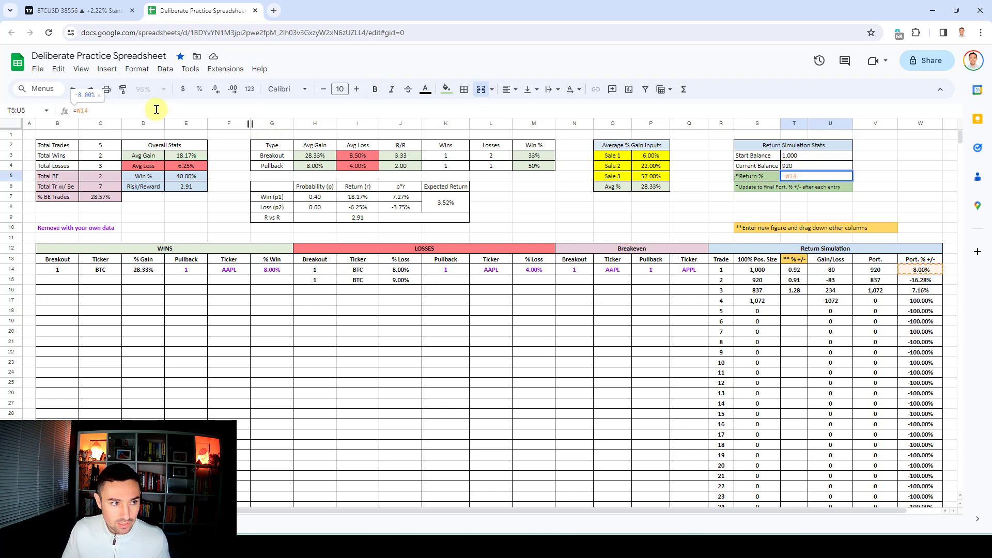
key("BackSpace")
type("6")
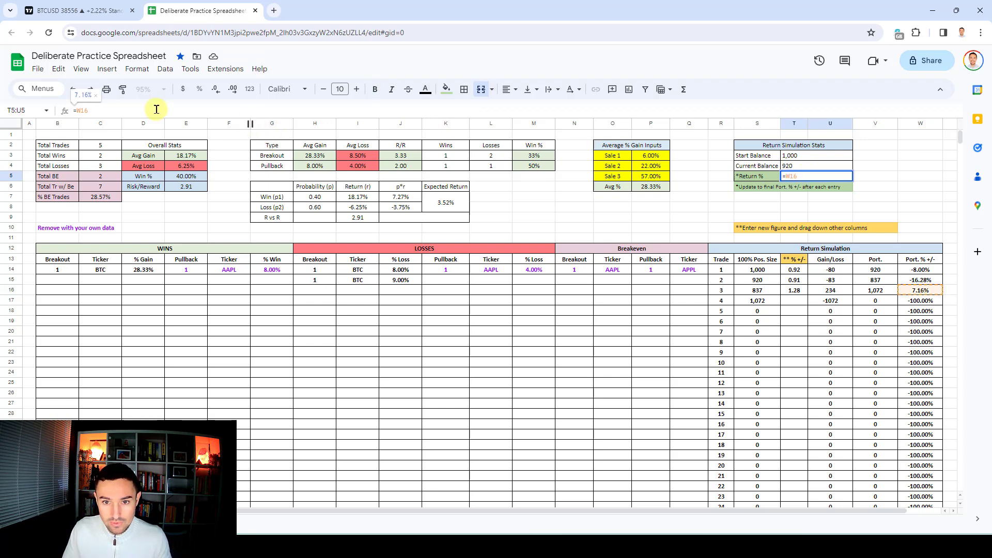
key("Return")
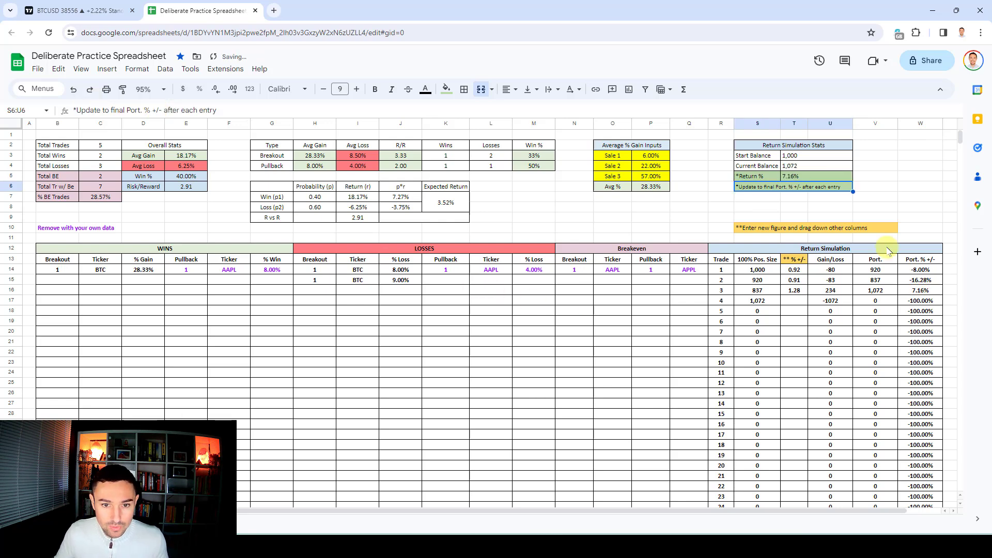
Switch to the BTCUSD chart and delete the 29 May trade's level lines, measurement and 5 June exit arrow
left_click(111, 11)
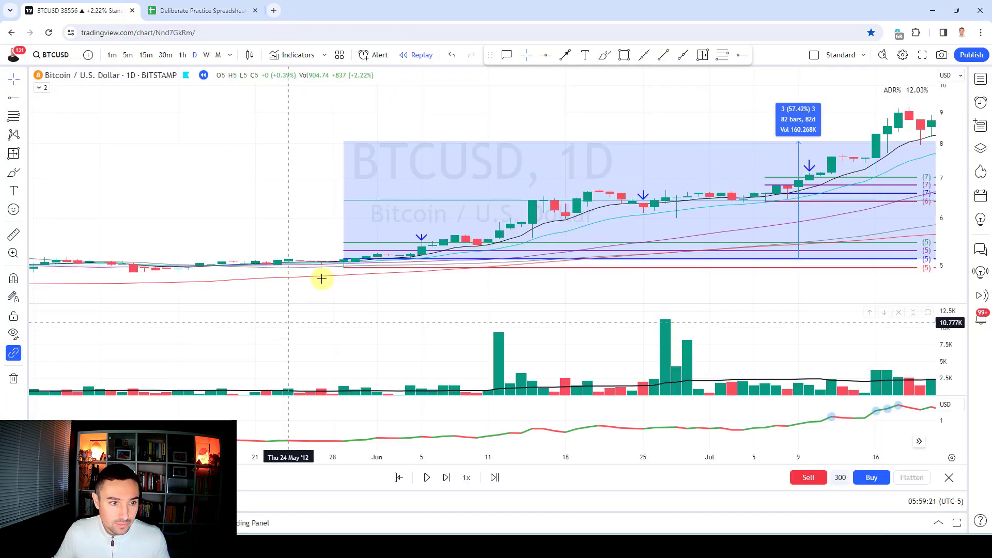
left_click(357, 242)
key("Delete")
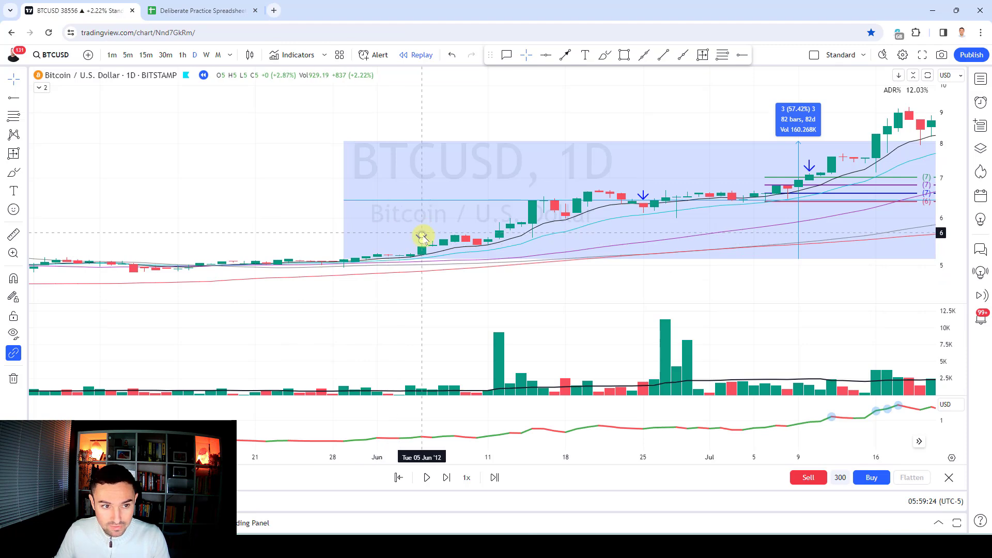
left_click(421, 243)
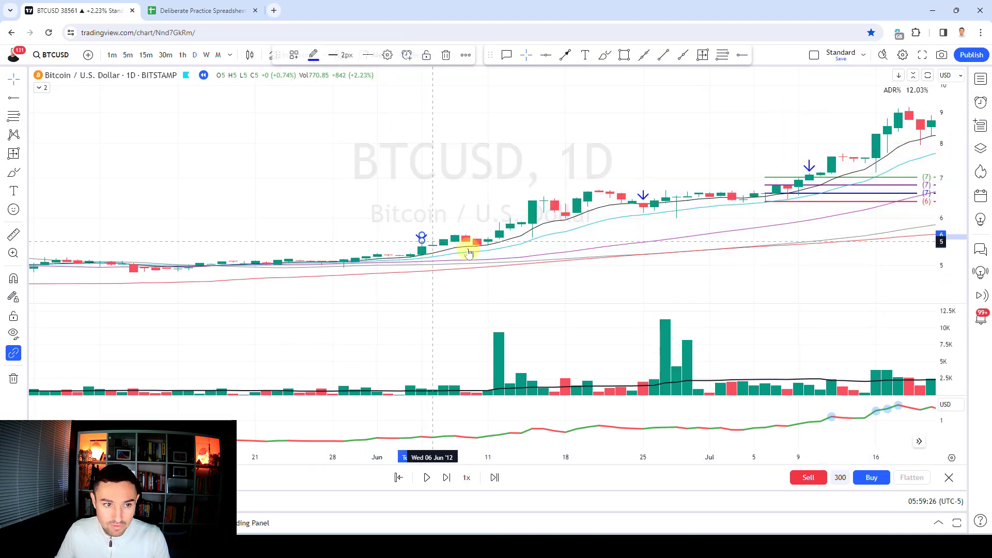
Measure the 6 July trade from its entry level to the closes of the 18 August and 19 August candles
scroll(536, 257, "up", 5)
left_click_drag(697, 256, 300, 253)
scroll(564, 97, "down", 5)
key("shift+Right")
key("shift+Right")
key("shift+Right")
key("shift+Right")
key("shift+Right")
key("shift+Right")
key("shift+Right")
left_click(703, 54)
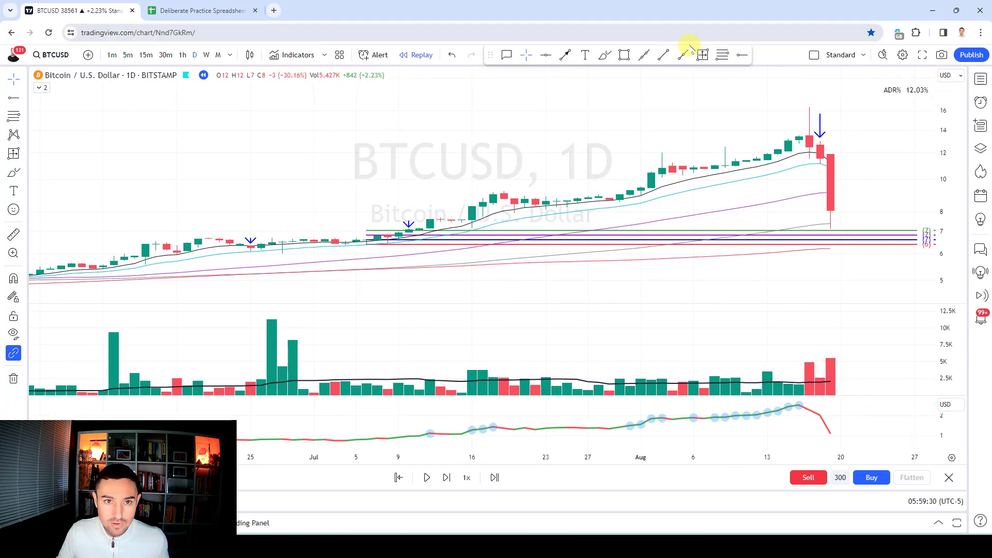
left_click(367, 242)
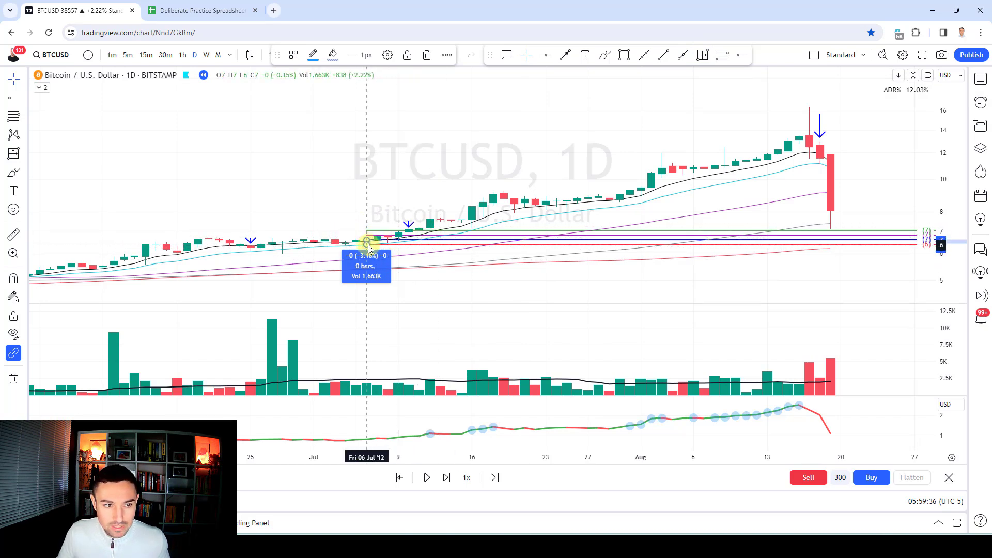
left_click(820, 159)
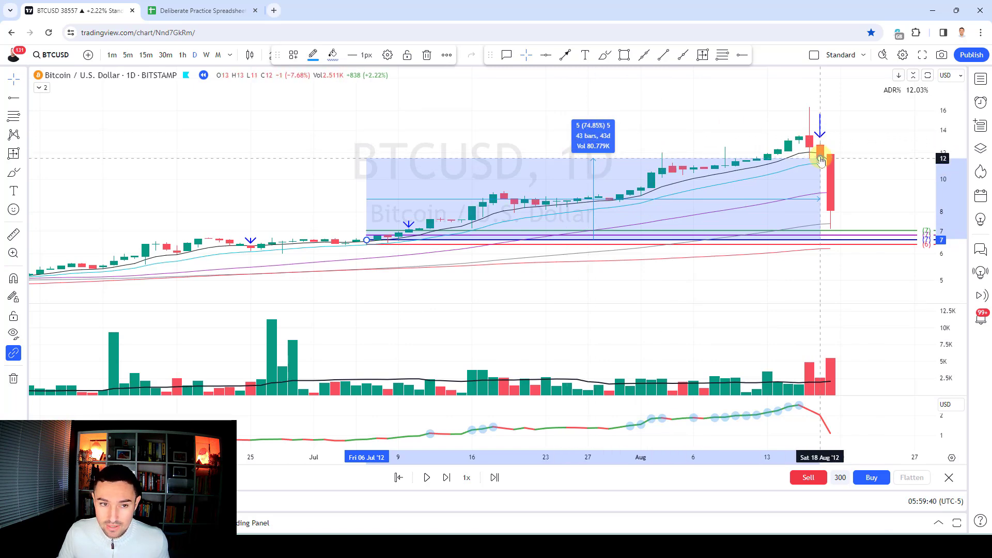
Switch to the spreadsheet and set Sale 2 to 74 and Sale 3 to 22 percent in the average gain inputs
key("ctrl+Tab")
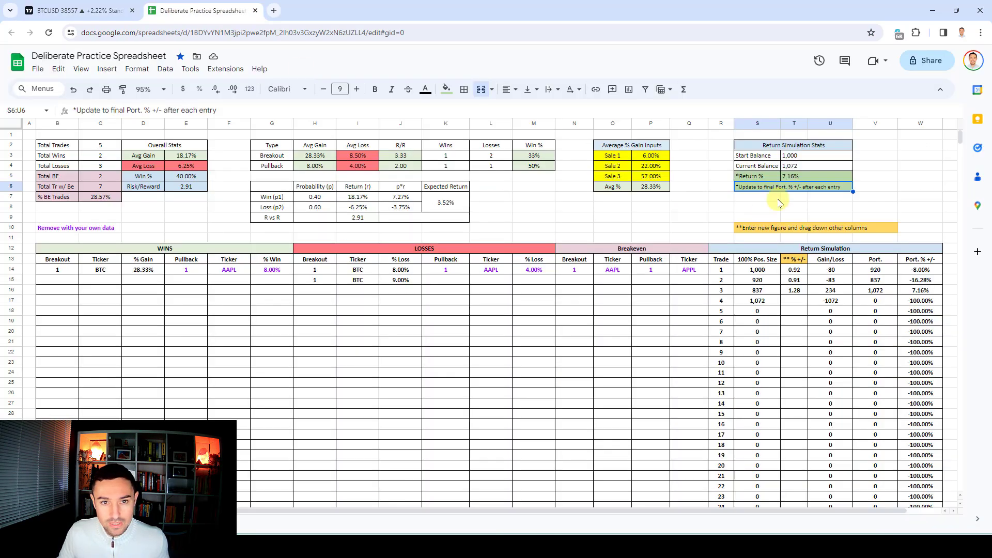
left_click(662, 160)
key("Down")
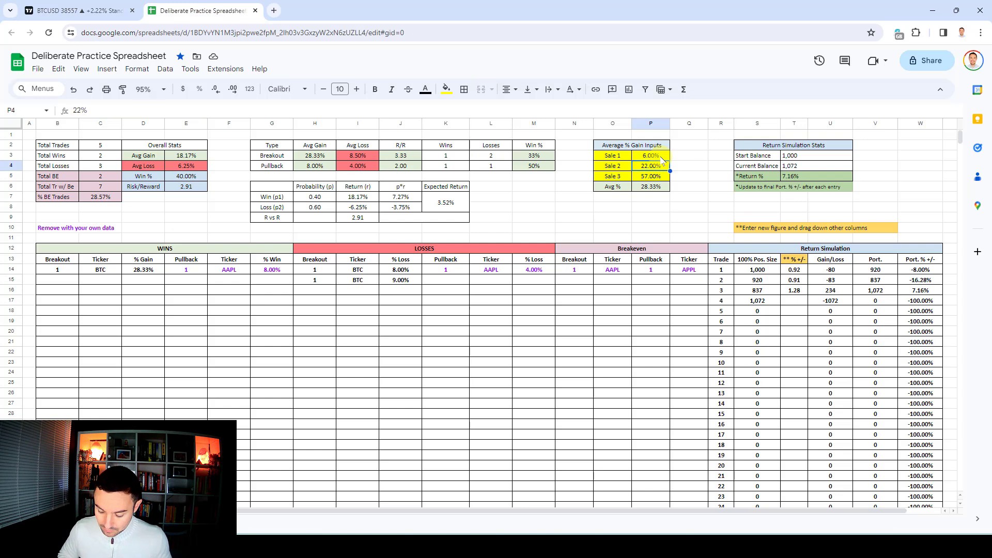
type("74")
key("Return")
type("22")
key("Return")
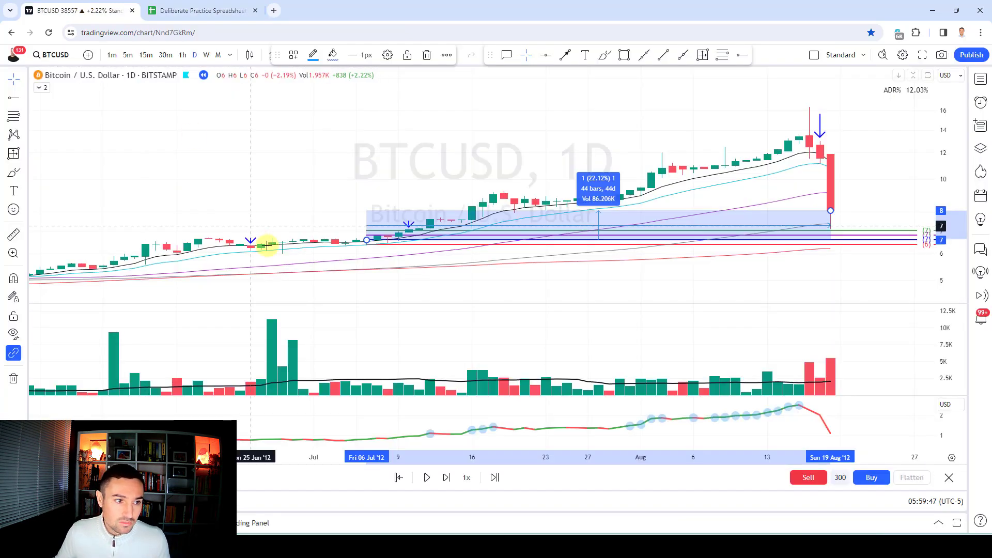
Recheck the chart measurement and log a second breakout win with count 1, ticker BTC and gain 34%
left_click(83, 11)
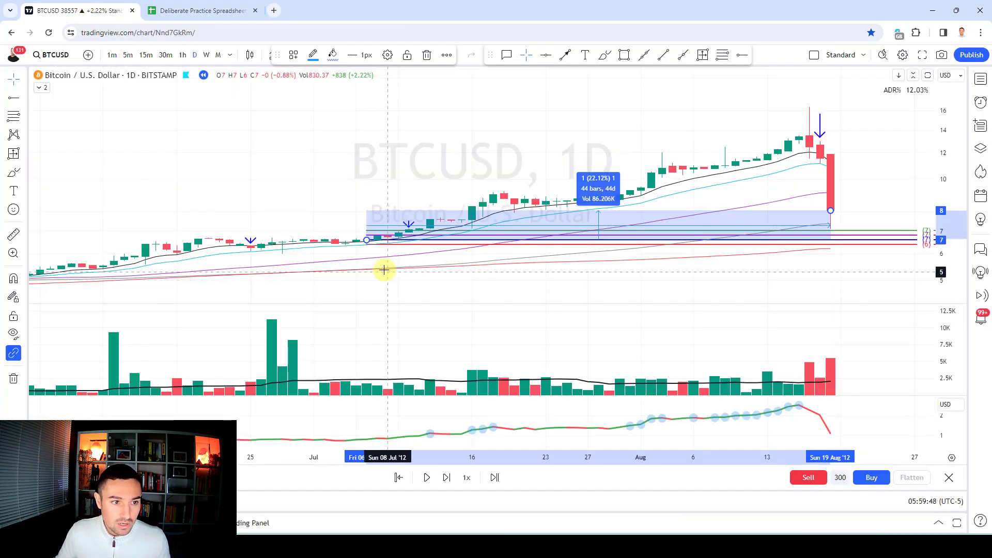
left_click(206, 11)
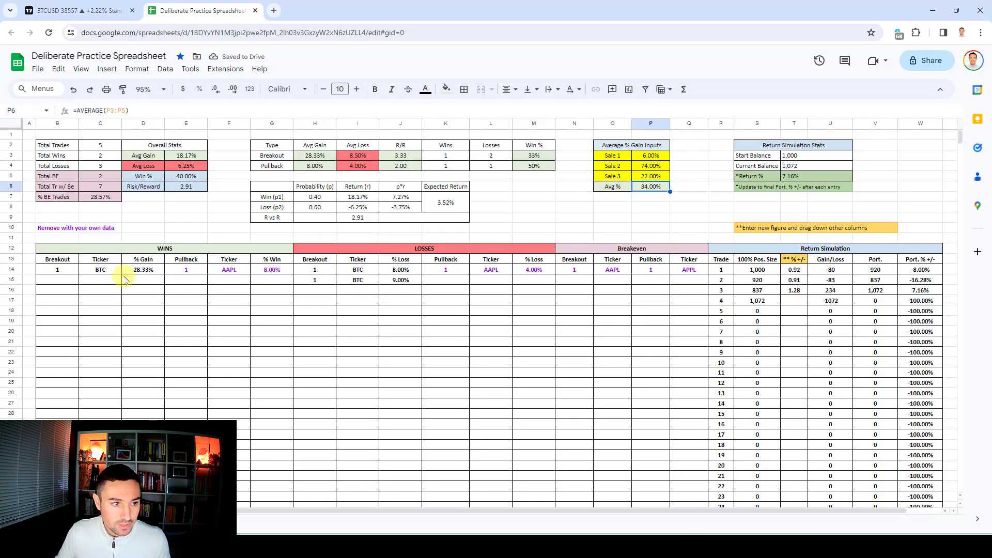
left_click(70, 282)
type("1")
key("Tab")
key("Tab")
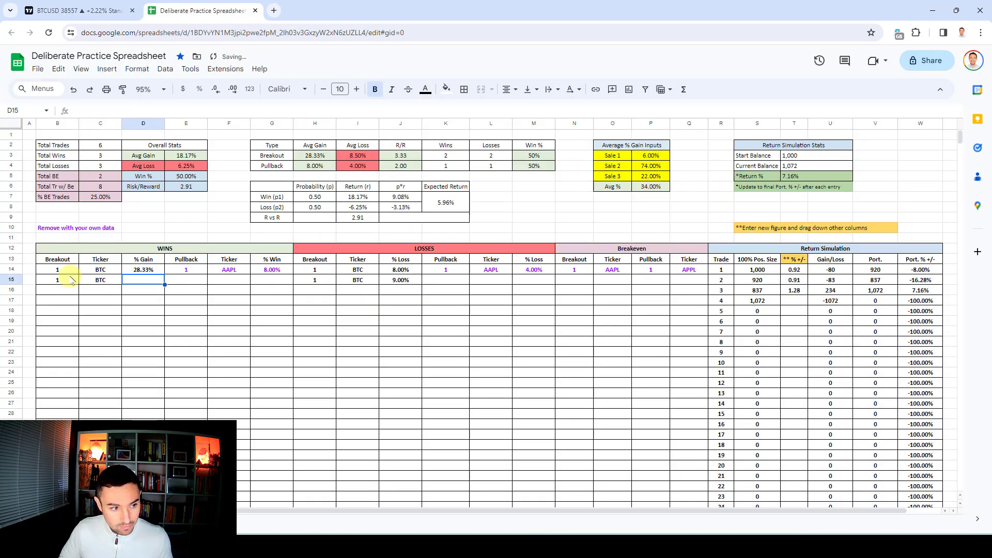
type("34%")
key("Return")
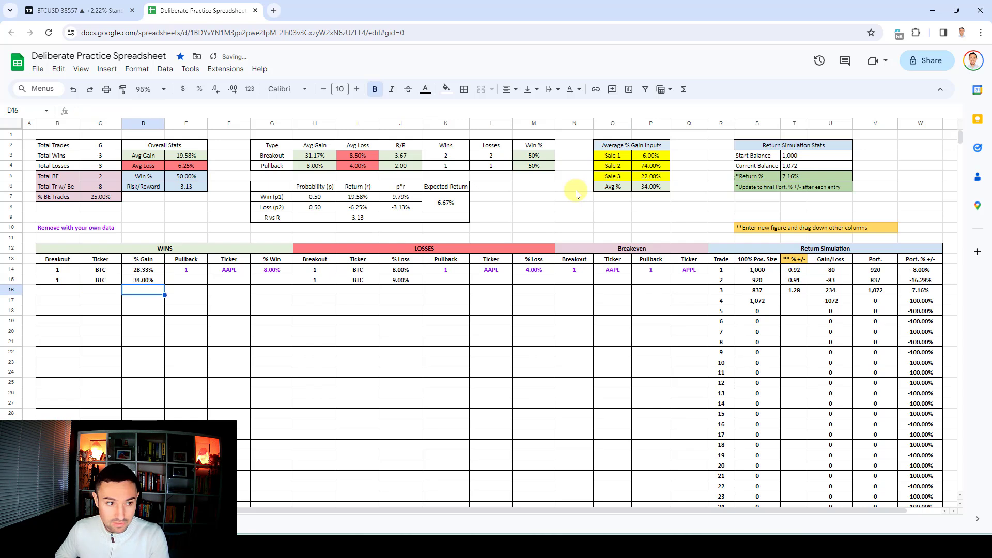
Set trade 4's % +/- figure to 1.34 in the return simulation and point the Return % formula at =W17
left_click(795, 302)
type("1.34")
key("Return")
left_click(796, 176)
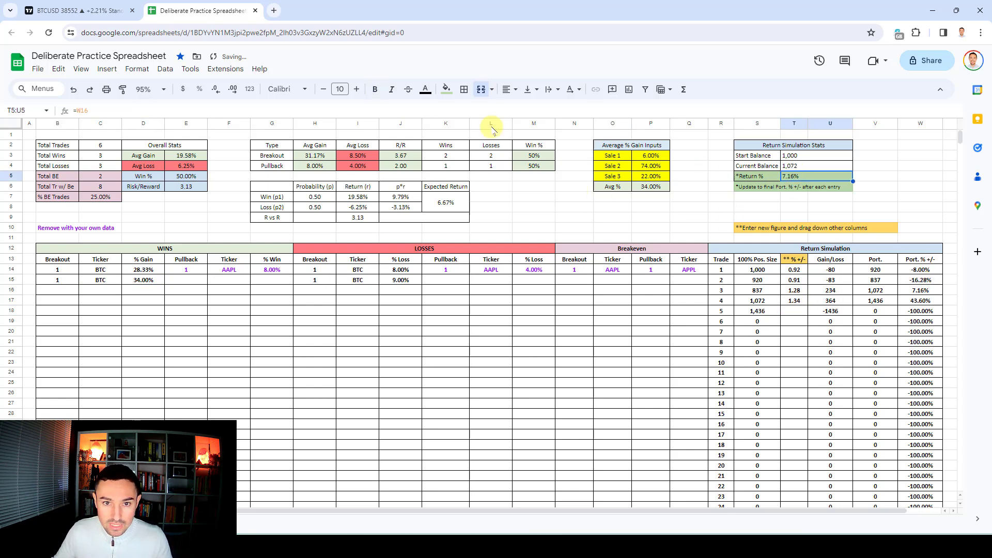
left_click(97, 109)
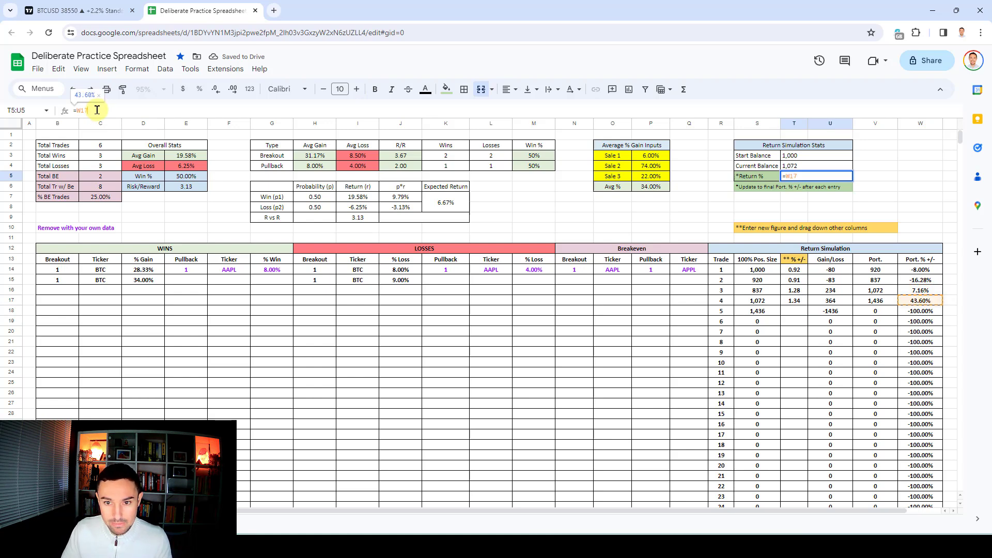
key("Return")
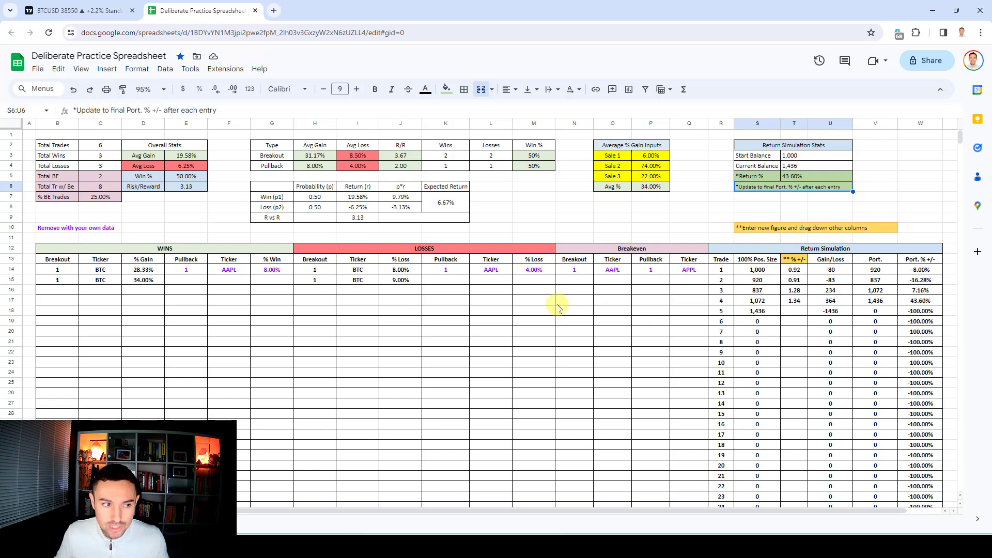
Switch to the BTCUSD chart and remove all of its drawings
left_click(78, 11)
left_click(25, 379)
left_click(34, 380)
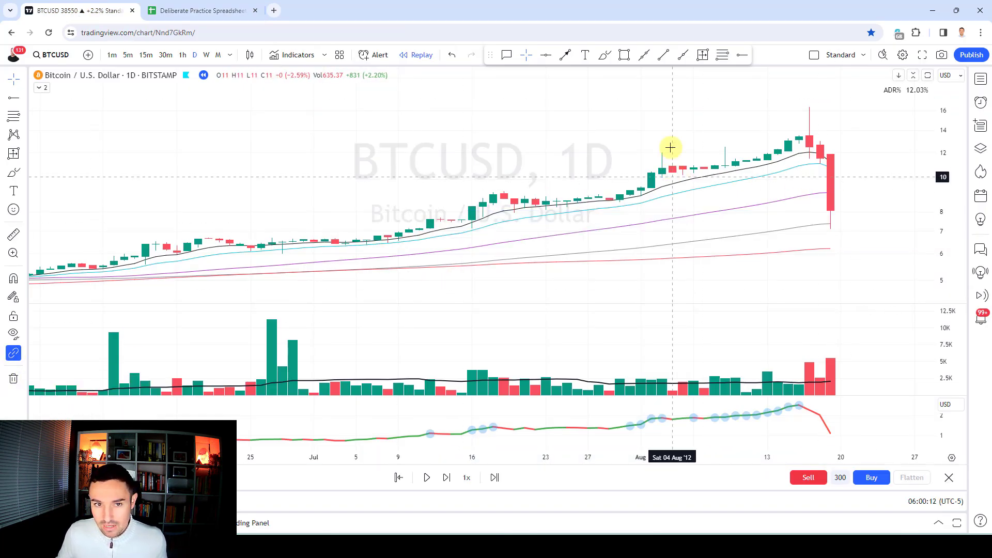
Draw a horizontal ray at about 10 from the early August candles and circle the mid-August peak with the brush
left_click(662, 56)
left_click(664, 180)
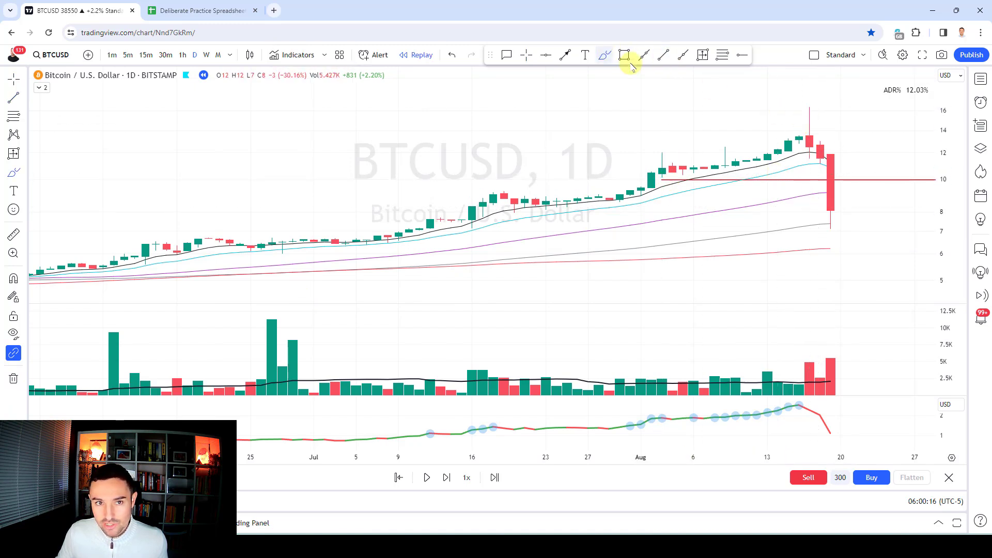
mouse_move(829, 106)
left_mouse_down()
mouse_move(791, 130)
mouse_move(830, 136)
mouse_move(831, 107)
left_mouse_up()
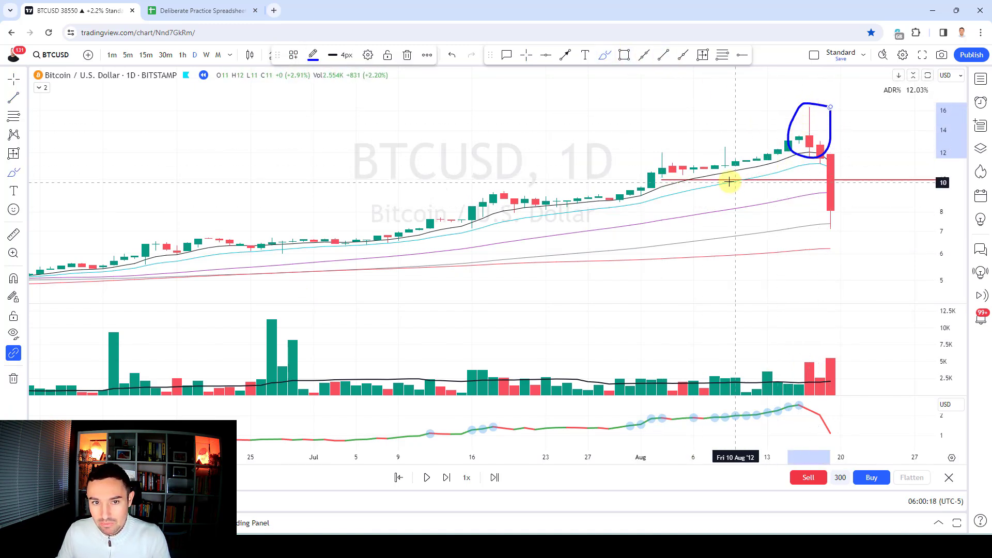
Clear the brush circle and the horizontal ray from the chart
mouse_move(750, 175)
left_mouse_down()
mouse_move(873, 176)
mouse_move(822, 208)
mouse_move(844, 195)
mouse_move(851, 202)
left_mouse_up()
key("Delete")
key("Delete")
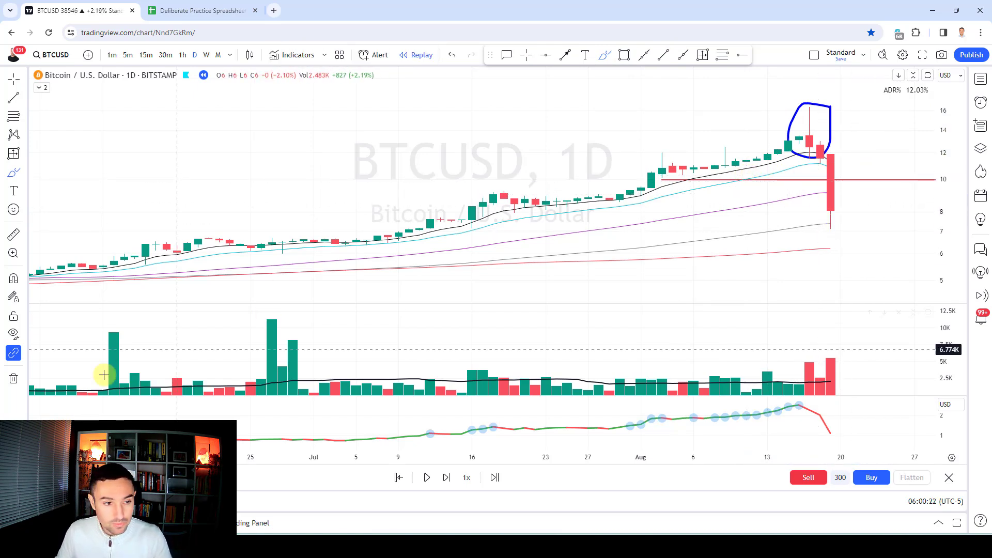
left_click(13, 378)
left_click(51, 377)
Advance the replay by three bars to 22 August 2012
left_click(524, 59)
key("shift+Right")
key("shift+Right")
key("shift+Right")
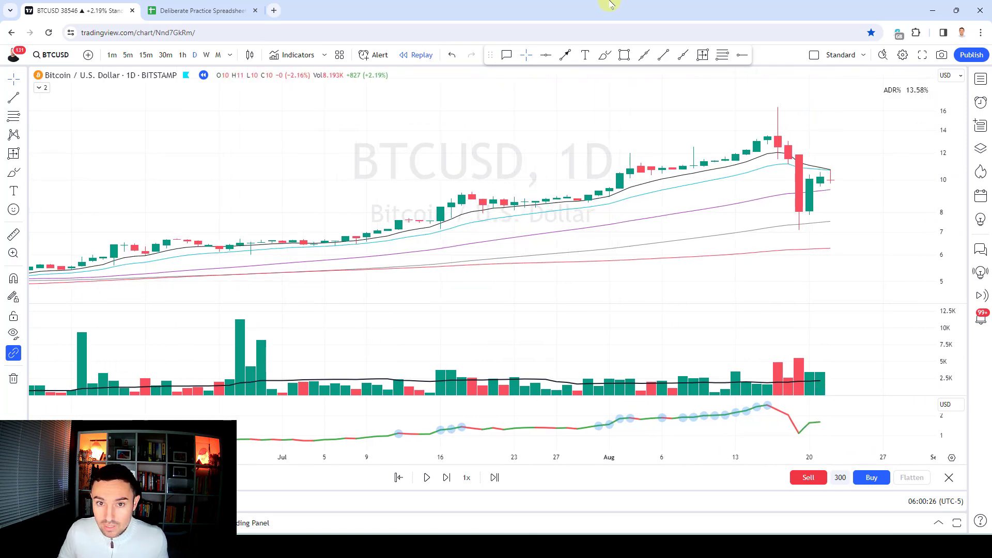
Advance the BTCUSD replay bar by bar to 2 September 2012
key("shift+Right")
key("shift+Right")
key("shift+Right")
key("shift+Right")
key("shift+Right")
key("shift+Right")
key("shift+Right")
key("shift+Right")
key("shift+Right")
key("shift+Right")
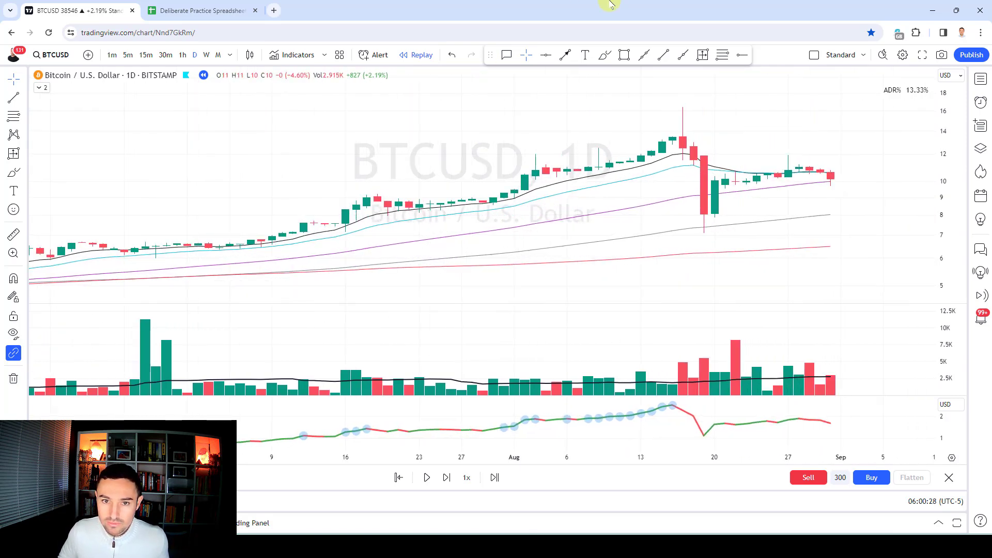
scroll(800, 188, "up", 2)
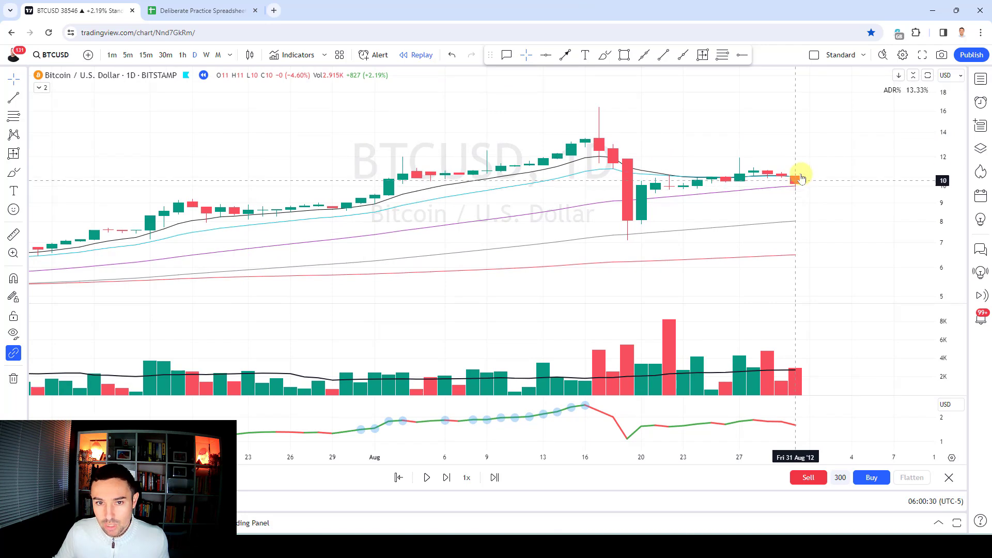
key("shift+Right")
key("shift+Right")
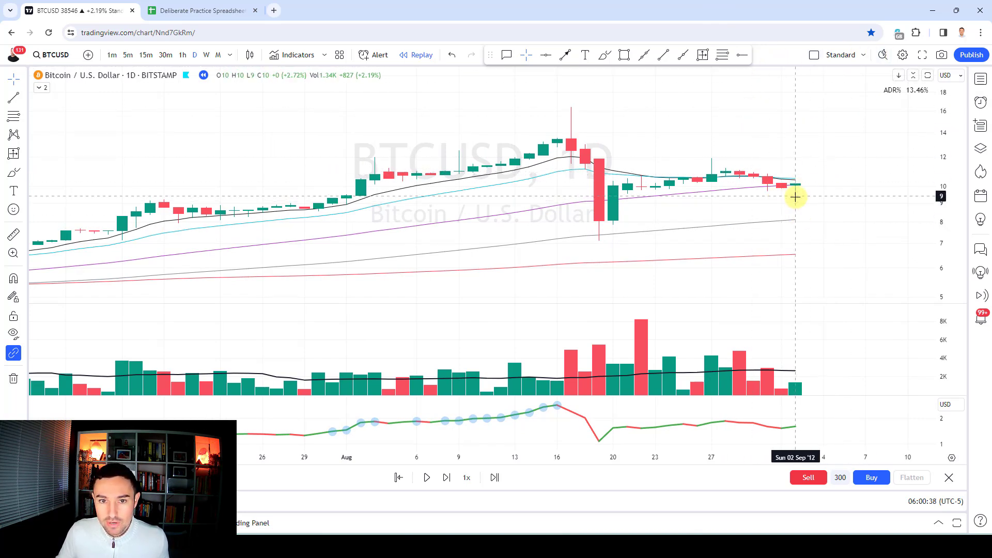
Draw a horizontal ray at about 9 from the 22 August low to the early September low, and delete it
left_click(644, 55)
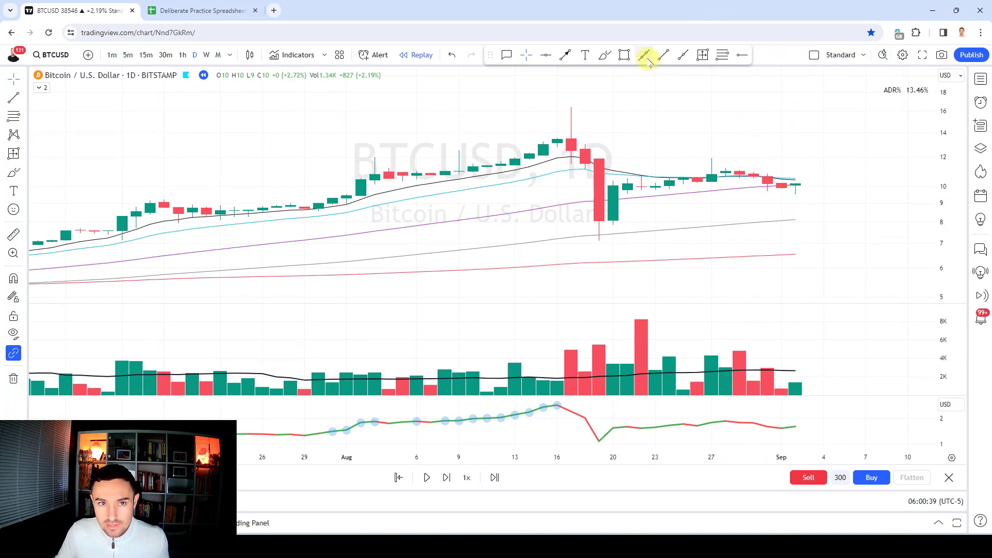
left_click(643, 194)
left_click(757, 196)
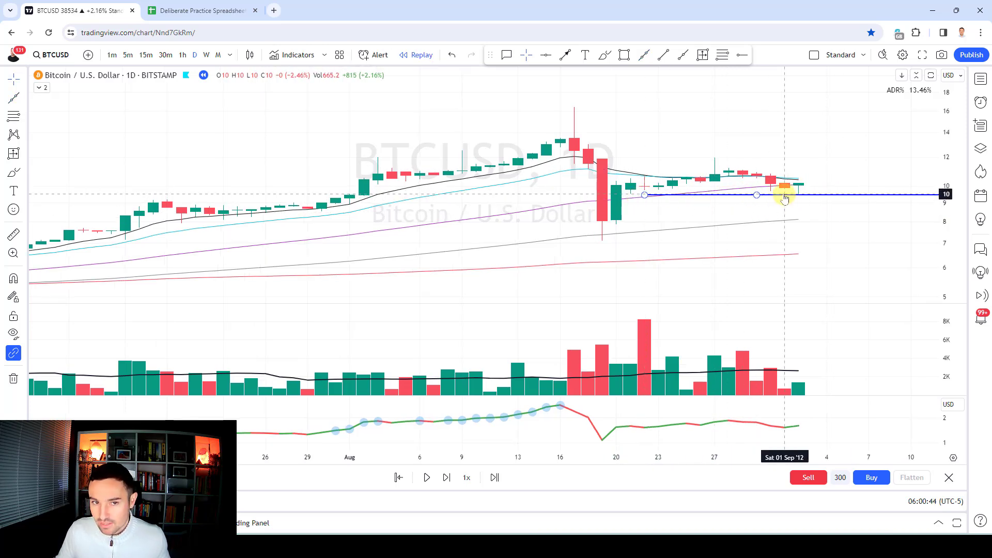
key("shift+Right")
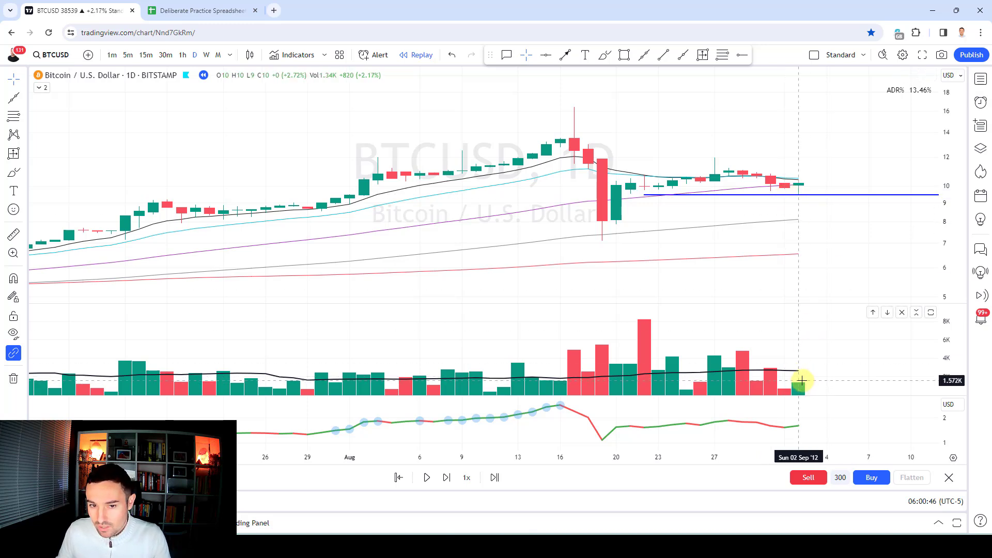
left_click(734, 195)
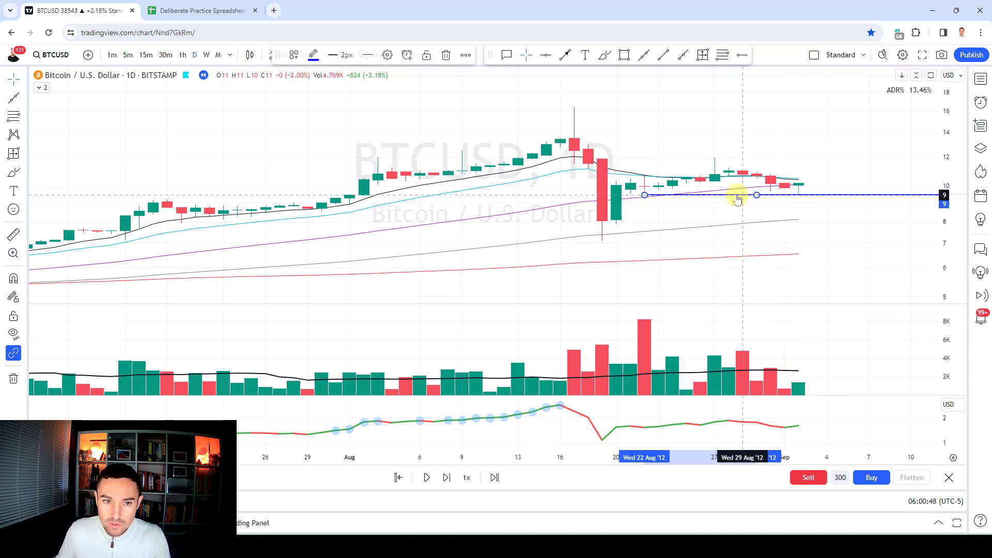
key("Delete")
Mark the large mid-August drop with the brush and erase the mark
left_click(605, 55)
mouse_move(611, 109)
left_mouse_down()
mouse_move(552, 115)
mouse_move(594, 259)
mouse_move(606, 106)
left_mouse_up()
key("Delete")
left_click(523, 56)
Advance the replay bar by bar to 9 September 2012
key("shift+Right")
key("shift+Right")
key("shift+Right")
key("shift+Right")
key("shift+Right")
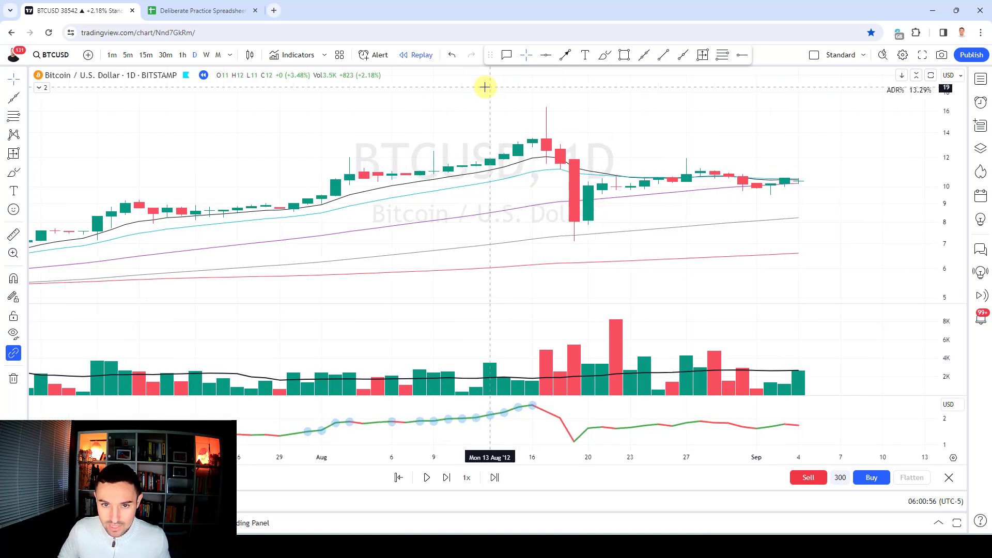
key("shift+Right")
key("shift+Right")
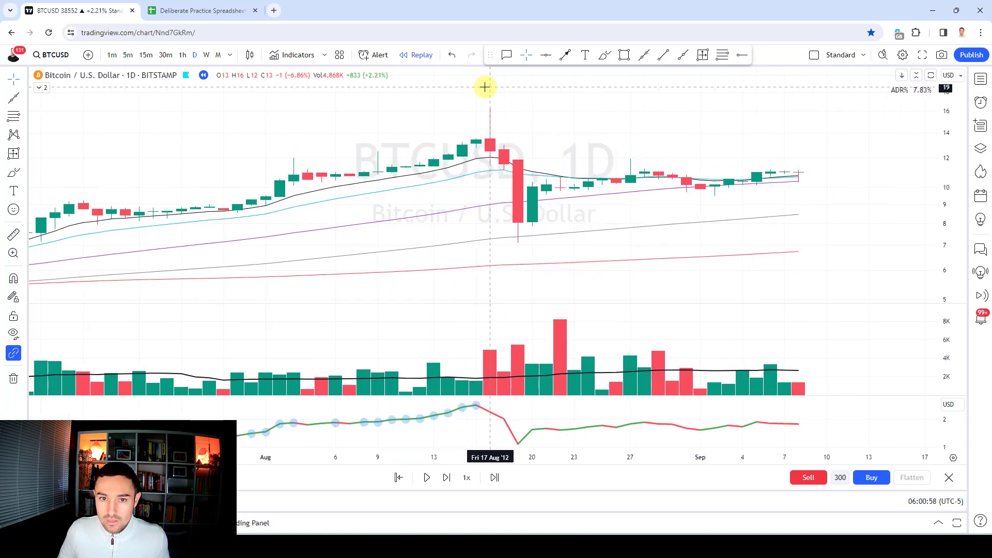
Brush over the August to September price base, circle the early September volume bars, and erase both marks
left_click(605, 55)
mouse_move(448, 169)
left_mouse_down()
mouse_move(480, 193)
mouse_move(636, 177)
mouse_move(731, 191)
mouse_move(785, 180)
left_mouse_up()
key("Delete")
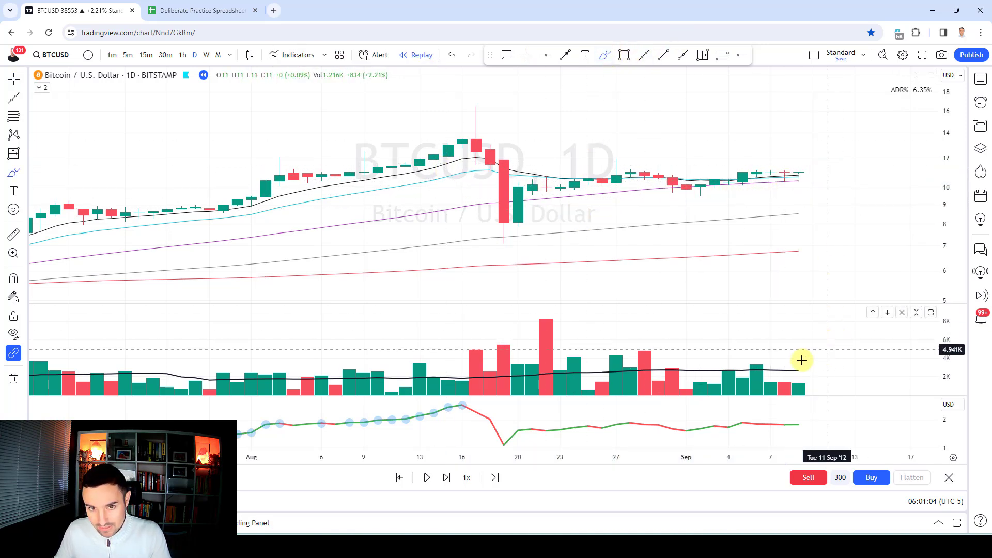
mouse_move(815, 372)
left_mouse_down()
mouse_move(790, 399)
mouse_move(817, 370)
left_mouse_up()
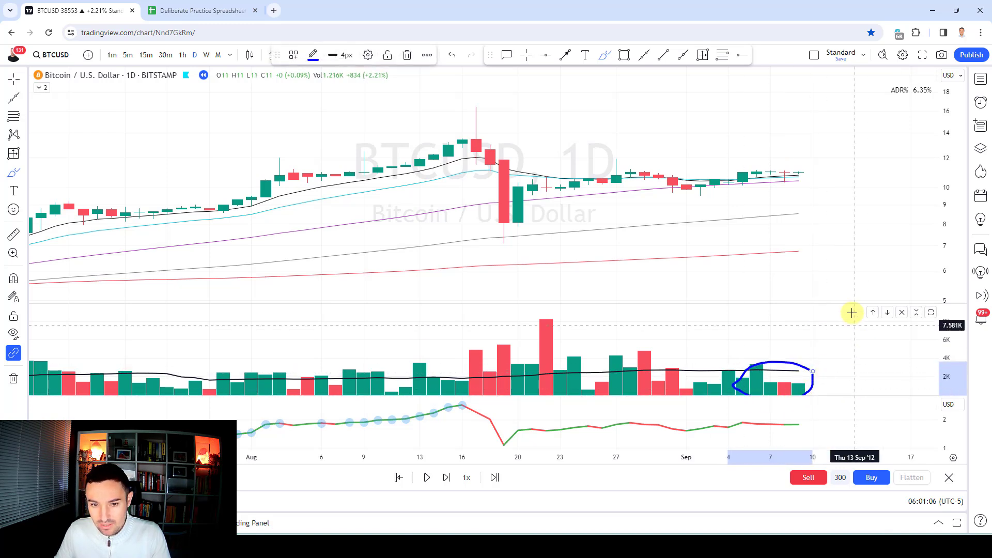
key("Delete")
Point out the 8 and 9 September candles with short vertical brush strokes and erase them
scroll(719, 170, "up", 3)
left_click_drag(714, 169, 714, 151)
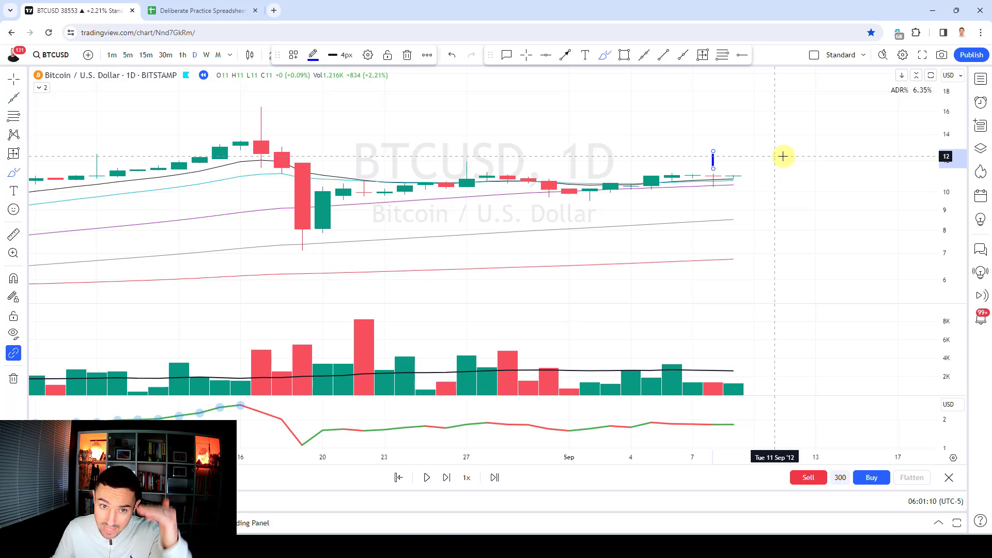
key("Delete")
left_click_drag(733, 156, 734, 174)
key("Delete")
Plot the trade levels on the 9 September candle from its high to its low and advance the replay by one bar
left_click(723, 55)
left_click(734, 166, "ctrl")
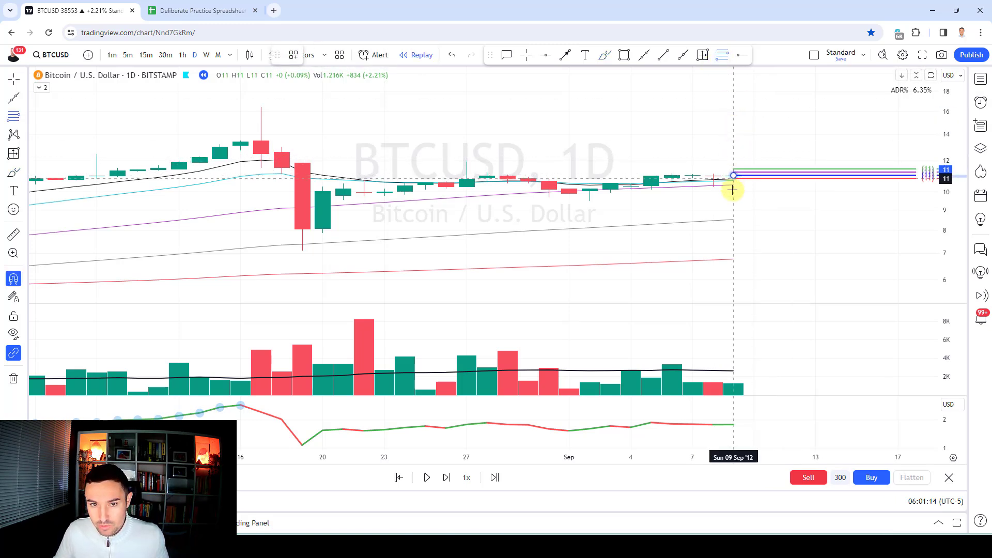
left_click(734, 190, "ctrl")
left_click(790, 217)
left_click_drag(943, 206, 967, 19)
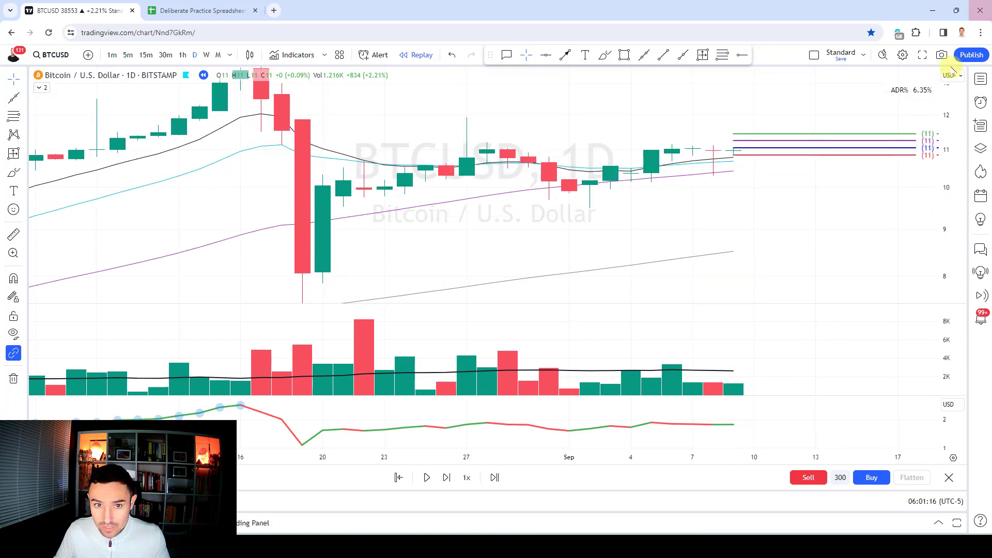
left_click_drag(942, 206, 949, 121)
left_click_drag(671, 211, 669, 248)
key("shift+Right")
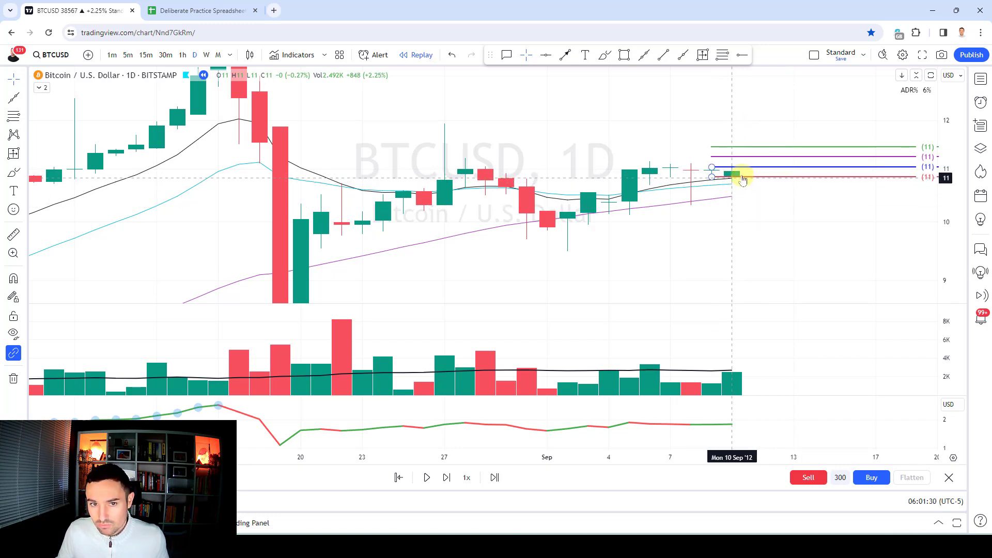
Measure the percentage risk from the blue entry level down to the red stop level
left_click(702, 55)
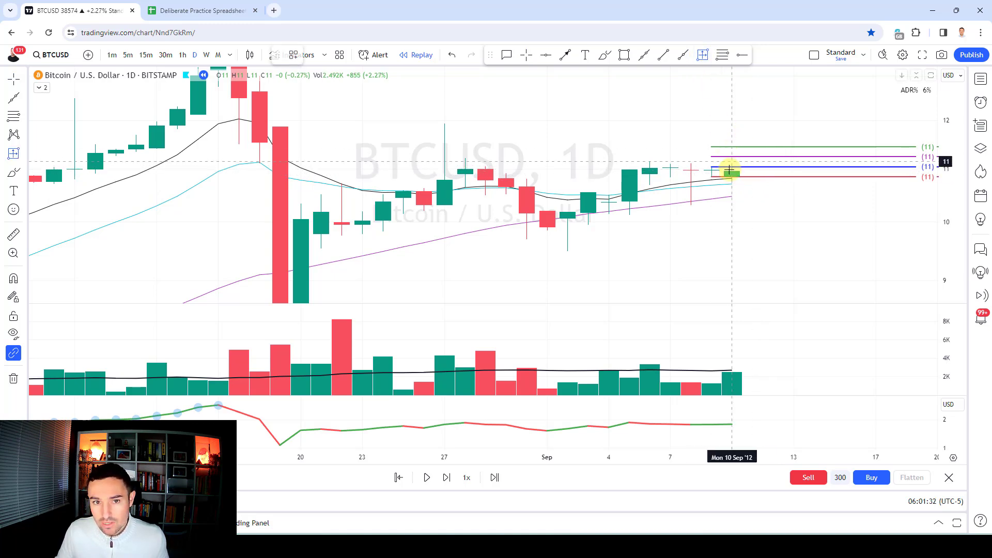
left_click(712, 167)
left_click(712, 177)
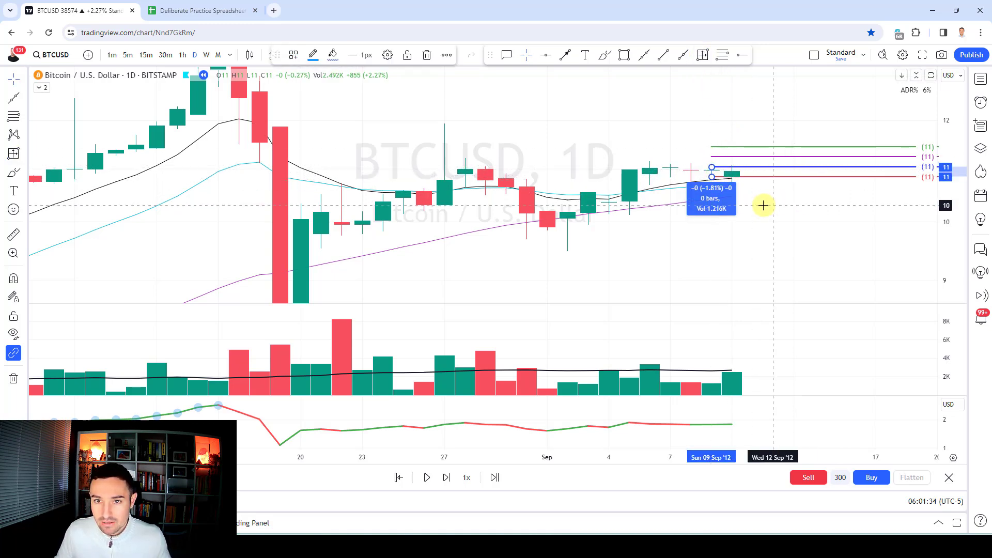
Switch to the Deliberate Practice Spreadsheet and log a losing BTC breakout trade with a 2.00% loss
left_click(209, 11)
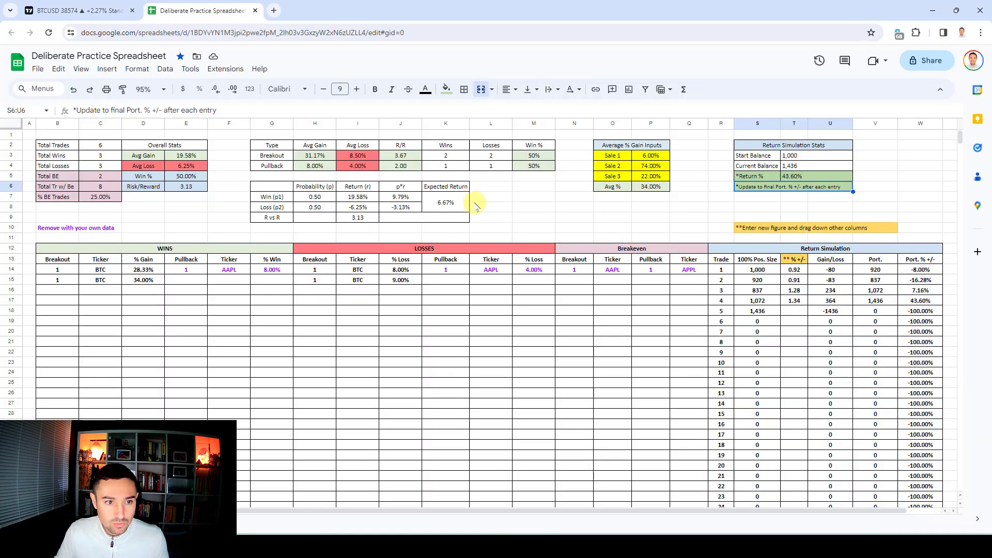
left_click(322, 290)
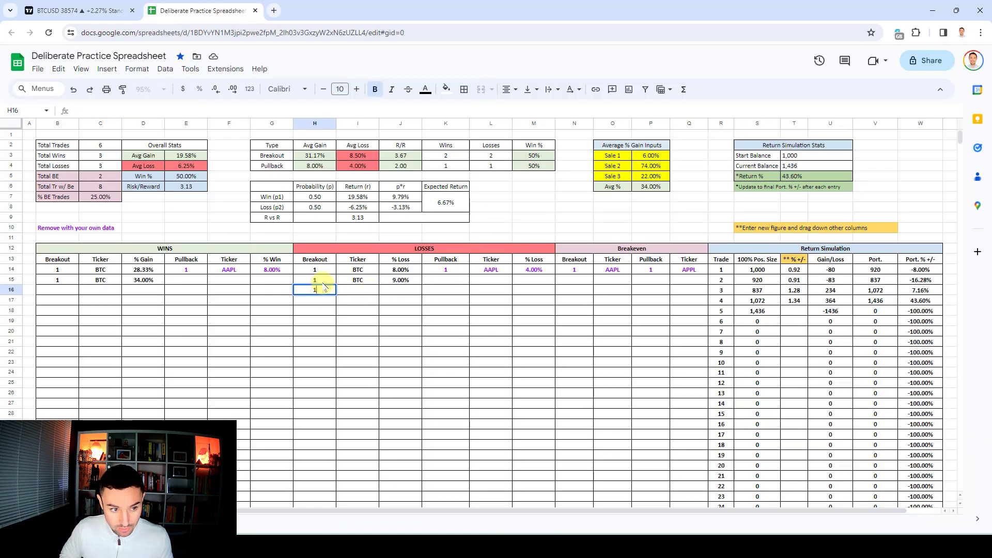
type("1")
key("Tab")
type("BT")
key("Tab")
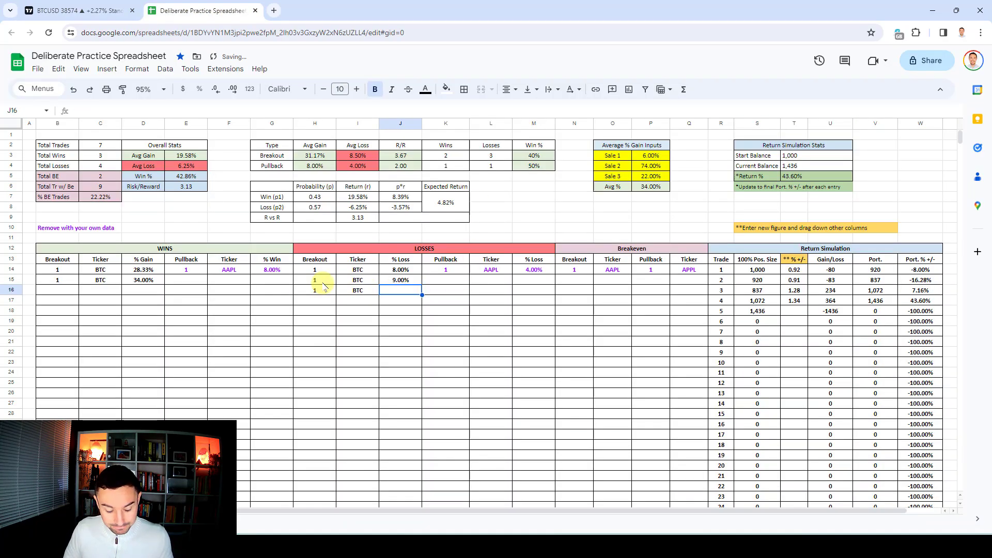
key("Tab")
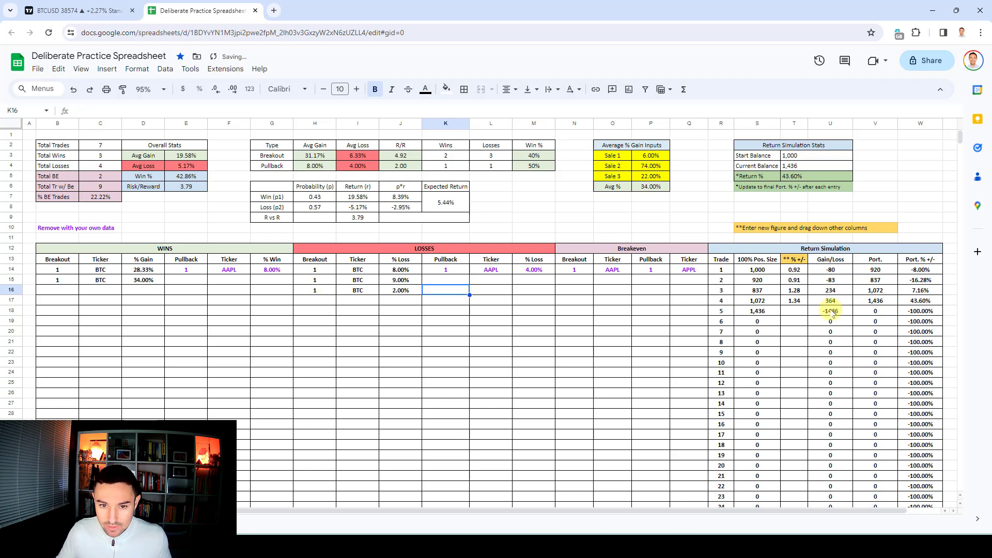
Enter 0.98 as the % +/- of trade 5 and link the Return % stat to W18
left_click(802, 313)
key("Return")
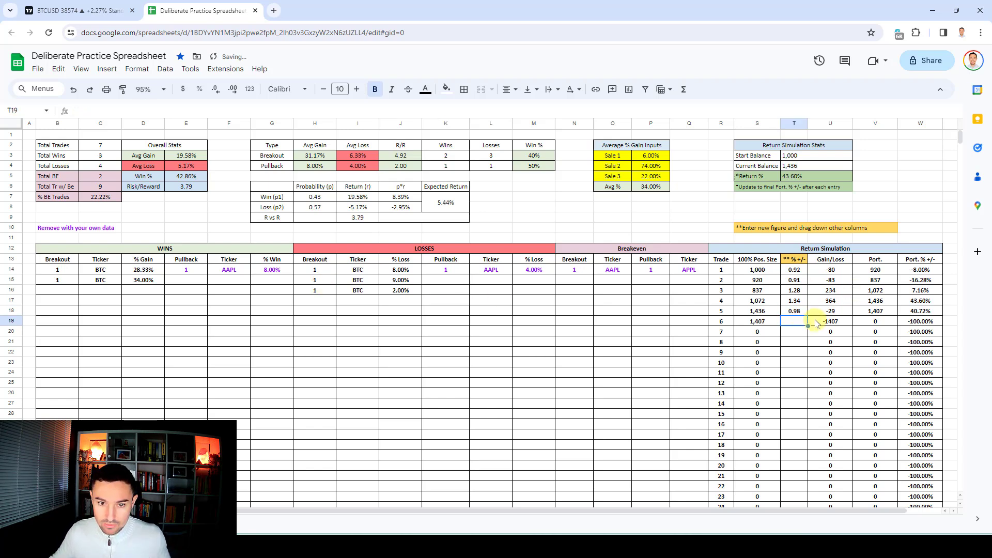
left_click(807, 176)
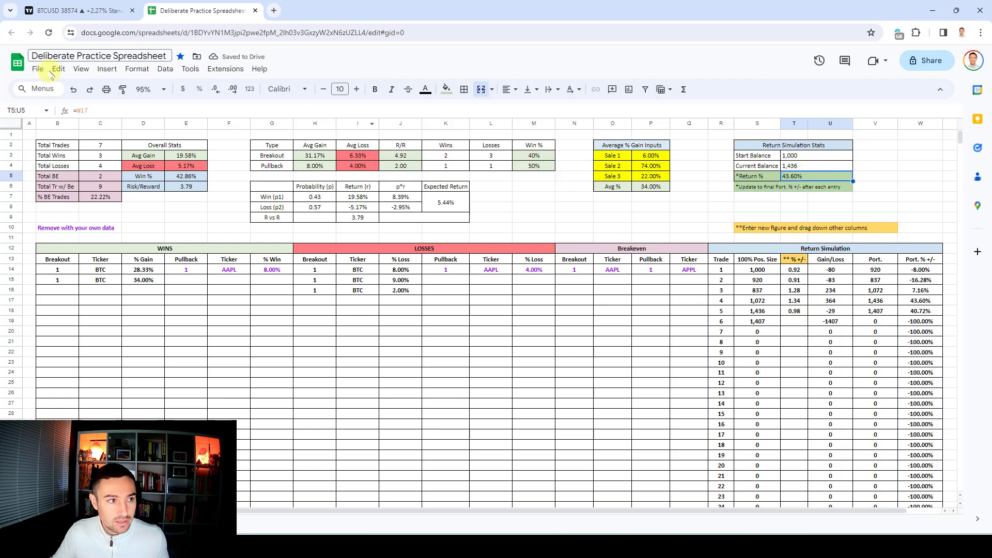
left_click(94, 108)
key("BackSpace")
type("8")
key("Return")
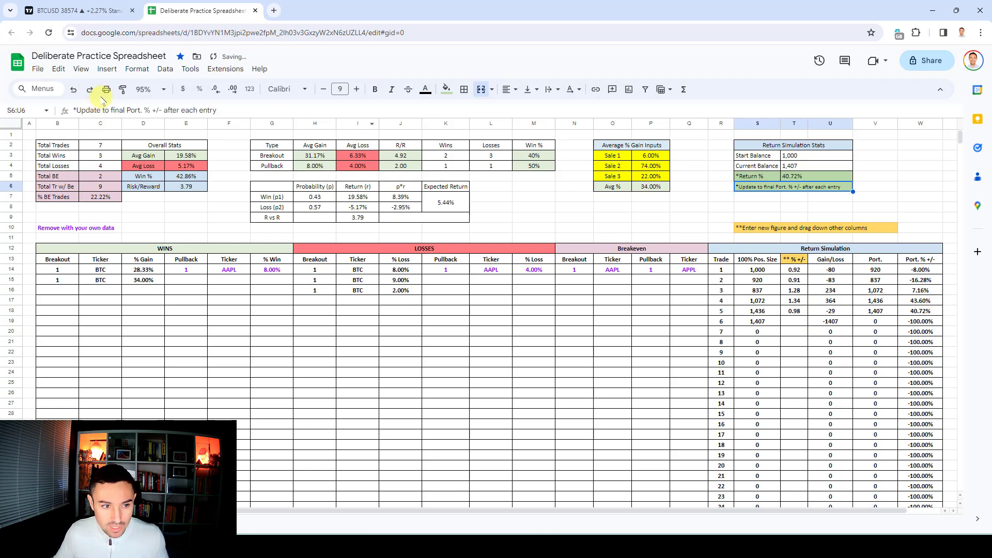
Switch to the BTCUSD chart, remove all drawings, and advance the replay to 11 September 2012
left_click(54, 9)
left_click(11, 379)
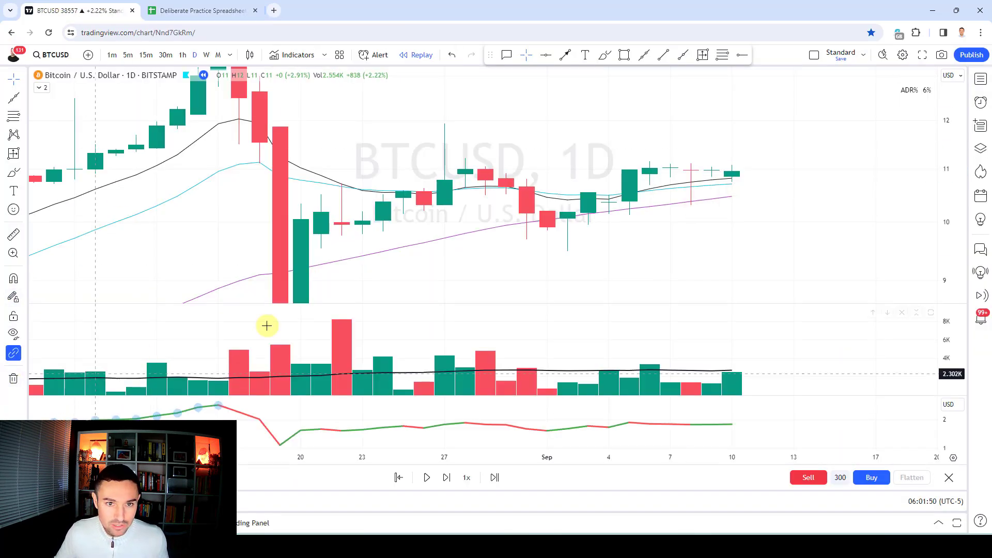
key("shift+Right")
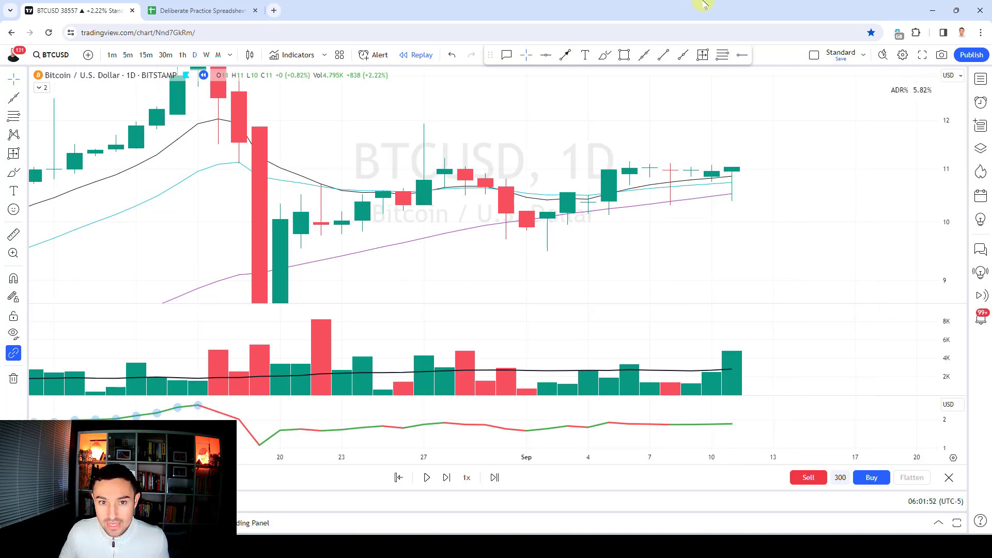
Plot new trade levels on the 11 September candle from its high to its low
scroll(802, 180, "down", 3)
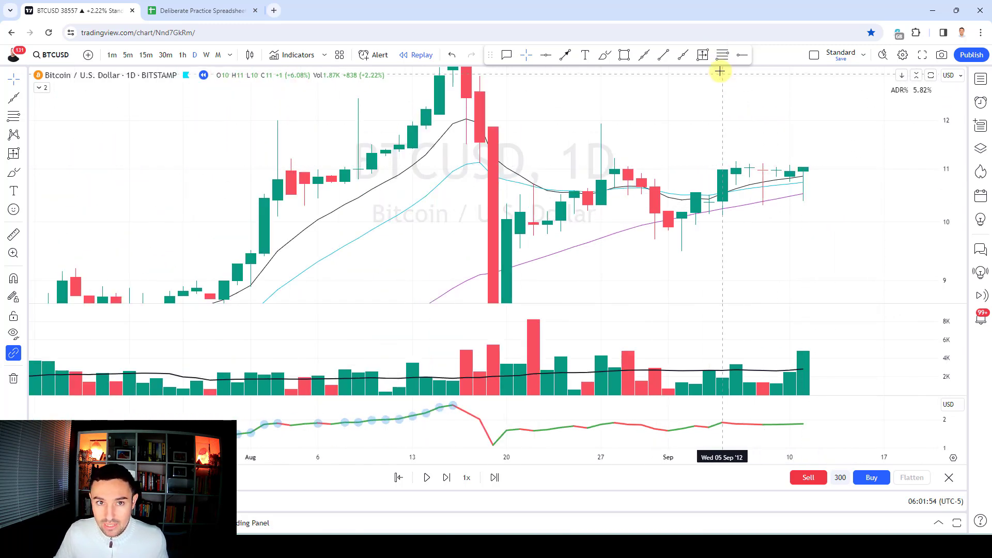
left_click(718, 56)
left_click(802, 137, "ctrl")
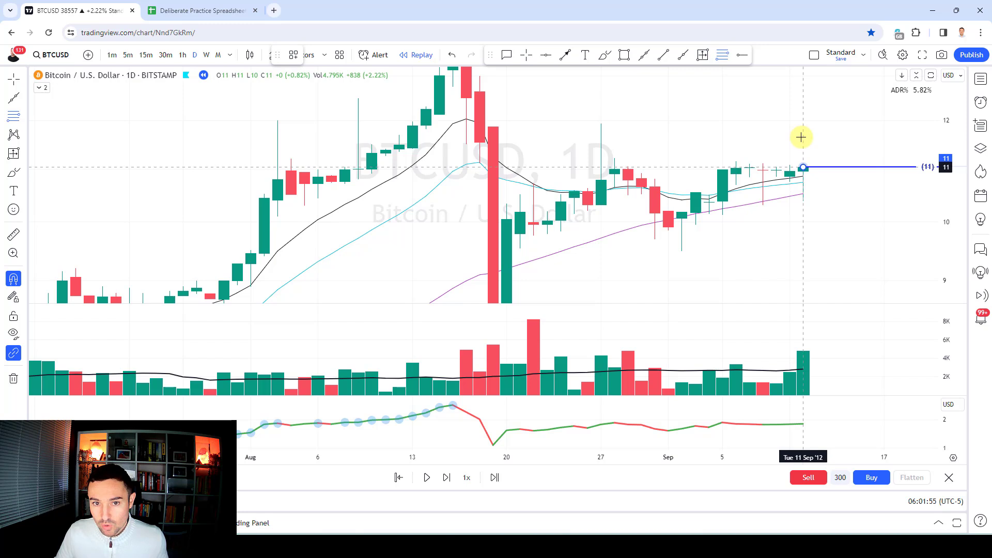
left_click(802, 208, "ctrl")
left_click(783, 230)
Advance the replay bar by bar to 19 September 2012, where price reaches the green target level
key("shift+Right")
key("shift+Right")
key("shift+Right")
key("shift+Right")
key("shift+Right")
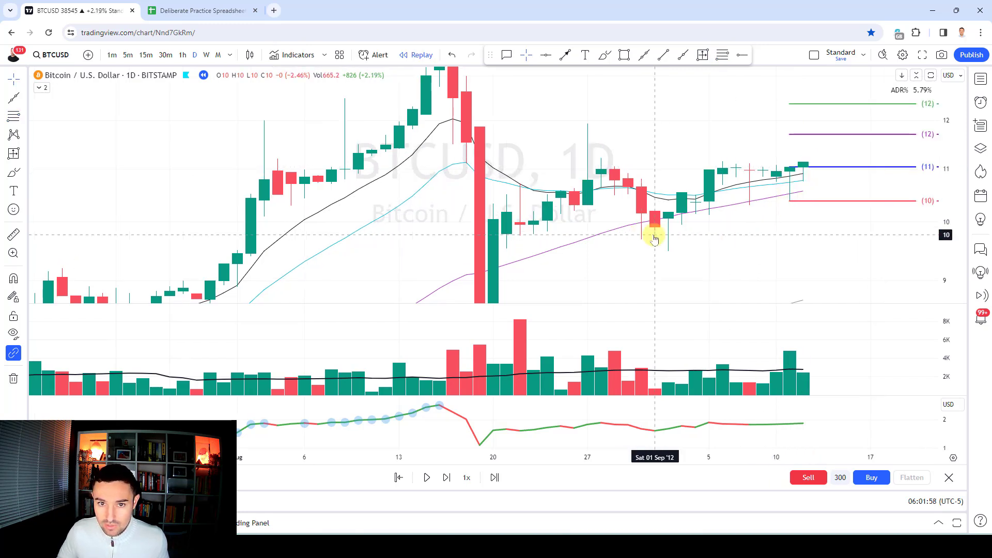
key("shift+Right")
key("shift+Right")
key("shift+Right")
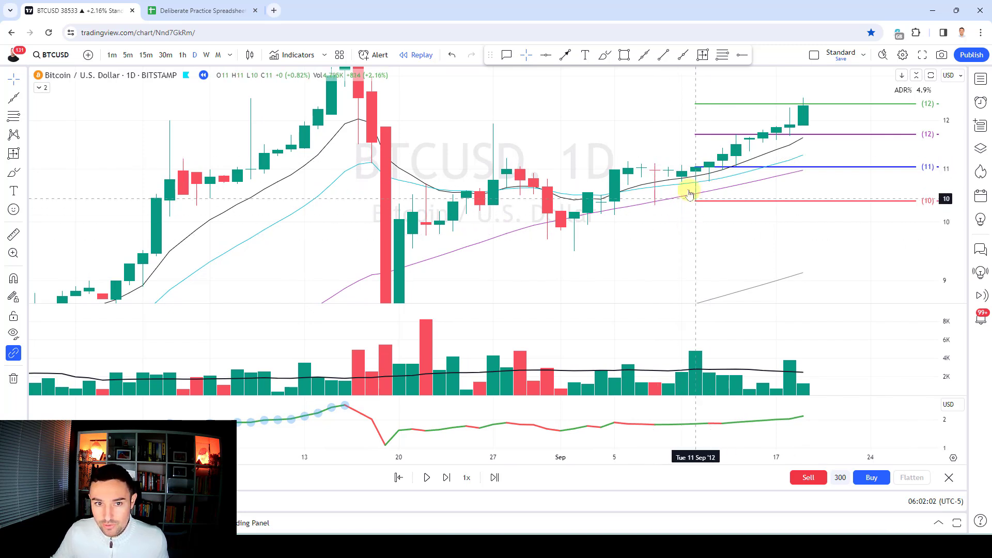
Place a down arrow above the 19 September candle as the exit mark and set the price scale to auto-fit
left_click(565, 55)
left_click(804, 87)
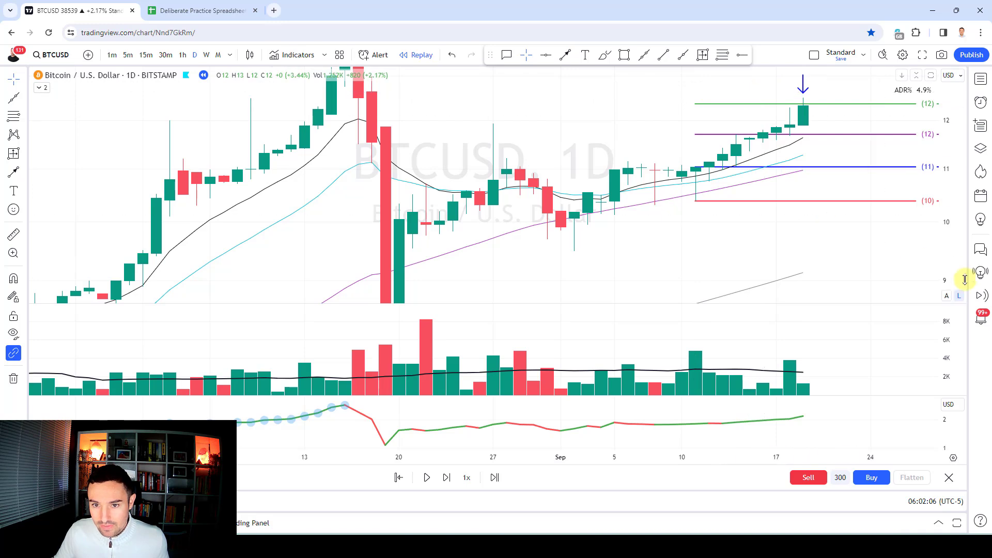
left_click(948, 297)
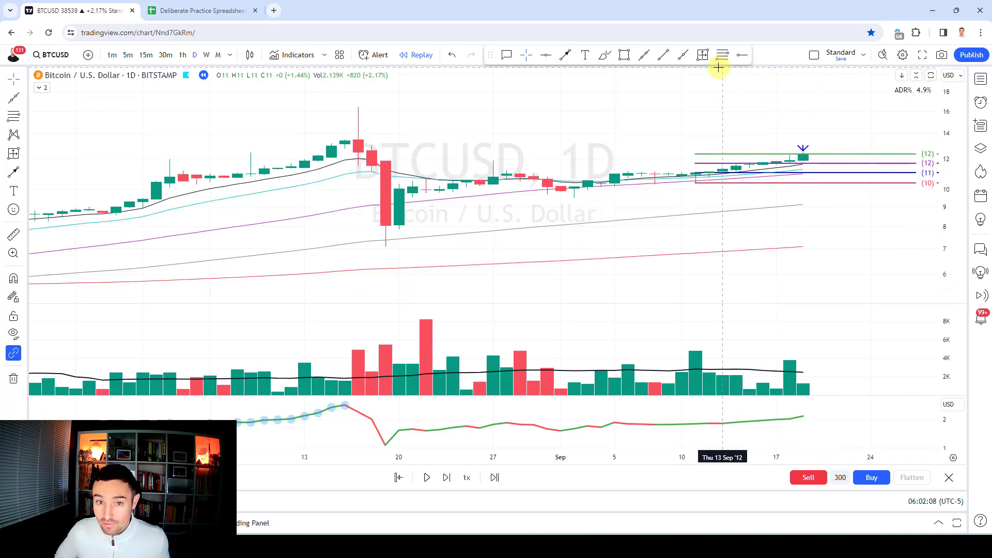
Advance the replay bar by bar to 24 September 2012
key("shift+Right")
key("shift+Right")
key("shift+Right")
key("shift+Right")
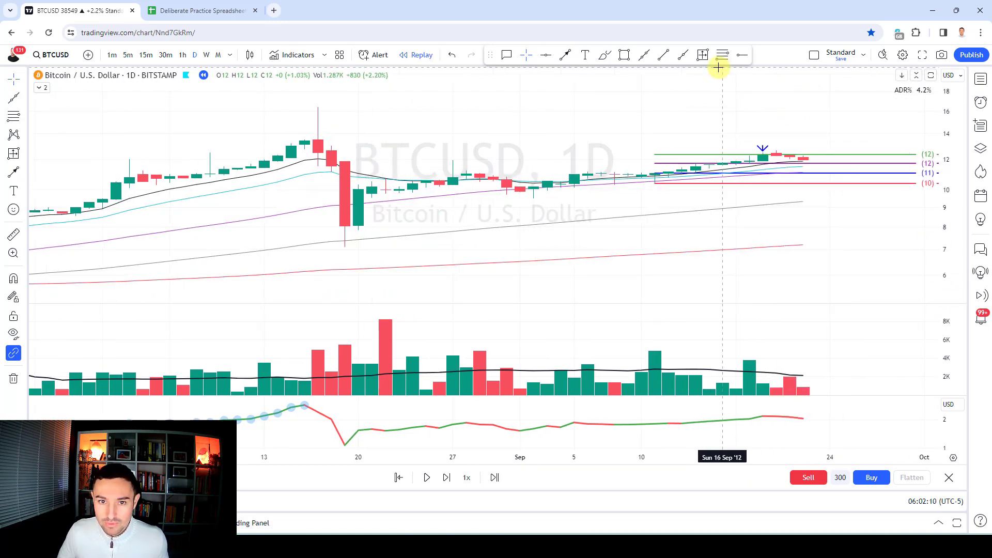
key("shift+Right")
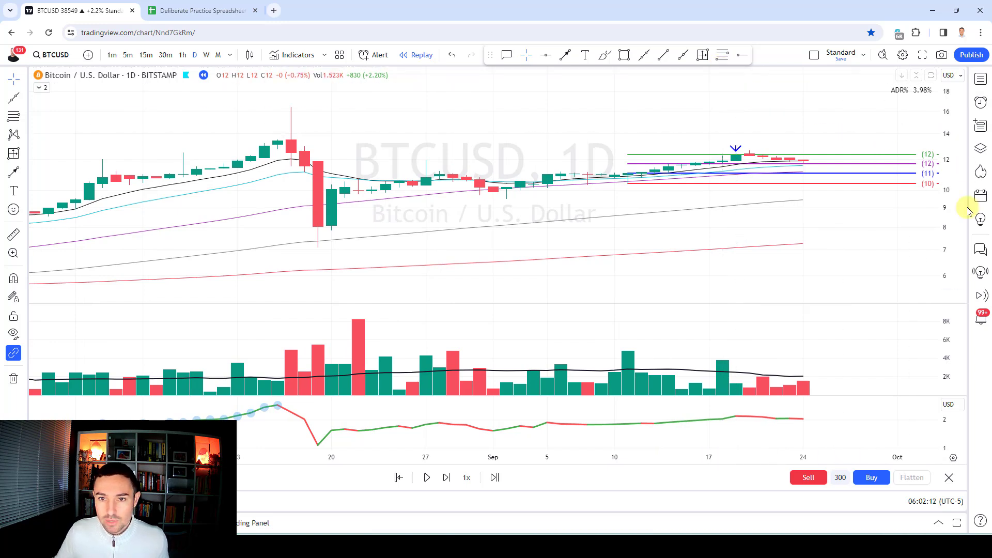
scroll(797, 228, "up", 2)
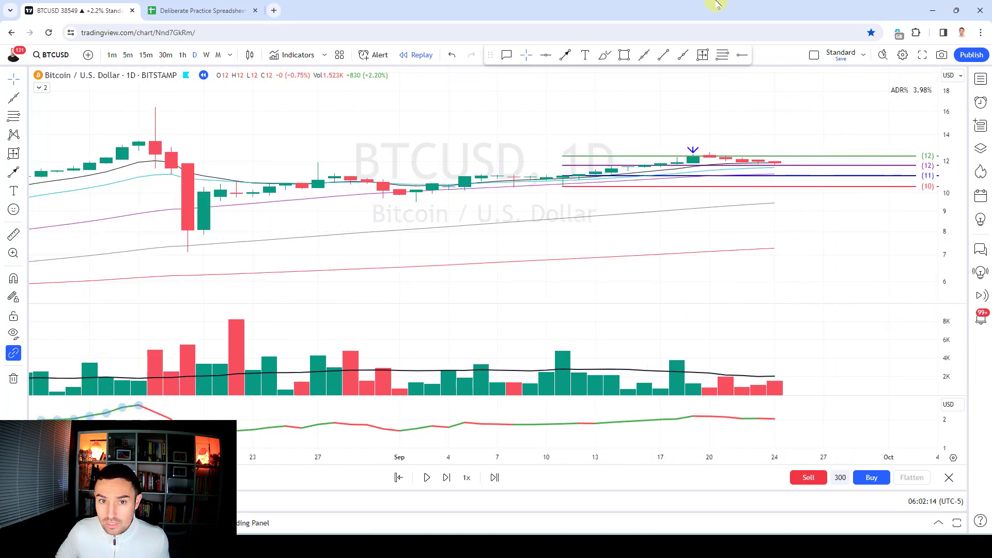
Advance the replay to 25 September 2012 and place a down arrow above that day's candle as a mark
key("shift+Right")
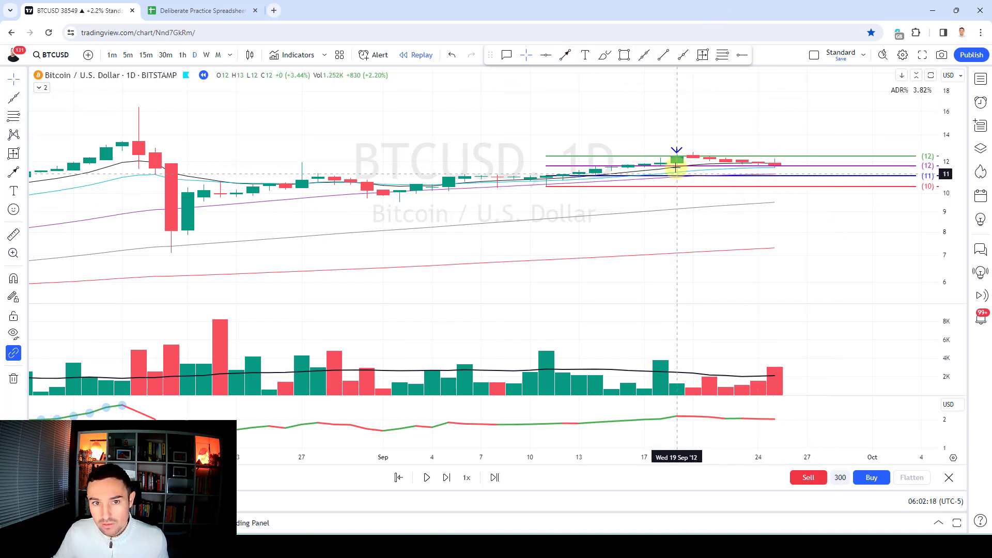
left_click(565, 54)
left_click(775, 136)
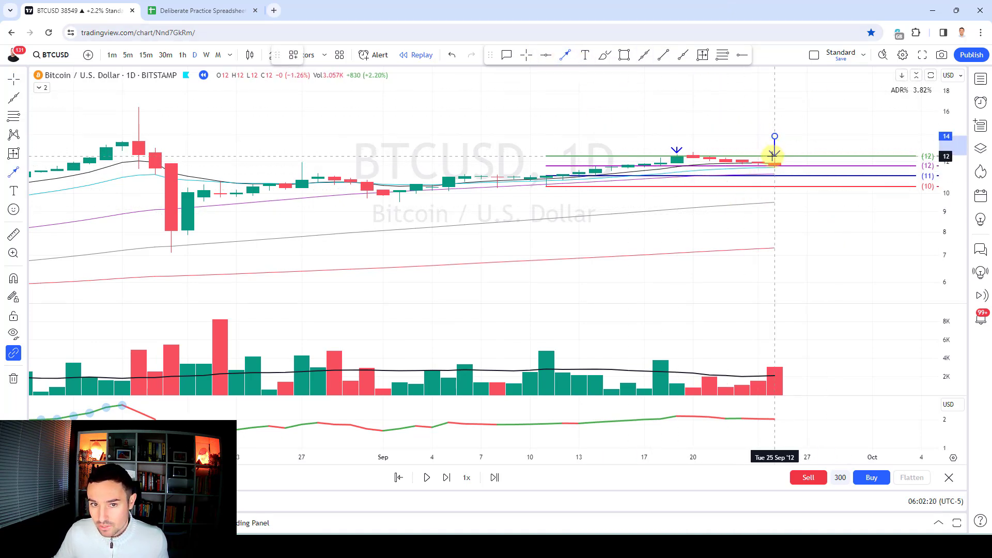
left_click(774, 155)
Advance the replay bar by bar to 29 September 2012
key("shift+Right")
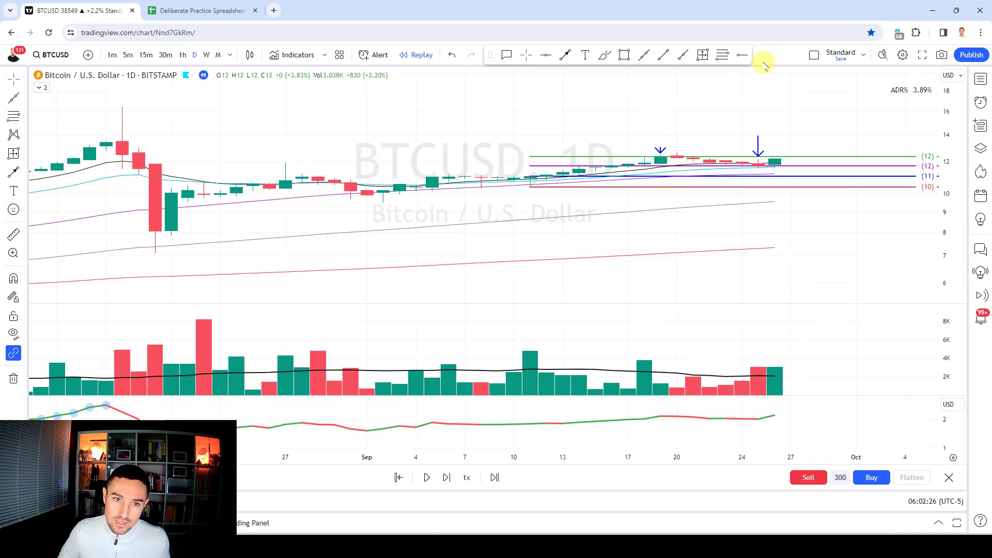
key("shift+Right")
key("shift+Right")
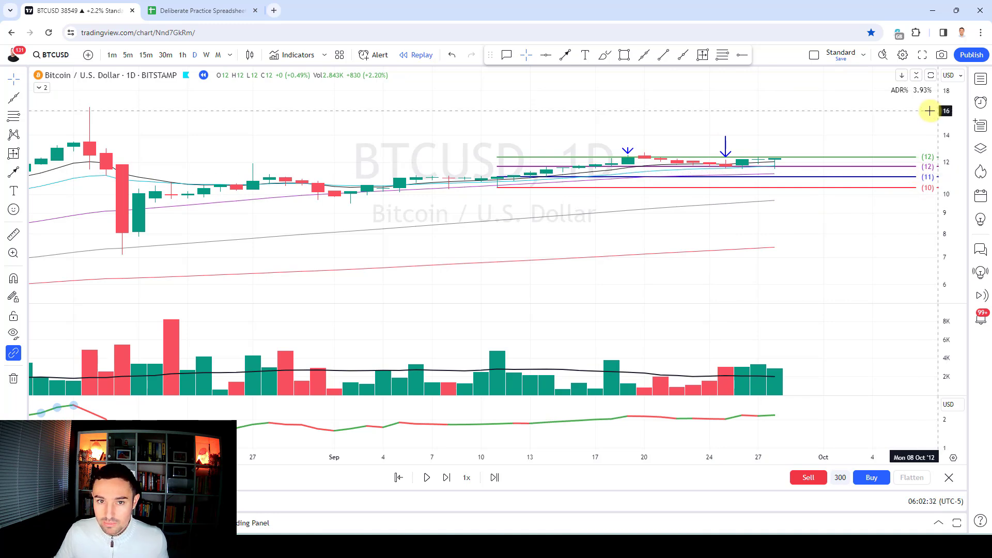
key("shift+Right")
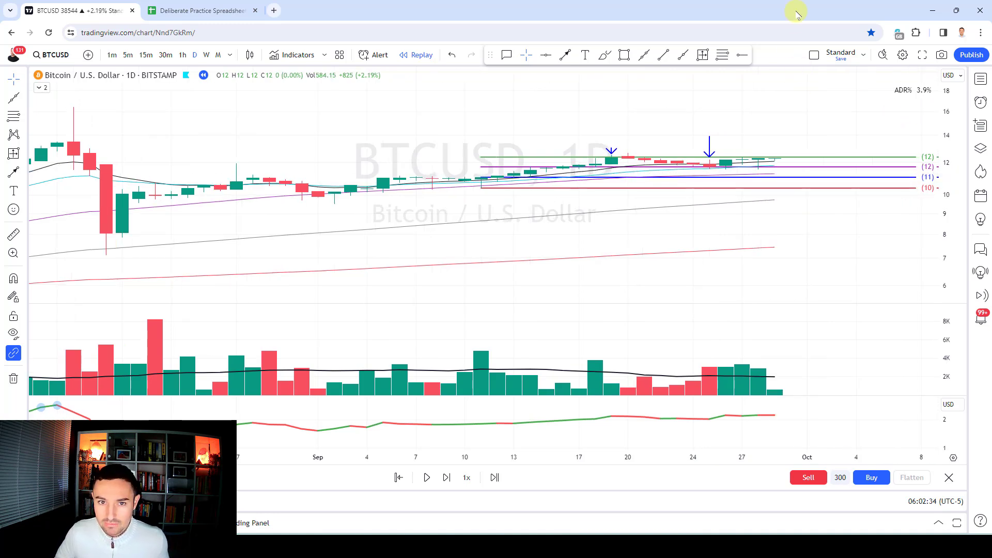
Plot new trade levels on the 29 September candle from its high to its low
left_click(722, 55)
left_click(776, 142)
left_click(775, 172, "ctrl")
left_click(781, 120)
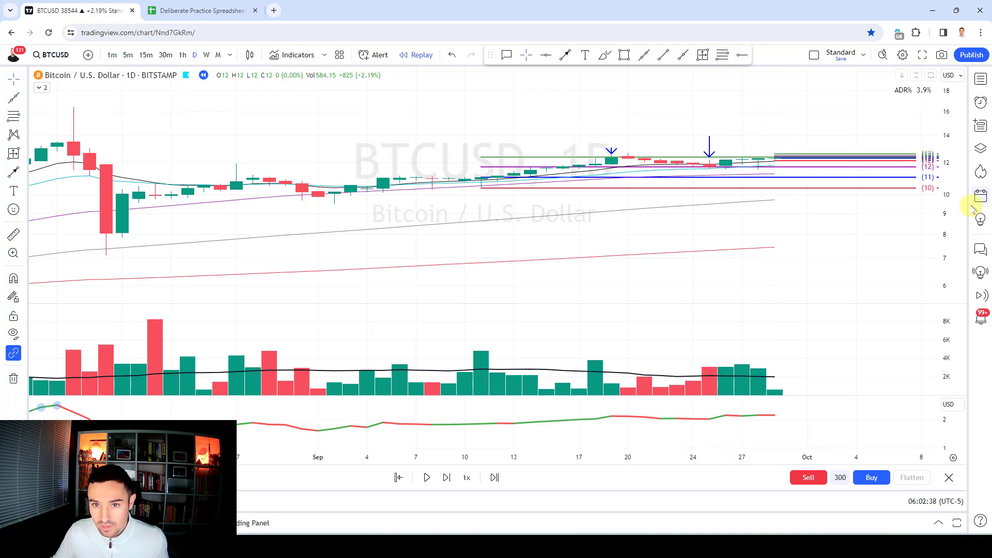
left_click_drag(957, 214, 956, 42)
left_click_drag(839, 255, 837, 285)
left_click_drag(944, 248, 906, 106)
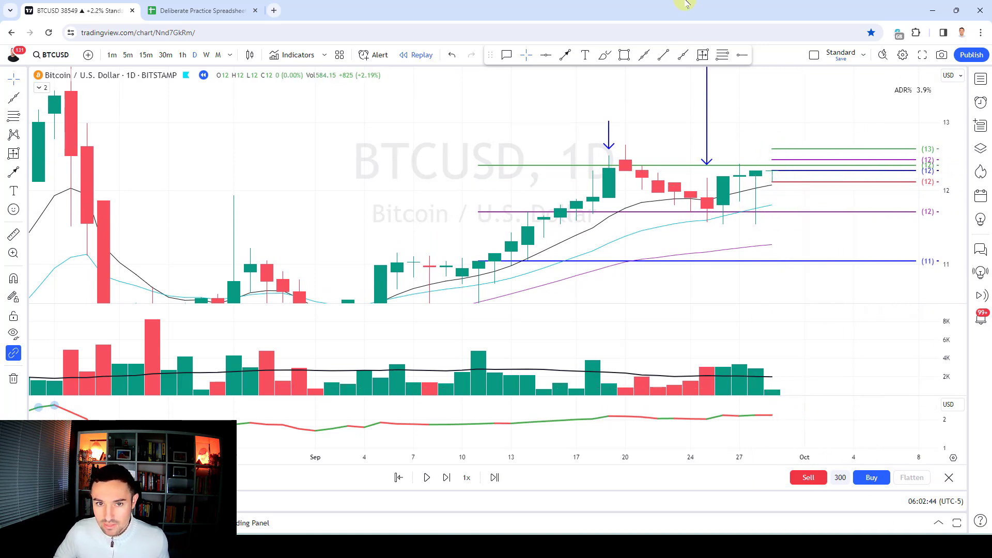
Advance the replay to 1 October 2012 and delete the trade levels drawn from the 29 September candle
key("shift+Right")
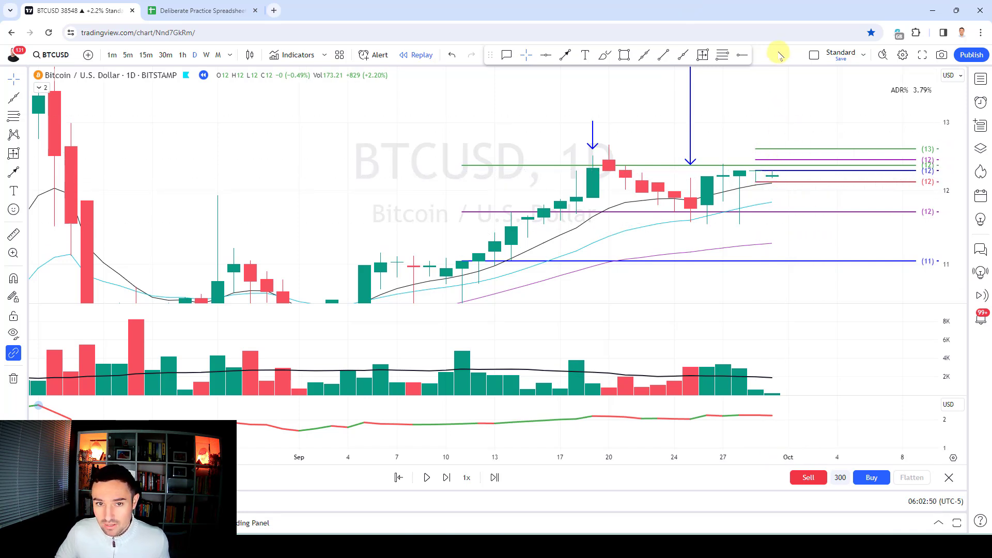
key("shift+Right")
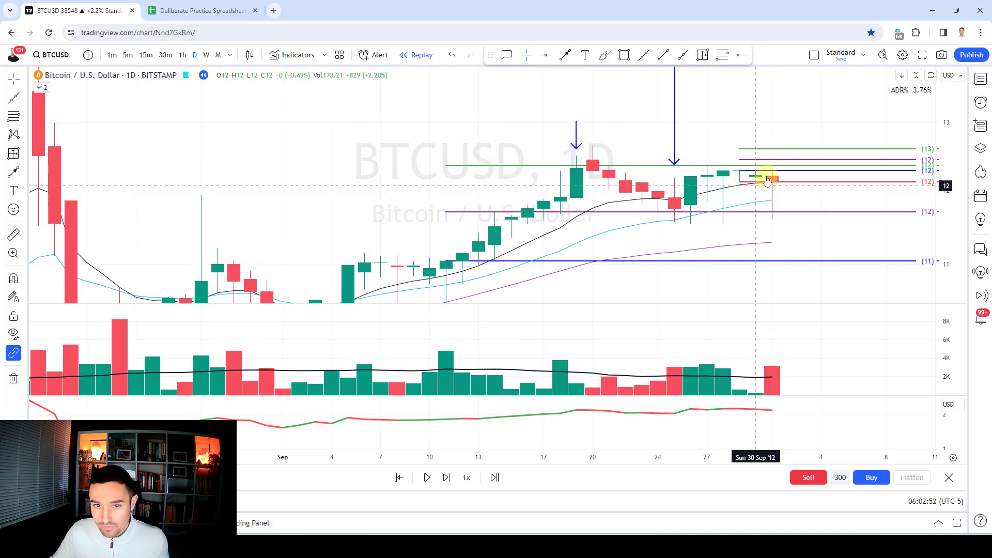
left_click(769, 149)
key("Delete")
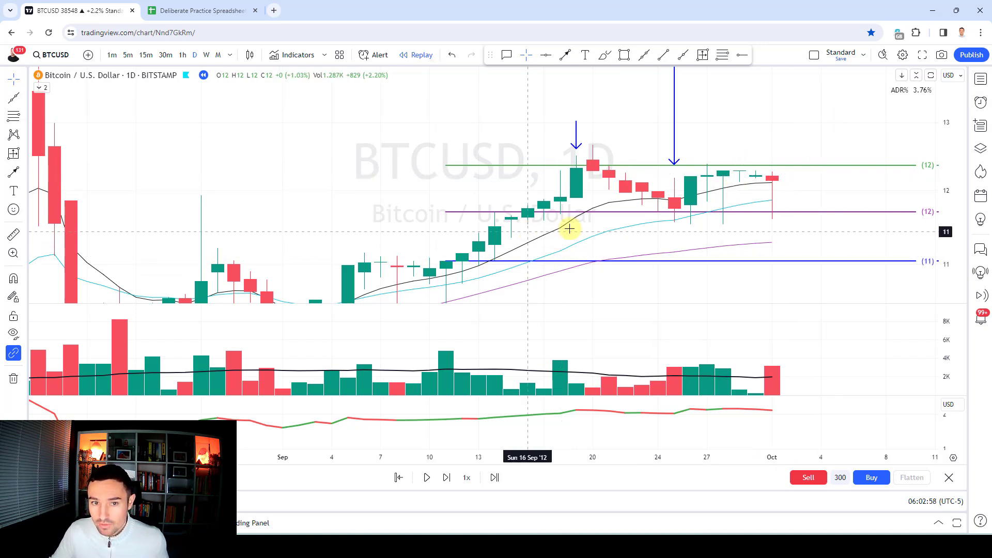
Advance the replay bar by bar to 4 October 2012
key("shift+Right")
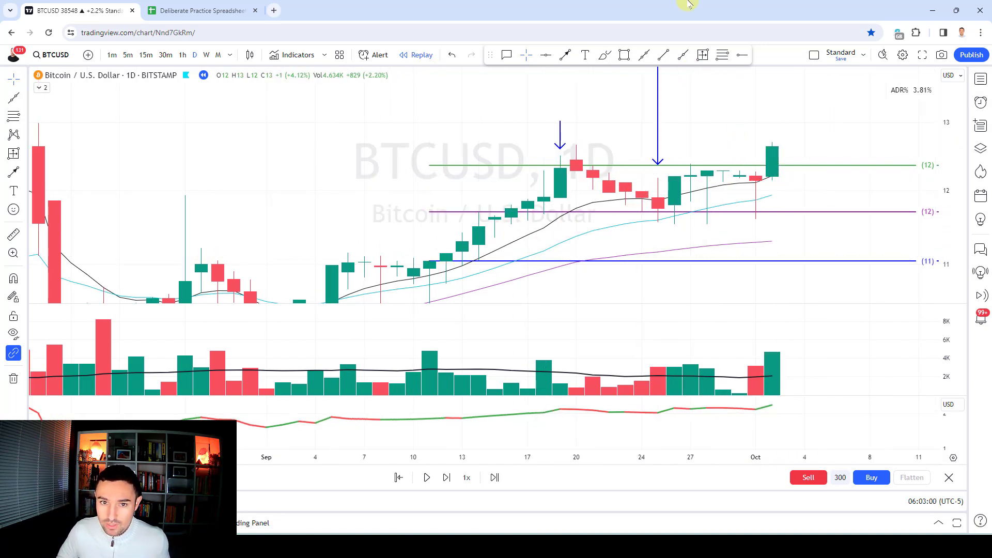
key("shift+Right")
key("shift+Right")
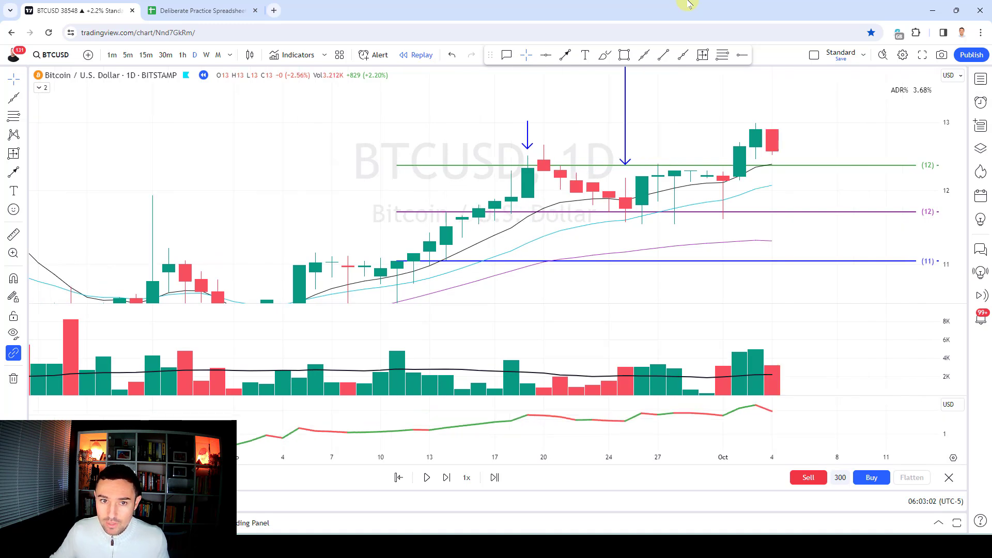
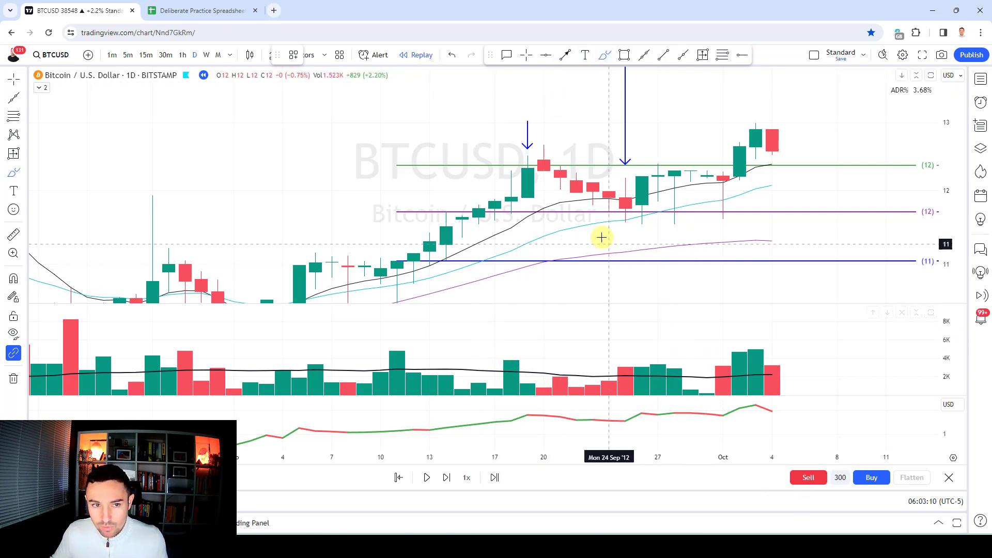
mouse_move(740, 172)
left_mouse_down()
mouse_move(614, 181)
mouse_move(756, 165)
left_mouse_up()
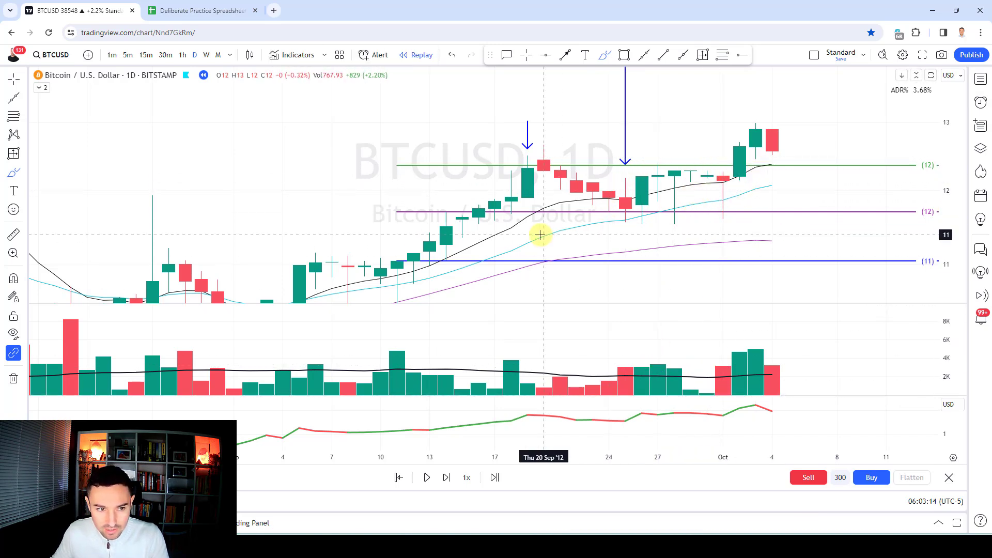
left_click_drag(412, 243, 463, 228)
key("Delete")
left_click(525, 57)
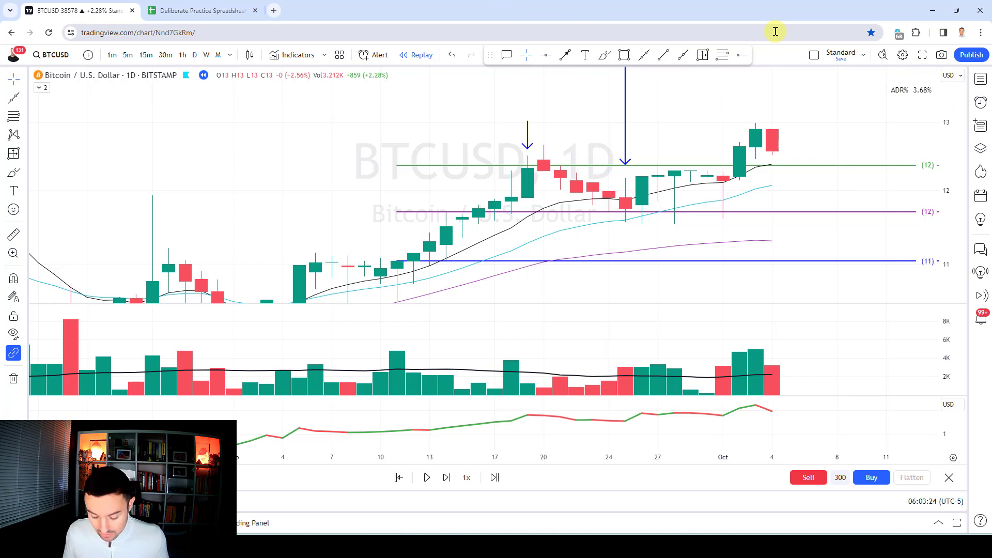
Advance the replay bar by bar to 7 October 2012
key("shift+Right")
key("shift+Right")
key("shift+Right")
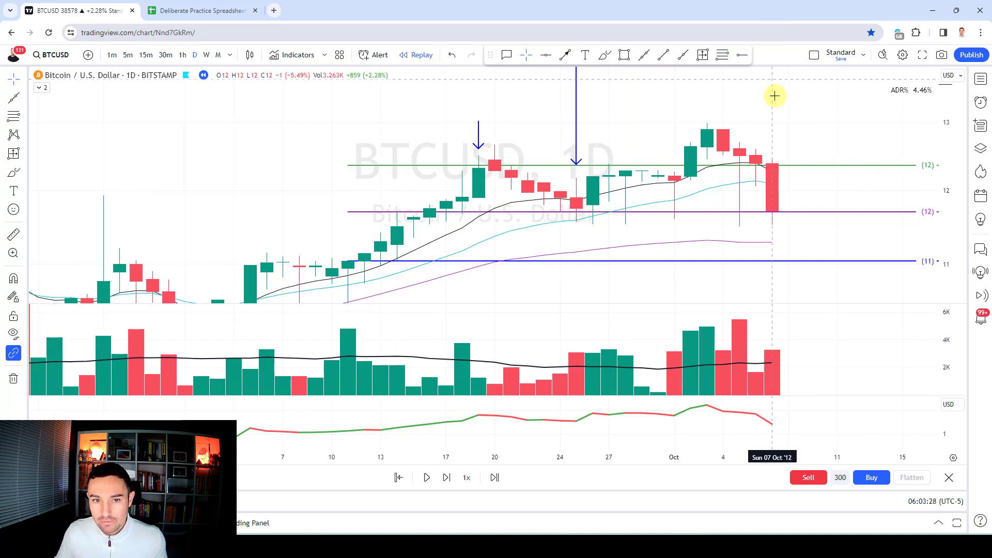
Measure the price range from the 11 September entry level to the stop level, and from the entry to the 7 October exit
left_click(948, 296)
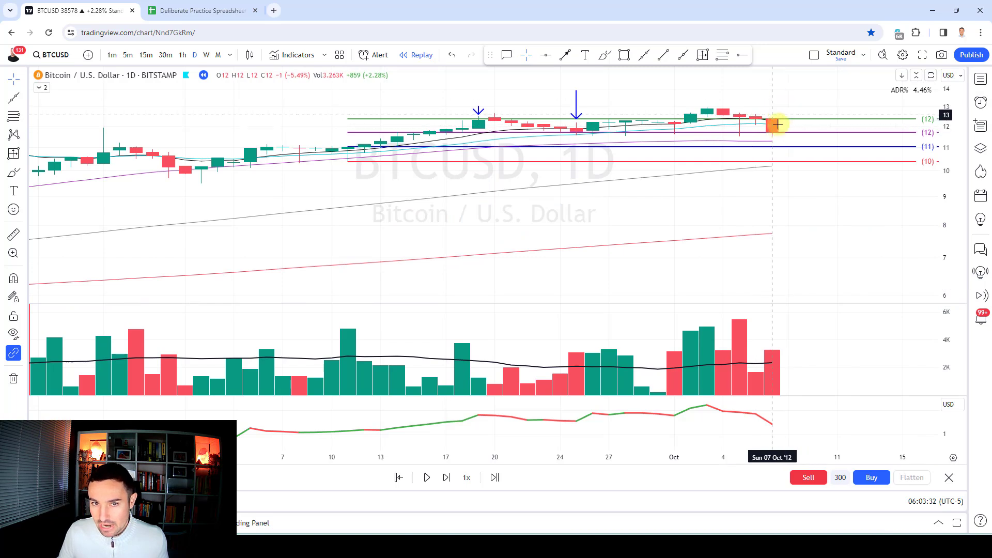
left_click(703, 54)
left_click(351, 133, "ctrl")
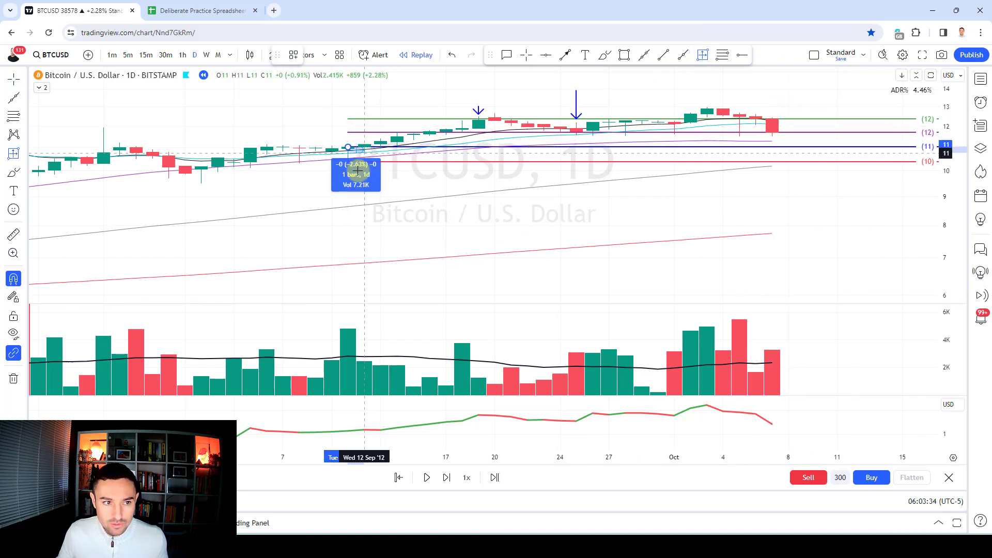
left_click(355, 170, "ctrl")
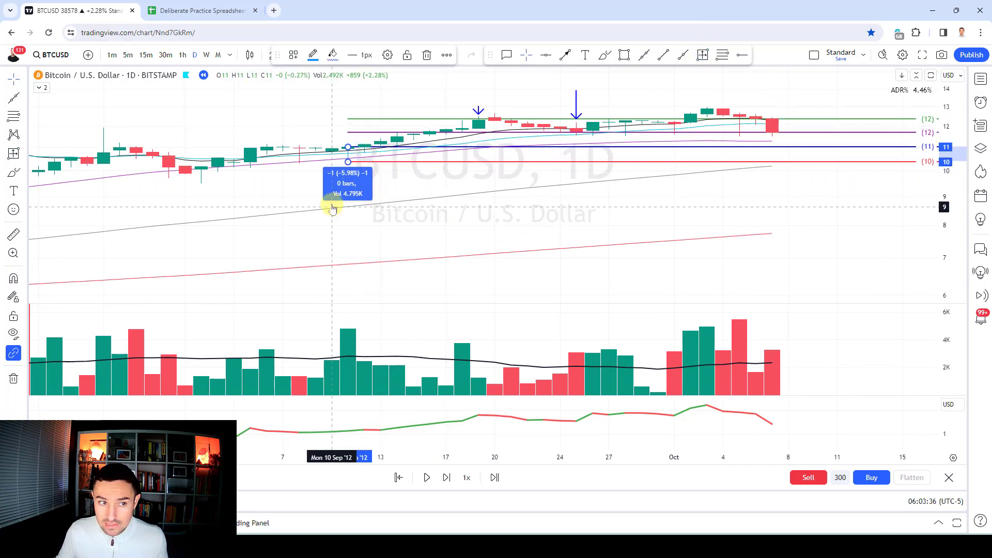
left_click_drag(348, 162, 580, 135)
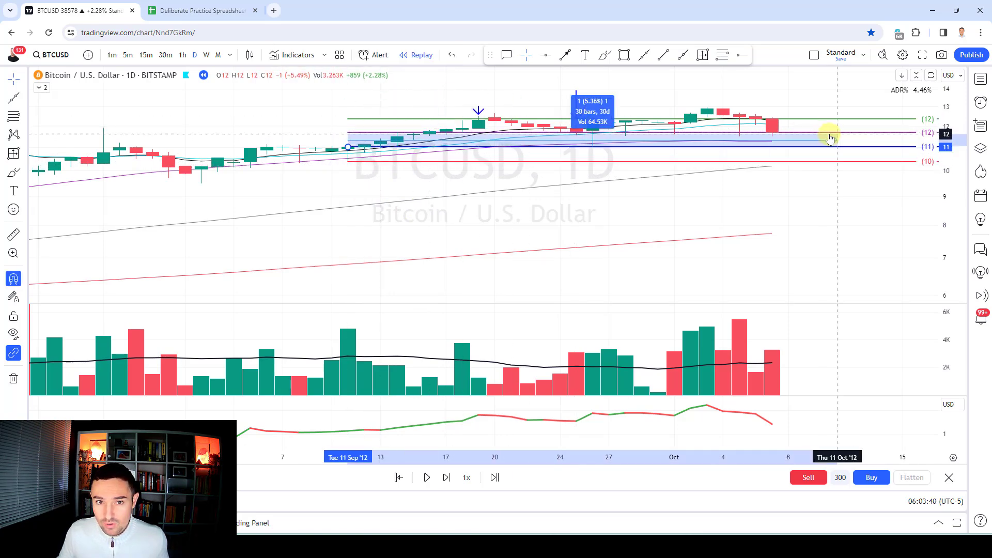
Switch to the spreadsheet and set the average gain inputs to 12% for Sale 1 and 6% for Sales 2 and 3
left_click(201, 10)
left_click(653, 156)
type("12")
key("Return")
type("6")
key("Return")
type("6")
key("Return")
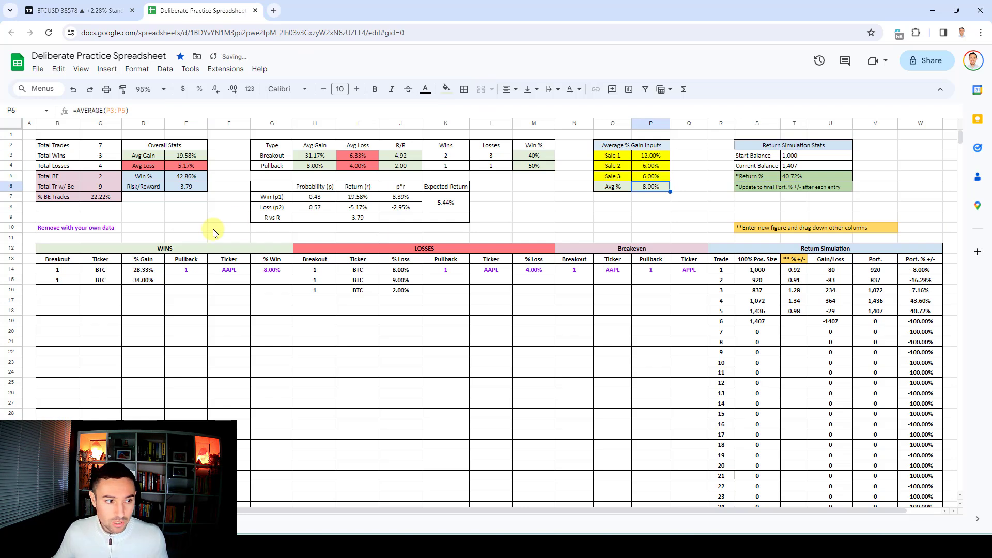
Check the measured gain on the chart and log a BTC breakout win of 8% in the spreadsheet's wins table
left_click(98, 10)
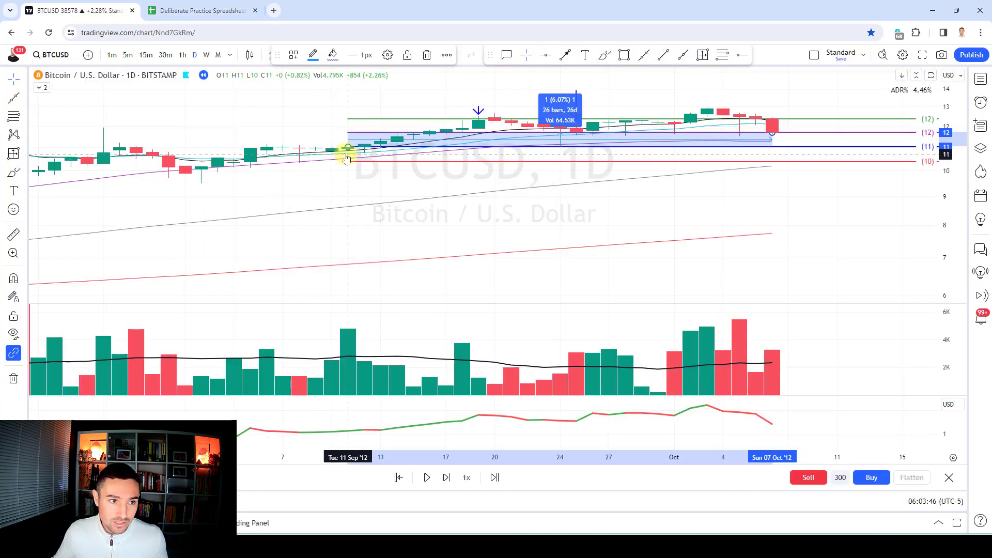
left_click(199, 10)
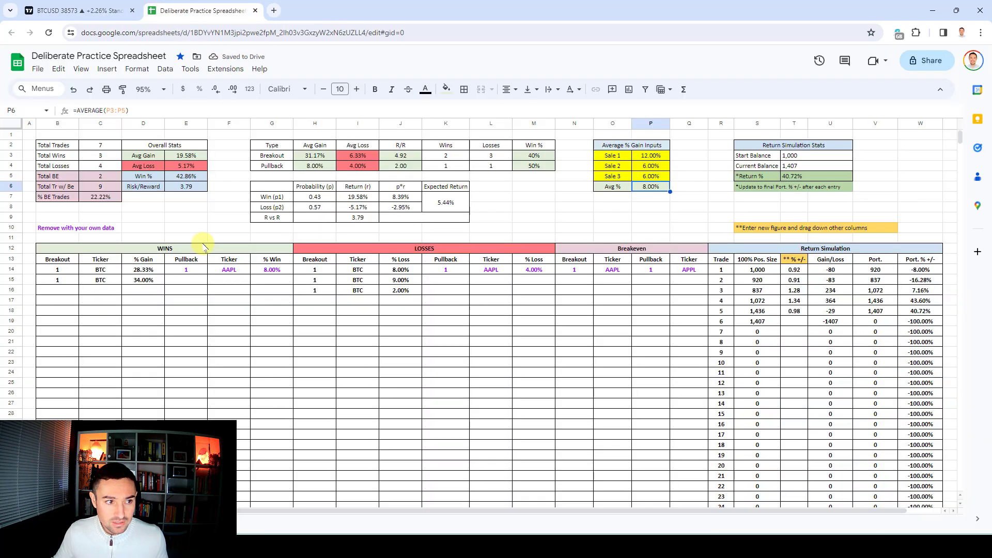
left_click(69, 294)
type("1")
key("Tab")
type("BTC")
key("Tab")
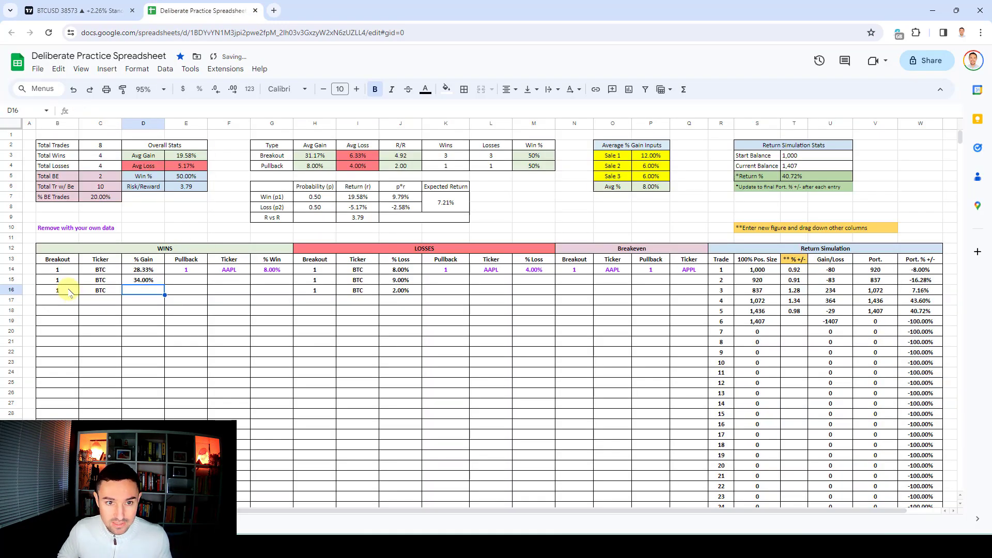
type("8")
key("Return")
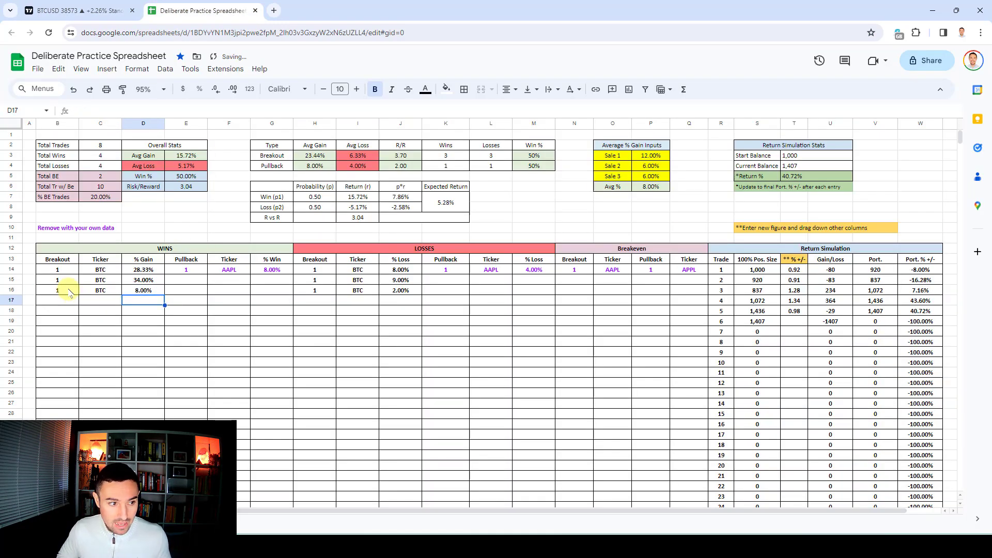
Enter 1.08 as trade 6's % +/- figure and point the overall Return % to trade 6's portfolio percentage
left_click(795, 325)
type("1.08")
left_click(839, 177)
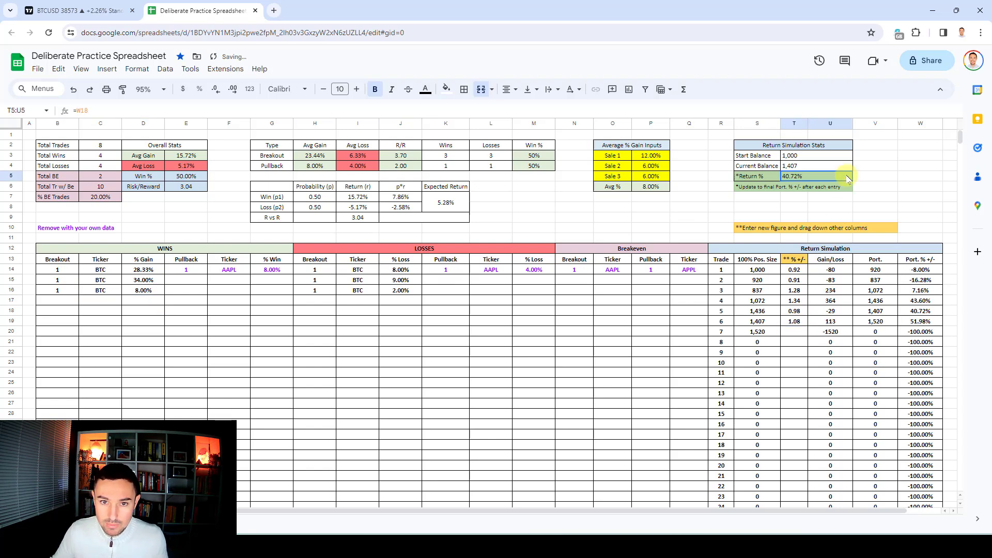
left_click(166, 112)
key("Return")
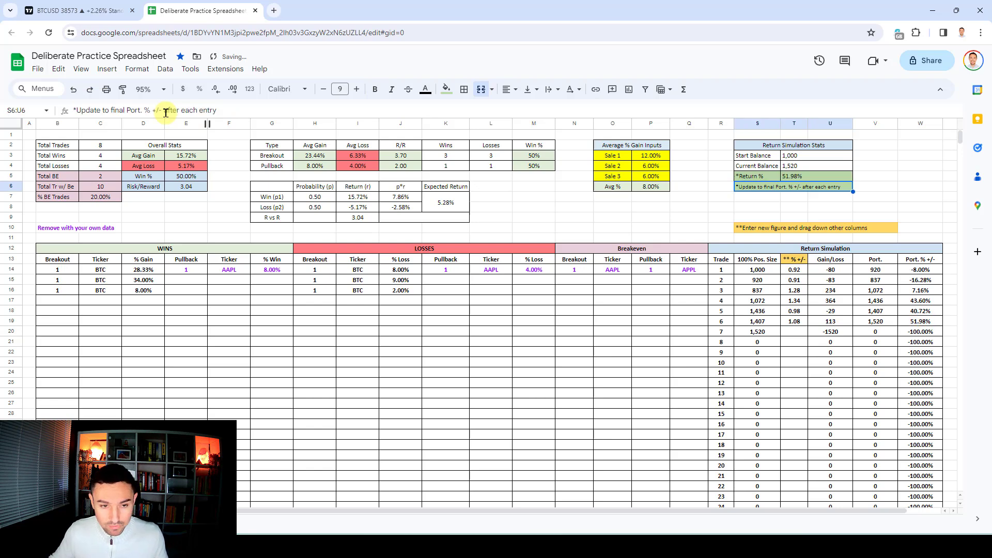
Return to the BTCUSD chart and remove all four drawings from it
left_click(120, 5)
left_click(13, 379)
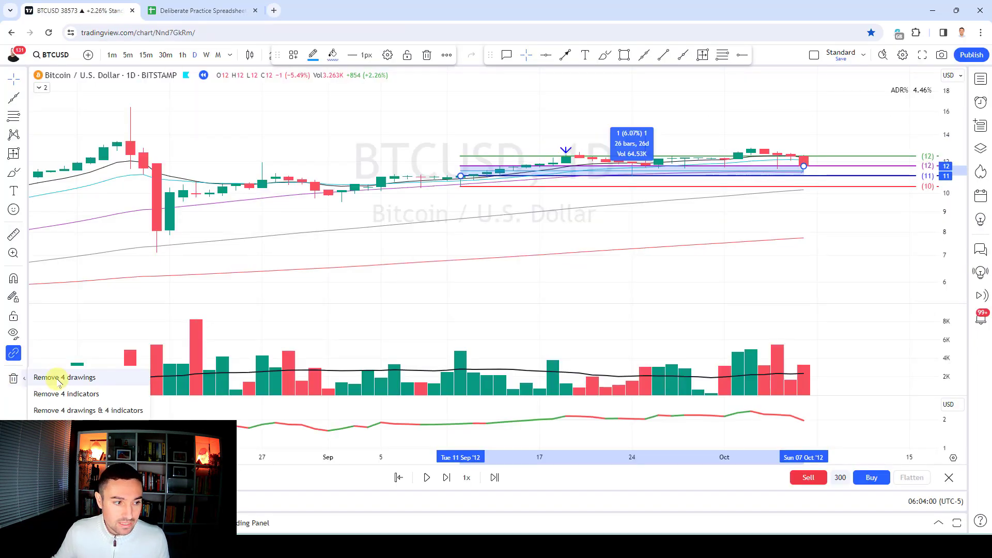
left_click(57, 380)
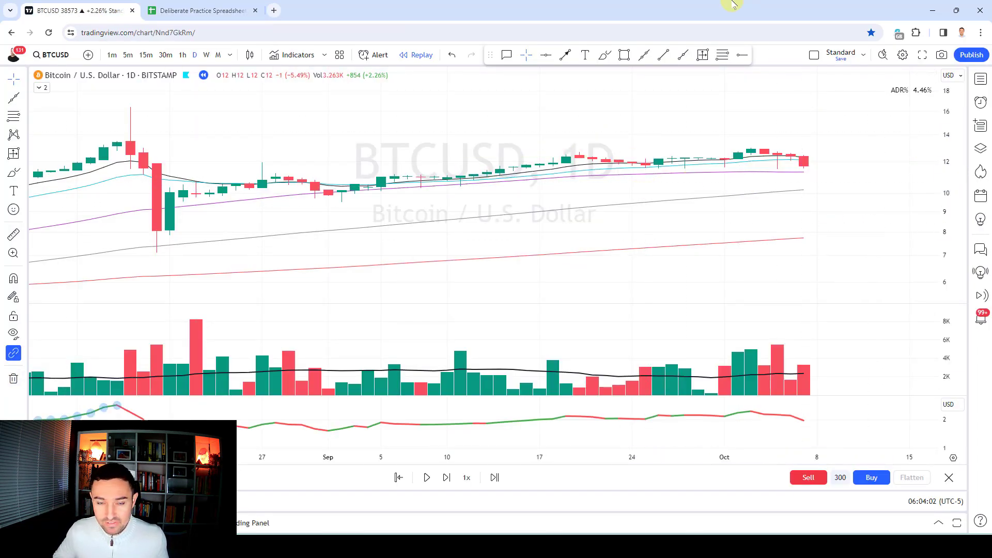
Advance the replay bar by bar from 7 October to 14 October 2012
key("shift+Right")
key("shift+Right")
key("shift+Right")
key("shift+Right")
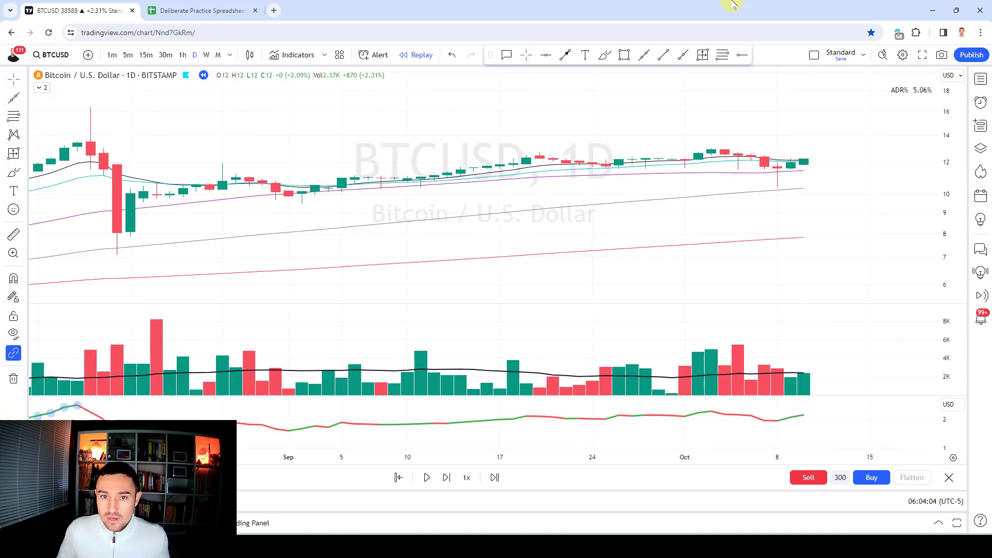
key("shift+Right")
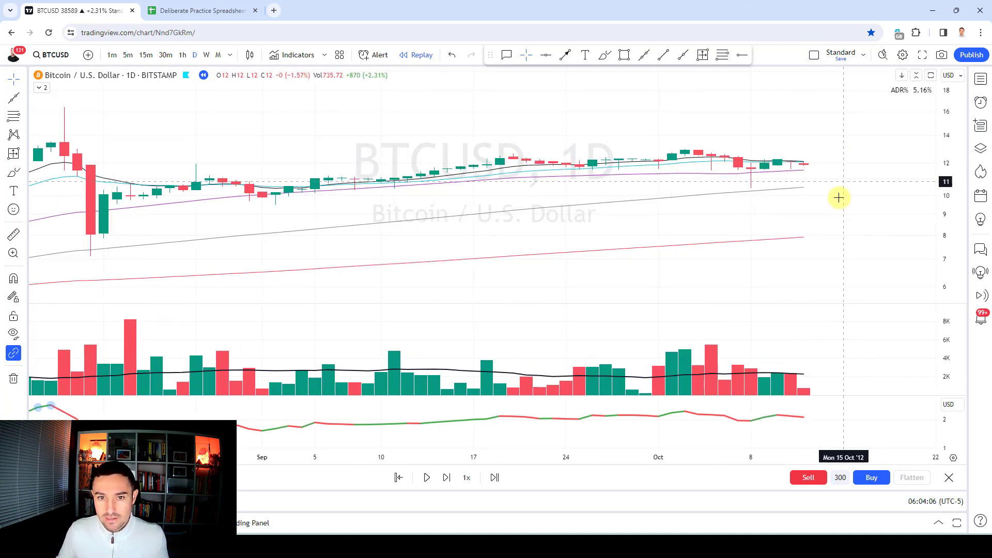
key("shift+Right")
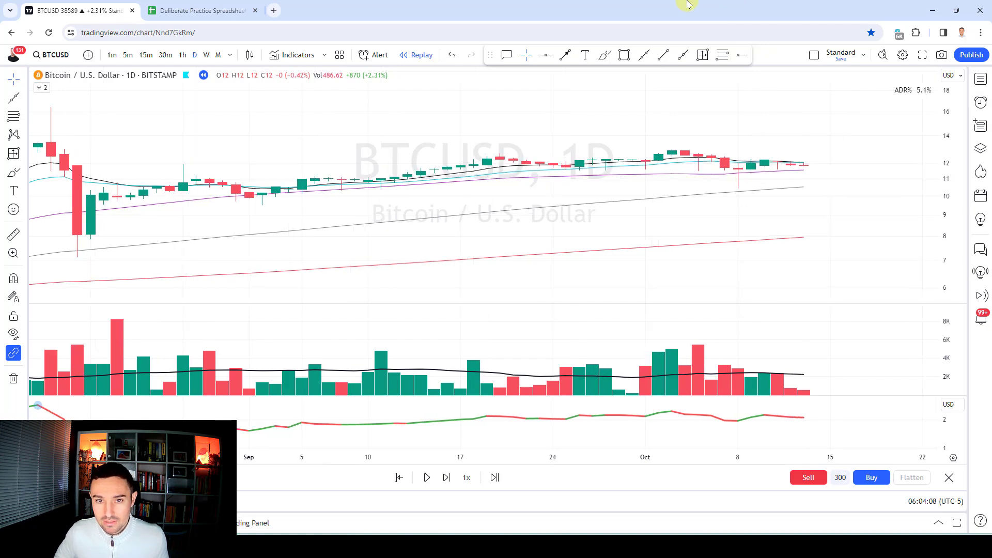
key("shift+Right")
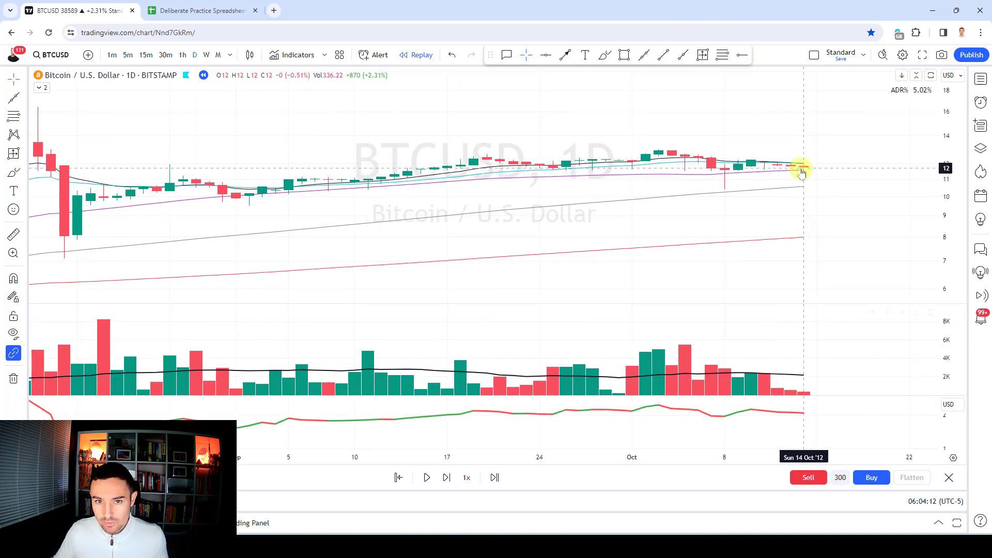
Advance the replay to 16 October 2012 and plot new trade levels from that day's candle
key("shift+Right")
key("shift+Right")
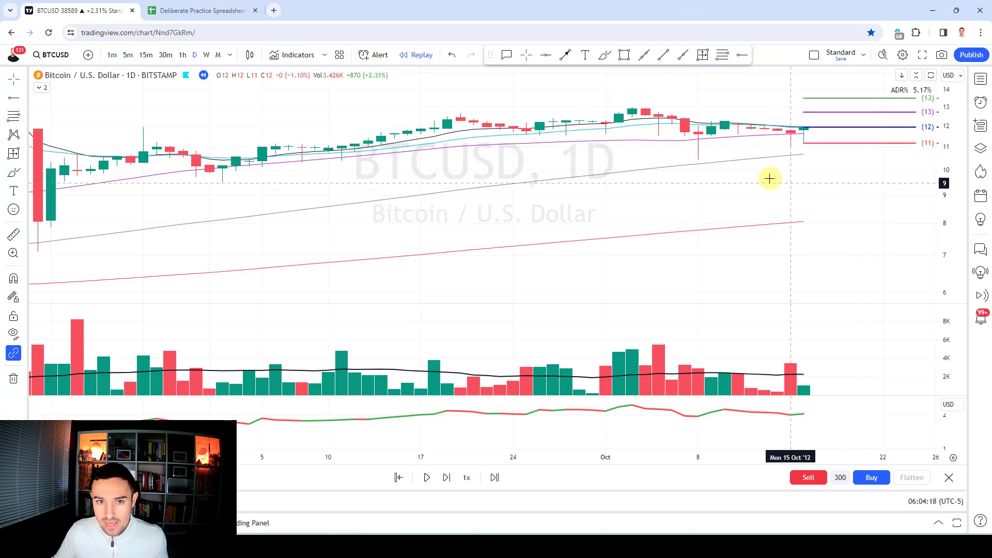
left_click(728, 229)
left_click(697, 204)
Advance the replay to 18 October 2012 and move the trade levels onto that day's candle range
key("shift+Right")
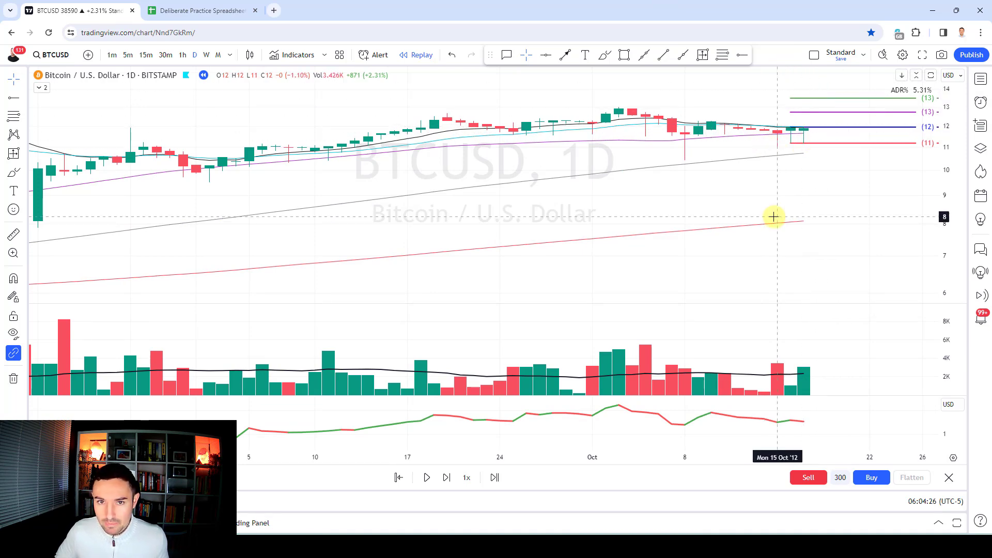
key("shift+Right")
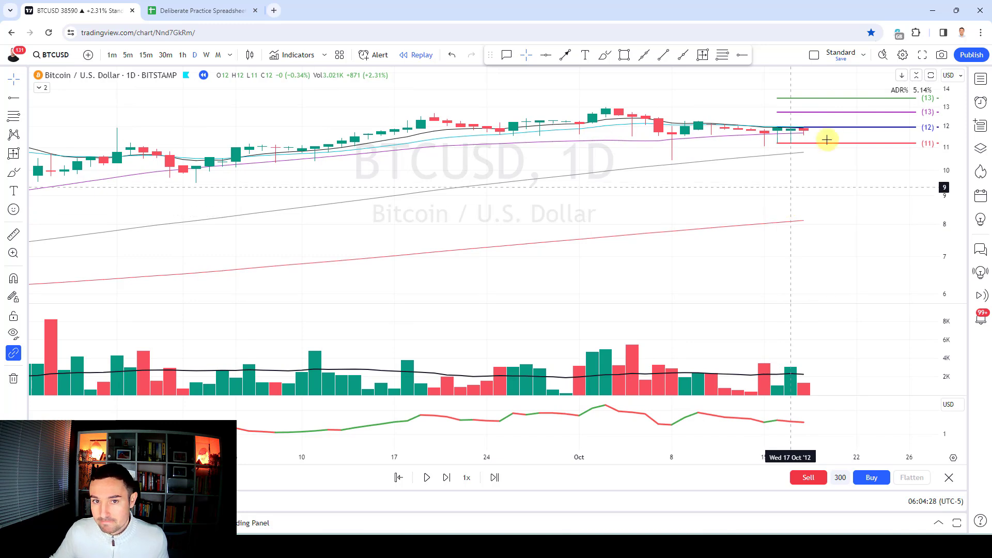
left_click(777, 145)
mouse_move(777, 147)
left_mouse_down()
mouse_move(802, 144)
mouse_move(816, 122)
mouse_move(807, 128)
left_mouse_up()
left_click(809, 178)
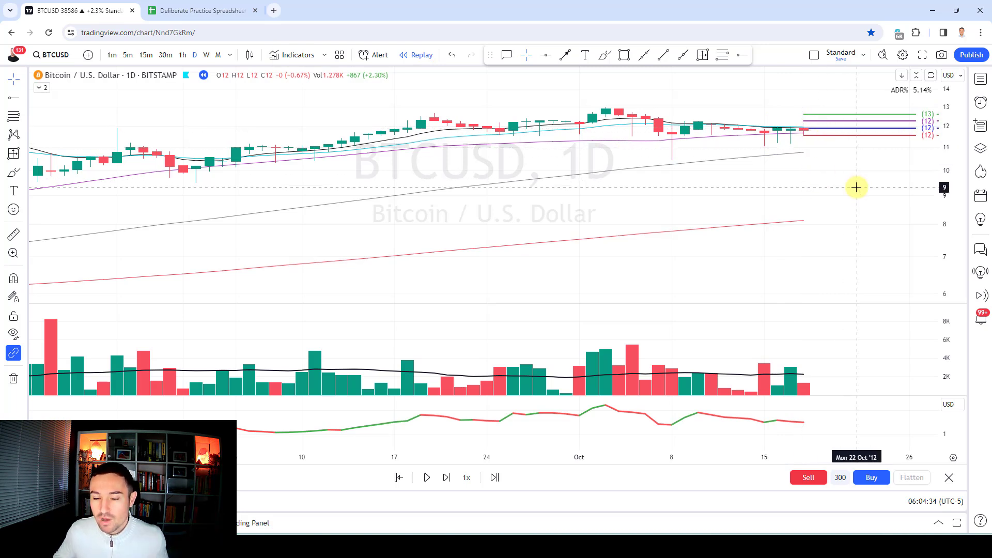
Advance the replay to 19 October 2012 and remove the trade level drawings from the chart
key("shift+Right")
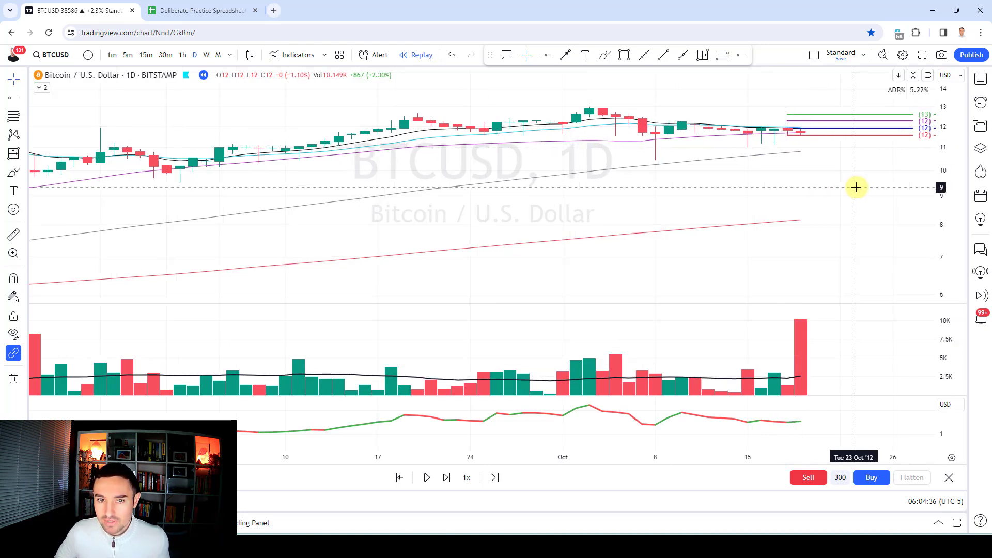
left_click_drag(943, 195, 908, 42)
left_click_drag(814, 158, 804, 304)
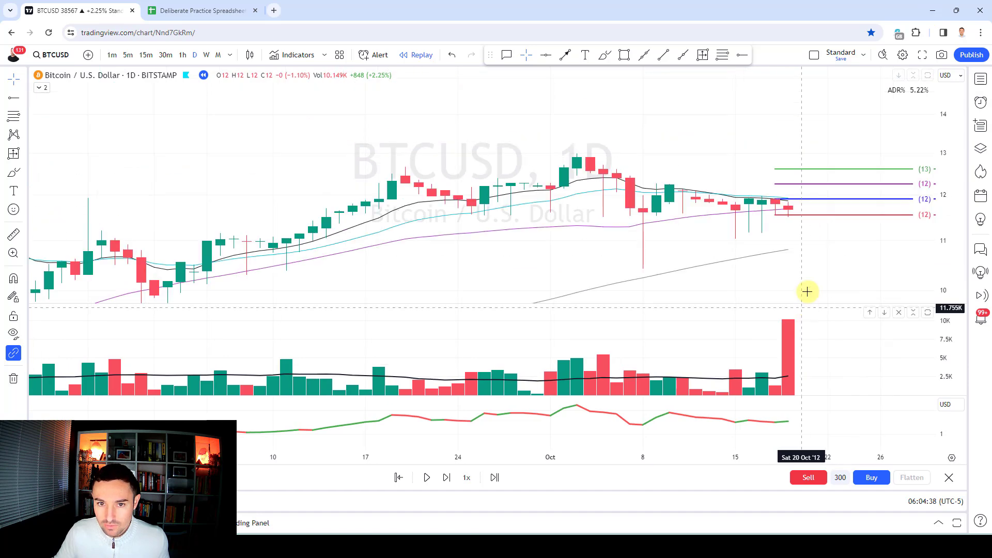
scroll(776, 243, "up", 3)
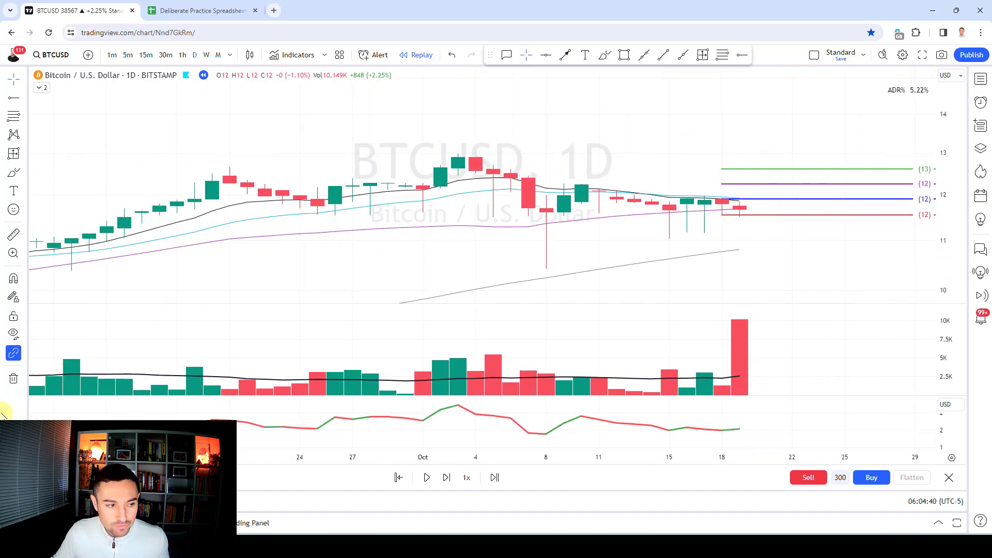
left_click(14, 378)
left_click(49, 377)
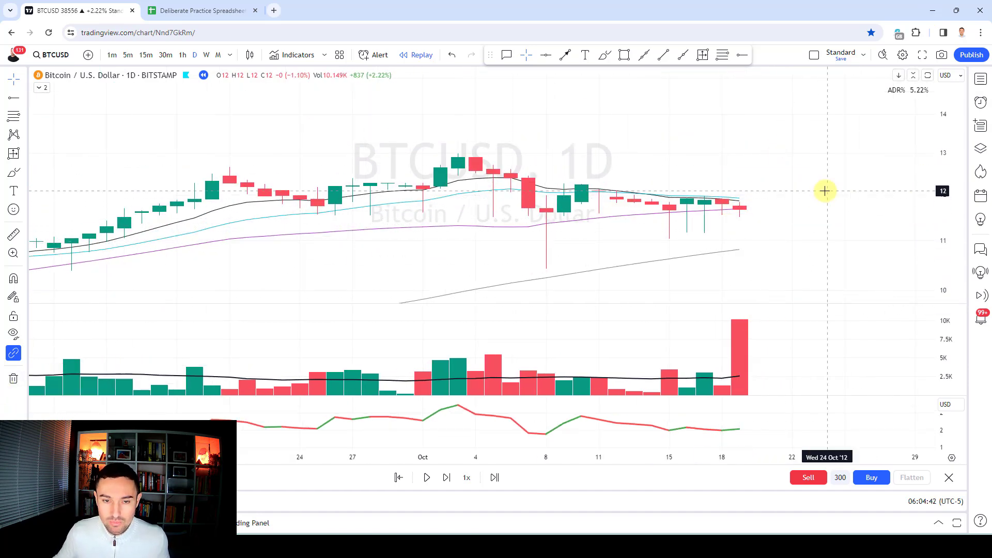
Advance the replay bar by bar to 19 November 2012
key("shift+Right")
key("shift+Right")
key("shift+Right")
key("shift+Right")
key("shift+Right")
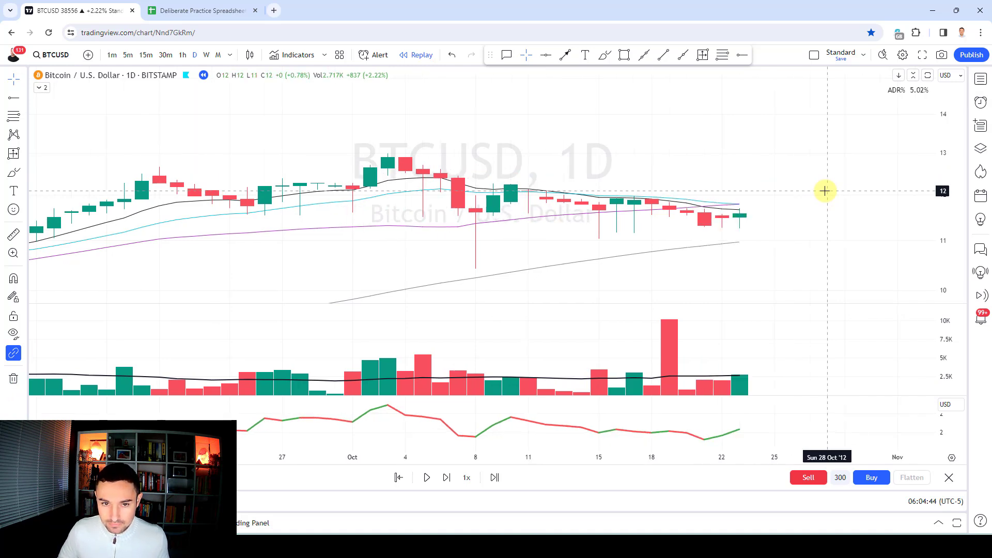
key("shift+Right")
key("shift+Right")
key("shift+Right")
key("shift+Right")
key("shift+Right")
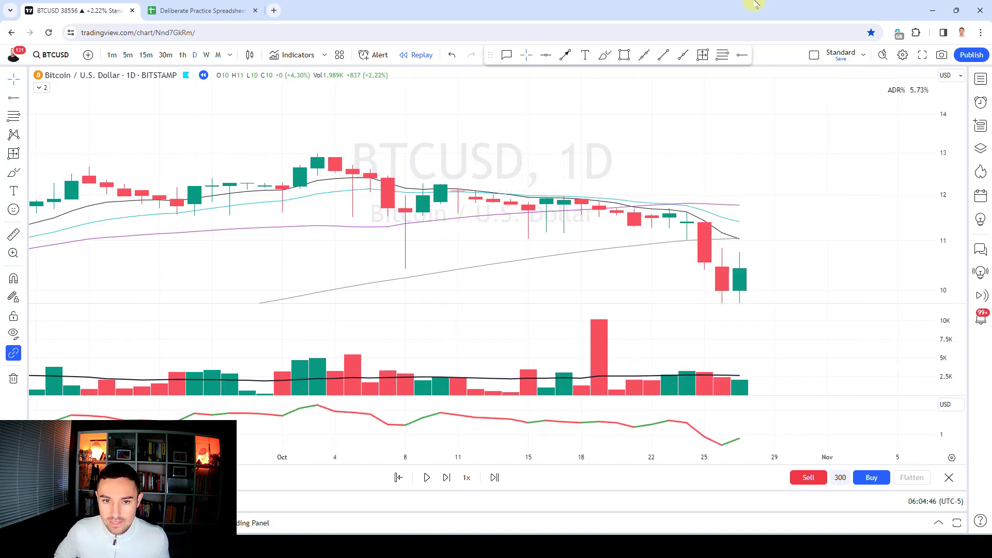
key("shift+Right")
key("shift+Right")
key("shift+Right")
key("shift+Right")
key("shift+Right")
key("shift+Right")
key("shift+Right")
key("shift+Right")
key("shift+Right")
key("shift+Right")
key("shift+Right")
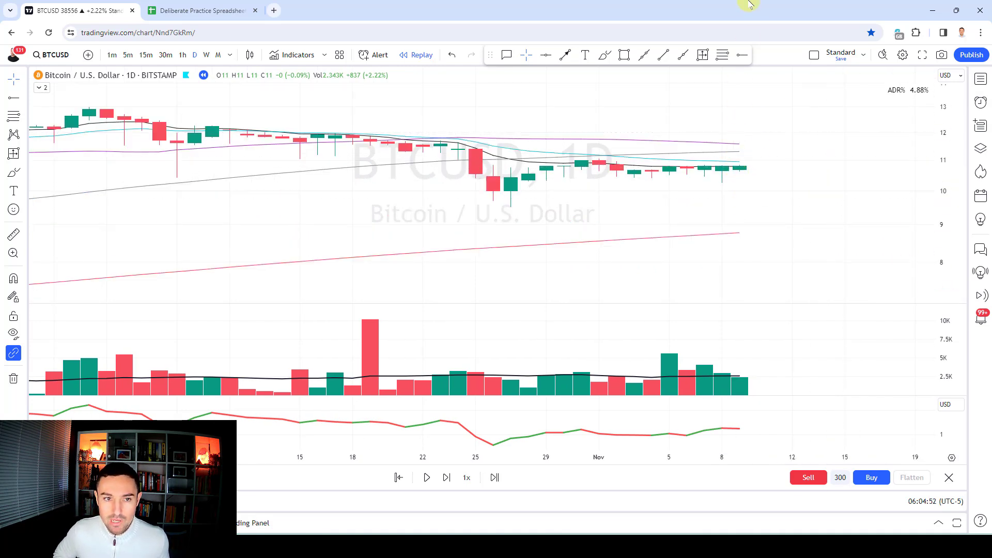
key("shift+Right")
key("shift+Right")
key("shift+Right")
key("shift+Right")
key("shift+Right")
key("shift+Right")
key("shift+Right")
key("shift+Right")
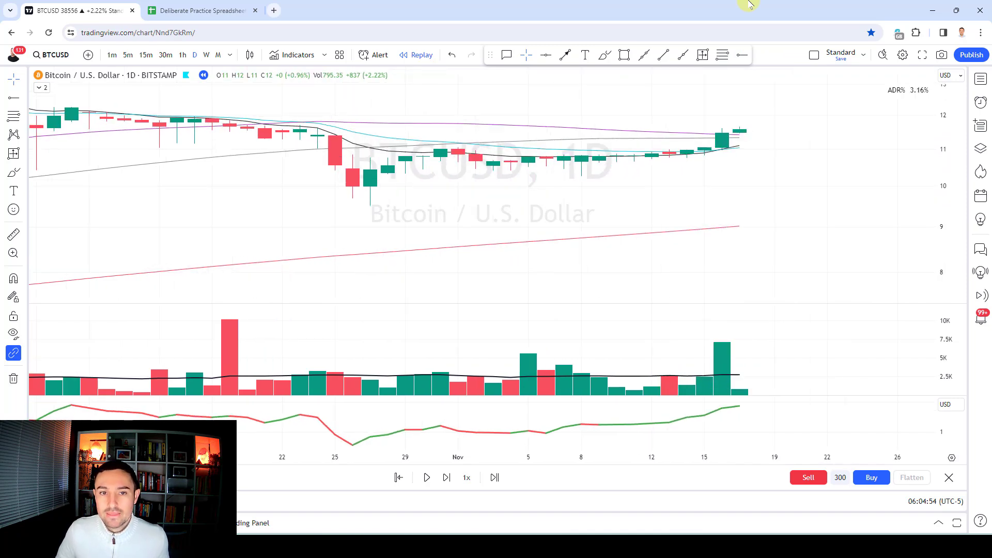
key("shift+Right")
key("shift+Right")
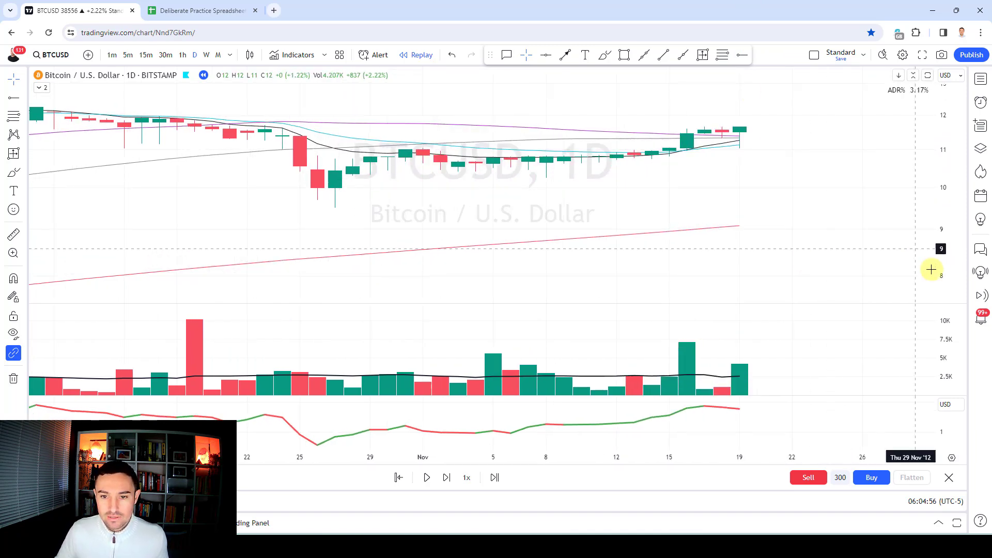
scroll(827, 187, "down", 4)
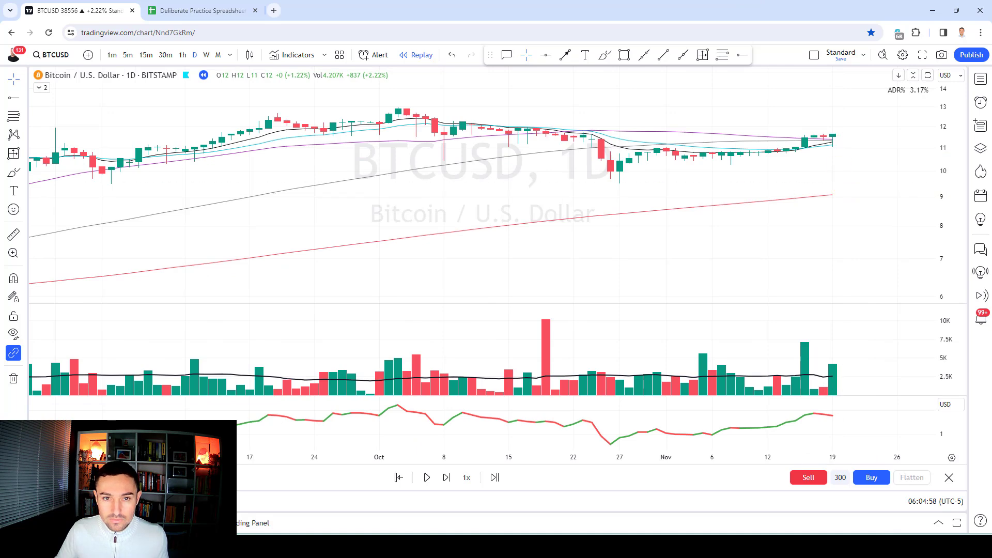
scroll(739, 215, "down", 3)
scroll(817, 199, "up", 5)
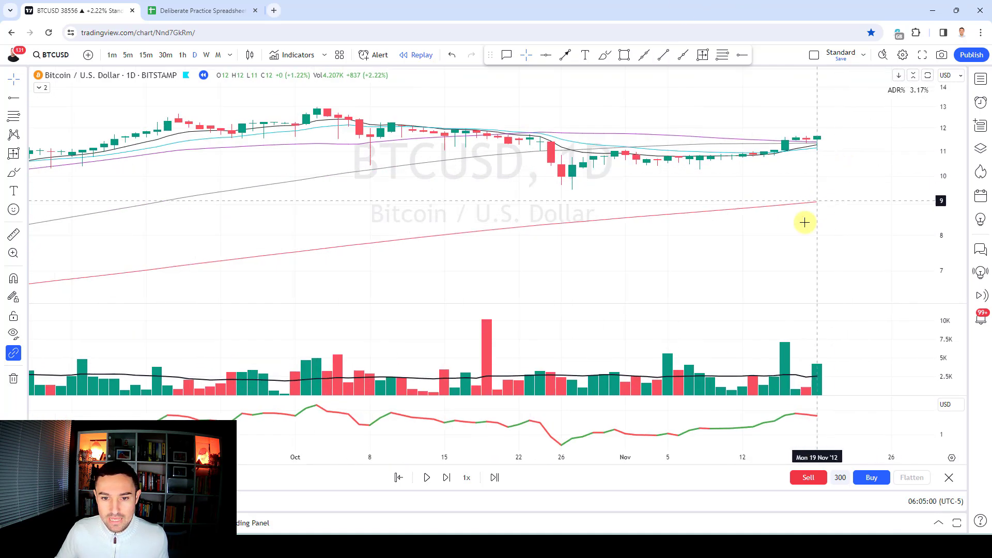
Advance the replay to 21 November 2012
key("shift+Right")
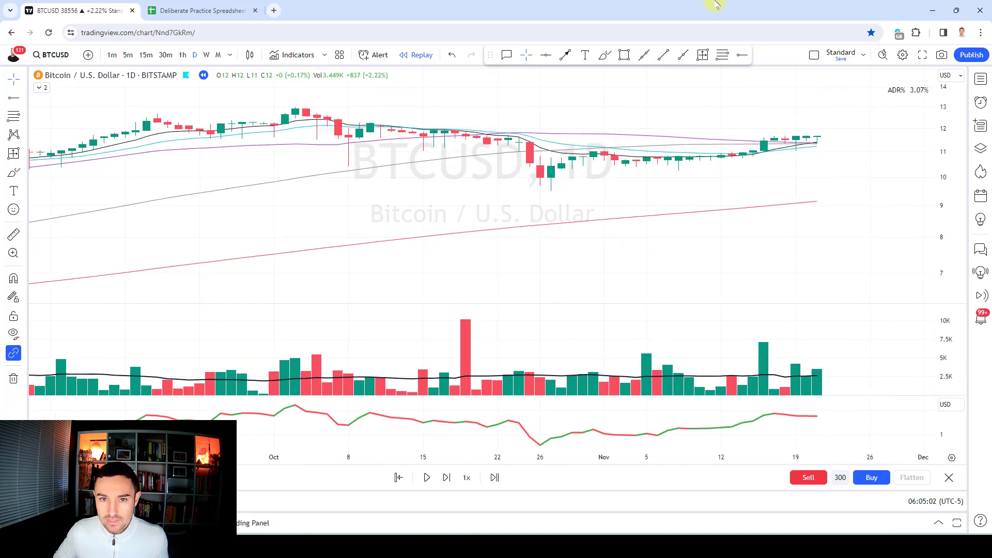
Brush a freehand line over the price base from mid-October to the latest candle and delete it
scroll(784, 147, "down", 3)
left_click(605, 56)
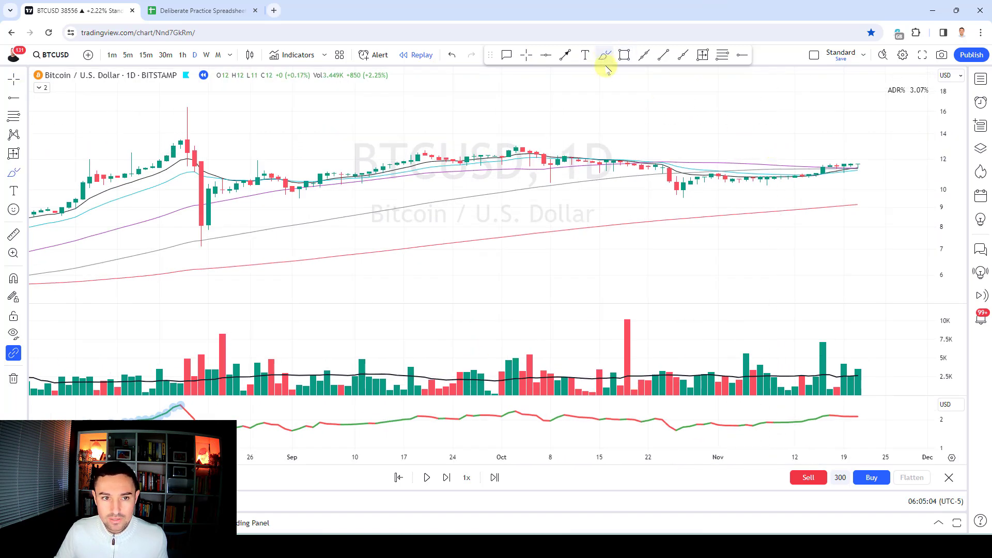
mouse_move(567, 168)
left_mouse_down()
mouse_move(658, 195)
mouse_move(864, 177)
mouse_move(852, 158)
left_mouse_up()
key("Delete")
key("Delete")
Plot new trade levels from the 21 November 2012 candle, with the entry at its high and the stop near its low
scroll(830, 187, "up", 3)
scroll(832, 172, "up", 3)
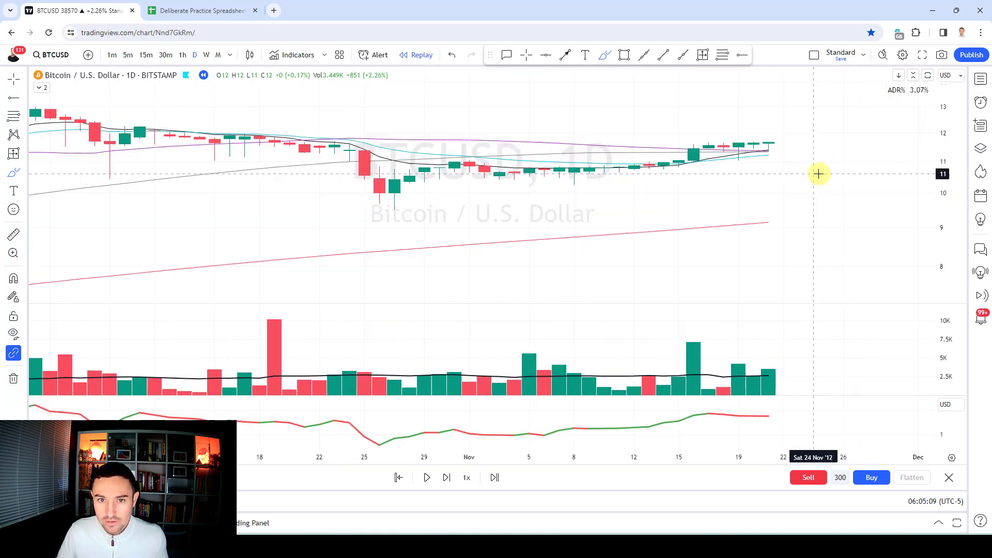
left_click(751, 125, "ctrl")
left_click(750, 149, "ctrl")
left_click(685, 190)
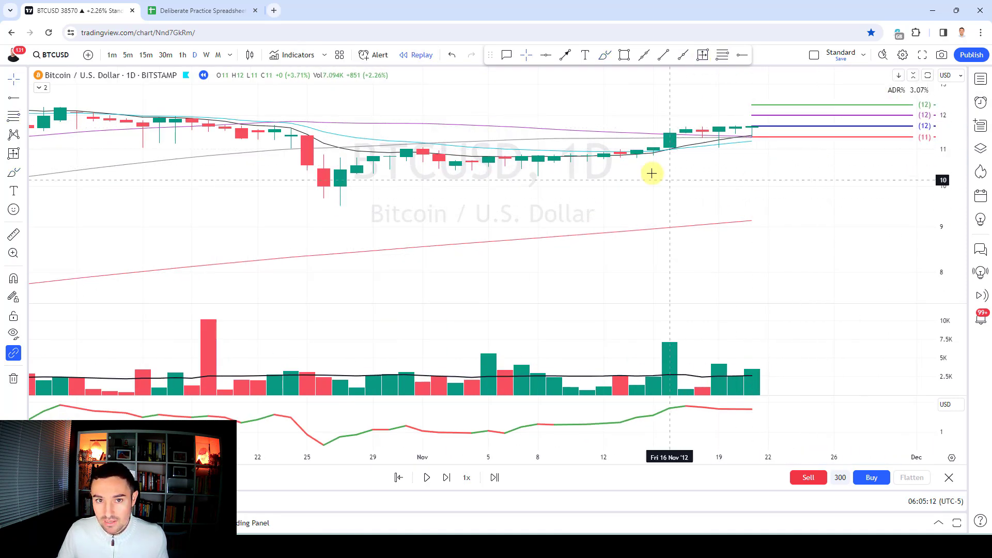
Advance the replay to 26 November 2012 and mark that day's candle with a downward arrow above it
key("shift+Right")
key("shift+Right")
key("shift+Right")
key("shift+Right")
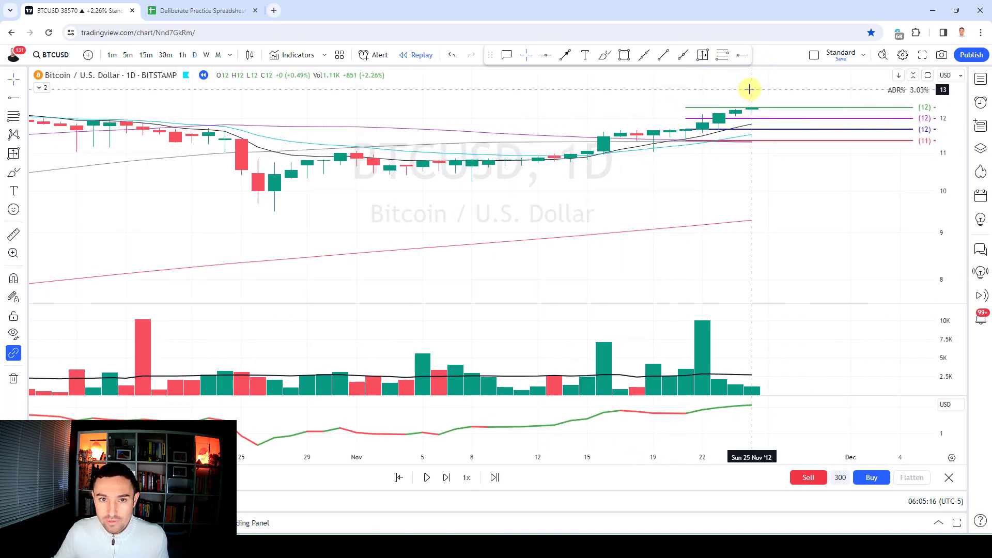
key("shift+Right")
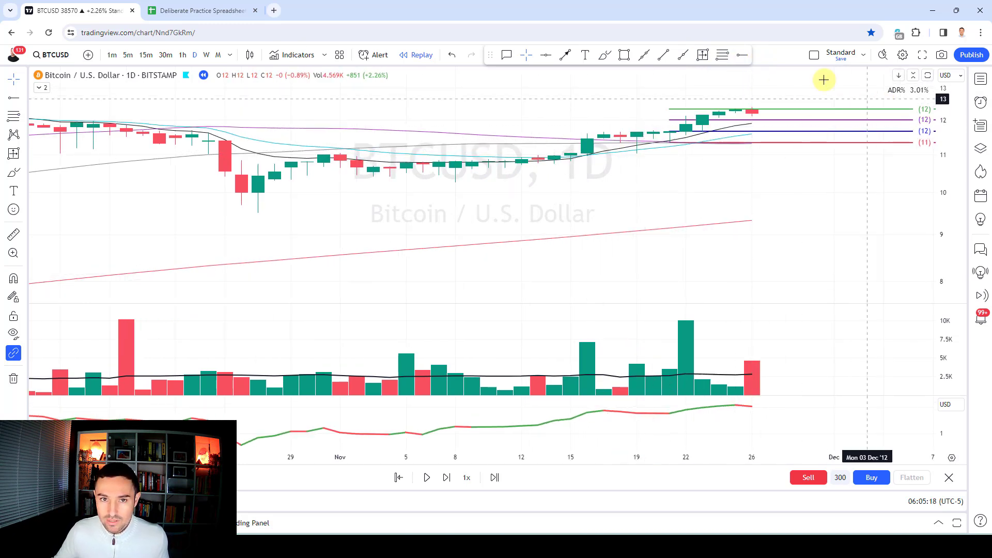
left_click(565, 55)
left_click(749, 97)
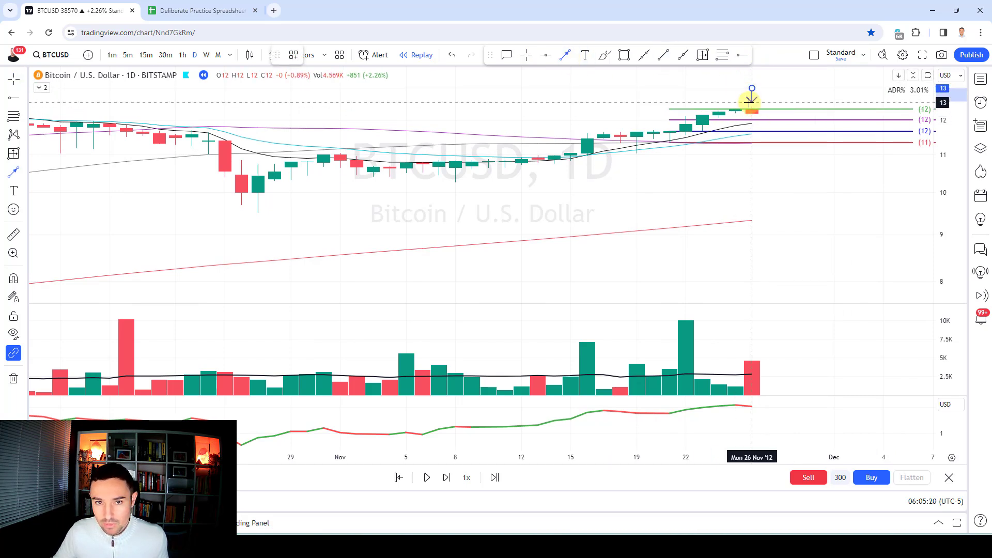
Advance the replay bar by bar to 11 December 2012
key("shift+Right")
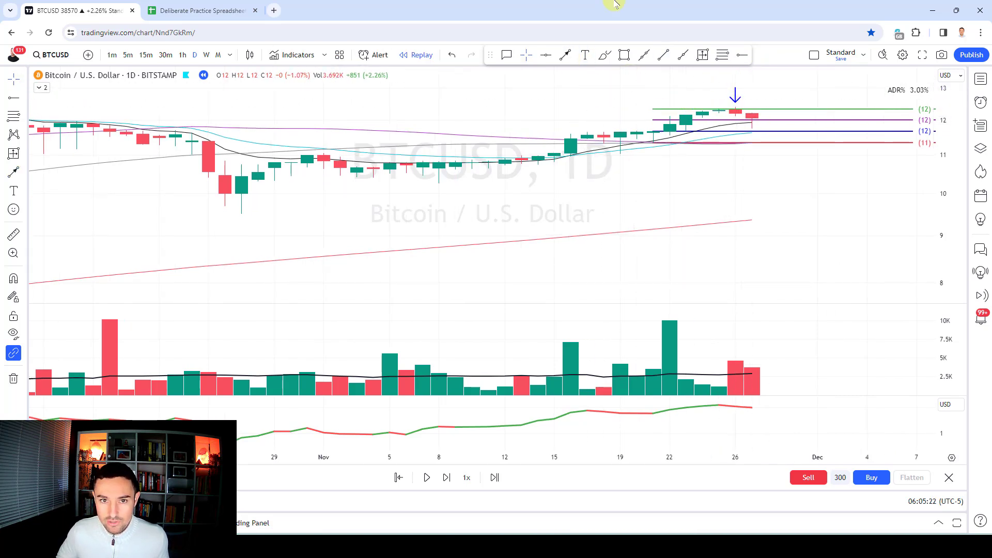
key("shift+Right")
key("shift+Right")
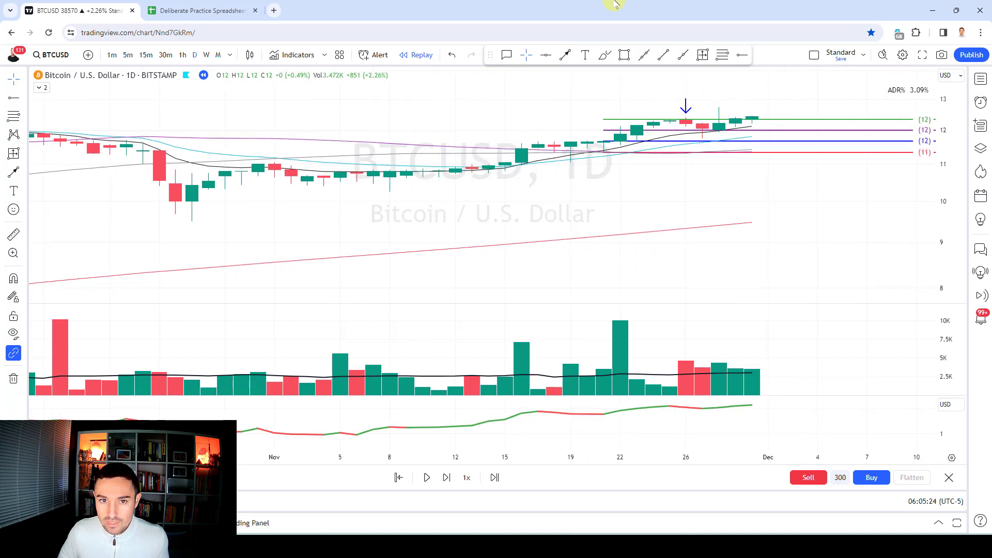
key("shift+Right")
key("shift+Right")
key("shift+Right")
key("shift+Right")
key("shift+Right")
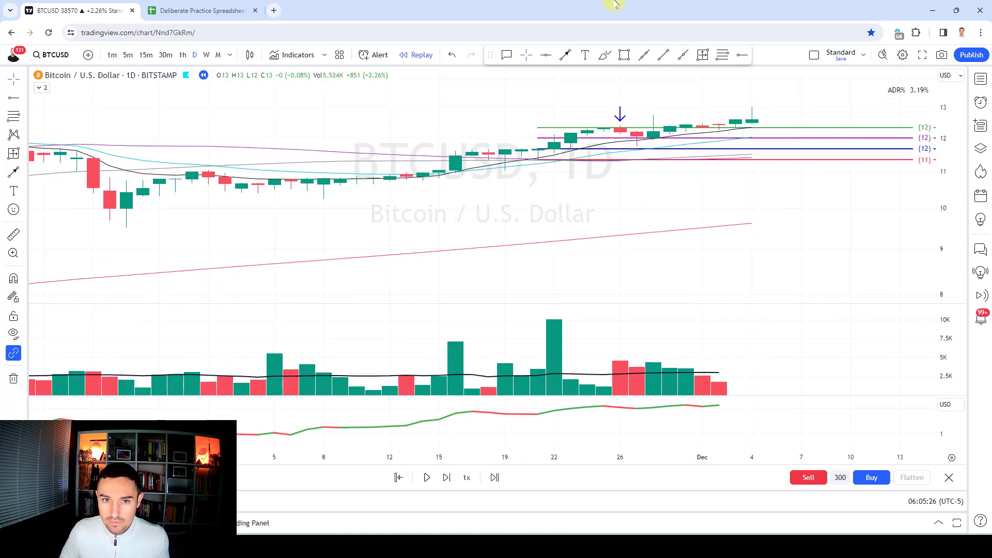
key("shift+Right")
key("shift+Right")
key("shift+Right")
key("shift+Right")
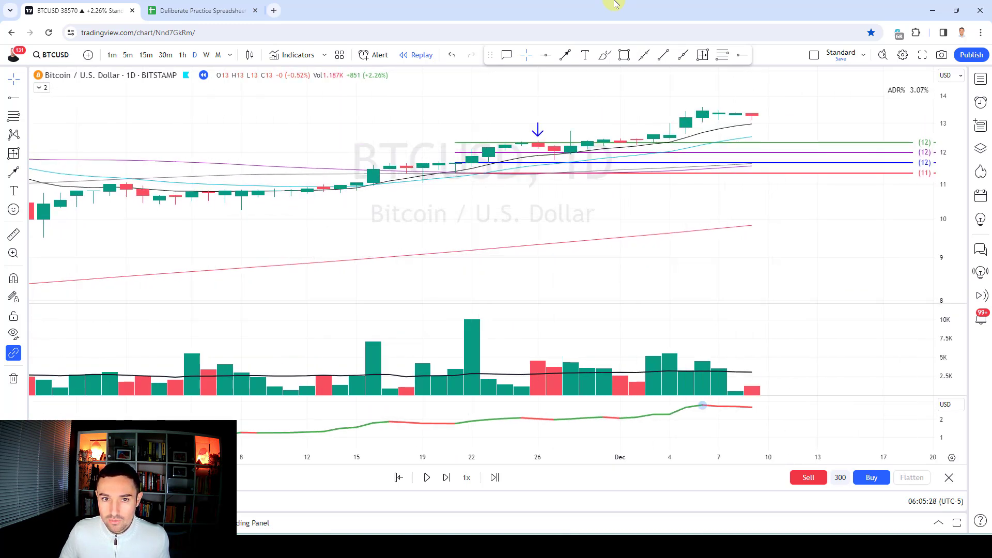
key("shift+Right")
key("shift+Right")
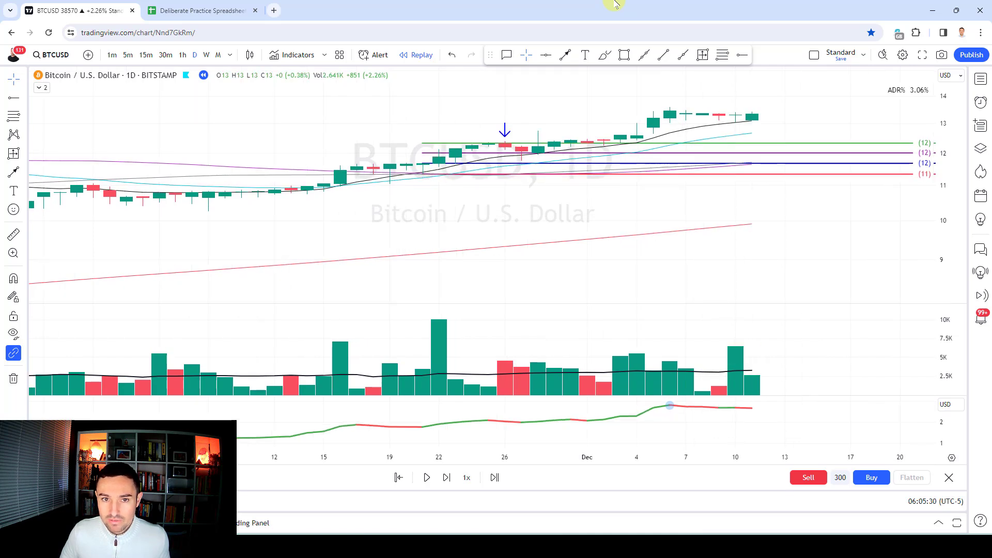
scroll(605, 122, "down", 8)
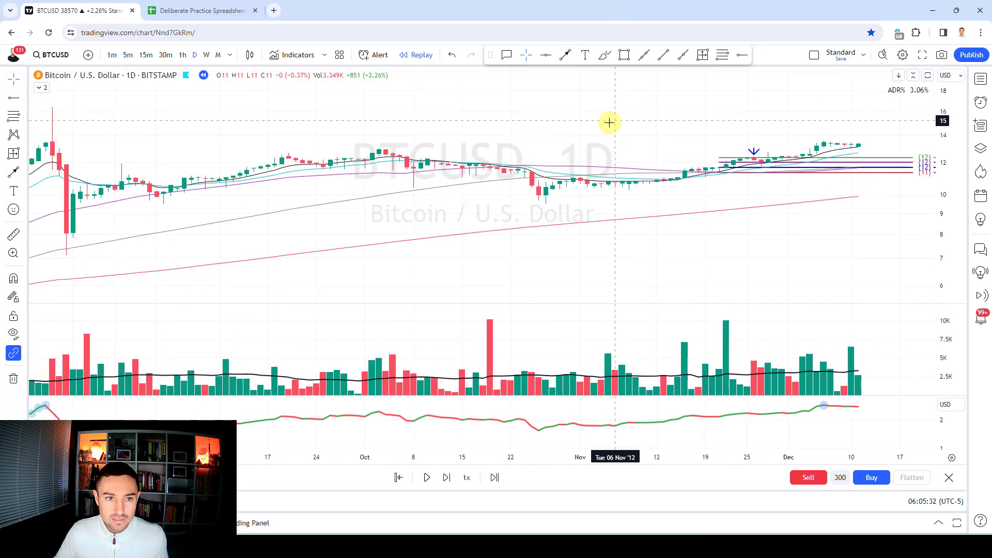
scroll(833, 224, "up", 5)
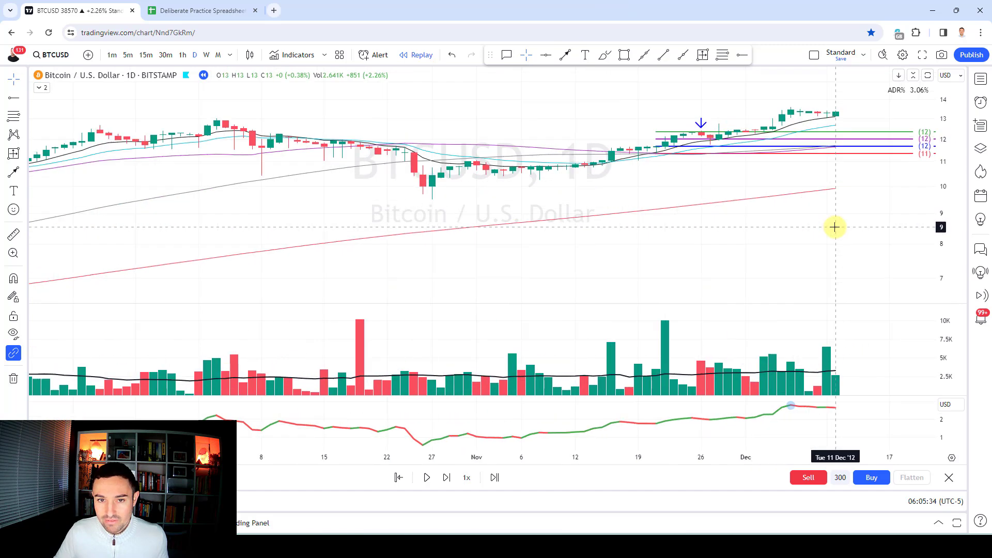
Advance the replay bar by bar to 16 December 2012
key("shift+Right")
key("shift+Right")
key("shift+Right")
key("shift+Right")
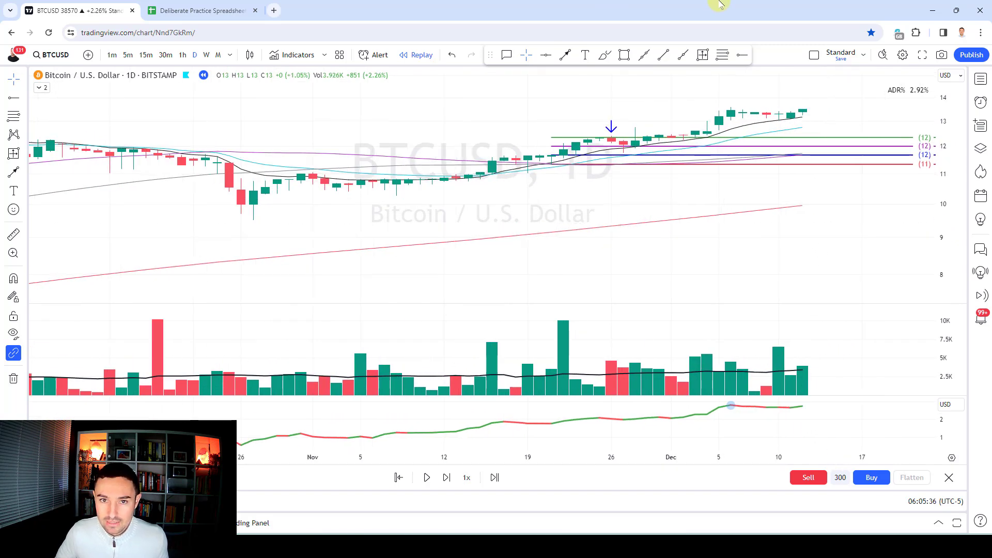
key("shift+Right")
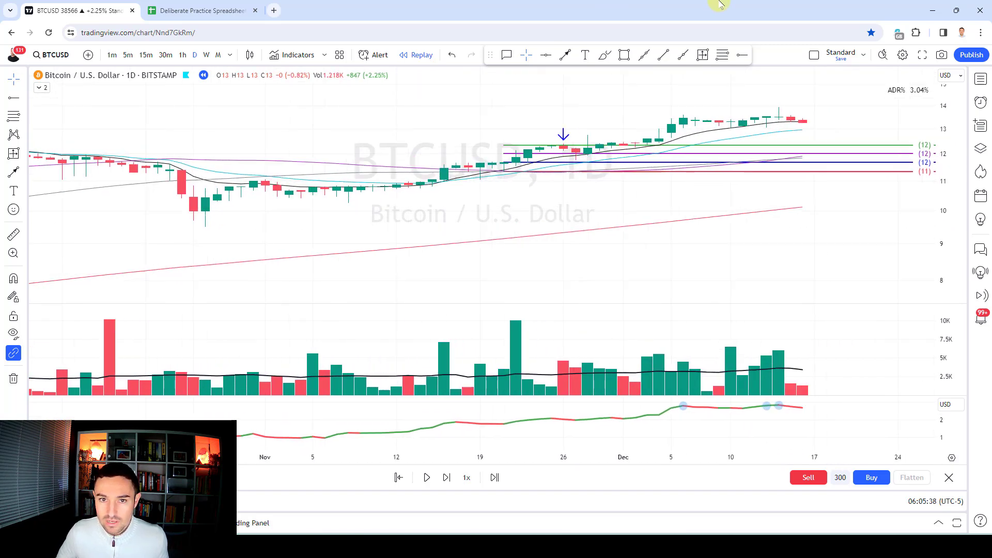
scroll(759, 135, "up", 2)
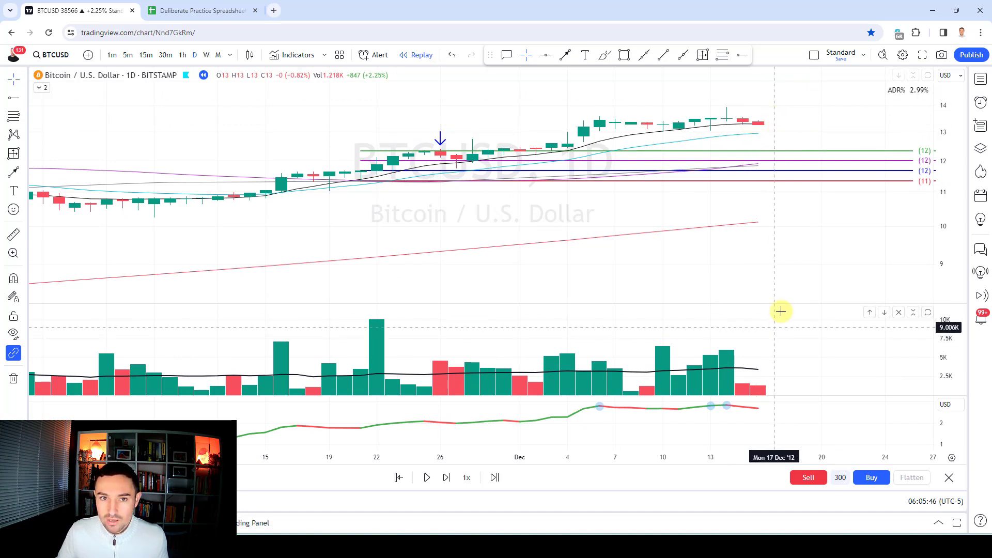
Mark the 16 December candle with a downward arrow above it and advance the replay to 17 December 2012
left_click(566, 55)
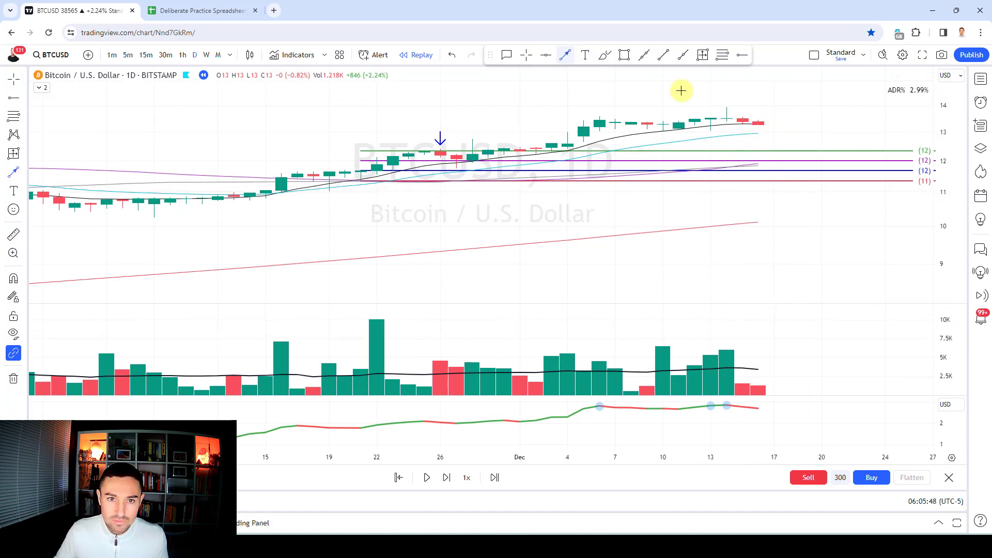
left_click_drag(758, 97, 758, 113)
left_click(789, 115)
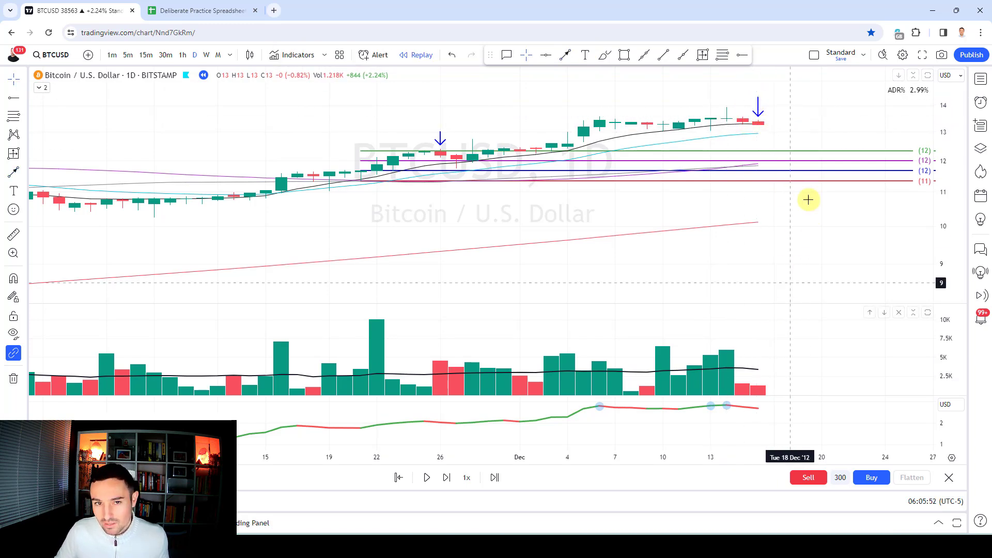
key("shift+Right")
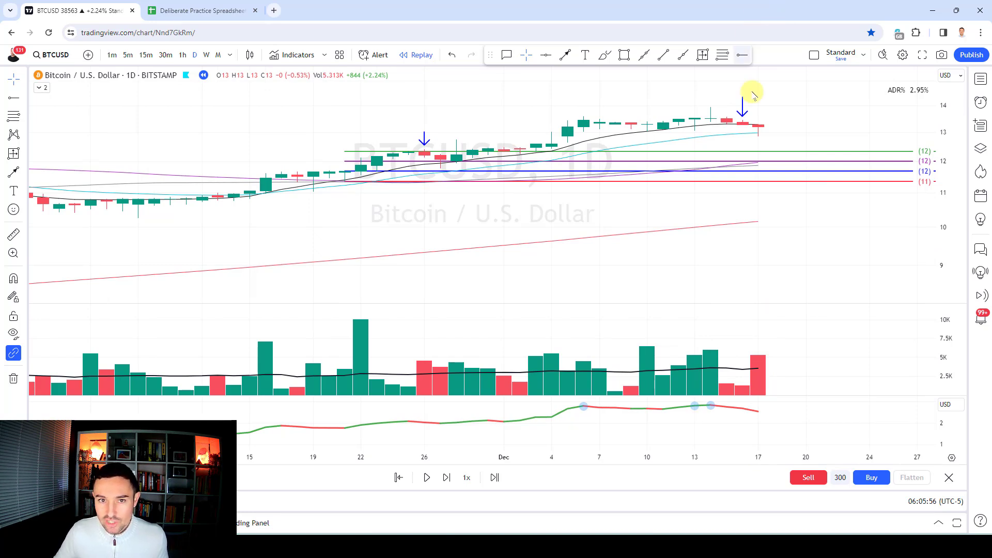
Draw a horizontal support line from 6 December and a rectangle over the 5 to 17 December consolidation, and delete both
left_click(664, 55)
left_click(583, 136)
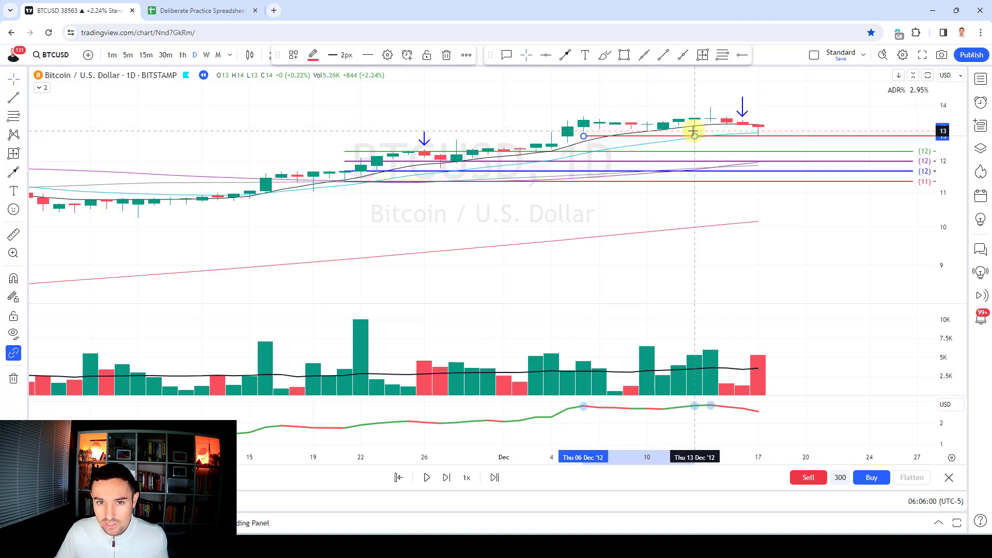
left_click_drag(567, 106, 744, 131)
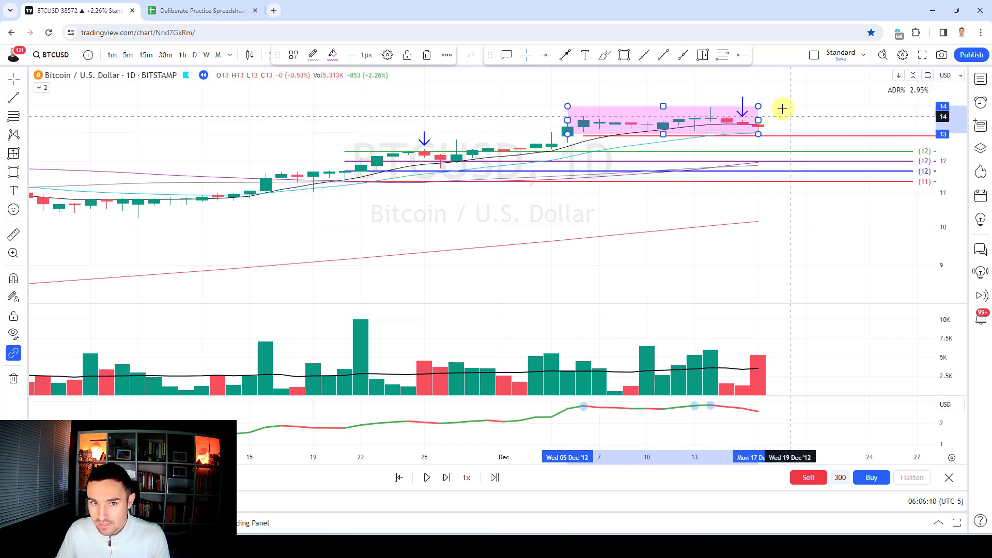
key("Delete")
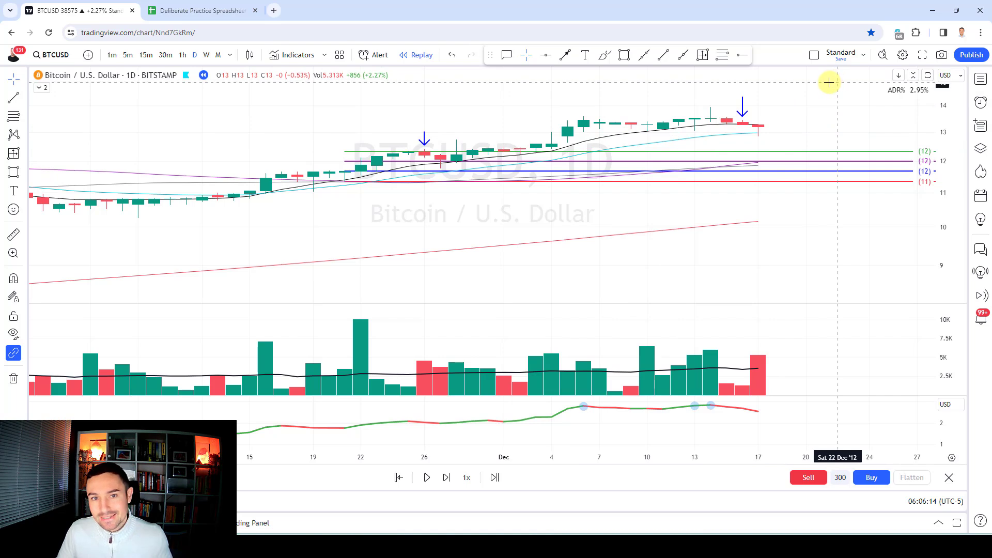
Advance the replay to 19 December 2012 and plot new trade levels from that day's candle
key("shift+Right")
key("shift+Right")
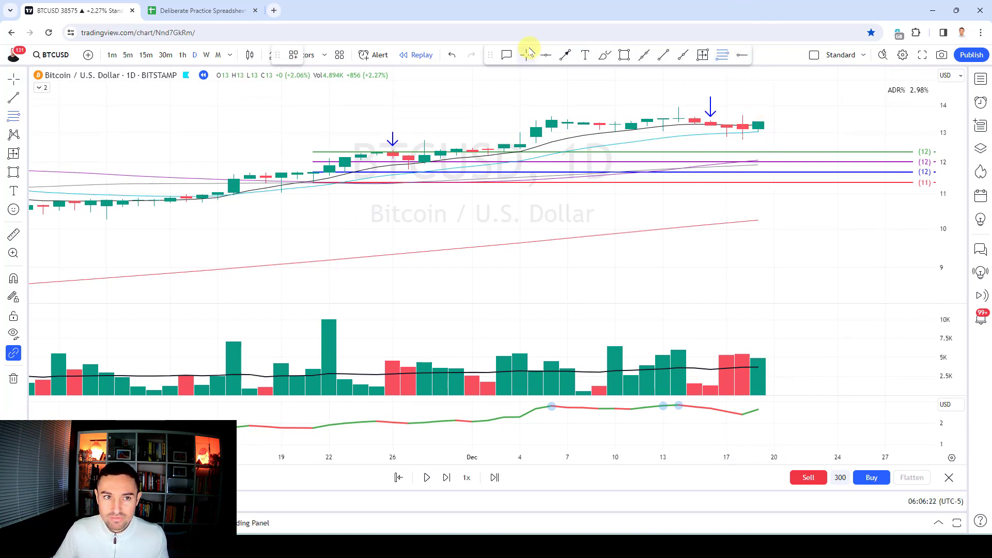
left_click(565, 55)
left_click(758, 121)
left_click(758, 133)
left_click(796, 138)
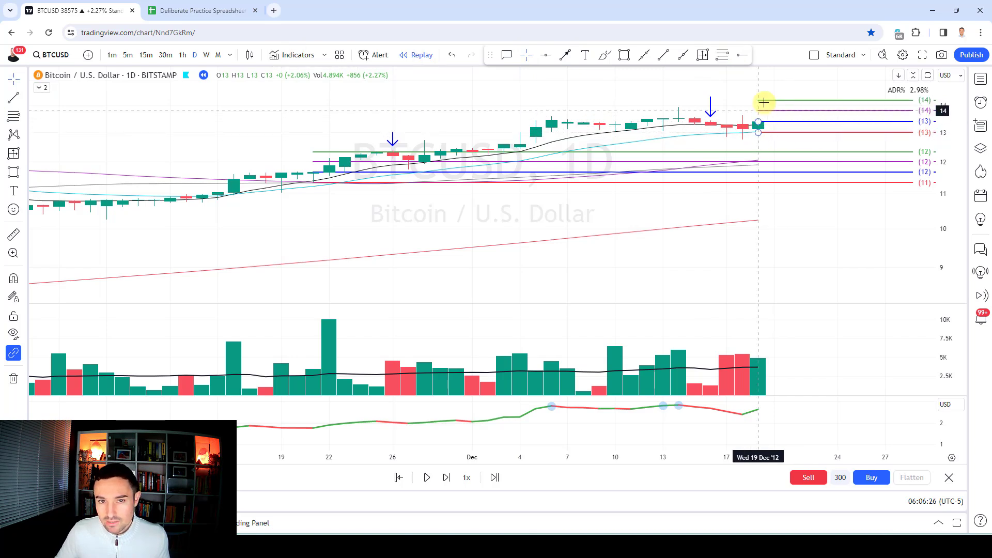
Advance the replay bar by bar to 27 December 2012
key("shift+Right")
key("shift+Right")
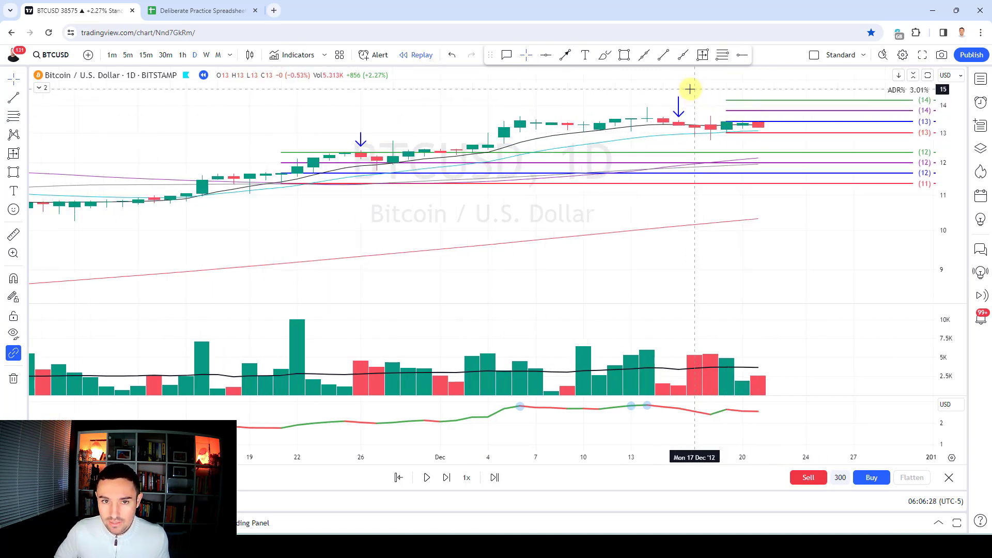
key("shift+Right")
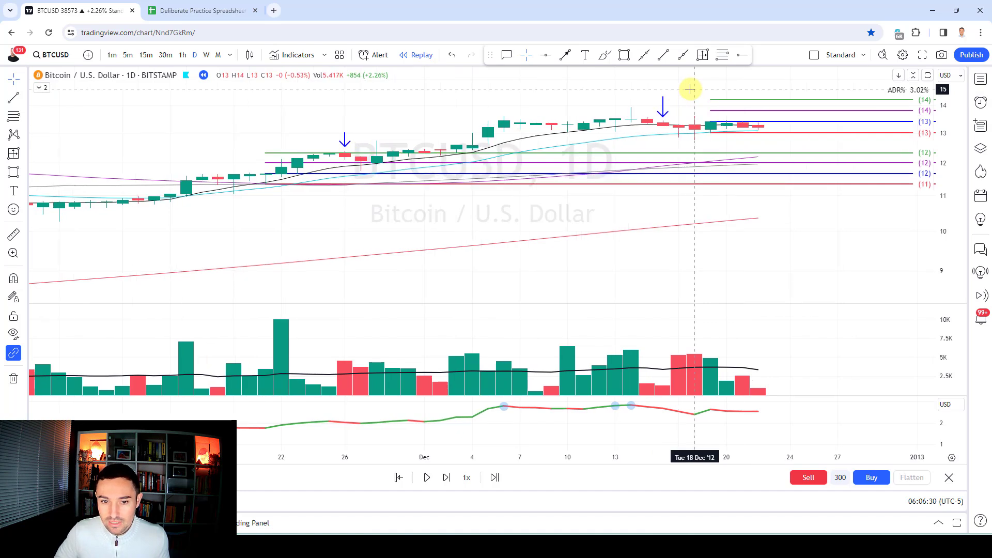
key("shift+Right")
key("shift+Right")
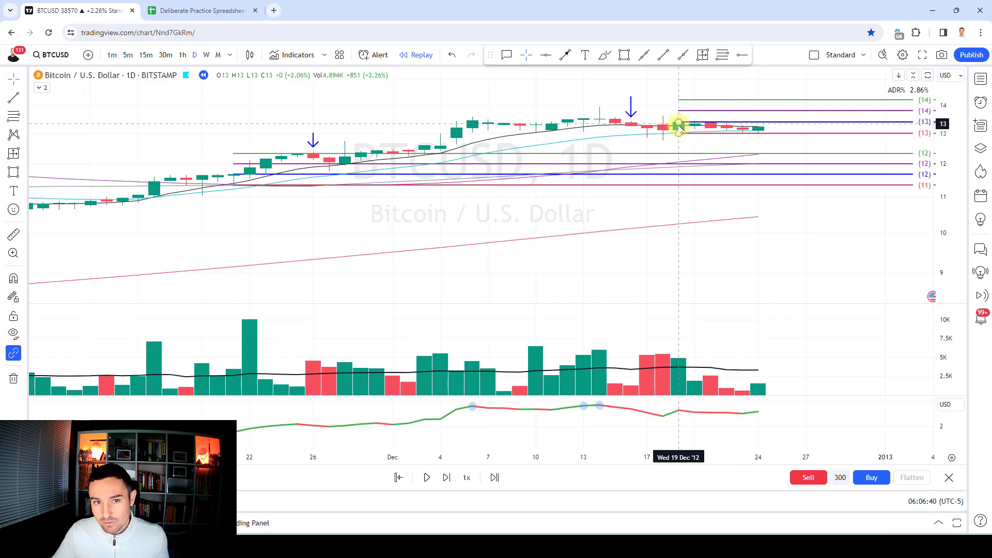
key("shift+Right")
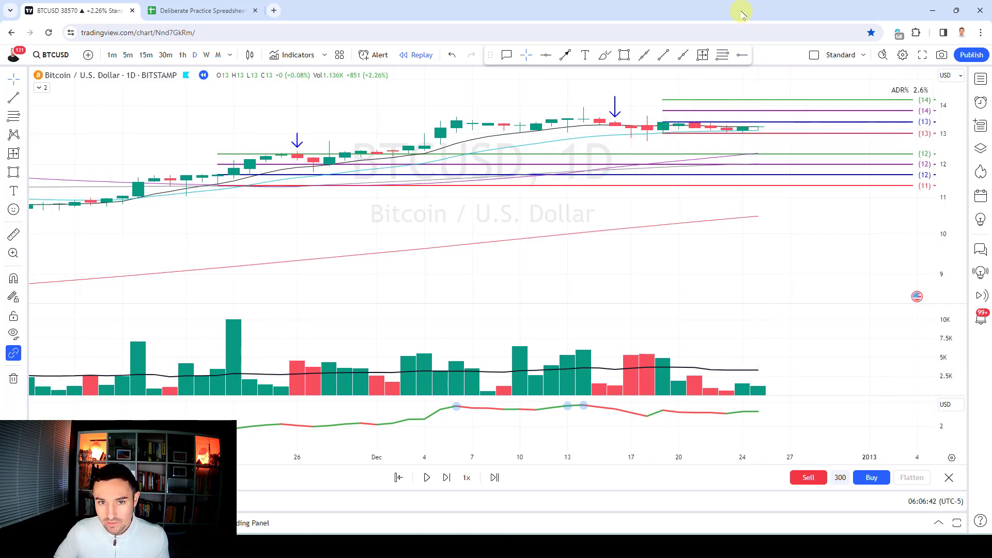
key("shift+Right")
key("shift+Right")
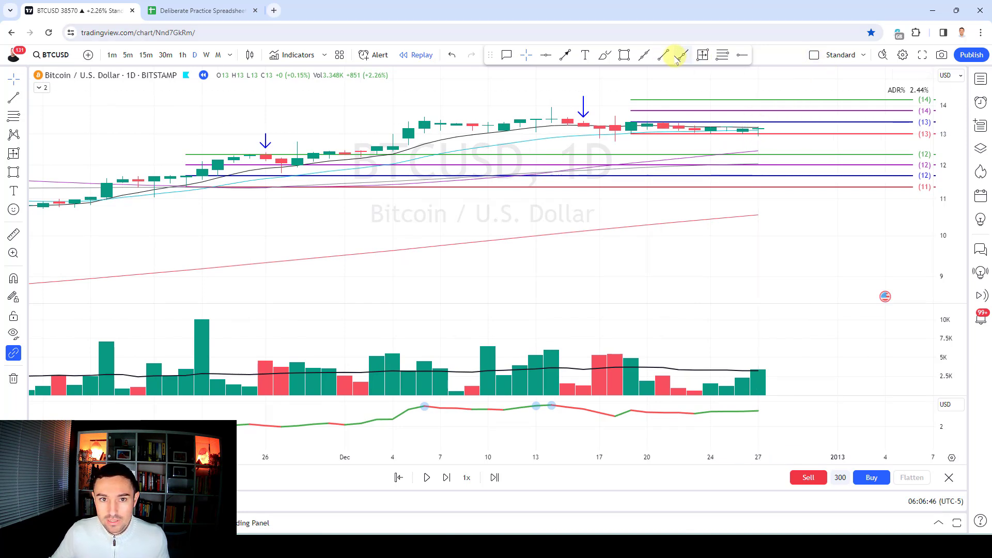
Measure the percentage drop from the 19 December trade's entry level to its stop level
left_click(703, 55)
left_click(630, 124)
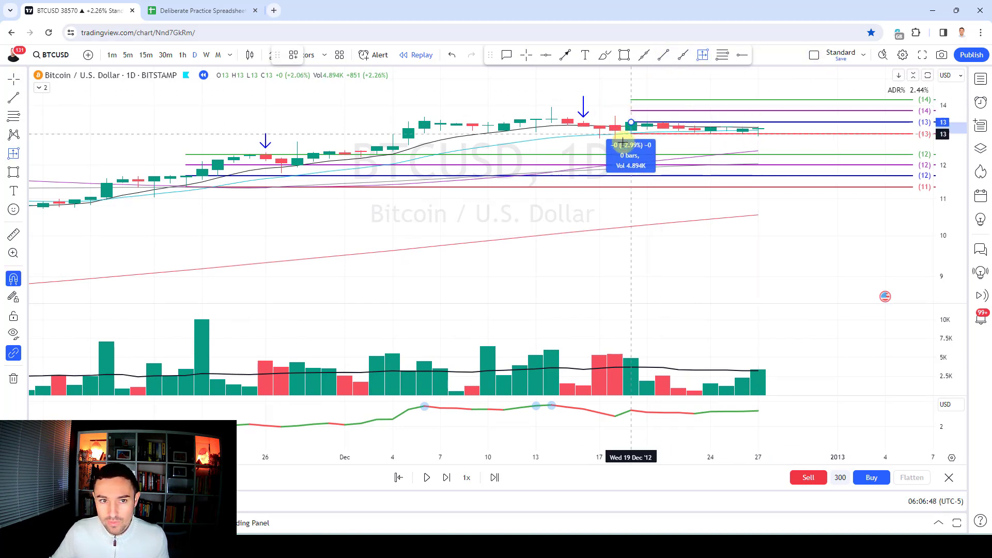
left_click(623, 142)
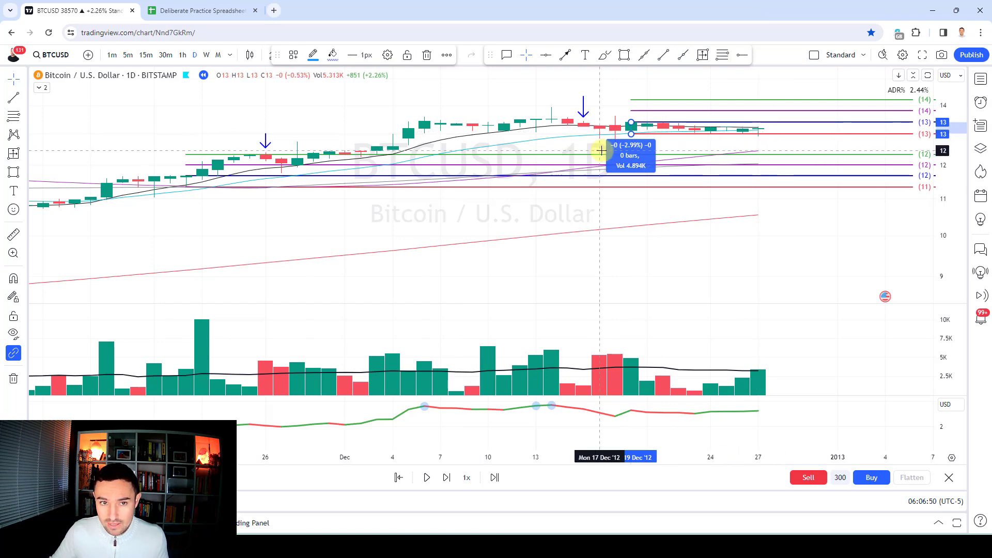
Switch to the Deliberate Practice Spreadsheet and log a losing breakout trade in row 17 with 1, BTC and 3%
left_click(202, 10)
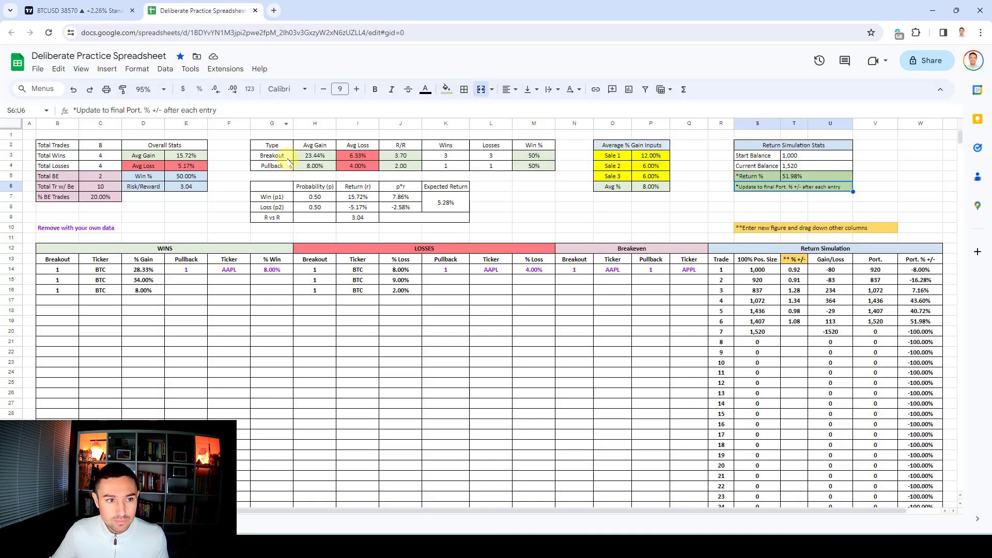
left_click(319, 304)
type("1")
key("Tab")
type("BTC")
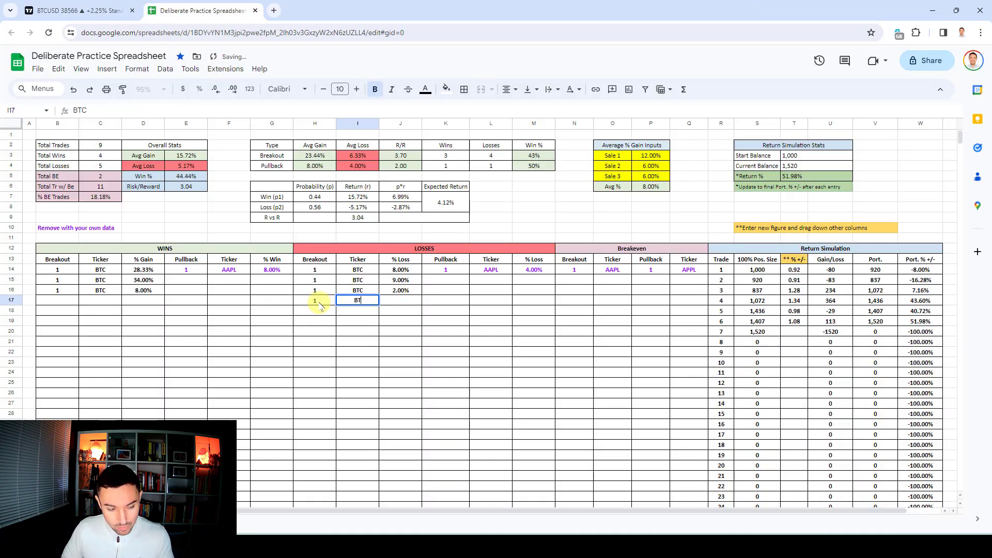
key("Tab")
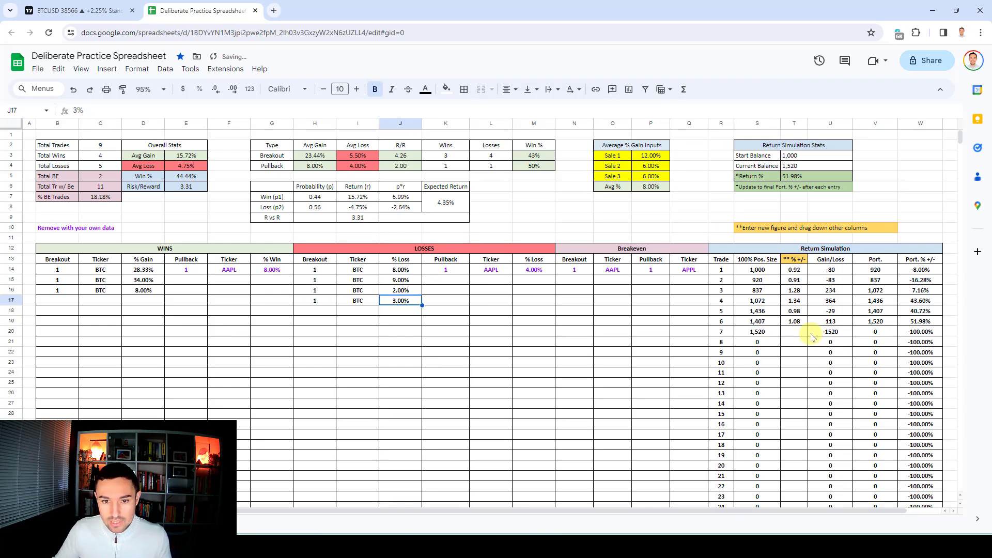
Enter 0.97 as trade 7's % +/- multiplier and point the simulation's Return % formula to =W20
left_click(805, 334)
type("0.97")
key("Return")
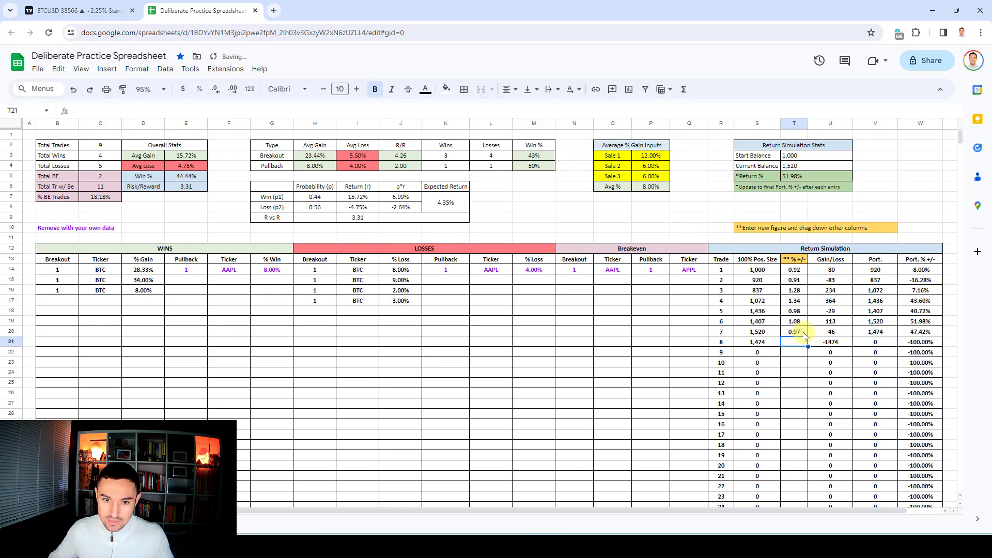
left_click(806, 179)
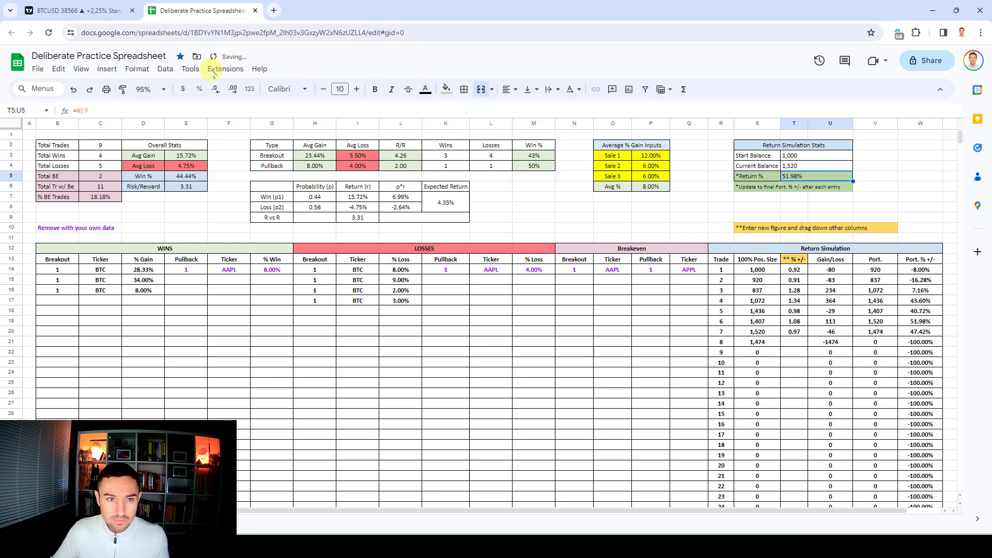
left_click(94, 108)
key("BackSpace")
key("BackSpace")
type("20")
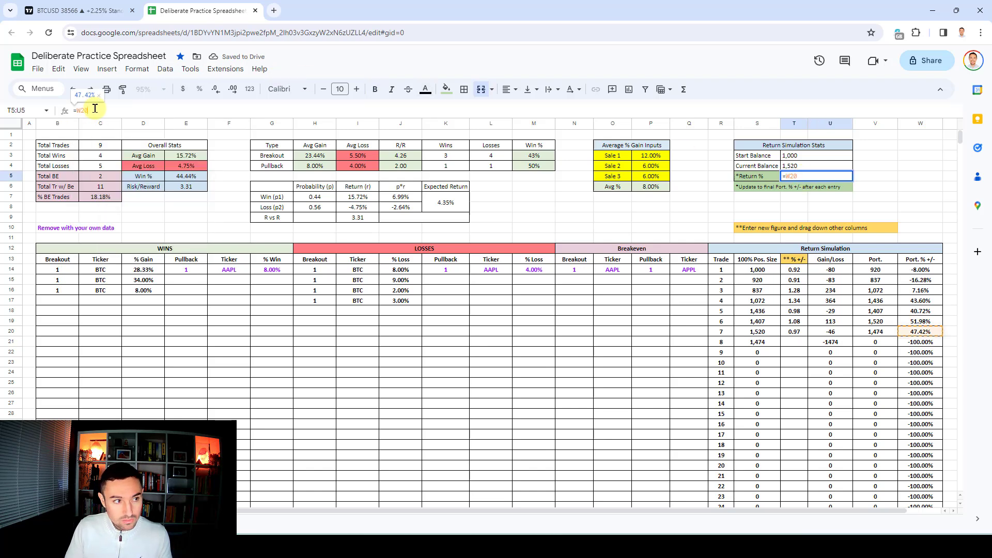
key("Return")
Switch to the BTCUSD chart and delete the 19 December trade's percentage measurement and levels
left_click(34, 10)
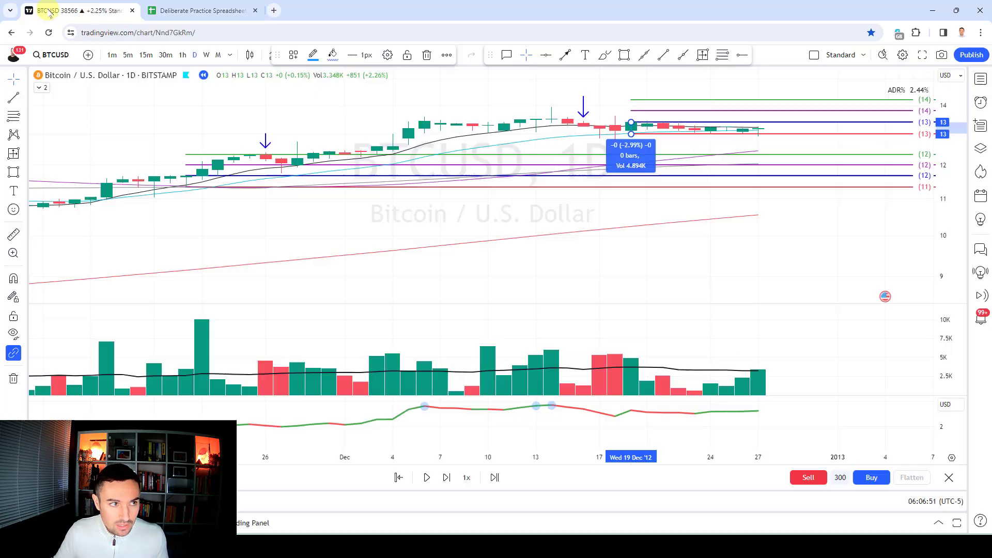
left_click(639, 100)
key("Delete")
left_click(637, 156)
key("Delete")
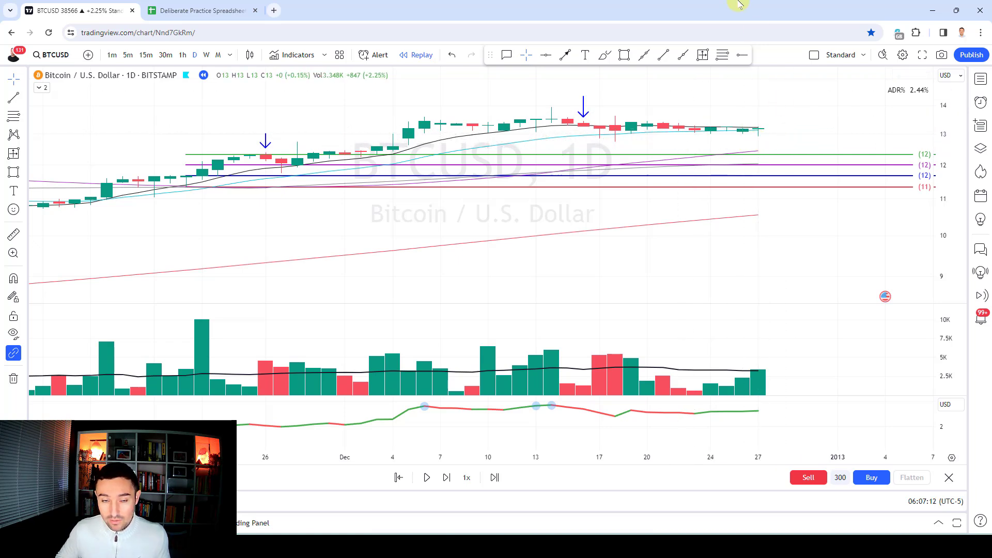
Plot new trade levels from the 27 December 2012 candle and mark the 28 December candle with a down arrow
left_click(723, 54)
left_click(760, 127)
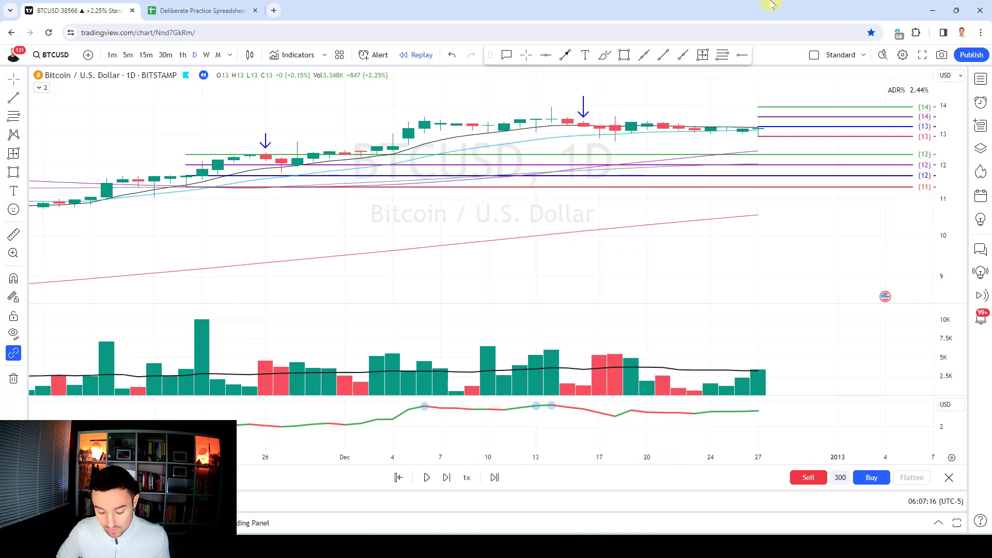
key("shift+Right")
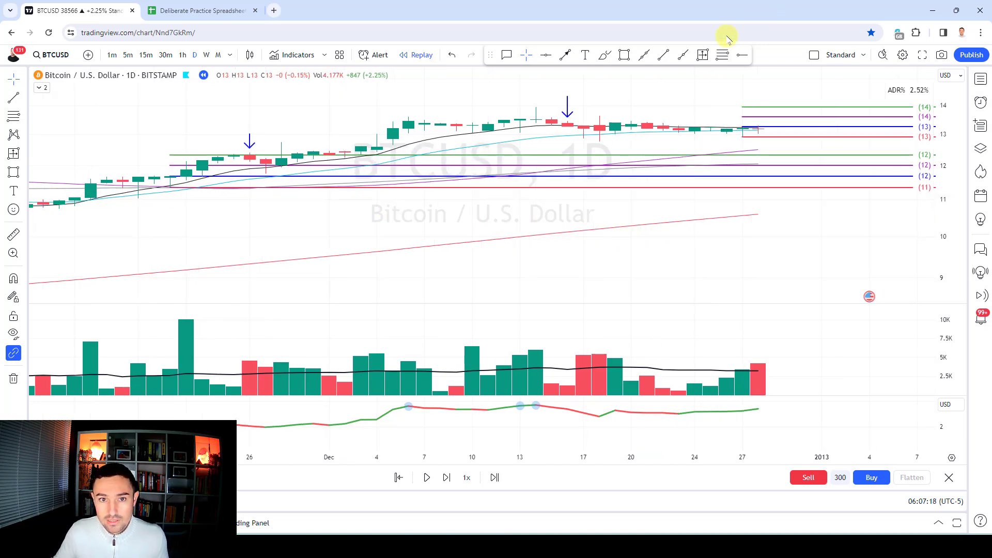
left_click(565, 55)
left_click(758, 93)
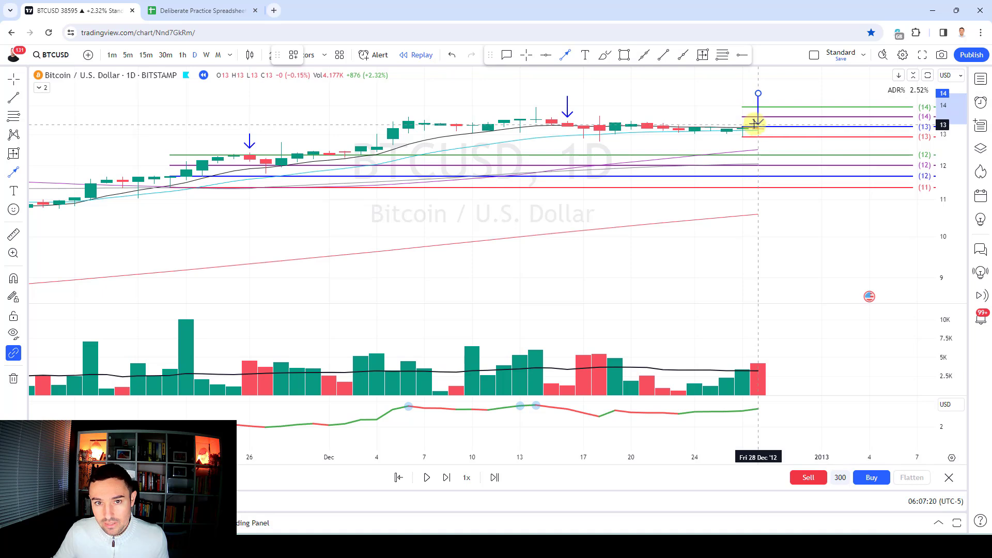
left_click(756, 124)
Advance the replay bar by bar to 1 January 2013
key("shift+Right")
key("shift+Right")
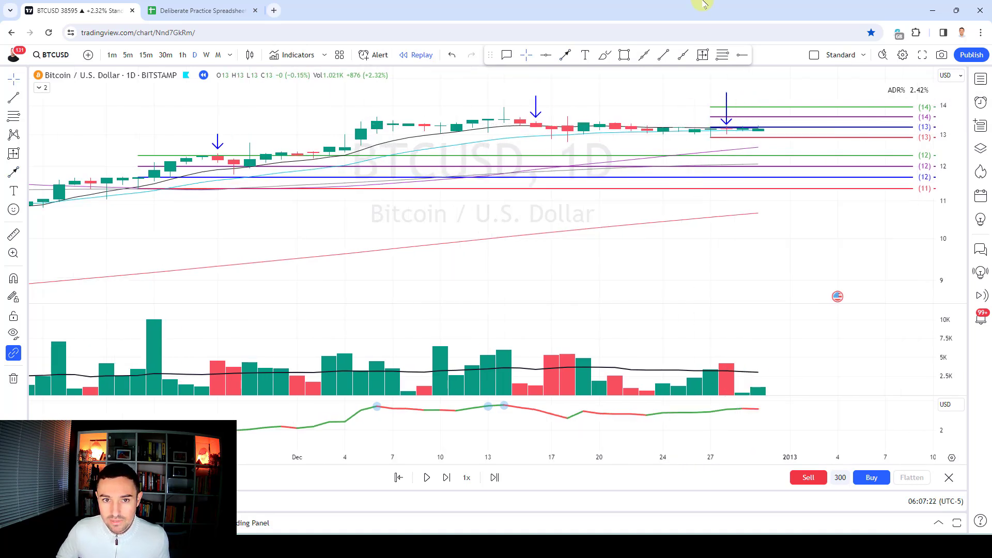
key("shift+Right")
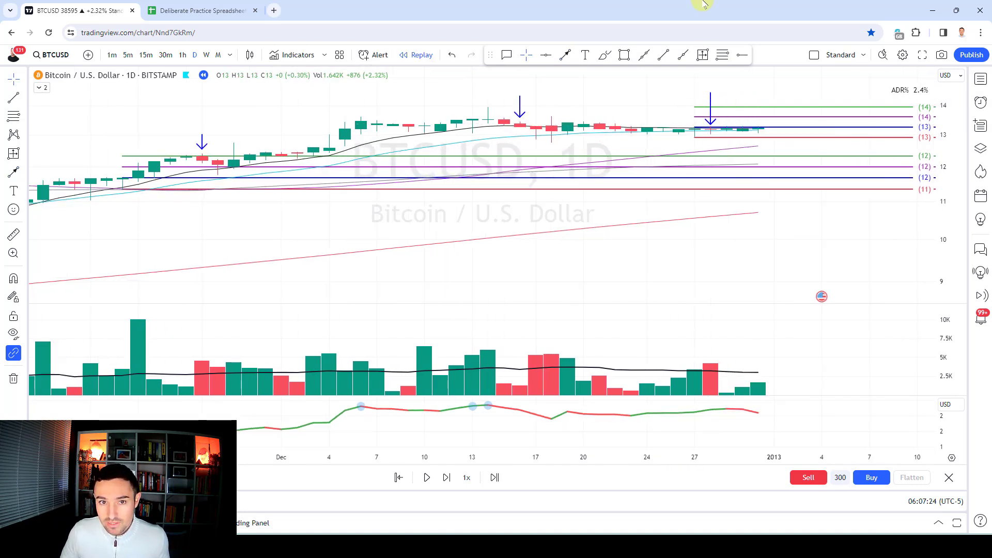
key("shift+Right")
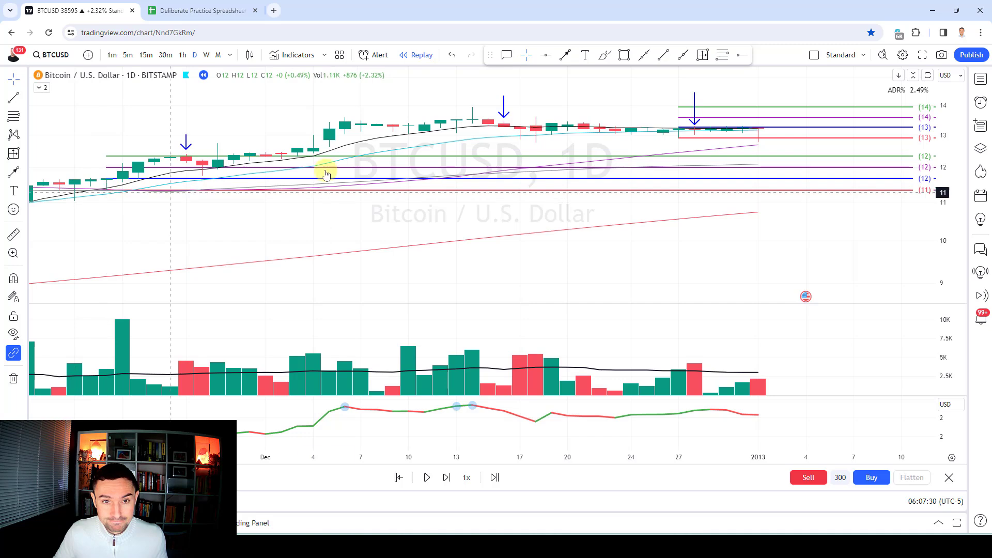
Measure the percentage drop from the 27 December trade's entry level to its stop level
left_click(703, 56)
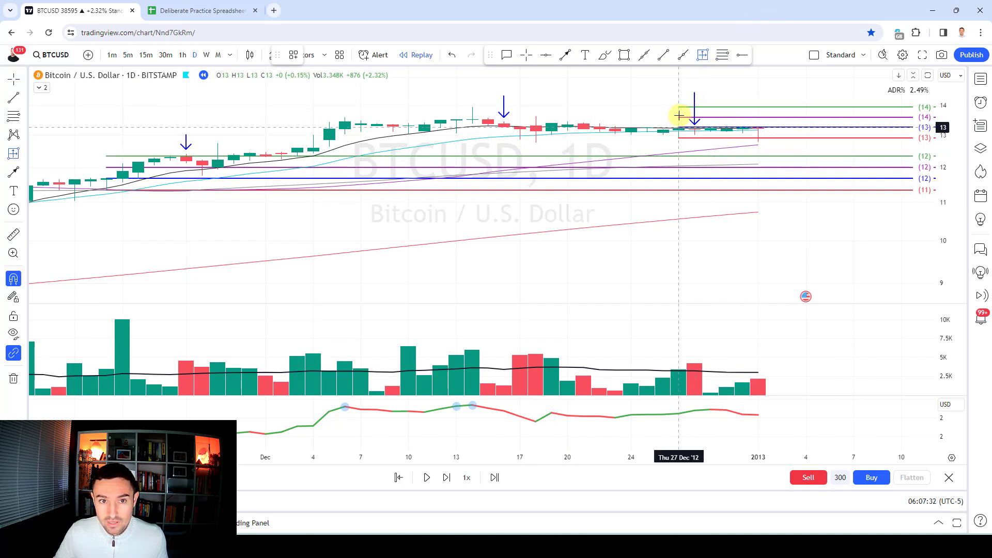
left_click(679, 127)
left_click(678, 138)
left_click(631, 151)
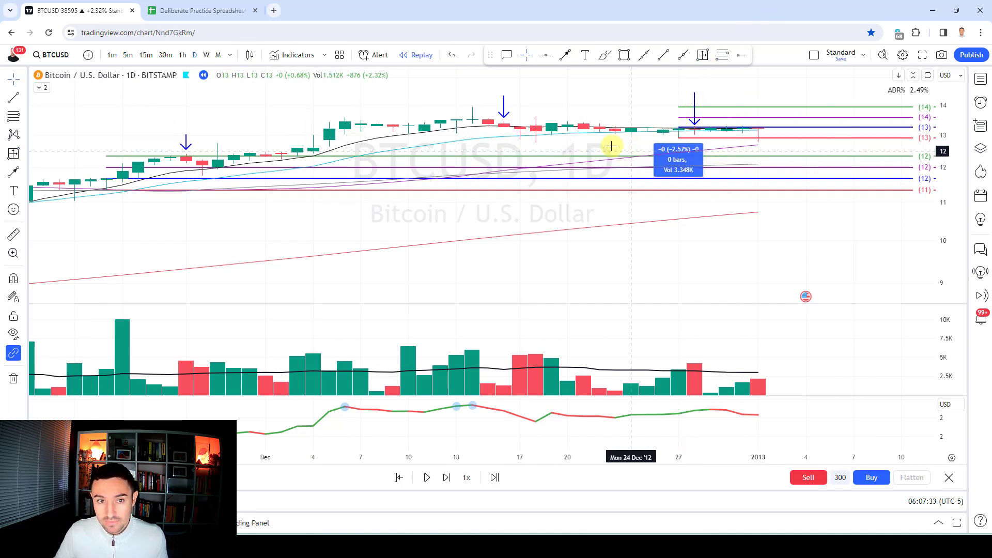
Switch to the Deliberate Practice Spreadsheet and log a losing breakout trade in row 18 with 1, BTC and 3%
left_click(179, 8)
left_click(304, 316)
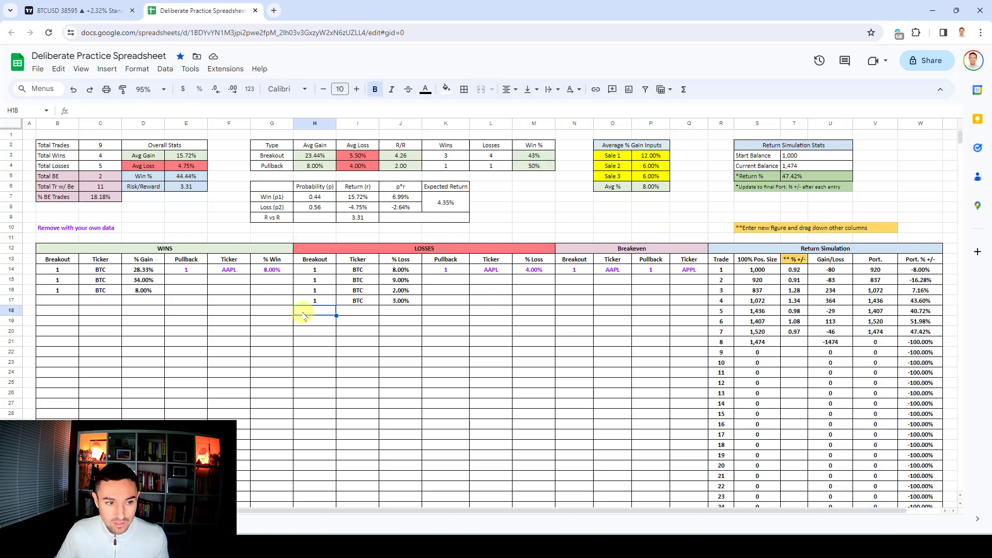
type("1")
key("Tab")
type("BTC")
key("Tab")
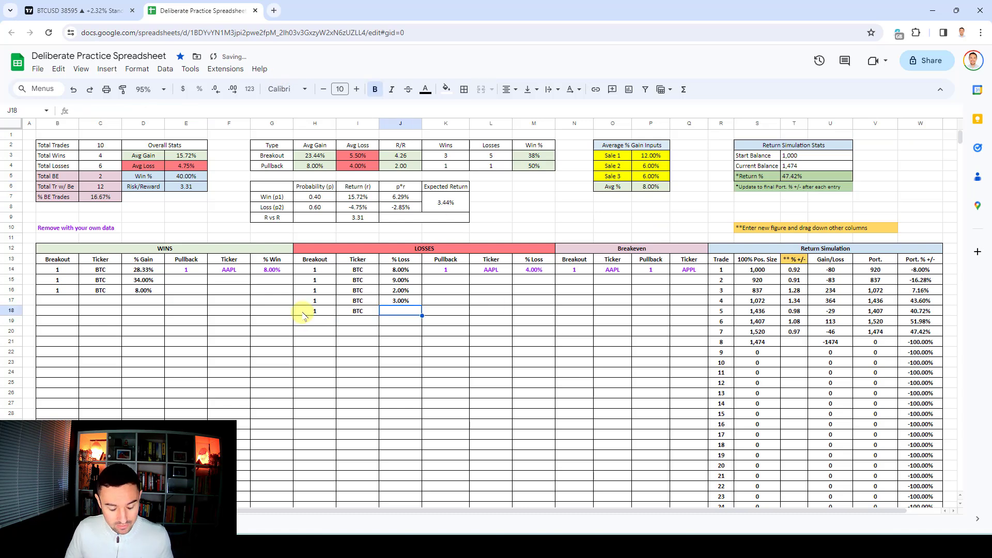
Enter 0.97 as trade 8's % +/- multiplier and point the Return % formula to row 21's portfolio percentage
left_click(795, 344)
type("0.97")
key("Return")
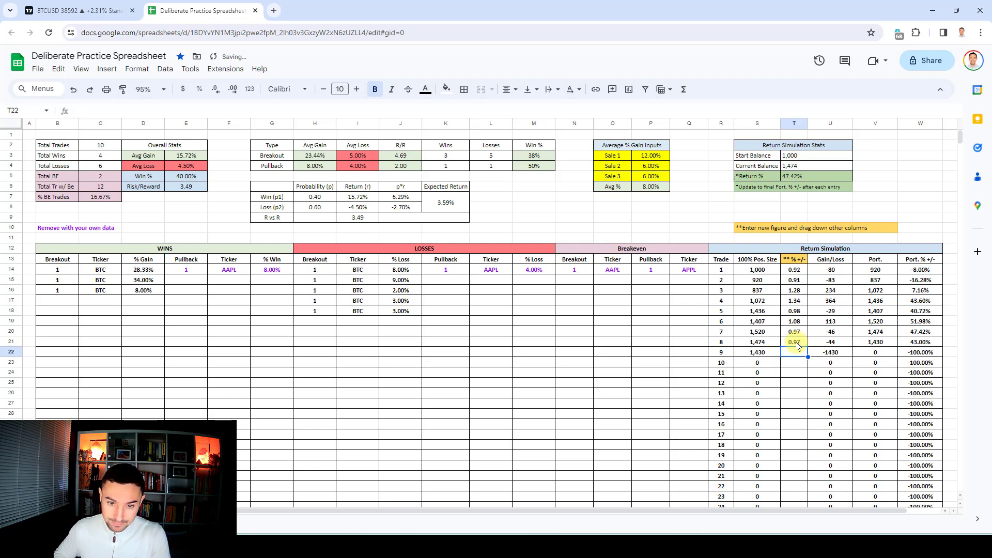
left_click(793, 176)
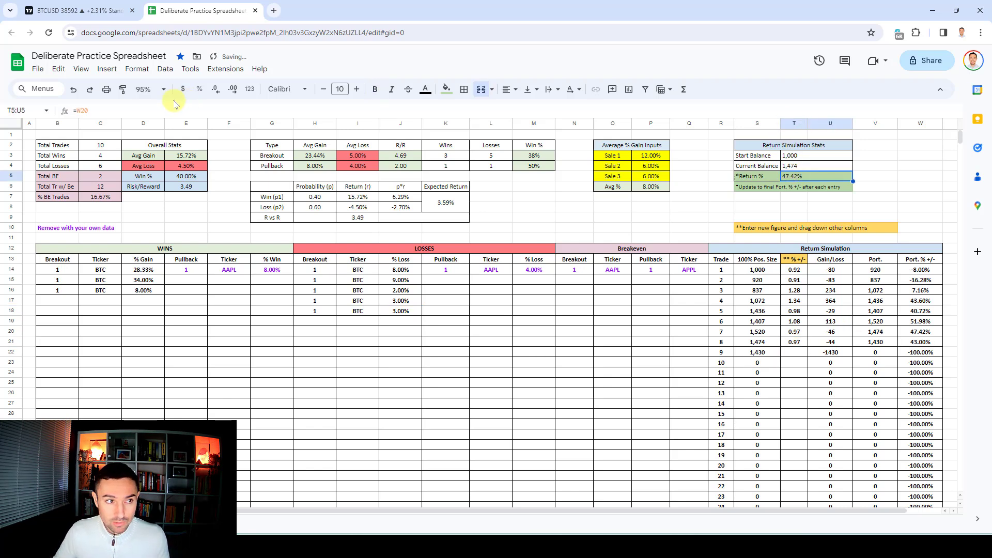
left_click(132, 110)
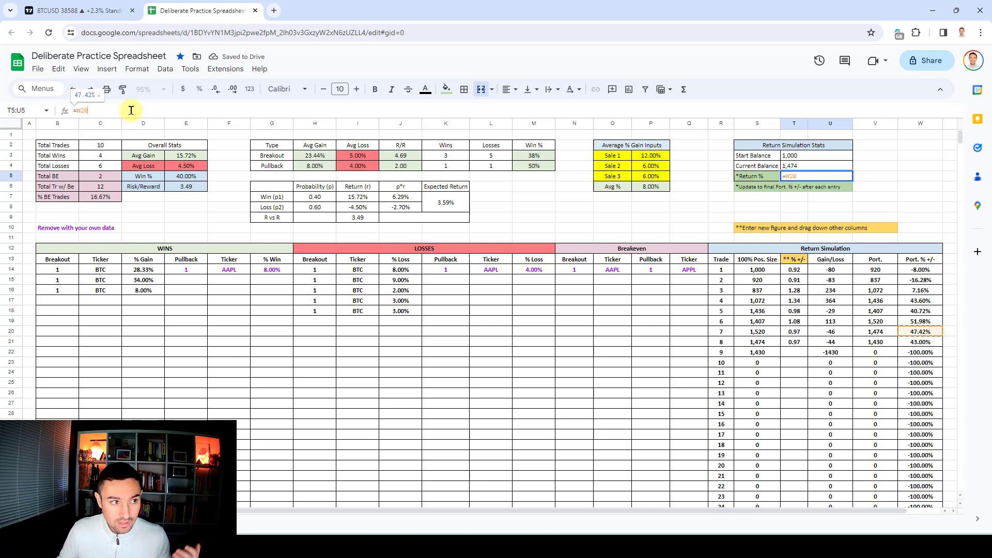
key("Return")
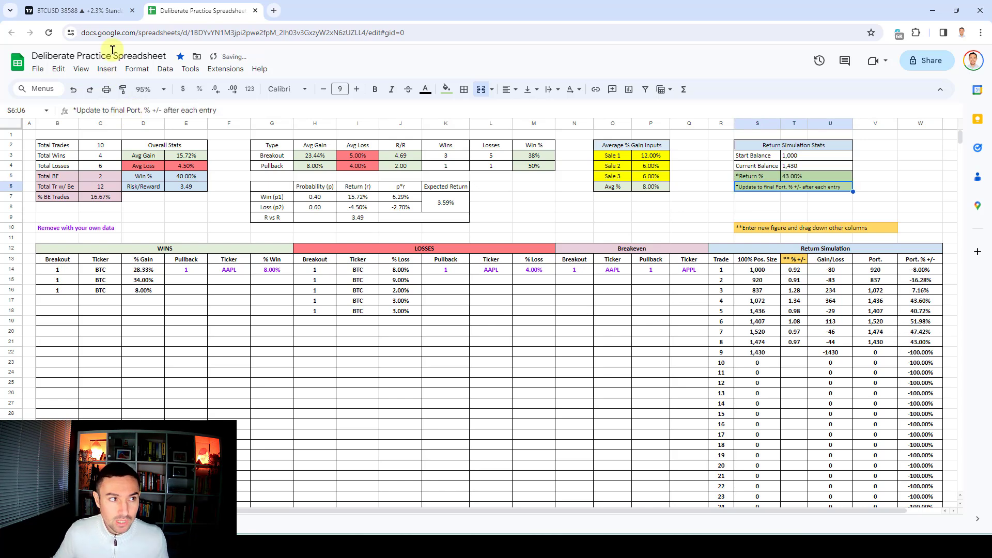
Switch to the BTCUSD chart and delete the 27 December trade's levels, arrow and percentage measurement
left_click(85, 9)
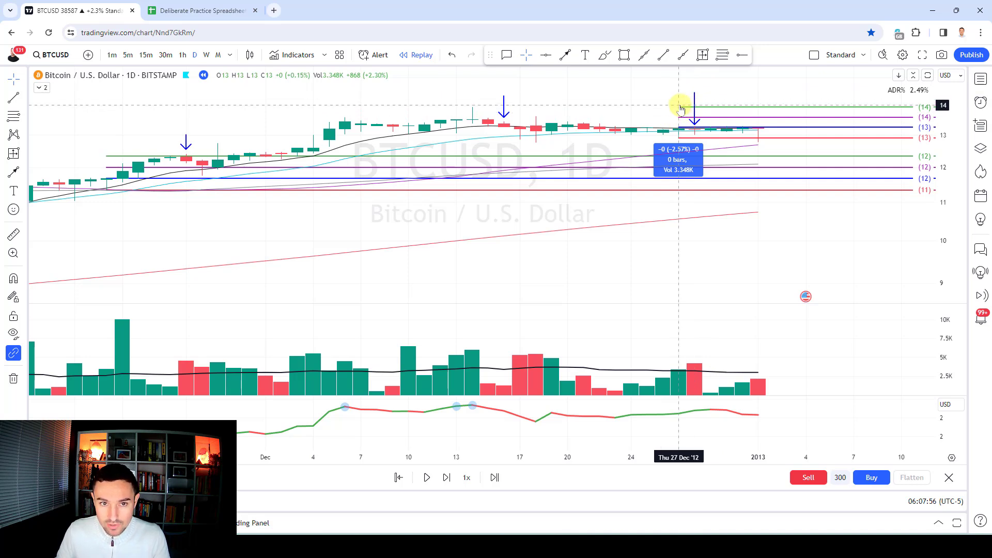
left_click(683, 138)
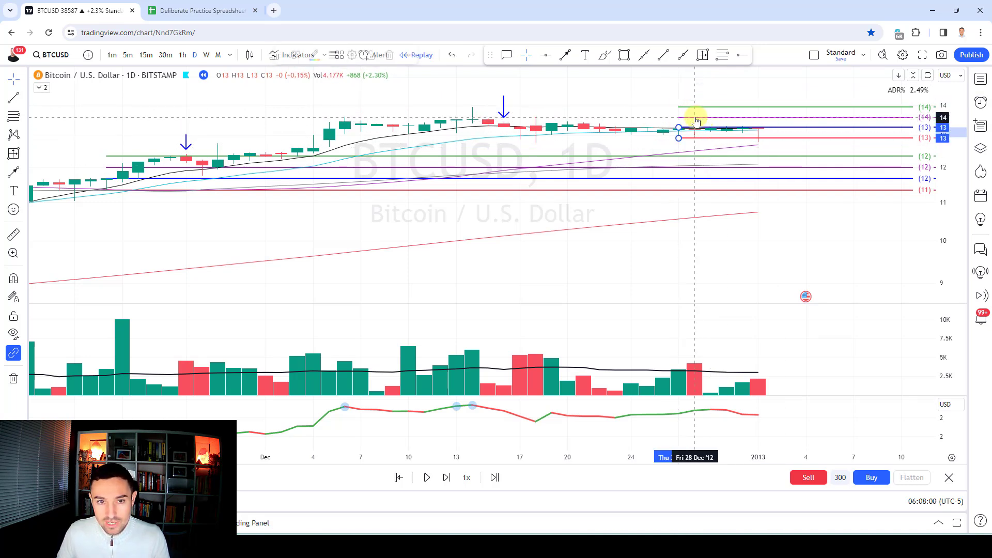
key("Delete")
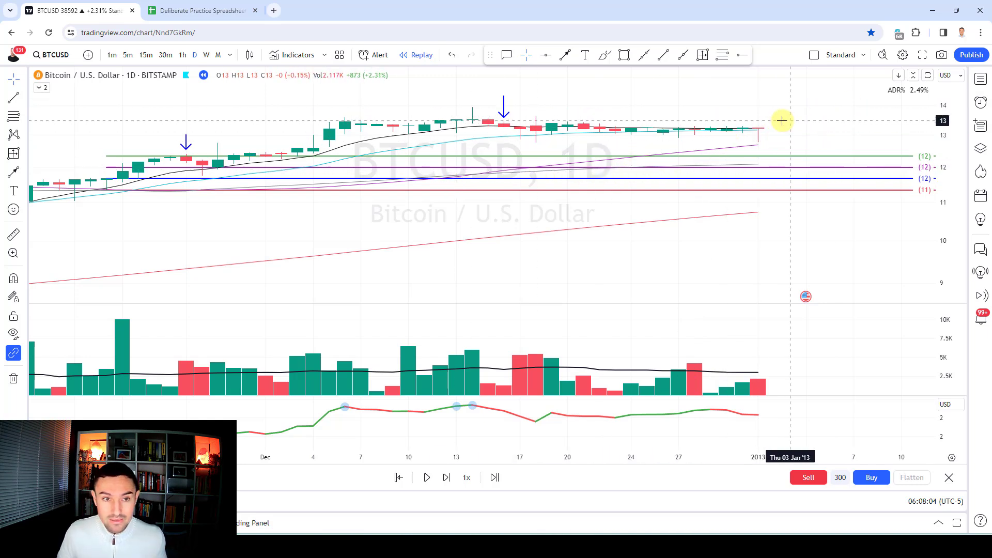
Plot new trade levels from the 1 January 2013 candle and advance the replay one bar to 2 January
scroll(827, 104, "up", 3)
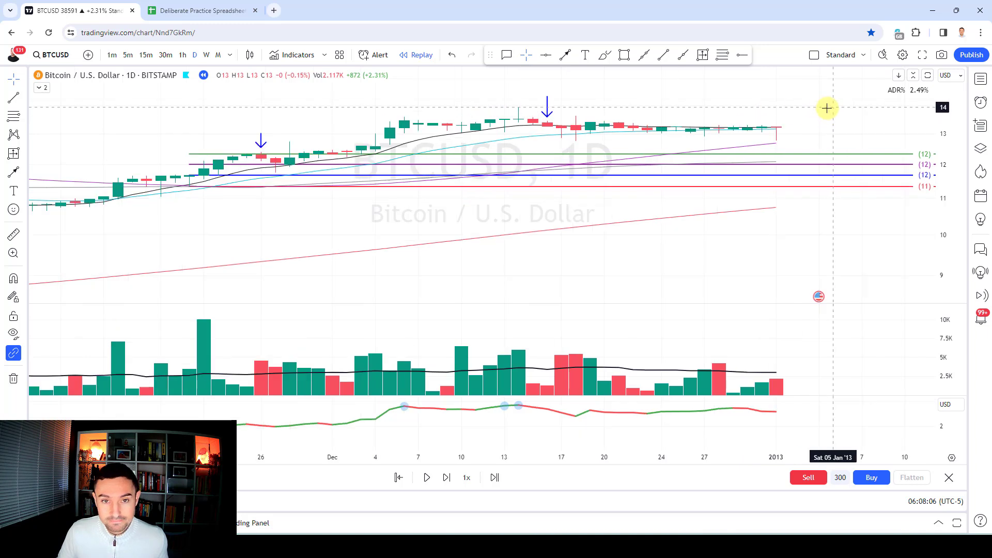
left_click(722, 58)
left_click(745, 144, "ctrl")
left_click(709, 120)
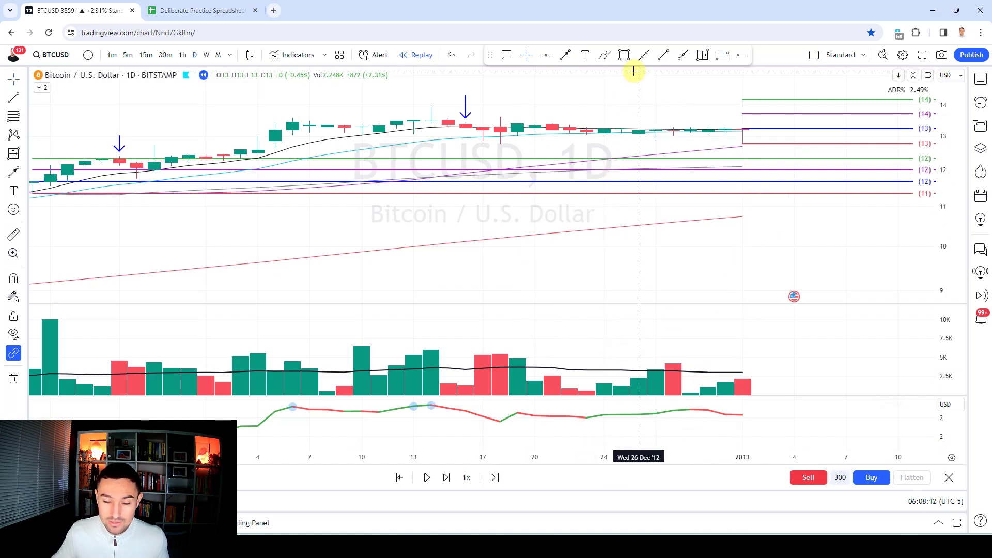
key("shift+Right")
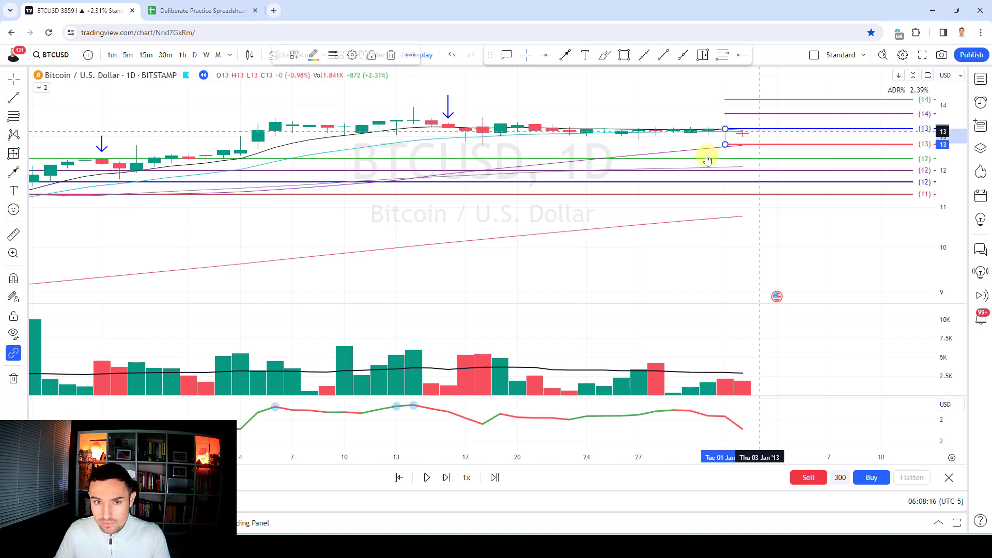
Delete the trade levels plotted from the 1 January 2013 candle
key("Delete")
scroll(786, 120, "down", 1)
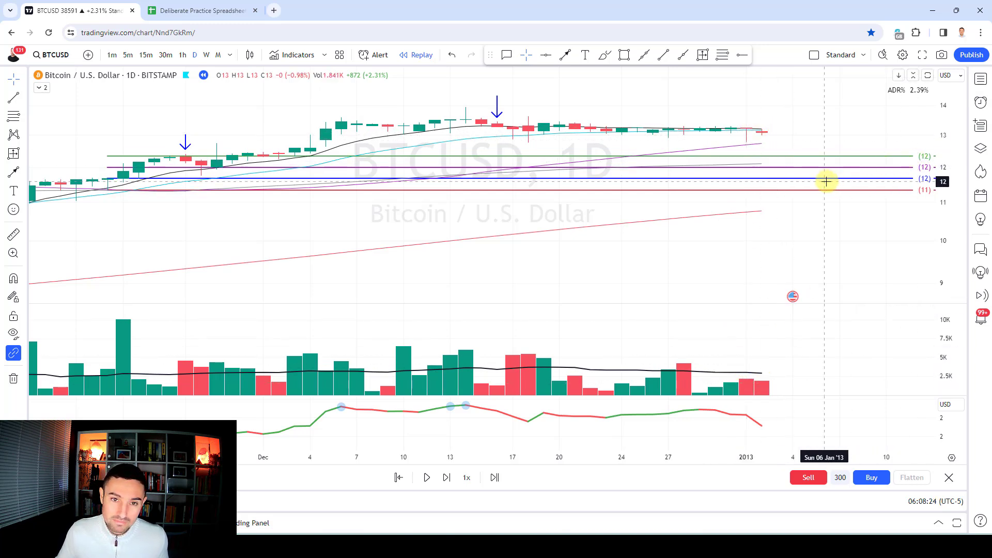
scroll(827, 141, "down", 1)
Measure the open November trade's percentage move from its entry level to the stop level and to the 2 January 2013 candle
left_click(703, 55)
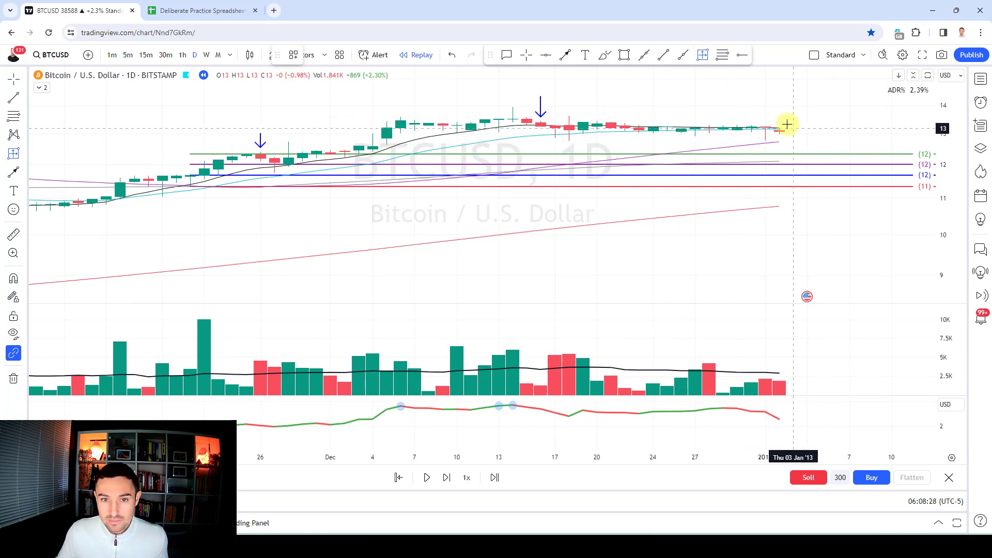
left_click(191, 163)
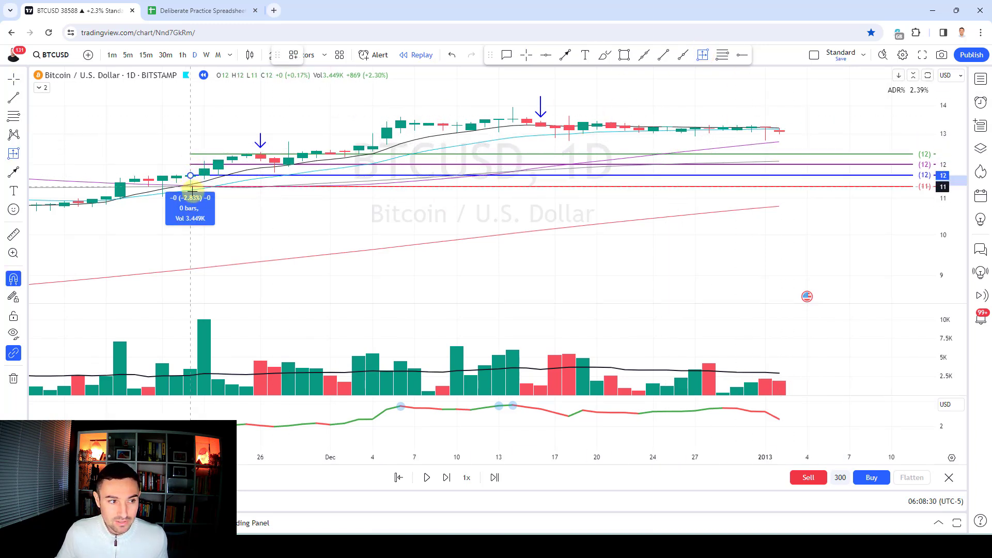
left_click(191, 187)
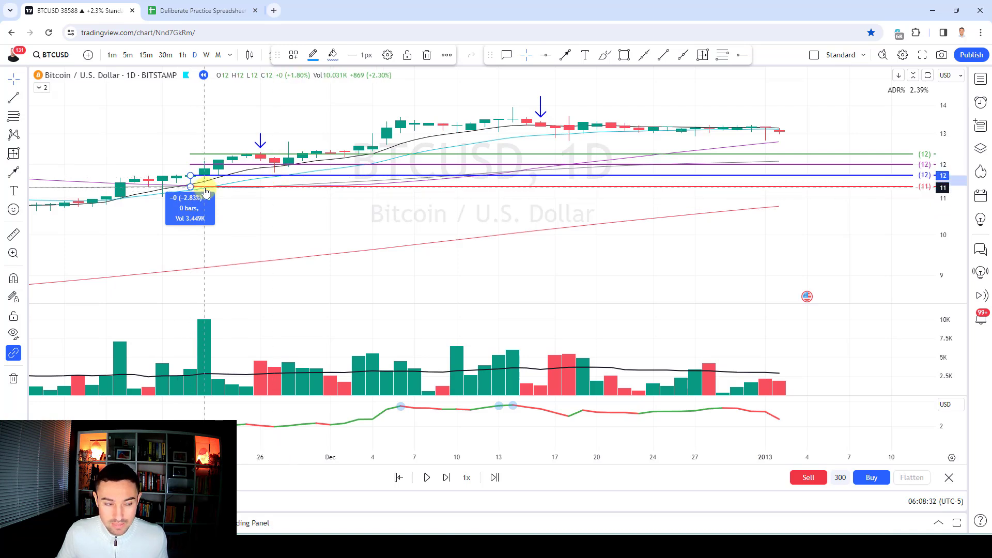
mouse_move(190, 189)
left_mouse_down()
mouse_move(540, 135)
mouse_move(779, 132)
left_mouse_up()
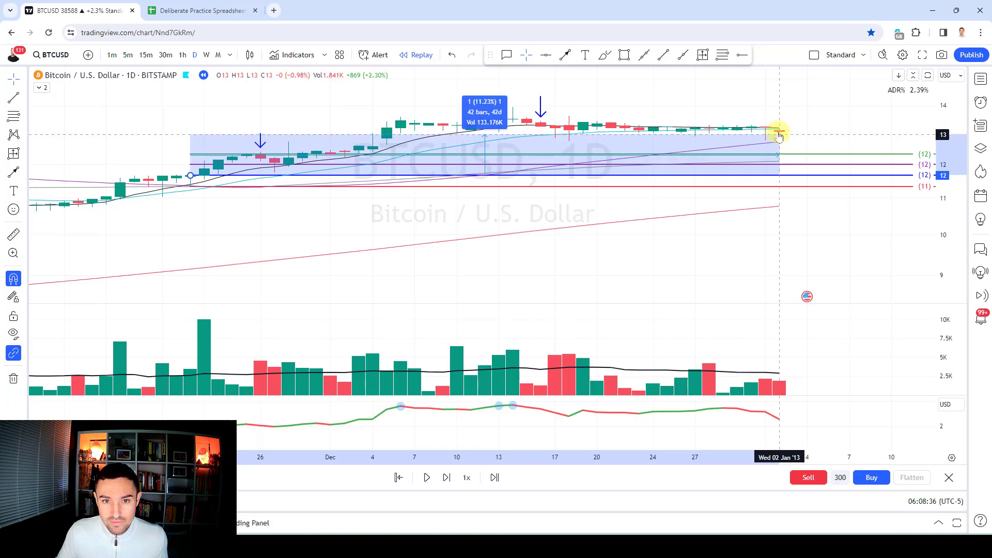
Switch to the spreadsheet and set the Average % Gain Inputs to 5%, 13% and 12% for Sales 1 to 3
left_click(201, 10)
left_click(639, 159)
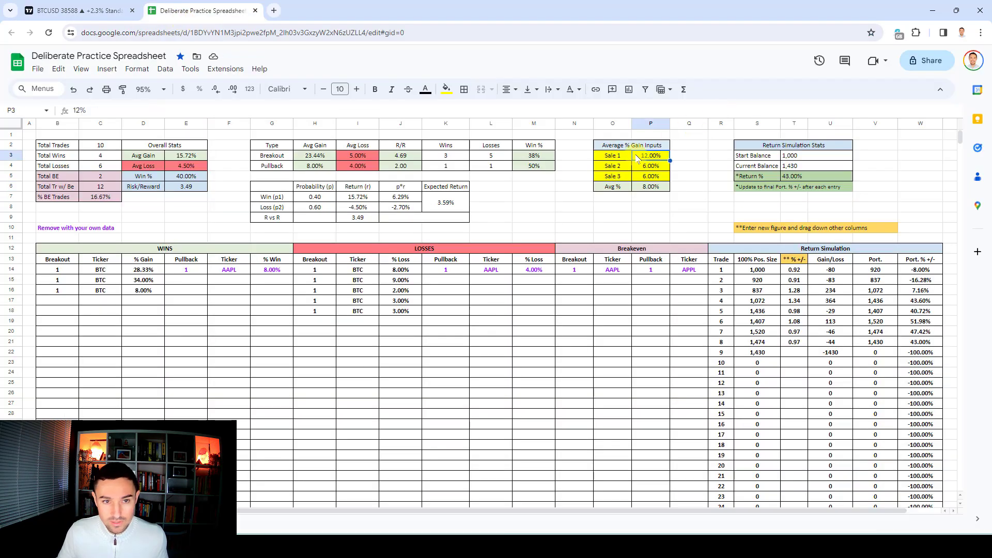
type("12")
key("Return")
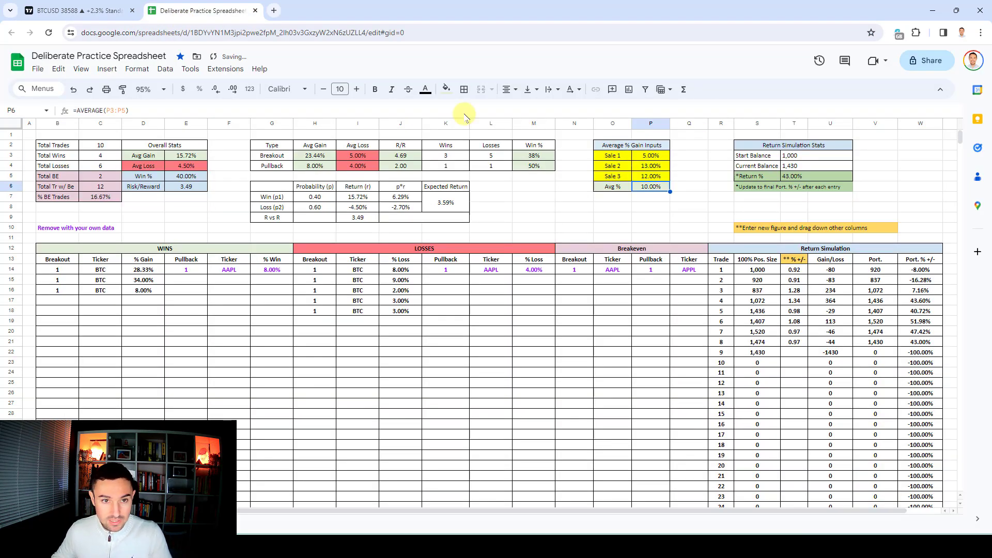
left_click(83, 10)
left_click(207, 10)
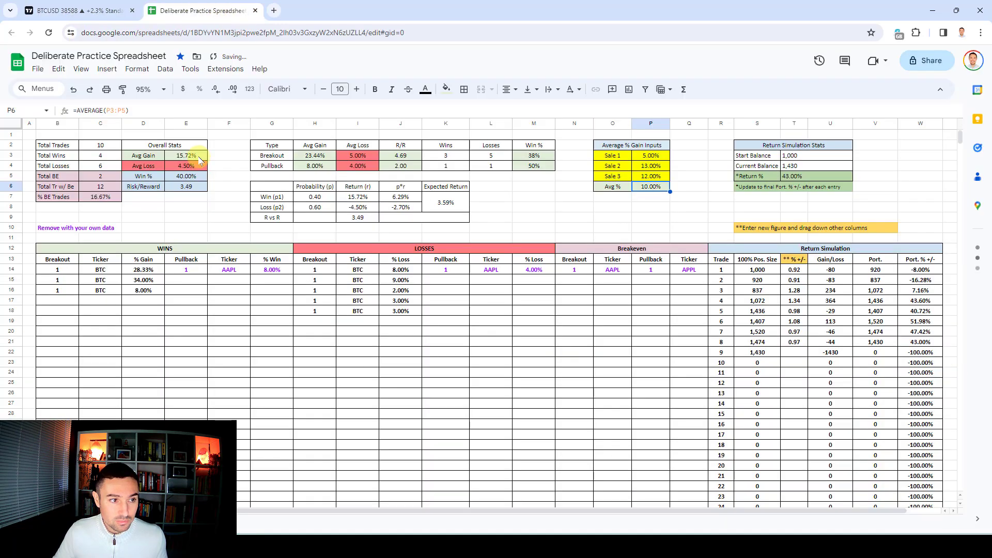
Log a winning breakout trade in row 17 with 1, BTC and 10%
left_click(66, 298)
type("1")
key("Tab")
type("BTC")
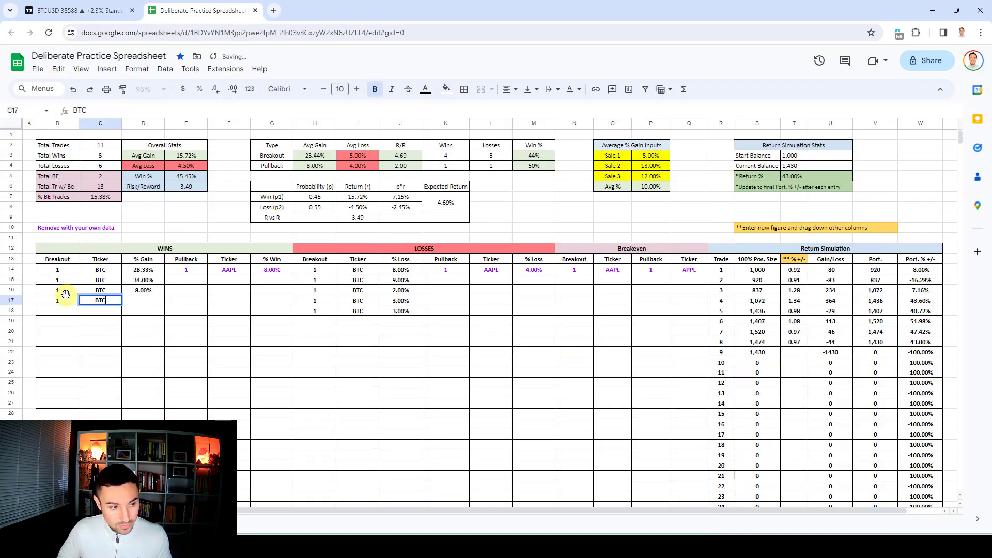
key("Tab")
type("10")
key("Return")
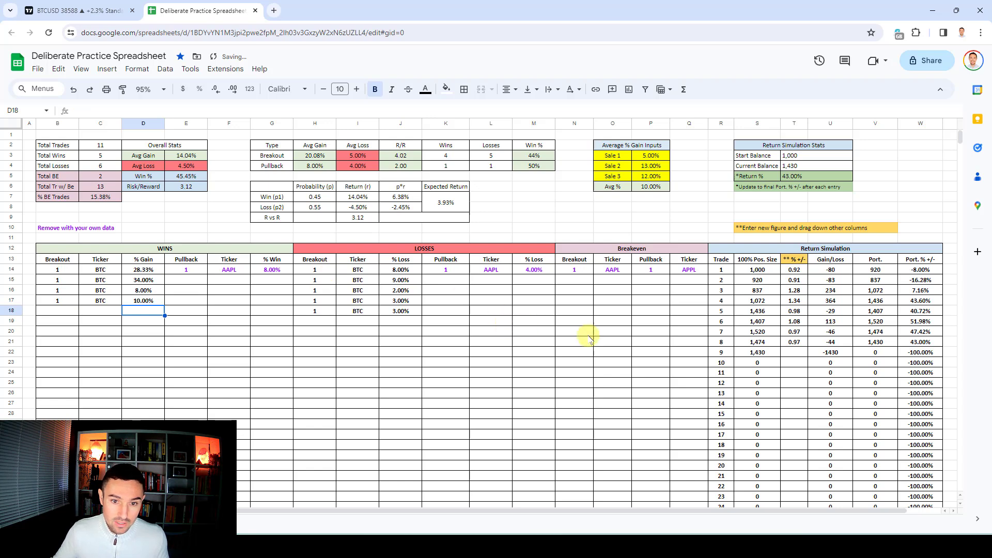
Enter 1.10 as trade 9's % +/- in the Return Simulation and point the Return % formula to that trade's Port. % +/- cell, W22
left_click(801, 355)
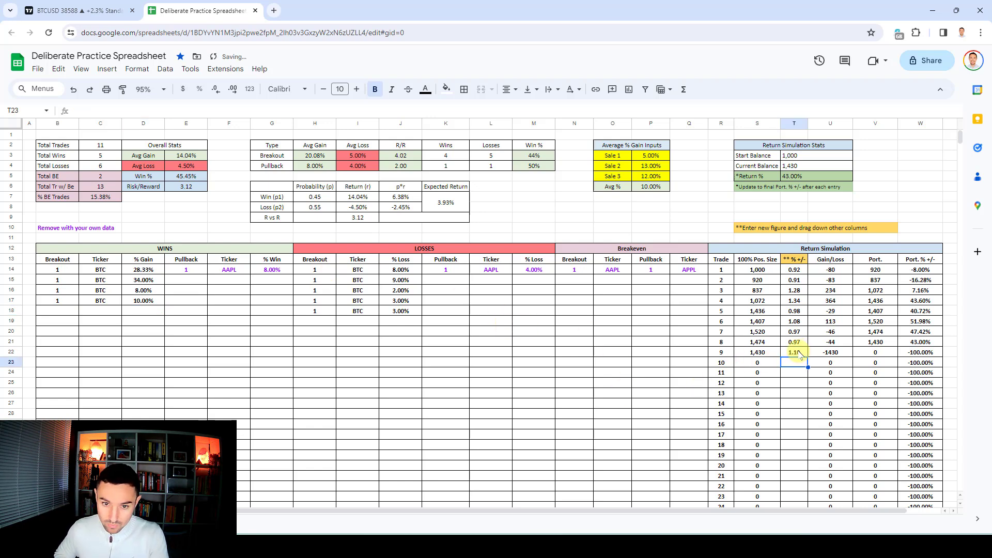
left_click(794, 178)
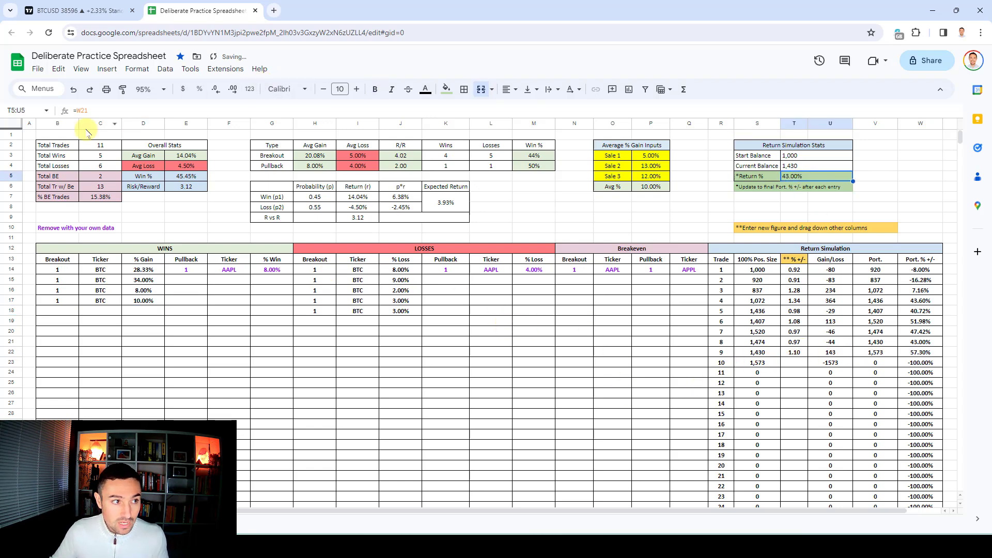
left_click(102, 110)
key("Return")
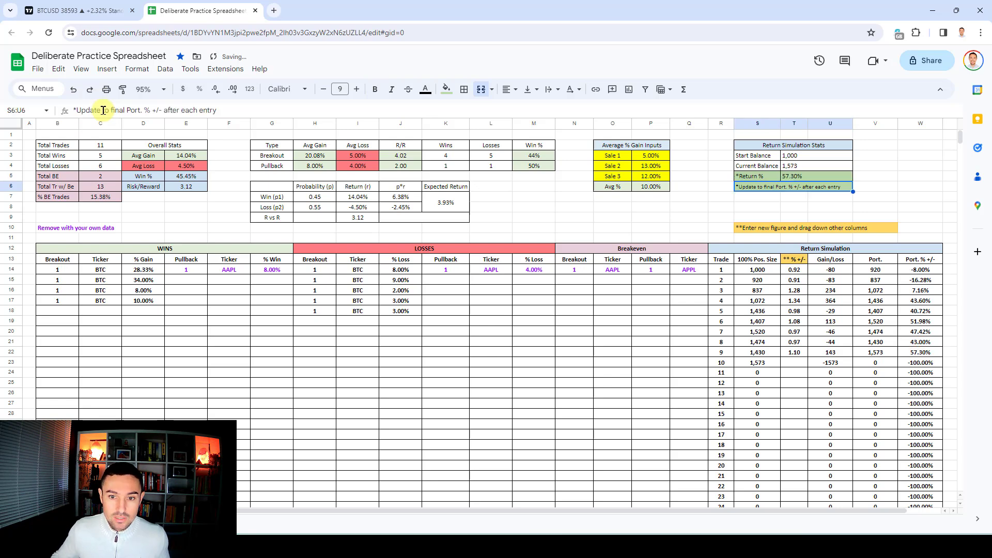
Switch to the BTCUSD chart in TradingView and remove all the drawings from the finished trade
left_click(78, 10)
left_click(14, 379)
left_click(62, 379)
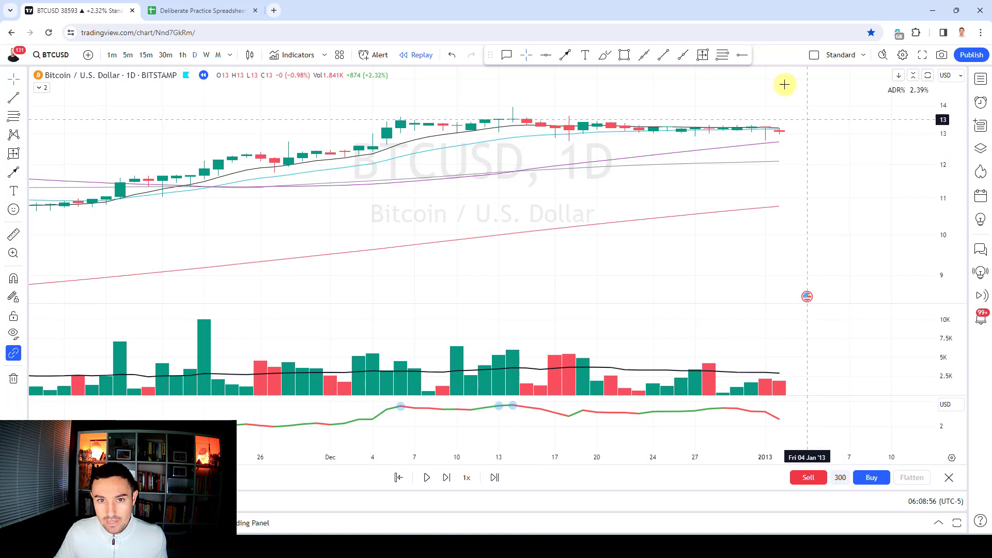
Advance the replay to 4 January 2013 and plot trade levels from that candle, with the stop just below it
key("shift+Right")
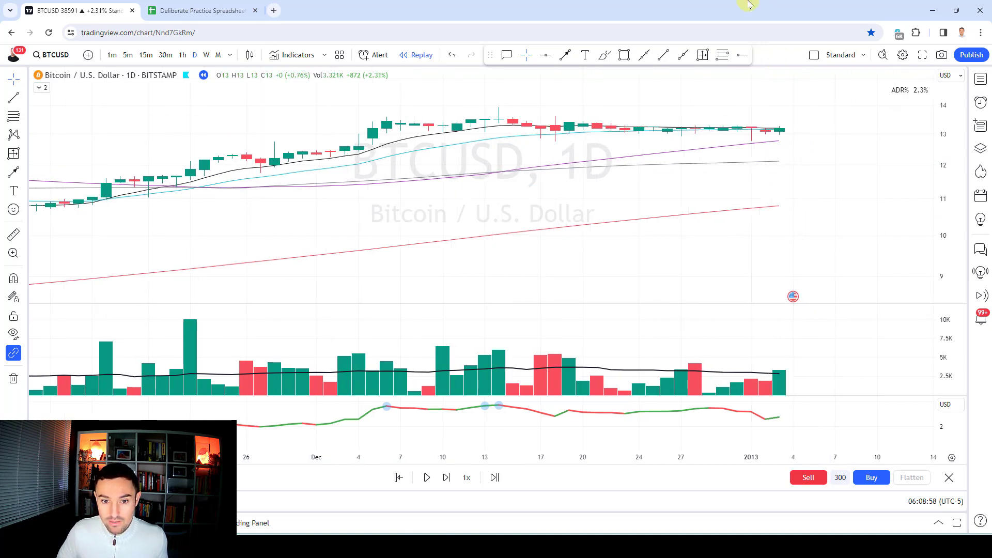
key("shift+Right")
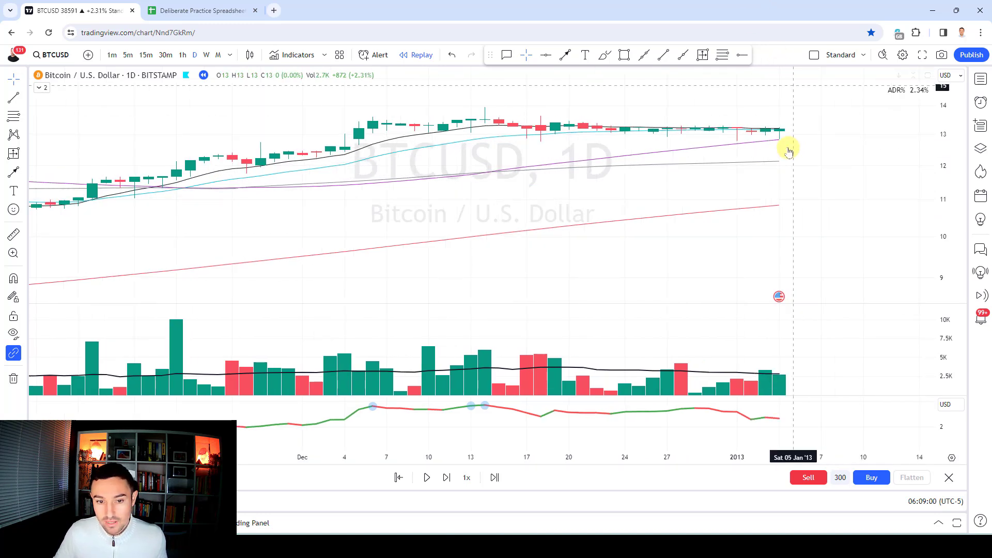
left_click(780, 105)
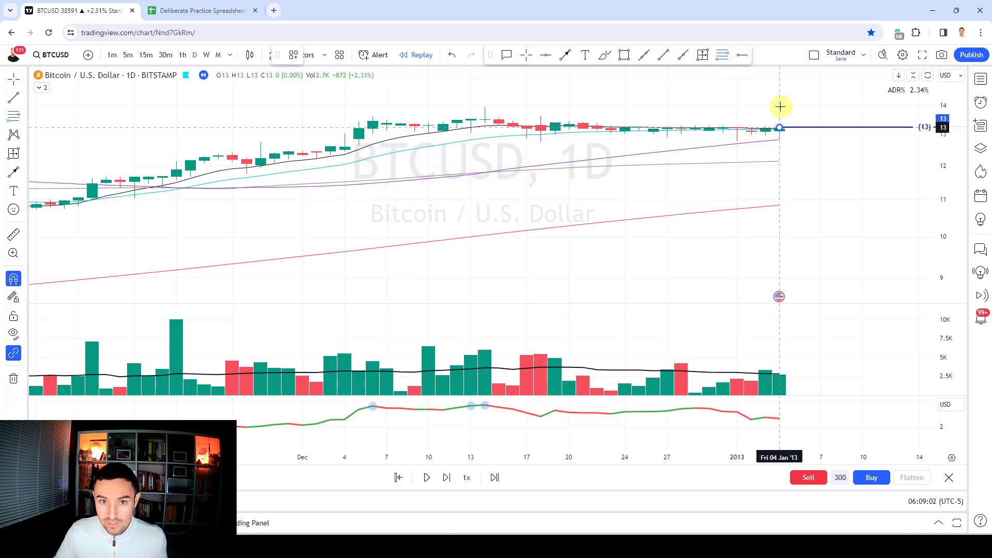
left_click(771, 149)
left_click_drag(766, 135, 778, 142)
left_click(803, 180)
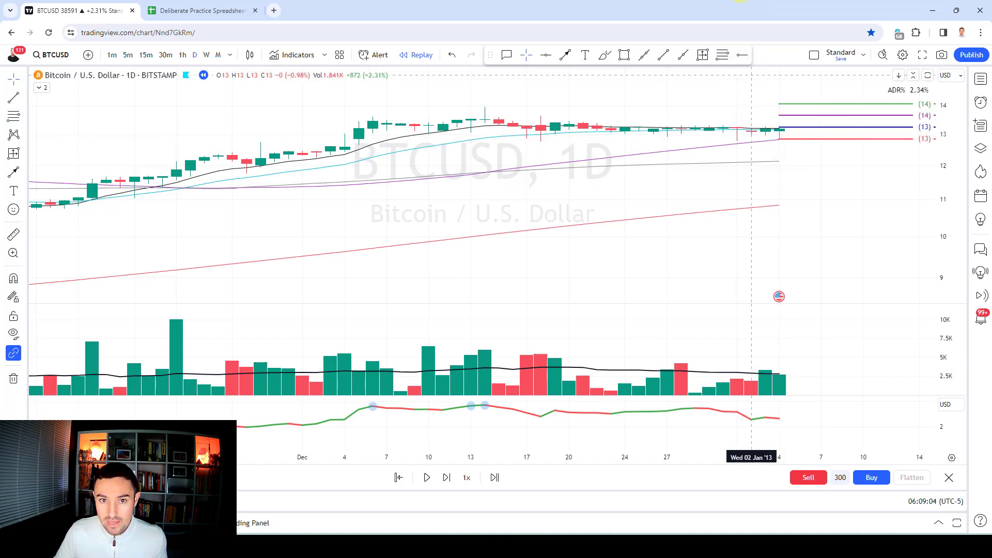
Advance the replay to 6 January 2013 and lower the plotted entry level to that day's candle
key("shift+Right")
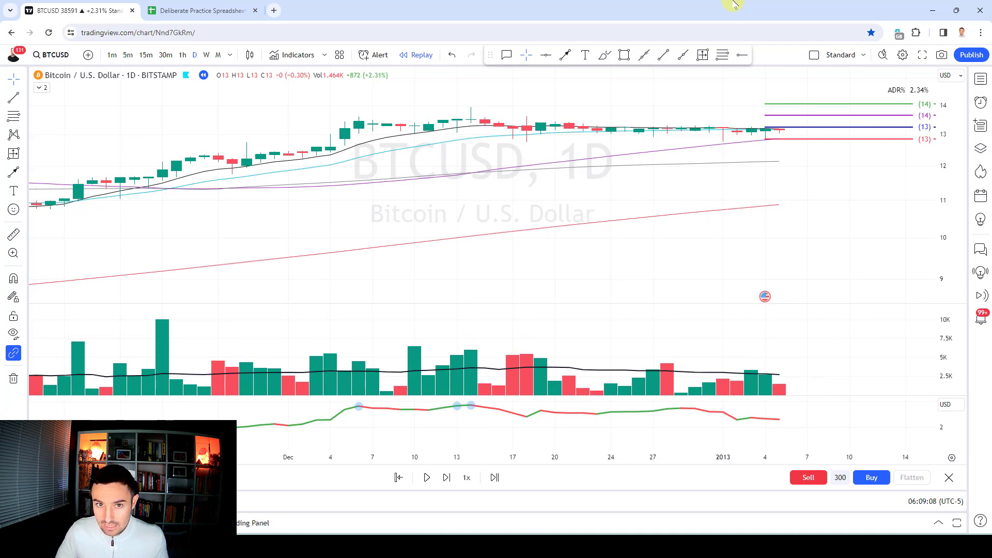
key("shift+Right")
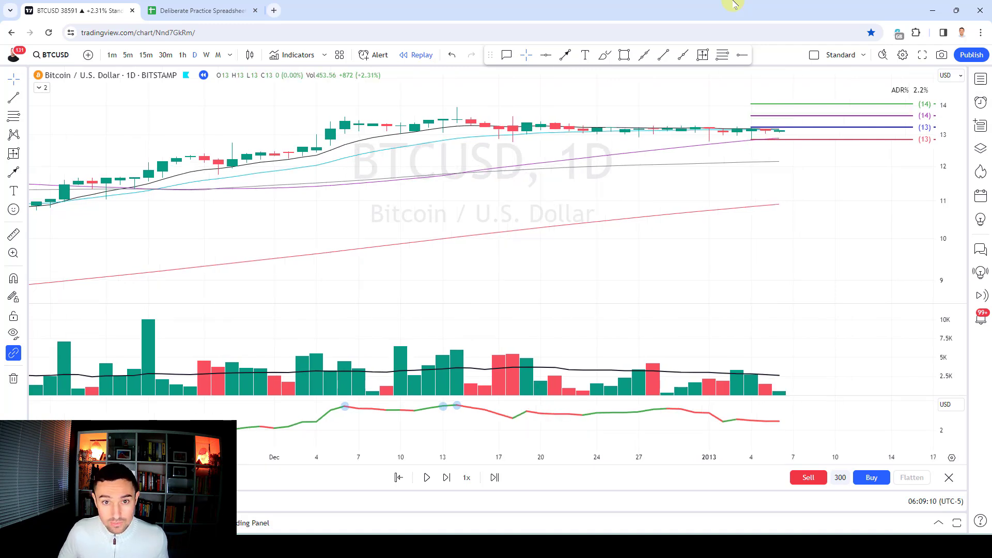
left_click_drag(751, 128, 784, 129)
left_click(806, 178)
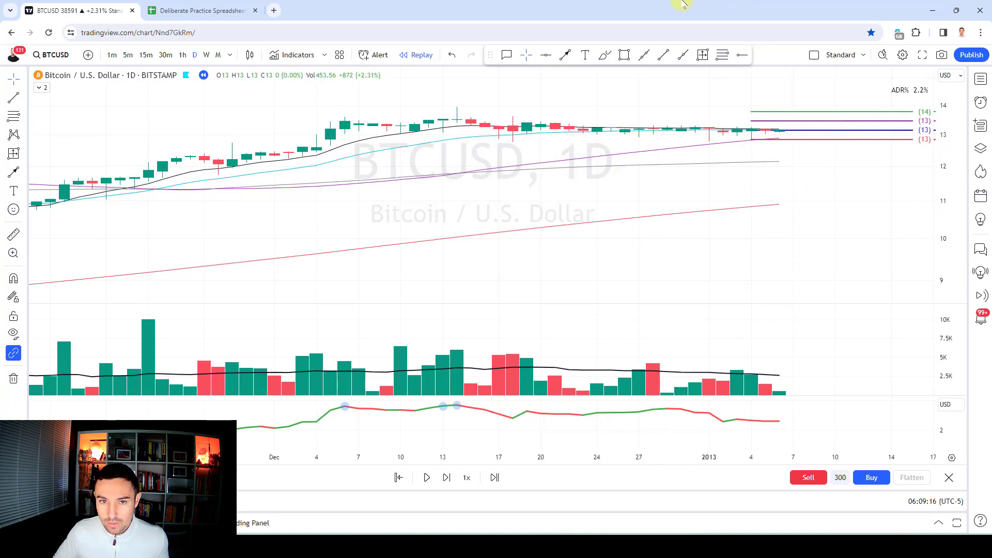
Advance the replay to 7 January 2013 and mark that candle with a downward arrow at the entry level
key("shift+Right")
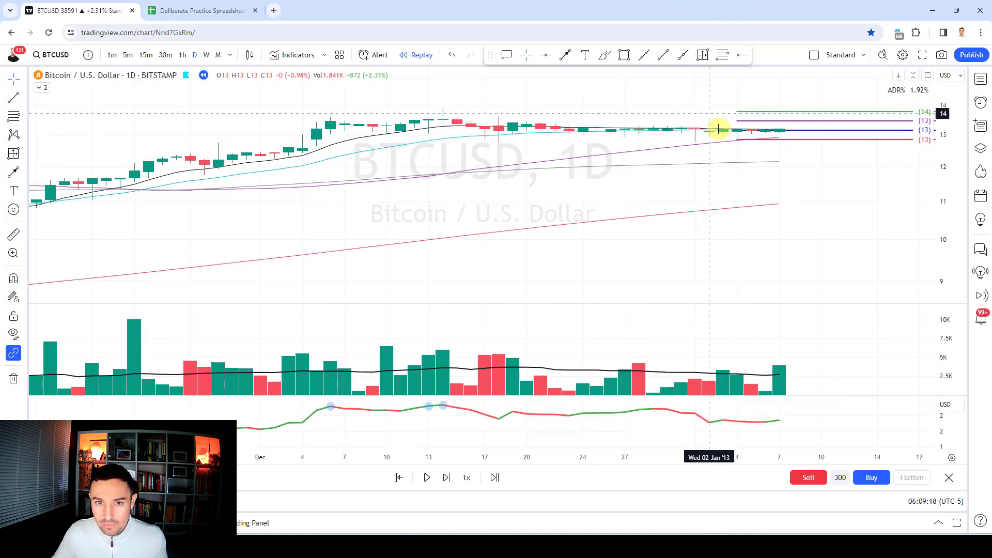
scroll(714, 129, "up", 2)
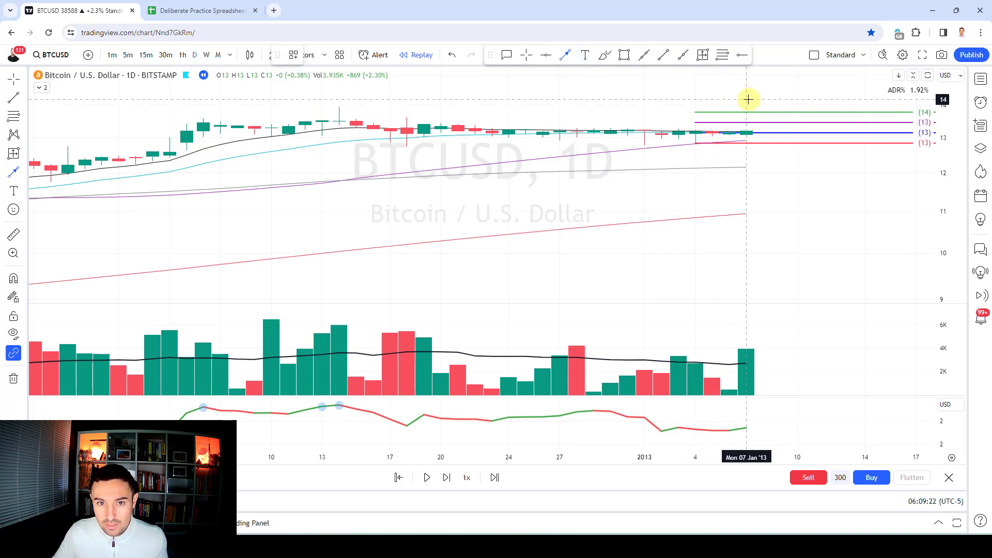
left_click_drag(749, 97, 749, 123)
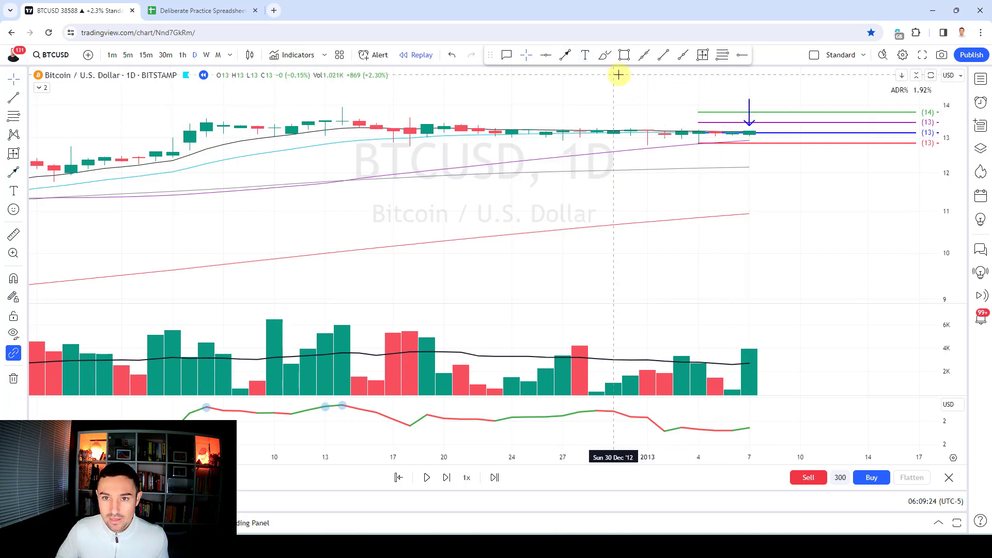
Advance the replay to 10 January 2013 and draw a downward arrow above that candle to mark it
key("shift+Right")
key("shift+Right")
key("shift+Right")
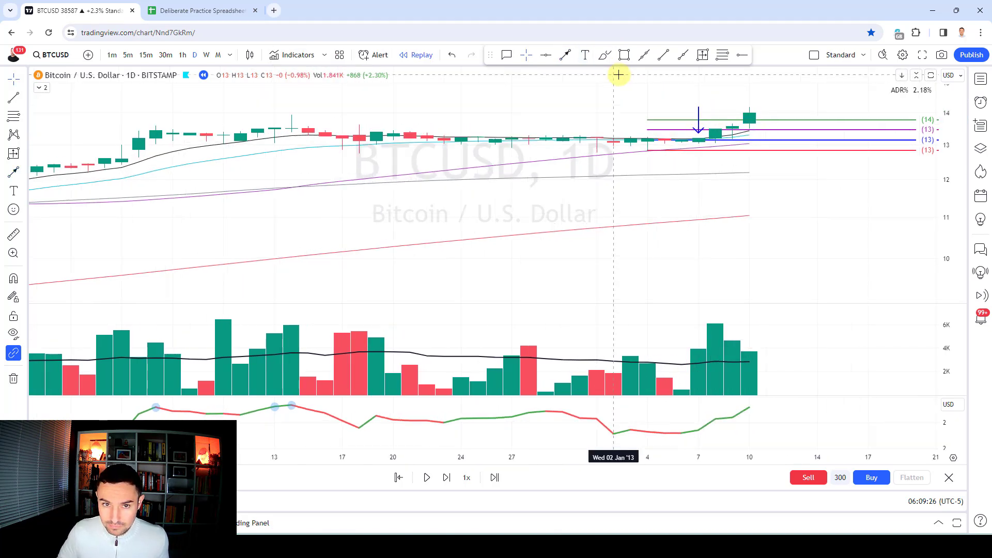
left_click(565, 55)
left_click_drag(752, 84, 750, 105)
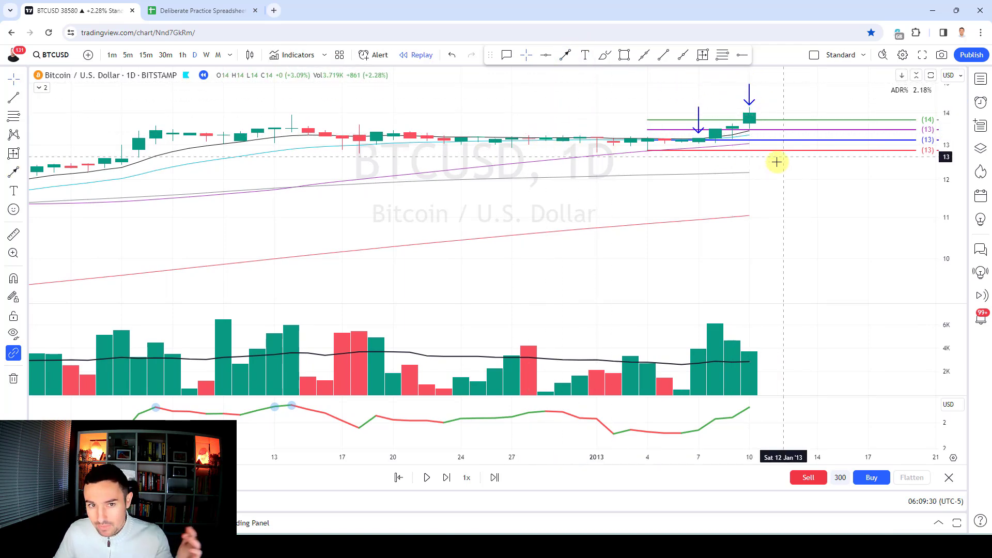
Advance the replay bar by bar from 10 January to 16 March 2013
scroll(739, 232, "down", 1)
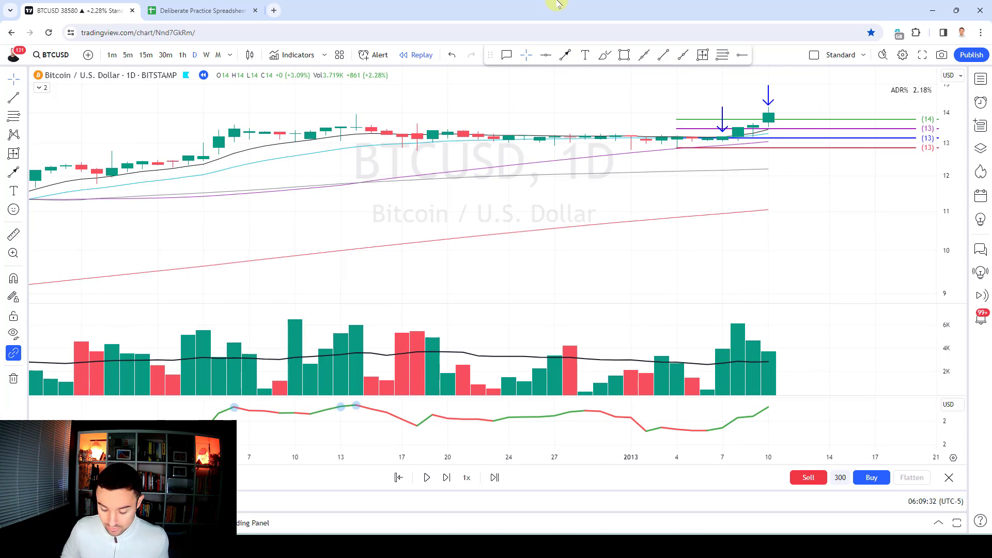
key("shift+Right")
key("shift+Right")
key("shift+Right")
key("shift+Right")
key("shift+Right")
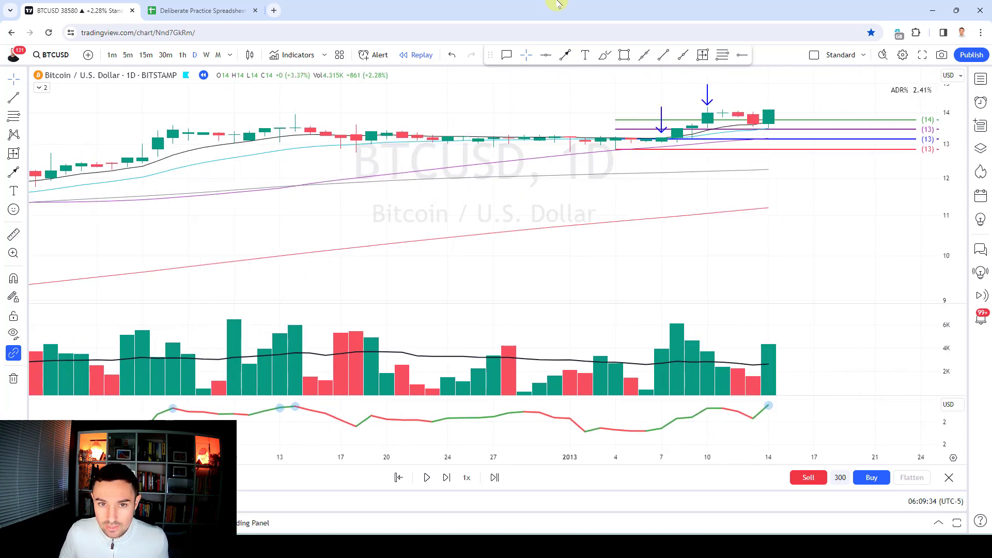
key("shift+Right")
key("shift+Right")
key("shift+Right")
key("shift+Right")
key("shift+Right")
key("shift+Right")
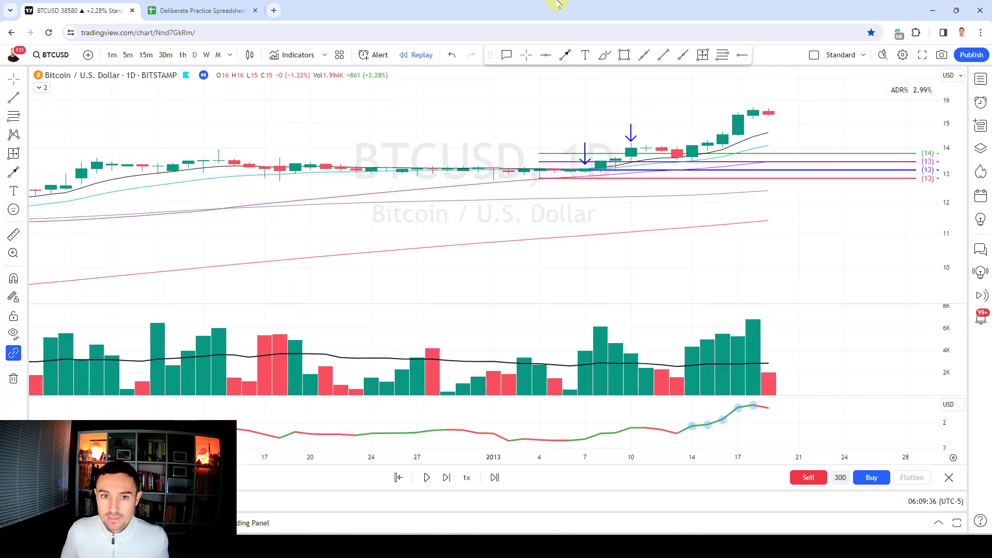
key("shift+Right")
key("shift+Right")
key("shift+Right")
key("shift+Right")
key("shift+Right")
key("shift+Right")
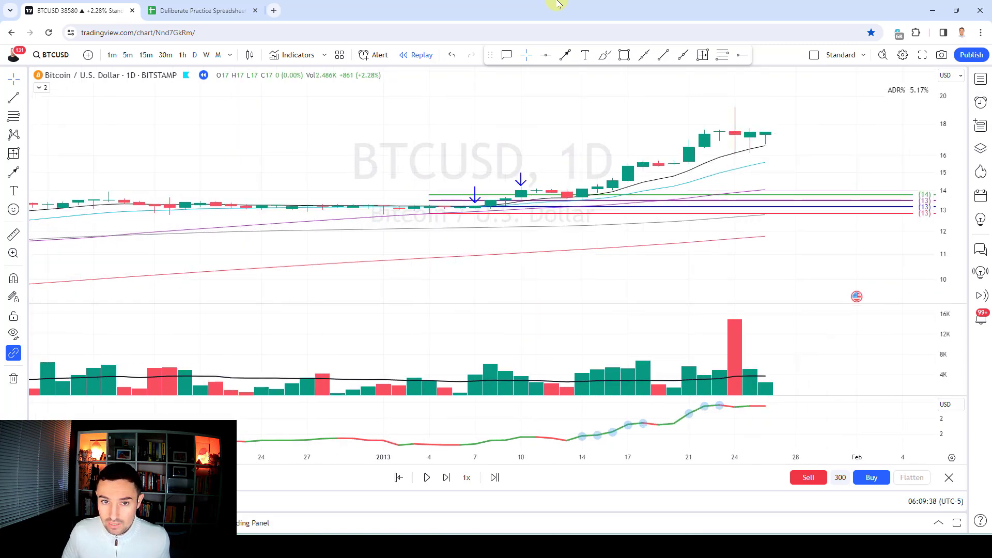
key("shift+Right")
key("shift+Right")
key("shift+Right")
key("shift+Right")
key("shift+Right")
key("shift+Right")
key("shift+Right")
key("shift+Right")
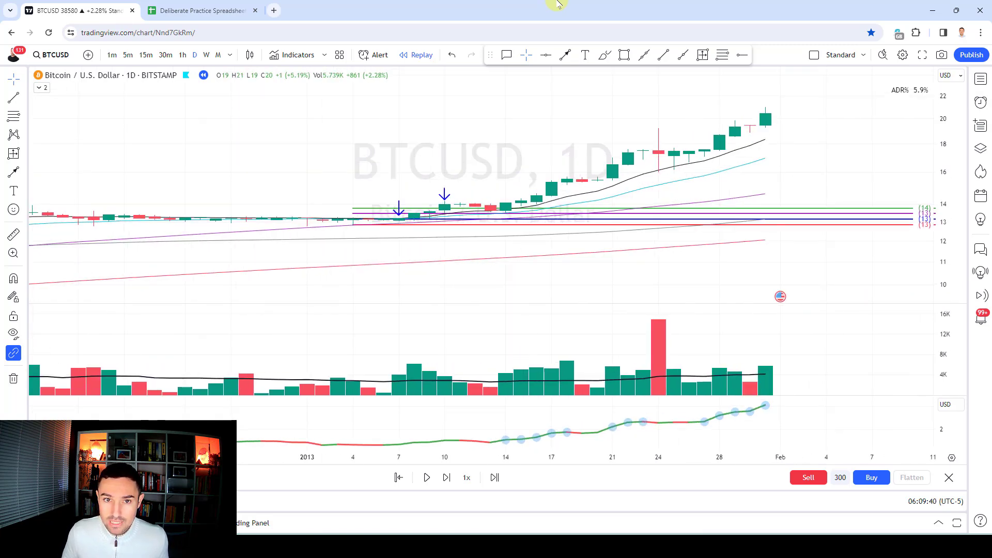
key("shift+Right")
key("shift+Right")
key("shift+Right")
key("shift+Right")
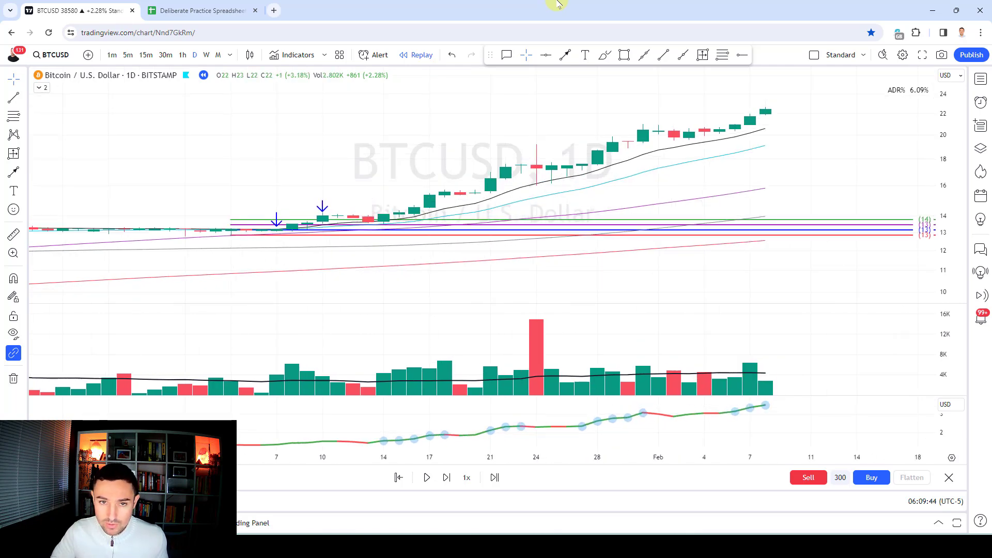
key("shift+Right")
key("shift+Right")
key("shift+Right")
key("shift+Right")
key("shift+Right")
key("shift+Right")
key("shift+Right")
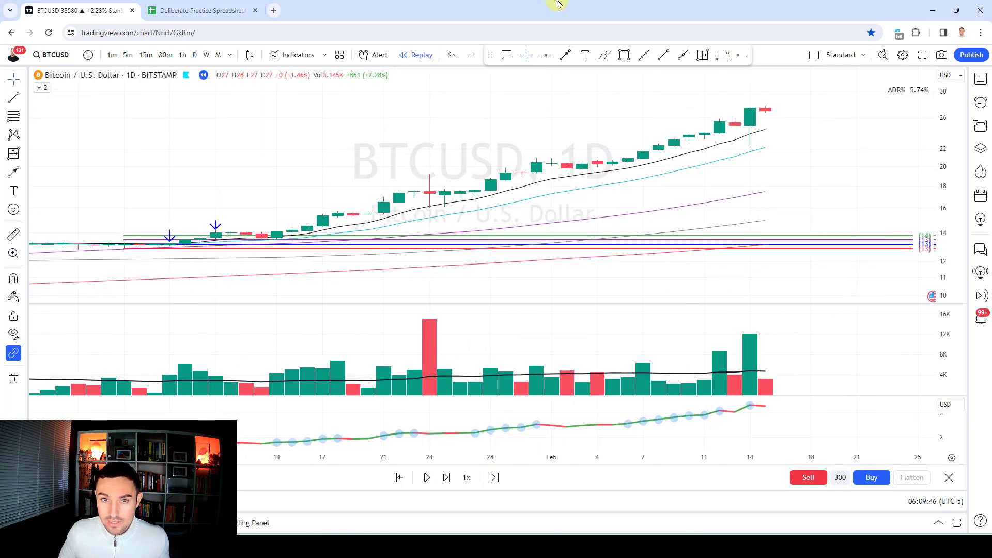
key("shift+Right")
key("shift+Right")
key("shift+Right")
key("shift+Right")
key("shift+Right")
key("shift+Right")
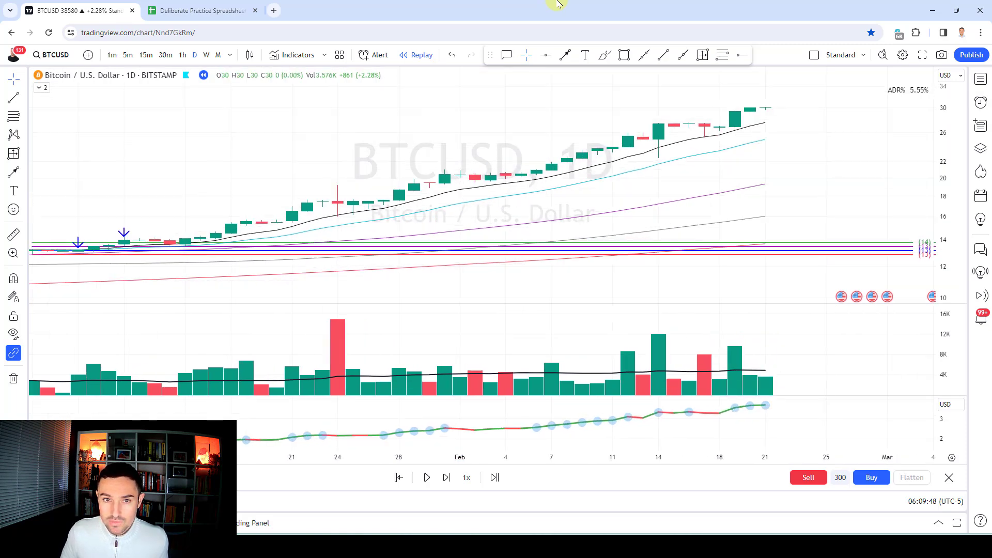
key("shift+Right")
key("shift+Right")
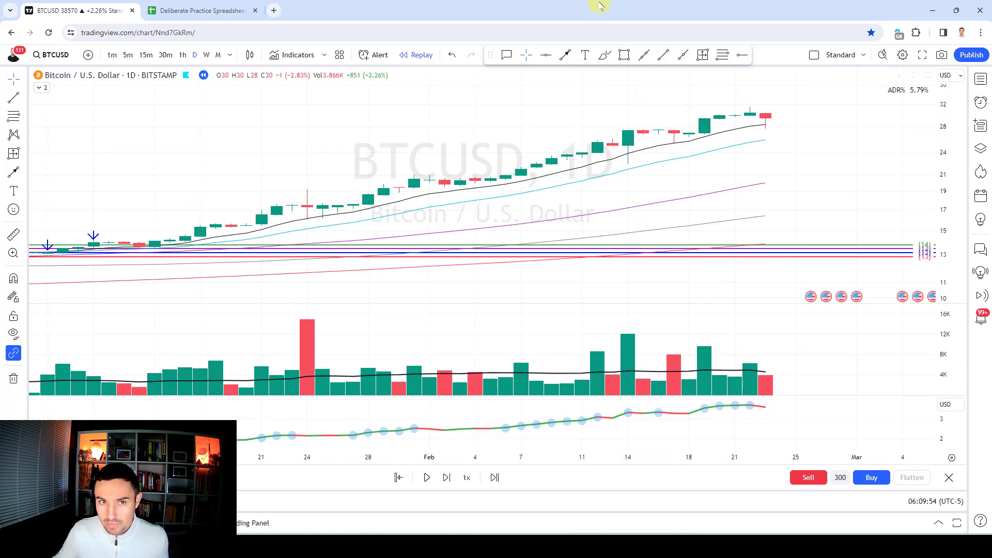
key("shift+Right")
key("shift+Right")
key("shift+Right")
key("shift+Right")
key("shift+Right")
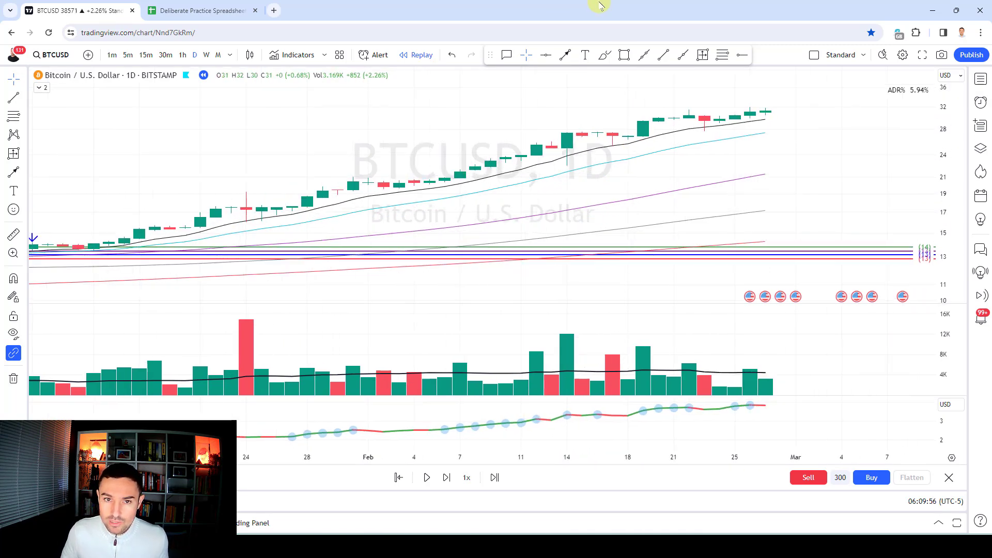
key("shift+Right")
key("shift+Right")
key("shift+Right")
key("shift+Right")
key("shift+Right")
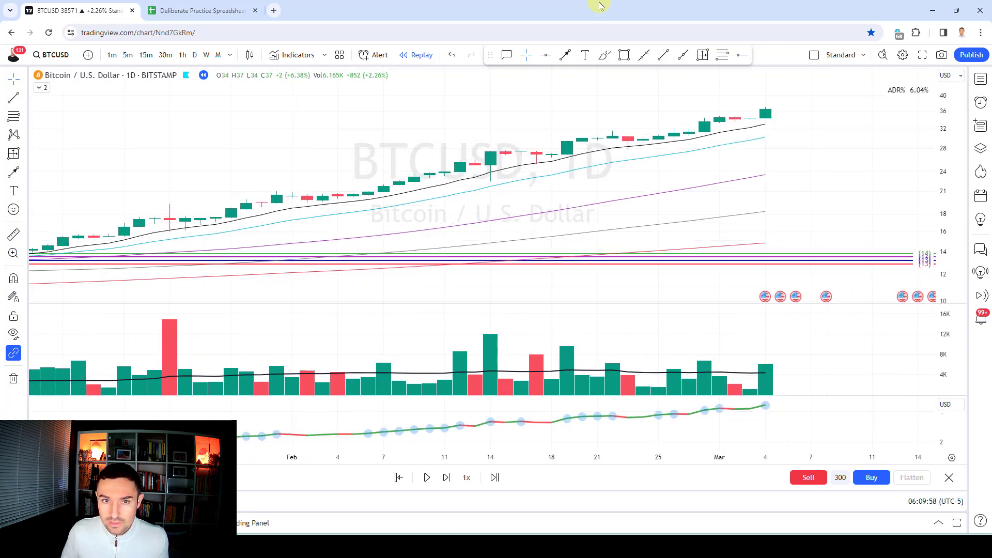
key("shift+Right")
key("shift+Right")
key("shift+Right")
key("shift+Right")
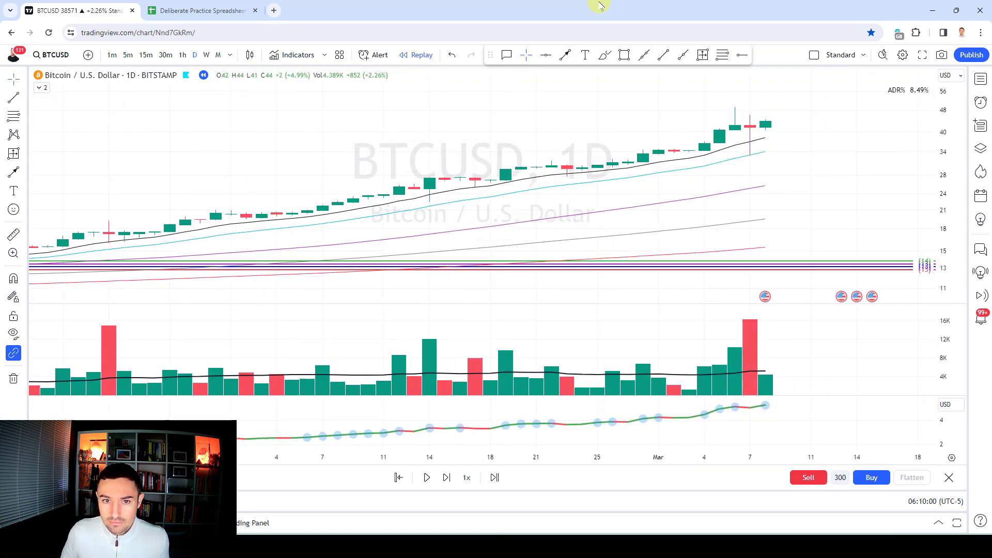
key("shift+Right")
key("shift+Right")
key("shift+Right")
key("shift+Right")
key("shift+Right")
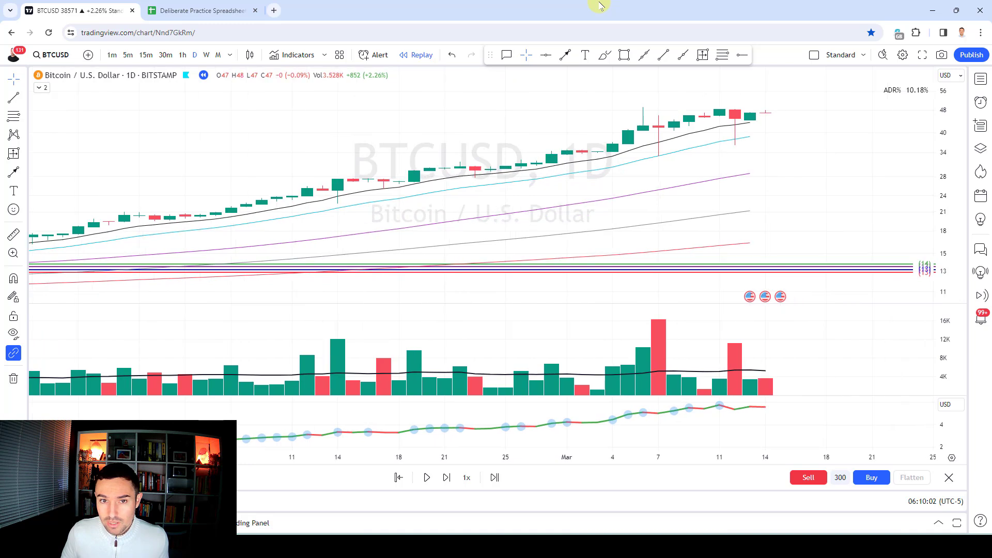
key("shift+Right")
key("shift+Right")
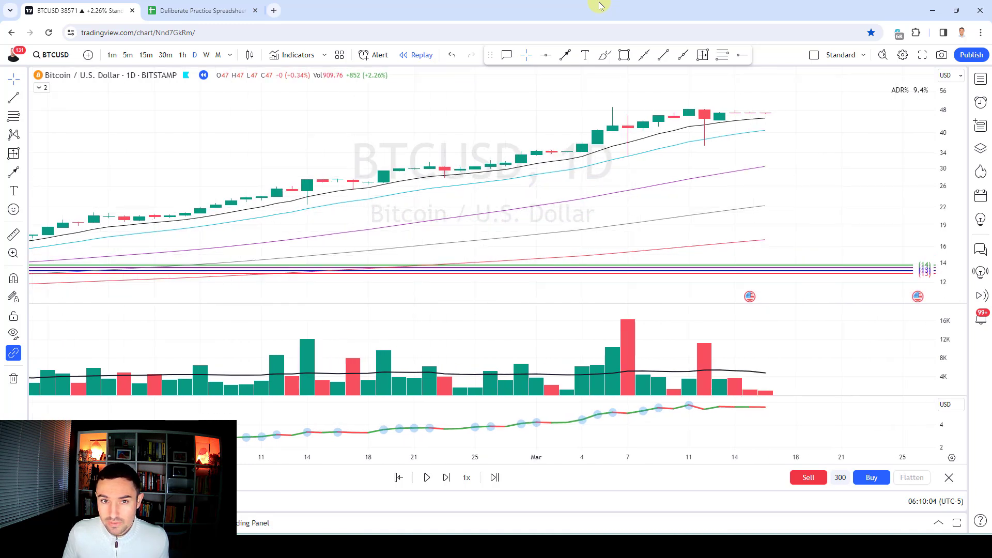
left_click(624, 55)
mouse_move(735, 368)
left_mouse_down()
mouse_move(790, 394)
mouse_move(836, 326)
mouse_move(758, 390)
mouse_move(766, 391)
left_mouse_up()
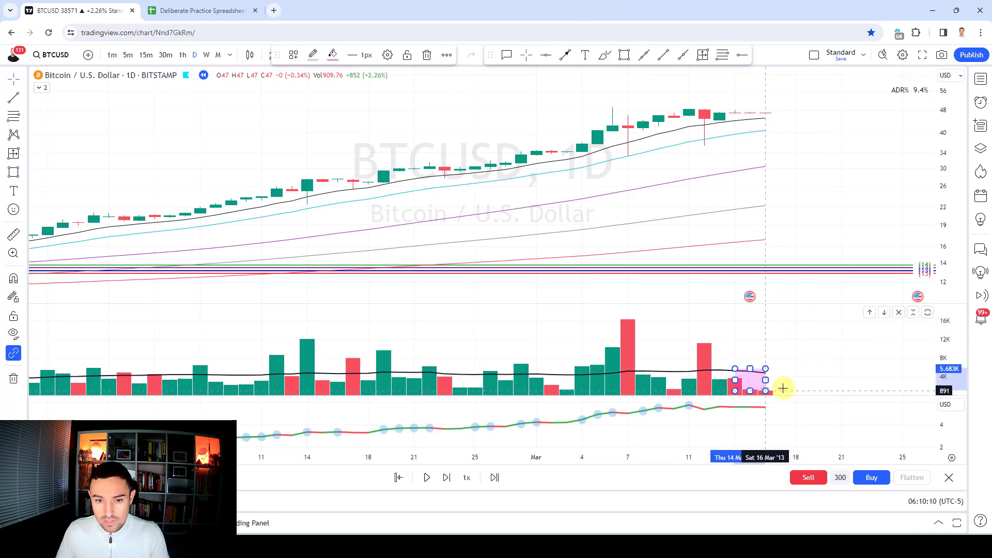
key("Delete")
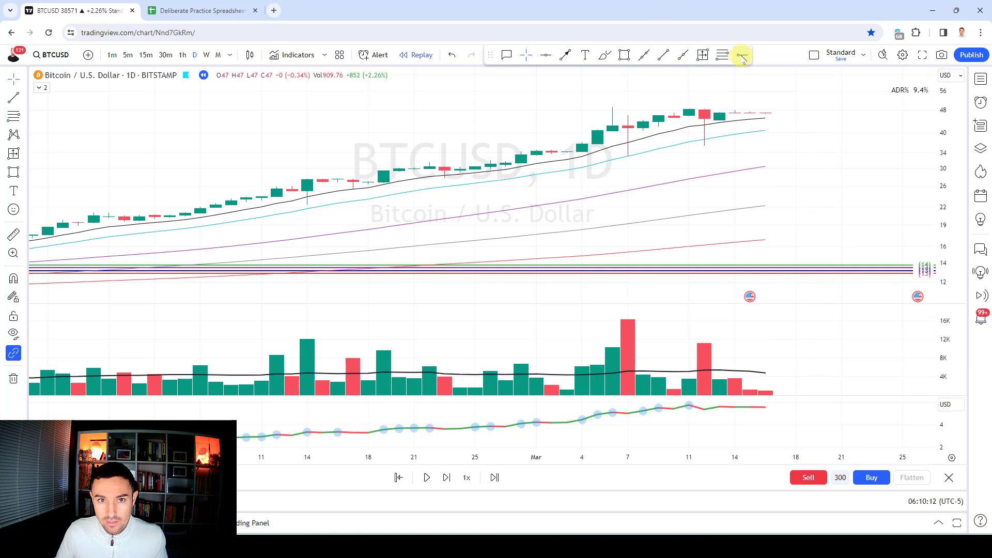
Plot trade levels with the entry at 47 on 16 March 2013 and the stop at 44 on 13 March, and measure the entry-to-stop percentage
left_click(722, 55)
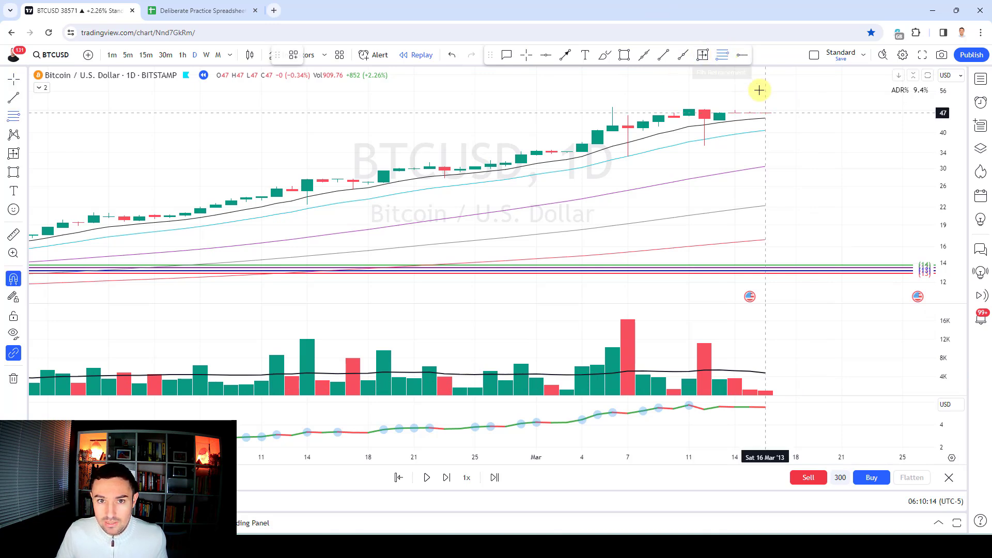
left_click(766, 112)
left_click(720, 121)
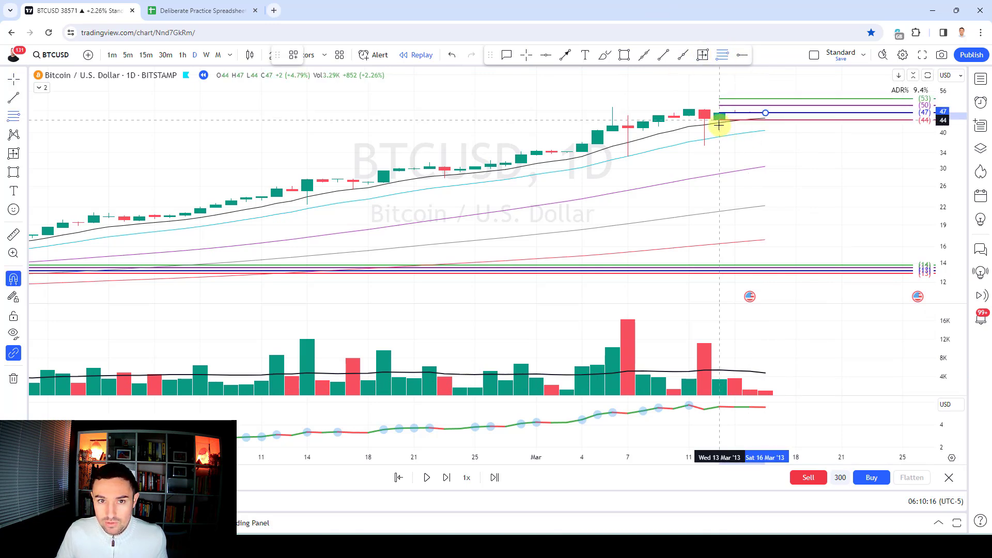
left_click(703, 55)
left_click(720, 112)
left_click(720, 120)
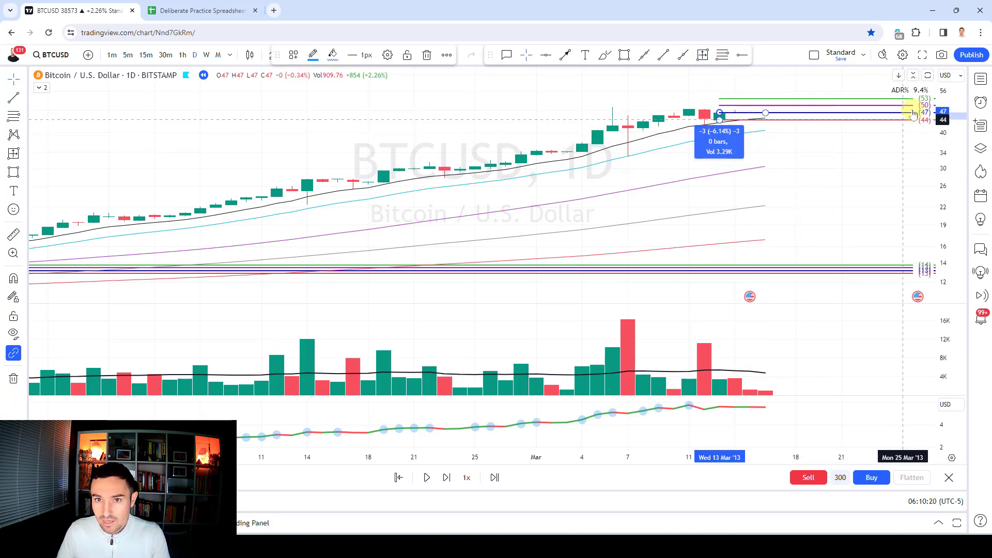
Remove the entry-to-stop measurement and measure the price rise from early January to 12 March 2013
key("Delete")
scroll(858, 150, "down", 3)
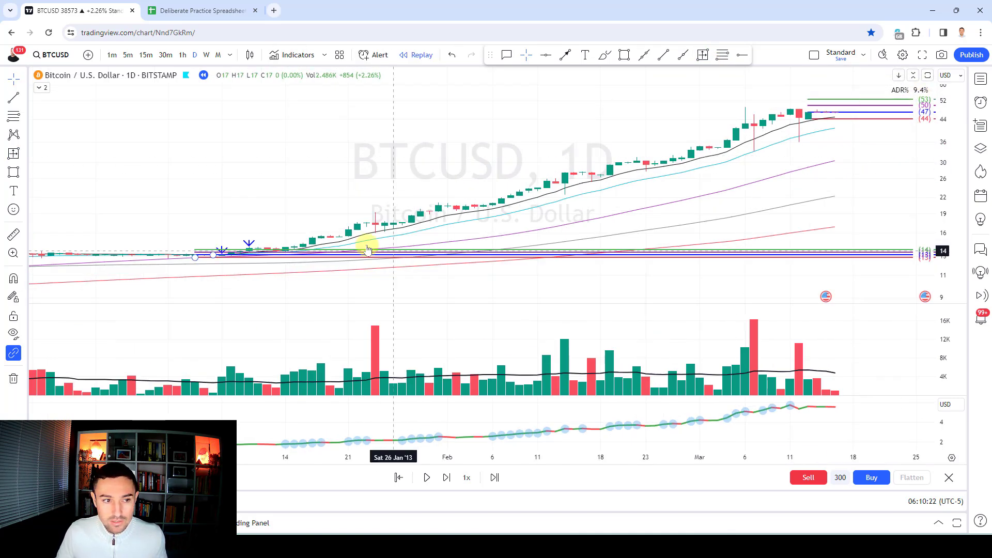
left_click(178, 251)
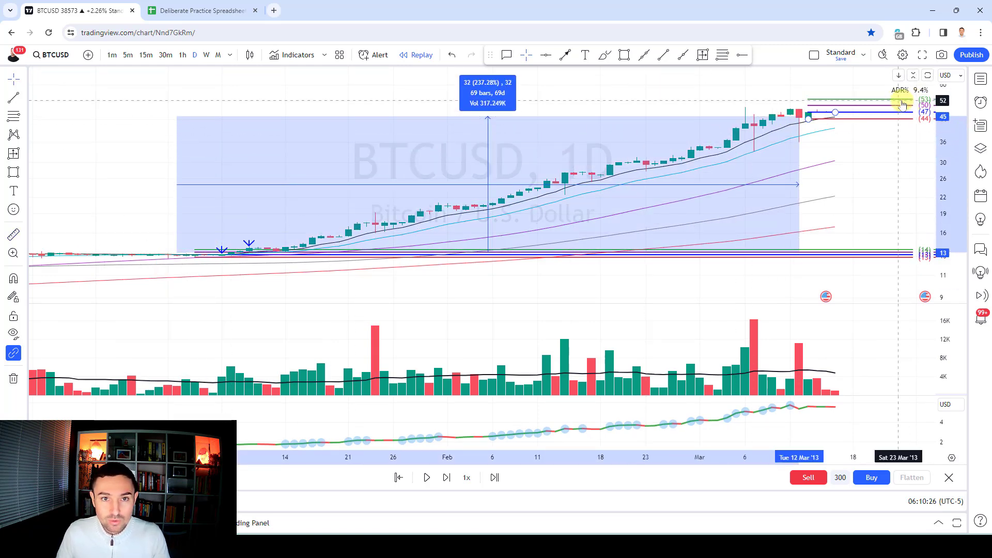
left_click(505, 96)
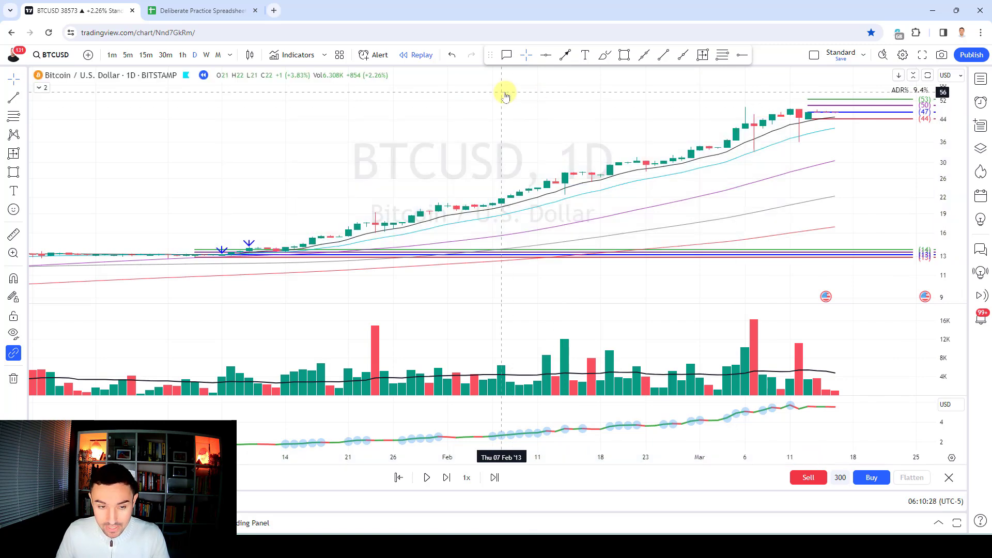
Move the stop anchor of the upper trade levels from 13 March to 16 March 2013 at 44
scroll(560, 153, "up", 4)
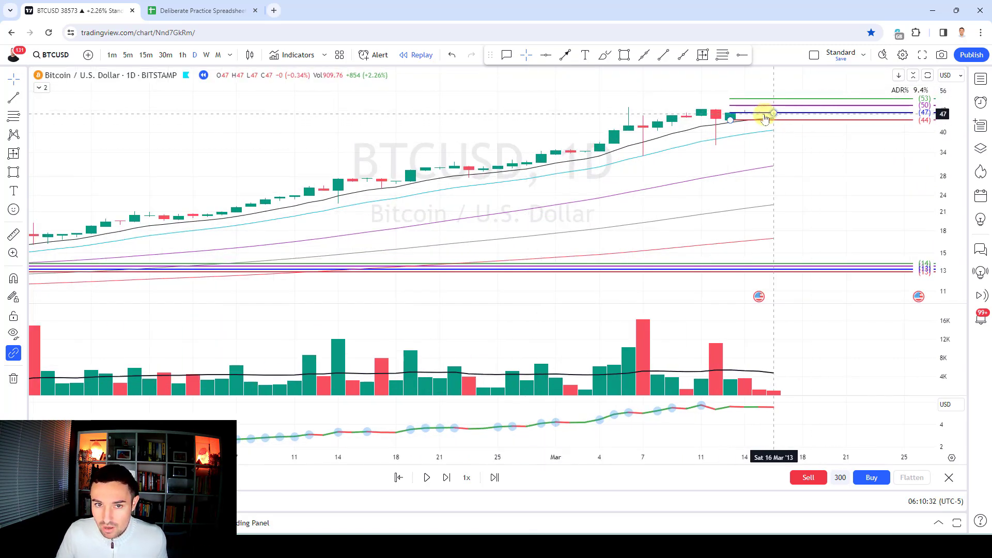
left_click_drag(731, 120, 774, 122)
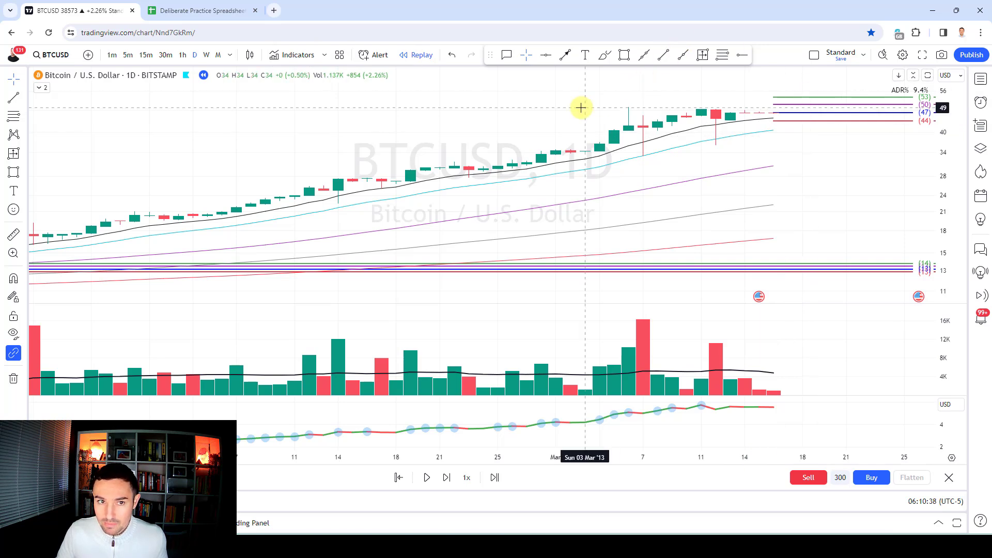
Advance the replay to 17 March 2013 and mark that candle with a downward arrow
key("shift+Right")
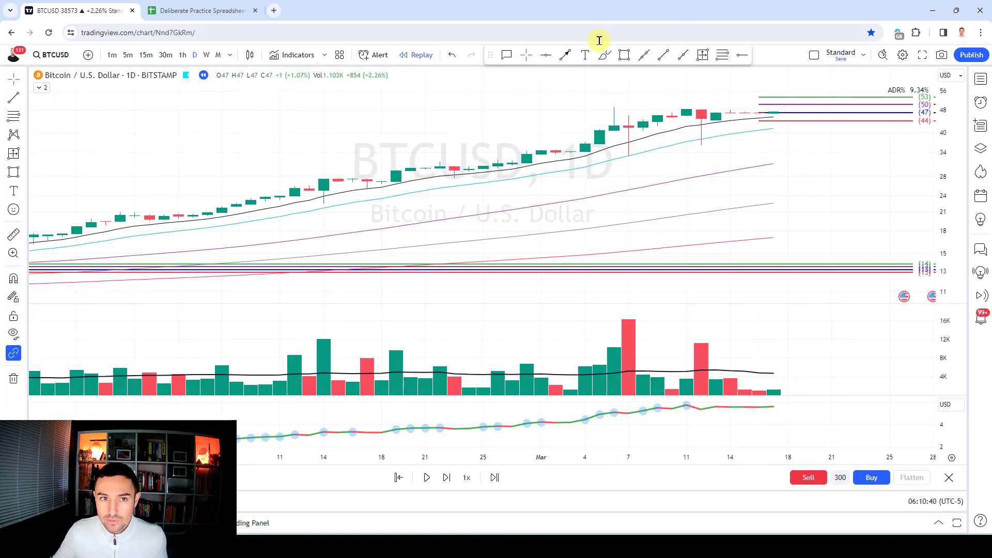
left_click(564, 56)
left_click(774, 107)
Advance the replay to 19 March 2013 and draw a downward arrow above that candle
key("shift+Right")
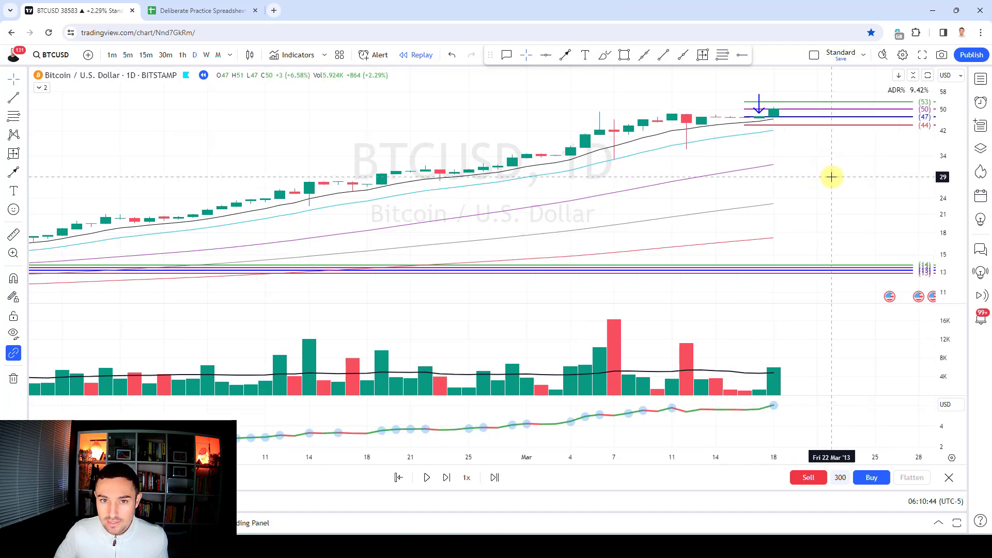
key("shift+Right")
left_click(565, 56)
left_click(774, 101)
left_click(742, 95)
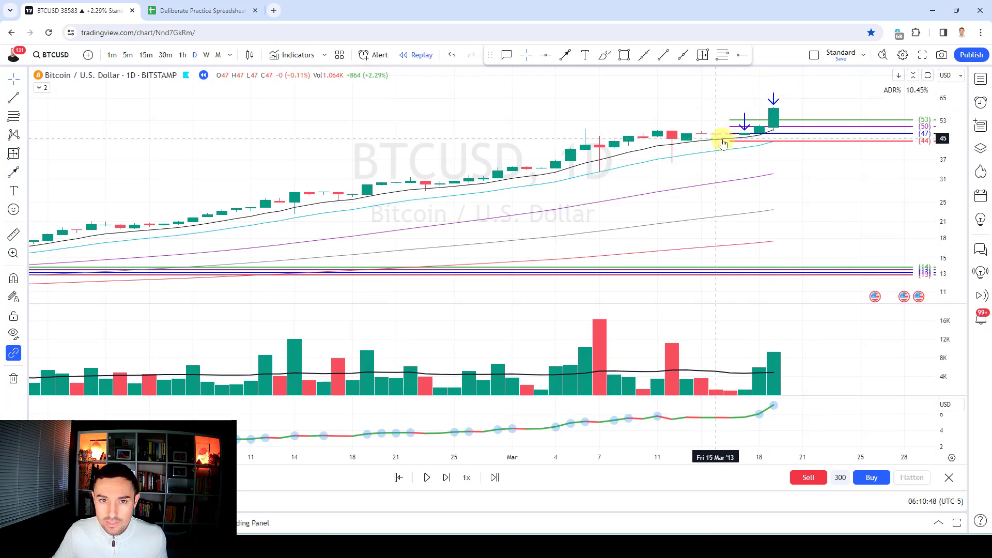
Highlight the consolidation from 1 to 6 February 2013 with a rectangle between about 19 and 22
scroll(722, 97, "down", 1)
scroll(574, 106, "down", 2)
left_click(625, 55)
left_click_drag(391, 211, 439, 224)
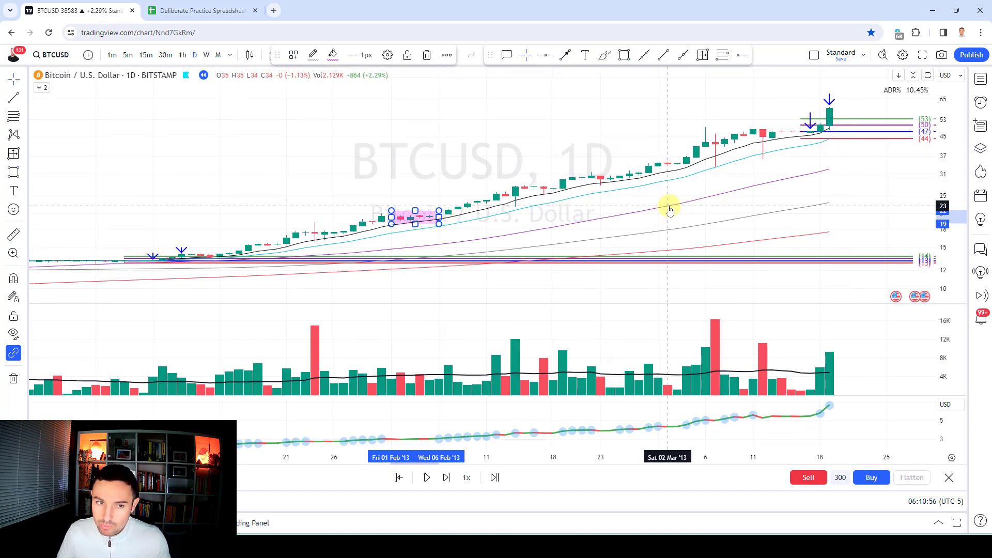
scroll(670, 209, "up", 1)
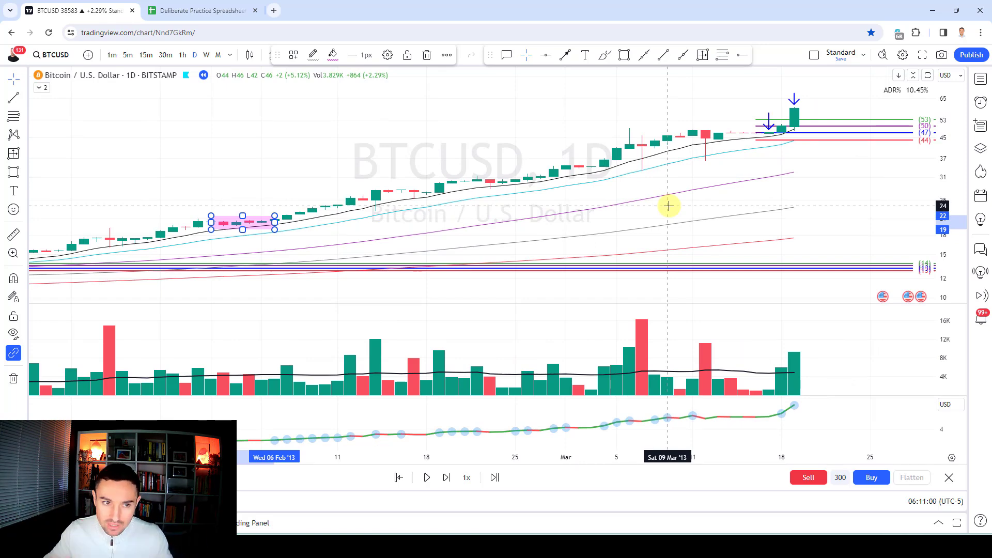
left_click(734, 180)
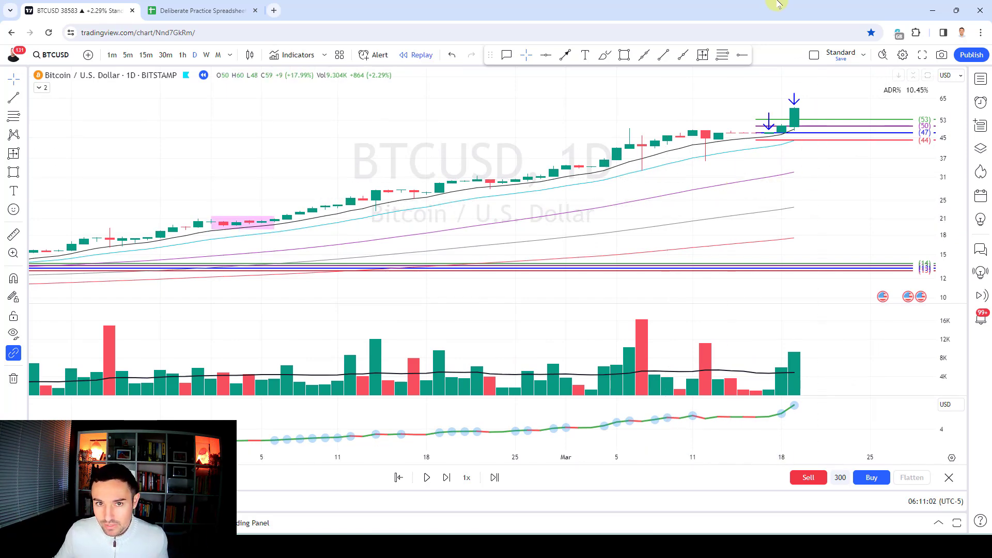
Advance the replay bar by bar from 19 March to 10 April 2013
key("shift+Right")
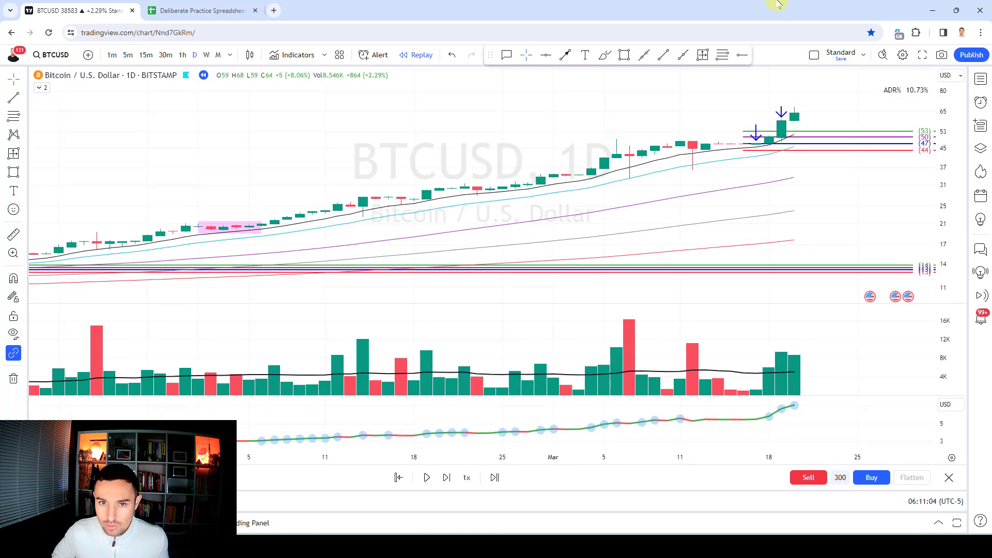
key("shift+Right")
key("shift+Right")
key("shift+Right")
key("shift+Right")
key("shift+Right")
key("shift+Right")
key("shift+Right")
key("shift+Right")
key("shift+Right")
key("shift+Right")
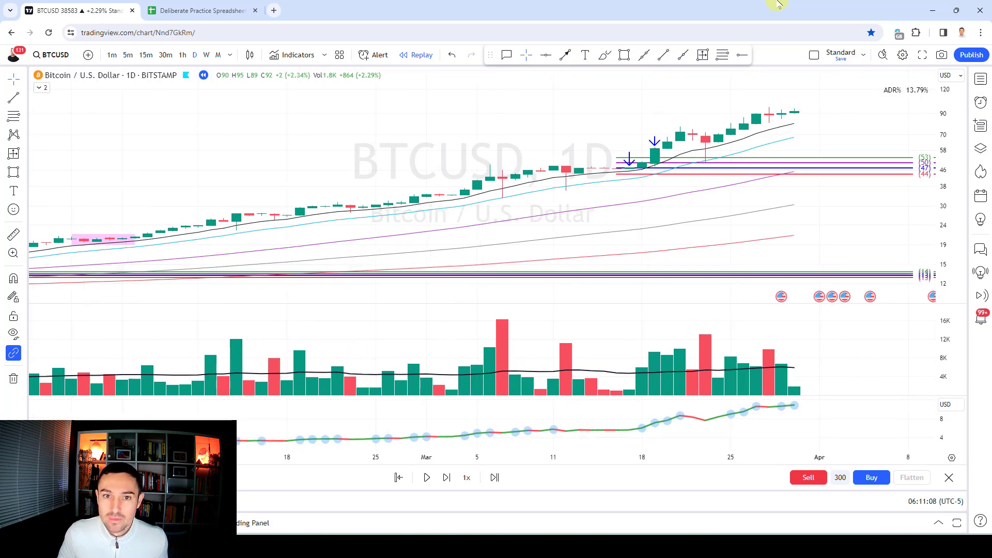
key("shift+Right")
key("shift+Right")
key("shift+Right")
key("shift+Right")
key("shift+Right")
key("shift+Right")
key("shift+Right")
key("shift+Right")
key("shift+Right")
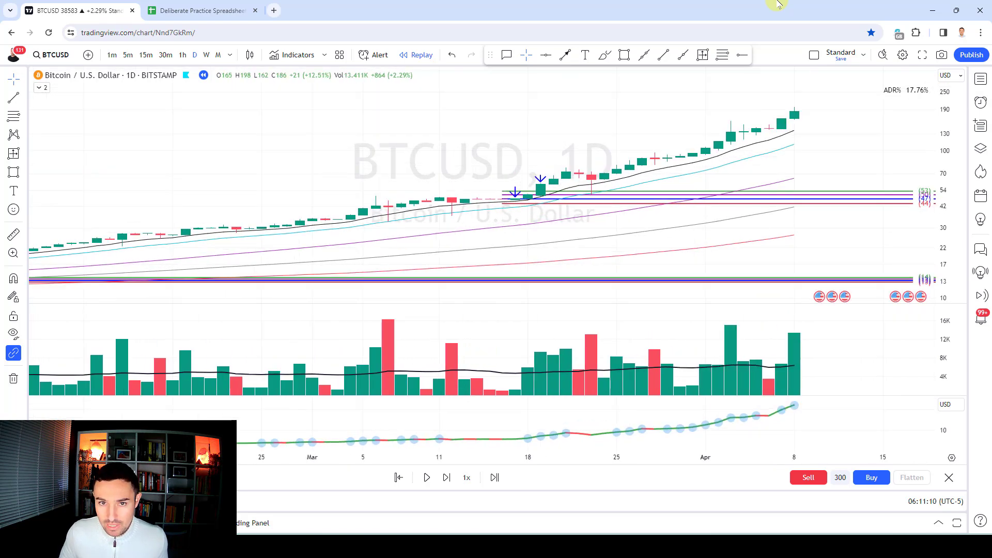
key("shift+Right")
key("shift+Right")
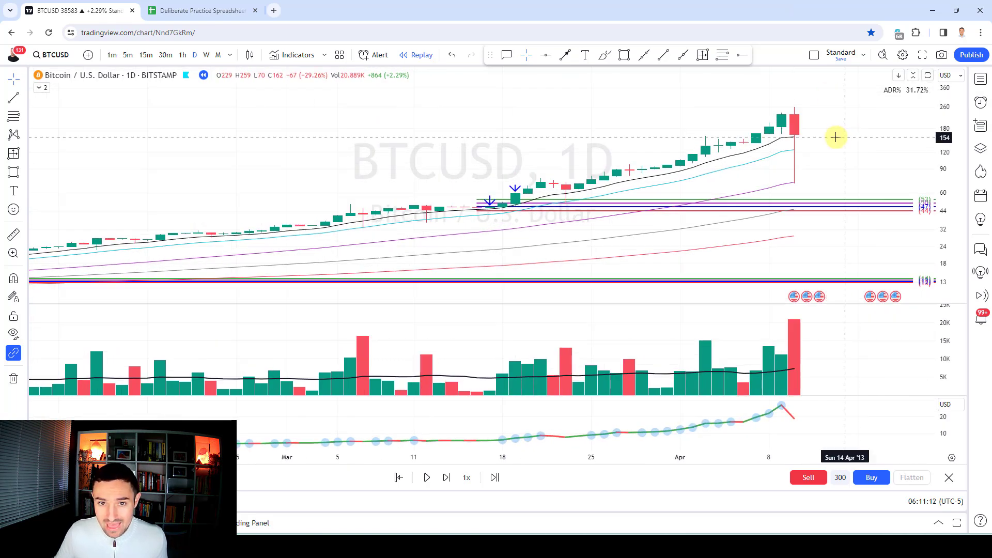
Draw a downward arrow above the 10 April 2013 candle and delete the arrow on 17 March
left_click(565, 55)
left_click(794, 93)
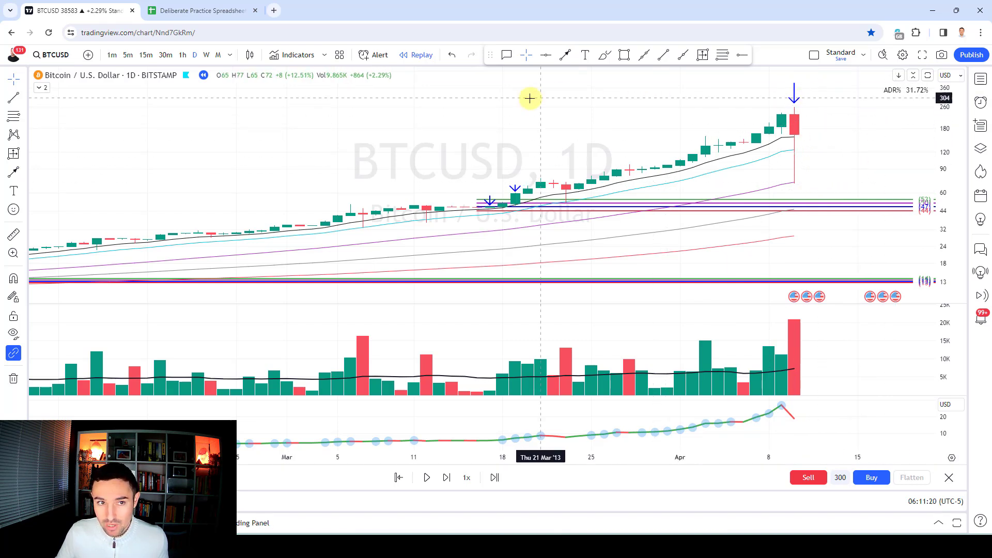
left_click(796, 99)
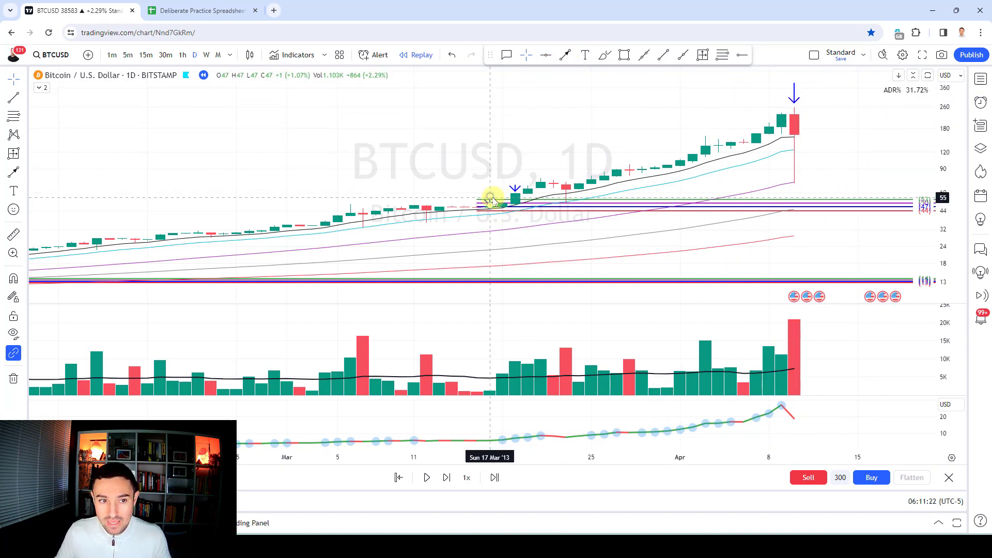
key("Delete")
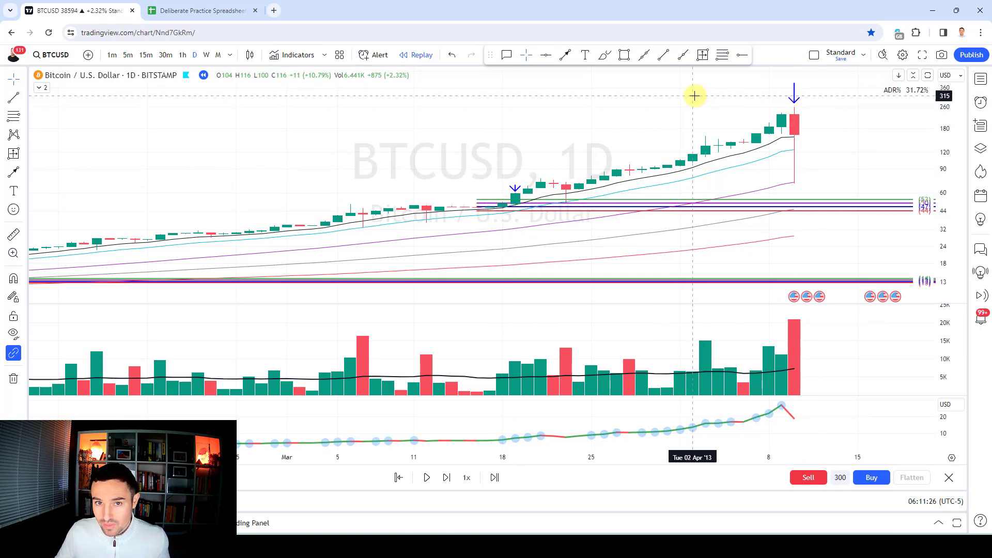
Advance the replay to 11 April 2013 and measure the gains from the 16 March entry at 47 to the 10 and 11 April closes
key("shift+Right")
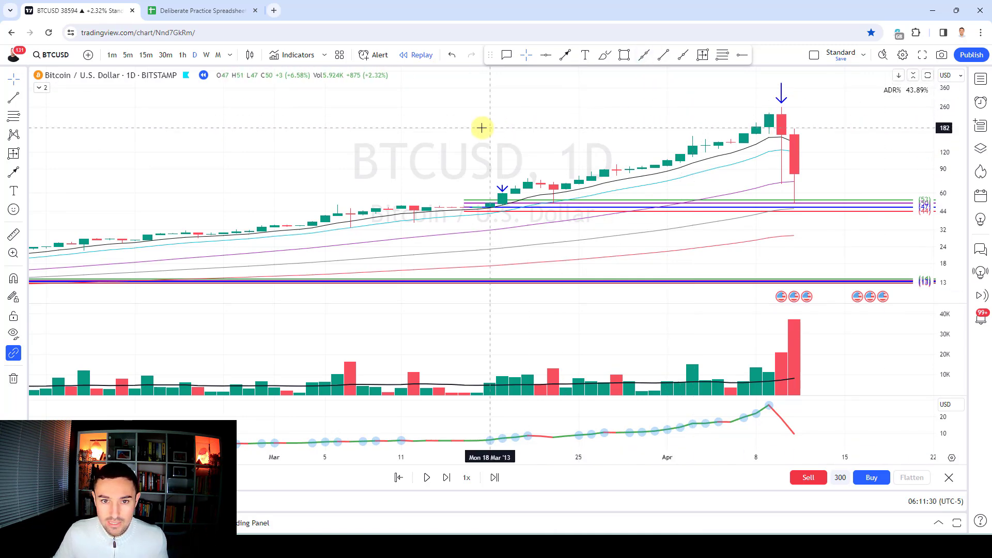
scroll(536, 119, "up", 5)
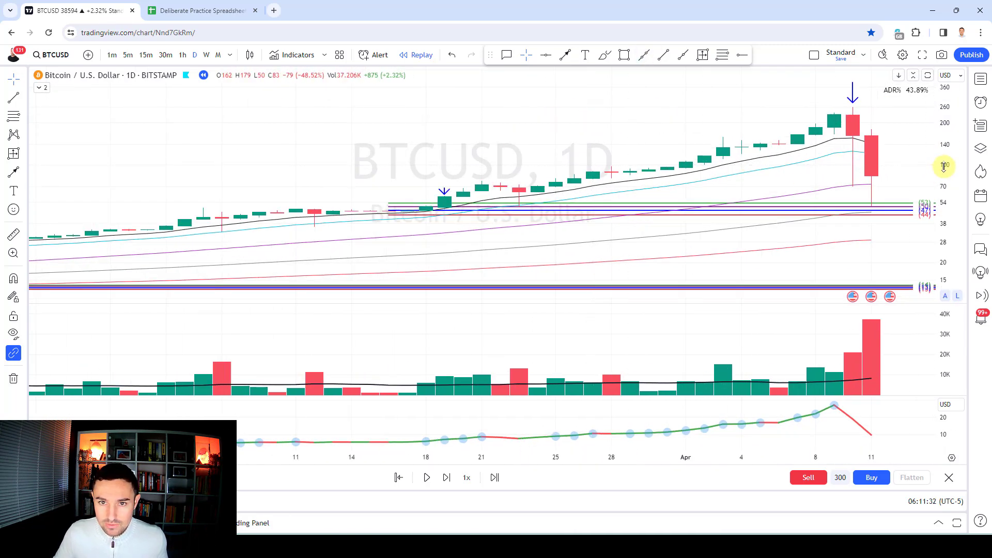
left_click_drag(943, 168, 942, 105)
left_click(700, 56)
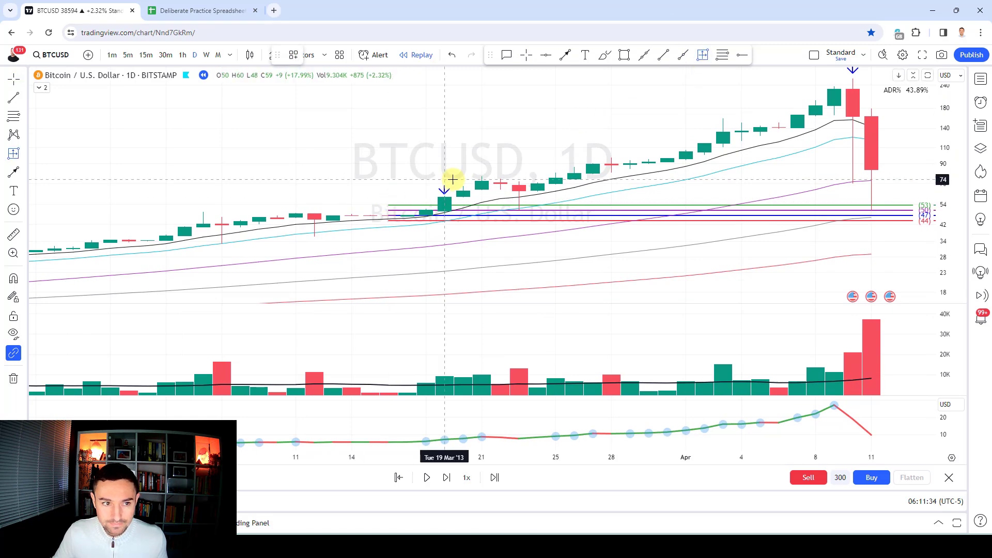
left_click(392, 199)
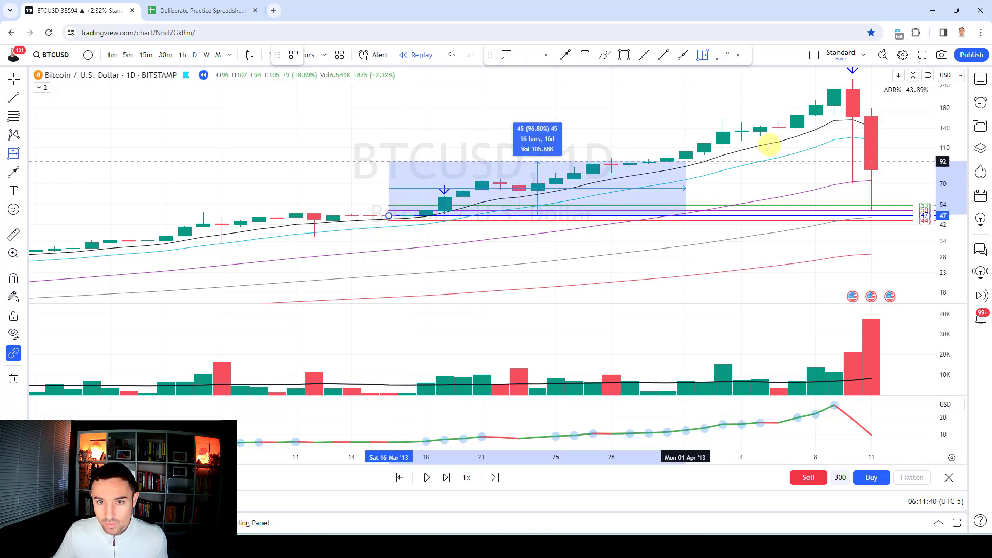
left_click(854, 115)
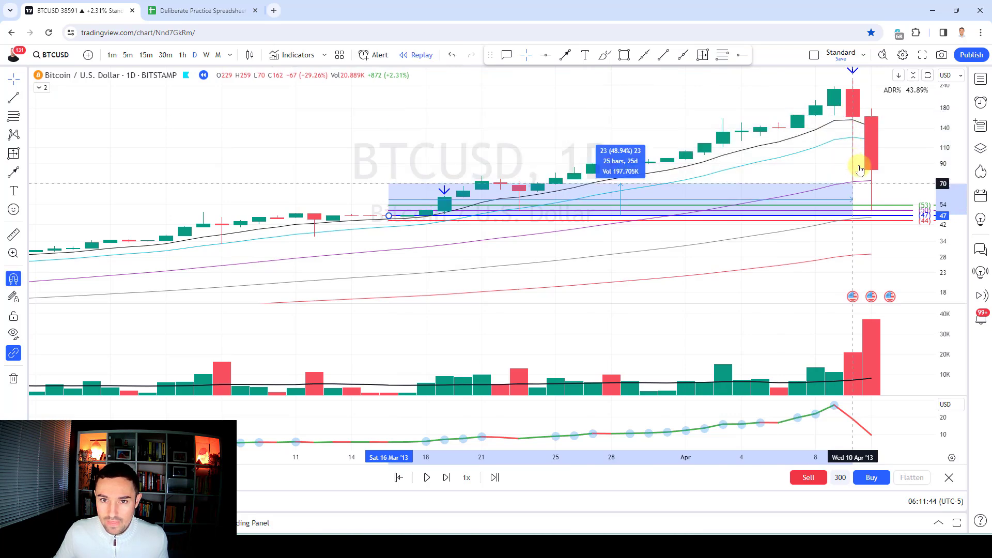
In the practice spreadsheet, set the average gain inputs to 14% for Sale 1, 244% for Sale 2 and 77% for Sale 3
left_click(250, 10)
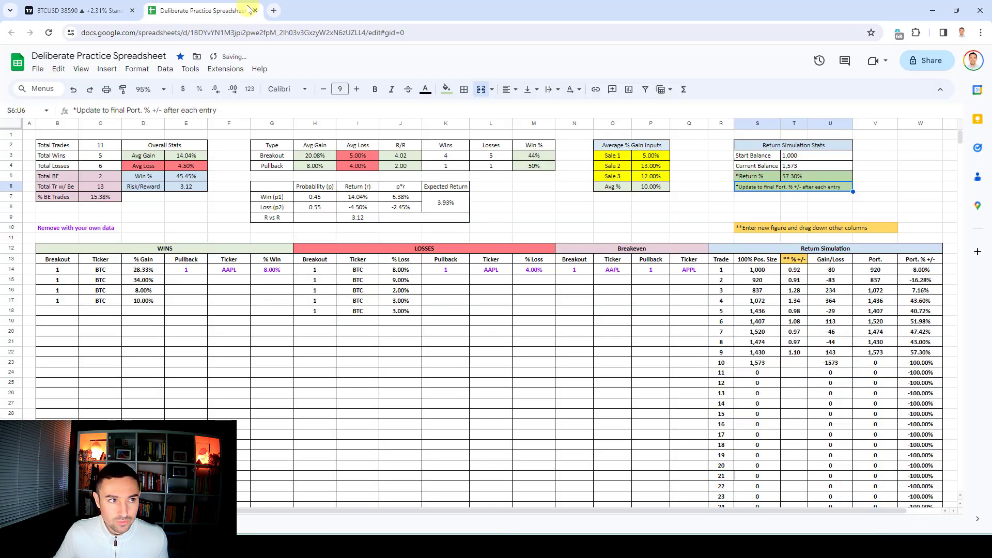
left_click(646, 156)
type("14")
key("Return")
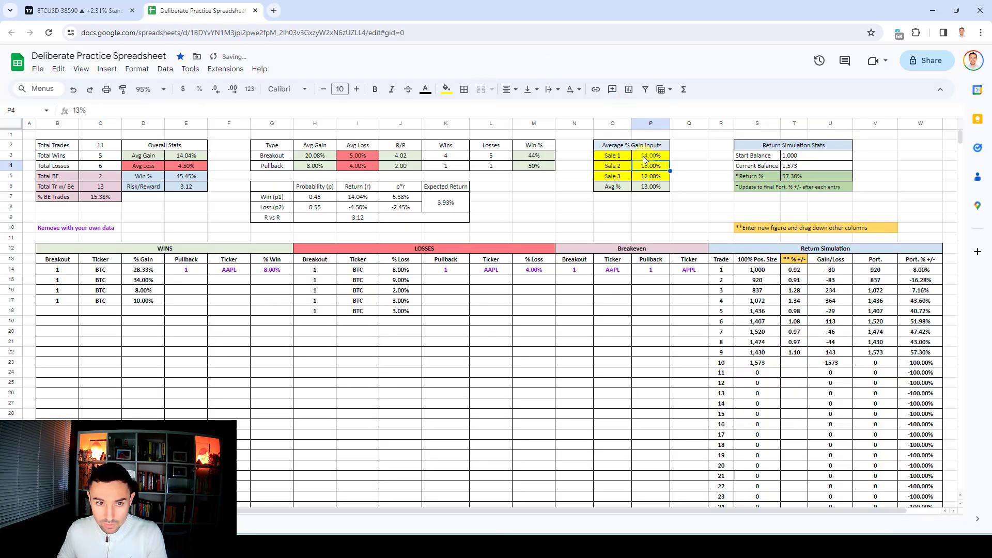
type("244")
key("Return")
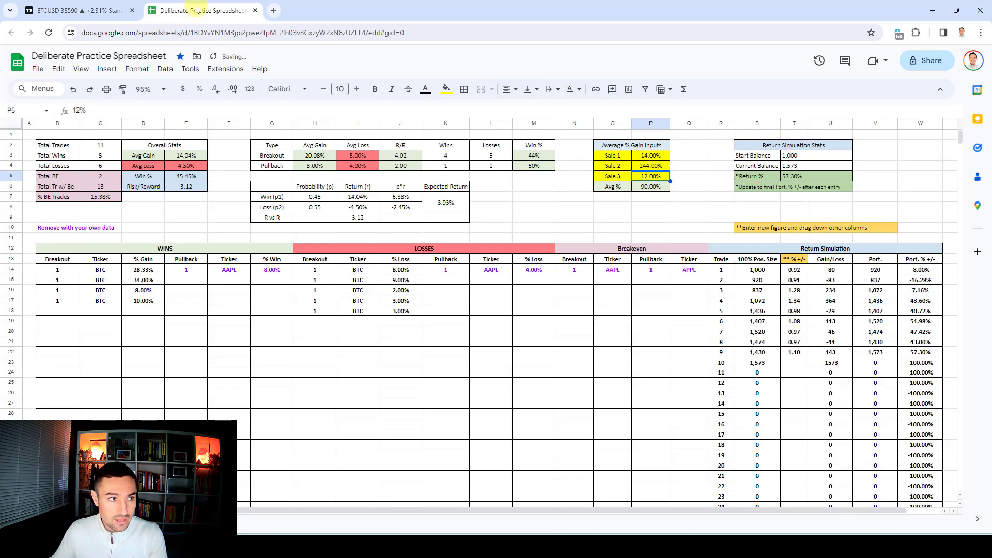
left_click(83, 11)
left_click(201, 10)
type("7")
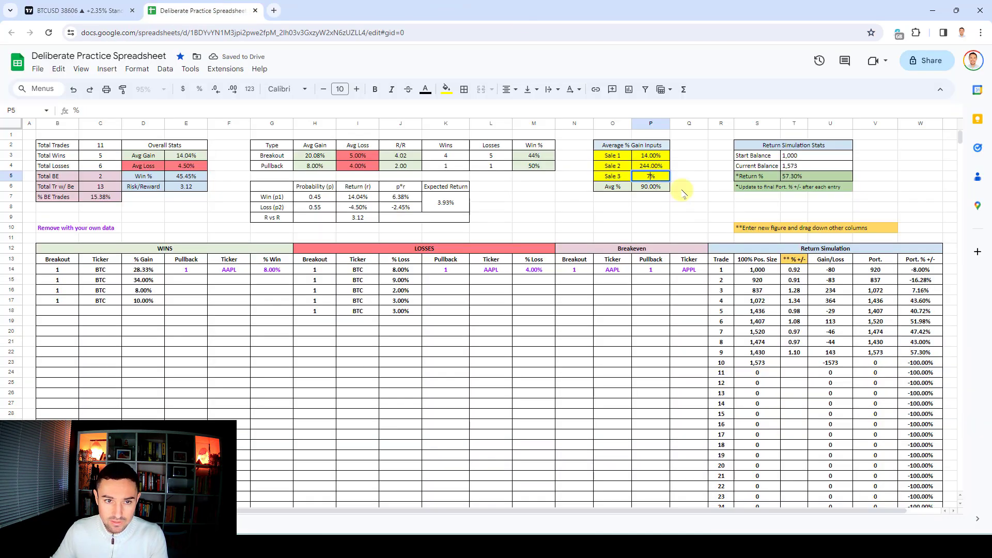
key("Return")
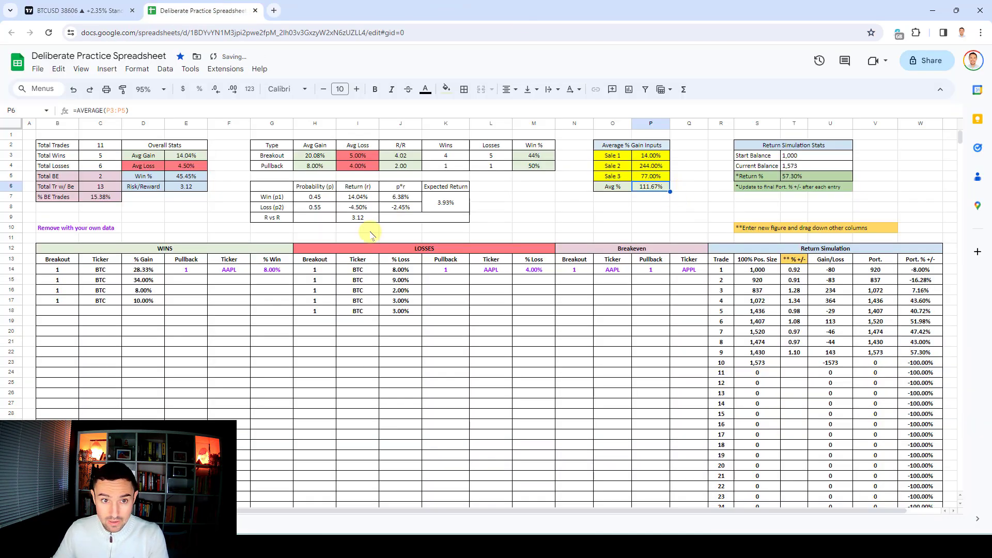
Log a breakout win in row 18 with count 1, ticker BTC and a gain of 111%
left_click(55, 313)
type("1")
key("Tab")
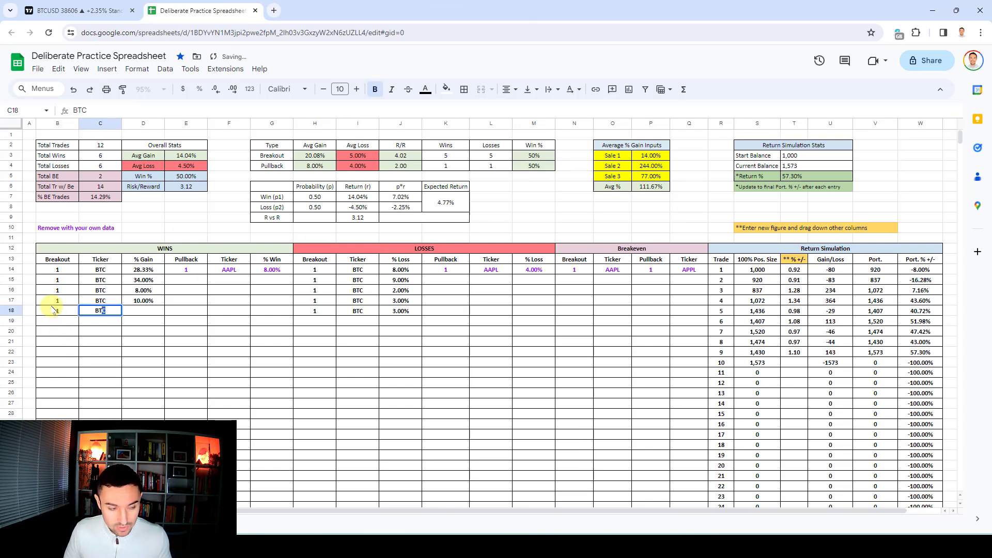
key("Tab")
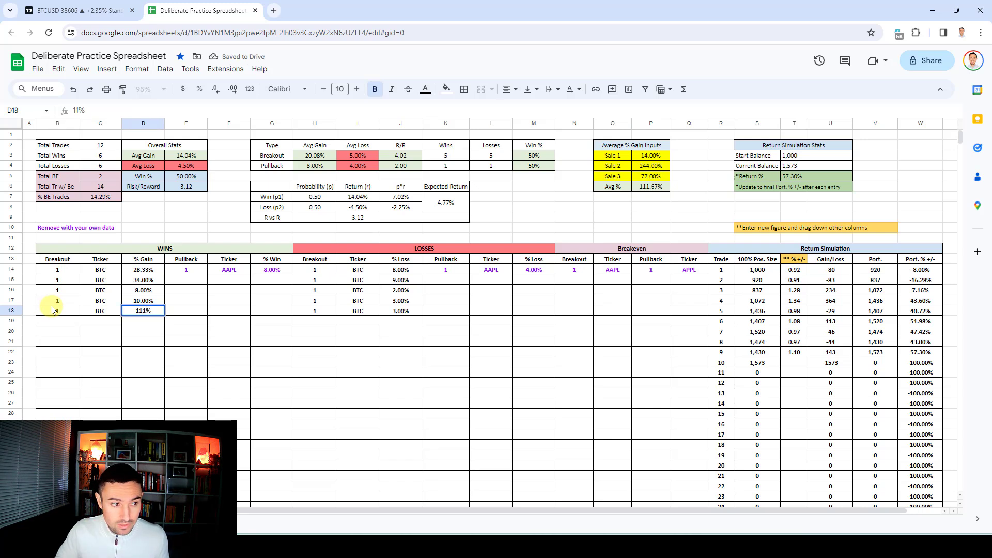
key("Tab")
Enter 2.1 as the % +/- multiplier for trade 10 in the return simulation
left_click(794, 363)
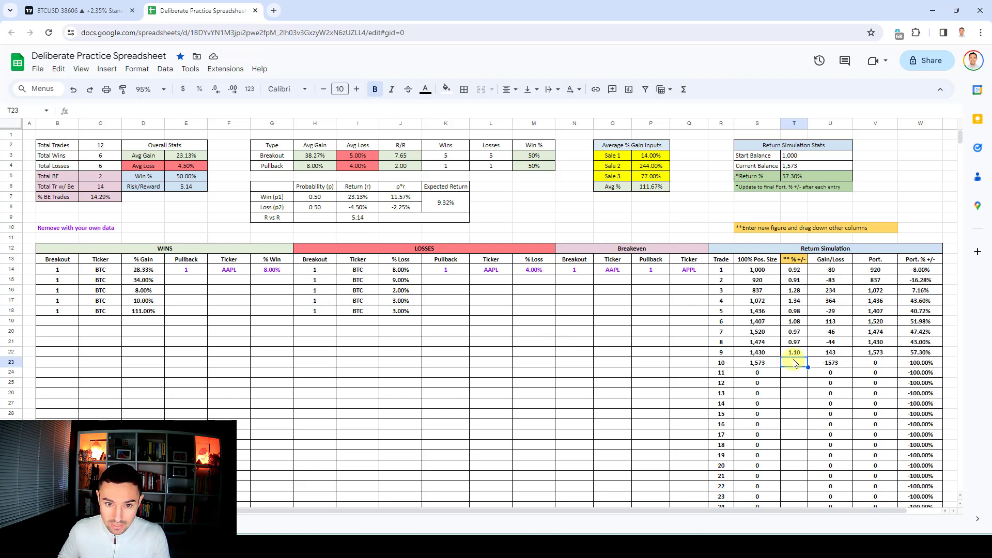
type("2.1")
key("Return")
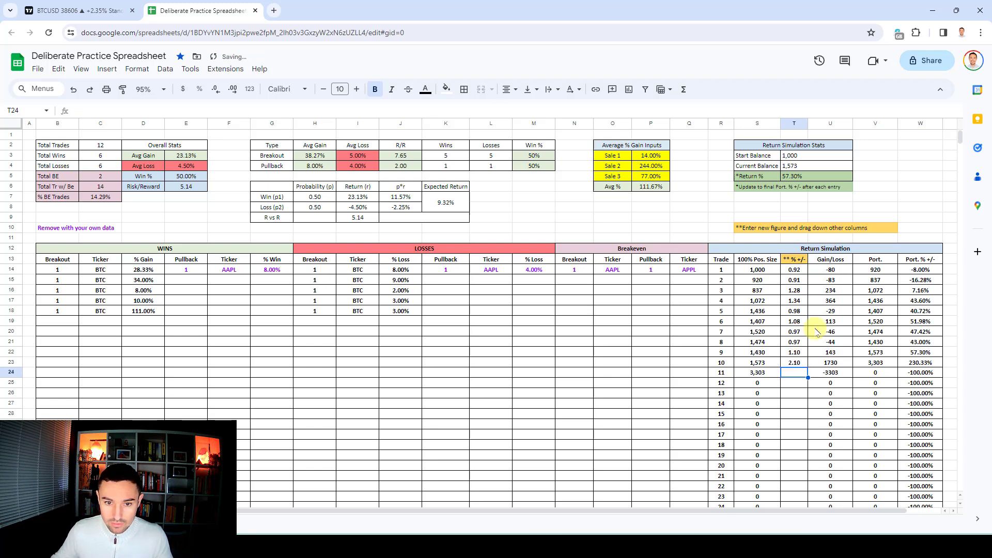
Point the Return % formula to trade 10's portfolio percentage in W23 and switch back to the BTCUSD chart
left_click(818, 177)
left_click(133, 114)
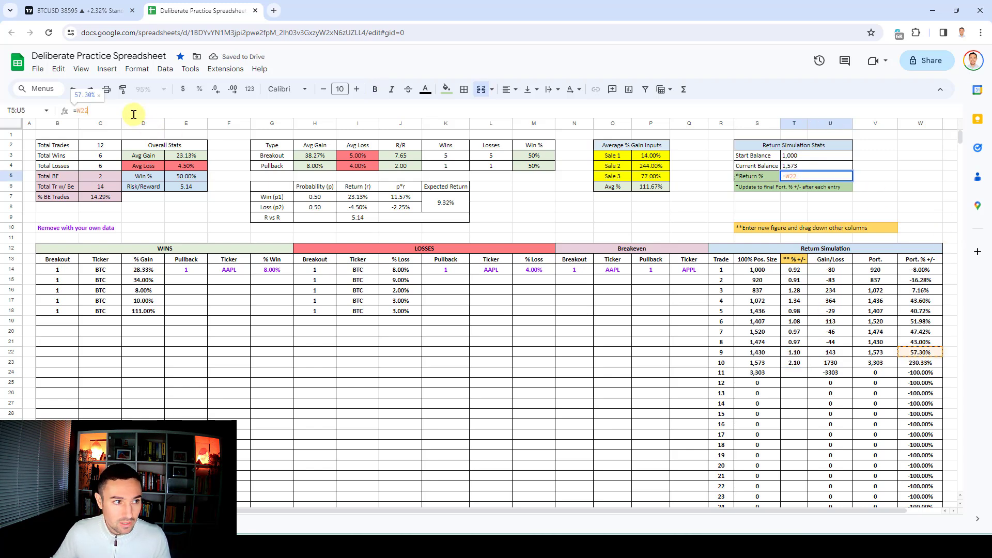
key("Return")
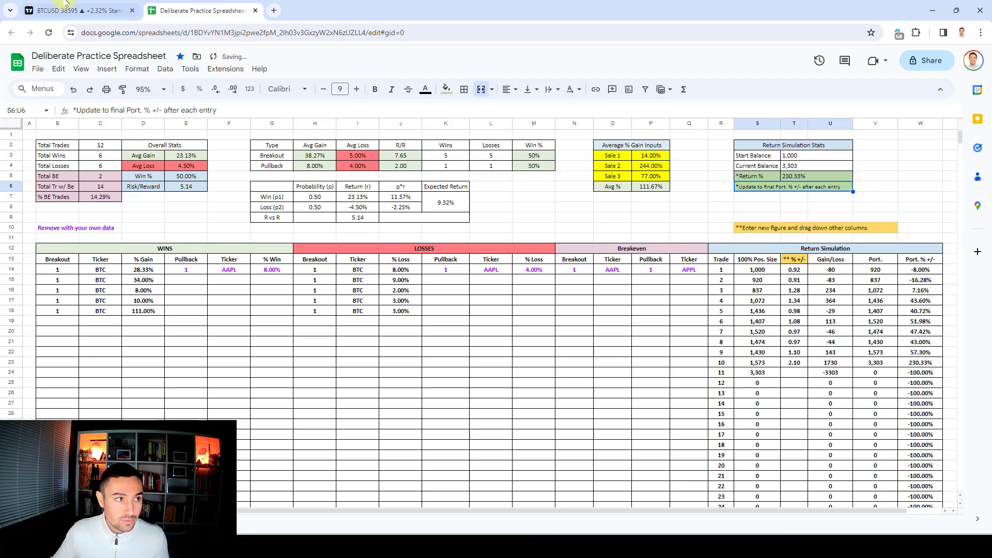
left_click(78, 10)
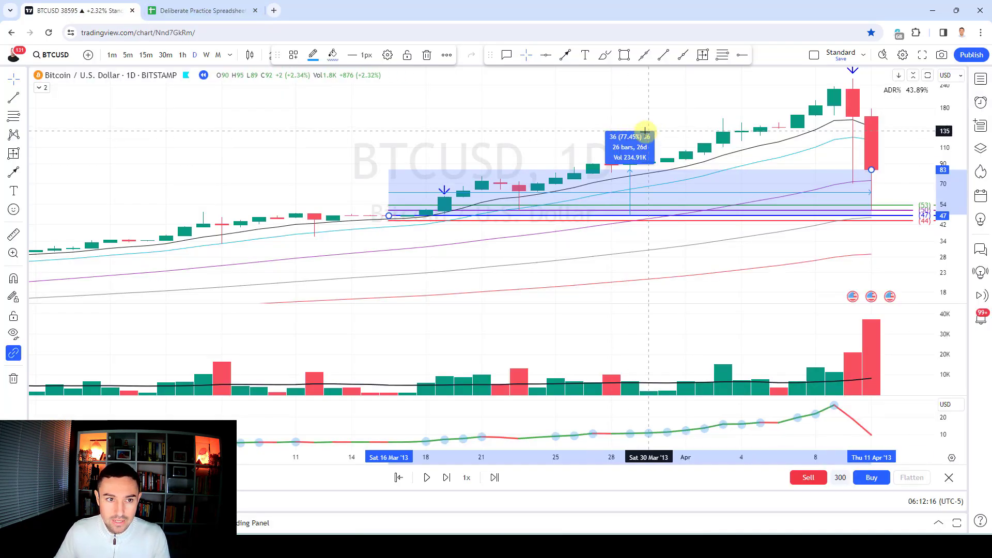
Measure the January 2013 trade's risk on the 4 January bar, from the entry level to the stop level
left_click(435, 184)
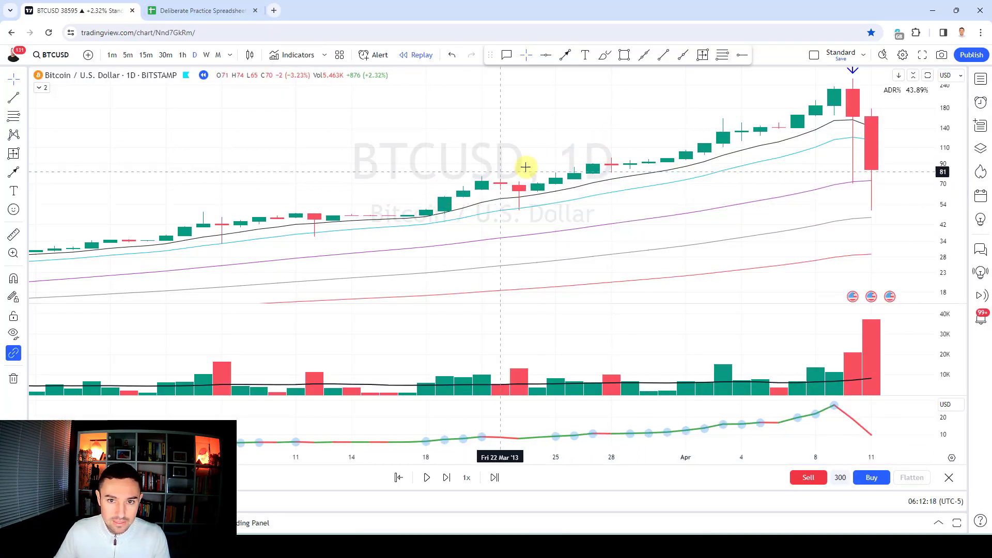
scroll(492, 173, "down", 5)
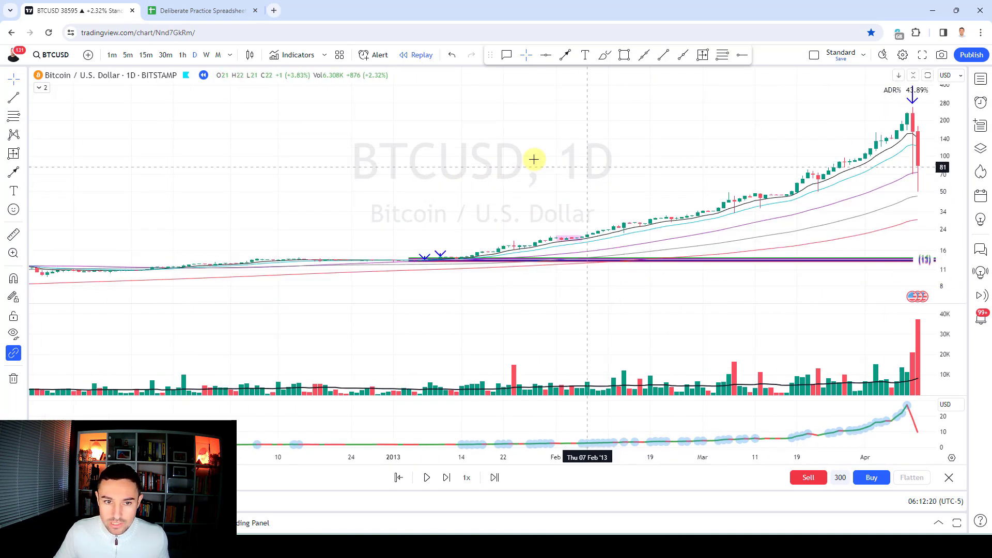
scroll(620, 147, "up", 4)
scroll(624, 145, "up", 3)
left_click_drag(953, 175, 957, 106)
left_click_drag(469, 127, 638, 30)
left_click_drag(290, 135, 457, 160)
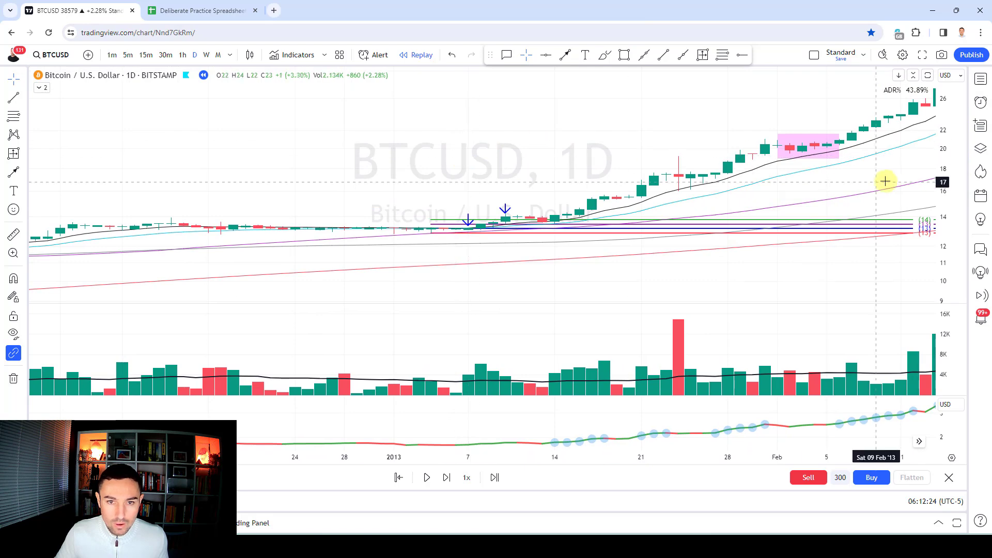
left_click_drag(946, 193, 946, 80)
scroll(482, 174, "up", 2)
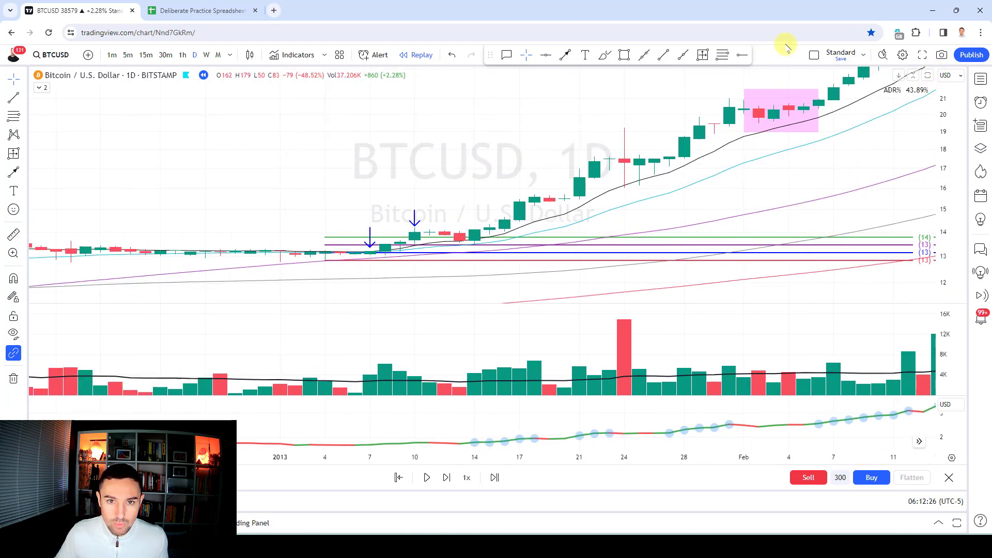
left_click(702, 55)
left_click(323, 250)
left_click(321, 275)
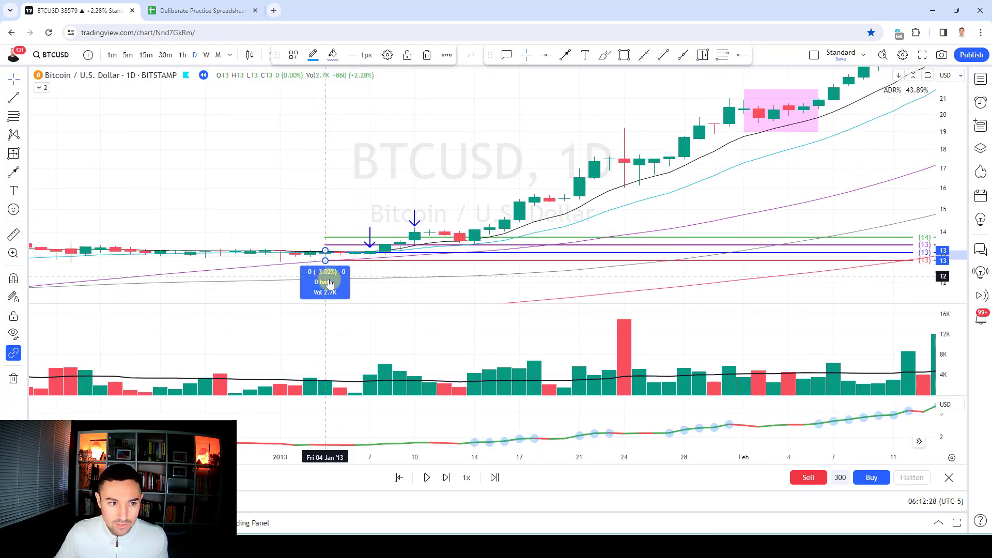
Extend the price-range measurement from the January 2013 entry to the close of the 11 April 2013 bar
left_click_drag(325, 260, 902, 95)
left_click_drag(343, 140, 60, 215)
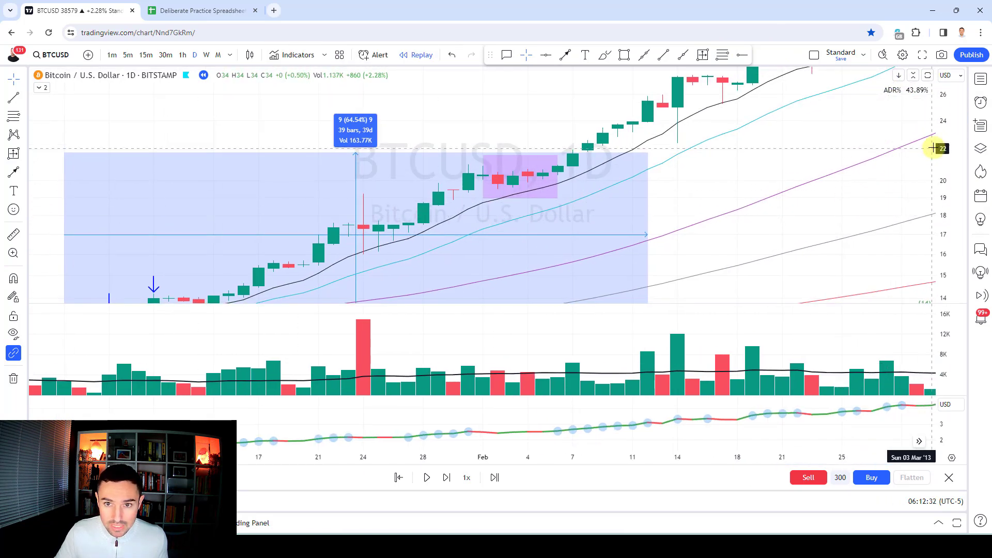
left_click_drag(940, 151, 929, 224)
left_click_drag(826, 191, 568, 240)
scroll(568, 239, "down", 5)
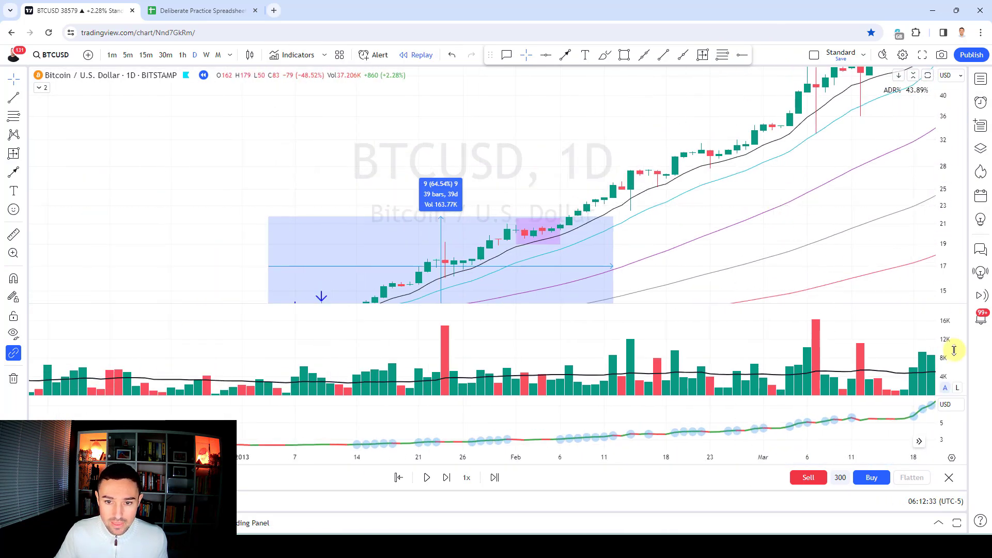
left_click(945, 296)
left_click_drag(837, 191, 465, 174)
mouse_move(249, 249)
left_mouse_down()
mouse_move(667, 142)
mouse_move(753, 134)
mouse_move(761, 171)
left_mouse_up()
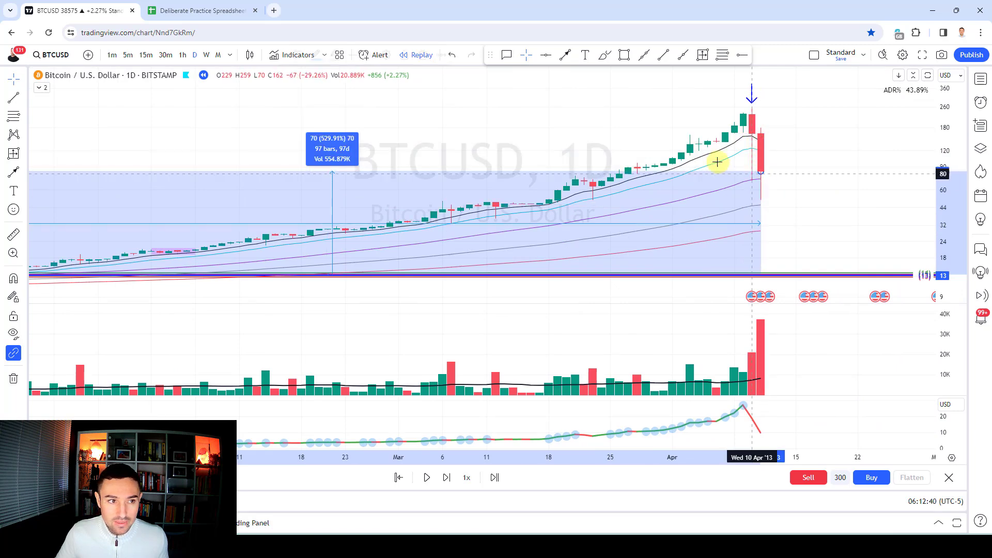
Switch to the practice spreadsheet and set the average gain inputs to 6% for Sale 1, 1100% for Sale 2 and 500% for Sale 3
left_click(186, 16)
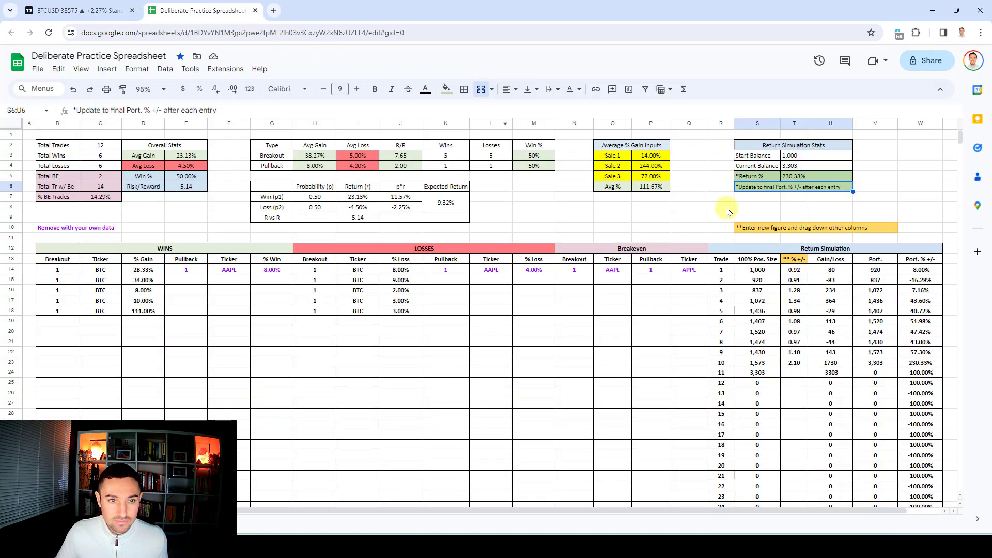
left_click(642, 155)
type("6%")
key("Return")
type("1100")
key("Return")
type("500")
key("Return")
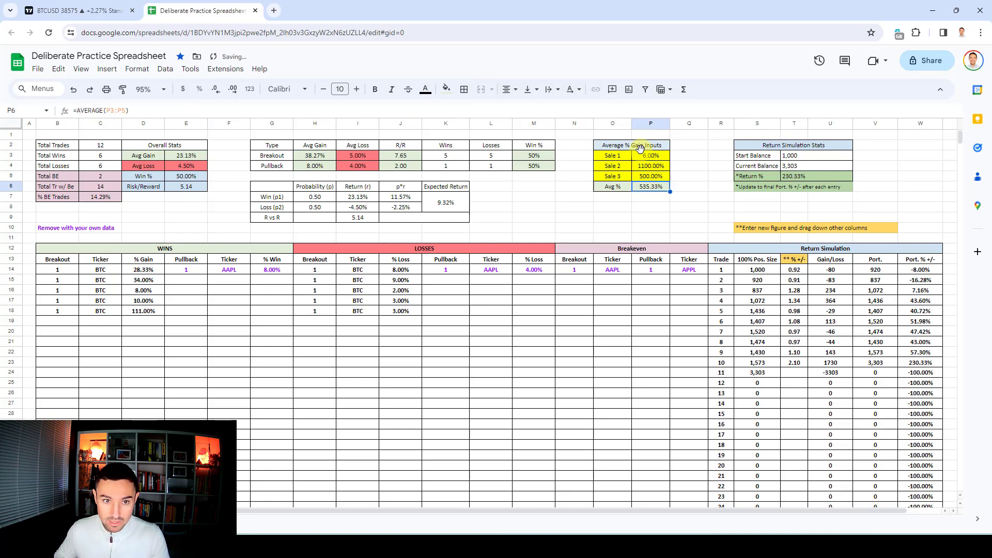
Log a breakout win in row 19 with count 1, ticker BTC and a gain of 535%
left_click(58, 321)
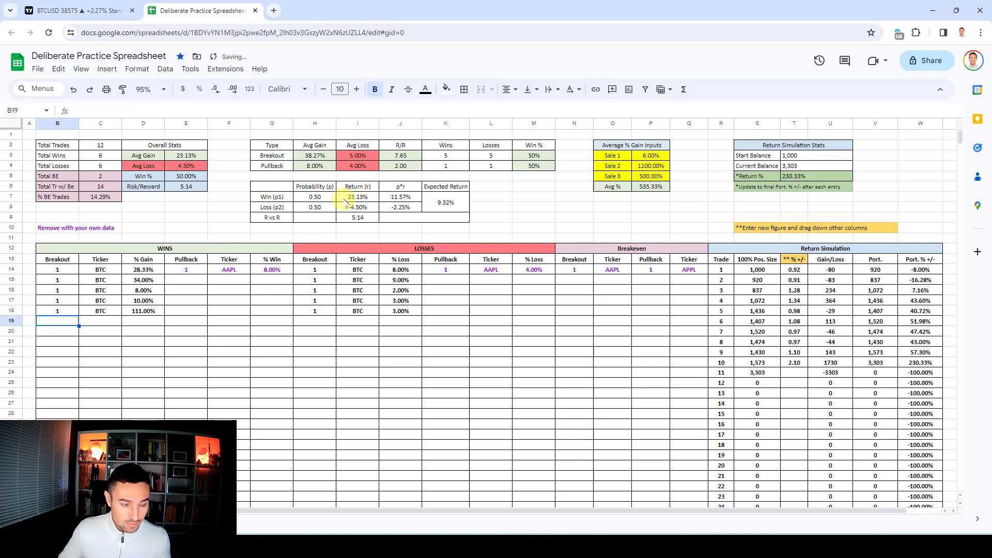
type("1")
key("Tab")
type("NTV")
key("Tab")
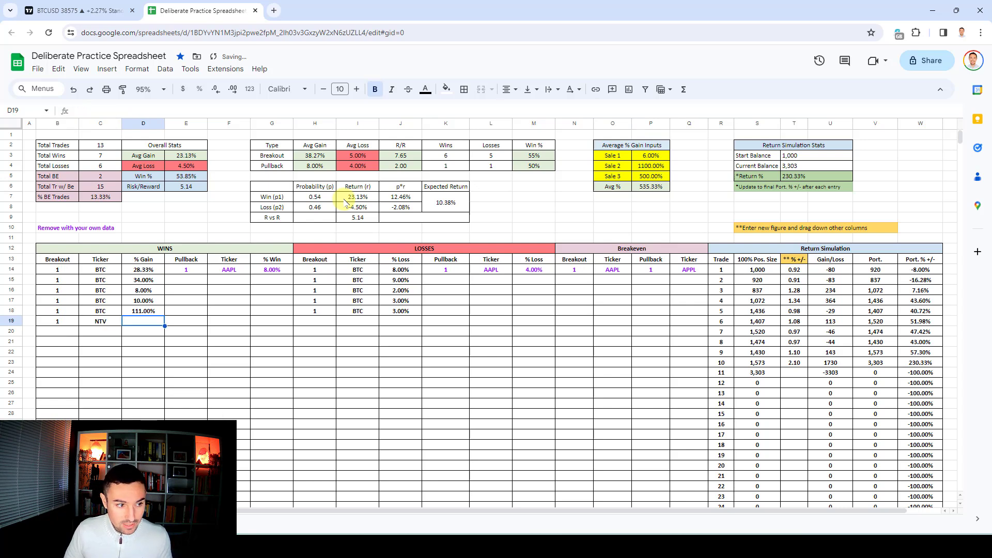
key("shift+Tab")
type("BT")
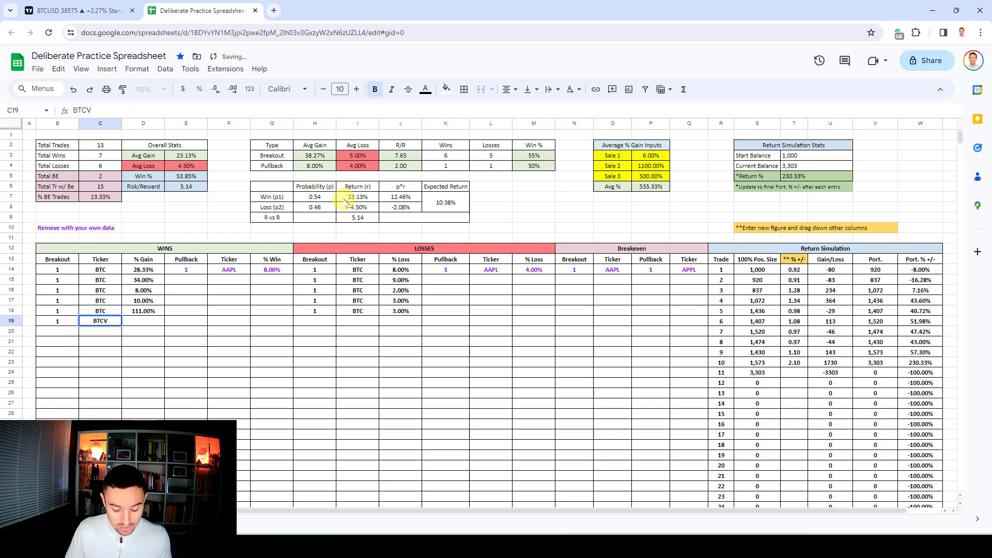
type("CV")
key("BackSpace")
key("Tab")
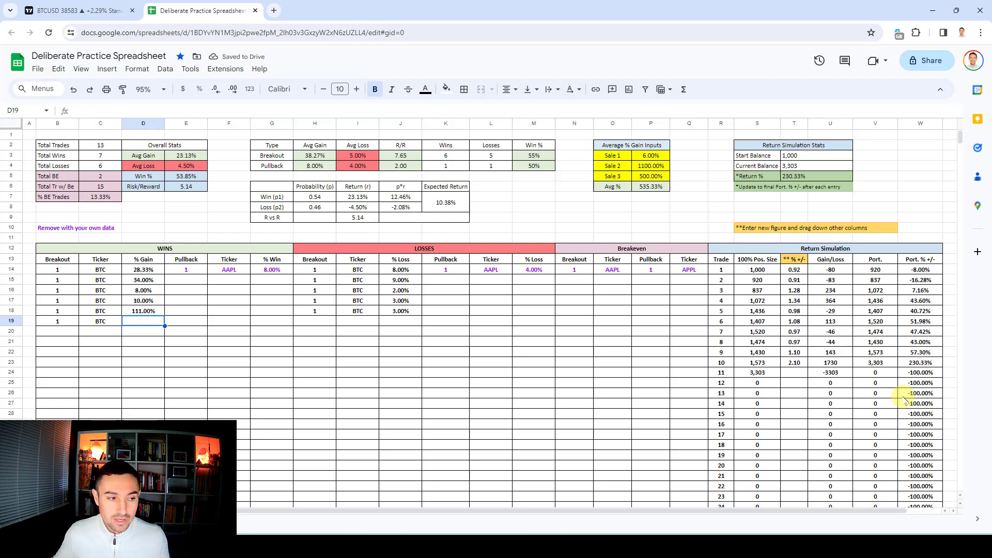
type("535")
key("Return")
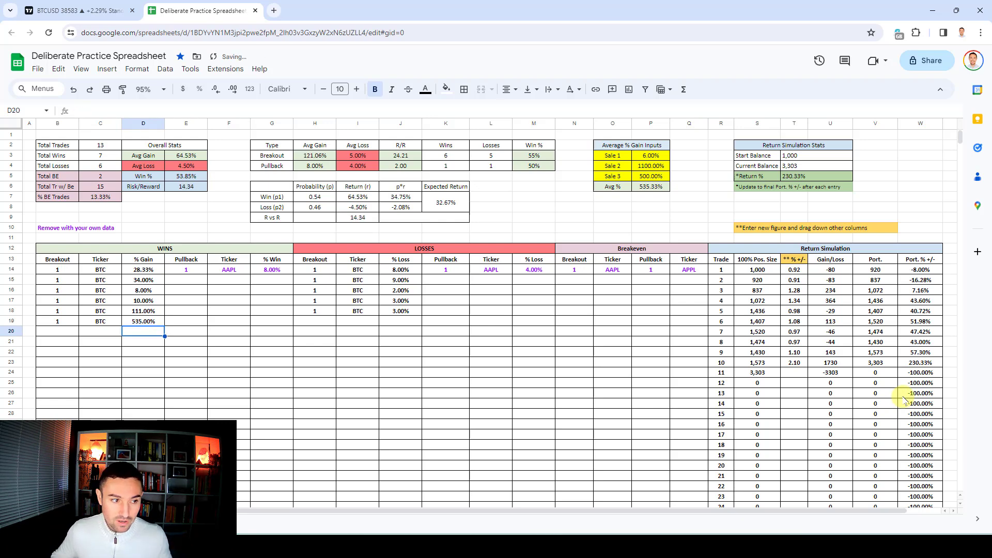
Enter 6.3 as the % +/- multiplier for trade 11 in the return simulation
left_click(790, 374)
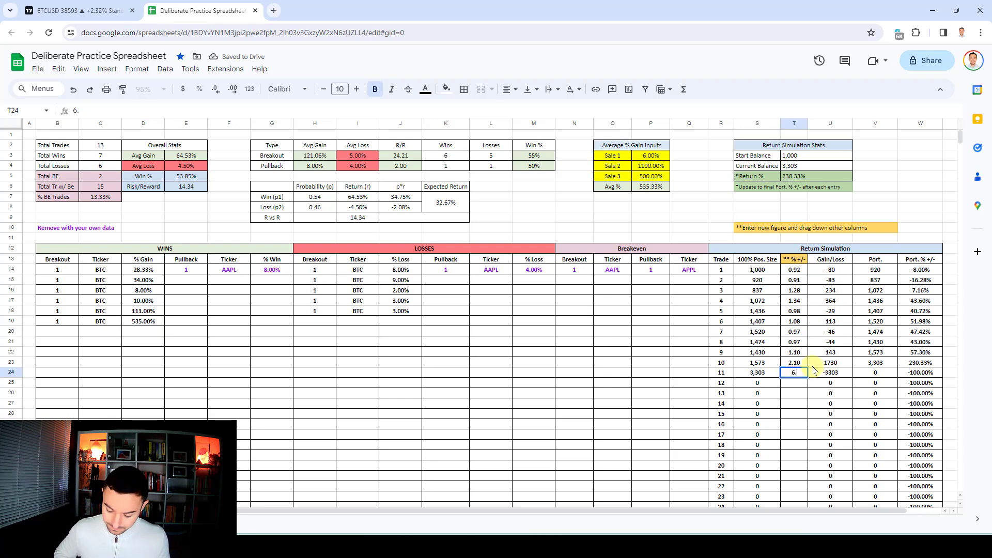
type("6.3")
key("Return")
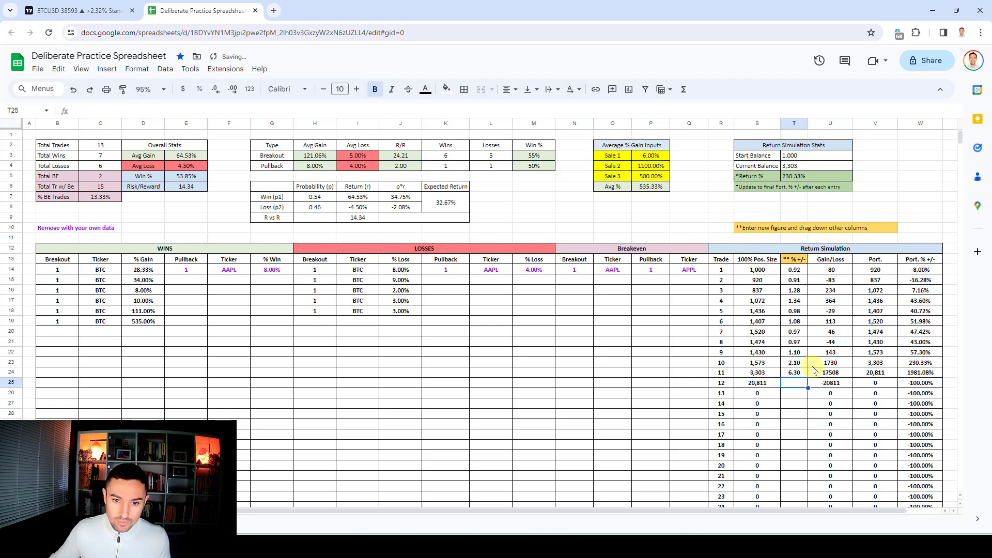
Point the Return % formula to trade 11's portfolio percentage in W24 and switch back to the BTCUSD chart
left_click(826, 178)
type("=W23")
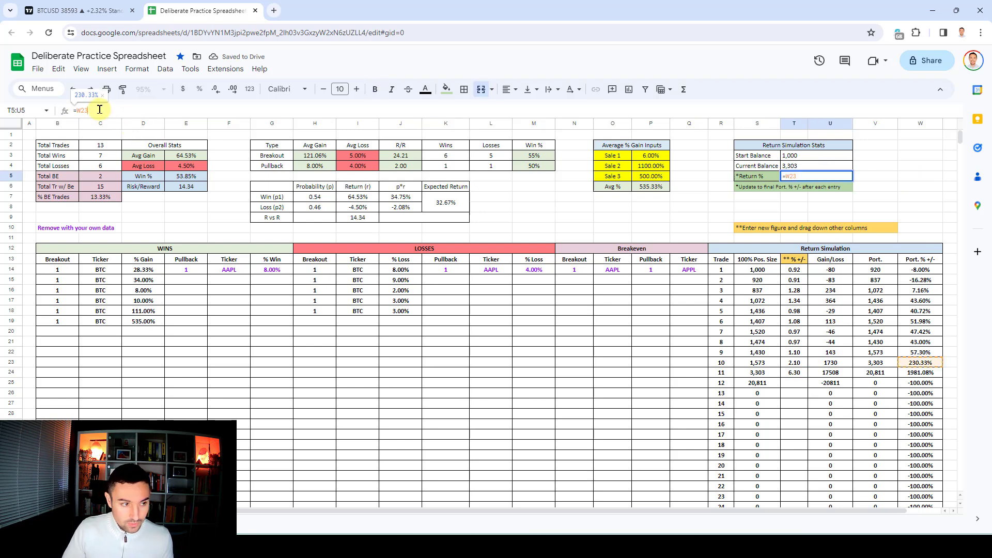
key("Return")
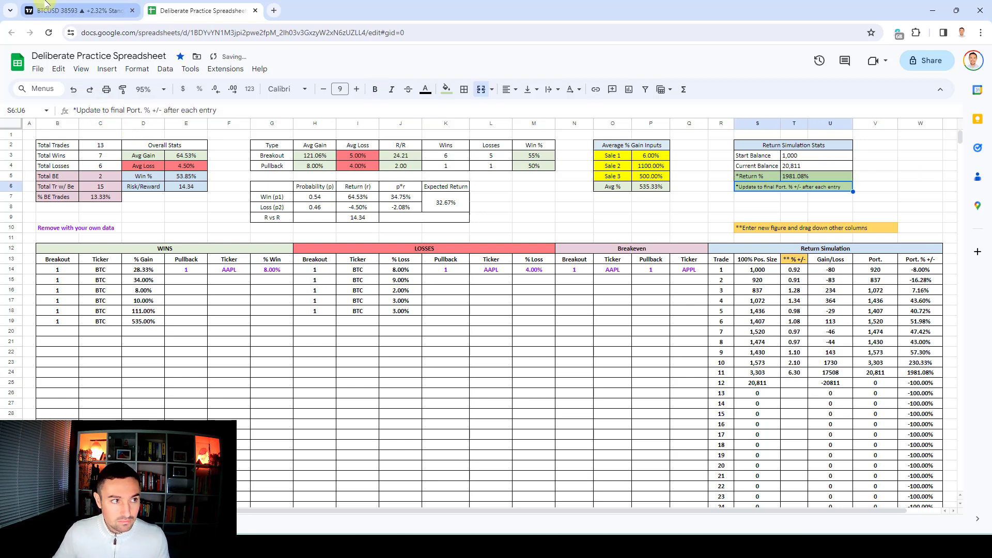
left_click(78, 10)
Circle the April 2013 sell-off and its volume spike with the brush, and trace the August 2012 drop and the base that followed
left_click(605, 54)
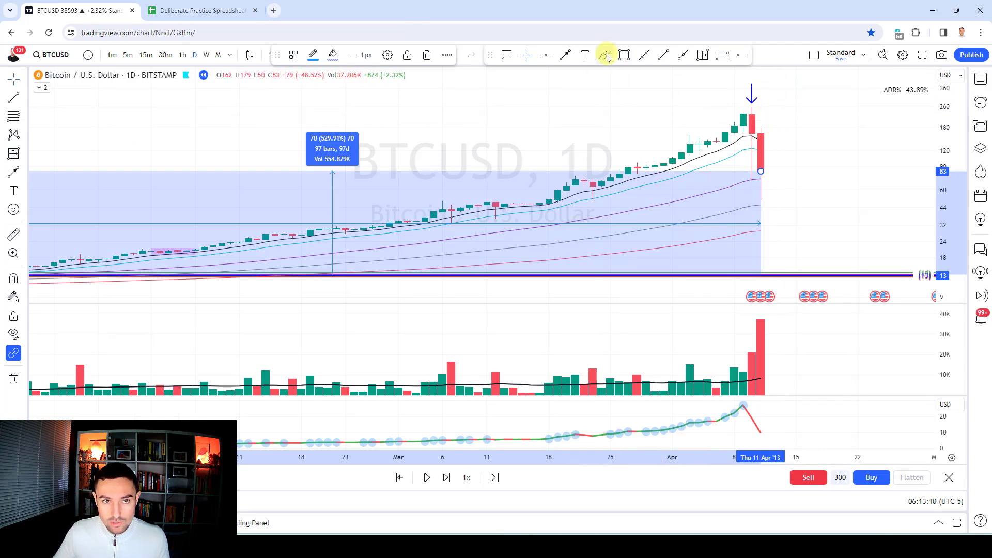
mouse_move(767, 102)
left_mouse_down()
mouse_move(780, 184)
mouse_move(779, 123)
left_mouse_up()
mouse_move(766, 314)
left_mouse_down()
mouse_move(735, 413)
mouse_move(770, 313)
left_mouse_up()
scroll(757, 217, "down", 5)
mouse_move(305, 225)
left_mouse_down()
mouse_move(290, 259)
mouse_move(298, 222)
left_mouse_up()
mouse_move(164, 269)
left_mouse_down()
mouse_move(287, 243)
mouse_move(350, 259)
mouse_move(595, 249)
left_mouse_up()
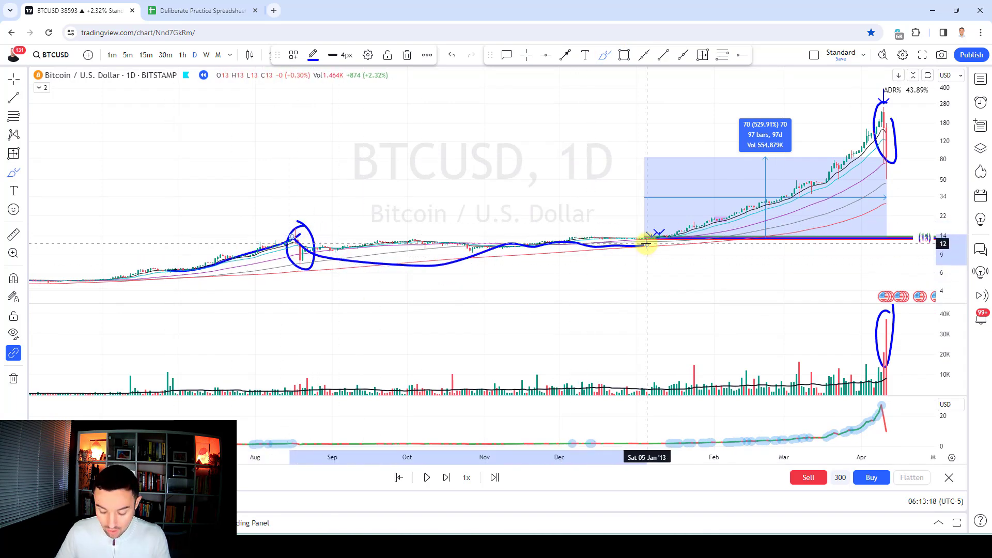
Undo the last brush stroke and remove all drawings from the chart
key("ctrl+z")
scroll(637, 239, "up", 6)
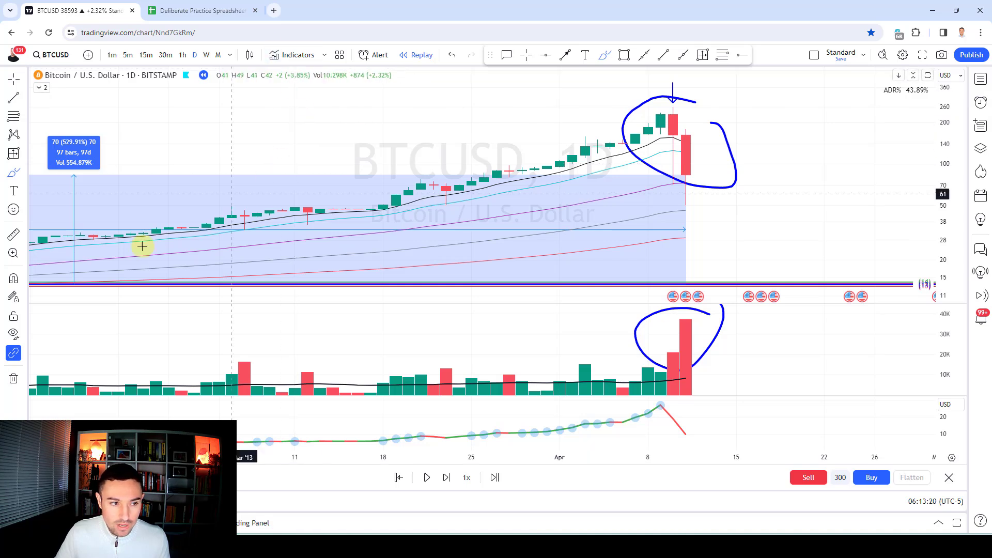
left_click(13, 379)
left_click(132, 371)
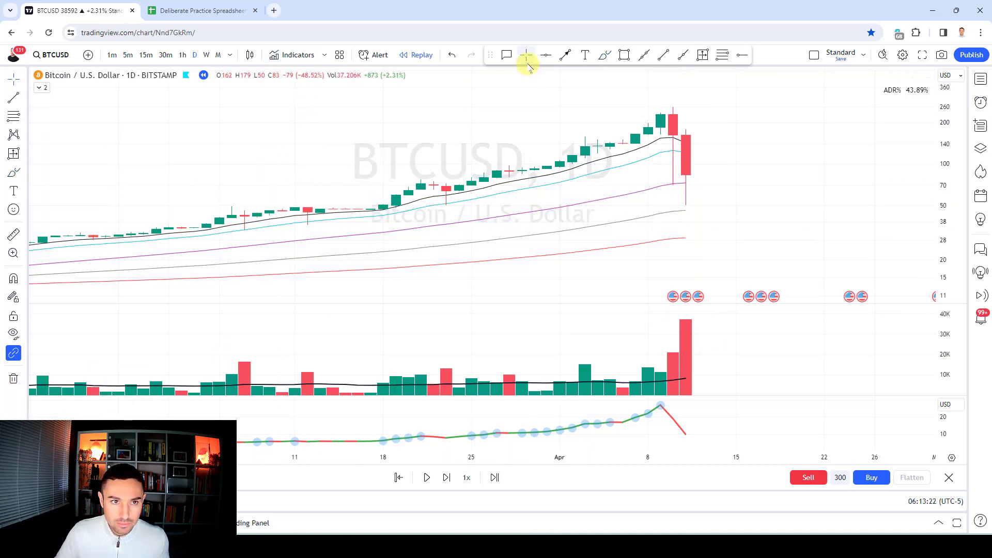
Advance the daily replay bar by bar from 11 April to 9 May 2013
key("shift+Right")
key("shift+Right")
key("shift+Right")
key("shift+Right")
key("shift+Right")
key("shift+Right")
key("shift+Right")
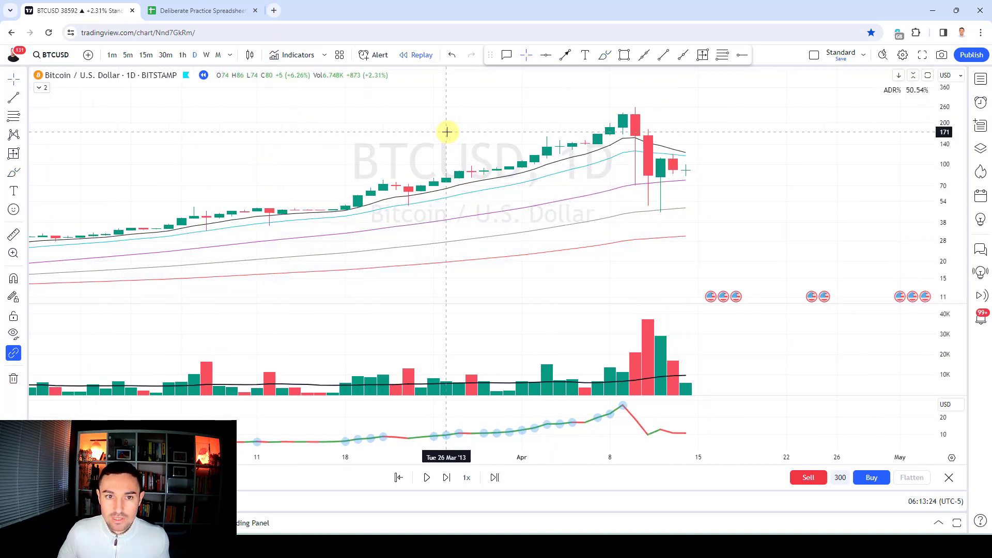
key("shift+Right")
key("shift+Right")
key("shift+Right")
key("shift+Right")
key("shift+Right")
key("shift+Right")
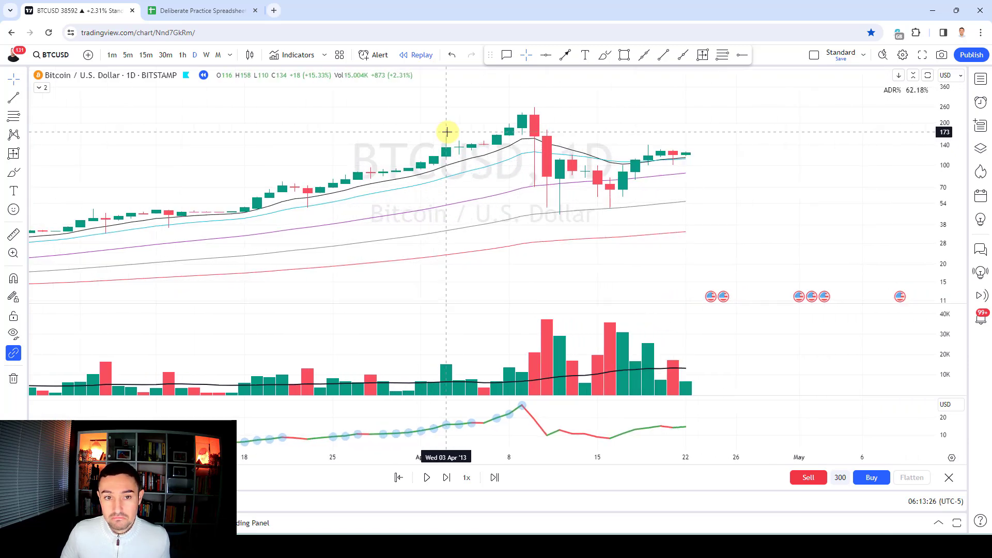
key("shift+Right")
key("shift+Right")
key("shift+Right")
key("shift+Right")
key("shift+Right")
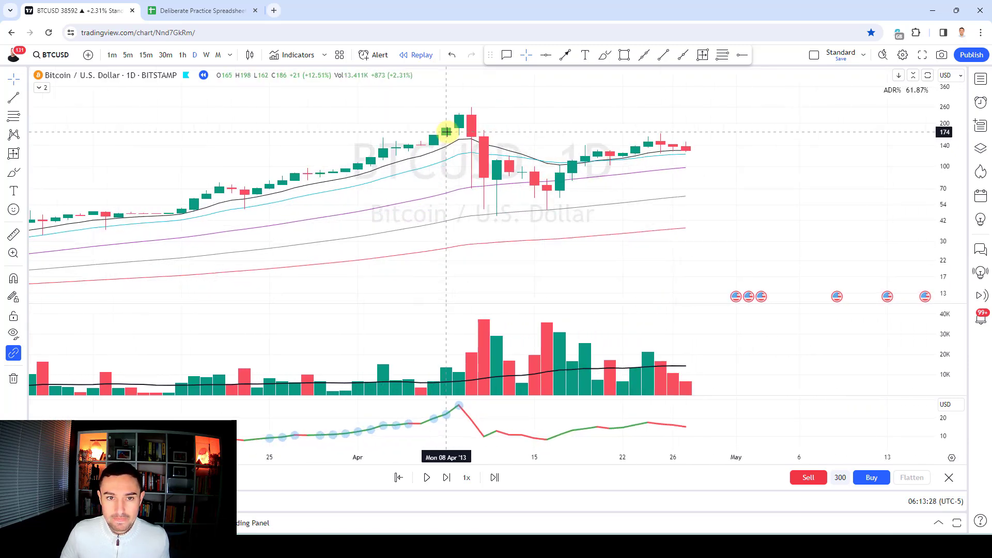
key("shift+Right")
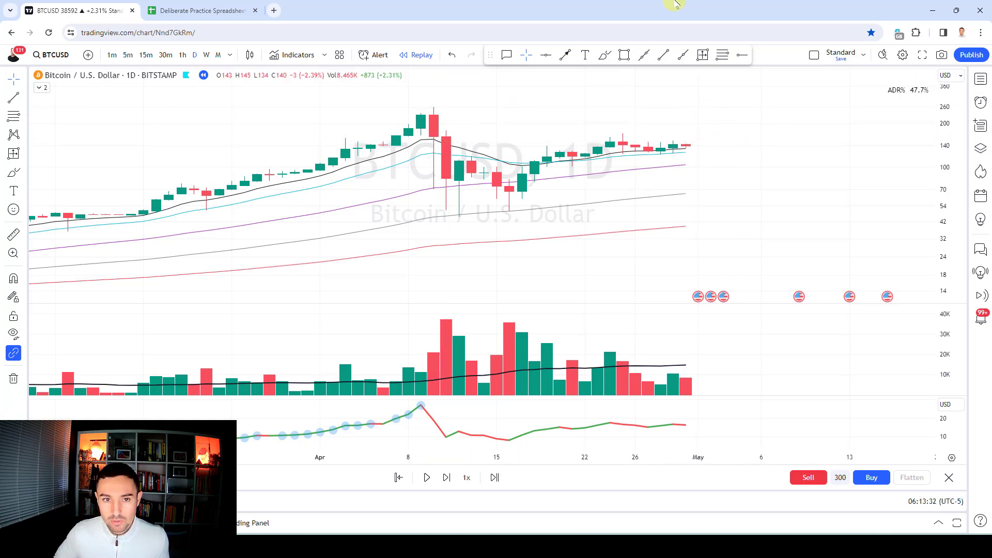
key("shift+Right")
key("shift+Right")
key("shift+Right")
key("shift+Right")
key("shift+Right")
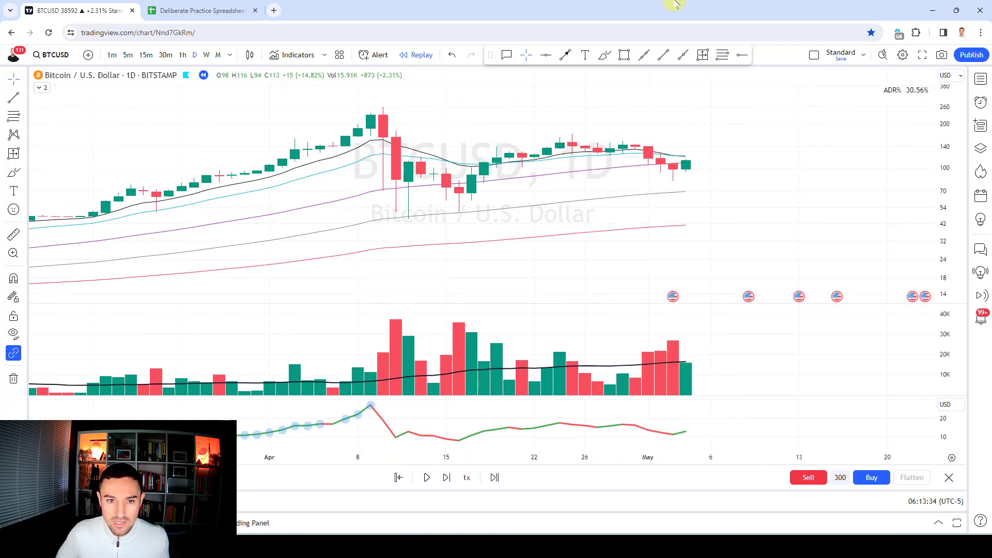
key("shift+Right")
key("shift+Right")
key("shift+Right")
key("shift+Right")
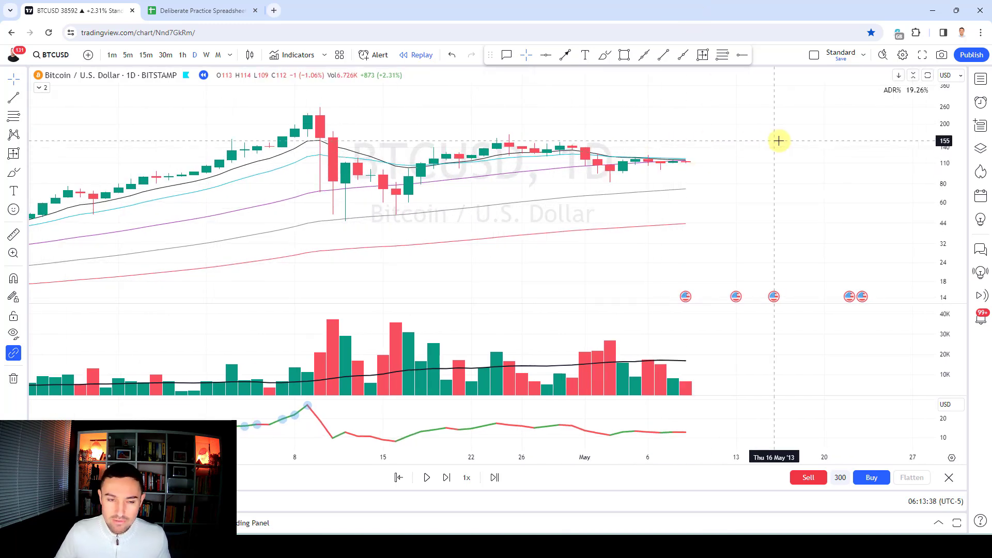
Sketch a freehand line along the price action from mid-April to early May 2013 and delete it
scroll(672, 289, "up", 1)
left_click(605, 55)
mouse_move(284, 223)
left_mouse_down()
mouse_move(516, 173)
mouse_move(618, 166)
left_mouse_up()
key("Delete")
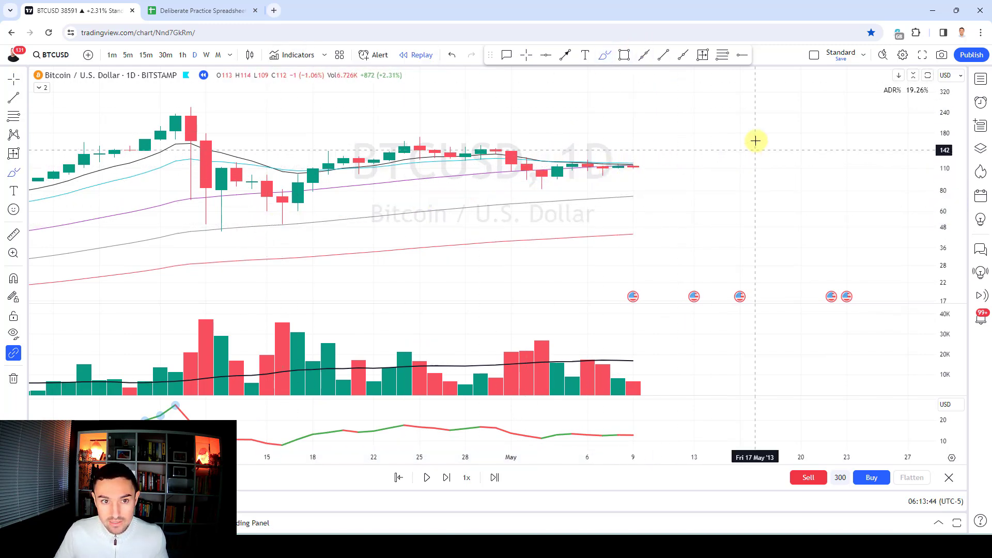
Return to the cross cursor, frame the May consolidation and advance the replay bar by bar to 13 May 2013
left_click_drag(953, 129, 860, 115)
left_click(526, 55)
left_click_drag(540, 124, 617, 194)
scroll(632, 166, "up", 2)
left_click_drag(628, 151, 655, 117)
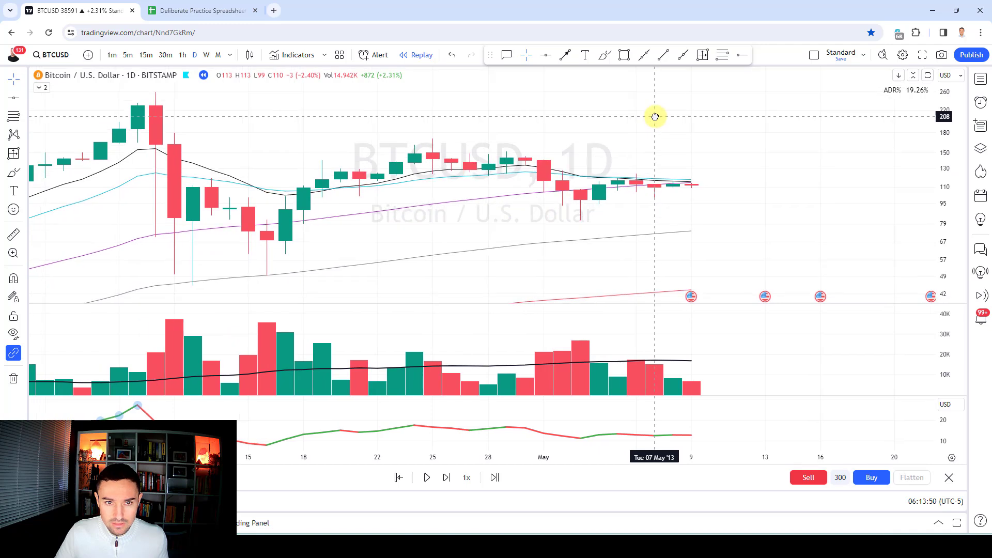
key("shift+Right")
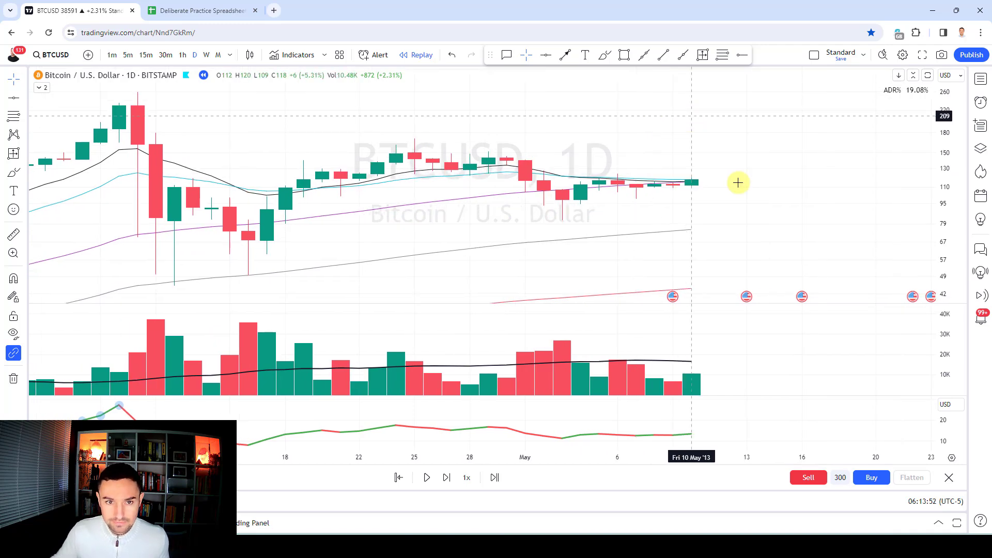
key("shift+Right")
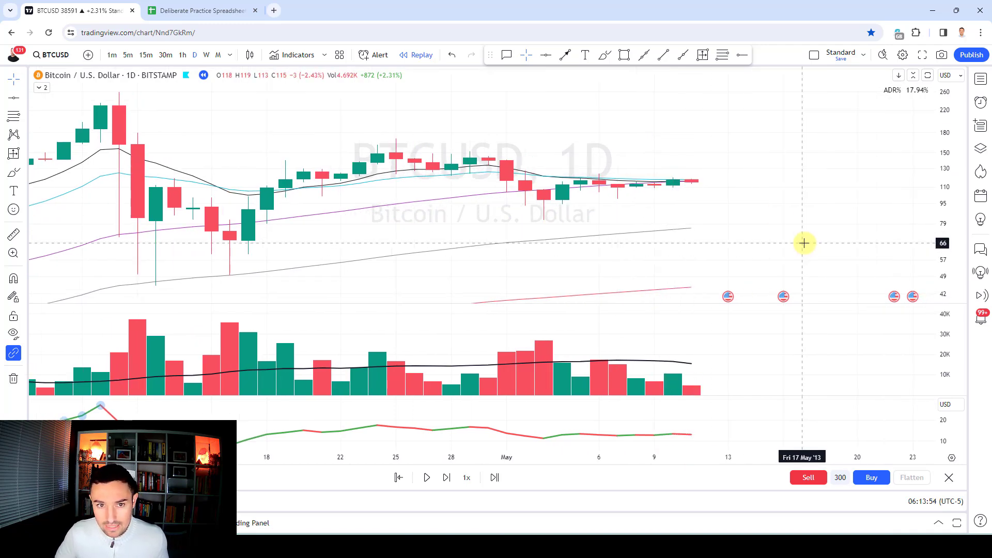
key("shift+Right")
key("shift+Right")
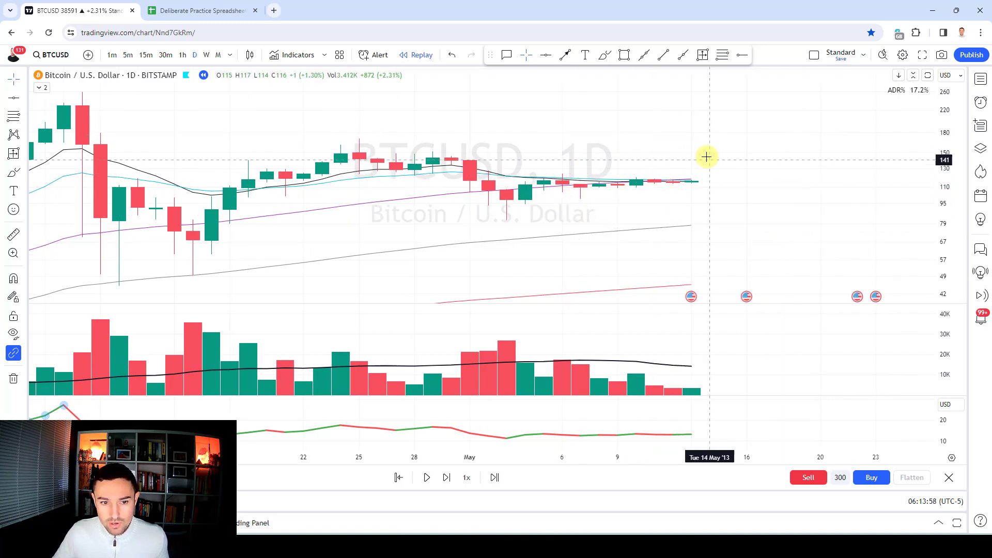
Plot the trade levels on the 13 May 2013 bar with entry at 117 and stop at 114, and advance the replay one bar
left_click(722, 55)
left_click(693, 153)
left_click(691, 195, "ctrl")
left_click_drag(955, 202, 953, 102)
key("shift+Right")
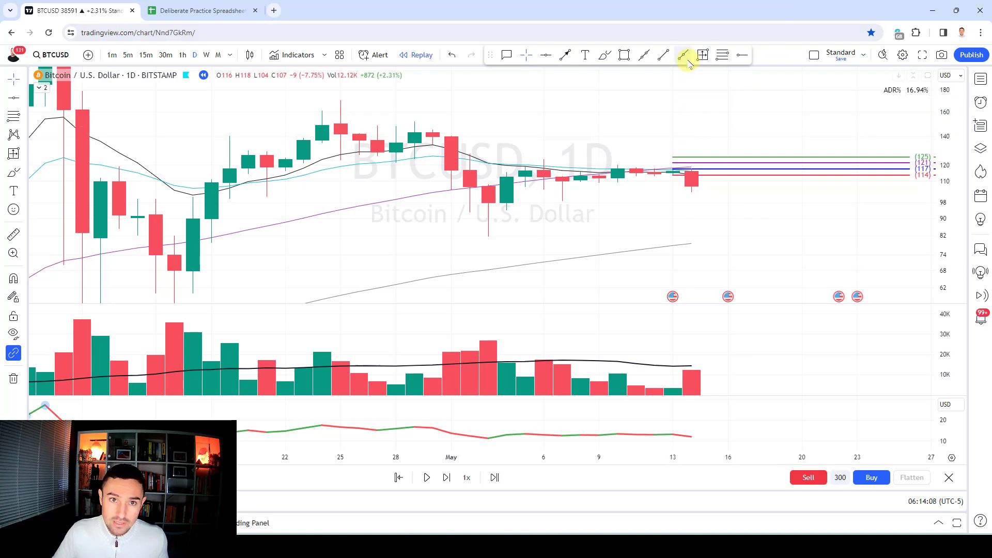
Measure the price range from the 117 entry to the 114 stop on the 13 May 2013 bar
left_click(703, 55)
left_click(673, 169)
left_click(673, 175)
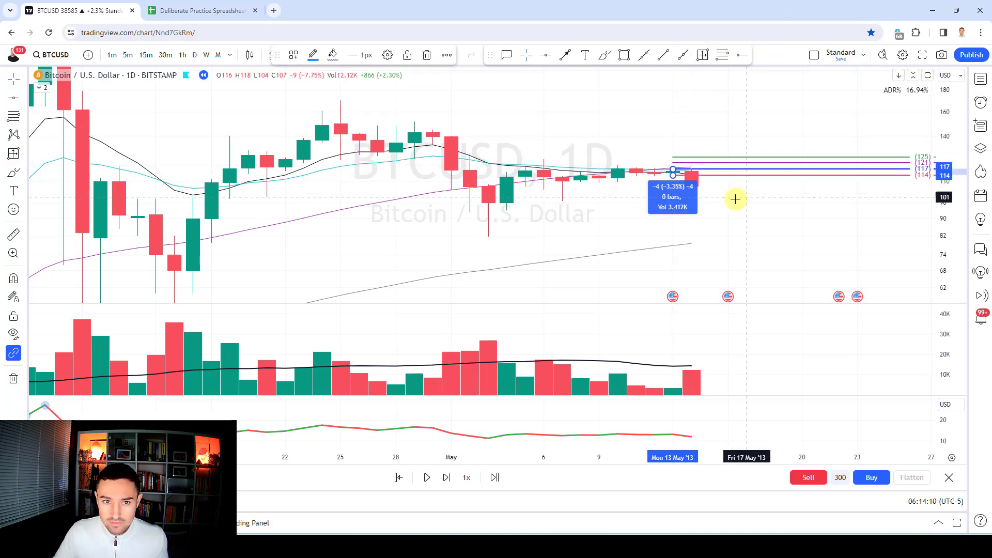
Switch to the Deliberate Practice spreadsheet and log a losing BTC breakout trade in row 19 with a 4% loss
left_click(217, 10)
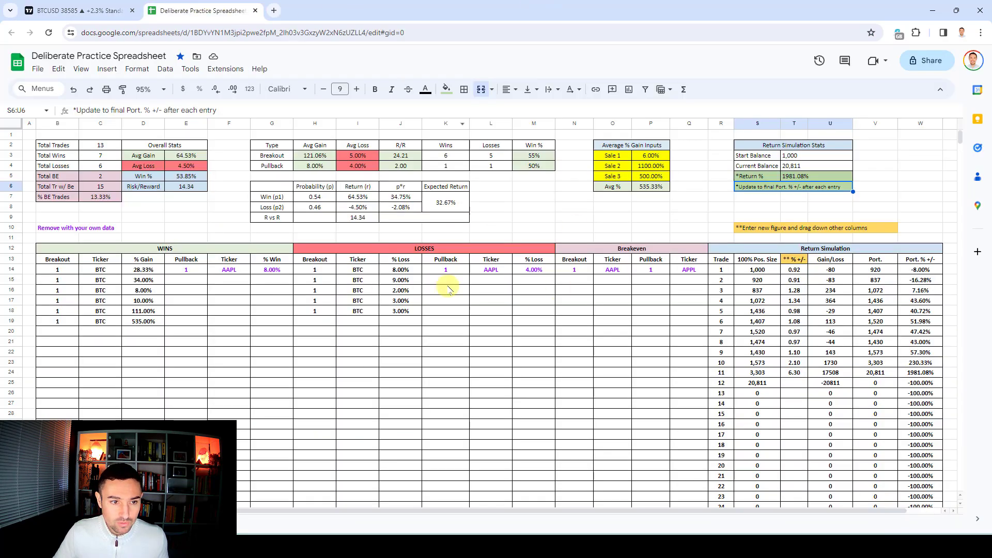
left_click(322, 323)
type("1")
key("Tab")
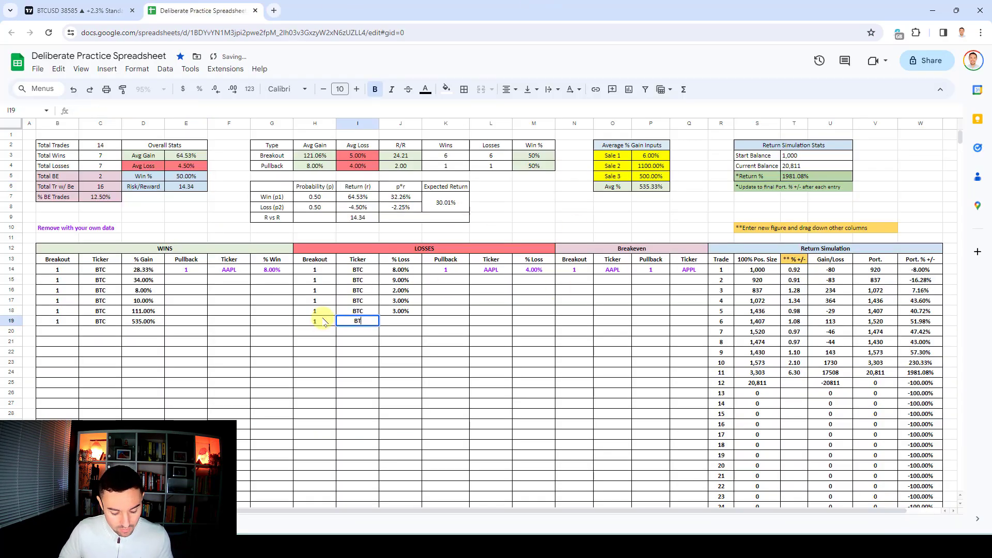
type("BTC")
key("Tab")
type("4")
key("Tab")
Enter 0.96 as the % +/- multiplier for trade 12 in the return simulation
left_click(796, 393)
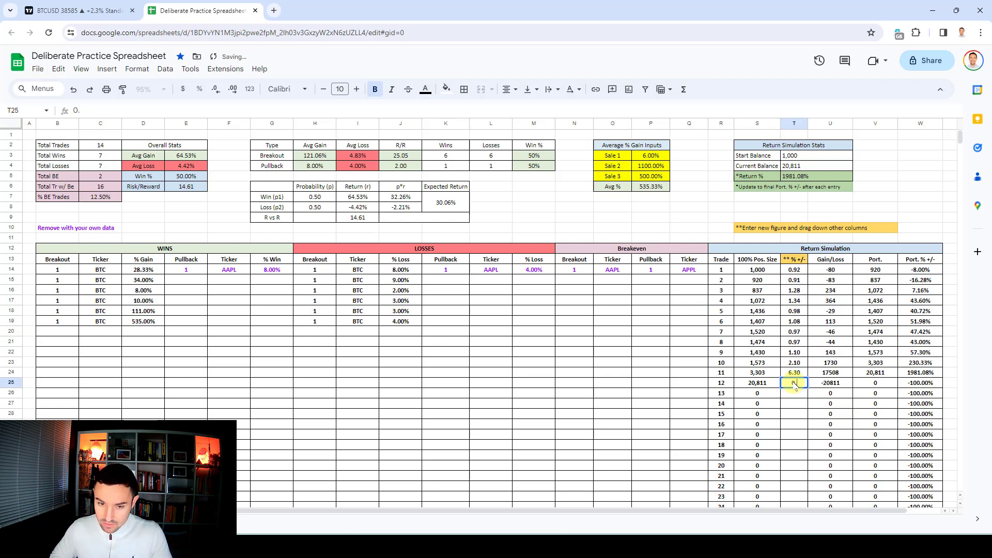
left_click(796, 386)
type("0.96")
key("Return")
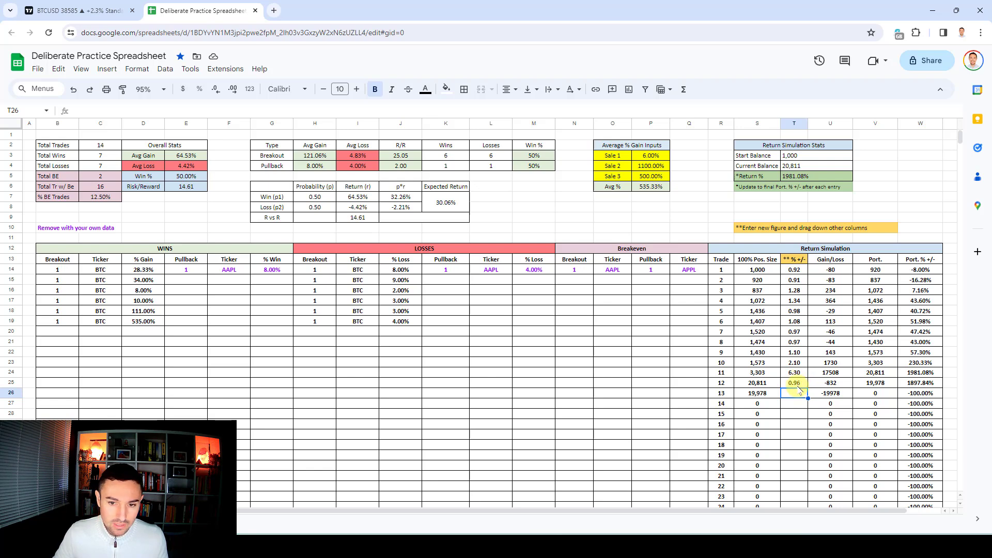
Point the Return % formula in the simulation stats to W25
left_click(796, 177)
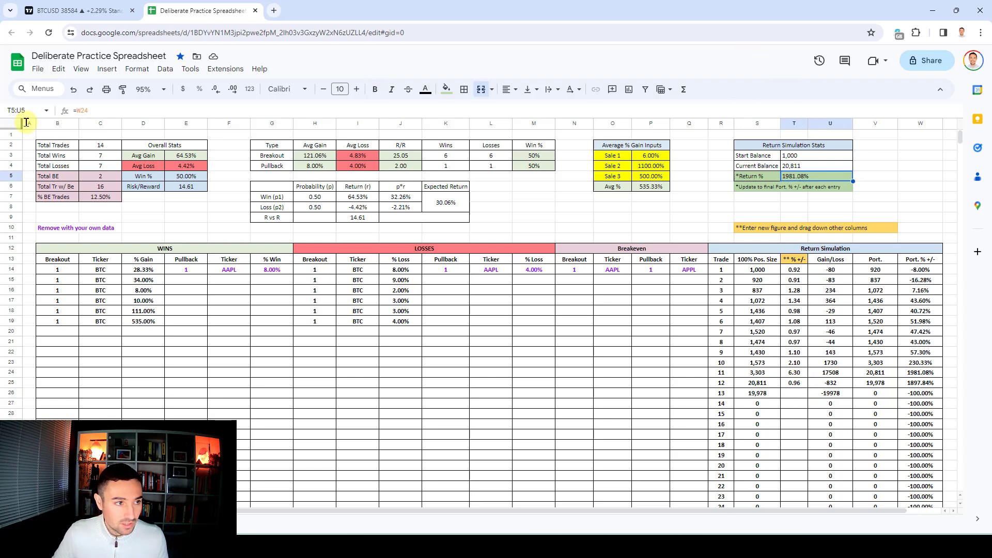
left_click(108, 109)
key("BackSpace")
type("5")
key("Return")
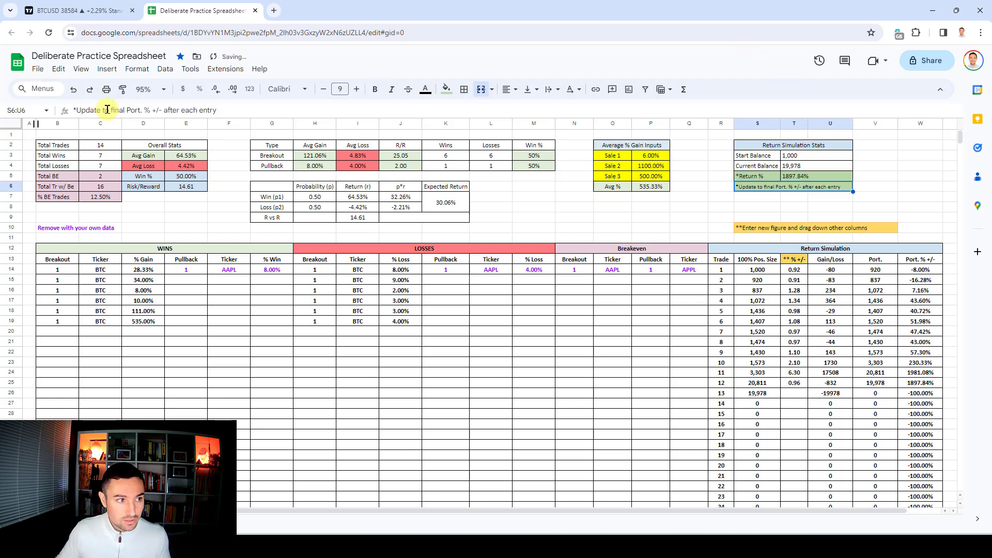
Switch back to the BTCUSD chart and remove the trade levels and measurement from it
left_click(40, 6)
left_click(13, 379)
left_click(62, 373)
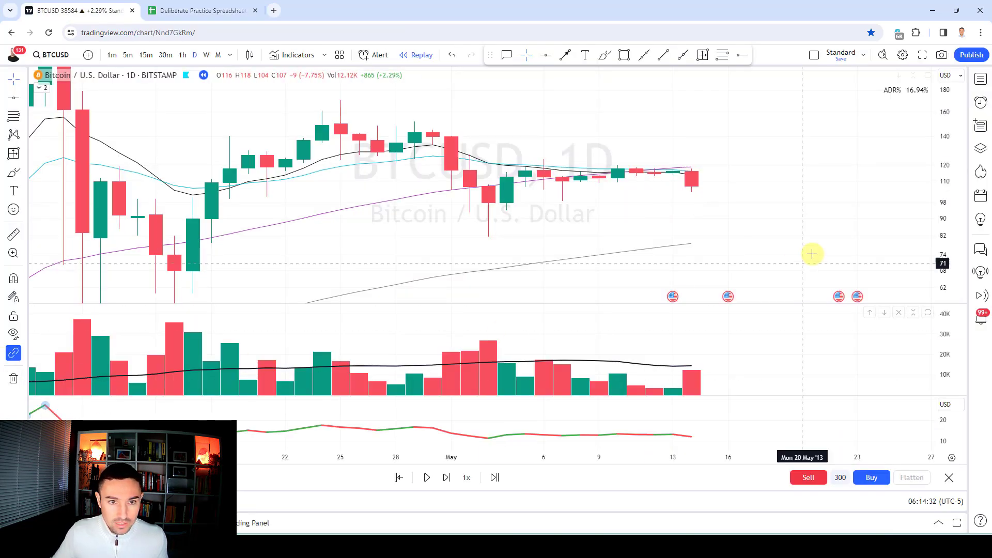
Sketch a freehand line along the April to early May 2013 swings and circle the 14 May bar
scroll(794, 203, "down", 2)
left_click(605, 54)
mouse_move(287, 111)
left_mouse_down()
mouse_move(325, 179)
mouse_move(505, 129)
mouse_move(636, 228)
left_mouse_up()
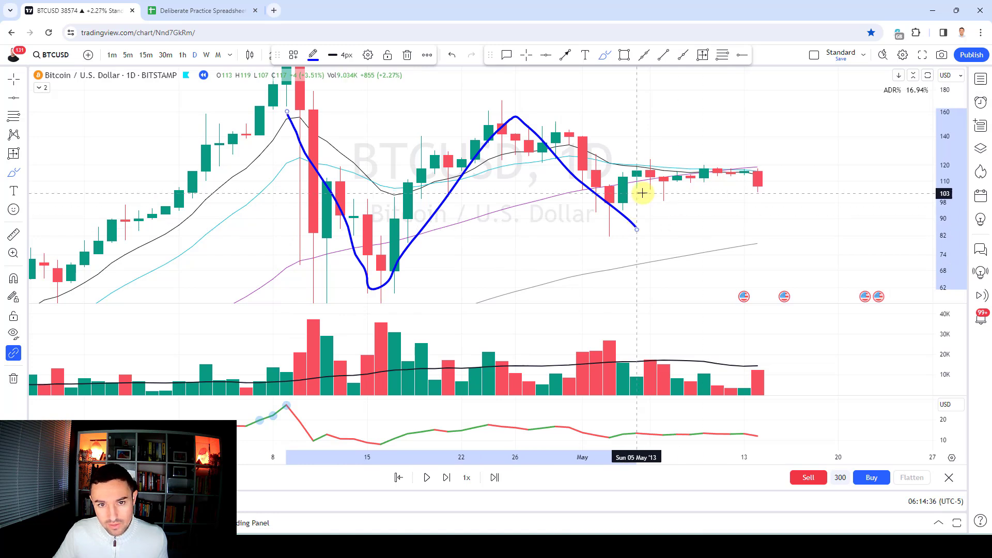
mouse_move(757, 182)
left_mouse_down()
mouse_move(740, 186)
mouse_move(772, 162)
left_mouse_up()
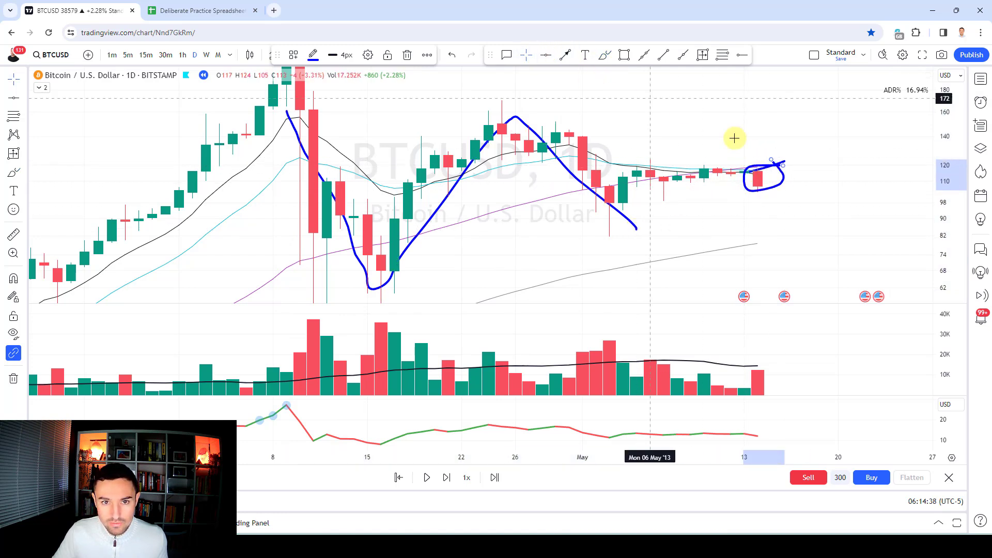
Advance the daily replay to 19 May 2013 and remove the freehand sketches from the chart
left_click(815, 119)
key("shift+Right")
key("shift+Right")
key("shift+Right")
key("shift+Right")
key("shift+Right")
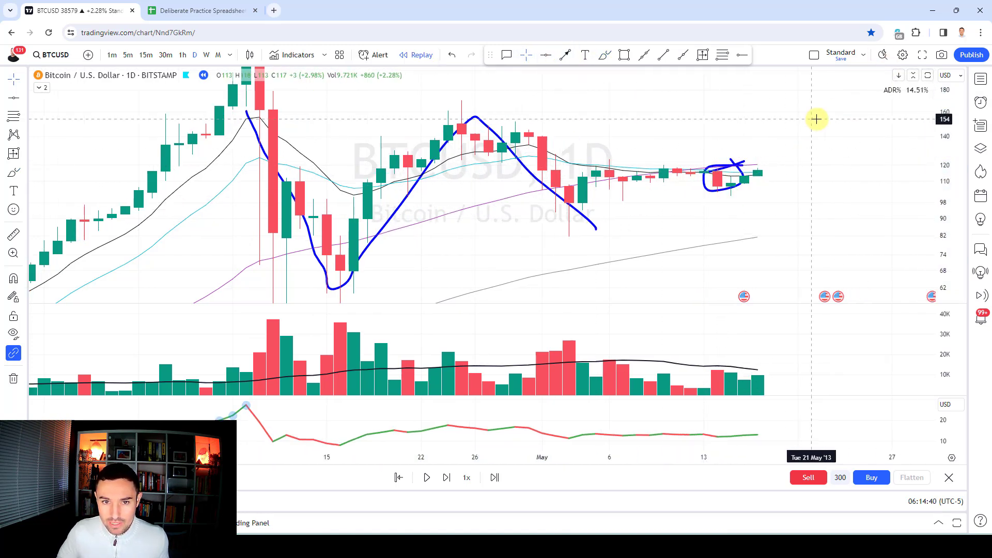
left_click(14, 379)
left_click(58, 376)
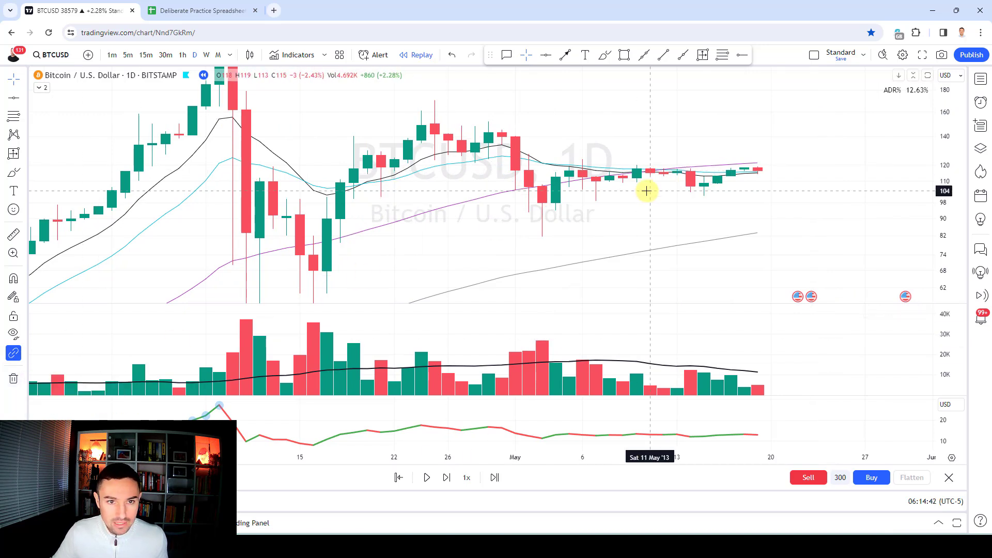
Advance the daily replay bar by bar to 31 May 2013
key("shift+Right")
key("shift+Right")
key("shift+Right")
key("shift+Right")
key("shift+Right")
key("shift+Right")
key("shift+Right")
key("shift+Right")
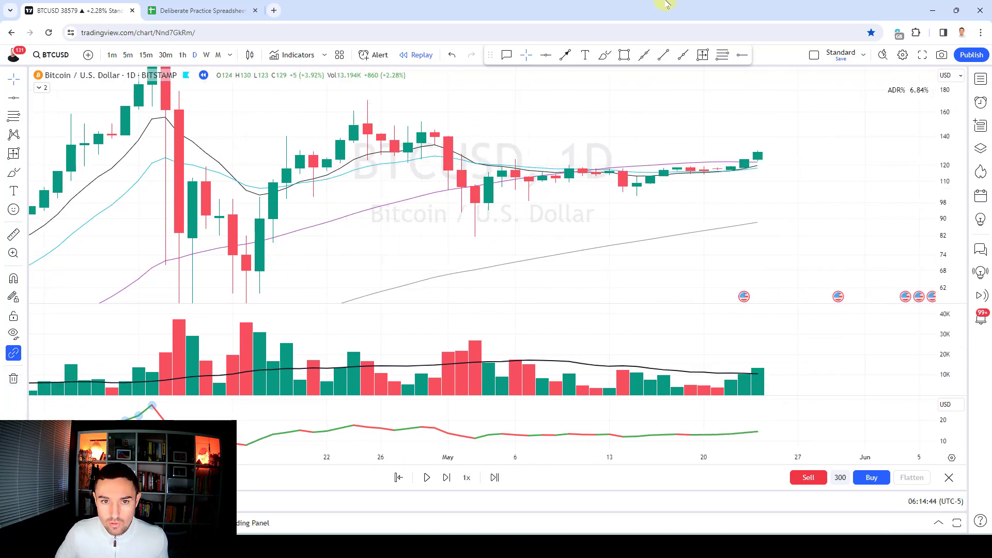
key("shift+Right")
key("shift+Right")
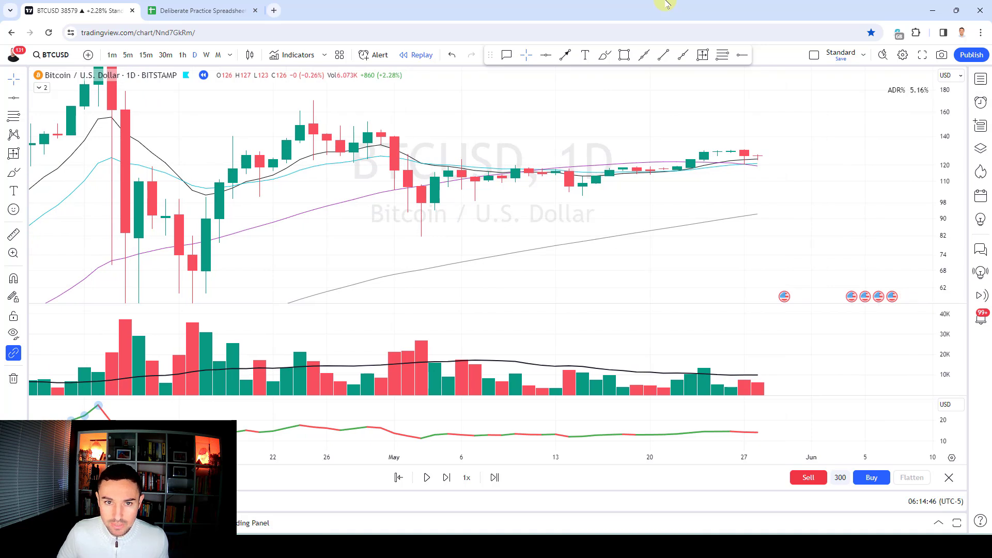
key("shift+Right")
key("shift+Right")
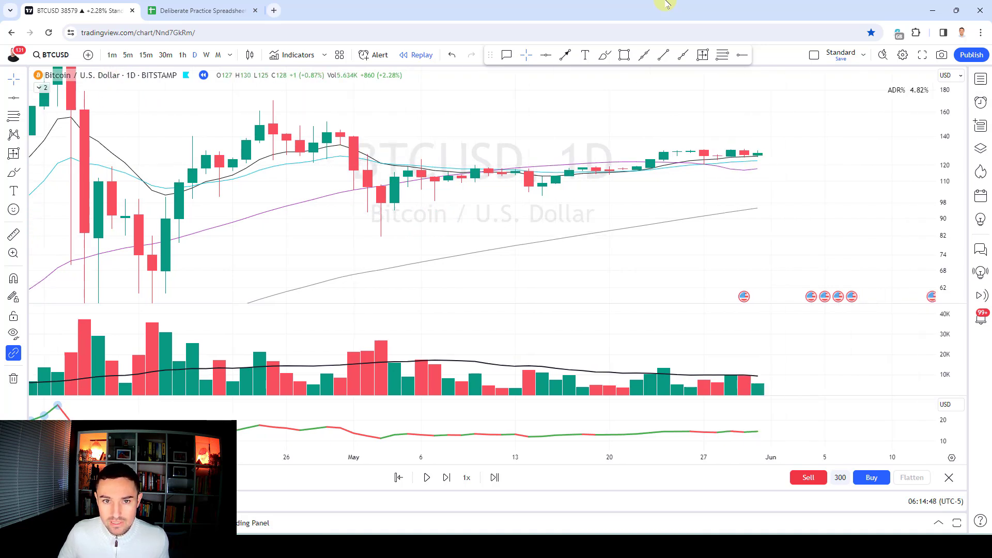
Sketch freehand over the April and May 2013 price action, delete the sketch and return to the cross cursor
left_click(605, 55)
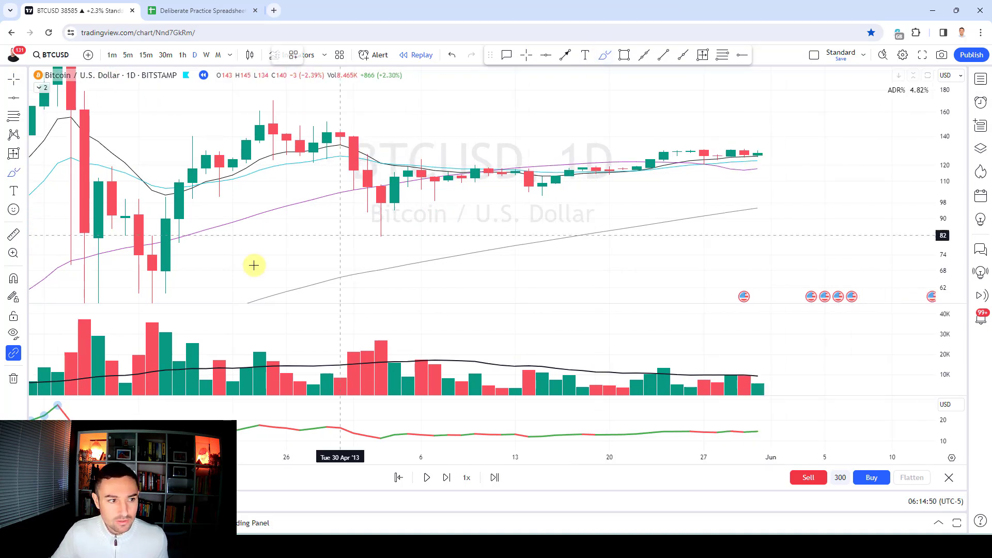
mouse_move(45, 155)
left_mouse_down()
mouse_move(195, 299)
mouse_move(354, 225)
mouse_move(536, 195)
mouse_move(665, 156)
mouse_move(771, 155)
left_mouse_up()
key("Delete")
key("Delete")
left_click(526, 55)
Plot the trade levels on the 1 June 2013 bar with entry at 129 and stop at 127, and advance the replay one bar
key("shift+Right")
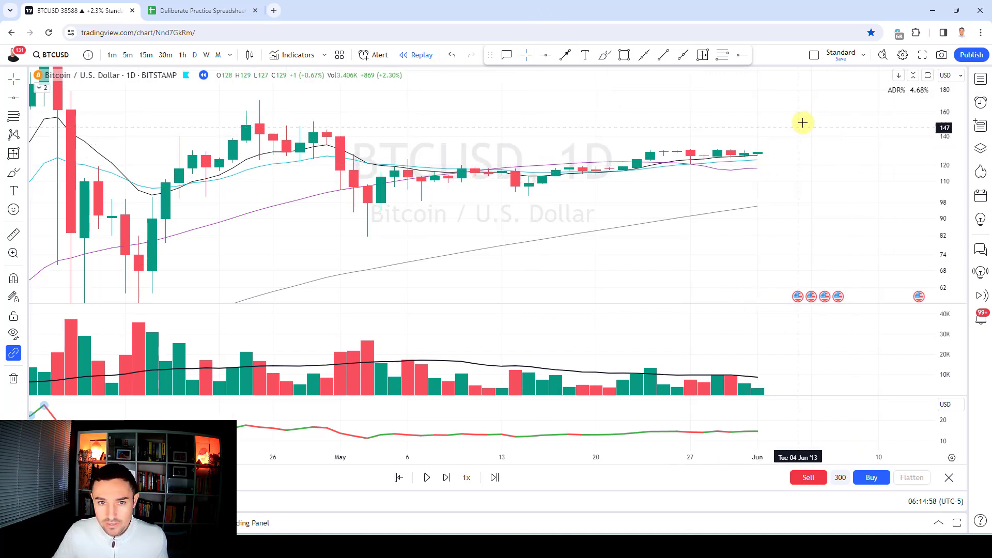
left_click(723, 58)
left_click(758, 148, "ctrl")
left_click(757, 168, "ctrl")
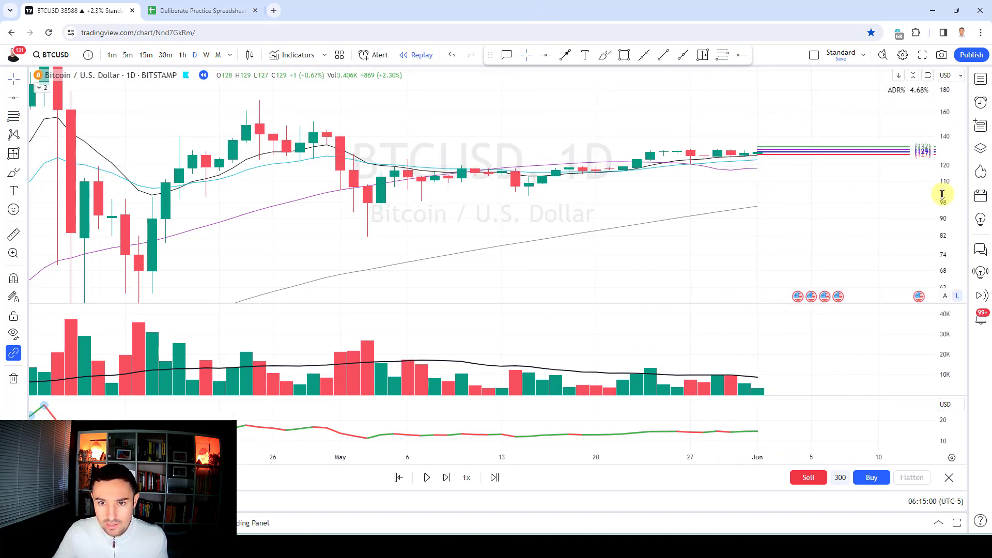
left_click_drag(944, 185, 890, 126)
left_click_drag(826, 134, 824, 201)
left_click_drag(949, 202, 960, 75)
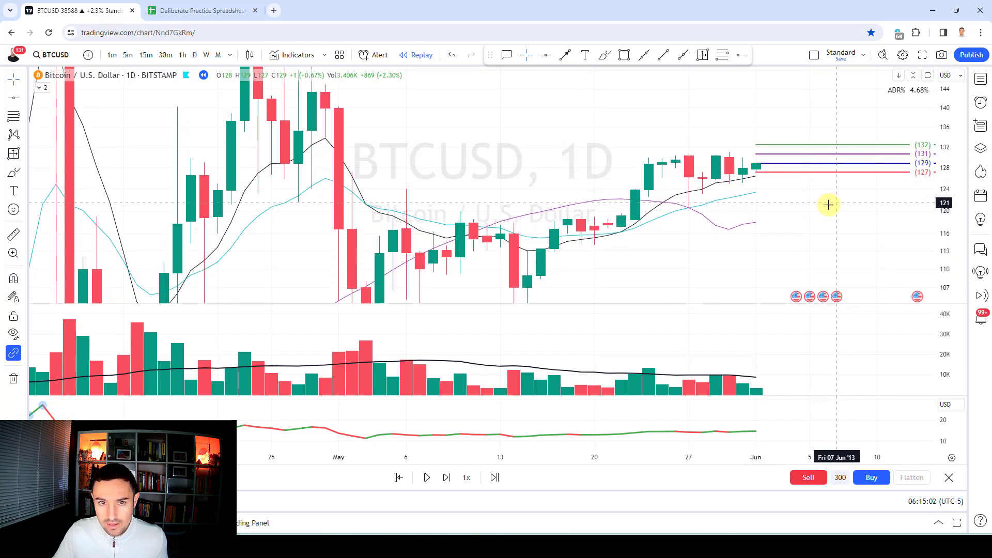
key("shift+Right")
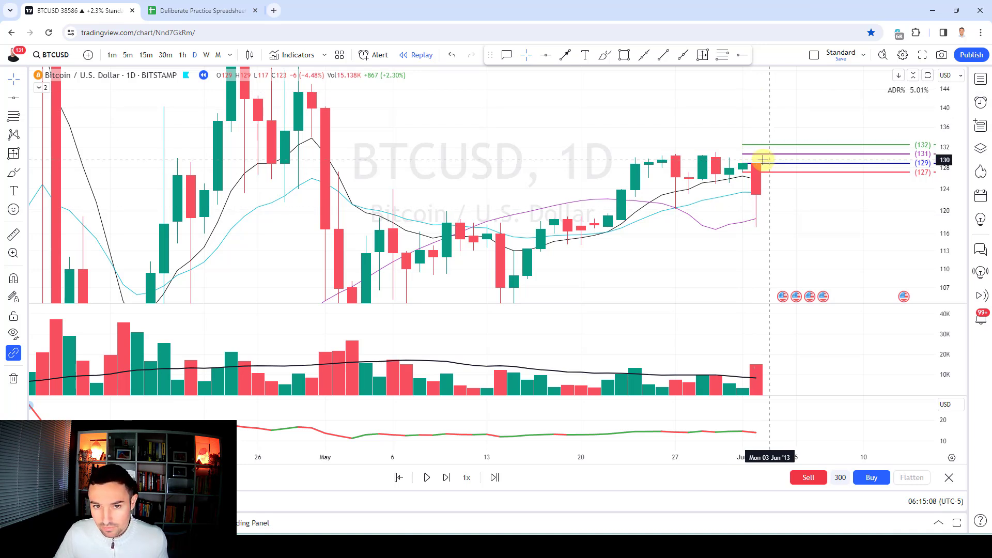
Remove the trade levels from the chart and advance the daily replay to 14 June 2013
left_click(14, 379)
left_click(34, 381)
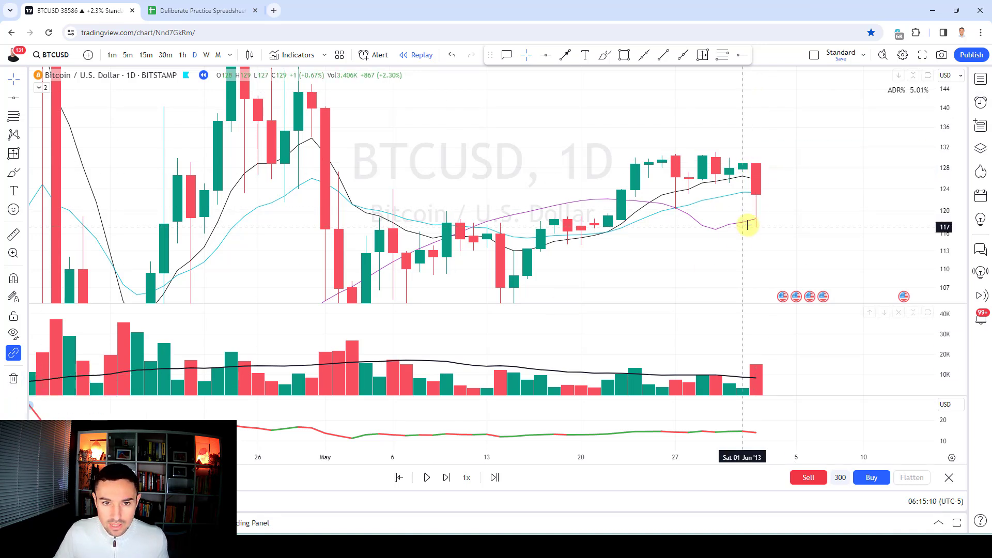
key("shift+Right")
key("shift+Right")
key("shift+Right")
key("shift+Right")
key("shift+Right")
key("shift+Right")
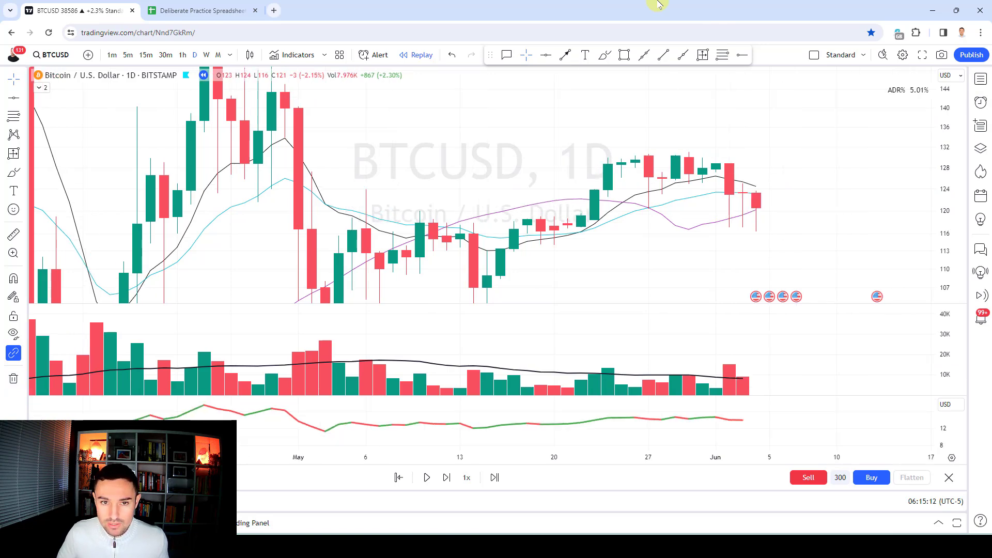
key("shift+Right")
key("shift+Right")
key("shift+Right")
key("shift+Right")
key("shift+Right")
key("shift+Right")
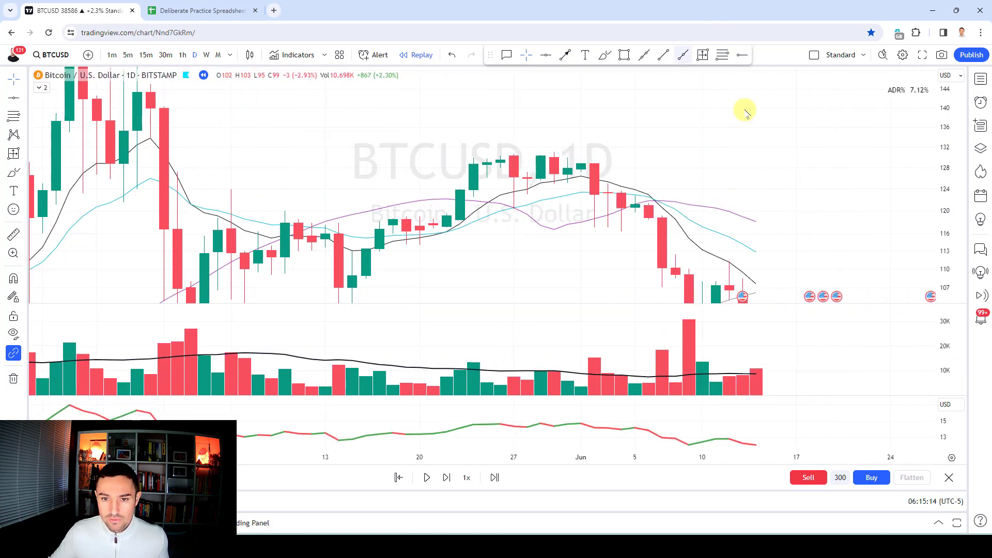
Restore automatic scaling of the price axis and show the price history back to February 2013
left_click(946, 296)
scroll(681, 211, "down", 4)
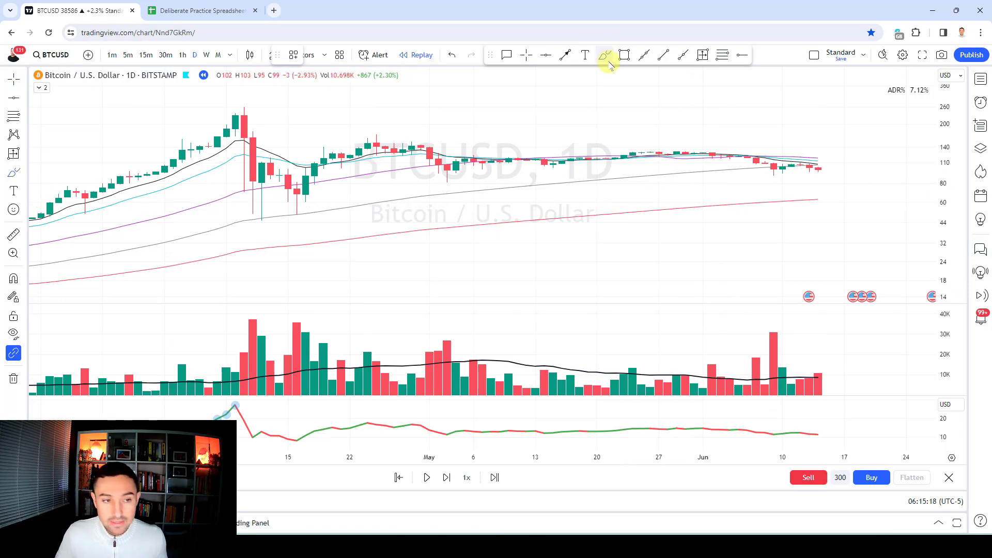
scroll(440, 140, "down", 4)
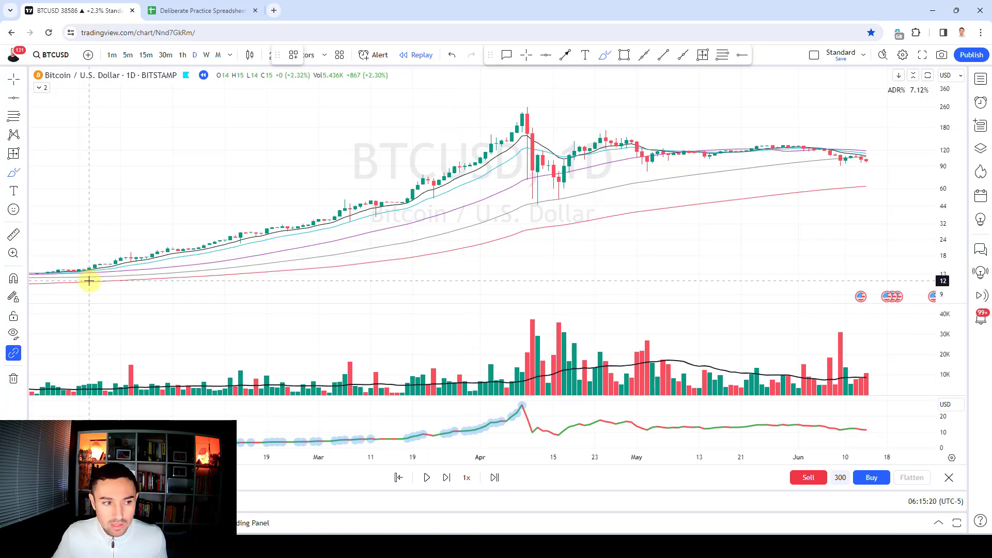
Sketch freehand lines along the rise, the following consolidation and the volume bars, delete them and return to the cross cursor
left_click_drag(90, 281, 434, 170)
mouse_move(517, 110)
left_mouse_down()
mouse_move(595, 132)
mouse_move(758, 146)
mouse_move(765, 159)
left_mouse_up()
key("Delete")
mouse_move(567, 313)
left_mouse_down()
mouse_move(512, 355)
mouse_move(616, 356)
left_mouse_up()
key("Delete")
left_click(526, 55)
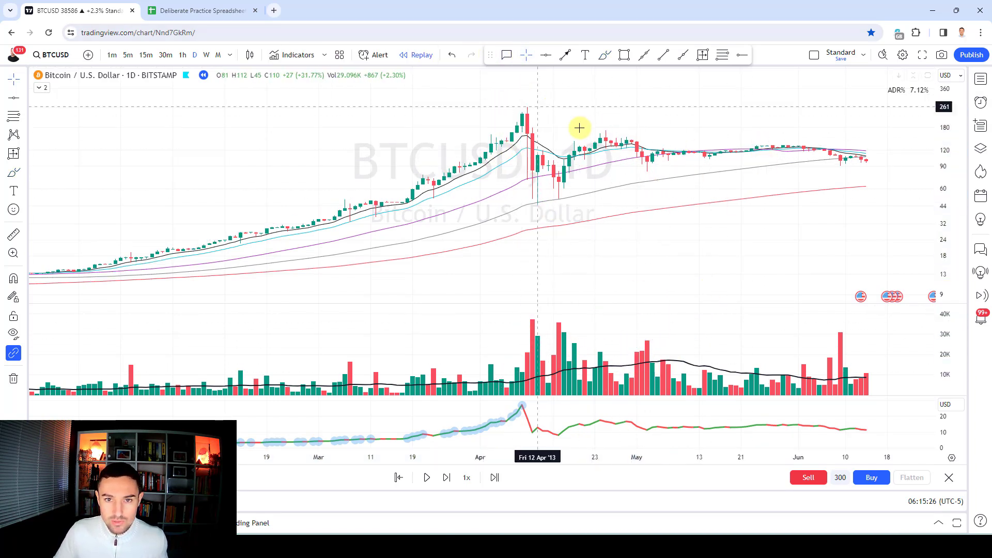
Advance the daily replay from mid-June to 18 August 2013
key("shift+Right")
key("shift+Right")
key("shift+Right")
key("shift+Right")
key("shift+Right")
key("shift+Right")
key("shift+Right")
key("shift+Right")
key("shift+Right")
key("shift+Right")
key("shift+Right")
key("shift+Right")
key("shift+Right")
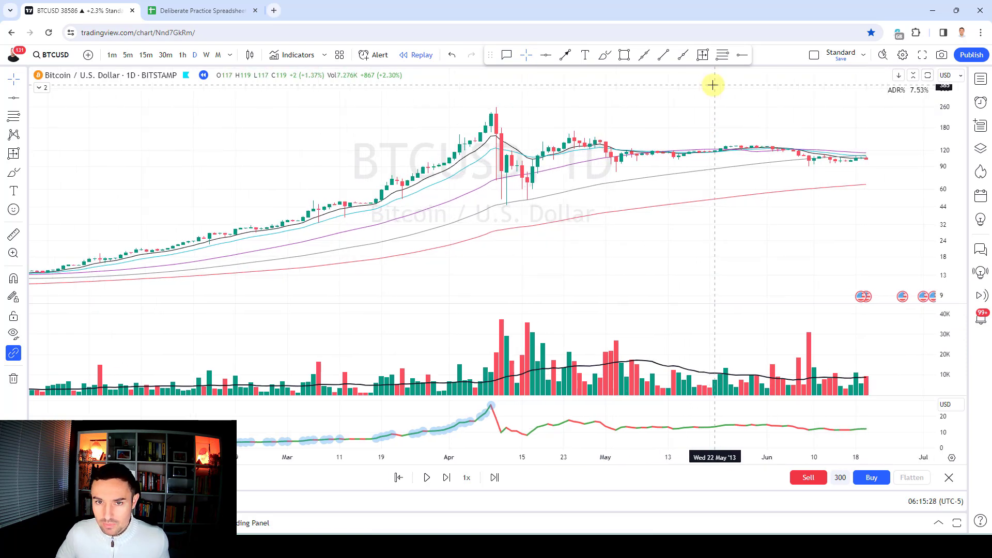
key("shift+Right")
key("shift+Right")
key("shift+Right")
key("shift+Right")
key("shift+Right")
key("shift+Right")
key("shift+Right")
key("shift+Right")
key("shift+Right")
key("shift+Right")
key("shift+Right")
key("shift+Right")
key("shift+Right")
key("shift+Right")
key("shift+Right")
key("shift+Right")
key("shift+Right")
key("shift+Right")
key("shift+Right")
key("shift+Right")
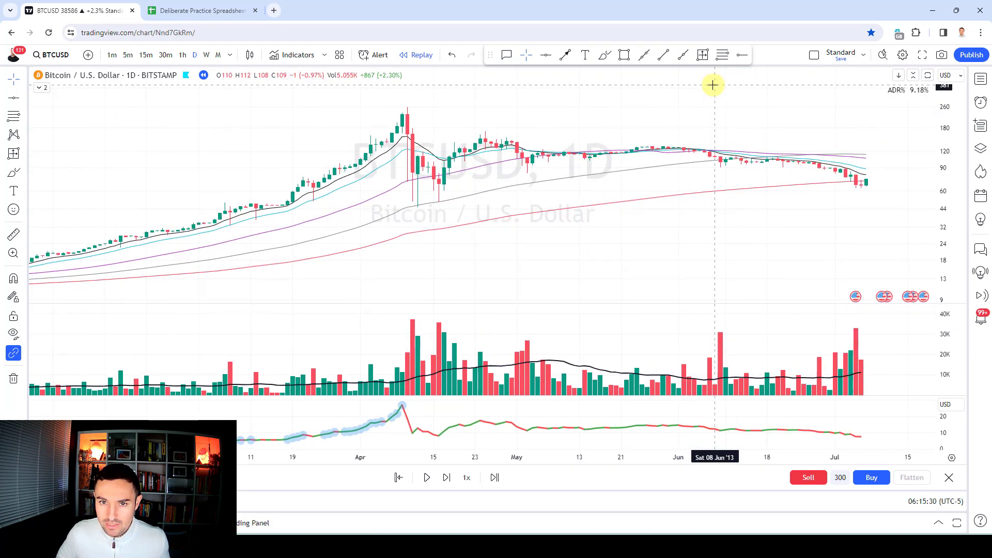
key("shift+Right")
key("shift+Right")
key("shift+Right")
key("shift+Right")
key("shift+Right")
key("shift+Right")
key("shift+Right")
key("shift+Right")
key("shift+Right")
key("shift+Right")
key("shift+Right")
key("shift+Right")
key("shift+Right")
key("shift+Right")
key("shift+Right")
key("shift+Right")
key("shift+Right")
key("shift+Right")
key("shift+Right")
key("shift+Right")
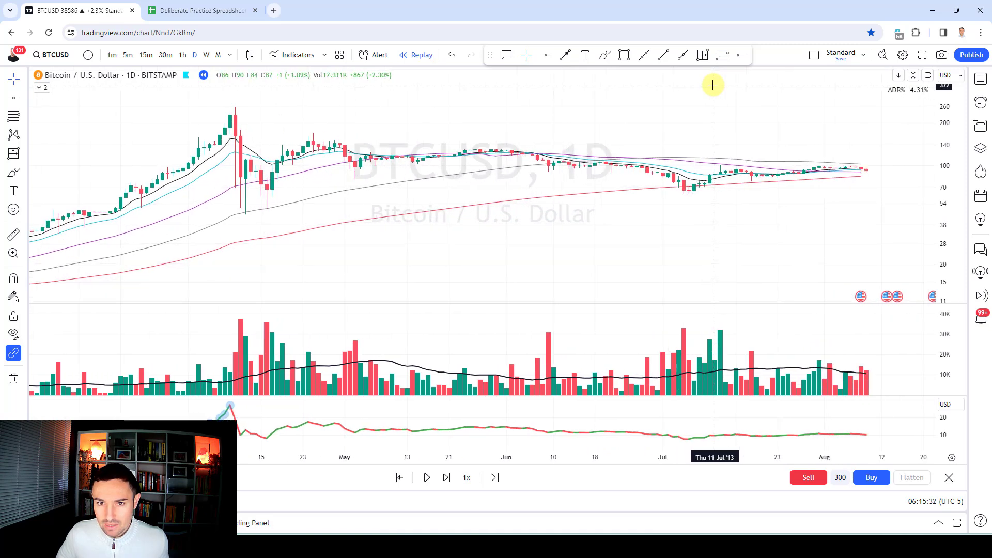
key("shift+Right")
key("shift+Right")
key("shift+Right")
key("shift+Right")
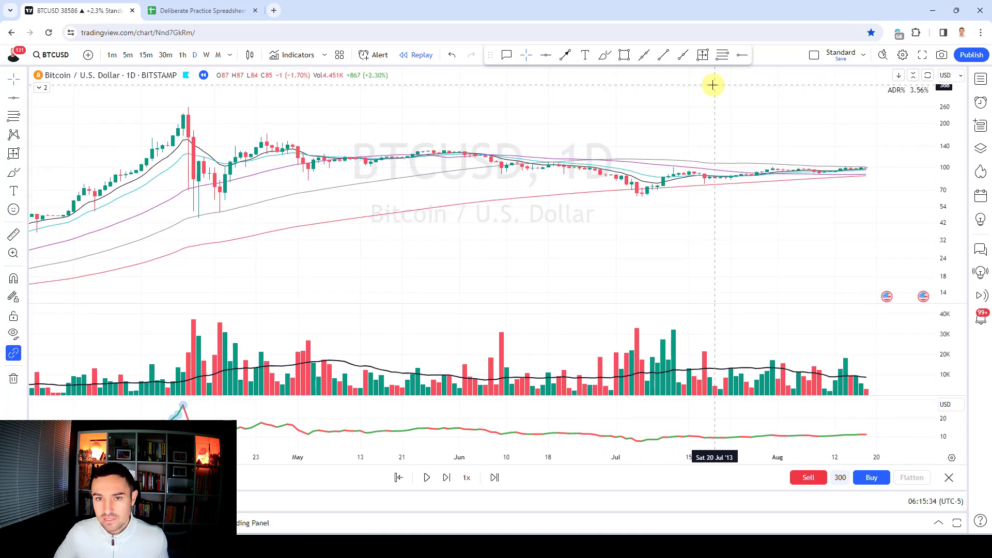
Frame the August advance more closely and step the daily replay forward to 12 September 2013
scroll(749, 181, "up", 5)
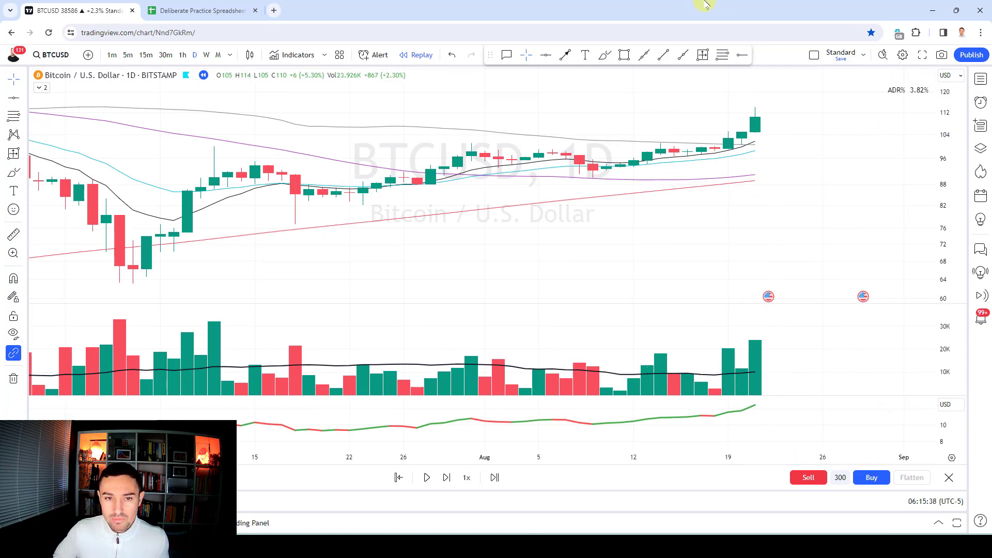
key("shift+Right")
key("shift+Right")
key("shift+Right")
key("shift+Right")
key("shift+Right")
key("shift+Right")
key("shift+Right")
key("shift+Right")
key("shift+Right")
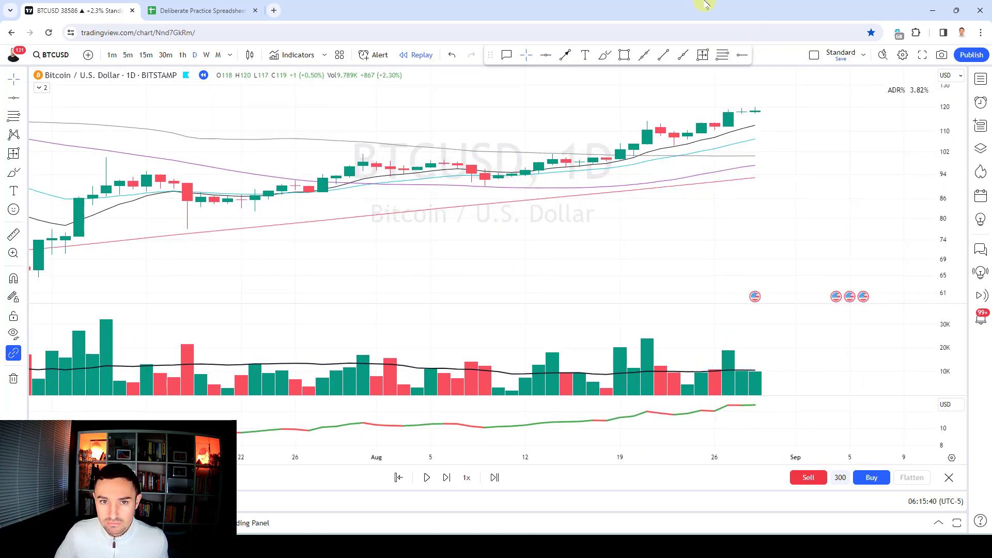
key("shift+Right")
key("shift+Right")
key("shift+Right")
key("shift+Right")
key("shift+Right")
key("shift+Right")
key("shift+Right")
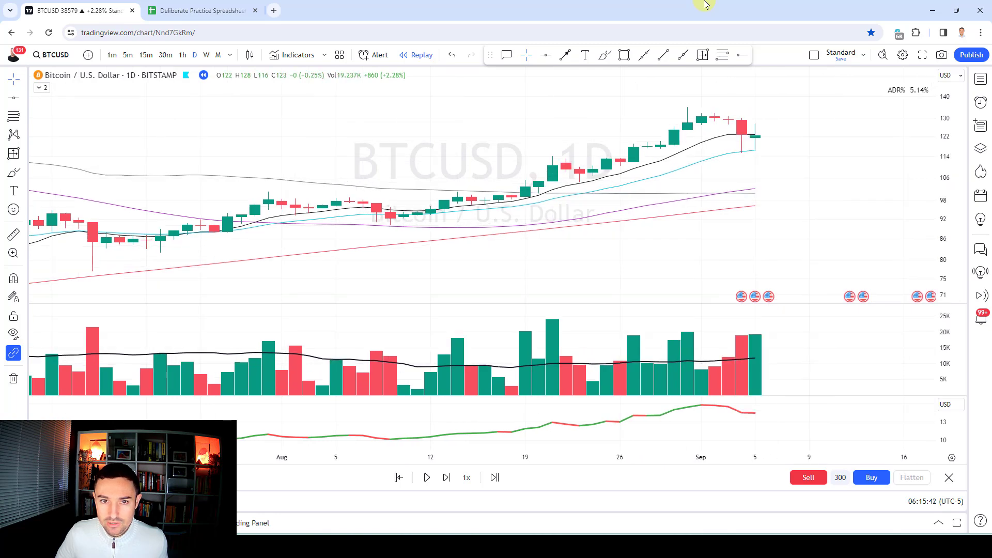
key("shift+Right")
key("shift+Right")
key("shift+Right")
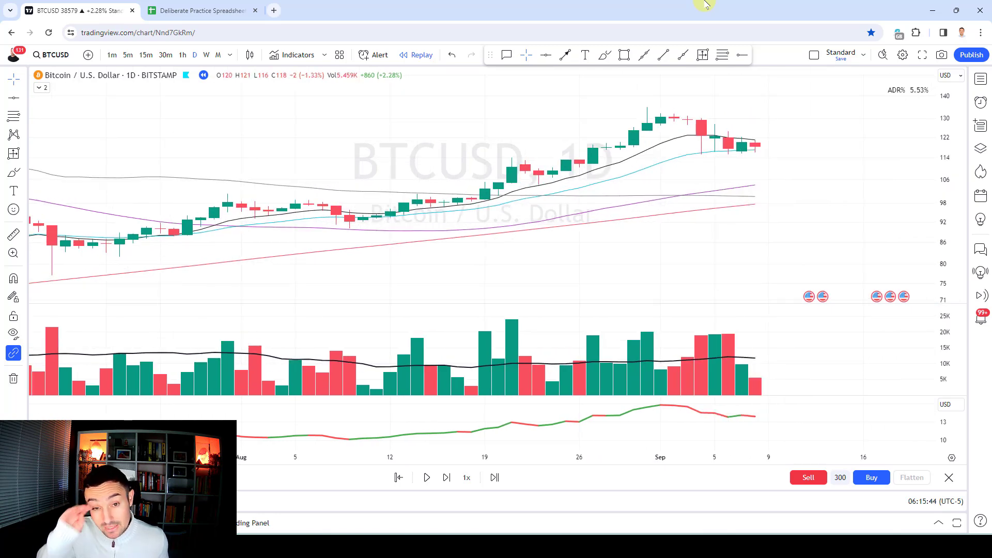
key("shift+Right")
key("shift+Right")
key("shift+Right")
key("shift+Right")
key("shift+Right")
key("shift+Right")
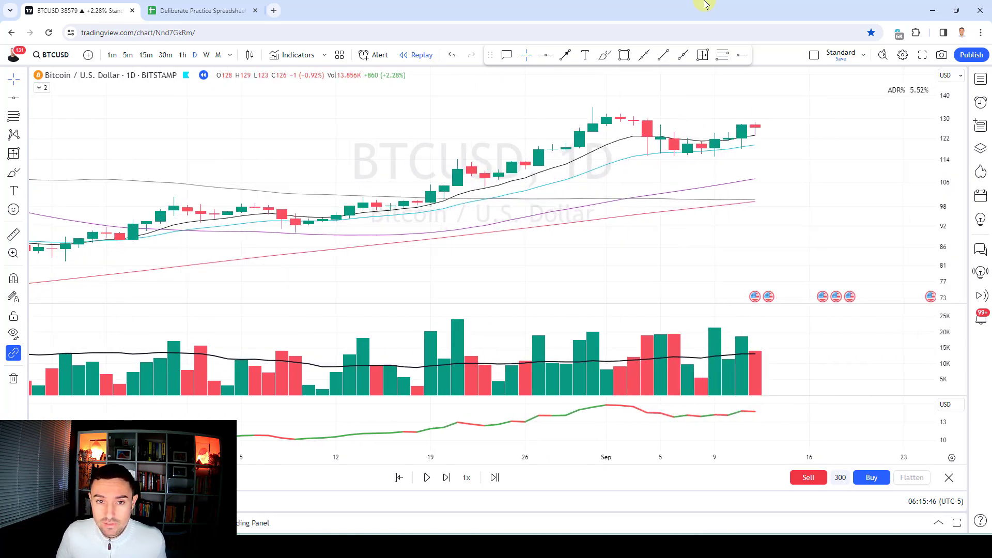
Advance the daily replay to 15 September 2013 and compare the current consolidation with the history back to spring
key("shift+Right")
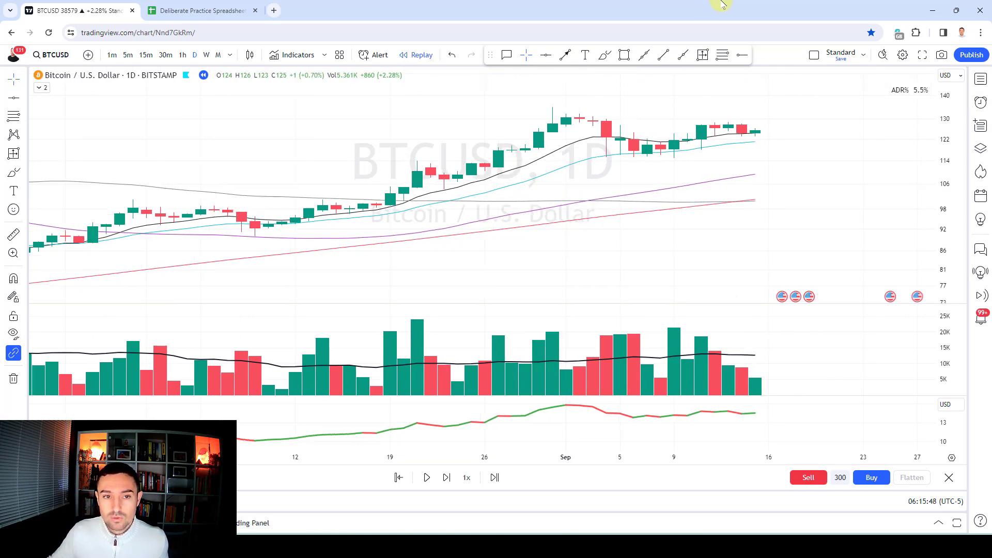
scroll(742, 88, "down", 5)
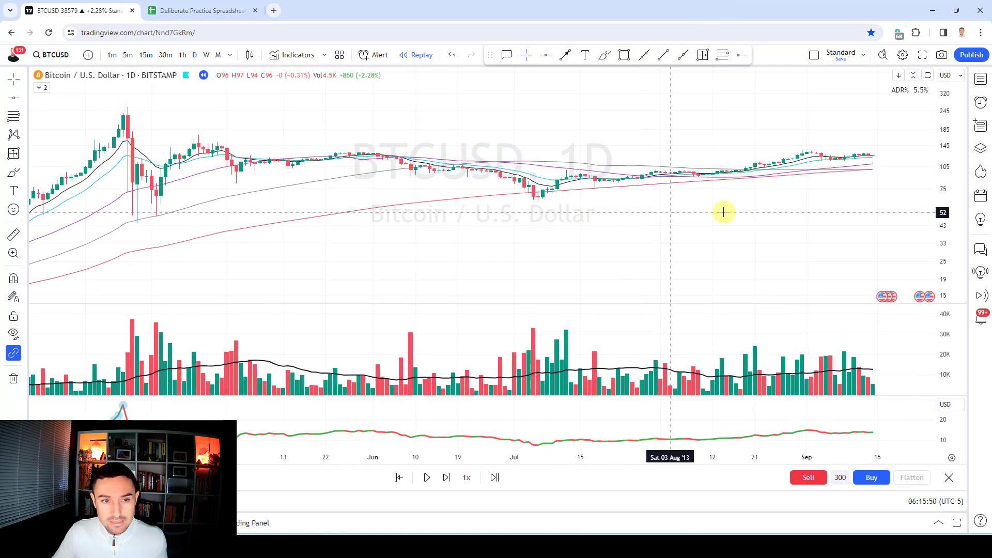
scroll(669, 211, "up", 5)
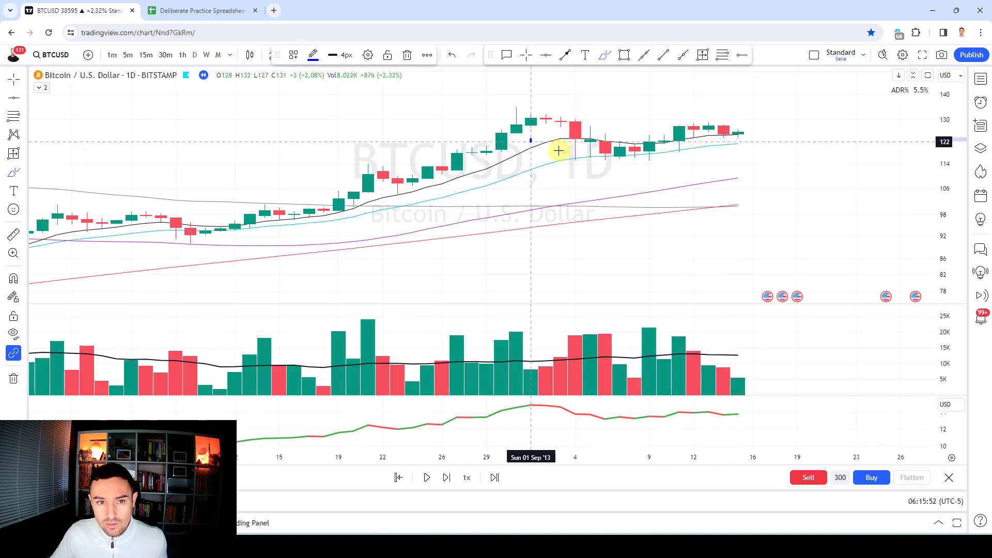
Sketch a freehand line along the September consolidation, delete it and return to the cross cursor
left_click(532, 140)
left_click(738, 146)
key("Delete")
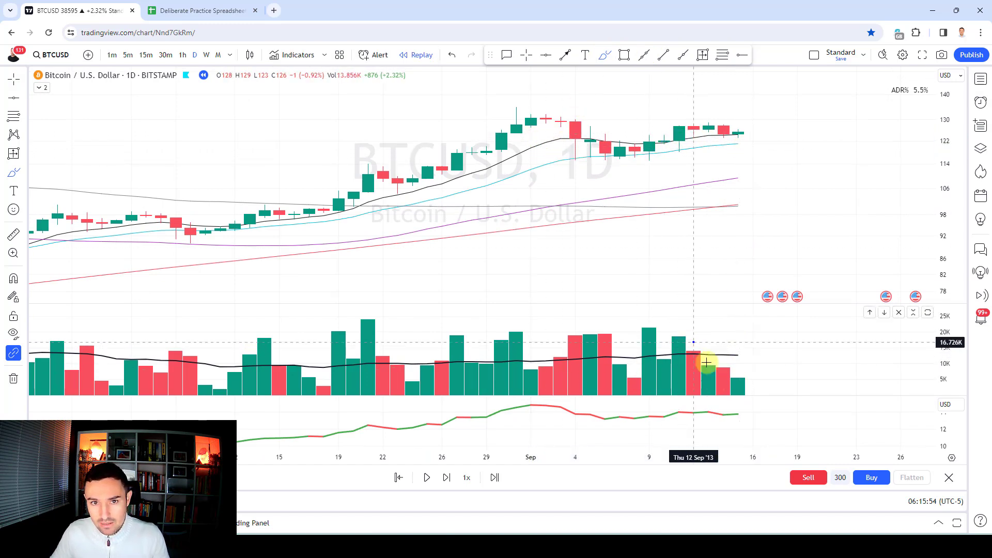
key("Escape")
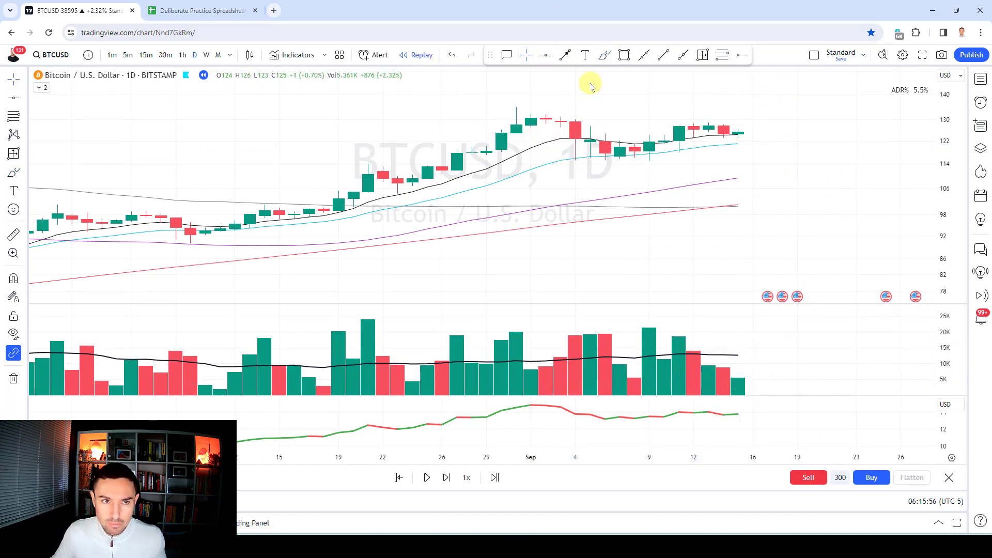
Advance the daily replay to 18 September 2013 and plot trade levels on that bar at 124, 128, 132 and 136
key("shift+Right")
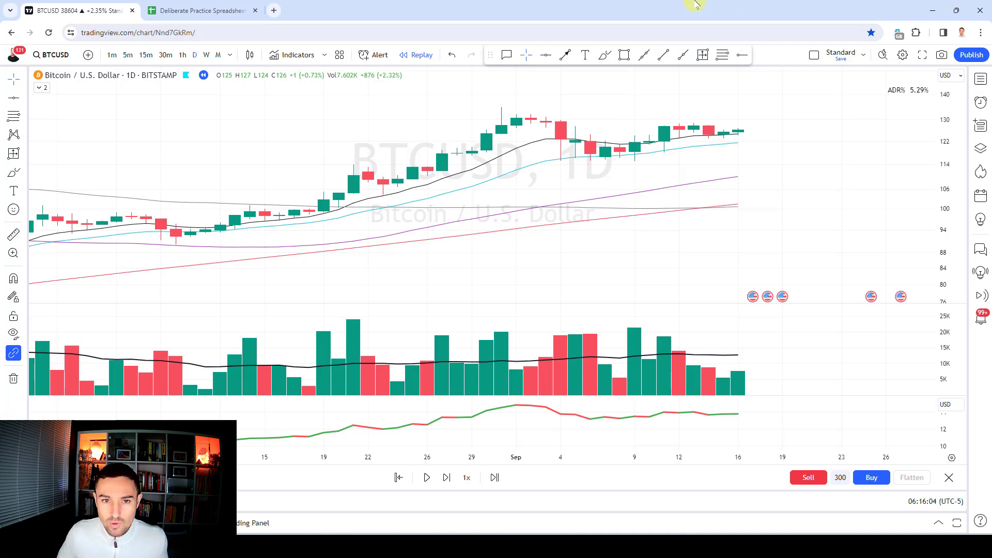
key("shift+Right")
key("shift+Right")
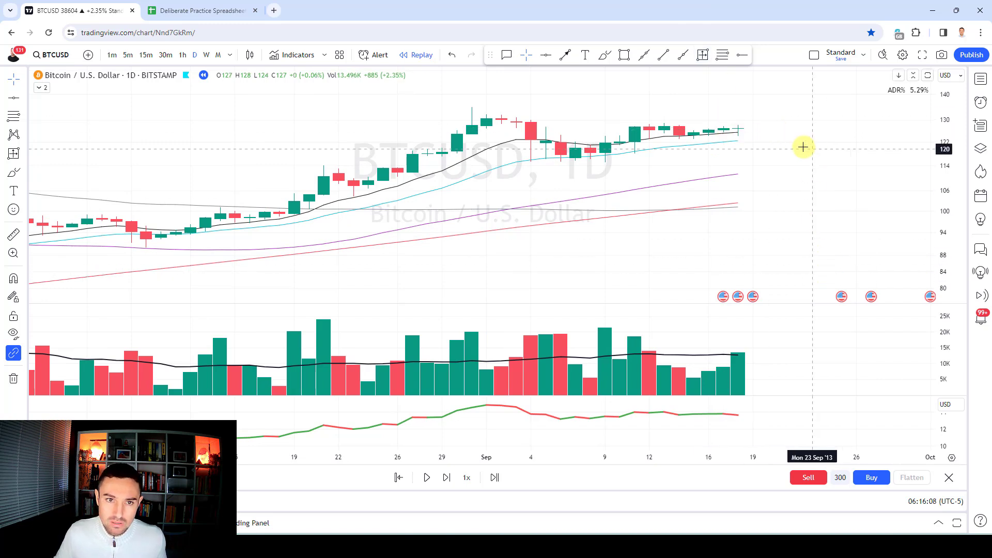
left_click(724, 56)
left_click(738, 94, "ctrl")
left_click(738, 150, "ctrl")
Measure the distance from the blue entry level to the red stop level on the 18 September bar, and delete the measurement
left_click(703, 55)
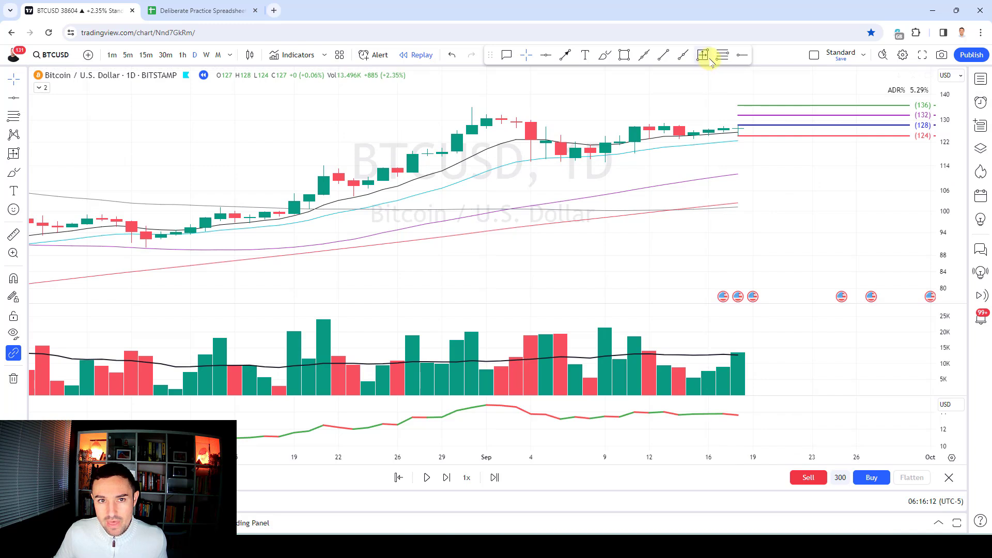
left_click(742, 115)
left_click(745, 155)
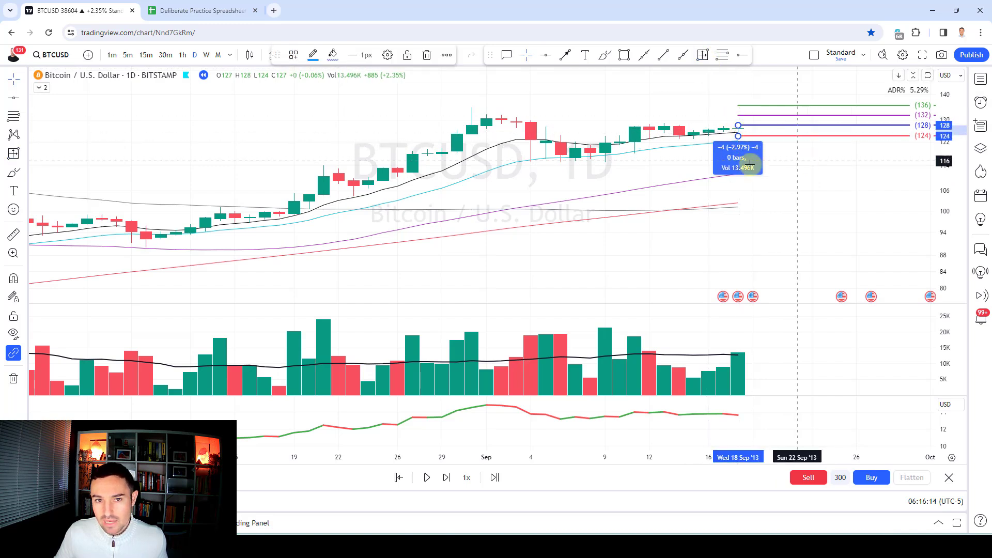
key("Delete")
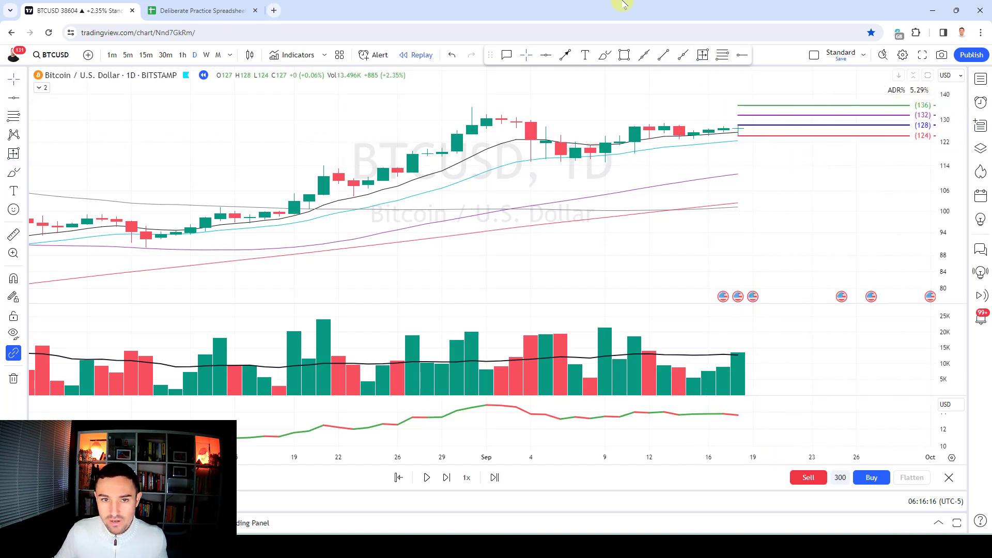
Clear the trade levels plotted on the 18 September bar and advance the daily replay to 21 September 2013
key("shift+Right")
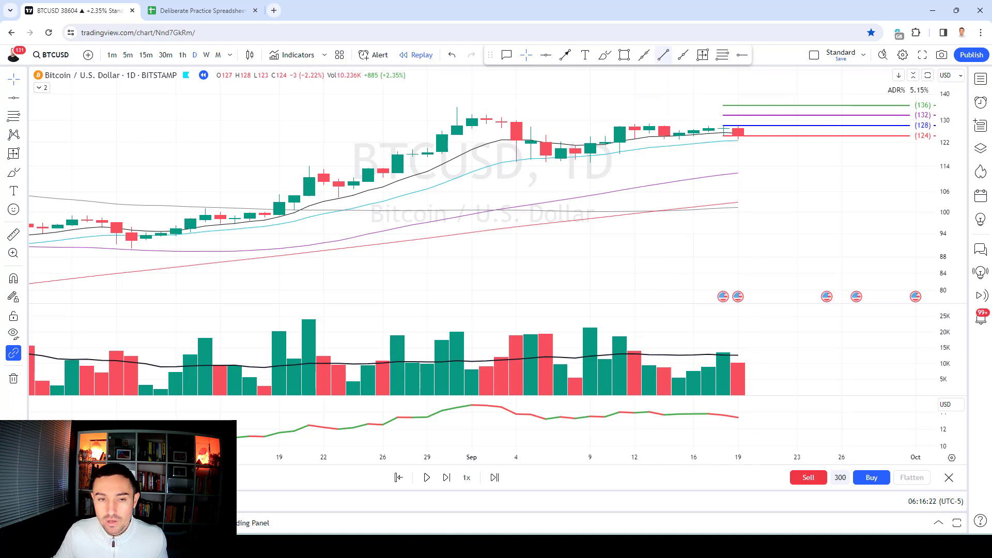
left_click(14, 379)
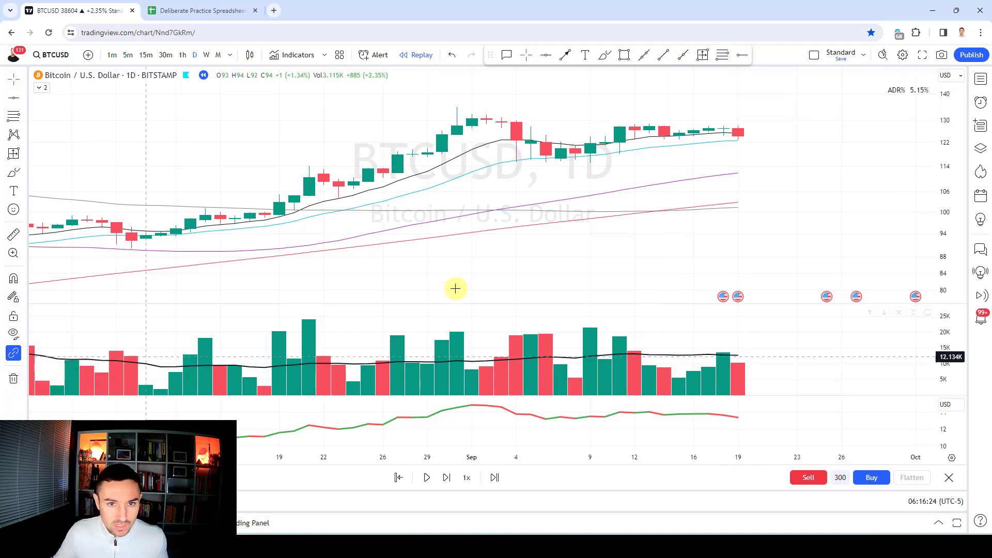
key("shift+Right")
key("shift+Right")
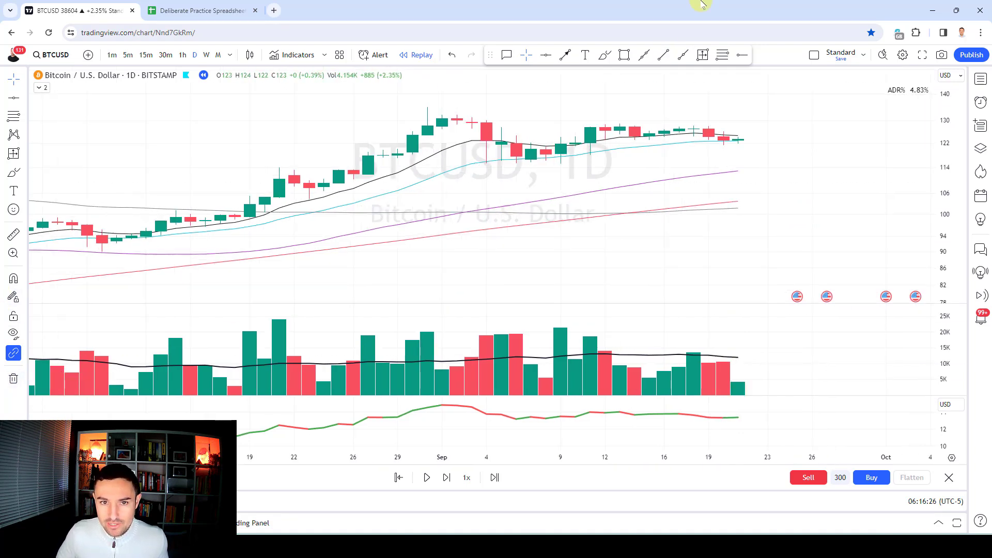
Plot trade levels on the 21 September bar at 122, 124, 126 and 129
left_click(722, 55)
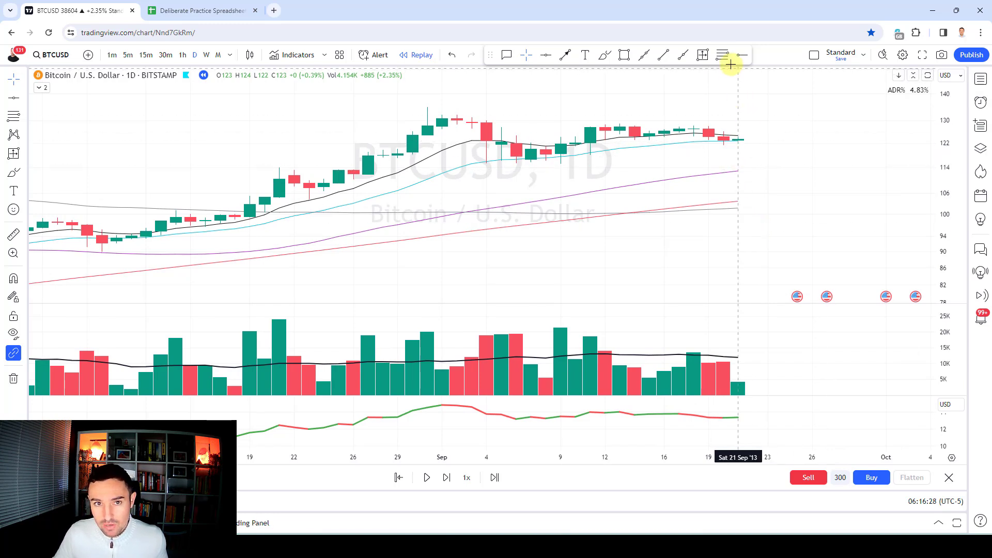
left_click(738, 137)
left_click(740, 156)
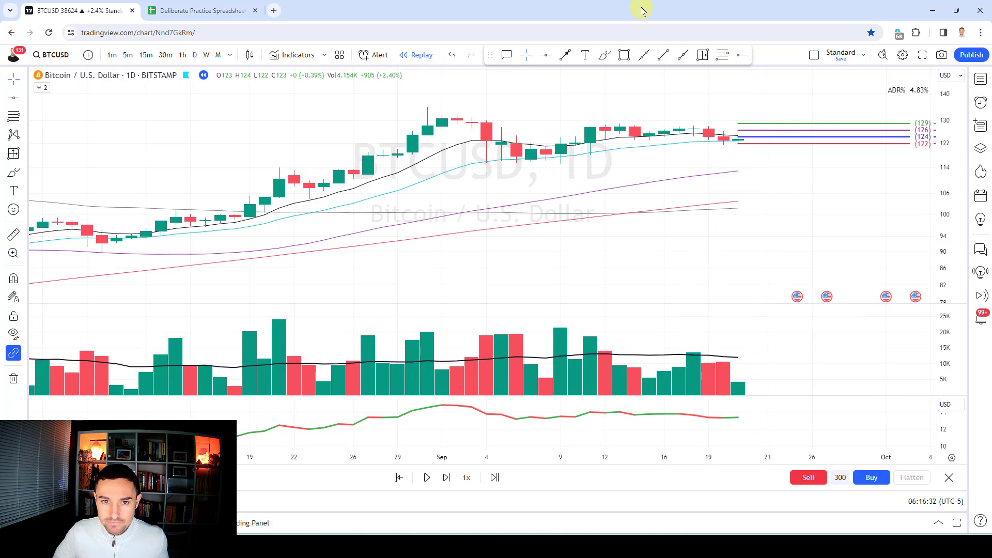
Advance the daily replay to 23 September 2013 and remove the trade levels plotted on the 21 September bar
key("shift+Right")
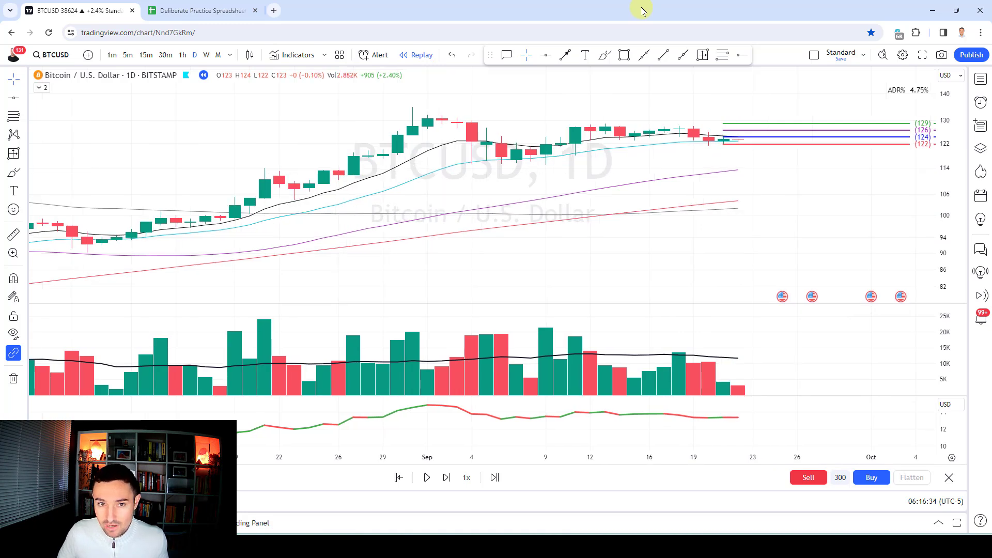
key("shift+Right")
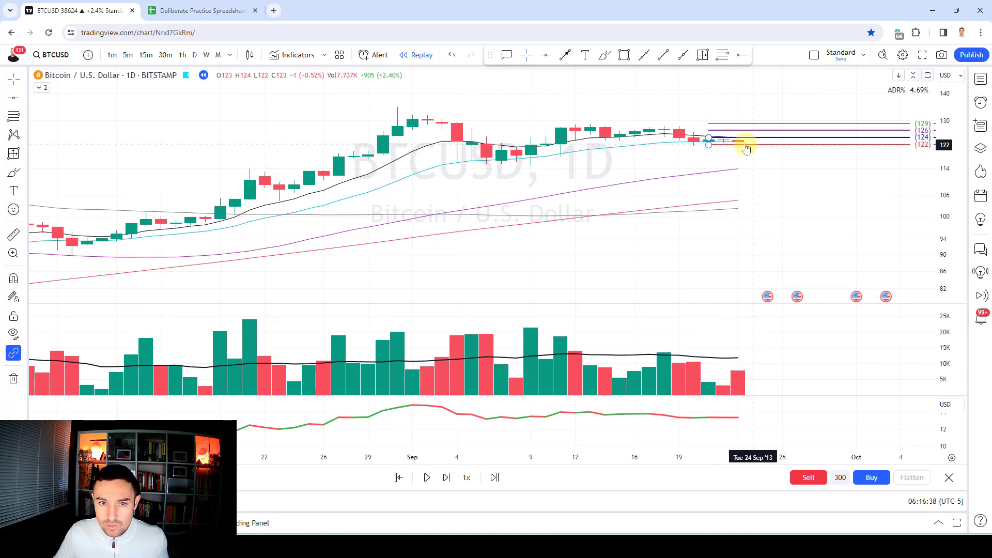
left_click(14, 378)
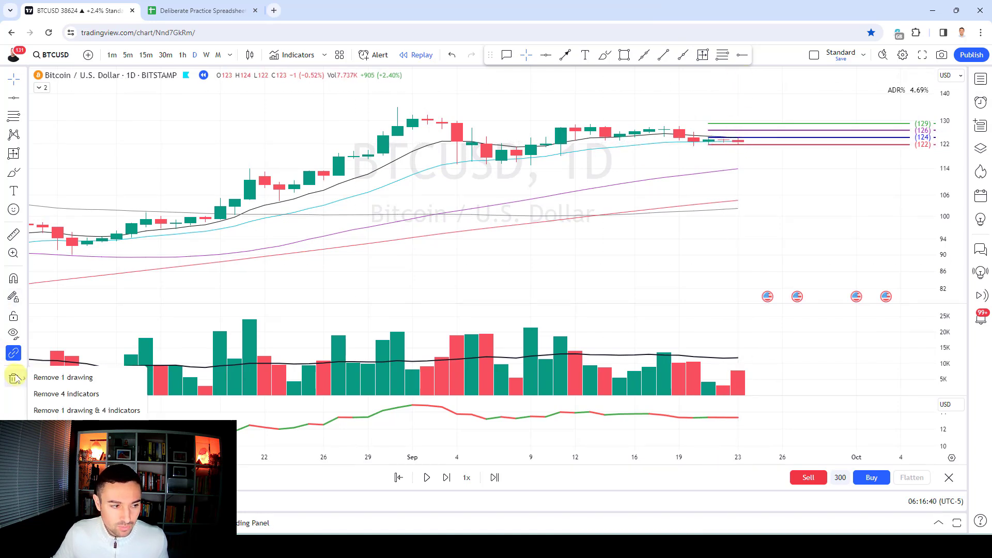
left_click(42, 376)
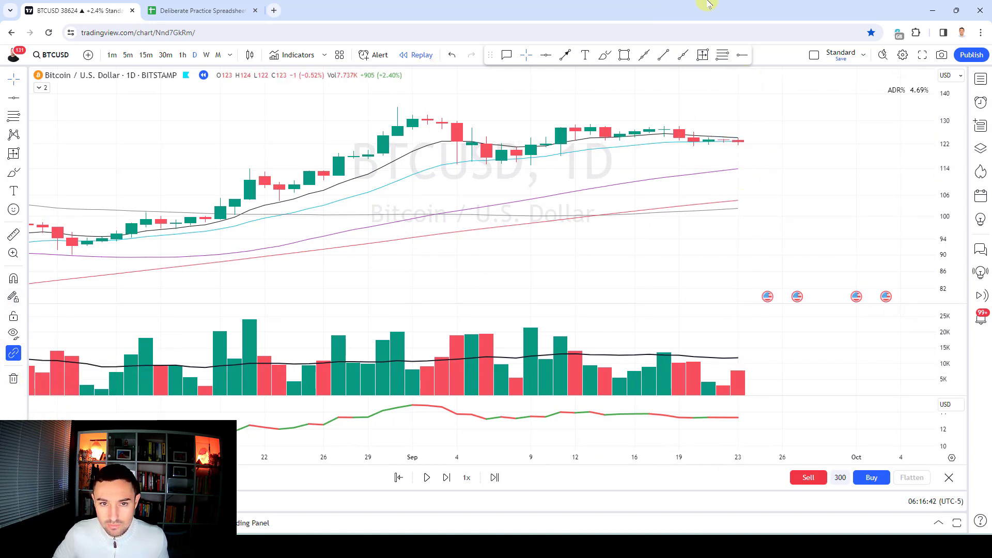
Advance the daily replay to 24 September 2013 and plot trade levels on that bar at 122, 124, 126 and 128
key("shift+Right")
left_click(723, 55)
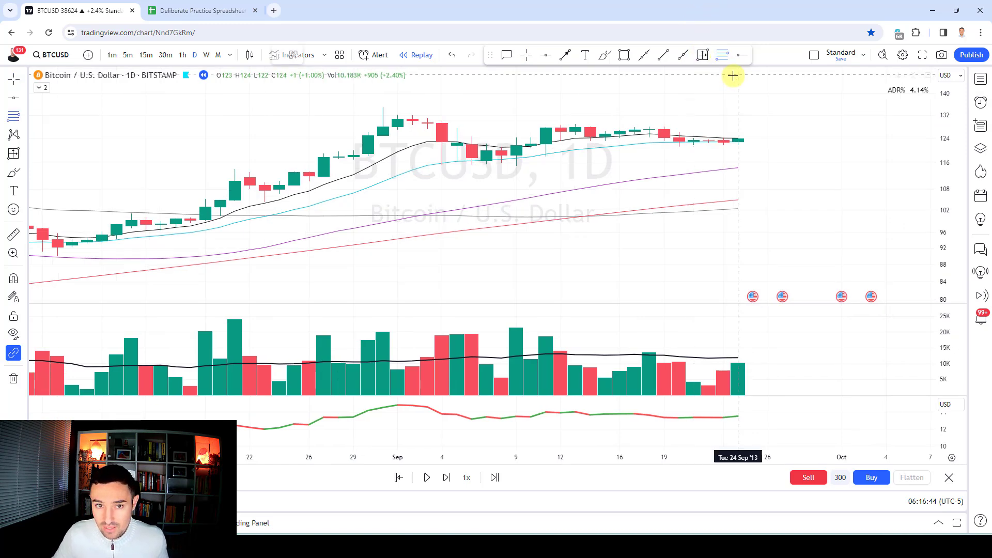
left_click(738, 150)
left_click(738, 154, "ctrl")
left_click(768, 153)
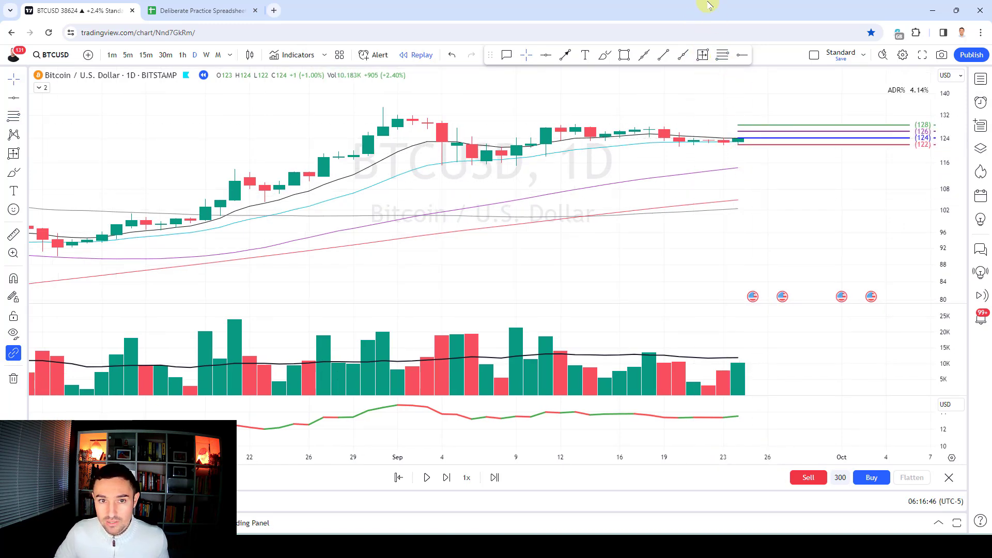
Advance the daily replay to 29 September 2013 and mark that bar at the green target level with a downward arrow
key("shift+Right")
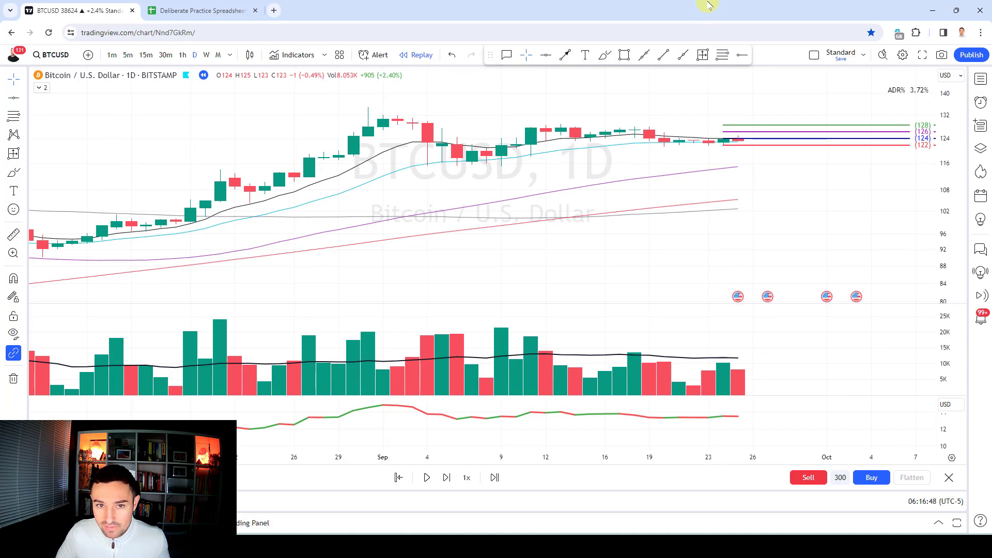
key("shift+Right")
key("shift+Right")
key("shift+Right")
key("shift+Right")
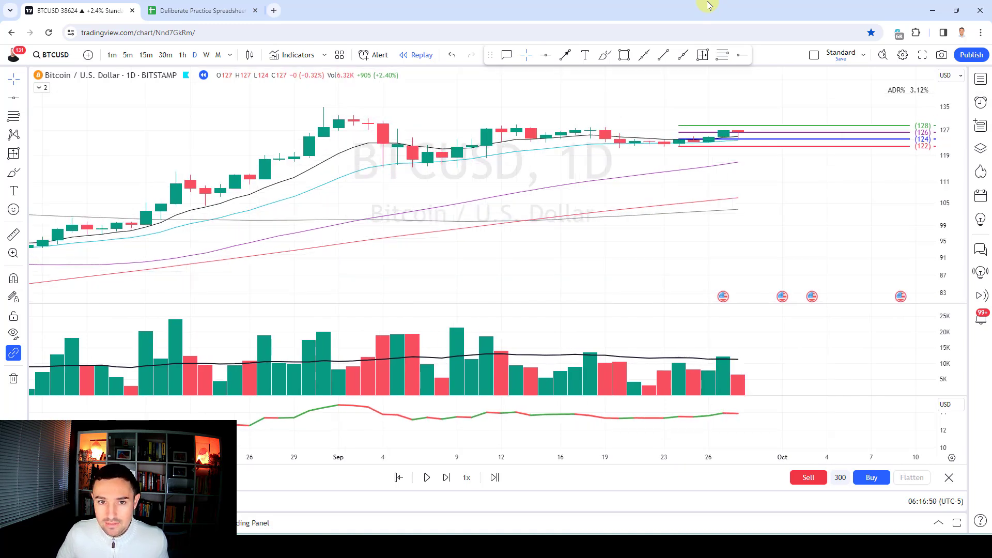
left_click(565, 55)
left_click(738, 101)
left_click(739, 122)
left_click(665, 88)
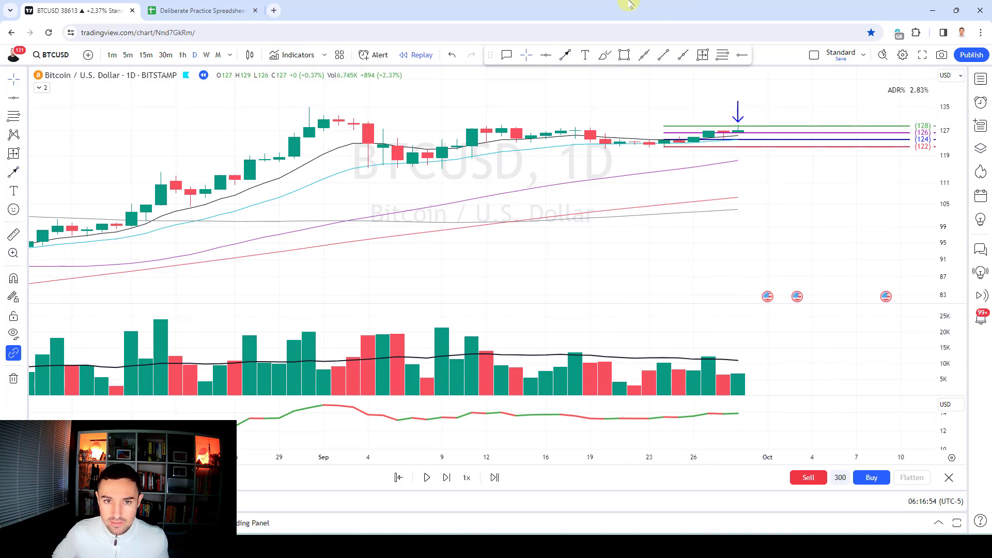
Advance the daily replay to 2 October 2013
key("shift+Right")
key("shift+Right")
key("shift+Right")
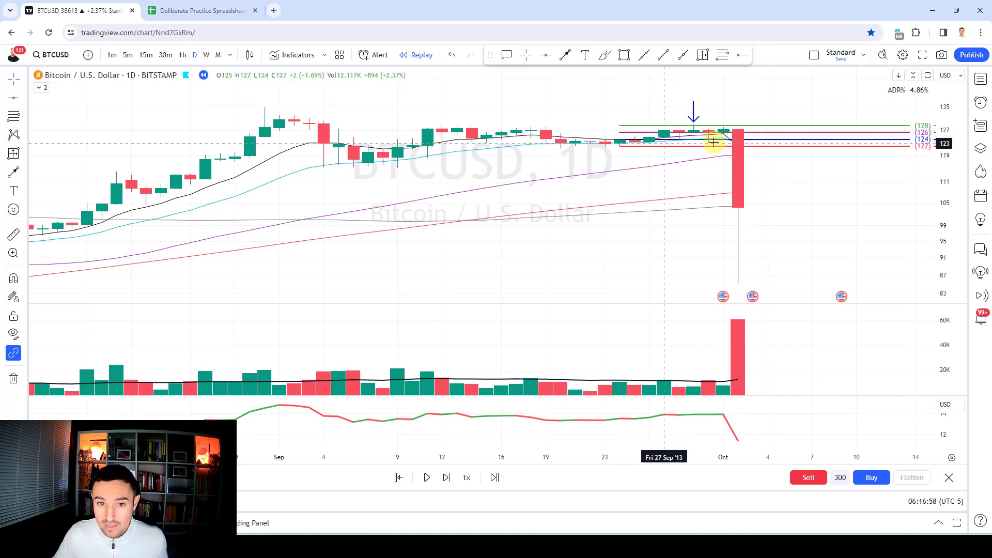
Measure the price change from the 24 September entry level to the 2 October close, and delete the measurement
left_click(704, 54)
left_click(623, 137)
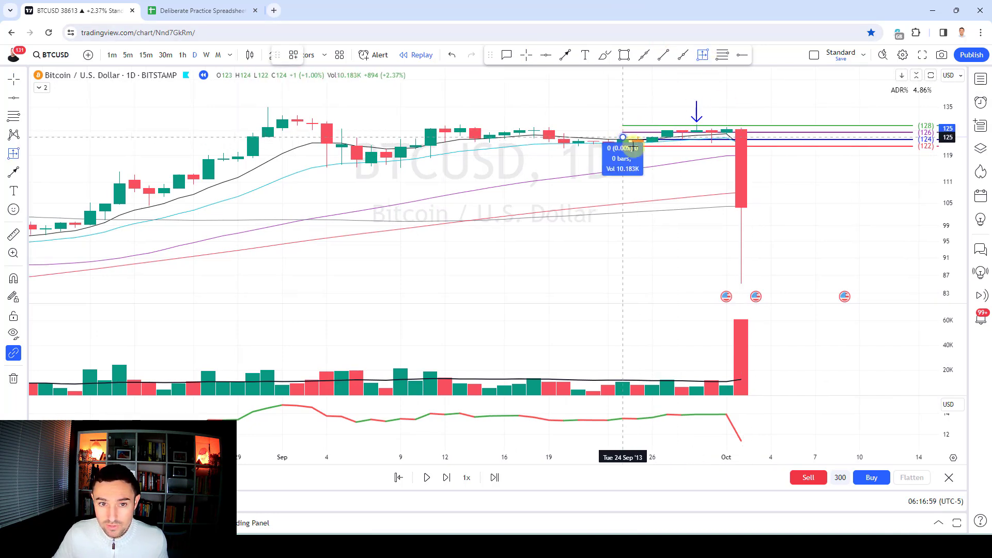
left_click(742, 209)
key("Delete")
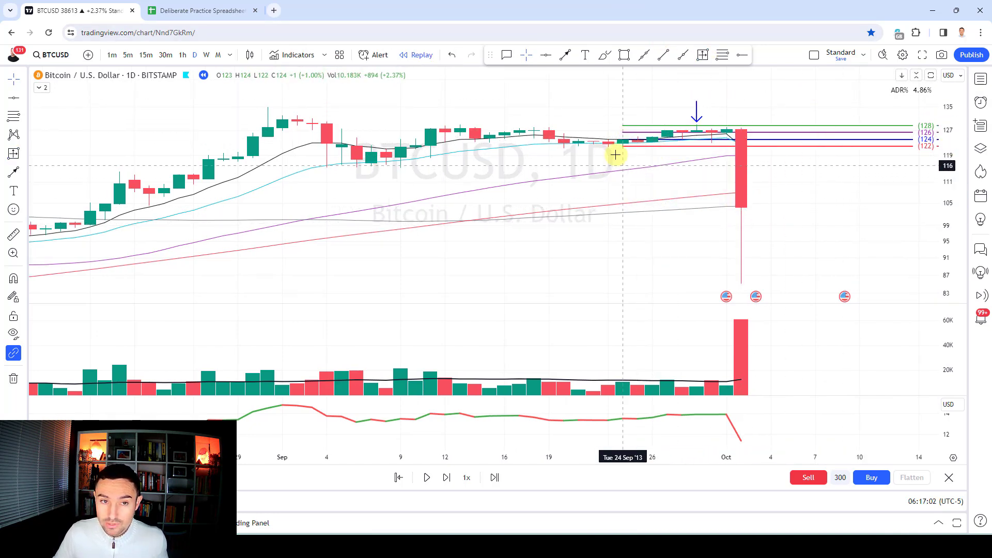
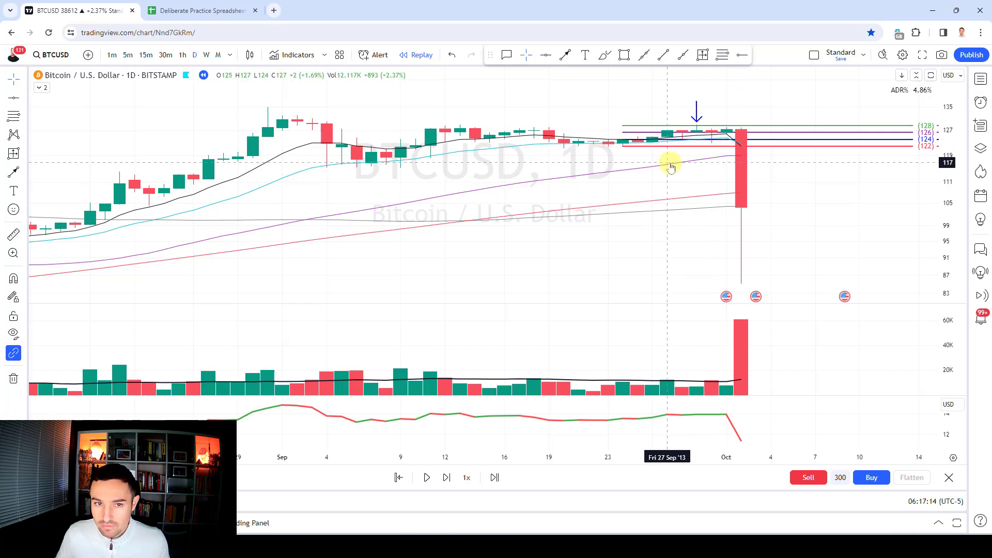
left_click(697, 124)
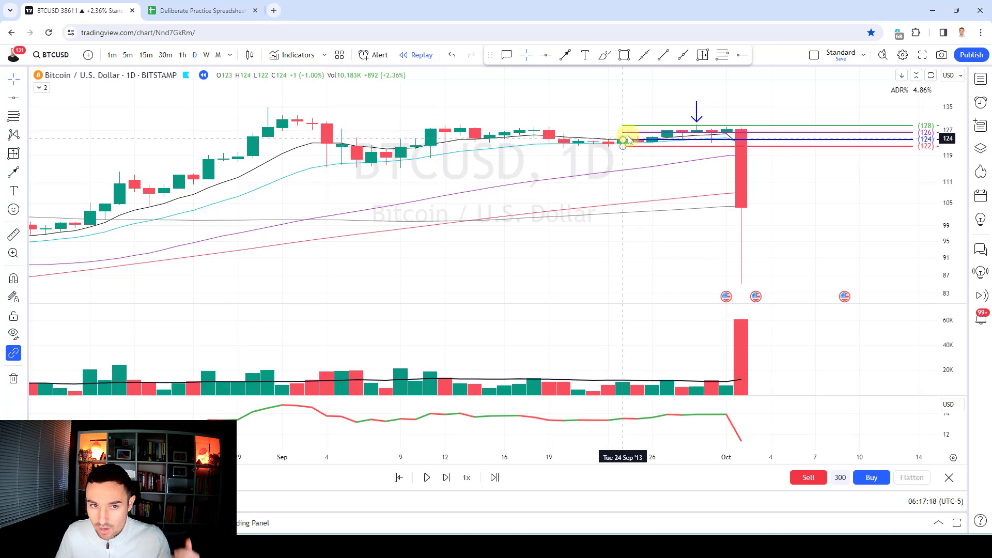
left_click_drag(623, 146, 636, 133)
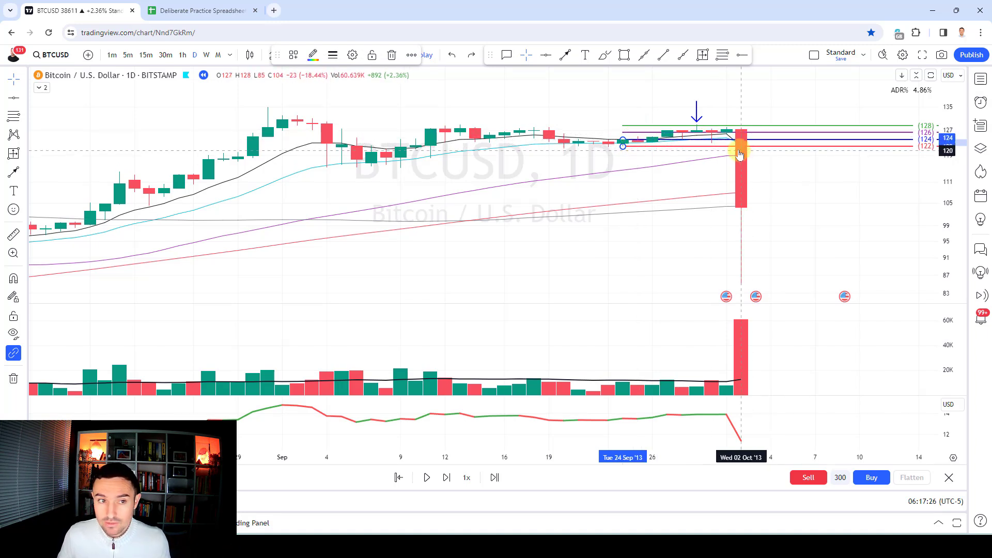
scroll(649, 161, "down", 1)
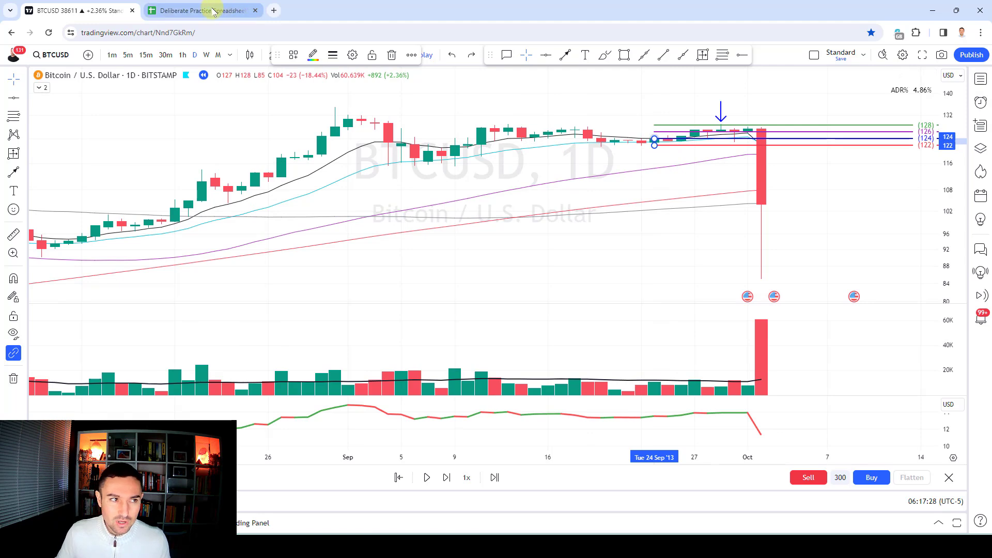
Switch to the Deliberate Practice Spreadsheet and set the first breakeven breakout trade's ticker to BTC
left_click(214, 12)
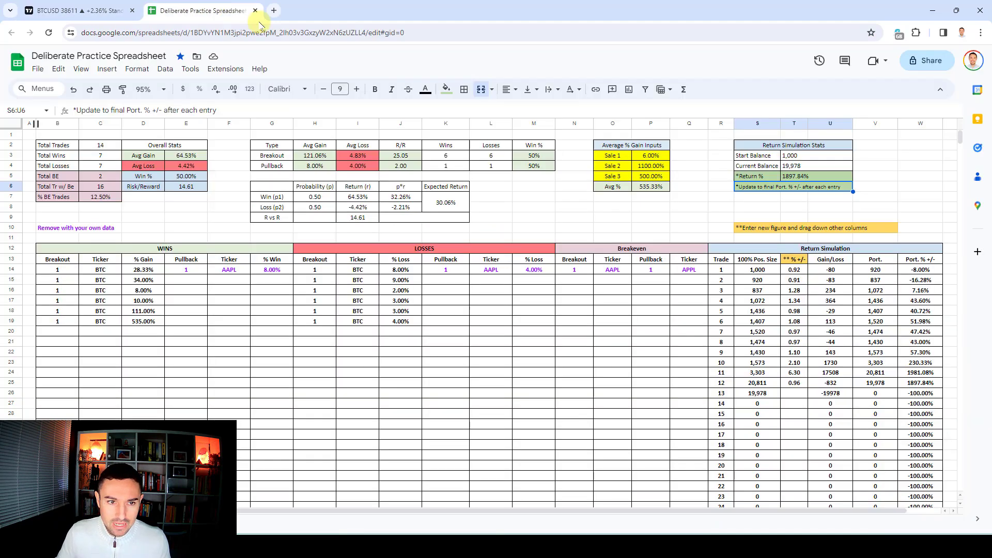
left_click(575, 270)
key("Tab")
type("B")
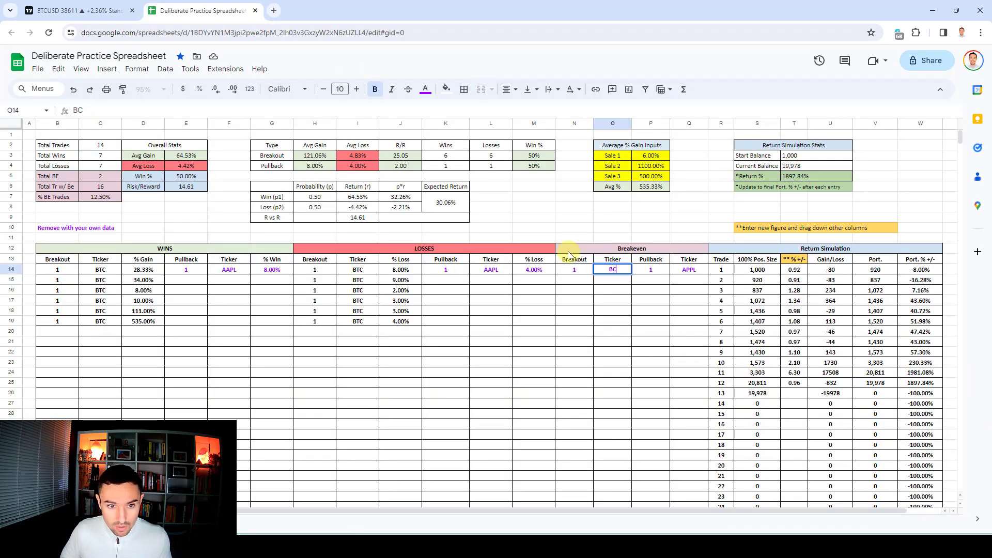
type("TC")
key("Tab")
key("Left")
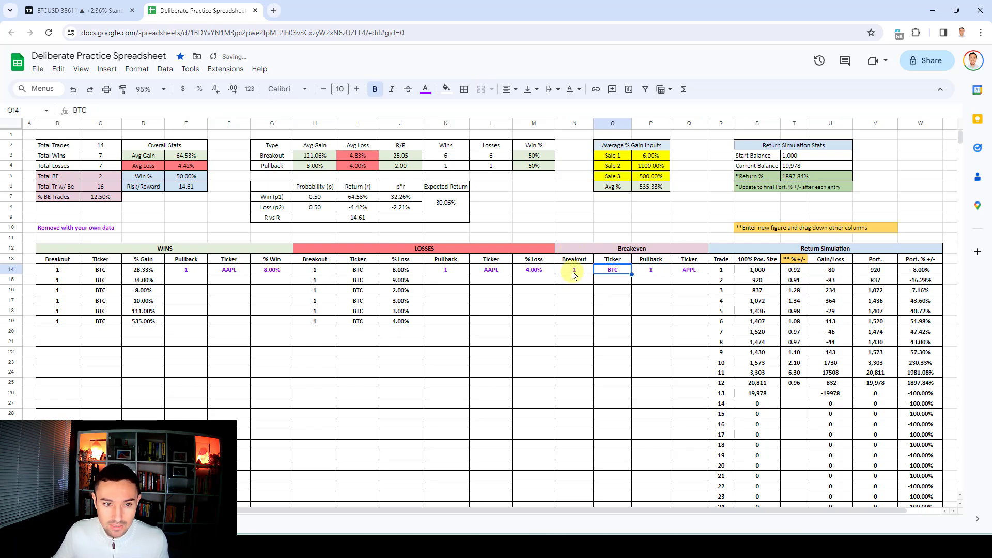
Change the text color of the breakeven breakout entry in N14:O14 to black
left_click_drag(574, 273, 627, 274)
left_click(426, 89)
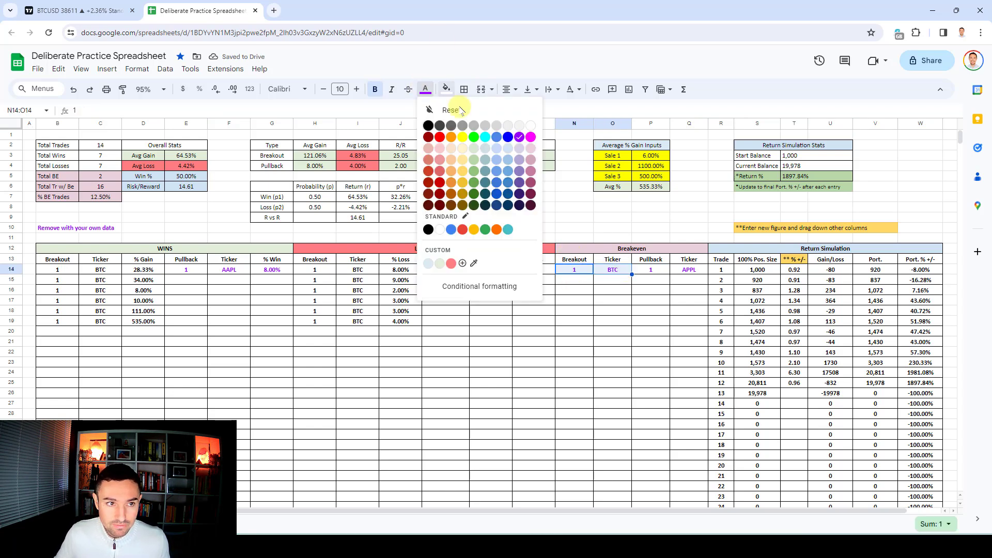
left_click(433, 126)
Switch back to the BTCUSD chart and remove all drawings from it
left_click(80, 10)
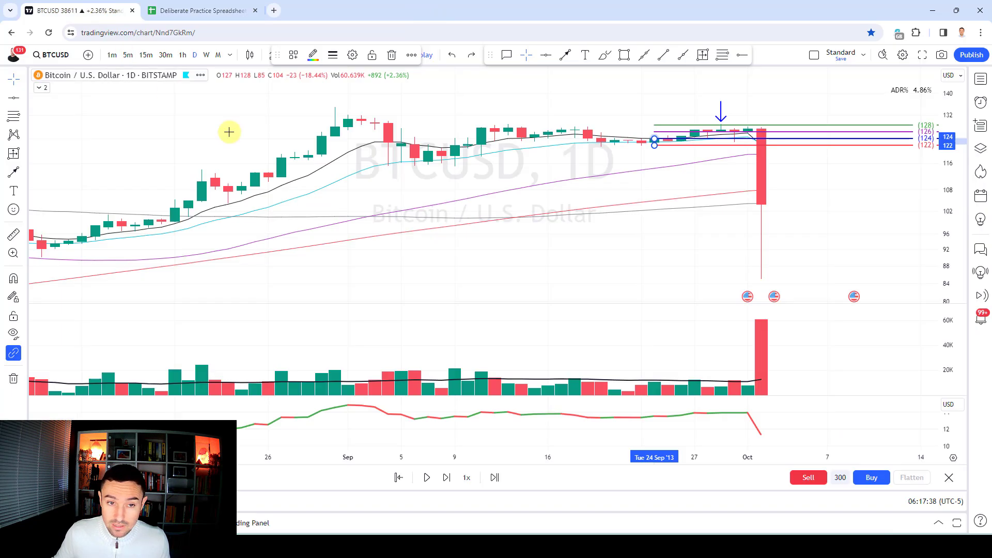
left_click(14, 378)
left_click(57, 378)
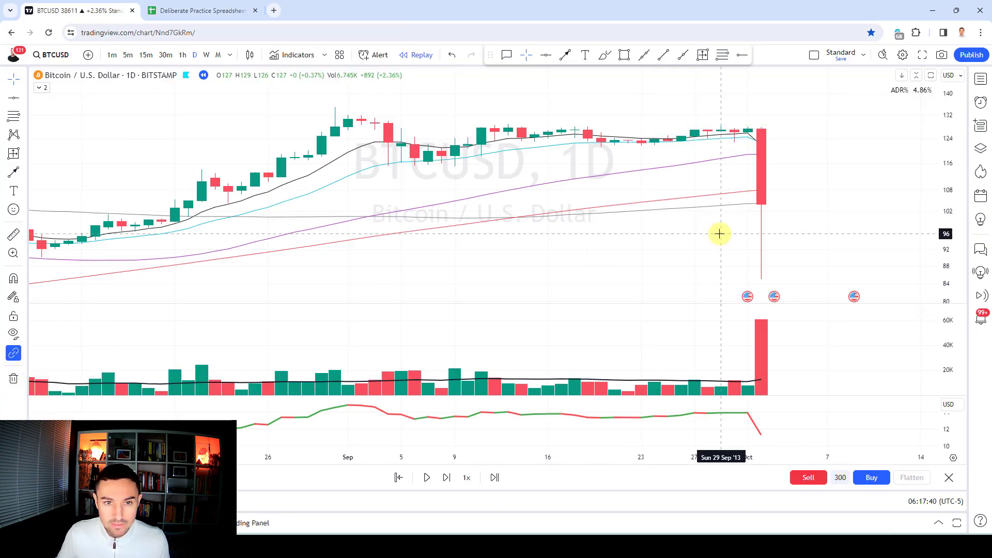
Advance the daily replay to 1 November 2013
key("shift+Right")
key("shift+Right")
key("shift+Right")
key("shift+Right")
key("shift+Right")
key("shift+Right")
key("shift+Right")
key("shift+Right")
key("shift+Right")
key("shift+Right")
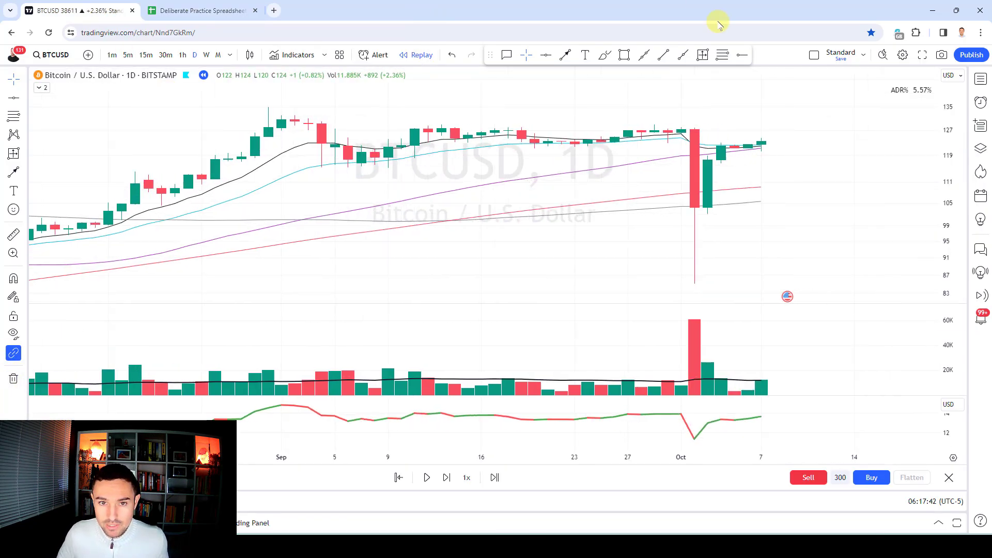
key("shift+Right")
key("shift+Right")
key("shift+Right")
key("shift+Right")
key("shift+Right")
key("shift+Right")
key("shift+Right")
key("shift+Right")
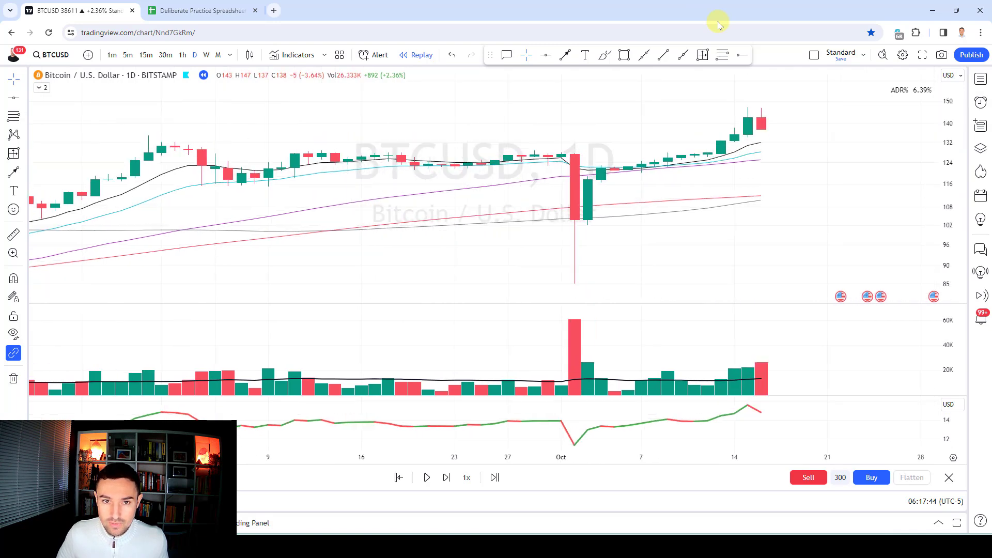
key("shift+Right")
key("shift+Right")
key("shift+Right")
key("shift+Right")
key("shift+Right")
key("shift+Right")
key("shift+Right")
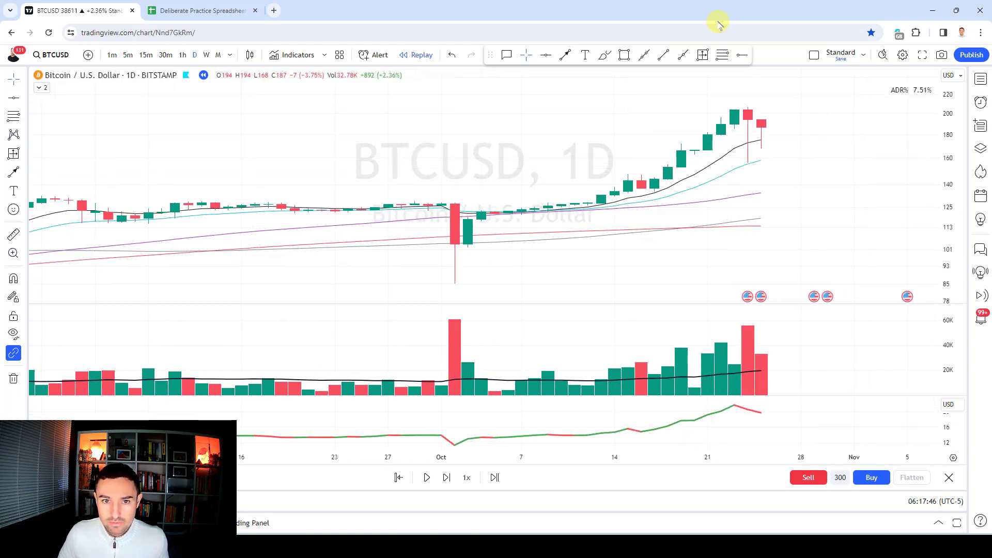
key("shift+Right")
key("shift+Right")
key("shift+Right")
key("shift+Right")
key("shift+Right")
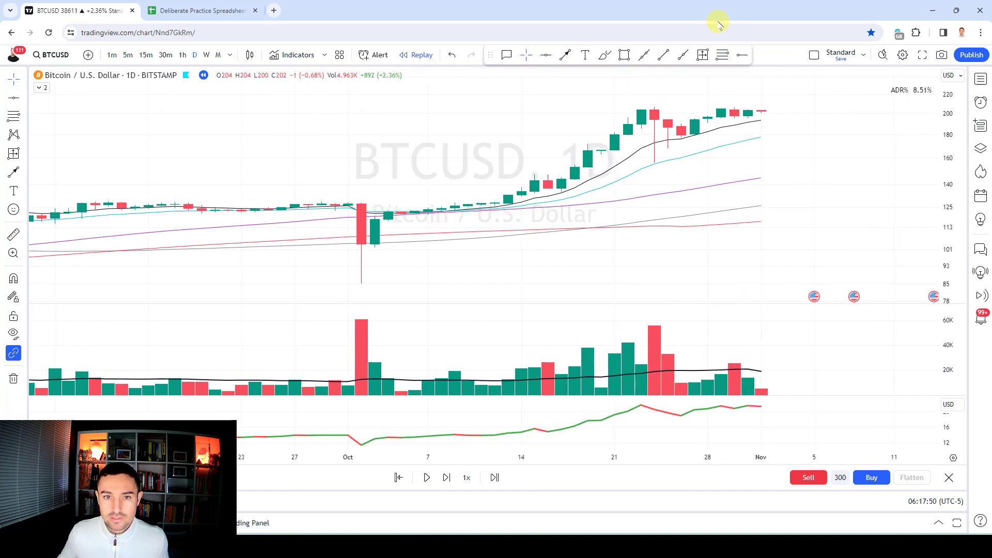
scroll(745, 150, "up", 2)
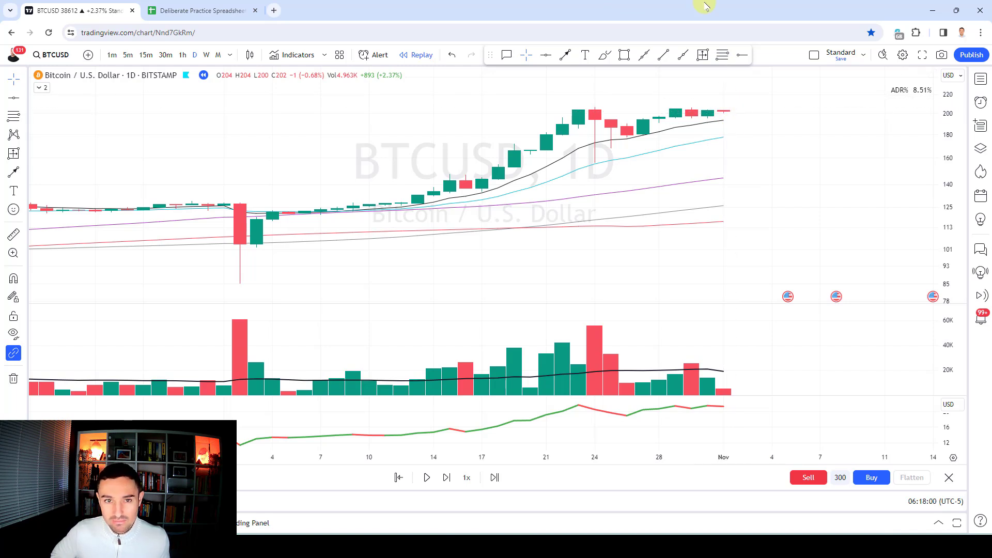
Advance the daily replay to 2 November 2013 and plot trade levels on that bar at 201, 205, 209 and 213
key("shift+Right")
left_click(723, 55)
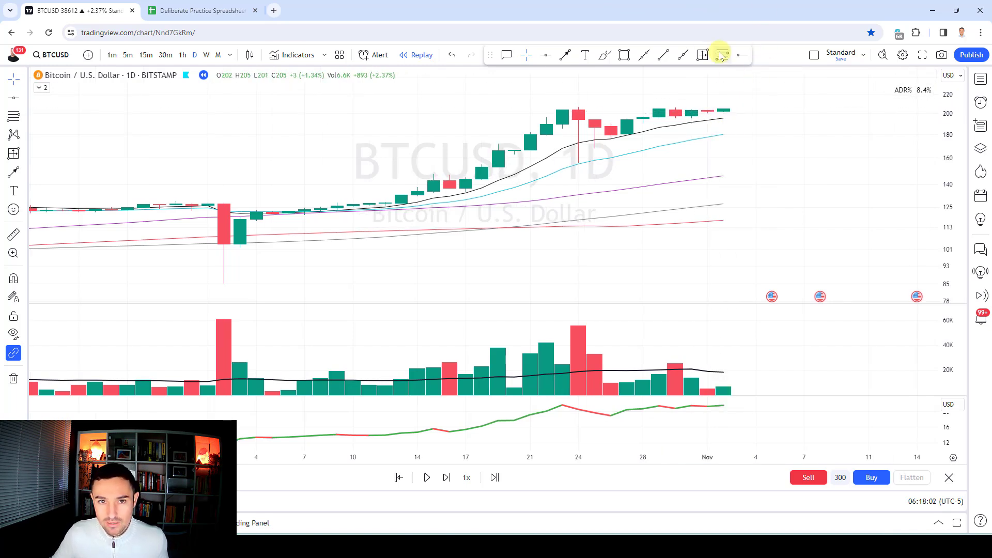
left_click(724, 109)
left_click(724, 117, "ctrl")
left_click(908, 193)
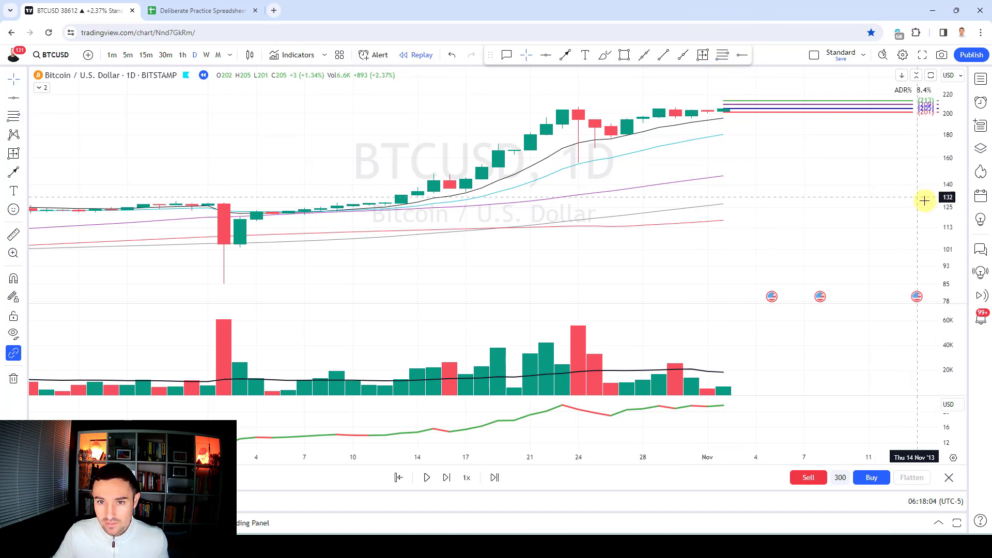
Advance the daily replay to 4 November 2013
left_click_drag(952, 196, 962, 119)
left_click_drag(888, 147, 900, 221)
left_click_drag(956, 179, 956, 138)
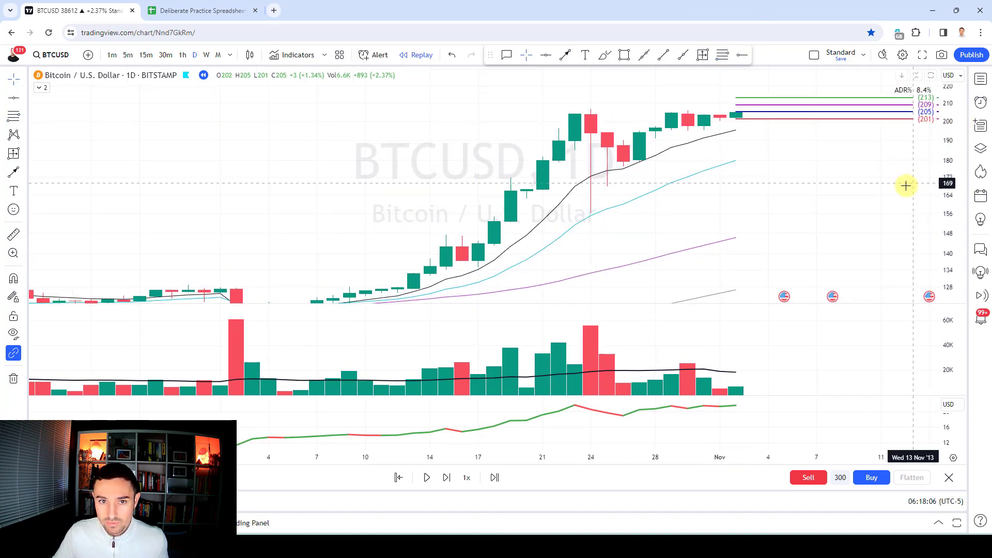
left_click_drag(906, 183, 906, 211)
key("shift+Right")
key("shift+Right")
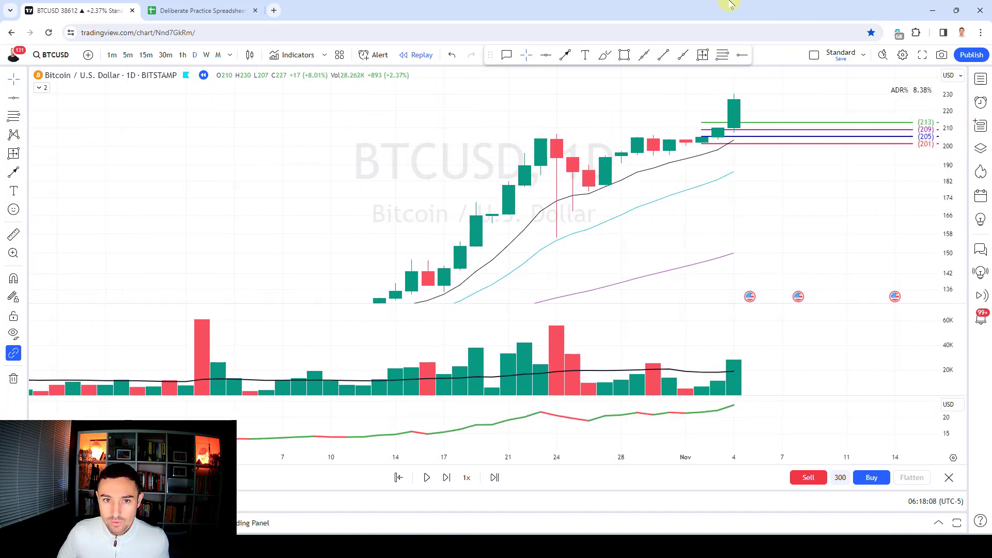
Brush a stroke across the late-October highs and a rising stroke from the 24 October wick to early November, deleting each one
left_click(604, 55)
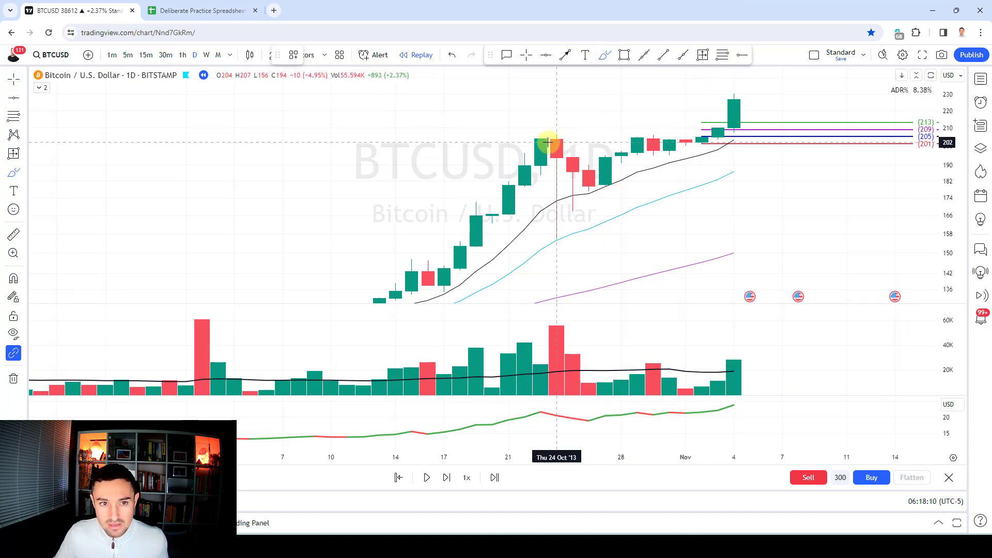
left_click_drag(526, 137, 750, 140)
key("Delete")
left_click_drag(556, 219, 722, 131)
key("Delete")
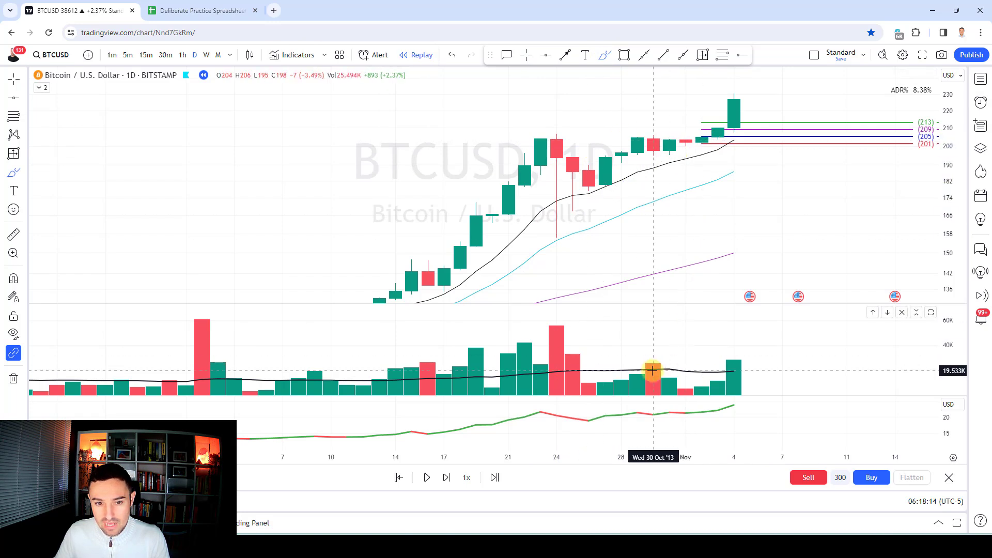
Mark the 4 November 2013 breakout bar with a horizontal arrow pointing right at its body
left_click(565, 55)
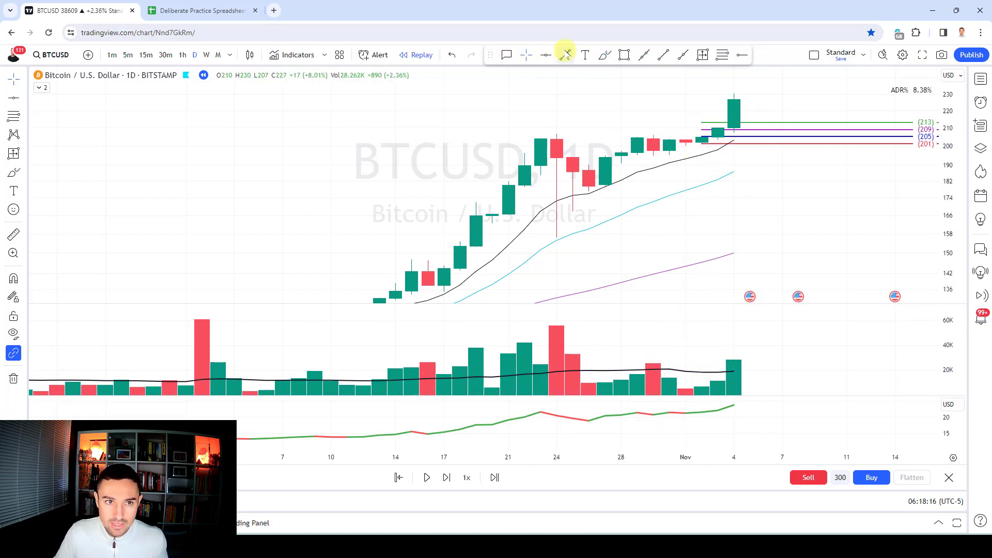
left_click_drag(669, 107, 718, 107)
left_click(767, 98)
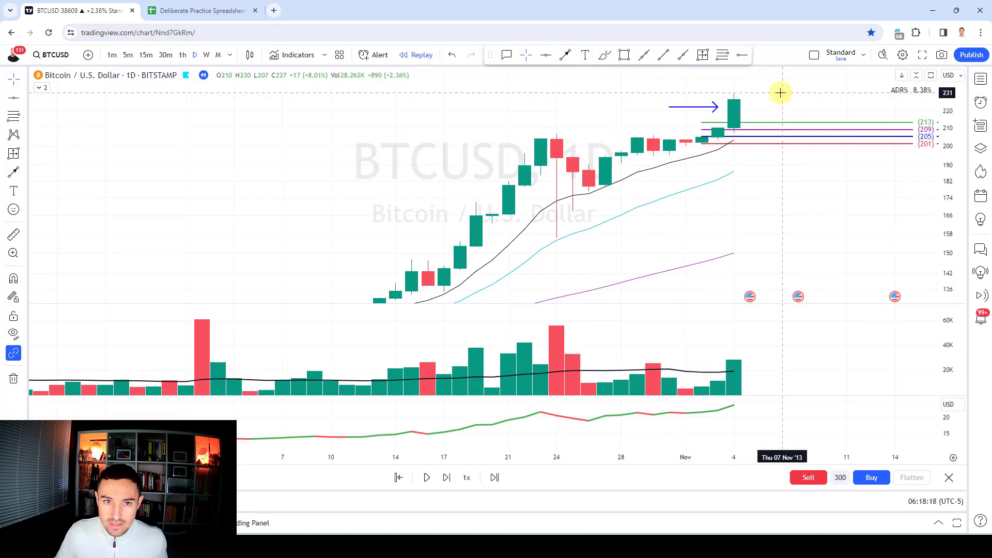
Advance the daily replay to 6 December 2013
key("shift+Right")
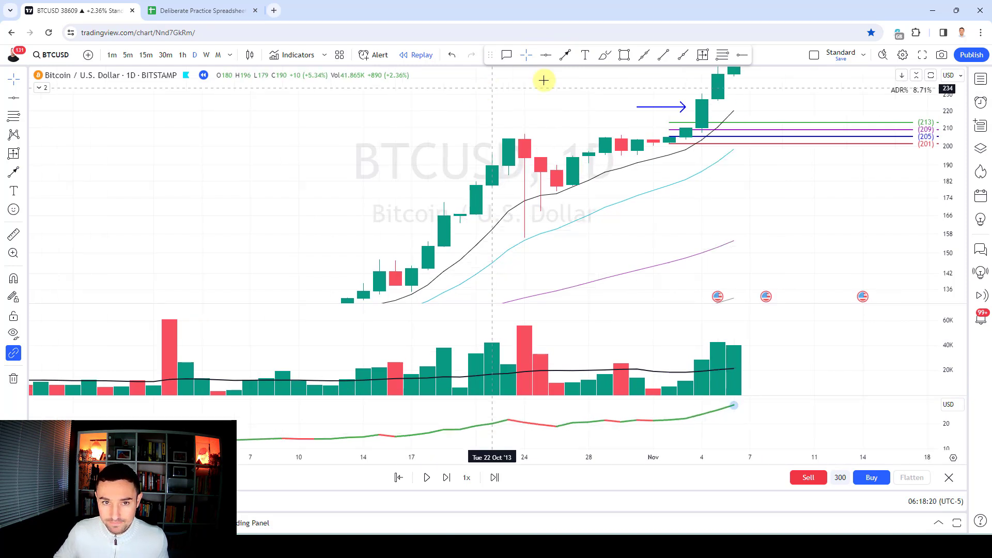
left_click(949, 297)
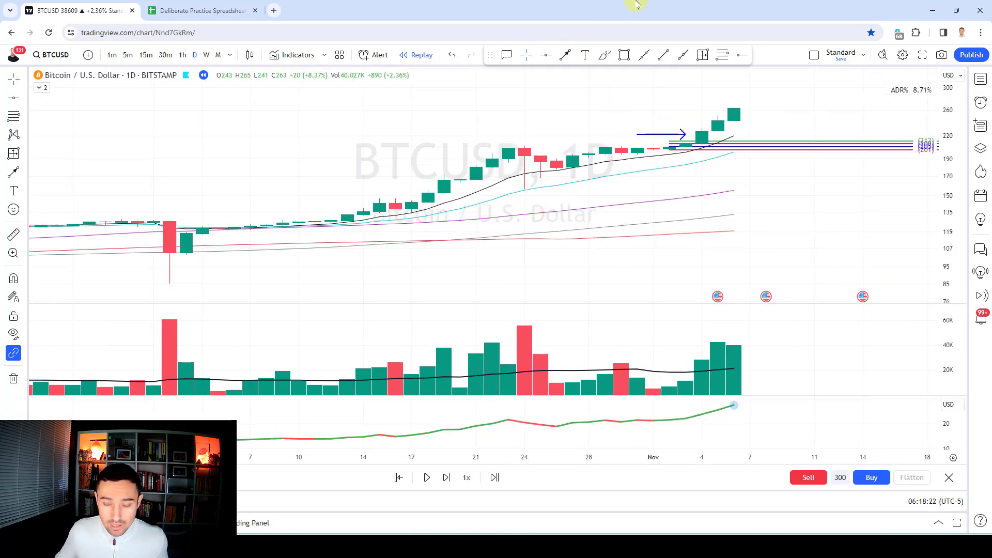
key("shift+Right")
key("shift+Right")
key("shift+Right")
key("shift+Right")
key("shift+Right")
key("shift+Right")
key("shift+Right")
key("shift+Right")
key("shift+Right")
key("shift+Right")
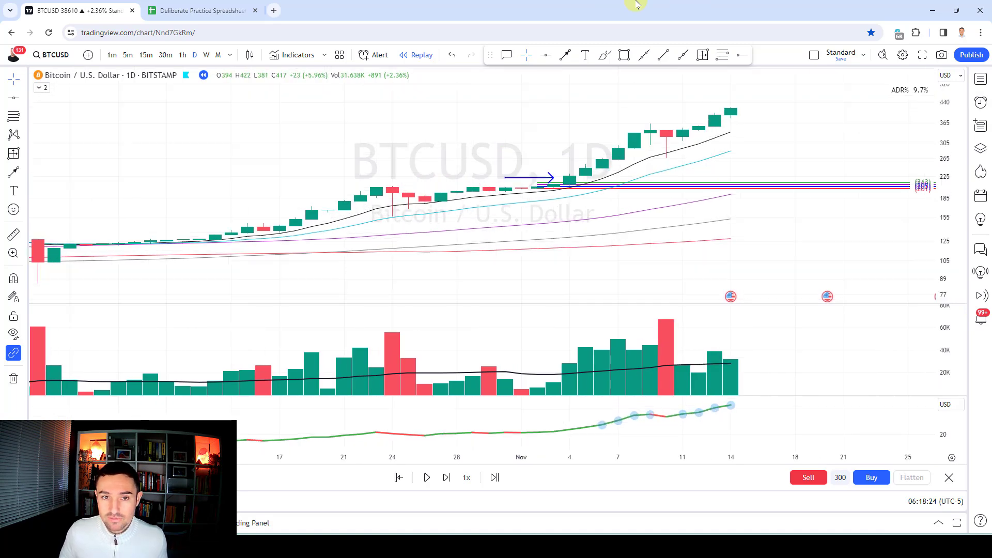
key("shift+Right")
key("shift+Right")
key("shift+Right")
key("shift+Right")
key("shift+Right")
key("shift+Right")
key("shift+Right")
key("shift+Right")
key("shift+Right")
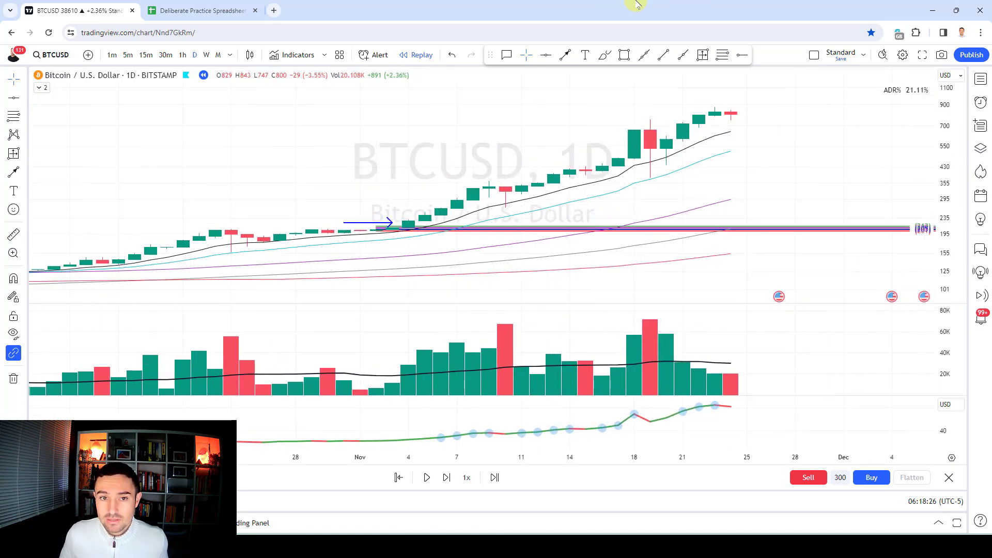
key("shift+Right")
key("shift+Right")
key("shift+Right")
key("shift+Right")
key("shift+Right")
key("shift+Right")
key("shift+Right")
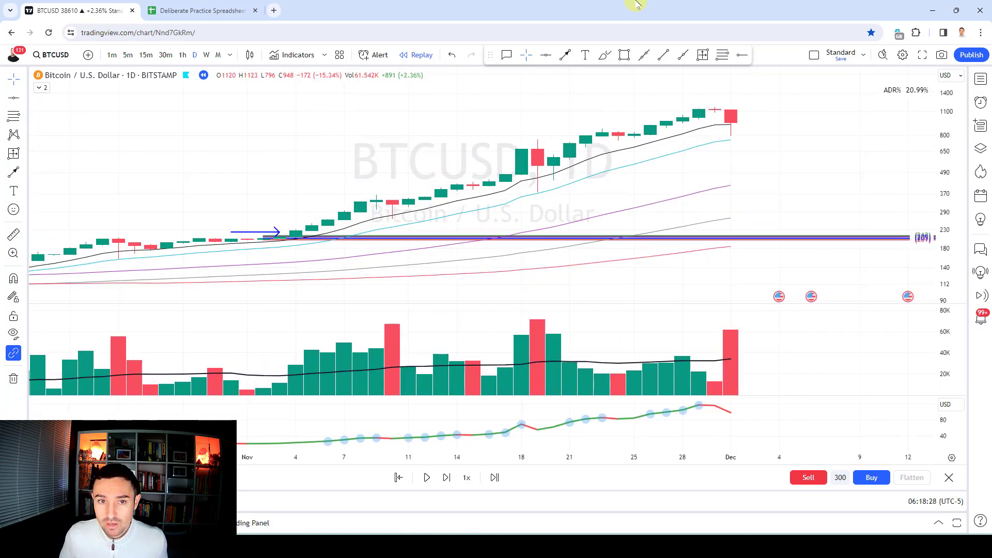
key("shift+Right")
key("shift+Right")
key("shift+Right")
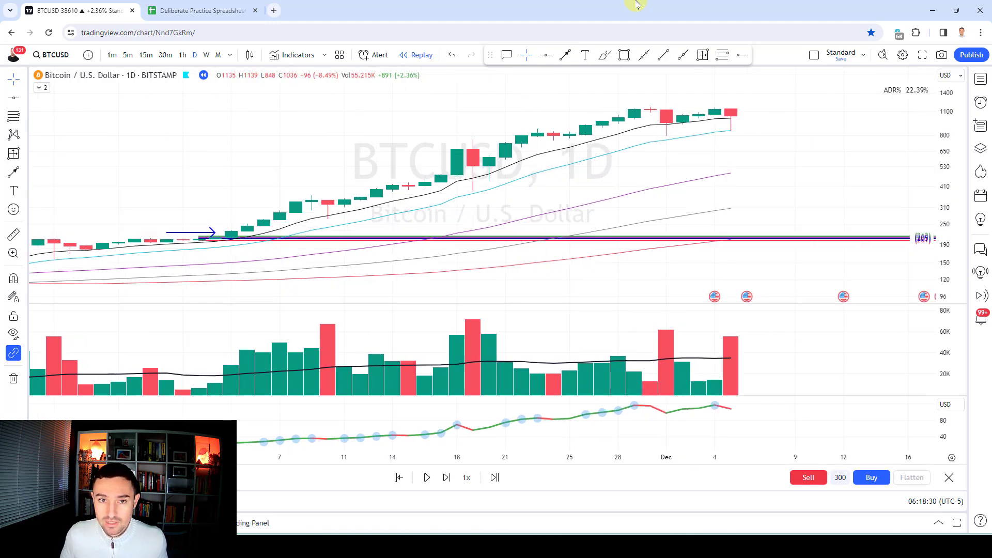
key("shift+Right")
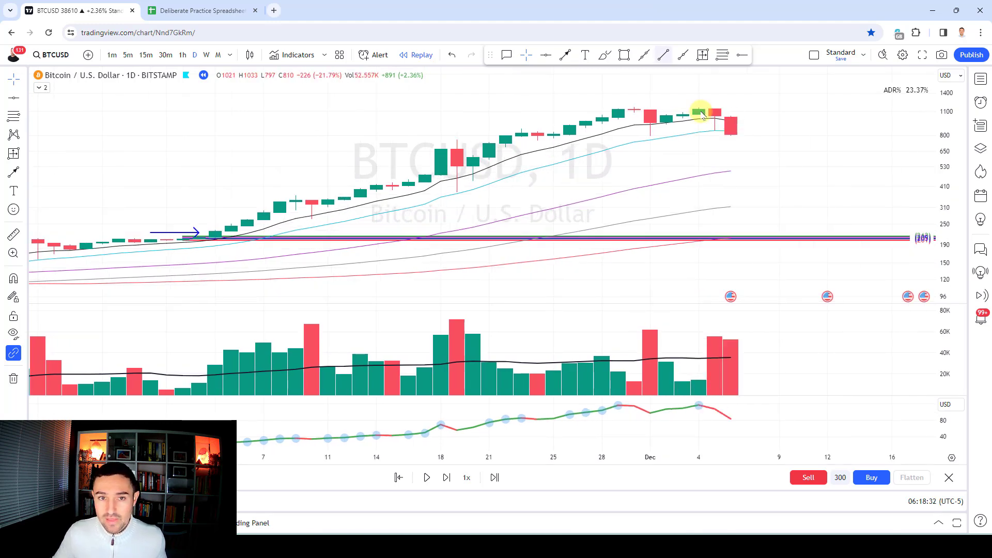
Measure the price change from the 2 November entry level to the 6 December 2013 close
scroll(760, 106, "down", 1)
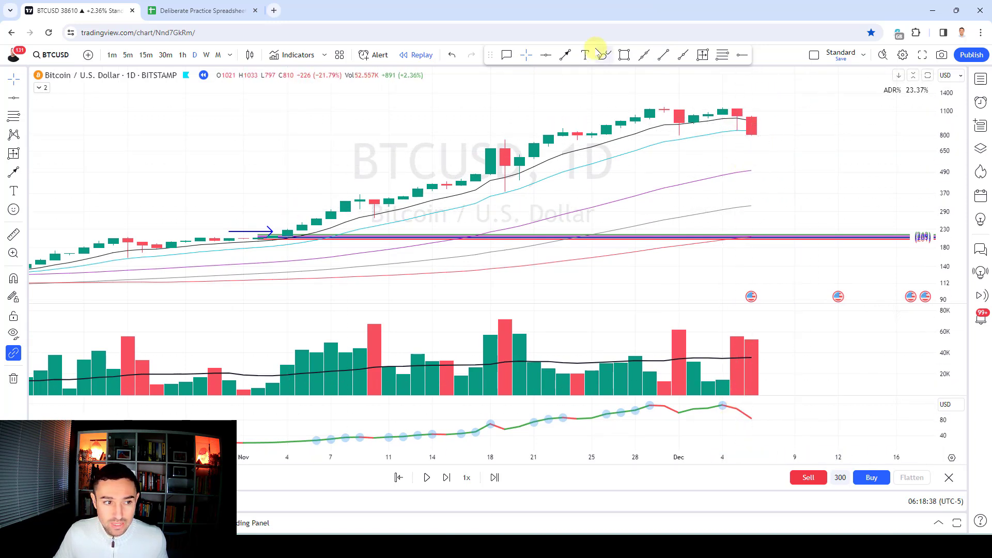
left_click(707, 55)
left_click(258, 238)
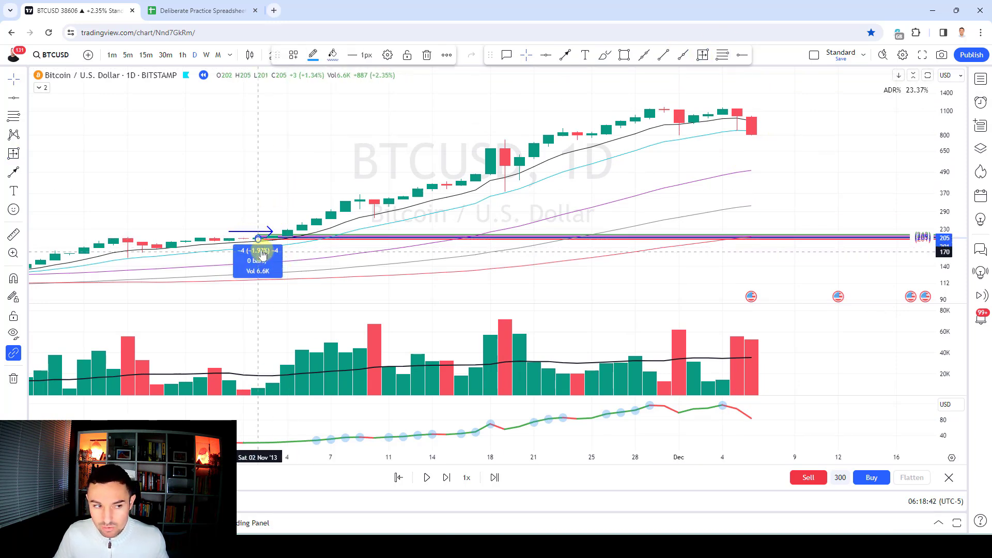
left_click(752, 135)
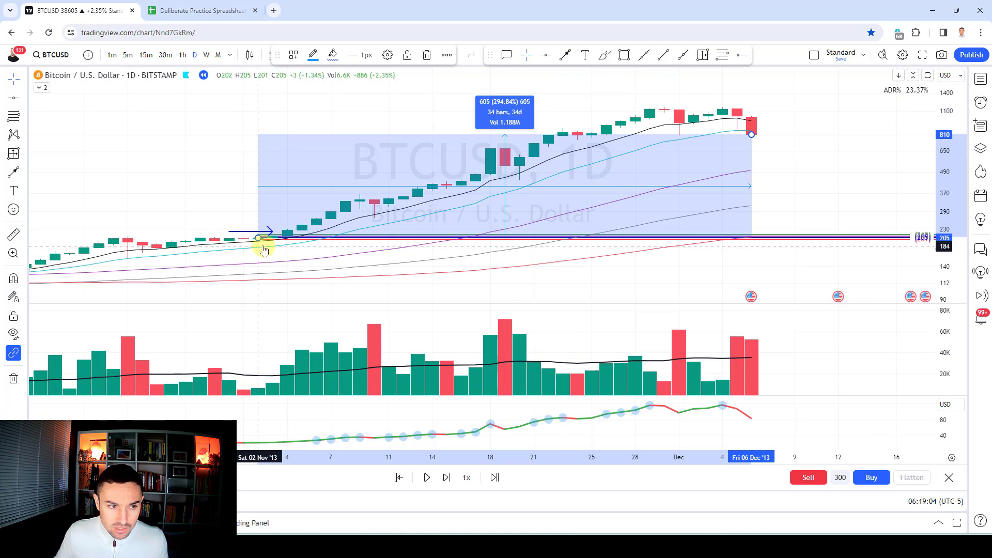
Switch to the practice spreadsheet and set the average gain inputs to 4% for Sale 1 and 294% for Sales 2 and 3
left_click(236, 12)
left_click(660, 161)
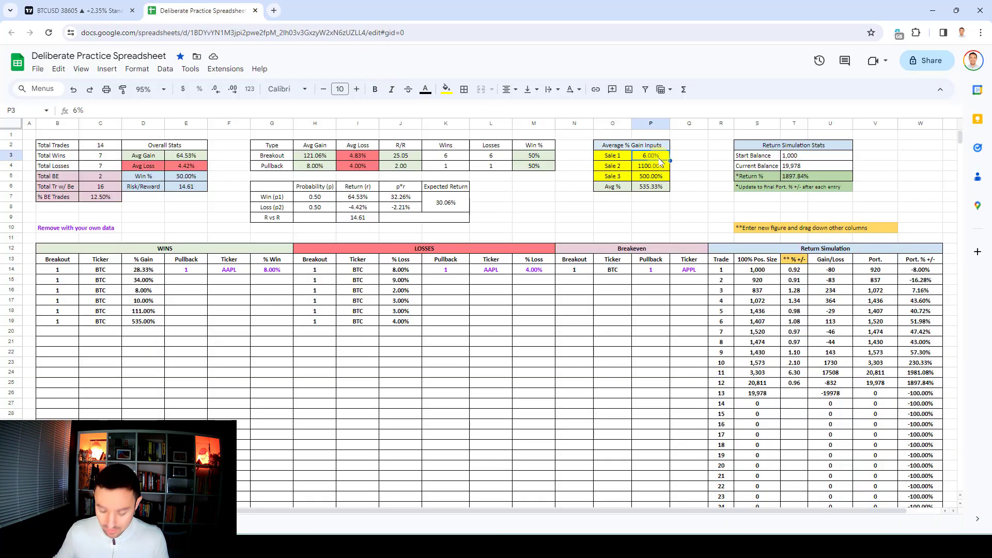
type("4")
key("Return")
type("294")
key("Return")
type("294")
key("Return")
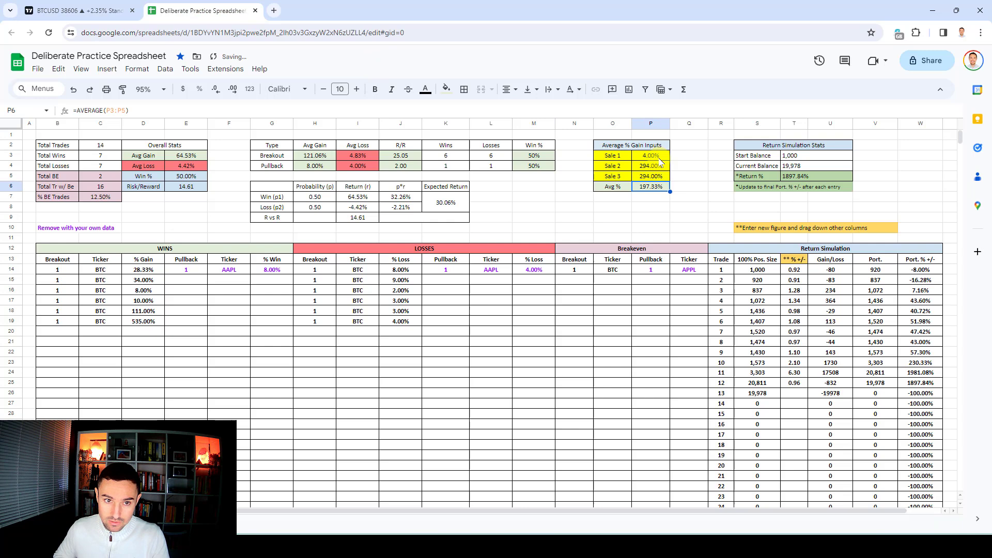
Log a BTC breakout win with a 197% gain in row 20 of the wins table
left_click(44, 333)
type("1")
key("Tab")
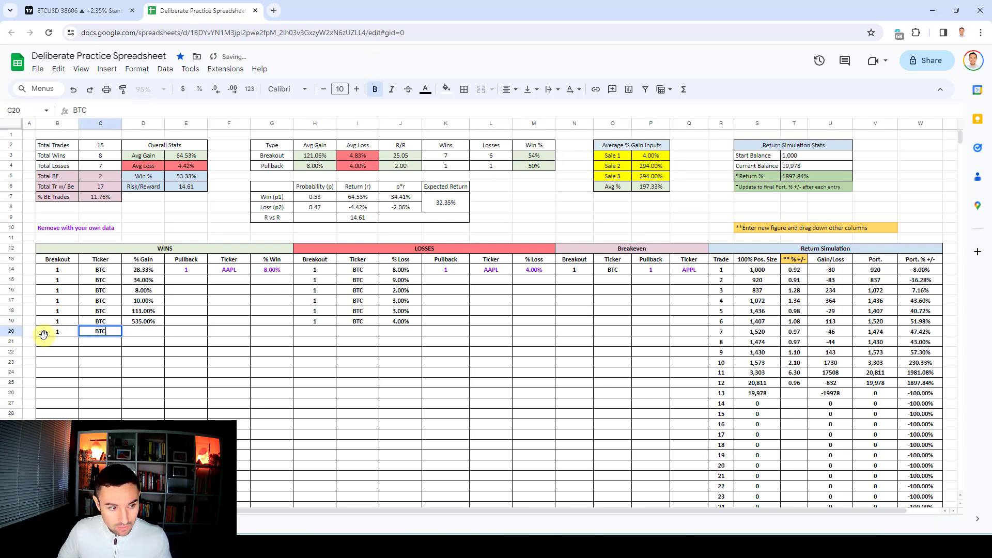
type("BT")
key("Tab")
key("Return")
Enter 2.97 as trade 13's % +/- figure in the return simulation and point the Return % formula at W26
left_click(797, 394)
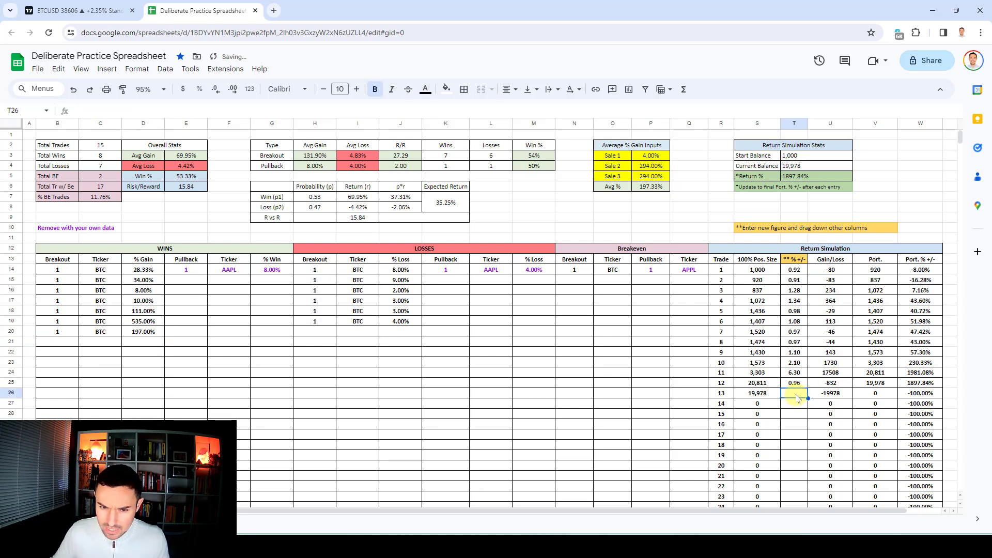
type("2.97")
key("Return")
left_click(795, 177)
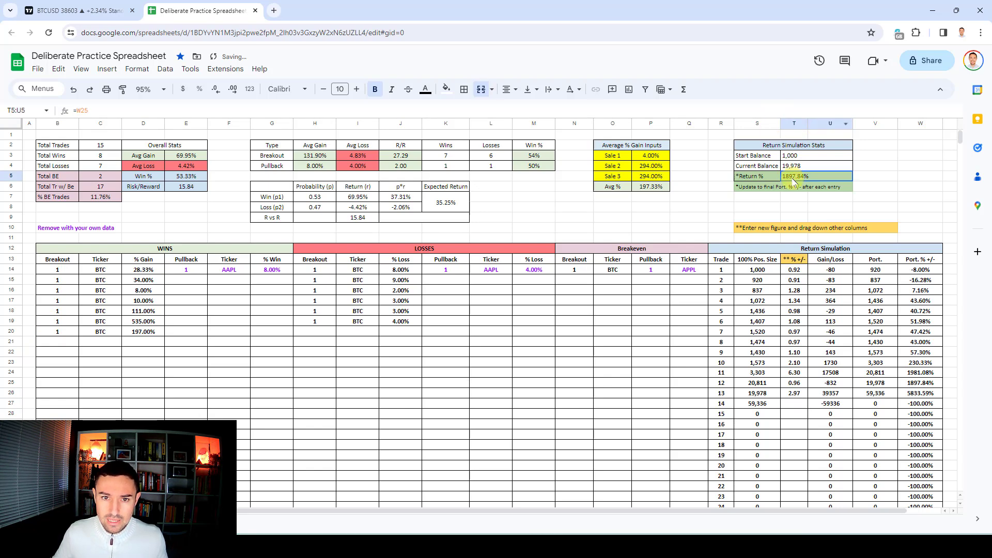
left_click(101, 106)
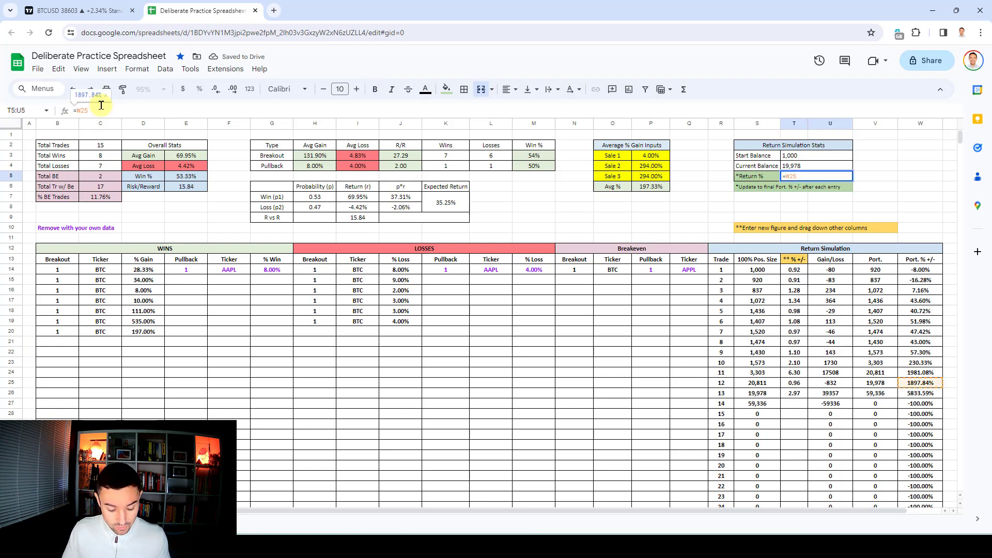
key("Return")
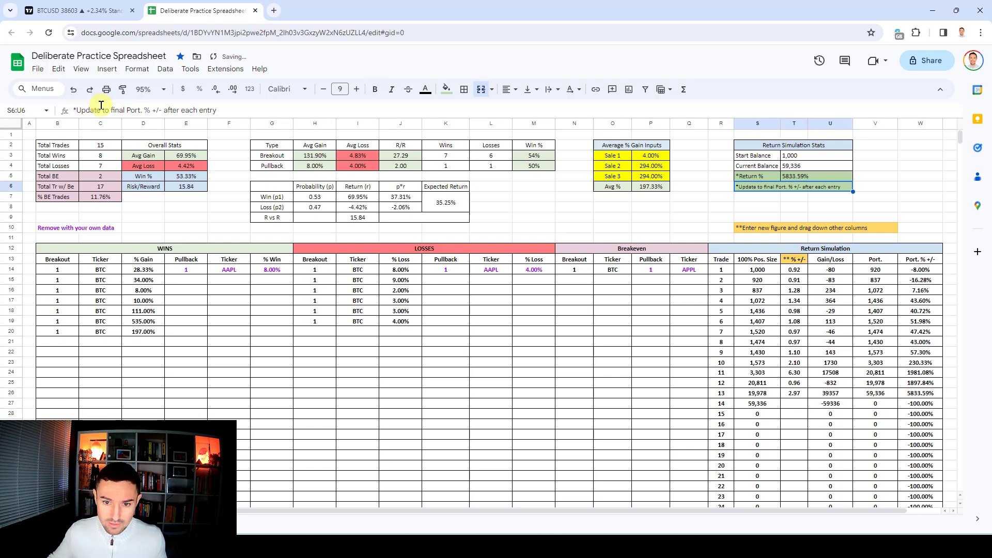
Switch back to the TradingView BTCUSD chart and remove all three drawings
left_click(77, 11)
left_click(14, 378)
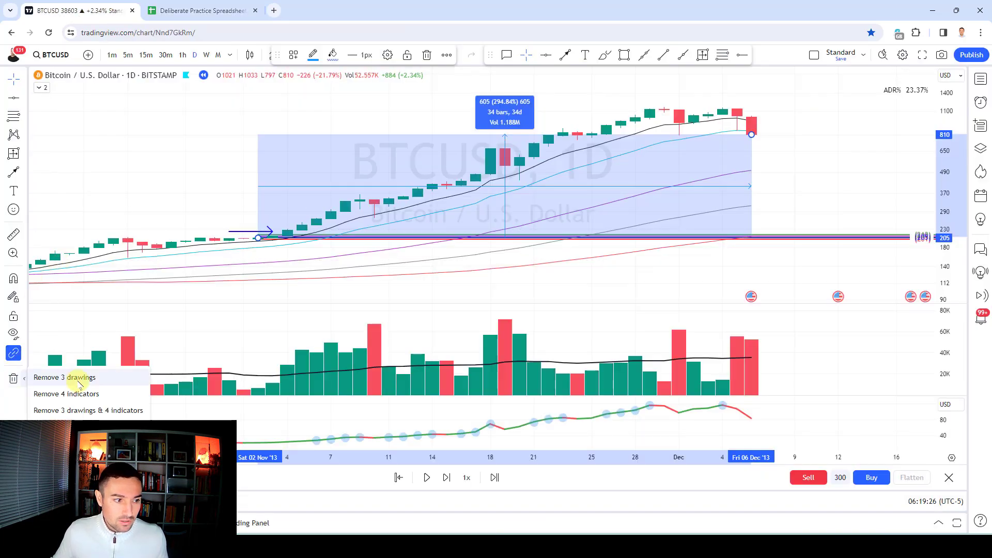
left_click(79, 382)
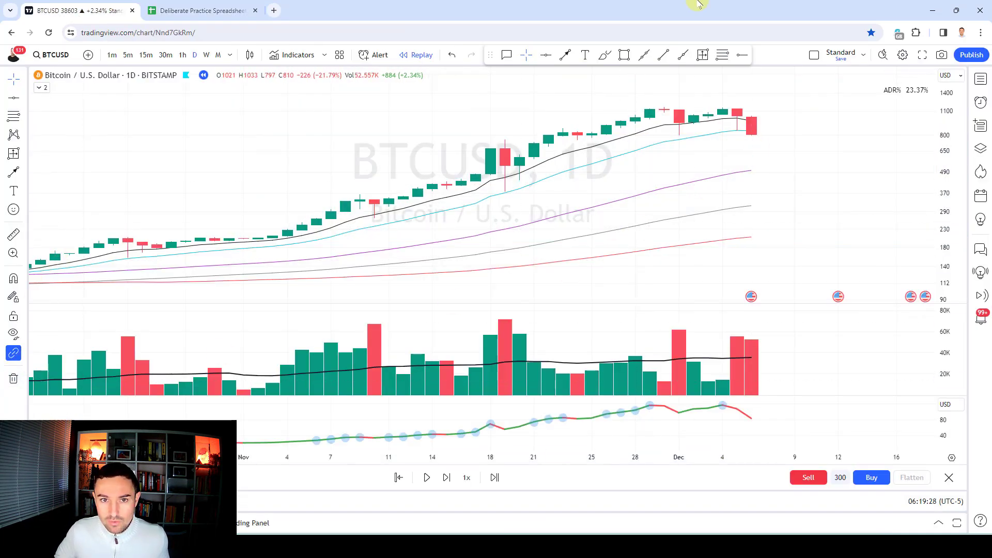
Advance the daily replay to 15 December 2013
key("shift+Right")
key("shift+Right")
key("shift+Right")
key("shift+Right")
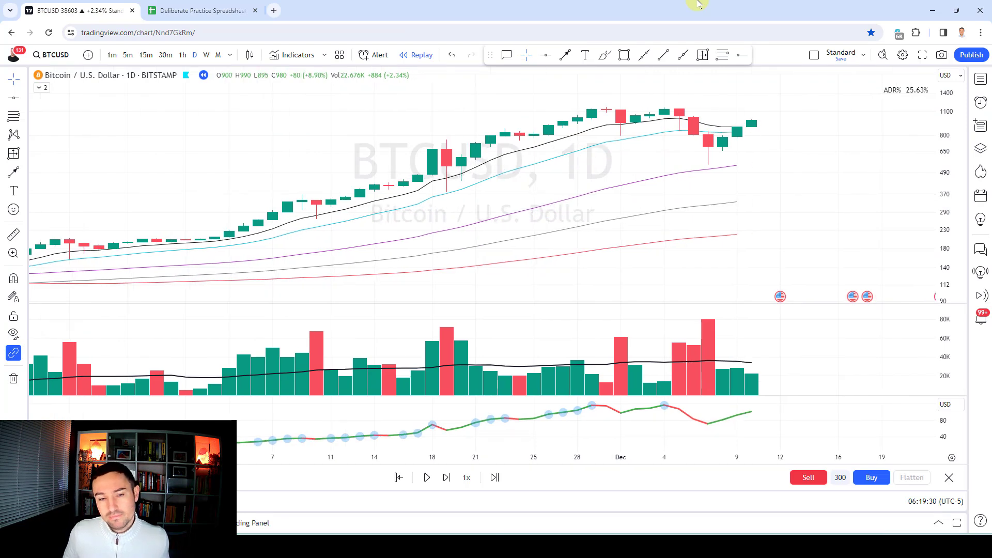
key("shift+Right")
key("shift+Right")
key("shift+Right")
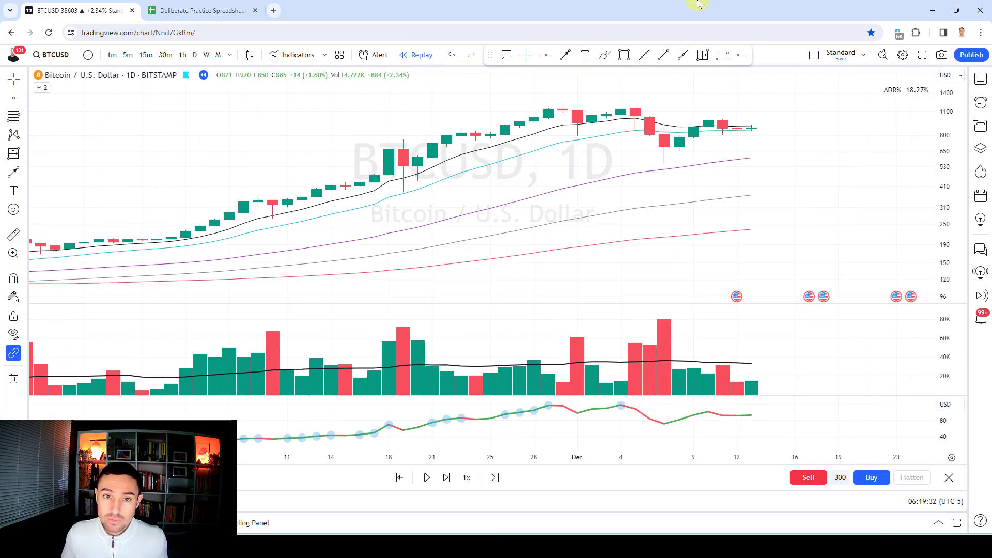
key("shift+Right")
key("shift+Right")
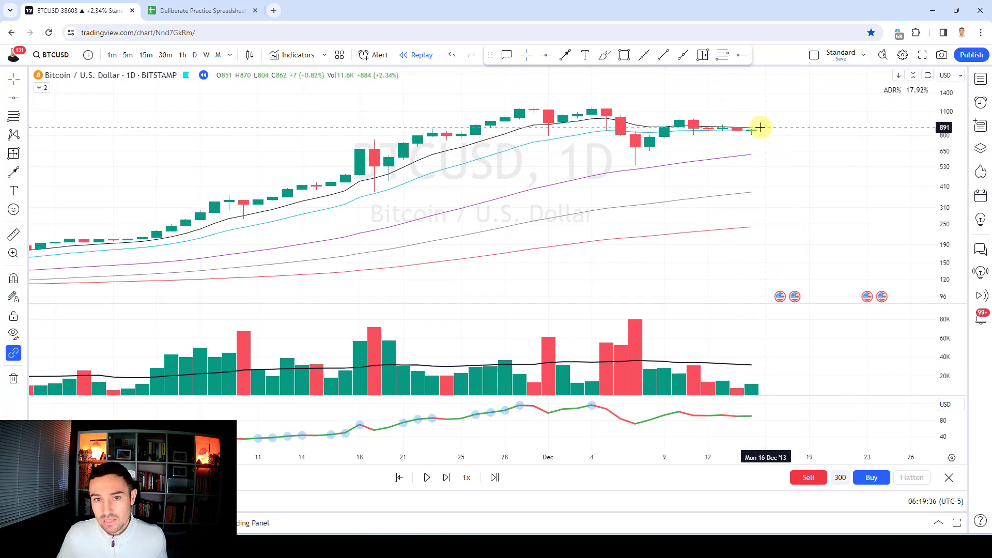
Plot trade levels on the 15 December 2013 bar with entry at 870 and stop at 804, and advance the replay one day
left_click(722, 55)
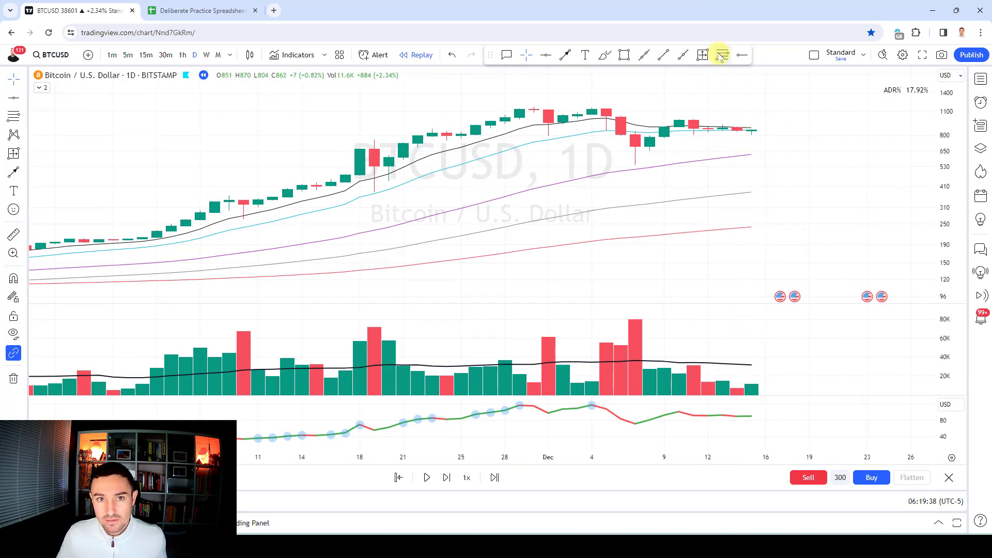
left_click(752, 132)
left_click(773, 178)
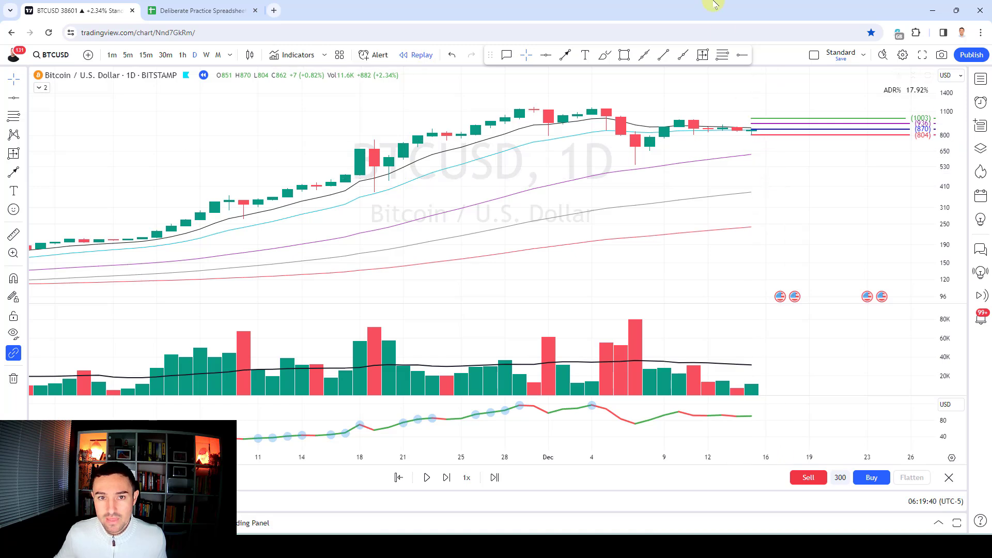
key("shift+Right")
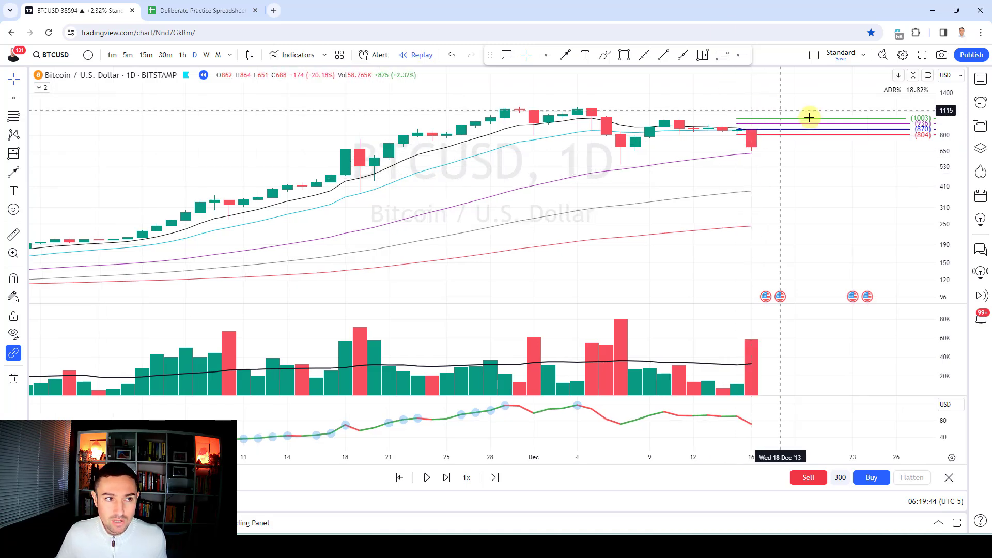
Remove the plotted trade levels from the chart and restore the automatic price scaling
left_click_drag(946, 228, 946, 108)
left_click_drag(881, 150, 884, 242)
left_click_drag(955, 217, 785, 178)
left_click(14, 378)
left_click(77, 378)
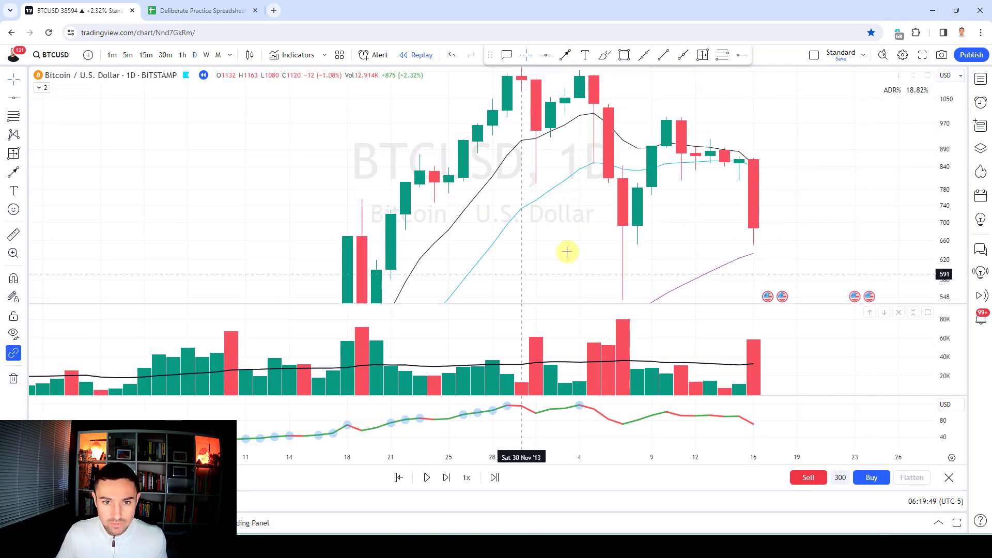
double_click(944, 294)
Advance the daily replay to 1 January 2014
key("shift+Right")
key("shift+Right")
key("shift+Right")
key("shift+Right")
key("shift+Right")
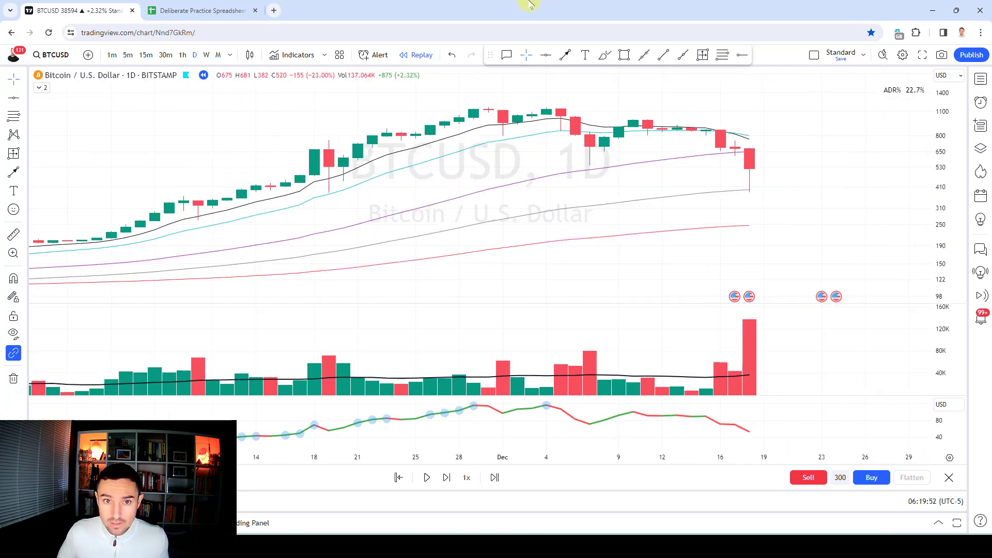
key("shift+Right")
key("shift+Right")
key("shift+Right")
key("shift+Right")
key("shift+Right")
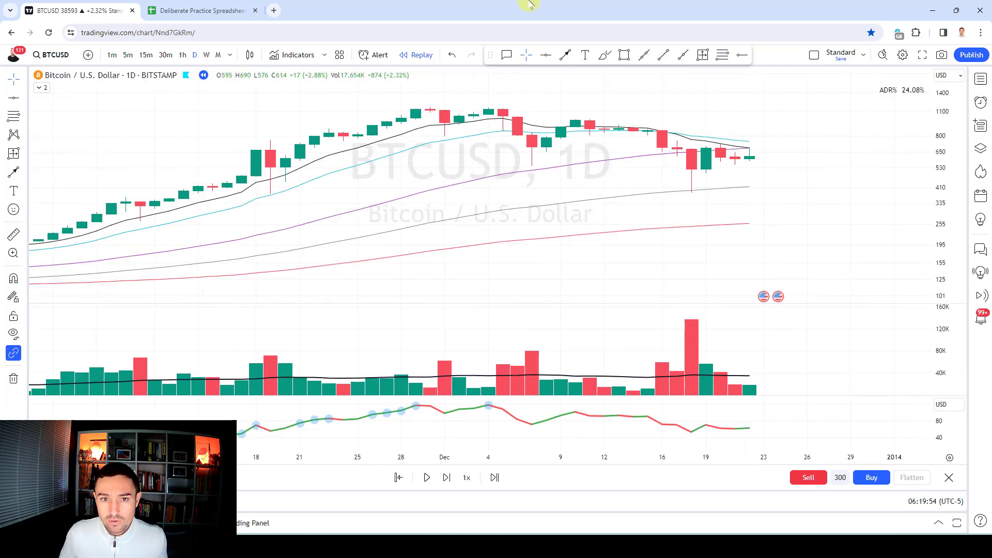
key("shift+Right")
key("shift+Right")
key("shift+Right")
key("shift+Right")
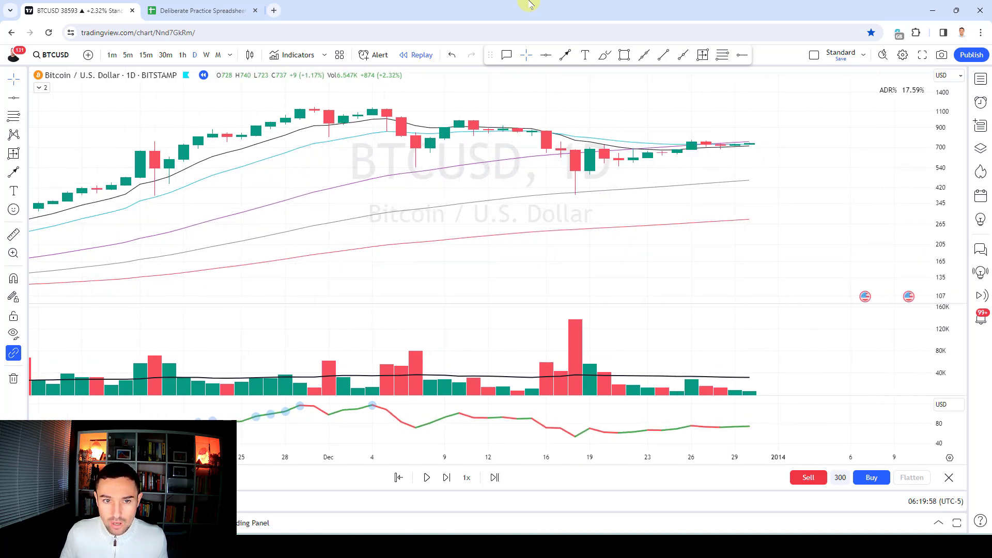
key("shift+Right")
key("shift+Right")
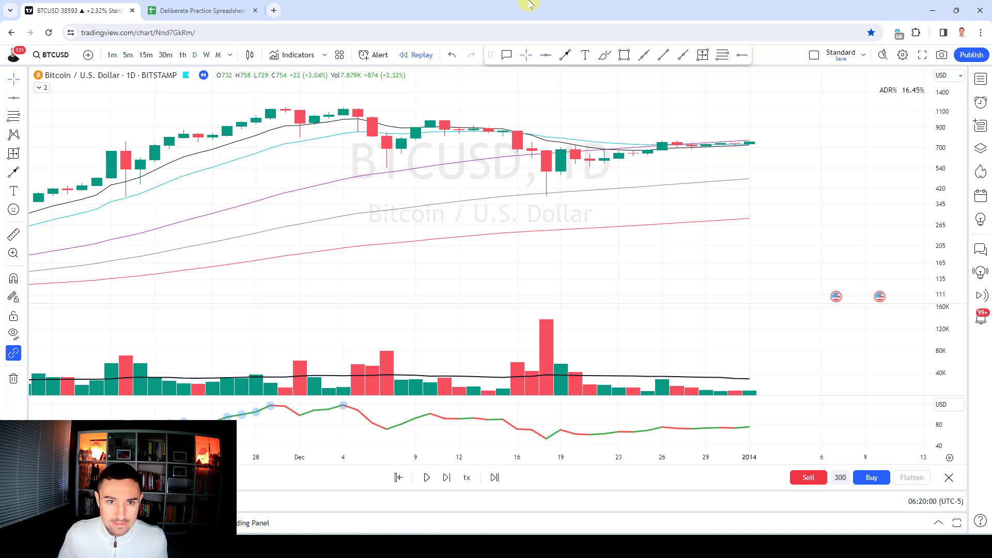
Box the consolidation from 25 December 2013 to 2 January 2014 with a rectangle and delete that rectangle
left_click(620, 55)
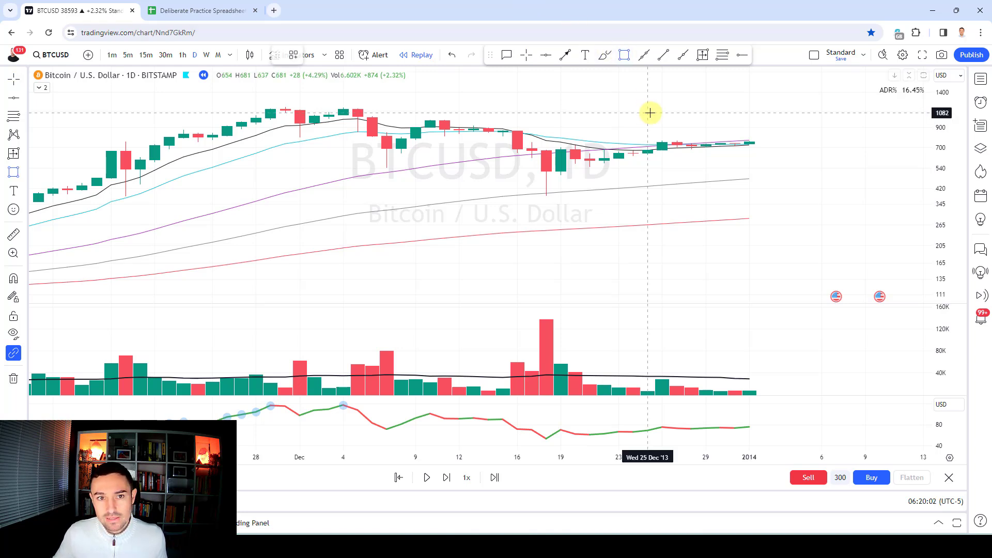
left_click_drag(647, 124, 765, 164)
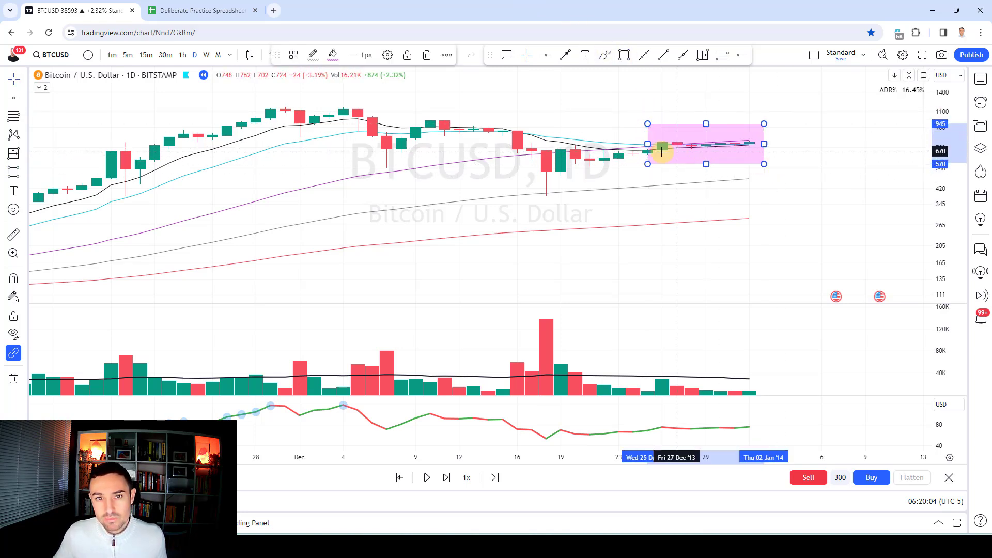
key("Delete")
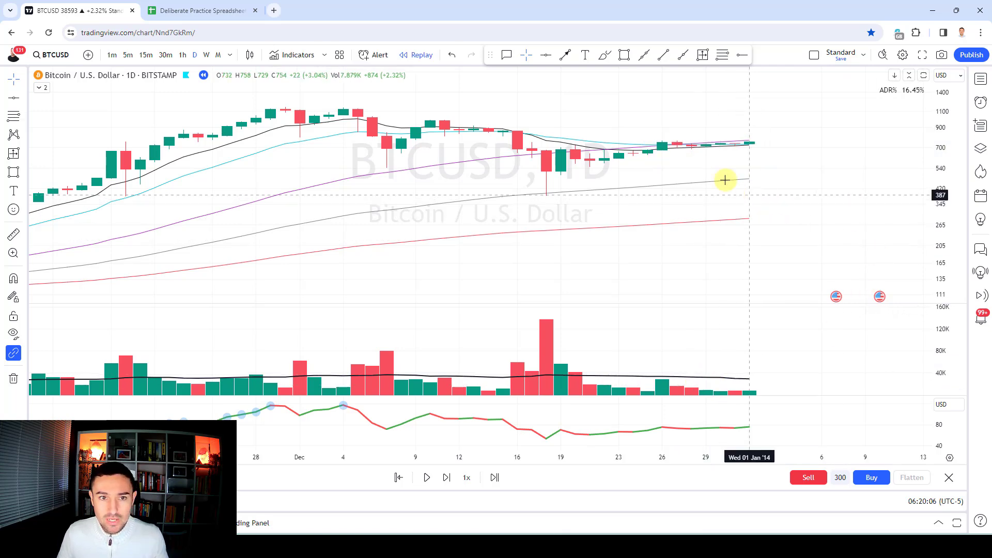
Plot trade levels with entry at the 1 January 2014 high of 758 and stop at the 28 December 2013 low of 682
scroll(623, 121, "down", 2)
scroll(620, 119, "up", 2)
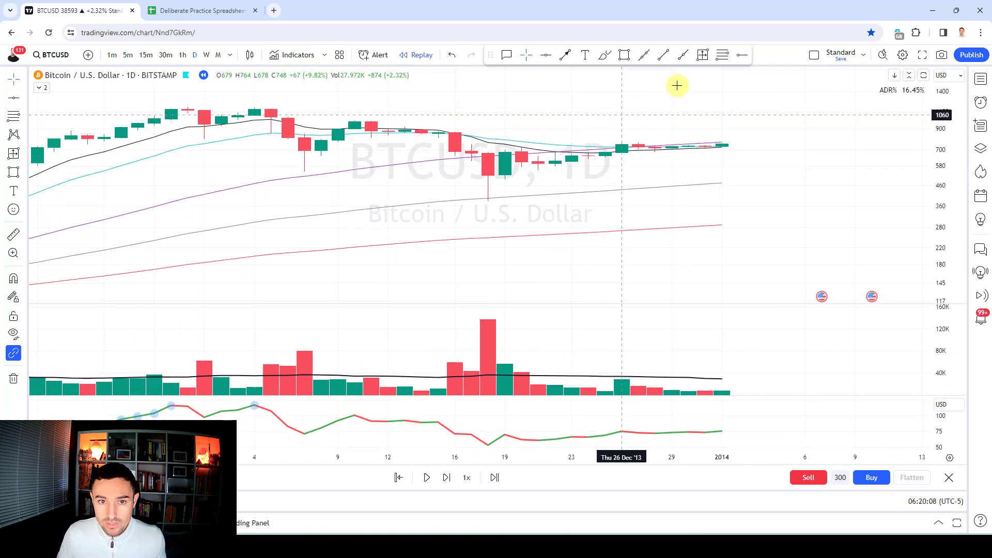
left_click(723, 54)
left_click(723, 143)
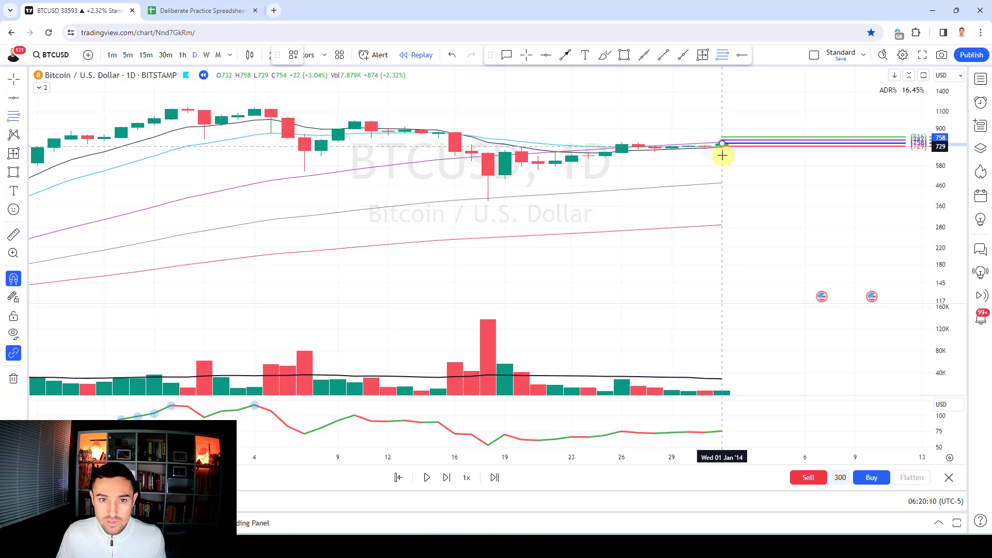
left_click(658, 160)
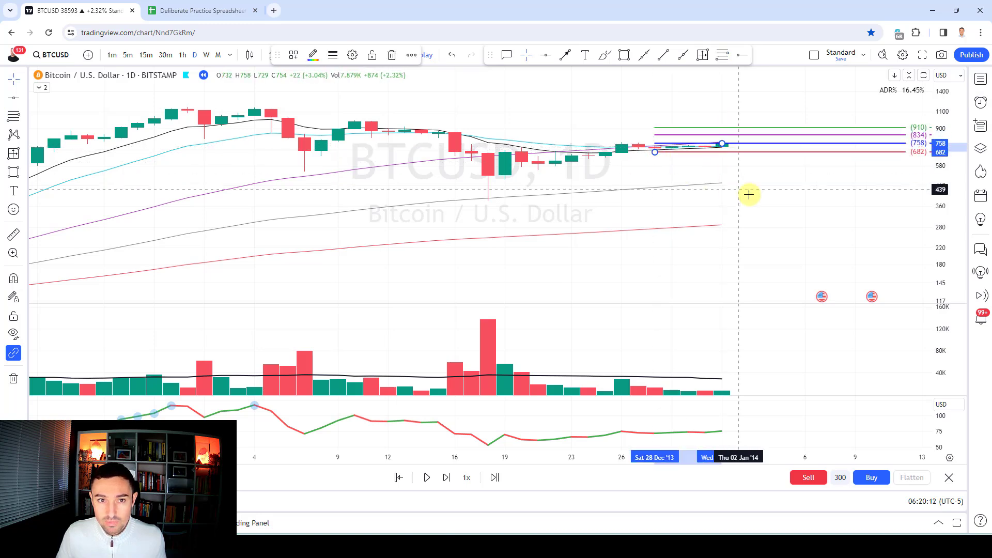
Measure the percentage risk from the 758 entry level down to the 682 stop level and clear the measurement
left_click(702, 55)
left_click(722, 142, "ctrl")
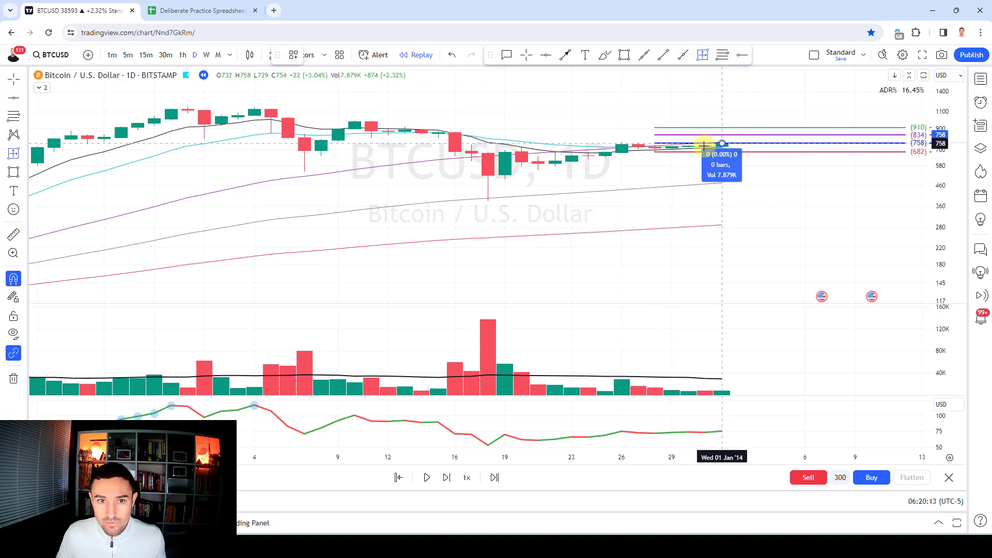
left_click(656, 154, "ctrl")
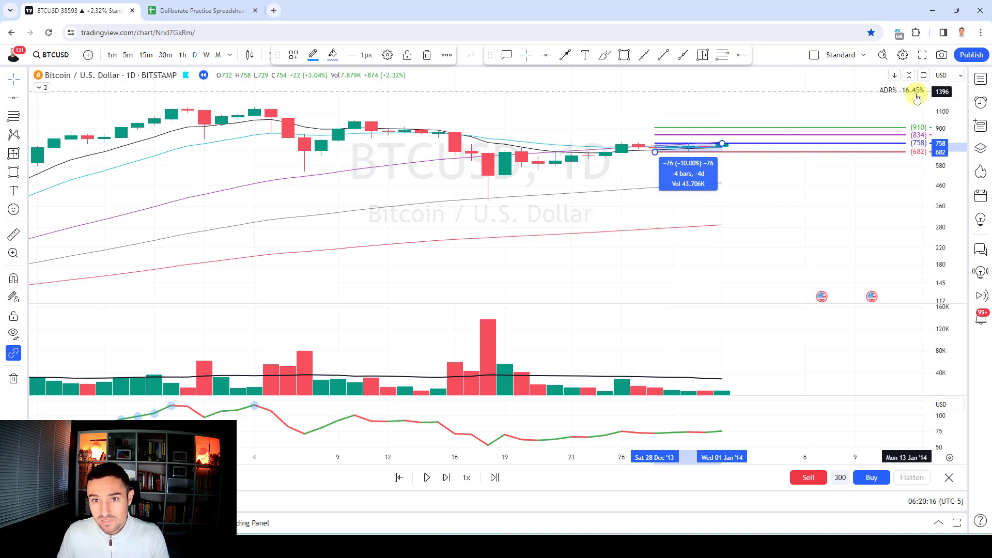
left_click(786, 202)
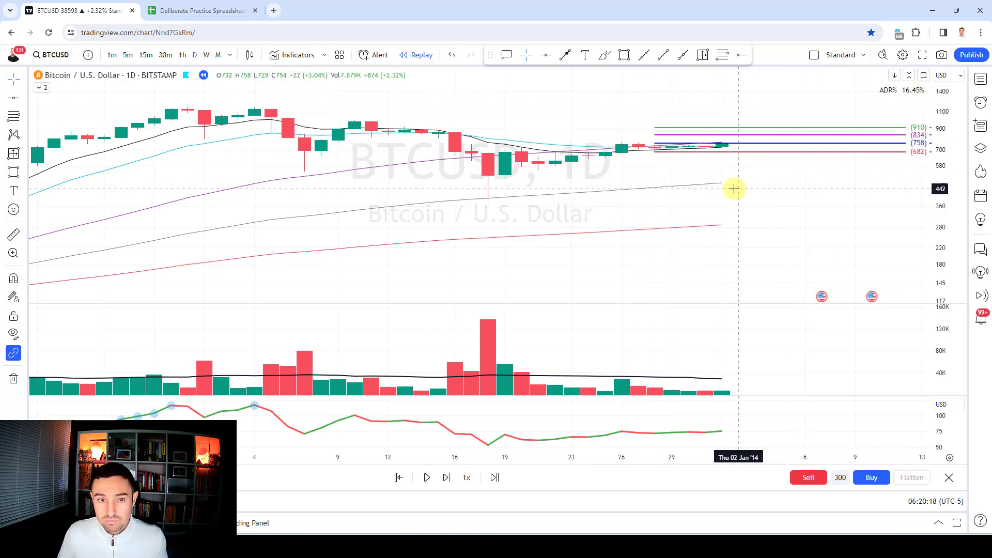
Advance the replay to 5 January 2014 and mark that bar with a vertical arrow pointing down at its high
key("shift+Right")
key("shift+Right")
key("shift+Right")
key("shift+Right")
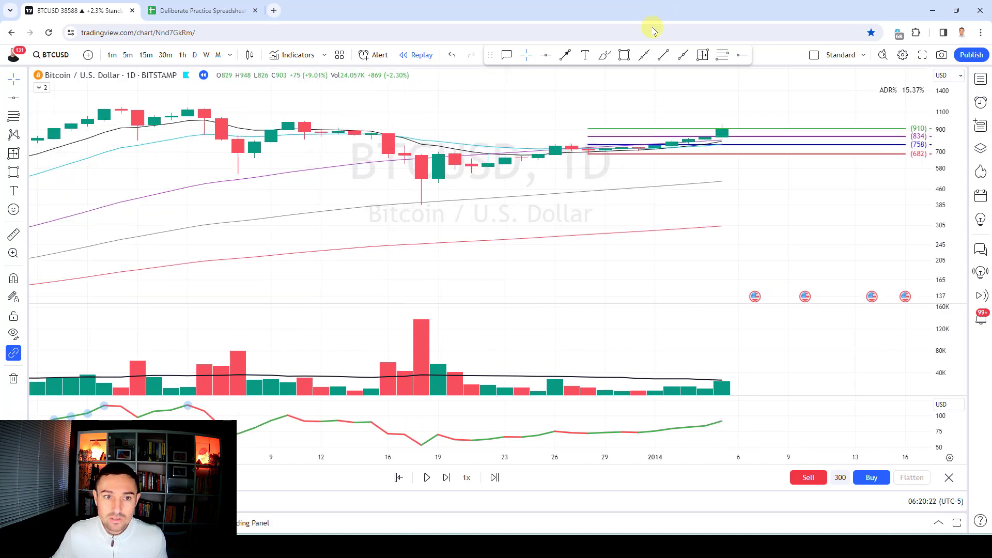
left_click(565, 54)
left_click(722, 97)
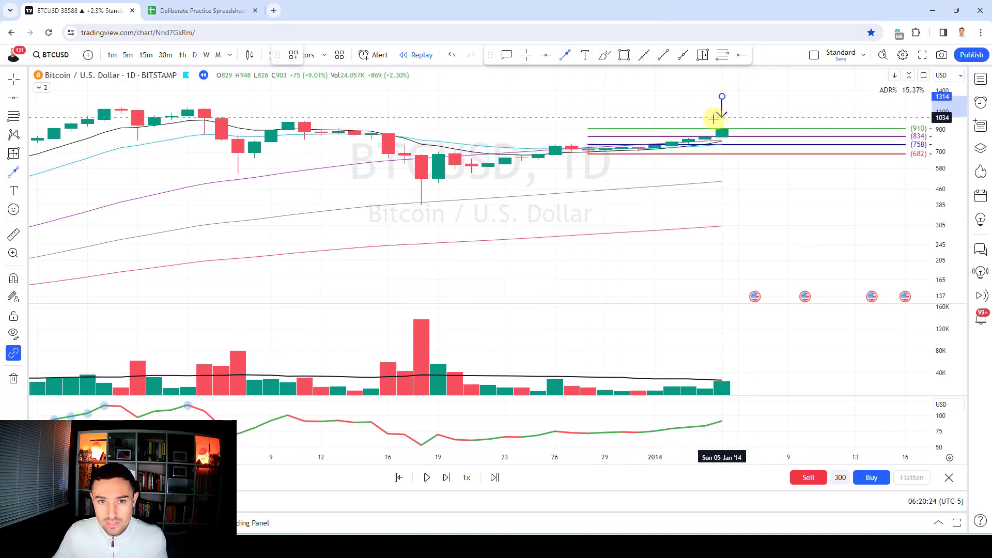
left_click(715, 122)
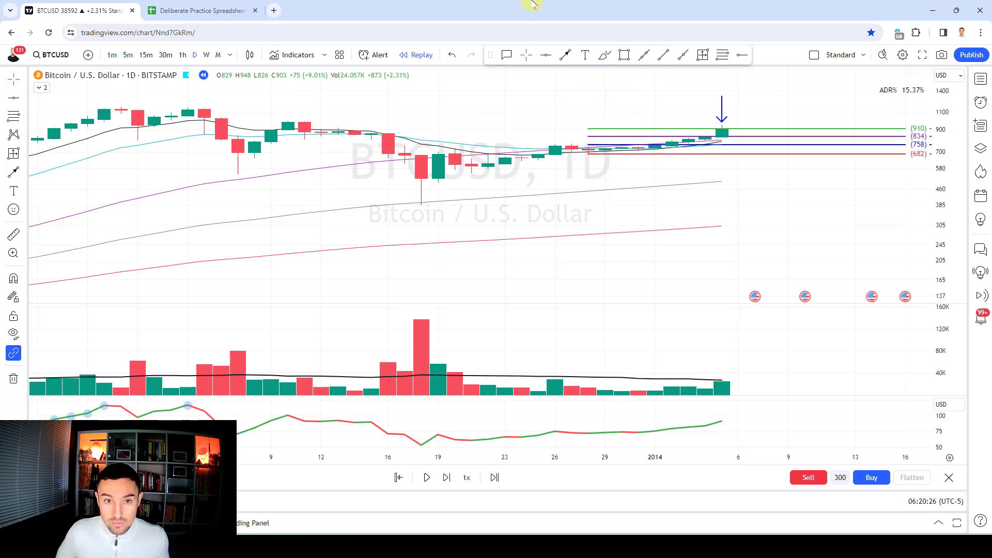
Advance the replay to 7 January 2014 and measure the price change from the 758 entry level to that bar's close
key("shift+Right")
key("shift+Right")
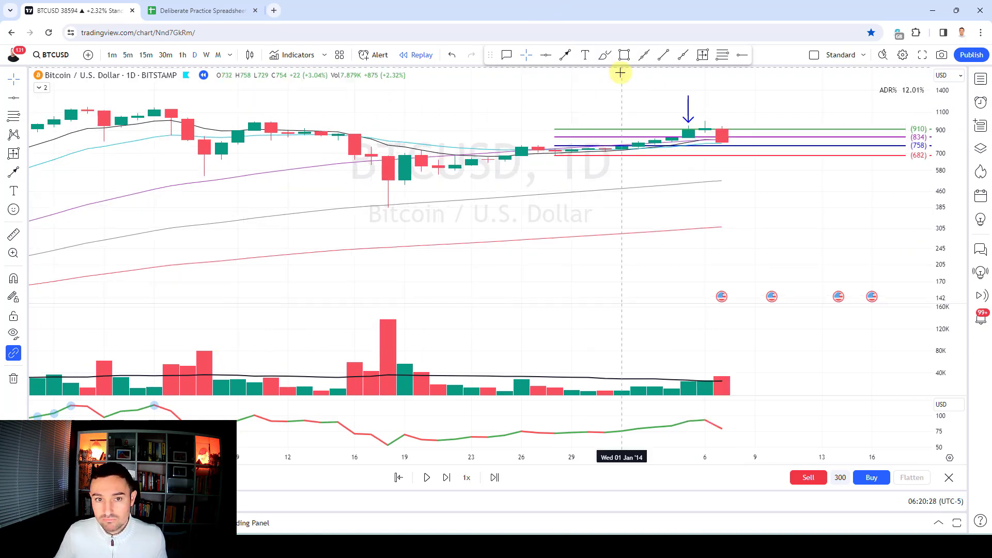
left_click(703, 57)
left_click(554, 149)
left_click(554, 163)
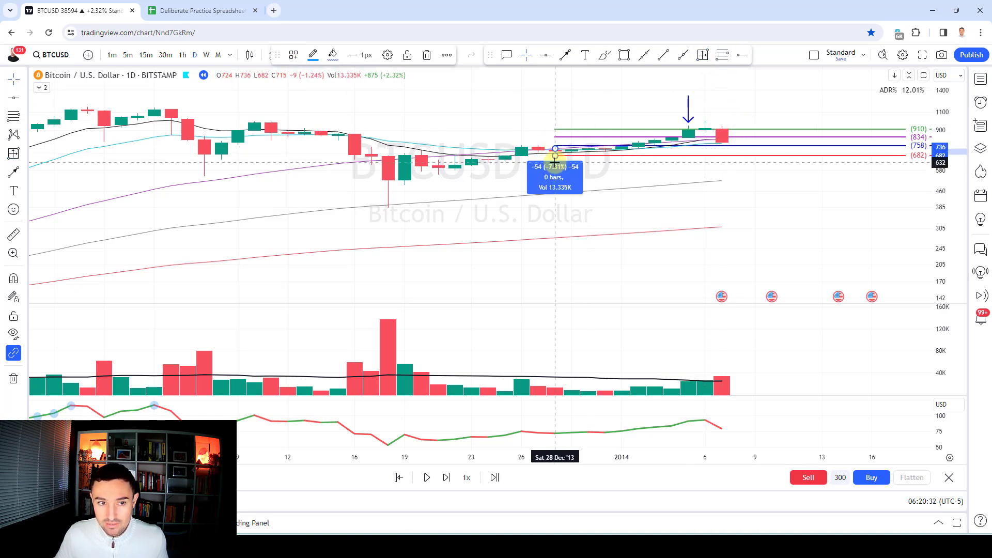
left_click_drag(555, 149, 623, 148)
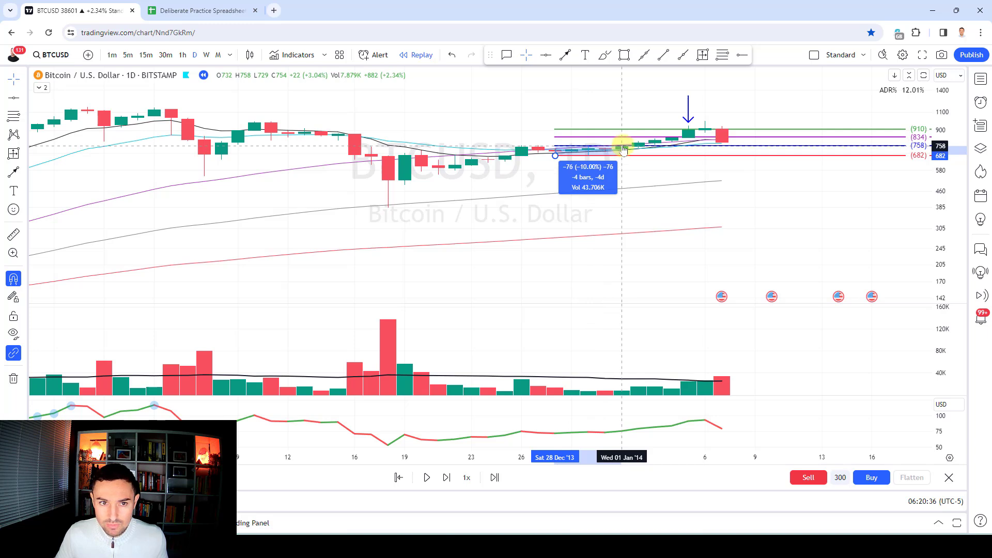
left_click_drag(556, 155, 727, 143)
left_click(724, 143)
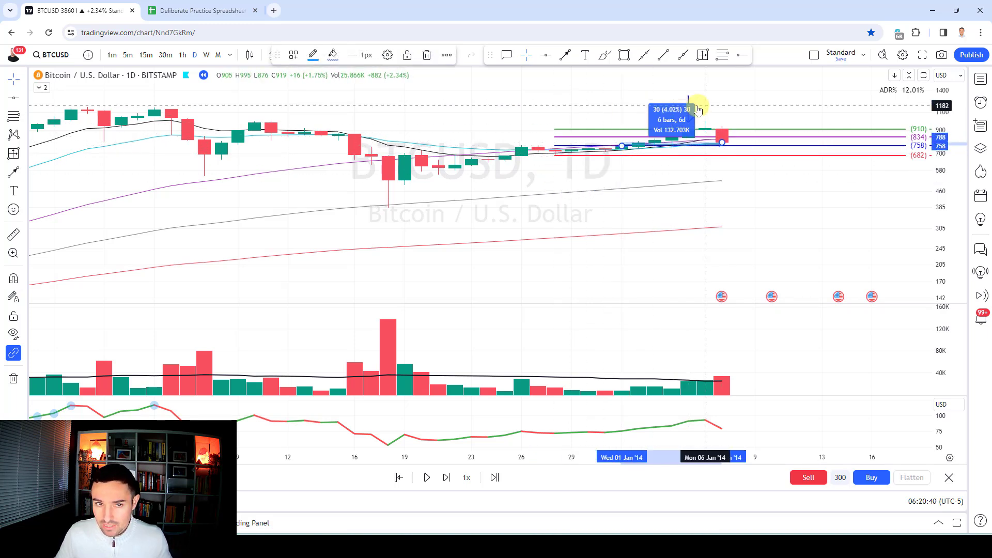
Switch to the practice spreadsheet and set the average gain inputs to 20% for Sale 1 and 4% for Sales 2 and 3
left_click(202, 11)
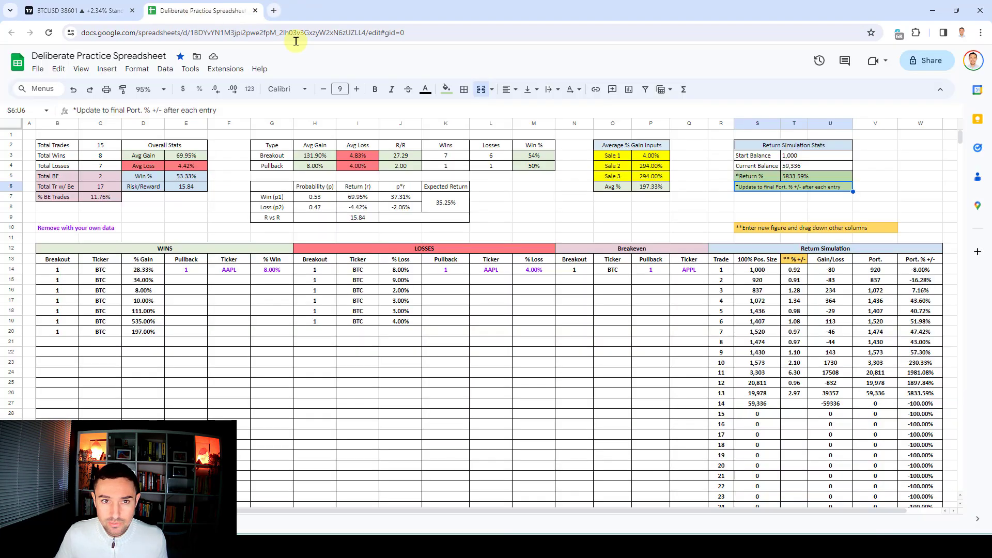
left_click(659, 157)
type("20")
key("Return")
type("4")
key("Return")
type("4")
key("Return")
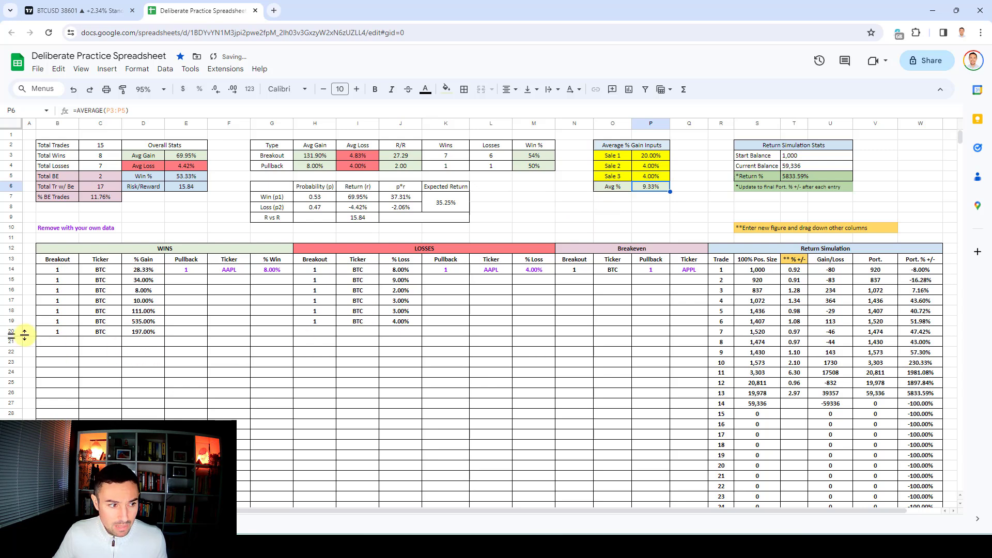
Log a new breakout win in row 21 with count 1, ticker BTC and a 9% gain
left_click(57, 342)
type("1")
key("Tab")
type("BTCV")
key("Tab")
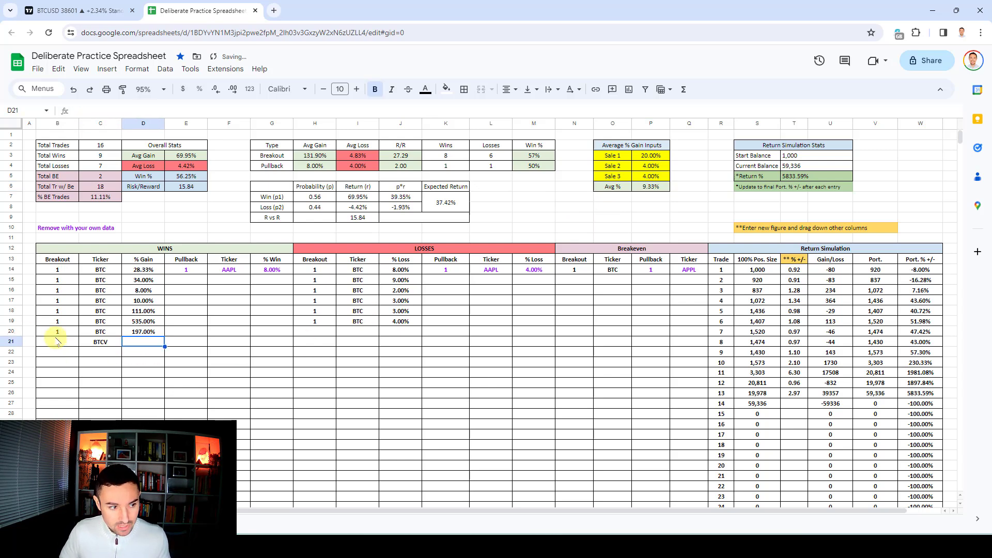
key("shift+Tab")
type("BTC")
key("Tab")
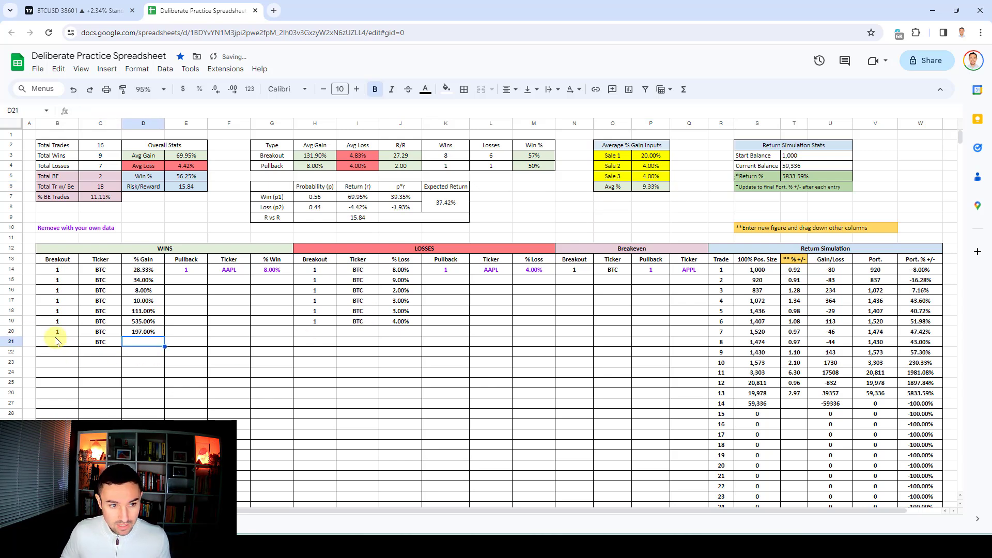
key("Return")
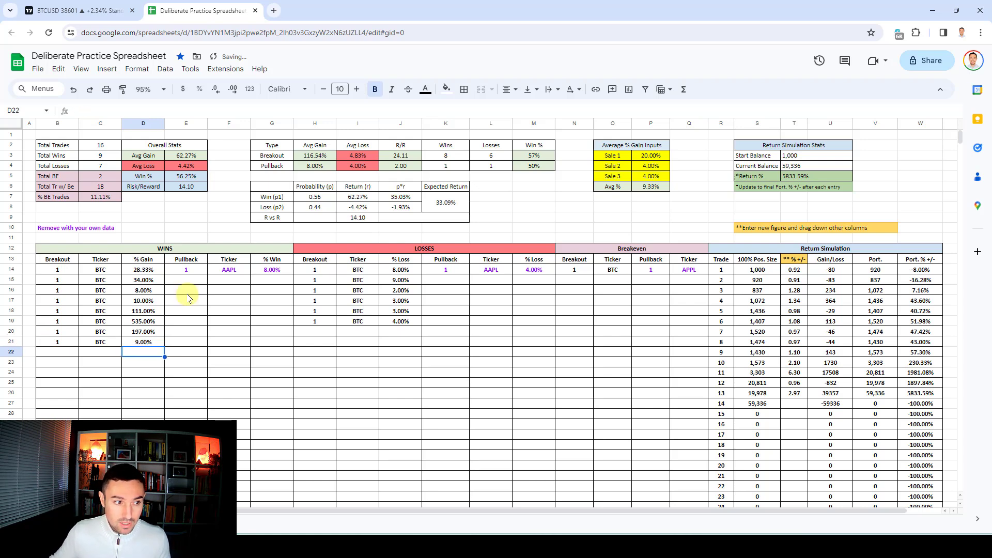
Enter 1.09 as trade 14's +/- figure in the return simulation and point the Return % formula to W27
left_click(799, 406)
type("1.09")
key("Return")
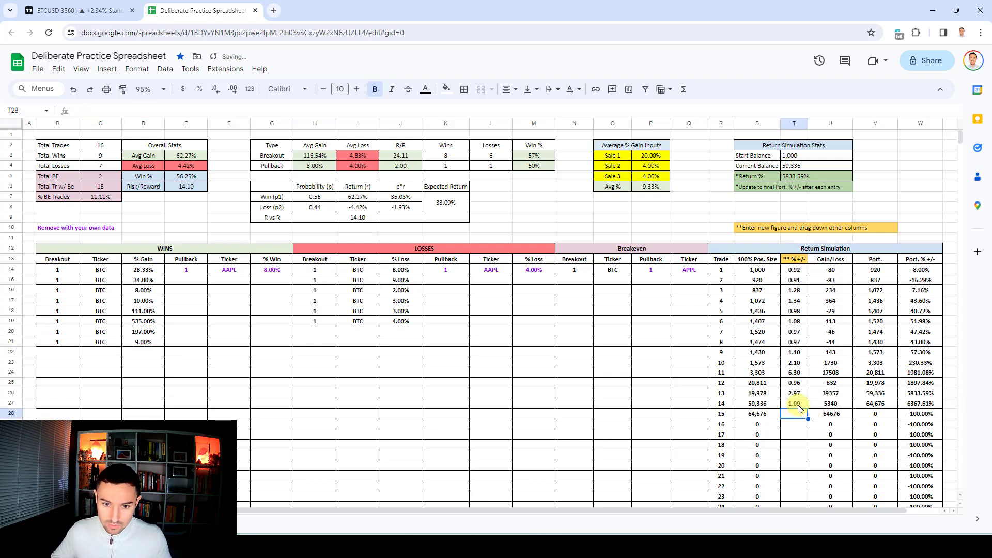
left_click(805, 179)
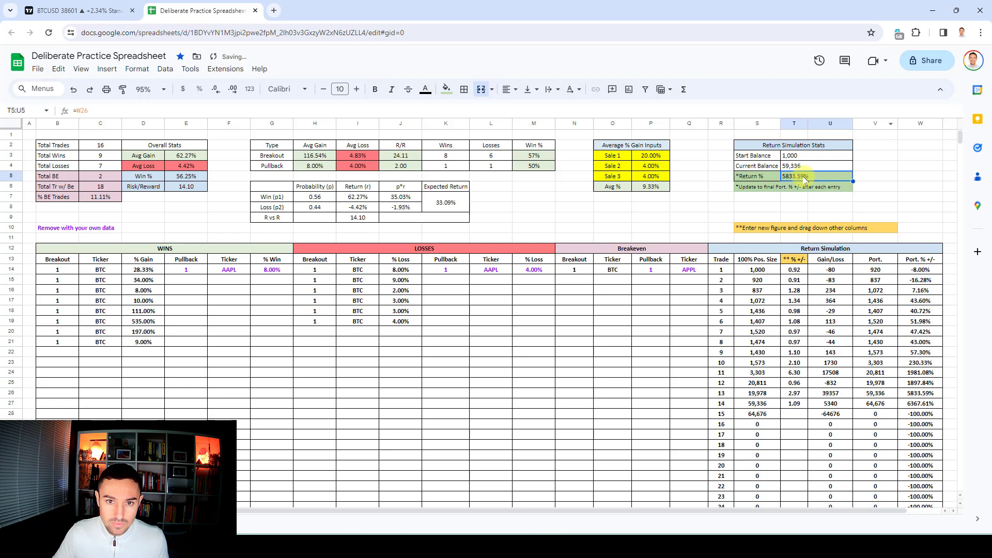
left_click(95, 110)
type("7")
key("Return")
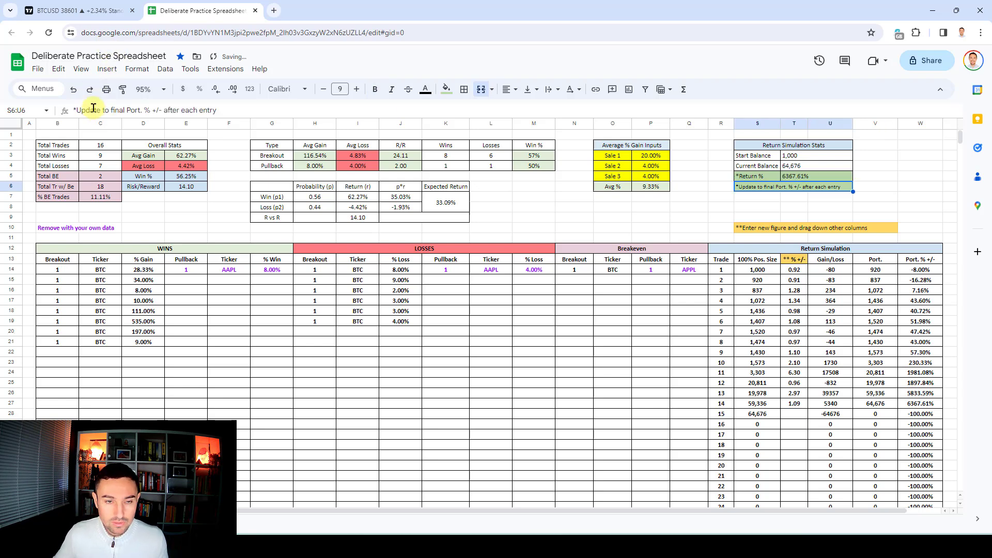
Switch to the TradingView chart and remove all three drawings
left_click(78, 11)
left_click(10, 386)
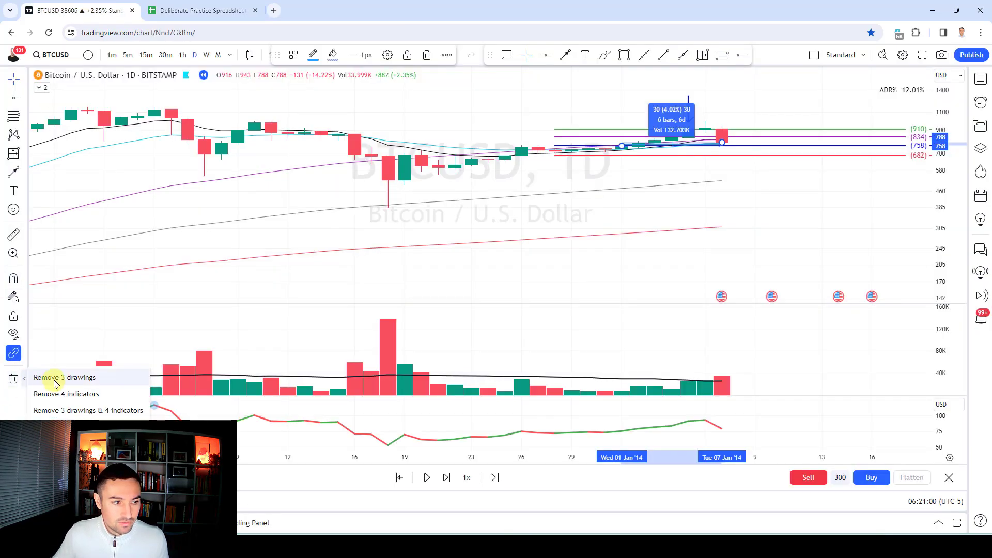
left_click(62, 377)
Advance the bar replay to 15 January 2014
key("shift+Right")
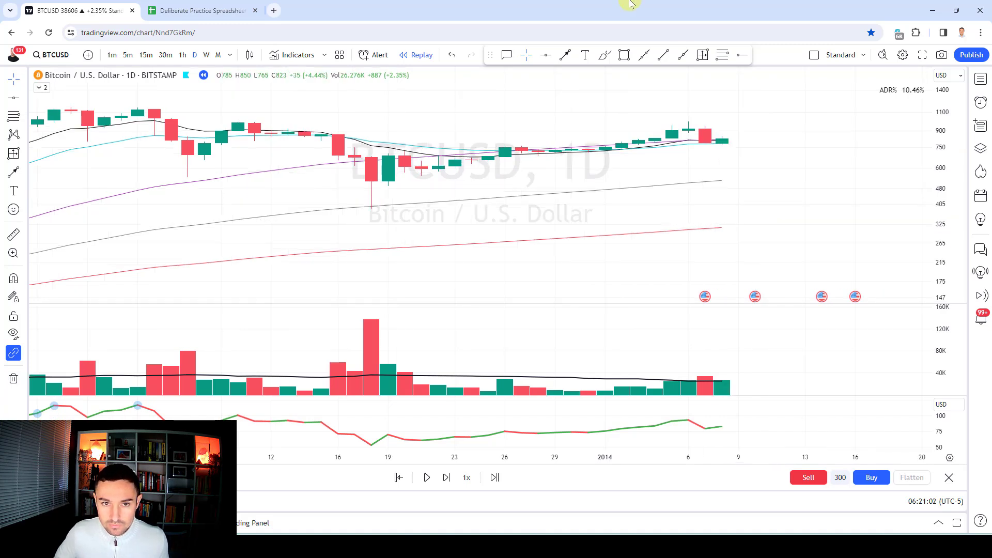
key("shift+Right")
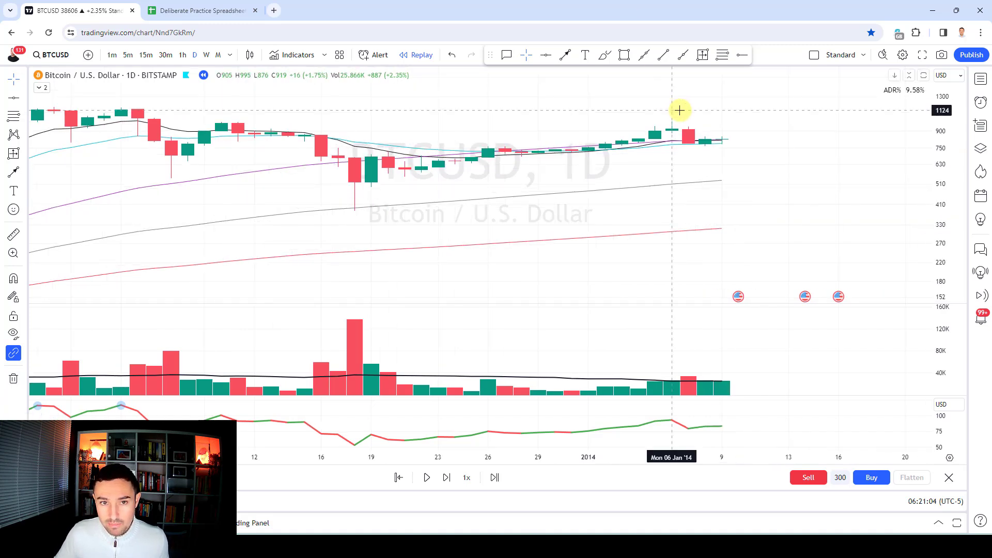
scroll(735, 149, "down", 1)
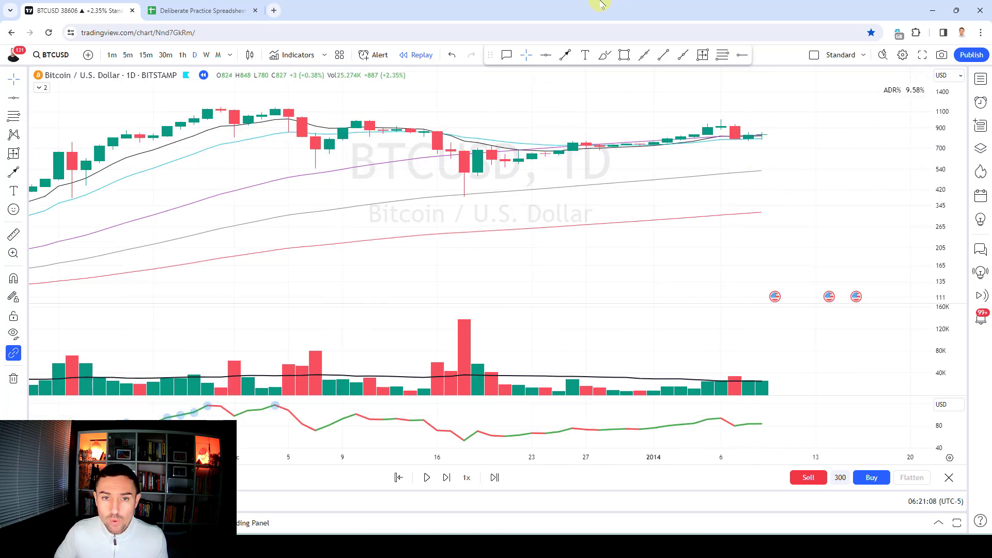
key("shift+Right")
key("shift+Right")
key("shift+Right")
key("shift+Right")
key("shift+Right")
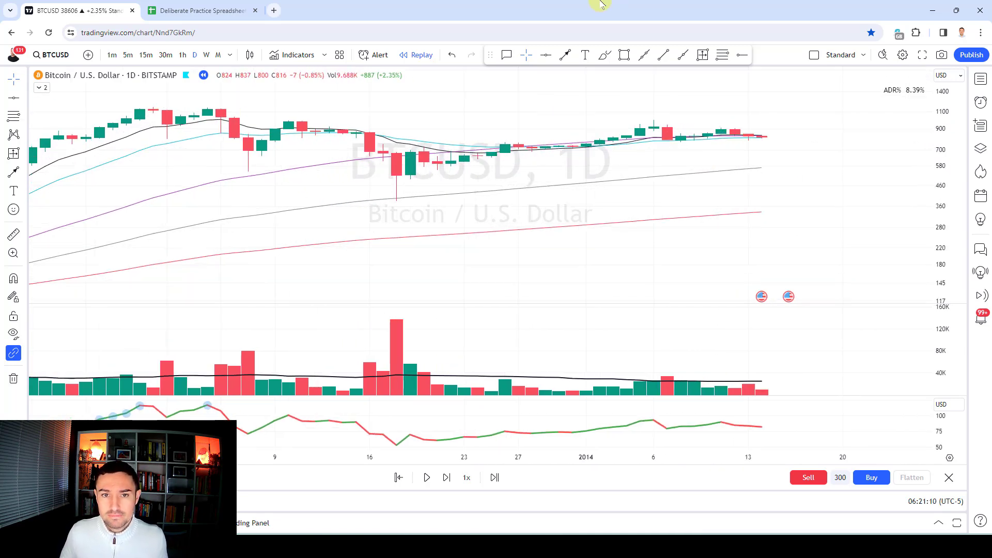
key("shift+Right")
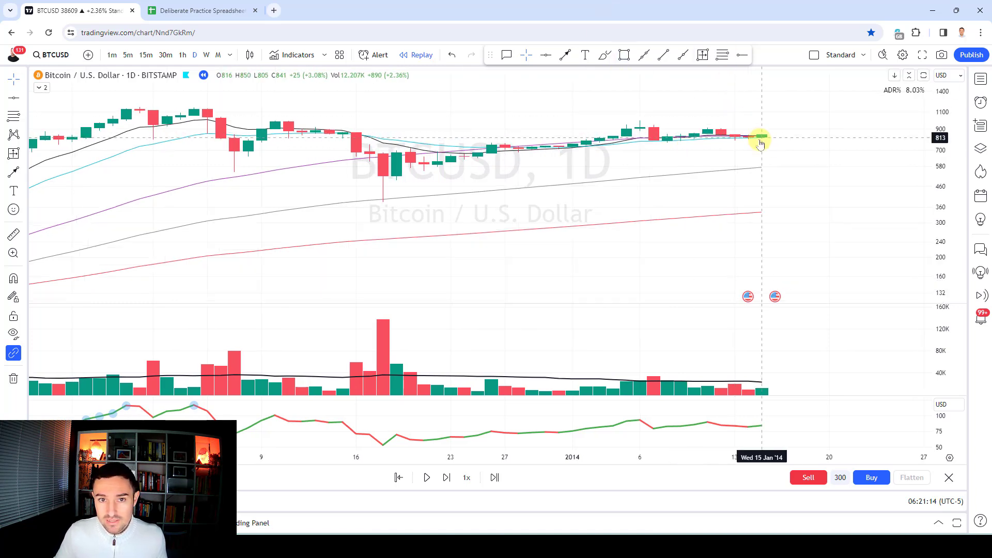
Plot trade levels with entry at the 15 January 2014 high of 850 and stop at the 13 January low of 783
left_click(723, 55)
left_click(763, 134)
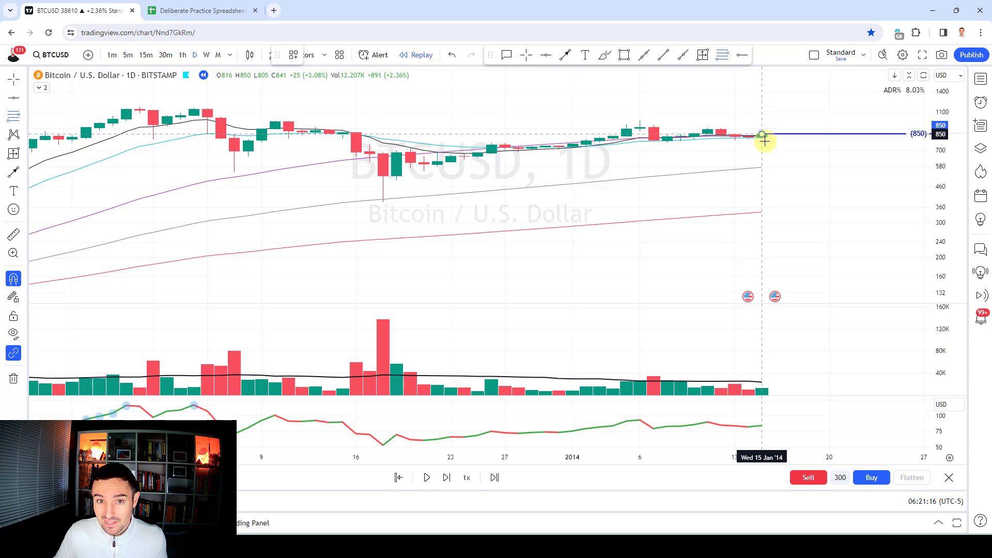
left_click(772, 183)
left_click_drag(762, 139, 734, 156)
left_click(736, 165)
scroll(736, 165, "up", 3)
left_click(722, 55)
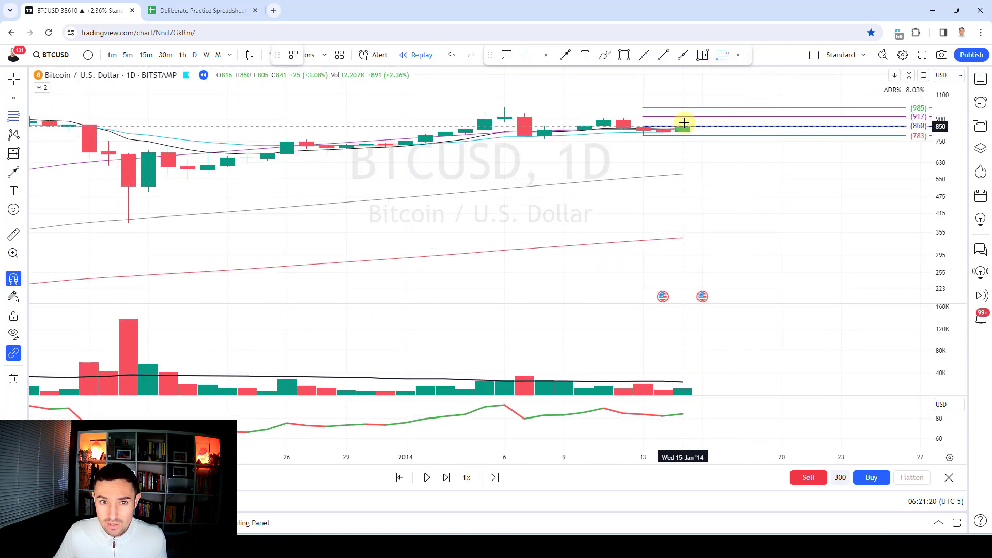
Measure the percentage risk from the 850 entry level down to the 783 stop level and clear the measurement
left_click(703, 55)
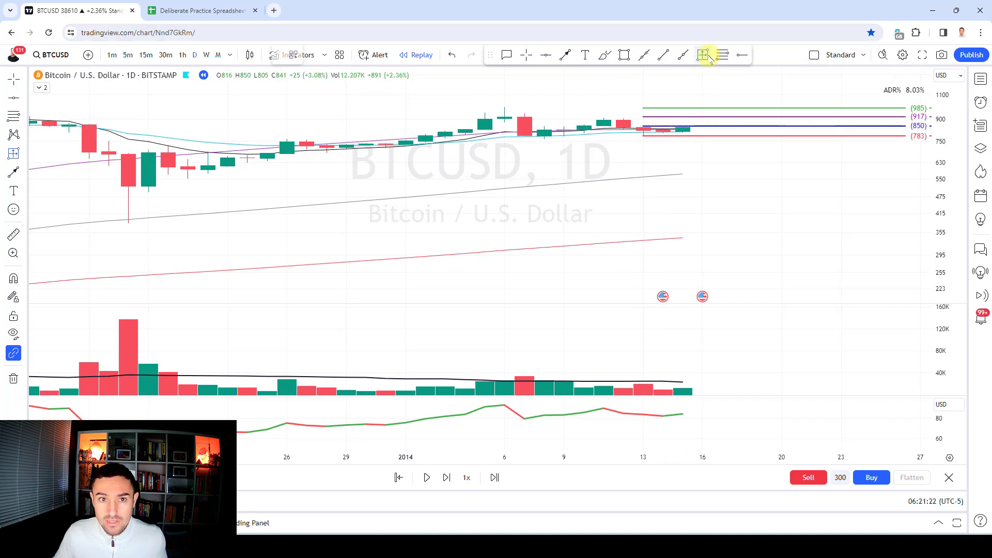
left_click(683, 126)
left_click(644, 136)
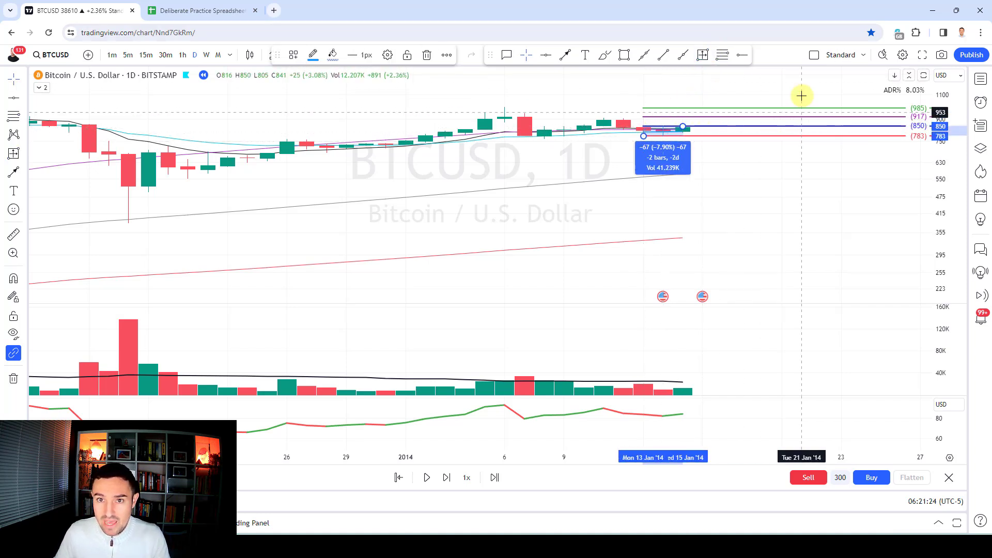
key("Delete")
Brush a cup-shaped curve under price from early December 2013 to mid-January 2014, mark the latest volume bars, and clear the sketches
scroll(795, 211, "down", 2)
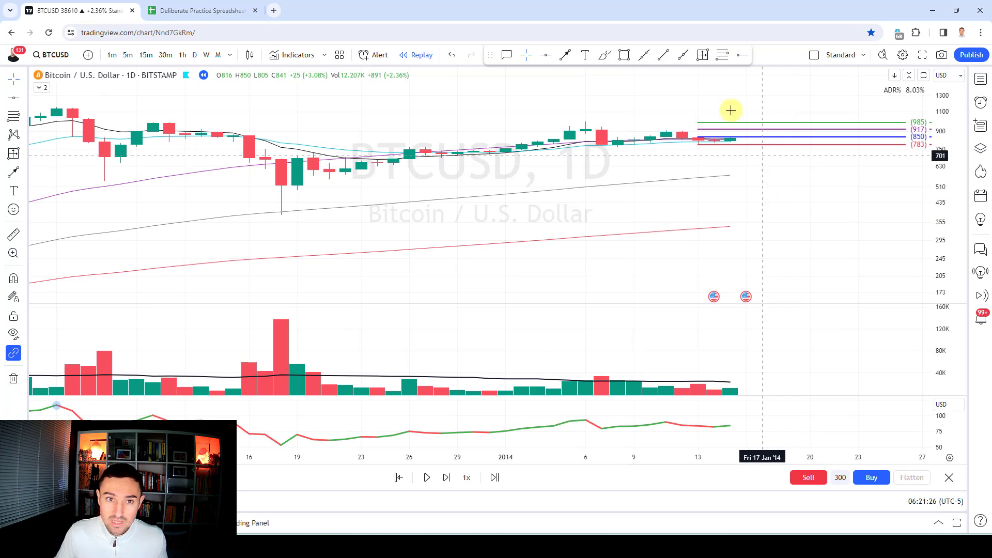
scroll(421, 181, "down", 3)
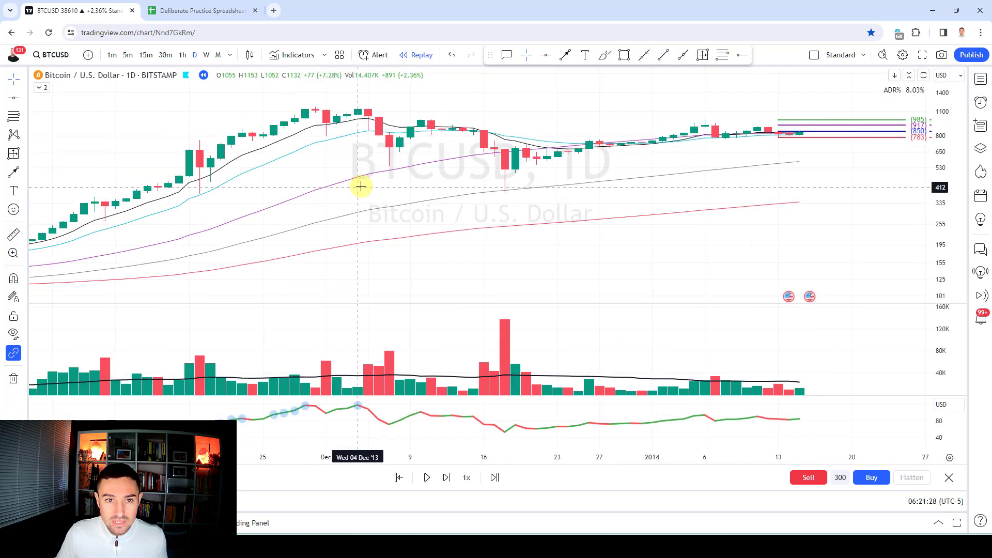
mouse_move(347, 125)
left_mouse_down()
mouse_move(425, 162)
mouse_move(785, 135)
left_mouse_up()
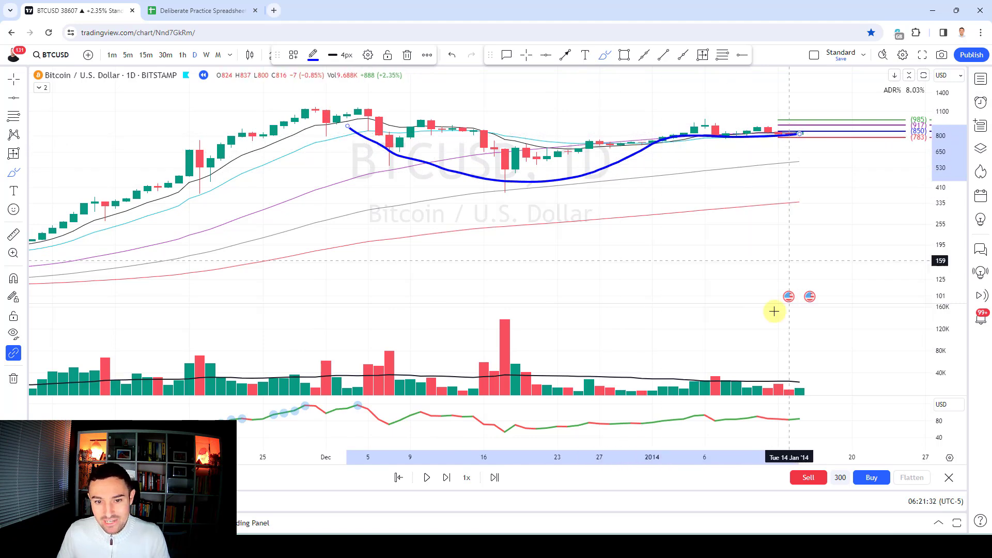
left_click_drag(753, 377, 799, 394)
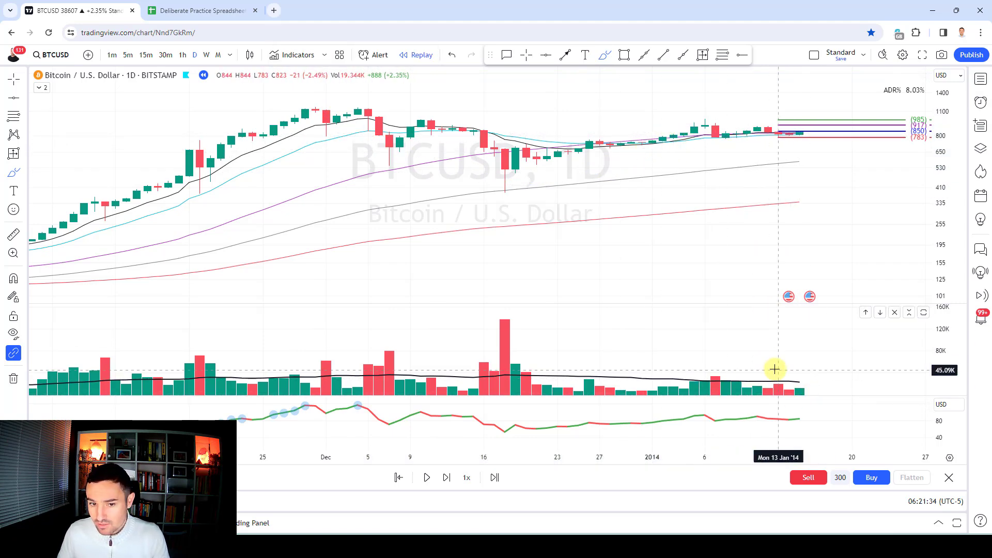
scroll(765, 310, "up", 4)
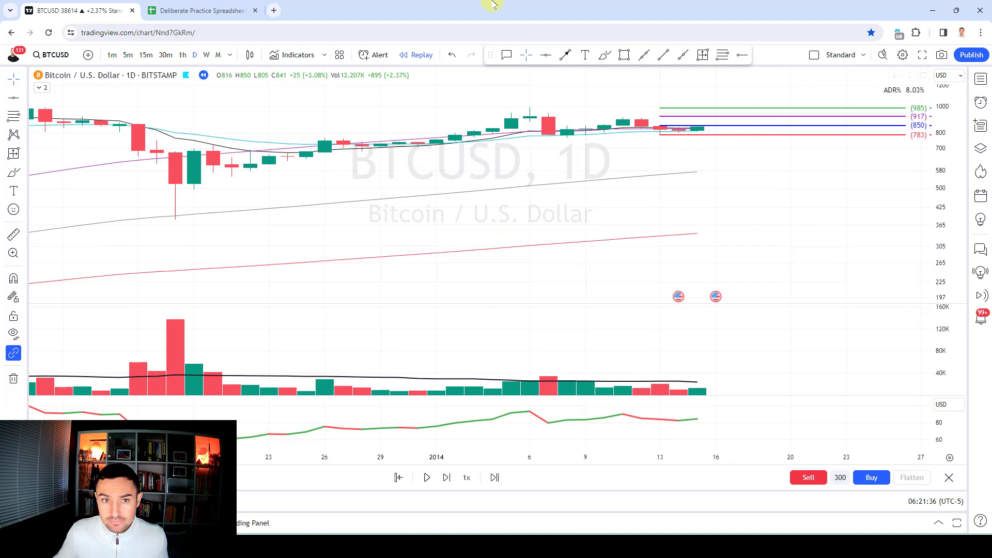
Advance the replay to 16 January 2014 and remove the plotted trade levels
key("shift+Right")
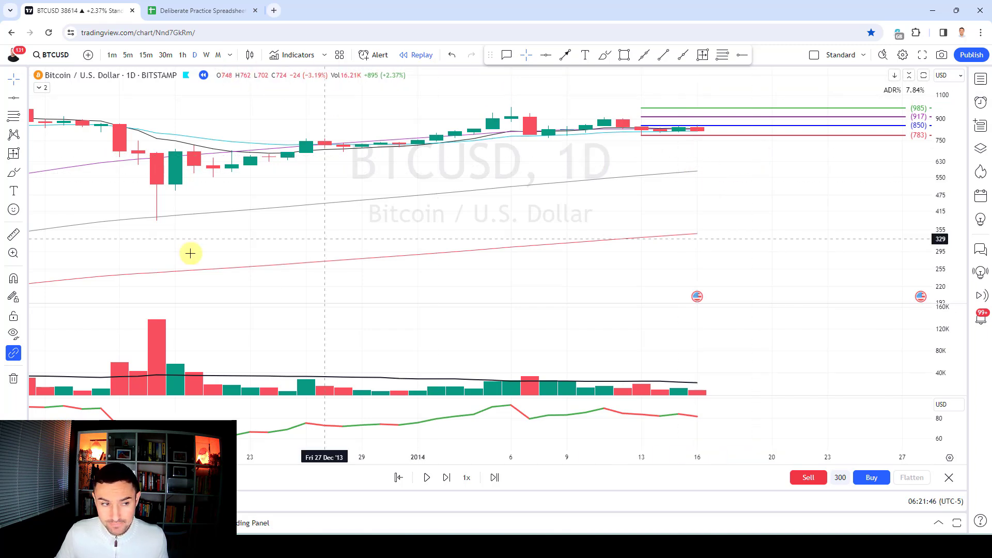
left_click(13, 378)
left_click(60, 381)
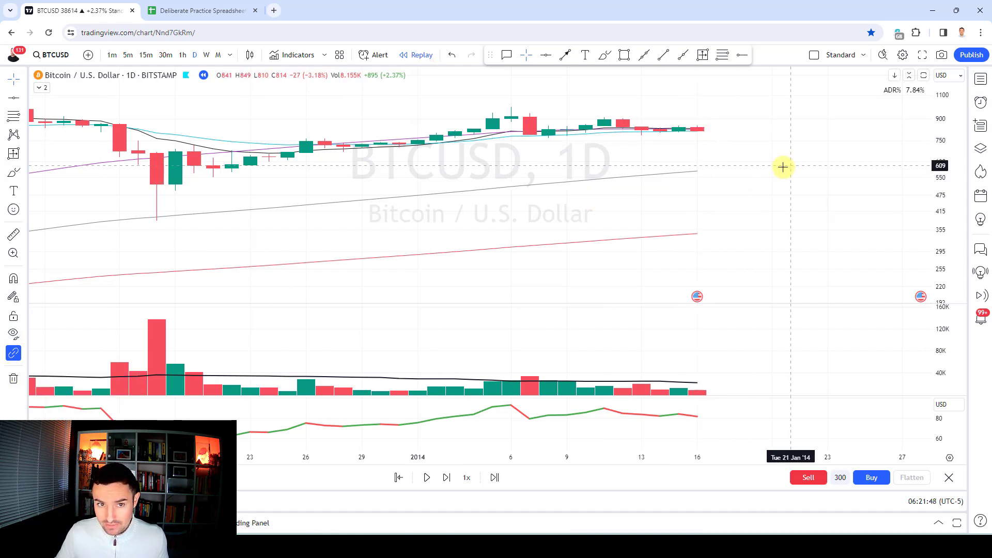
Advance the bar replay to 31 January 2014
key("shift+Right")
key("shift+Right")
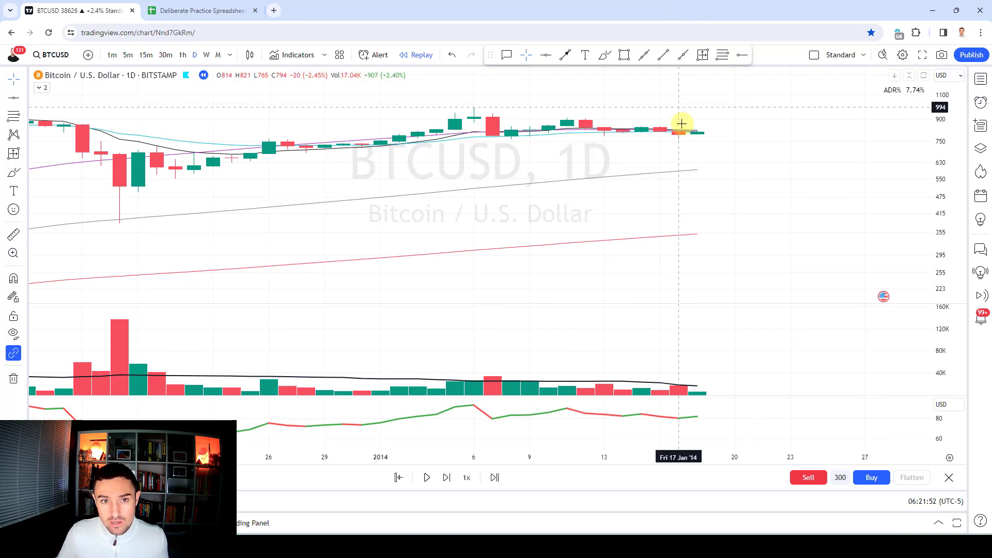
left_click(723, 55)
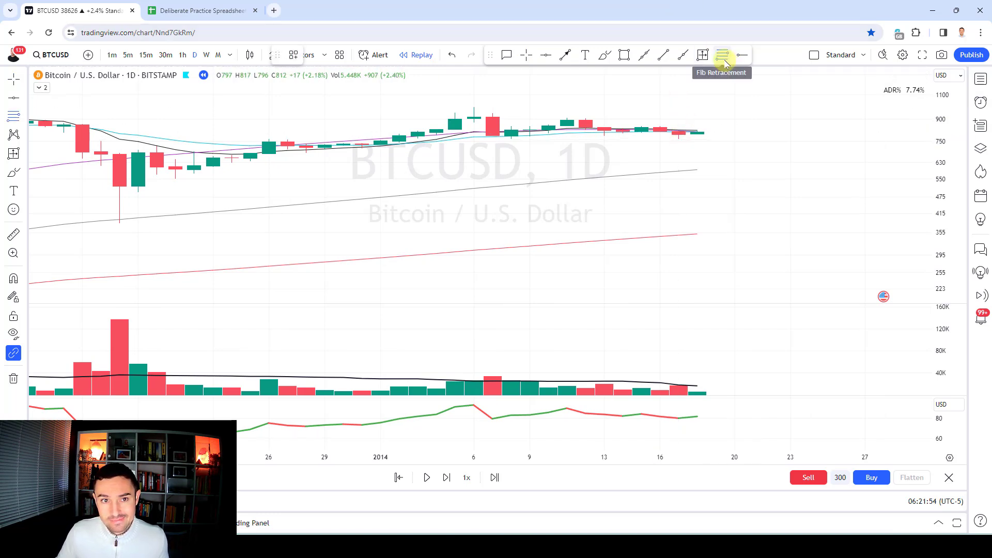
left_click(526, 55)
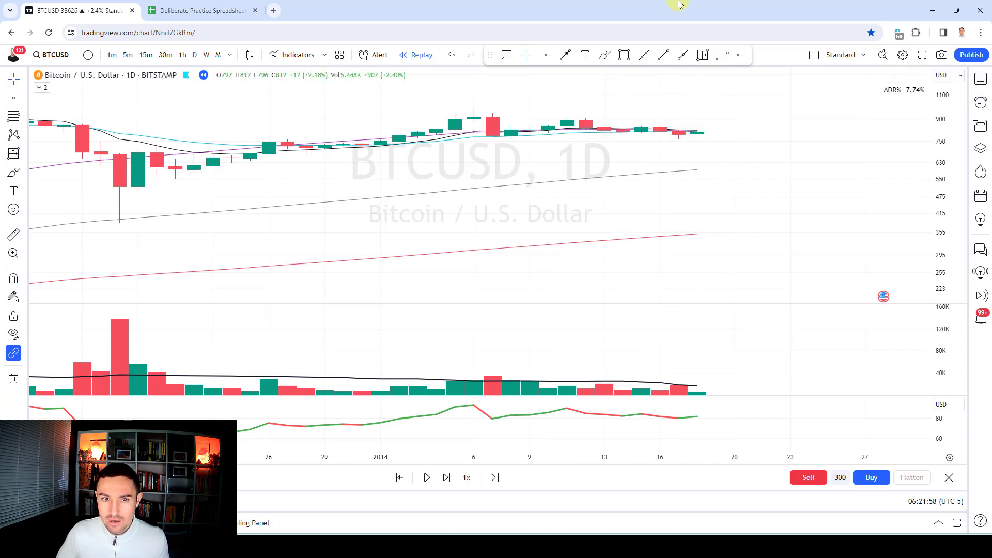
key("shift+Right")
key("shift+Right")
key("shift+Right")
key("shift+Right")
key("shift+Right")
key("shift+Right")
key("shift+Right")
key("shift+Right")
key("shift+Right")
key("shift+Right")
key("shift+Right")
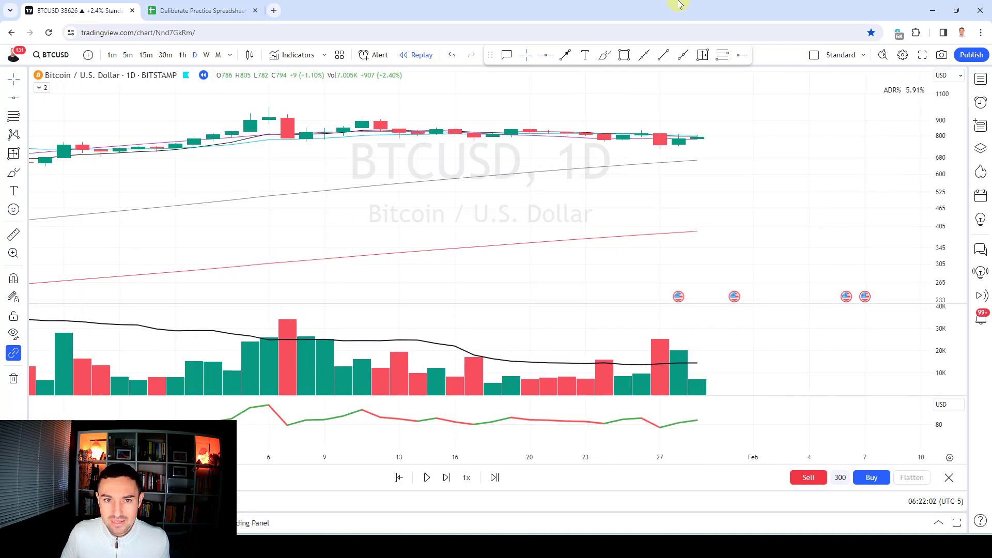
key("shift+Right")
key("shift+Right")
Sketch brush marks around the January 2014 price bars and remove all the drawings
scroll(701, 176, "down", 2)
left_click(602, 57)
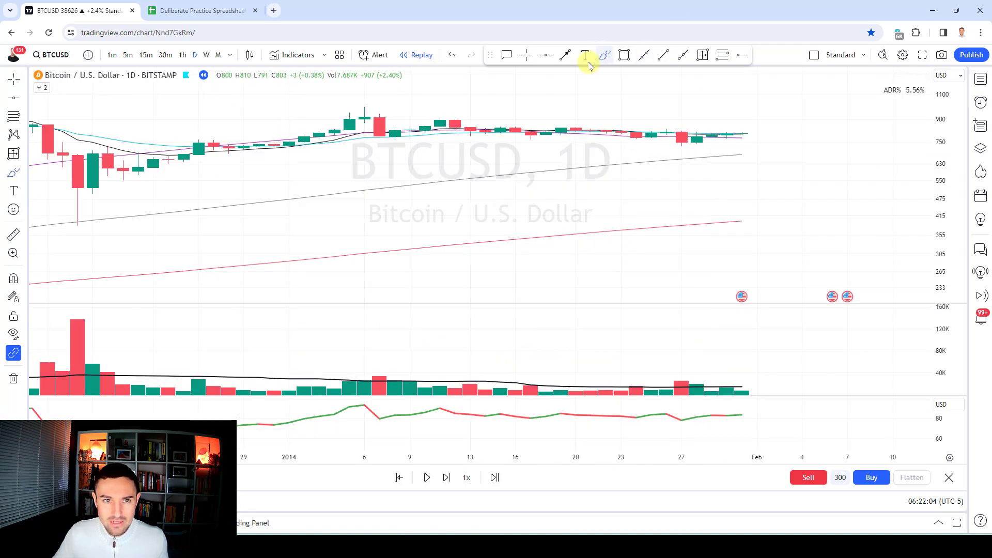
left_click_drag(380, 102, 395, 115)
left_click_drag(454, 108, 455, 118)
mouse_move(636, 116)
left_mouse_down()
mouse_move(636, 129)
mouse_move(681, 122)
mouse_move(712, 140)
left_mouse_up()
left_click_drag(752, 94, 758, 86)
left_click(523, 55)
left_click(772, 146)
left_click(13, 379)
left_click(62, 377)
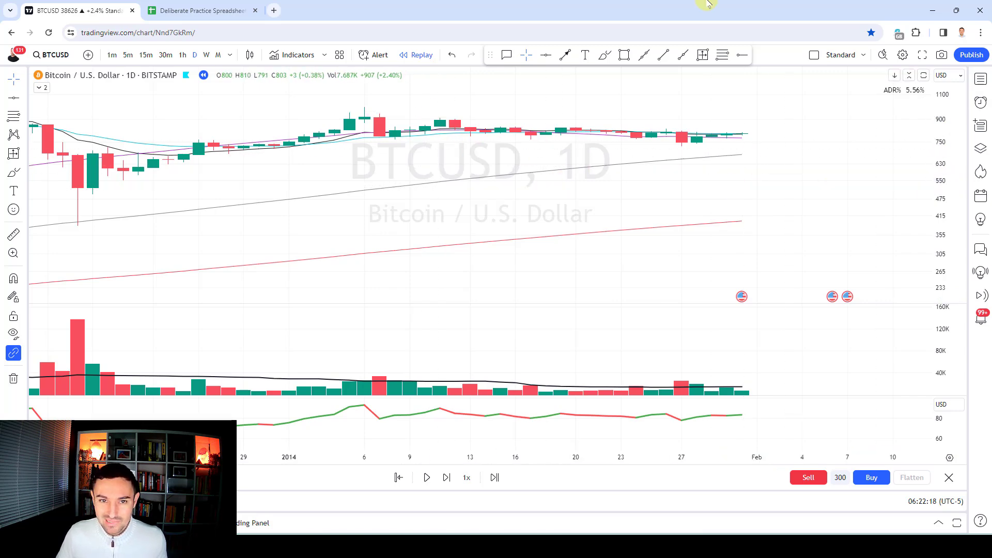
Advance the bar replay to 18 February 2014
key("shift+Right")
key("shift+Right")
key("shift+Right")
key("shift+Right")
key("shift+Right")
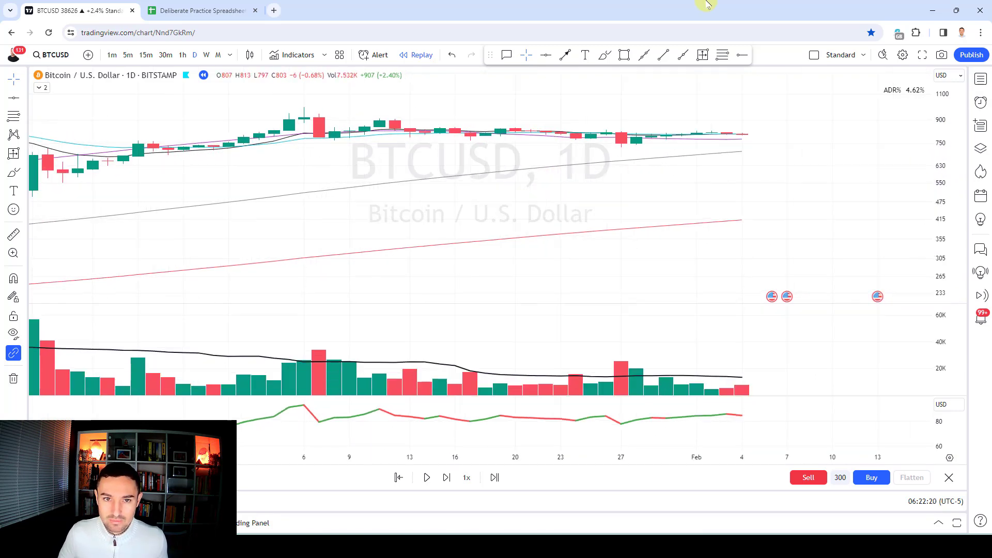
key("shift+Right")
key("shift+Right")
key("shift+Right")
key("shift+Right")
key("shift+Right")
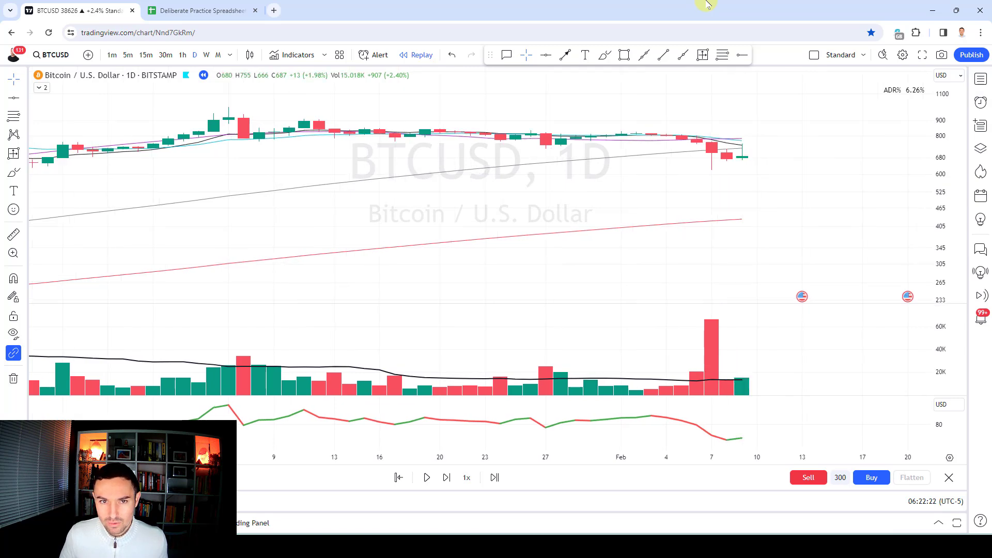
key("shift+Right")
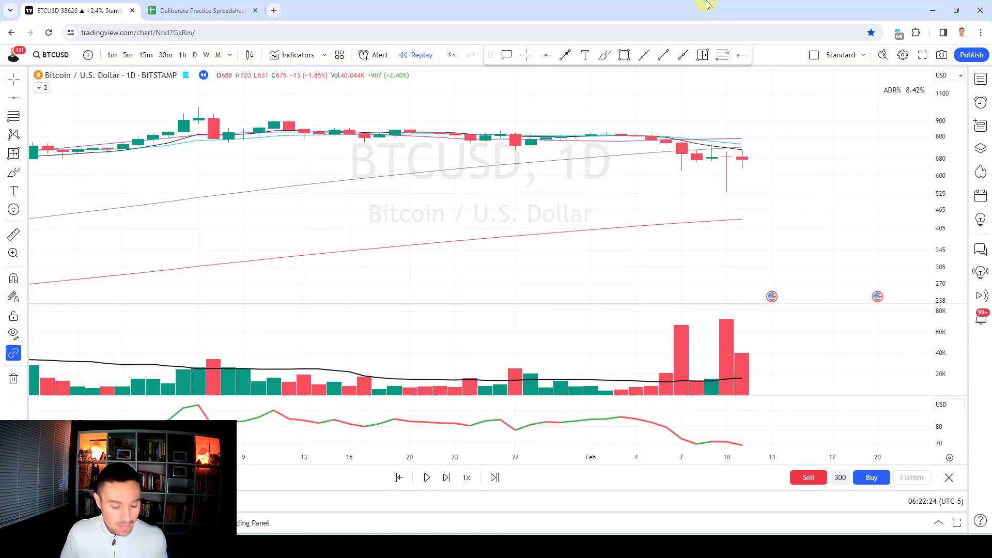
key("shift+Right")
key("shift+Right")
key("shift+Right")
key("shift+Right")
key("shift+Right")
key("shift+Right")
key("shift+Right")
key("shift+Right")
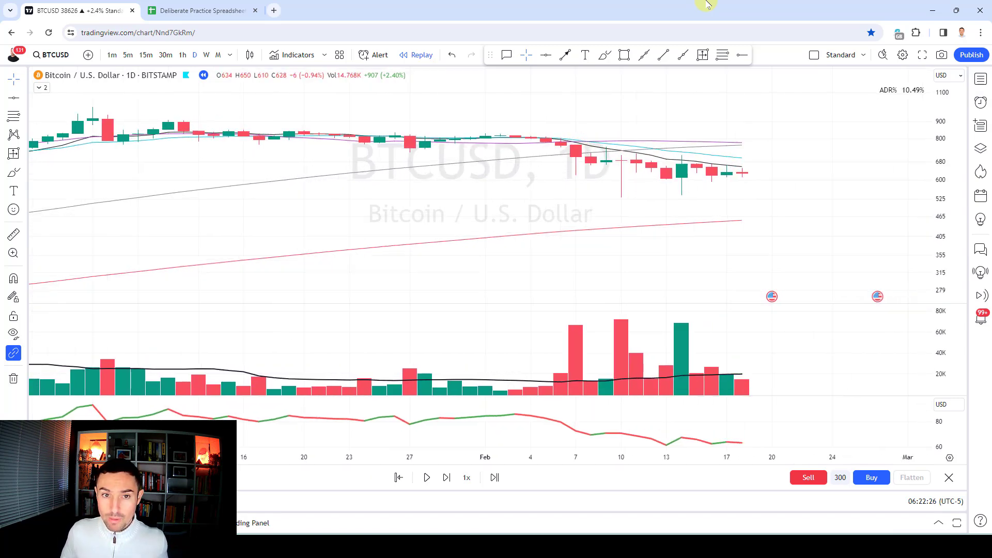
Advance the bar replay to 13 June 2014
key("shift+Right")
key("shift+Right")
key("shift+Right")
key("shift+Right")
key("shift+Right")
key("shift+Right")
key("shift+Right")
key("shift+Right")
key("shift+Right")
key("shift+Right")
key("shift+Right")
key("shift+Right")
key("shift+Right")
key("shift+Right")
key("shift+Right")
key("shift+Right")
key("shift+Right")
key("shift+Right")
key("shift+Right")
key("shift+Right")
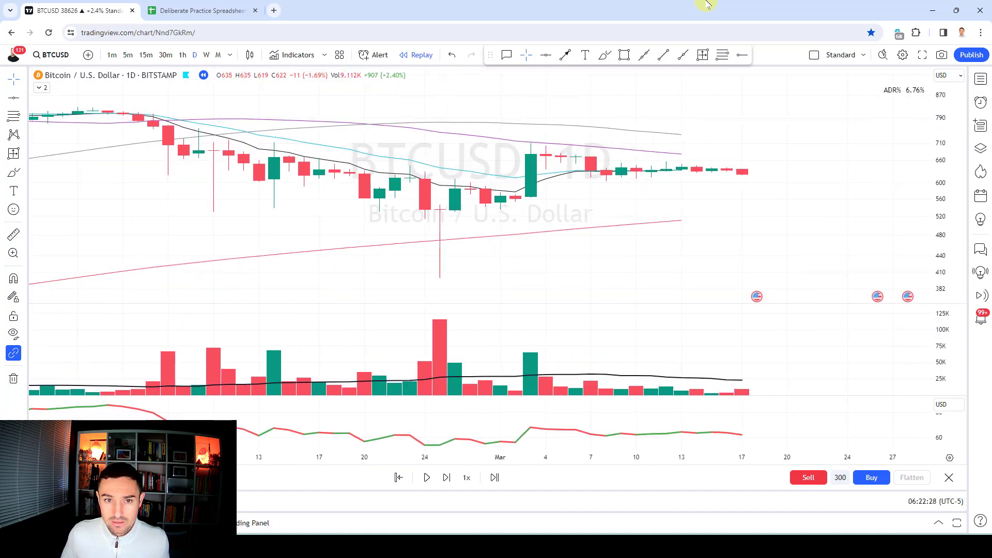
key("shift+Right")
key("shift+Right")
key("shift+Right")
key("shift+Right")
key("shift+Right")
key("shift+Right")
key("shift+Right")
key("shift+Right")
key("shift+Right")
key("shift+Right")
key("shift+Right")
key("shift+Right")
key("shift+Right")
key("shift+Right")
key("shift+Right")
key("shift+Right")
key("shift+Right")
key("shift+Right")
key("shift+Right")
key("shift+Right")
key("shift+Right")
key("shift+Right")
key("shift+Right")
key("shift+Right")
key("shift+Right")
key("shift+Right")
key("shift+Right")
key("shift+Right")
key("shift+Right")
key("shift+Right")
key("shift+Right")
key("shift+Right")
key("shift+Right")
key("shift+Right")
key("shift+Right")
key("shift+Right")
key("shift+Right")
key("shift+Right")
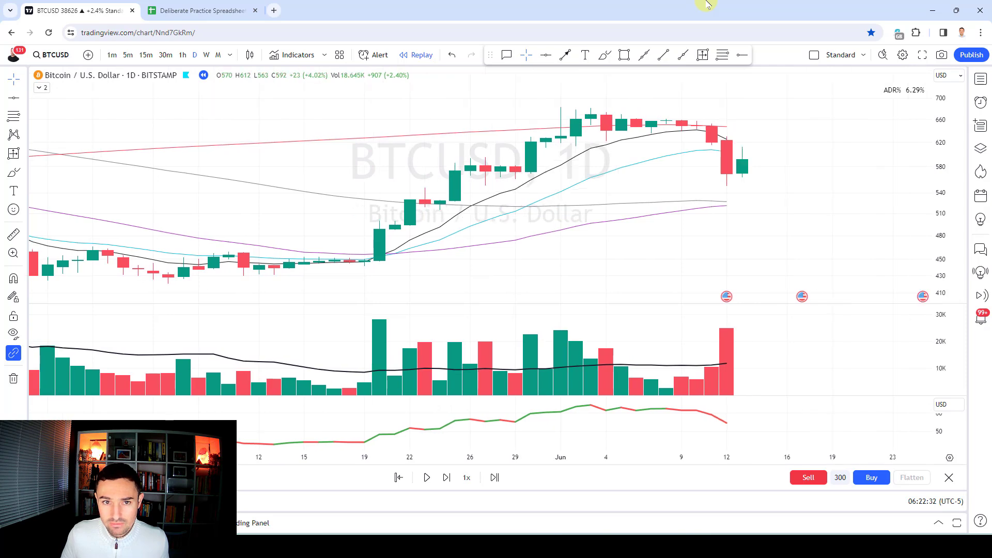
Advance the bar replay to 23 September 2014
key("shift+Right")
key("shift+Right")
key("shift+Right")
key("shift+Right")
key("shift+Right")
key("shift+Right")
key("shift+Right")
key("shift+Right")
key("shift+Right")
key("shift+Right")
key("shift+Right")
key("shift+Right")
key("shift+Right")
key("shift+Right")
key("shift+Right")
key("shift+Right")
key("shift+Right")
key("shift+Right")
key("shift+Right")
key("shift+Right")
key("shift+Right")
key("shift+Right")
key("shift+Right")
key("shift+Right")
key("shift+Right")
key("shift+Right")
key("shift+Right")
key("shift+Right")
key("shift+Right")
key("shift+Right")
key("shift+Right")
key("shift+Right")
key("shift+Right")
key("shift+Right")
key("shift+Right")
key("shift+Right")
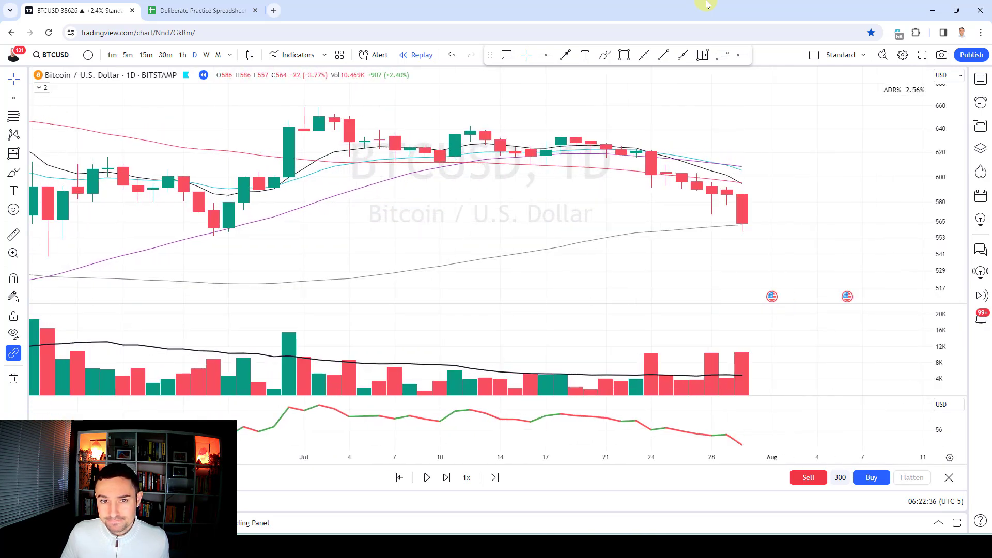
key("shift+Right")
key("shift+Right")
key("shift+Right")
key("shift+Right")
key("shift+Right")
key("shift+Right")
key("shift+Right")
key("shift+Right")
key("shift+Right")
key("shift+Right")
key("shift+Right")
key("shift+Right")
key("shift+Right")
key("shift+Right")
key("shift+Right")
key("shift+Right")
key("shift+Right")
key("shift+Right")
key("shift+Right")
key("shift+Right")
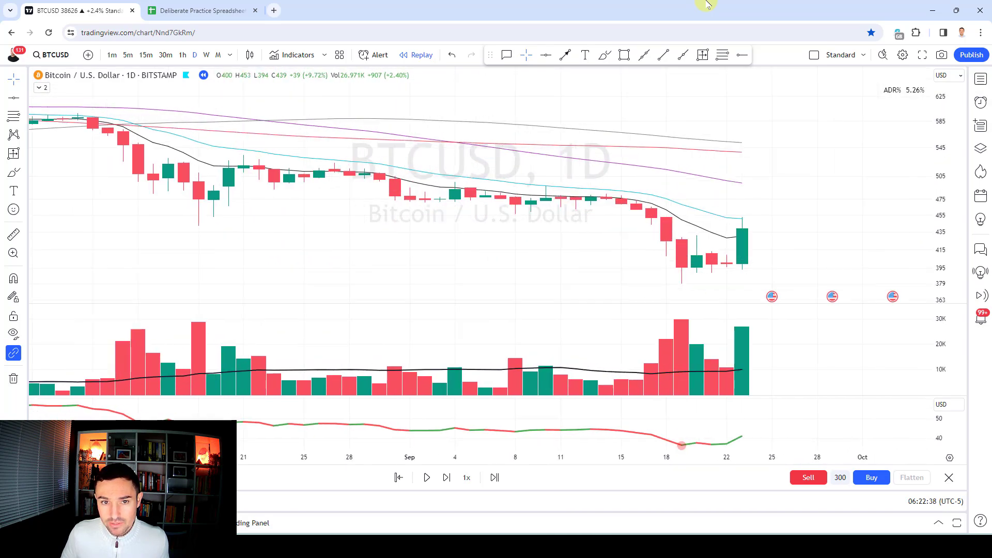
Advance the bar replay to the start of April 2015 and view the longer price history
key("shift+Right")
key("shift+Right")
key("shift+Right")
key("shift+Right")
key("shift+Right")
key("shift+Right")
key("shift+Right")
key("shift+Right")
key("shift+Right")
key("shift+Right")
key("shift+Right")
key("shift+Right")
key("shift+Right")
key("shift+Right")
key("shift+Right")
key("shift+Right")
key("shift+Right")
key("shift+Right")
key("shift+Right")
key("shift+Right")
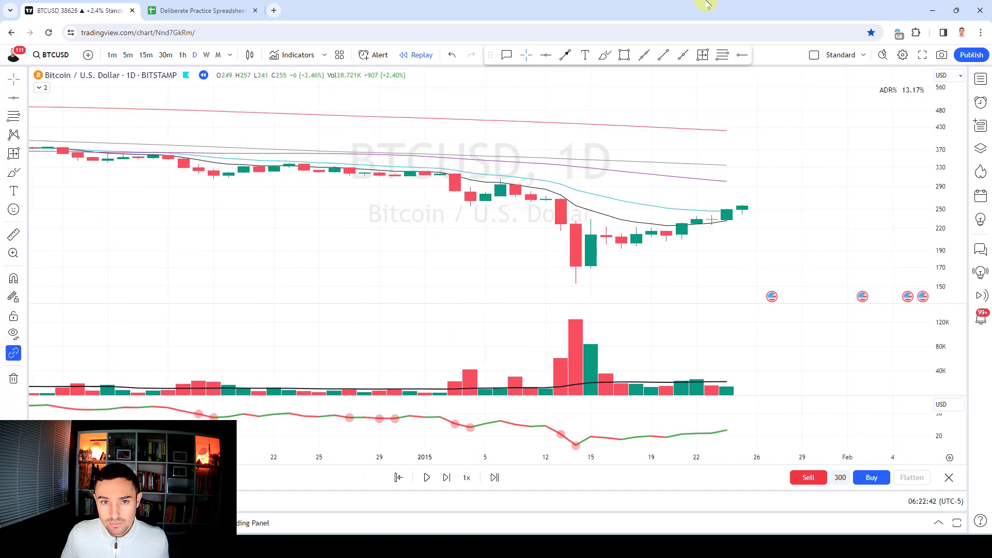
key("shift+Right")
key("shift+Right")
key("shift+Right")
key("shift+Right")
key("shift+Right")
key("shift+Right")
key("shift+Right")
key("shift+Right")
key("shift+Right")
key("shift+Right")
key("shift+Right")
key("shift+Right")
key("shift+Right")
key("shift+Right")
key("shift+Right")
key("shift+Right")
key("shift+Right")
key("shift+Right")
key("shift+Right")
key("shift+Right")
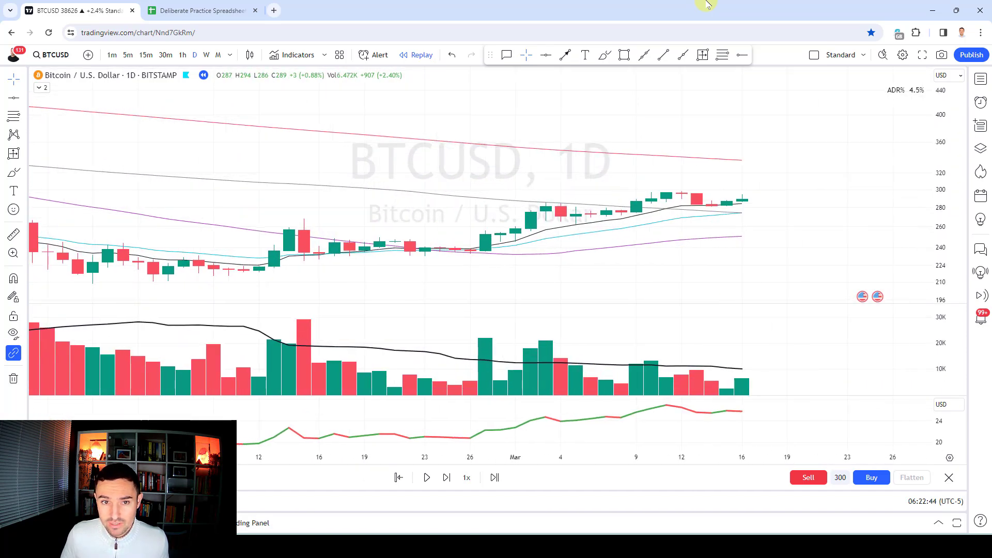
key("shift+Right")
key("shift+Right")
key("shift+Right")
key("shift+Right")
scroll(679, 153, "down", 10)
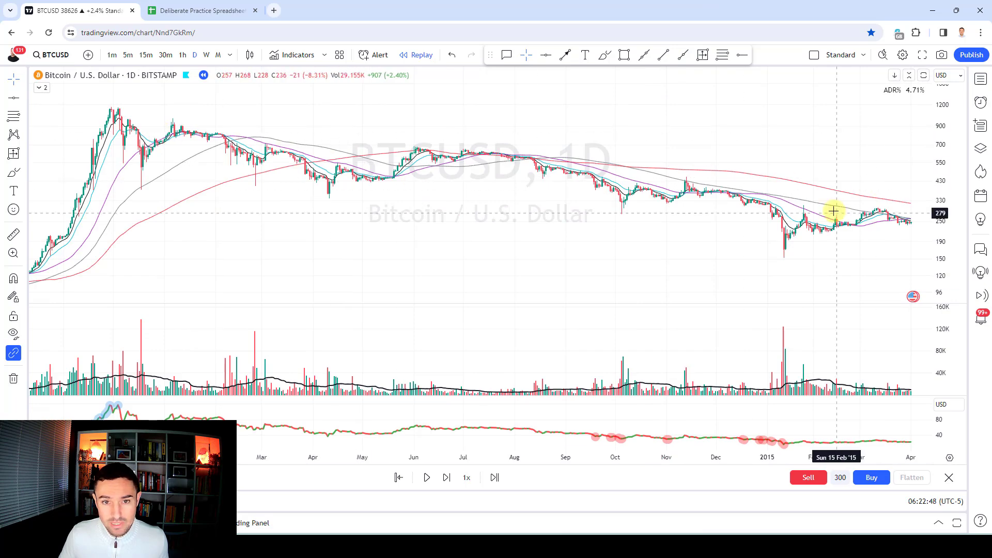
Advance the bar replay to 17 July 2015
scroll(835, 213, "up", 5)
key("shift+Right")
key("shift+Right")
key("shift+Right")
key("shift+Right")
key("shift+Right")
key("shift+Right")
key("shift+Right")
key("shift+Right")
key("shift+Right")
key("shift+Right")
key("shift+Right")
key("shift+Right")
key("shift+Right")
key("shift+Right")
key("shift+Right")
key("shift+Right")
key("shift+Right")
key("shift+Right")
key("shift+Right")
key("shift+Right")
key("shift+Right")
key("shift+Right")
key("shift+Right")
key("shift+Right")
key("shift+Right")
key("shift+Right")
key("shift+Right")
key("shift+Right")
key("shift+Right")
key("shift+Right")
key("shift+Right")
key("shift+Right")
key("shift+Right")
key("shift+Right")
key("shift+Right")
key("shift+Right")
key("shift+Right")
key("shift+Right")
key("shift+Right")
key("shift+Right")
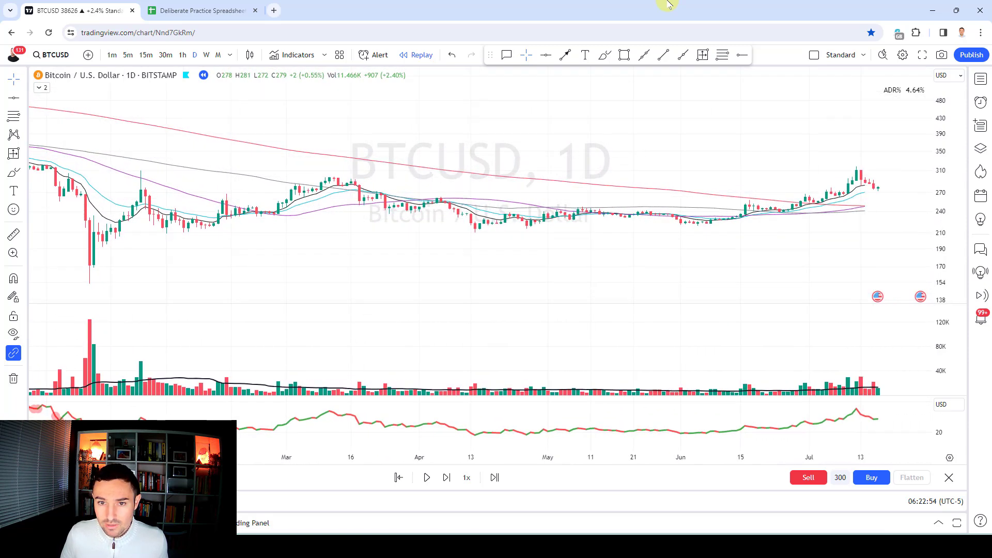
scroll(753, 177, "up", 3)
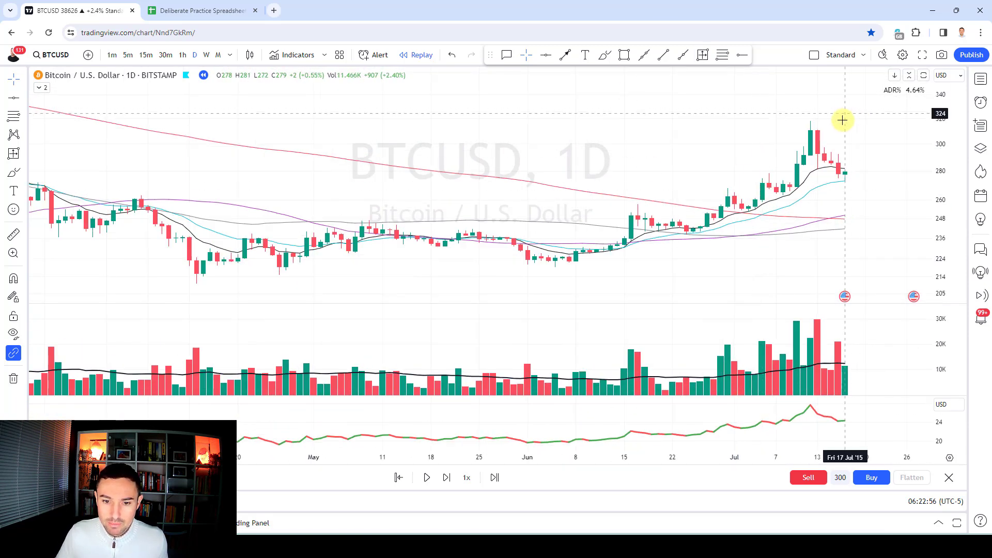
Advance the bar replay to 25 July 2015
key("shift+Right")
key("shift+Right")
key("shift+Right")
key("shift+Right")
key("shift+Right")
key("shift+Right")
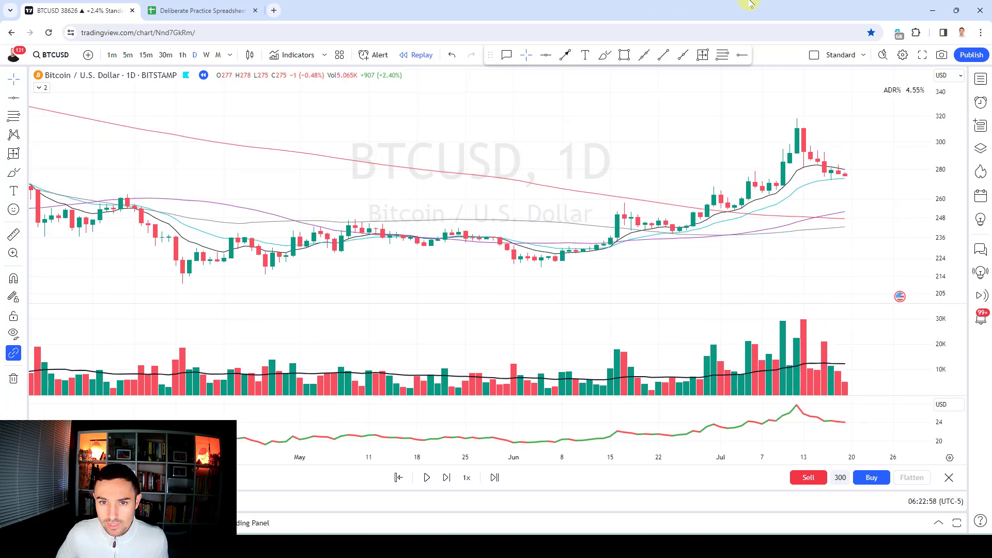
key("shift+Right")
key("shift+Right")
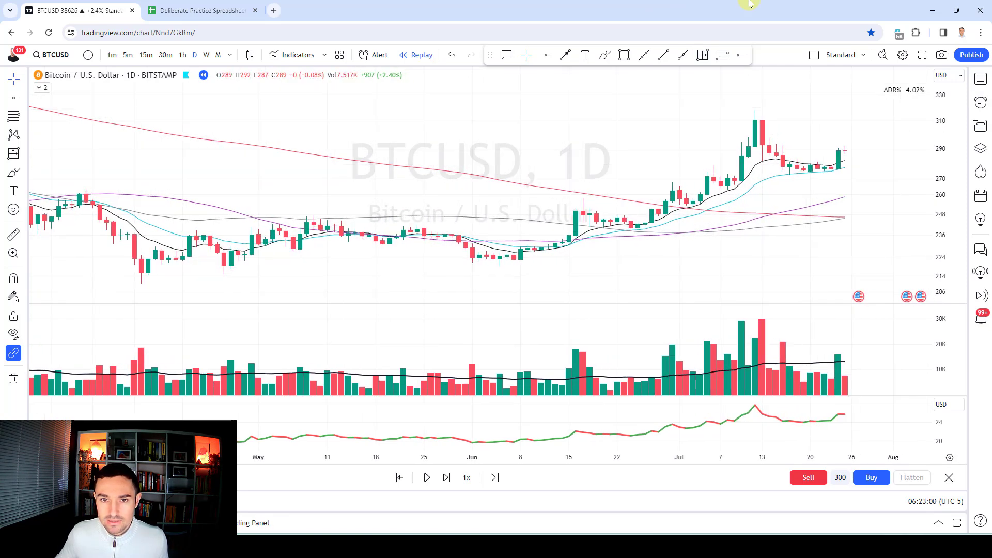
Sketch brush marks over the July 2015 price rise, pullback and latest volume bars, removing each mark
scroll(698, 215, "up", 3)
left_click(605, 54)
mouse_move(459, 235)
left_mouse_down()
mouse_move(631, 114)
mouse_move(726, 174)
left_mouse_up()
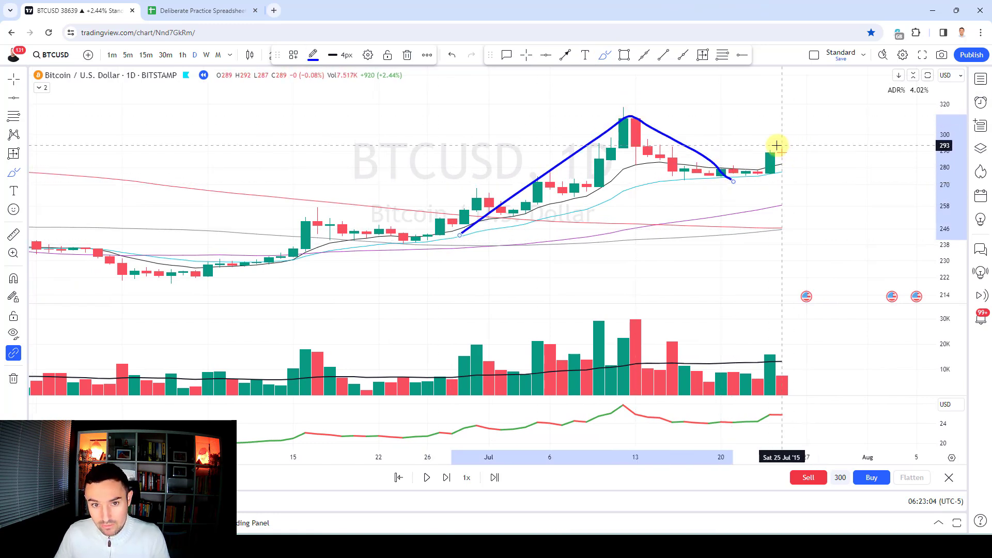
key("Delete")
mouse_move(782, 138)
left_mouse_down()
mouse_move(799, 161)
mouse_move(780, 134)
left_mouse_up()
key("Delete")
mouse_move(649, 142)
left_mouse_down()
mouse_move(760, 172)
mouse_move(790, 156)
left_mouse_up()
key("Delete")
left_click_drag(778, 355, 800, 360)
key("Delete")
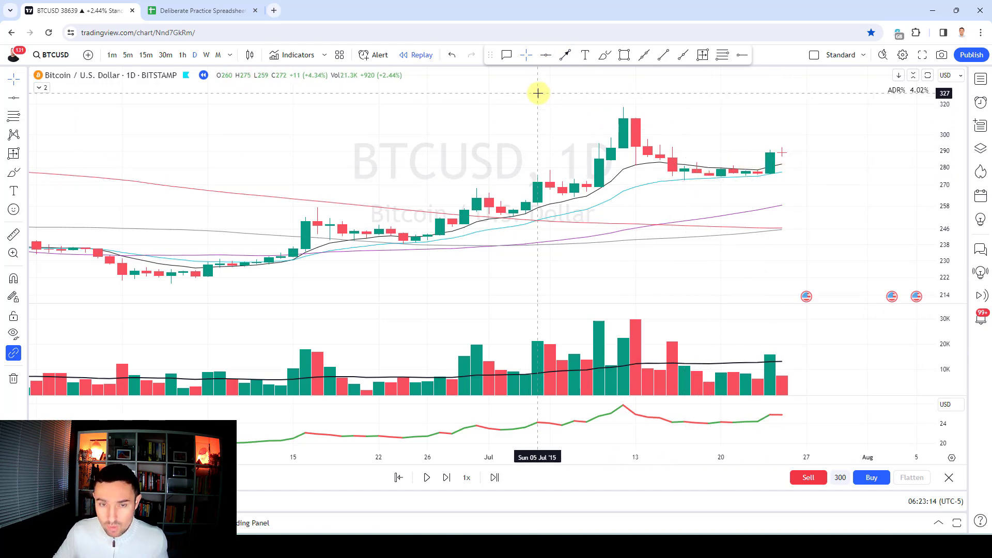
Advance the bar replay to 2 August 2015
key("shift+Right")
key("shift+Right")
key("shift+Right")
key("shift+Right")
key("shift+Right")
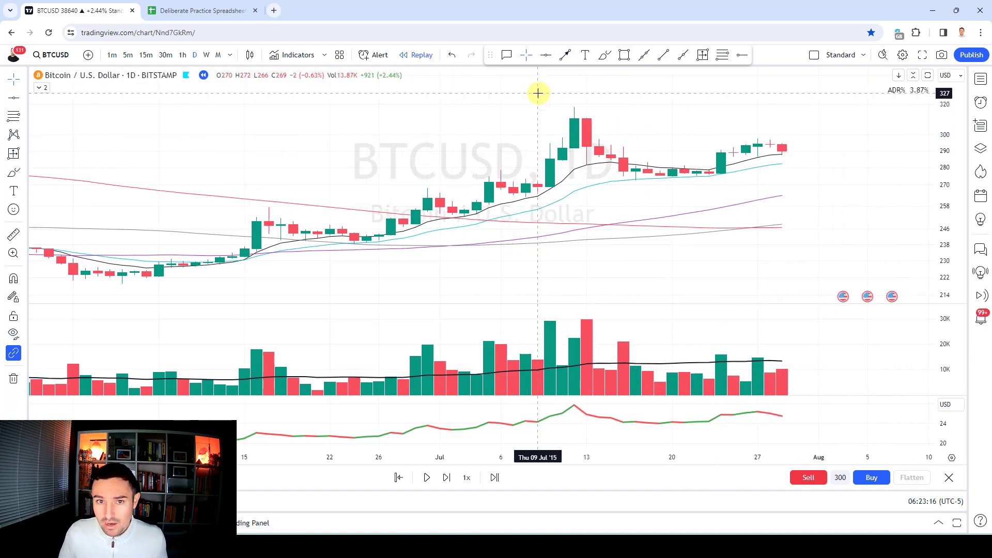
key("shift+Right")
key("shift+Right")
key("shift+Right")
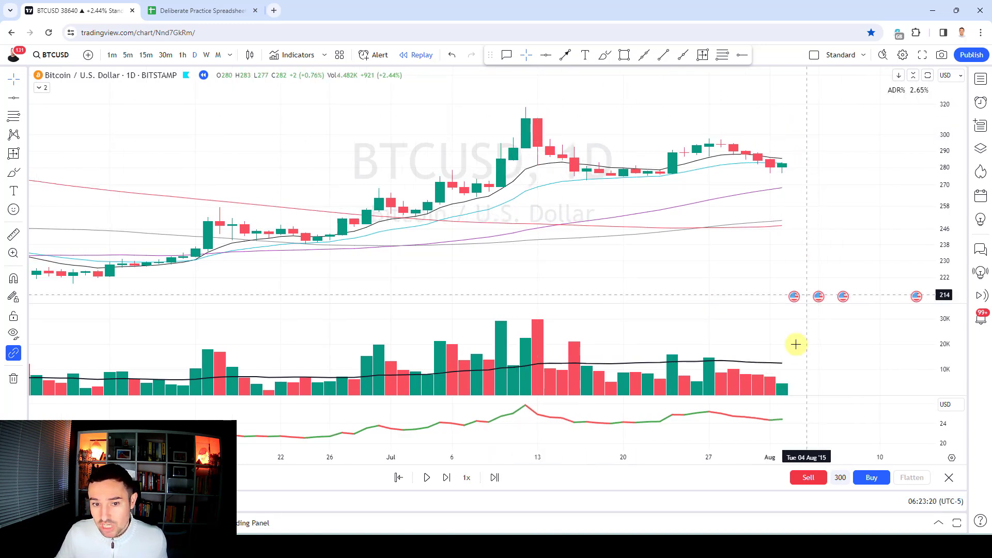
Plot trade levels on the 2 August 2015 bar from its high at 283 to its low at 277
scroll(809, 104, "up", 1)
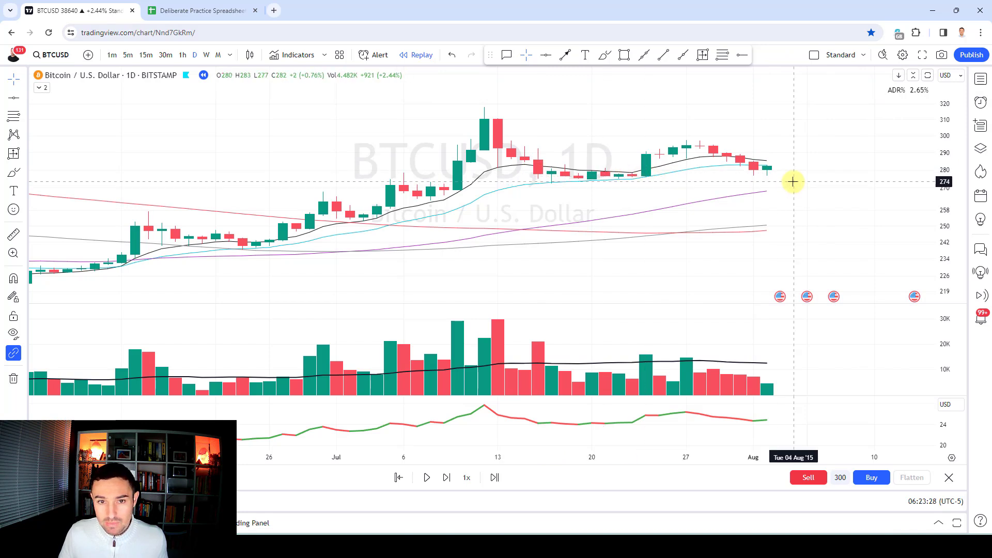
left_click(722, 56)
left_click(766, 164, "ctrl")
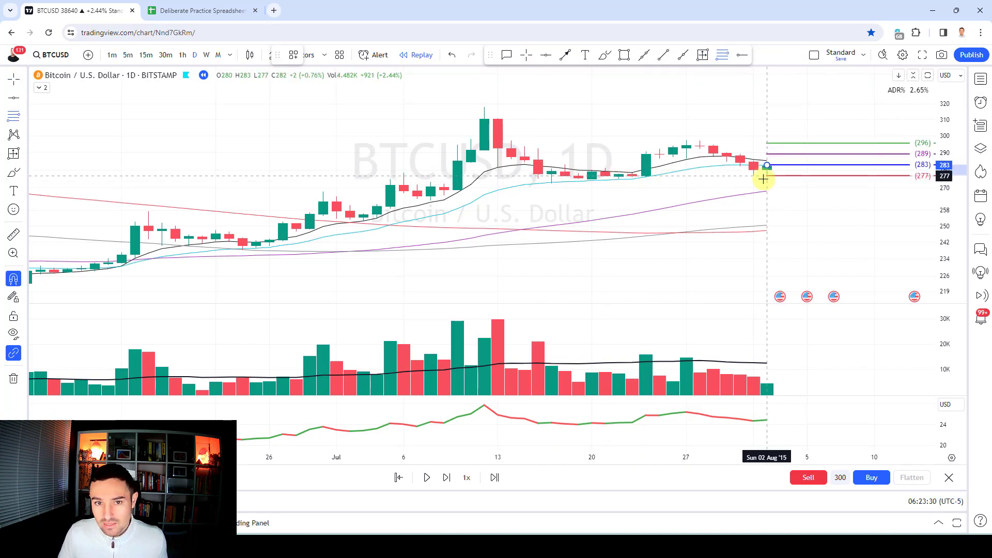
left_click(766, 176, "ctrl")
left_click(794, 211)
Advance the bar replay to 7 August 2015
key("shift+Right")
key("shift+Right")
key("shift+Right")
key("shift+Right")
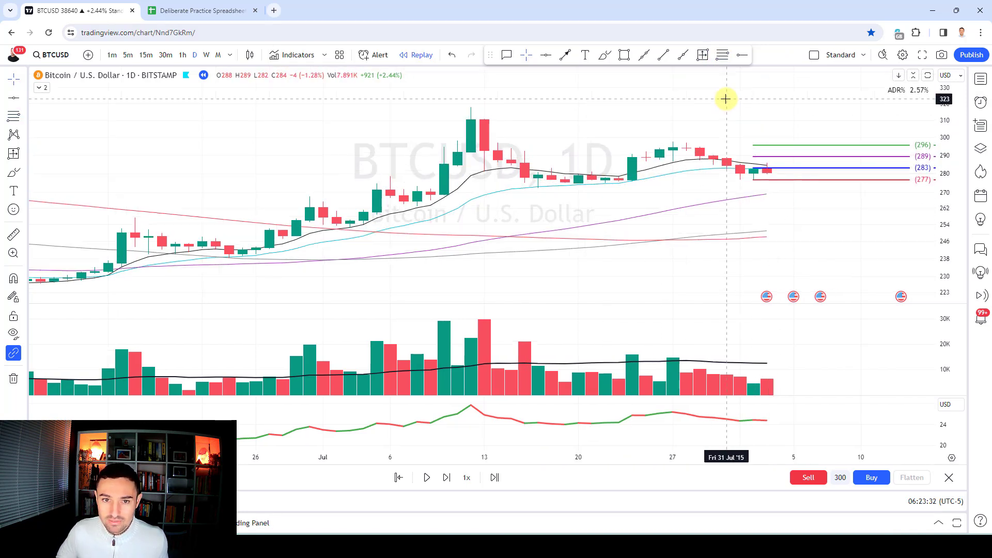
key("shift+Right")
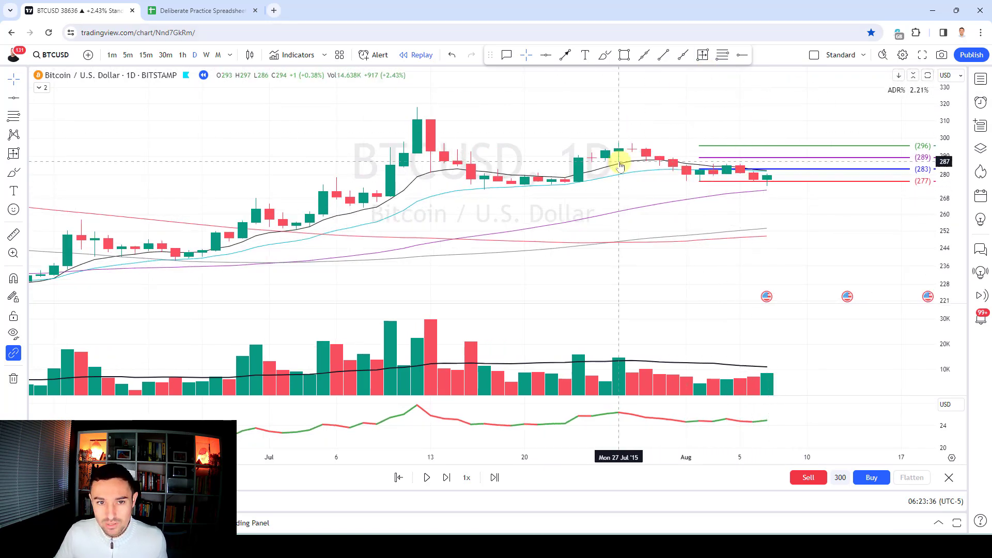
Measure the percentage drop from the 283 entry level to the 277 stop level on the 2 August bar
left_click(703, 55)
left_click(700, 169, "ctrl")
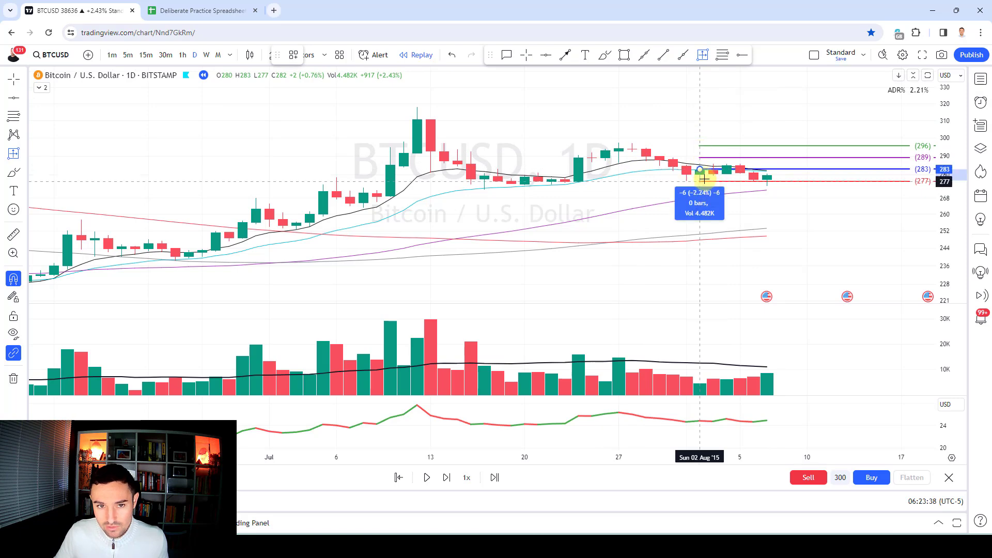
left_click(700, 181, "ctrl")
Switch to the Deliberate Practice Spreadsheet and log the first pullback loss as BTC with a 3% loss
left_click(217, 11)
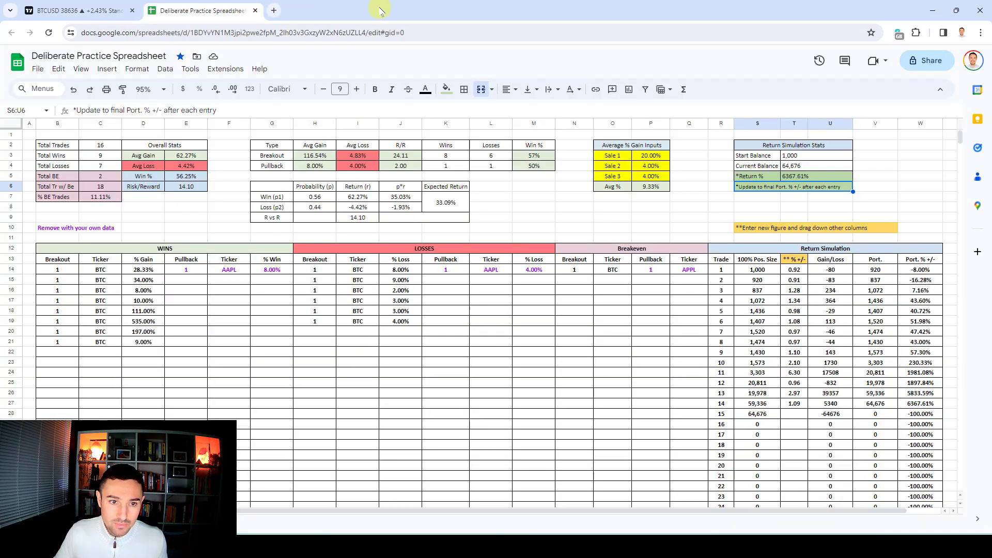
left_click(440, 272)
key("Tab")
type("BTC")
key("Tab")
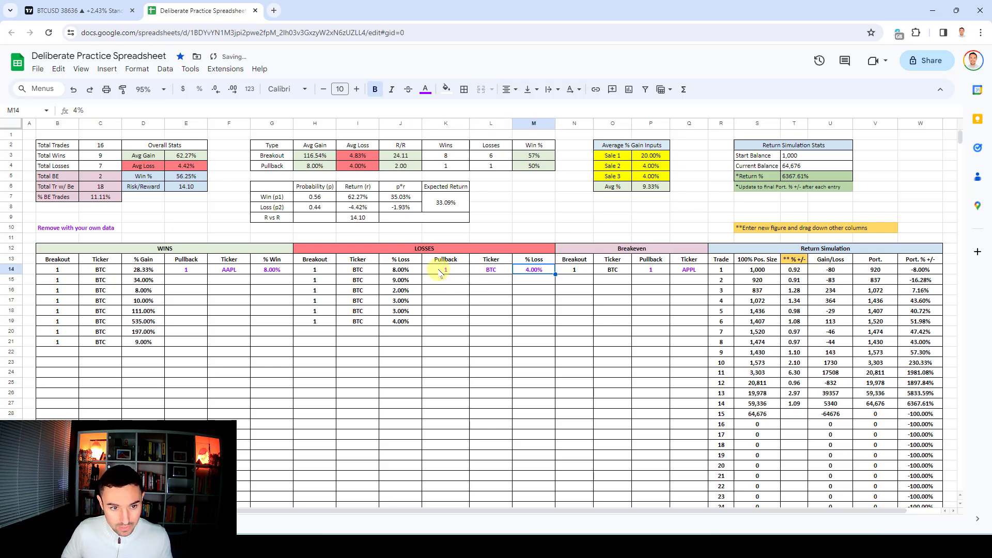
left_click(78, 10)
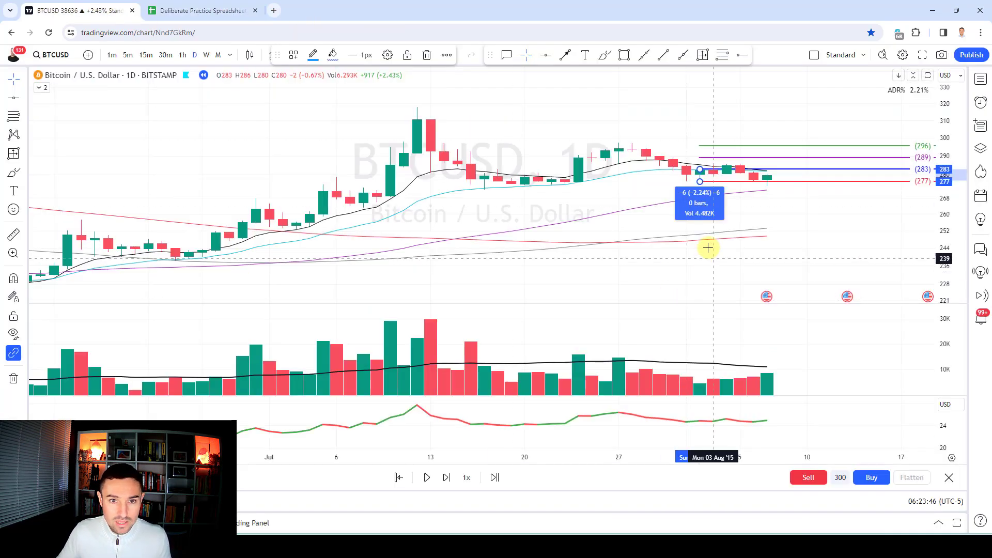
left_click(202, 11)
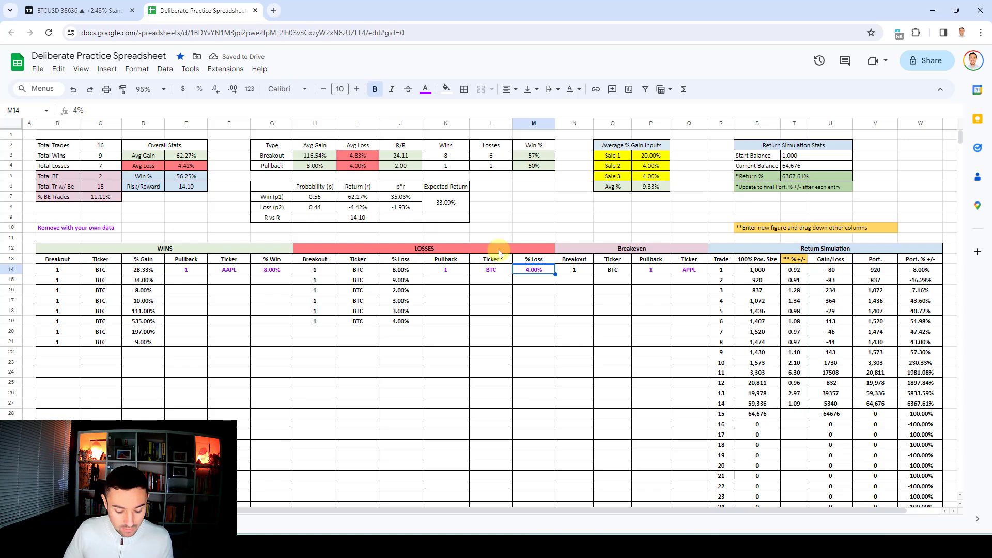
Change the text colour of the logged pullback loss entry K14:M14 to black
left_click_drag(453, 274, 532, 270)
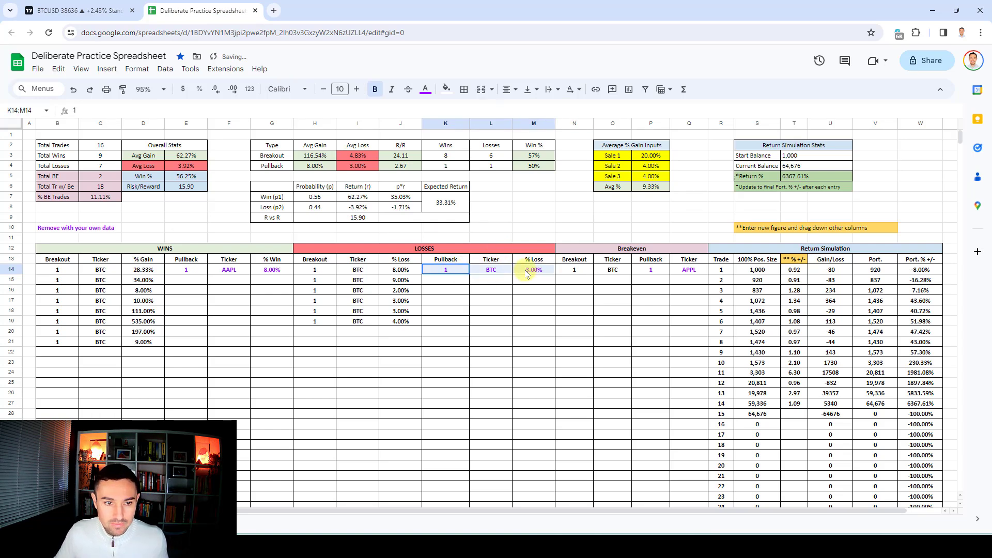
left_click(426, 90)
left_click(428, 125)
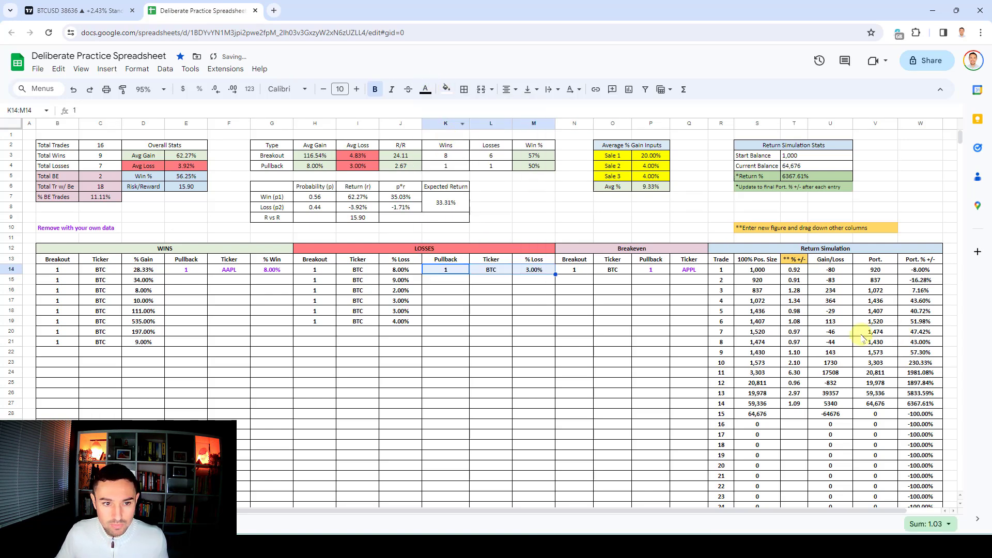
Enter 0.97 as the % +/- for trade 15 and update the Return % formula to =W28
left_click(795, 422)
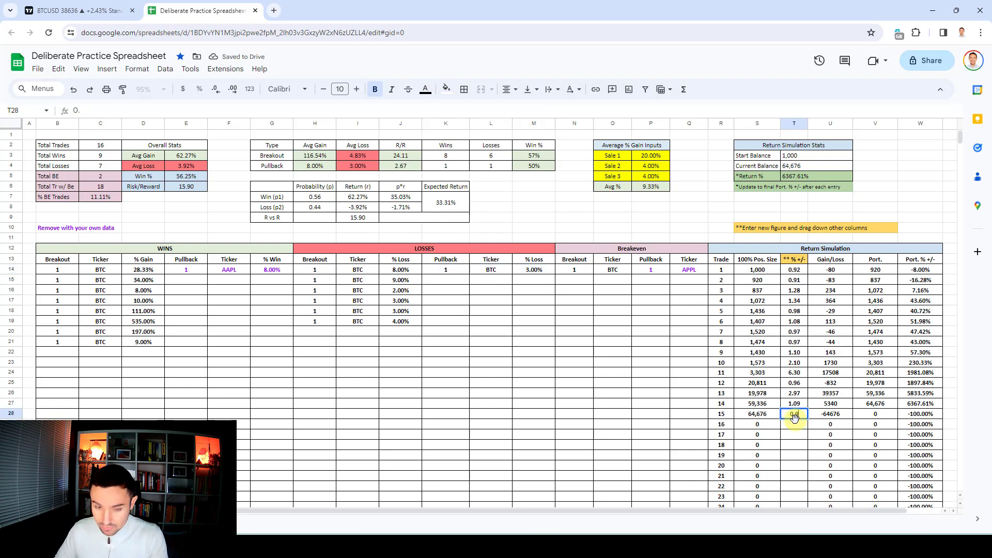
left_click(817, 178)
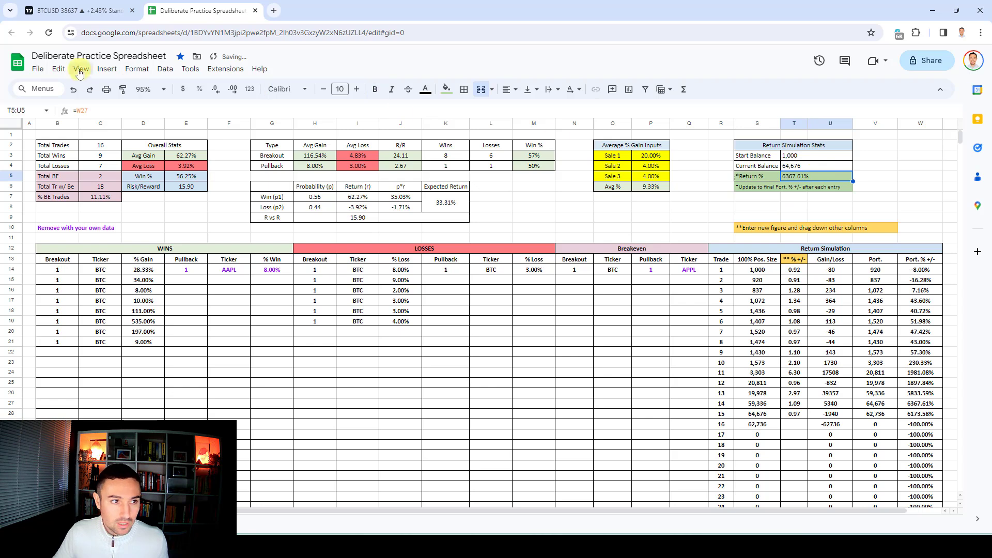
left_click(106, 105)
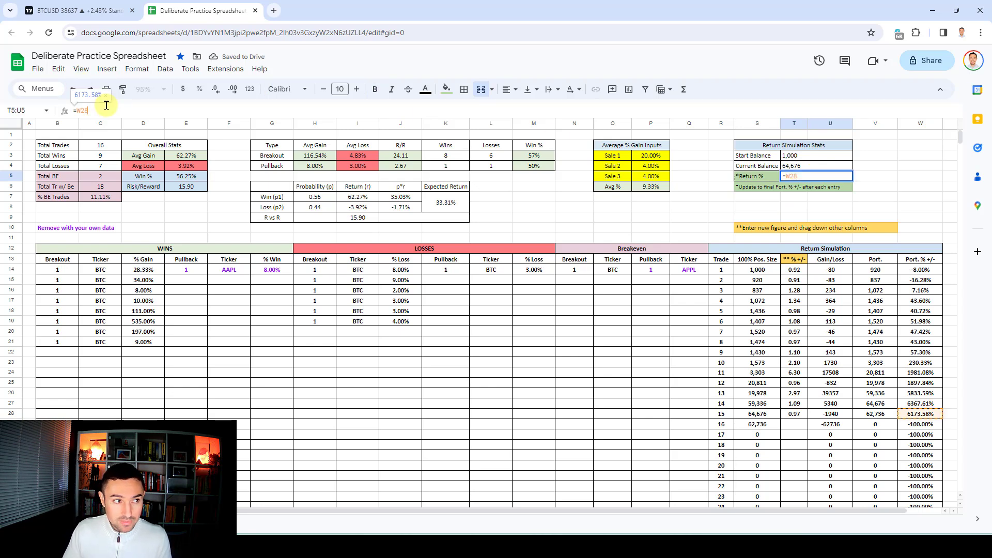
key("Return")
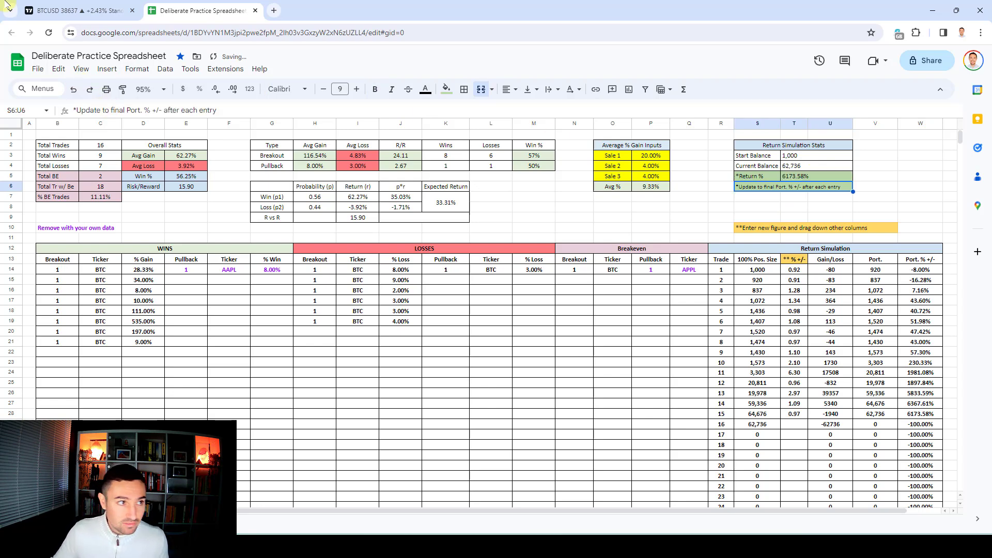
Switch back to the BTCUSD chart and remove all drawings
left_click(78, 10)
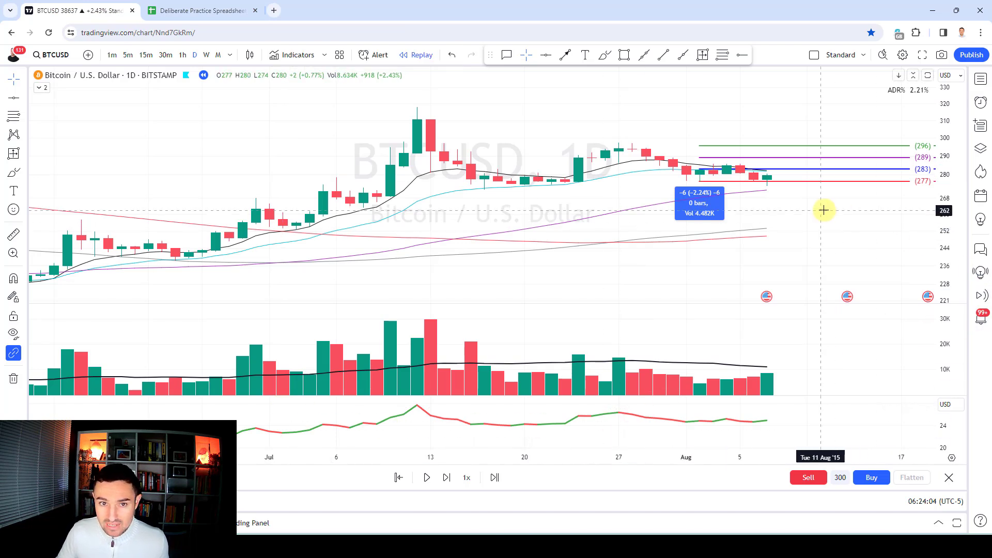
left_click(13, 378)
left_click(78, 377)
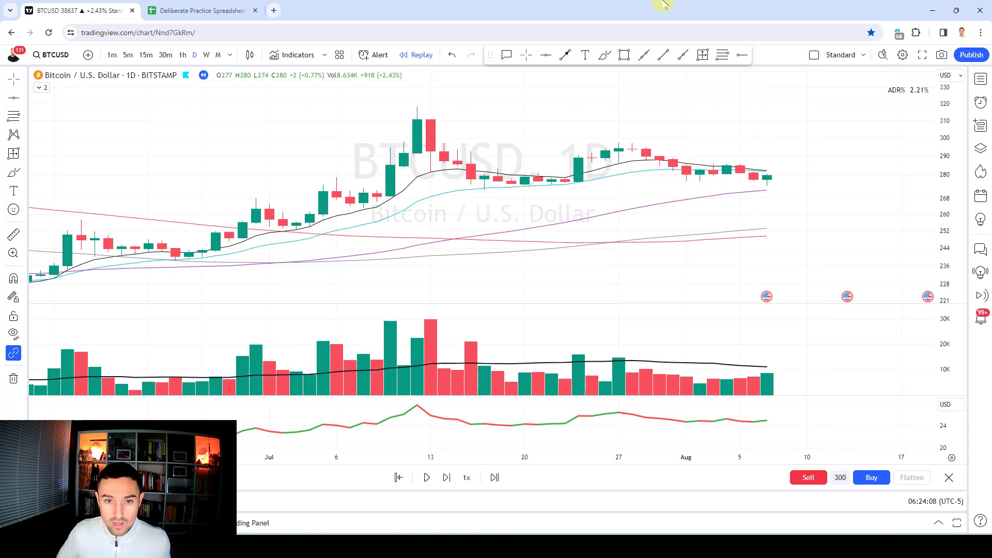
Advance the bar replay to 29 September 2015
key("shift+Right")
key("shift+Right")
key("shift+Right")
key("shift+Right")
key("shift+Right")
key("shift+Right")
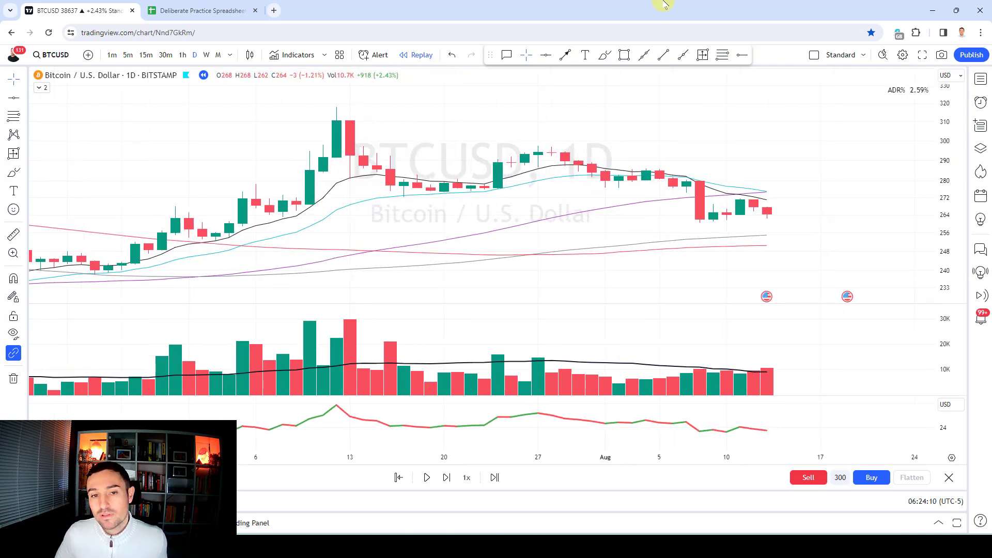
key("shift+Right")
key("shift+Right")
key("shift+Right")
key("shift+Right")
key("shift+Right")
key("shift+Right")
key("shift+Right")
key("shift+Right")
key("shift+Right")
key("shift+Right")
key("shift+Right")
key("shift+Right")
key("shift+Right")
key("shift+Right")
key("shift+Right")
key("shift+Right")
key("shift+Right")
key("shift+Right")
key("shift+Right")
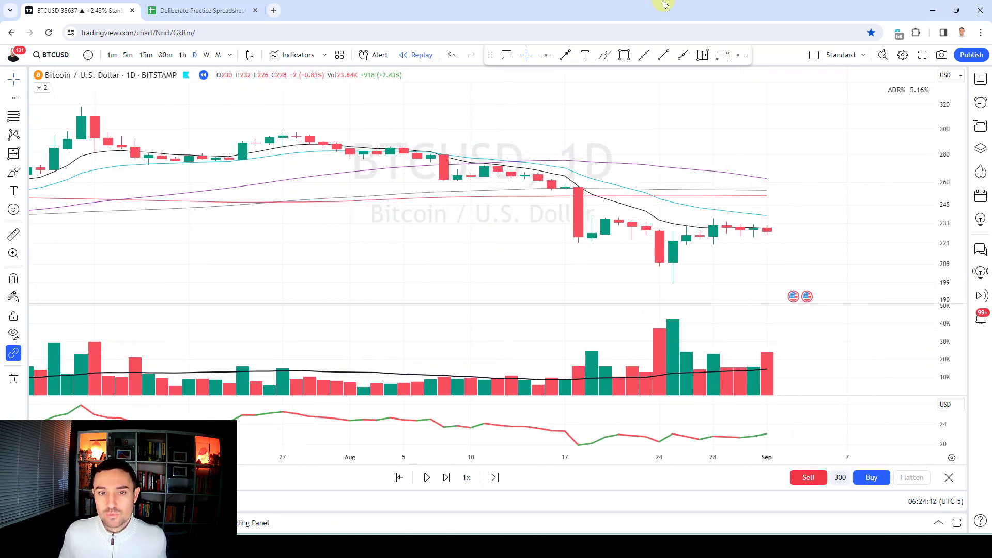
key("shift+Right")
key("shift+Right")
key("shift+Right")
key("shift+Right")
key("shift+Right")
key("shift+Right")
key("shift+Right")
key("shift+Right")
key("shift+Right")
key("shift+Right")
key("shift+Right")
key("shift+Right")
key("shift+Right")
key("shift+Right")
key("shift+Right")
key("shift+Right")
key("shift+Right")
key("shift+Right")
key("shift+Right")
key("shift+Right")
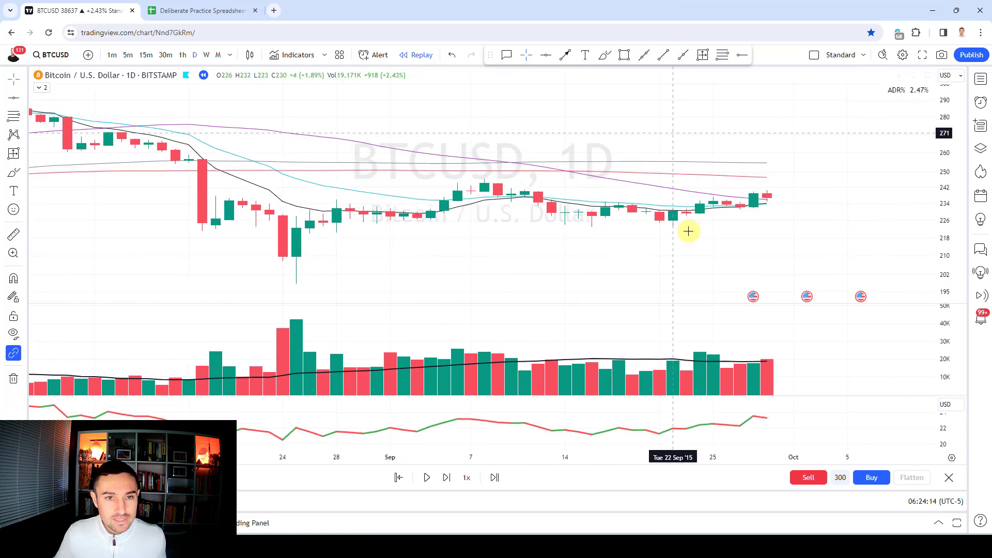
Trace the price path from early August to the start of October 2015 with a freehand brush line
scroll(688, 231, "down", 3)
left_click(604, 55)
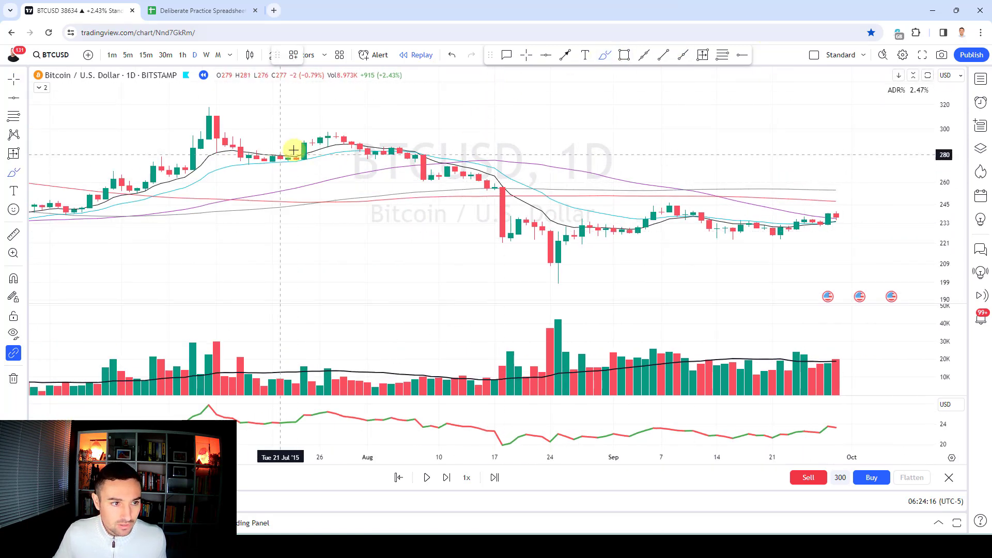
mouse_move(335, 141)
left_mouse_down()
mouse_move(372, 144)
mouse_move(344, 132)
mouse_move(407, 150)
mouse_move(485, 186)
mouse_move(693, 222)
mouse_move(861, 223)
left_mouse_up()
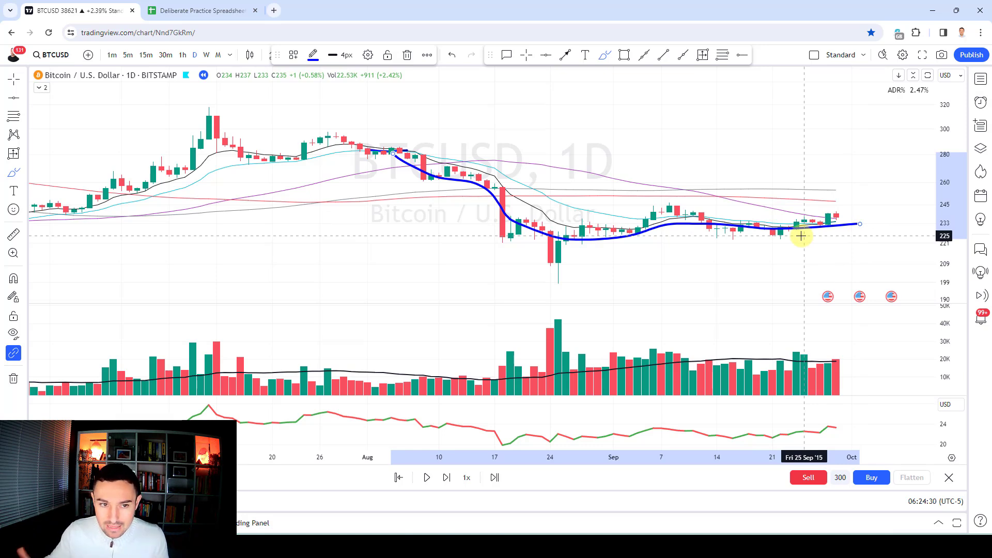
Measure the August 2015 decline with a date and price range from 2 to 30 August, and clear all drawings from the chart
left_click(703, 54)
mouse_move(368, 146)
left_mouse_down()
mouse_move(483, 222)
mouse_move(598, 257)
left_mouse_up()
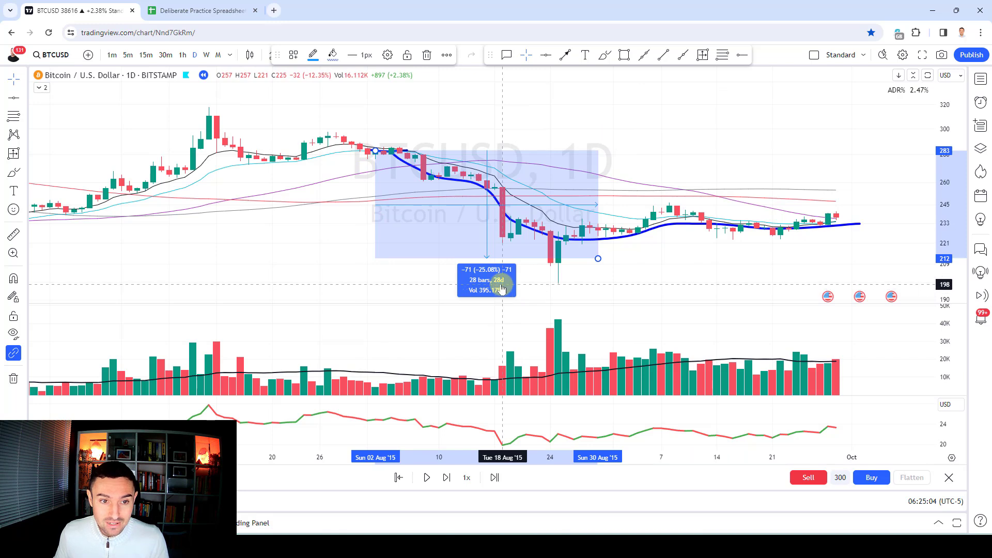
left_click(399, 150)
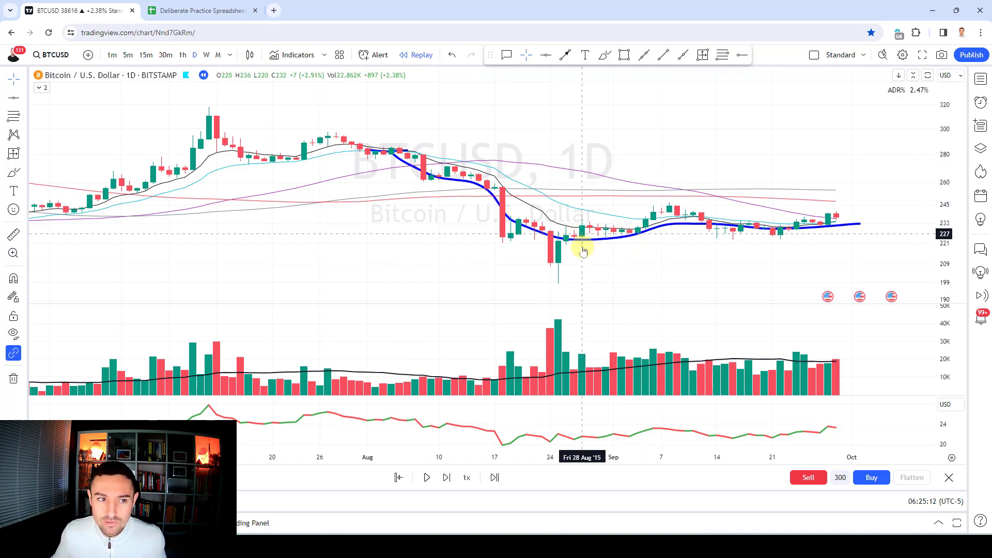
left_click(13, 379)
left_click(57, 379)
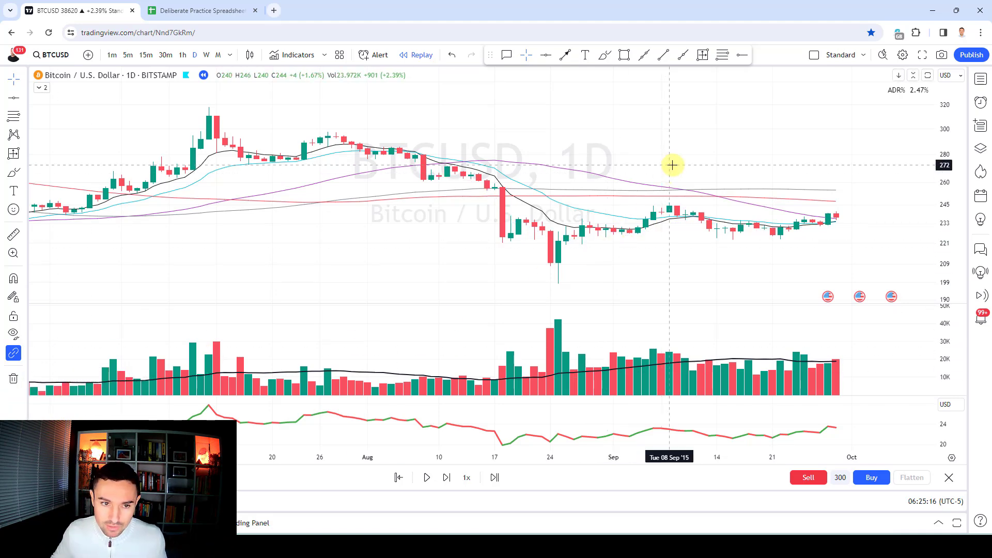
Advance the bar replay to 10 November 2015
scroll(666, 178, "up", 2)
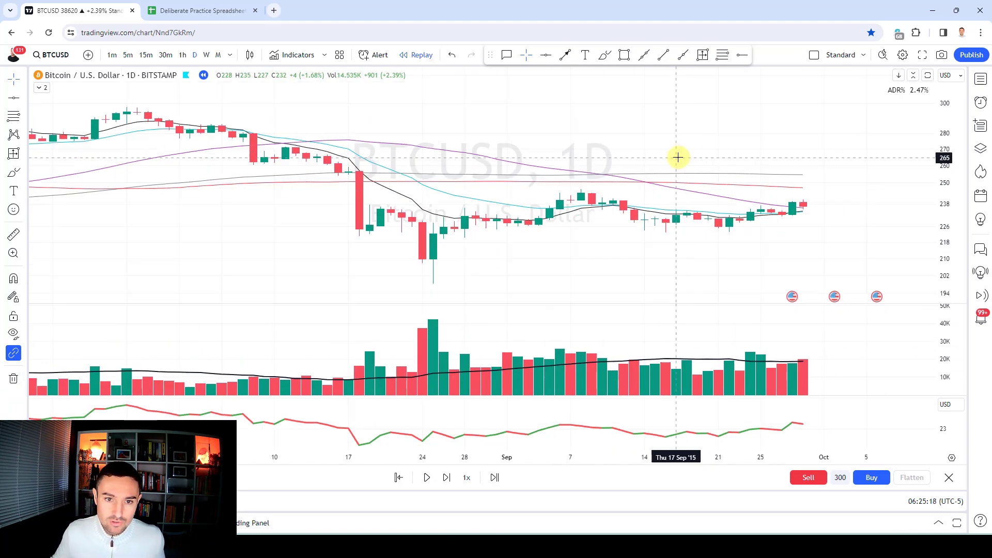
key("shift+Right")
key("shift+Right")
key("shift+Right")
key("shift+Right")
key("shift+Right")
key("shift+Right")
key("shift+Right")
key("shift+Right")
key("shift+Right")
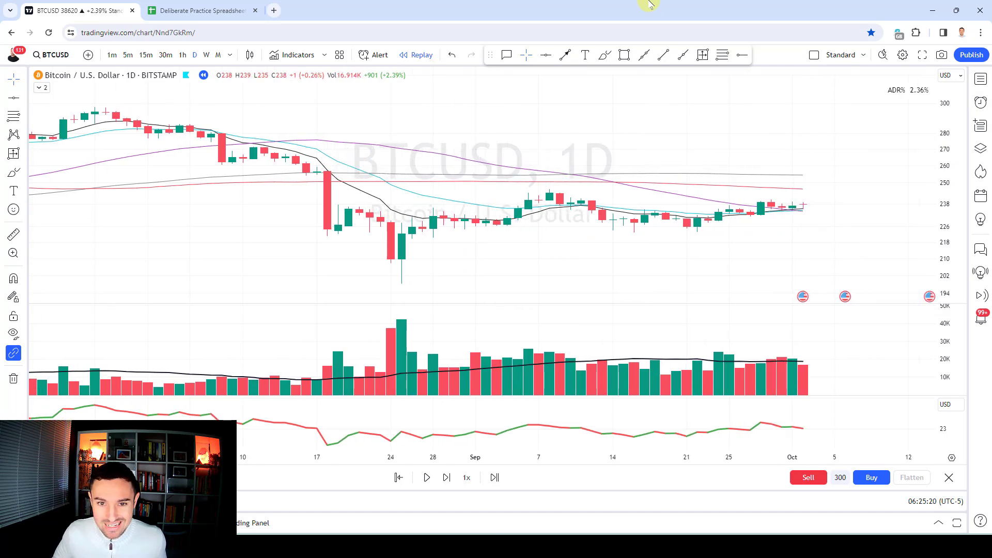
key("shift+Right")
key("shift+Right")
key("shift+Right")
key("shift+Right")
key("shift+Right")
key("shift+Right")
key("shift+Right")
key("shift+Right")
key("shift+Right")
key("shift+Right")
key("shift+Right")
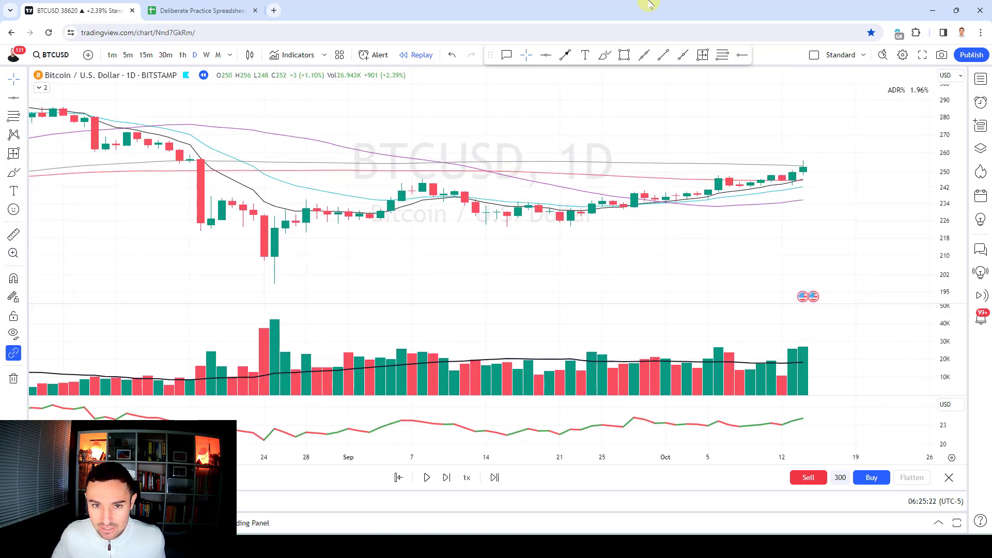
key("shift+Right")
key("shift+Right")
key("shift+Right")
key("shift+Right")
key("shift+Right")
key("shift+Right")
key("shift+Right")
key("shift+Right")
key("shift+Right")
key("shift+Right")
key("shift+Right")
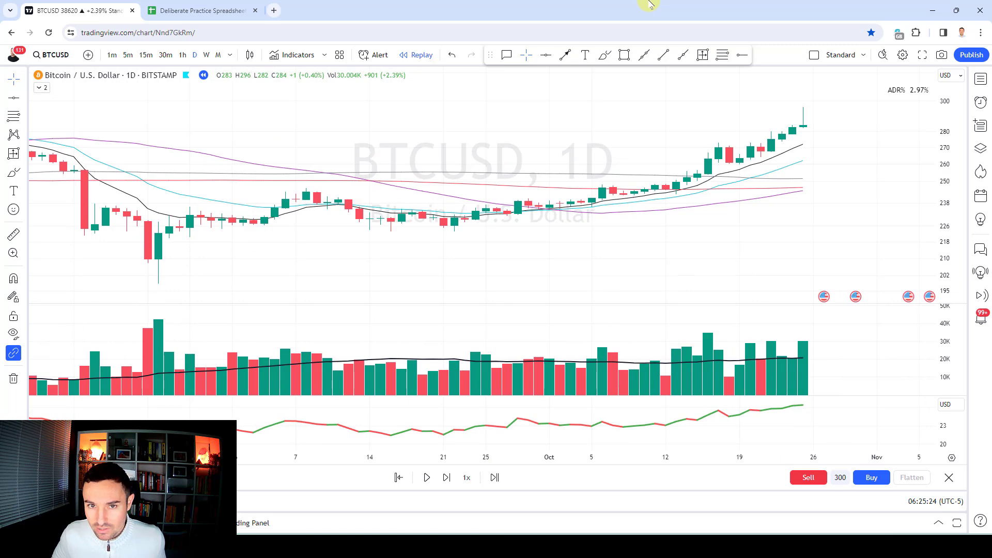
key("shift+Right")
key("shift+Right")
key("shift+Right")
key("shift+Right")
key("shift+Right")
key("shift+Right")
key("shift+Right")
key("shift+Right")
key("shift+Right")
key("shift+Right")
key("shift+Right")
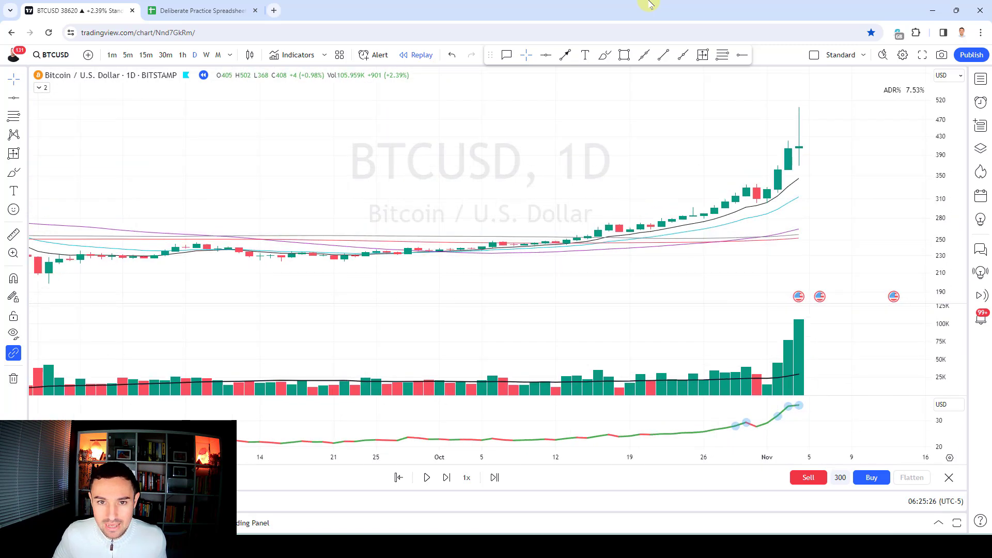
key("shift+Right")
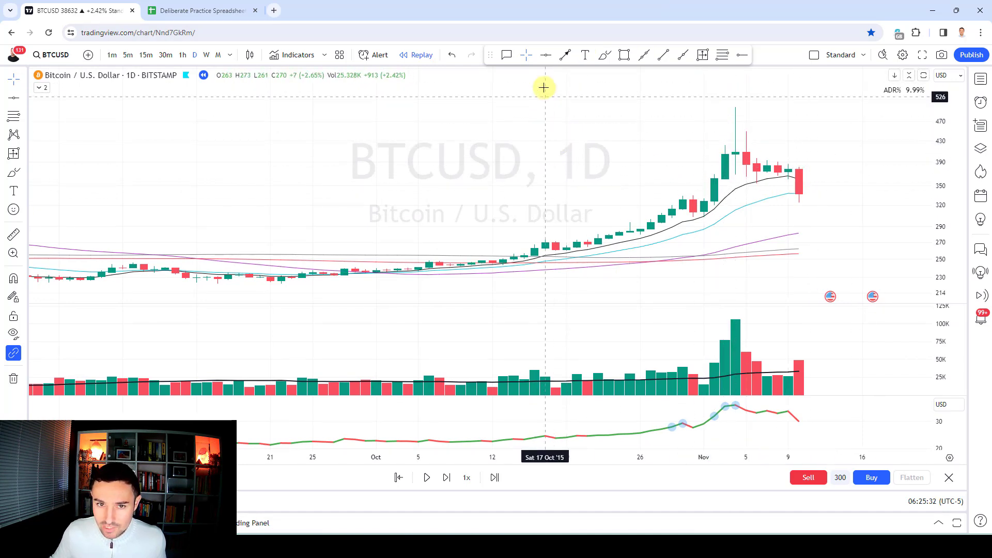
Advance the bar replay to 27 November 2015
key("shift+Right")
key("shift+Right")
key("shift+Right")
key("shift+Right")
key("shift+Right")
key("shift+Right")
key("shift+Right")
key("shift+Right")
key("shift+Right")
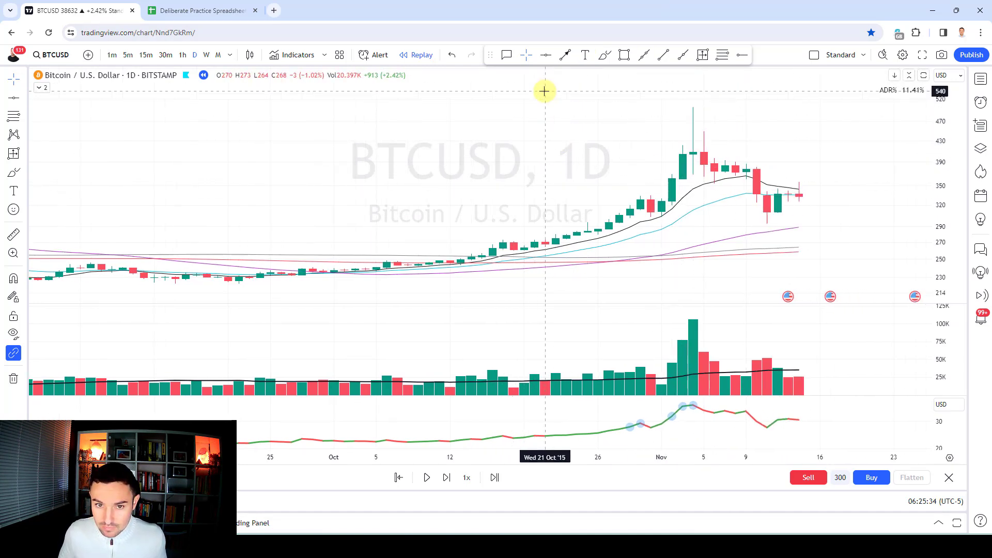
key("shift+Right")
key("shift+Right")
key("shift+Right")
key("shift+Right")
key("shift+Right")
key("shift+Right")
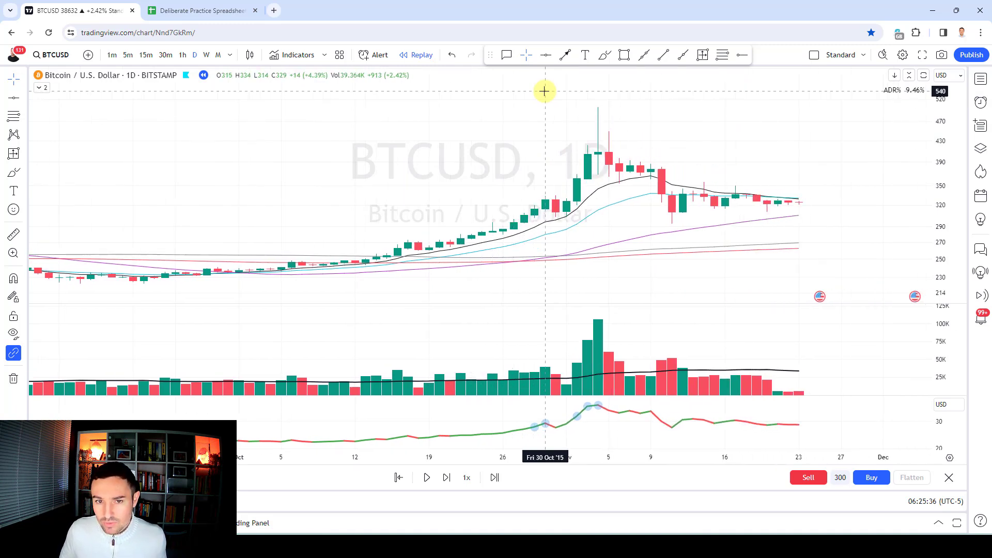
key("shift+Right")
key("shift+Right")
key("shift+Right")
key("shift+Right")
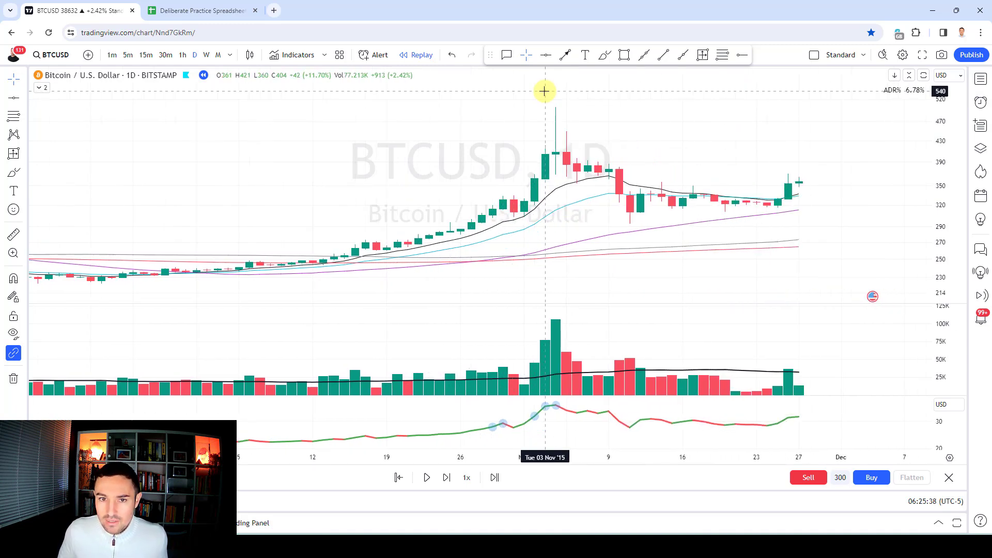
Mark the November pullback low, its volume and the 26 November bounce with temporary brush strokes, erasing each one
left_click(605, 55)
mouse_move(639, 201)
left_mouse_down()
mouse_move(736, 217)
mouse_move(685, 193)
mouse_move(622, 192)
mouse_move(639, 211)
left_mouse_up()
key("Delete")
left_click_drag(653, 369, 755, 391)
key("Delete")
left_click_drag(620, 361, 766, 383)
key("Delete")
mouse_move(777, 170)
left_mouse_down()
mouse_move(749, 185)
mouse_move(780, 167)
mouse_move(777, 209)
left_mouse_up()
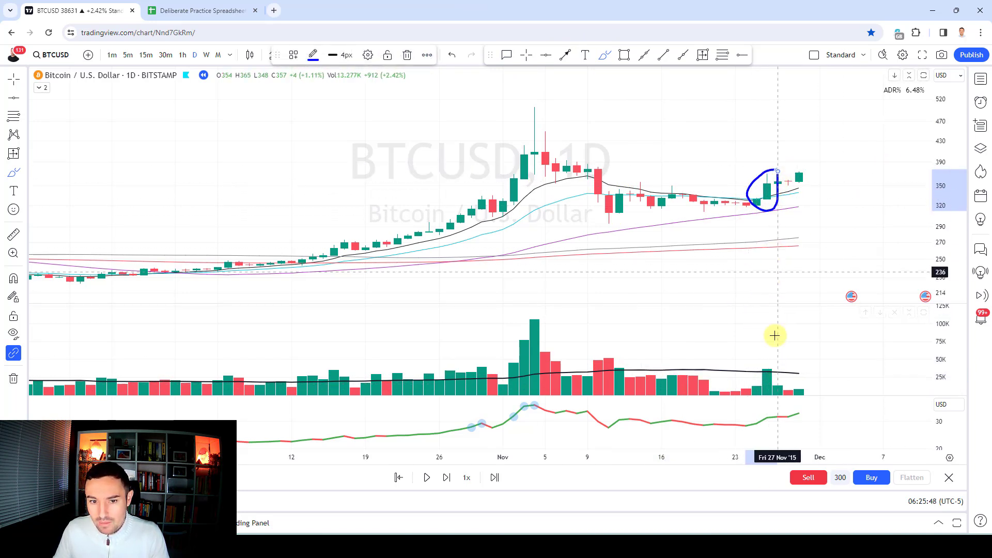
key("Delete")
left_click_drag(769, 361, 772, 355)
key("Delete")
Advance the bar replay to 4 December 2015
scroll(831, 253, "up", 2)
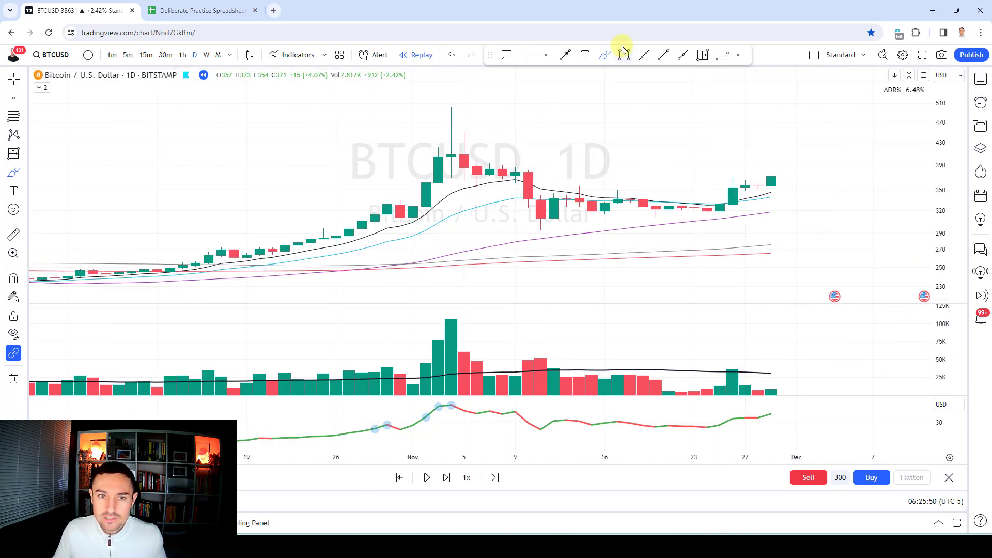
key("shift+Right")
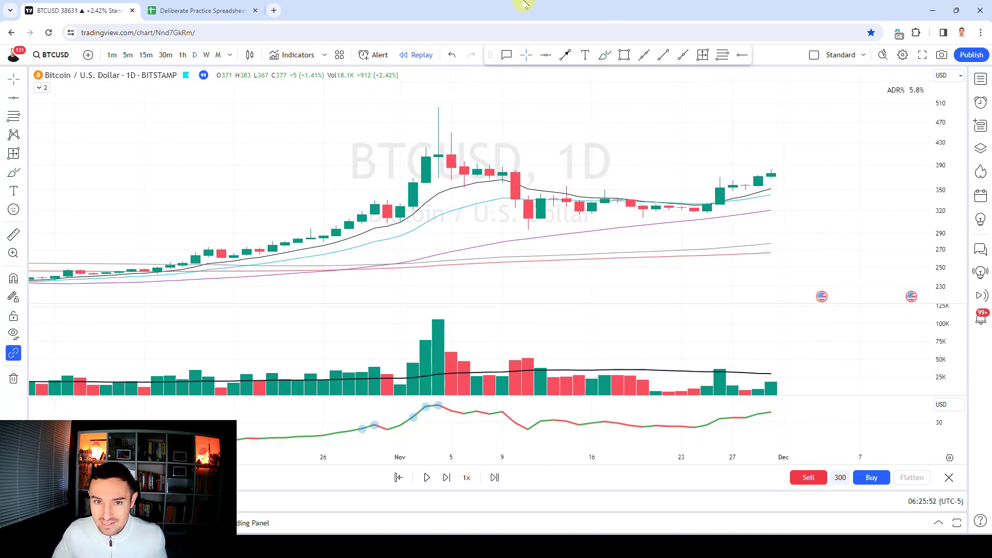
key("shift+Right")
key("shift+Right")
key("shift+Right")
key("shift+Right")
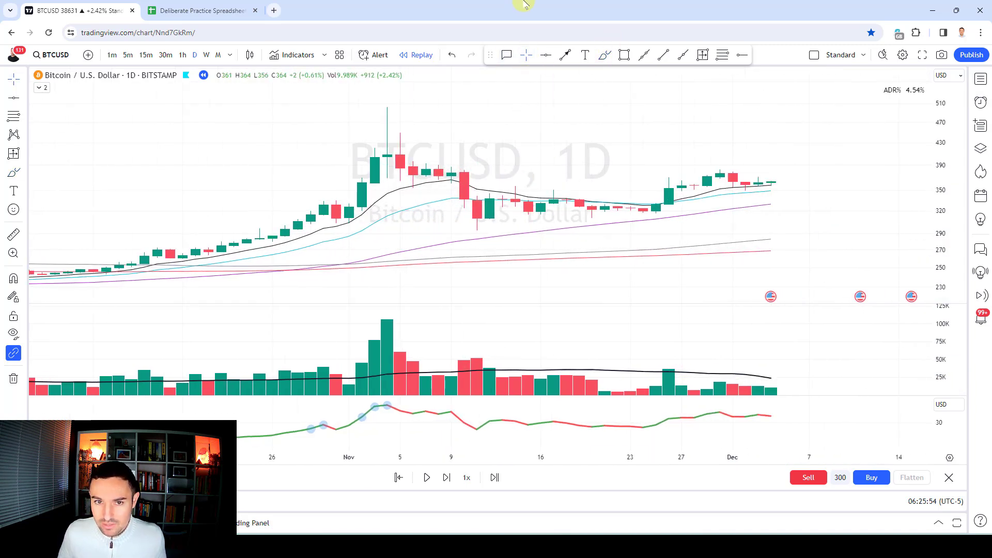
Plot the trade levels from the 4 December bar's high of 364 and low of 356, with targets at 373 and 381
scroll(687, 184, "up", 2)
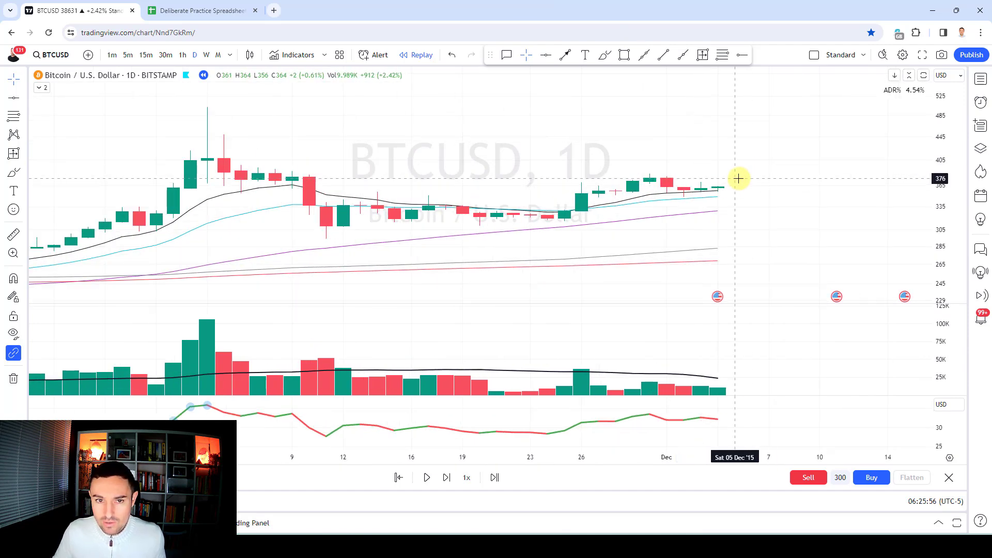
left_click(723, 54)
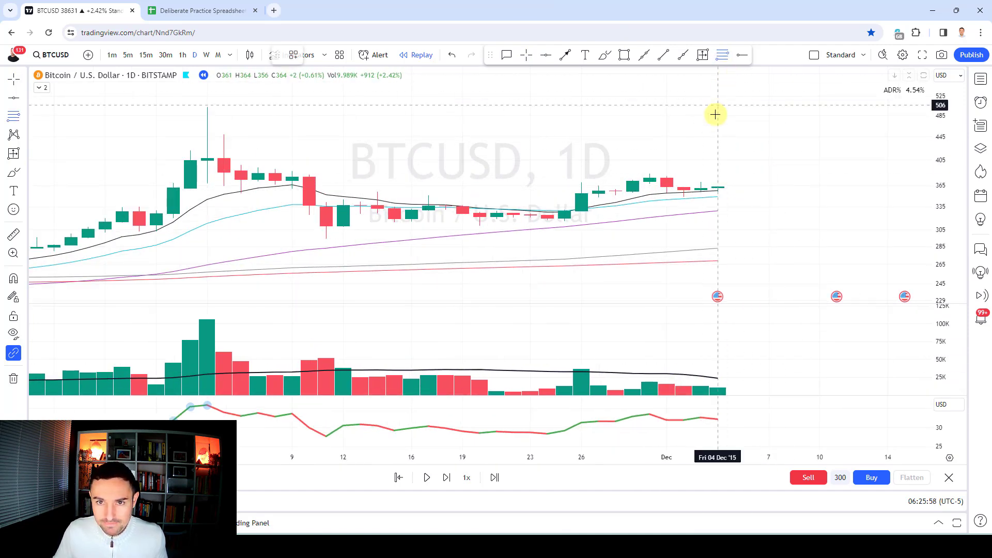
left_click(716, 123, "ctrl")
left_click(716, 210, "ctrl")
left_click(774, 220)
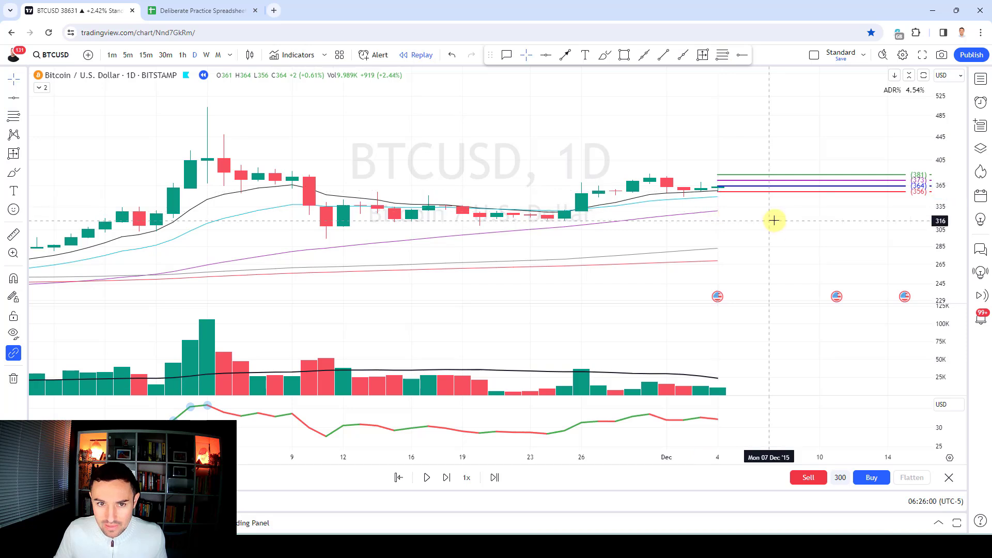
Measure the percentage distance from the 364 entry level to the 356 stop level, and delete the measurement
left_click(702, 55)
left_click(718, 172, "ctrl")
left_click(718, 209, "ctrl")
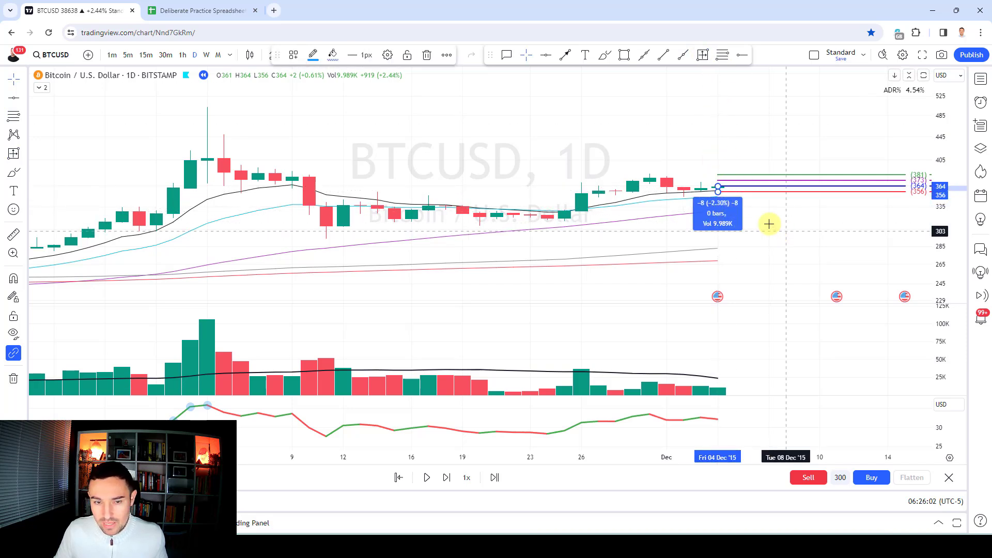
key("Delete")
Advance the bar replay to 5 December 2015
left_click_drag(939, 224, 941, 82)
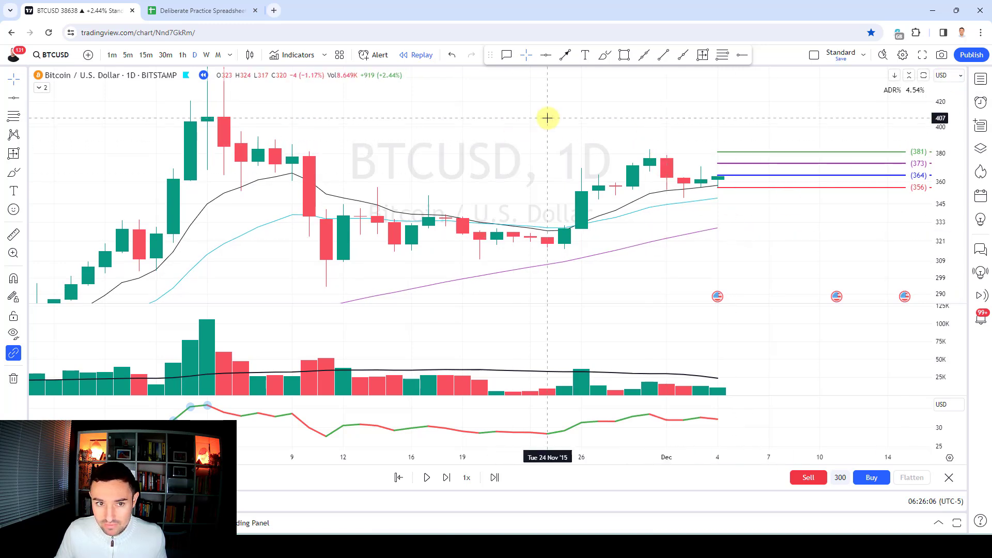
key("shift+Right")
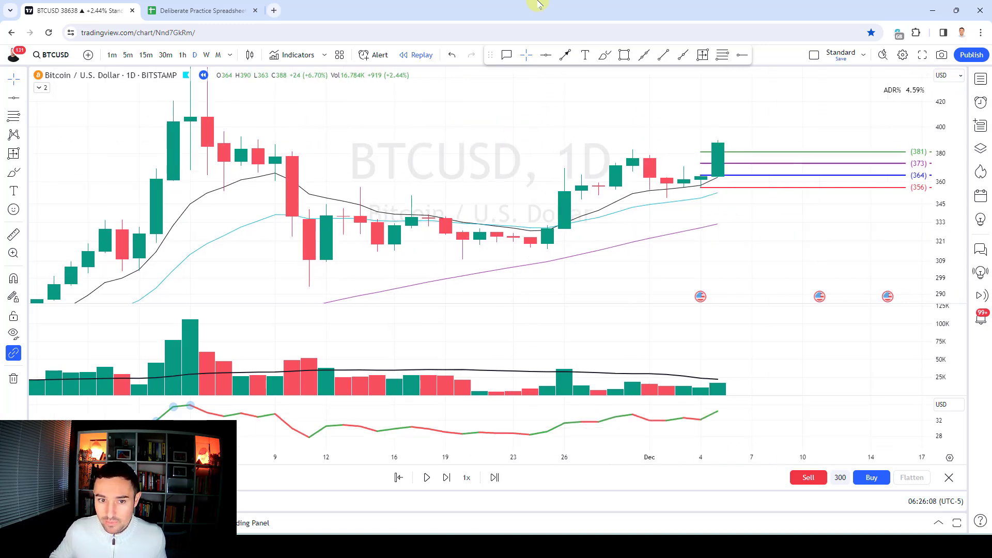
Mark the early December pullback, the preceding price move and the late November volume with temporary brush strokes, erasing each one
left_click(605, 54)
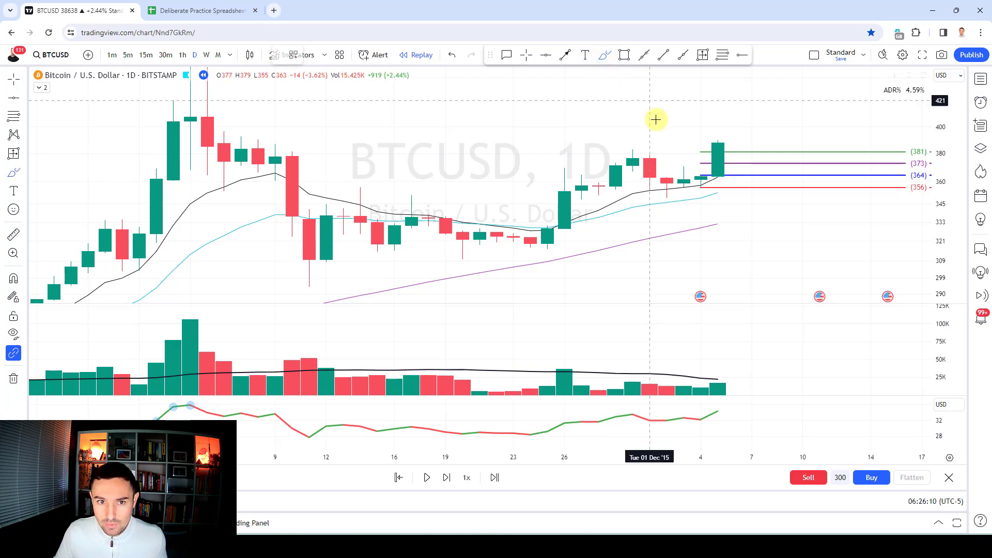
mouse_move(717, 171)
left_mouse_down()
mouse_move(648, 197)
mouse_move(711, 166)
left_mouse_up()
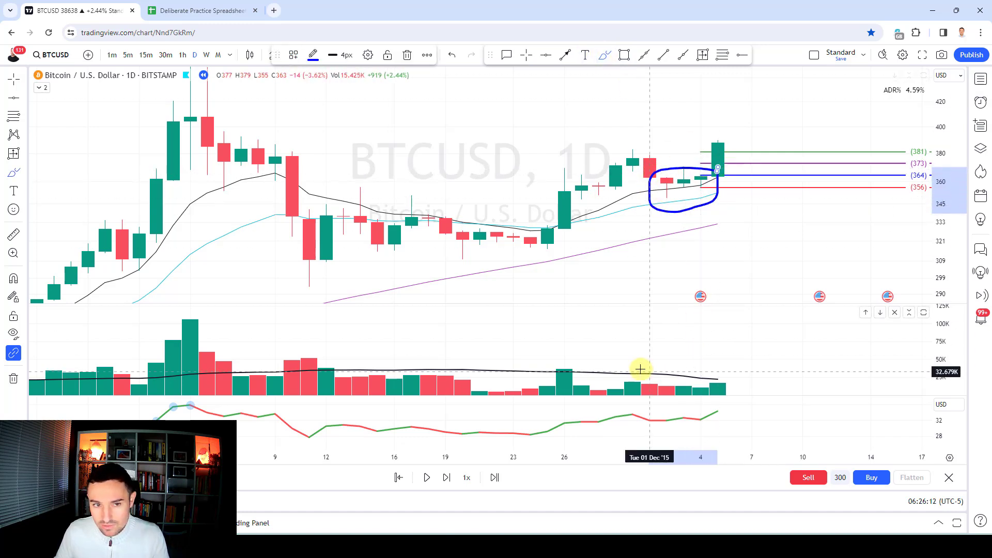
key("Delete")
mouse_move(89, 288)
left_mouse_down()
mouse_move(200, 133)
mouse_move(259, 155)
mouse_move(396, 251)
mouse_move(567, 247)
mouse_move(554, 263)
mouse_move(554, 217)
left_mouse_up()
key("Delete")
key("Delete")
left_click_drag(447, 375, 565, 389)
Mark the 26 November bounce and the price action into early December with temporary brush strokes, erasing each and leaving the brush
key("Delete")
left_click_drag(575, 178, 586, 177)
key("Delete")
mouse_move(536, 241)
left_mouse_down()
mouse_move(615, 153)
mouse_move(684, 188)
left_mouse_up()
key("Delete")
key("Delete")
left_click_drag(532, 259, 653, 197)
key("Delete")
left_click_drag(633, 162, 682, 190)
key("Delete")
left_click(526, 55)
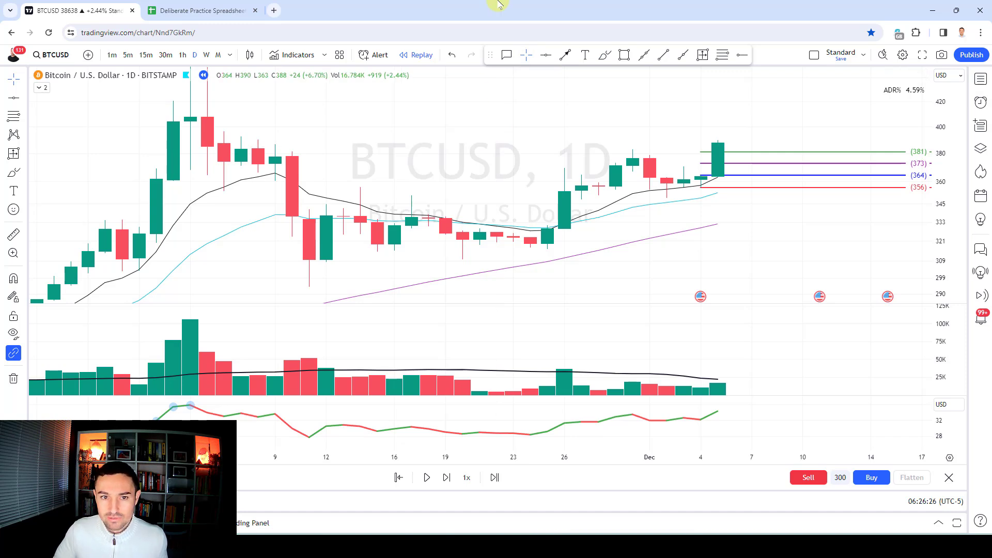
Advance the bar replay to 12 December 2015 and reset the price scale to automatic fitting
key("shift+Right")
key("shift+Right")
key("shift+Right")
key("shift+Right")
key("shift+Right")
key("shift+Right")
key("shift+Right")
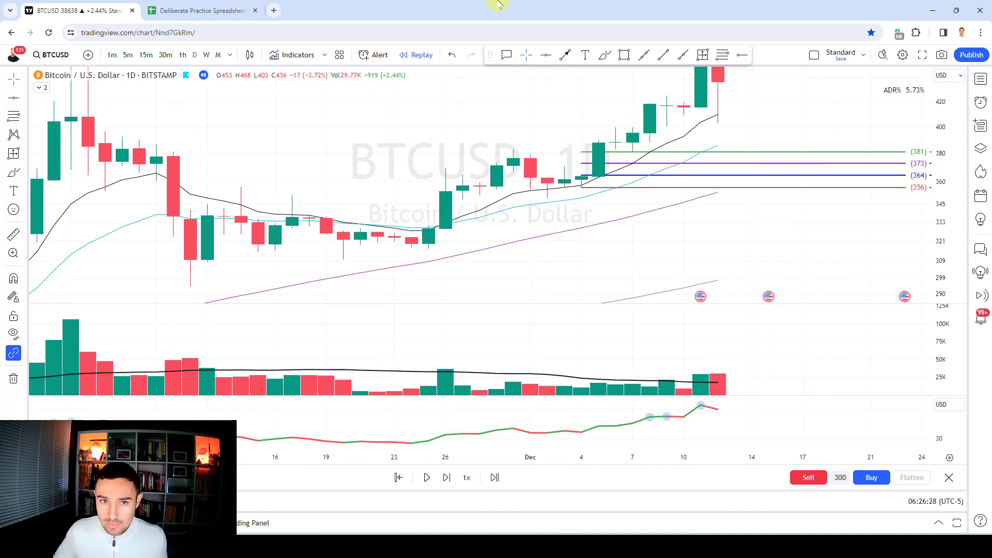
double_click(937, 286)
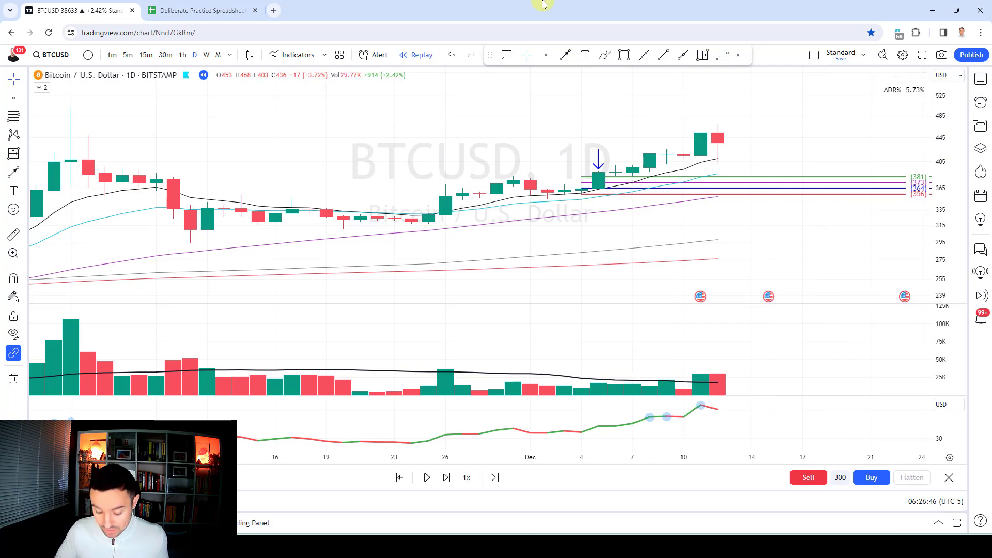
Advance the bar replay to 20 December 2015
key("shift+Right")
key("shift+Right")
key("shift+Right")
key("shift+Right")
key("shift+Right")
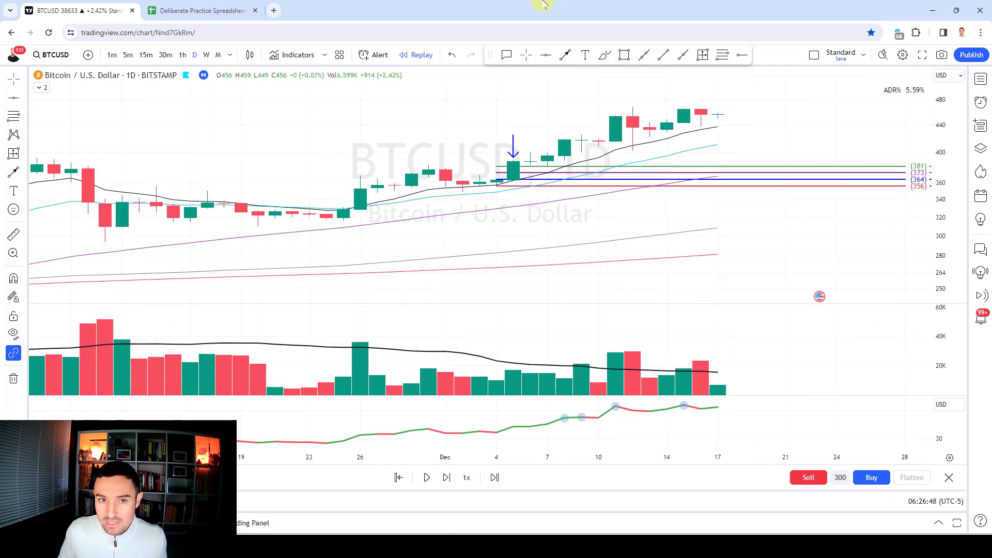
key("shift+Right")
key("shift+Right")
key("shift+Right")
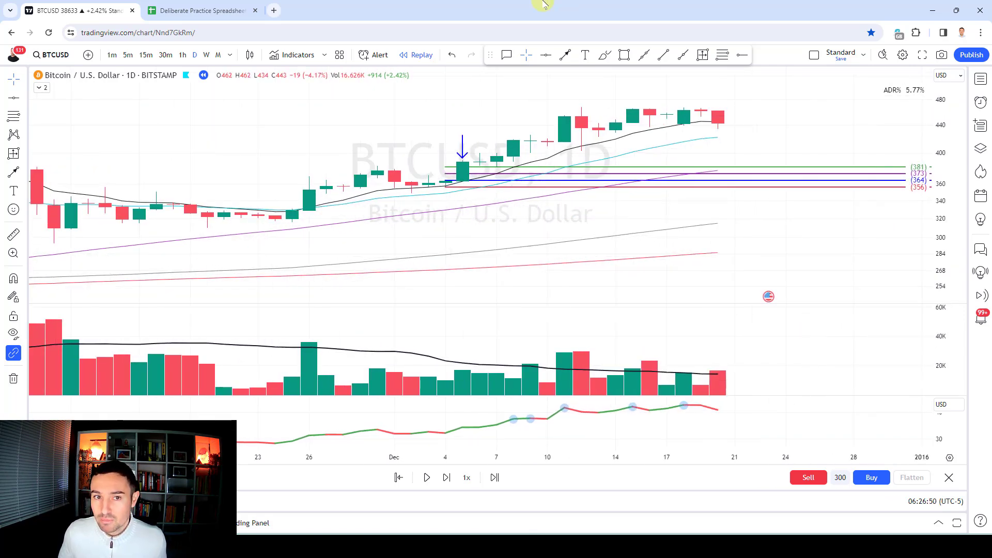
Mark the trade exit with a vertical downward arrow above the 20 December bar
left_click(708, 86)
left_click(726, 104)
left_click_drag(707, 85, 726, 87)
left_click(726, 89)
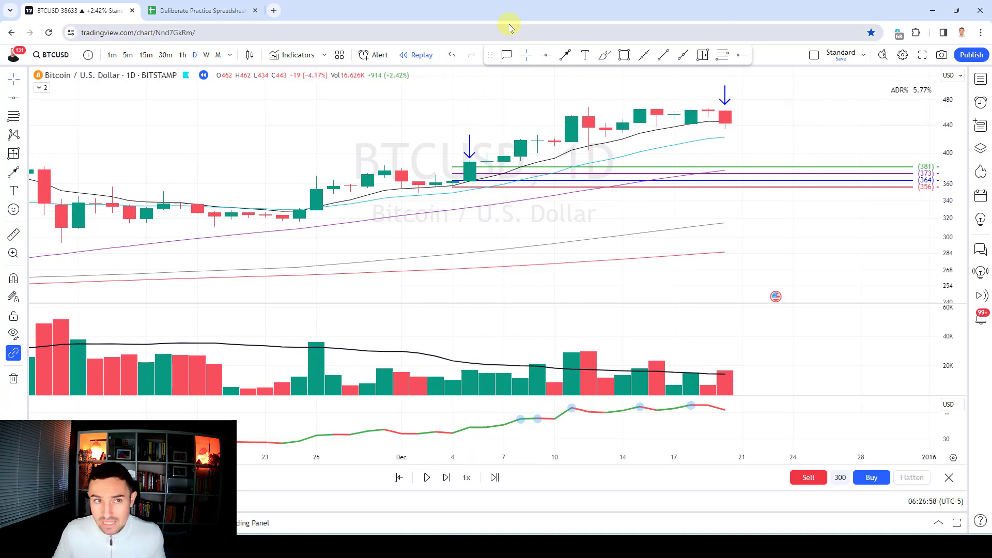
Advance the bar replay to 26 December 2015
key("shift+Right")
key("shift+Right")
key("shift+Right")
key("shift+Right")
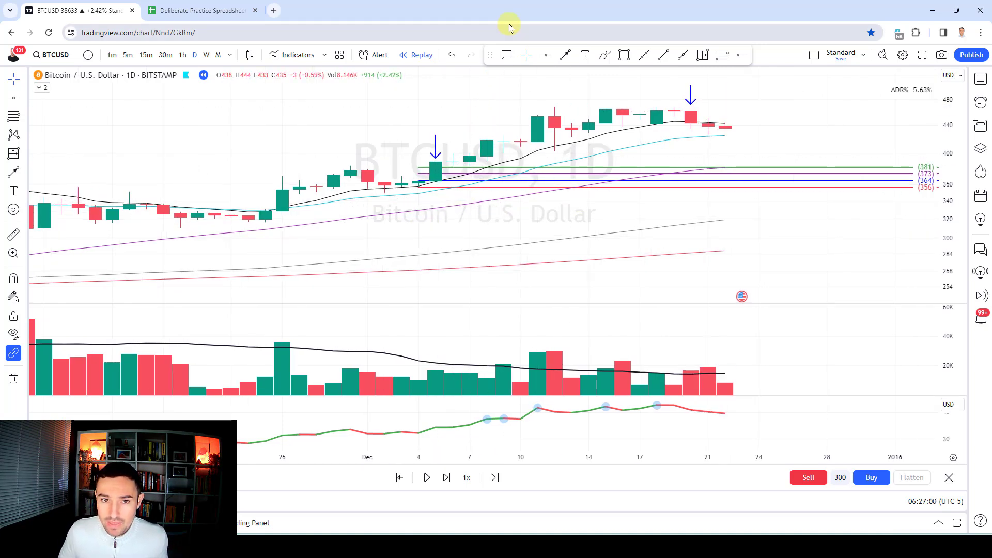
key("shift+Right")
key("shift+Right")
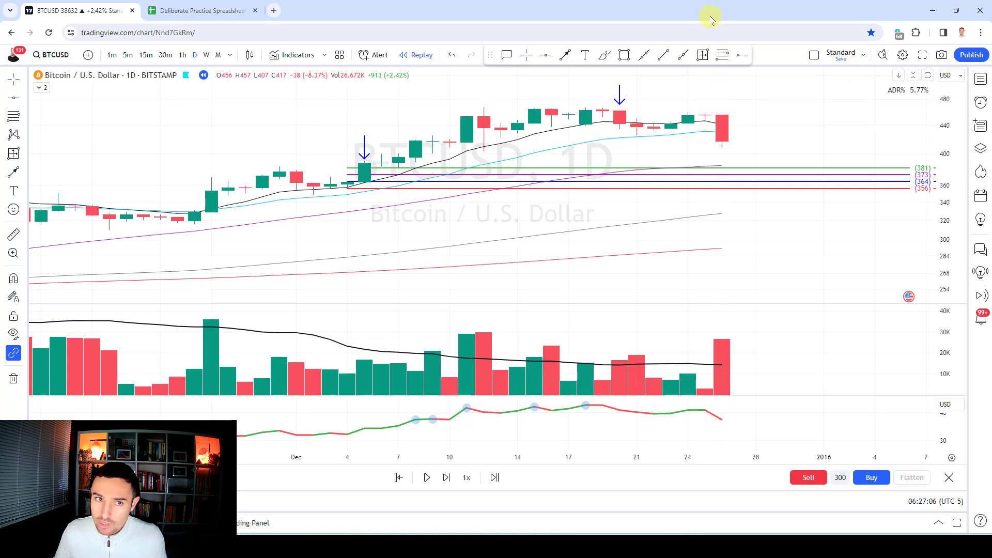
Circle the early November price spike with the brush and delete the mark
left_click(605, 55)
scroll(620, 84, "down", 3)
scroll(620, 84, "up", 1)
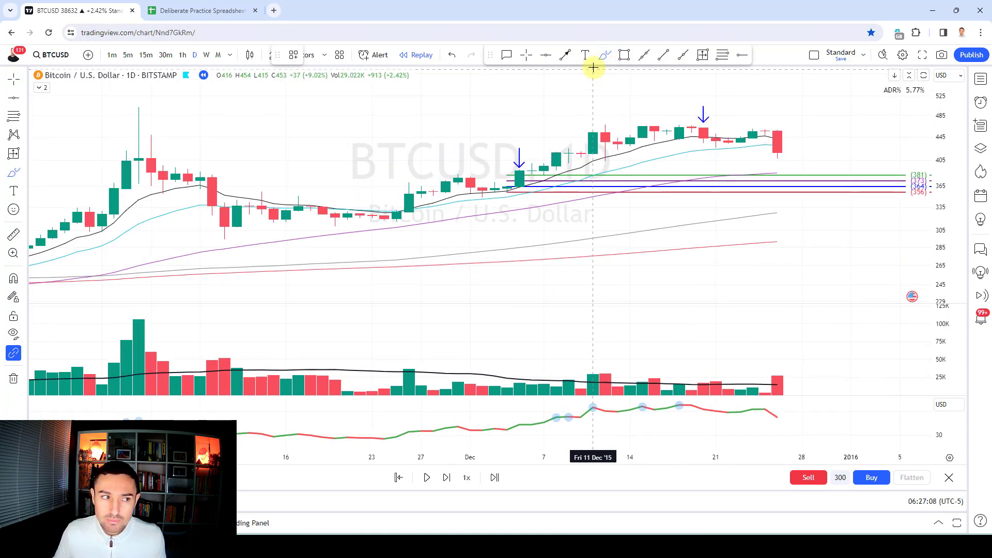
mouse_move(139, 90)
left_mouse_down()
mouse_move(104, 150)
mouse_move(178, 111)
mouse_move(161, 94)
left_mouse_up()
key("Delete")
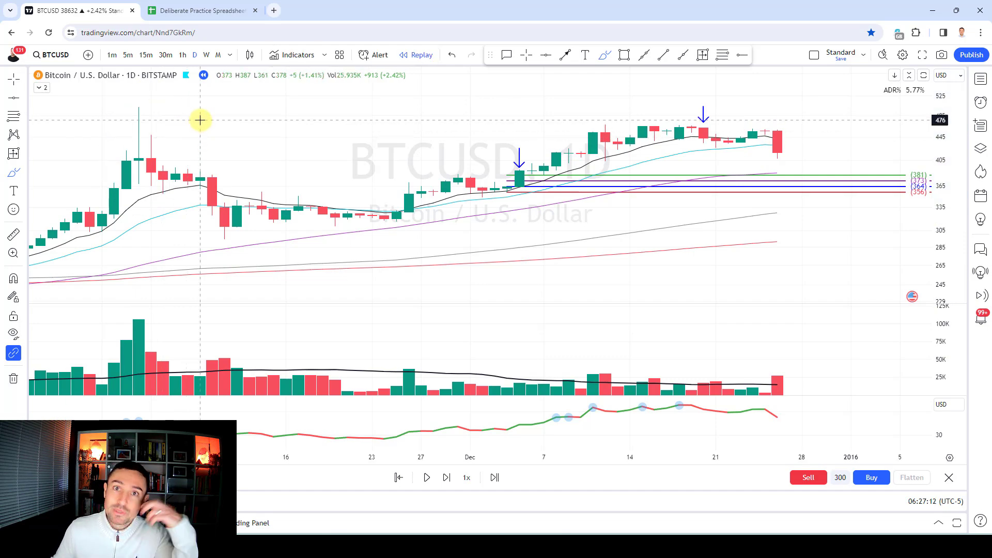
Circle the 26 December 2015 bar with the brush and delete the mark
scroll(255, 232, "down", 8)
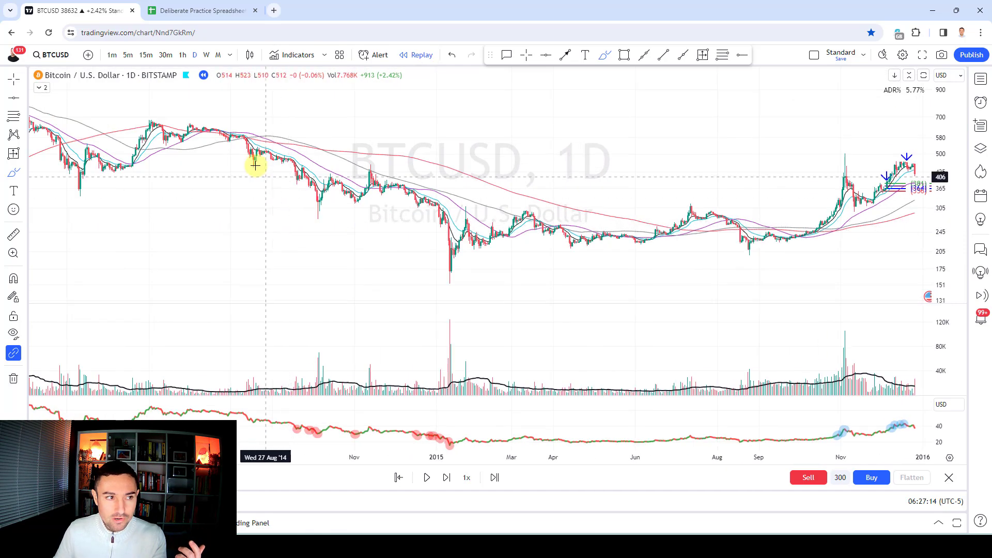
scroll(447, 178, "up", 5)
scroll(443, 182, "up", 3)
left_click_drag(771, 122, 774, 124)
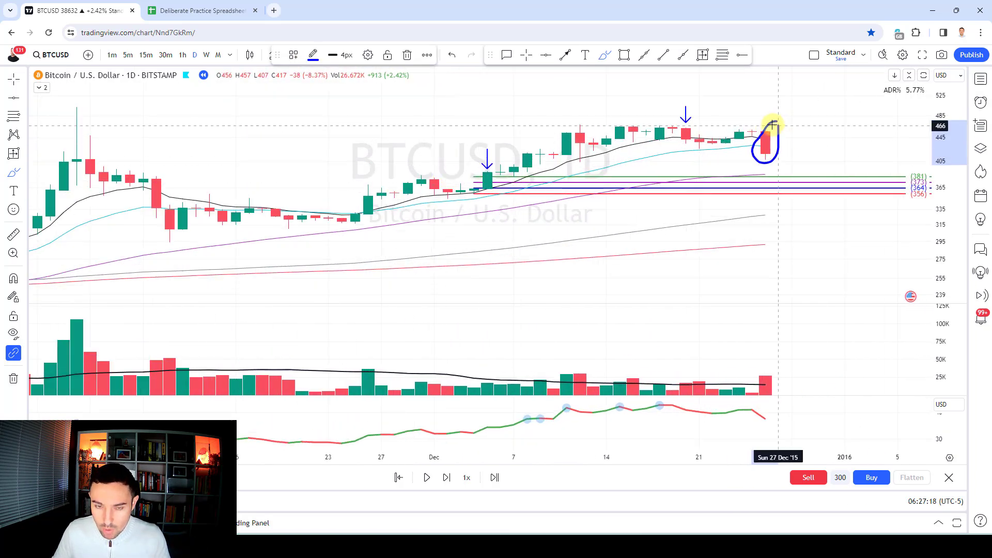
key("Delete")
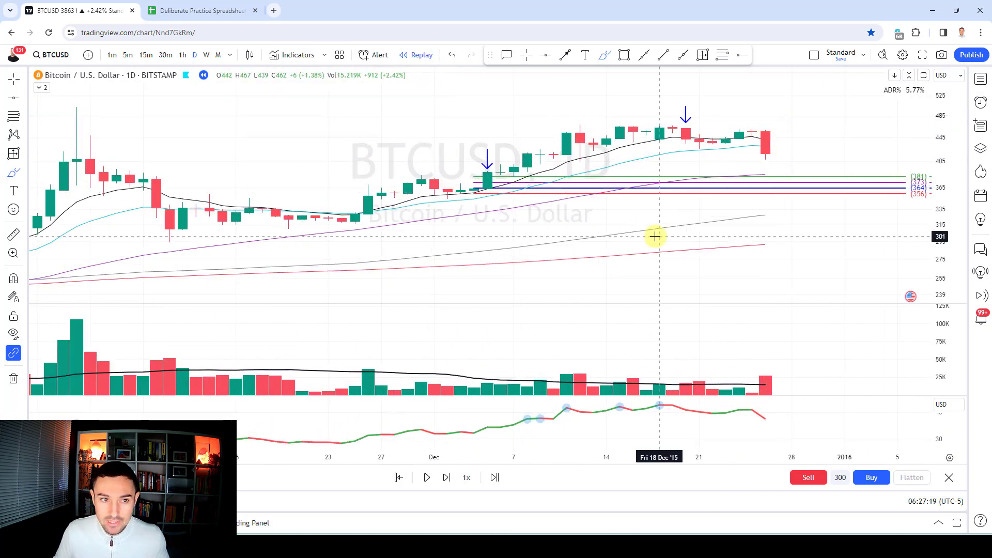
Measure the date and price range from the 4 December entry at 364 to the close of the 26 December bar
left_click(704, 55)
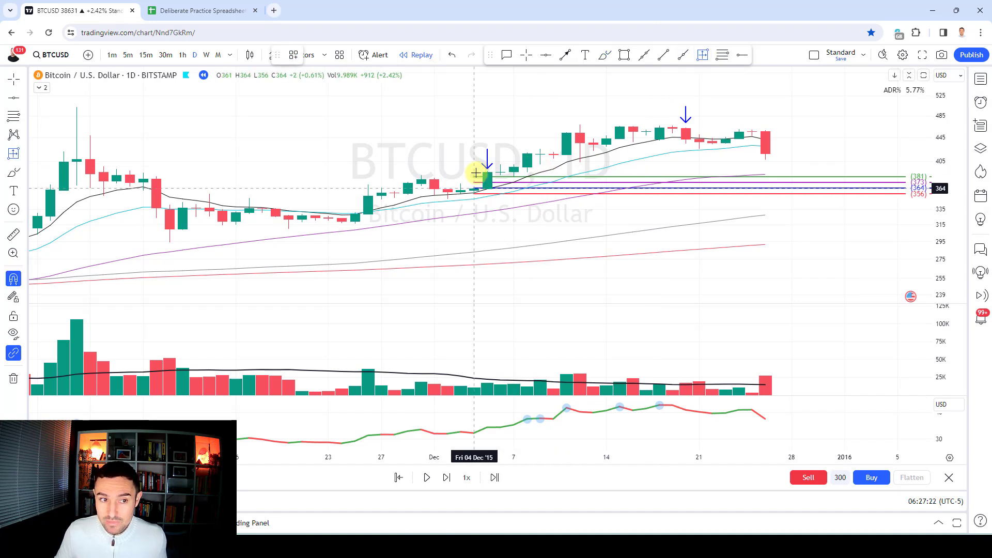
left_click(474, 190)
left_click(476, 199)
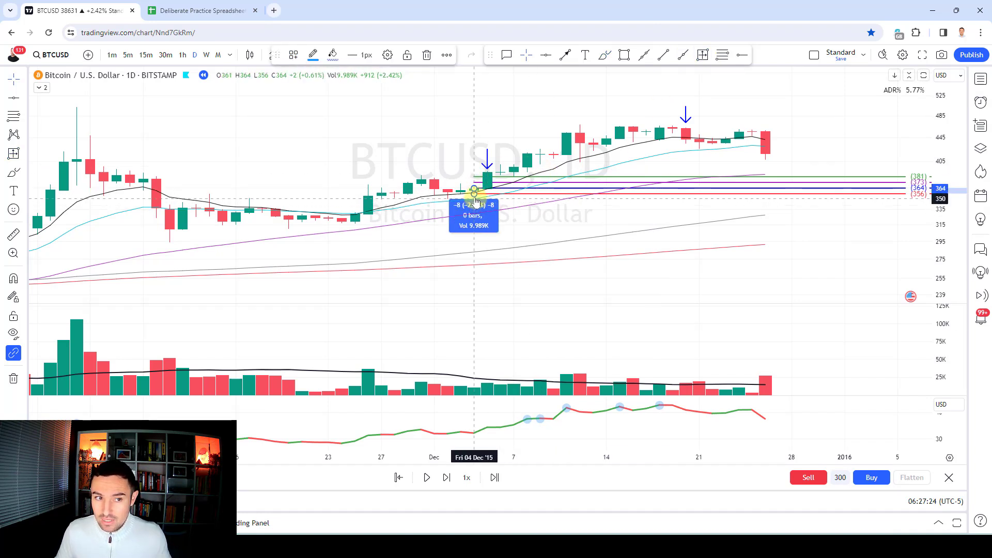
left_click_drag(475, 199, 769, 146)
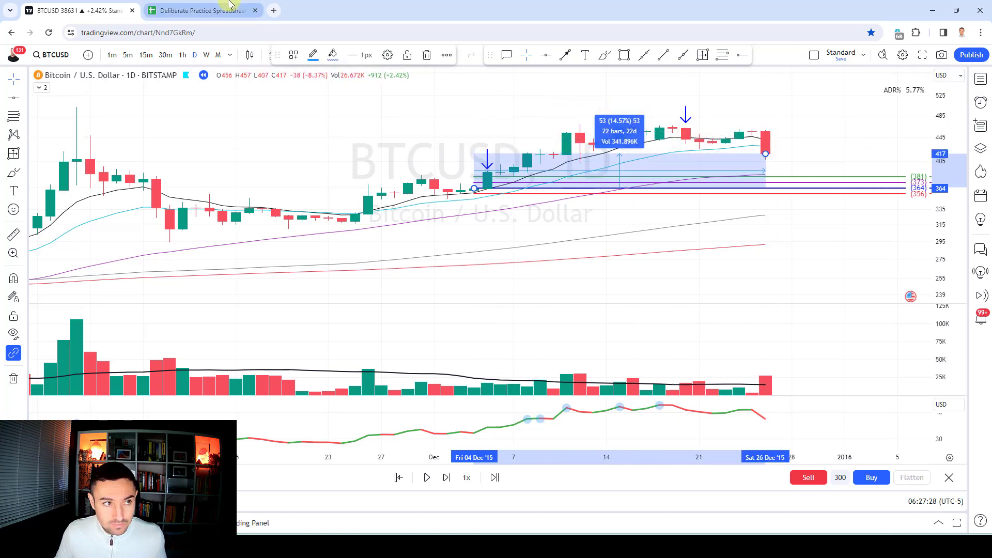
In the Deliberate Practice Spreadsheet, set the average gain inputs to 4% for Sale 1, 21% for Sale 2 and 14% for Sale 3
left_click(207, 11)
left_click(650, 157)
type("4")
key("Return")
type("21")
key("Return")
type("14")
key("Return")
left_click(60, 11)
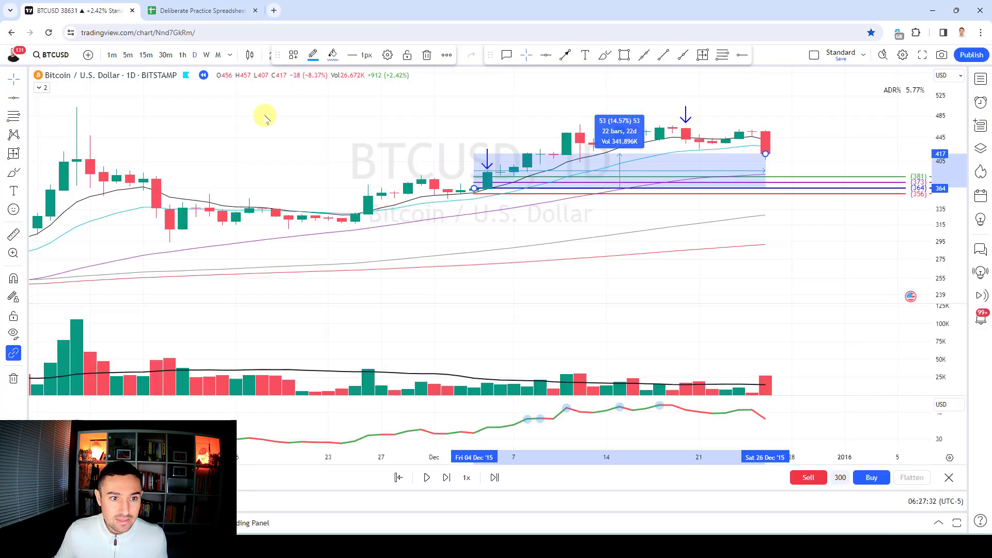
Log the trade in row 22 of the spreadsheet's wins table as 1 breakout, ticker BTC, with a 13% gain
left_click(218, 10)
left_click(66, 349)
type("1")
key("Tab")
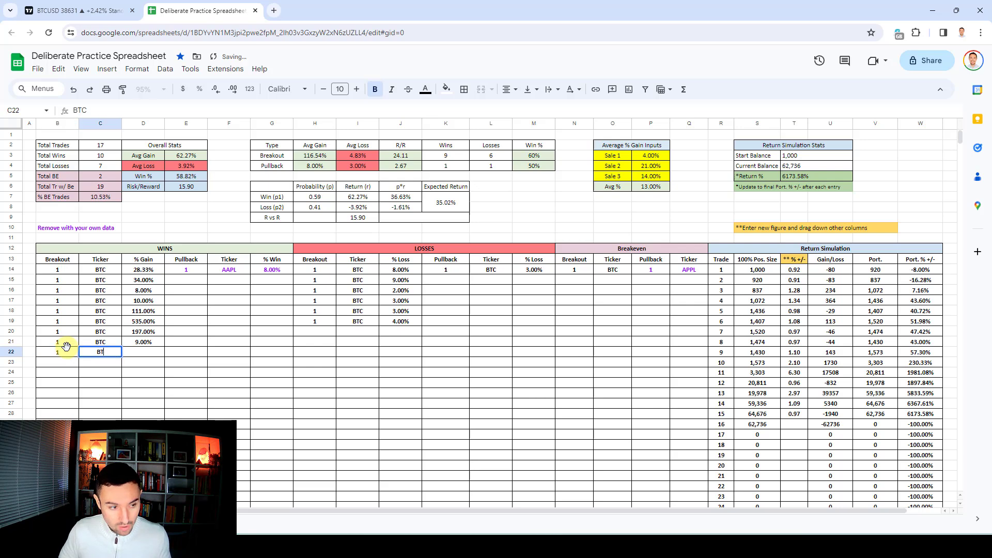
type("BTC")
key("Tab")
type("13")
key("Return")
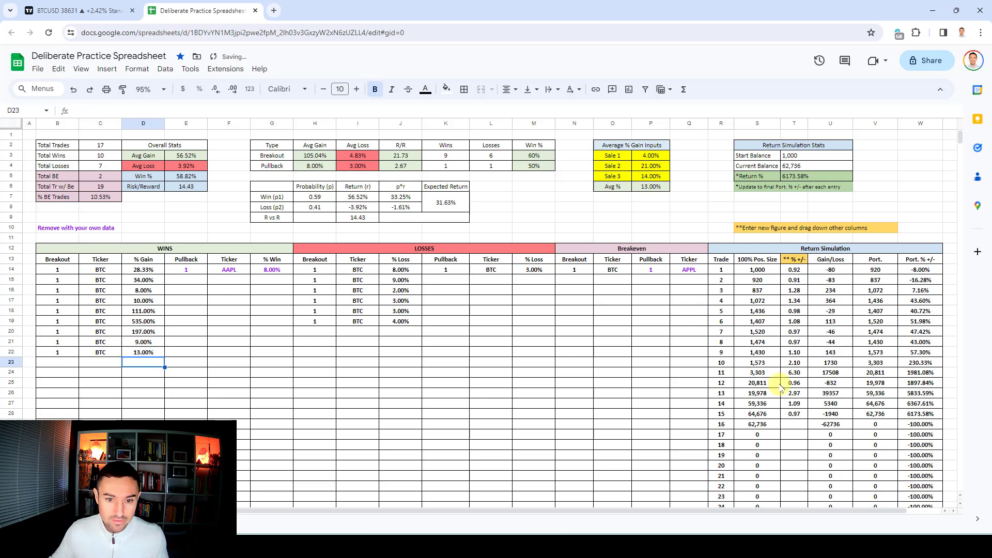
Enter 1.13 as the multiplier for trade 16 in the return simulation and point the Return % formula to W29
left_click(796, 425)
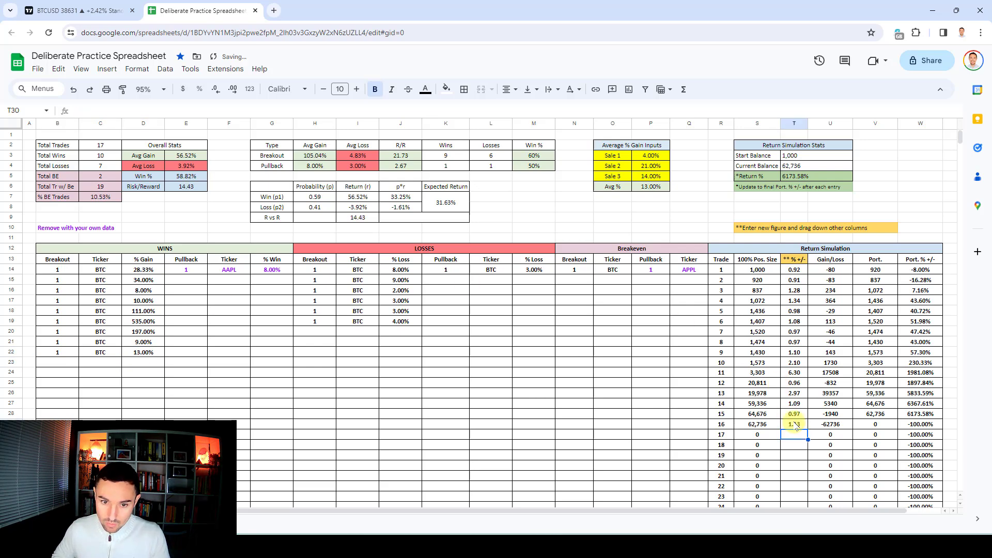
left_click(800, 175)
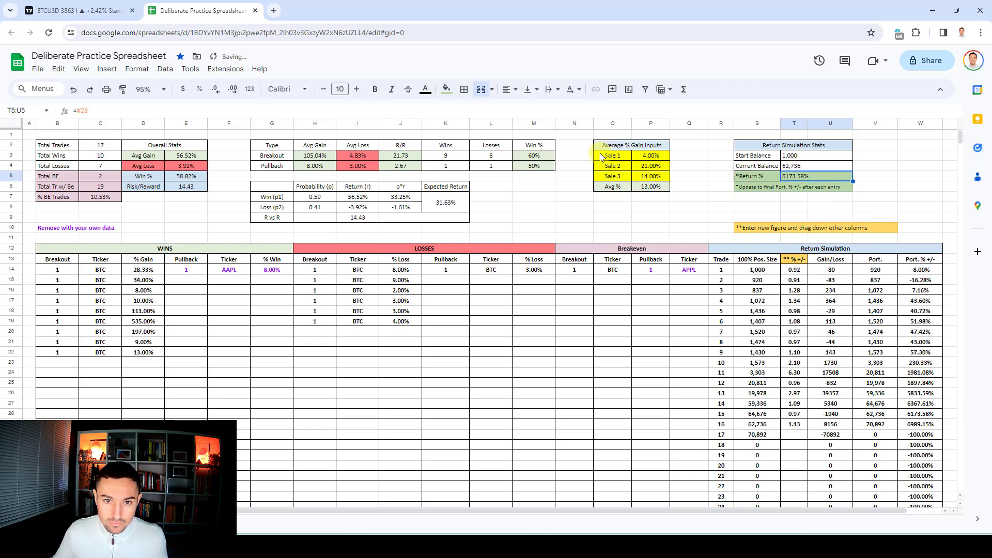
left_click(130, 107)
type("9")
key("Return")
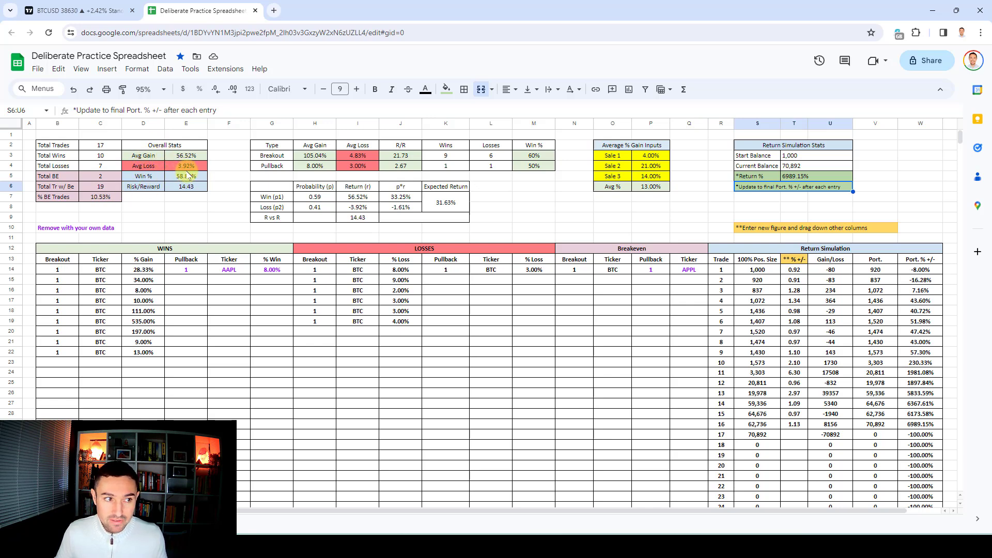
left_click_drag(148, 168, 187, 170)
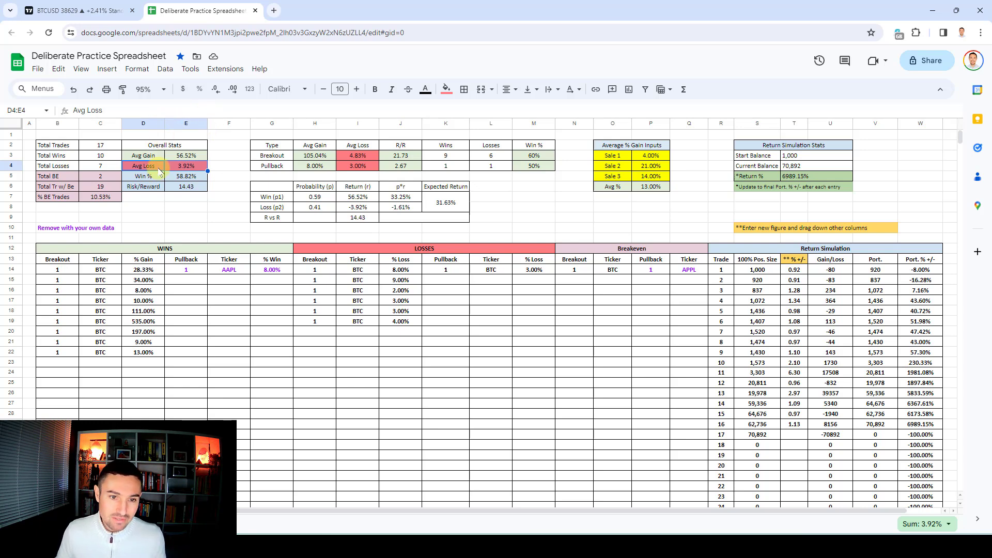
left_click(187, 271)
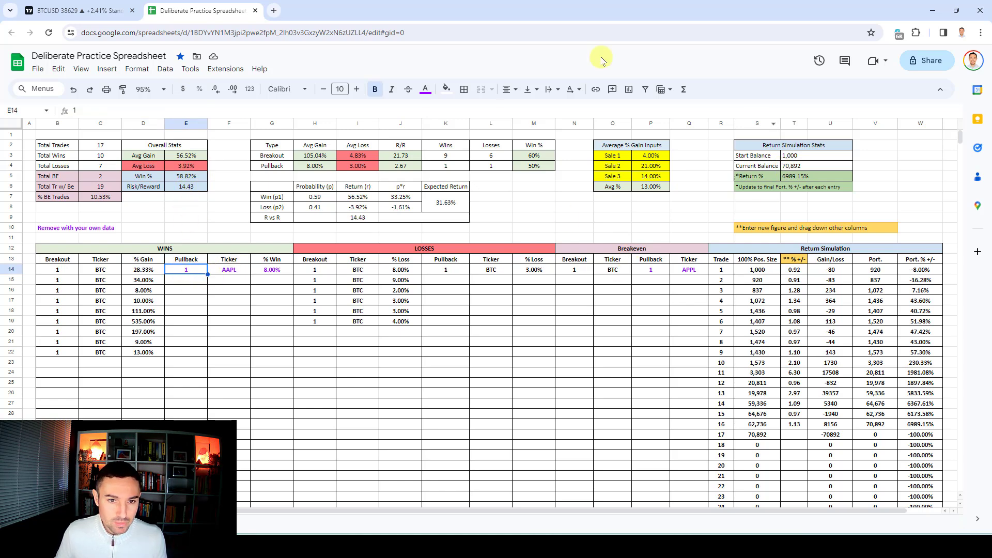
Switch back to the TradingView chart and remove all four drawings
left_click(83, 5)
left_click(14, 378)
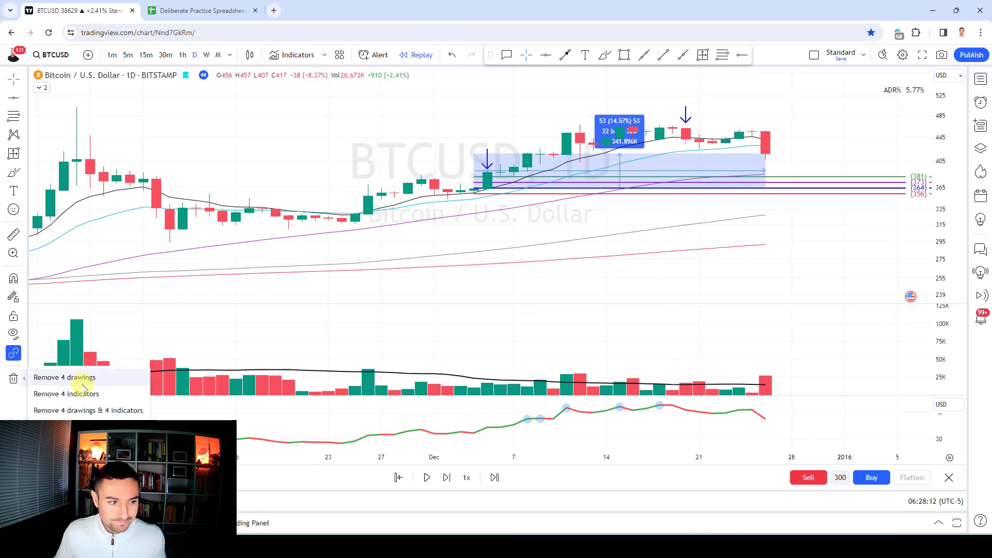
left_click(62, 378)
Advance the bar replay to 7 January 2016
key("shift+Right")
key("shift+Right")
key("shift+Right")
key("shift+Right")
key("shift+Right")
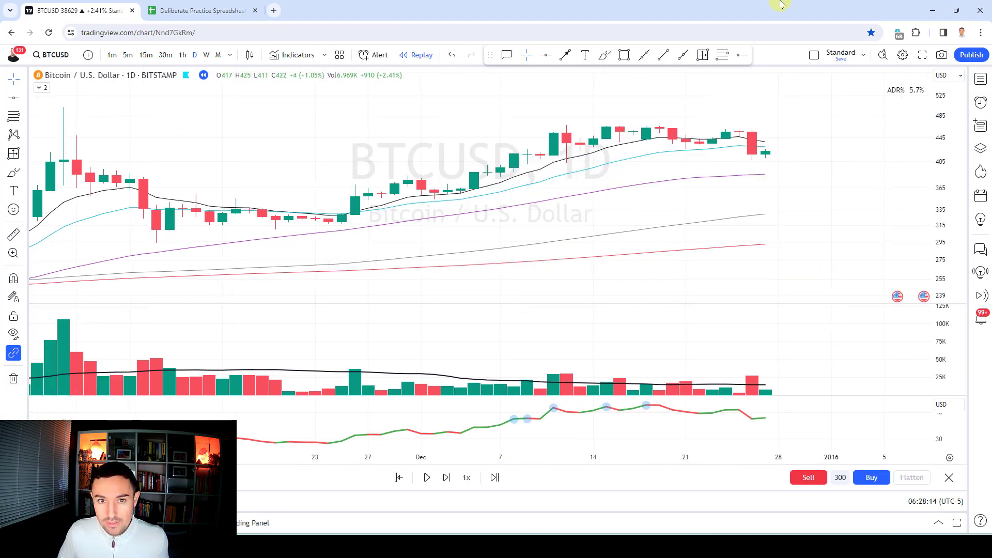
key("shift+Right")
key("shift+Right")
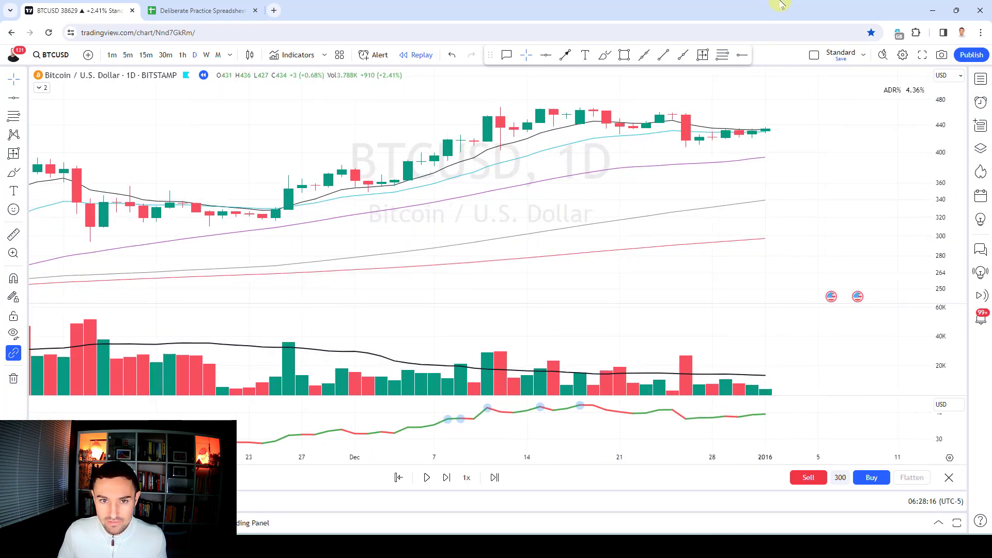
key("shift+Right")
key("shift+Right")
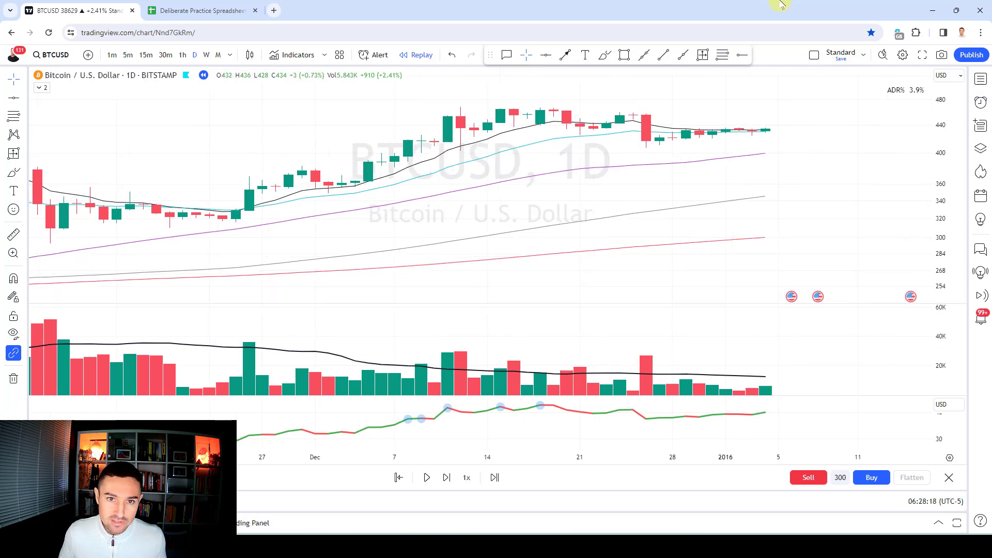
scroll(730, 152, "down", 3)
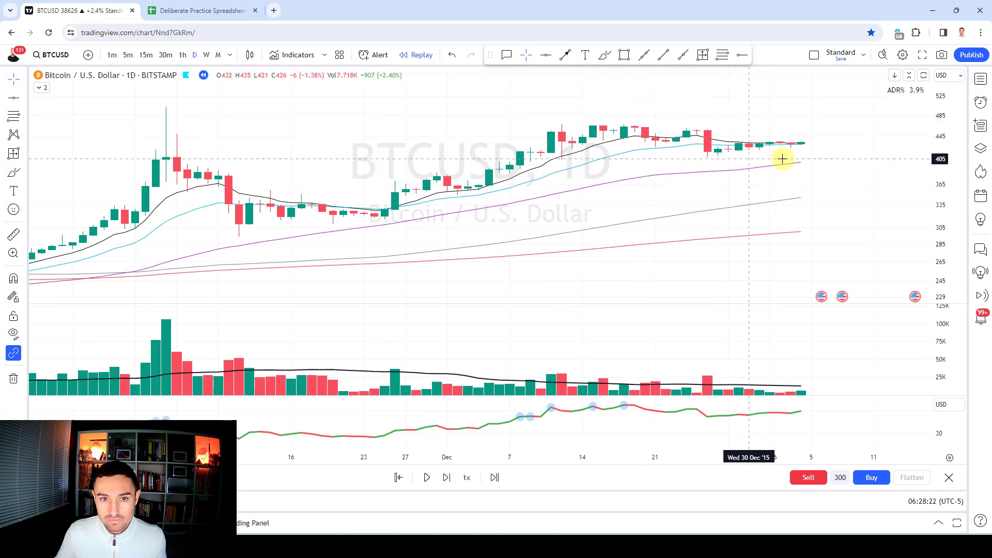
scroll(786, 158, "up", 3)
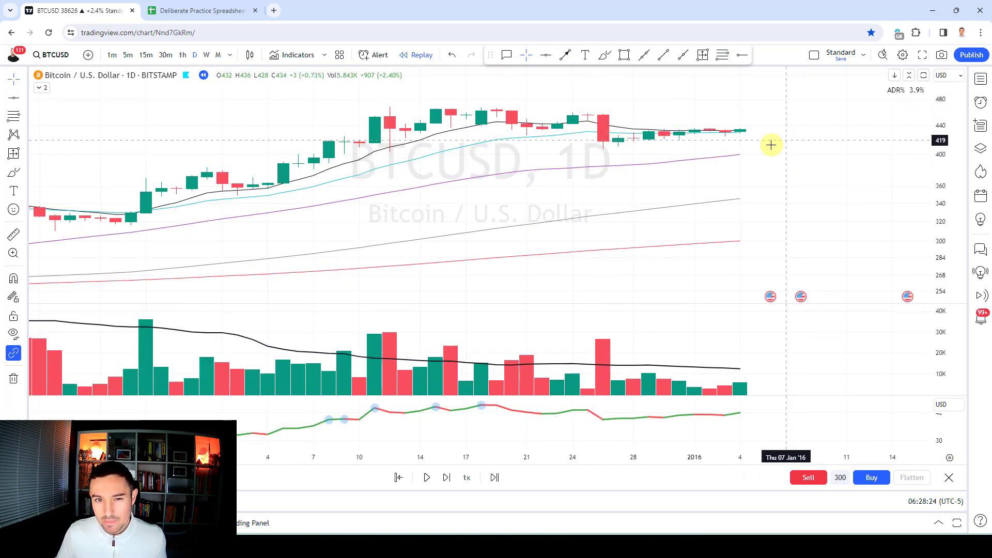
key("shift+Right")
key("shift+Right")
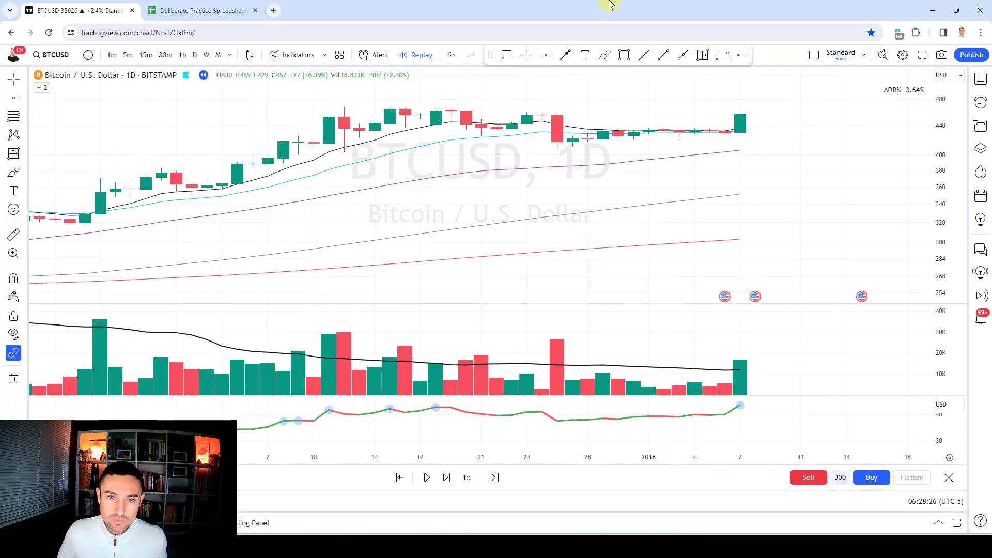
Brush vertical marks above the 7 January bar and across the lower indicator, and circle that day's volume
left_click(605, 54)
left_click_drag(744, 85, 744, 109)
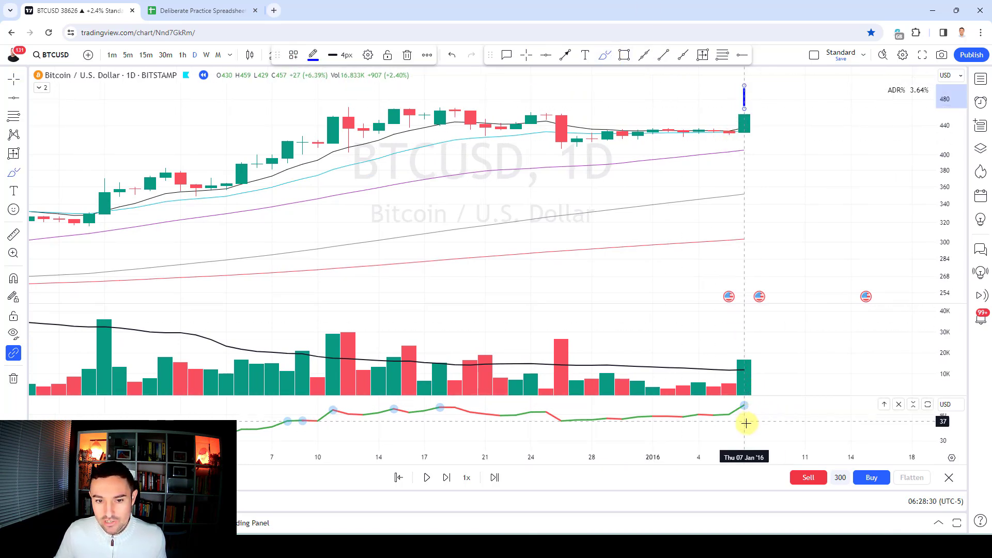
left_click_drag(745, 423, 745, 402)
left_click_drag(745, 357, 759, 354)
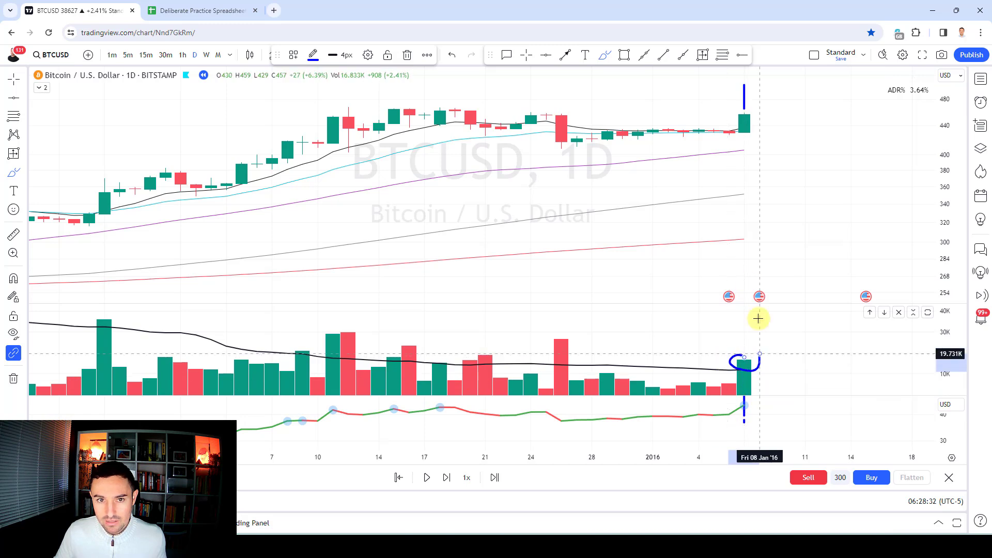
left_click(532, 87)
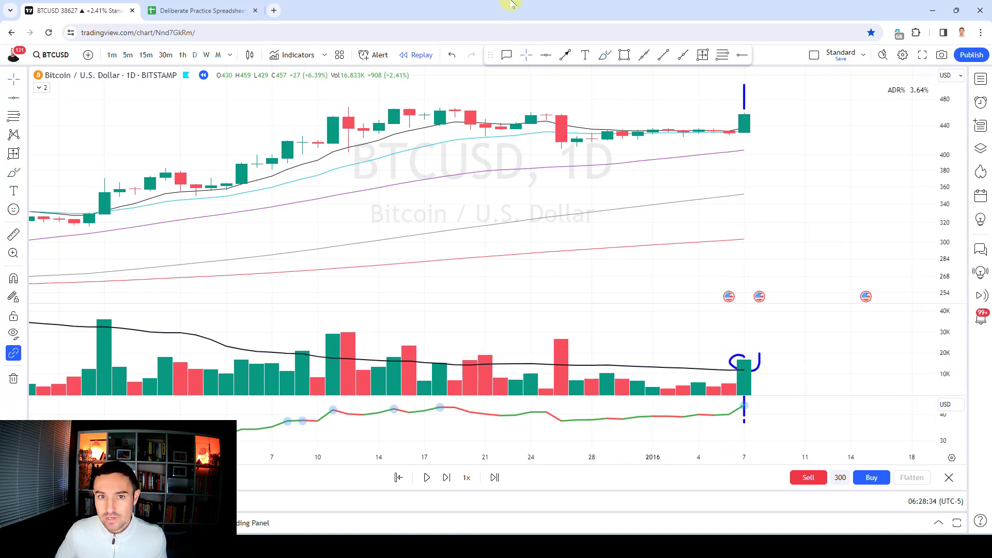
Advance the bar replay to 10 January 2016
key("shift+Right")
key("shift+Right")
key("shift+Right")
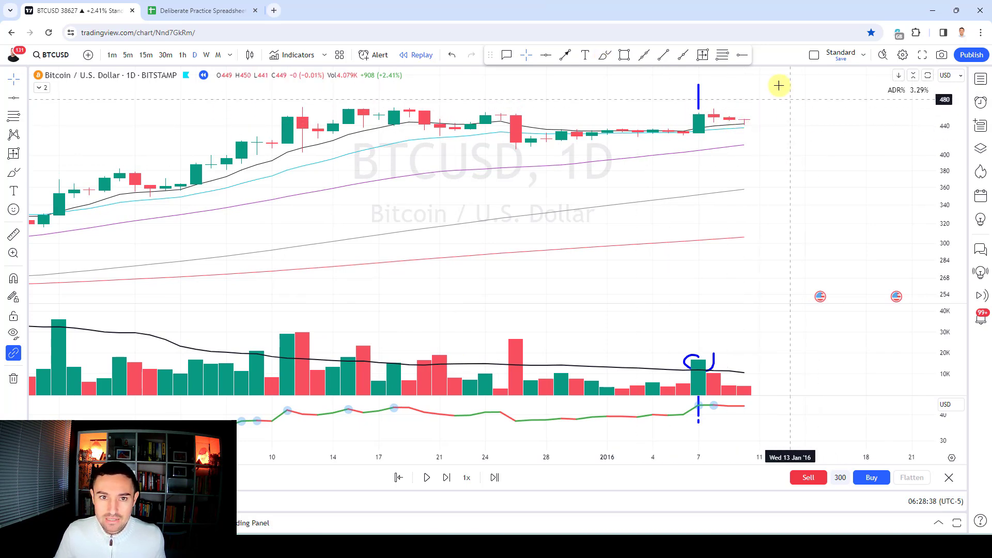
Plot trade levels on the 10 January bar from the 450 entry to the 441 stop and measure the distance between them
left_click(745, 118, "ctrl")
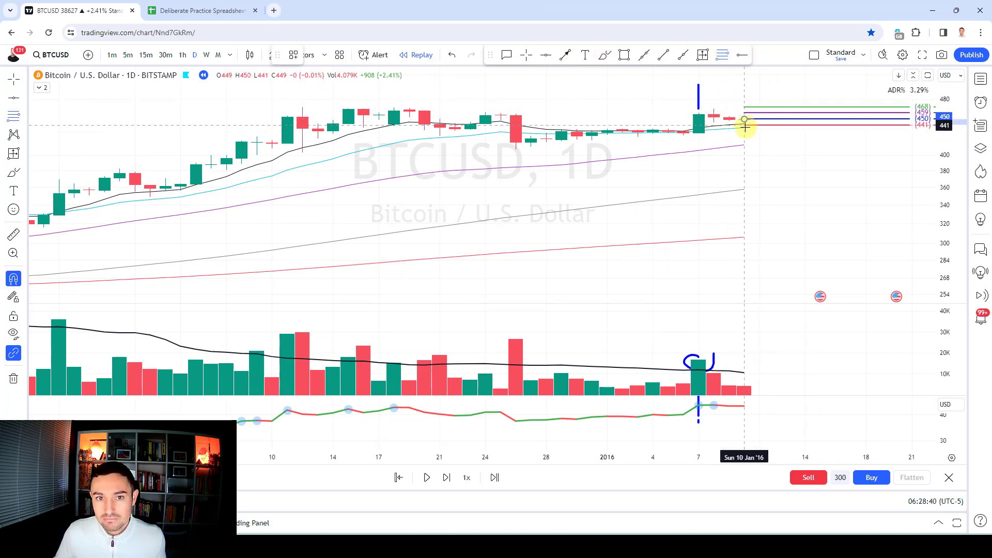
left_click(745, 125, "ctrl")
left_click(745, 138)
left_click(703, 56)
left_click(744, 119)
left_click(744, 125)
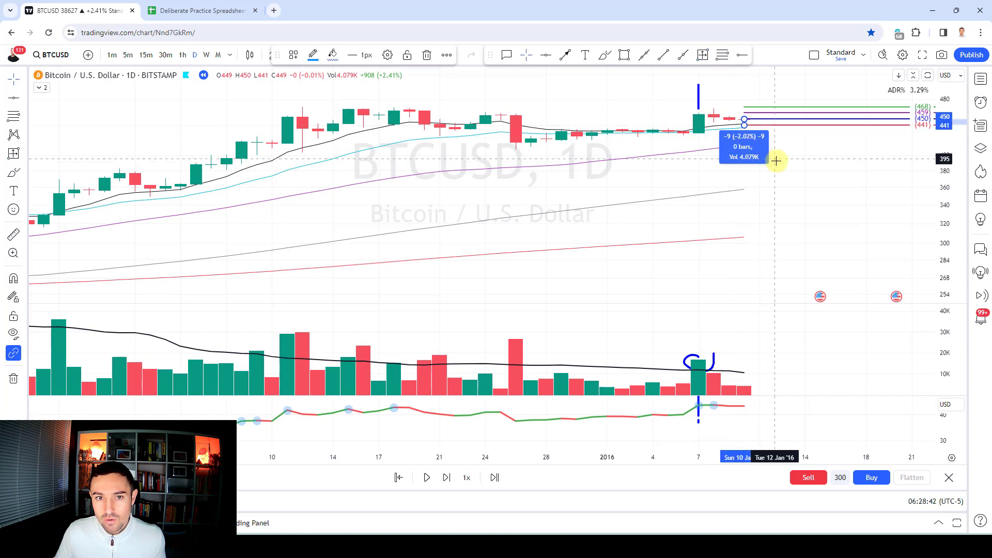
left_click(849, 195)
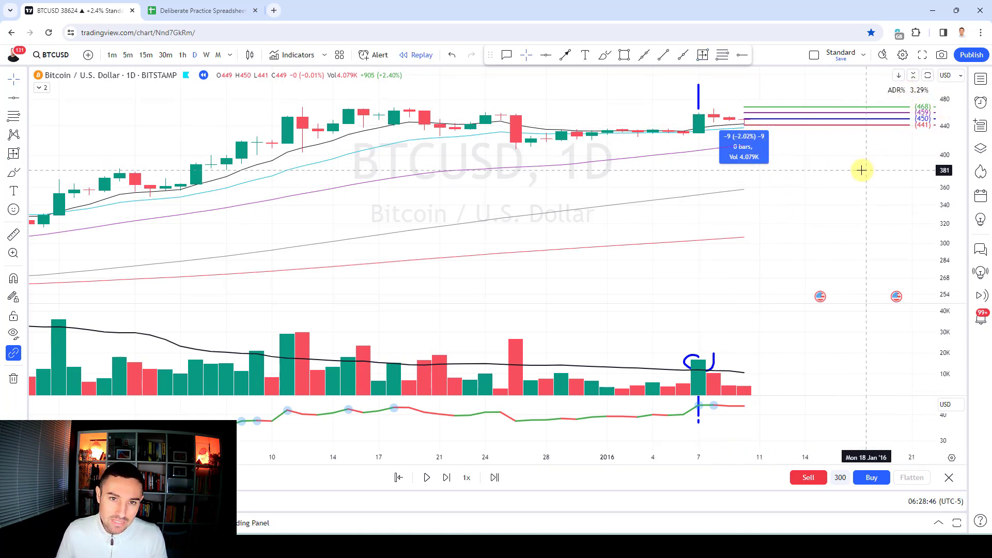
Shift the entry-to-stop measurement three bars forward to 13 January and deselect it
left_click(744, 124)
key("Right")
key("Right")
key("Right")
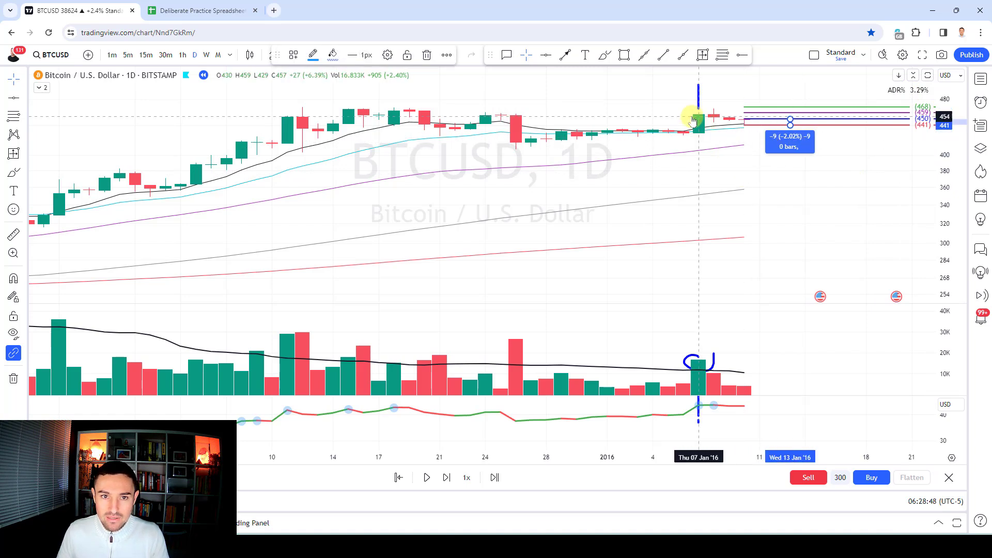
left_click(811, 198)
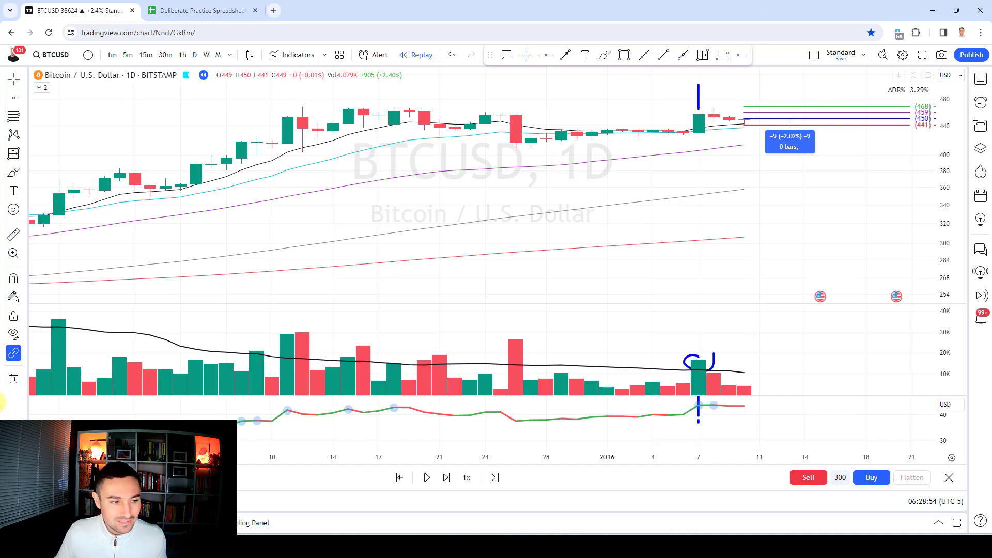
Clear all drawings from the chart and advance the bar replay to 18 January 2016
left_click(15, 380)
left_click(52, 378)
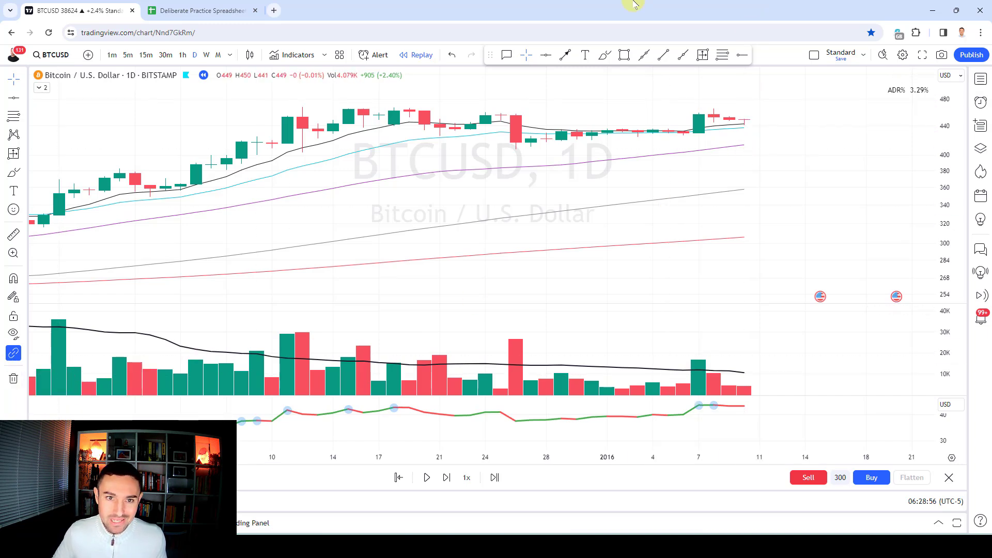
key("shift+Right")
key("shift+Right")
key("shift+Right")
key("shift+Right")
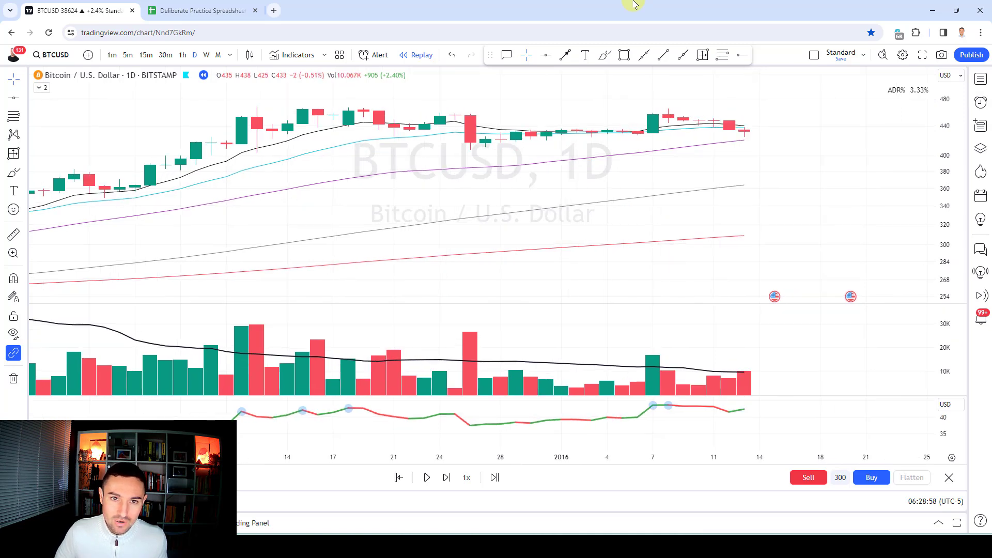
key("shift+Right")
key("shift+Right")
key("shift+Right")
key("shift+Right")
key("shift+Right")
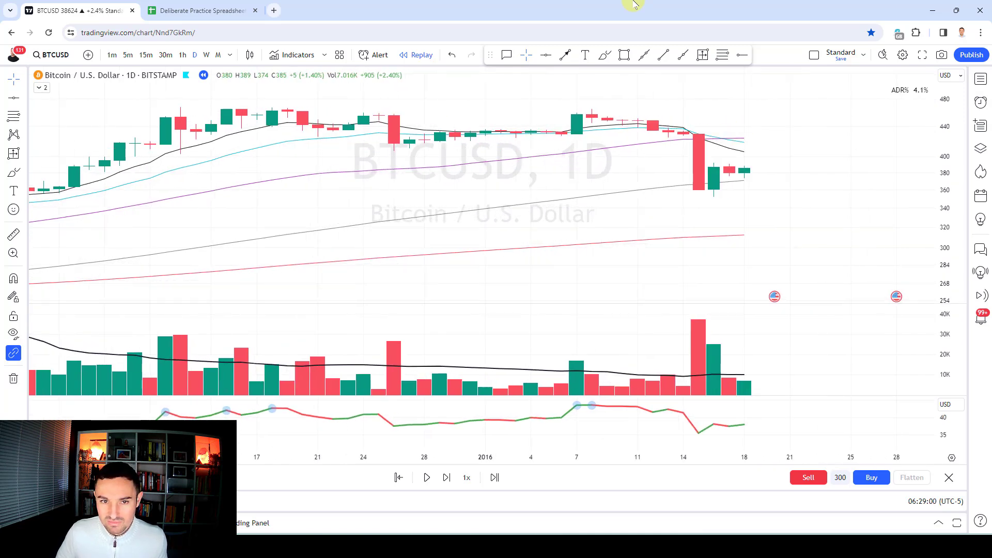
Advance the bar replay to 7 April 2016
key("shift+Right")
key("shift+Right")
key("shift+Right")
key("shift+Right")
key("shift+Right")
key("shift+Right")
key("shift+Right")
key("shift+Right")
key("shift+Right")
key("shift+Right")
key("shift+Right")
key("shift+Right")
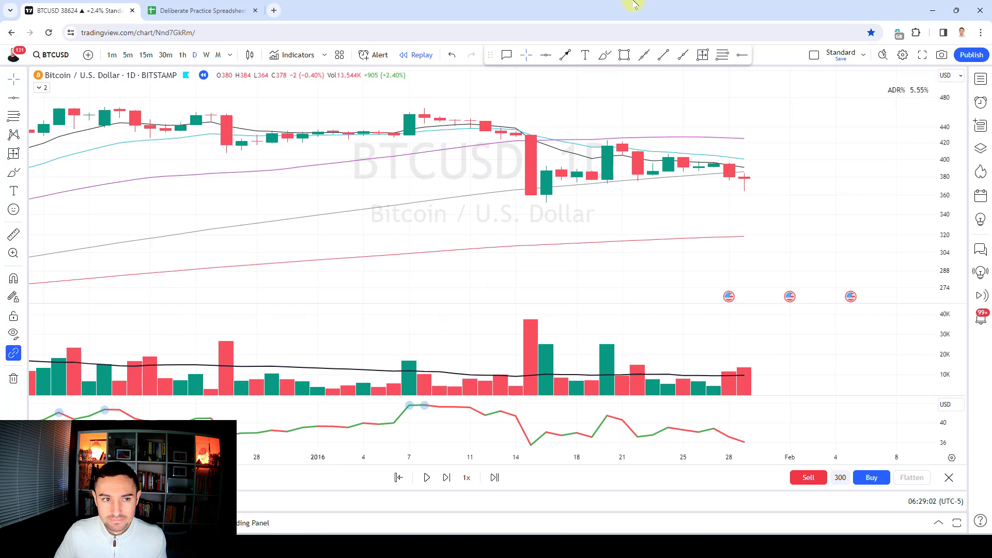
key("shift+Right")
key("shift+Right")
key("shift+Right")
key("shift+Right")
key("shift+Right")
key("shift+Right")
key("shift+Right")
key("shift+Right")
key("shift+Right")
key("shift+Right")
key("shift+Right")
key("shift+Right")
key("shift+Right")
key("shift+Right")
key("shift+Right")
key("shift+Right")
key("shift+Right")
key("shift+Right")
key("shift+Right")
key("shift+Right")
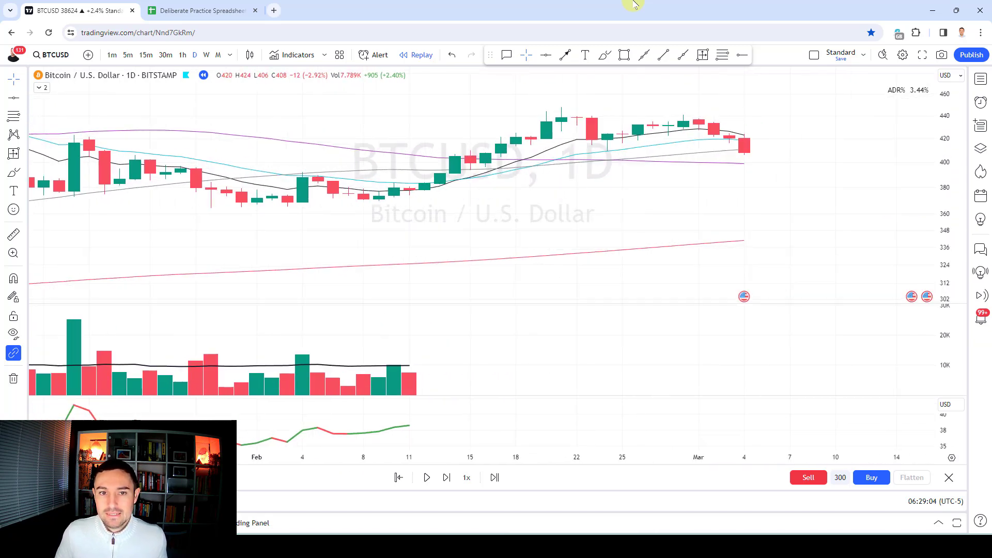
key("shift+Right")
key("shift+Right")
key("shift+Right")
key("shift+Right")
key("shift+Right")
key("shift+Right")
key("shift+Right")
key("shift+Right")
key("shift+Right")
key("shift+Right")
key("shift+Right")
key("shift+Right")
key("shift+Right")
key("shift+Right")
key("shift+Right")
key("shift+Right")
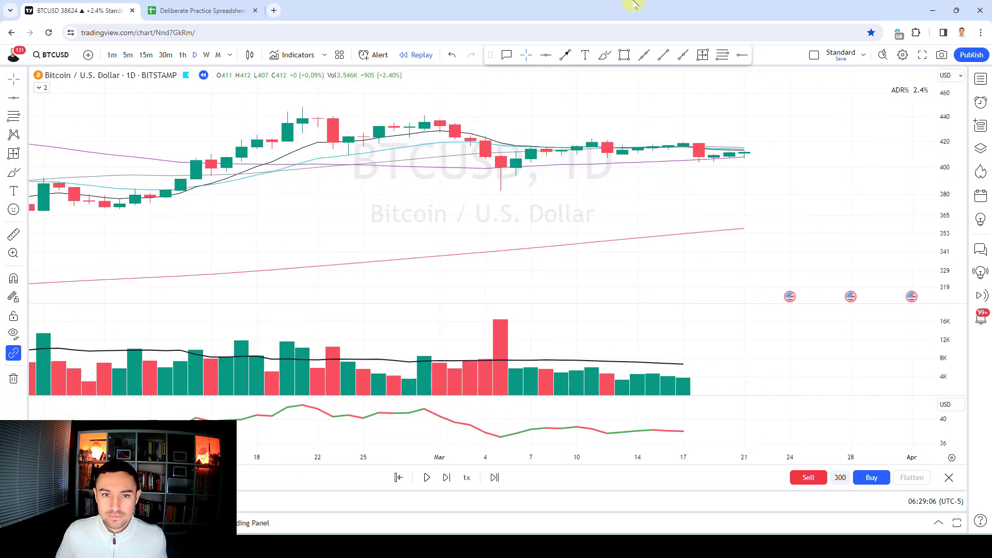
key("shift+Right")
key("shift+Right")
key("shift+Right")
key("shift+Right")
key("shift+Right")
key("shift+Right")
key("shift+Right")
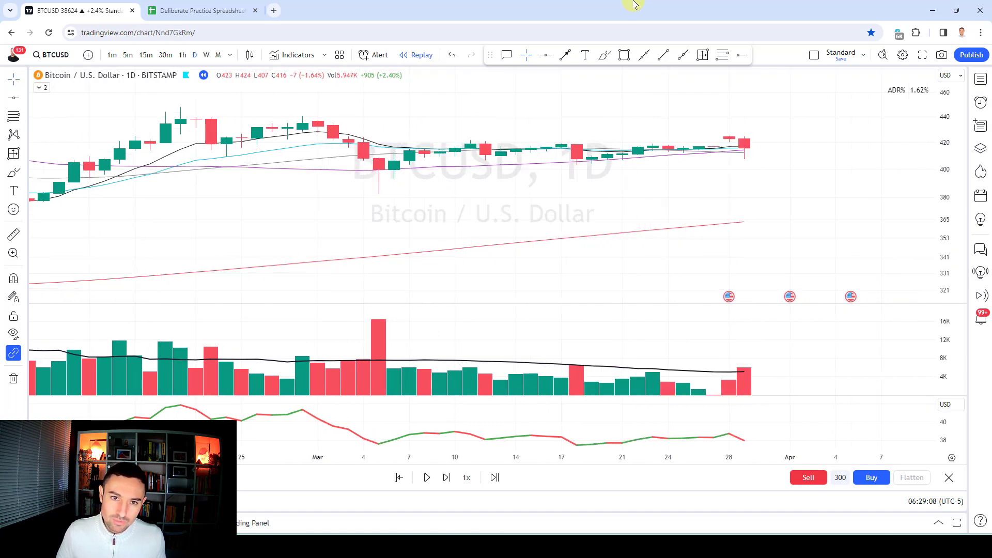
key("shift+Right")
key("shift+Right")
key("shift+Right")
key("shift+Right")
key("shift+Right")
key("shift+Right")
key("shift+Right")
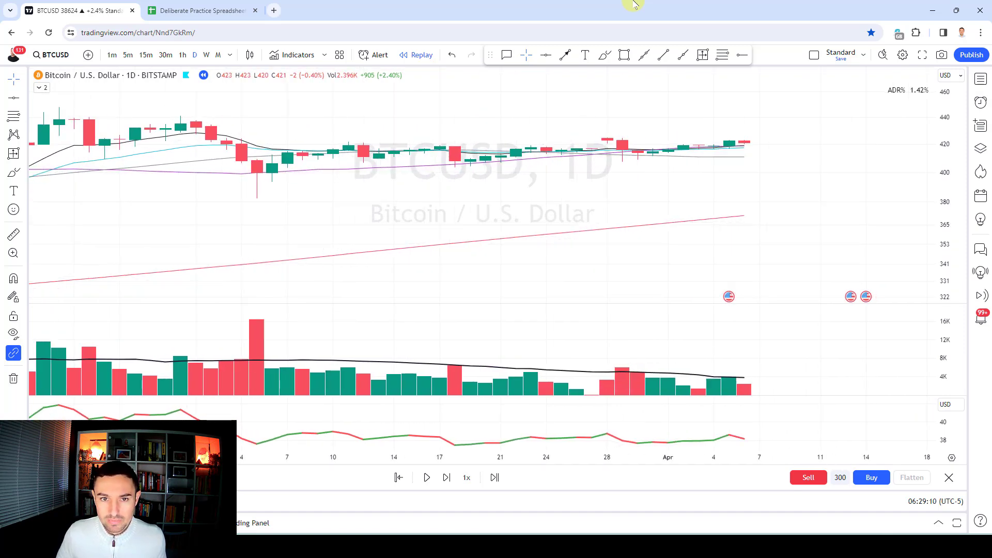
key("shift+Right")
Brush a horizontal stroke across the sideways range from late February to early April and delete it
scroll(667, 150, "down", 3)
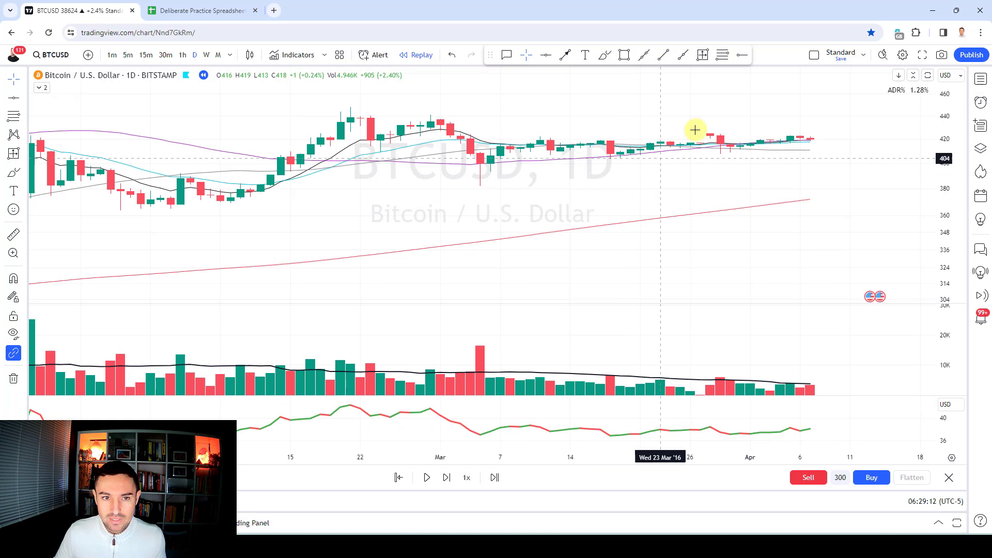
left_click(606, 56)
mouse_move(369, 139)
left_mouse_down()
mouse_move(457, 186)
mouse_move(540, 163)
mouse_move(626, 167)
mouse_move(714, 142)
mouse_move(791, 141)
left_mouse_up()
key("Delete")
scroll(836, 173, "up", 4)
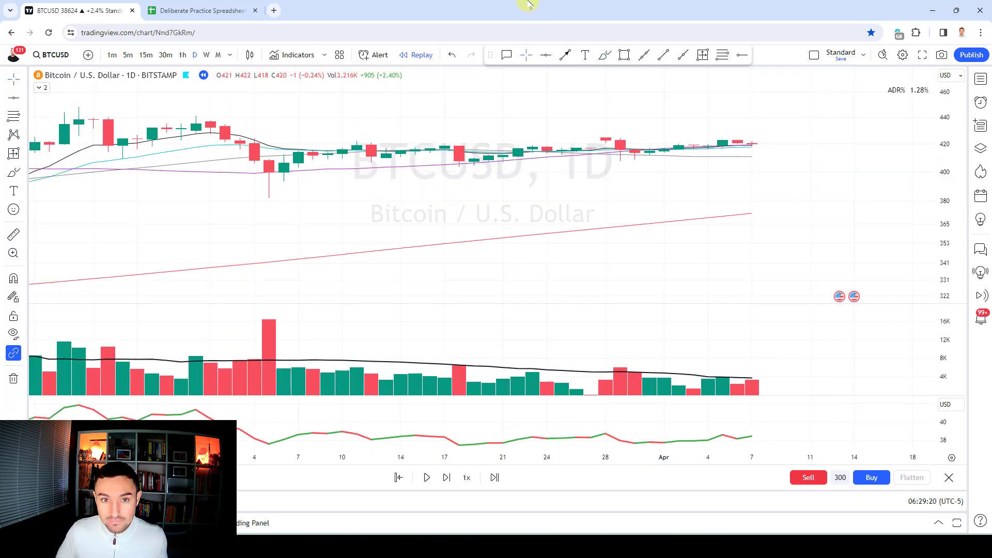
Advance the bar replay to 14 April 2016
key("shift+Right")
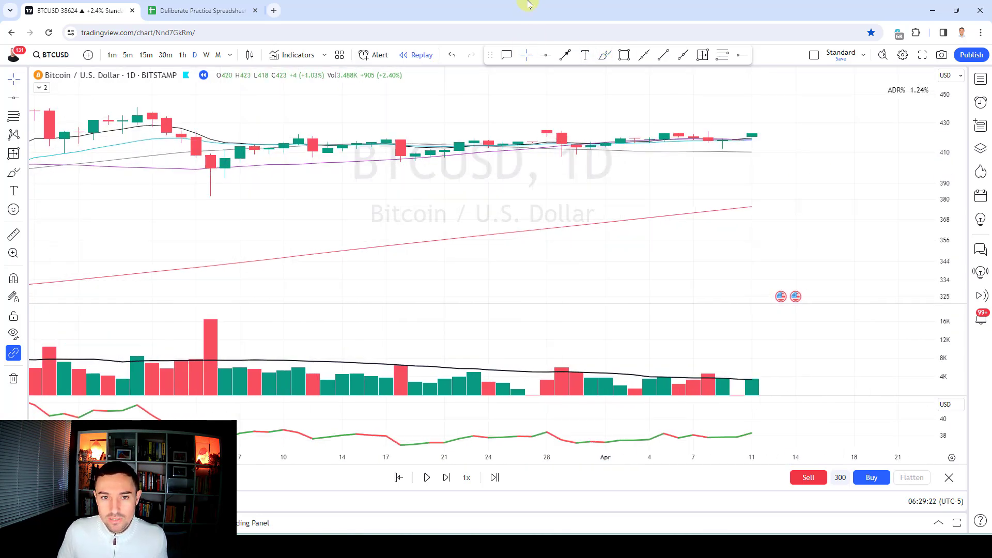
key("shift+Right")
key("shift+Right")
key("shift+Right")
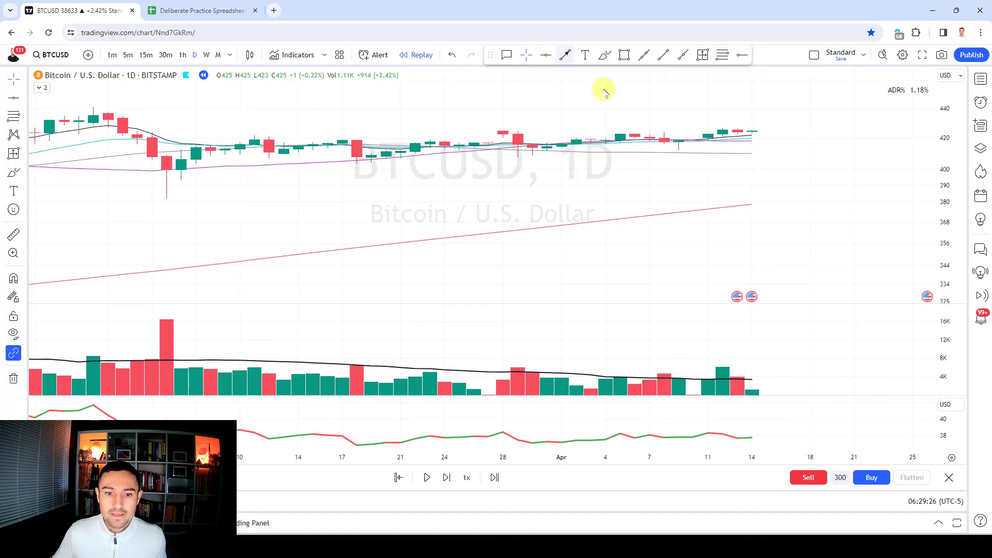
Plot trade levels on the 14 April bar from the 425 entry to the 423 stop, with targets at 428 and 430
left_click(755, 129)
left_click_drag(945, 201, 945, 72)
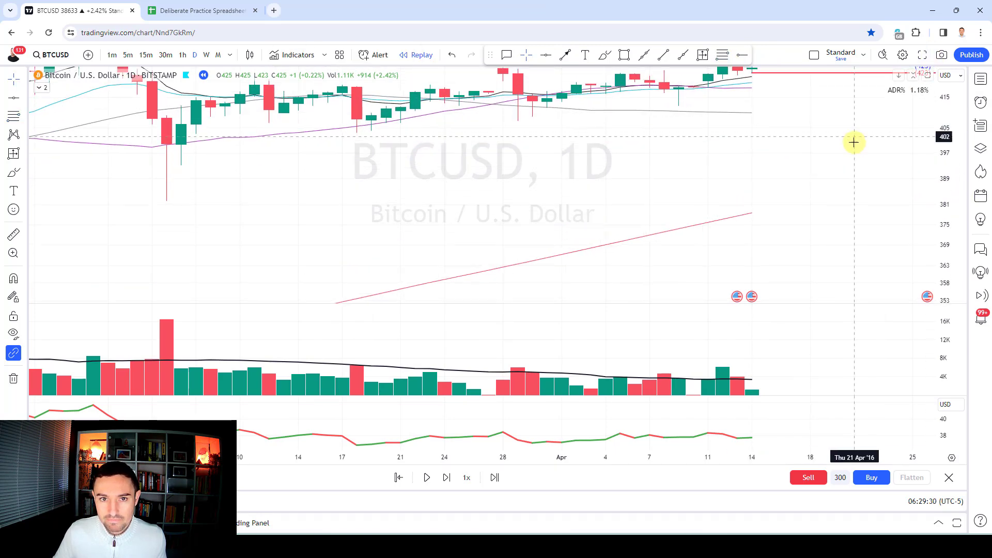
left_click_drag(853, 138, 864, 236)
left_click_drag(958, 187, 950, 114)
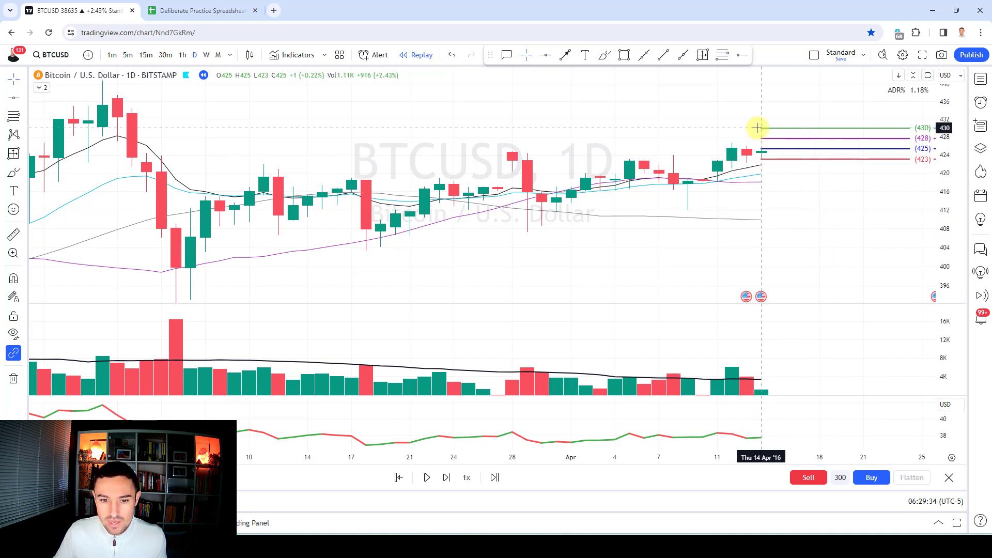
Advance the bar replay to 16 April 2016 and draw a downward arrow above that bar
key("shift+Right")
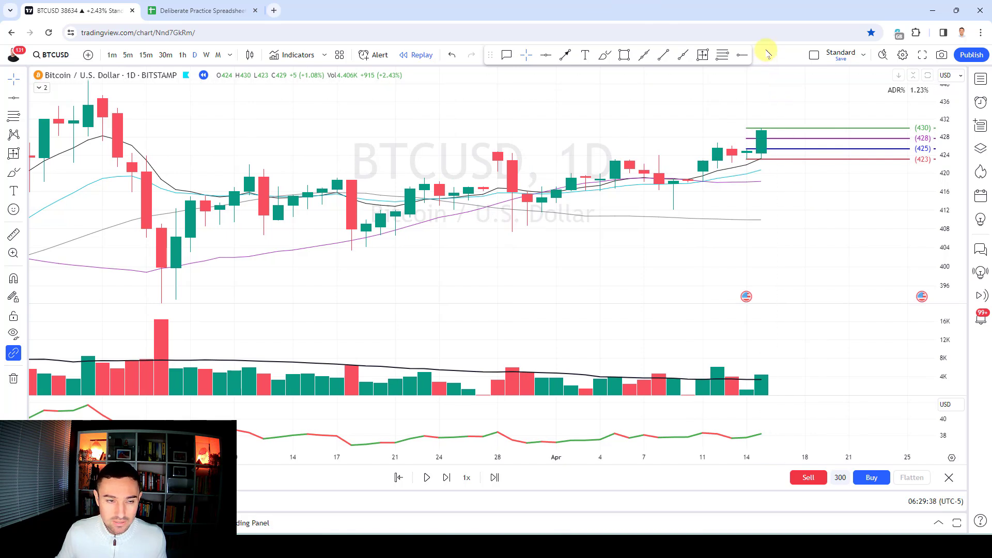
key("shift+Right")
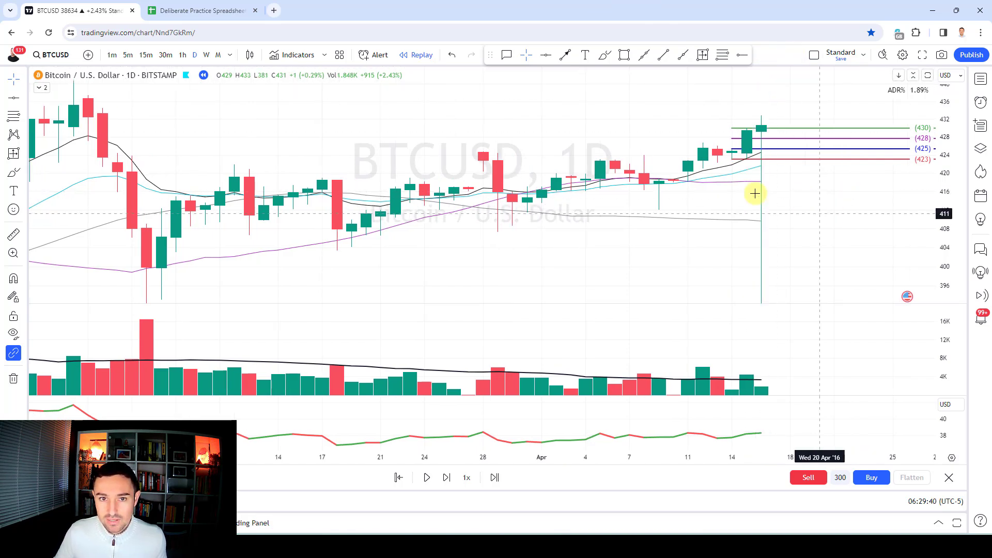
key("alt+t")
left_click_drag(761, 87, 761, 110)
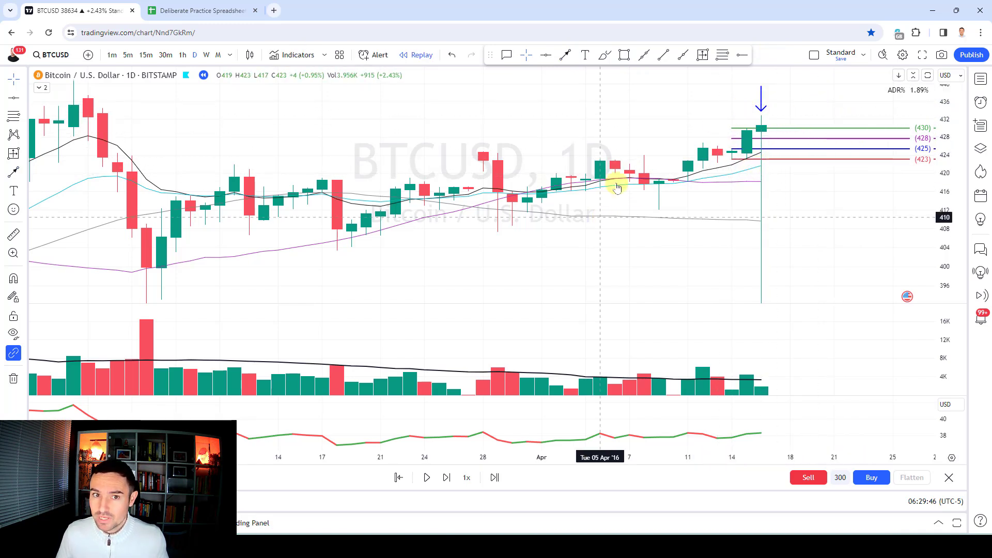
Mark the price action at the 430 target and circle and underline the 423 stop area with brush strokes
left_click(605, 55)
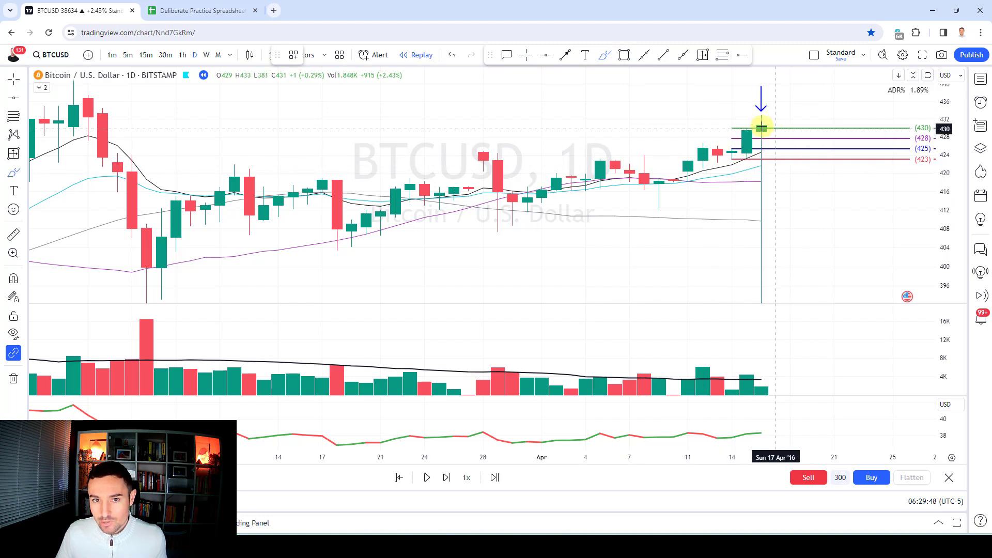
left_click_drag(737, 134, 790, 110)
left_click_drag(765, 150, 764, 150)
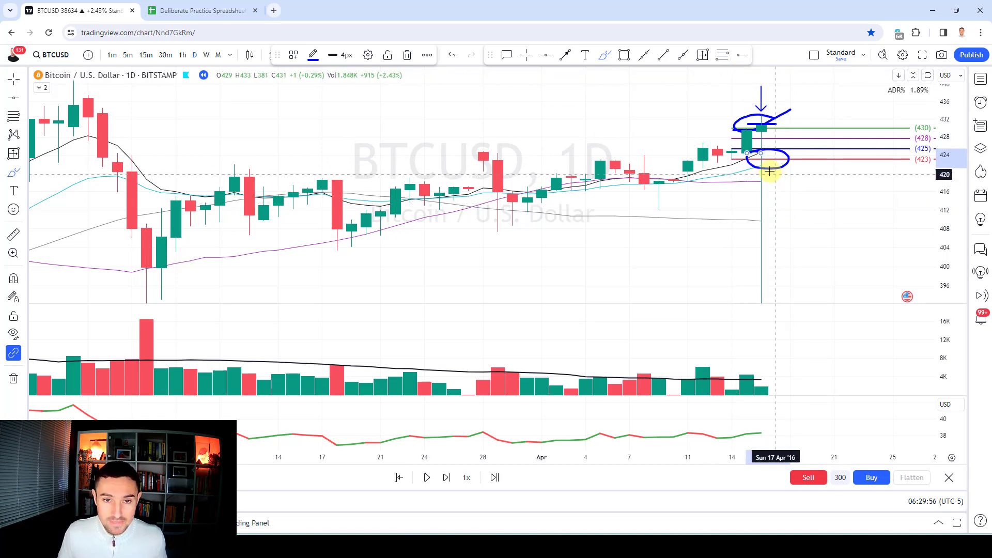
left_click_drag(720, 160, 761, 160)
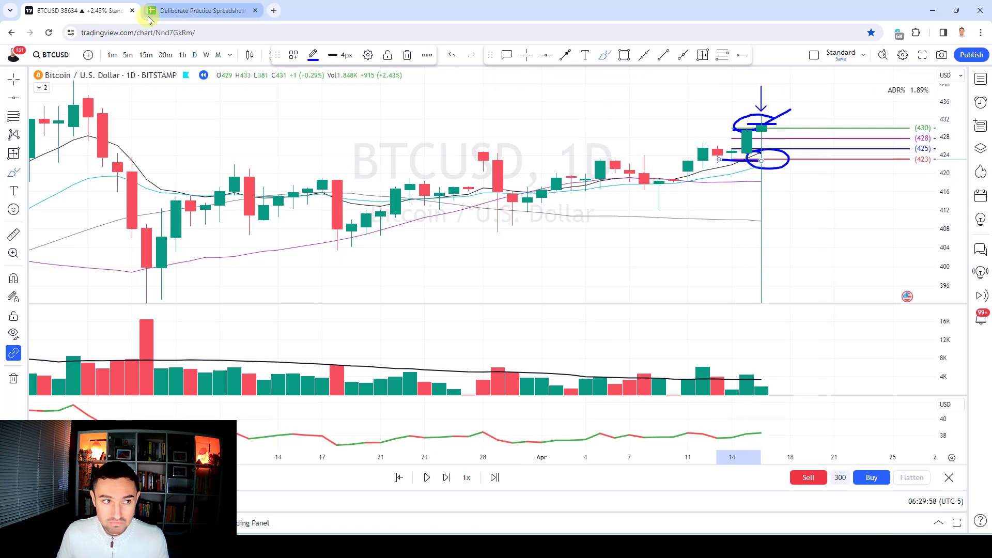
Switch to the practice spreadsheet and log a breakeven breakout trade in row 15 with count 1 and ticker BTC
left_click(200, 9)
left_click(581, 280)
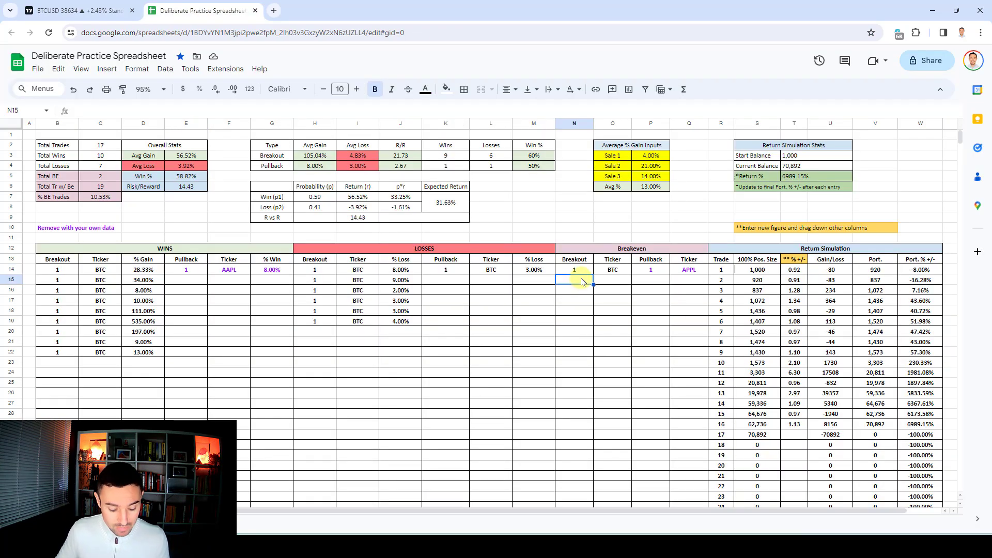
type("1")
key("Tab")
type("BT")
key("Tab")
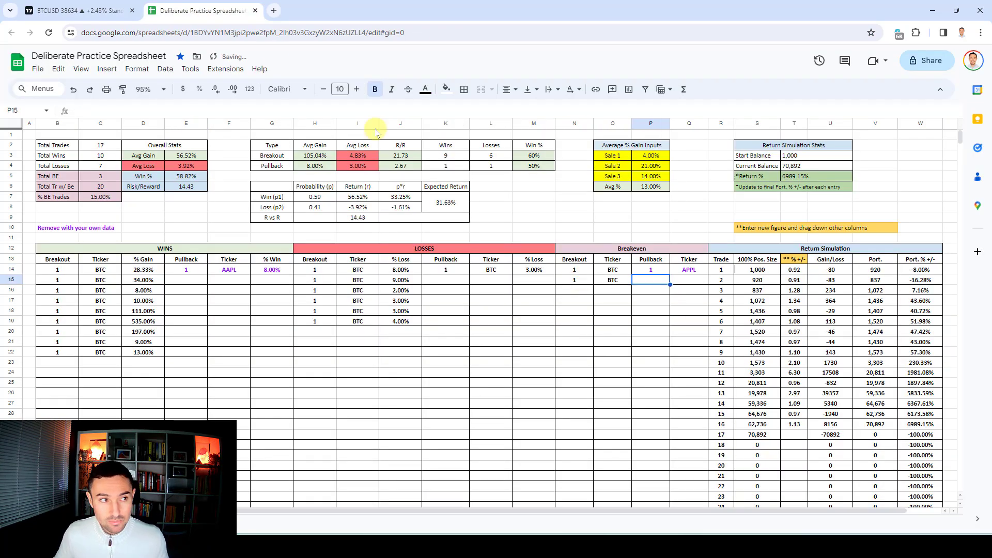
Switch back to the BTCUSD chart, remove all drawings and reset the price scale to automatic
left_click(39, 5)
left_click(14, 380)
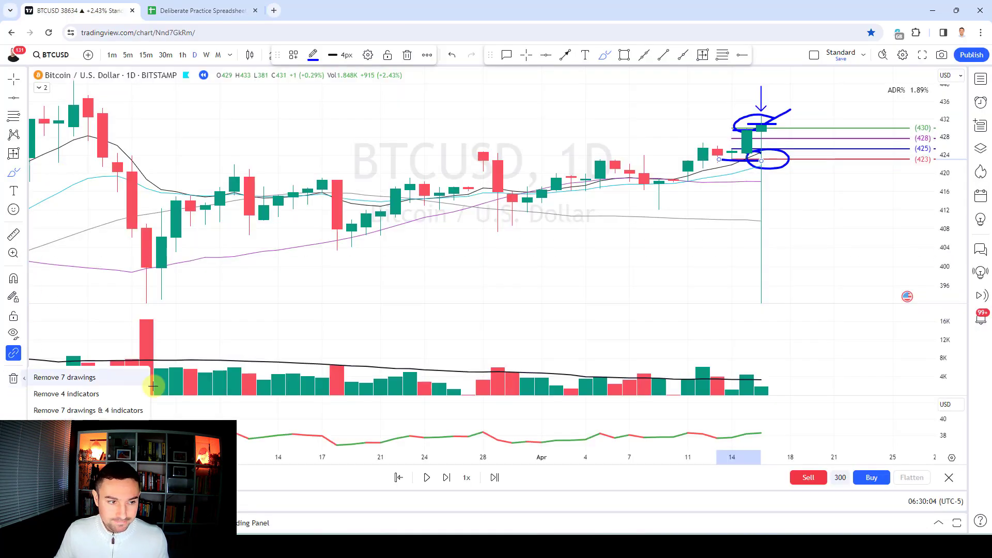
left_click(129, 379)
scroll(925, 385, "down", 2)
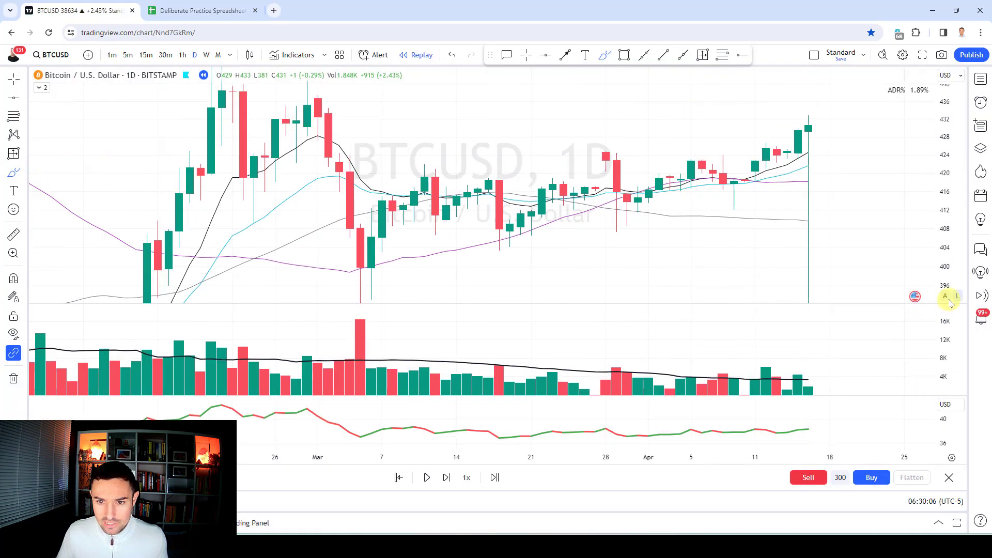
double_click(948, 299)
left_click_drag(871, 157, 819, 158)
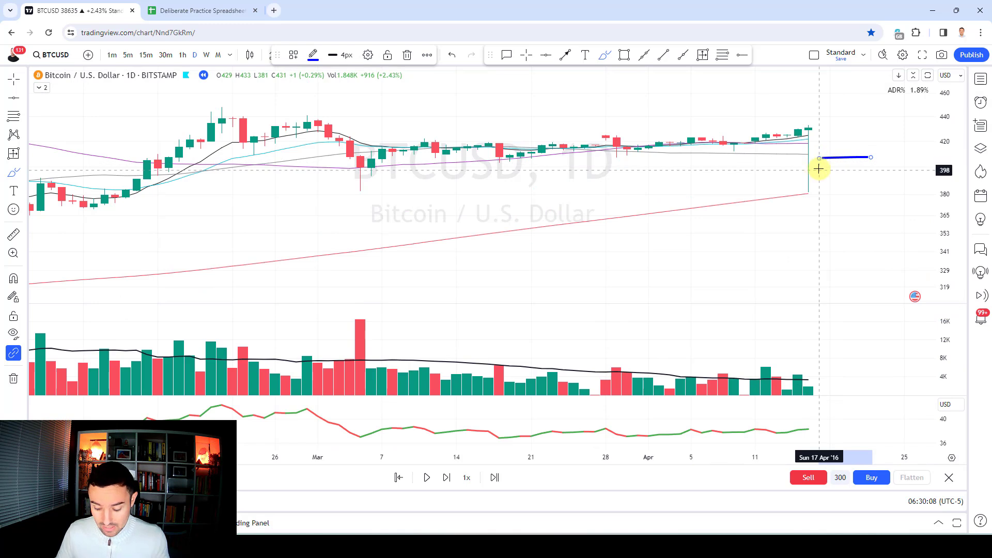
key("Delete")
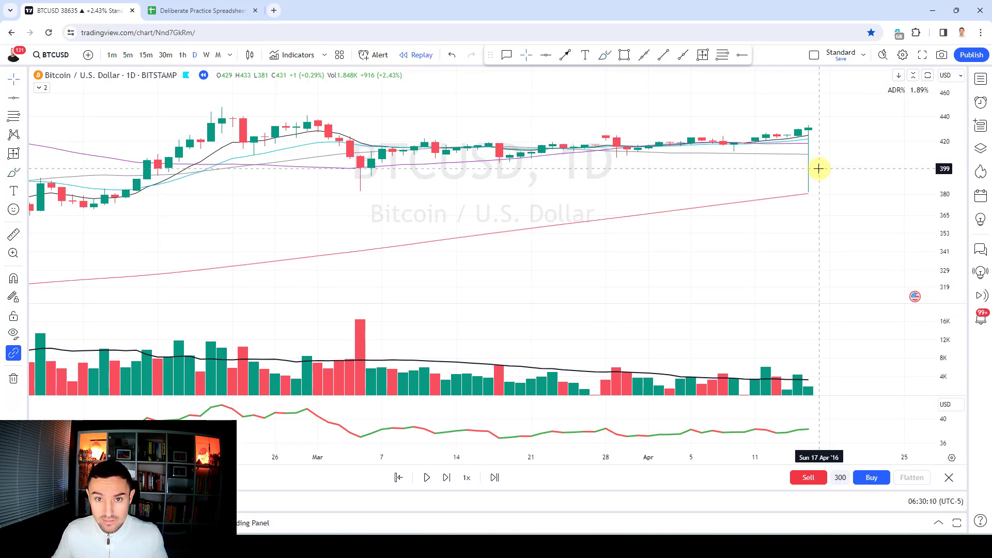
left_click_drag(863, 175, 796, 166)
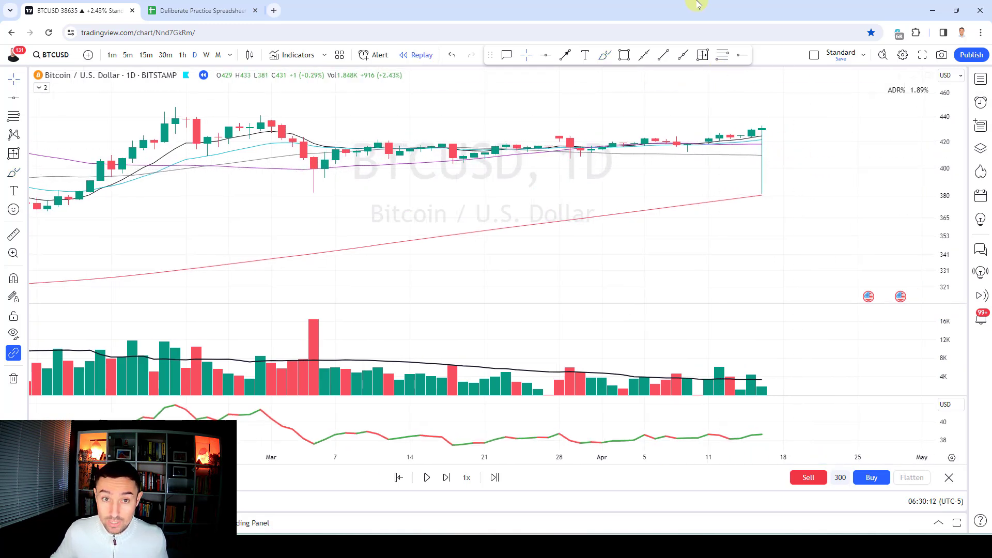
Advance the bar replay to 8 May 2016
key("shift+Right")
key("shift+Right")
key("shift+Right")
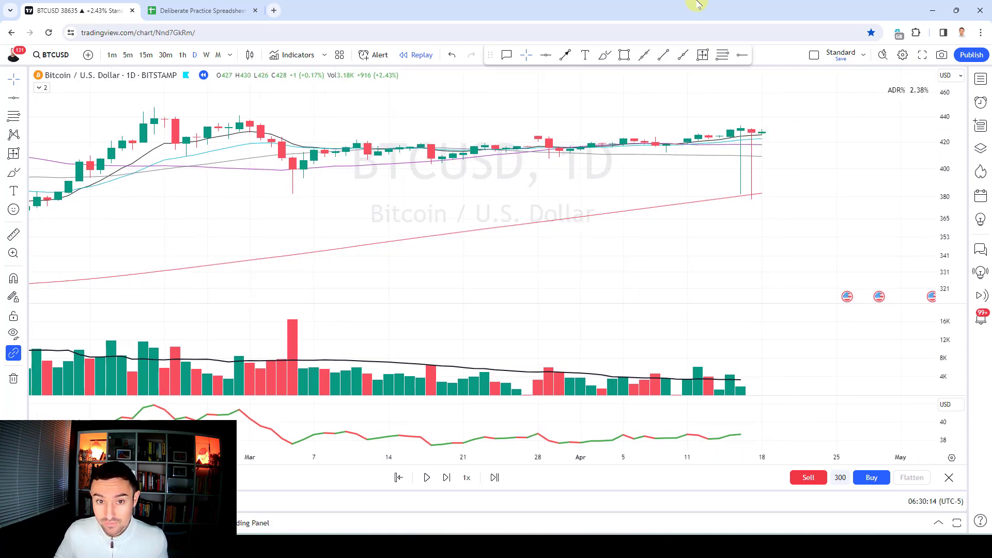
key("shift+Right")
key("shift+Right")
key("shift+Right")
key("shift+Right")
key("shift+Right")
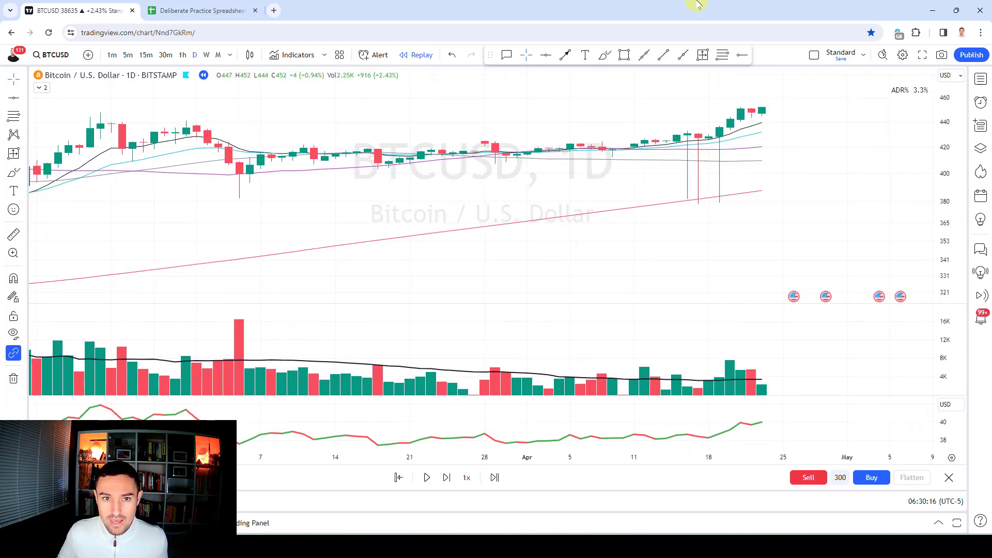
key("shift+Right")
key("shift+Right")
key("shift+Right")
key("shift+Right")
key("shift+Right")
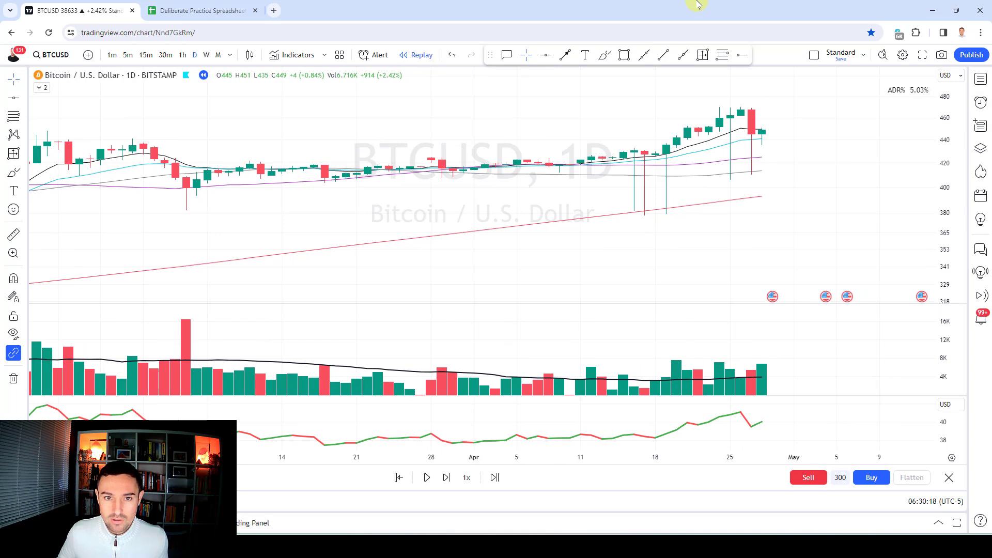
key("shift+Right")
key("shift+Right")
key("shift+Right")
key("shift+Right")
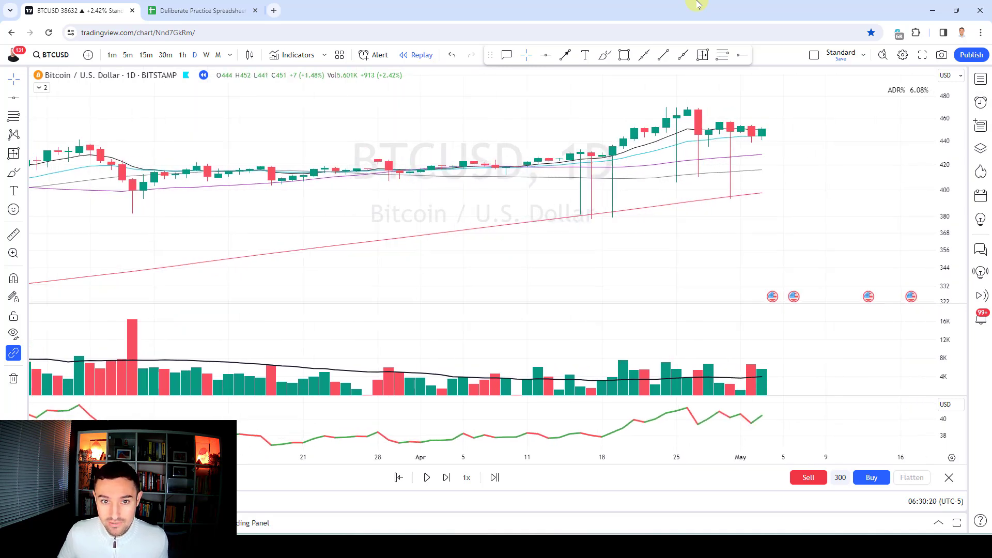
key("shift+Right")
key("shift+Right")
key("shift+Right")
key("shift+Right")
key("shift+Right")
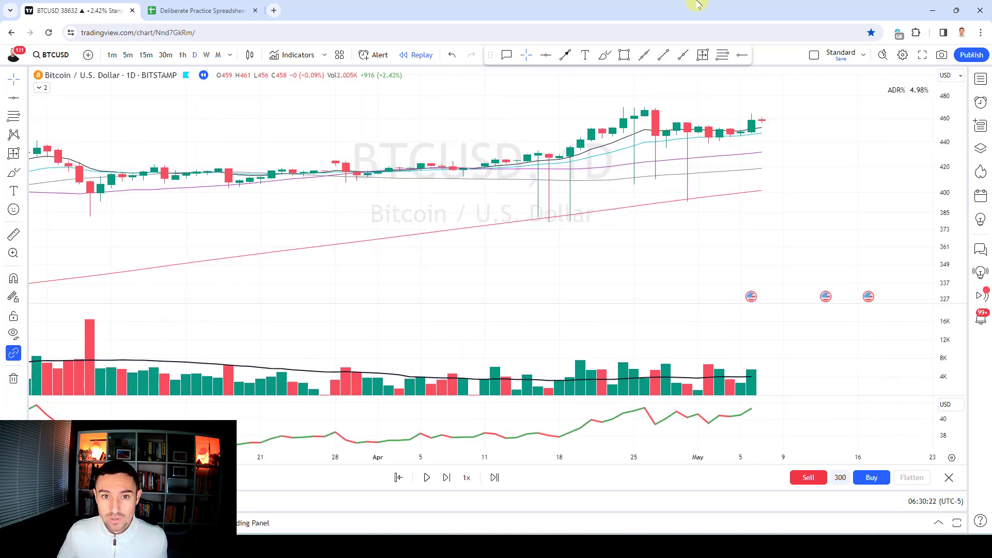
Brush a vertical line above the 5 May bar and a declining line across the 4 to 7 May volume bars
scroll(674, 194, "up", 3)
left_click(605, 54)
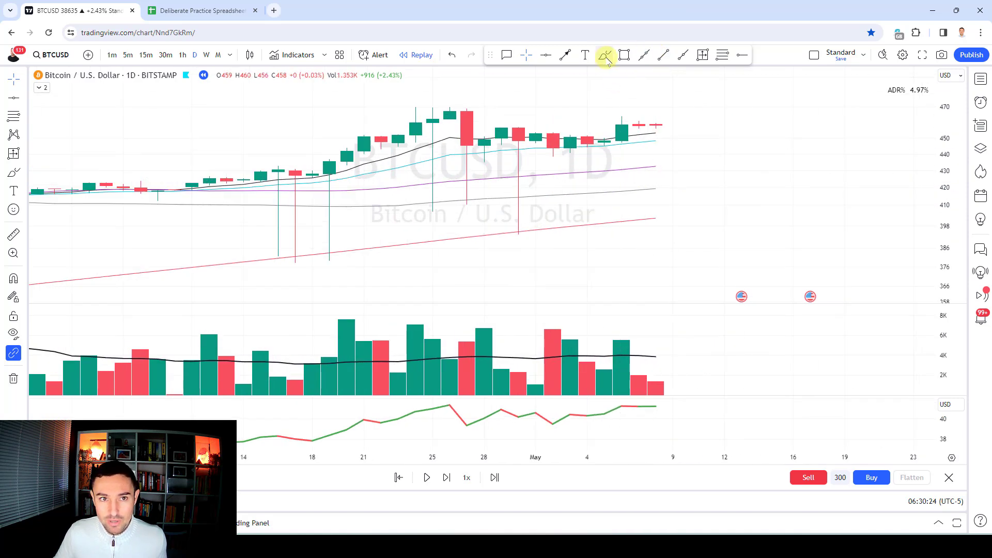
left_click_drag(607, 110, 608, 136)
left_click_drag(593, 347, 642, 366)
left_click(528, 56)
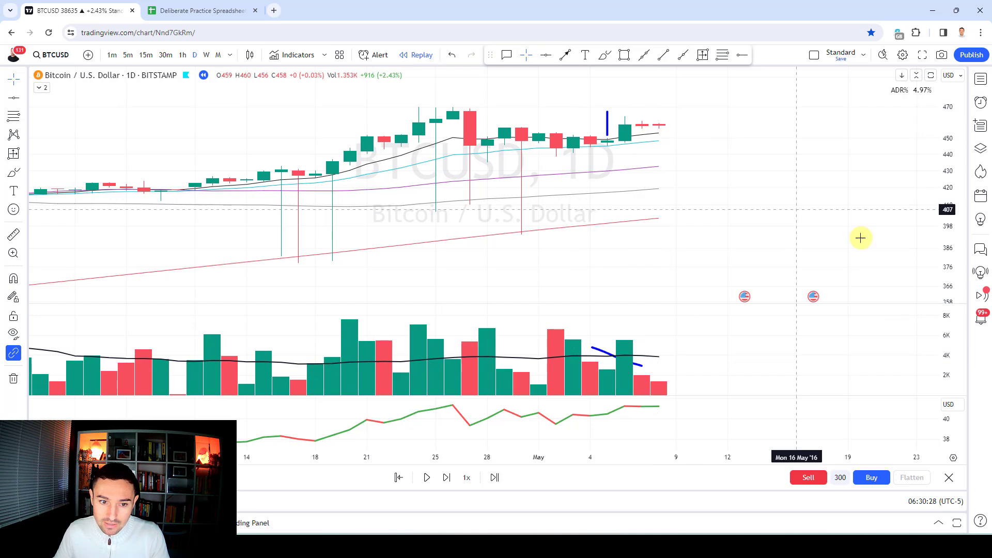
Advance the bar replay to 12 May 2016
key("shift+Right")
key("shift+Right")
key("shift+Right")
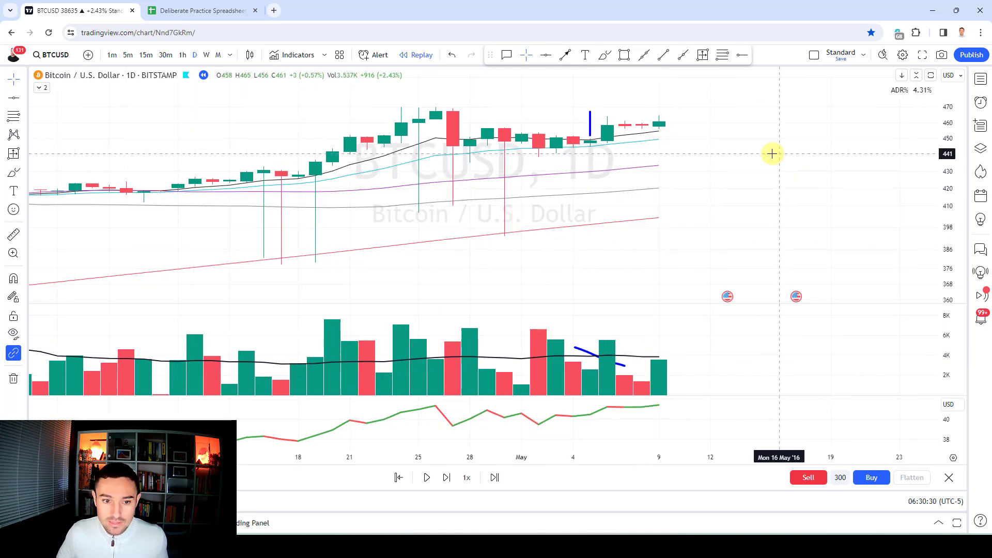
key("shift+Right")
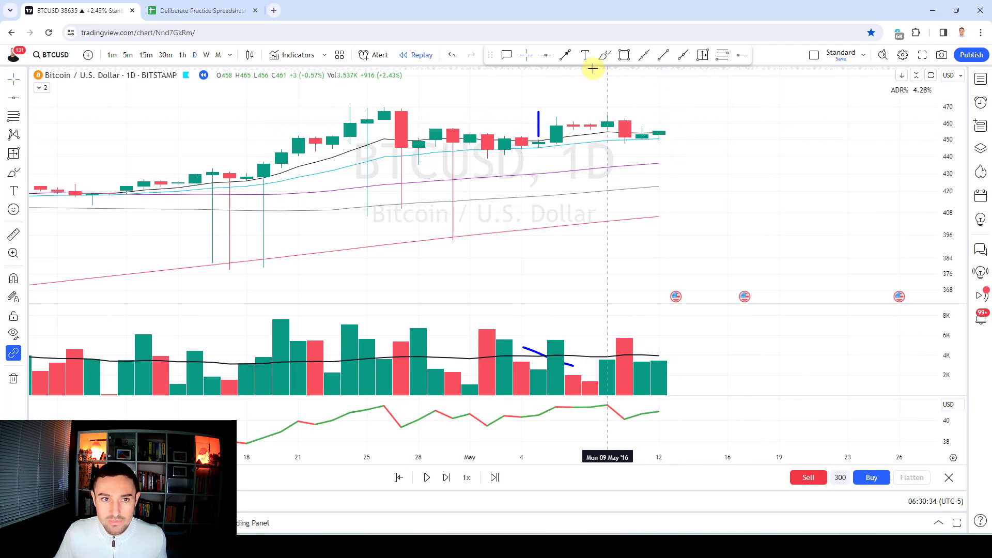
Brush vertical lines above the 10 and 12 May bars and circle the 10 May volume bar
left_click(612, 55)
left_click_drag(659, 122, 659, 105)
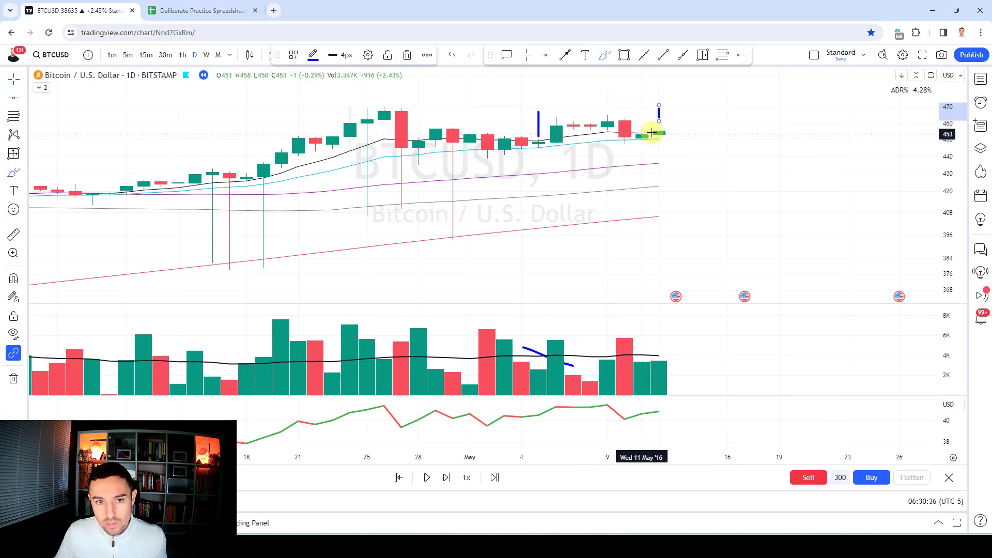
mouse_move(624, 333)
left_mouse_down()
mouse_move(609, 346)
mouse_move(641, 333)
left_mouse_up()
left_click(526, 55)
left_click(501, 97)
Advance the bar replay to 14 May 2016
key("shift+Right")
Advance the bar replay to 22 May 2016
key("shift+Right")
key("shift+Right")
key("shift+Right")
key("shift+Right")
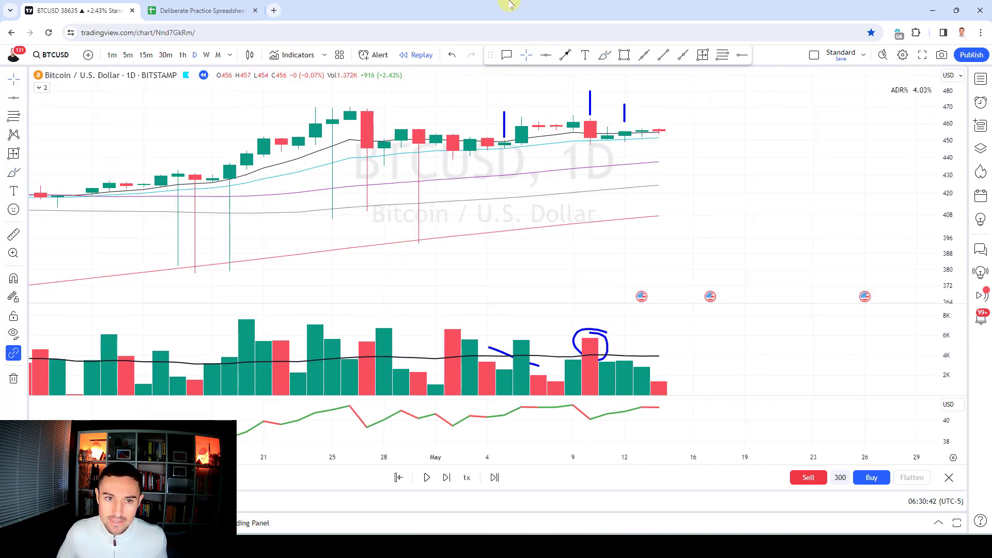
key("shift+Right")
key("shift+Right")
key("shift+Right")
key("shift+Right")
key("shift+Right")
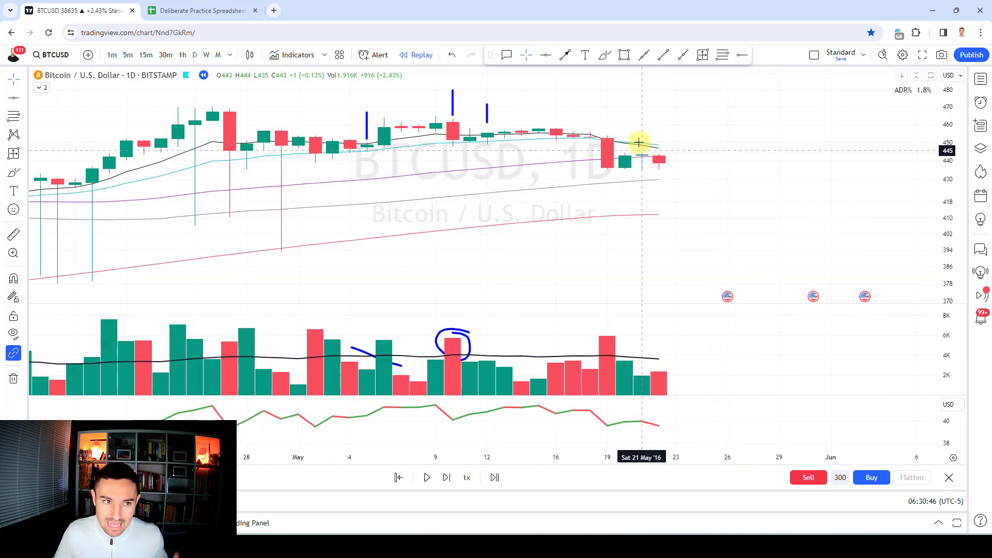
scroll(631, 129, "down", 5)
scroll(652, 123, "up", 5)
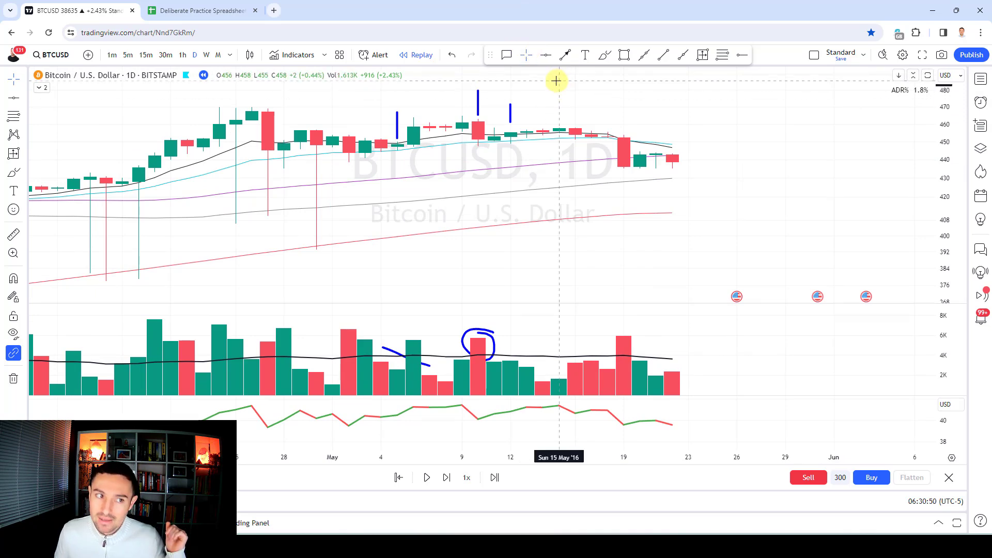
Advance the bar replay to 6 July 2016
key("shift+Right")
key("shift+Right")
key("shift+Right")
key("shift+Right")
key("shift+Right")
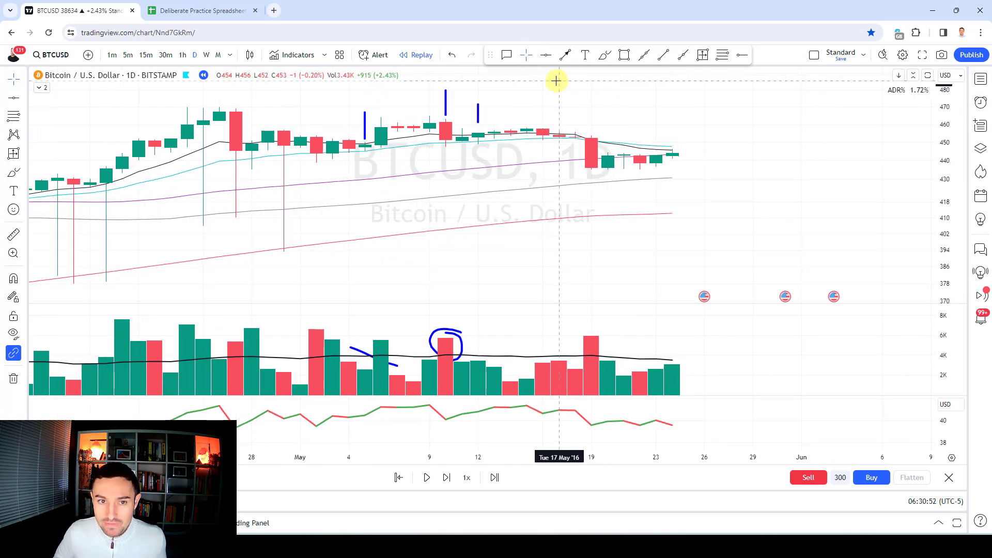
key("shift+Right")
key("shift+Right")
key("shift+Right")
key("shift+Right")
key("shift+Right")
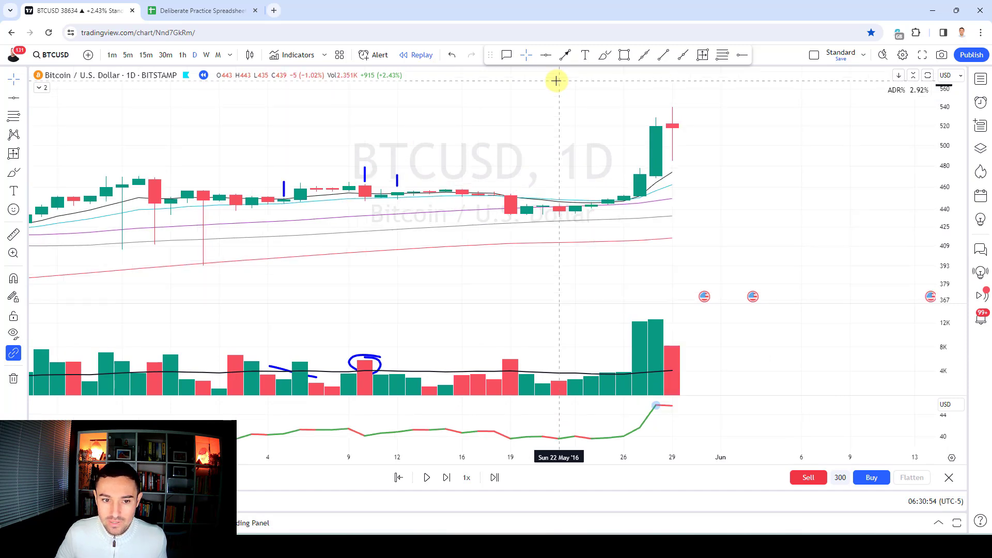
key("shift+Right")
key("shift+Right")
key("shift+Right")
key("shift+Right")
key("shift+Right")
key("shift+Right")
key("shift+Right")
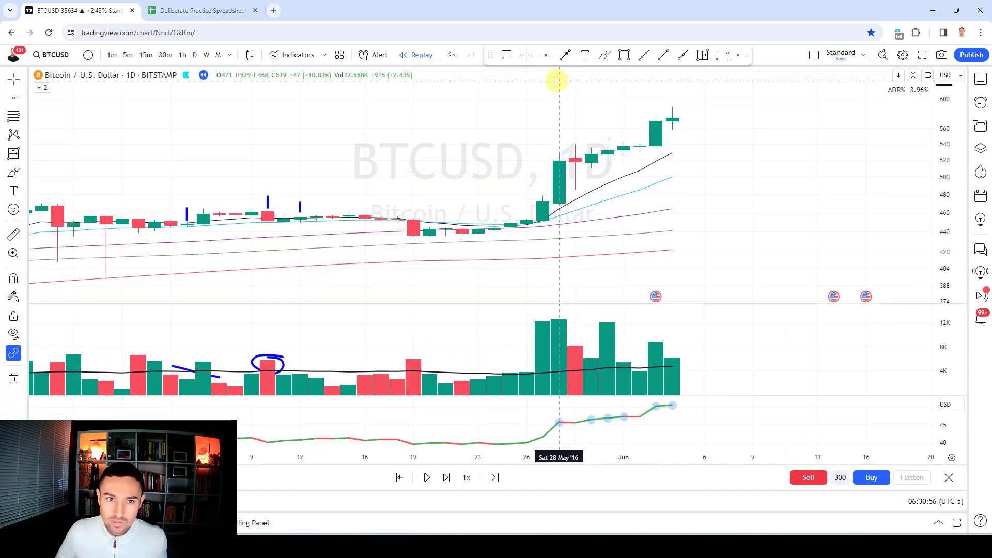
key("shift+Right")
key("shift+Right")
key("shift+Right")
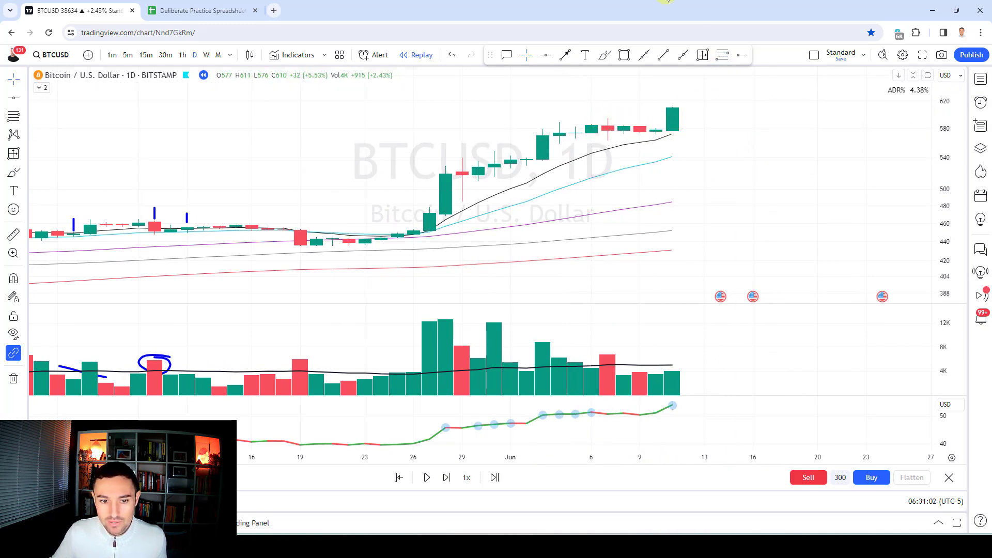
key("shift+Right")
key("shift+Right")
key("shift+Right")
key("shift+Right")
key("shift+Right")
key("shift+Right")
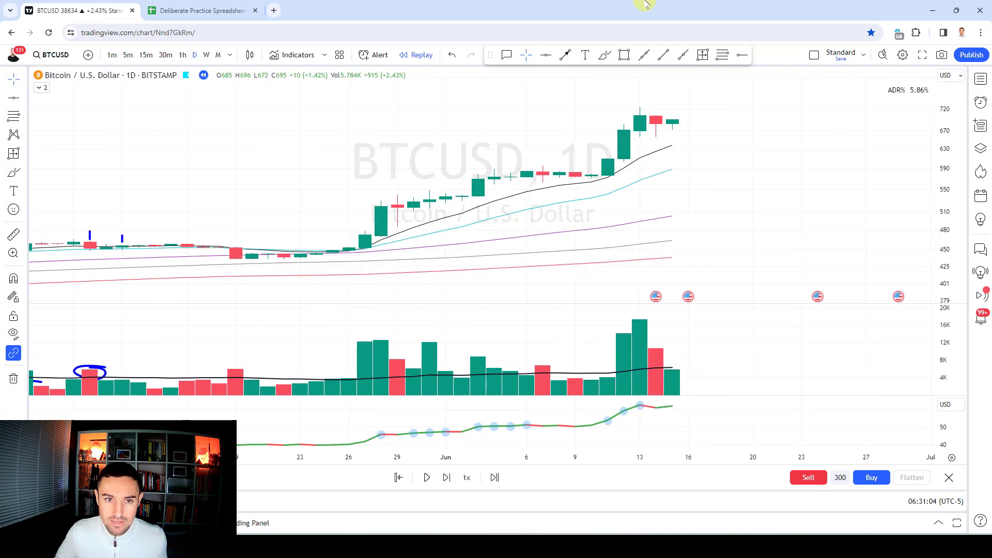
key("shift+Right")
key("shift+Right")
key("shift+Right")
key("shift+Right")
key("shift+Right")
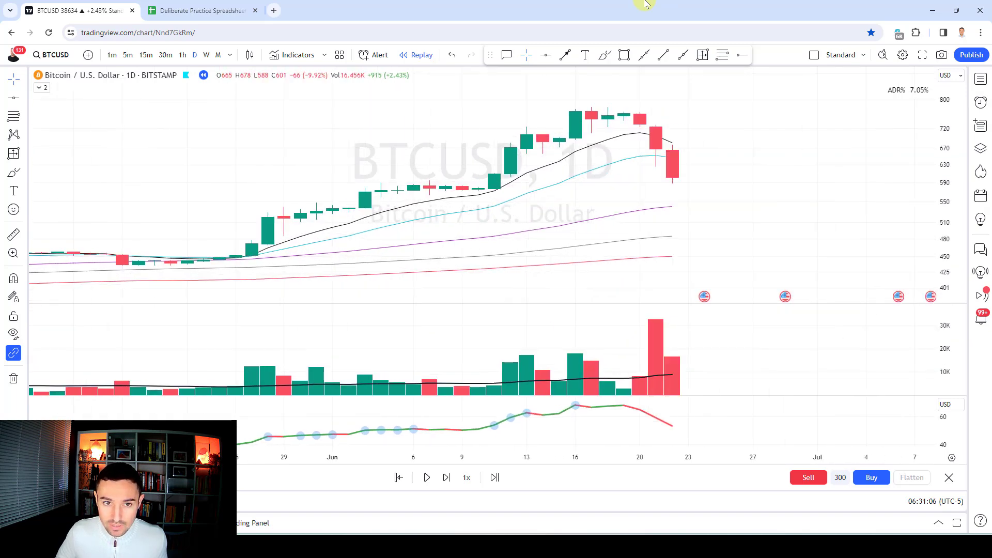
key("shift+Right")
key("shift+Right")
key("shift+Right")
key("shift+Right")
key("shift+Right")
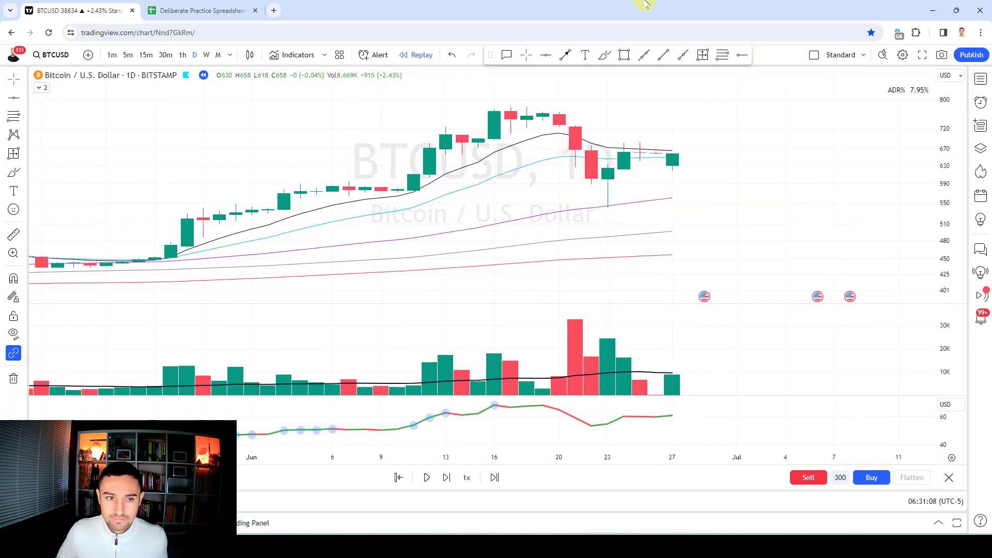
key("shift+Right")
key("shift+Right")
key("shift+Right")
key("shift+Right")
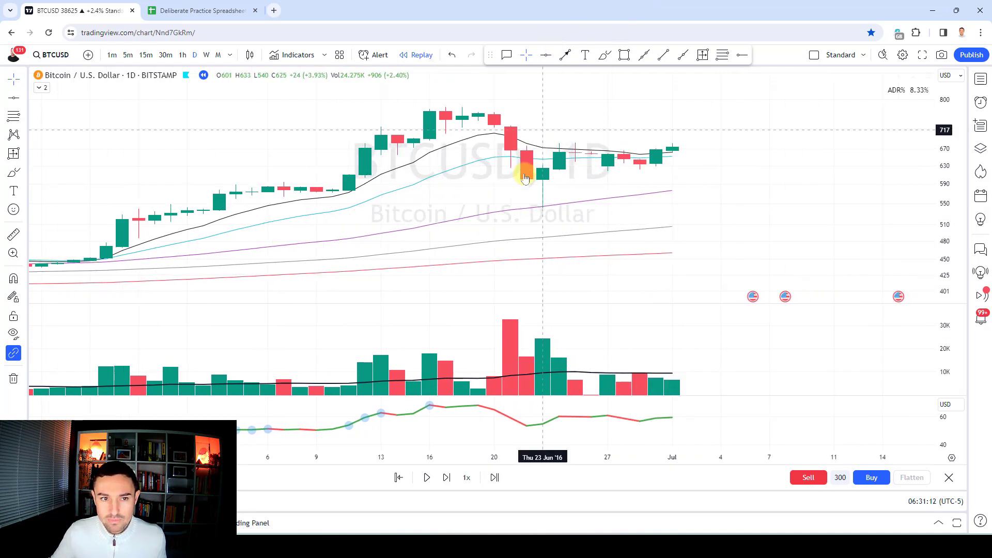
key("shift+Right")
key("shift+Right")
key("shift+Right")
key("shift+Right")
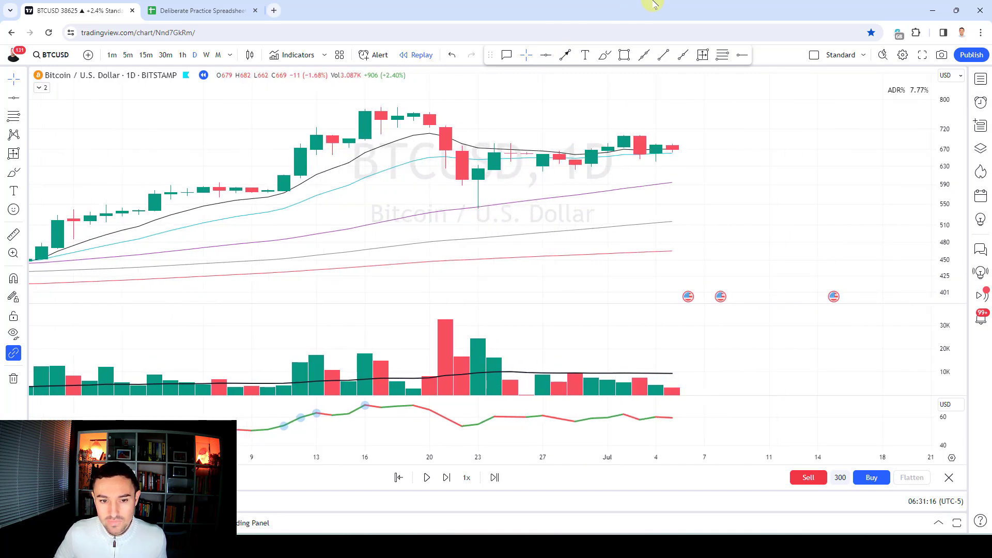
key("shift+Right")
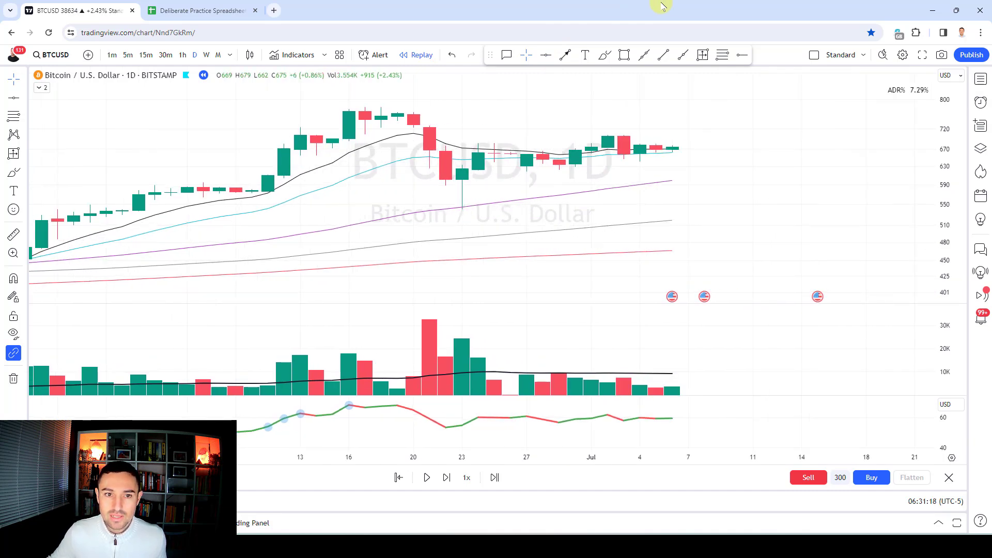
Brush a loop around the 23 June low and a declining line across the 4 to 6 July volume bars, deleting the stray price strokes
left_click(605, 55)
mouse_move(478, 189)
left_mouse_down()
mouse_move(435, 211)
mouse_move(462, 182)
mouse_move(688, 153)
left_mouse_up()
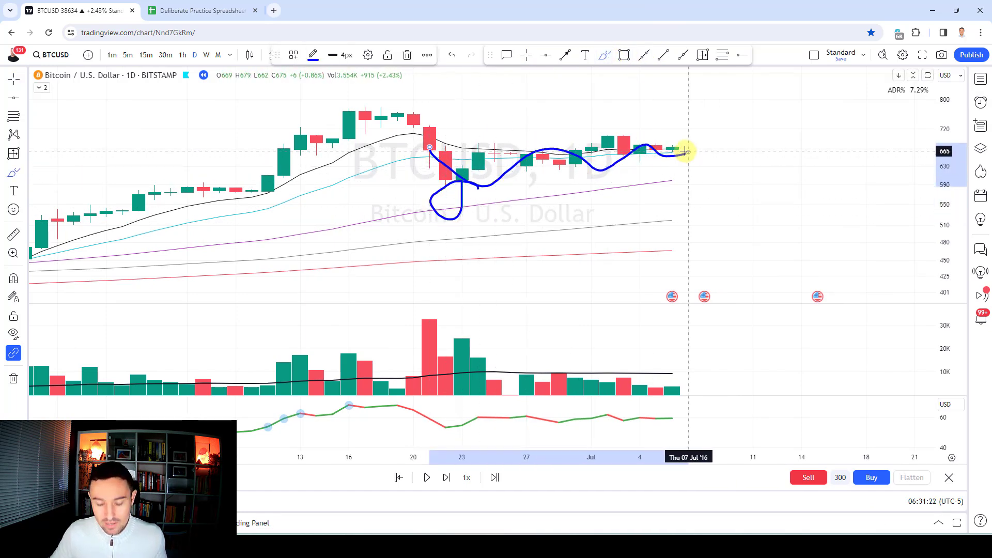
key("Delete")
left_click_drag(626, 159, 650, 148)
key("Delete")
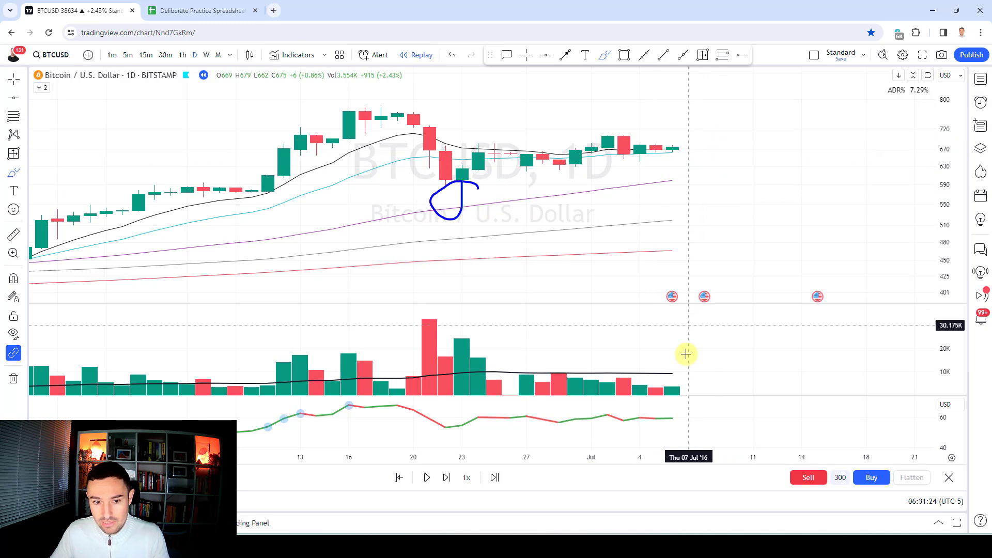
left_click_drag(641, 374, 673, 385)
Plot the trade levels on the 6 July bar from its high of 679 to its low of 662
left_click(723, 55)
left_click(671, 135, "ctrl")
left_click(674, 157, "ctrl")
left_click(696, 194)
Measure the price range of the 6 July bar between the entry and stop levels, discarding the measurement
left_click(704, 55)
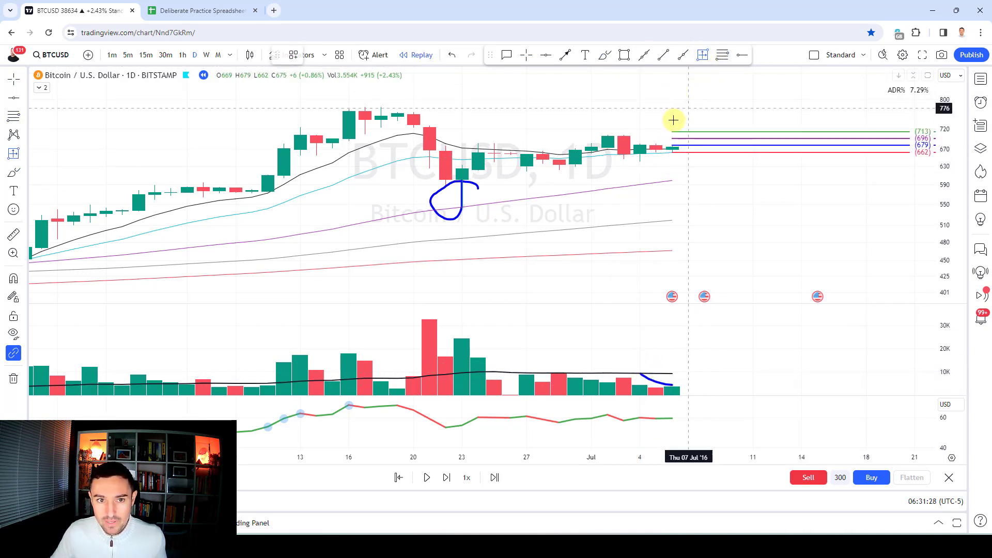
left_click(672, 136, "ctrl")
left_click(673, 161, "ctrl")
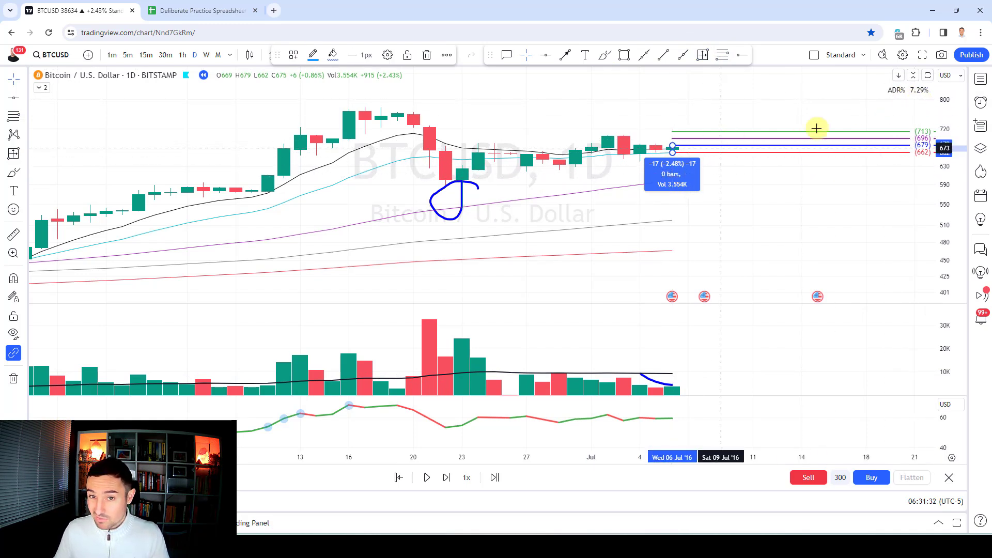
left_click(925, 96)
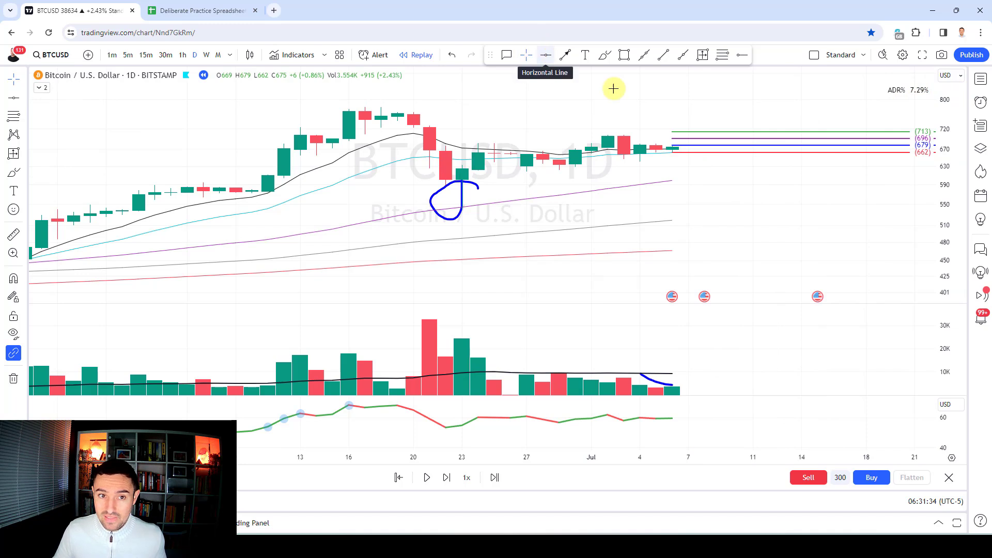
Advance the bar replay to 7 July 2016 and examine that bar's range against the plotted trade levels
key("shift+Right")
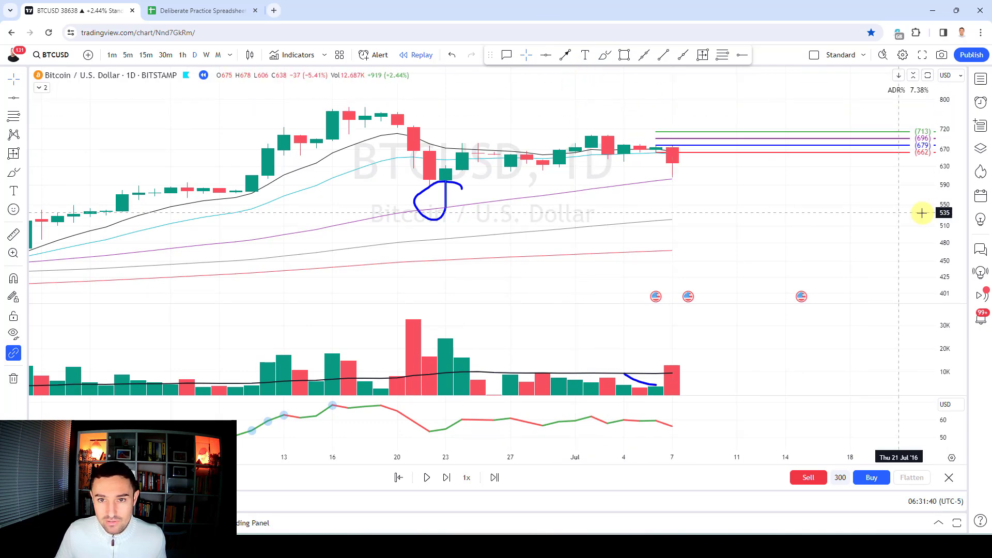
left_click_drag(956, 161, 957, 135)
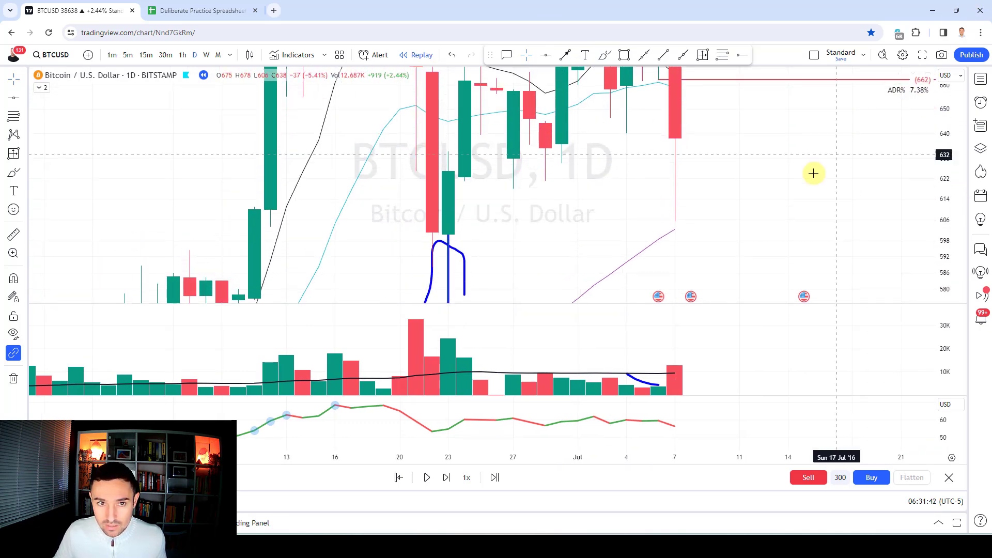
left_click_drag(817, 171, 811, 301)
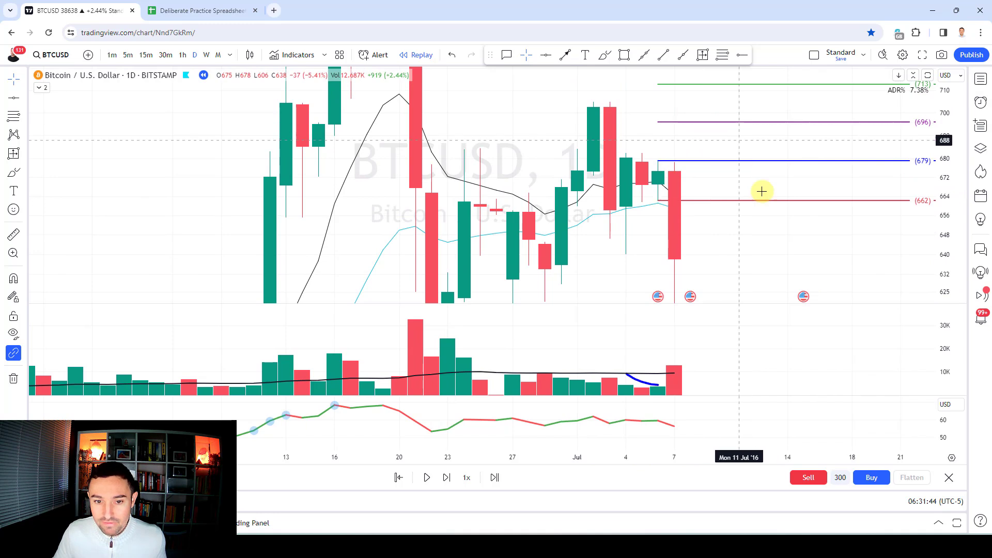
left_click(947, 295)
Remove all drawings from the chart and advance the bar replay to 14 July 2016
left_click(13, 379)
left_click(77, 393)
key("shift+Right")
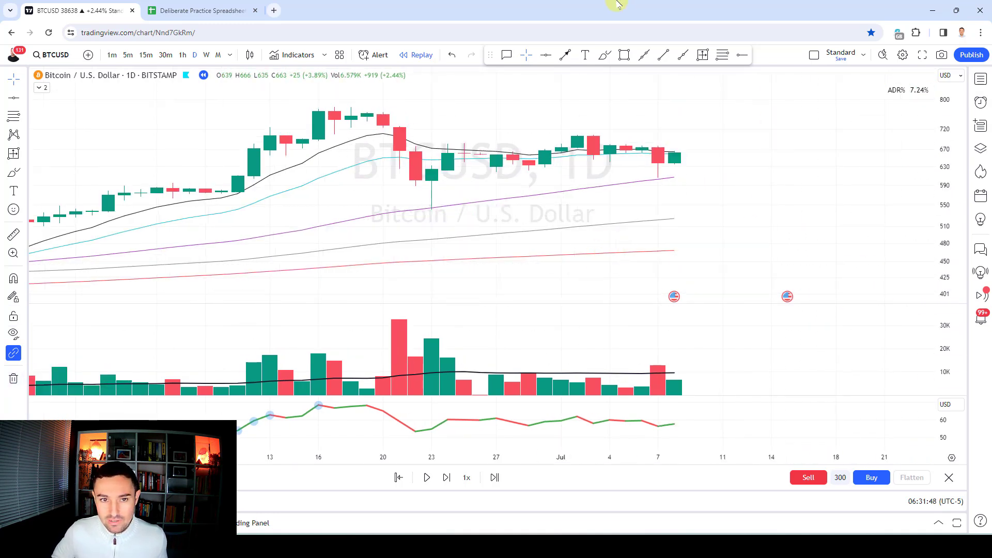
key("shift+Right")
key("shift+Right")
key("shift+Right")
key("shift+Right")
key("shift+Right")
key("shift+Right")
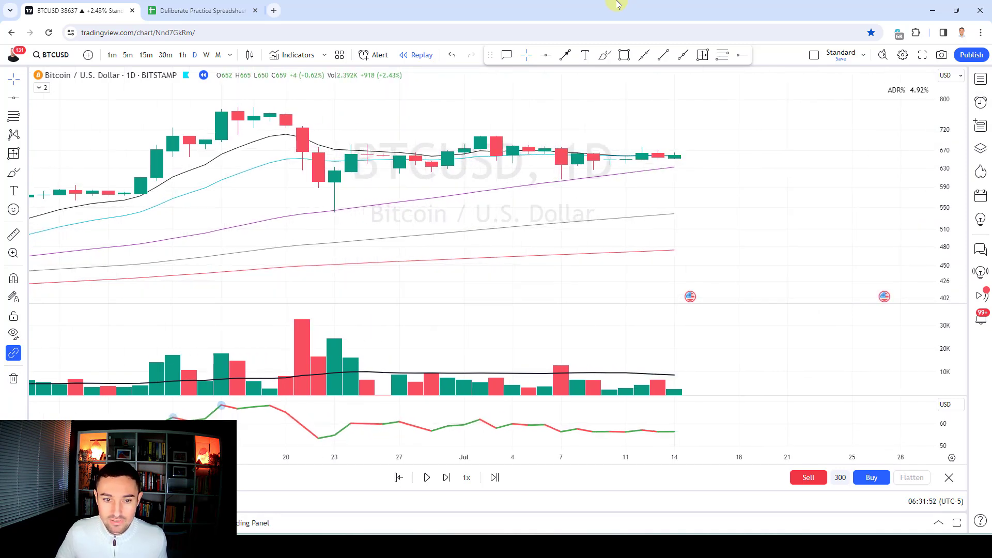
Draw an arrow from the 23 June low to the 7 July low and plot trade levels on the 14 July bar between 665 and 650
scroll(626, 91, "down", 2)
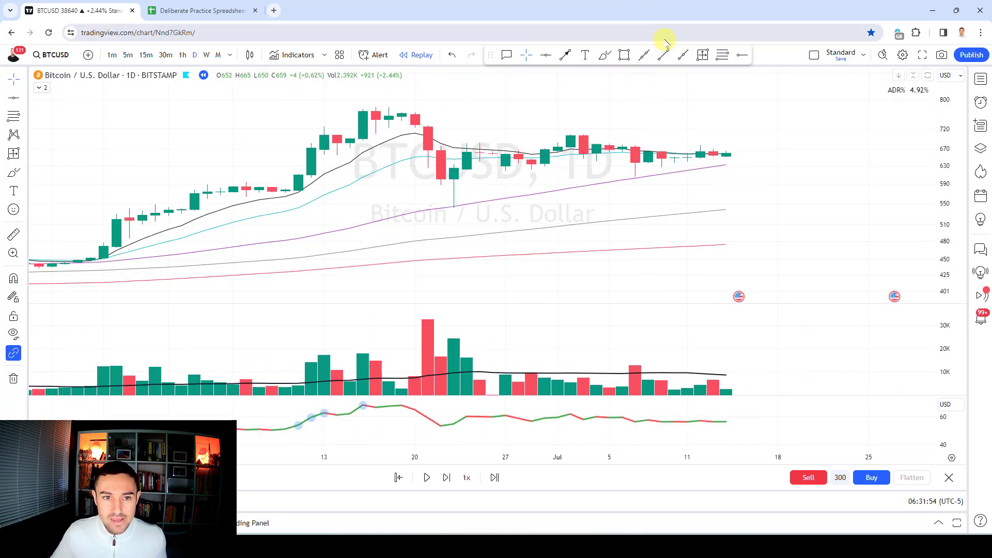
left_click_drag(455, 204, 635, 171)
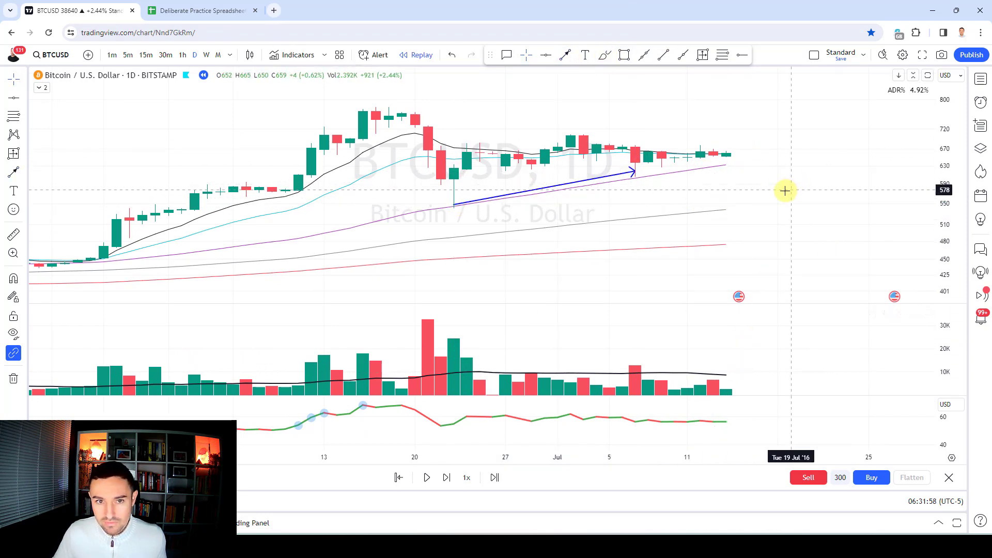
scroll(786, 189, "up", 1)
left_click(723, 55)
left_click(681, 165)
left_click(682, 139)
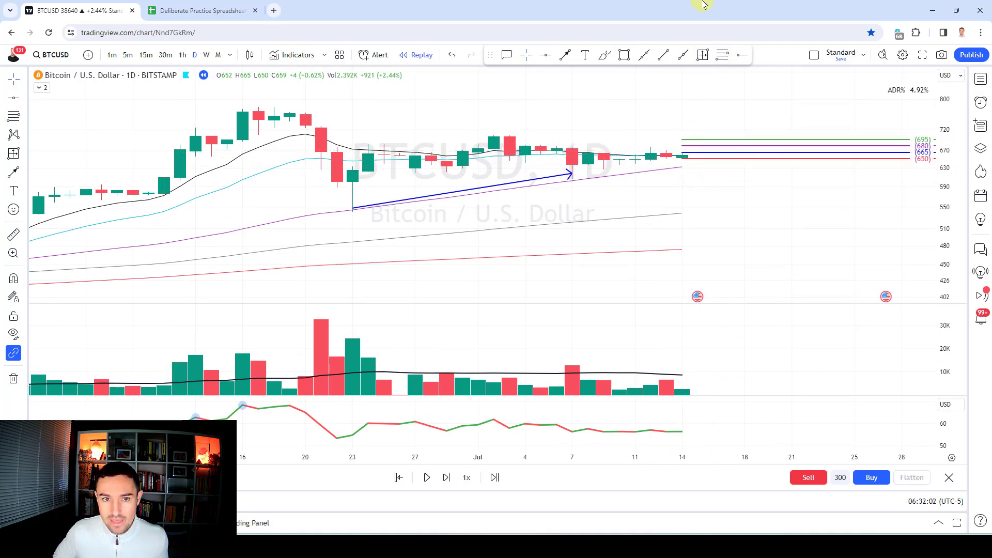
Advance the bar replay to 22 July 2016
key("shift+Right")
key("shift+Right")
key("shift+Right")
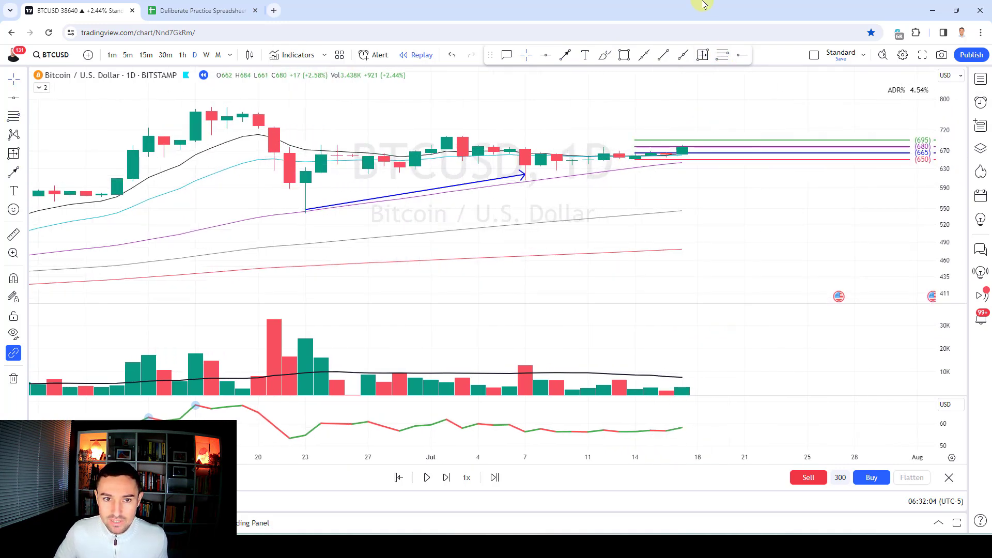
key("shift+Right")
key("shift+Right")
key("shift+Right")
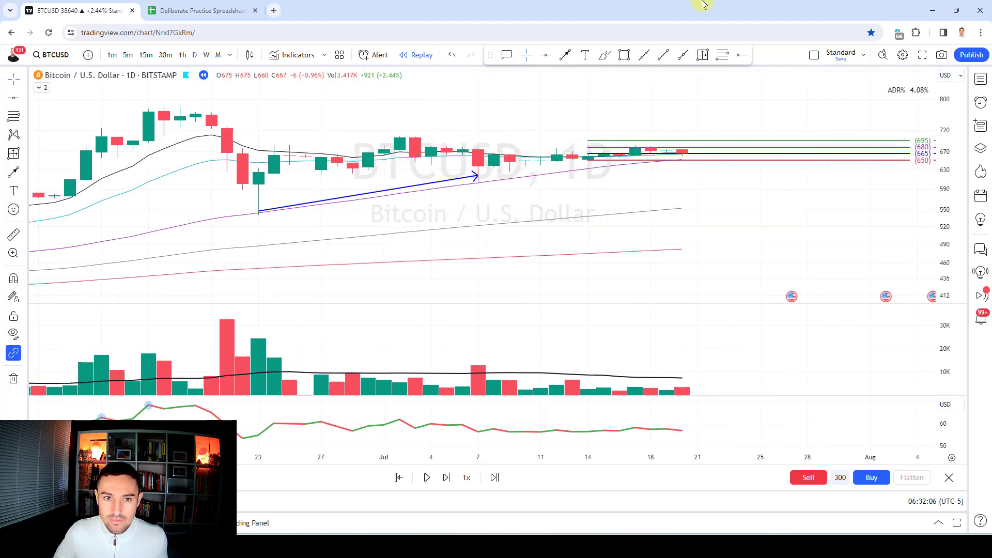
key("shift+Right")
key("shift+Right")
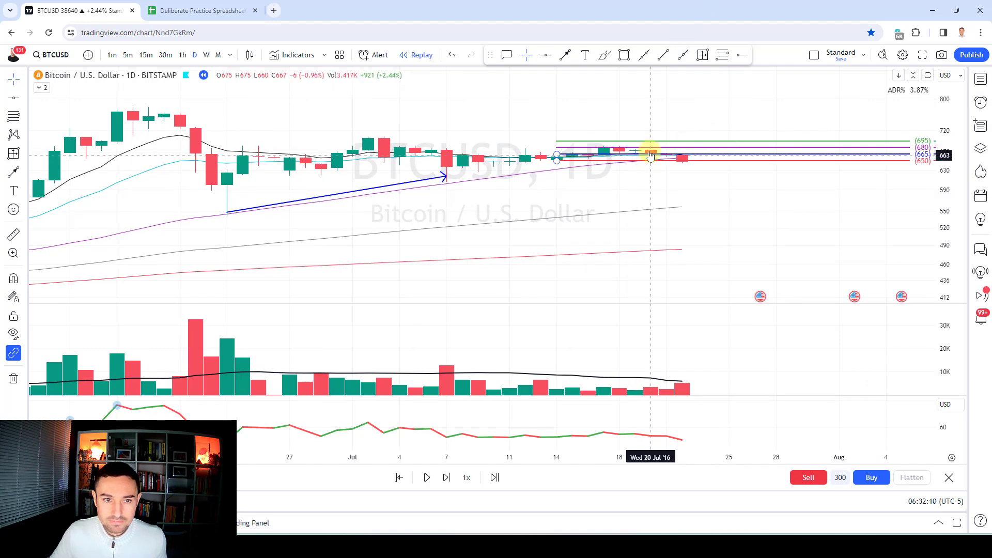
Draw a downward arrow above the 17 July bar, pointing at its high near the 680 level
left_click_drag(947, 152, 944, 73)
left_click_drag(888, 164, 893, 209)
scroll(946, 177, "up", 2)
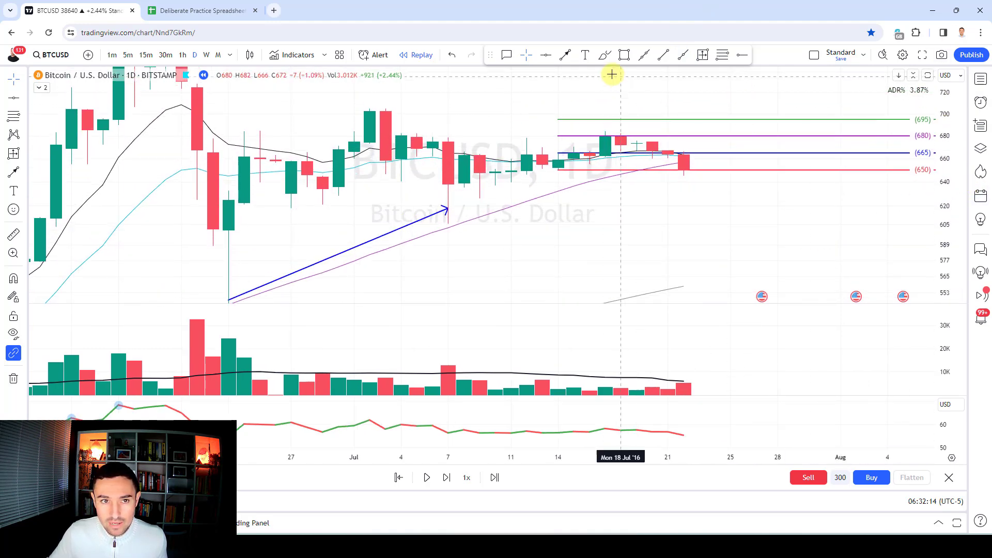
left_click(565, 55)
left_click_drag(603, 99, 605, 126)
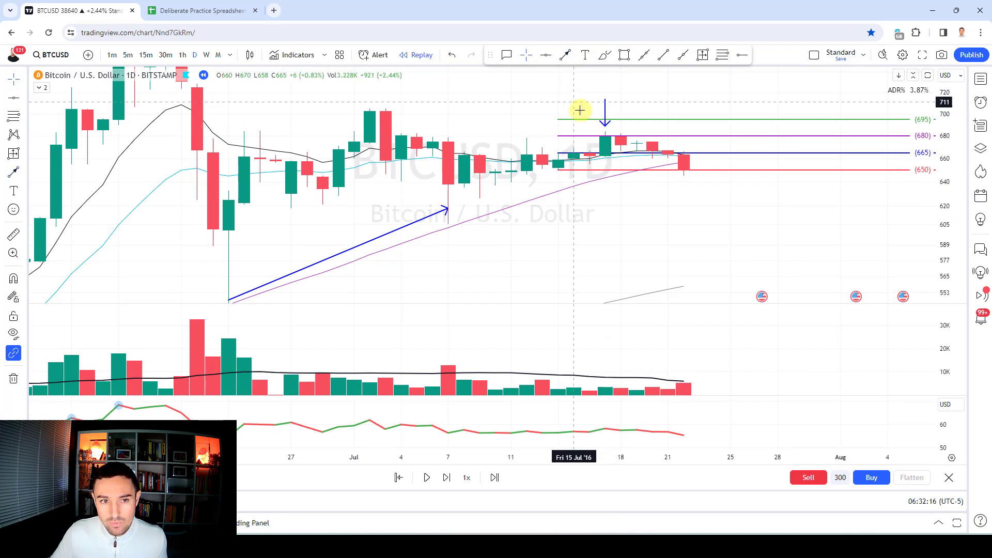
Try the stop level at 658 and circle the 21 and 22 July bars, deleting the circle and returning the stop to 650
left_click_drag(558, 171, 558, 169)
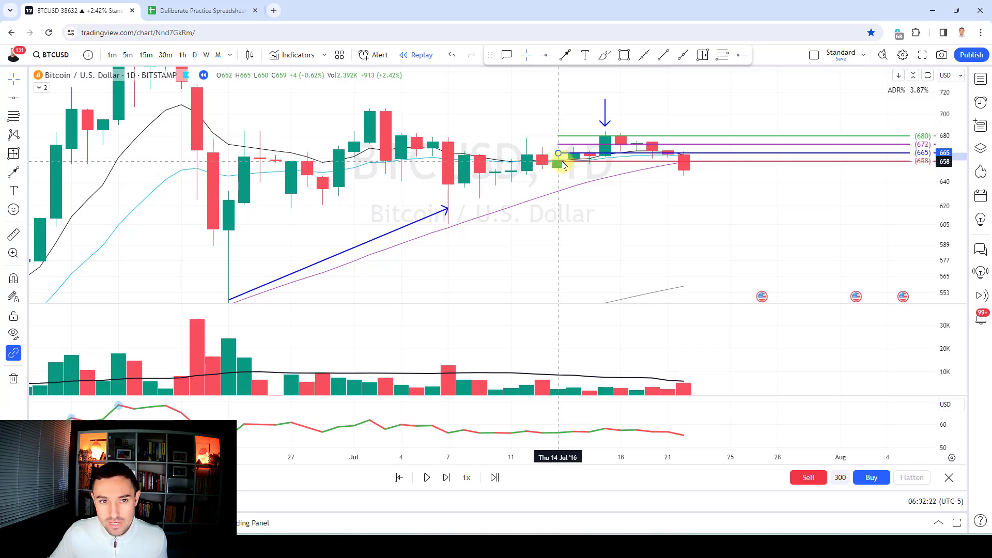
left_click(581, 165)
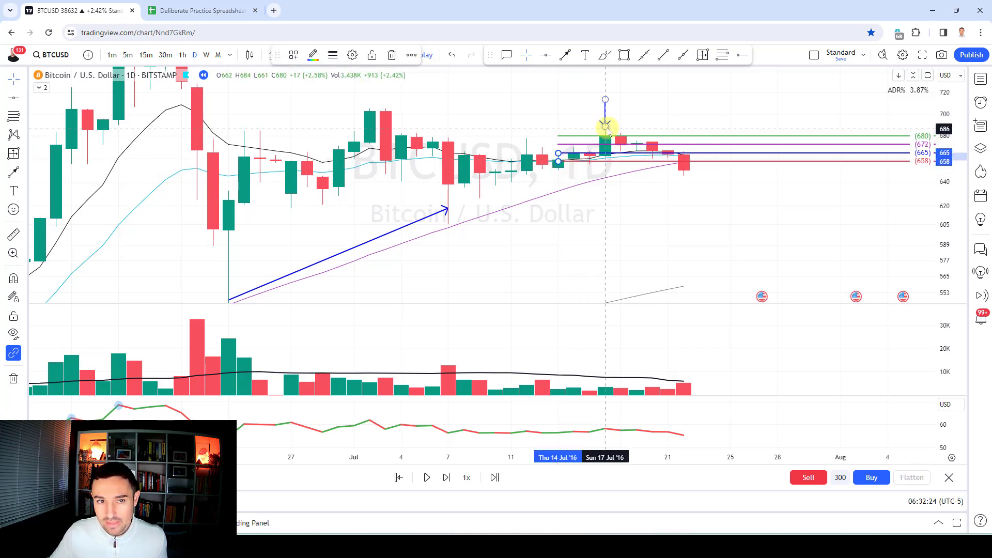
left_click(608, 55)
mouse_move(696, 147)
left_mouse_down()
mouse_move(656, 158)
mouse_move(681, 136)
left_mouse_up()
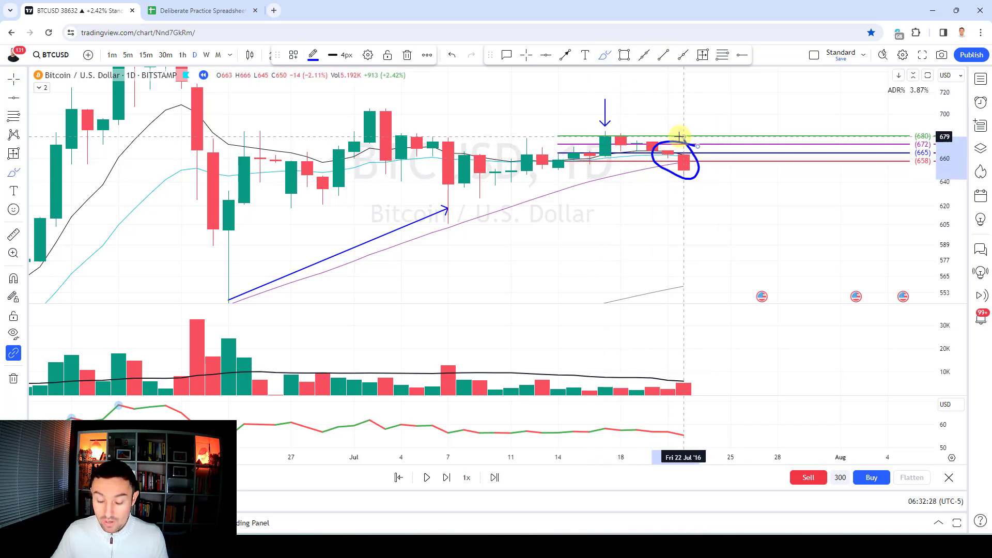
key("Delete")
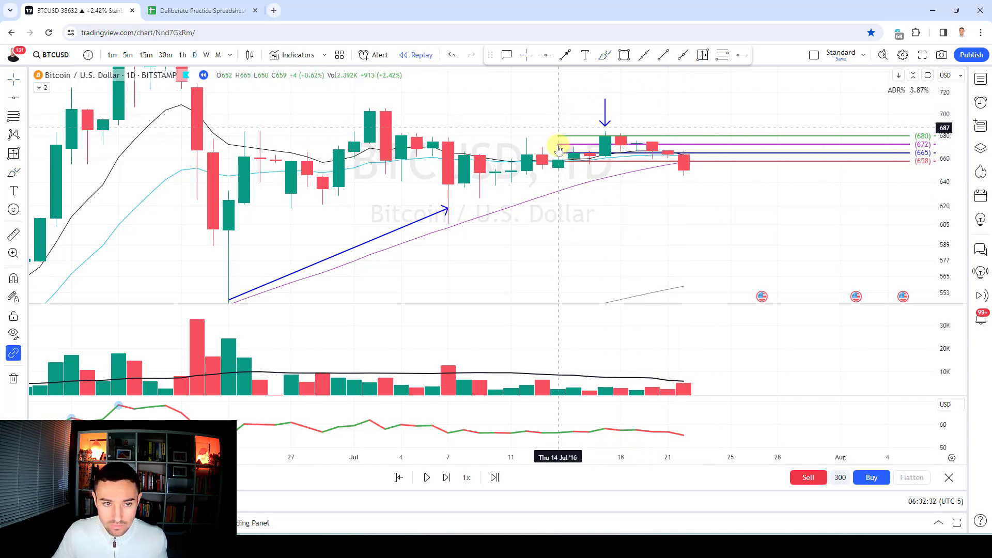
left_click_drag(557, 165, 557, 170)
Measure the 14 July bar's price range from the 665 entry level down to the 650 stop level
left_click(703, 54)
left_click(558, 153)
left_click(558, 170)
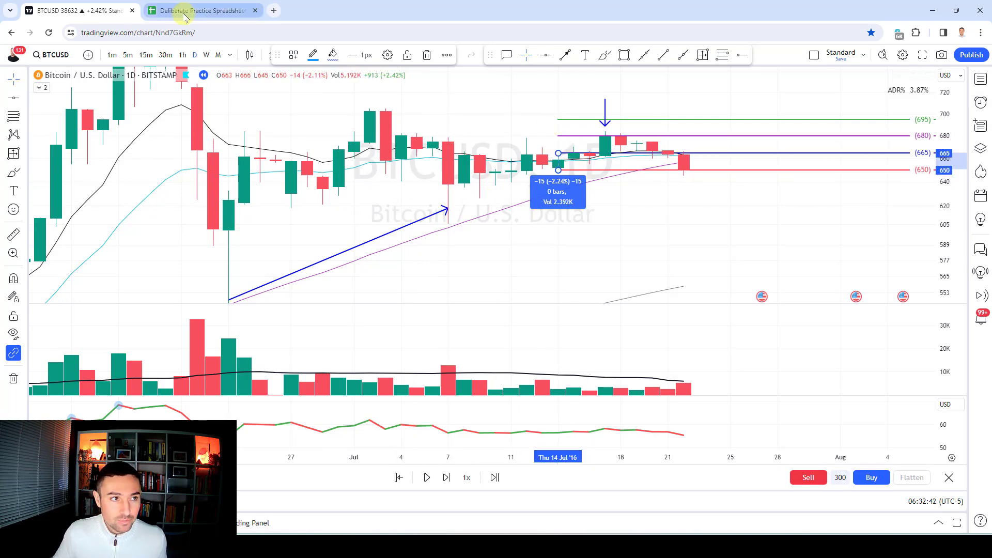
Switch to the Deliberate Practice spreadsheet and log a BTC breakout loss of 3% in row 20 of the losses table
left_click(206, 11)
left_click(321, 332)
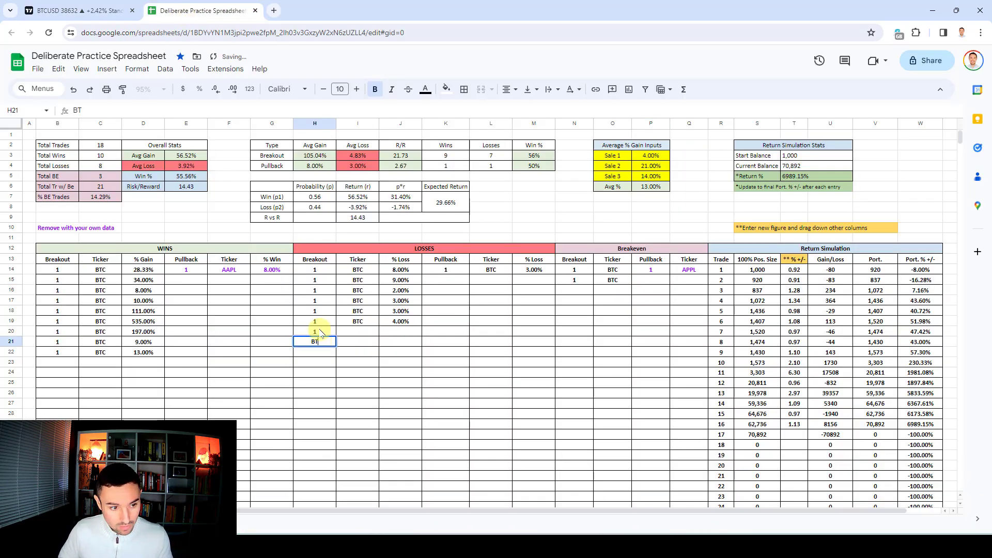
key("Up")
key("Right")
type("BTC")
key("Tab")
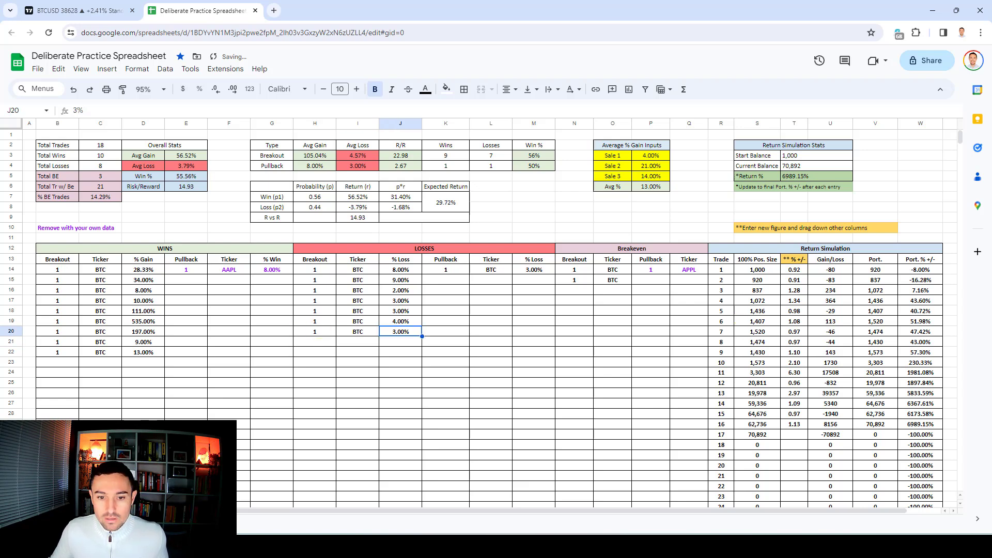
Enter 0.97 as the % +/- figure for trade 17 in the return simulation and set the Return % formula to =W30
left_click(794, 437)
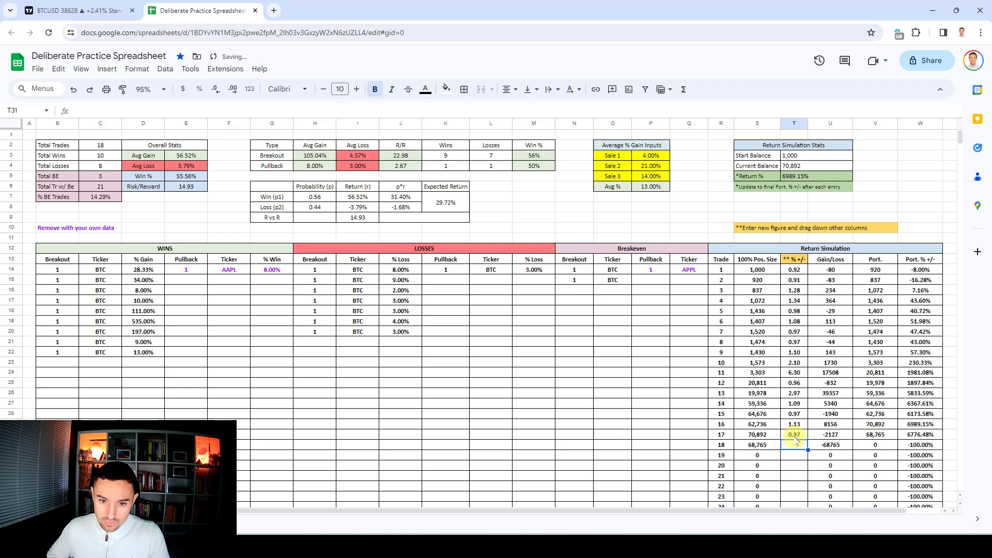
left_click(815, 178)
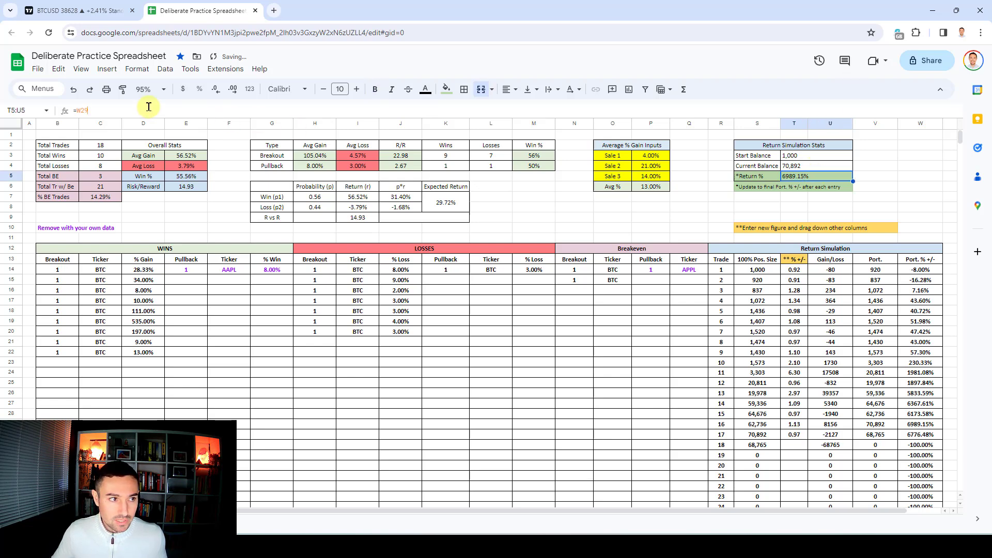
left_click(172, 111)
key("BackSpace")
key("BackSpace")
type("30")
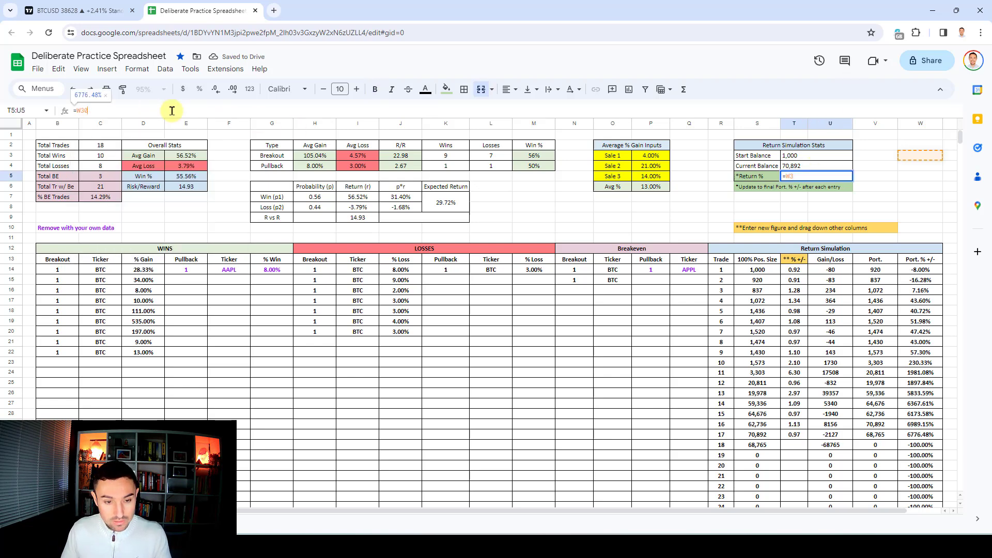
key("Return")
Switch back to the TradingView BTCUSD chart and remove all drawings from it
left_click(78, 10)
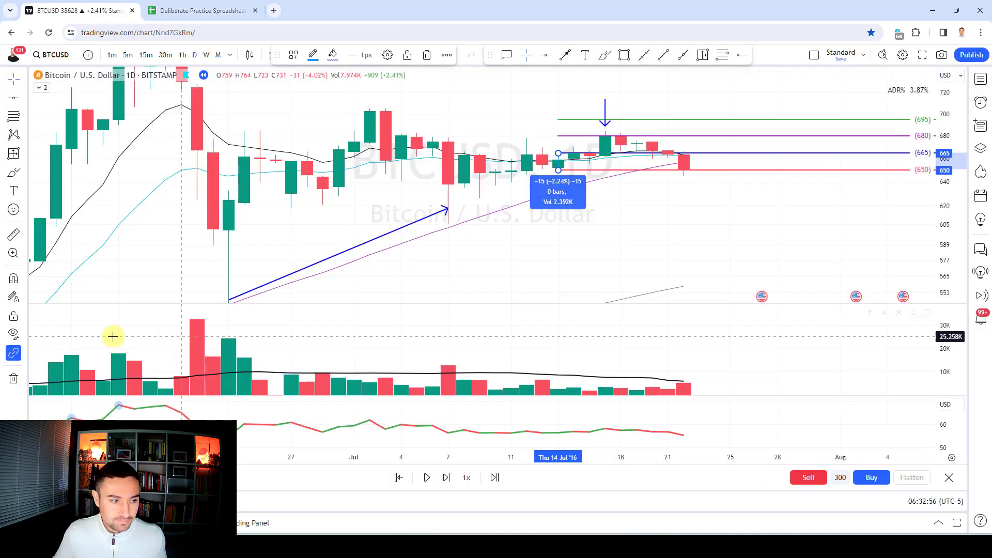
left_click(14, 378)
left_click(128, 376)
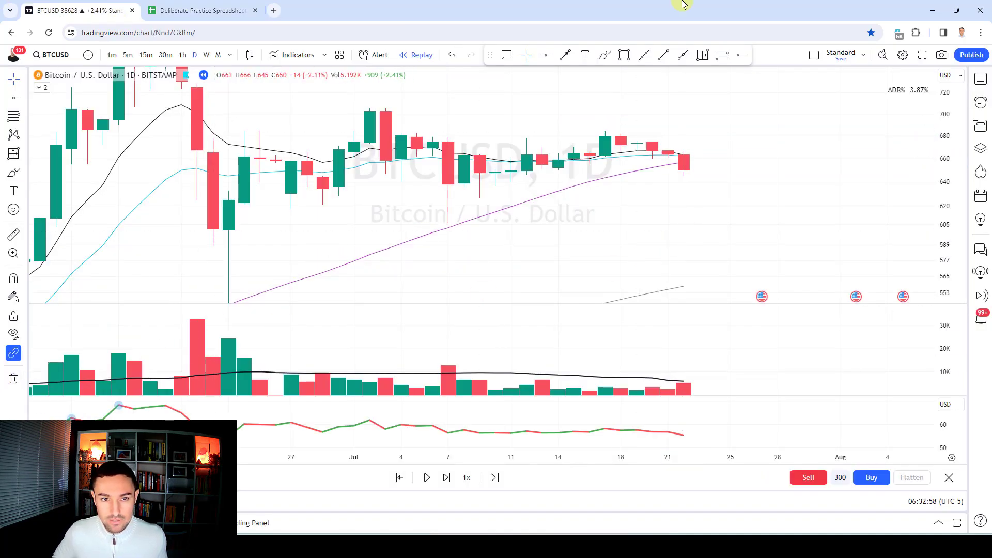
Advance the bar replay to 7 August 2016 and refit the price scale to show the full sell-off
key("shift+Right")
key("shift+Right")
key("shift+Right")
key("shift+Right")
key("shift+Right")
key("shift+Right")
key("shift+Right")
key("shift+Right")
key("shift+Right")
key("shift+Right")
key("shift+Right")
key("shift+Right")
key("shift+Right")
key("shift+Right")
key("shift+Right")
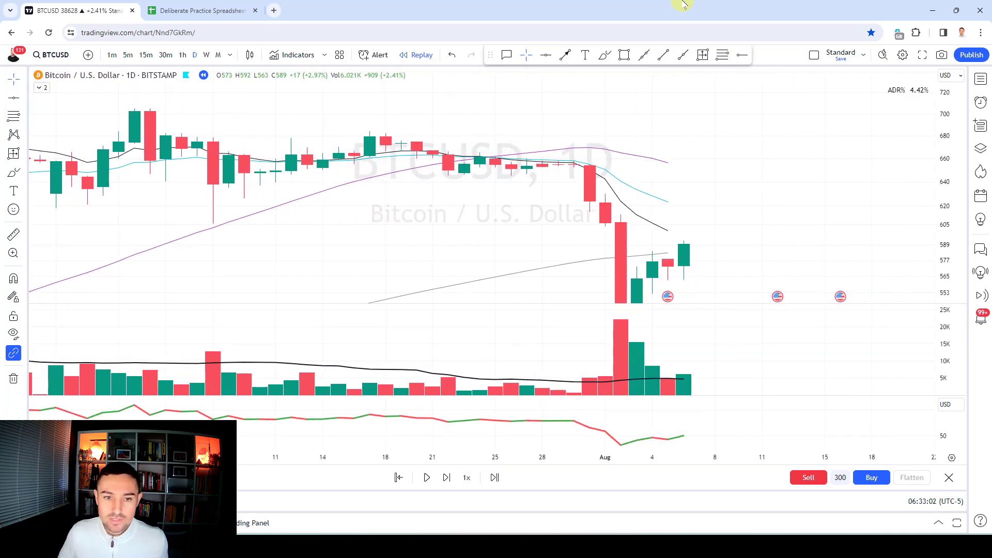
key("shift+Right")
double_click(955, 296)
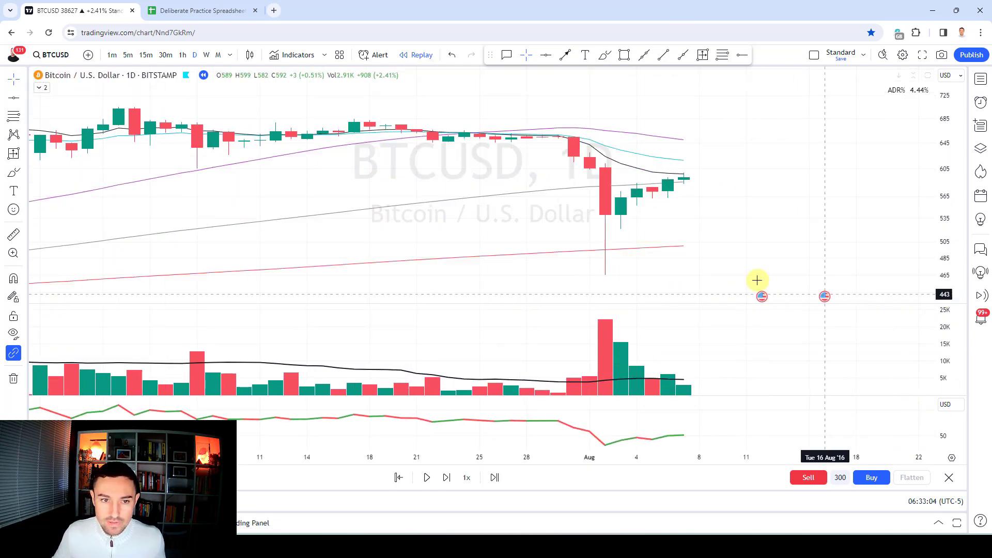
scroll(664, 149, "down", 2)
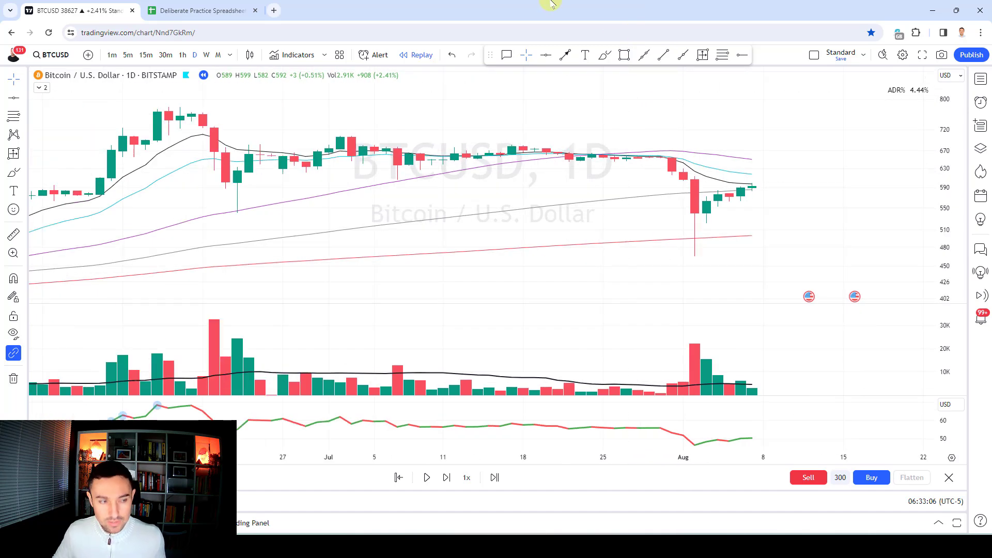
Advance the bar replay to 25 November 2016
key("shift+Right")
key("shift+Right")
key("shift+Right")
key("shift+Right")
key("shift+Right")
key("shift+Right")
key("shift+Right")
key("shift+Right")
key("shift+Right")
key("shift+Right")
key("shift+Right")
key("shift+Right")
key("shift+Right")
key("shift+Right")
key("shift+Right")
key("shift+Right")
key("shift+Right")
key("shift+Right")
key("shift+Right")
key("shift+Right")
key("shift+Right")
key("shift+Right")
key("shift+Right")
key("shift+Right")
key("shift+Right")
key("shift+Right")
key("shift+Right")
key("shift+Right")
key("shift+Right")
key("shift+Right")
key("shift+Right")
key("shift+Right")
key("shift+Right")
key("shift+Right")
key("shift+Right")
key("shift+Right")
key("shift+Right")
key("shift+Right")
key("shift+Right")
key("shift+Right")
key("shift+Right")
key("shift+Right")
key("shift+Right")
key("shift+Right")
key("shift+Right")
key("shift+Right")
key("shift+Right")
key("shift+Right")
key("shift+Right")
key("shift+Right")
key("shift+Right")
key("shift+Right")
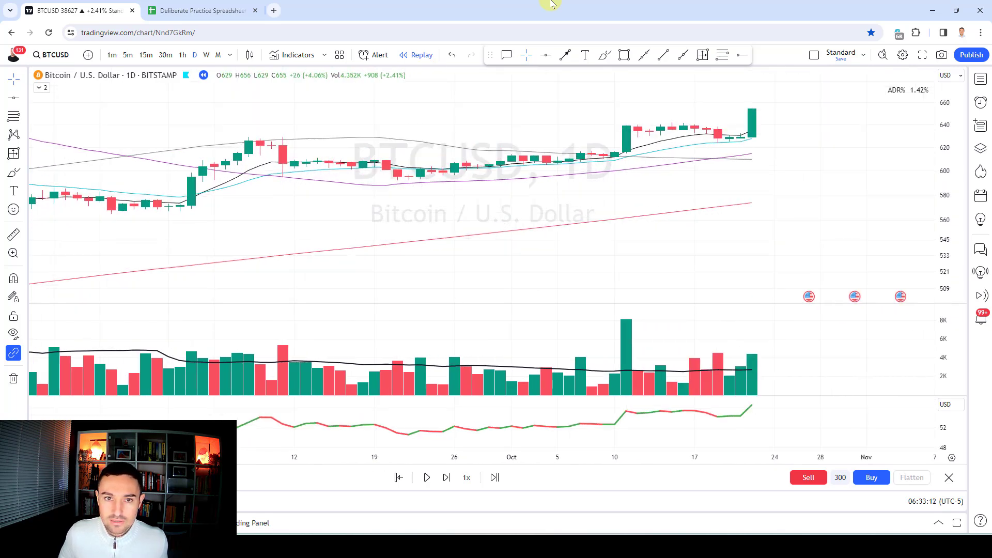
key("shift+Right")
key("shift+Right")
key("shift+Right")
key("shift+Right")
key("shift+Right")
key("shift+Right")
key("shift+Right")
key("shift+Right")
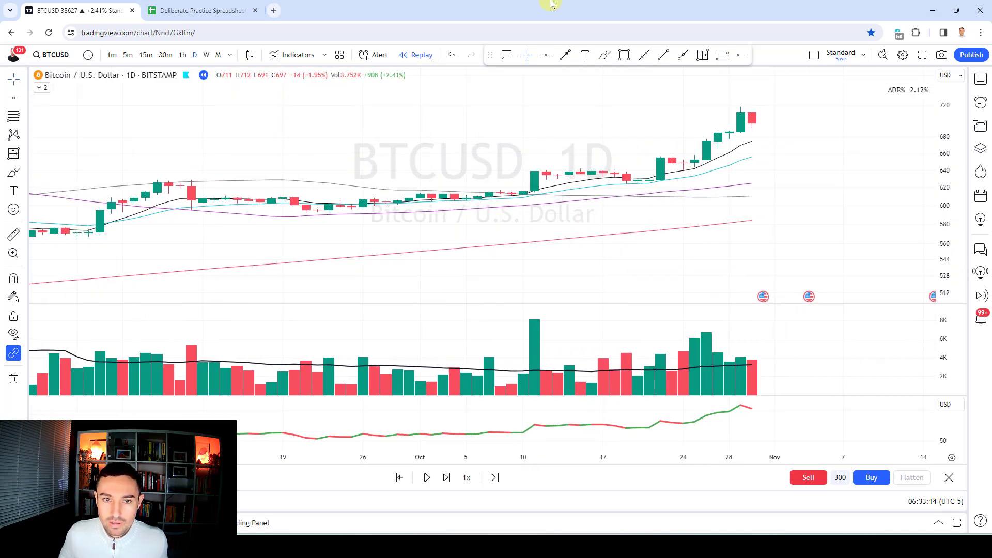
key("shift+Right")
key("shift+Right")
key("shift+Right")
key("shift+Right")
key("shift+Right")
key("shift+Right")
key("shift+Right")
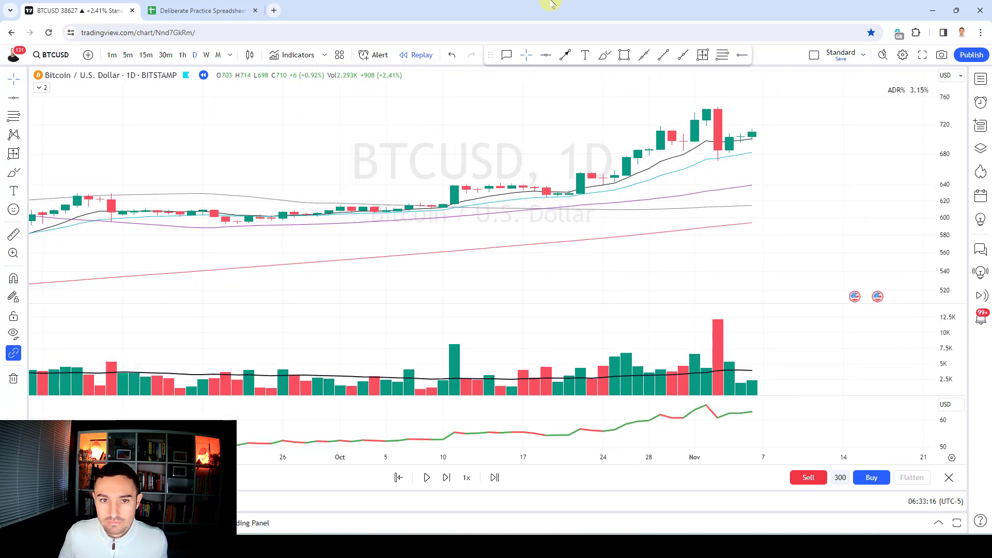
key("shift+Right")
key("shift+Right")
key("shift+Right")
key("shift+Right")
key("shift+Right")
key("shift+Right")
key("shift+Right")
key("shift+Right")
key("shift+Right")
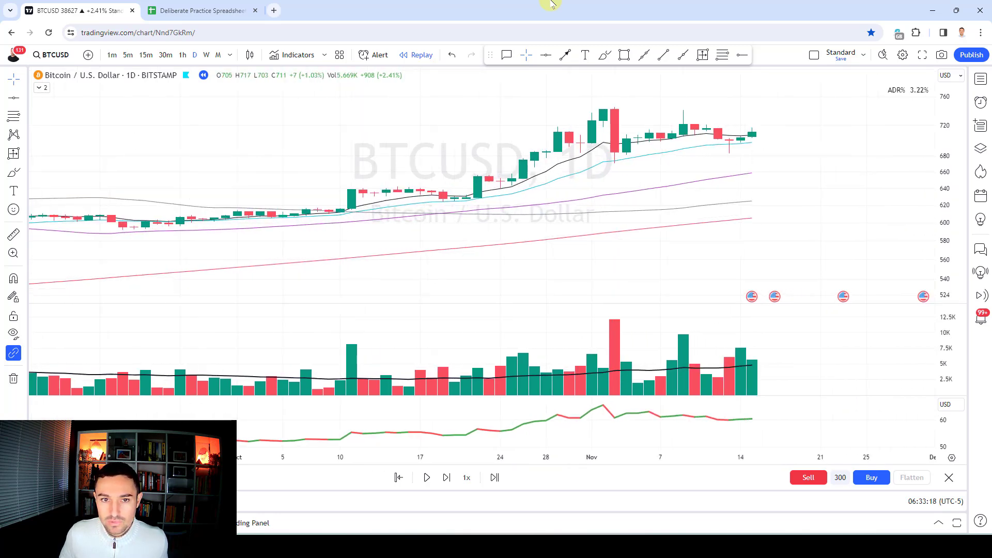
key("shift+Right")
key("shift+Right")
key("shift+Right")
key("shift+Right")
key("shift+Right")
key("shift+Right")
key("shift+Right")
key("shift+Right")
key("shift+Right")
key("shift+Right")
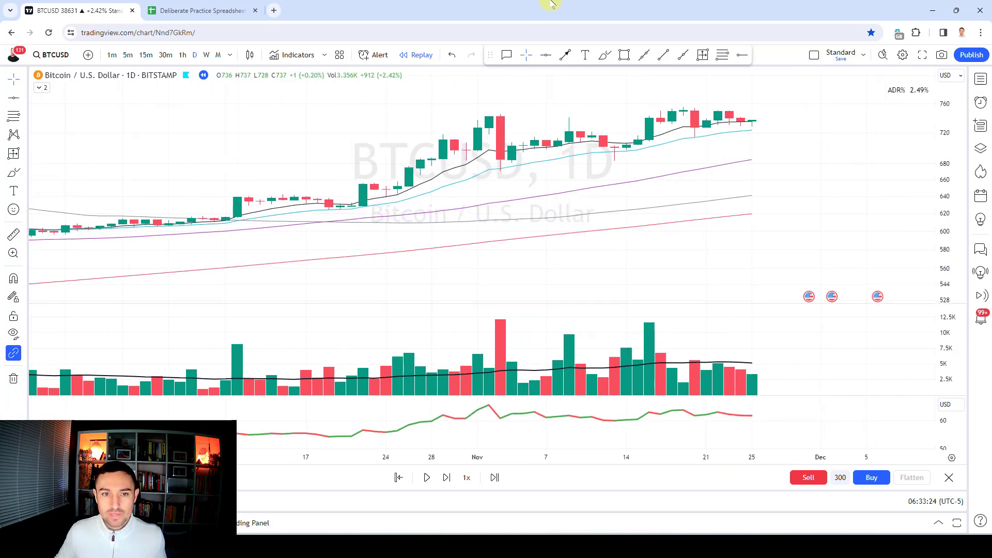
Plot trade levels from the 25 November bar, with entry at 737, stop at 728 and targets at 746 and 755
scroll(769, 140, "up", 2)
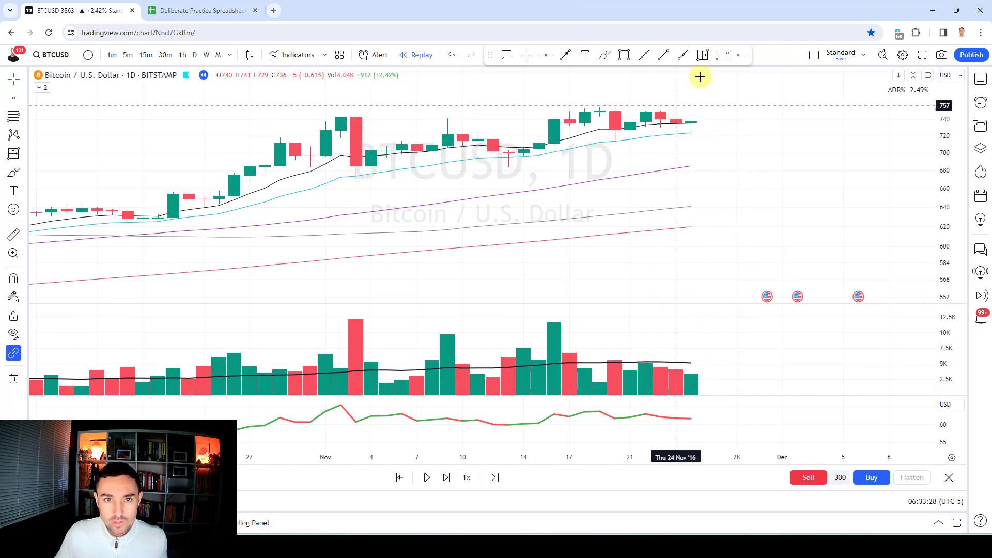
left_click(722, 54)
left_click(693, 122)
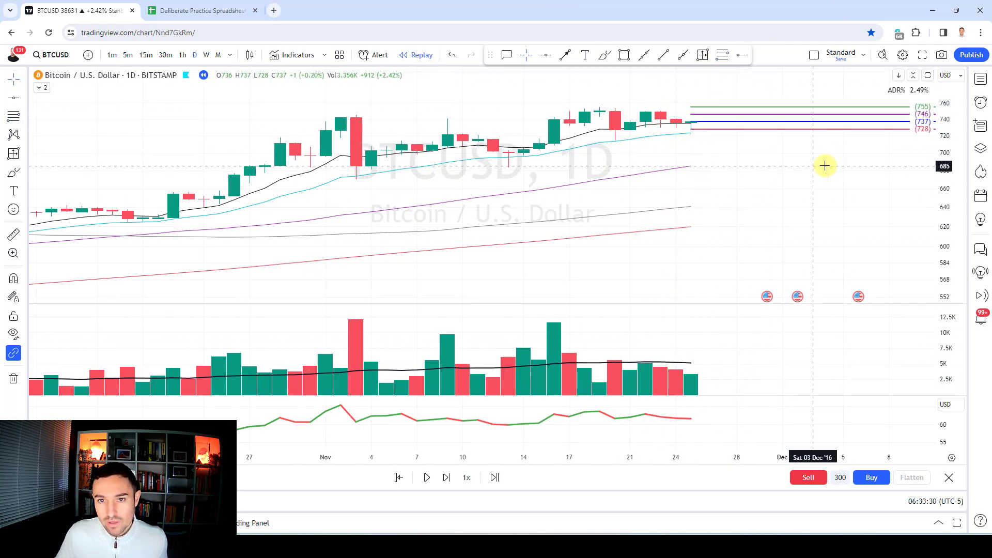
Advance the replay to 26 November 2016 and measure the price range from the 737 entry level down to the 728 stop
key("shift+Right")
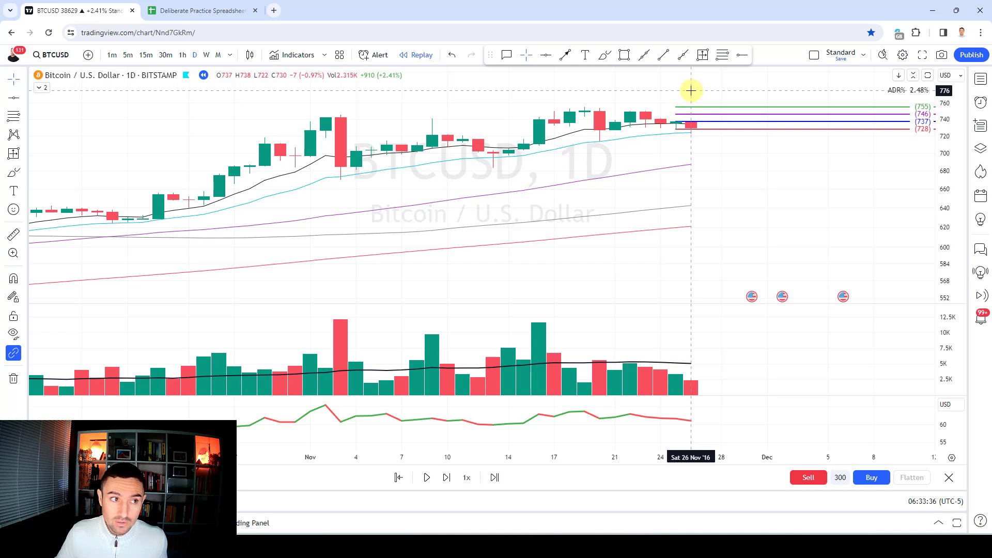
left_click(704, 54)
left_click_drag(677, 122, 676, 130)
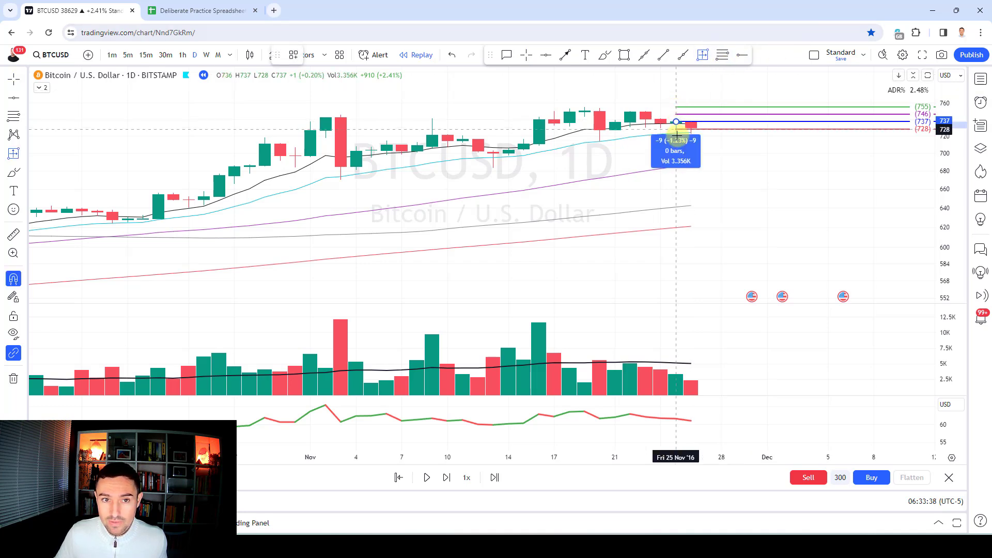
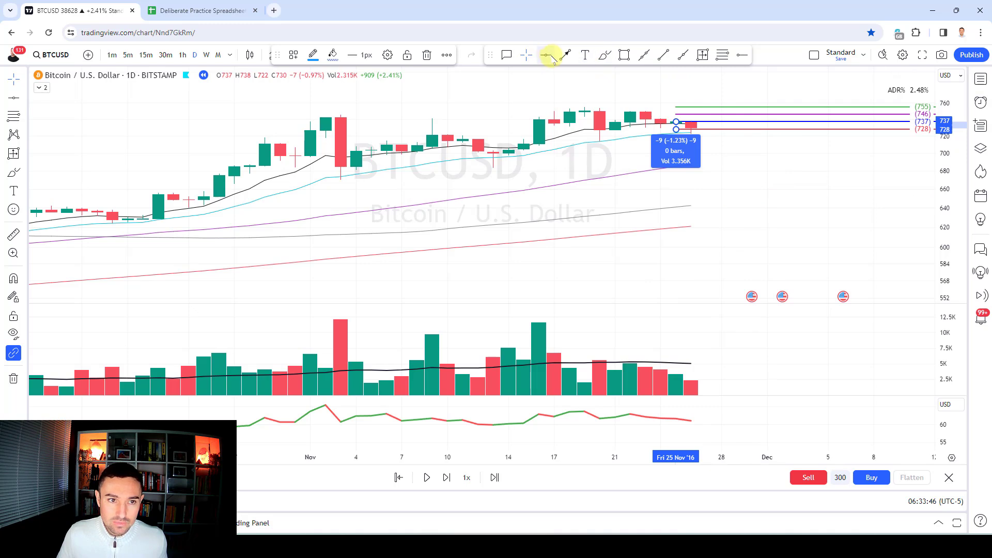
Place an upward arrow beneath the mid-November 2016 swing-low candle on the daily BTCUSD chart
left_click(563, 56)
left_click(493, 191)
left_click(493, 172)
left_click(513, 198)
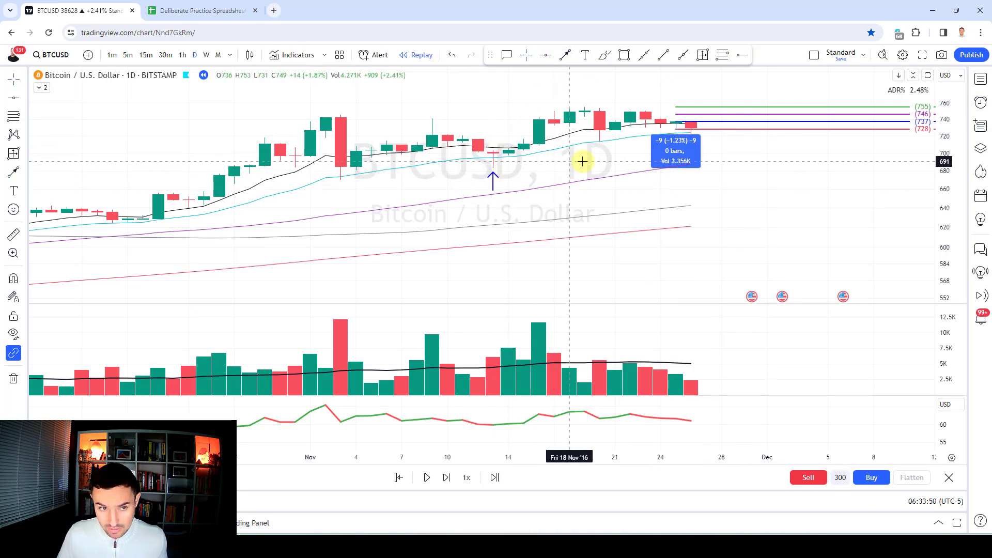
Switch to the Deliberate Practice Spreadsheet and log a BTC breakout loss of 2% in row 21 of the losses table
left_click(199, 10)
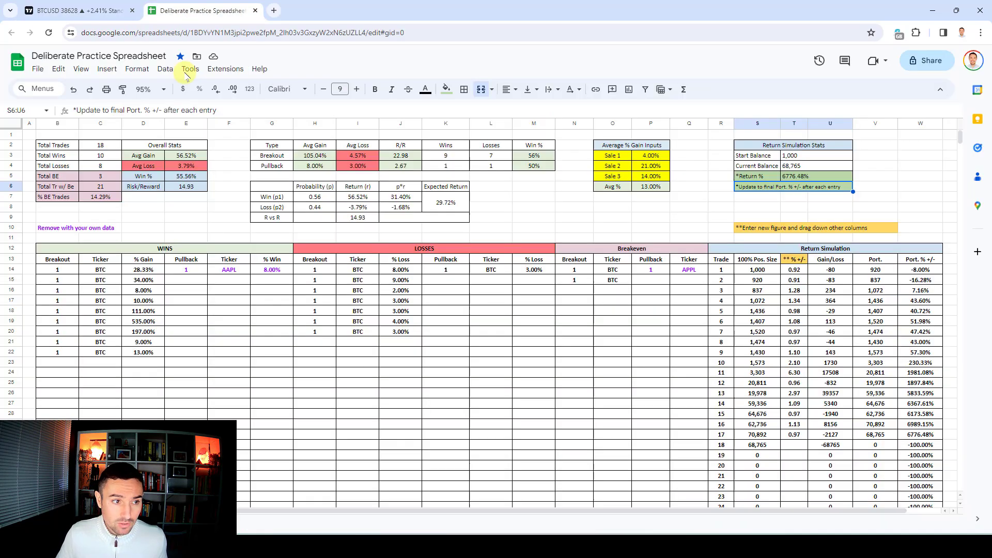
left_click(308, 348)
type("1")
key("Tab")
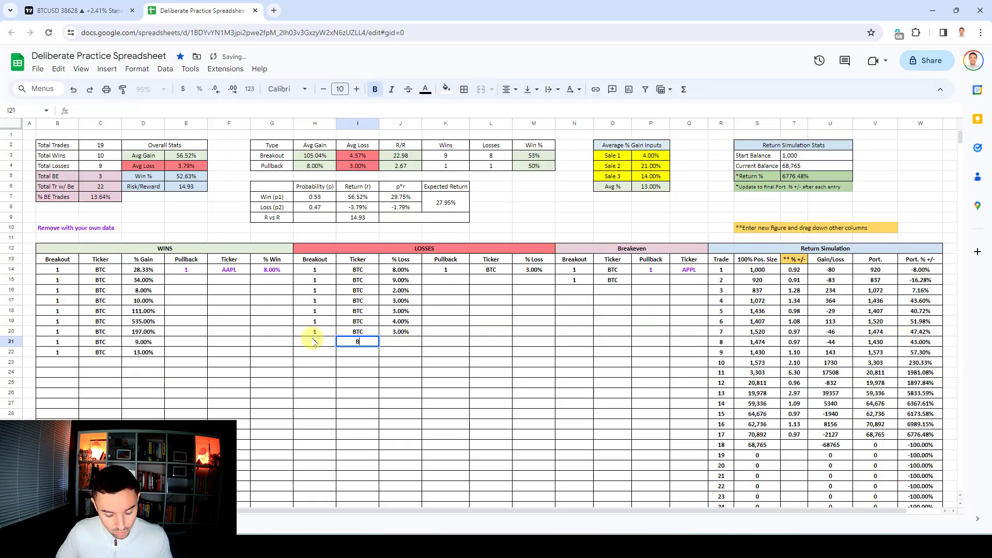
type("BTC")
key("Tab")
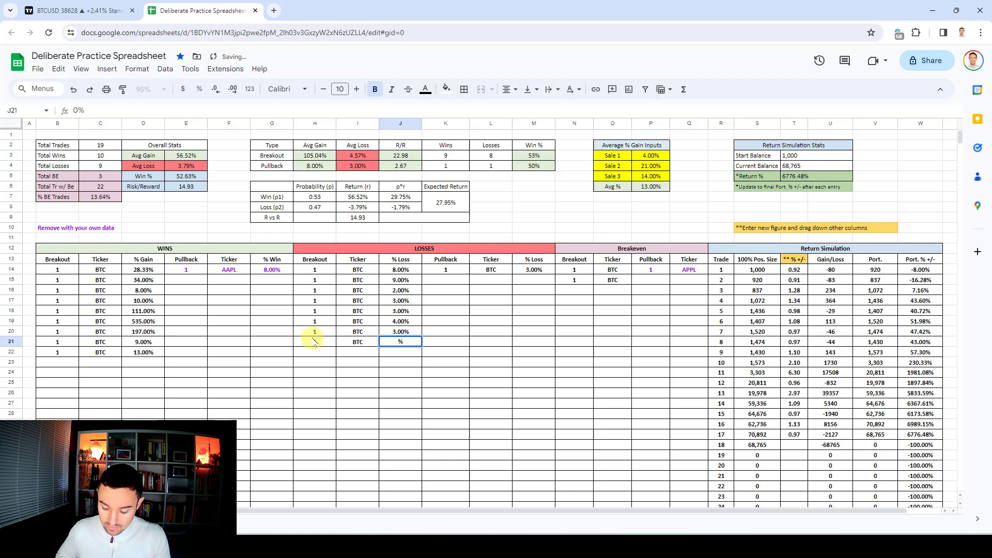
Set trade 18's multiplier to 0.98 in the return simulation and point the Return % formula to that trade's portfolio percentage in W31
left_click(796, 448)
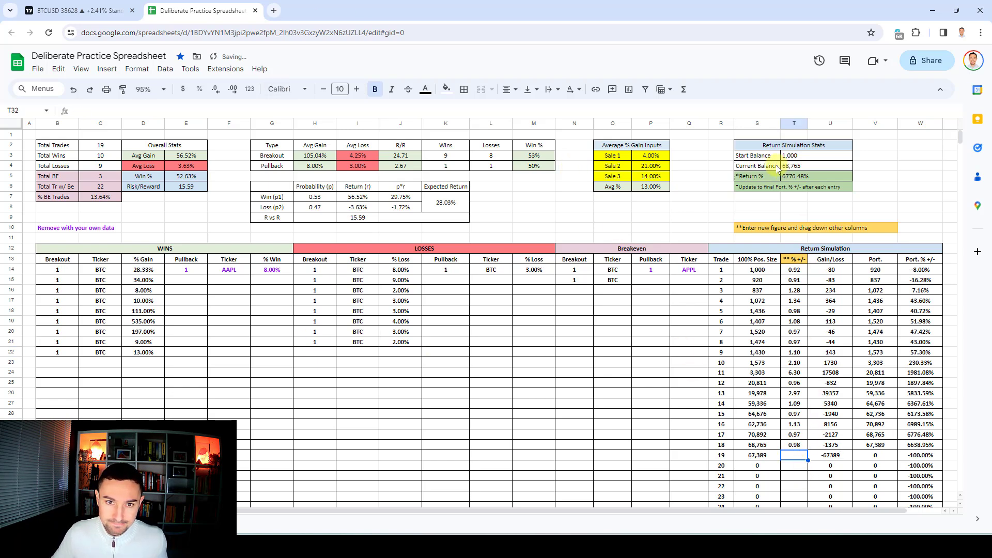
left_click(798, 178)
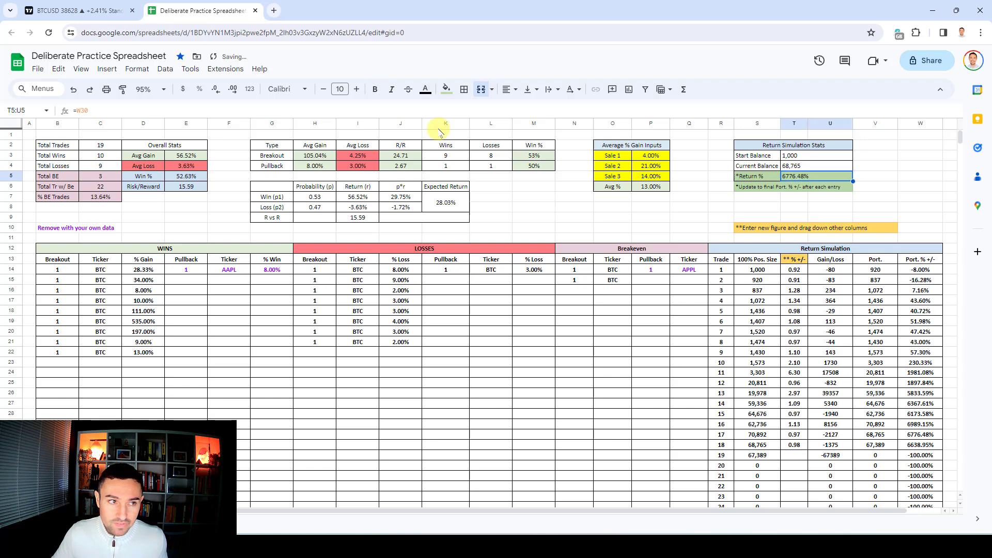
left_click(97, 110)
type("1")
key("Return")
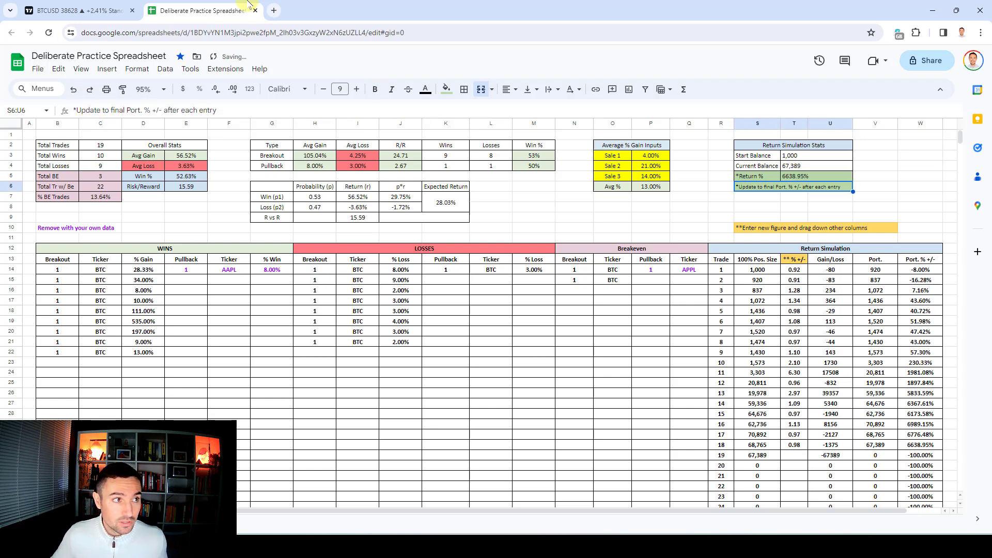
Switch to the TradingView chart, remove all three drawings, and advance the replay two daily bars to 28 November 2016
left_click(78, 10)
left_click(14, 378)
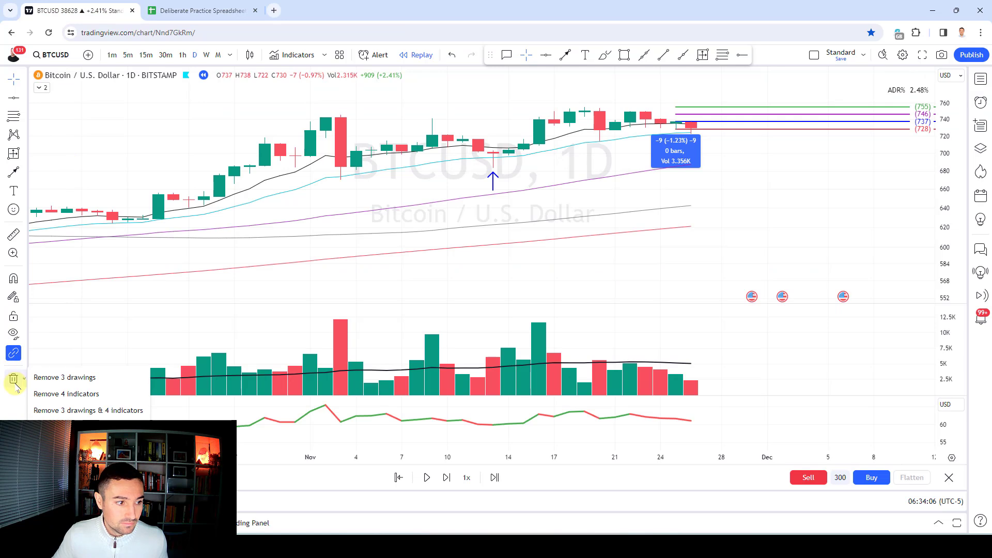
left_click(62, 379)
key("shift+Right")
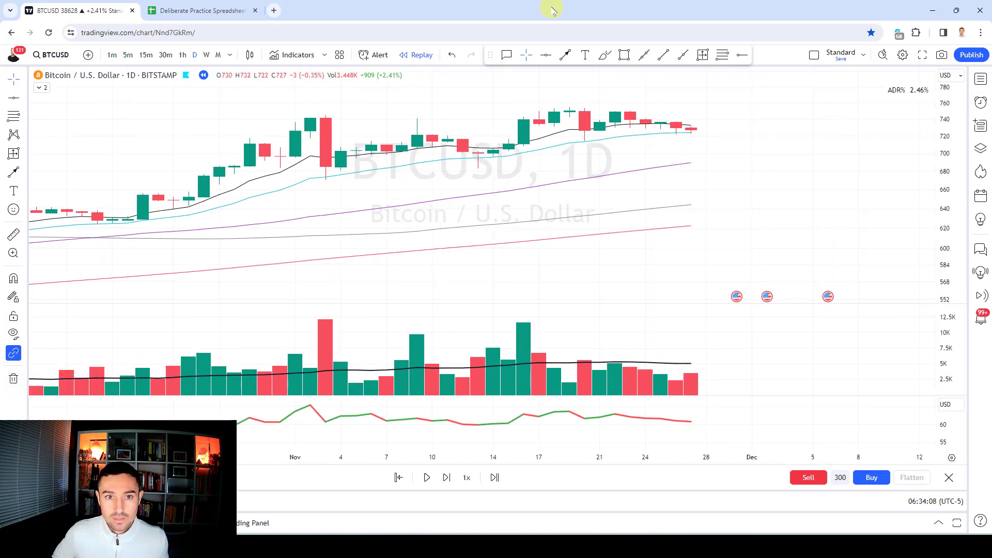
key("shift+Right")
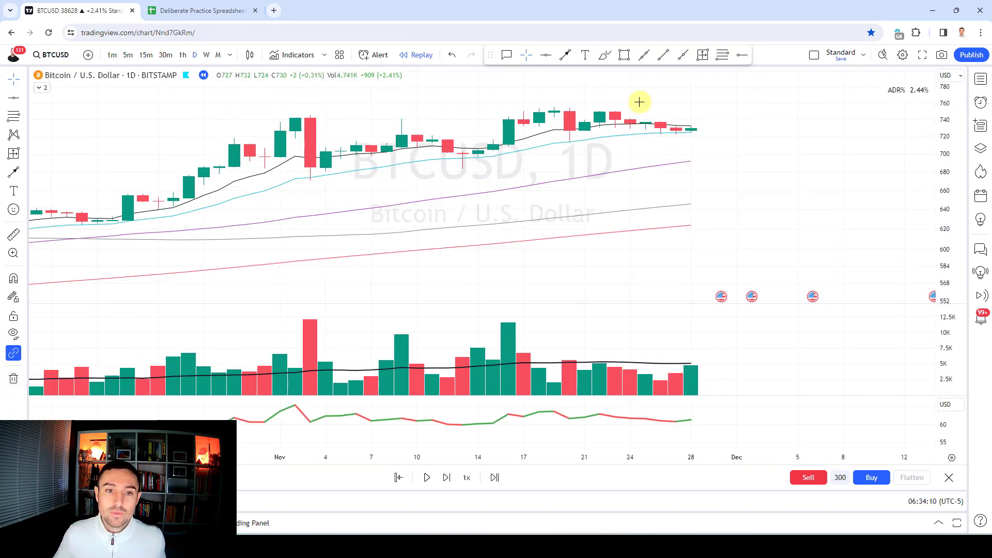
Draw the Fib levels across the 28 November candle, from about 732 to 724, and advance the replay one day
left_click(722, 54)
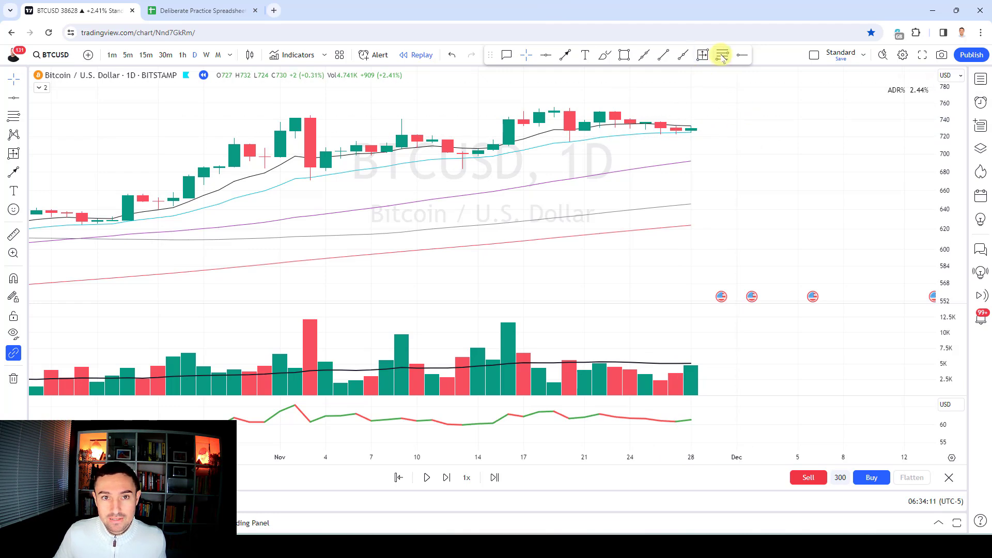
left_click(695, 107)
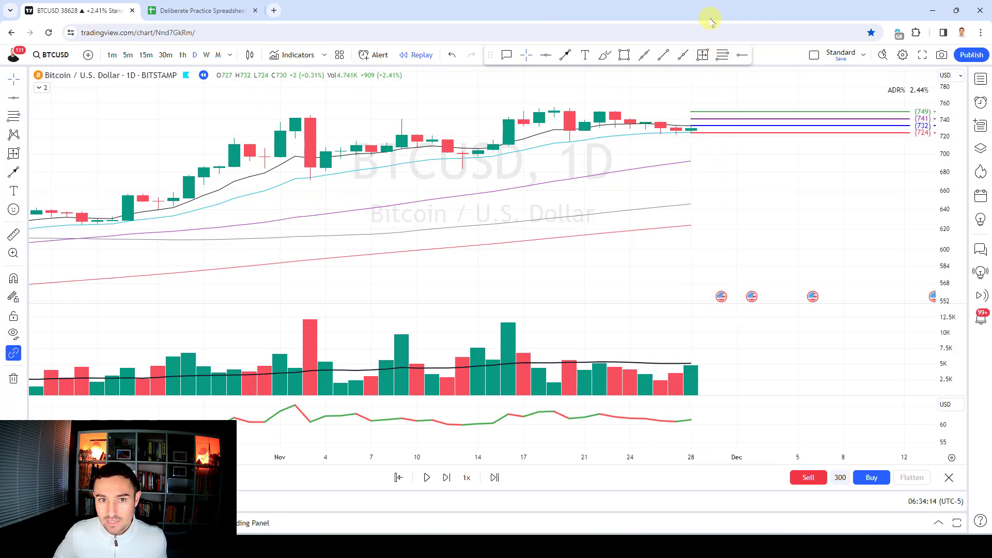
key("shift+Right")
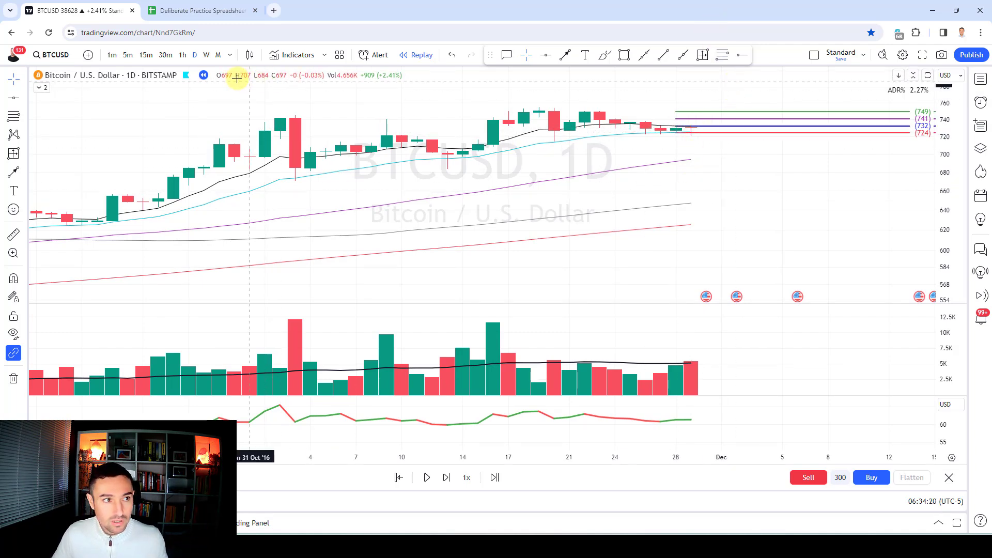
On the hourly timeframe, circle the 29 November candle crossing the 732 level with the brush, and delete the stray stroke
left_click(183, 54)
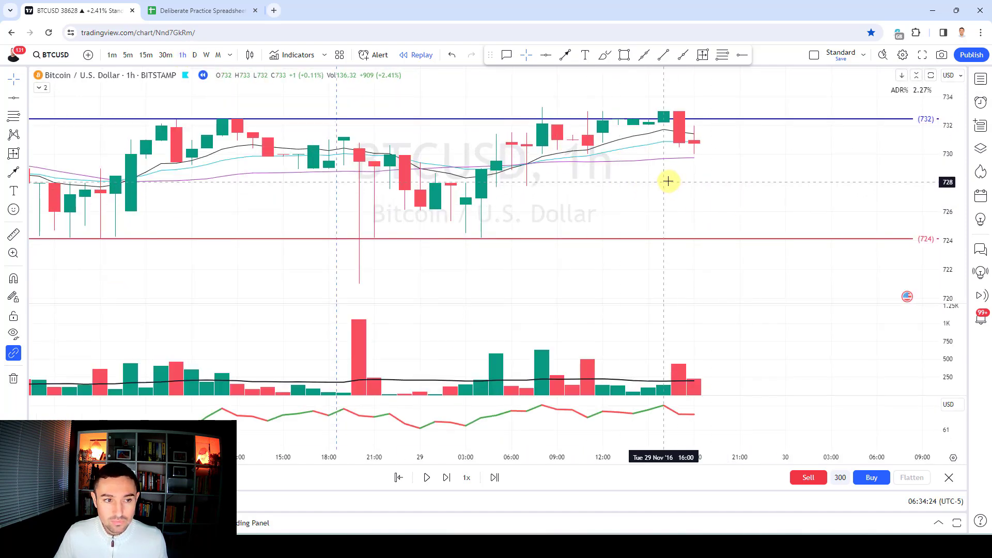
scroll(663, 176, "down", 3)
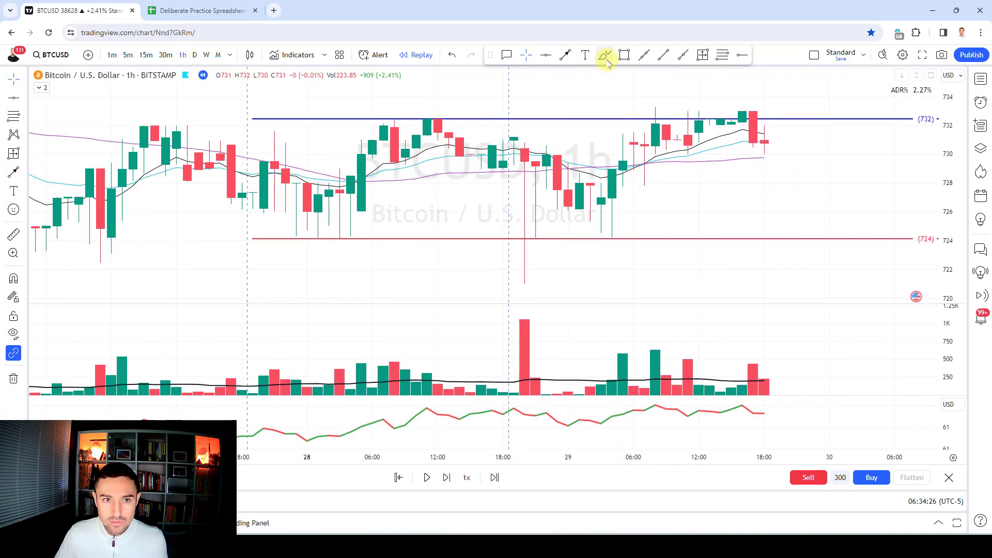
left_click_drag(246, 118, 575, 122)
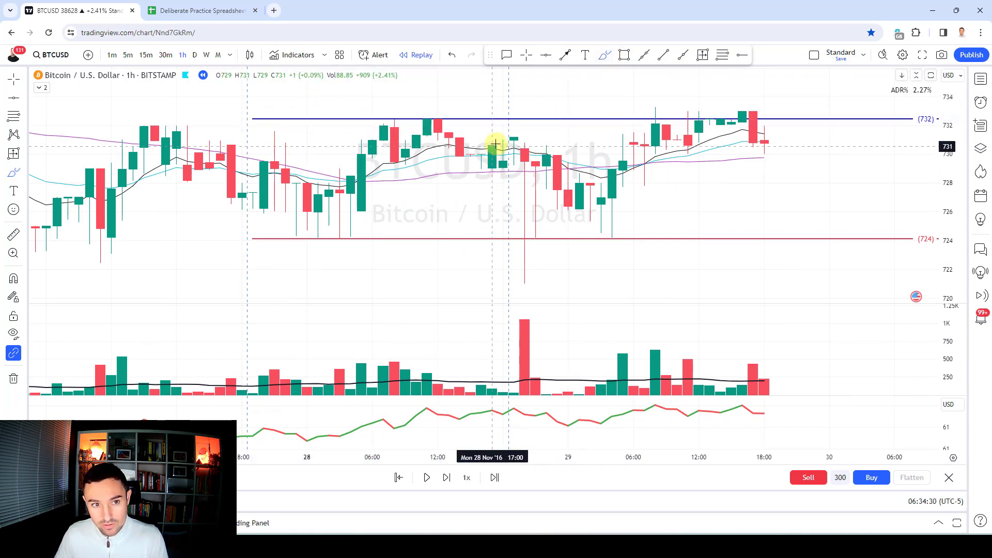
left_click_drag(514, 151, 543, 264)
mouse_move(623, 182)
left_mouse_down()
mouse_move(479, 206)
mouse_move(616, 151)
mouse_move(627, 184)
mouse_move(613, 203)
left_mouse_up()
mouse_move(667, 106)
left_mouse_down()
mouse_move(641, 120)
mouse_move(666, 104)
left_mouse_up()
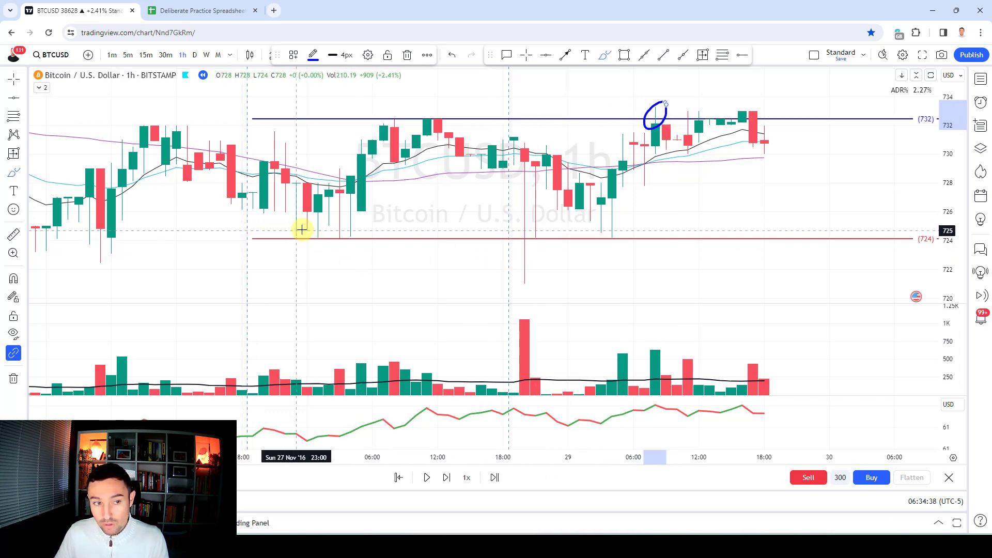
left_click_drag(514, 155, 547, 195)
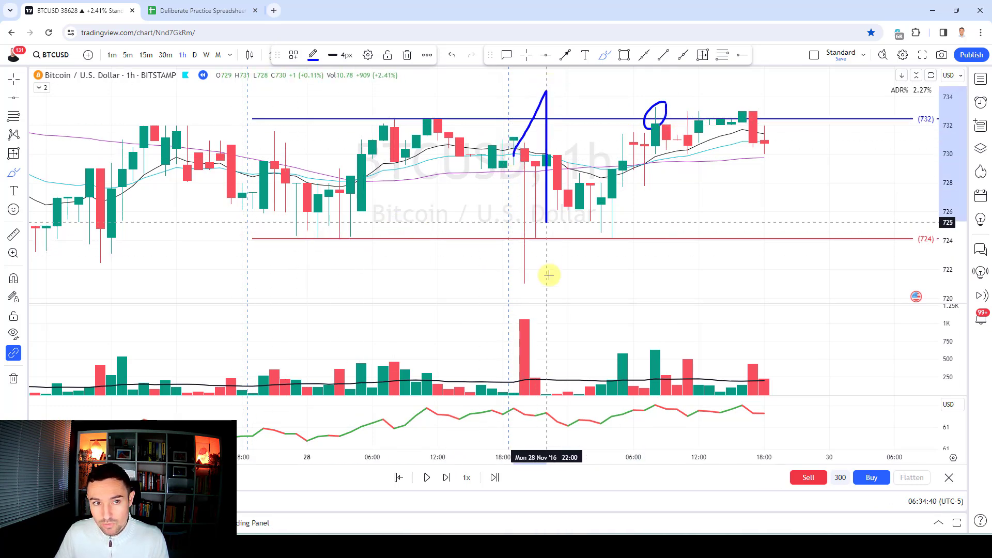
key("Delete")
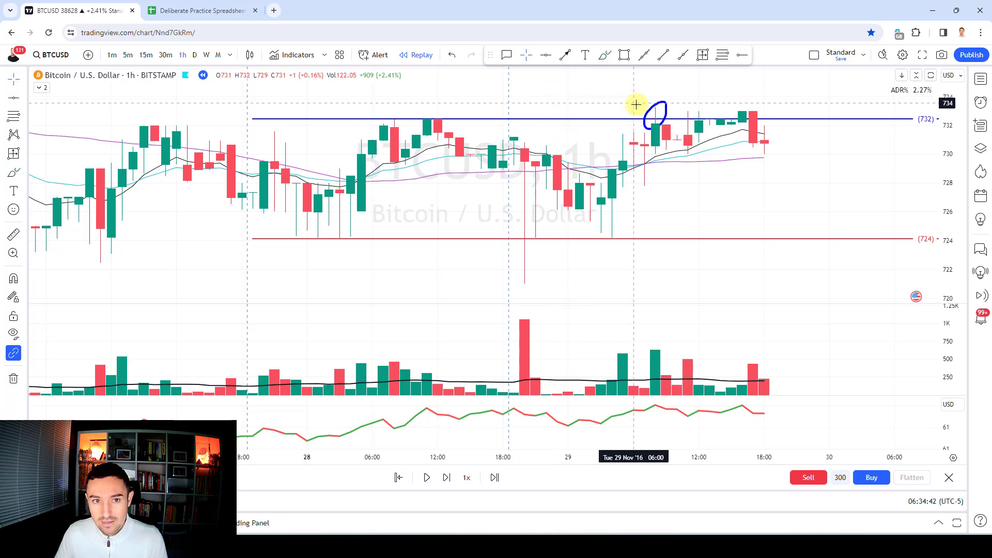
On the daily timeframe, advance the replay to 1 December 2016 and mark that day's candle with a downward arrow above it
left_click(195, 56)
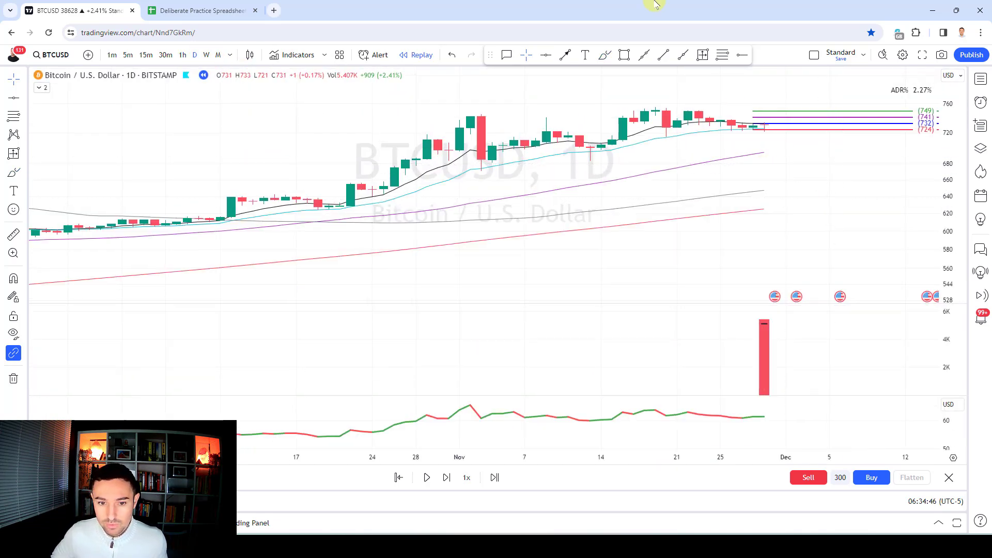
key("shift+Right")
key("shift+Right")
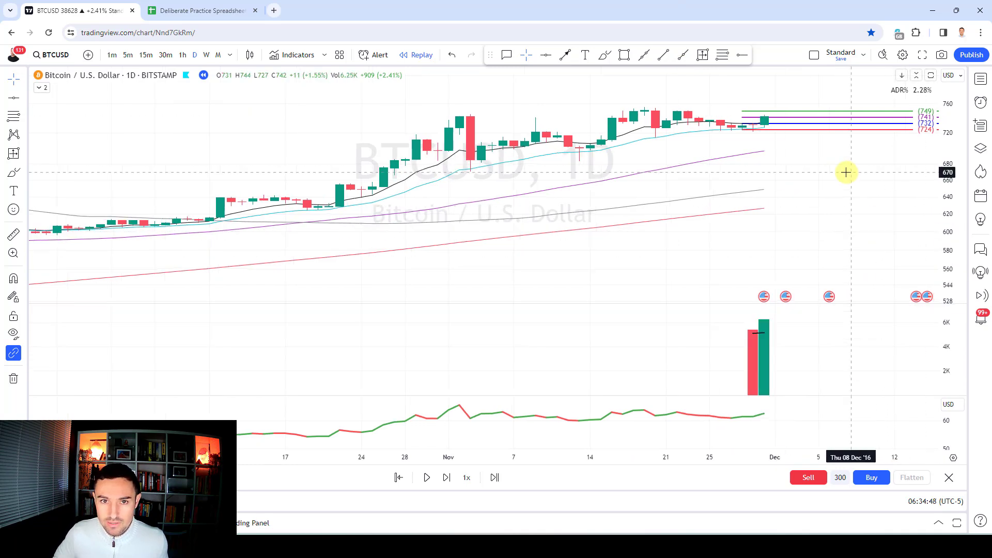
scroll(846, 172, "up", 2)
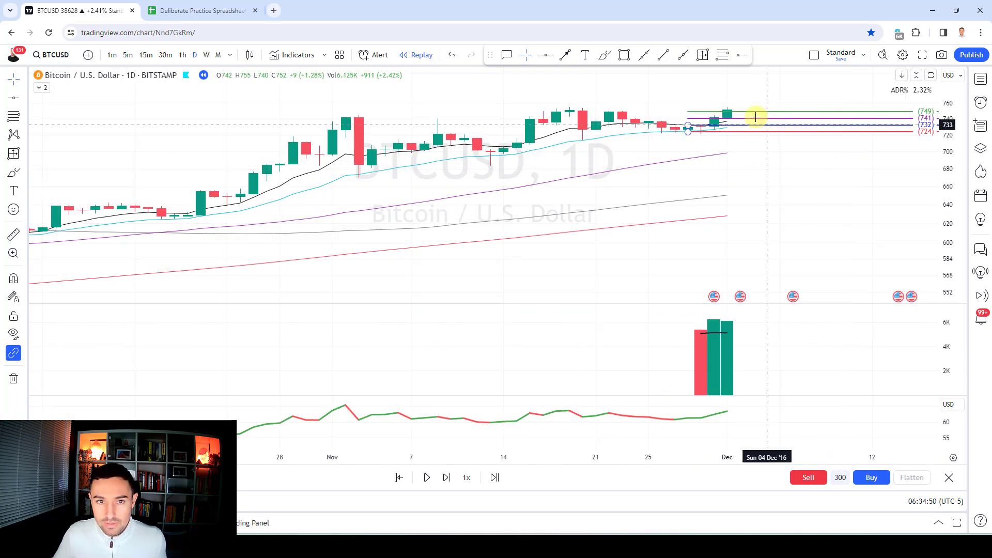
left_click(728, 101)
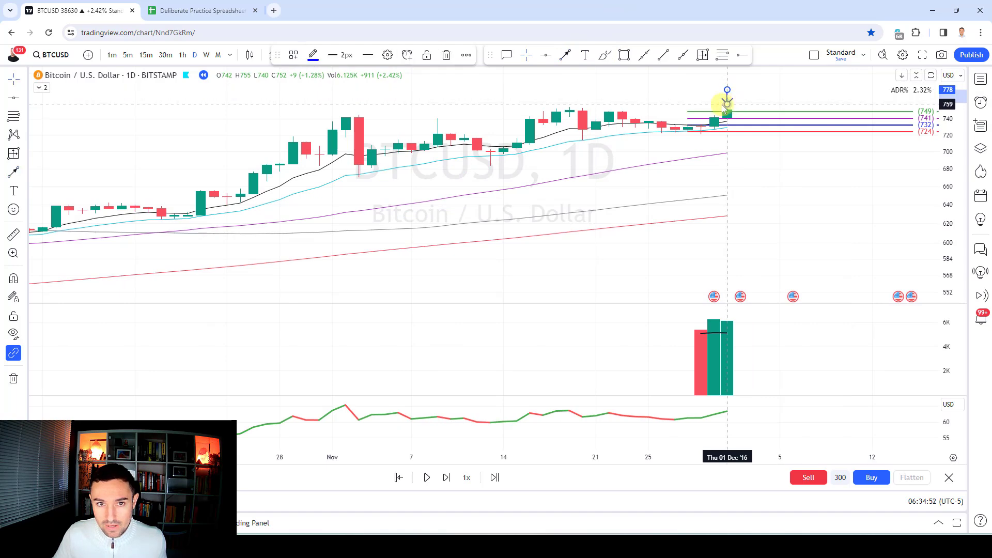
Advance the replay bar by bar to the 6 January 2017 candle
key("shift+Right")
key("shift+Right")
key("shift+Right")
key("shift+Right")
key("shift+Right")
key("shift+Right")
key("shift+Right")
key("shift+Right")
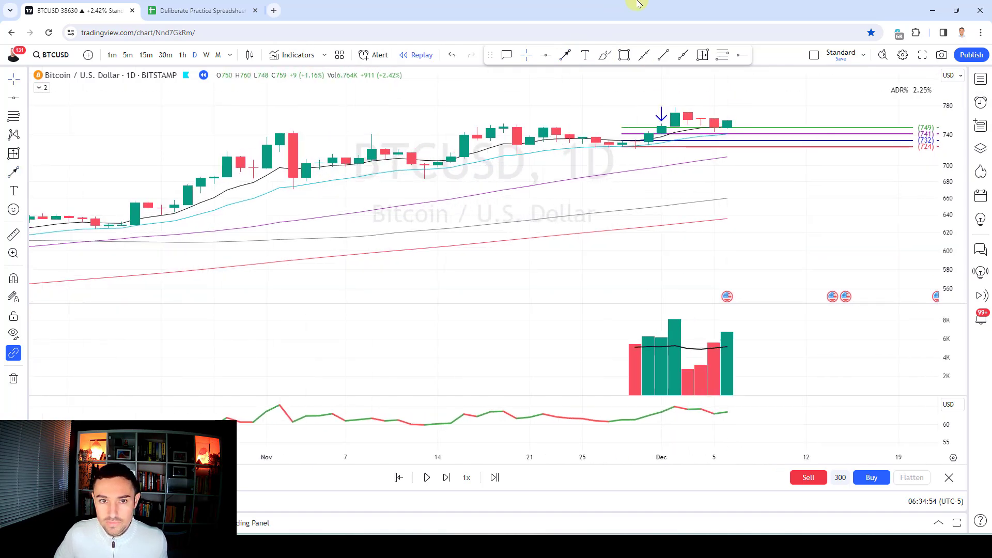
key("shift+Right")
key("shift+Right")
key("shift+Right")
key("shift+Right")
key("shift+Right")
key("shift+Right")
key("shift+Right")
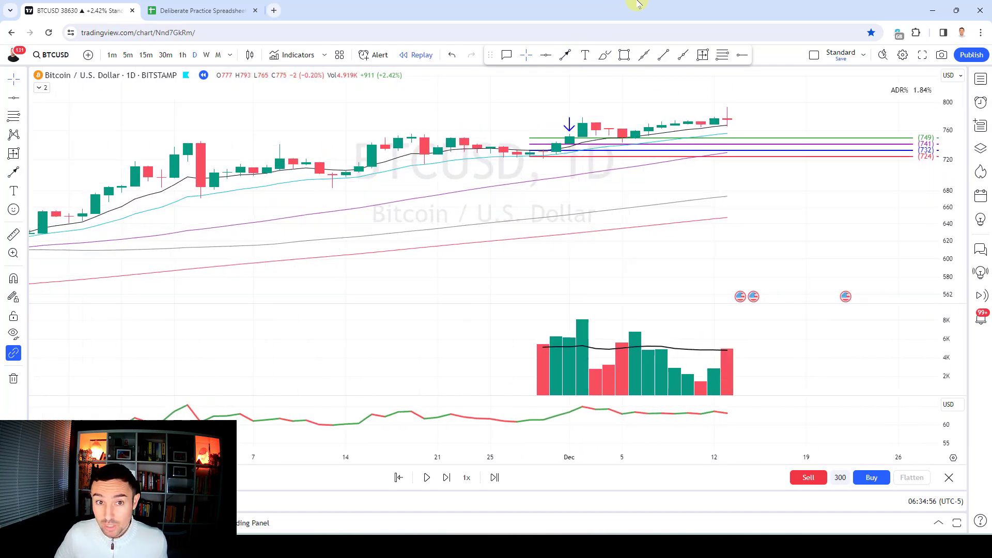
key("shift+Right")
key("shift+Right")
key("shift+Right")
key("shift+Right")
key("shift+Right")
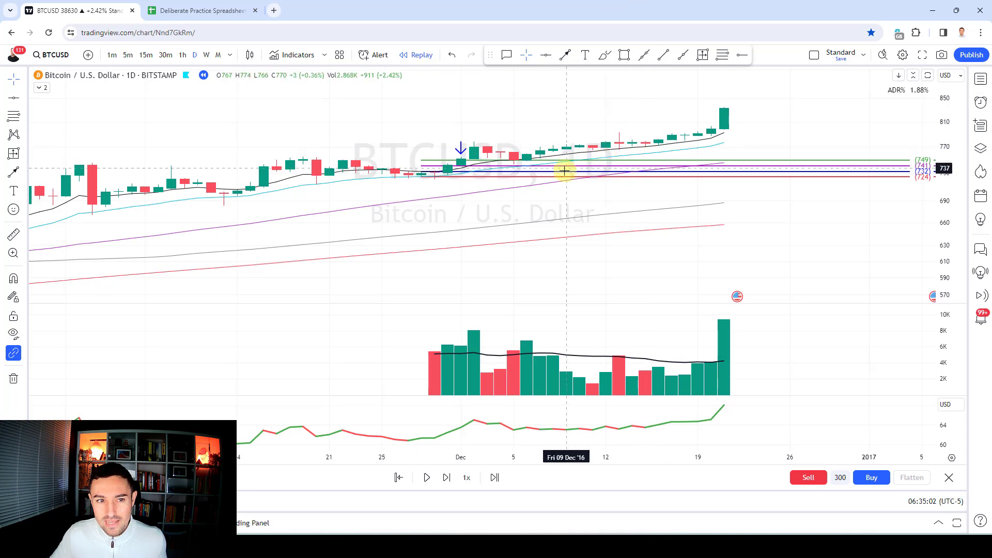
key("shift+Right")
key("shift+Right")
key("shift+Right")
key("shift+Right")
key("shift+Right")
key("shift+Right")
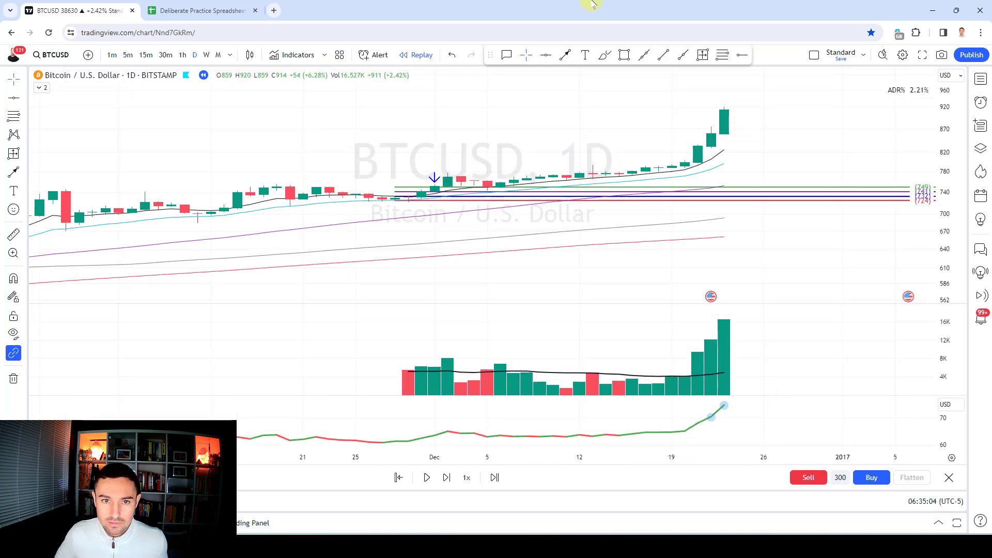
key("shift+Right")
key("shift+Right")
key("shift+Right")
key("shift+Right")
key("shift+Right")
key("shift+Right")
key("shift+Right")
key("shift+Right")
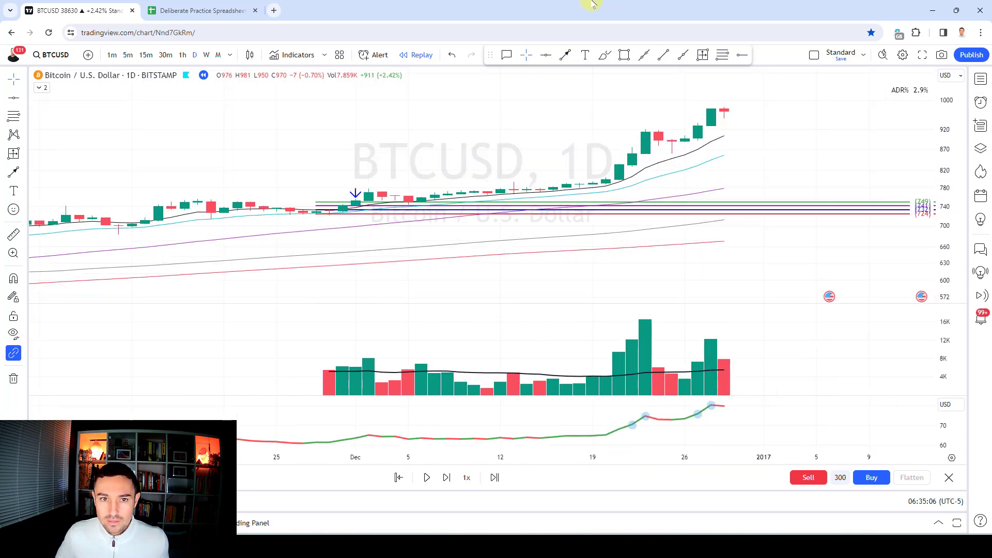
key("shift+Right")
key("shift+Right")
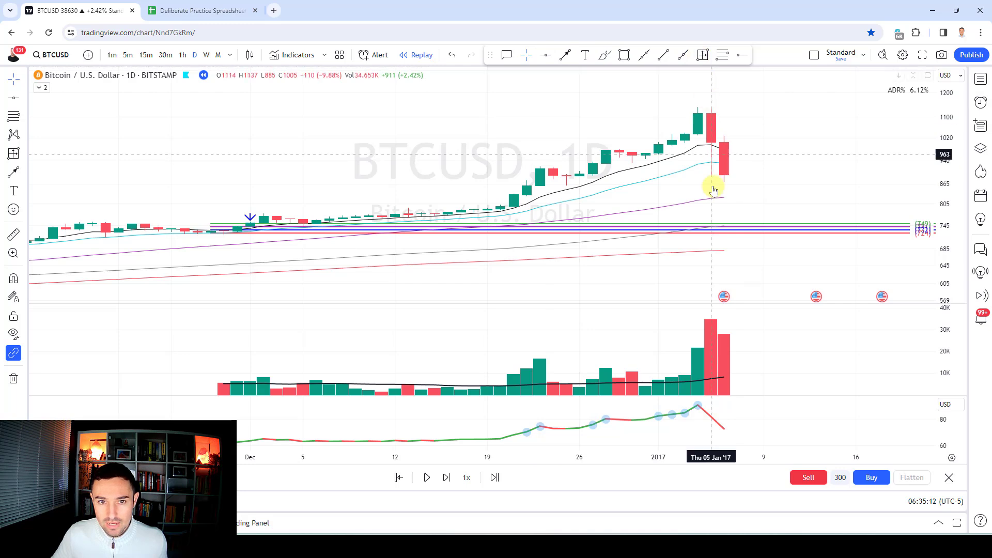
Measure the price range between the 28 November low and the 6 January close, and enter 18% for Sale 2 and Sale 3 in the spreadsheet
left_click(703, 55)
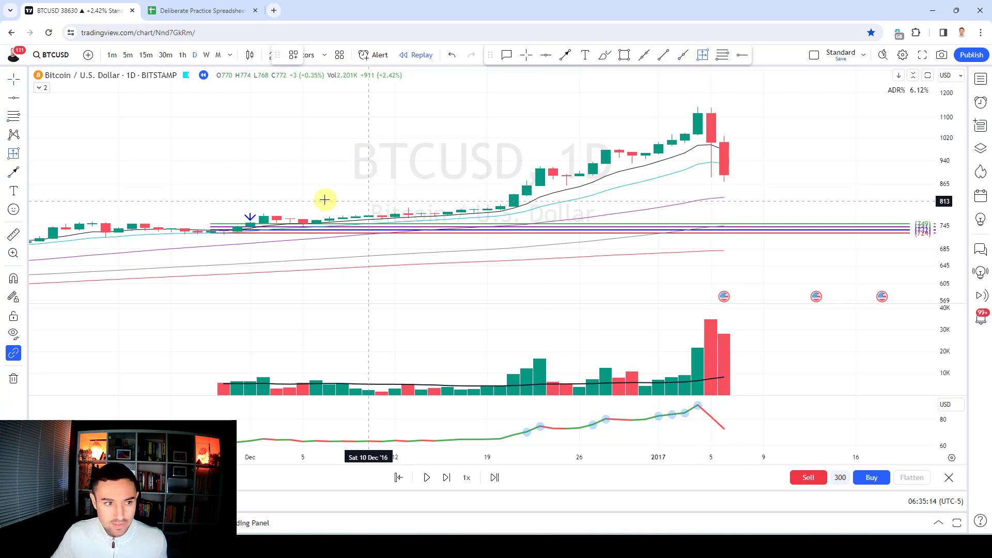
mouse_move(210, 210)
left_mouse_down()
mouse_move(228, 247)
mouse_move(250, 222)
mouse_move(700, 159)
mouse_move(725, 175)
left_mouse_up()
left_click(238, 11)
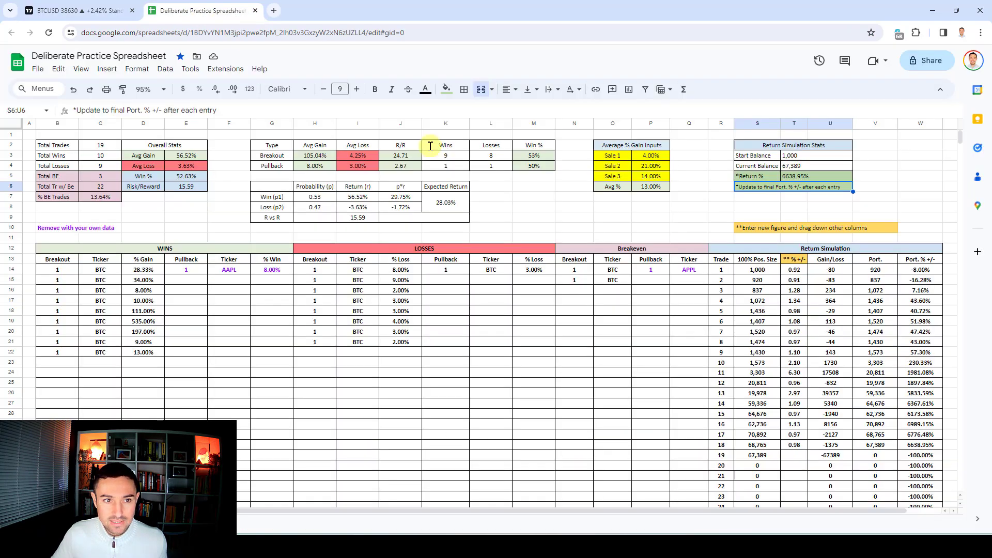
left_click(644, 170)
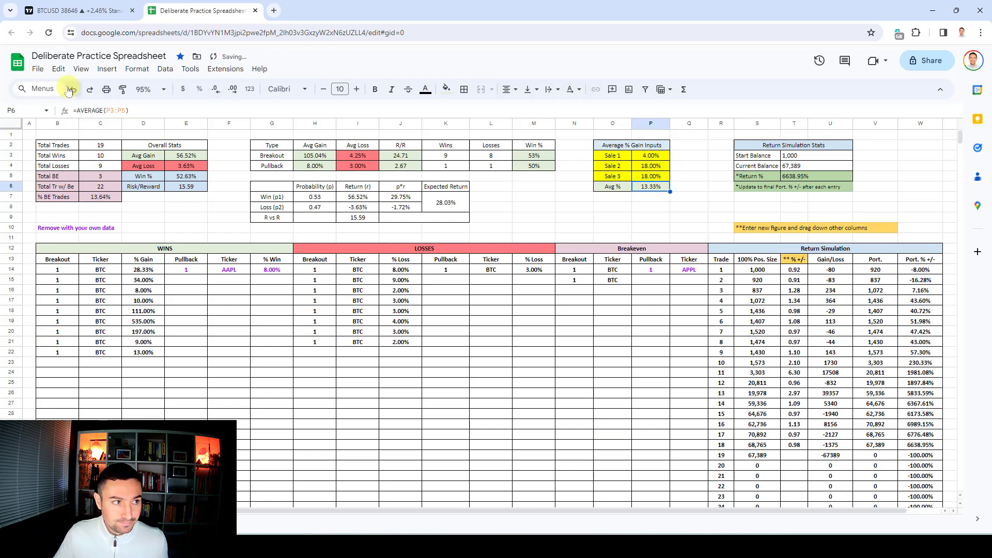
In the first Pullback row of the wins table, enter BTC as the ticker and 13.33% as the win
left_click(73, 12)
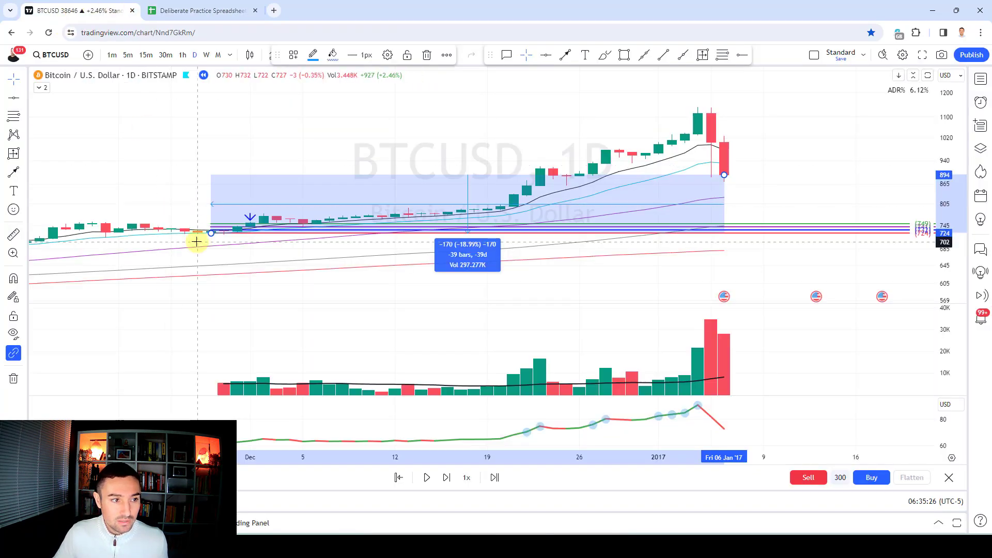
key("ctrl+Tab")
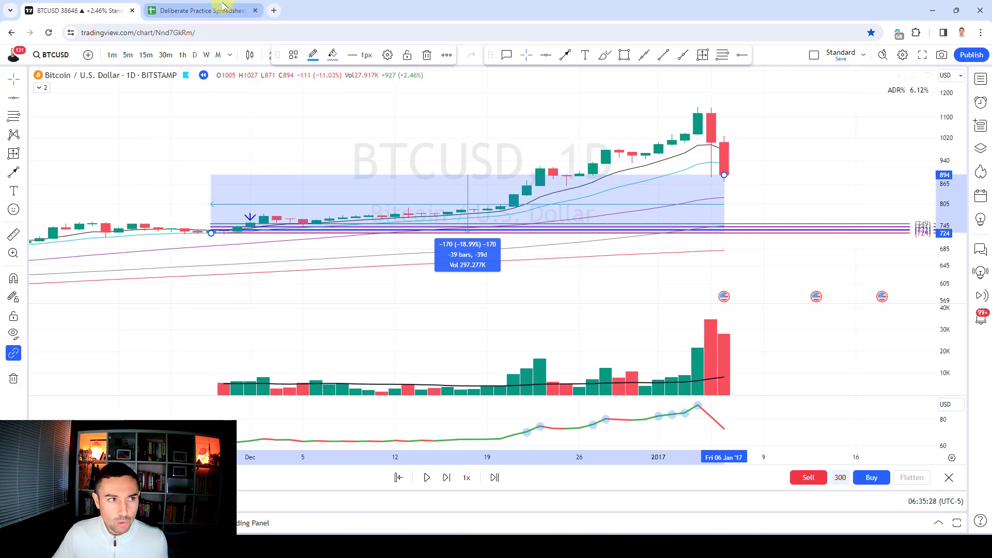
left_click(223, 274)
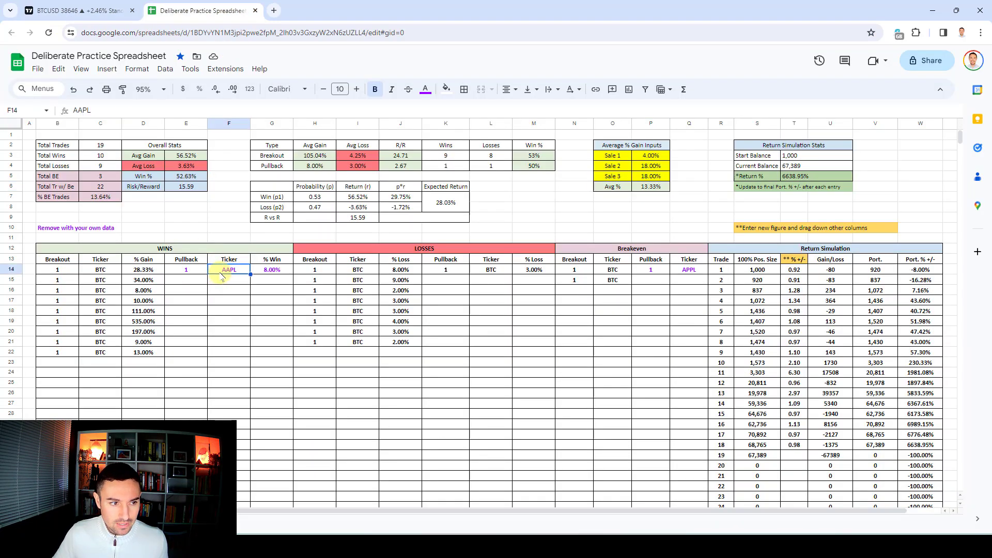
type("BTC")
key("Tab")
type("13.33")
key("Return")
Set the text color of the first Pullback win entry, cells E14:G14, to black
left_click_drag(198, 273, 272, 269)
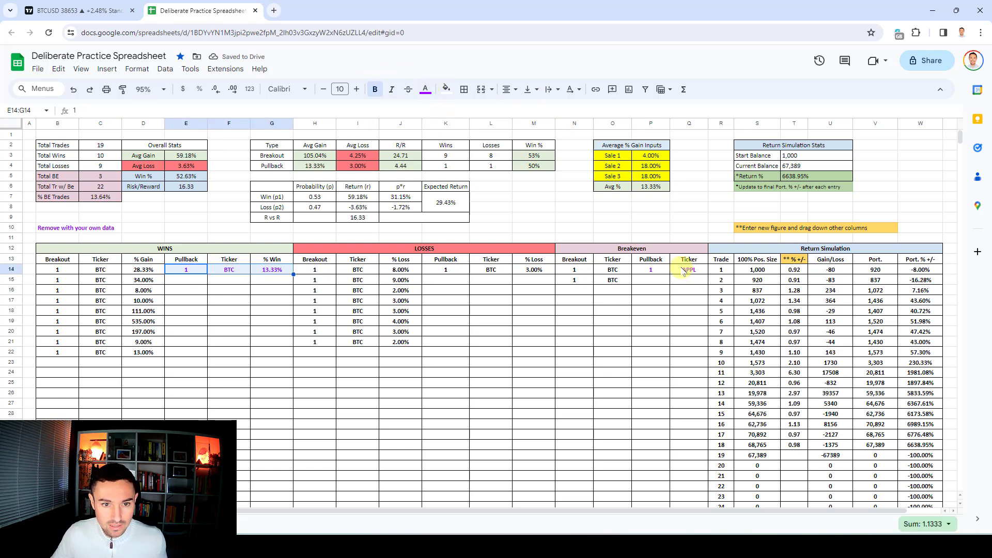
left_click(426, 89)
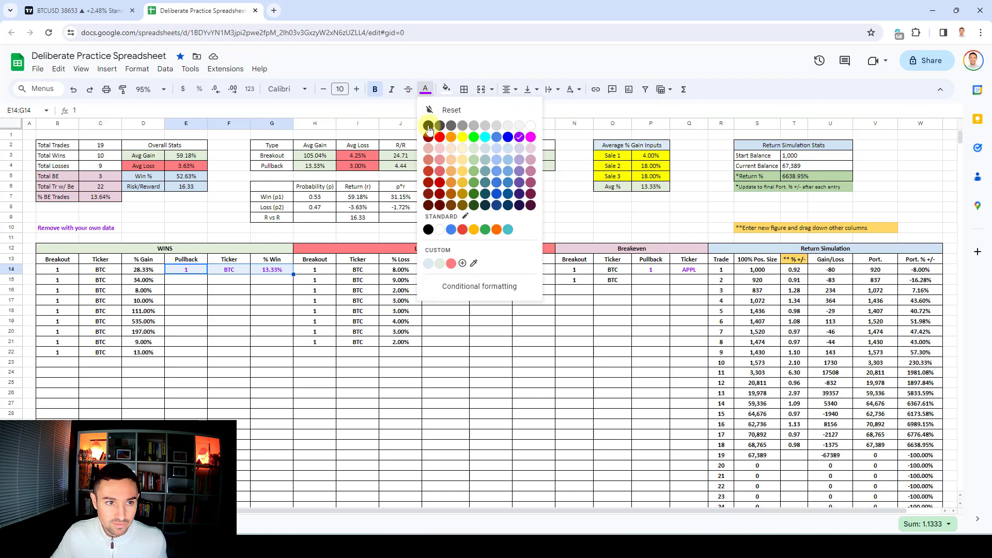
left_click(428, 126)
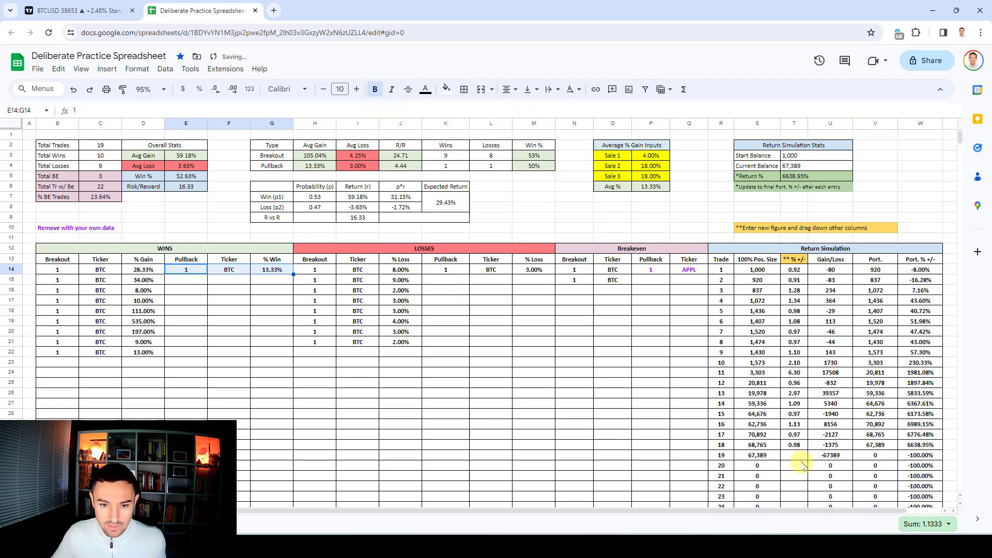
Enter 1.13 as the % +/- of trade 19 in the Return Simulation and point the Return % formula to W32
left_click(795, 457)
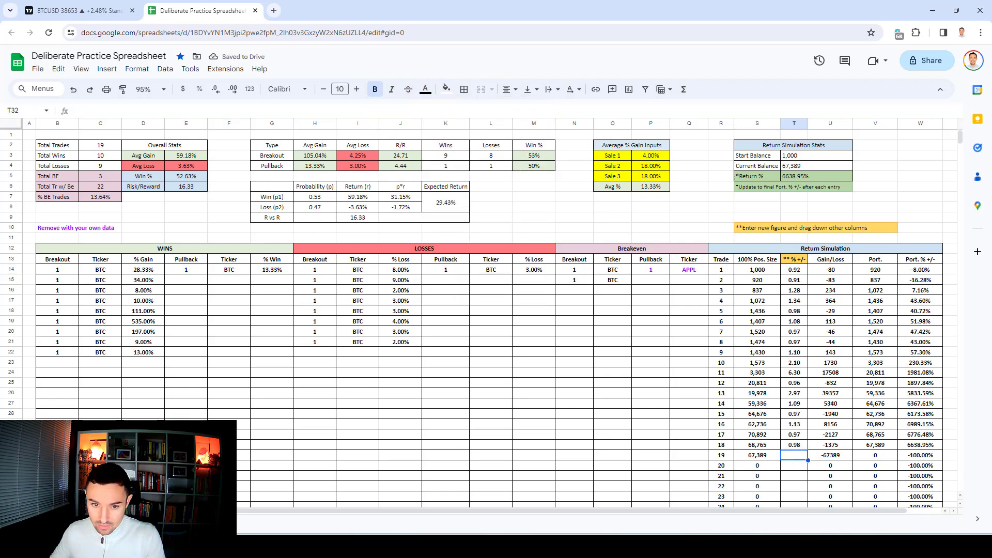
left_click(787, 178)
left_click(197, 109)
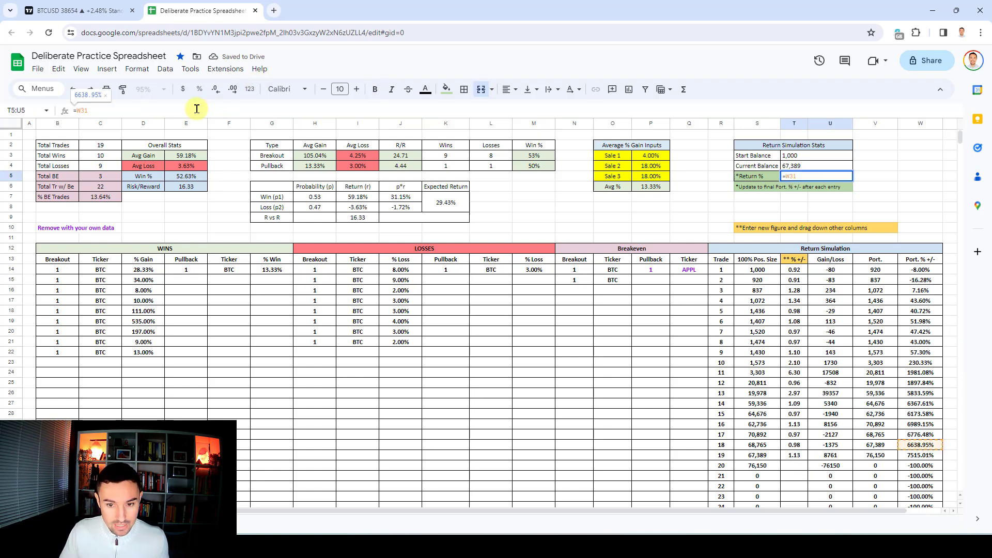
key("BackSpace")
key("BackSpace")
key("BackSpace")
key("BackSpace")
key("Return")
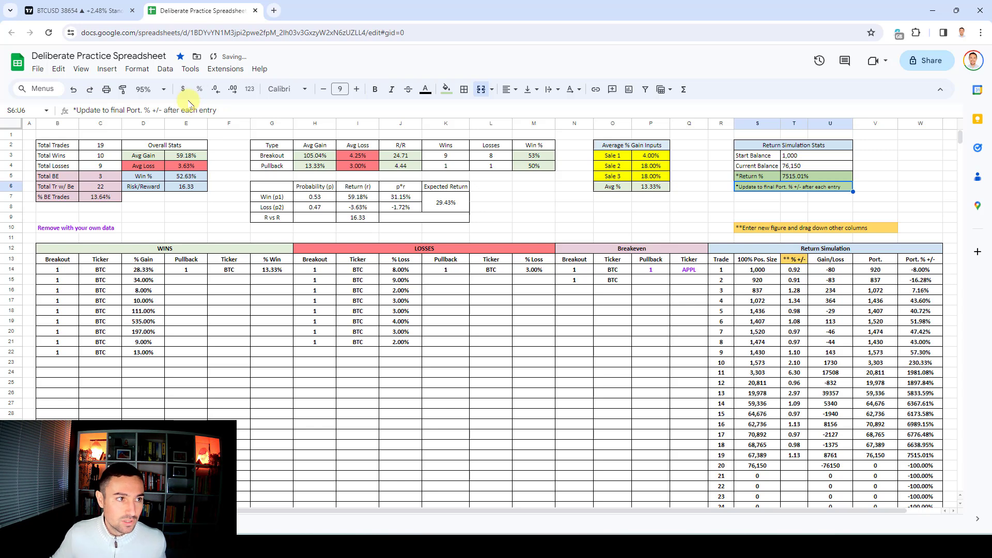
Switch to the TradingView BTCUSD chart and remove all drawings from it
left_click(78, 11)
left_click(14, 378)
left_click(57, 375)
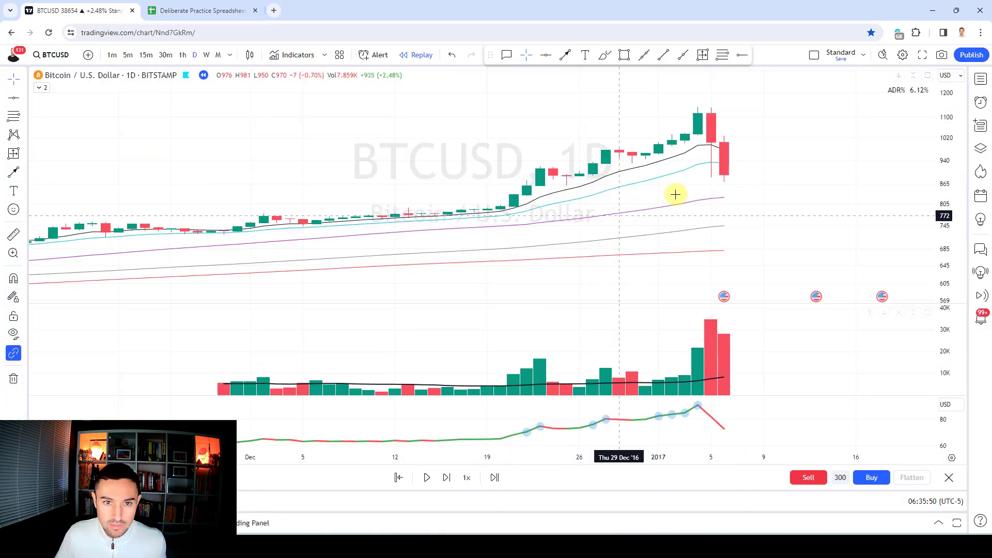
Advance the replay bar by bar to the 30 January 2017 candle
key("shift+Right")
key("shift+Right")
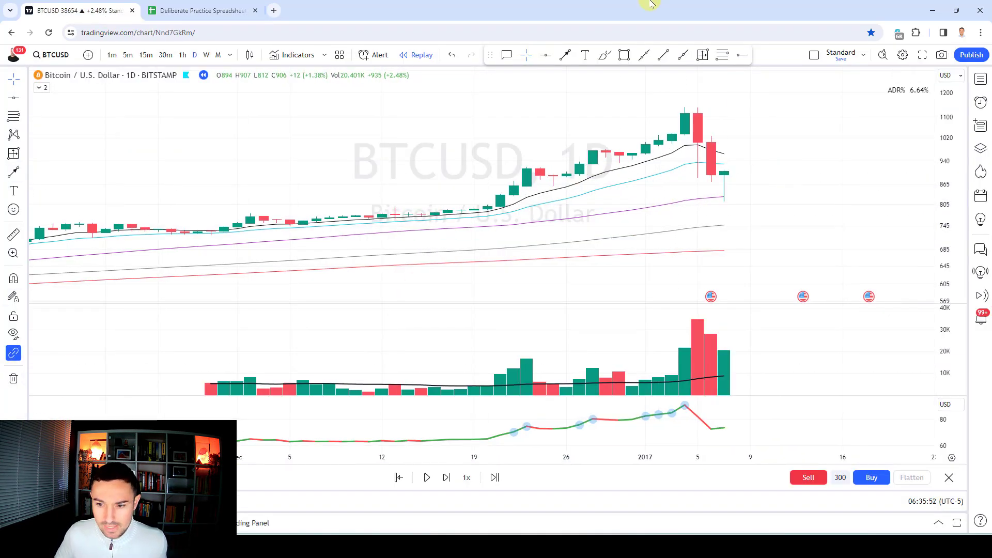
key("shift+Right")
key("shift+Right")
key("shift+Right")
key("shift+Right")
key("shift+Right")
key("shift+Right")
key("shift+Right")
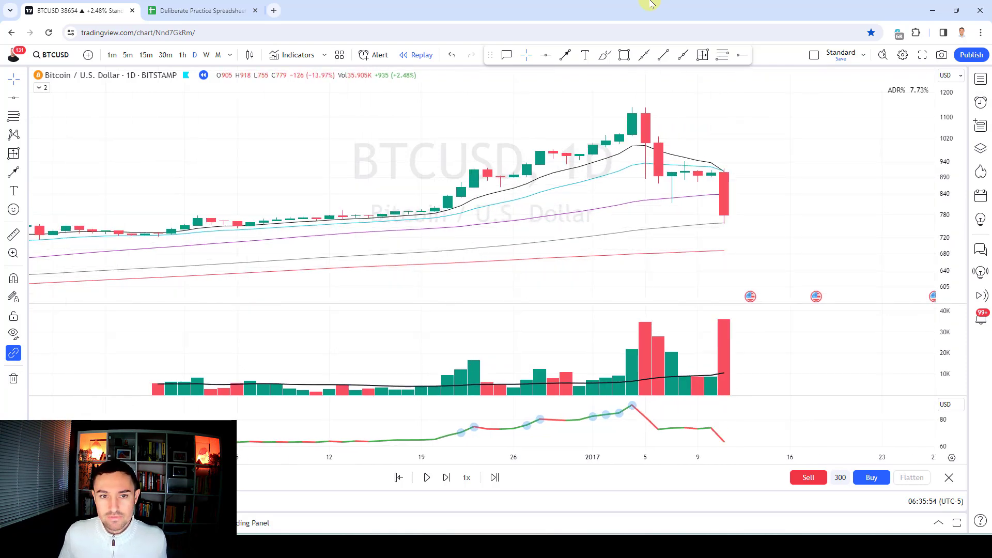
key("shift+Right")
key("shift+Right")
key("shift+Right")
key("shift+Right")
key("shift+Right")
key("shift+Right")
key("shift+Right")
key("shift+Right")
key("shift+Right")
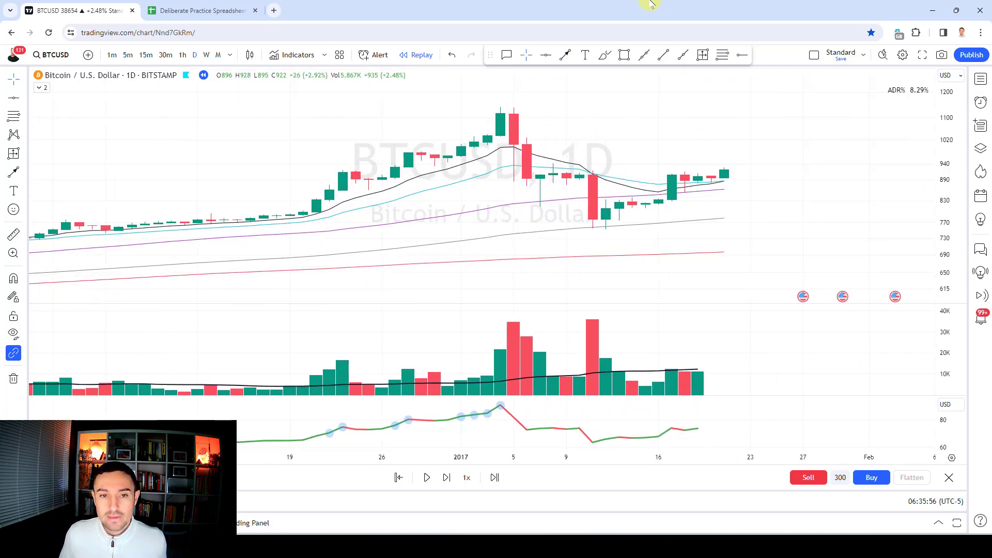
key("shift+Right")
key("shift+Right")
key("shift+Right")
key("shift+Right")
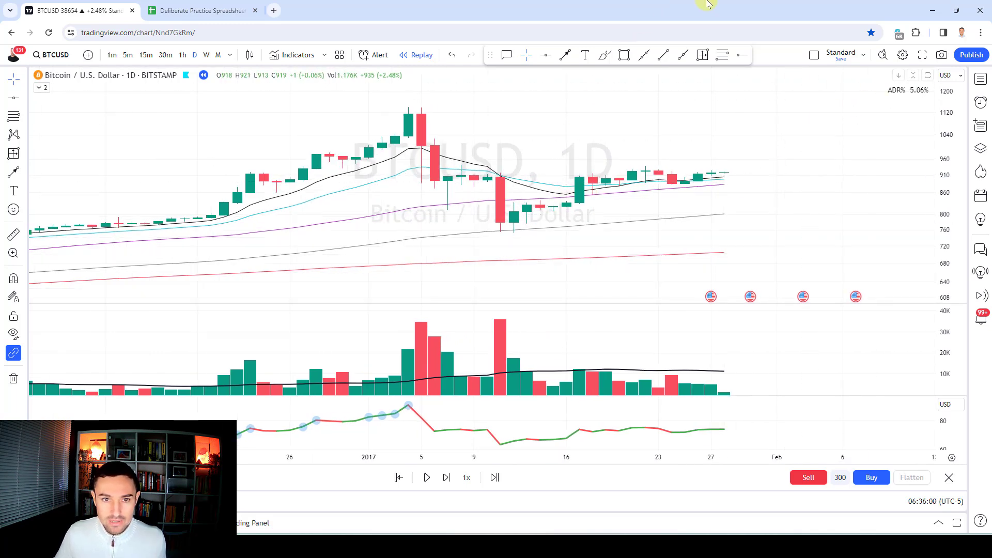
key("shift+Right")
key("shift+Right")
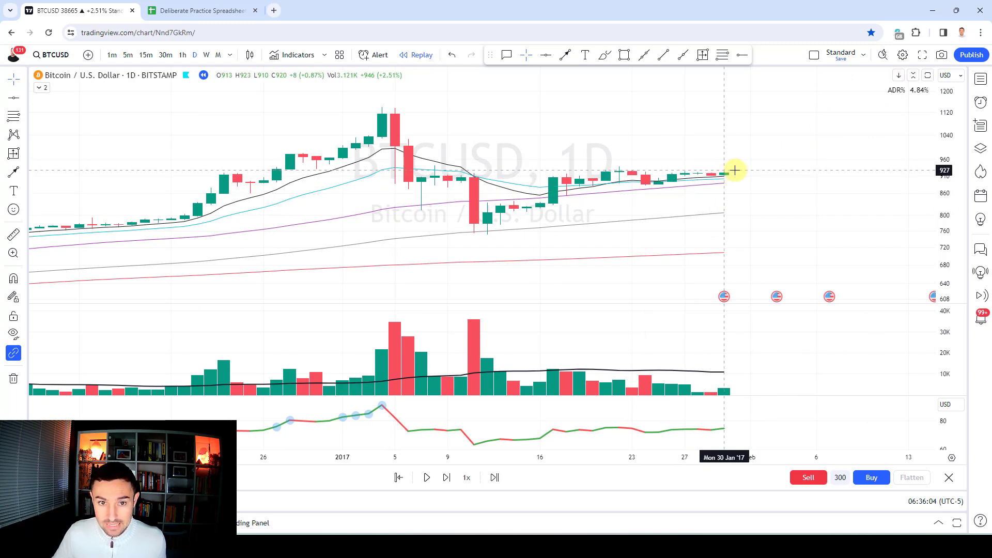
Sketch a brush stroke from the 4 January peak to the 30 January candle and delete it
scroll(794, 185, "up", 1)
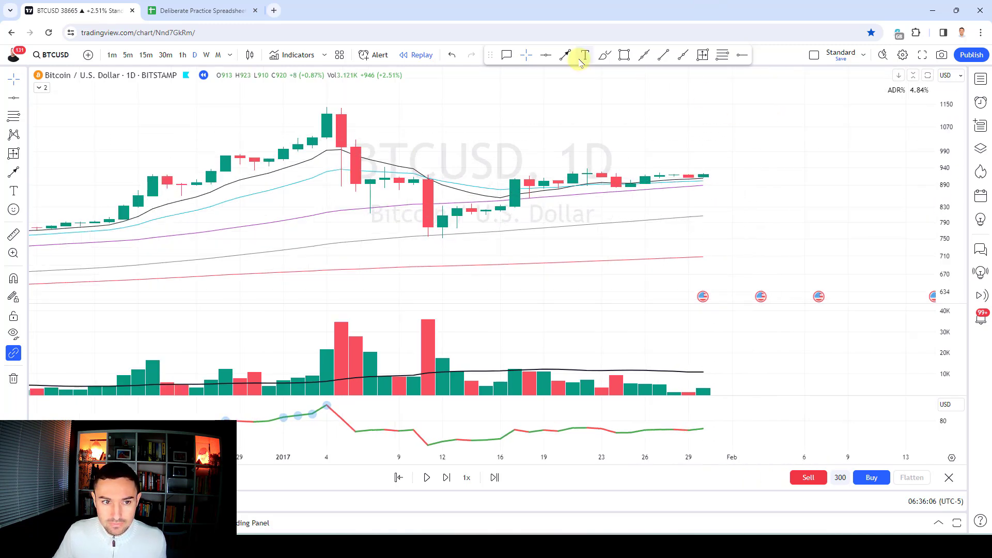
left_click(605, 55)
mouse_move(327, 160)
left_mouse_down()
mouse_move(437, 239)
mouse_move(577, 185)
mouse_move(713, 183)
left_mouse_up()
key("Delete")
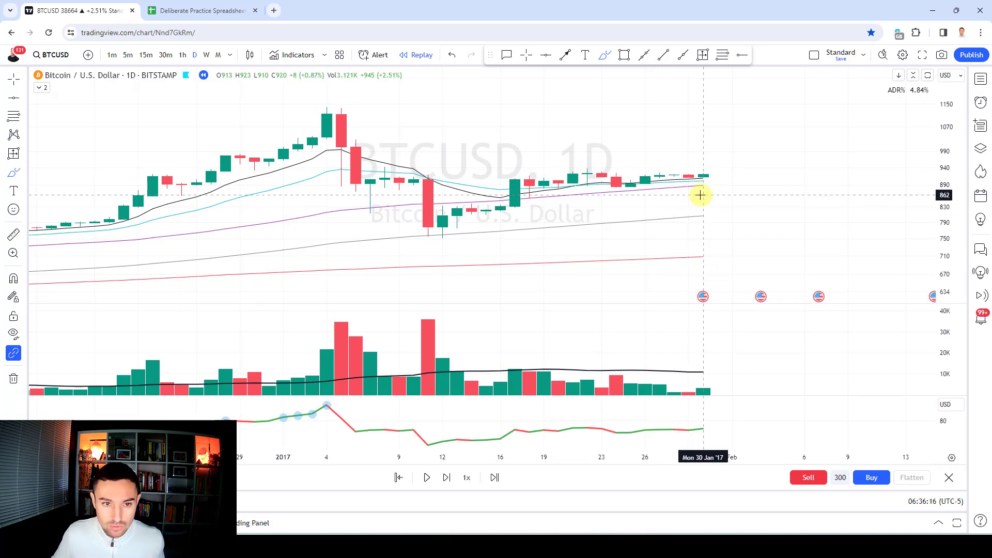
Place Fib Retracement levels across the 30 January candle, from its 923 high to its 910 low
left_click(724, 53)
left_click(705, 168)
left_click(706, 181)
left_click(751, 219)
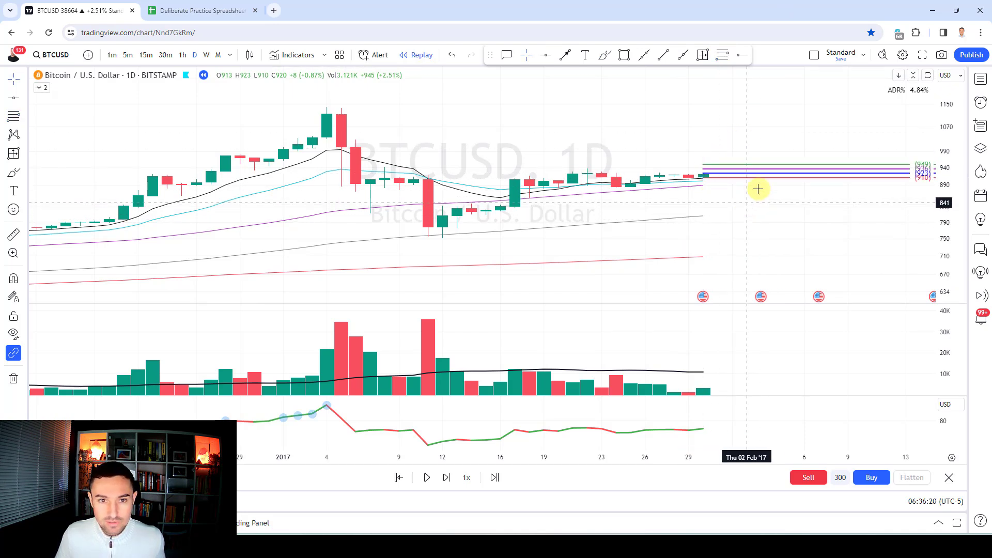
left_click_drag(948, 150, 948, 39)
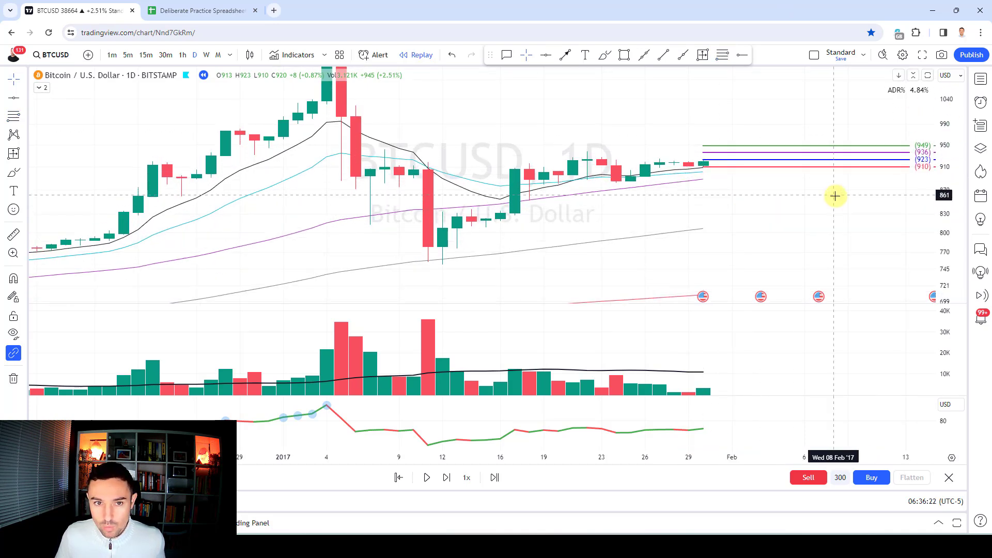
left_click_drag(836, 195, 837, 243)
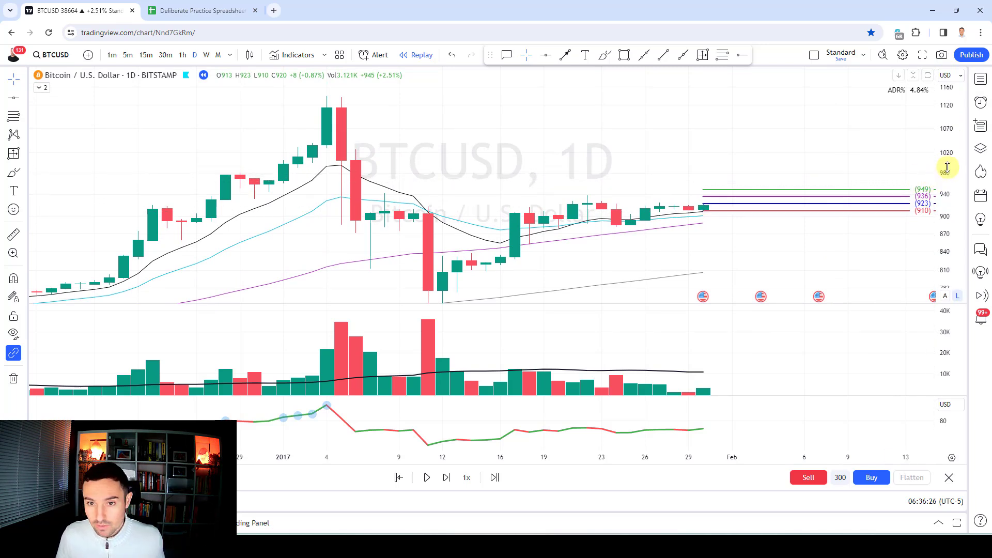
left_click_drag(942, 178, 941, 139)
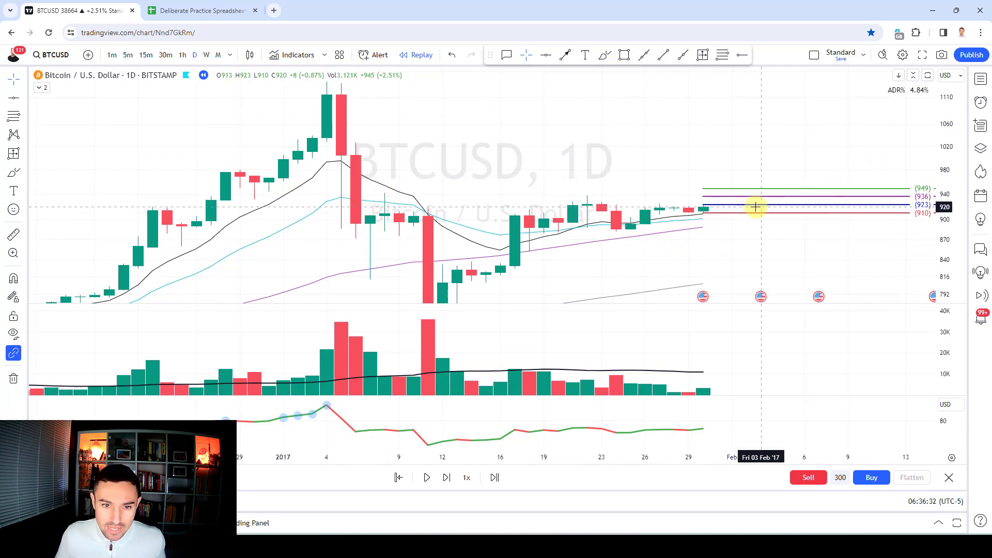
Circle the 4 to 12 January sell-off with the brush and remove all drawings from the chart
left_click(608, 55)
mouse_move(471, 284)
left_mouse_down()
mouse_move(394, 111)
mouse_move(433, 285)
mouse_move(457, 277)
left_mouse_up()
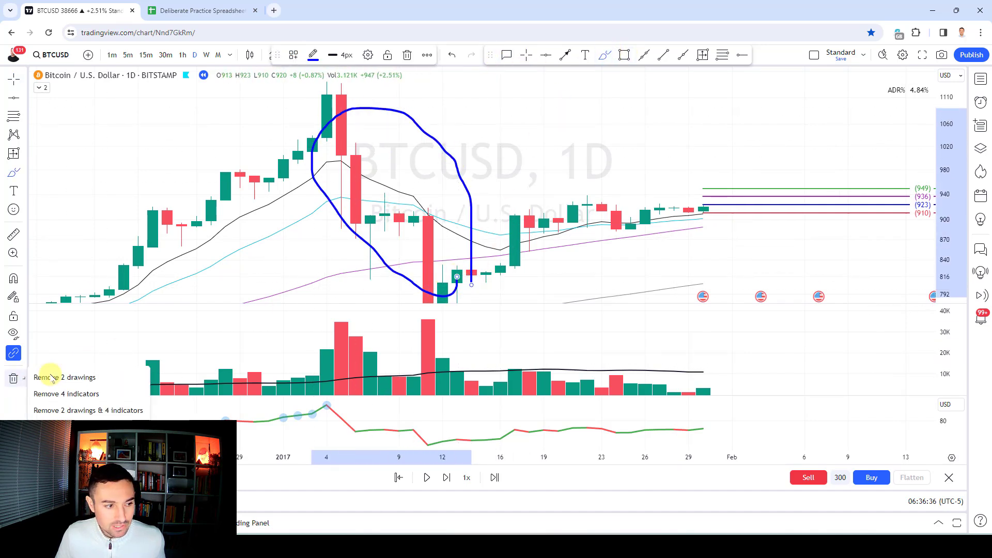
left_click(26, 379)
left_click(68, 378)
Draw a vertical brush stroke just after the 30 January candle and remove it
left_click_drag(717, 216, 714, 99)
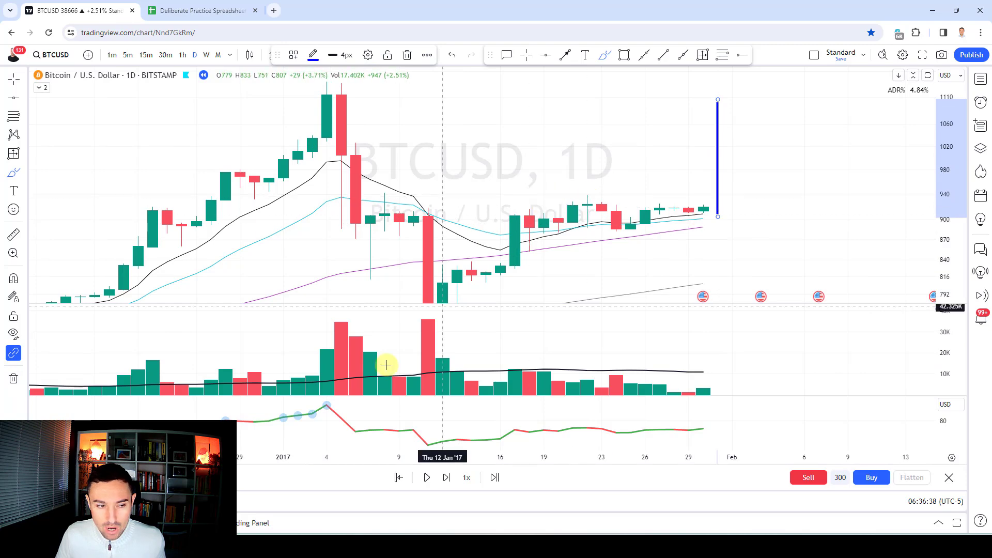
left_click(14, 378)
left_click(60, 377)
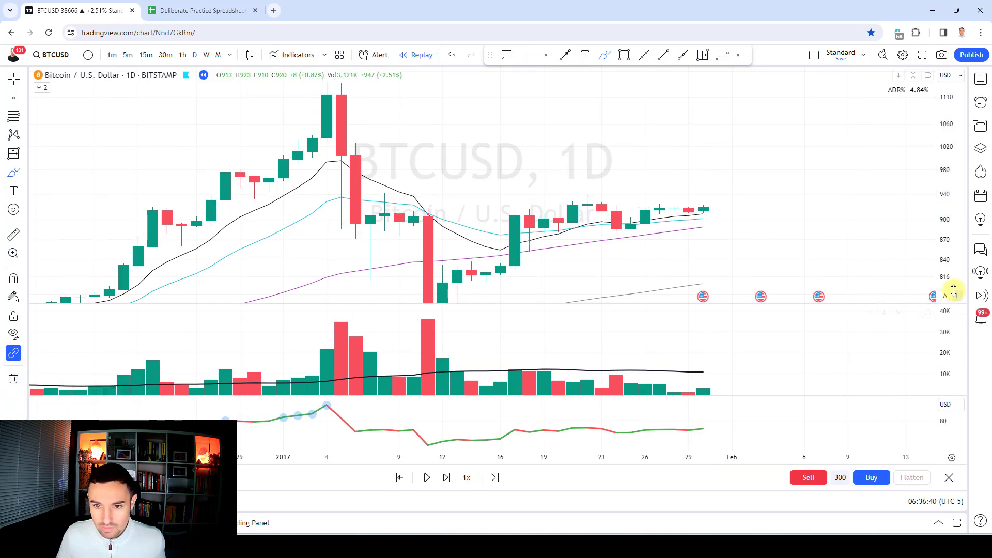
Advance the replay bar by bar to the 22 February 2017 candle
scroll(808, 179, "down", 2)
left_click(526, 55)
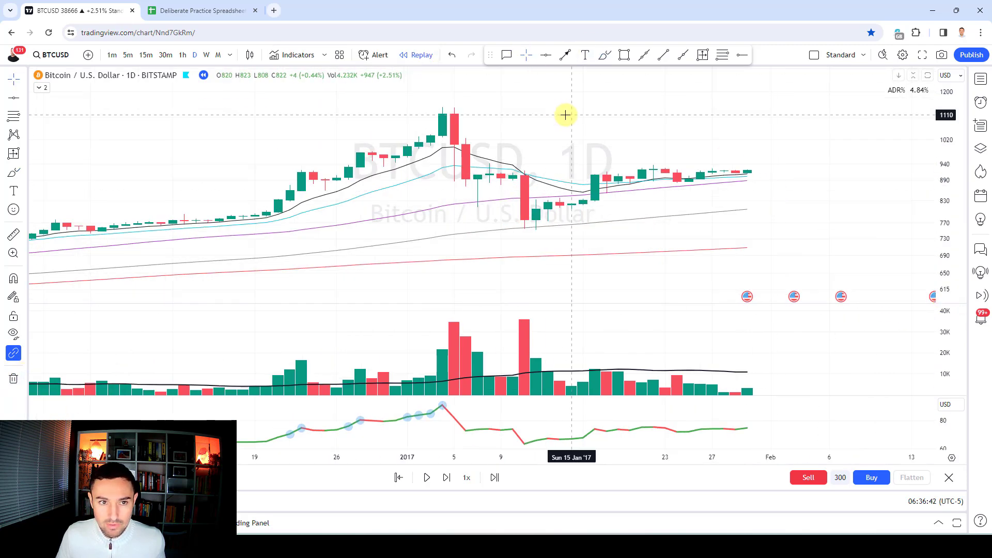
key("shift+Right")
key("shift+Right")
key("shift+Right")
key("shift+Right")
key("shift+Right")
key("shift+Right")
key("shift+Right")
key("shift+Right")
key("shift+Right")
key("shift+Right")
key("shift+Right")
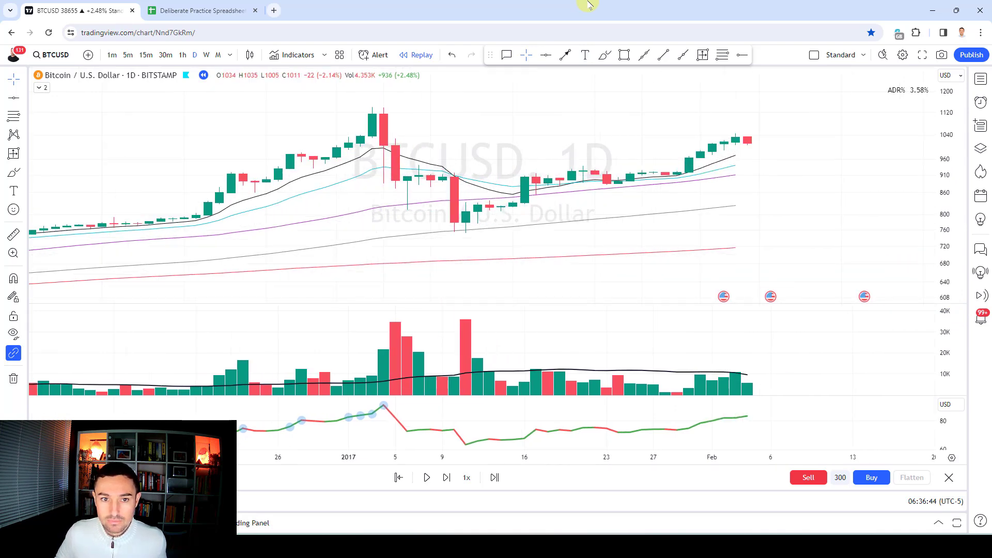
key("shift+Right")
key("shift+Right")
key("shift+Right")
key("shift+Right")
key("shift+Right")
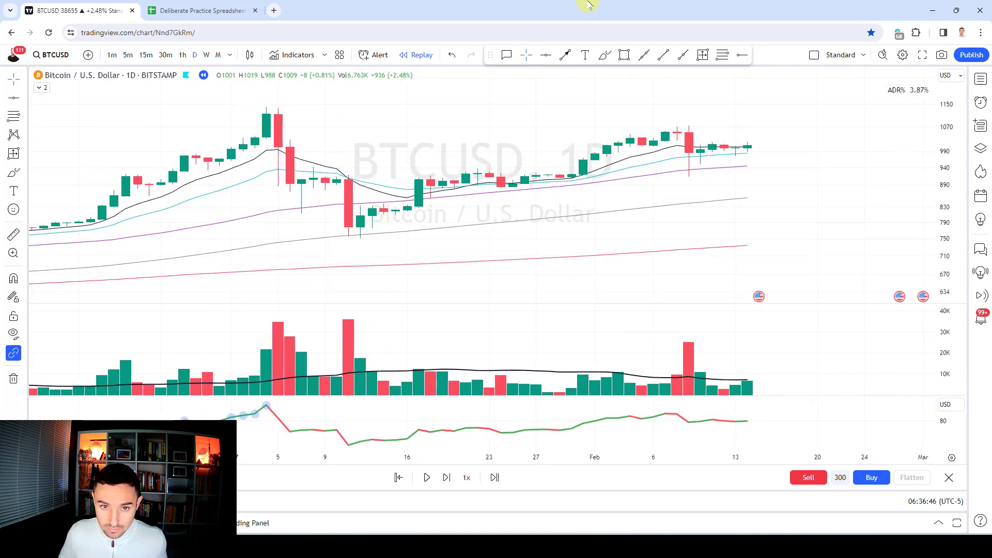
key("shift+Right")
key("shift+Right")
key("shift+Right")
key("shift+Right")
key("shift+Right")
key("shift+Right")
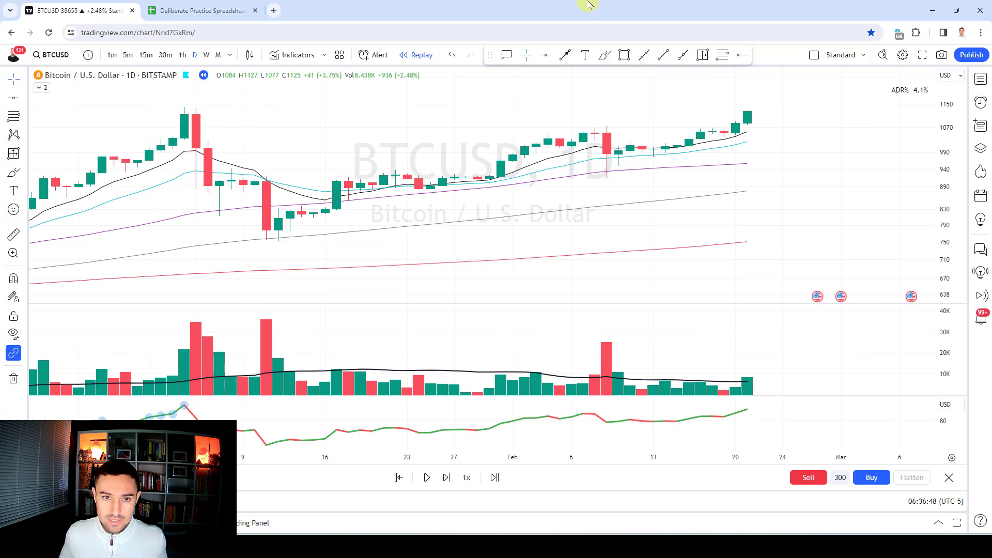
With the brush, circle the late-January consolidation and mark the low volume bars beneath it
left_click(605, 55)
mouse_move(478, 178)
left_mouse_down()
mouse_move(421, 168)
mouse_move(483, 174)
left_mouse_up()
left_click_drag(476, 389, 465, 388)
With the brush, mark the mid-February consolidation and its candles, and draw a declining line over the volume beneath it
mouse_move(669, 138)
left_mouse_down()
mouse_move(661, 163)
mouse_move(677, 127)
mouse_move(666, 144)
left_mouse_up()
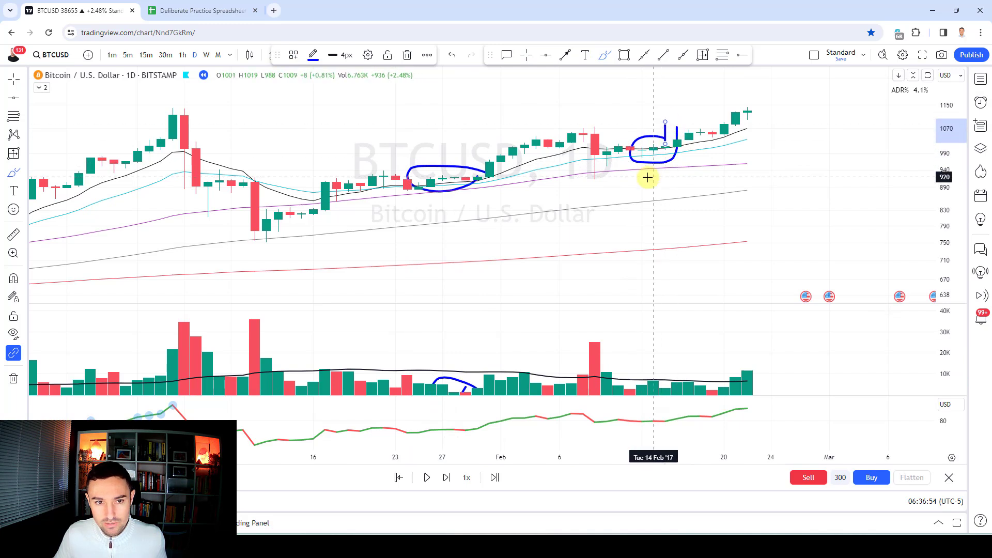
left_click_drag(642, 182, 642, 146)
left_click_drag(621, 375, 672, 388)
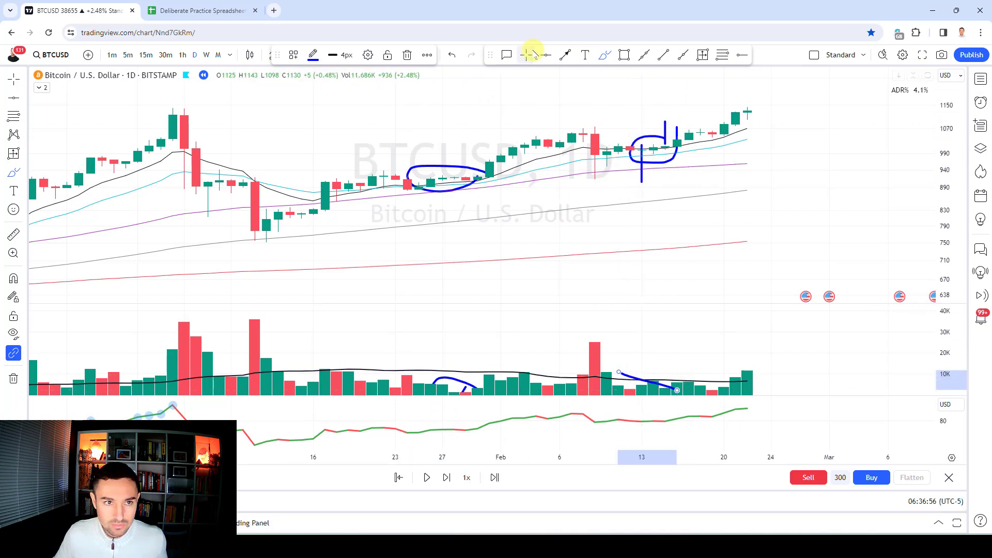
Advance the replay bar by bar to the 25 March 2017 candle
key("shift+Right")
key("shift+Right")
key("shift+Right")
key("shift+Right")
key("shift+Right")
key("shift+Right")
key("shift+Right")
key("shift+Right")
key("shift+Right")
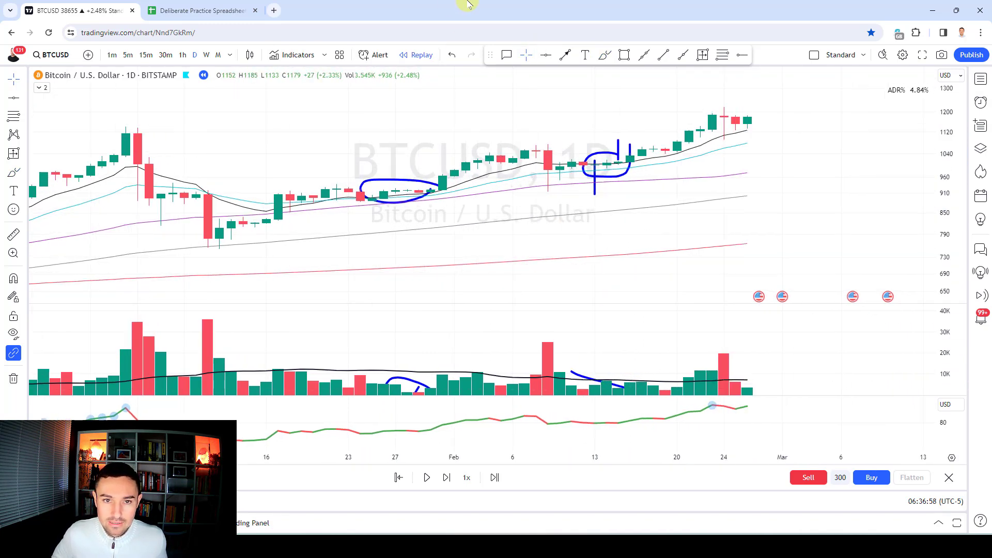
key("shift+Right")
key("shift+Right")
key("shift+Right")
key("shift+Right")
key("shift+Right")
key("shift+Right")
key("shift+Right")
key("shift+Right")
key("shift+Right")
key("shift+Right")
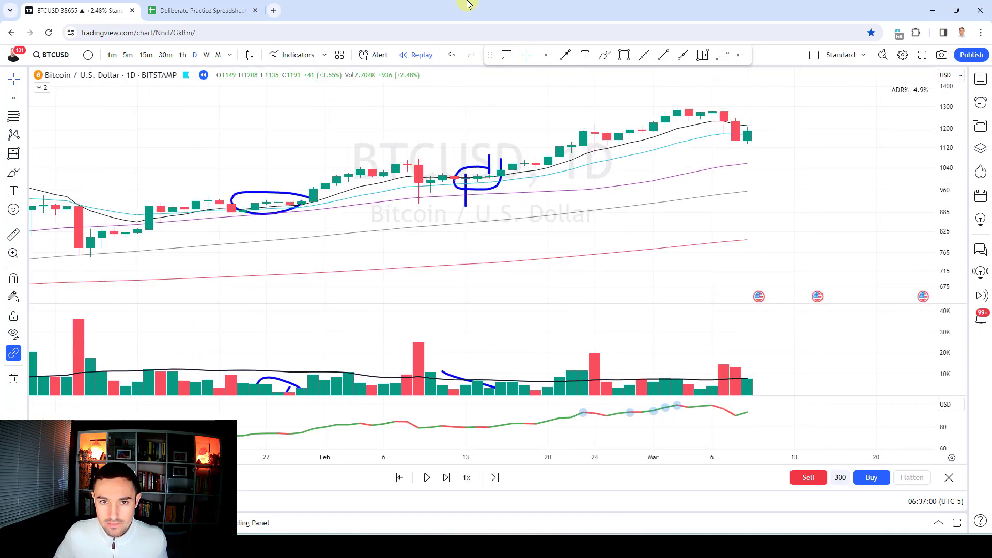
key("shift+Right")
key("shift+Right")
key("shift+Right")
key("shift+Right")
key("shift+Right")
key("shift+Right")
key("shift+Right")
key("shift+Right")
key("shift+Right")
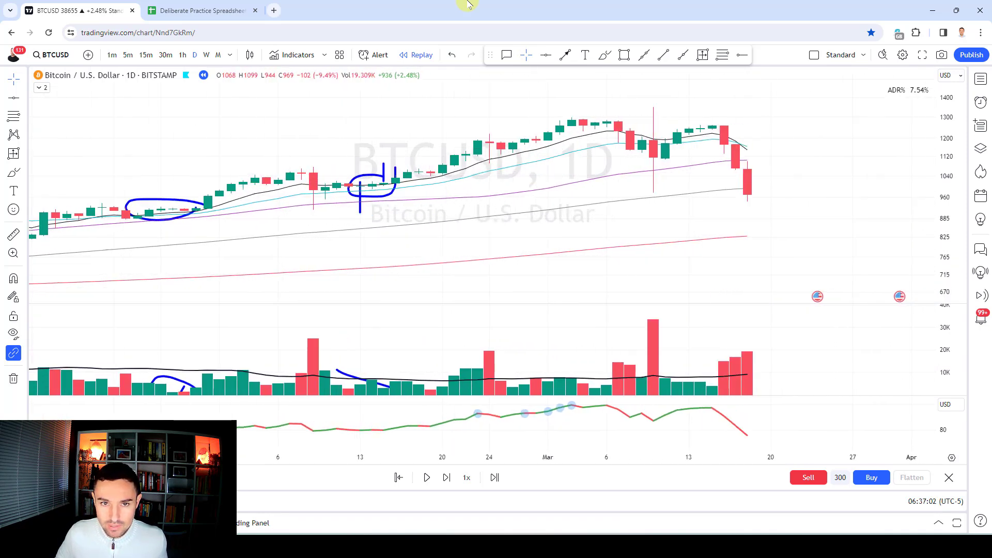
key("shift+Right")
key("shift+Right")
key("shift+Right")
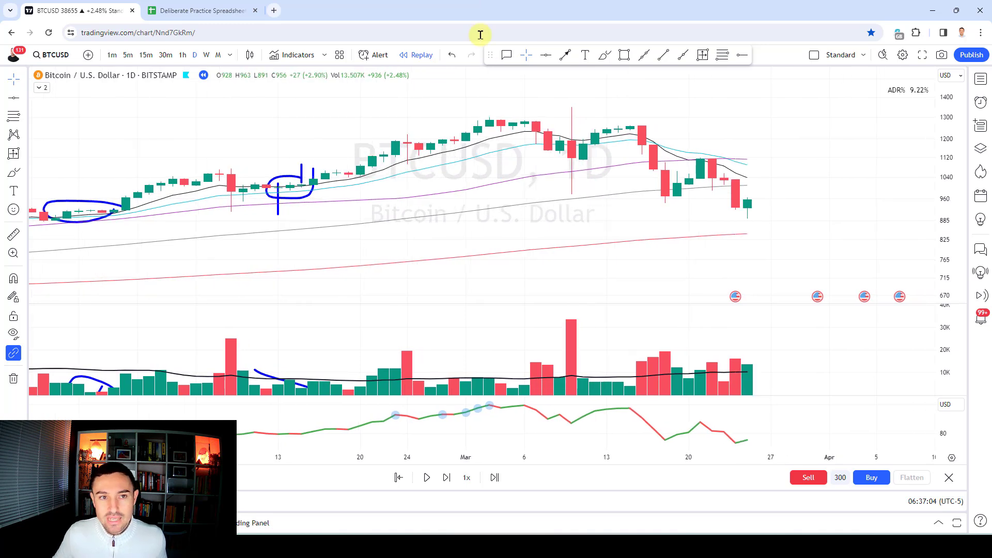
With the brush, circle the long-wicked 10 March candle and trace the rise from the mid-February consolidation to the 3 March high
left_click(607, 56)
mouse_move(593, 100)
left_mouse_down()
mouse_move(558, 214)
mouse_move(583, 77)
left_mouse_up()
mouse_move(309, 191)
left_mouse_down()
mouse_move(450, 122)
mouse_move(489, 132)
left_mouse_up()
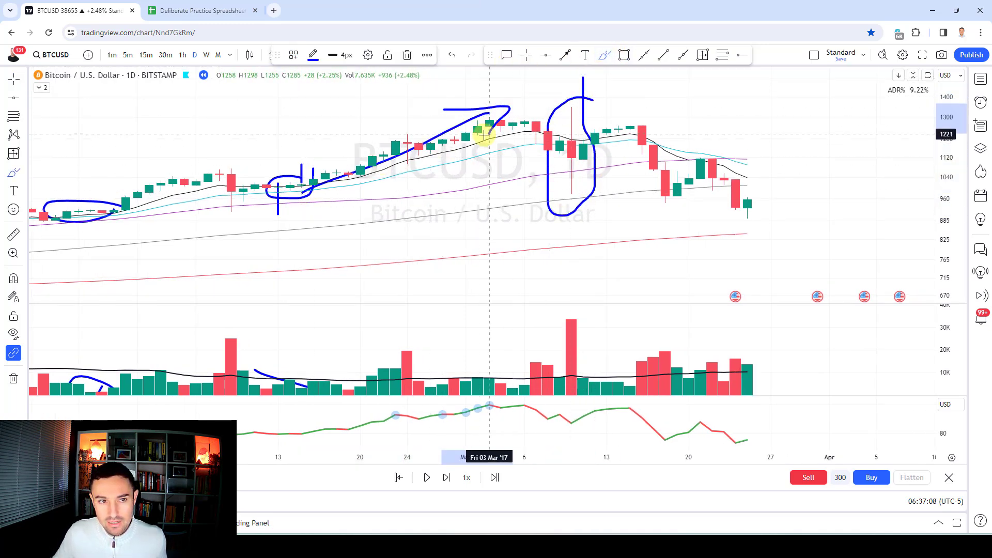
Circle the tall 10 March volume bar with the brush and remove all drawings from the chart
left_click_drag(579, 312, 595, 306)
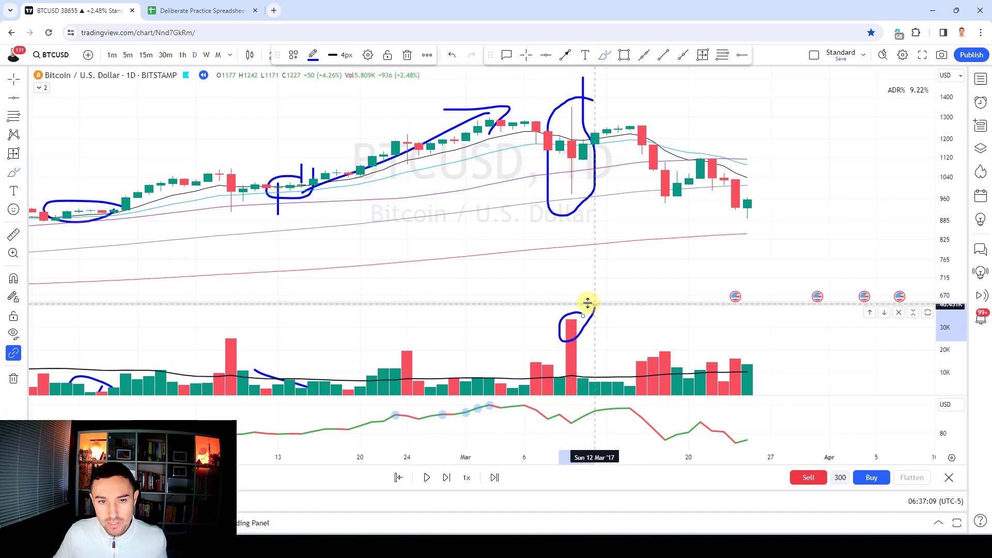
left_click(526, 55)
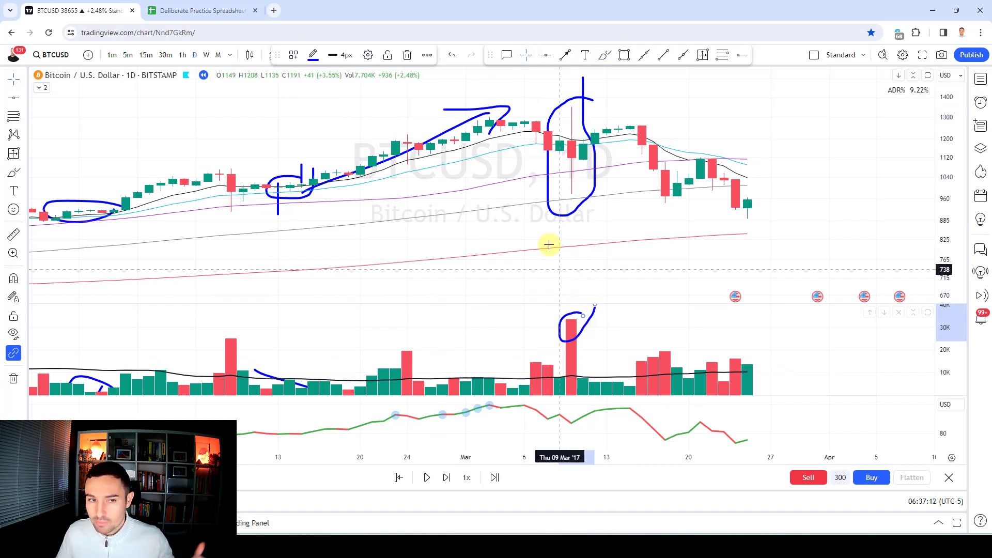
left_click(301, 272)
left_click(13, 380)
left_click(78, 375)
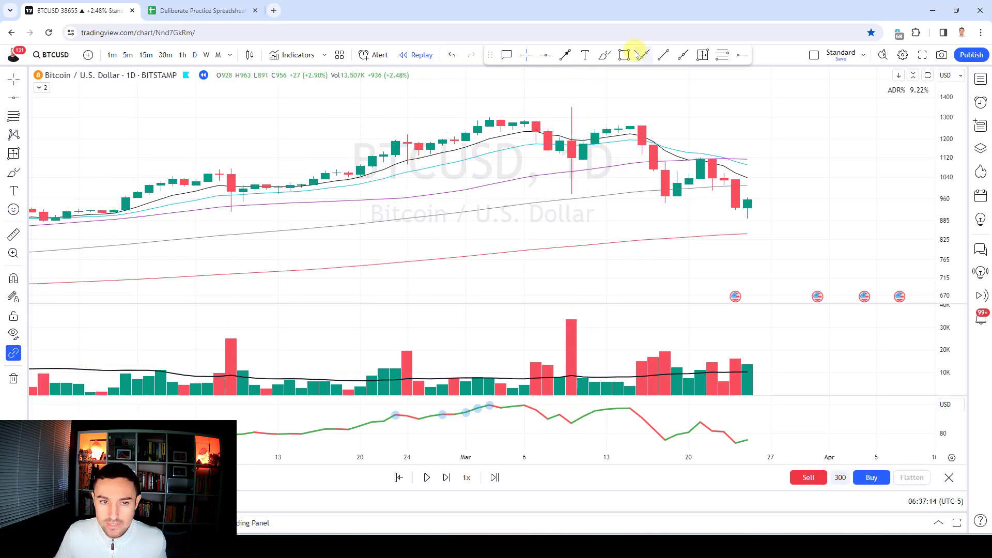
Advance the replay bar by bar to the 22 June 2017 candle
key("shift+Right")
key("shift+Right")
key("shift+Right")
key("shift+Right")
key("shift+Right")
key("shift+Right")
key("shift+Right")
key("shift+Right")
key("shift+Right")
key("shift+Right")
key("shift+Right")
key("shift+Right")
key("shift+Right")
key("shift+Right")
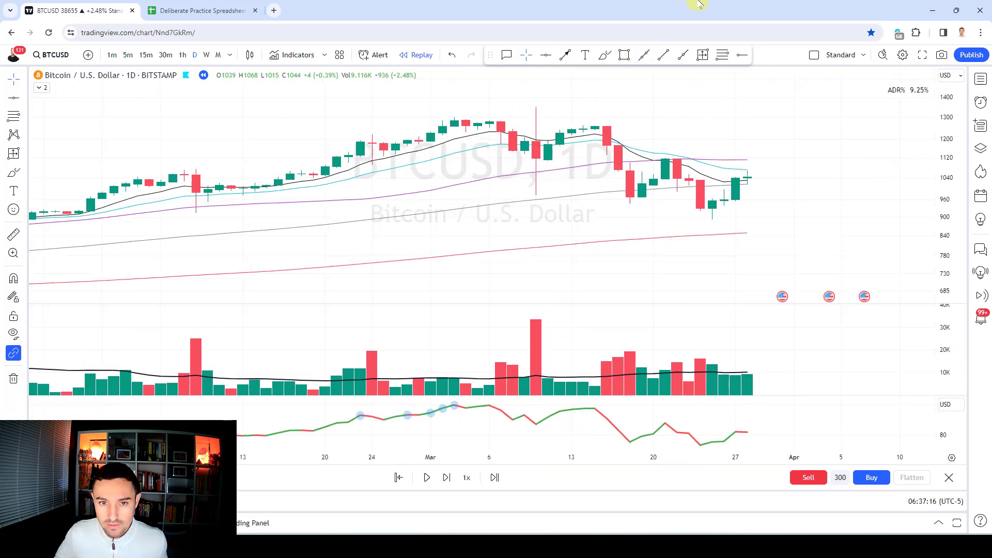
key("shift+Right")
key("shift+Right")
key("shift+Right")
key("shift+Right")
key("shift+Right")
key("shift+Right")
key("shift+Right")
key("shift+Right")
key("shift+Right")
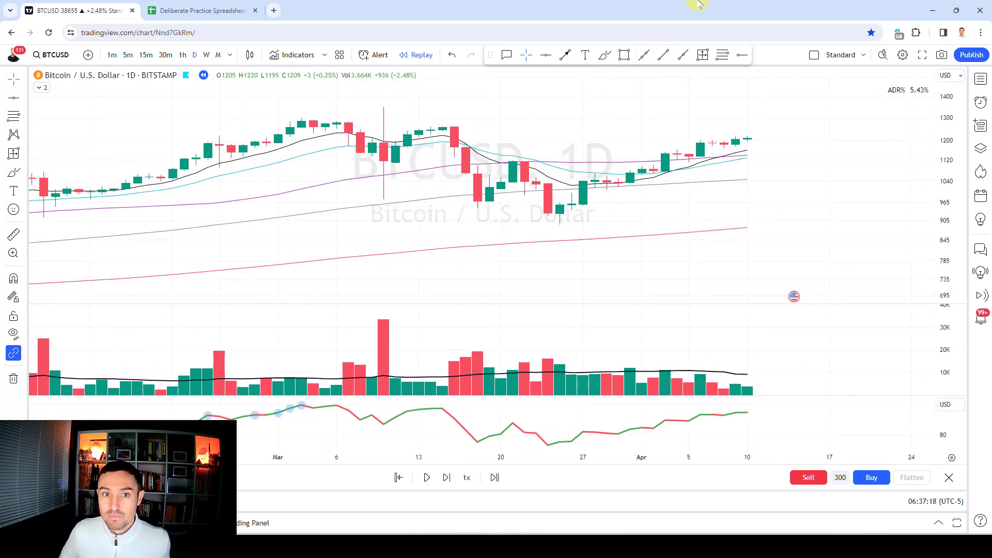
key("shift+Right")
key("shift+Right")
key("shift+Right")
key("shift+Right")
key("shift+Right")
key("shift+Right")
key("shift+Right")
key("shift+Right")
key("shift+Right")
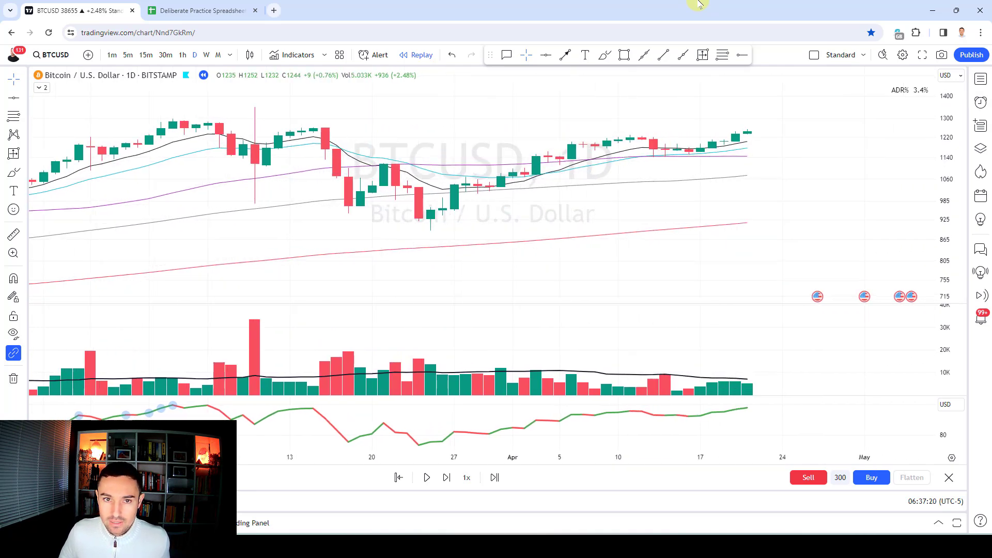
key("shift+Right")
key("shift+Right")
key("shift+Right")
key("shift+Right")
key("shift+Right")
key("shift+Right")
key("shift+Right")
key("shift+Right")
key("shift+Right")
key("shift+Right")
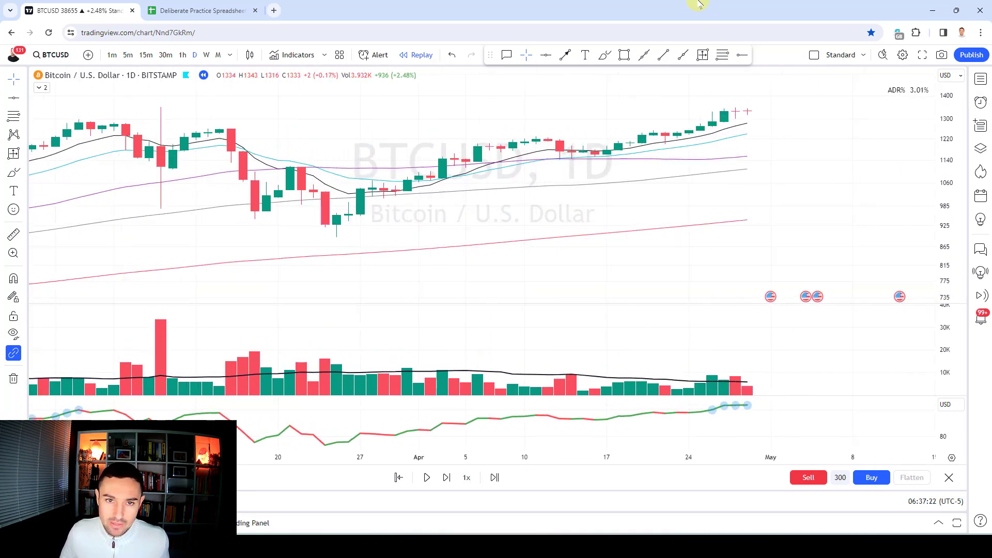
key("shift+Right")
key("shift+Right")
key("shift+Right")
key("shift+Right")
key("shift+Right")
key("shift+Right")
key("shift+Right")
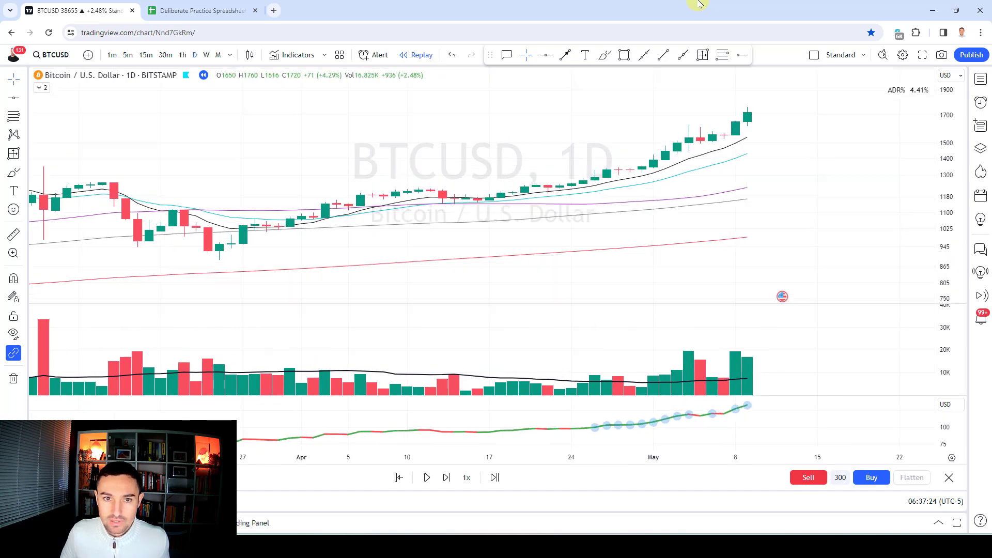
key("shift+Right")
key("shift+Right")
key("shift+Right")
key("shift+Right")
key("shift+Right")
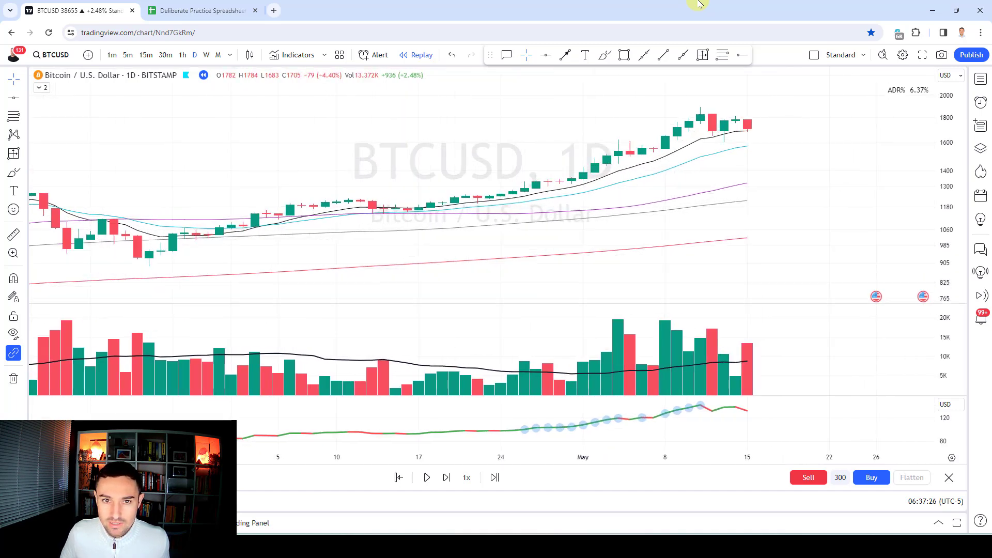
key("shift+Right")
key("shift+Right")
key("shift+Right")
key("shift+Right")
key("shift+Right")
key("shift+Right")
key("shift+Right")
key("shift+Right")
key("shift+Right")
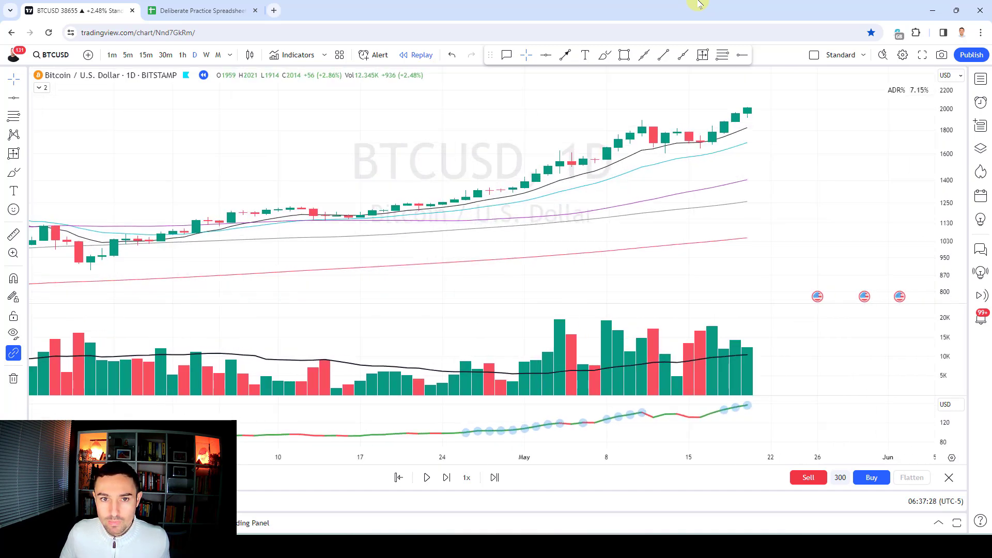
key("shift+Right")
key("shift+Right")
key("shift+Right")
key("shift+Right")
key("shift+Right")
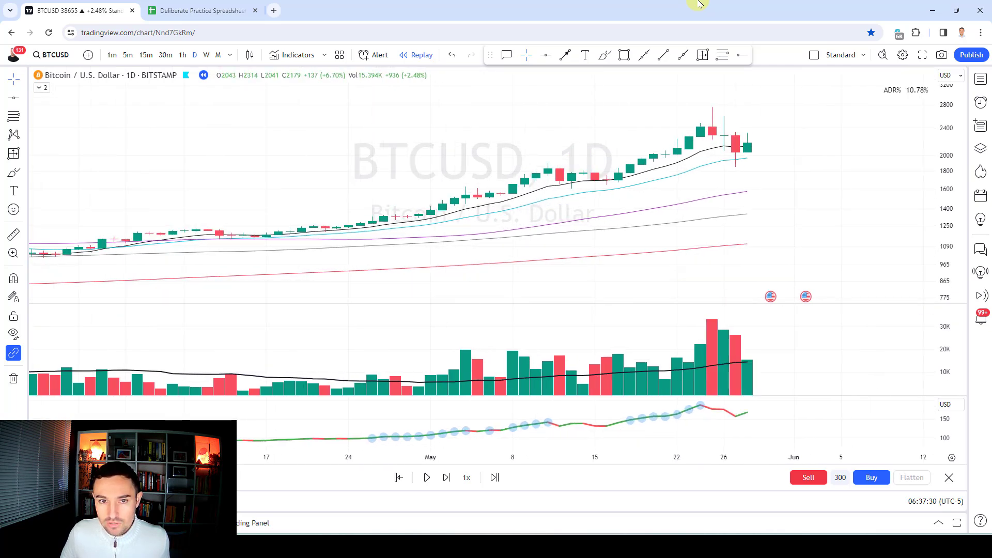
key("shift+Right")
key("shift+Right")
key("shift+Right")
key("shift+Right")
key("shift+Right")
key("shift+Right")
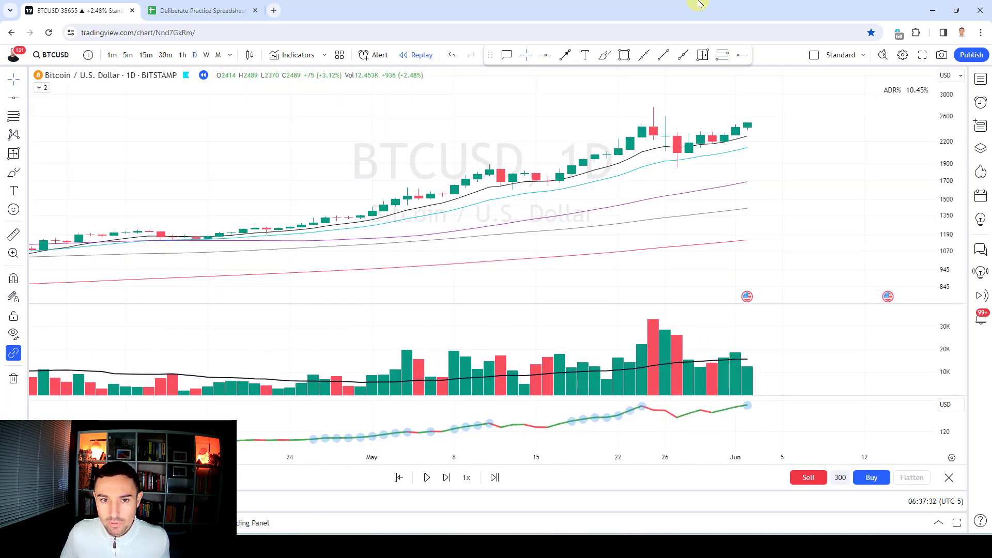
key("shift+Right")
key("shift+Right")
key("shift+Right")
key("shift+Right")
key("shift+Right")
key("shift+Right")
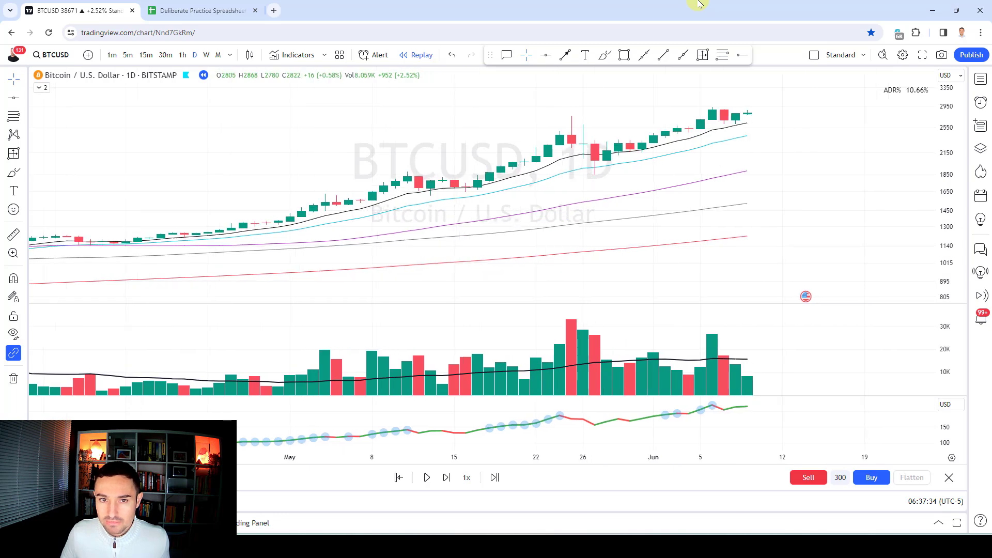
key("shift+Right")
key("shift+Right")
key("shift+Right")
key("shift+Right")
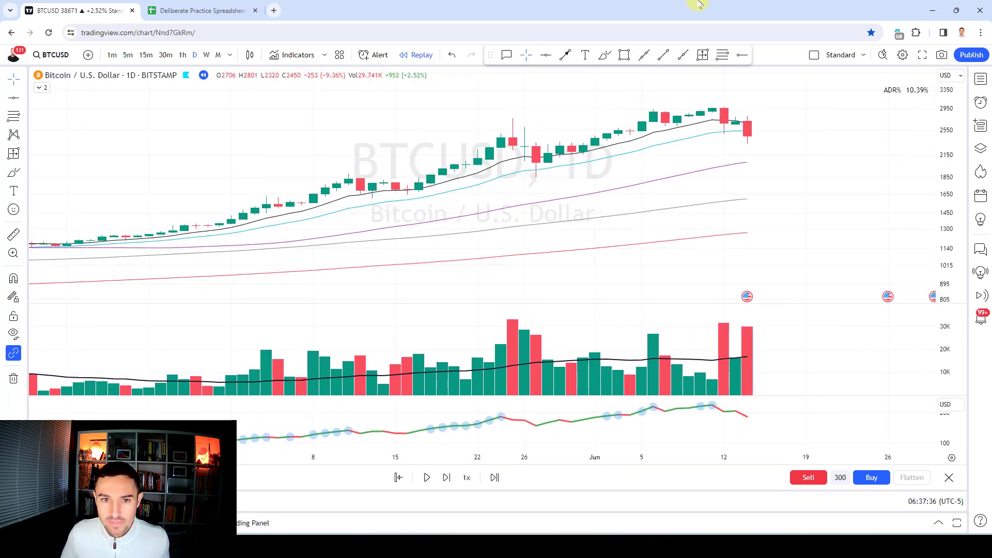
key("shift+Right")
key("shift+Right")
key("shift+Right")
key("shift+Right")
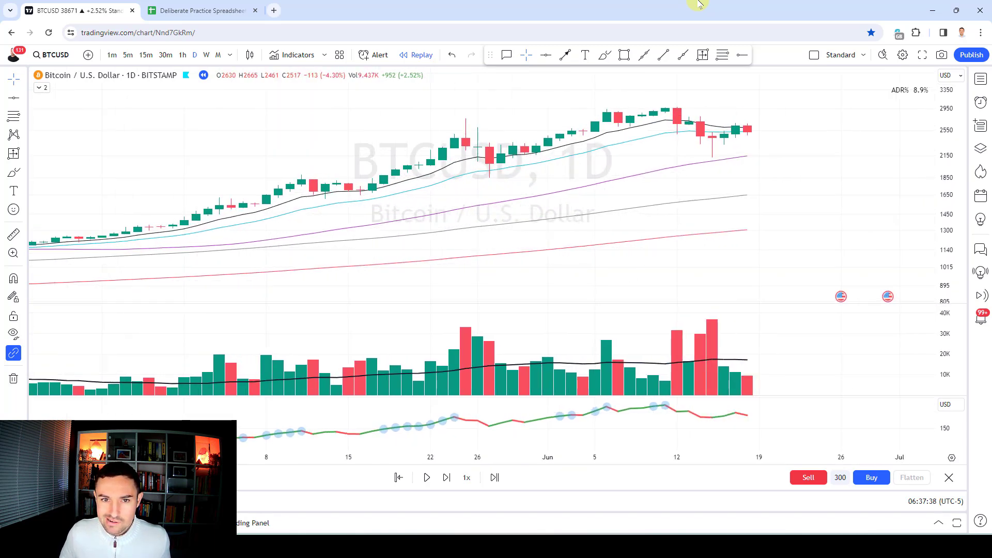
key("shift+Right")
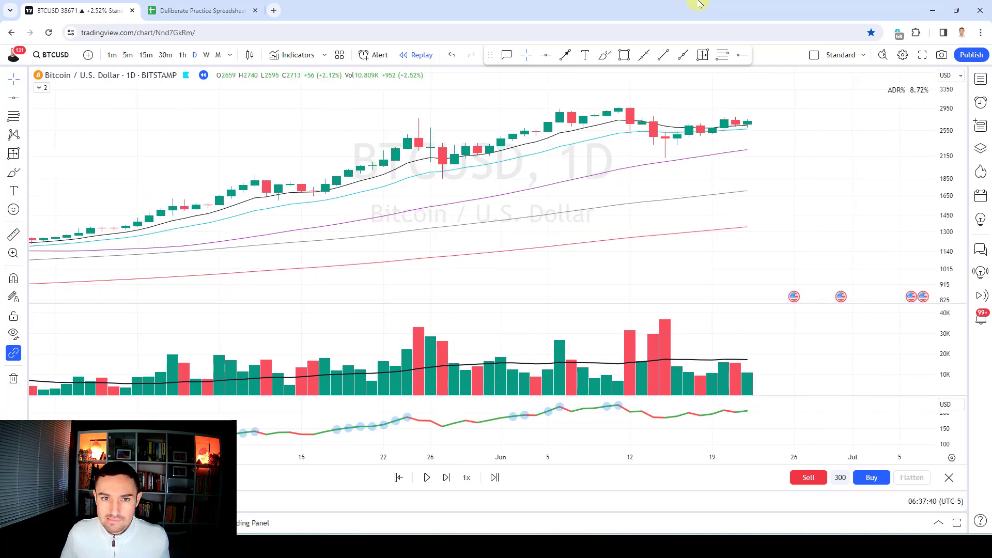
Plot the trade levels on the 22 June candle from its 2740 high to its 2595 low and advance the replay to 24 June
scroll(746, 126, "up", 3)
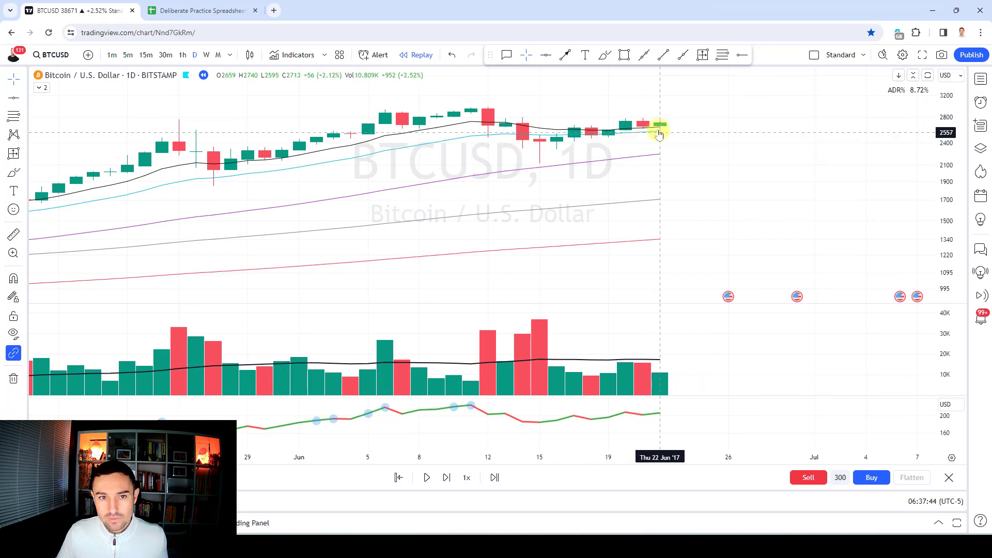
left_click(660, 105)
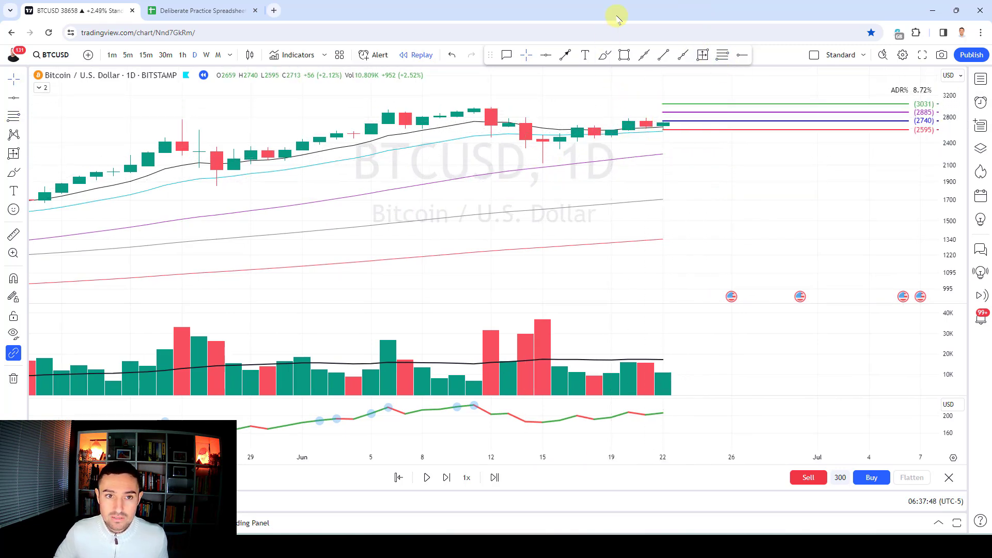
key("shift+Right")
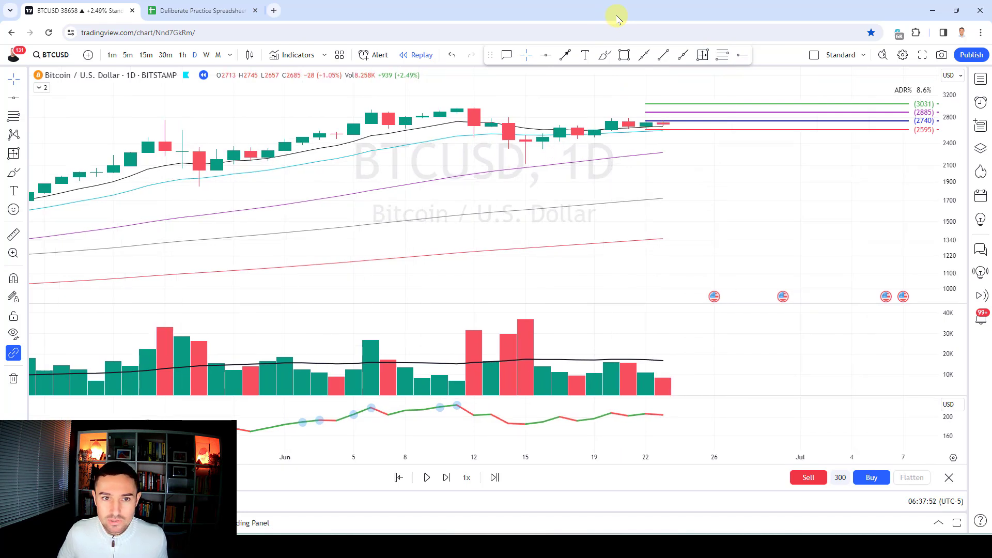
key("shift+Right")
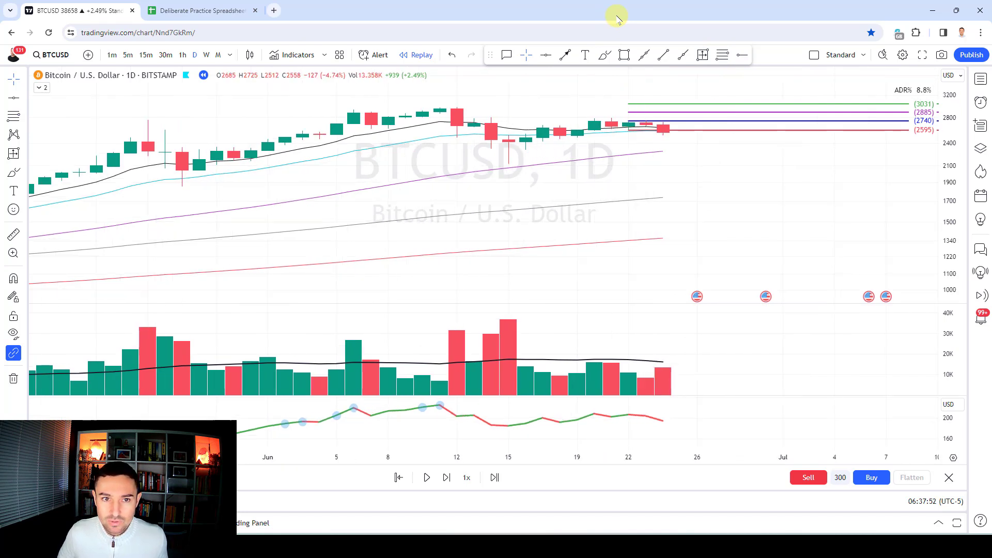
Measure the drop from the 2740 entry to the 2595 stop and log a 6% BTC breakout loss in the Deliberate Practice Spreadsheet
left_click(710, 58)
left_click_drag(628, 122, 628, 130)
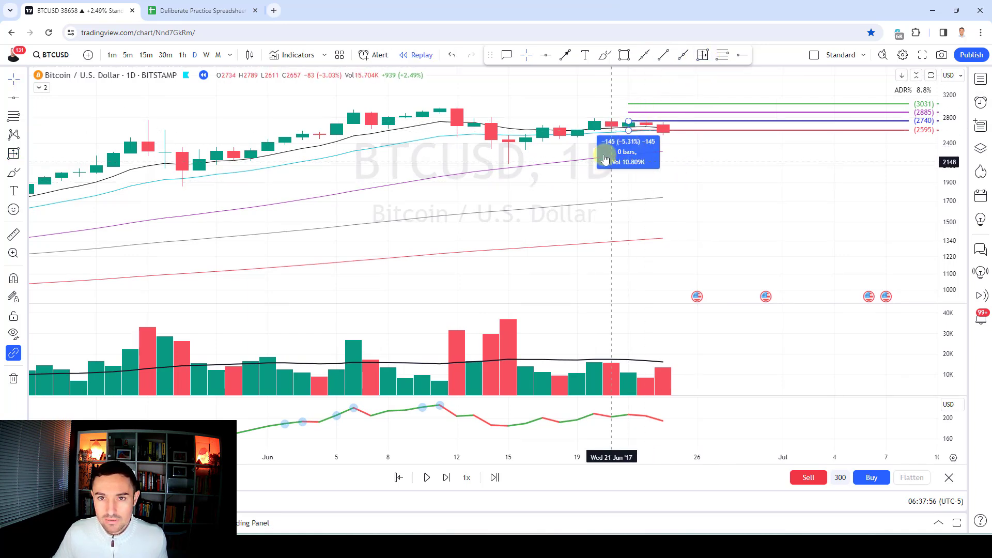
left_click(199, 7)
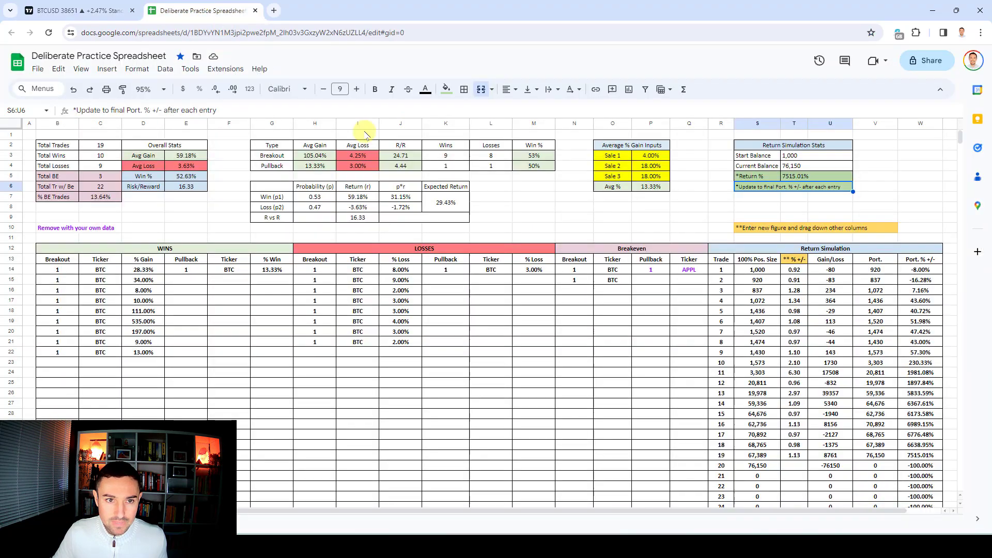
left_click(314, 353)
type("1")
key("Tab")
type("BTC")
key("Tab")
type("6")
key("Tab")
Enter 0.94 as the multiplier for trade 20 in the return simulation and point the Return % formula to W33
left_click(797, 467)
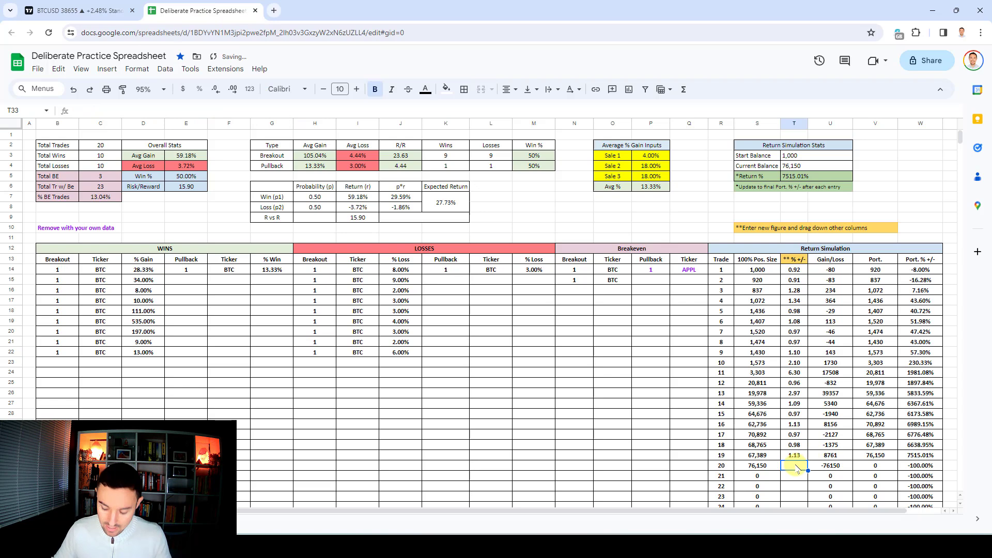
left_click(811, 177)
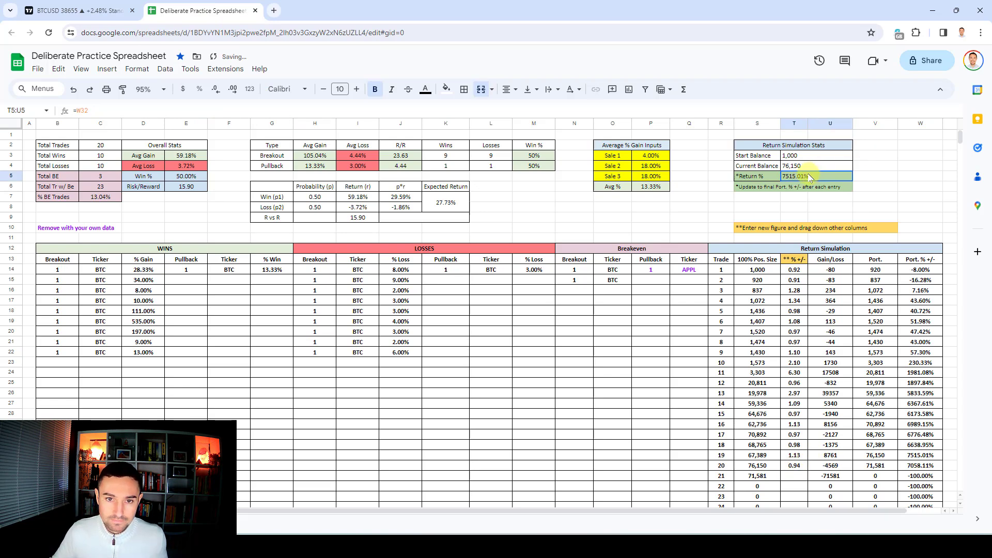
left_click(115, 110)
type("3")
key("Return")
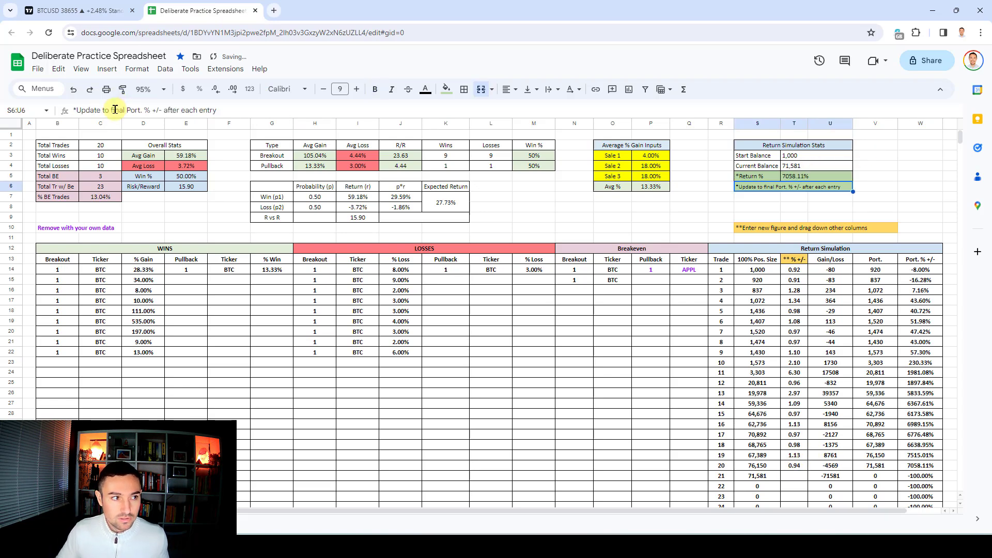
Return to the TradingView chart, remove both drawings and advance the replay to the 27 June 2017 candle
left_click(78, 11)
left_click(13, 377)
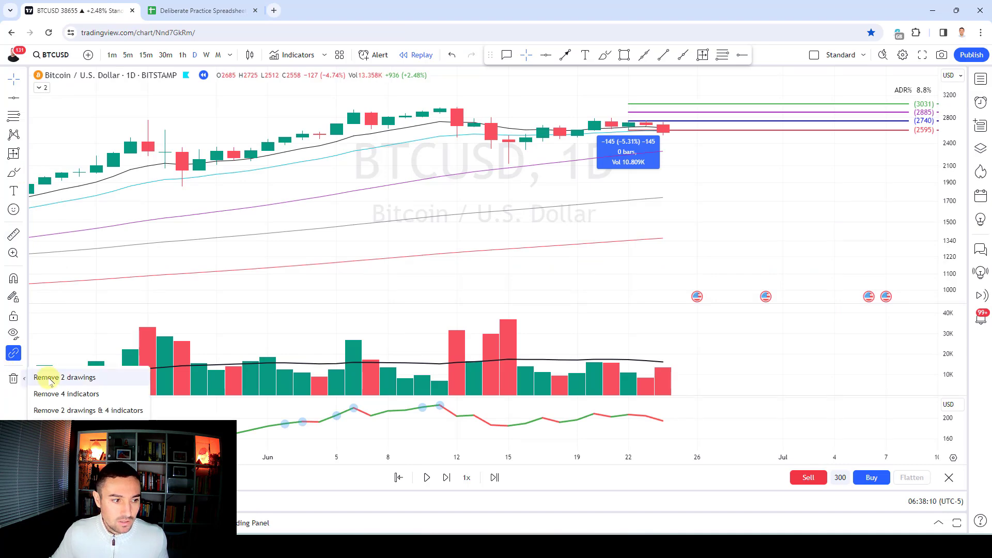
left_click(50, 379)
scroll(737, 187, "down", 2)
key("shift+Right")
key("shift+Right")
key("shift+Right")
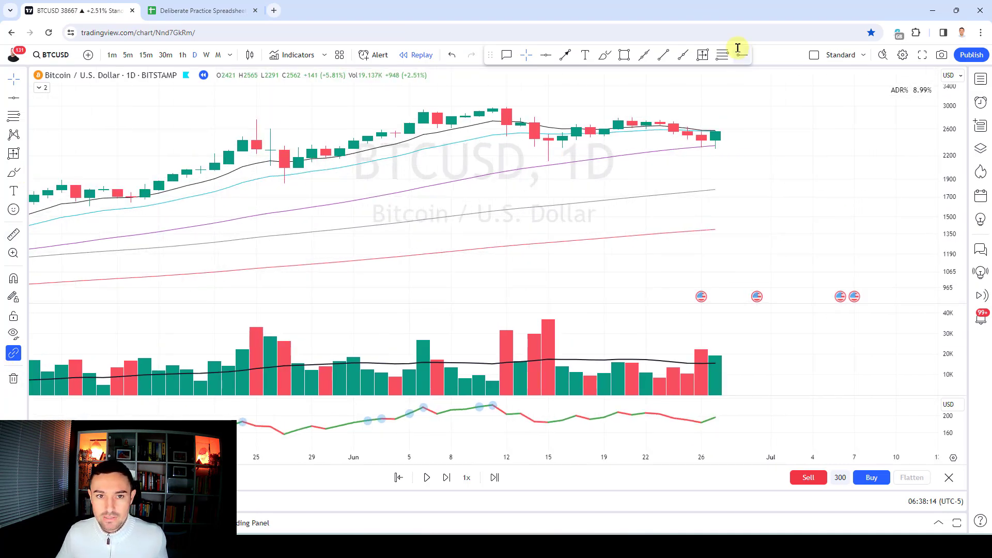
Plot the trade levels on the 27 June candle with the entry at its 2565 high and the stop at its 2291 low
left_click(723, 54)
left_click(720, 124)
left_click(727, 156)
left_click(703, 98)
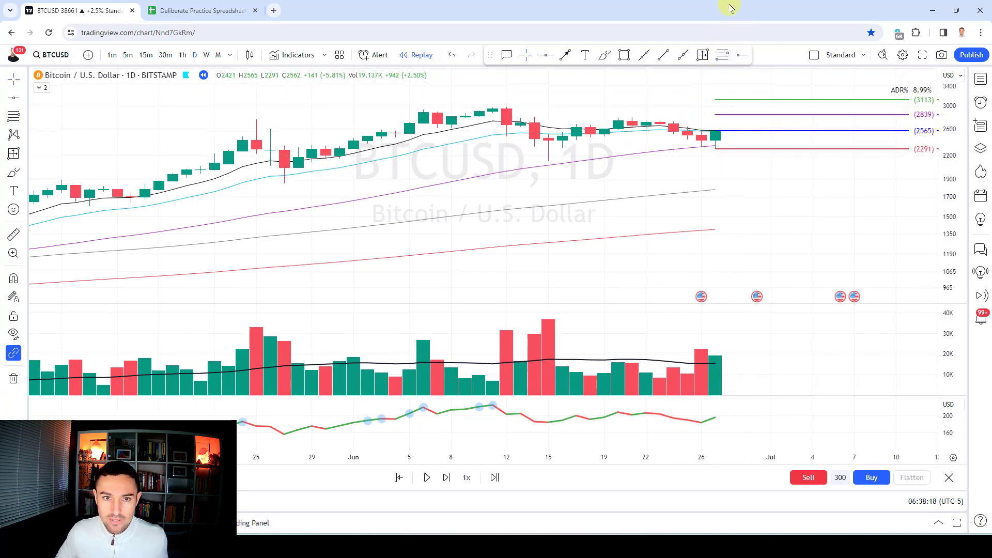
Advance the replay bar by bar to the 10 July 2017 candle
key("shift+Right")
key("shift+Right")
key("shift+Right")
key("shift+Right")
key("shift+Right")
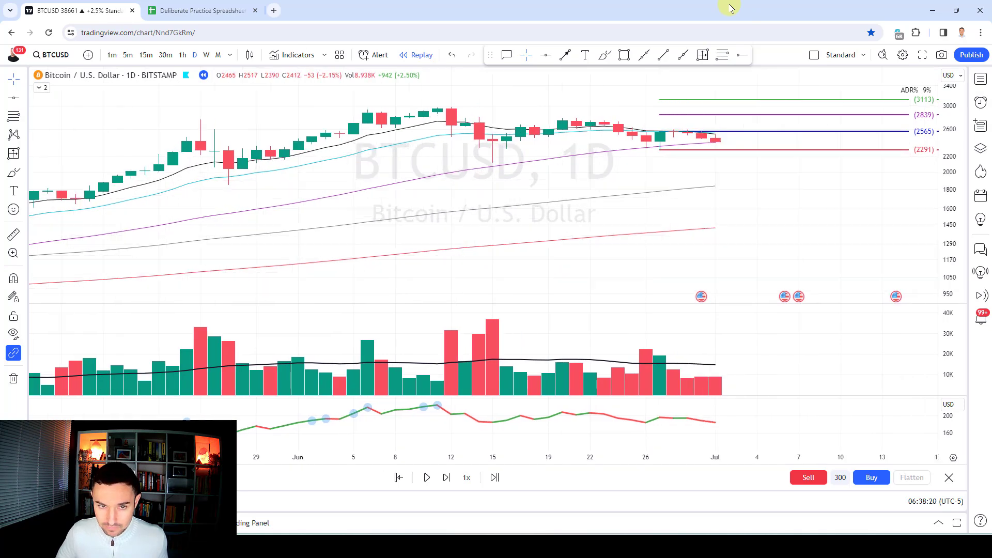
key("shift+Right")
key("shift+Right")
key("shift+Right")
key("shift+Right")
key("shift+Right")
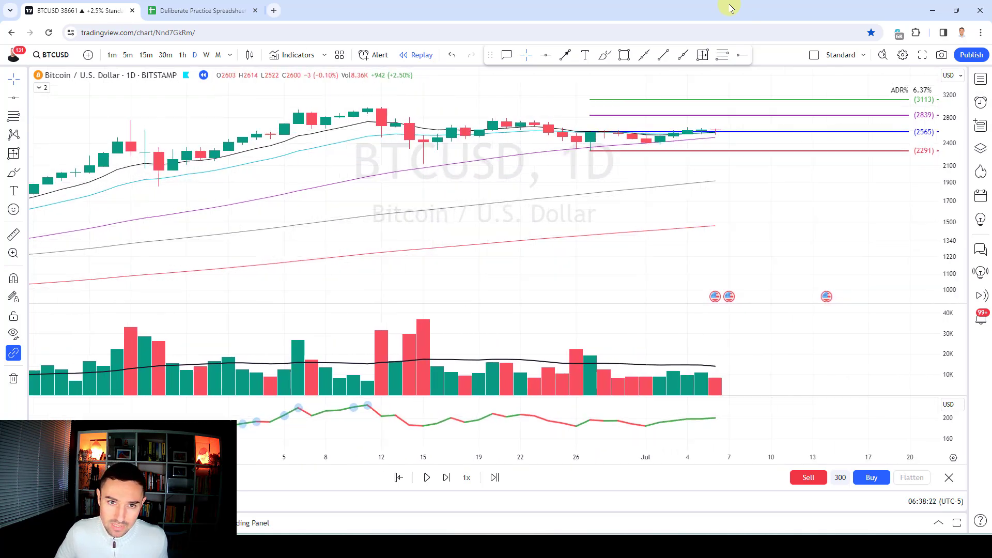
key("shift+Right")
key("shift+Right")
key("shift+Right")
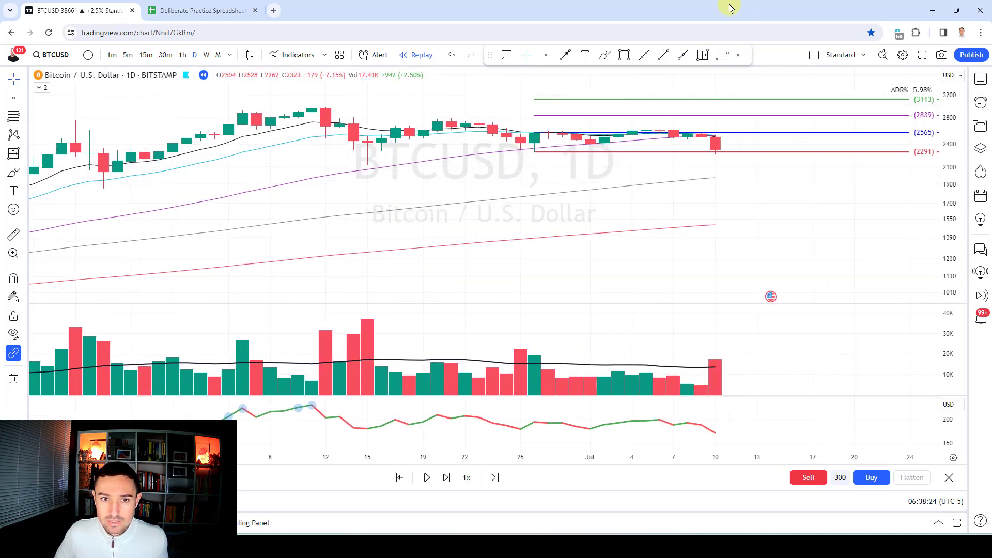
Measure the percentage drop from the 2565 entry line to the 2291 stop line
left_click(702, 55)
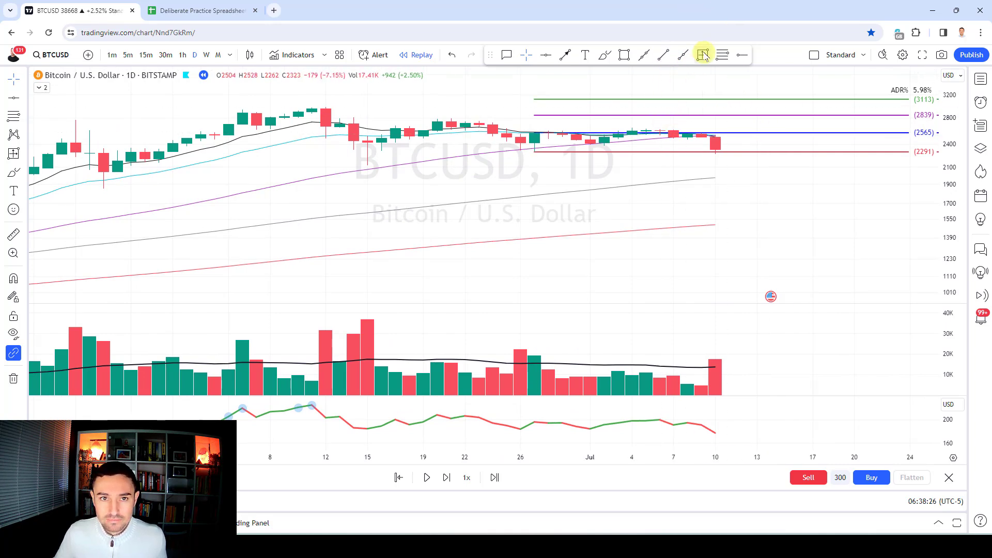
left_click(534, 134)
left_click(532, 171)
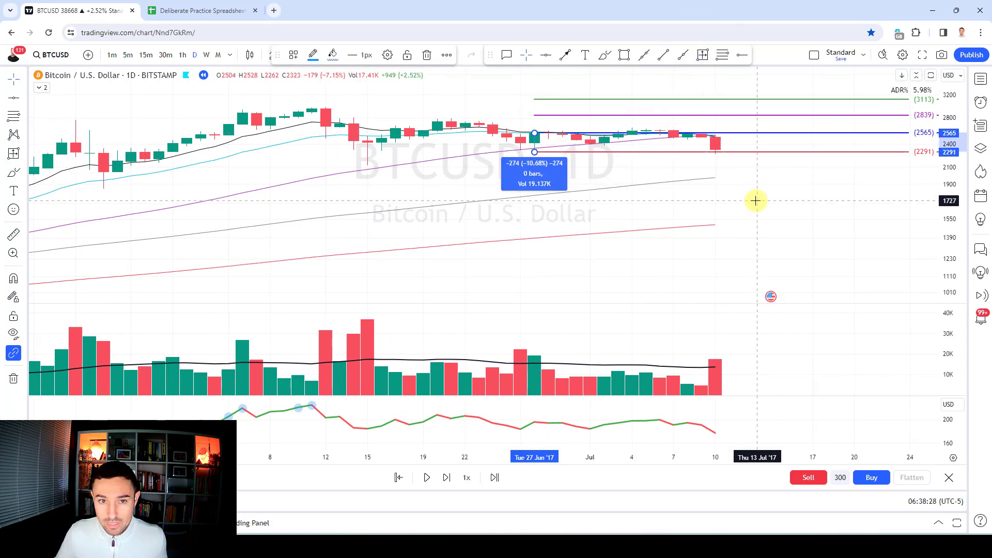
Log an 11% BTC pullback loss in row 15 of the Losses table in the Deliberate Practice Spreadsheet
left_click(218, 10)
key("Tab")
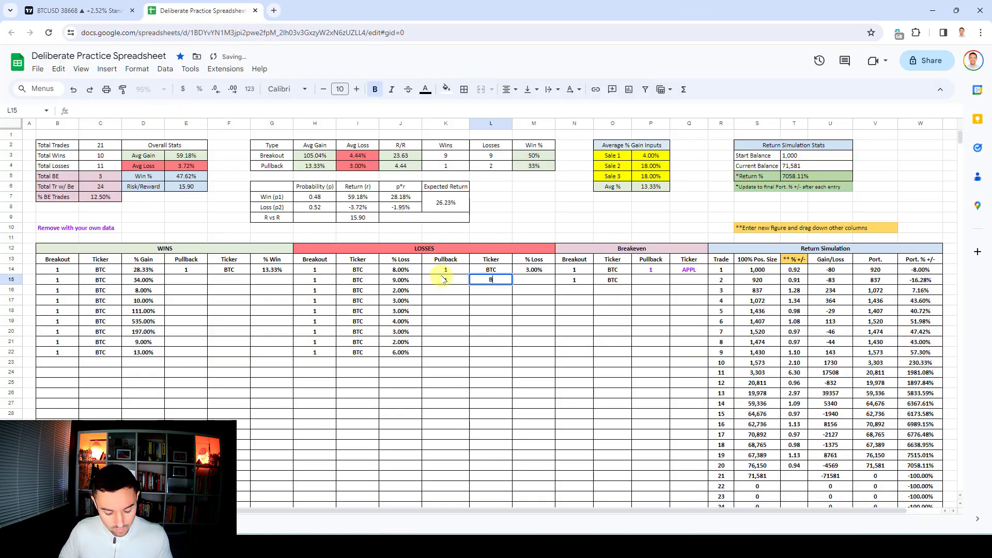
type("BTC")
key("Tab")
type("11")
key("Tab")
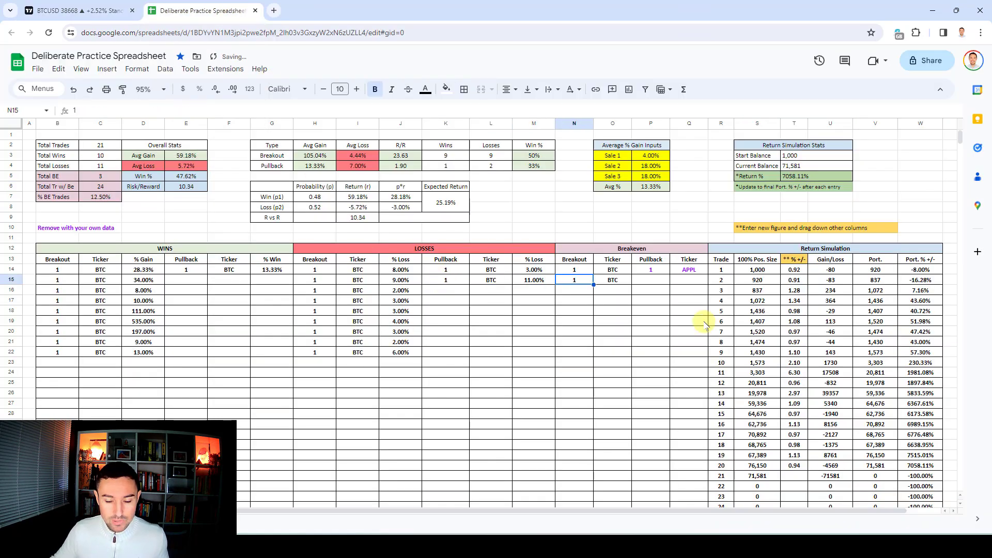
Enter 0.89 as the % +/- multiplier for trade 21 in the Return Simulation and update the overall Return % to trade 21's portfolio percentage
left_click(785, 478)
key("Return")
left_click(798, 178)
key("Delete")
key("Down")
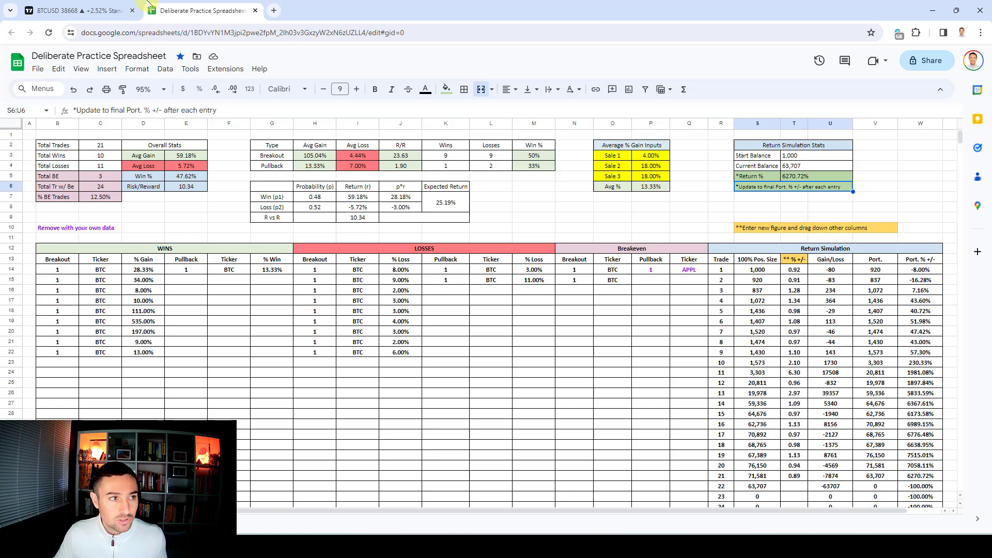
Switch to the TradingView BTCUSD chart and remove all the old drawings from it
left_click(117, 10)
left_click(14, 378)
left_click(42, 393)
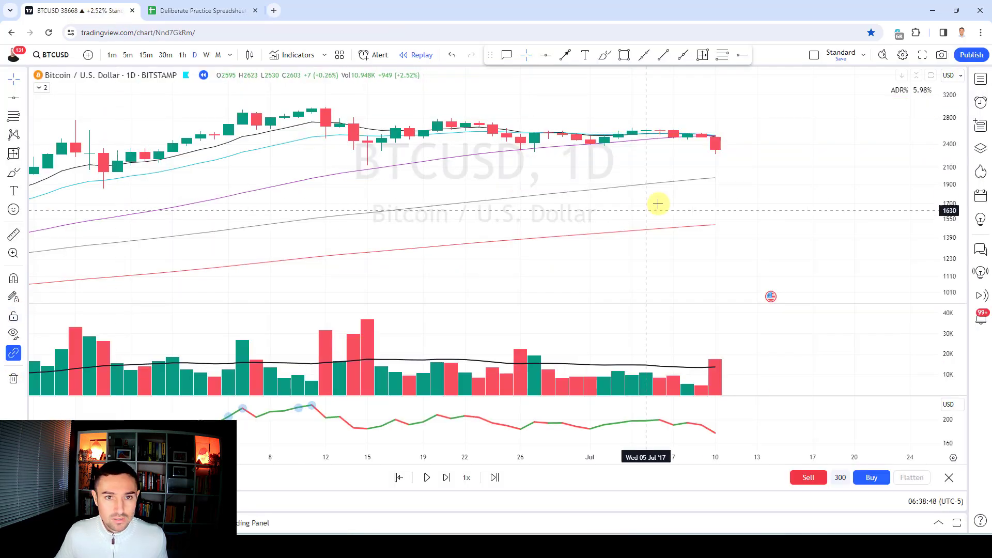
Advance the replay bar by bar to the 3 August 2017 candle, checking the earlier uptrend on the way
key("shift+Right")
key("shift+Right")
key("shift+Right")
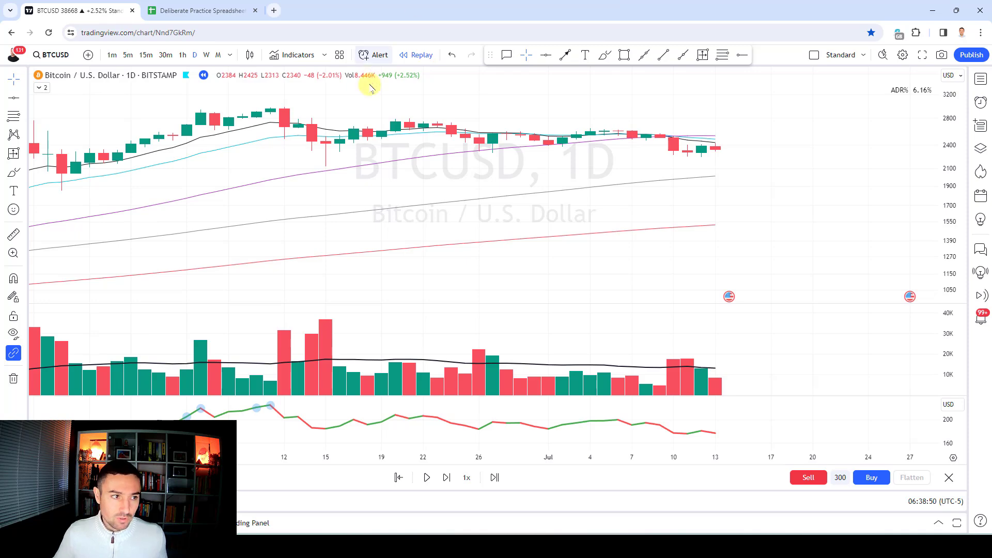
scroll(332, 155, "down", 5)
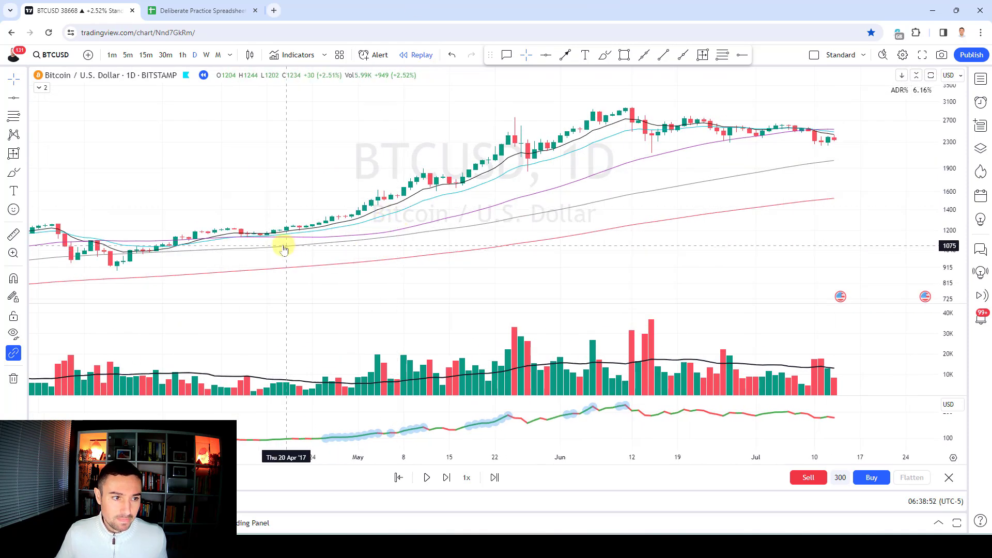
scroll(683, 265, "up", 3)
key("shift+Right")
key("shift+Right")
key("shift+Right")
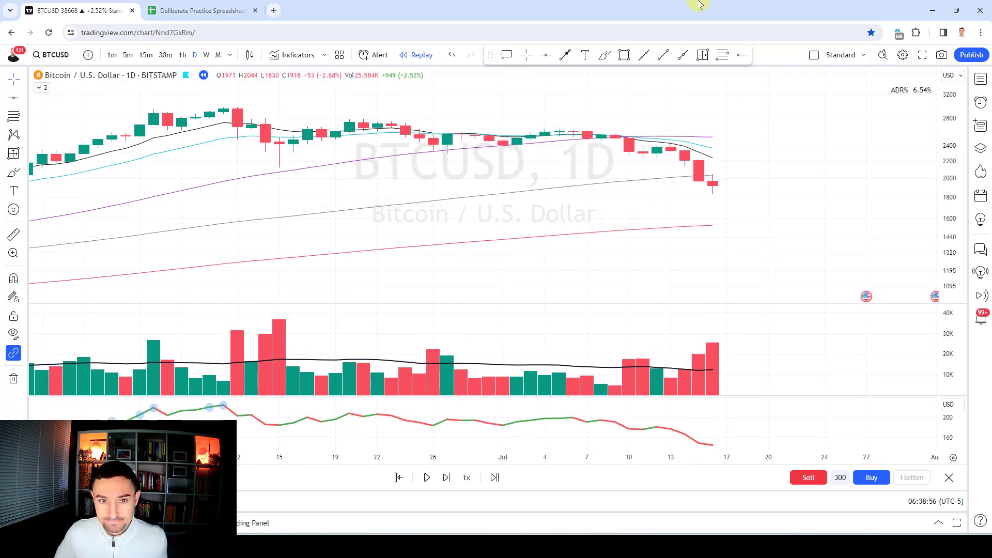
key("shift+Right")
key("shift+Right")
key("shift+Right")
key("shift+Right")
key("shift+Right")
key("shift+Right")
key("shift+Right")
key("shift+Right")
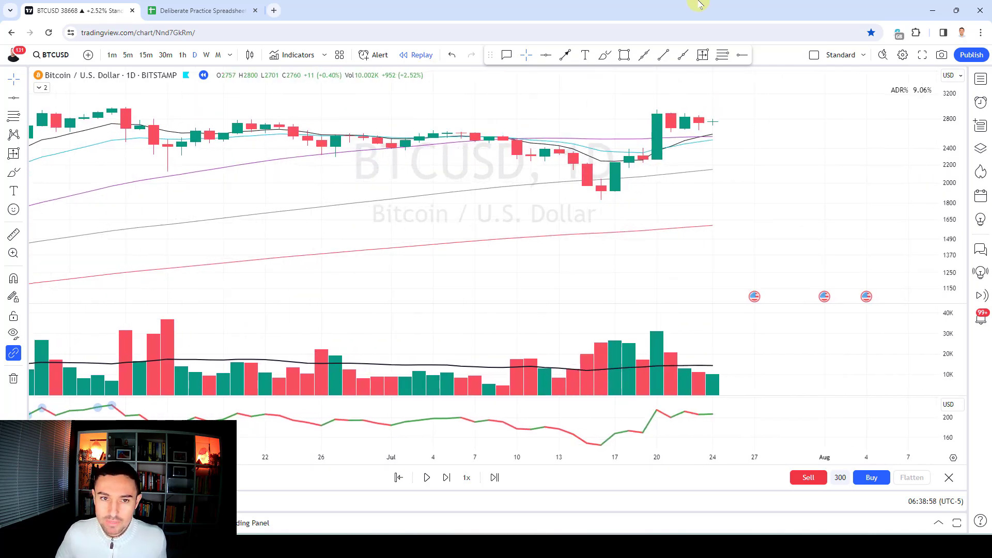
key("shift+Right")
key("shift+Right")
key("shift+Right")
key("shift+Right")
key("shift+Right")
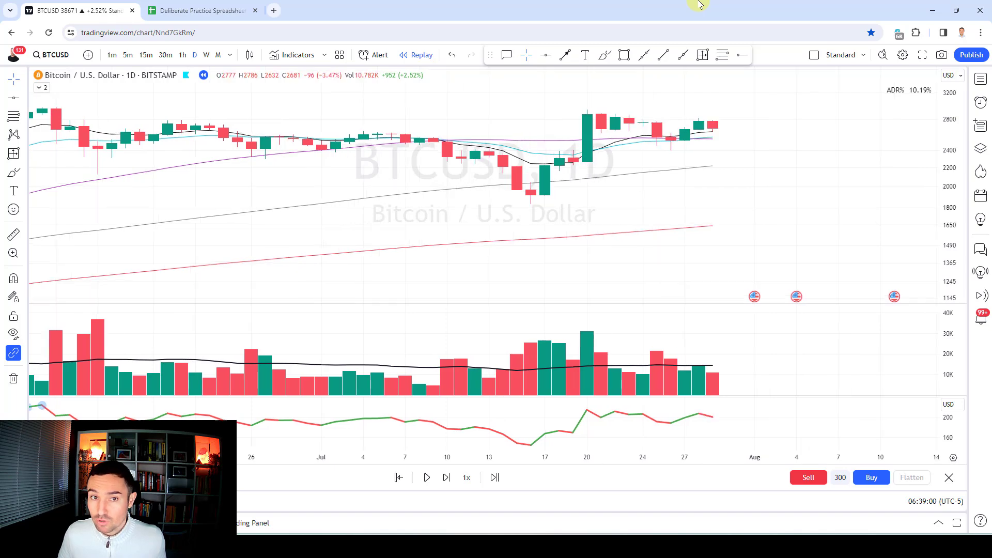
key("shift+Right")
key("shift+Right")
key("shift+Right")
key("shift+Right")
key("shift+Right")
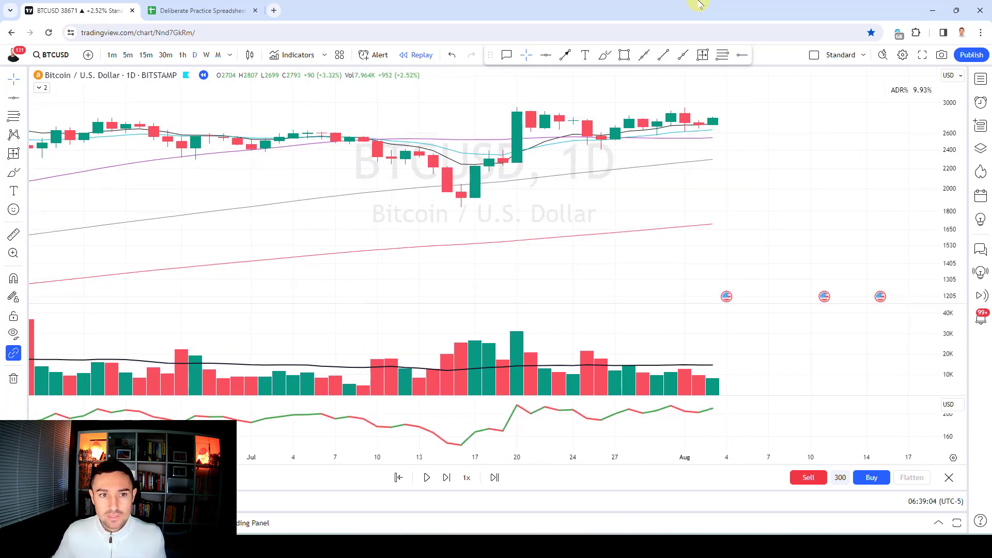
Mark the 17 and 20 July candles, the mid-July volume bars and the 26 July low with brush strokes, removing the stray strokes
scroll(667, 191, "down", 3)
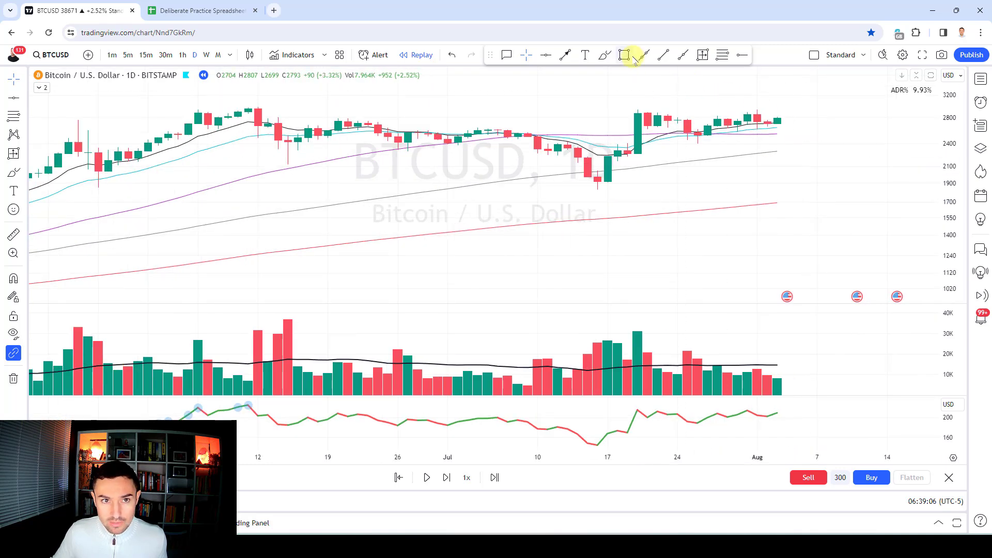
left_click(604, 56)
mouse_move(231, 122)
left_mouse_down()
mouse_move(339, 155)
mouse_move(629, 179)
mouse_move(771, 129)
left_mouse_up()
key("Delete")
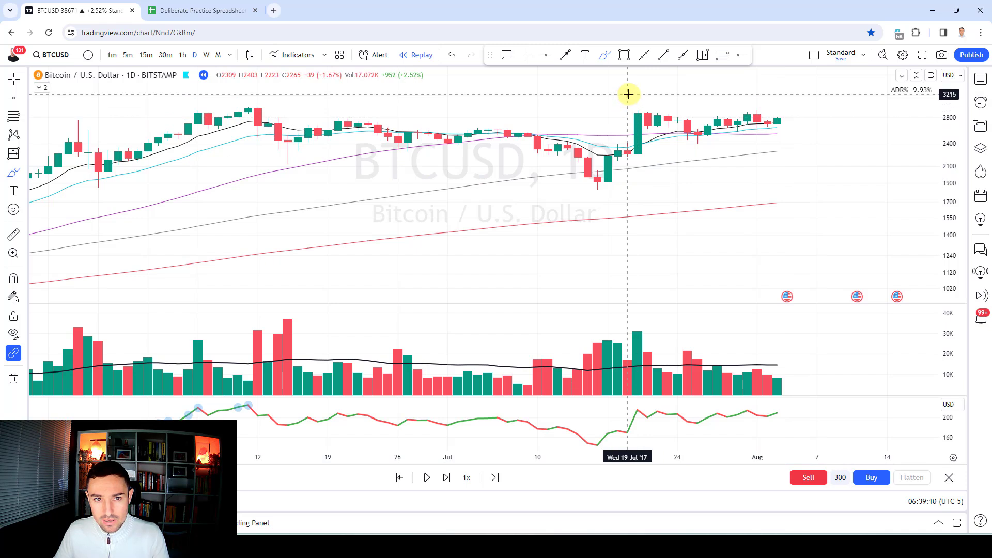
left_click_drag(637, 104, 637, 105)
left_click_drag(607, 137, 598, 165)
left_click_drag(614, 347, 628, 339)
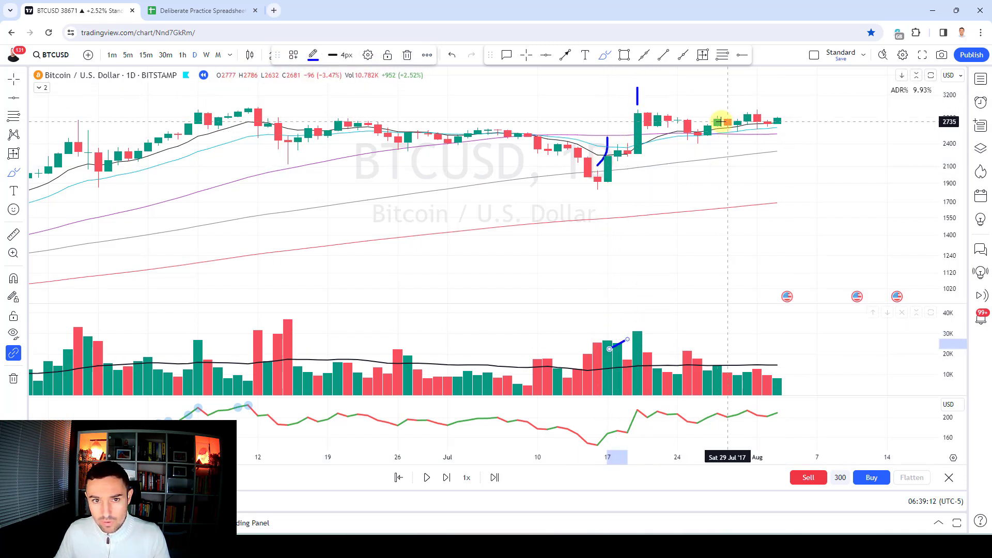
left_click_drag(697, 150, 698, 159)
mouse_move(793, 104)
left_mouse_down()
mouse_move(758, 109)
mouse_move(785, 109)
left_mouse_up()
key("Delete")
Plot the trade levels on the 3 August candle with the entry at its 2807 high and the stop at its 2699 low
scroll(765, 133, "up", 3)
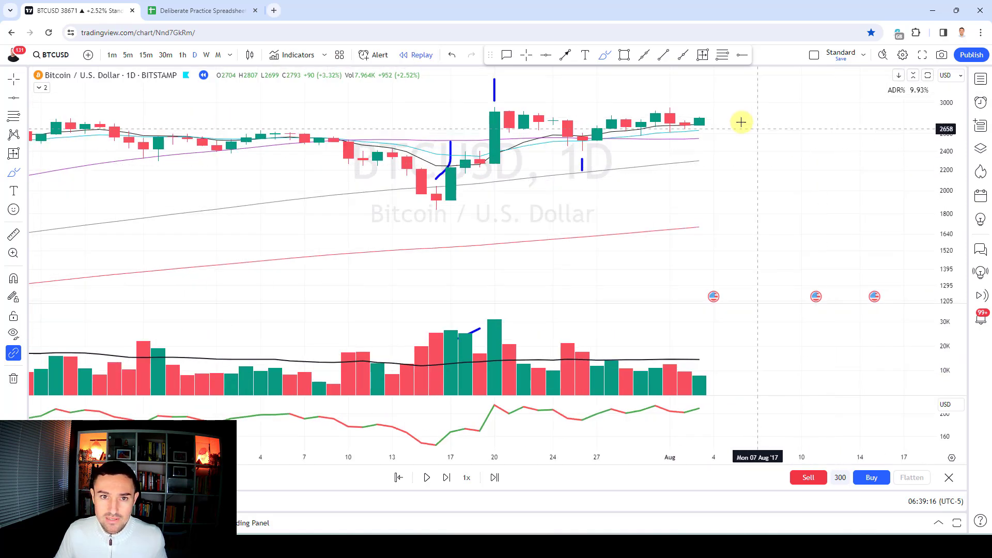
left_click(722, 54)
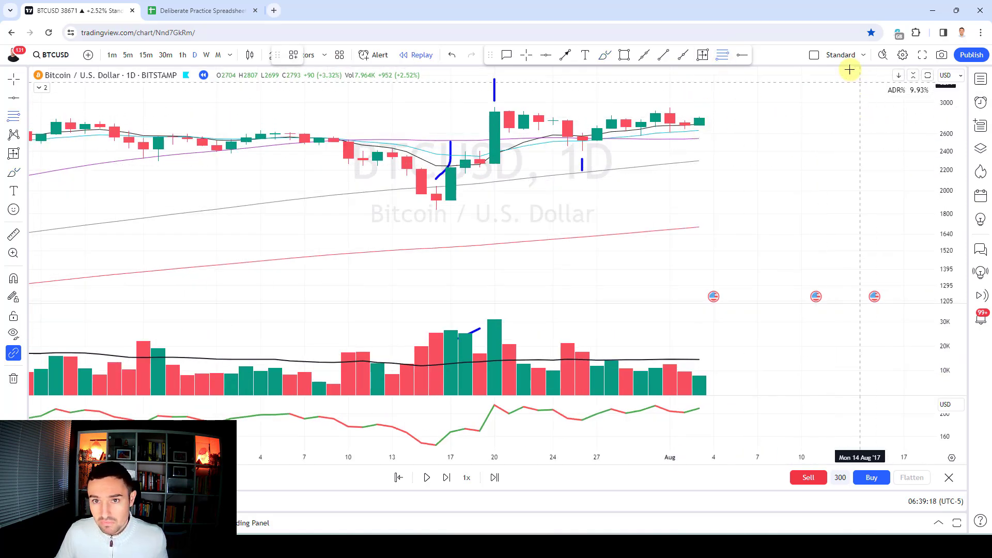
left_click(699, 117, "ctrl")
left_click(701, 127, "ctrl")
left_click(706, 154)
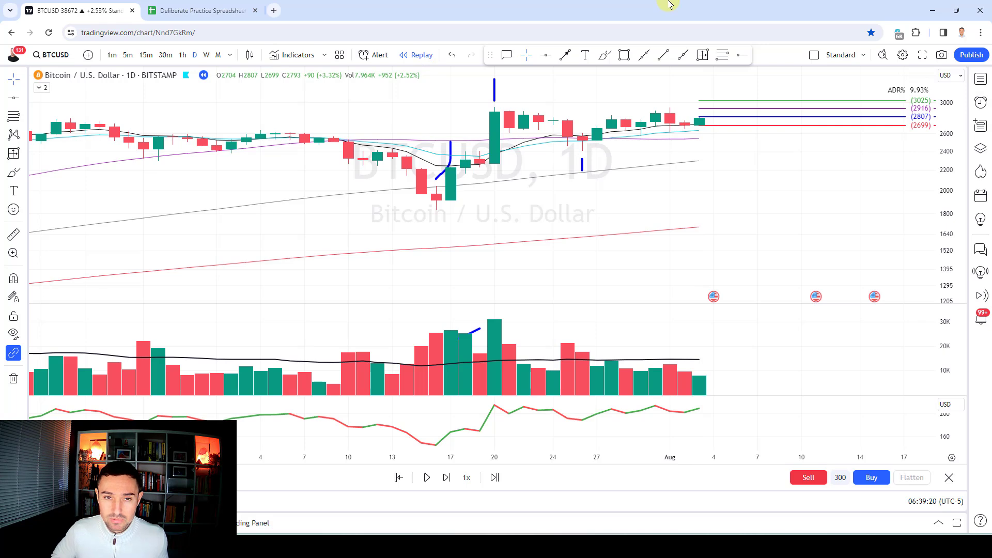
Advance the replay to 5 August 2017 and draw a horizontal arrow pointing at that day's large green candle
key("shift+Right")
key("shift+Right")
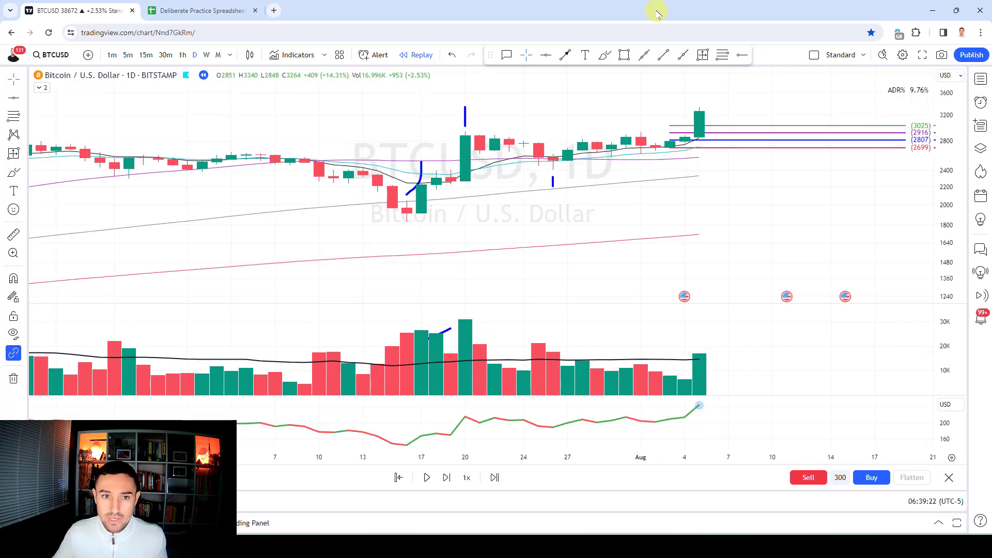
left_click(565, 55)
left_click_drag(655, 116, 685, 116)
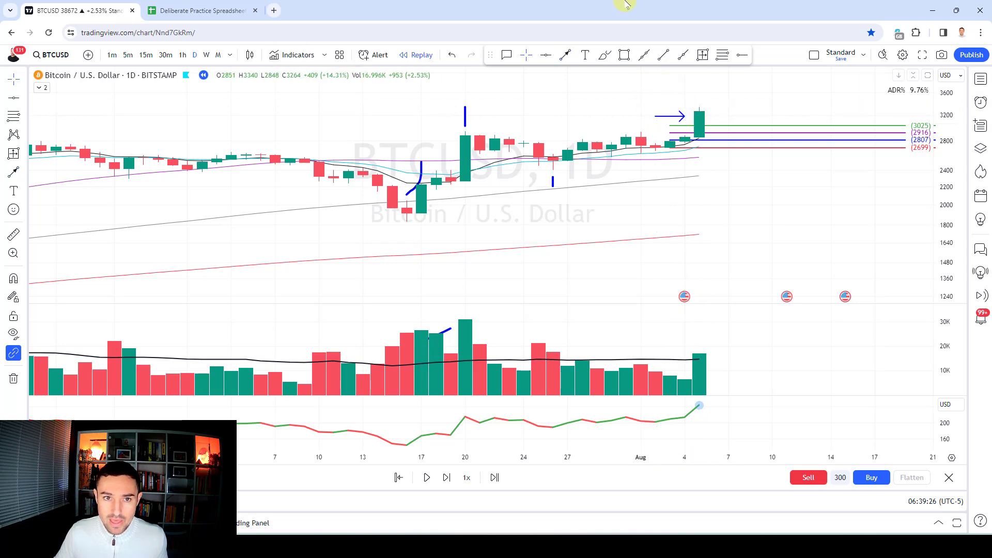
Advance the replay bar by bar to the 22 August 2017 candle
key("shift+Right")
key("shift+Right")
key("shift+Right")
key("shift+Right")
key("shift+Right")
key("shift+Right")
key("shift+Right")
key("shift+Right")
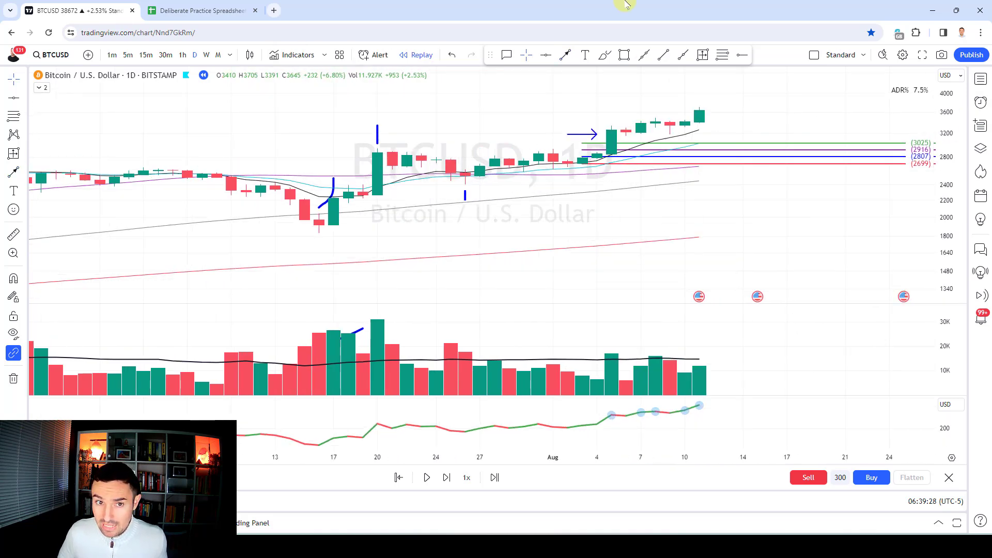
key("shift+Right")
key("shift+Right")
key("shift+Right")
key("shift+Right")
key("shift+Right")
key("shift+Right")
key("shift+Right")
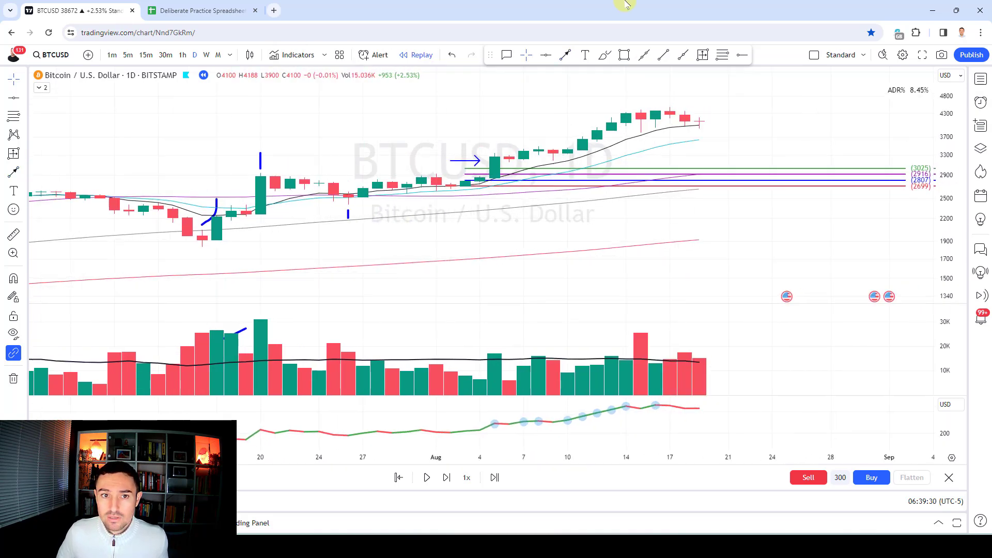
key("shift+Right")
key("shift+Right")
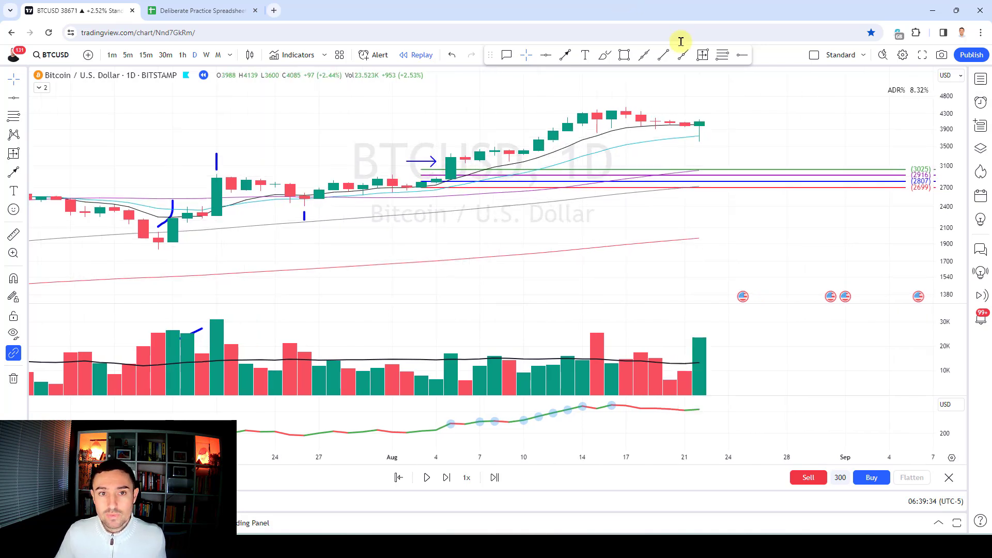
Measure the percentage drop from the 22 August candle's high to its low, and remove the measurement
left_click(702, 55)
left_click_drag(700, 120, 699, 142)
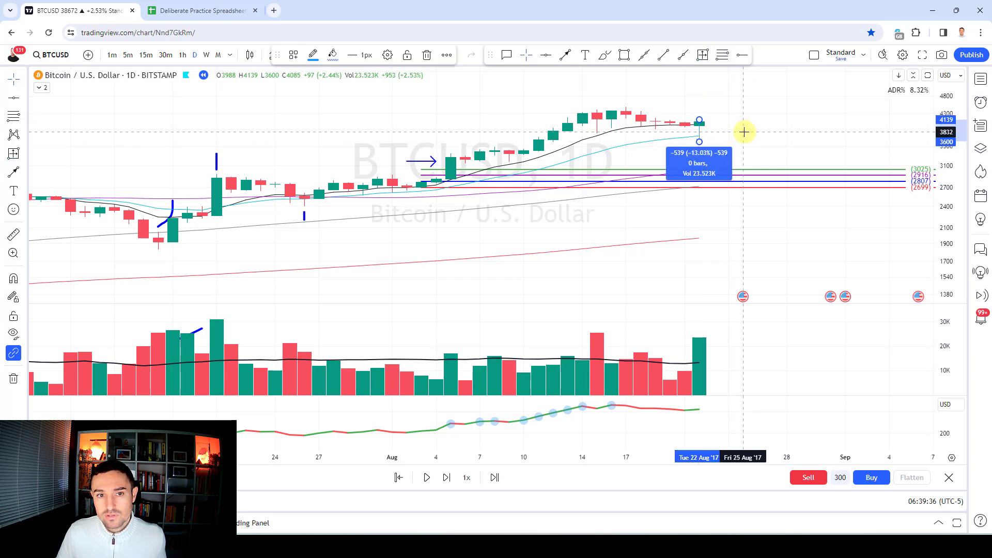
key("Delete")
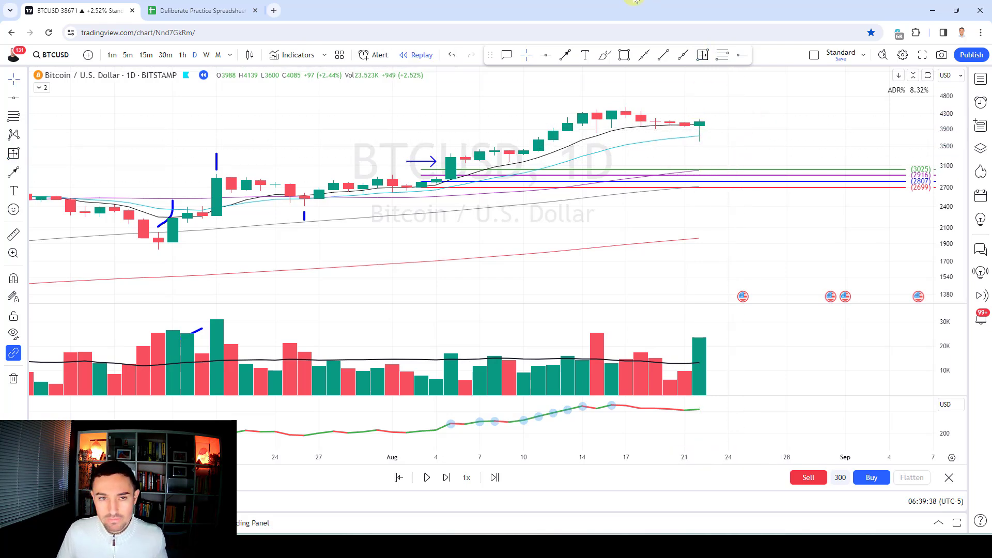
Advance the replay bar by bar to the 28 August 2017 candle
key("shift+Right")
key("shift+Right")
key("shift+Right")
key("shift+Right")
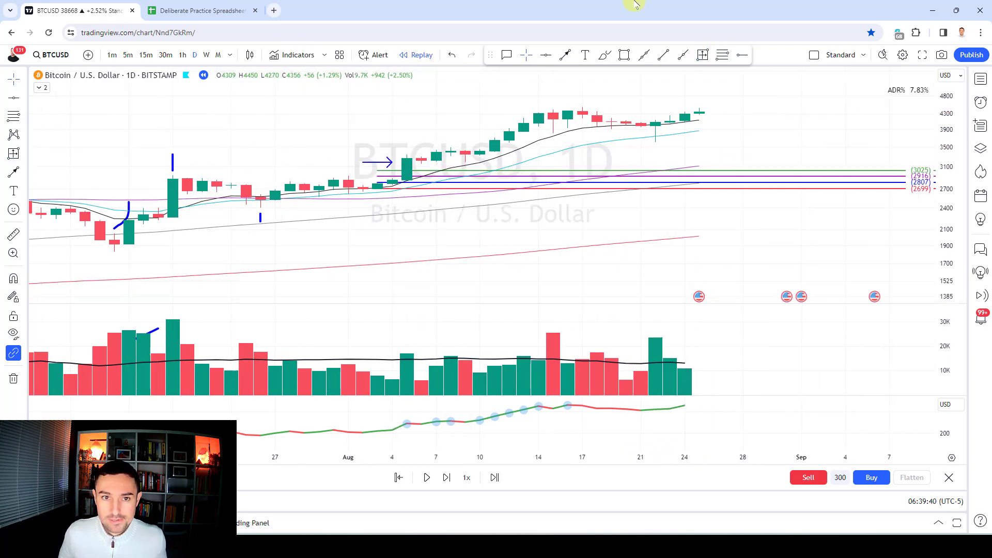
key("shift+Right")
key("shift+Right")
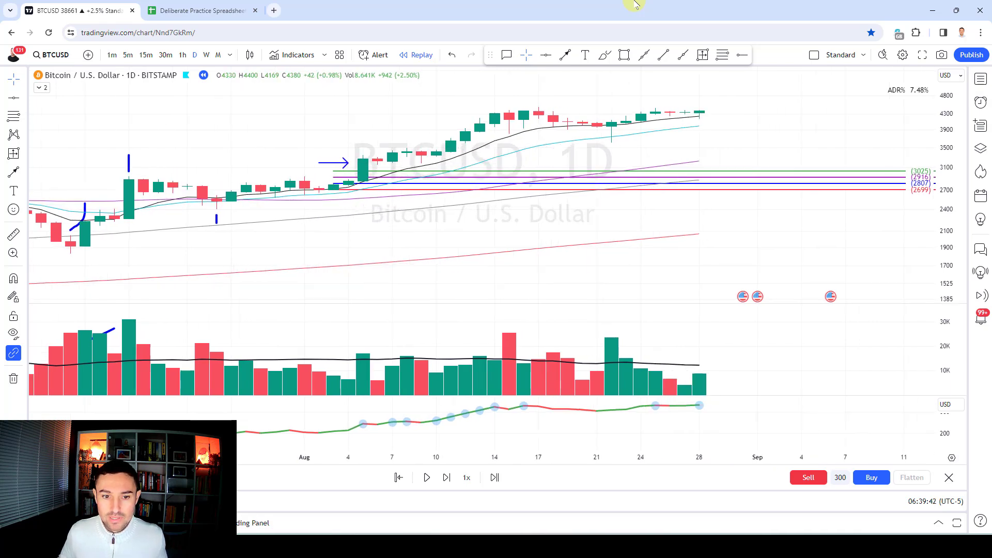
Plot the trade levels on the 28 August candle with the entry at its 4400 high and the stop at its 4169 low
left_click(723, 55)
left_click(701, 106)
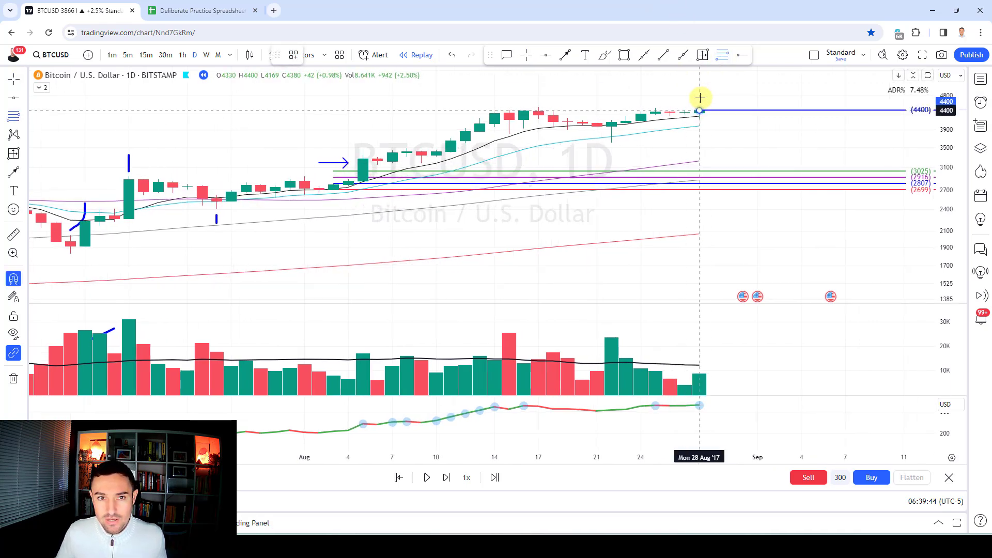
left_click(702, 125)
Advance the replay to 1 September 2017 and draw a downward arrow above that day's candle
key("shift+Right")
key("shift+Right")
key("shift+Right")
key("shift+Right")
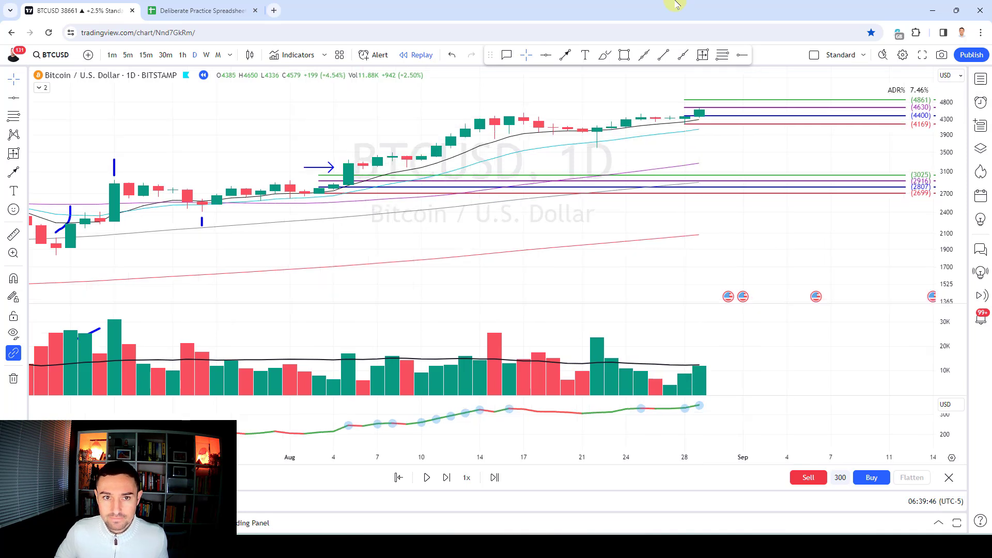
left_click(565, 55)
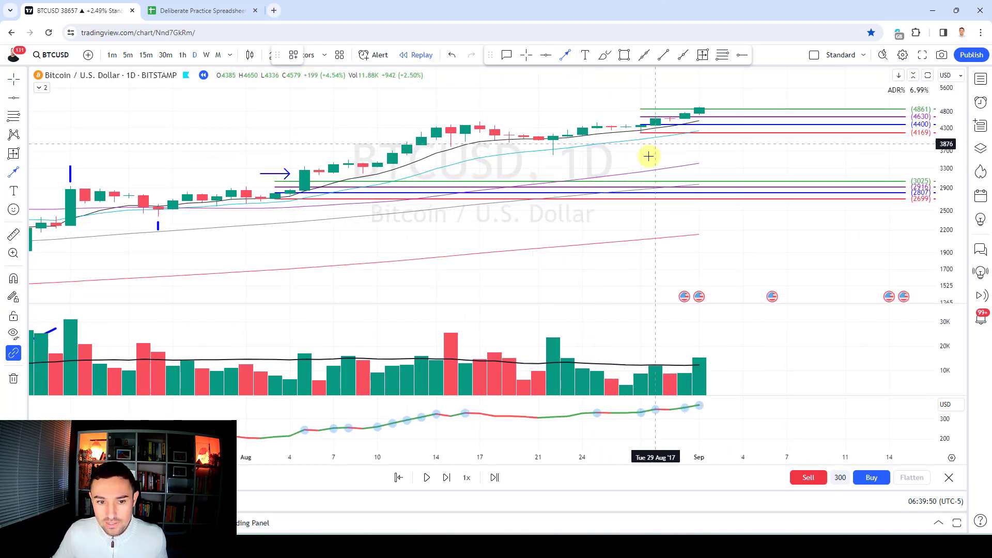
left_click(698, 88)
left_click(699, 105)
Advance the replay to 2 September 2017 and mark that day's red candle with a downward arrow coloured purple
key("shift+Right")
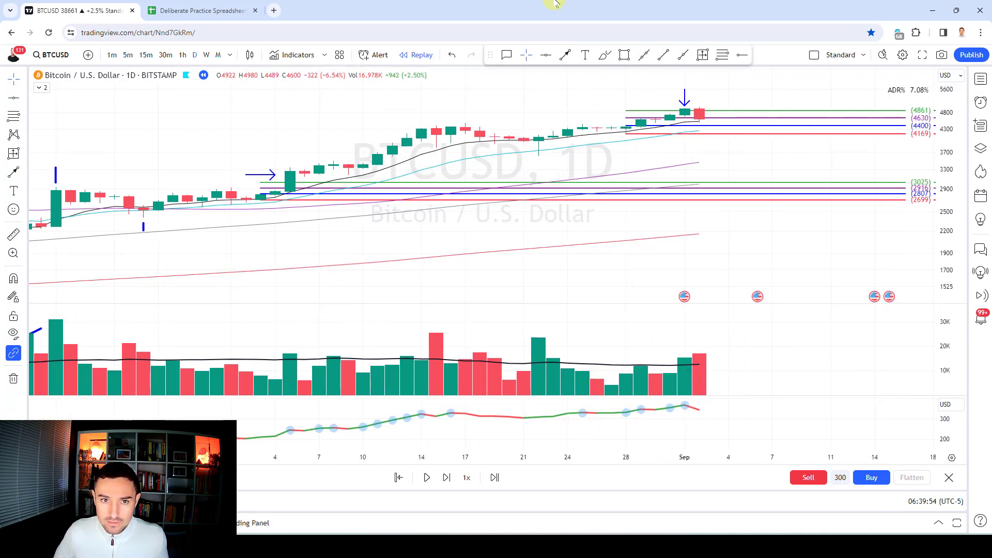
left_click(565, 55)
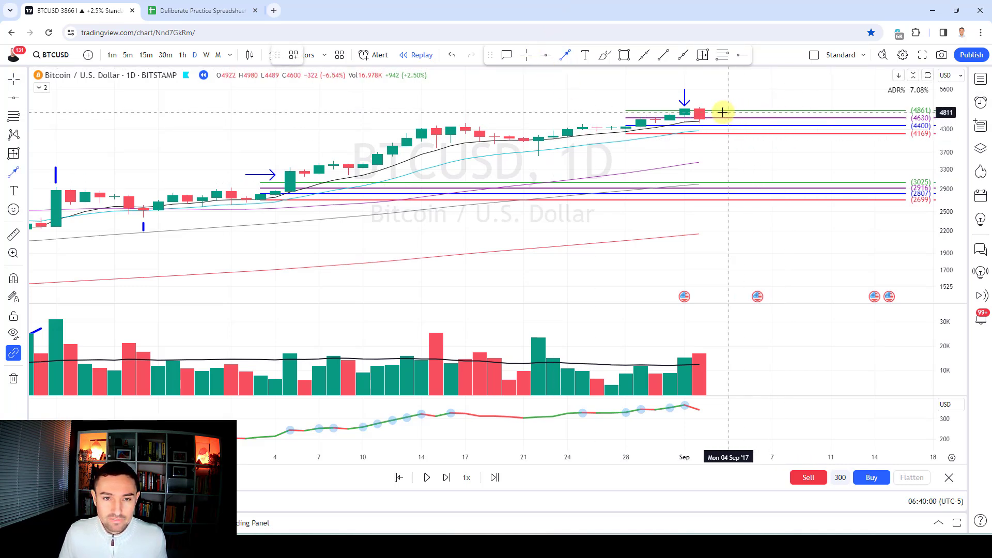
left_click(699, 85)
left_click(699, 106)
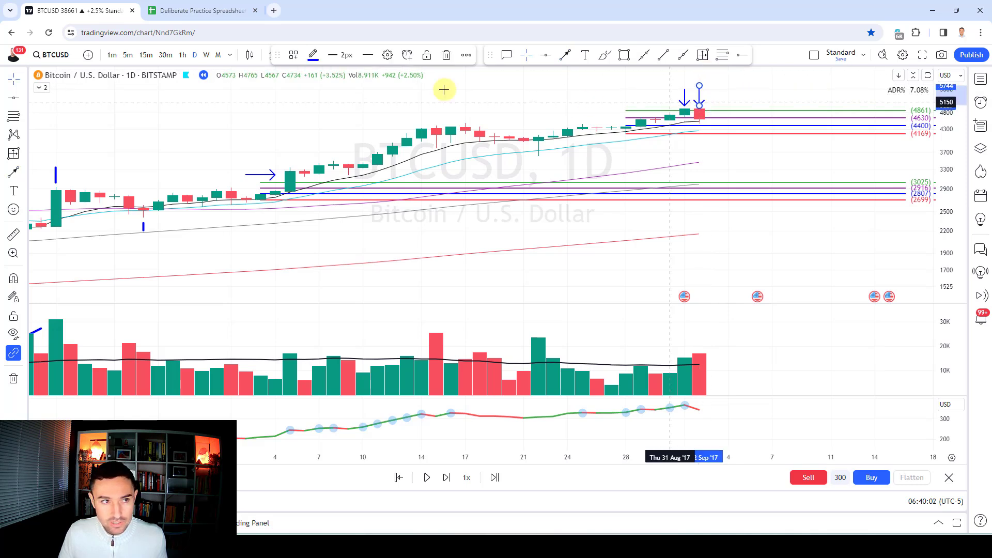
left_click(313, 54)
left_click(322, 187)
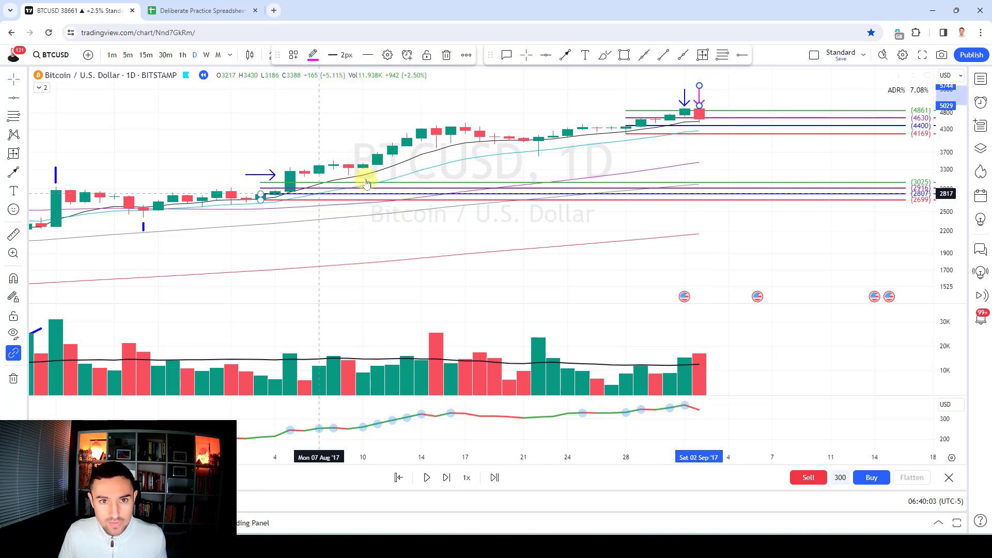
left_click(640, 86)
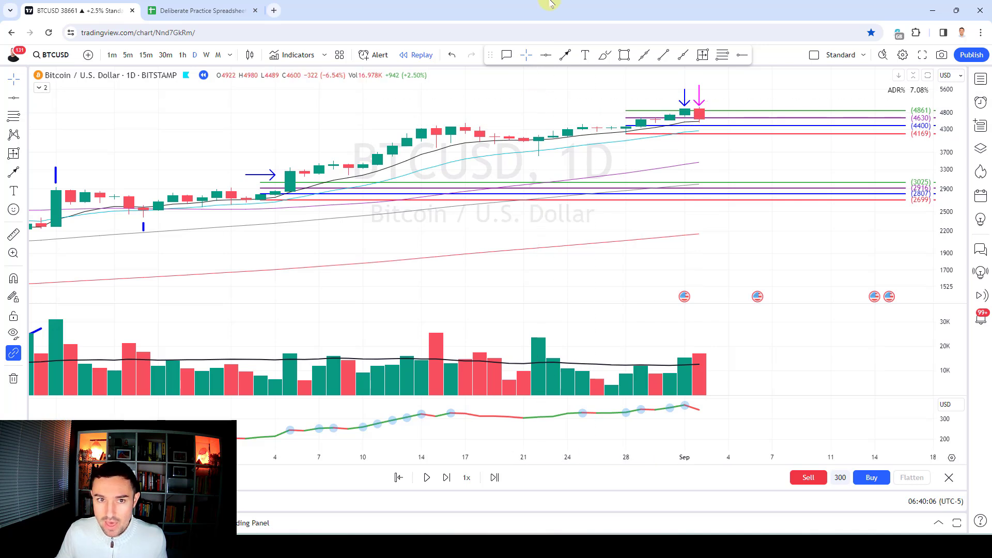
Advance the replay to 4 September 2017 and measure the percentage gain from the 2807 entry on 3 August to about 4277 on that candle
key("shift+Right")
key("shift+Right")
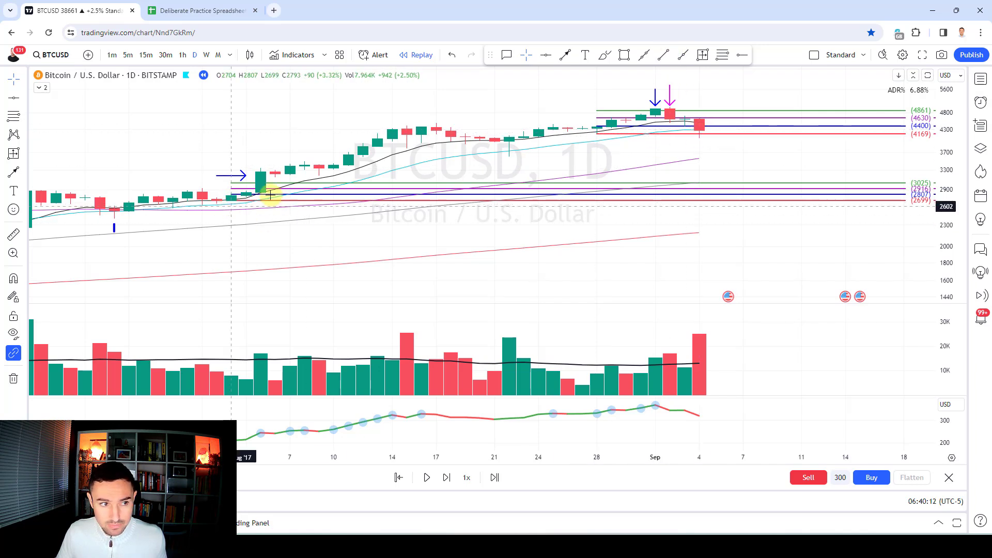
left_click(703, 56)
left_click(232, 198)
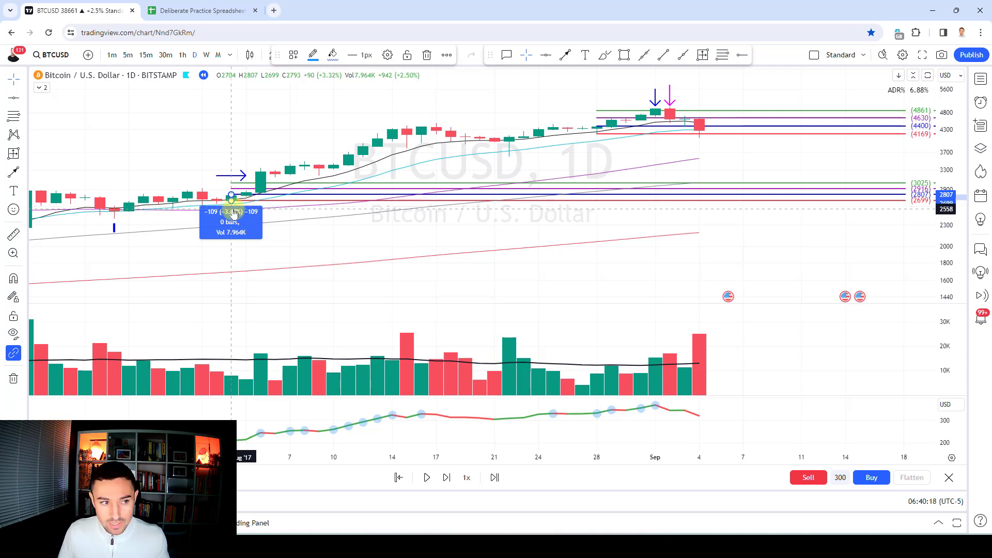
left_click_drag(231, 203, 696, 133)
Set the spreadsheet's Average % Gain Inputs to 6% for Sale 1 and 52% for Sales 2 and 3, and return to the chart
key("ctrl+Tab")
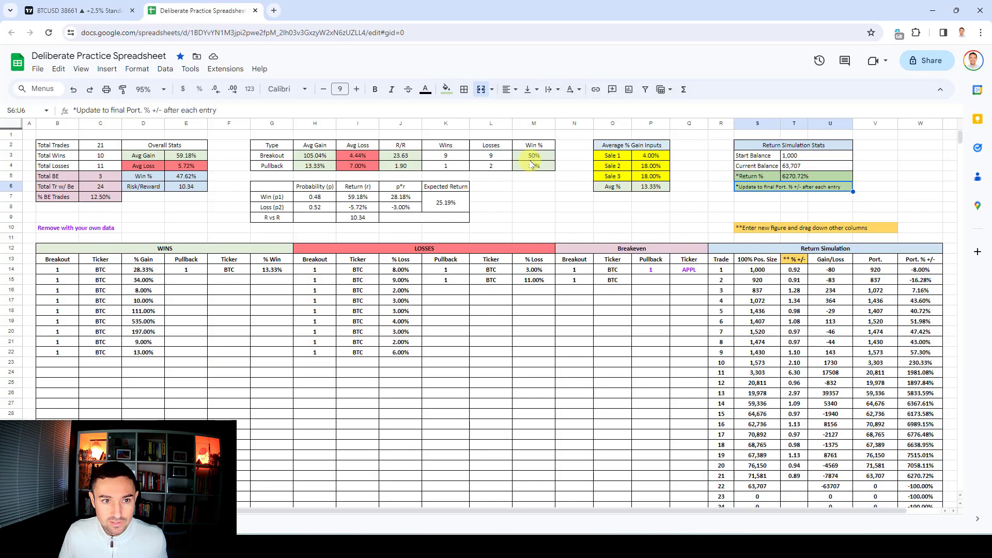
left_click(664, 159)
type("6")
key("Return")
type("52")
key("Return")
type("52")
key("Return")
key("ctrl+Tab")
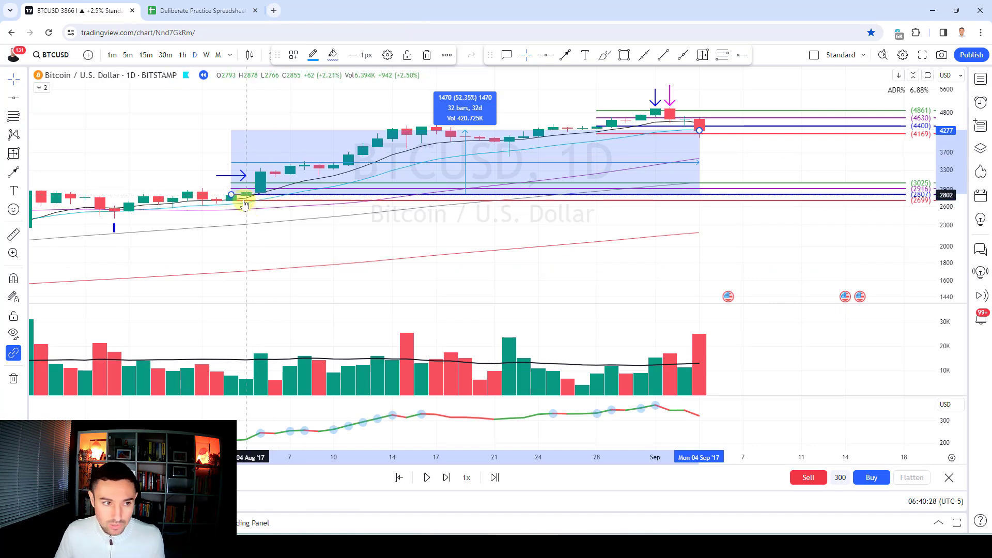
Log the 3 August trade in the spreadsheet as a breakout win for BTC with a 36.67% gain
scroll(288, 215, "down", 2)
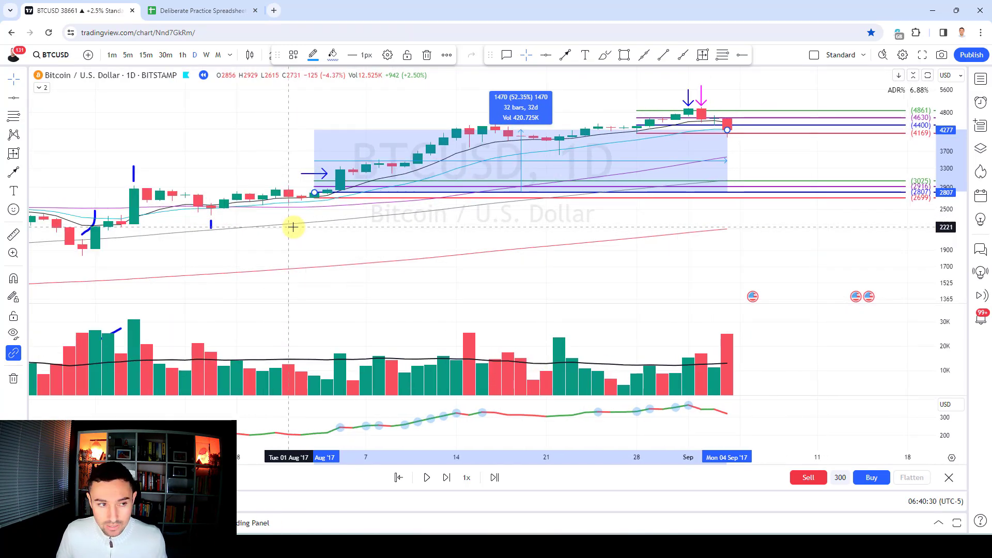
left_click(199, 11)
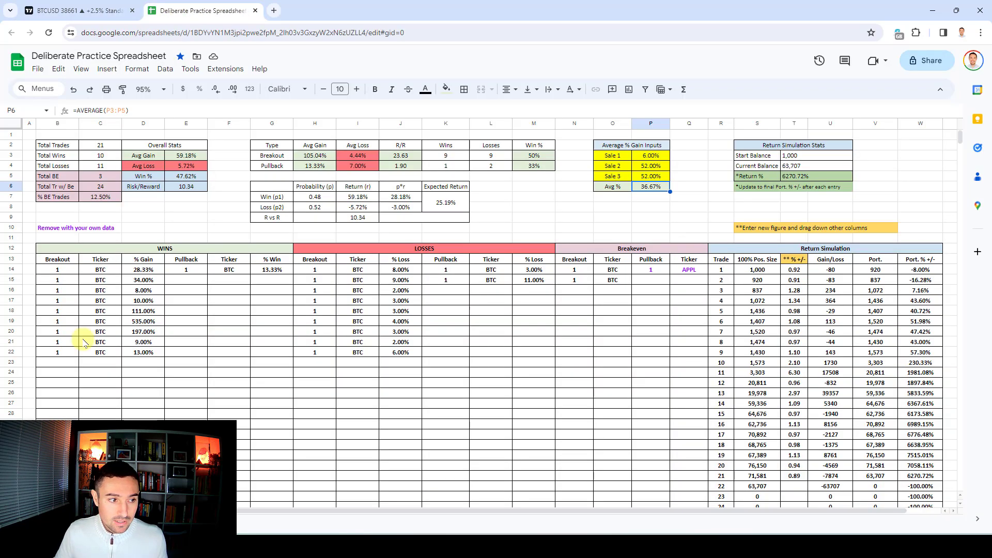
left_click(72, 363)
type("1")
key("Tab")
type("BTC")
key("Tab")
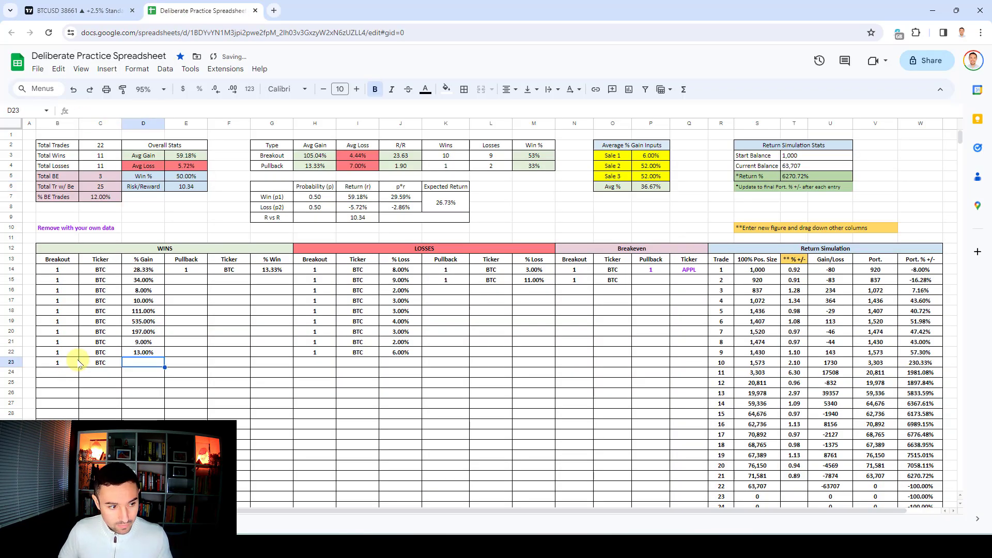
type("36.67")
key("Return")
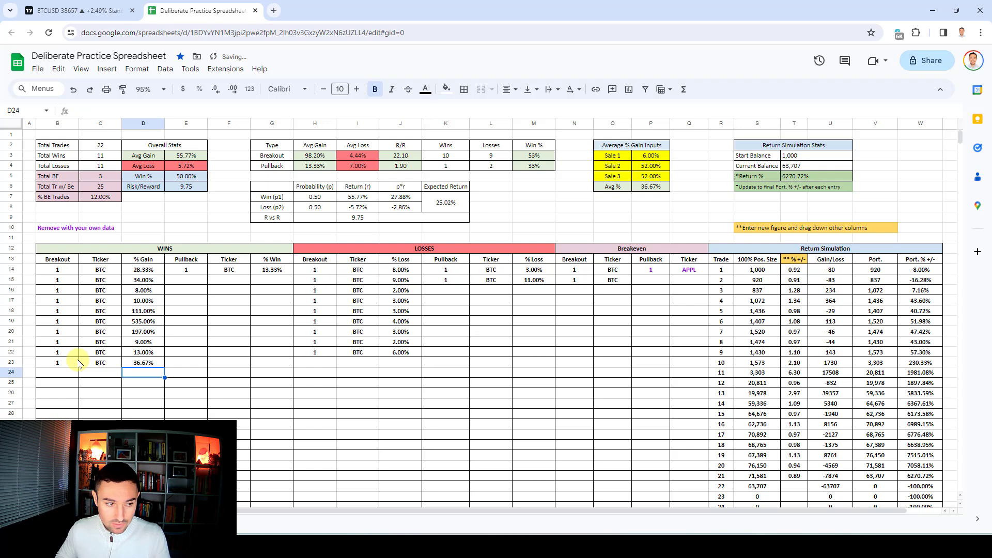
Enter 1.36 as trade 22's % +/- in the Return Simulation and point the Return % formula to W35
left_click(794, 487)
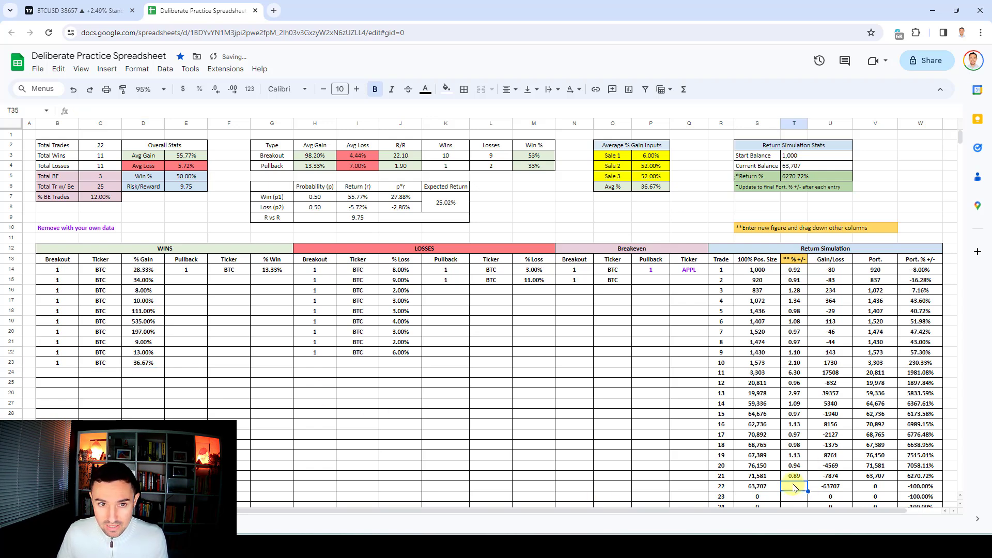
type("1.36")
key("Return")
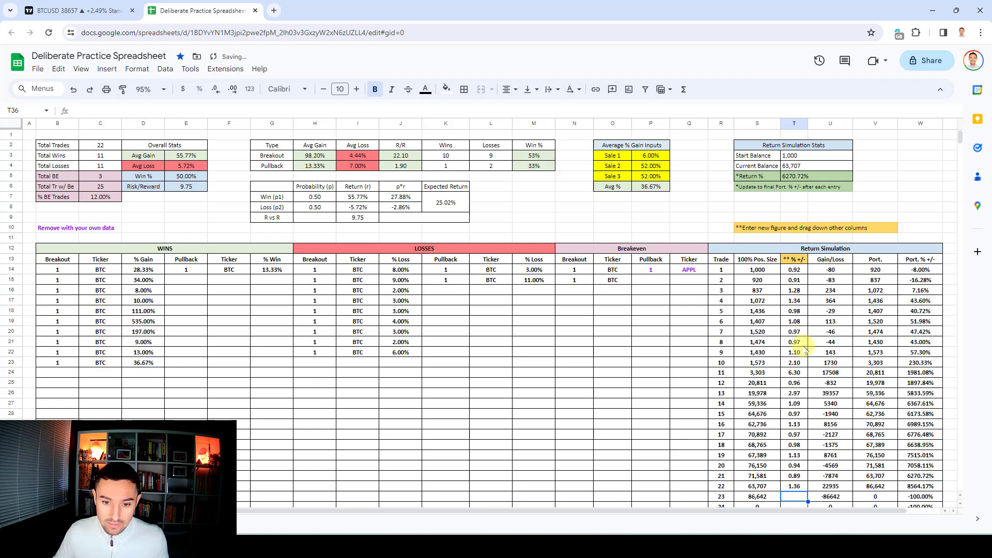
scroll(804, 353, "down", 1)
left_click(819, 145)
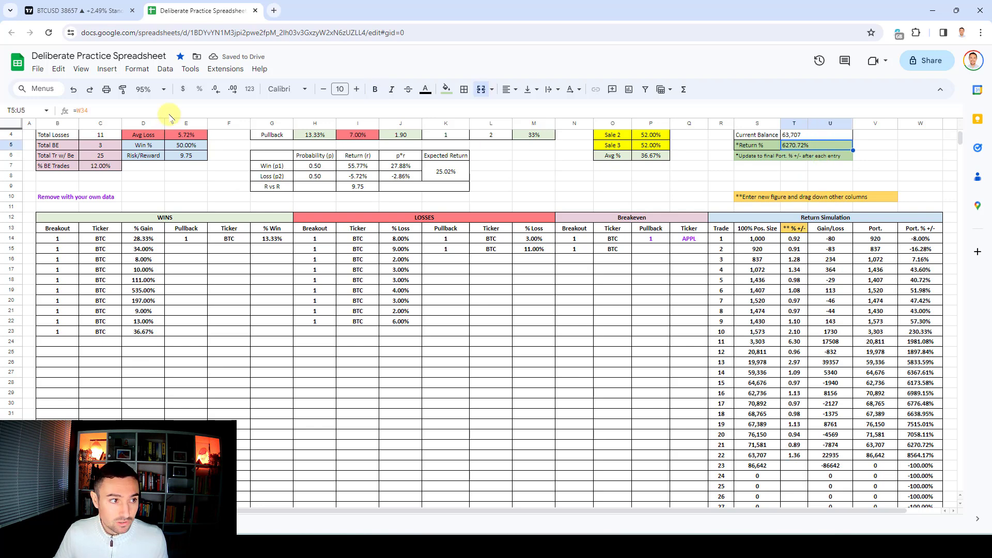
left_click(124, 109)
type("=W34")
key("Return")
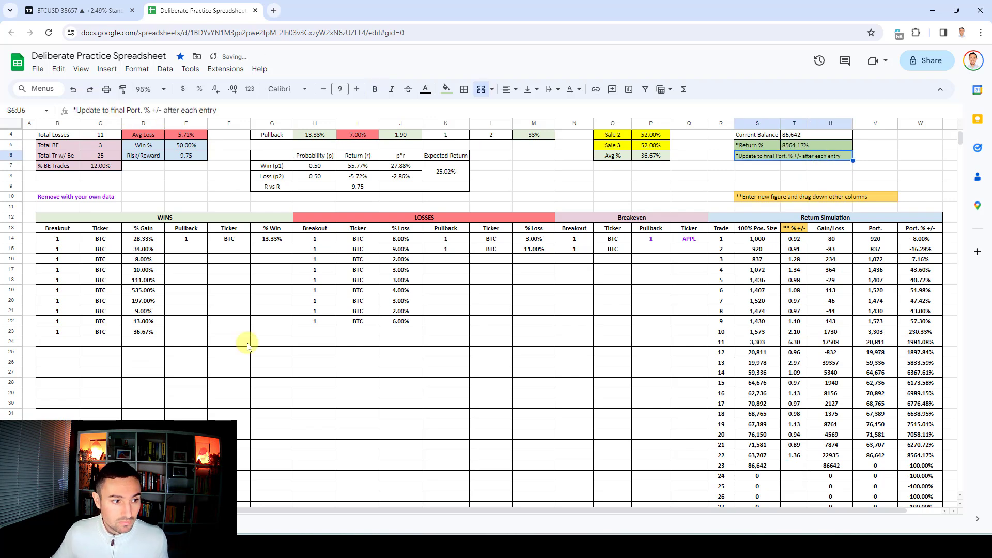
scroll(274, 352, "up", 1)
Return to the chart and delete the gain measurement and the price levels of the 3 August trade
left_click(77, 11)
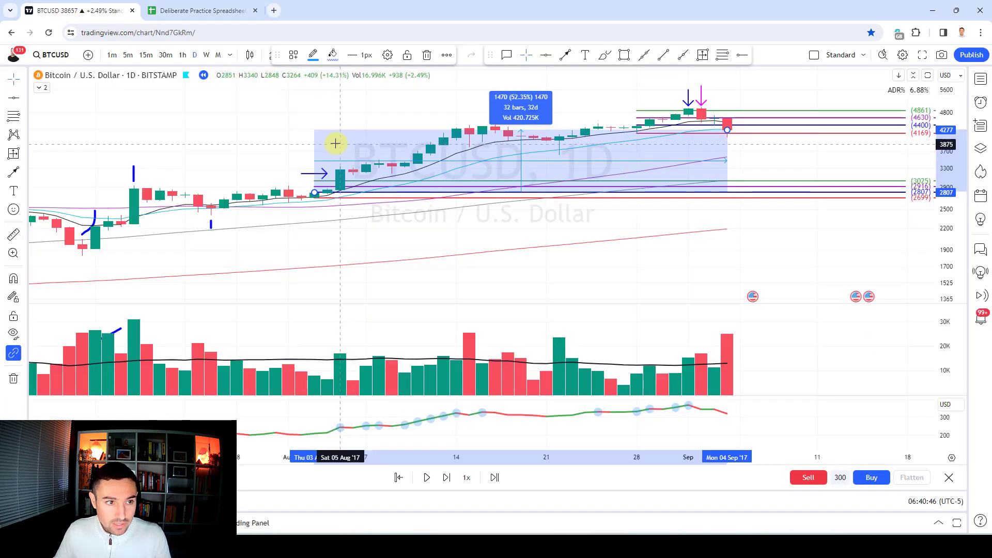
left_click(333, 130)
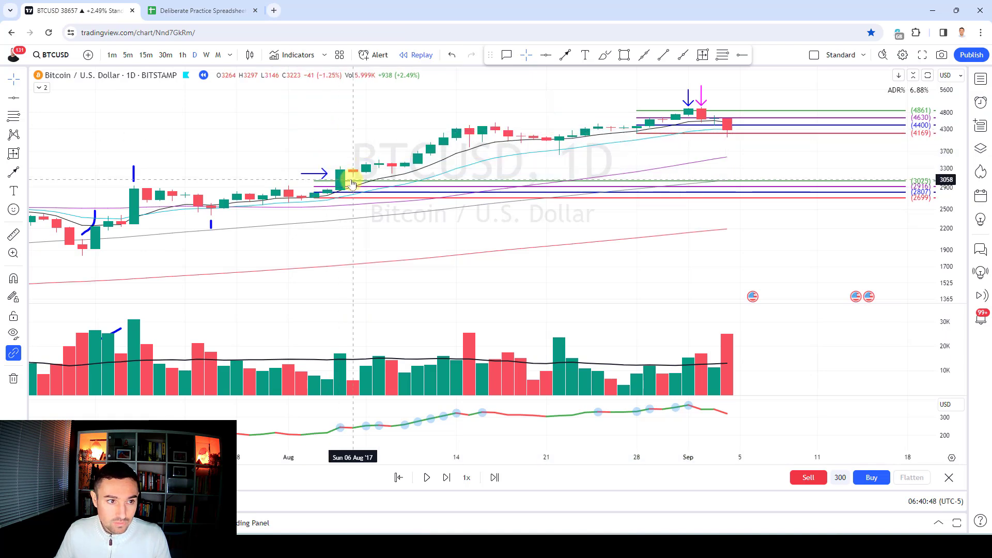
key("Delete")
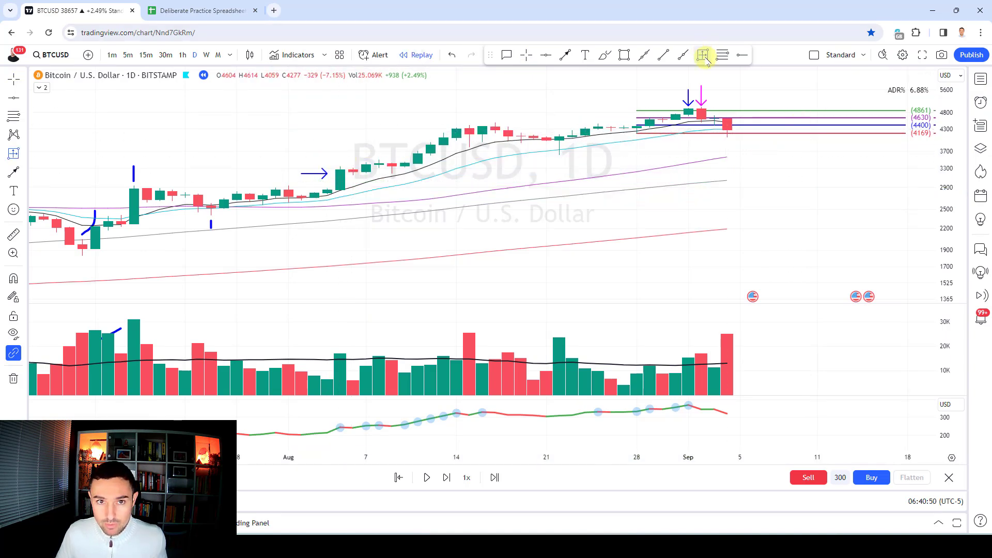
Measure the percentage distance from the 4400 entry to the 4169 stop on the 28 August candle
left_click(703, 55)
scroll(669, 140, "up", 1)
left_click(607, 126)
left_click(607, 135)
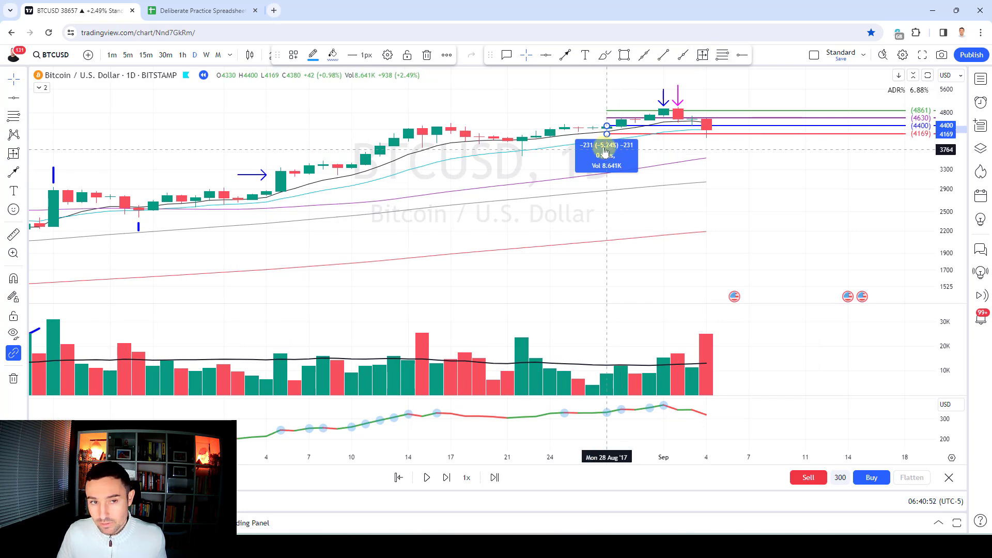
mouse_move(607, 134)
left_mouse_down()
mouse_move(674, 118)
mouse_move(712, 138)
mouse_move(607, 134)
left_mouse_up()
In the spreadsheet's Average % Gain Inputs, set Sale 1 to 10% and Sale 2 to 6%
left_click(218, 8)
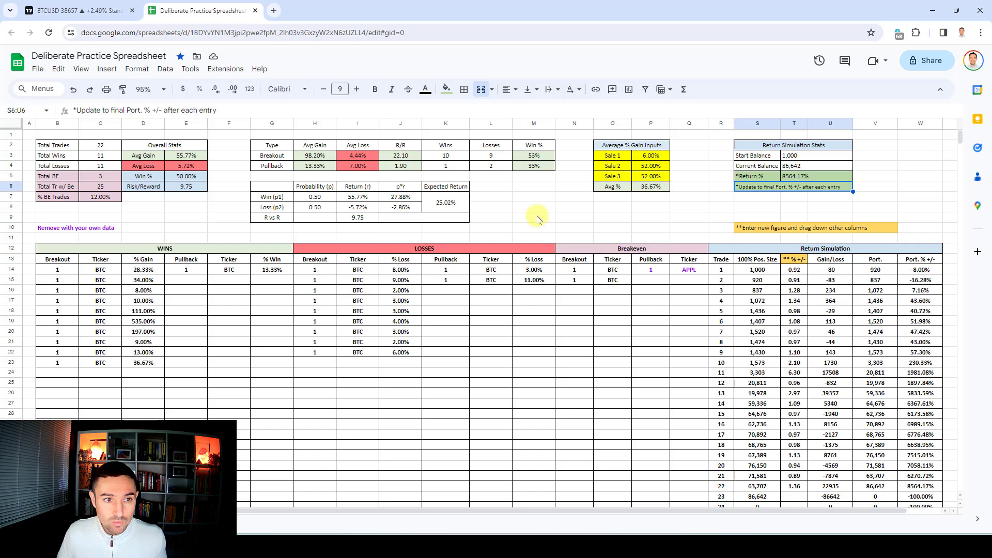
left_click(656, 158)
type("10")
key("Return")
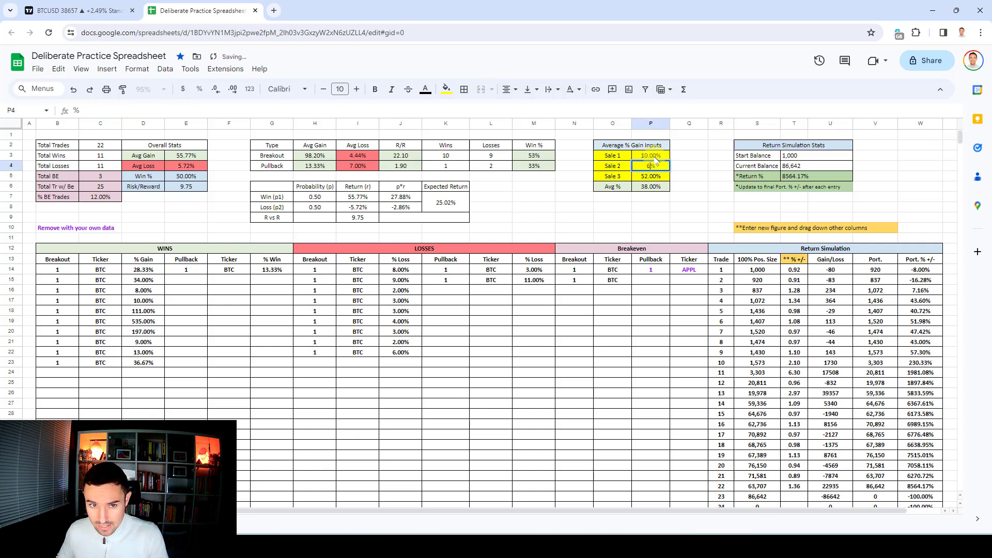
key("Return")
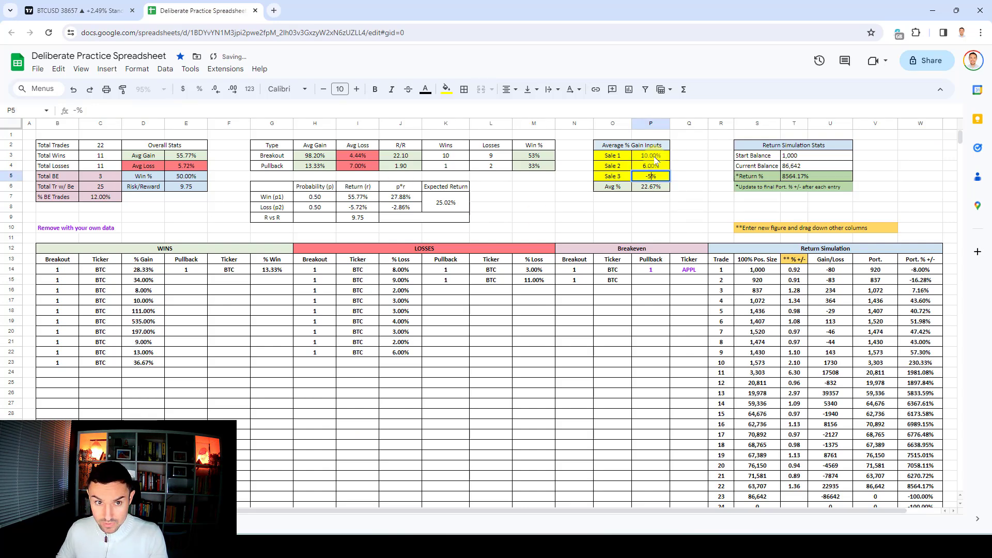
Check the chart's gain from 4400 to 4600 on 2 September, and set Sale 2 to 4% and Sale 3 to -6% in the spreadsheet
left_click(77, 10)
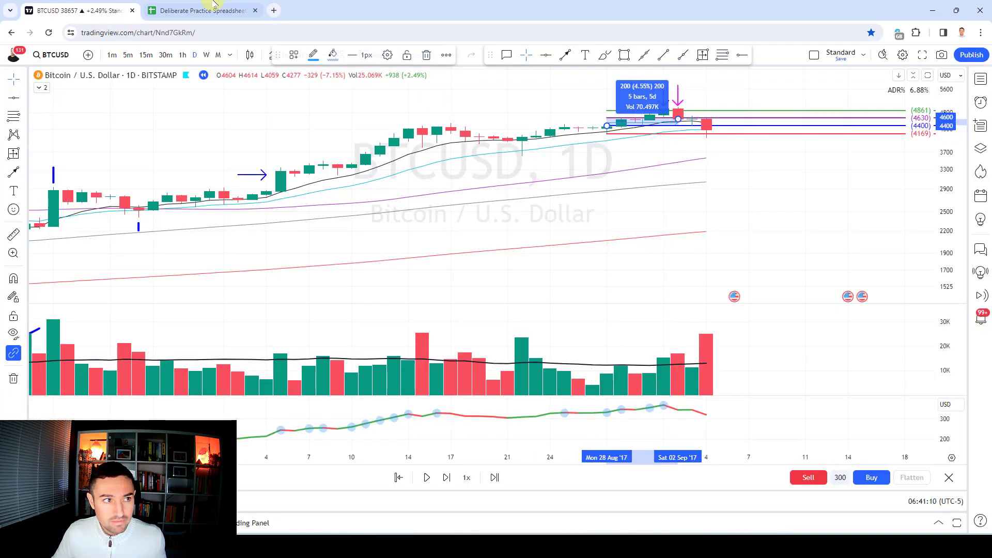
key("ctrl+Tab")
left_click(648, 177)
type("4")
key("Return")
type("-6")
key("Return")
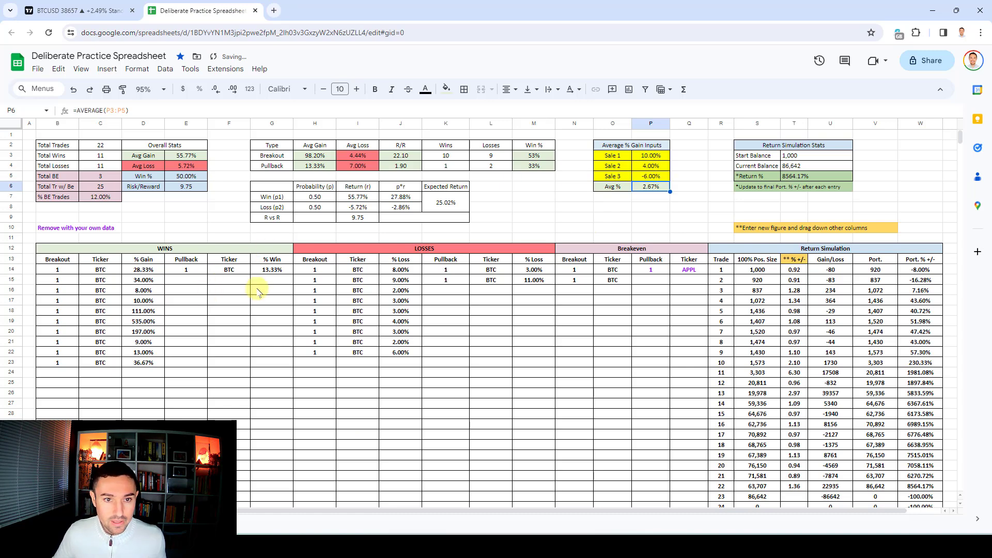
Log the 28 August trade in the next wins row as a BTC breakout with a 2.67% gain
left_click(126, 19)
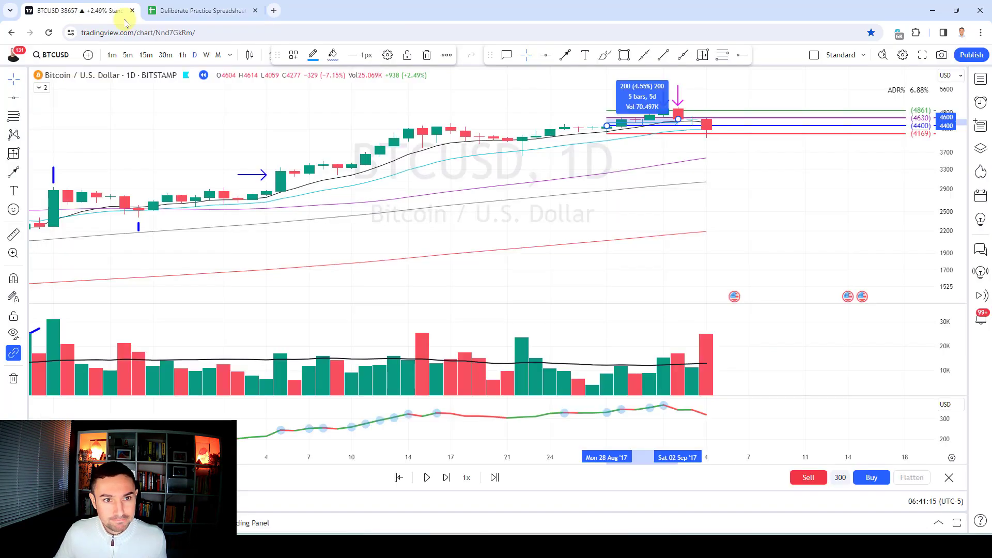
left_click(156, 11)
left_click(48, 374)
type("1")
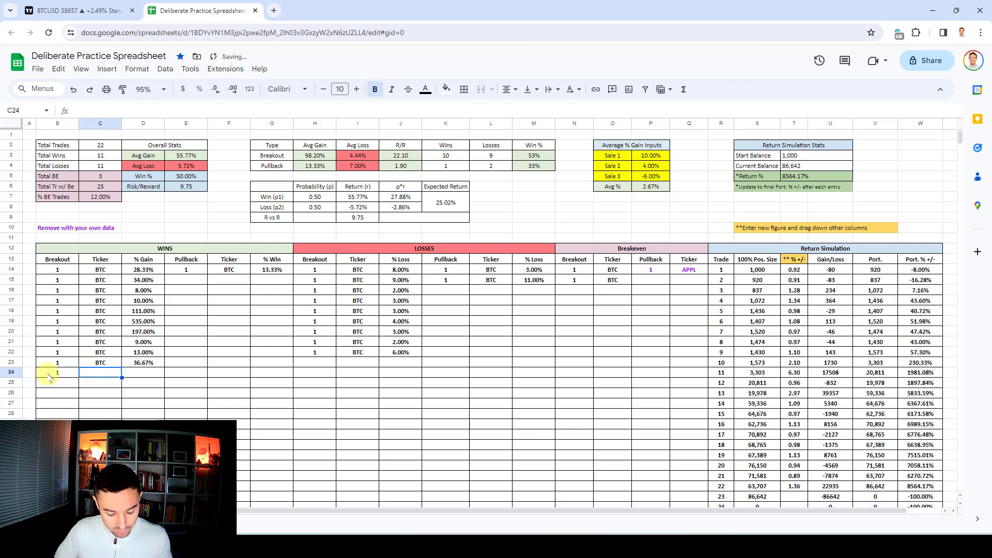
key("Tab")
type("BTC")
key("Tab")
type("2.67%")
key("Return")
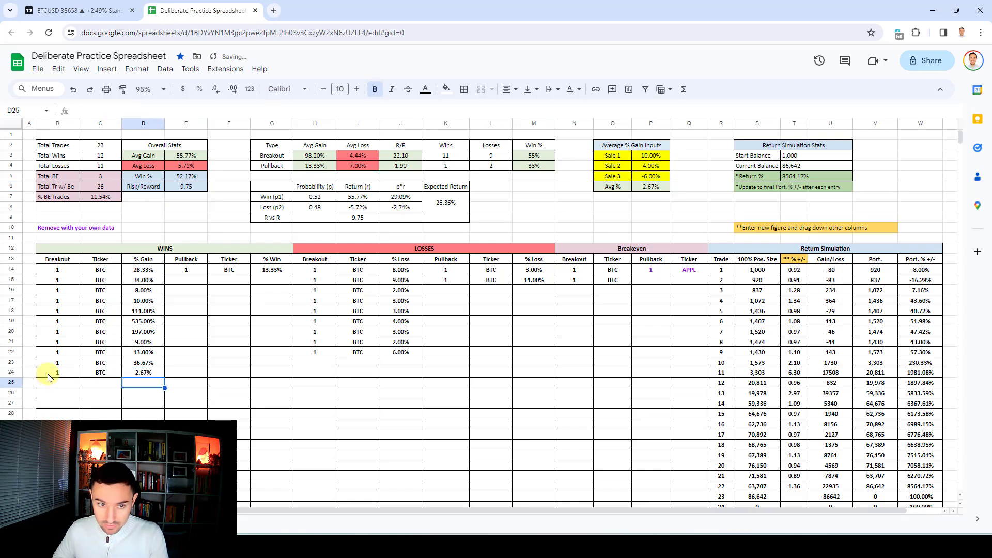
Enter 1.02 as trade 23's % +/- and point the Return % formula to that trade's Port. % +/- value
left_click(790, 497)
type("1.0")
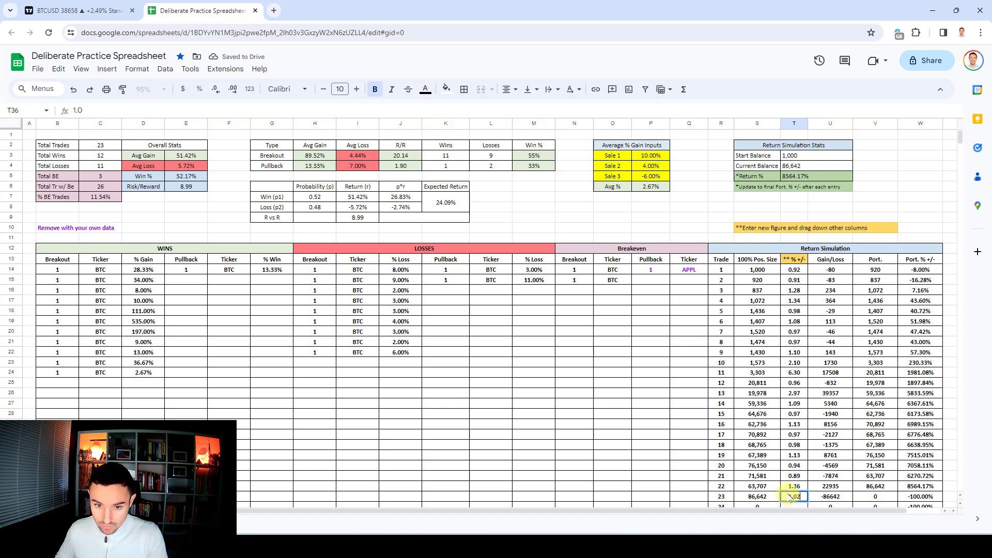
type("2")
key("Return")
left_click(796, 166)
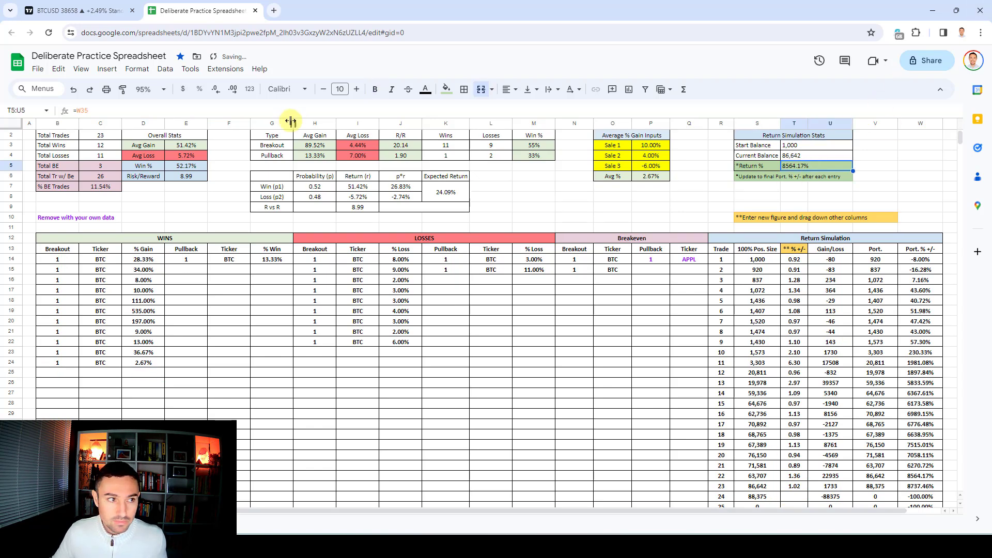
left_click(140, 111)
key("Return")
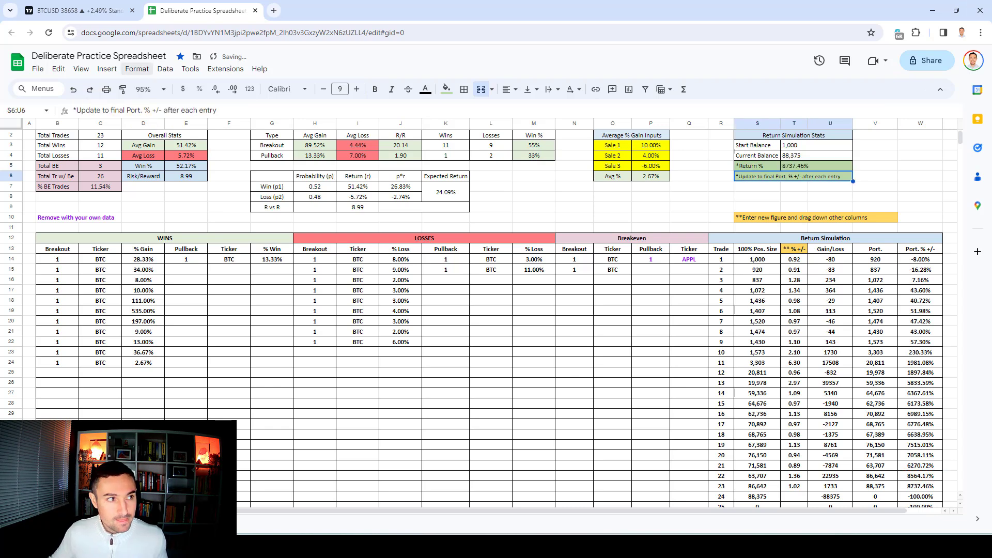
Return to the chart, remove all drawings and advance the replay day by day to 25 October 2017
left_click(77, 11)
left_click(65, 378)
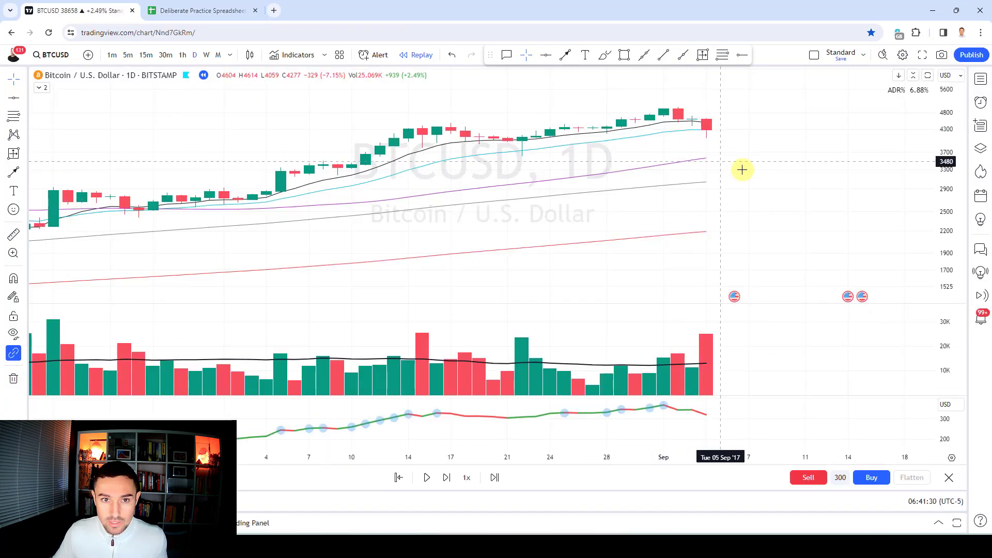
key("shift+Right")
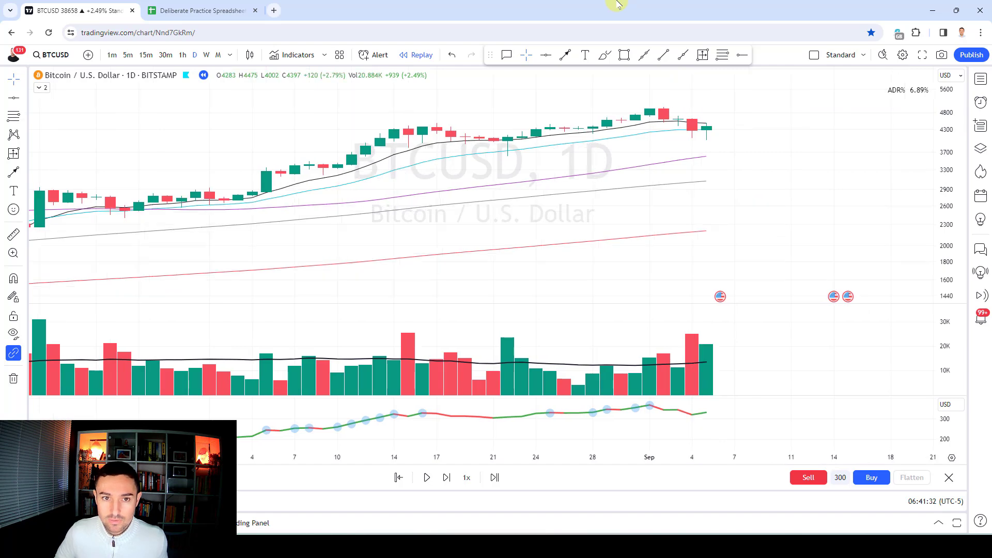
key("shift+Right")
key("shift+Right")
key("shift+Right")
key("shift+Right")
key("shift+Right")
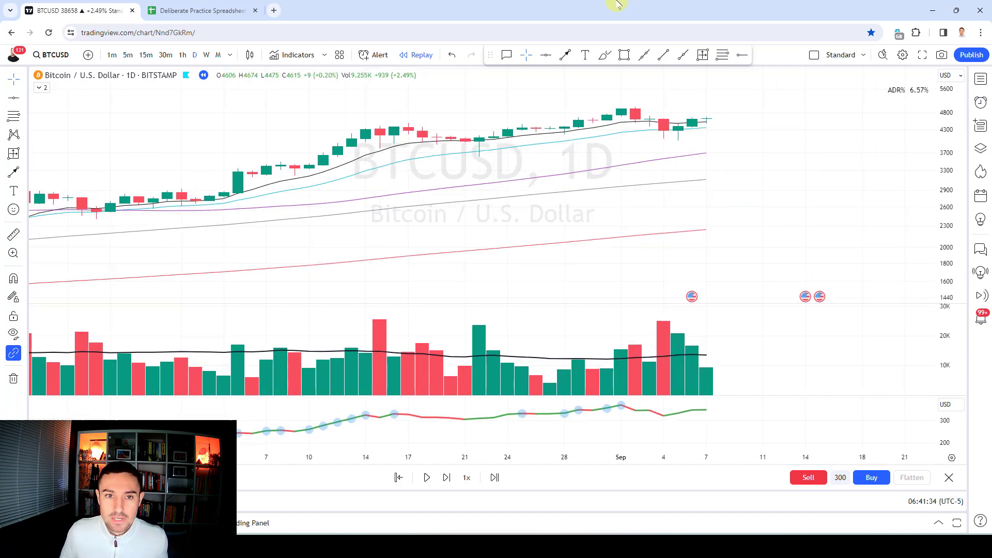
key("shift+Right")
key("shift+Right")
key("shift+Right")
key("shift+Right")
key("shift+Right")
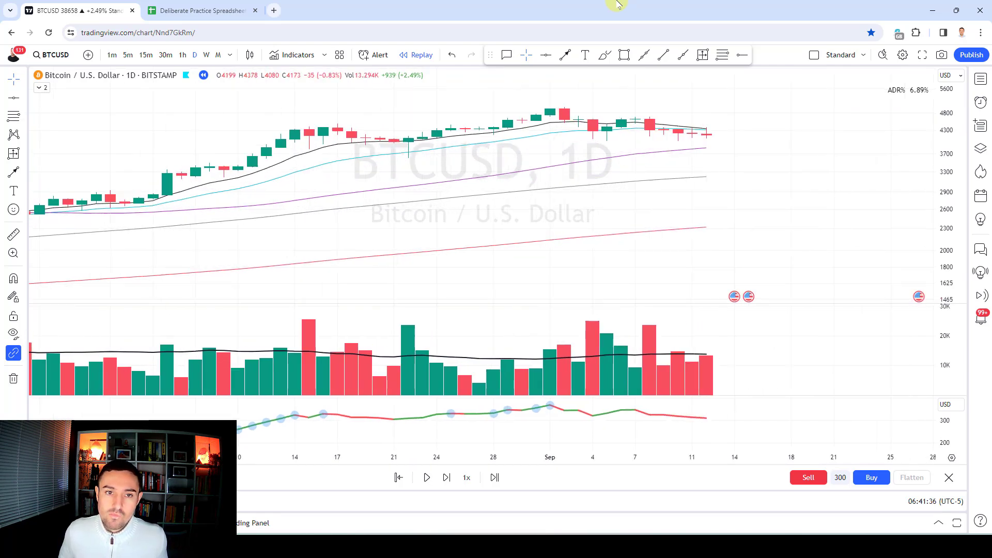
key("shift+Right")
key("shift+Right")
key("shift+Right")
key("shift+Right")
key("shift+Right")
key("shift+Right")
key("shift+Right")
key("shift+Right")
key("shift+Right")
key("shift+Right")
key("shift+Right")
key("shift+Right")
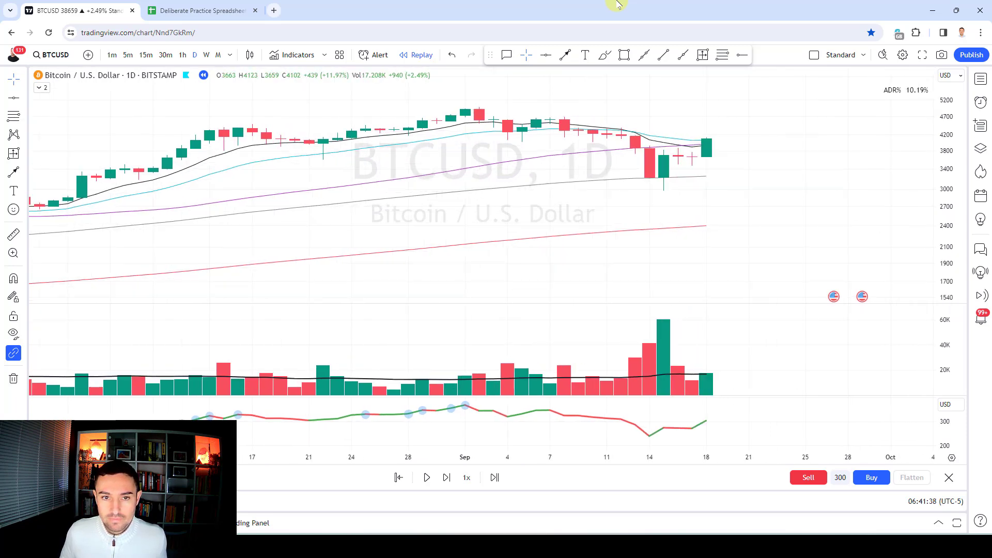
key("shift+Right")
key("shift+Right")
key("shift+Right")
key("shift+Right")
key("shift+Right")
key("shift+Right")
key("shift+Right")
key("shift+Right")
key("shift+Right")
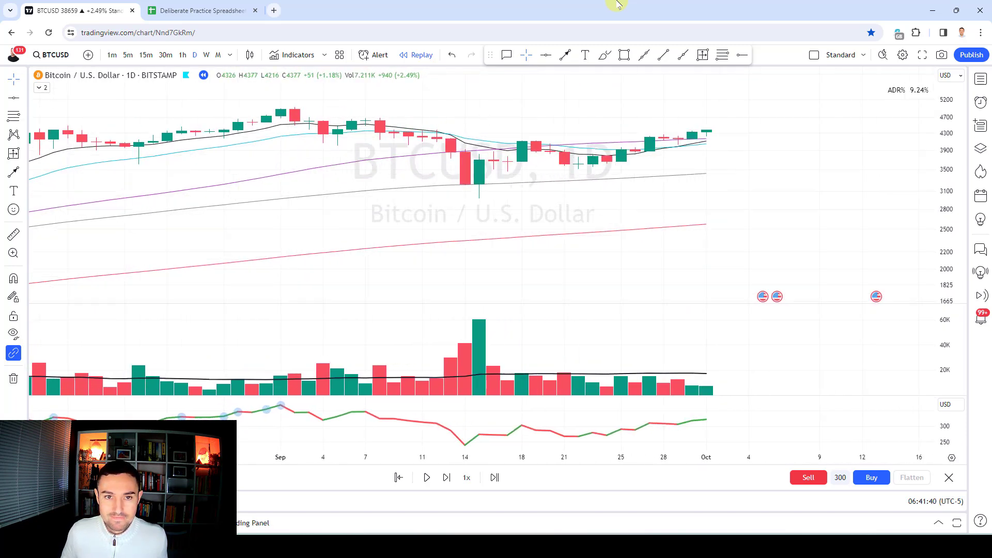
key("shift+Right")
key("shift+Right")
key("shift+Right")
key("shift+Right")
key("shift+Right")
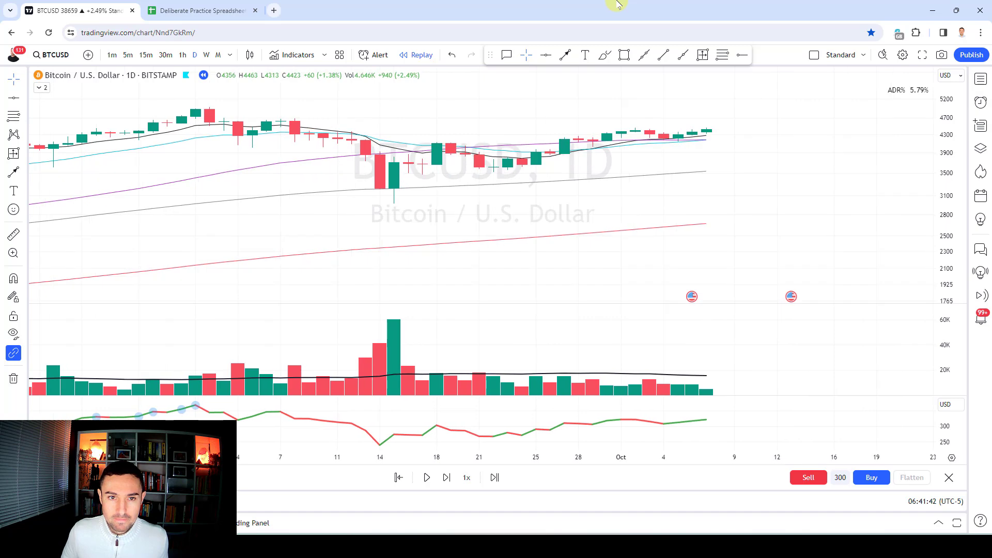
key("shift+Right")
key("shift+Right")
key("shift+Right")
key("shift+Right")
key("shift+Right")
key("shift+Right")
key("shift+Right")
key("shift+Right")
key("shift+Right")
key("shift+Right")
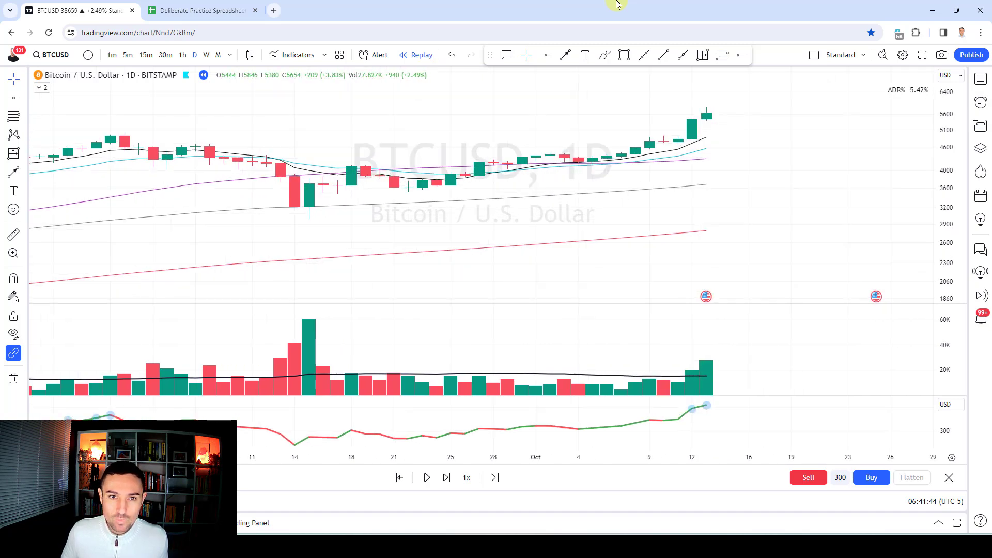
key("shift+Right")
key("shift+Right")
key("shift+Right")
key("shift+Right")
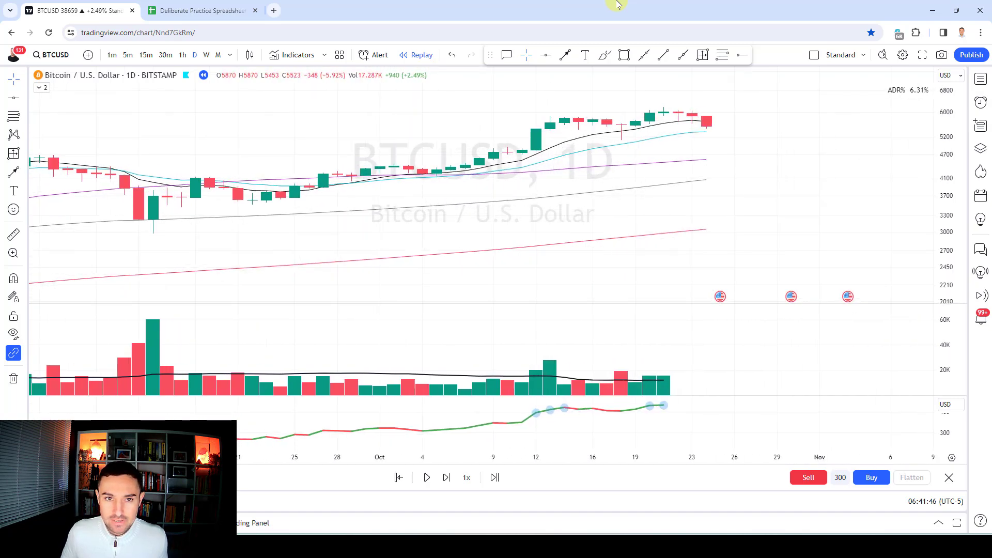
Draw the trade levels on the 25 October candle with the entry at 5748 and the stop at 5366
left_click(720, 55)
left_click(704, 119)
left_click(706, 131)
left_click(806, 338)
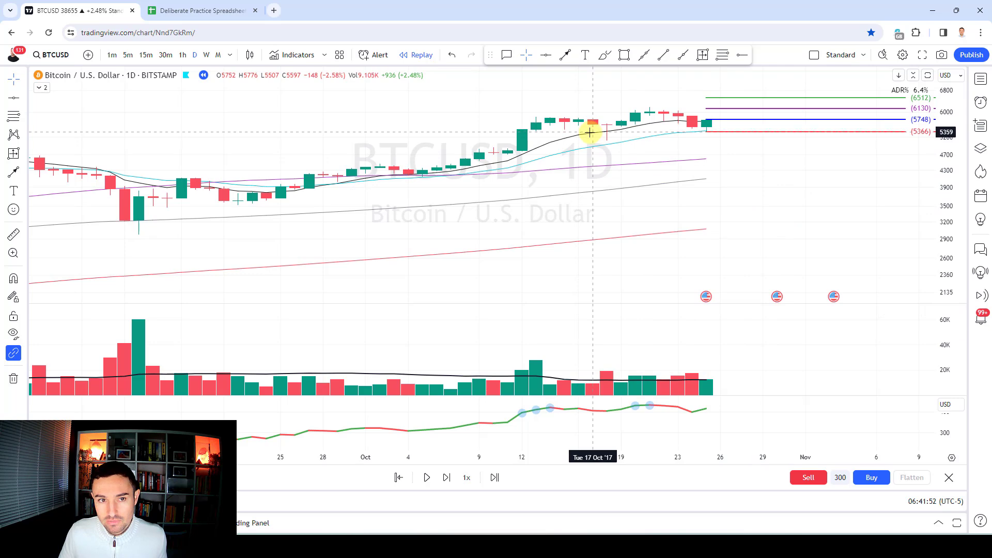
Advance the replay day by day to 1 November 2017 to follow the 5748 trade
key("shift+Right")
key("shift+Right")
key("shift+Right")
key("shift+Right")
key("shift+Right")
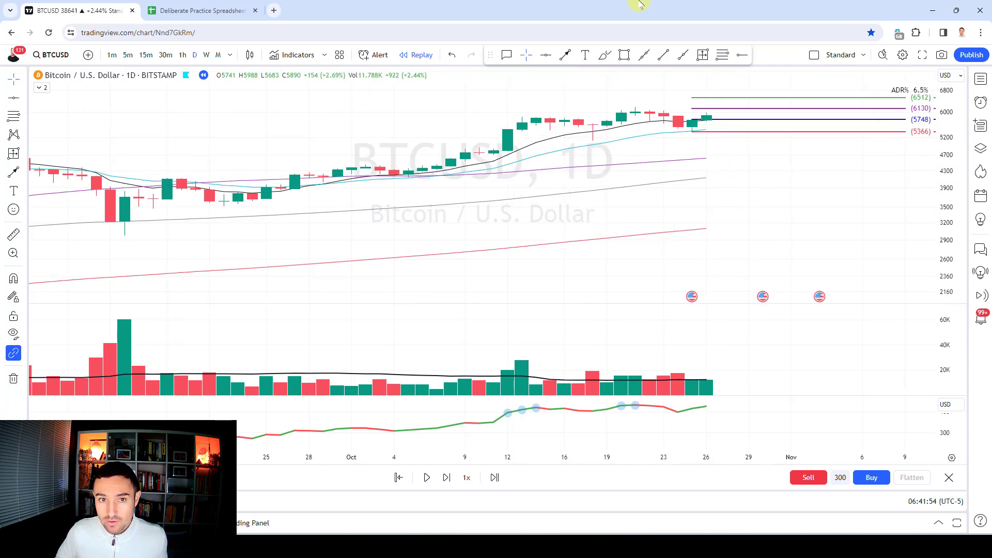
key("shift+Right")
key("shift+Right")
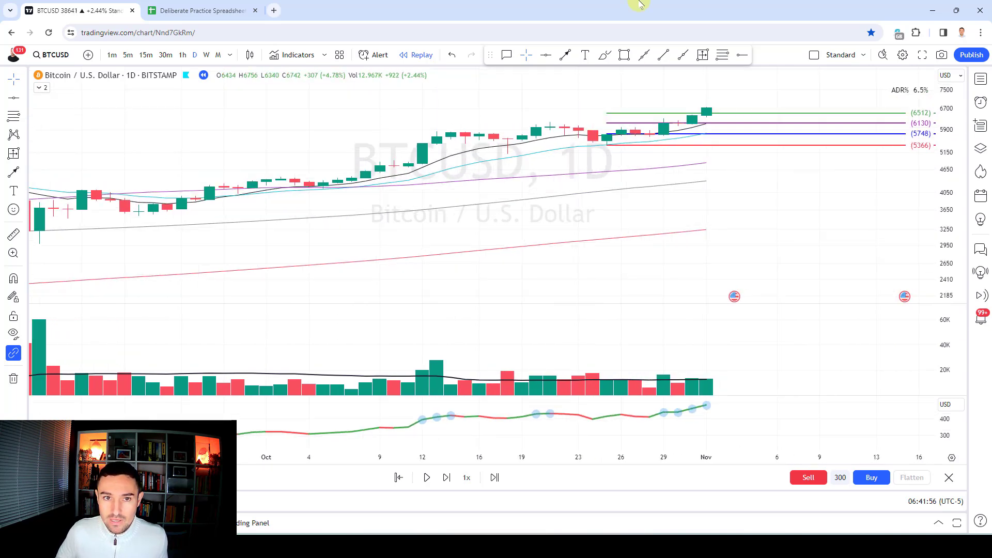
Draw a downward arrow above the 1 November 2017 candle and recolour it blue
left_click(565, 55)
left_click(707, 82)
left_click(706, 100)
left_click(669, 108)
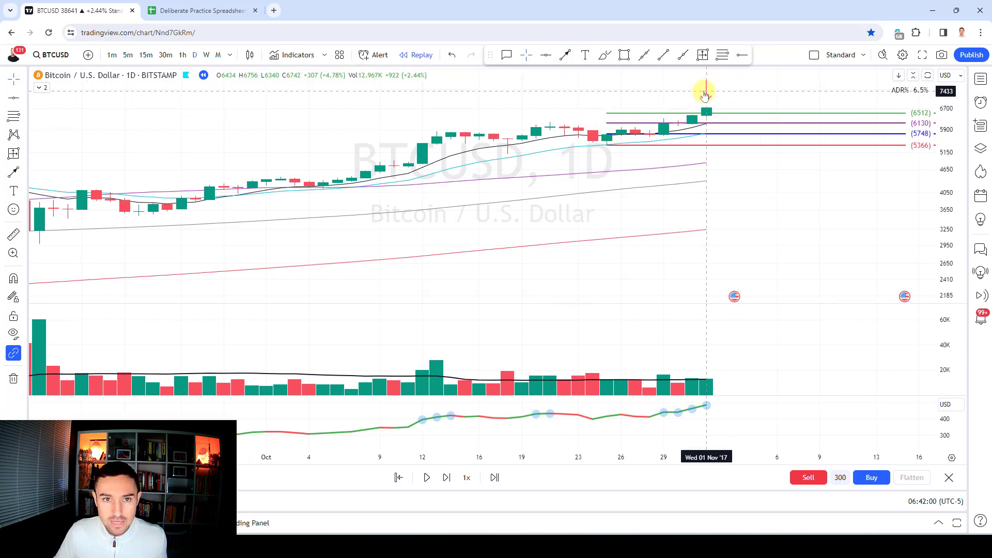
left_click(705, 92)
left_click(313, 55)
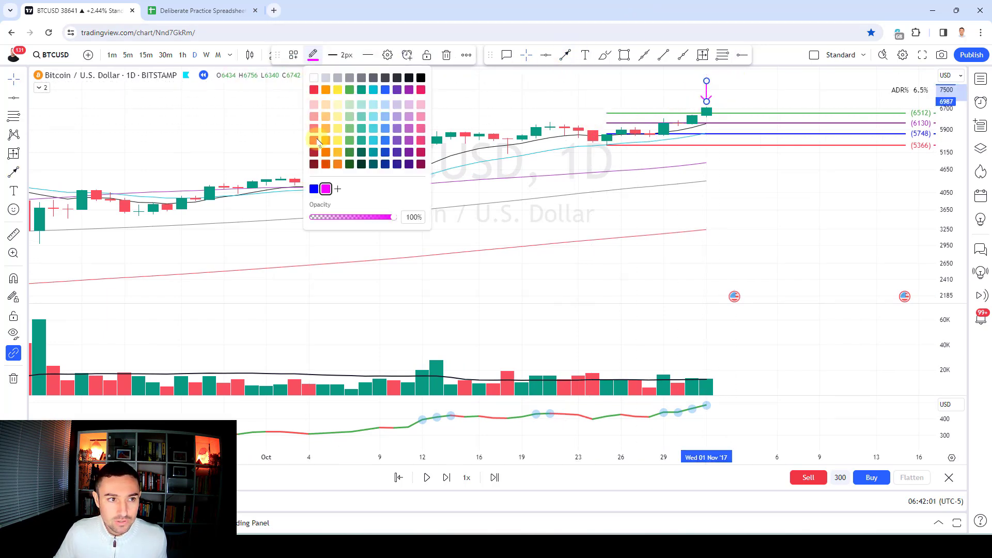
left_click(314, 189)
left_click(630, 126)
Advance the replay day by day to 11 November 2017 to follow the 5748 trade
key("shift+Right")
key("shift+Right")
key("shift+Right")
key("shift+Right")
key("shift+Right")
key("shift+Right")
key("shift+Right")
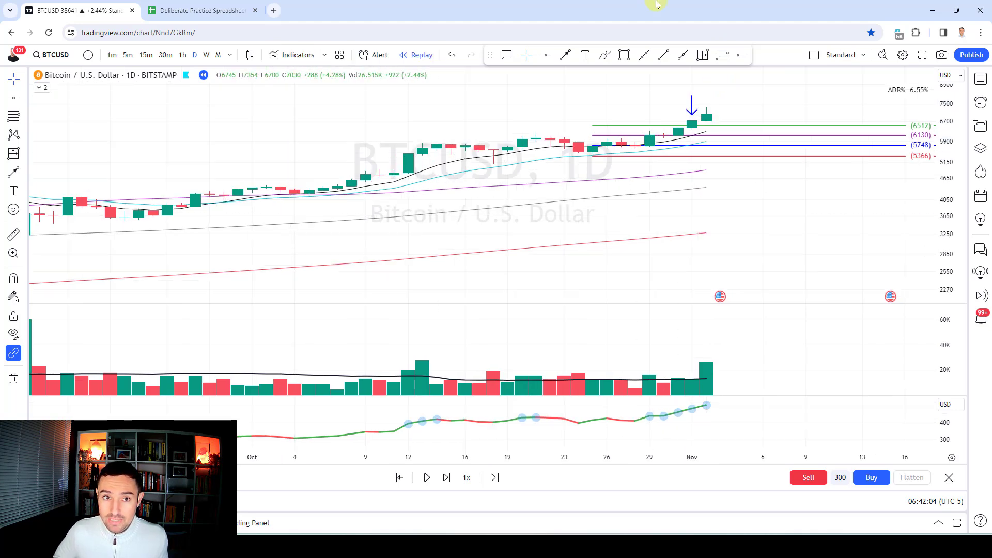
key("shift+Right")
key("shift+Right")
key("shift+Right")
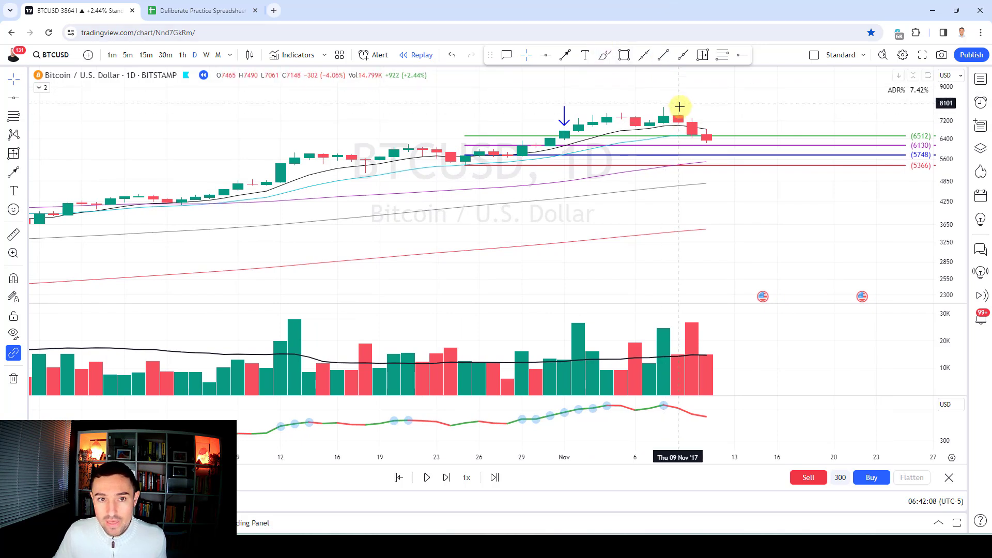
Measure the price change from the 5748 entry to the stop, the 10 November close and the 11 November close
left_click(702, 54)
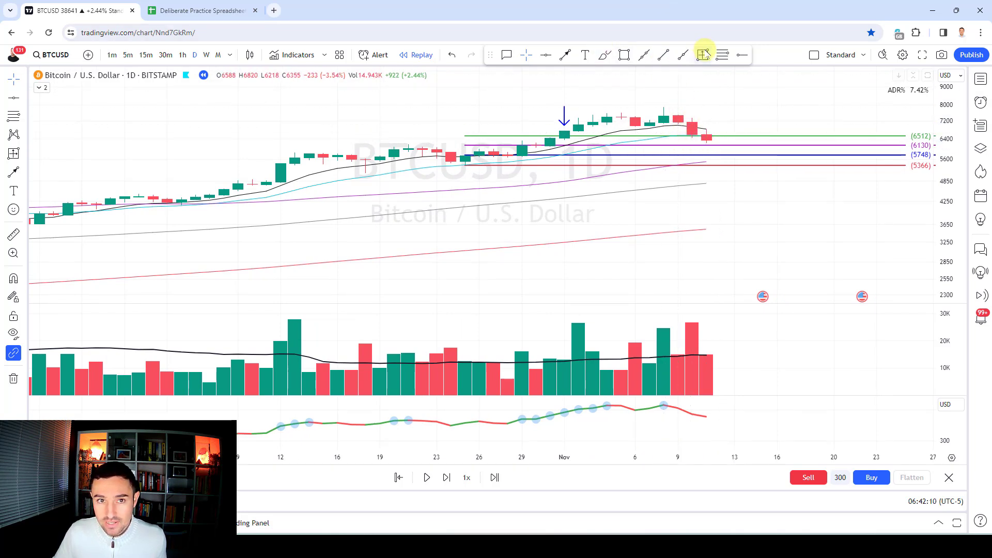
left_click(460, 148)
left_click(465, 166, "ctrl")
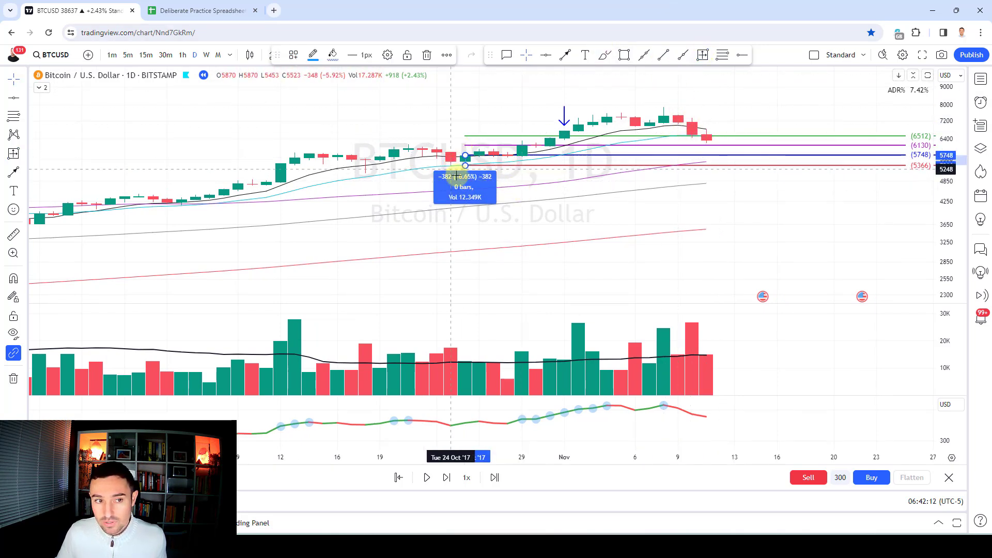
left_click_drag(467, 164, 700, 137)
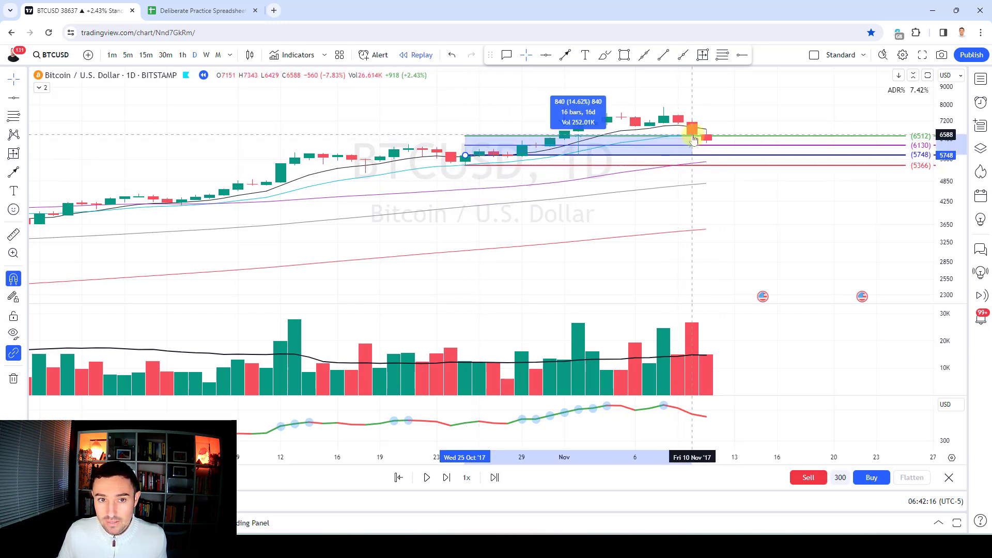
left_click(707, 140)
Switch to the practice spreadsheet and enter 12%, 14% and 10% as the three sales in the Average % Gain Inputs
left_click(232, 9)
left_click(655, 157)
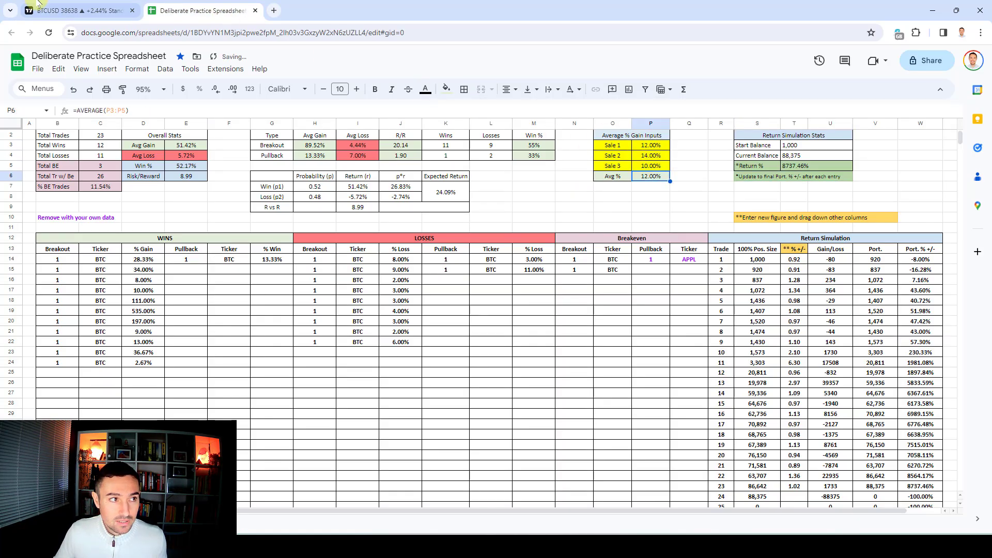
left_click(74, 6)
left_click(212, 9)
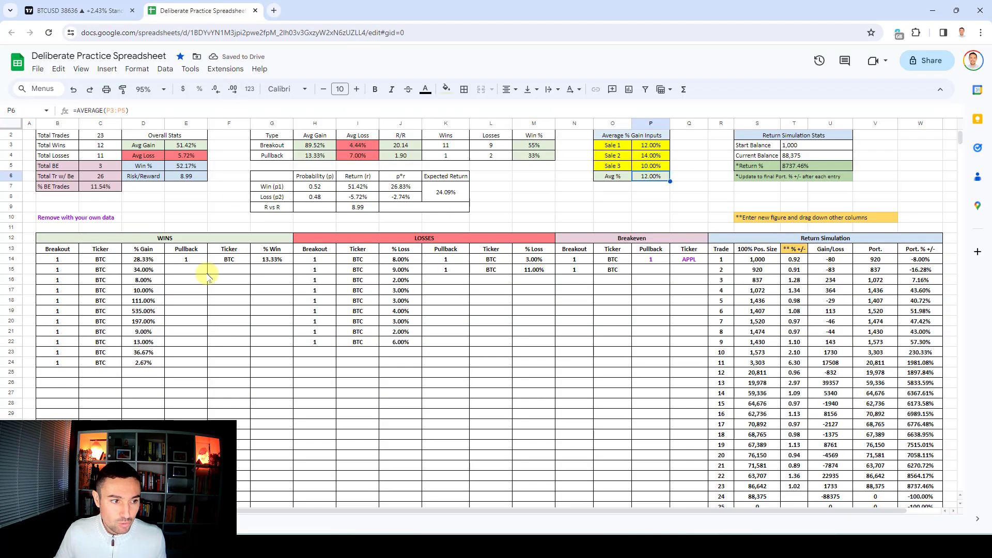
Log the trade in the next free Wins row as 1 pullback with ticker BTC and a 12% win
left_click(193, 274)
type("1")
key("Tab")
type("BTC")
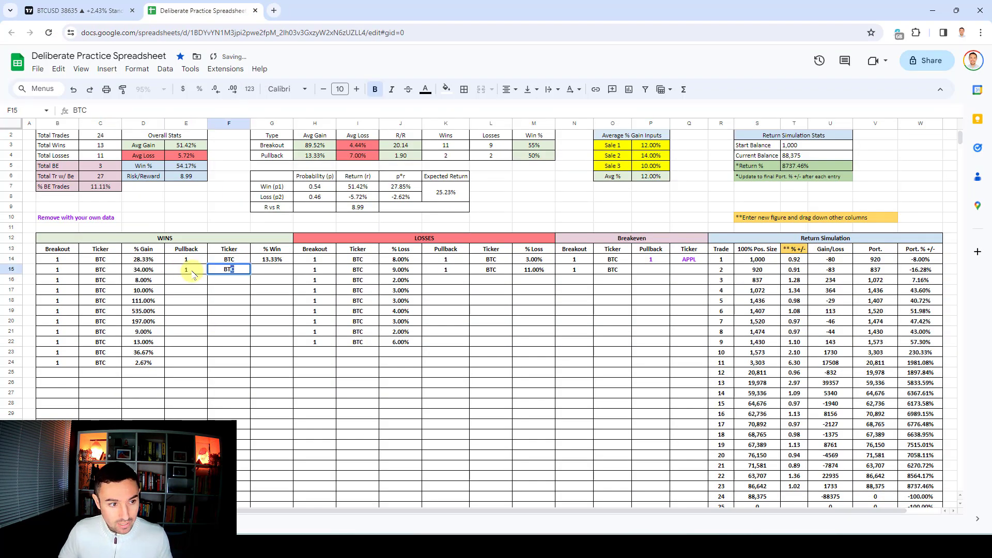
key("Tab")
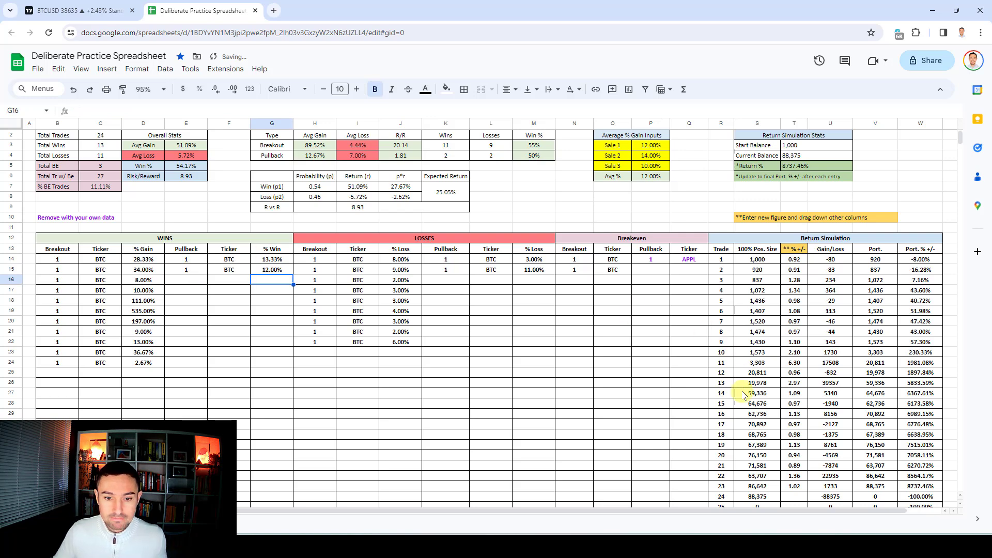
Enter 1.12 as trade 24's % +/- and point the Return % formula to that trade's Port. % +/- value
scroll(744, 392, "down", 2)
left_click(791, 424)
type("1.12")
key("Return")
scroll(848, 239, "up", 2)
left_click(830, 176)
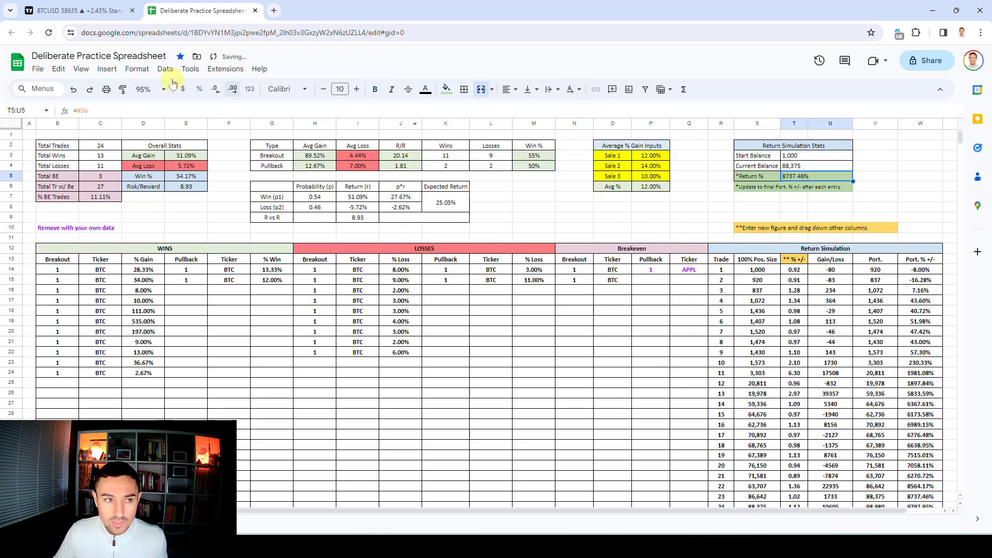
key("Return")
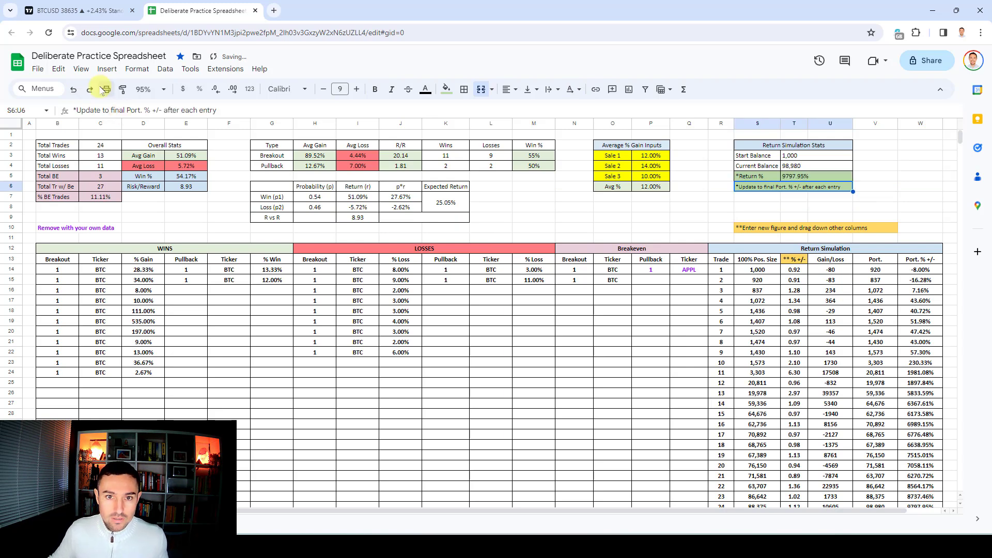
Return to the chart, remove all drawings and advance the replay day by day to 24 November 2017
left_click(83, 8)
left_click(13, 380)
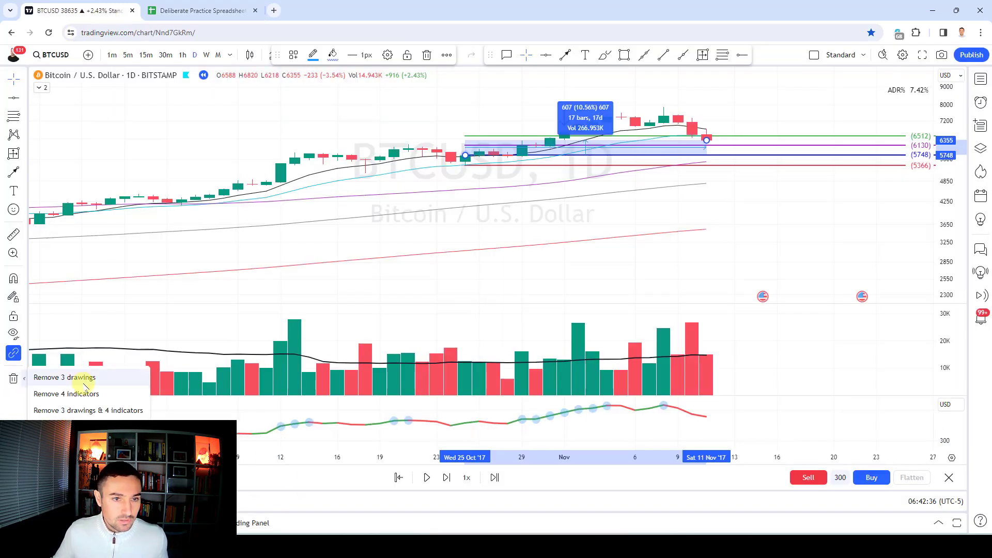
left_click(62, 385)
key("shift+Right")
key("shift+Right")
key("shift+Right")
key("shift+Right")
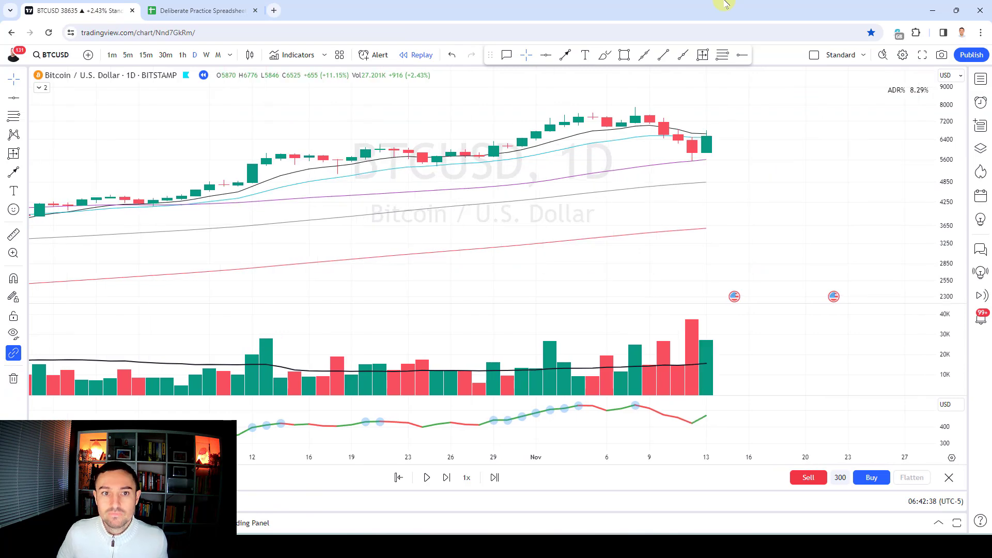
key("shift+Right")
key("shift+Right")
key("shift+Right")
key("shift+Right")
key("shift+Right")
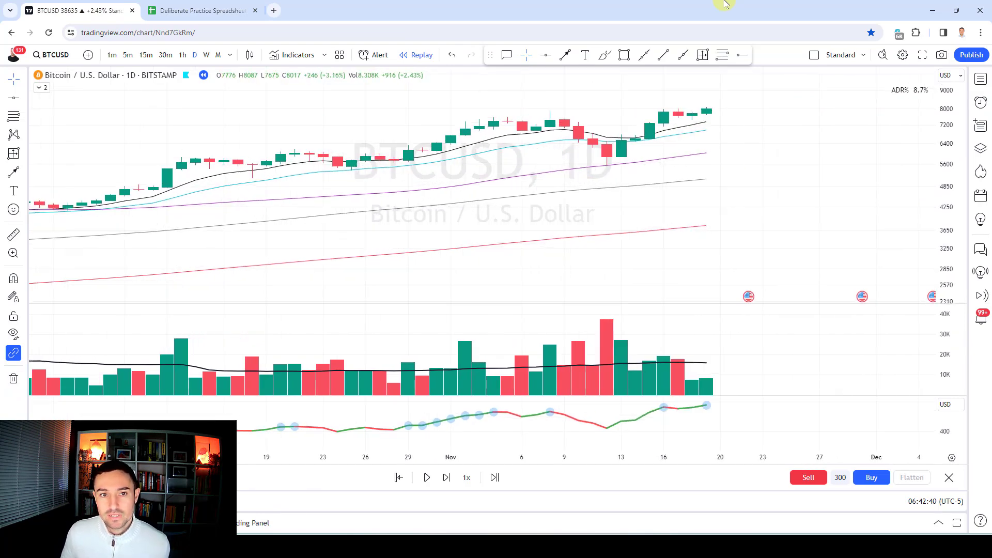
key("shift+Right")
key("shift+Right")
key("shift+Right")
key("shift+Right")
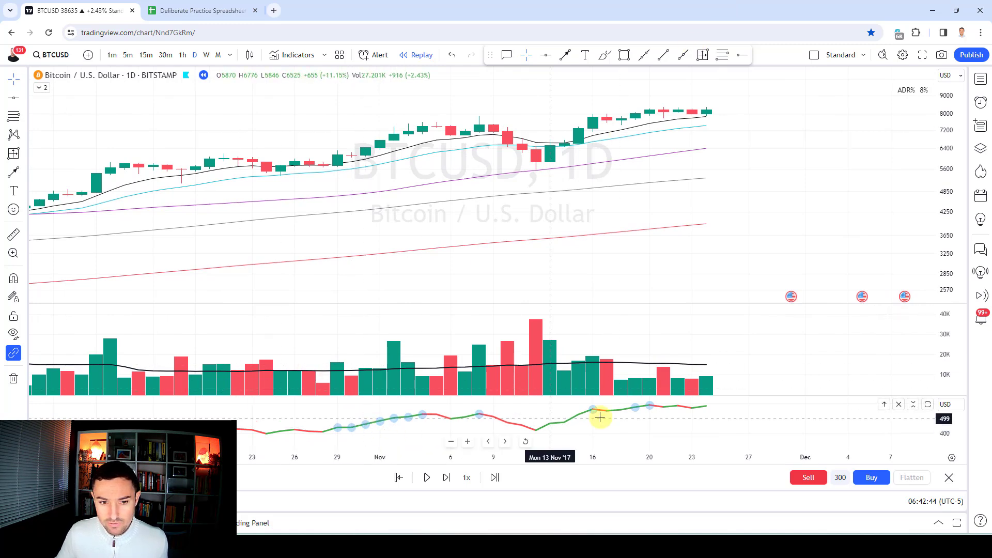
left_click(296, 55)
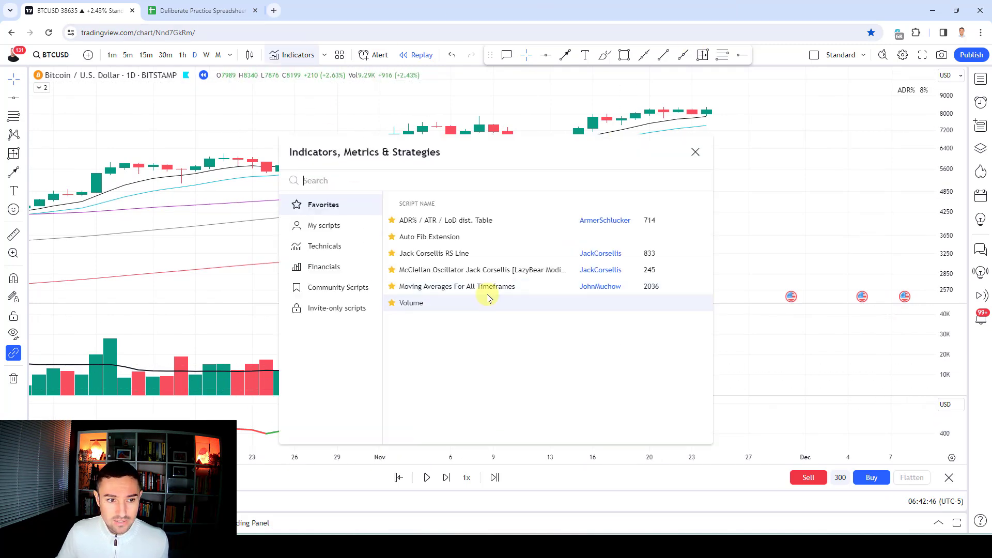
left_click(695, 153)
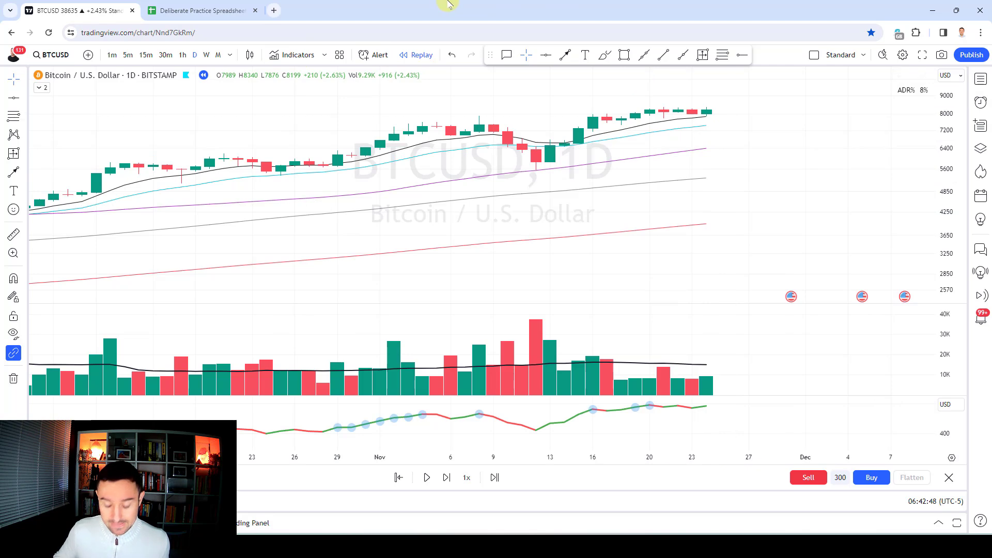
Advance the replay day by day to 31 December 2017 to look for the next trade setup
key("shift+Right")
key("shift+Right")
key("shift+Right")
key("shift+Right")
key("shift+Right")
key("shift+Right")
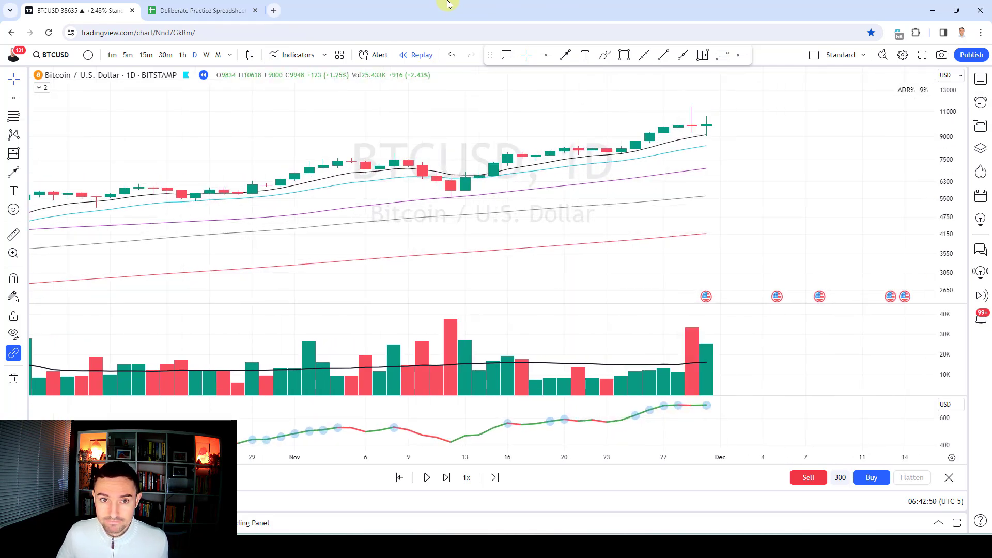
key("shift+Right")
key("shift+Right")
key("shift+Right")
key("shift+Right")
key("shift+Right")
key("shift+Right")
key("shift+Right")
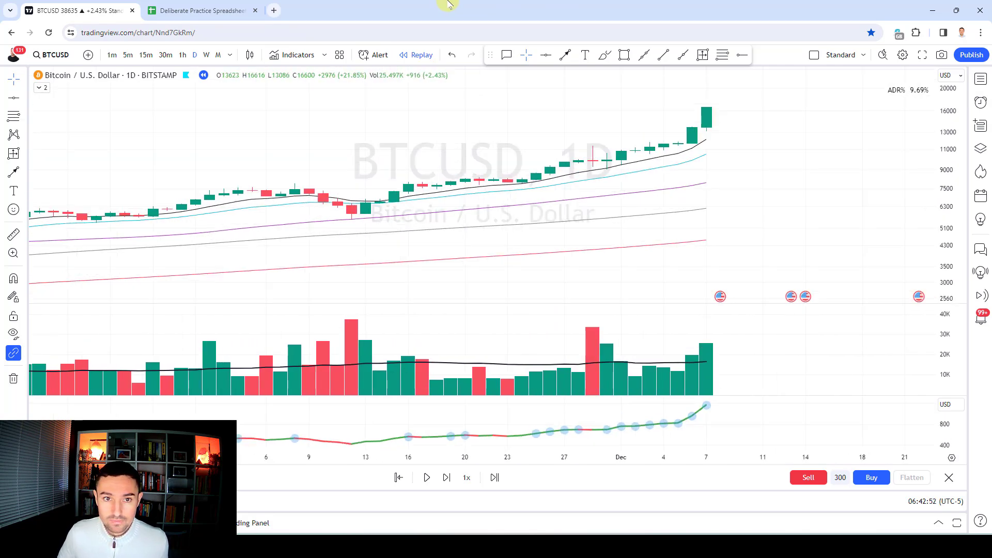
key("shift+Right")
key("shift+Right")
key("shift+Right")
key("shift+Right")
key("shift+Right")
key("shift+Right")
key("shift+Right")
key("shift+Right")
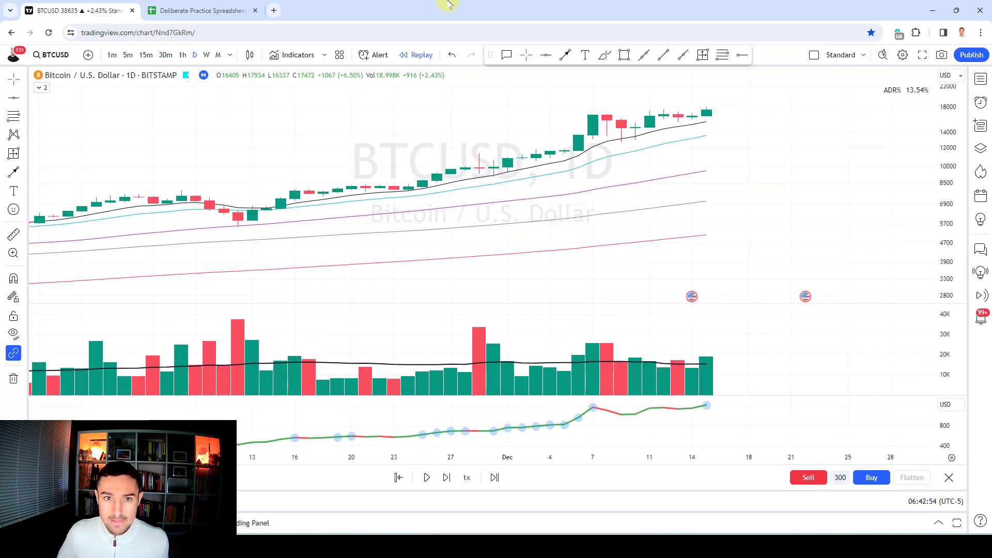
key("shift+Right")
key("shift+Right")
key("shift+Right")
key("shift+Right")
key("shift+Right")
key("shift+Right")
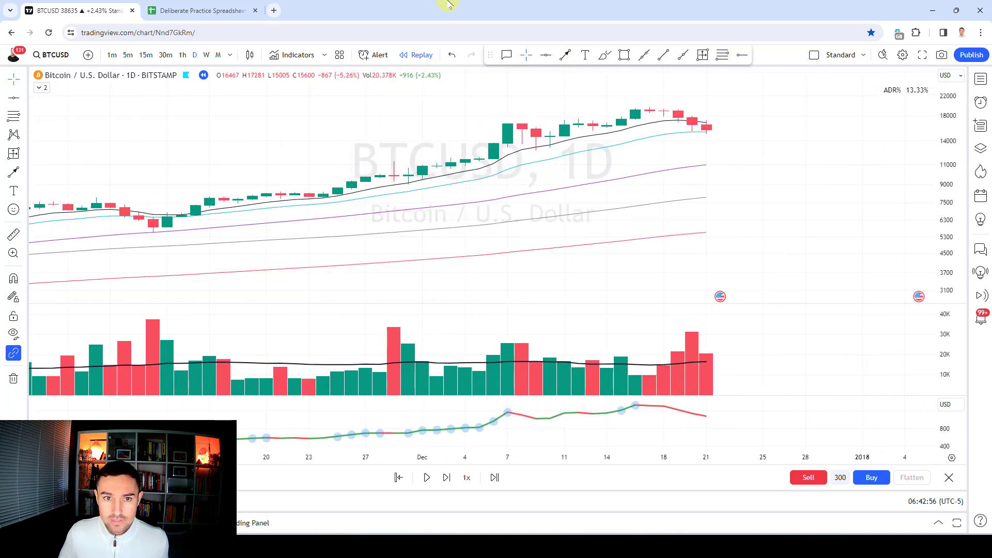
key("shift+Right")
key("shift+Right")
key("shift+Right")
key("shift+Right")
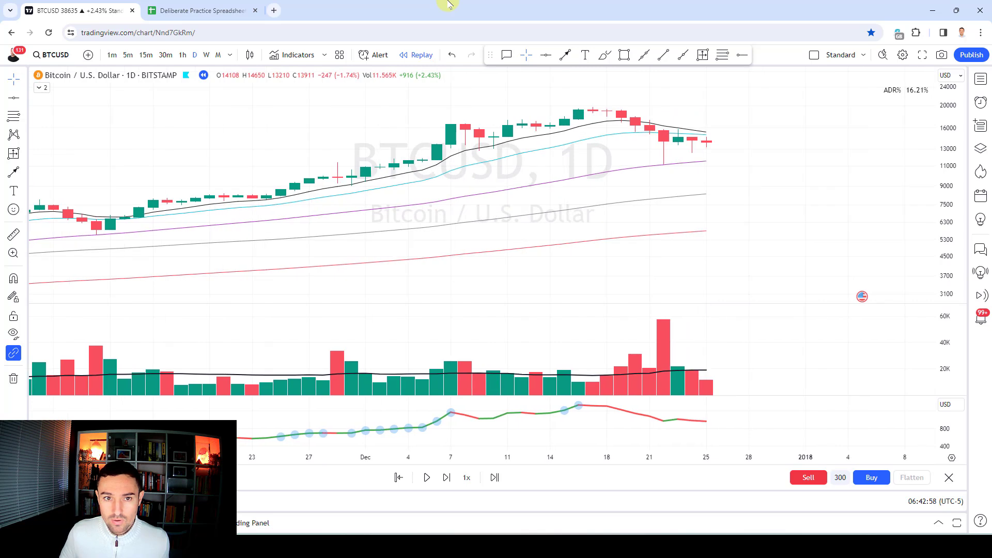
key("shift+Right")
key("shift+Right")
key("shift+Right")
key("shift+Right")
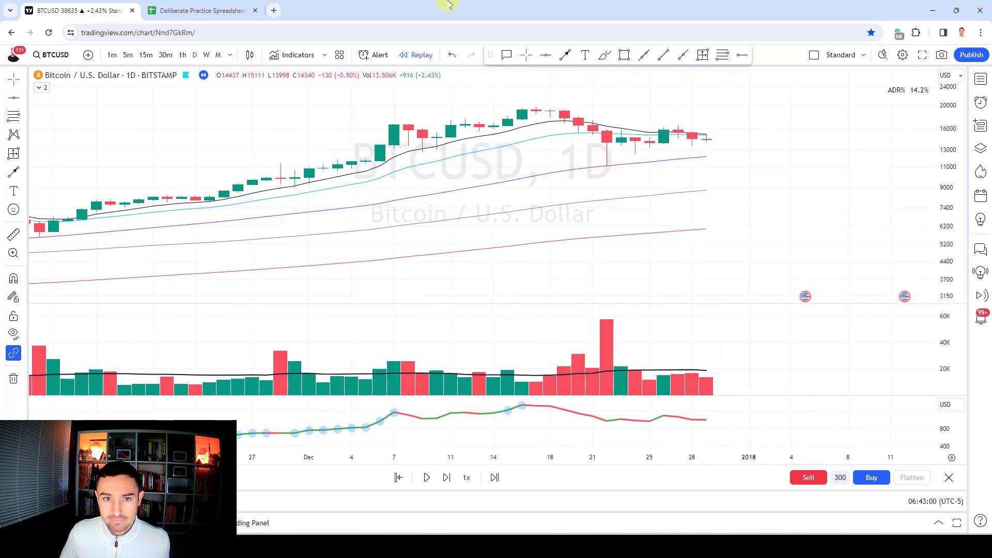
key("shift+Right")
key("shift+Right")
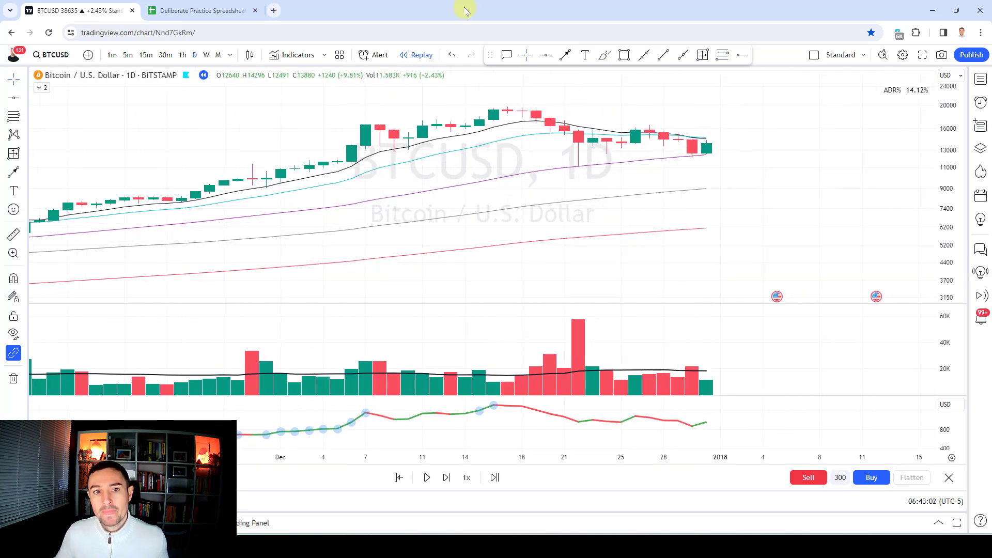
Try trade levels on the 31 December candle with the entry at 14296 and the stop at 12491, and measure the risk
left_click(722, 55)
left_click(707, 139)
left_click(706, 155)
left_click(744, 181)
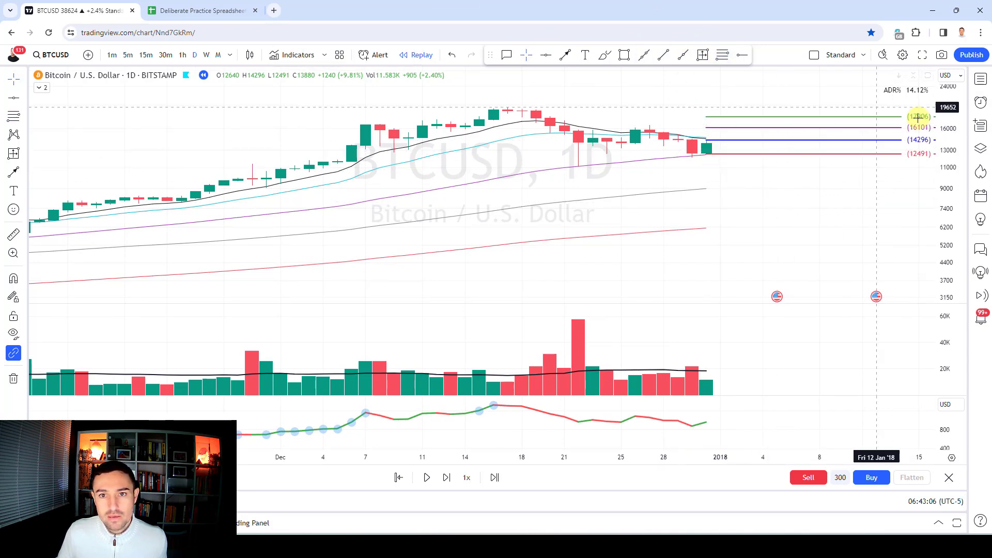
left_click(706, 141)
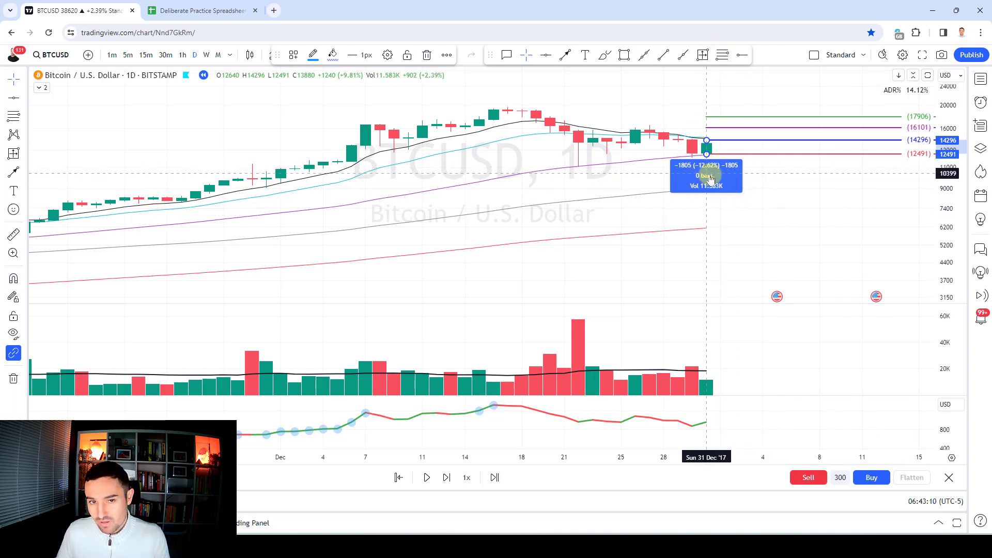
left_click(799, 219)
left_click(13, 379)
left_click(47, 374)
Advance the replay day by day to 10 January 2018
key("shift+Right")
key("shift+Right")
key("shift+Right")
key("shift+Right")
key("shift+Right")
key("shift+Right")
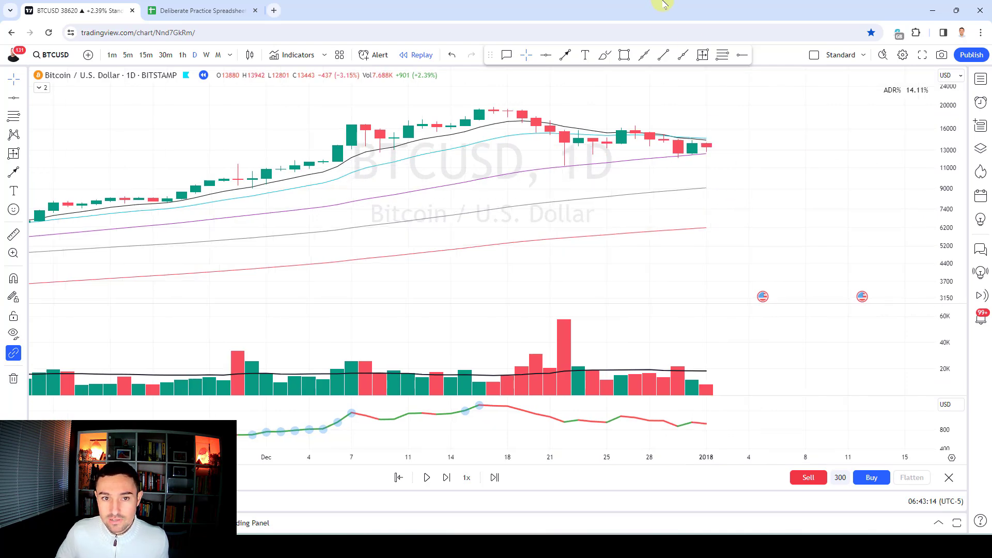
key("shift+Right")
key("shift+Right")
key("shift+Right")
key("shift+Right")
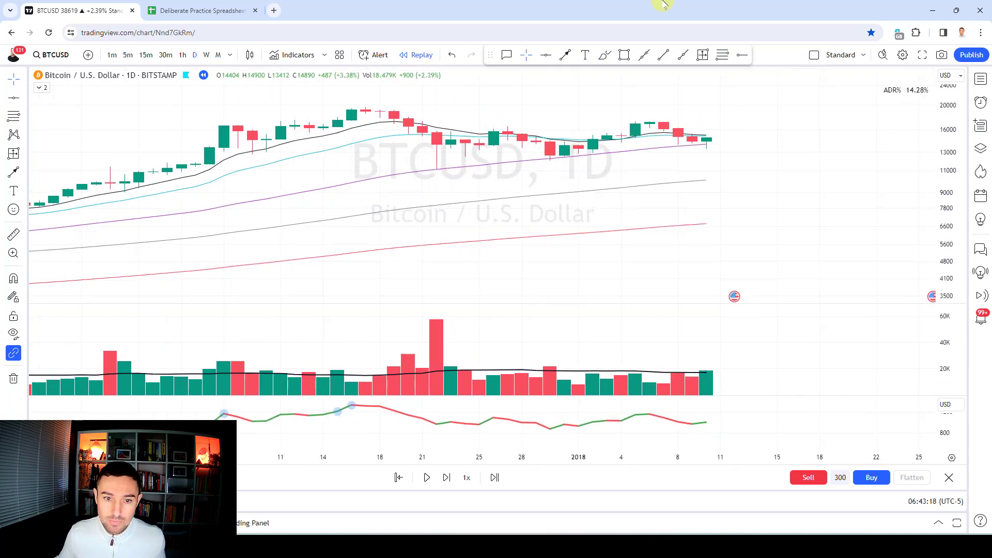
Draw the trade levels on the 10 January candle with the entry at 14900 and the stop at 13412, and measure the risk
left_click(702, 107)
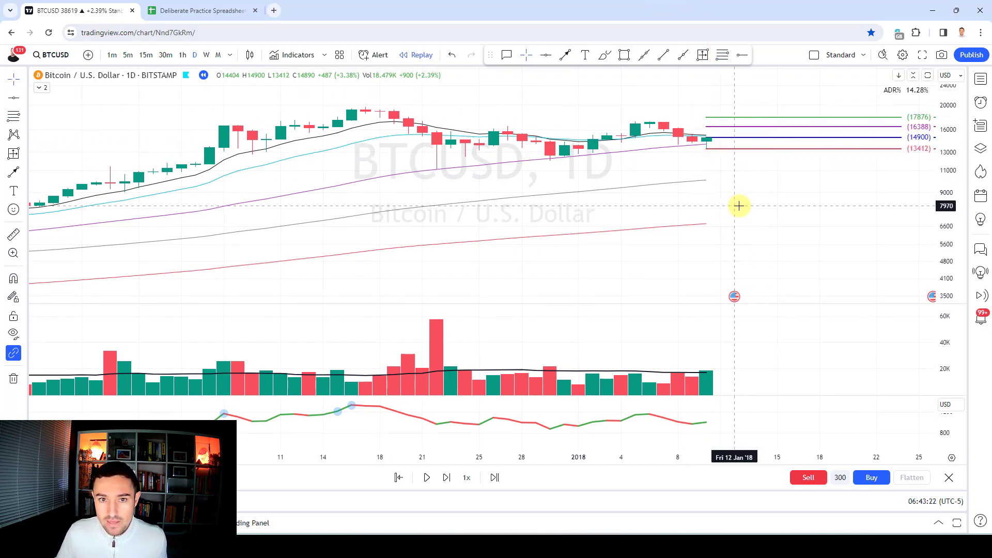
left_click(703, 55)
left_click_drag(707, 138, 707, 149)
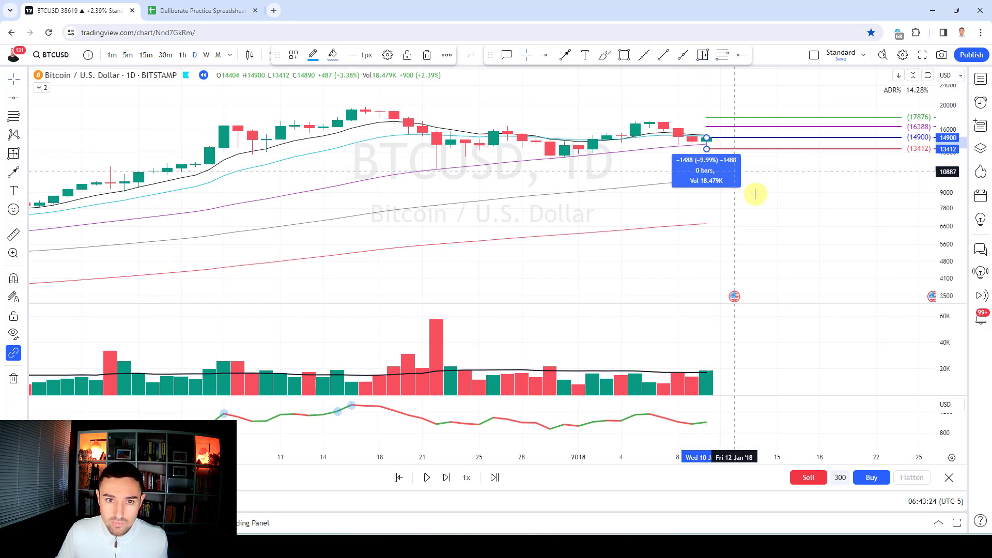
key("Delete")
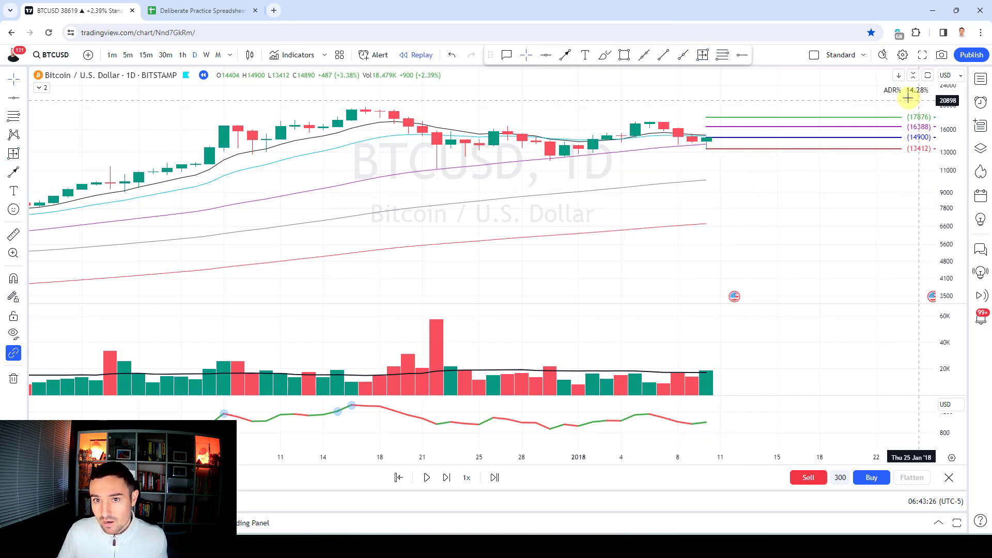
Advance the replay to 11 January 2018, and log a BTC pullback loss of 10% in the Deliberate Practice Spreadsheet
key("shift+Right")
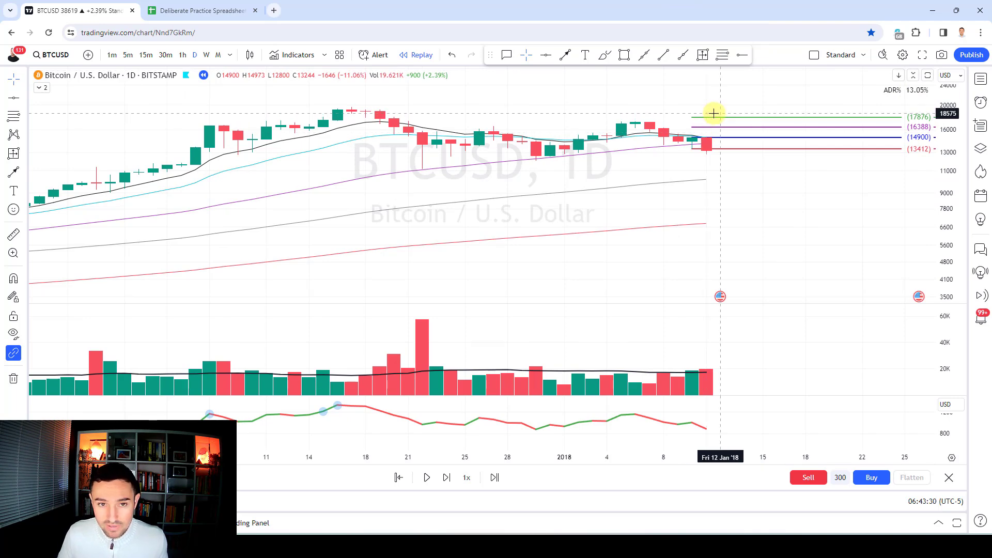
left_click(202, 11)
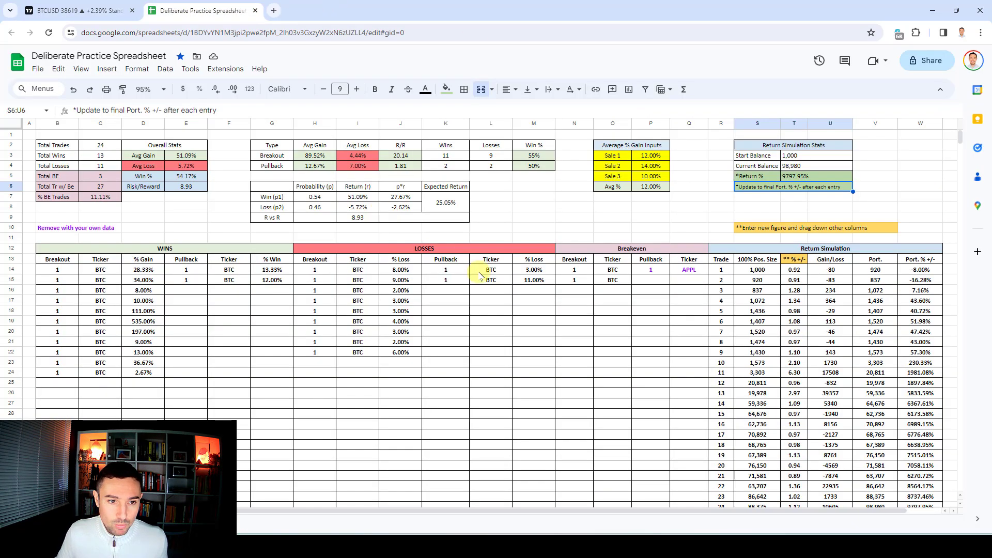
left_click(464, 291)
key("Tab")
type("BTC")
key("Tab")
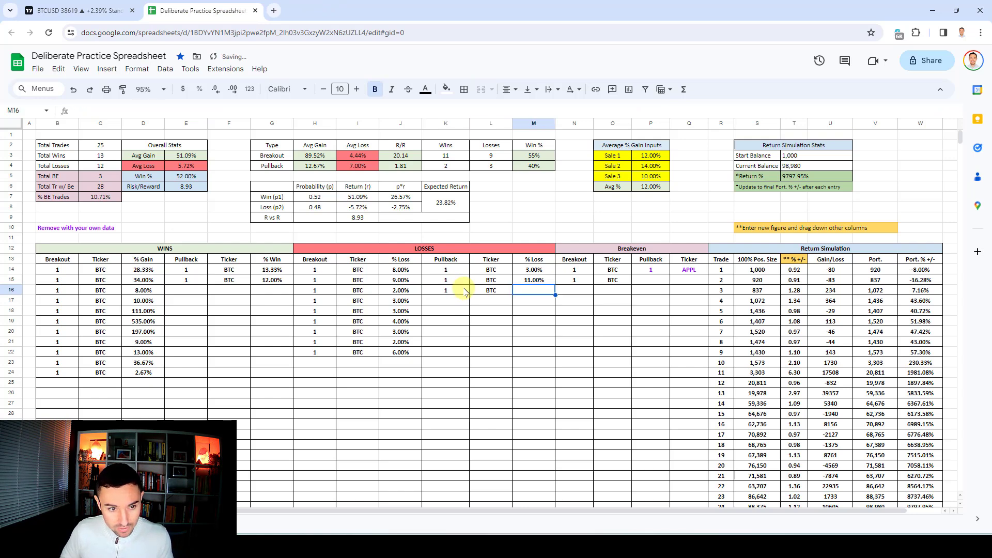
type("10")
key("Tab")
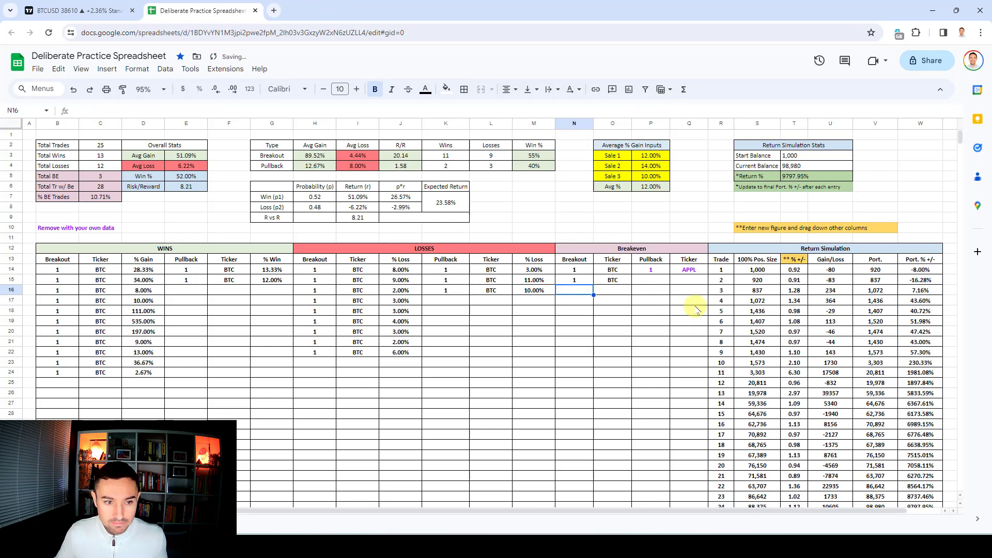
Add the losing trade to the Return Simulation, and update the Return % formula to the latest portfolio percentage
scroll(782, 447, "down", 3)
key("Return")
scroll(791, 152, "up", 3)
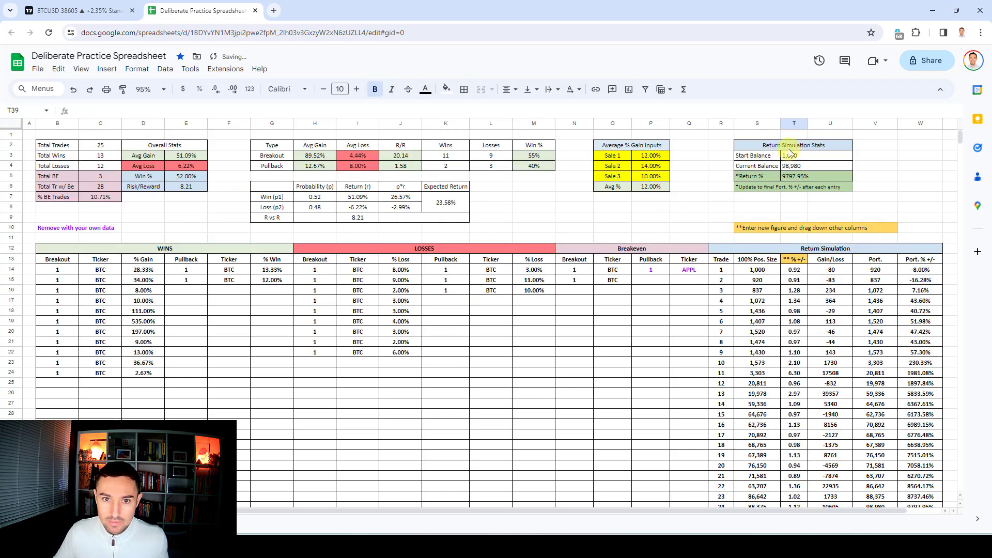
left_click(204, 104)
key("Return")
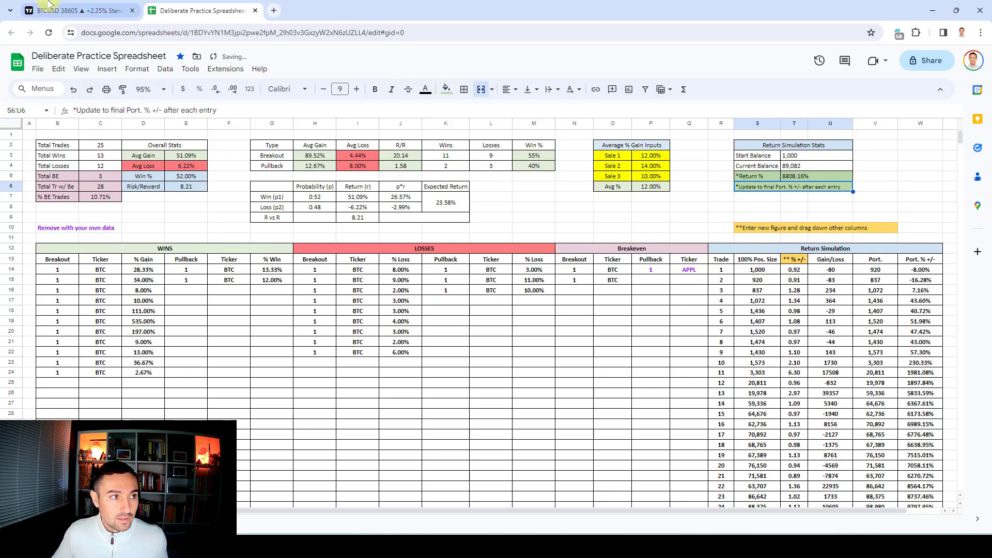
Switch back to the BTCUSD chart in TradingView and remove the trade level drawings
left_click(49, 5)
left_click(13, 378)
left_click(82, 378)
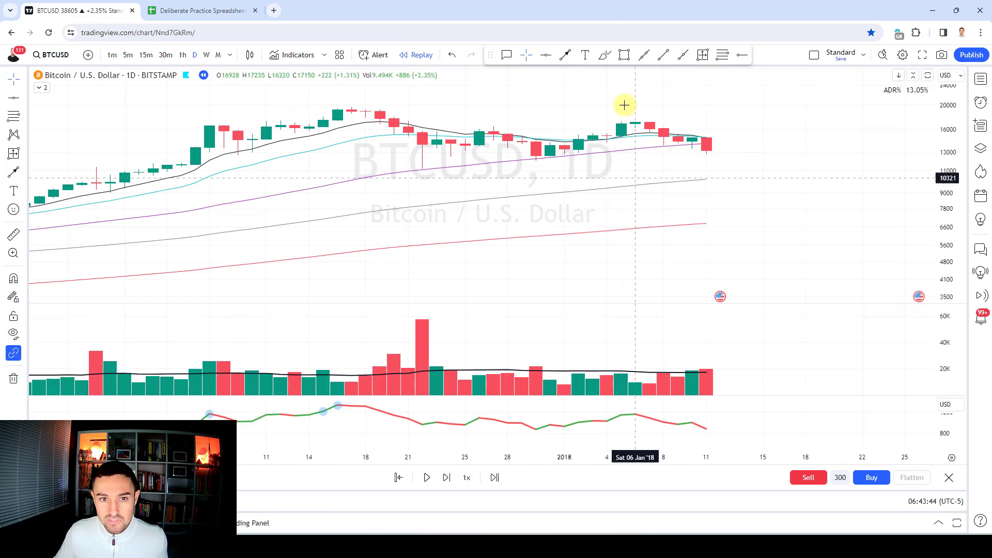
Advance the replay day by day from 11 January to 3 June 2018 to look for the next trade setup
key("shift+Right")
key("shift+Right")
key("shift+Right")
key("shift+Right")
key("shift+Right")
key("shift+Right")
key("shift+Right")
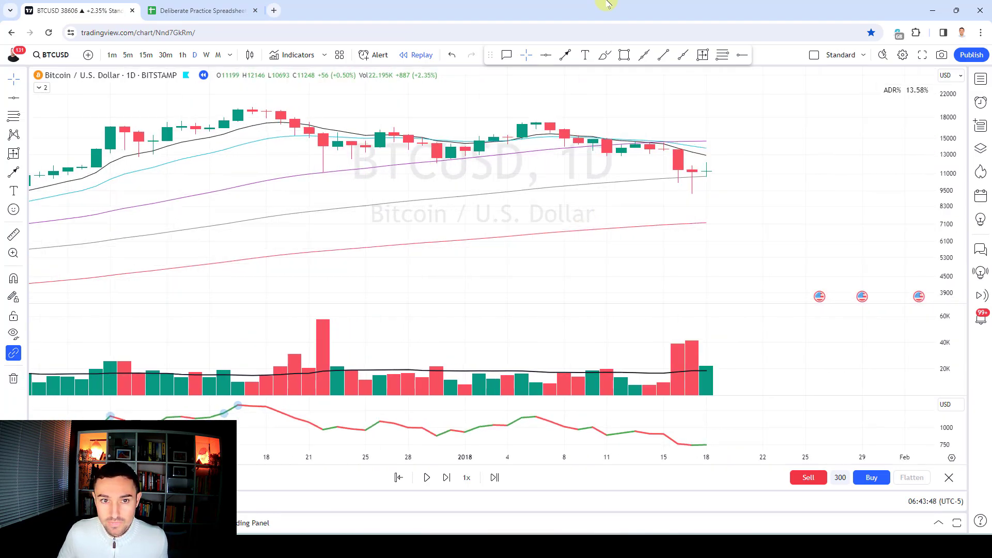
key("shift+Right")
key("shift+Right")
key("shift+Right")
key("shift+Right")
key("shift+Right")
key("shift+Right")
key("shift+Right")
key("shift+Right")
key("shift+Right")
key("shift+Right")
key("shift+Right")
key("shift+Right")
key("shift+Right")
key("shift+Right")
key("shift+Right")
key("shift+Right")
key("shift+Right")
key("shift+Right")
key("shift+Right")
key("shift+Right")
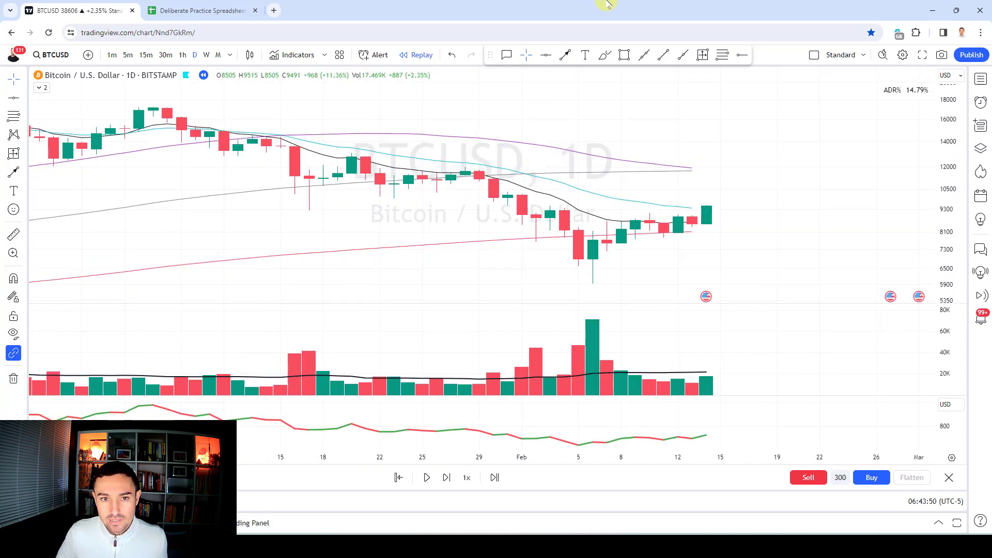
key("shift+Right")
key("shift+Right")
key("shift+Right")
key("shift+Right")
key("shift+Right")
key("shift+Right")
key("shift+Right")
key("shift+Right")
key("shift+Right")
key("shift+Right")
key("shift+Right")
key("shift+Right")
key("shift+Right")
key("shift+Right")
key("shift+Right")
key("shift+Right")
key("shift+Right")
key("shift+Right")
key("shift+Right")
key("shift+Right")
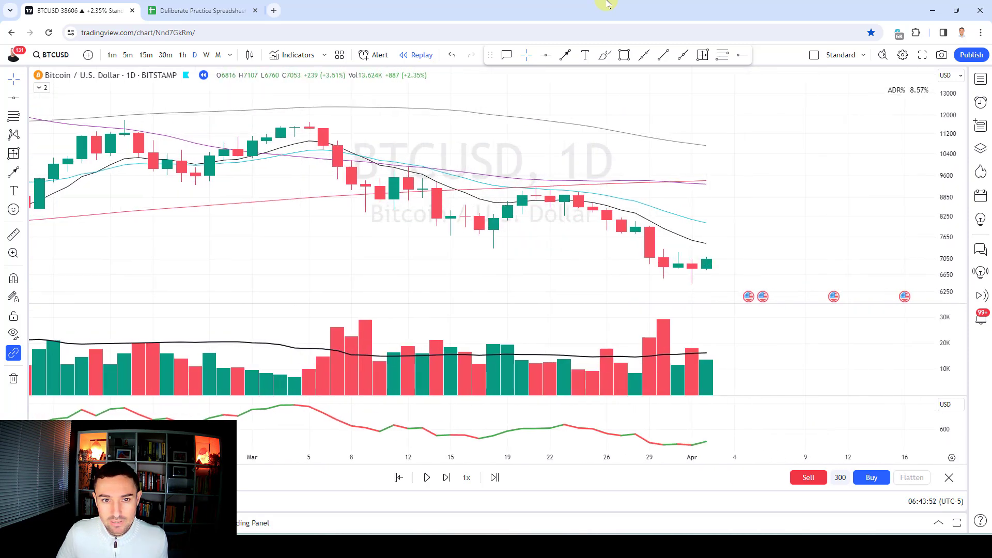
key("shift+Right")
key("shift+Right")
key("shift+Right")
key("shift+Right")
key("shift+Right")
key("shift+Right")
key("shift+Right")
key("shift+Right")
key("shift+Right")
key("shift+Right")
key("shift+Right")
key("shift+Right")
key("shift+Right")
key("shift+Right")
key("shift+Right")
key("shift+Right")
key("shift+Right")
key("shift+Right")
key("shift+Right")
key("shift+Right")
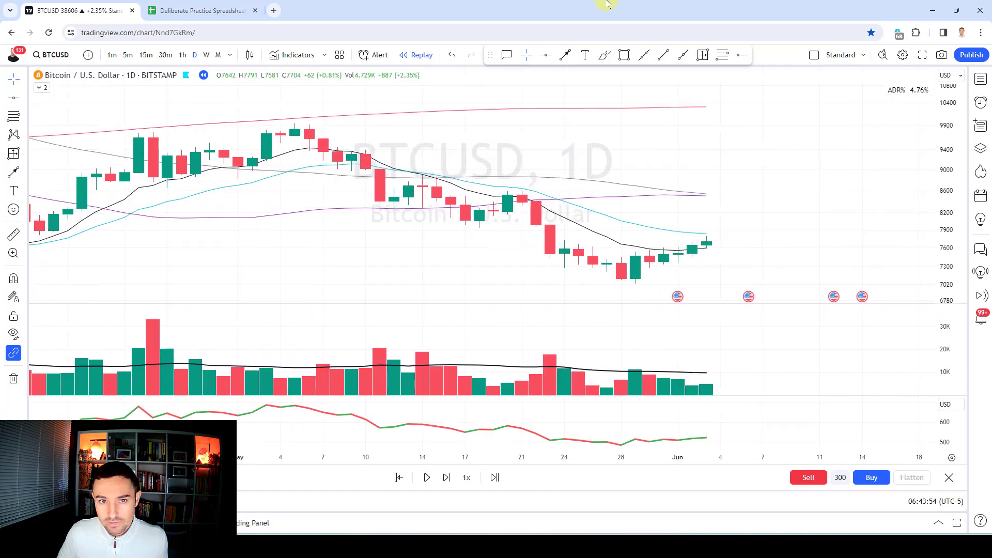
Continue the replay to 25 December 2018 and review the whole decline for a possible setup
key("shift+Right")
key("shift+Right")
key("shift+Right")
key("shift+Right")
key("shift+Right")
key("shift+Right")
key("shift+Right")
key("shift+Right")
key("shift+Right")
key("shift+Right")
key("shift+Right")
key("shift+Right")
key("shift+Right")
key("shift+Right")
key("shift+Right")
key("shift+Right")
key("shift+Right")
key("shift+Right")
key("shift+Right")
key("shift+Right")
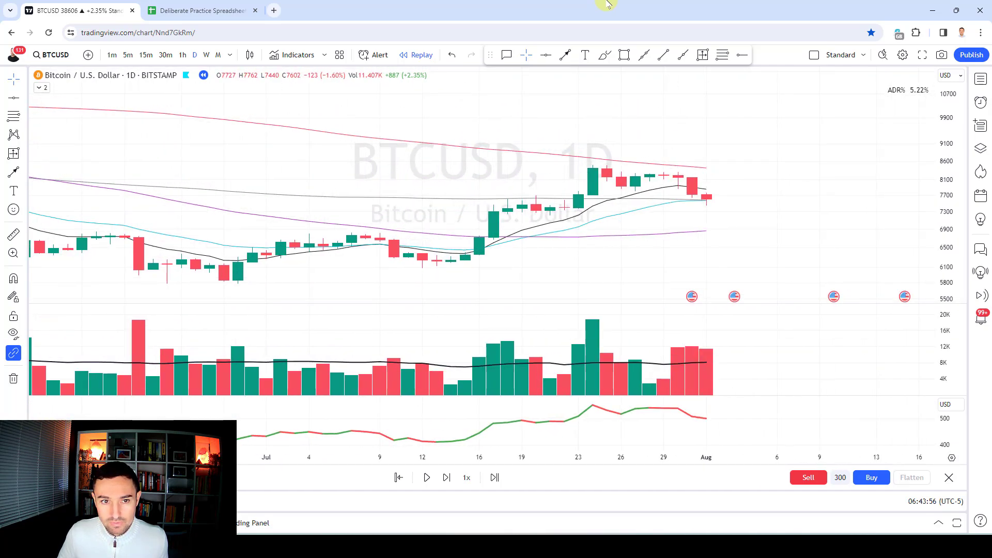
key("shift+Right")
key("shift+Right")
key("shift+Right")
key("shift+Right")
key("shift+Right")
key("shift+Right")
key("shift+Right")
key("shift+Right")
key("shift+Right")
key("shift+Right")
key("shift+Right")
key("shift+Right")
key("shift+Right")
key("shift+Right")
key("shift+Right")
key("shift+Right")
key("shift+Right")
key("shift+Right")
key("shift+Right")
key("shift+Right")
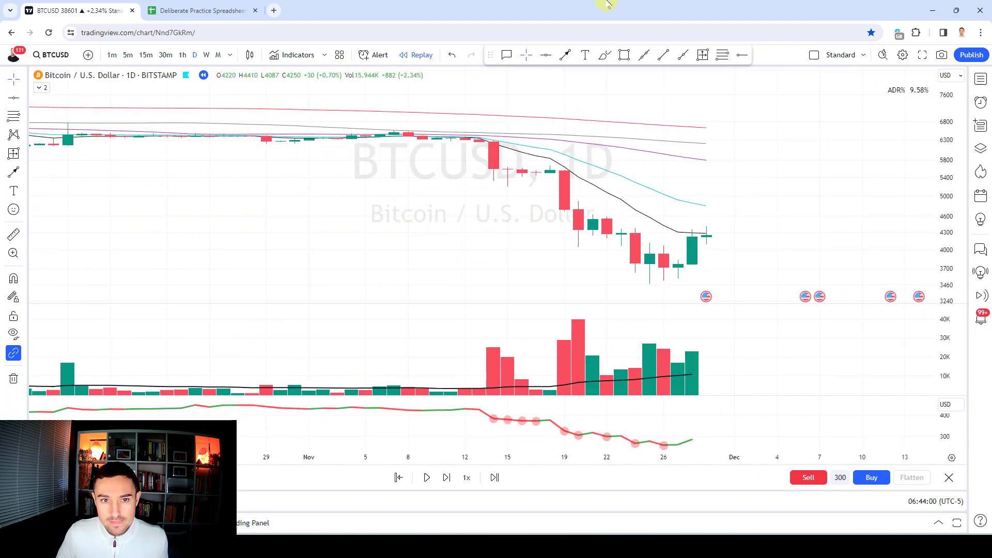
key("shift+Right")
key("shift+Right")
key("shift+Right")
key("shift+Right")
key("shift+Right")
key("shift+Right")
key("shift+Right")
key("shift+Right")
key("shift+Right")
key("shift+Right")
scroll(624, 172, "down", 10)
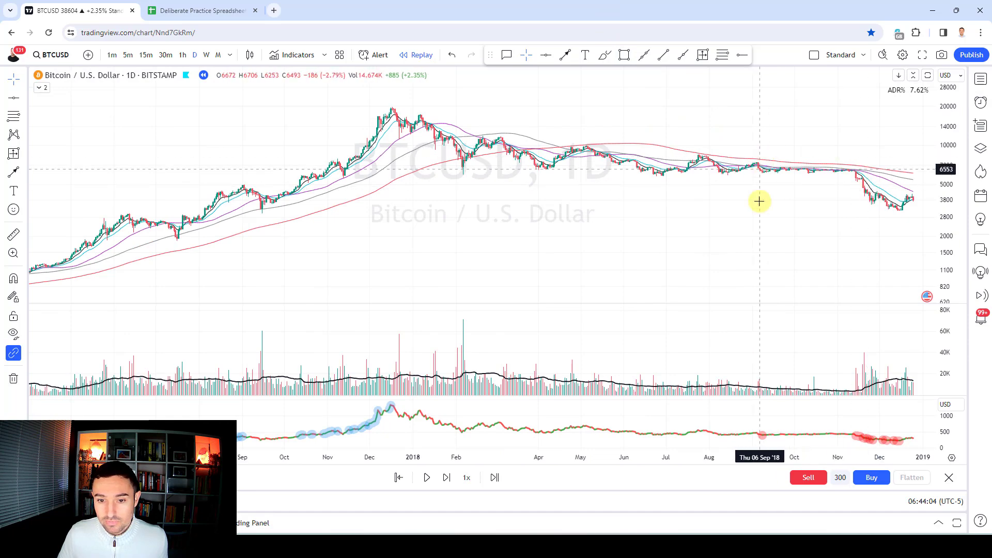
scroll(758, 177, "up", 10)
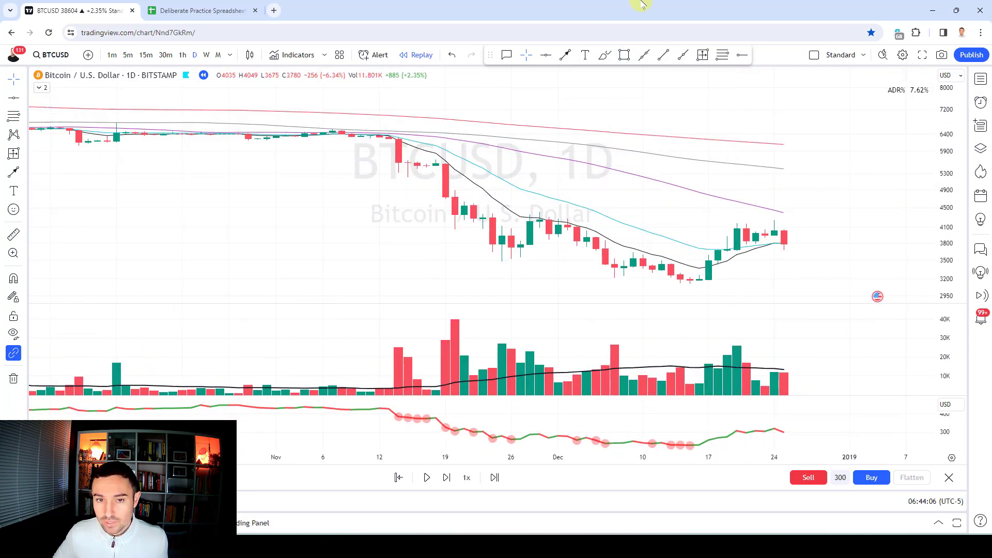
Advance the replay day by day to 10 April 2019
key("shift+Right")
key("shift+Right")
key("shift+Right")
key("shift+Right")
key("shift+Right")
key("shift+Right")
key("shift+Right")
key("shift+Right")
key("shift+Right")
key("shift+Right")
key("shift+Right")
key("shift+Right")
key("shift+Right")
key("shift+Right")
key("shift+Right")
key("shift+Right")
key("shift+Right")
key("shift+Right")
key("shift+Right")
key("shift+Right")
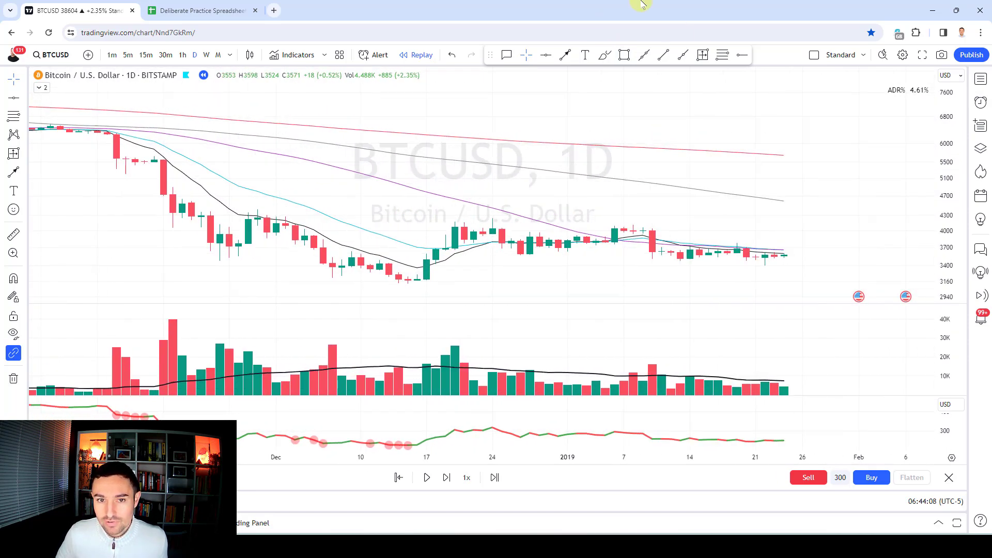
key("shift+Right")
key("shift+Right")
key("shift+Right")
key("shift+Right")
key("shift+Right")
key("shift+Right")
key("shift+Right")
key("shift+Right")
key("shift+Right")
key("shift+Right")
key("shift+Right")
key("shift+Right")
key("shift+Right")
key("shift+Right")
key("shift+Right")
key("shift+Right")
key("shift+Right")
key("shift+Right")
key("shift+Right")
key("shift+Right")
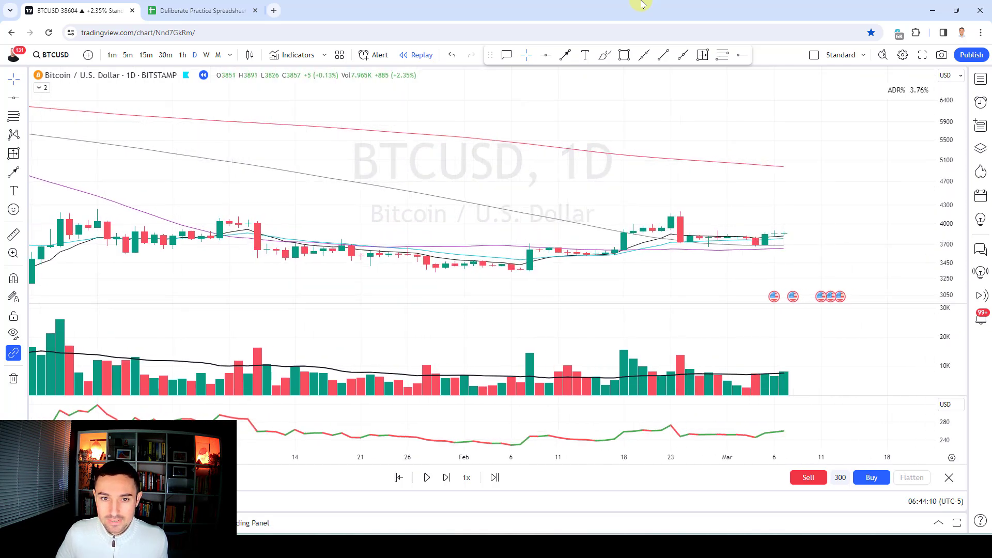
key("shift+Right")
key("shift+Right")
key("shift+Right")
key("shift+Right")
key("shift+Right")
key("shift+Right")
key("shift+Right")
key("shift+Right")
key("shift+Right")
key("shift+Right")
key("shift+Right")
key("shift+Right")
key("shift+Right")
key("shift+Right")
key("shift+Right")
key("shift+Right")
key("shift+Right")
key("shift+Right")
key("shift+Right")
key("shift+Right")
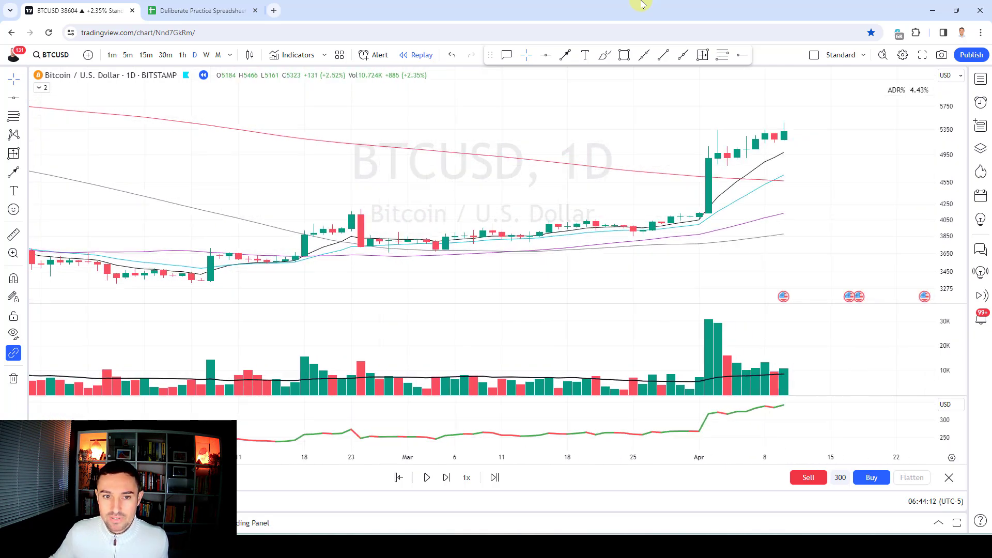
Sketch the base from late February to 1 April 2019 and mark the breakout with the Brush, and clear the drawings
scroll(698, 171, "up", 2)
left_click(605, 54)
mouse_move(170, 238)
left_mouse_down()
mouse_move(450, 259)
mouse_move(618, 246)
left_mouse_up()
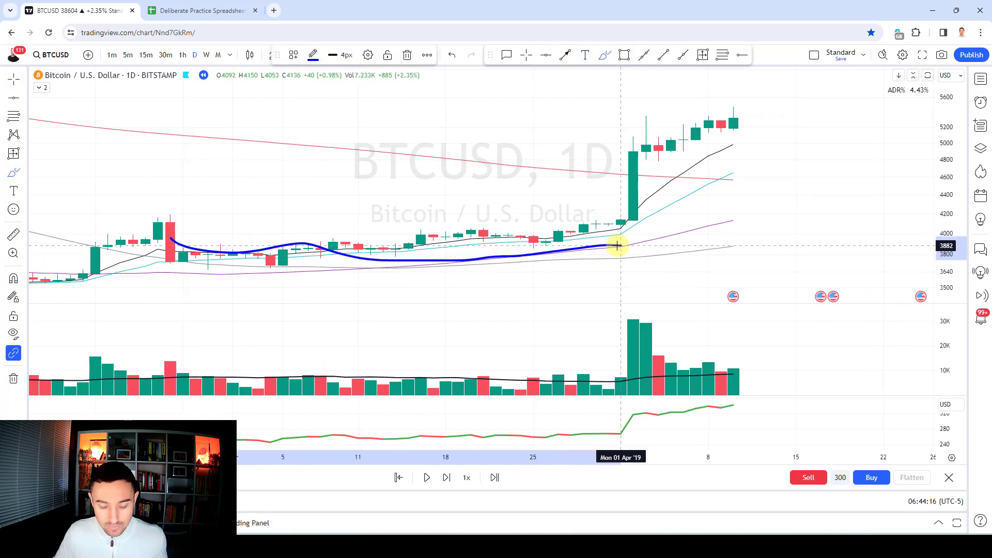
key("ctrl+z")
mouse_move(658, 316)
left_mouse_down()
mouse_move(615, 341)
mouse_move(659, 323)
left_mouse_up()
mouse_move(669, 134)
left_mouse_down()
mouse_move(600, 191)
mouse_move(659, 115)
left_mouse_up()
key("ctrl+z")
left_click(525, 55)
mouse_move(15, 377)
left_click(57, 377)
Advance the replay day by day to 28 April 2019 to follow the price action after the breakout
scroll(807, 232, "up", 2)
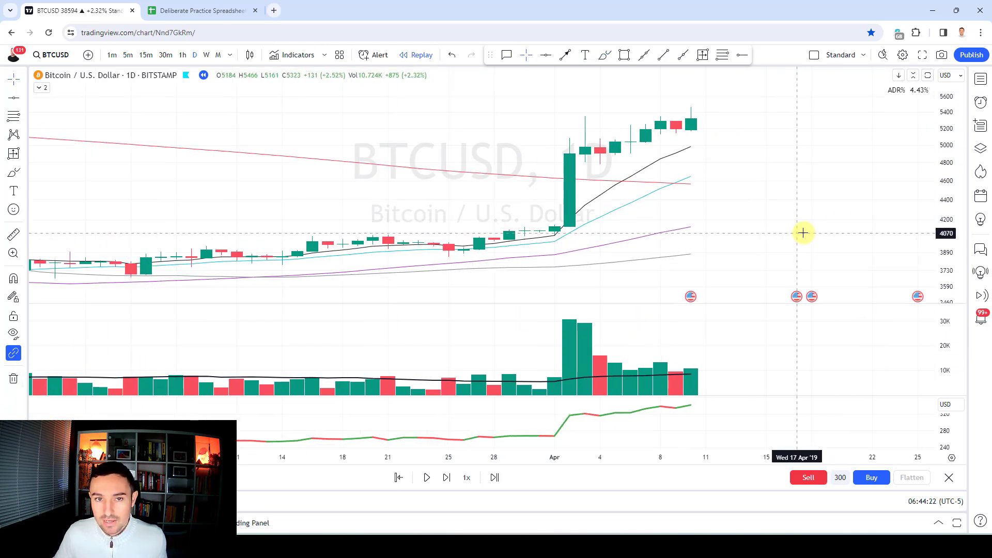
key("shift+Right")
key("shift+Right")
key("shift+Right")
key("shift+Right")
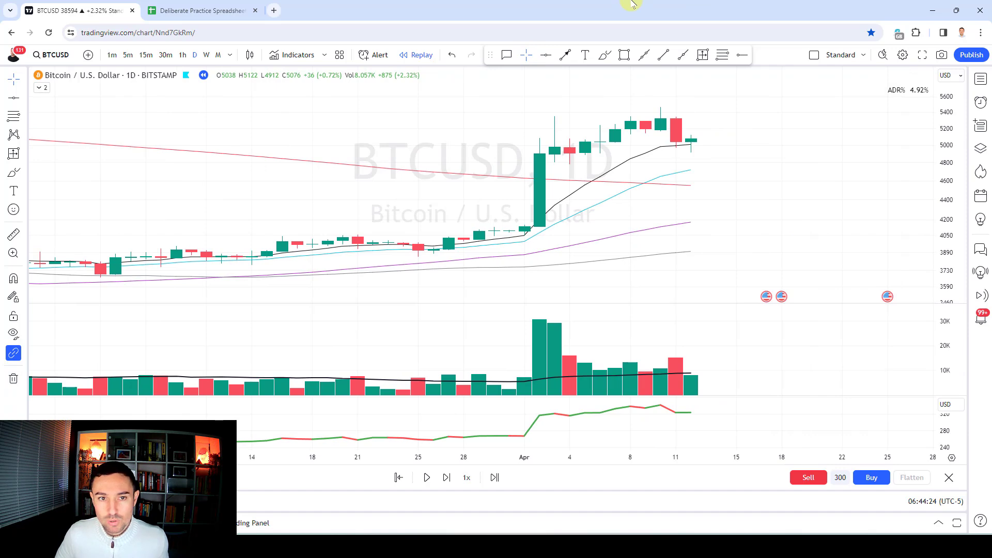
key("shift+Right")
key("shift+Right")
key("shift+Right")
key("shift+Right")
key("shift+Right")
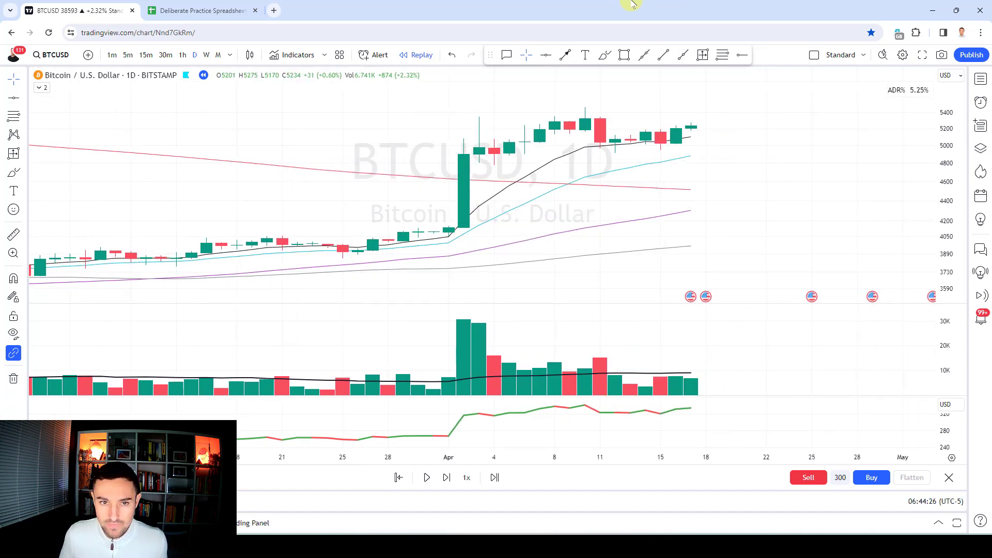
key("shift+Right")
key("shift+Right")
key("shift+Right")
key("shift+Right")
key("shift+Right")
key("shift+Right")
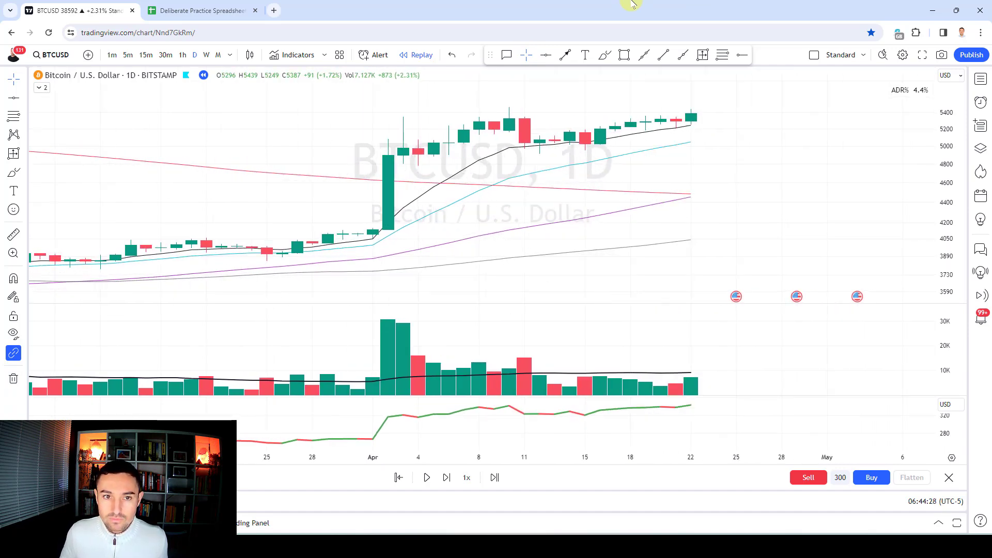
key("shift+Right")
key("shift+Right")
key("shift+Right")
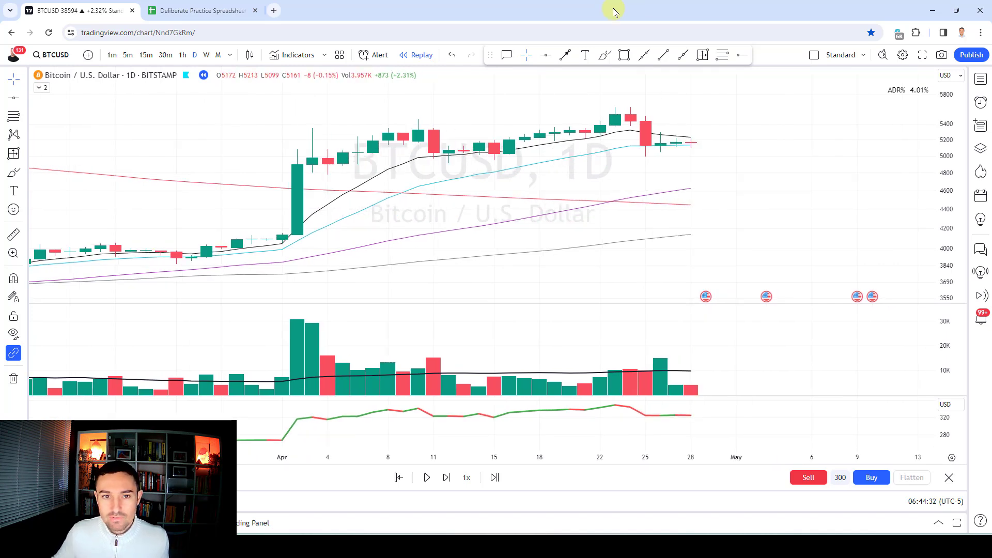
Mark the 25 April 2019 candle with a short vertical brush stroke above it, and advance the replay to 3 May 2019
left_click_drag(645, 91, 646, 110)
left_click(508, 56)
key("shift+Right")
key("shift+Right")
key("shift+Right")
key("shift+Right")
key("shift+Right")
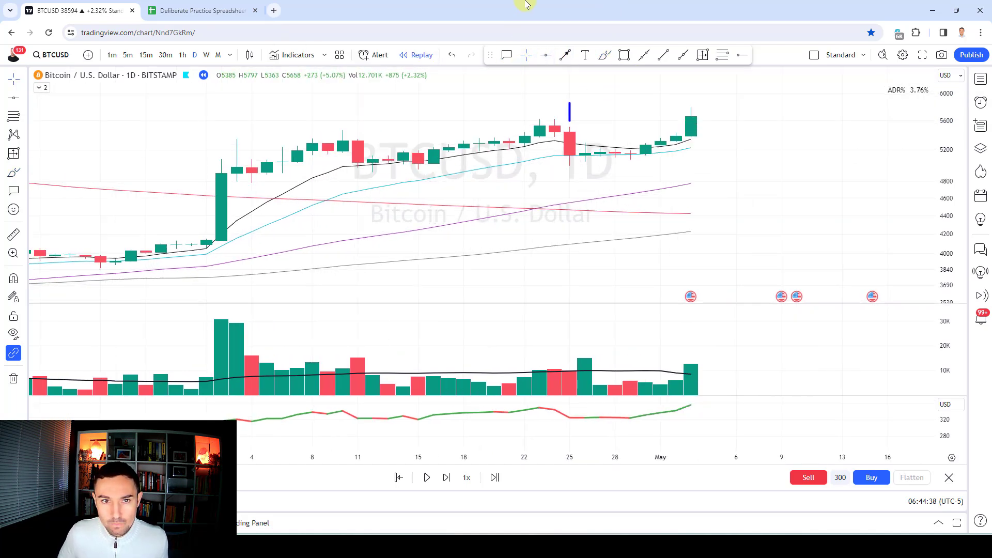
Advance the replay day by day to 25 May 2019
key("shift+Right")
key("shift+Right")
key("shift+Right")
key("shift+Right")
key("shift+Right")
key("shift+Right")
key("shift+Right")
key("shift+Right")
key("shift+Right")
key("shift+Right")
key("shift+Right")
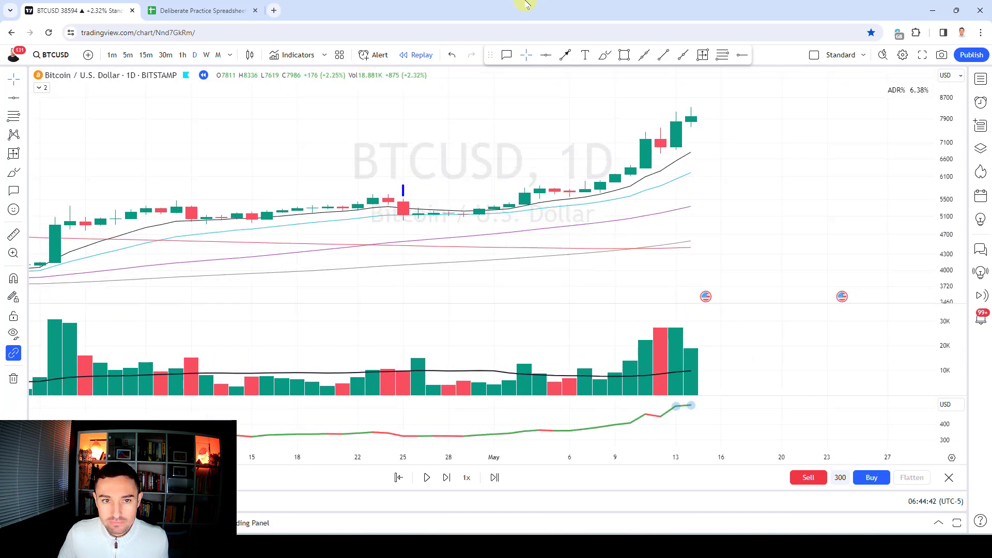
key("shift+Right")
key("shift+Right")
key("shift+Right")
key("shift+Right")
key("shift+Right")
key("shift+Right")
key("shift+Right")
key("shift+Right")
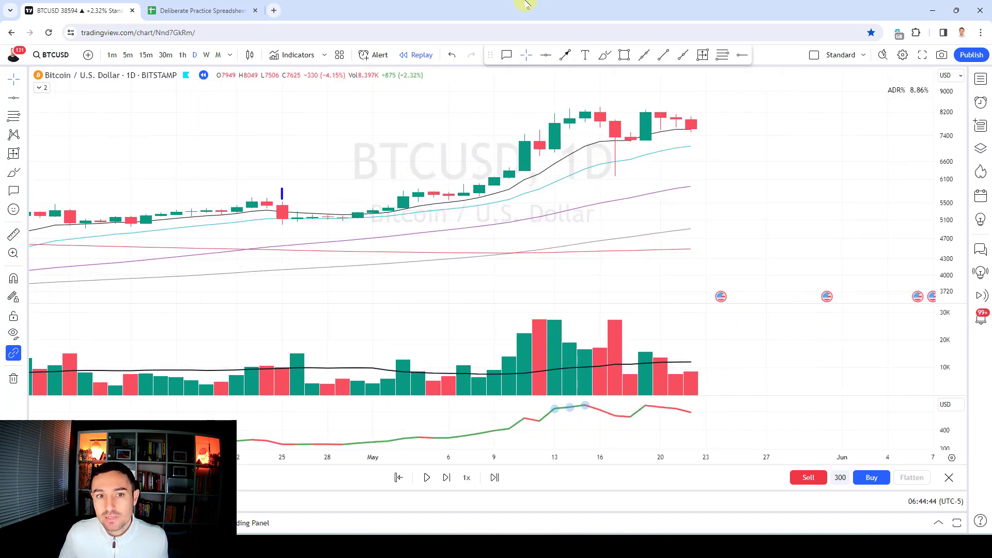
key("shift+Right")
key("shift+Right")
key("shift+Right")
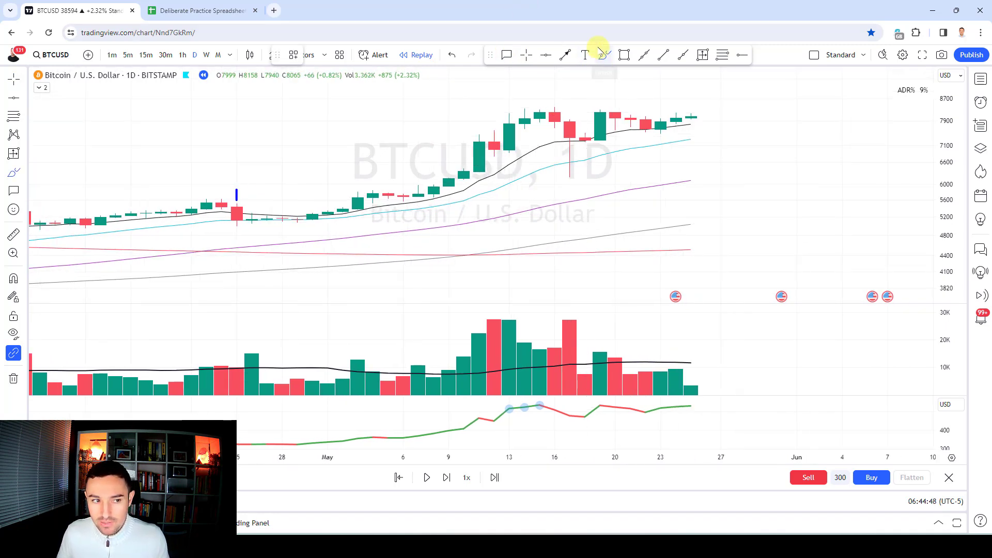
Outline the tight range at the end of April 2019 and the rally up to 14 May with brush strokes
left_click_drag(299, 216, 464, 166)
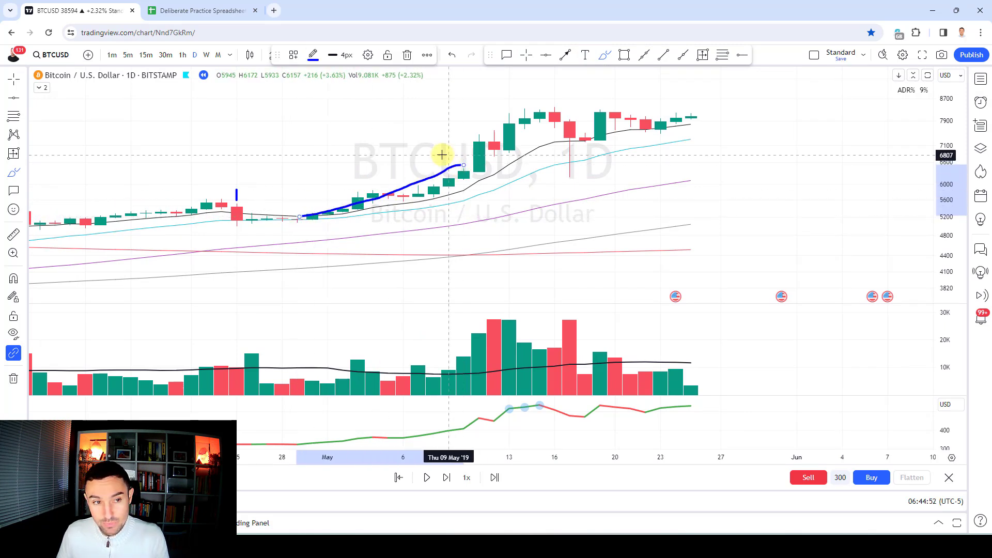
key("ctrl+z")
mouse_move(283, 215)
left_mouse_down()
mouse_move(316, 216)
mouse_move(312, 223)
mouse_move(526, 114)
left_mouse_up()
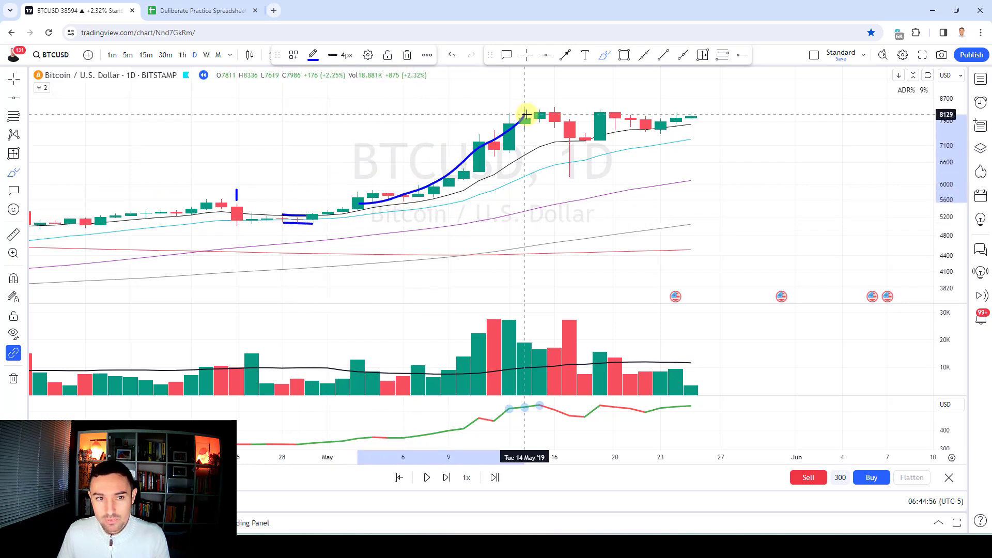
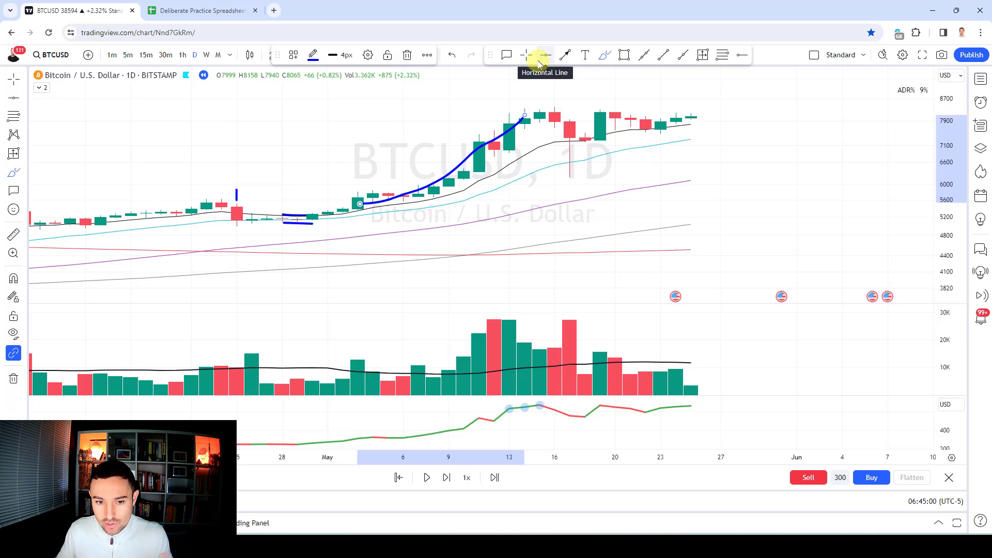
Remove the rally brush stroke, and circle the 25 April 2019 candle and mark its volume bar with the brush
key("Delete")
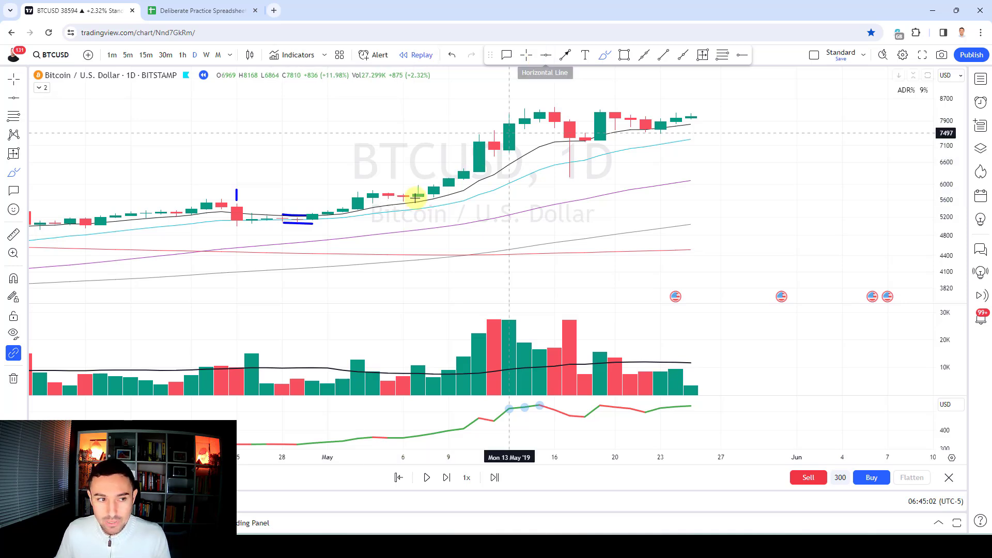
mouse_move(245, 206)
left_mouse_down()
mouse_move(215, 217)
mouse_move(248, 201)
mouse_move(243, 213)
left_mouse_up()
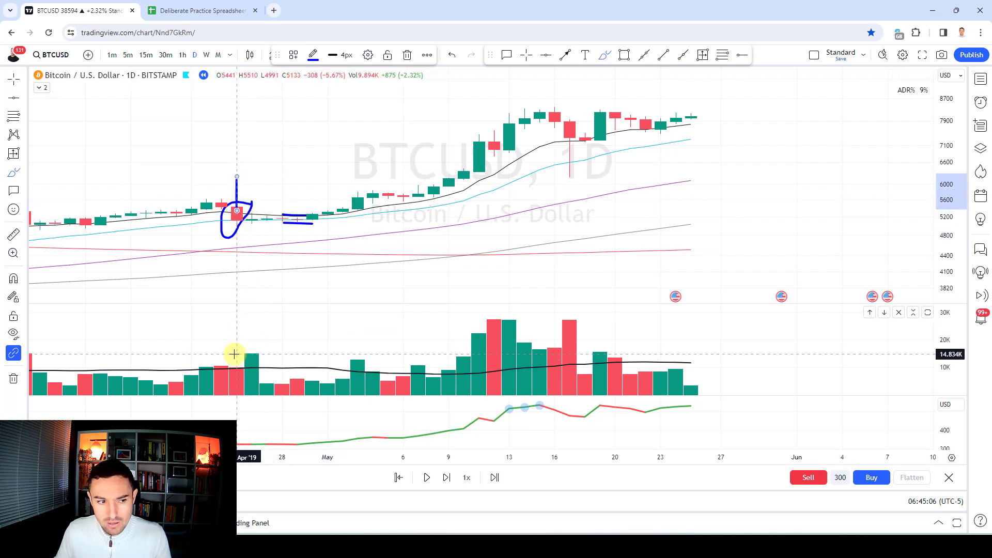
left_click_drag(236, 358, 237, 368)
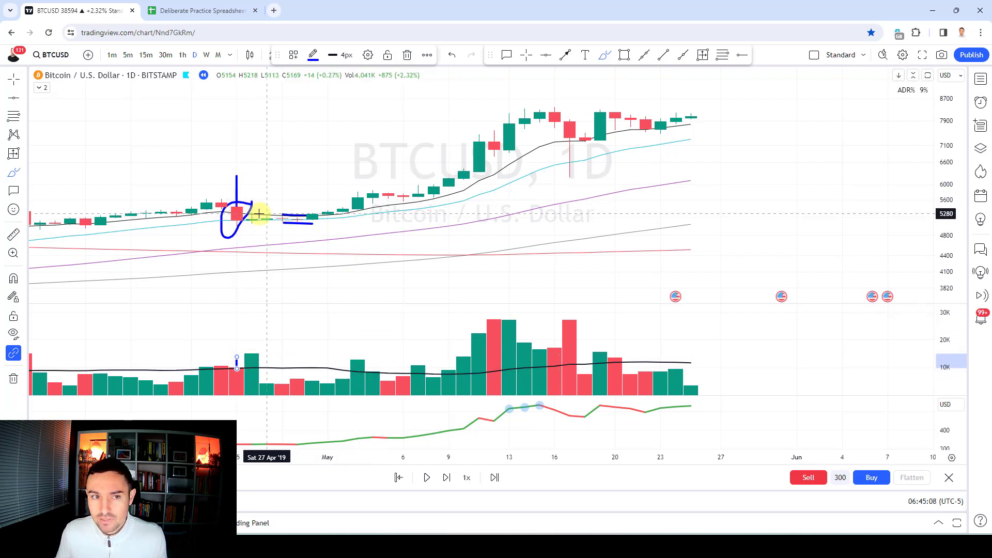
left_click_drag(297, 214, 493, 133)
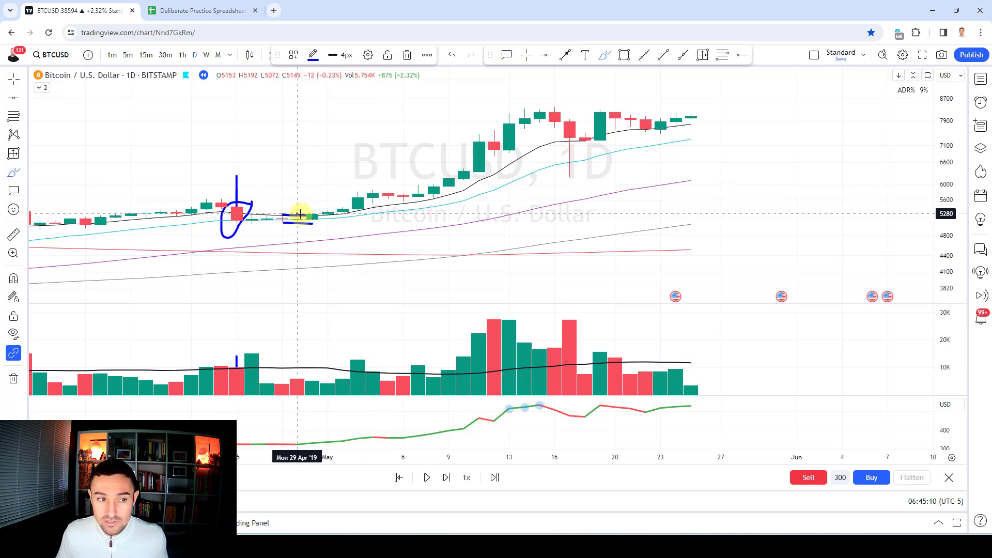
key("Delete")
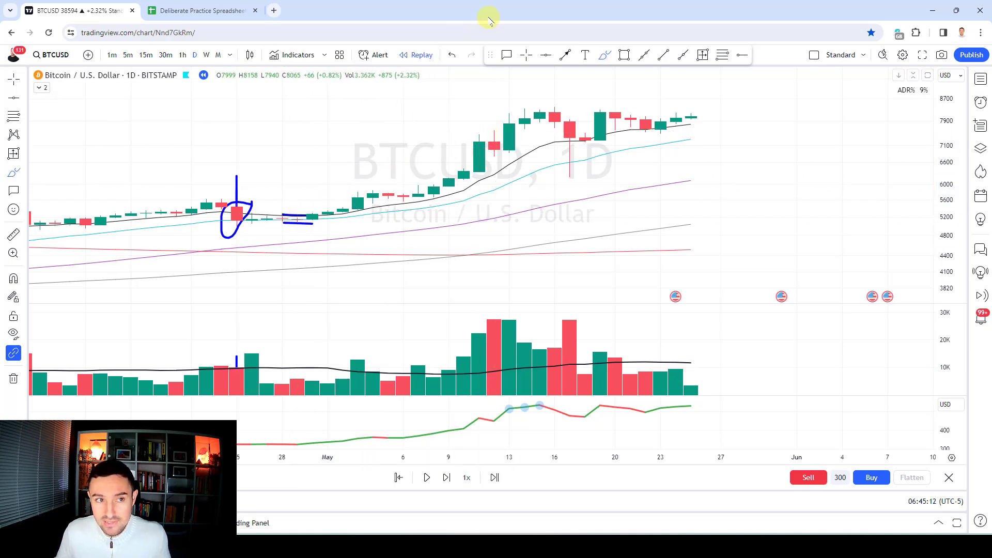
left_click(526, 54)
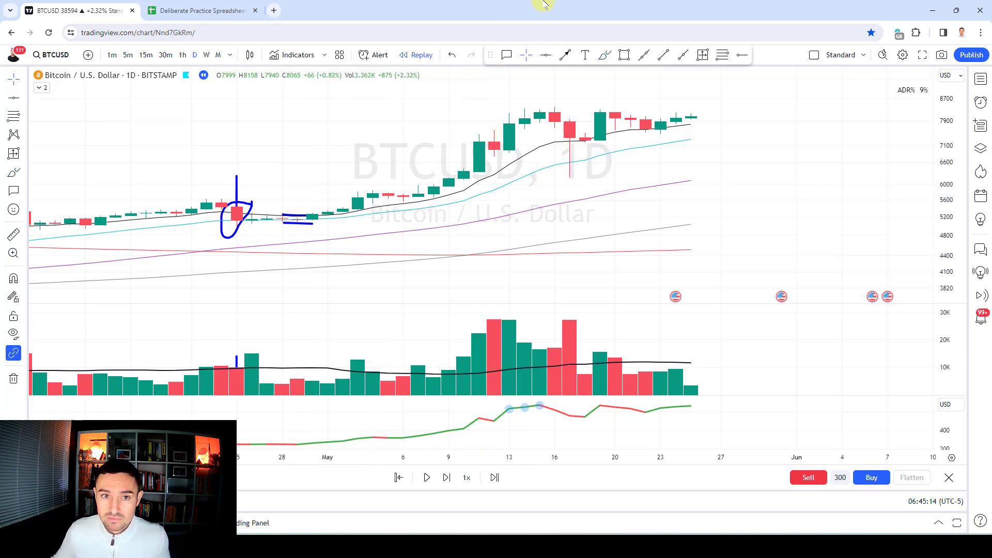
Plot the trade levels 7940, 8158, 8377 and 8596 from the 25 May 2019 candle, and advance the replay to 26 May
scroll(713, 171, "up", 2)
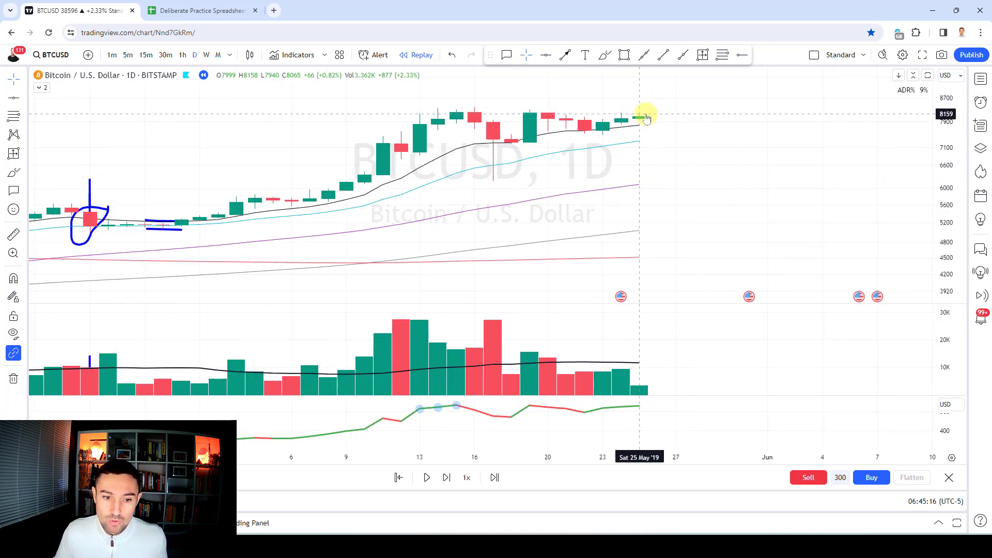
left_click(723, 54)
left_click(639, 102)
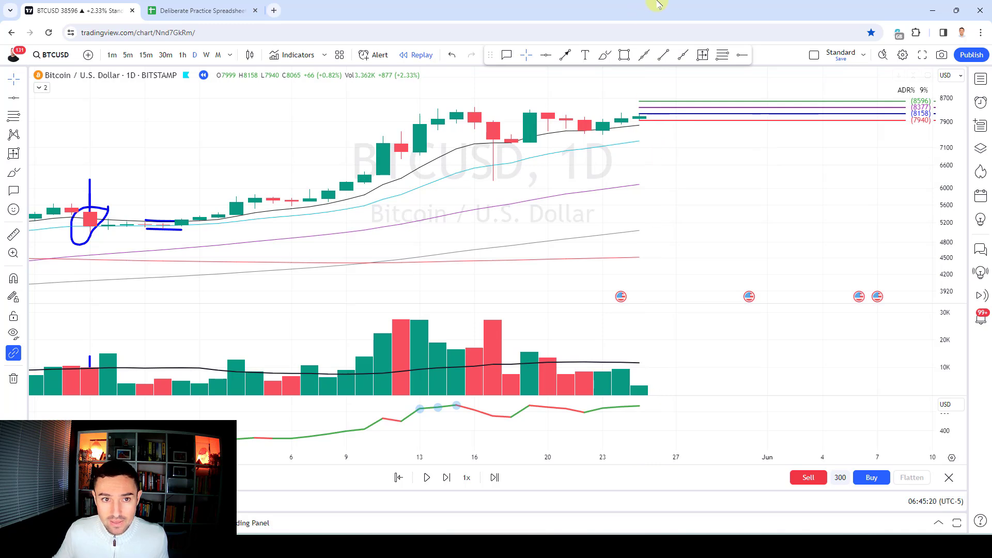
key("shift+Right")
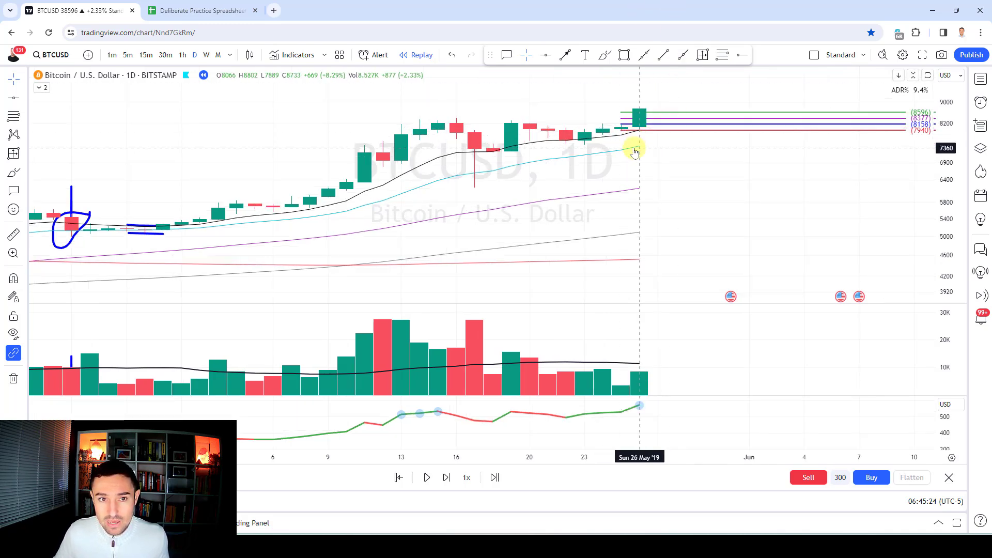
Examine the 26 May 2019 breakout against the trade levels on the one-hour chart, and return to the daily chart
left_click(182, 55)
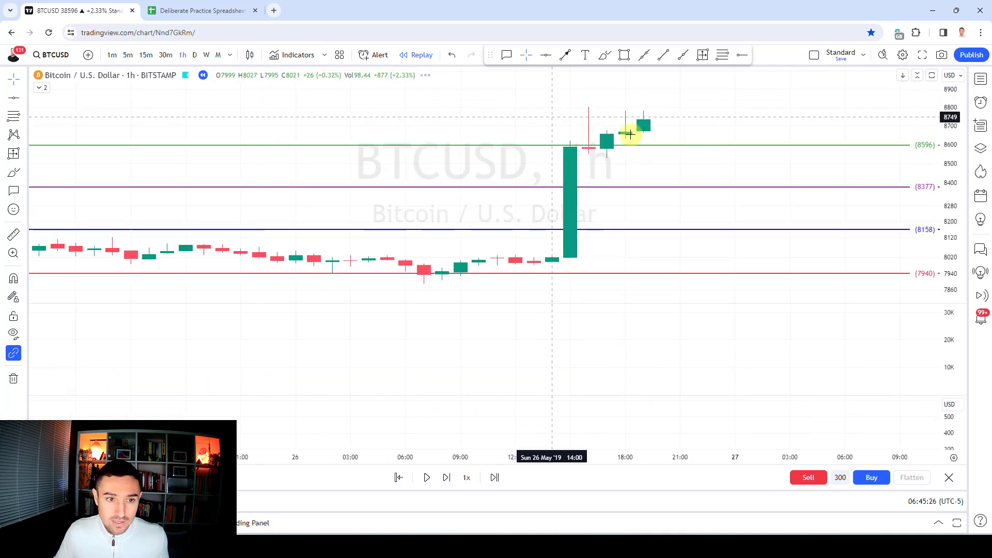
left_click(604, 55)
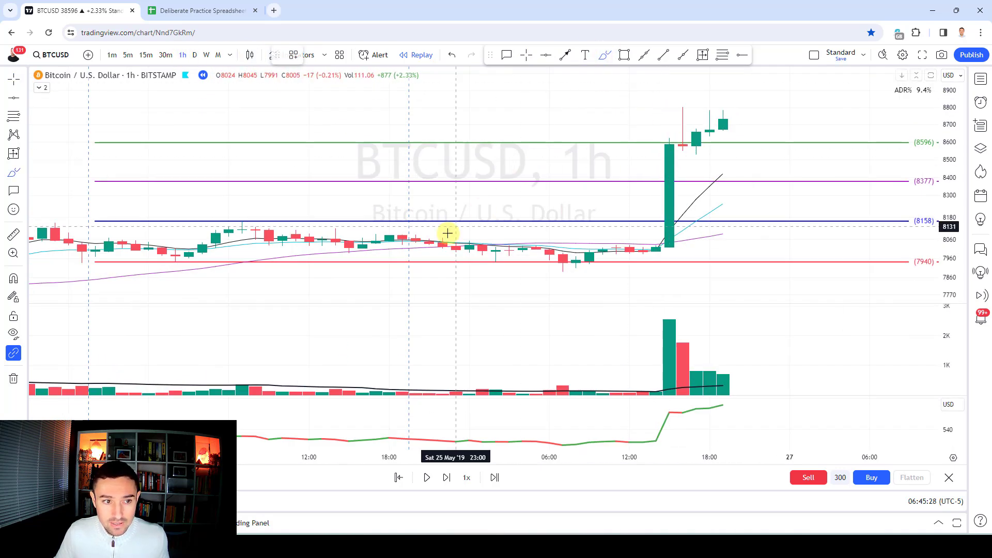
left_click(99, 220)
mouse_move(190, 220)
left_mouse_down()
mouse_move(671, 219)
mouse_move(643, 211)
mouse_move(682, 202)
left_mouse_up()
key("ctrl+z")
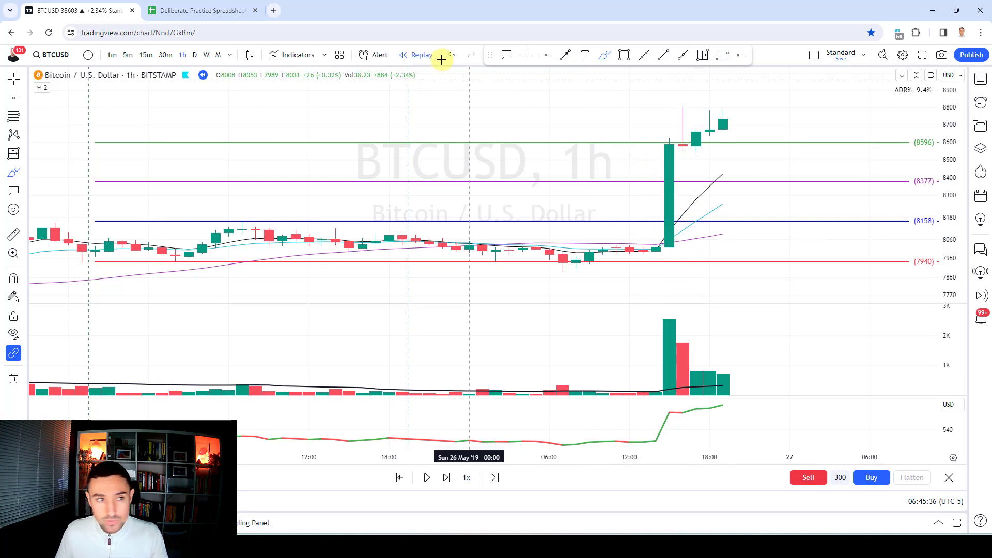
left_click(195, 55)
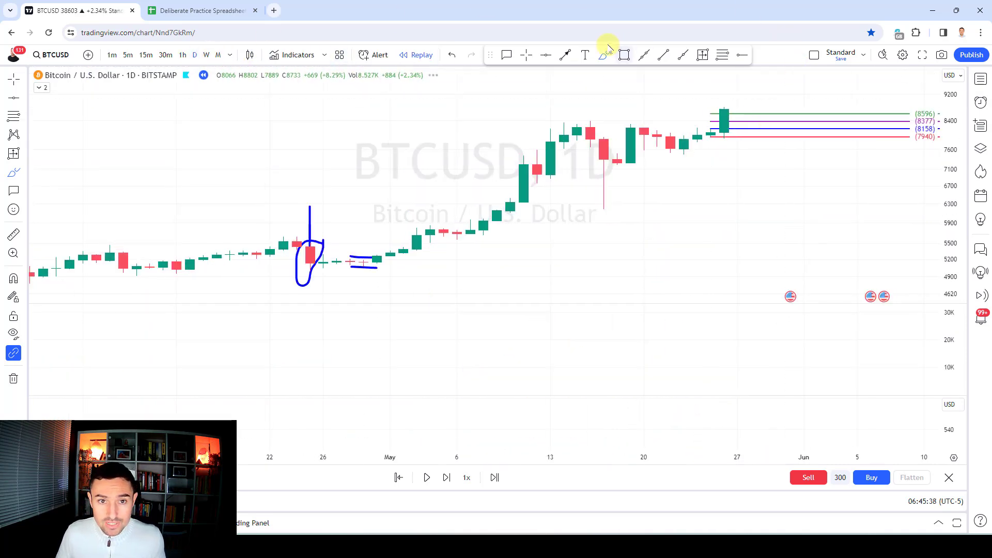
Mark the 26 May 2019 candle with a downward arrow above it, and advance the replay day by day to 30 May
left_click(567, 55)
left_click_drag(720, 87, 720, 103)
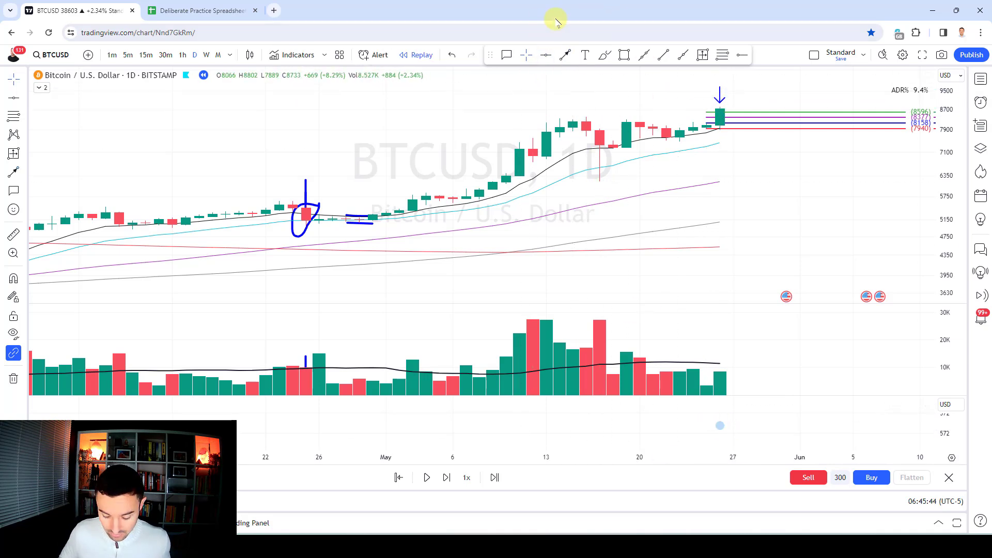
key("shift+Right")
key("shift+Right")
key("shift+Right")
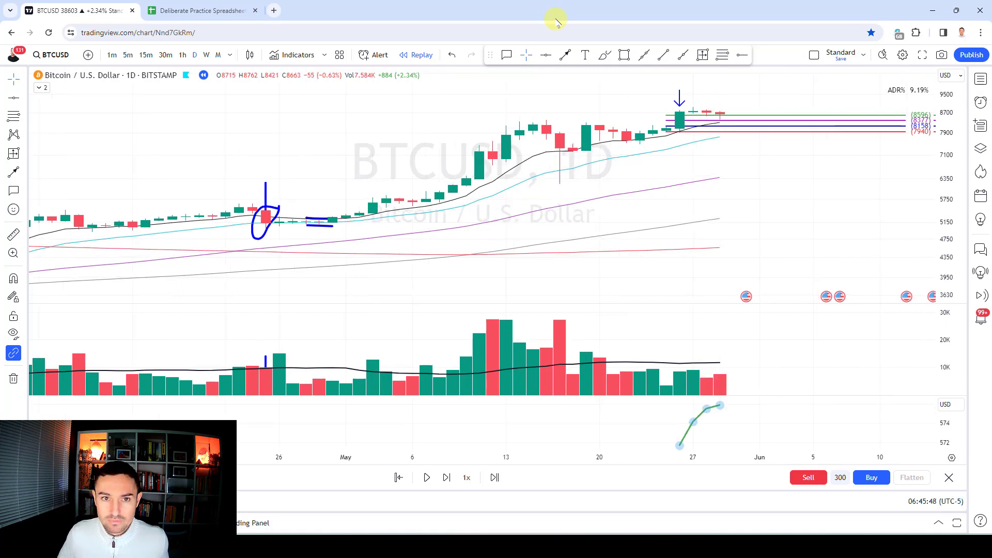
key("shift+Right")
Measure the price change from the 8158 level on 25 May 2019 to the 7940 level, and to the 30 May close
scroll(738, 149, "up", 1)
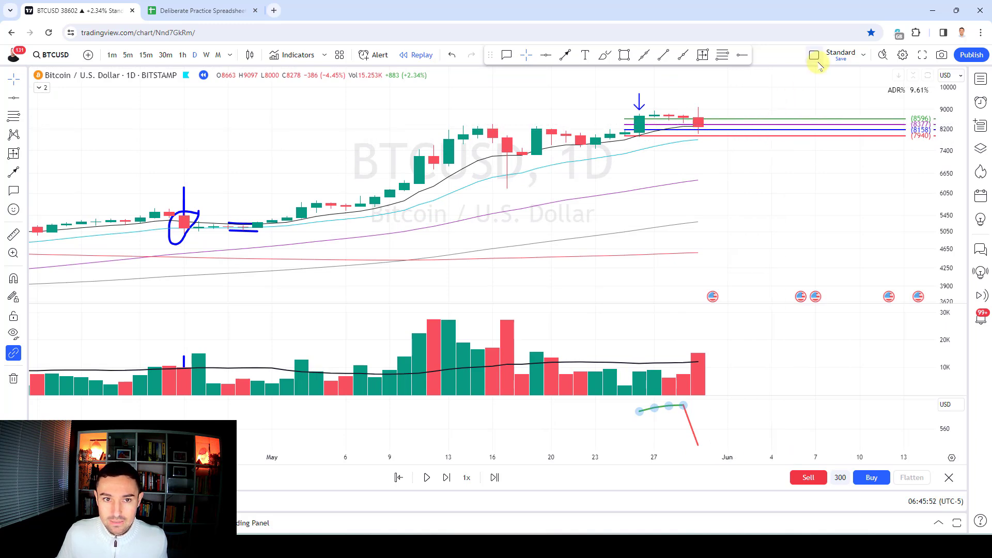
left_click(702, 56)
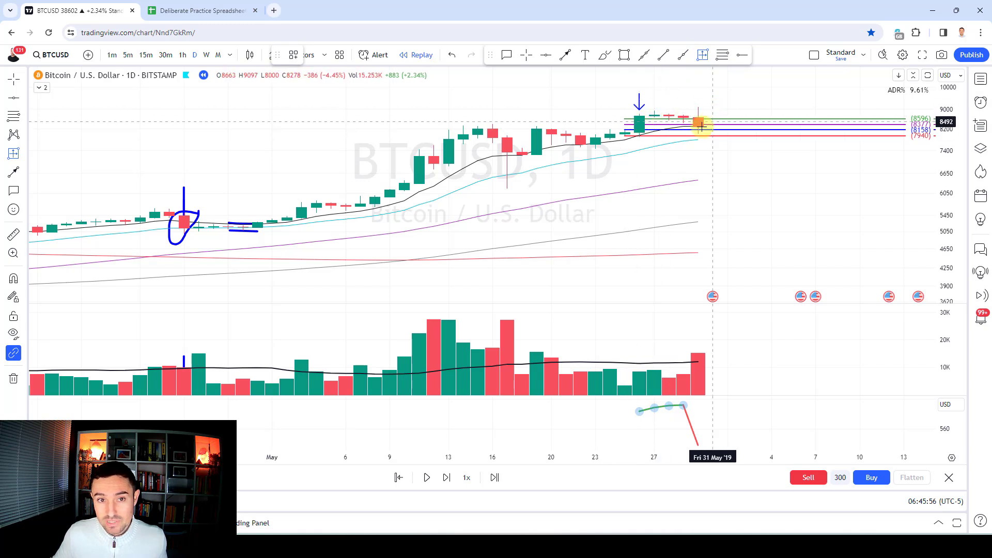
left_click(625, 130)
left_click(625, 136)
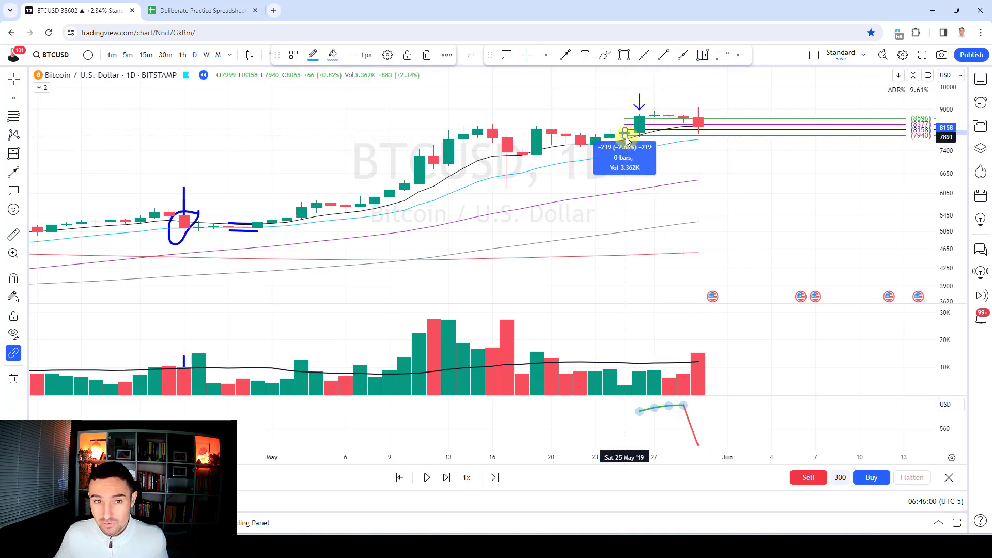
left_click_drag(625, 136, 698, 126)
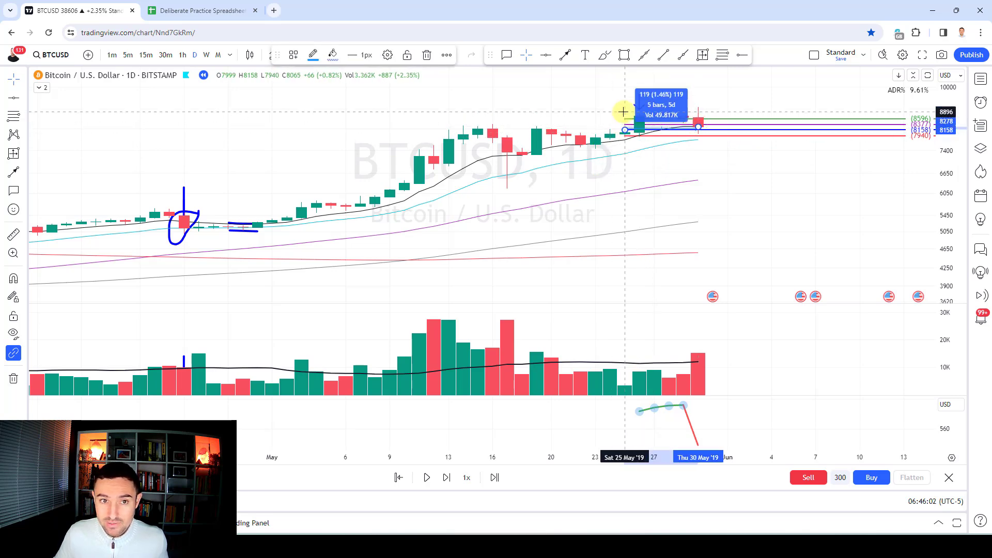
Switch to the Deliberate Practice Spreadsheet and set the average gain inputs to 5% for Sale 1 and 1% for Sales 2 and 3
left_click(205, 11)
left_click(656, 158)
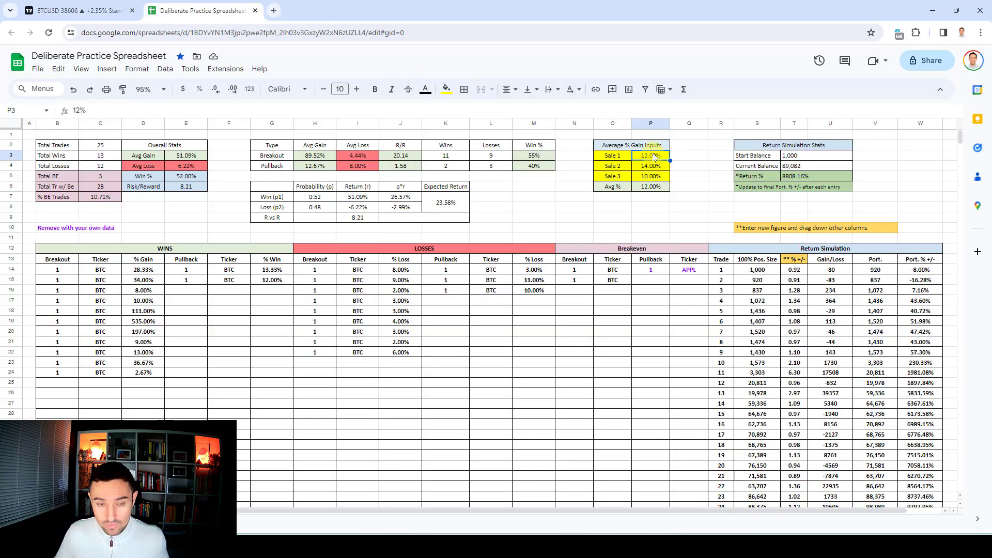
type("1")
key("Return")
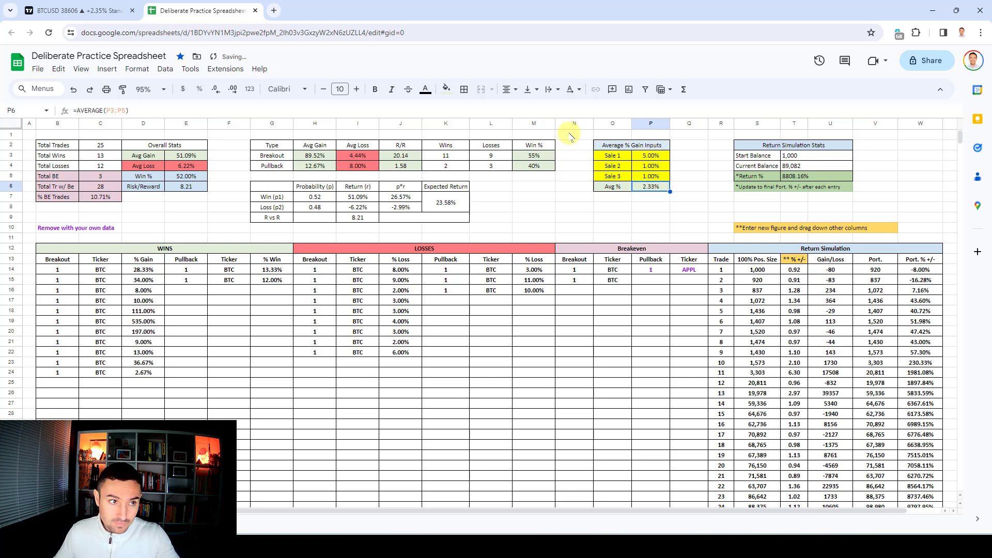
Log a winning breakout trade in row 25 with count 1, ticker BTC and a 2.33% gain
left_click(46, 383)
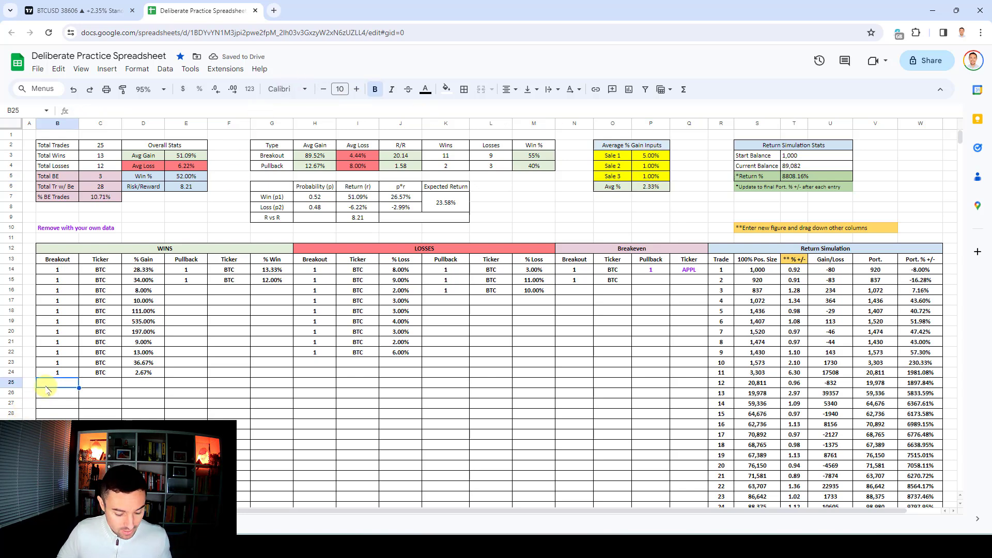
type("1")
key("Tab")
type("BTC")
key("Tab")
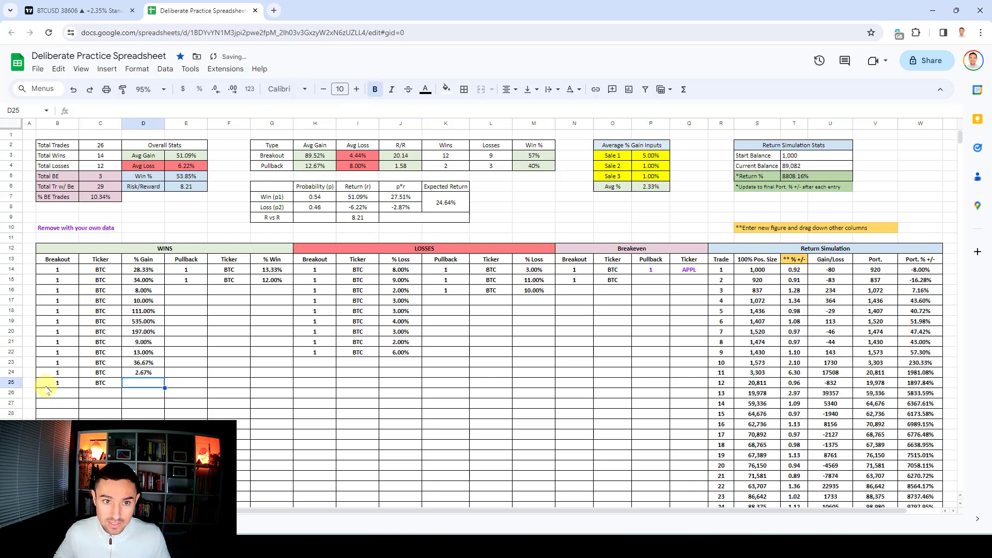
Enter 1.02 as the % +/- multiplier in cell T39 of the return simulation
scroll(874, 438, "down", 3)
left_click(786, 428)
type("1.02")
key("Return")
scroll(886, 356, "up", 3)
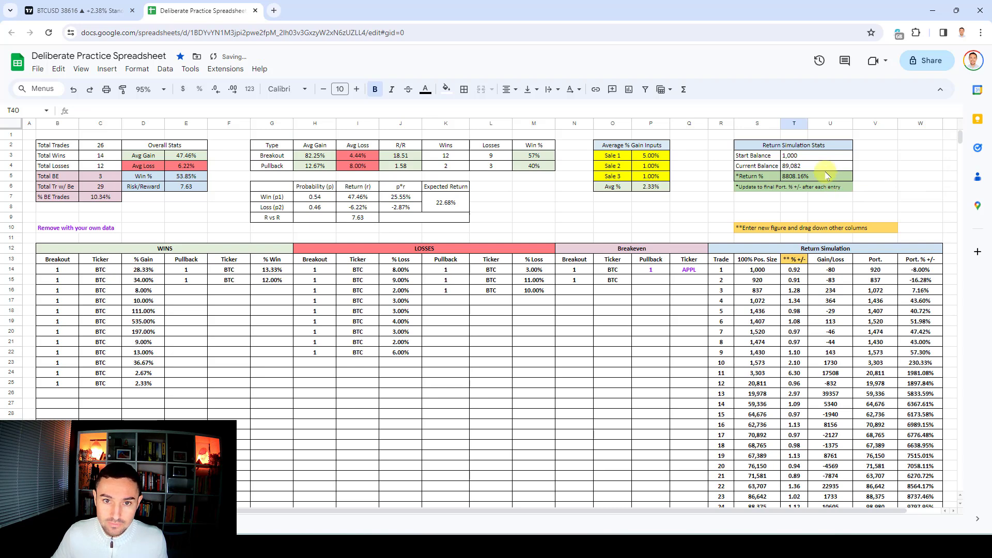
Update the Return % formula in the simulation stats to reference cell W39
left_click(827, 176)
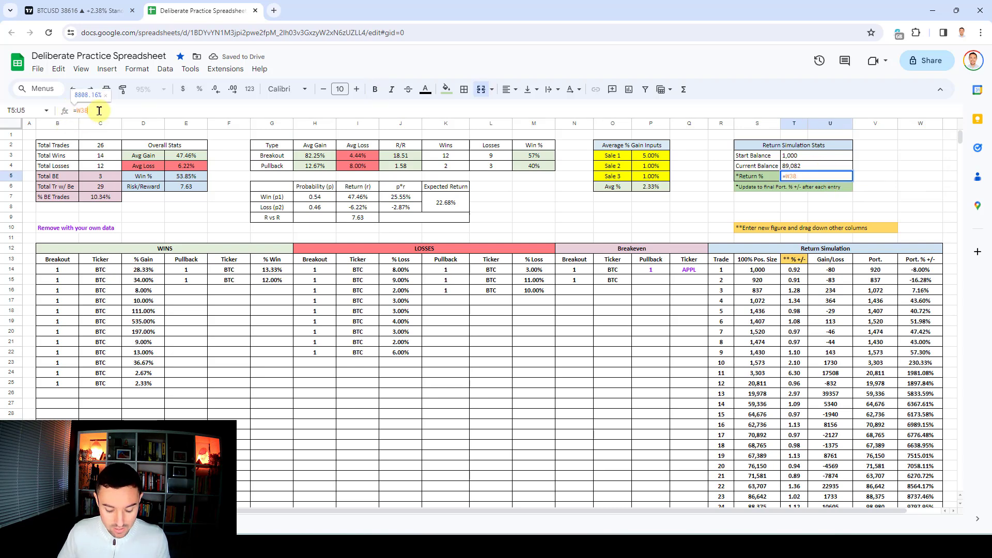
key("BackSpace")
type("9")
key("Return")
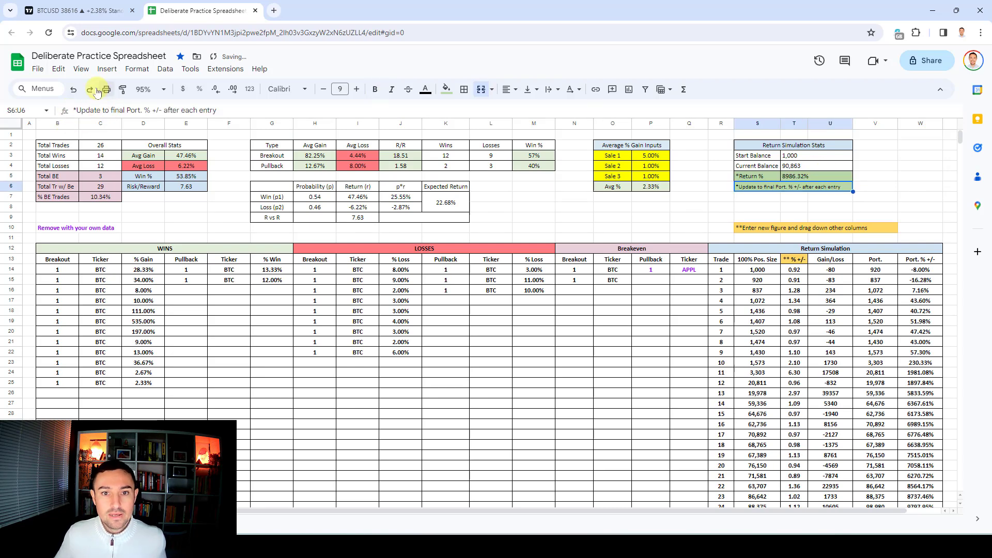
Switch back to the TradingView BTCUSD chart and remove all drawings from it
left_click(77, 10)
left_click(13, 378)
left_click(62, 375)
Advance the replay day by day to 5 June 2019
scroll(550, 244, "down", 4)
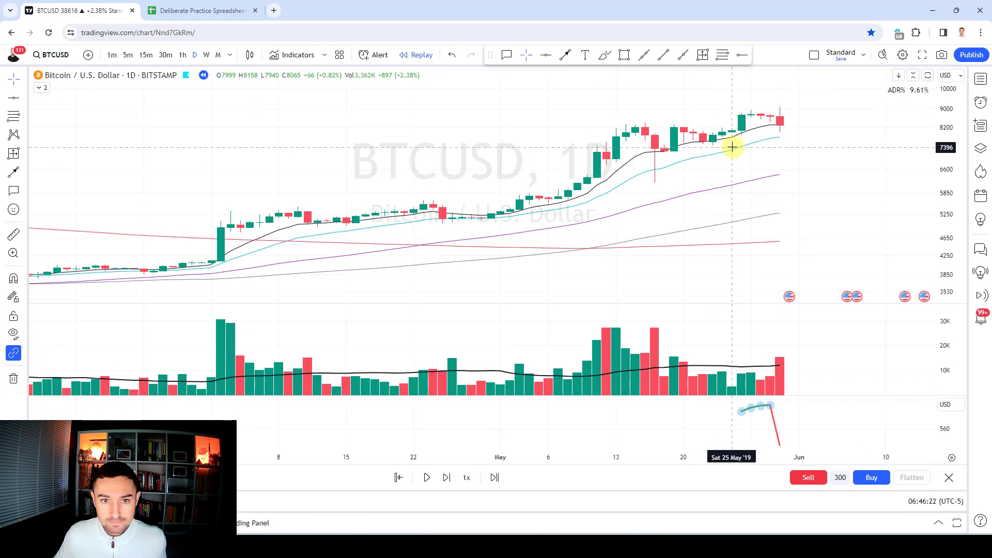
key("shift+Right")
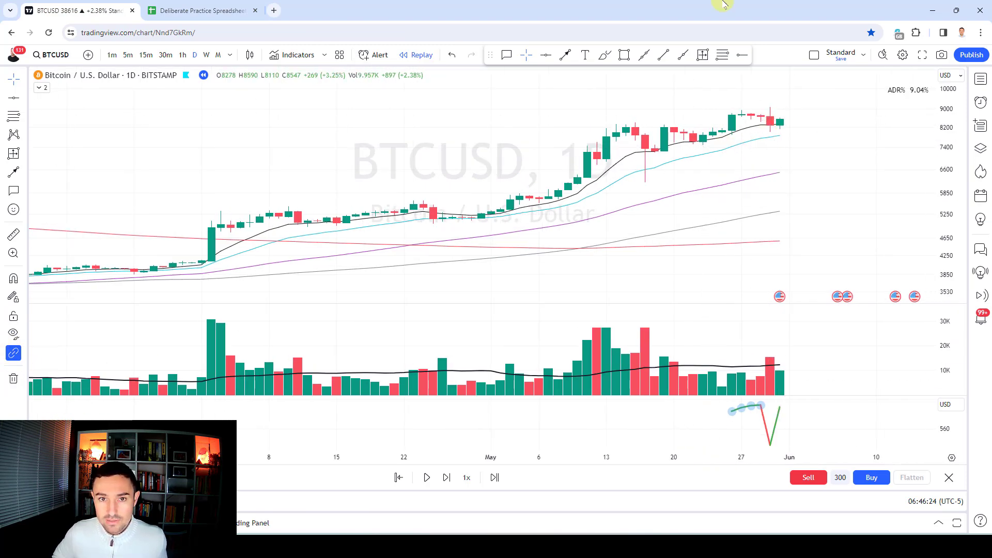
key("shift+Right")
key("shift+Right")
key("shift+Right")
key("shift+Right")
key("shift+Right")
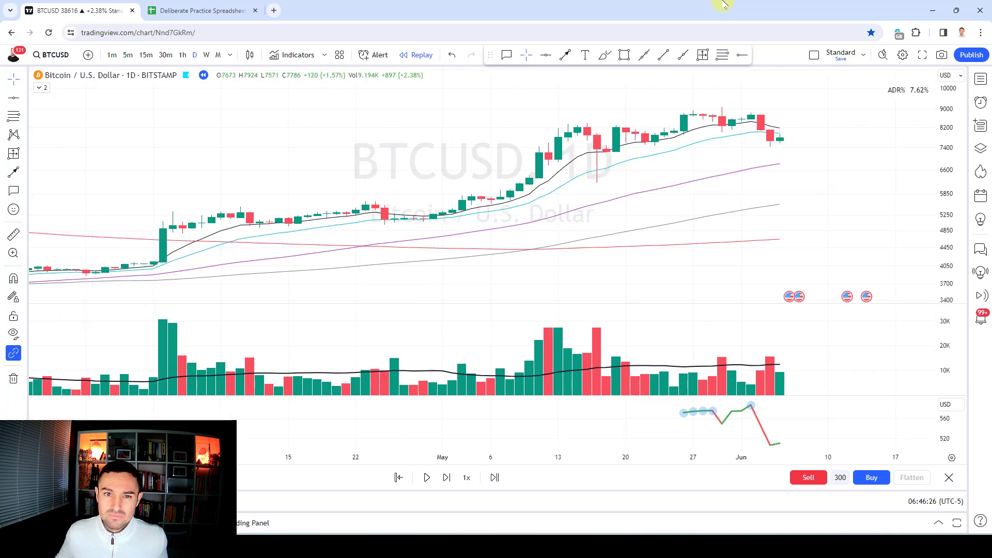
Circle the 30 May candle, the early June 2019 drop and the 30 May volume with the brush, and remove the drawings
scroll(860, 218, "up", 2)
left_click(605, 55)
left_click_drag(656, 106, 728, 112)
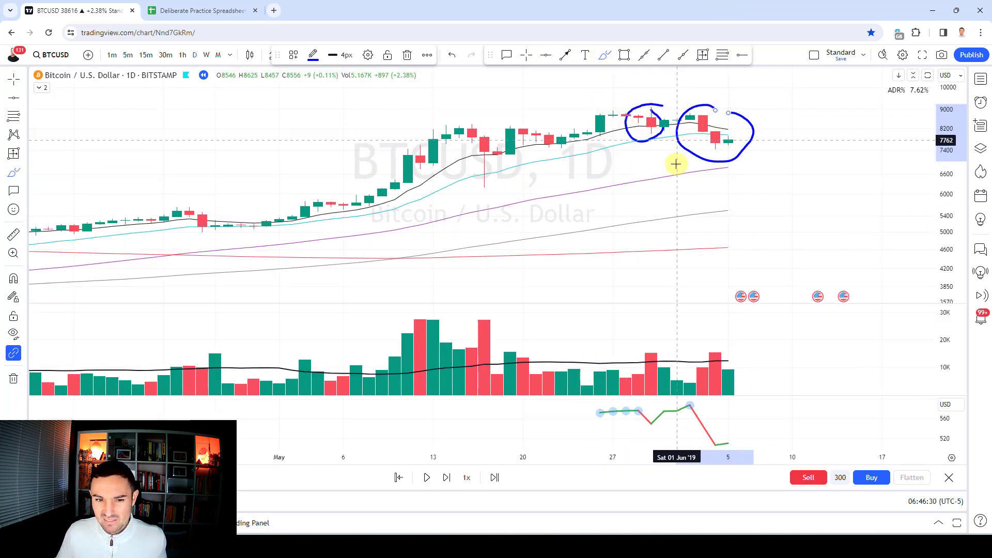
left_click_drag(651, 348, 677, 344)
left_click(14, 378)
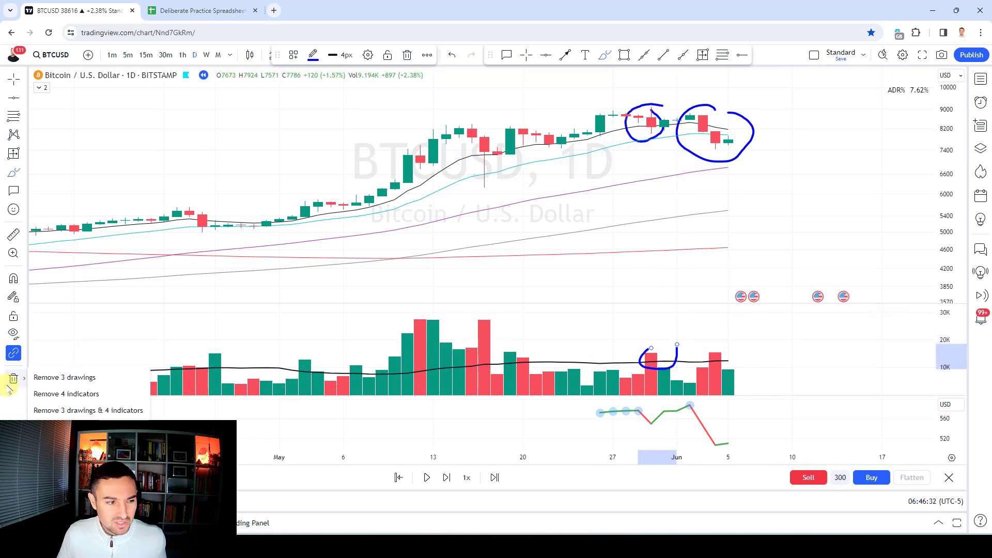
left_click(63, 377)
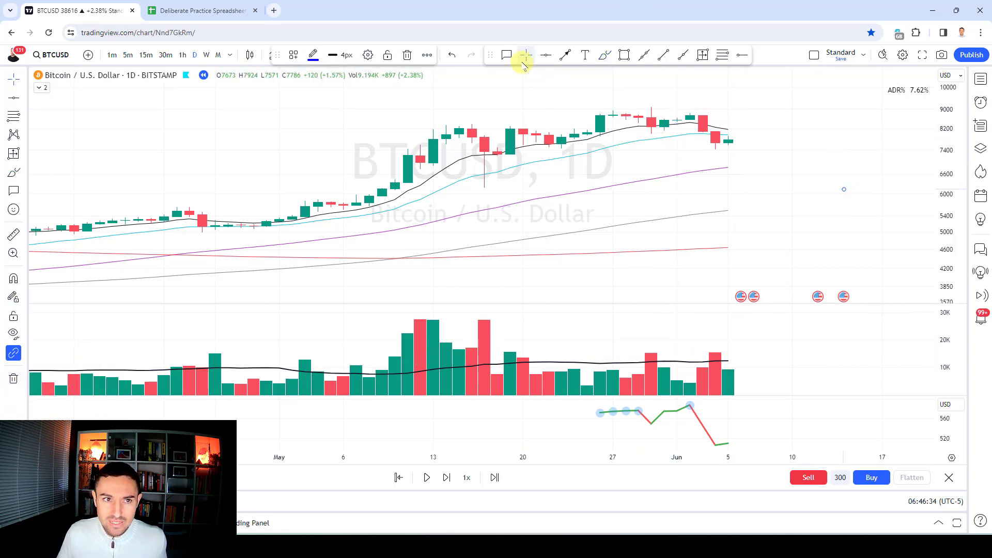
Advance the replay day by day to 22 June 2019
key("shift+Right")
key("shift+Right")
key("shift+Right")
key("shift+Right")
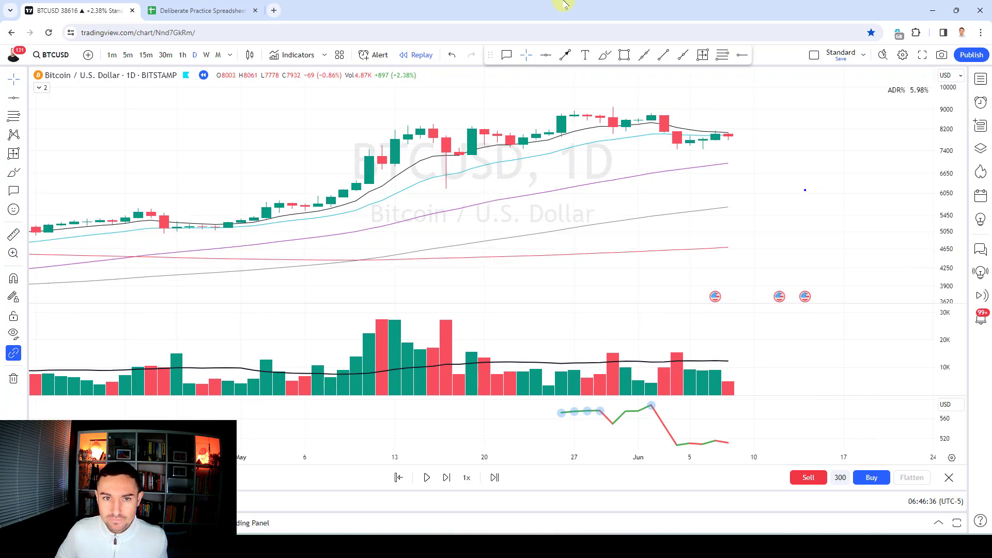
key("shift+Right")
key("shift+Right")
key("shift+Right")
key("shift+Right")
key("shift+Right")
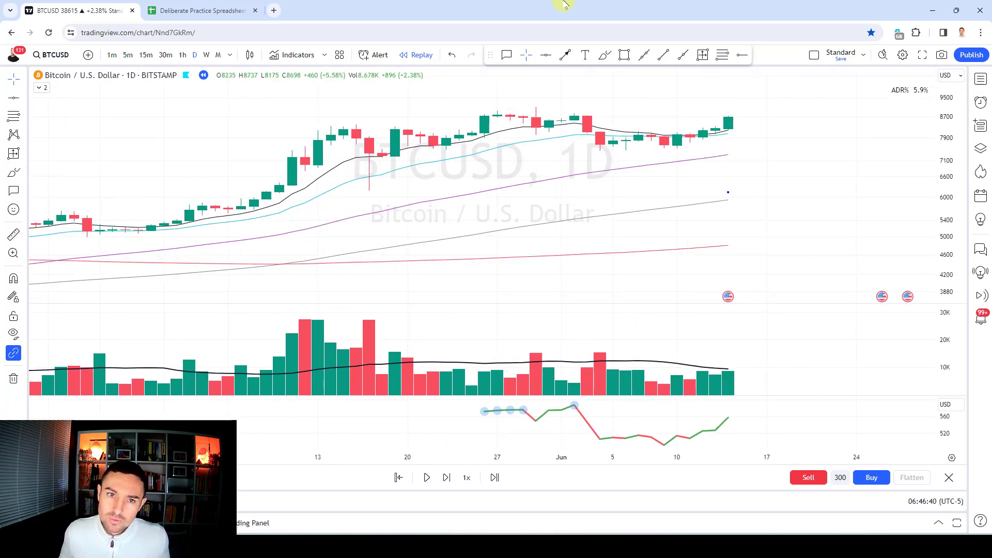
key("shift+Right")
key("shift+Right")
key("shift+Right")
key("shift+Right")
key("shift+Right")
key("shift+Right")
key("shift+Right")
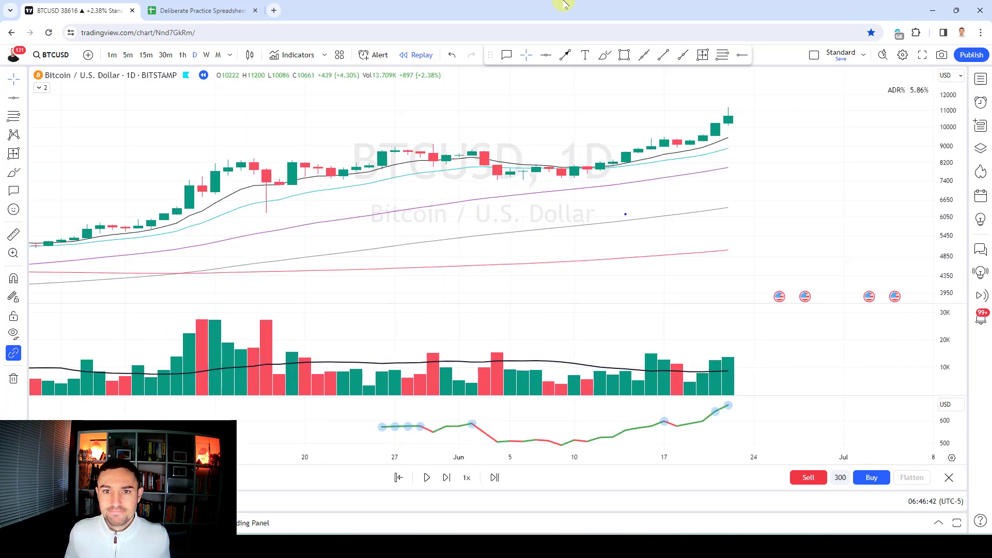
Advance the replay day by day to 28 May 2020
key("shift+Right")
key("shift+Right")
key("shift+Right")
key("shift+Right")
key("shift+Right")
key("shift+Right")
key("shift+Right")
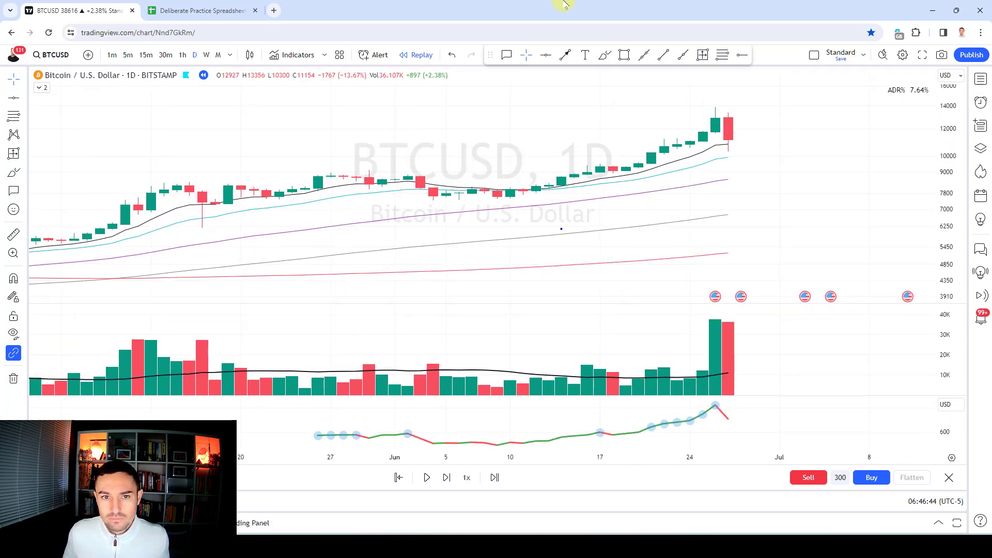
key("shift+Right")
key("shift+Right")
key("shift+Right")
key("shift+Right")
key("shift+Right")
key("shift+Right")
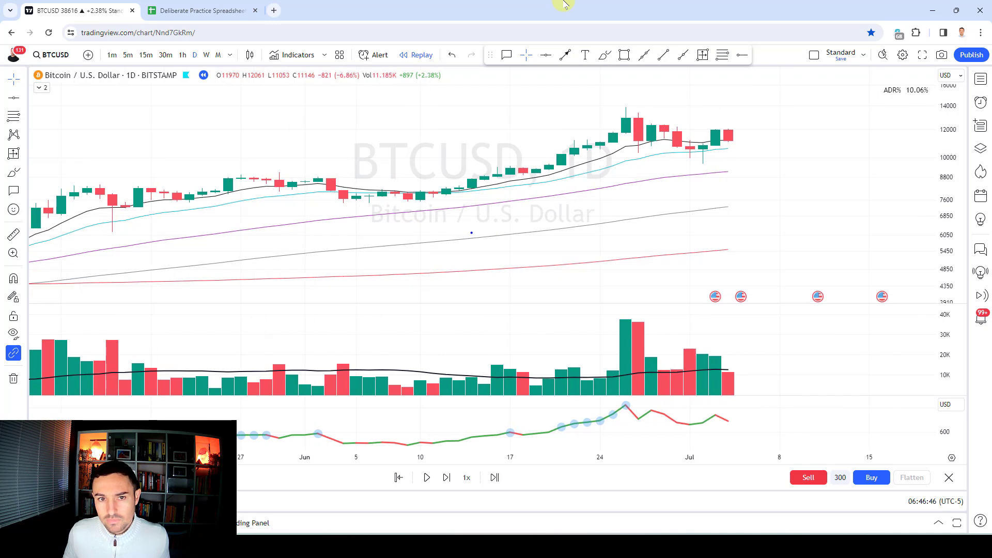
key("shift+Right")
key("shift+Right")
key("shift+Right")
key("shift+Right")
key("shift+Right")
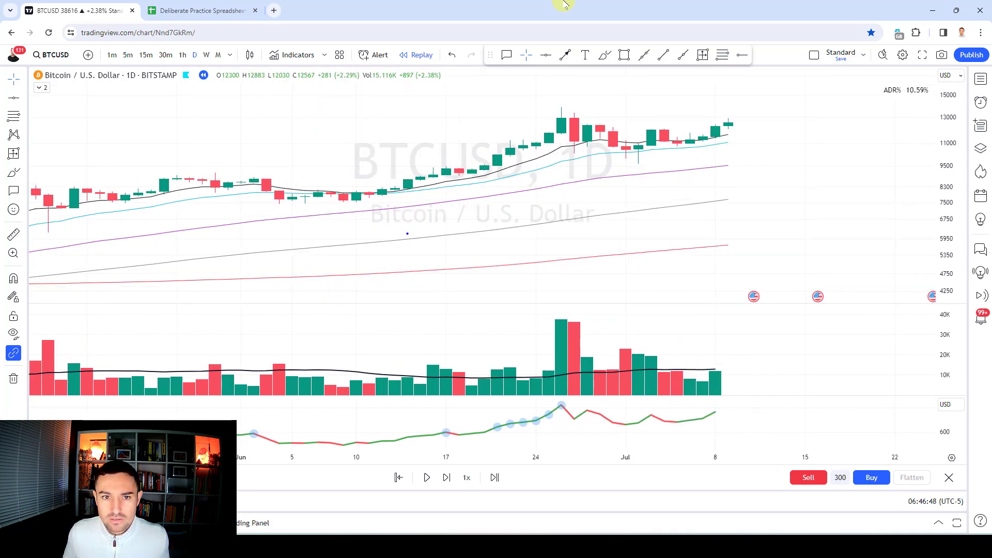
key("shift+Right")
key("shift+Right")
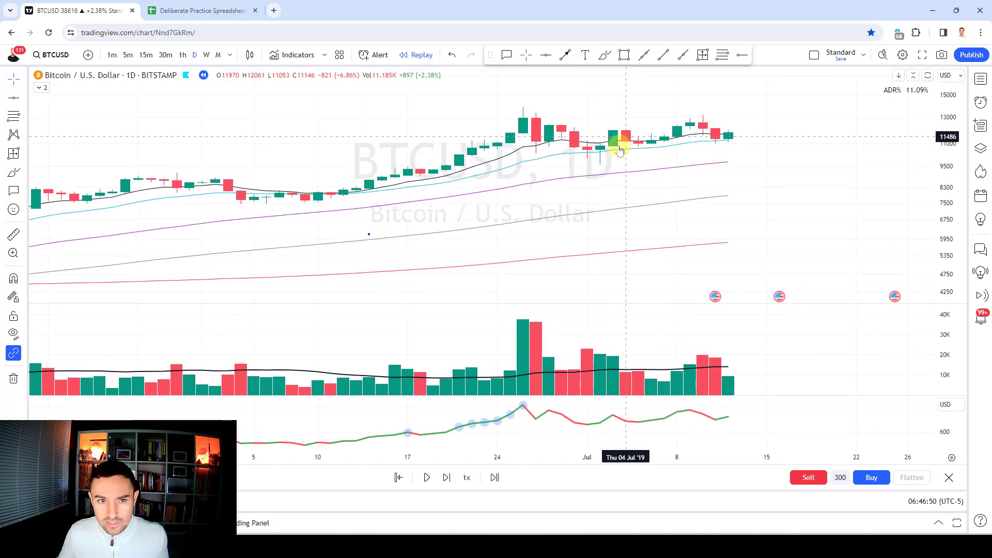
key("shift+Right")
key("shift+Right")
key("shift+Right")
key("shift+Right")
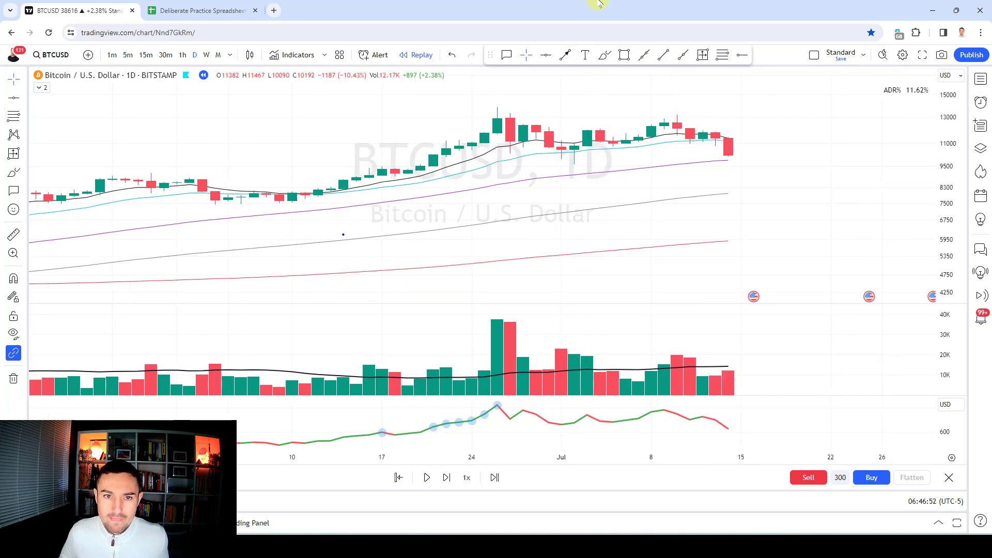
key("shift+Right")
key("shift+Right")
key("shift+Right")
key("shift+Right")
key("shift+Right")
key("shift+Right")
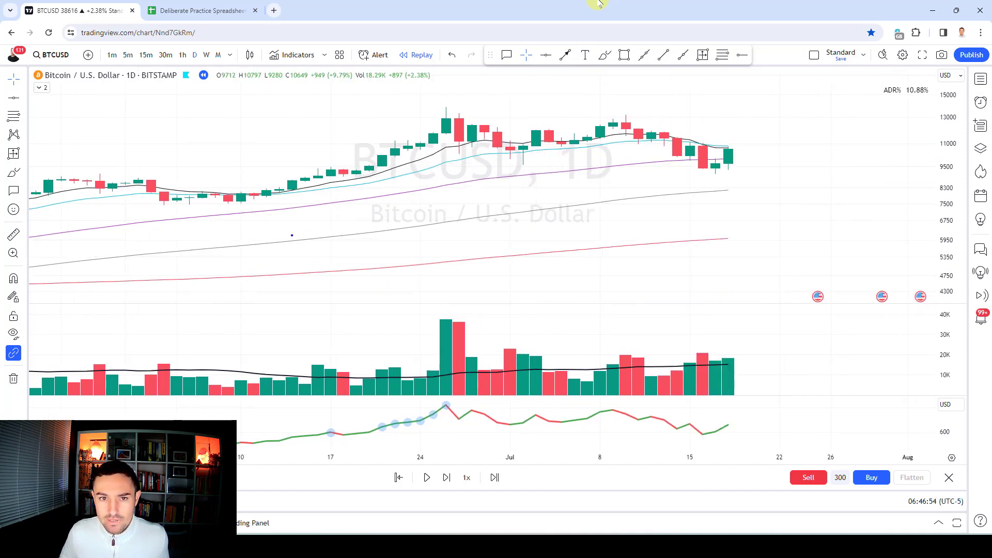
key("shift+Right")
key("shift+Right")
key("shift+Right")
key("shift+Right")
key("shift+Right")
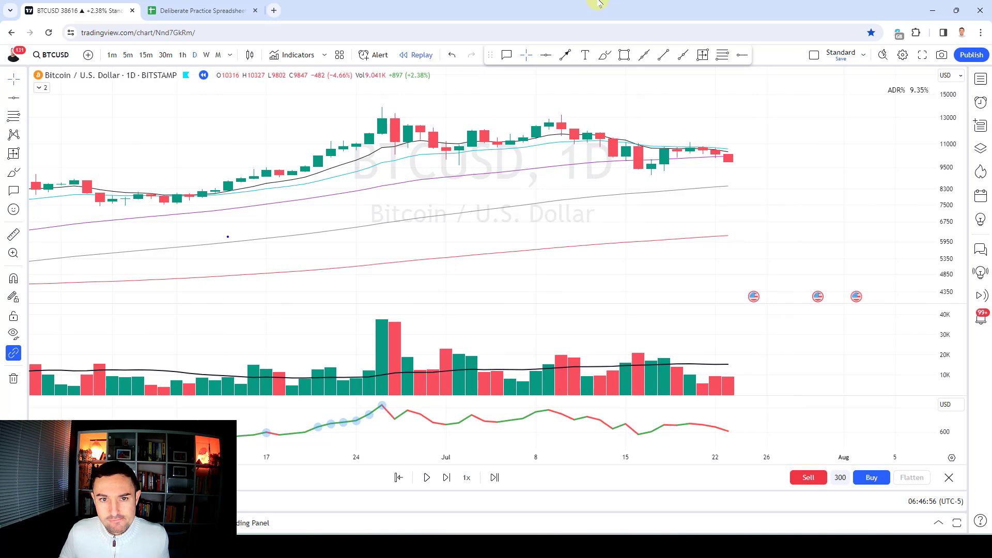
key("shift+Right")
key("shift+Right")
key("shift+Right")
key("shift+Right")
key("shift+Right")
key("shift+Right")
key("shift+Right")
key("shift+Right")
key("shift+Right")
key("shift+Right")
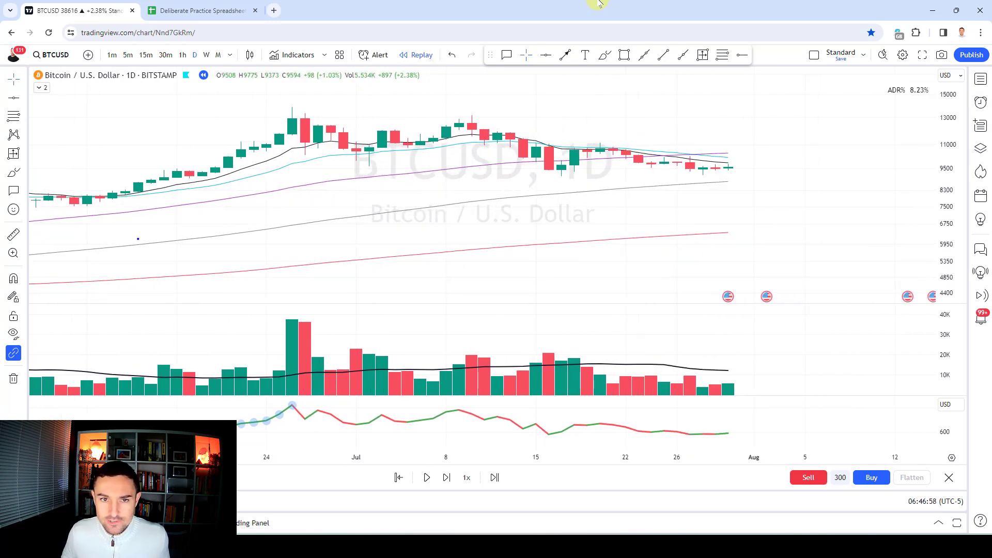
key("shift+Right")
key("shift+Right")
key("shift+Right")
key("shift+Right")
key("shift+Right")
key("shift+Right")
key("shift+Right")
key("shift+Right")
key("shift+Right")
key("shift+Right")
key("shift+Right")
key("shift+Right")
key("shift+Right")
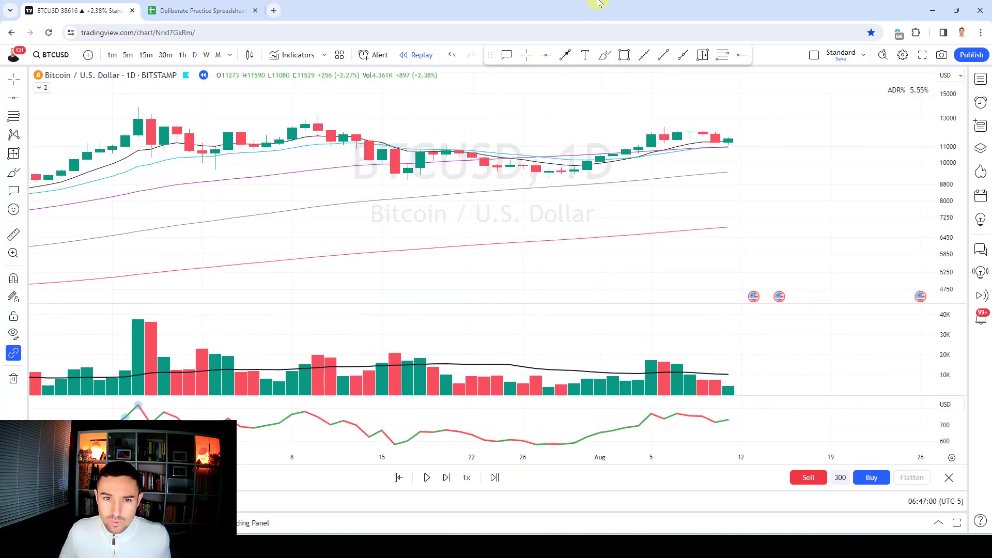
key("shift+Right")
key("shift+Right")
key("shift+Right")
key("shift+Right")
key("shift+Right")
key("shift+Right")
key("shift+Right")
key("shift+Right")
key("shift+Right")
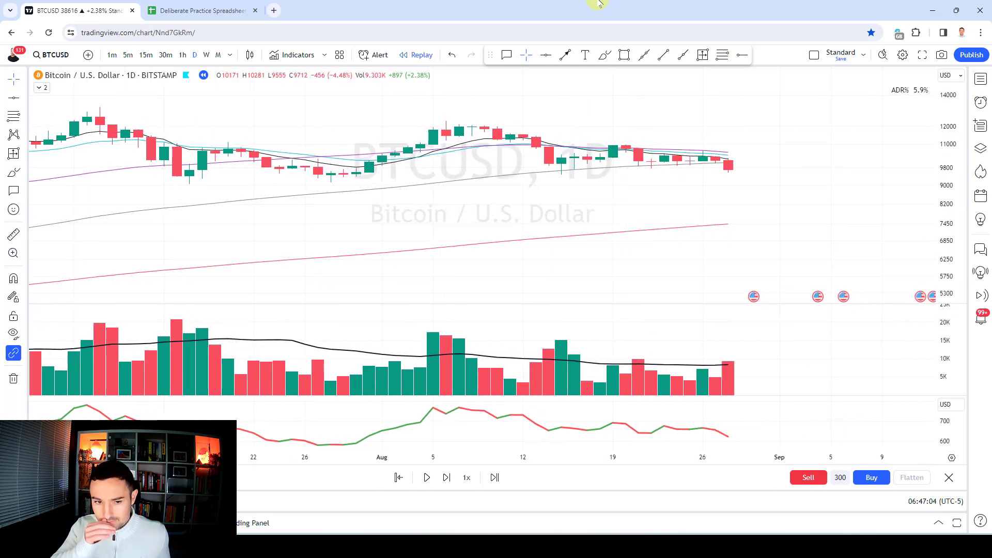
key("shift+Right")
key("shift+Right")
key("shift+Right")
key("shift+Right")
key("shift+Right")
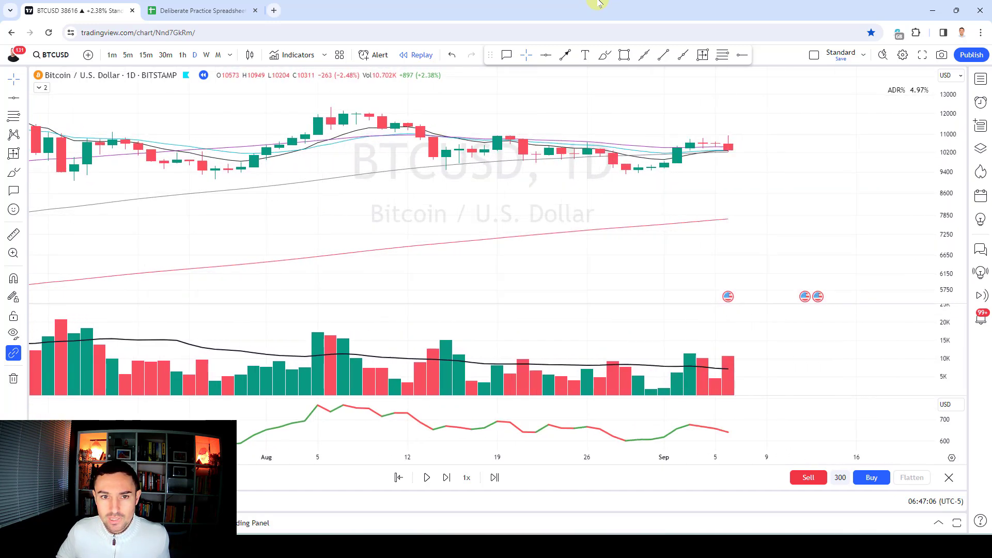
key("shift+Right")
key("shift+Right")
key("shift+Right")
key("shift+Right")
key("shift+Right")
key("shift+Right")
key("shift+Right")
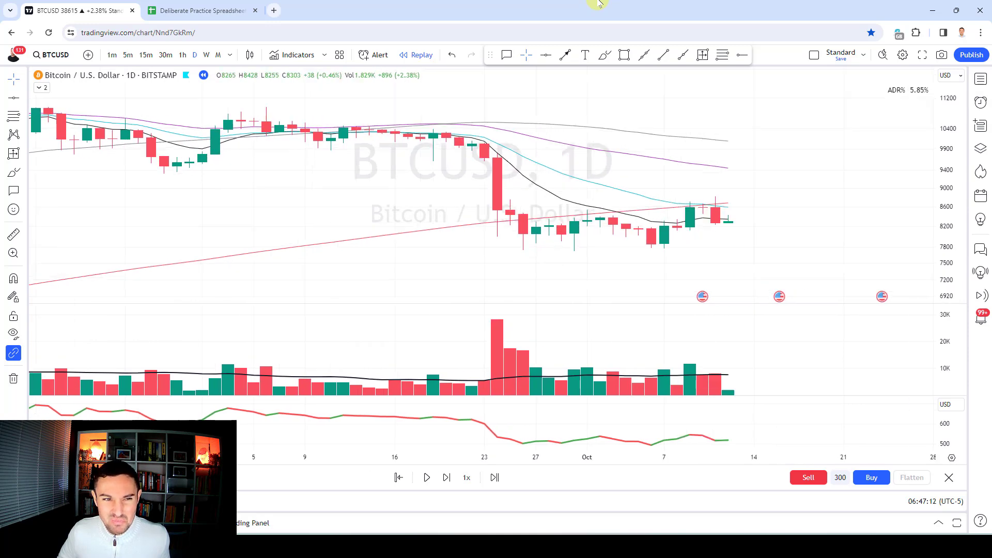
key("shift+Right")
key("shift+Right")
key("shift+Right")
key("shift+Right")
key("shift+Right")
key("shift+Right")
key("shift+Right")
key("shift+Right")
key("shift+Right")
key("shift+Right")
key("shift+Right")
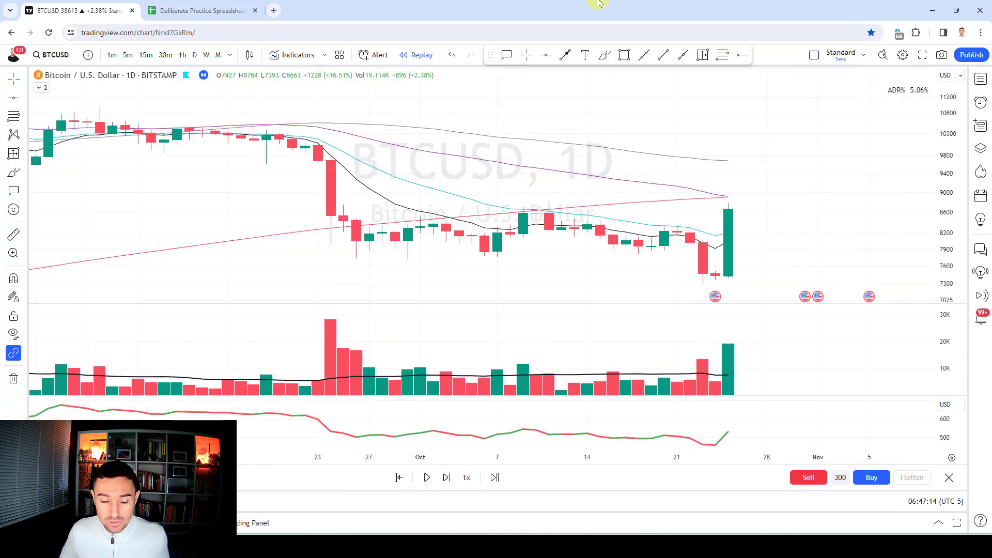
key("shift+Right")
key("shift+Right")
key("shift+Right")
key("shift+Right")
key("shift+Right")
key("shift+Right")
key("shift+Right")
key("shift+Right")
key("shift+Right")
key("shift+Right")
key("shift+Right")
key("shift+Right")
key("shift+Right")
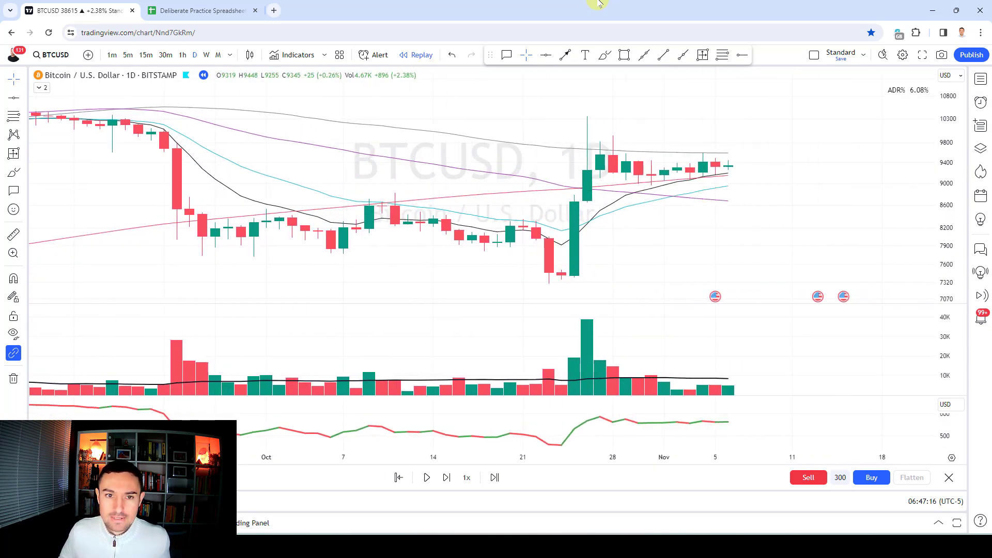
key("shift+Right")
key("shift+Right")
key("shift+Right")
key("shift+Right")
key("shift+Right")
key("shift+Right")
key("shift+Right")
key("shift+Right")
key("shift+Right")
key("shift+Right")
key("shift+Right")
key("shift+Right")
key("shift+Right")
key("shift+Right")
key("shift+Right")
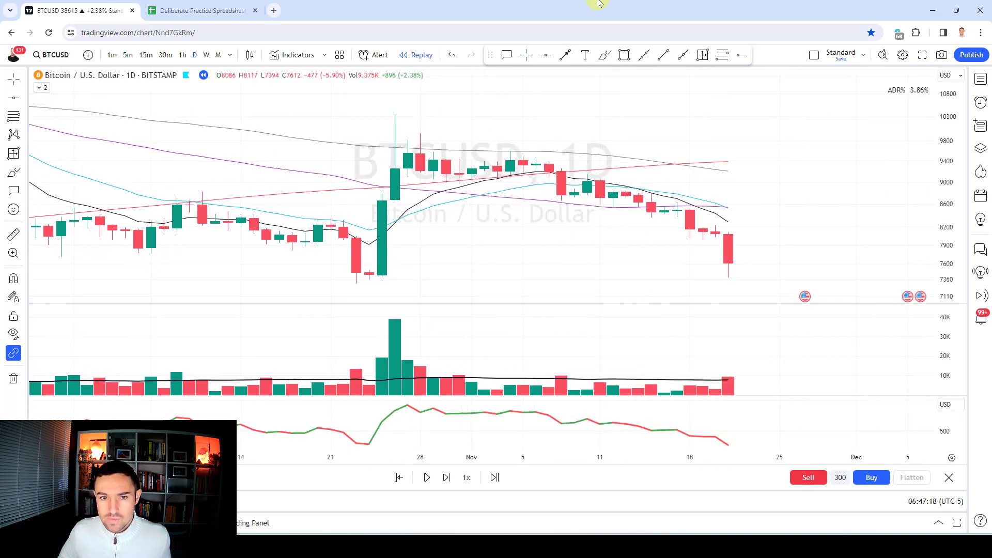
key("shift+Right")
key("shift+Right")
key("shift+Right")
key("shift+Right")
key("shift+Right")
key("shift+Right")
key("shift+Right")
key("shift+Right")
key("shift+Right")
key("shift+Right")
key("shift+Right")
key("shift+Right")
key("shift+Right")
key("shift+Right")
key("shift+Right")
key("shift+Right")
key("shift+Right")
key("shift+Right")
key("shift+Right")
key("shift+Right")
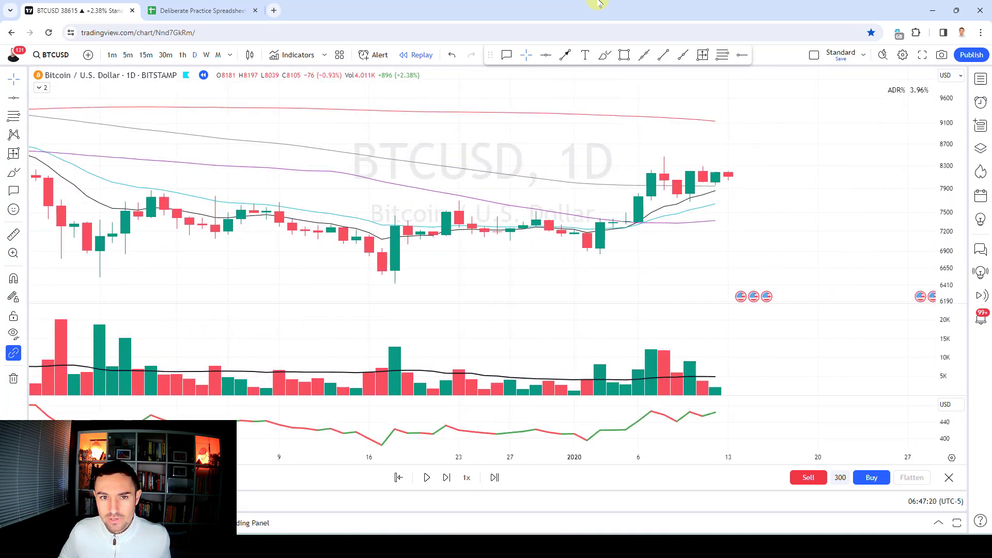
key("shift+Right")
key("shift+Right")
key("shift+Right")
key("shift+Right")
key("shift+Right")
key("shift+Right")
key("shift+Right")
key("shift+Right")
key("shift+Right")
key("shift+Right")
key("shift+Right")
key("shift+Right")
key("shift+Right")
key("shift+Right")
key("shift+Right")
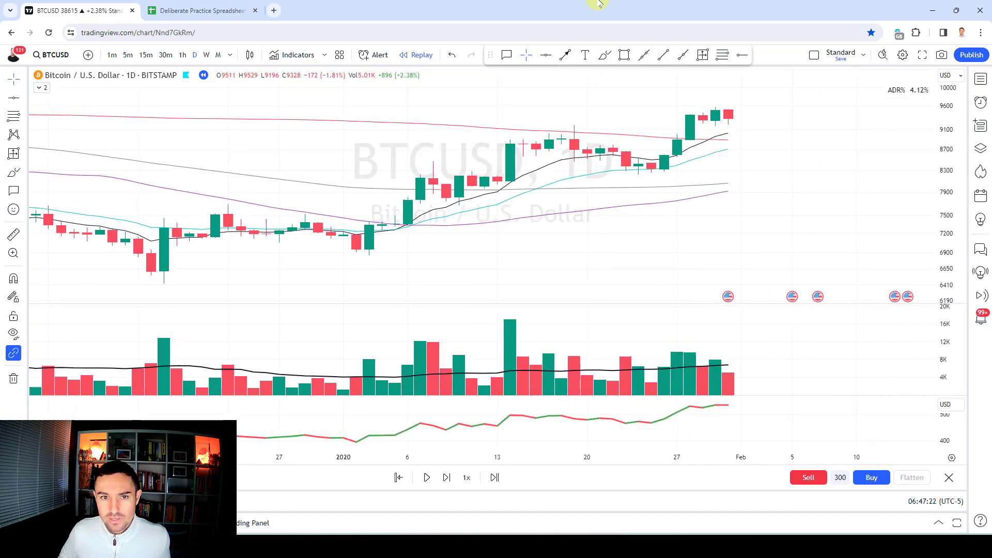
key("shift+Right")
key("shift+Right")
key("shift+Right")
key("shift+Right")
key("shift+Right")
key("shift+Right")
key("shift+Right")
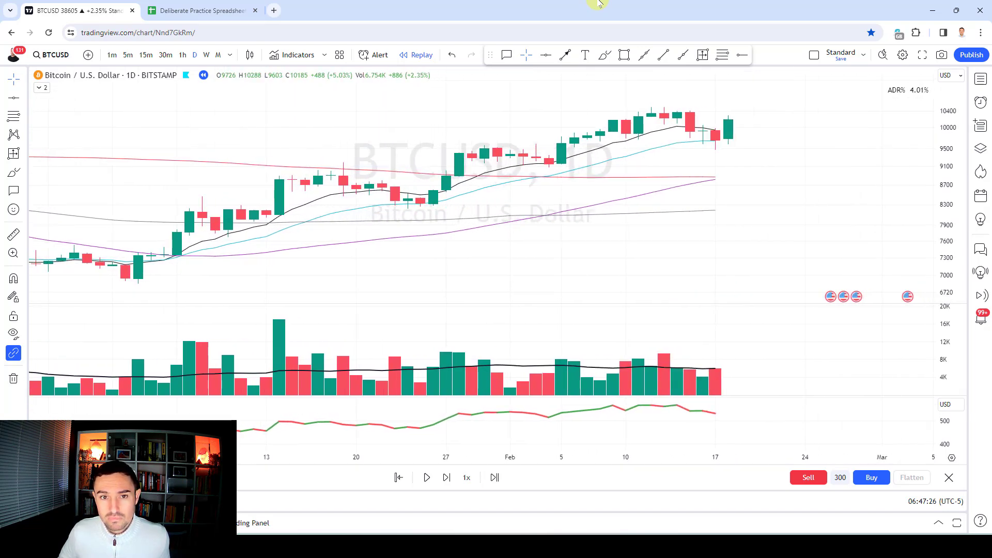
key("shift+Right")
key("shift+Right")
key("shift+Right")
key("shift+Right")
key("shift+Right")
key("shift+Right")
key("shift+Right")
key("shift+Right")
key("shift+Right")
key("shift+Right")
key("shift+Right")
key("shift+Right")
key("shift+Right")
key("shift+Right")
key("shift+Right")
key("shift+Right")
key("shift+Right")
key("shift+Right")
key("shift+Right")
key("shift+Right")
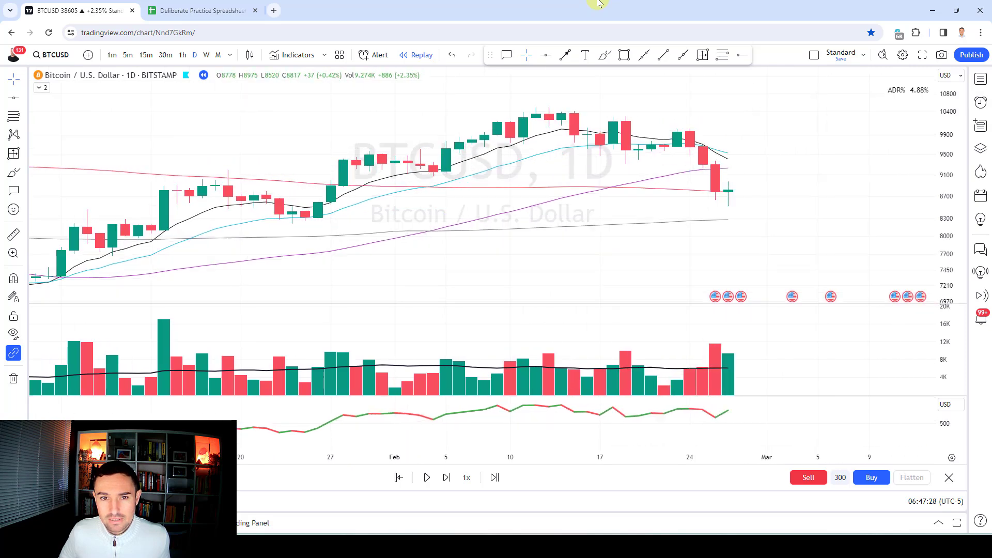
key("shift+Right")
key("shift+Right")
key("shift+Right")
key("shift+Right")
key("shift+Right")
key("shift+Right")
key("shift+Right")
key("shift+Right")
key("shift+Right")
key("shift+Right")
key("shift+Right")
key("shift+Right")
key("shift+Right")
key("shift+Right")
key("shift+Right")
key("shift+Right")
key("shift+Right")
key("shift+Right")
key("shift+Right")
key("shift+Right")
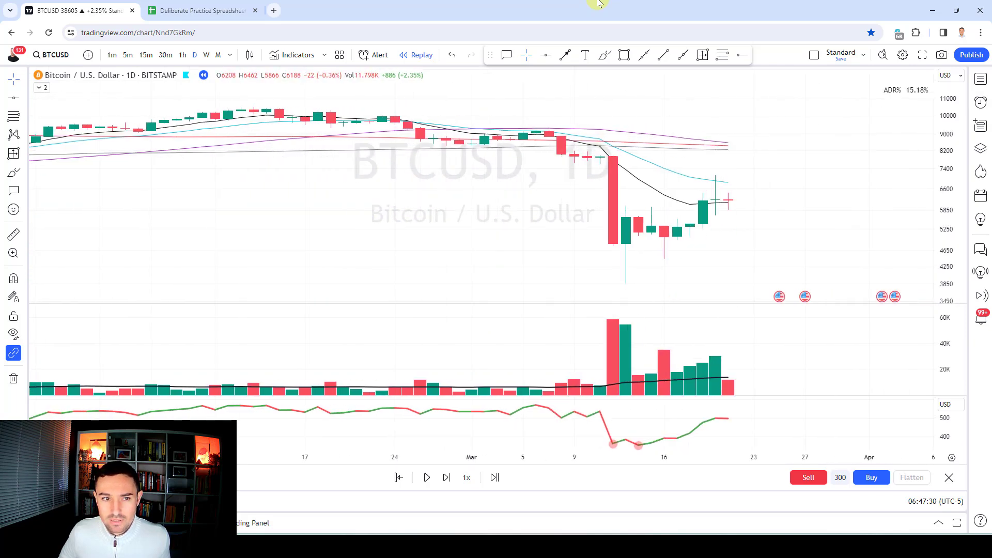
key("shift+Right")
key("shift+Right")
key("shift+Right")
key("shift+Right")
key("shift+Right")
key("shift+Right")
key("shift+Right")
key("shift+Right")
key("shift+Right")
key("shift+Right")
key("shift+Right")
key("shift+Right")
key("shift+Right")
key("shift+Right")
key("shift+Right")
key("shift+Right")
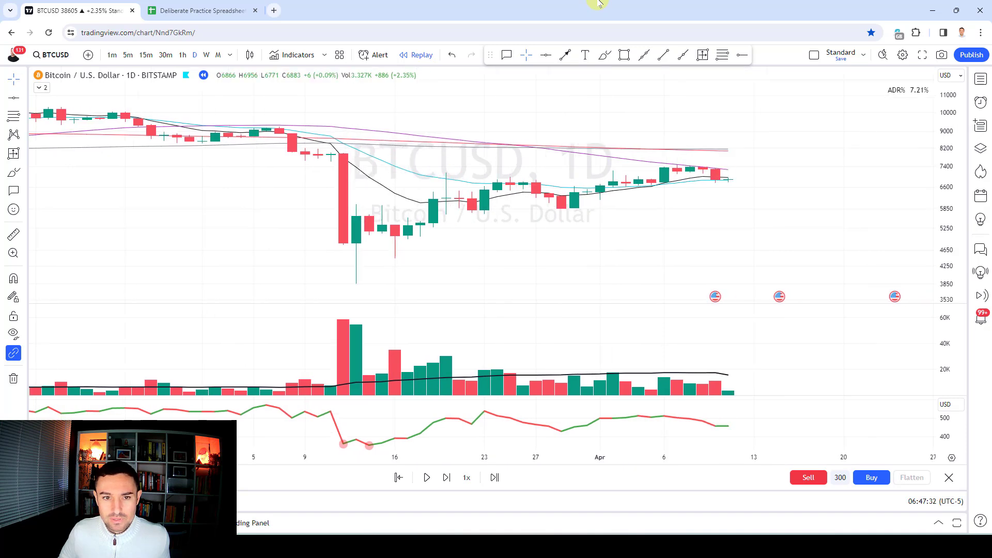
key("shift+Right")
key("shift+Right")
key("shift+Right")
key("shift+Right")
key("shift+Right")
key("shift+Right")
key("shift+Right")
key("shift+Right")
key("shift+Right")
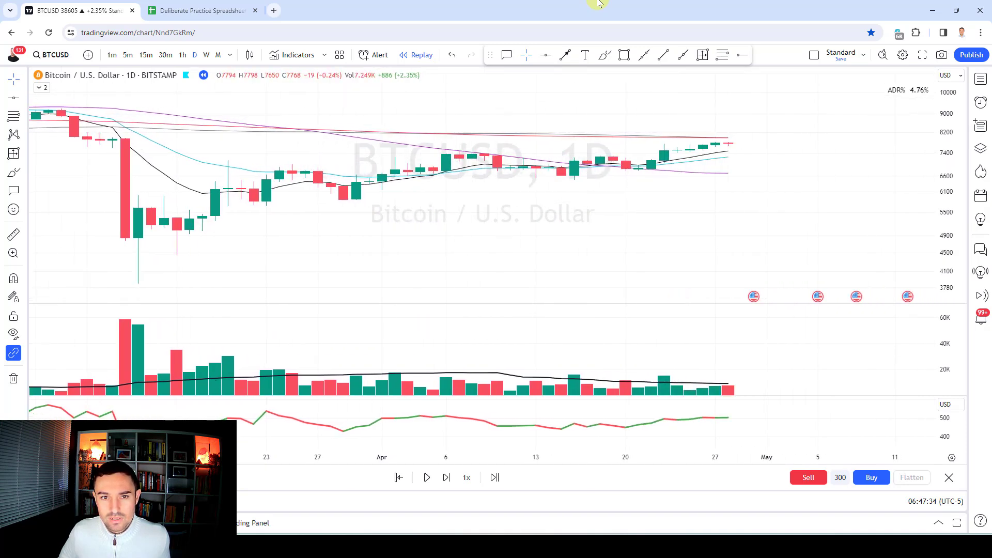
key("shift+Right")
key("shift+Right")
key("shift+Right")
key("shift+Right")
key("shift+Right")
key("shift+Right")
key("shift+Right")
key("shift+Right")
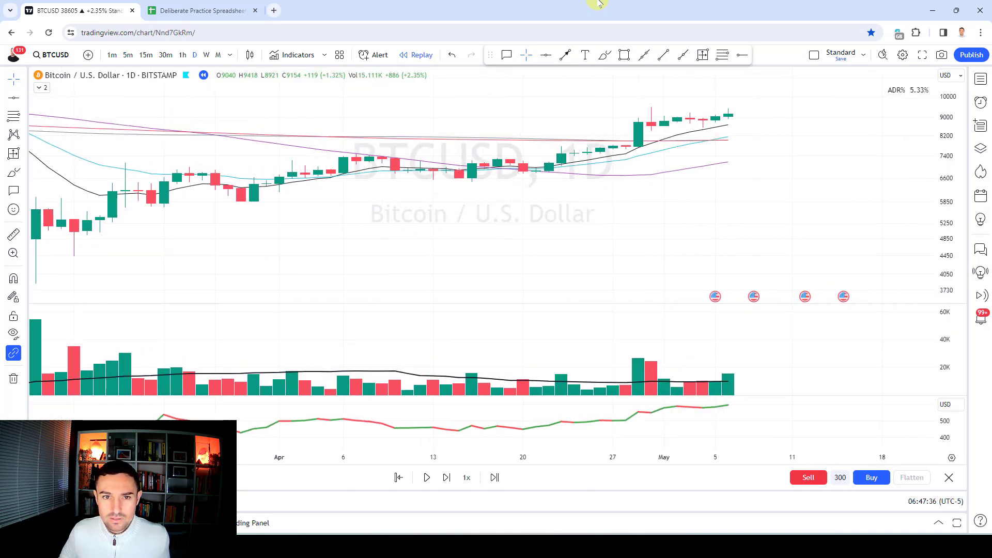
key("shift+Right")
key("shift+Right")
key("shift+Right")
key("shift+Right")
key("shift+Right")
key("shift+Right")
key("shift+Right")
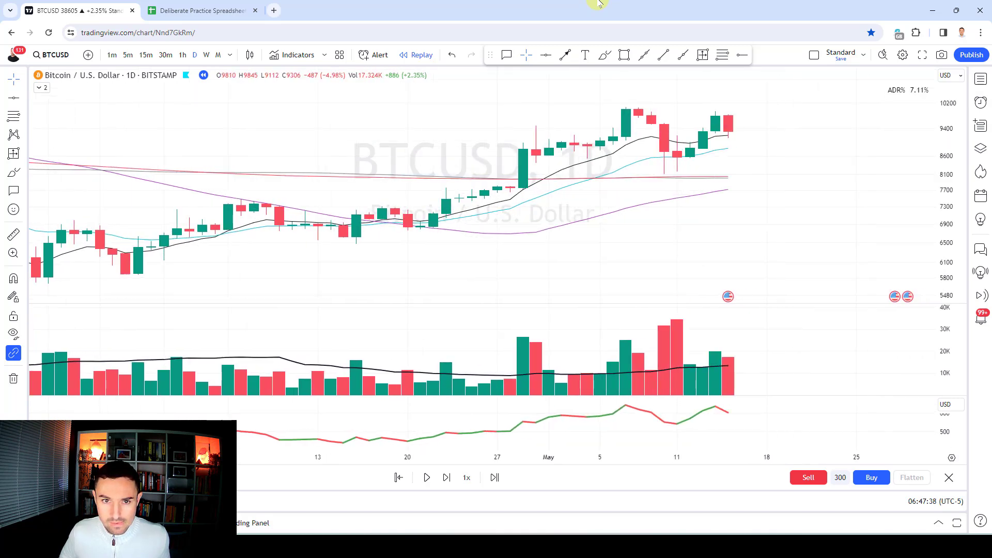
key("shift+Right")
key("shift+Right")
key("shift+Right")
key("shift+Right")
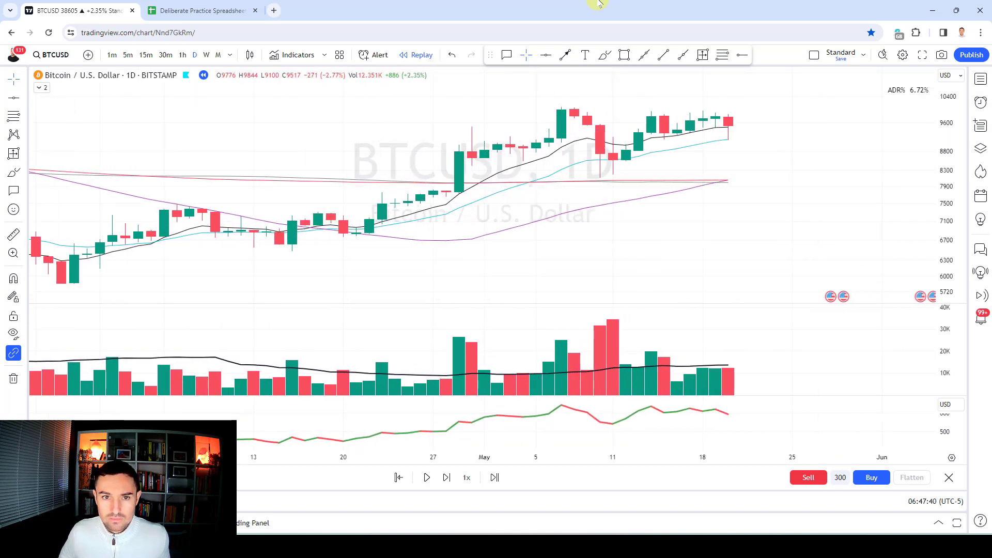
key("shift+Right")
key("shift+Right")
key("shift+Right")
key("shift+Right")
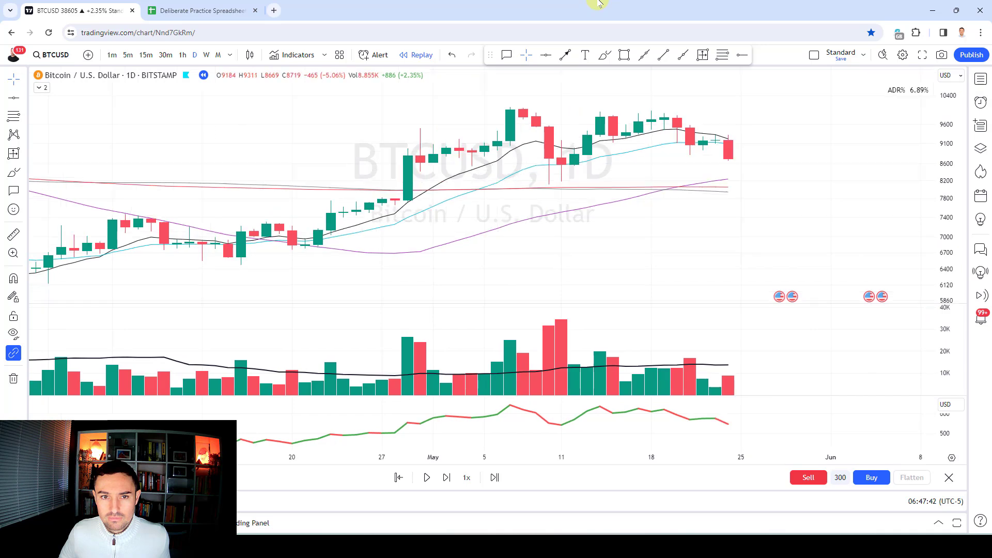
key("shift+Right")
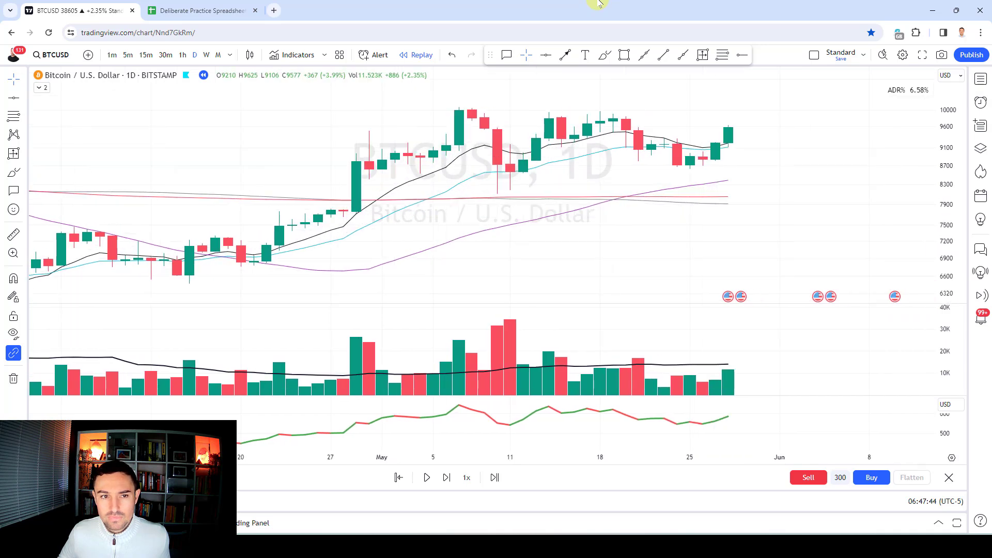
Circle the early May 2020 drop and the pullback of about 19 to 25 May with the brush, and remove the drawings
mouse_move(446, 103)
left_mouse_down()
mouse_move(463, 148)
mouse_move(456, 89)
mouse_move(433, 91)
left_mouse_up()
mouse_move(596, 116)
left_mouse_down()
mouse_move(649, 95)
mouse_move(614, 97)
left_mouse_up()
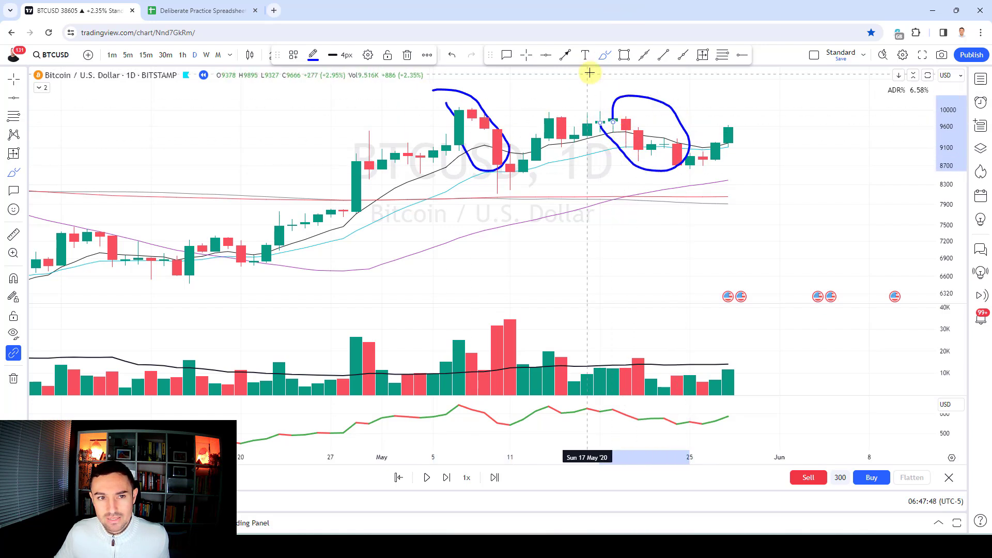
left_click(14, 379)
left_click(57, 377)
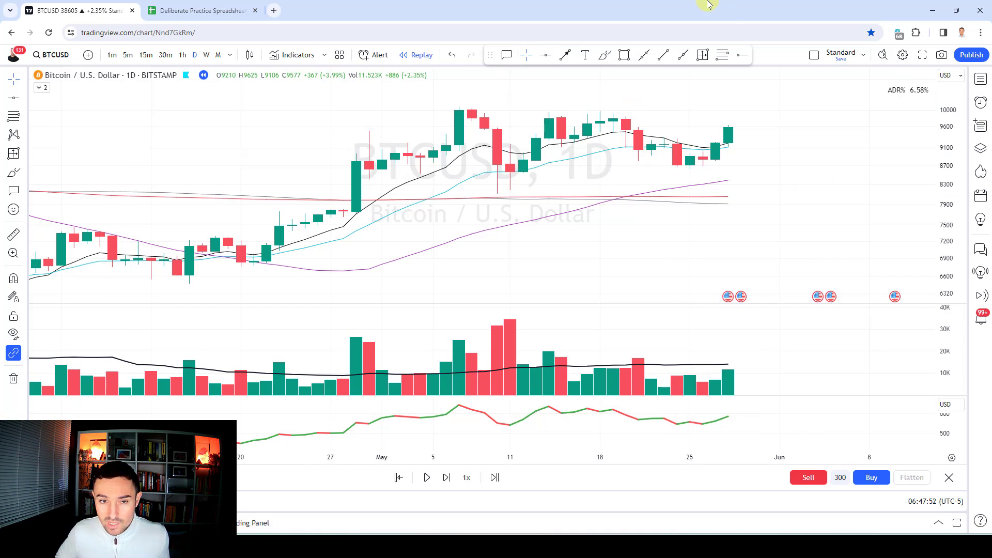
Advance the replay day by day to 20 June 2020
key("shift+Right")
key("shift+Right")
key("shift+Right")
key("shift+Right")
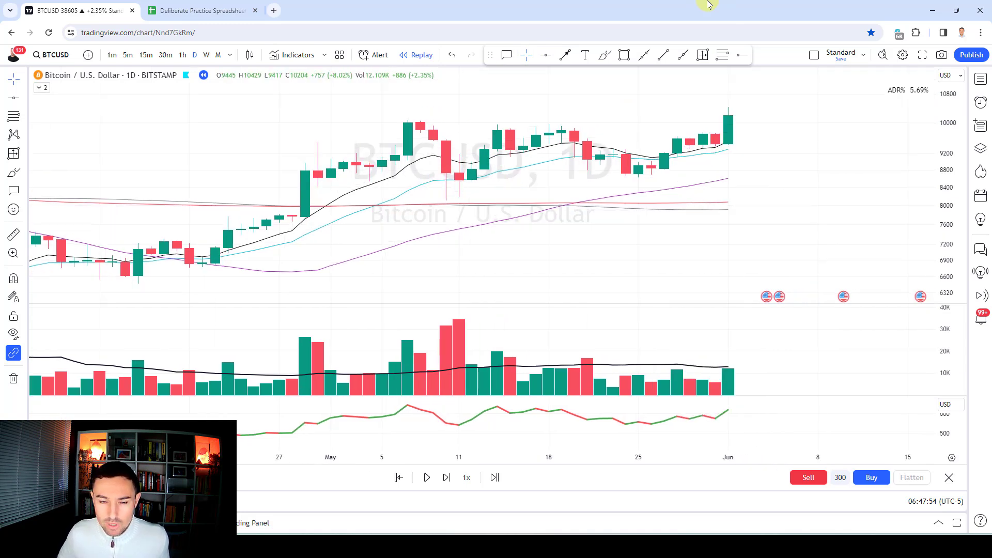
key("shift+Right")
key("shift+Right")
key("shift+Right")
key("shift+Right")
key("shift+Right")
key("shift+Right")
key("shift+Right")
key("shift+Right")
key("shift+Right")
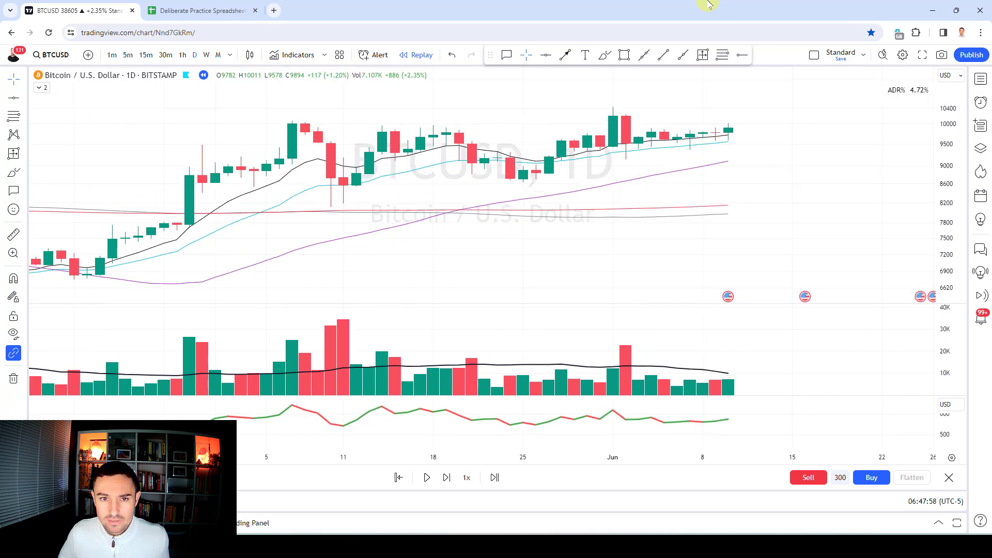
key("shift+Right")
key("shift+Right")
key("shift+Right")
key("shift+Right")
key("shift+Right")
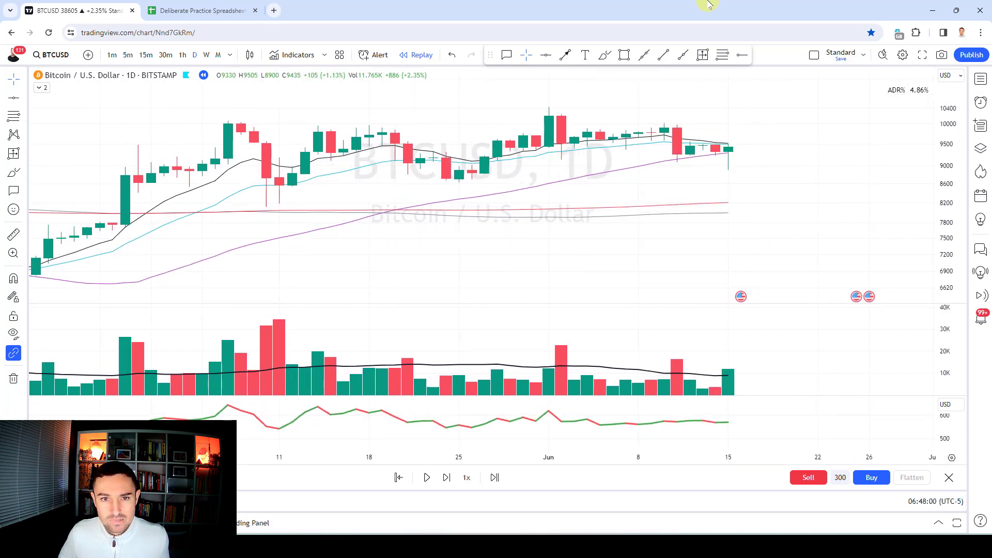
key("shift+Right")
key("shift+Right")
key("shift+Right")
key("shift+Right")
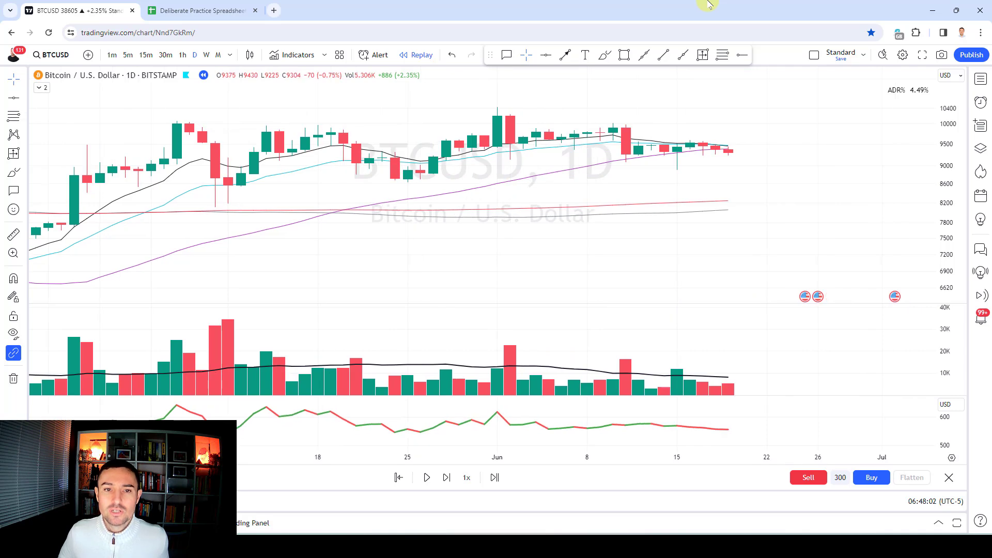
key("shift+Right")
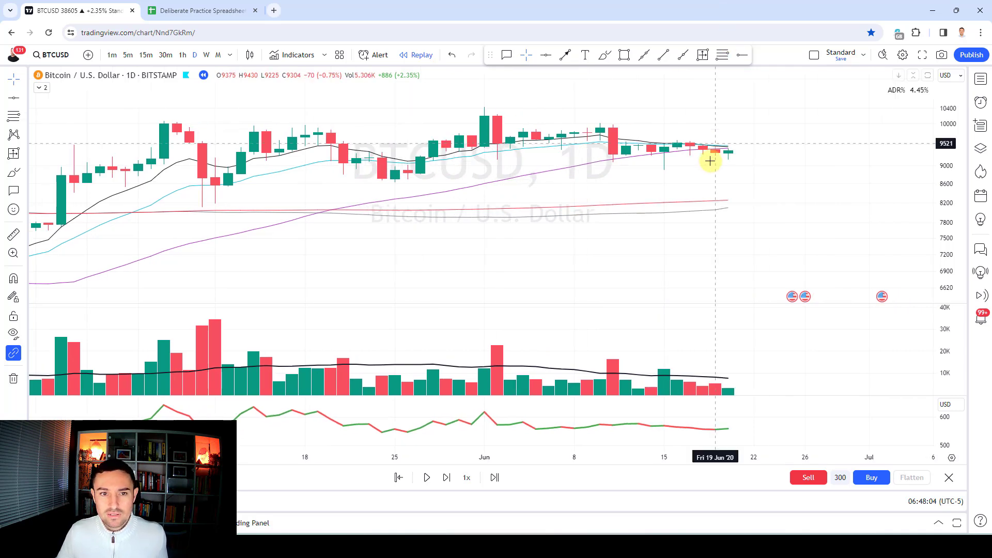
scroll(750, 158, "down", 2)
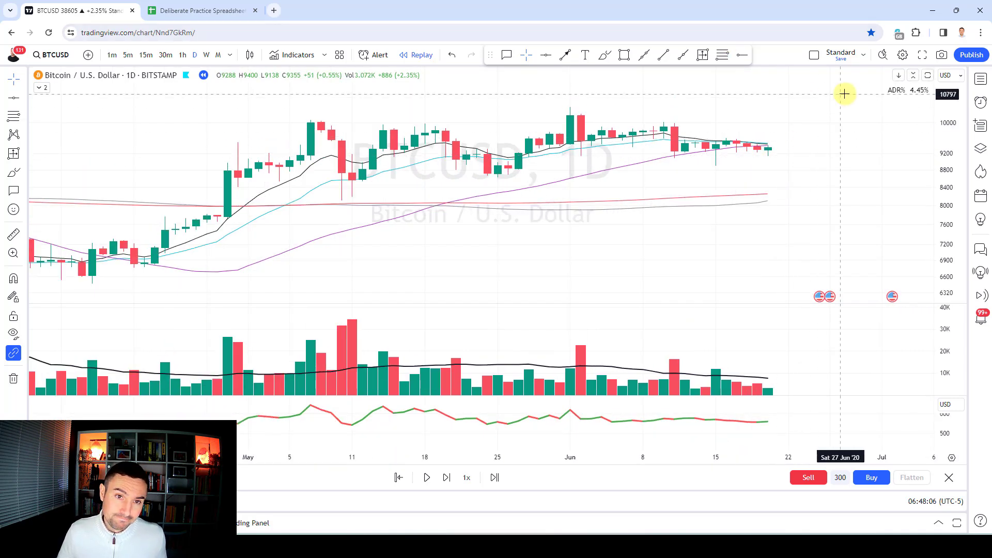
Mark the 11 June 2020 candle's high and the 15 June low with short vertical brush strokes
scroll(813, 149, "up", 1)
left_click(604, 54)
left_click_drag(648, 103, 648, 121)
left_click_drag(694, 189, 693, 173)
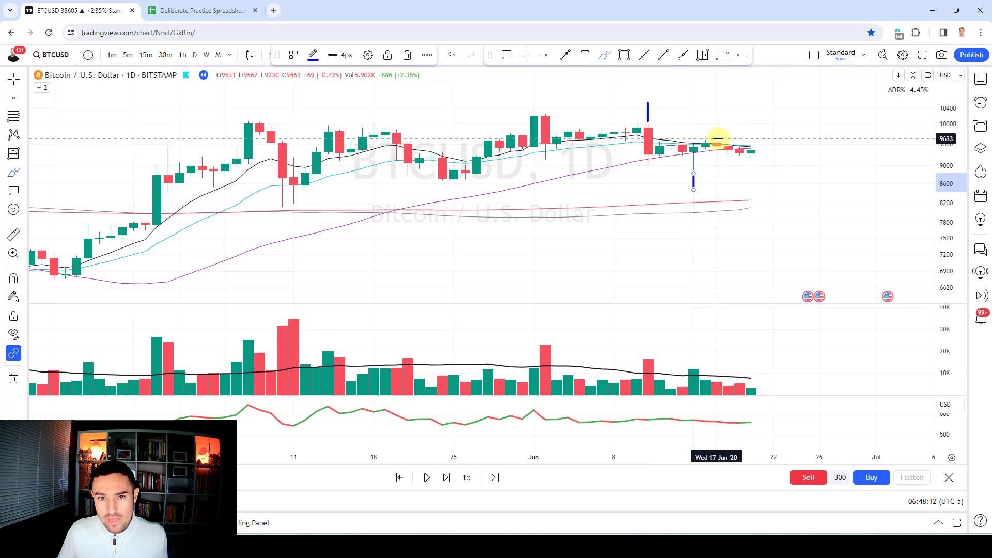
Trace the 17 to 20 June 2020 candles with the brush, and delete that stroke
left_click_drag(720, 138, 756, 150)
key("backslash")
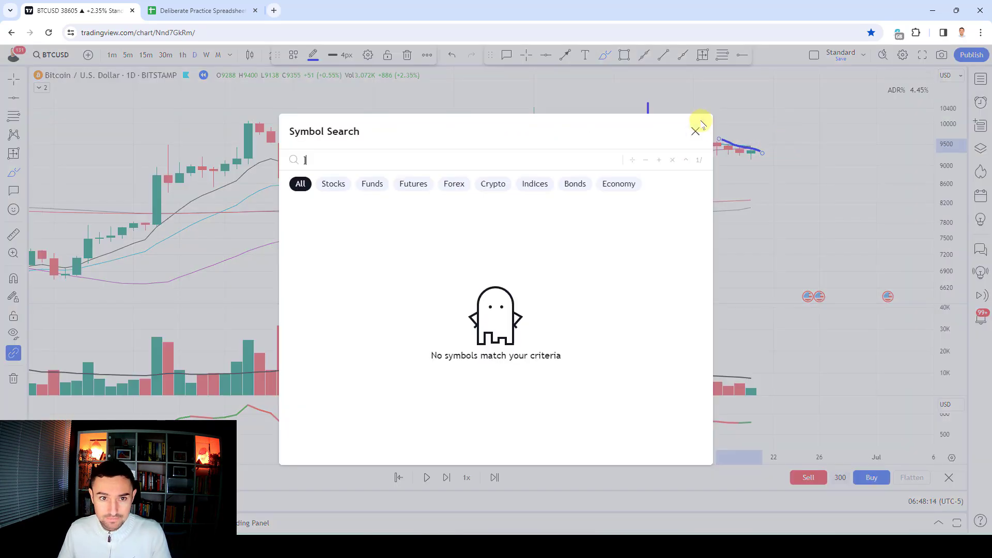
left_click(696, 131)
key("Delete")
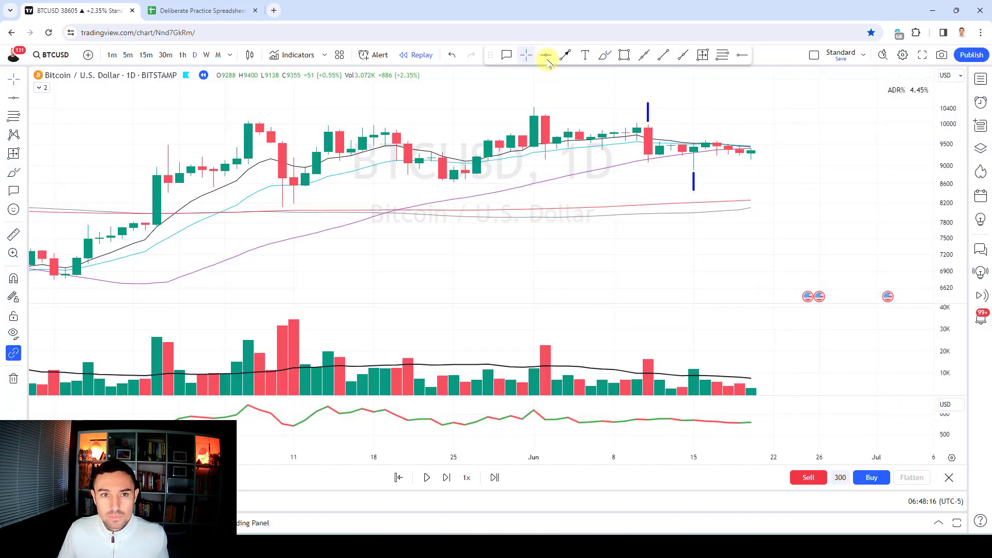
Place Fib trade levels at the 20 June 2020 candle, with the entry at 9400 and the stop at 9138
scroll(716, 94, "up", 2)
left_click(723, 56)
left_click(714, 150)
left_click(713, 162)
left_click(736, 204)
Measure the price range from the 9400 entry down to the 9138 stop, and clear the measurement
left_click(703, 55)
left_click(716, 143, "ctrl")
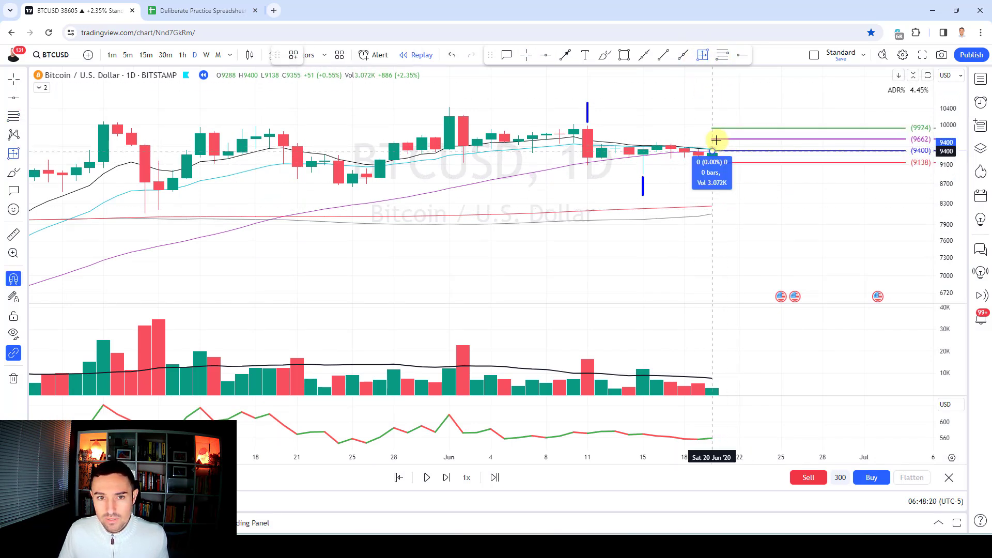
left_click(715, 169, "ctrl")
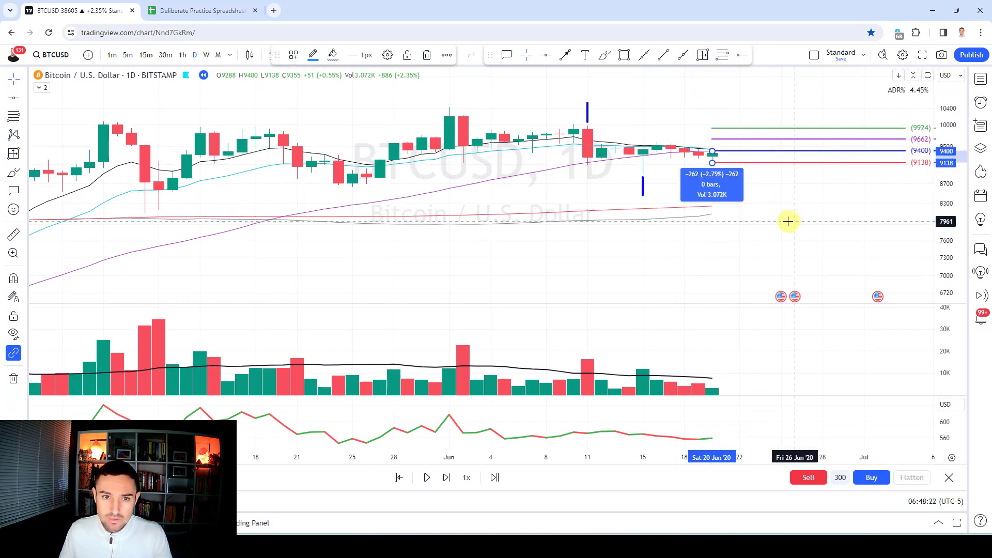
left_click(773, 220)
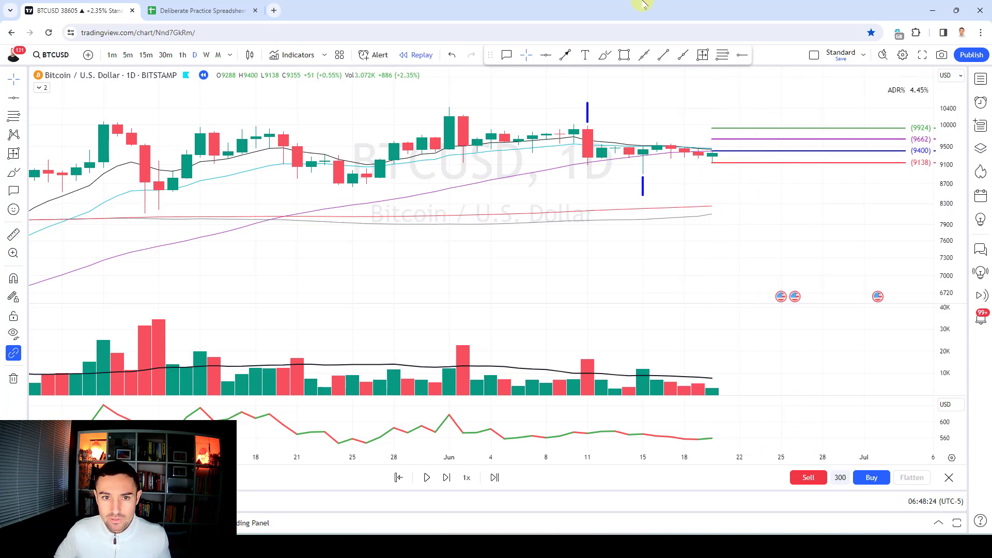
Advance the replay day by day to 25 June 2020
key("shift+Right")
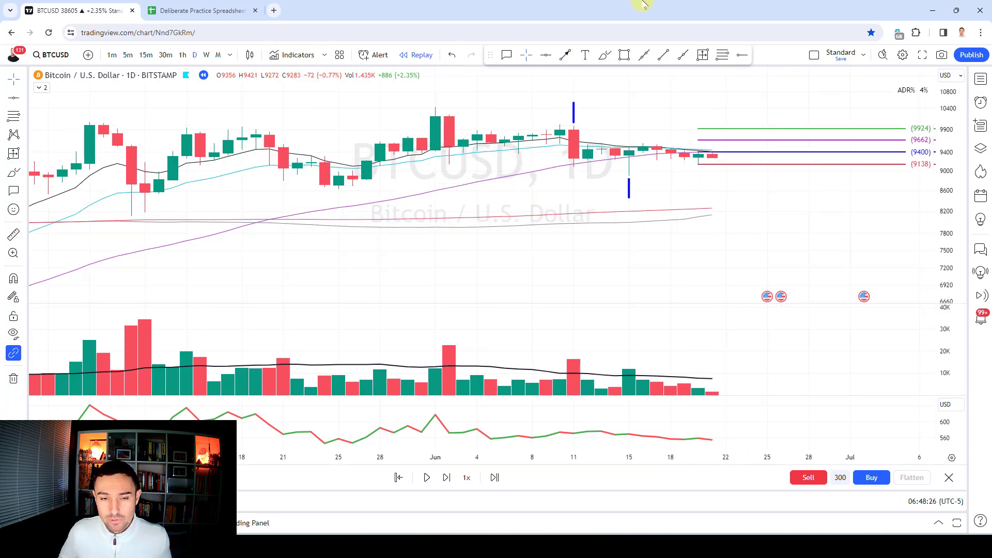
key("shift+Right")
key("shift+Right")
key("shift+Right")
key("shift+Right")
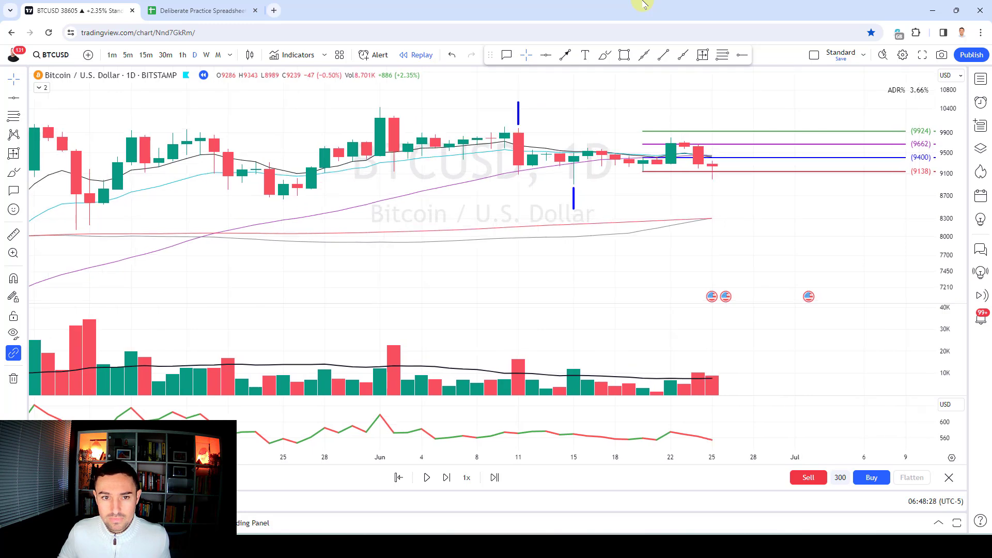
Measure the stopped-out trade's loss from the 9400 entry to the 9138 stop
left_click(643, 164)
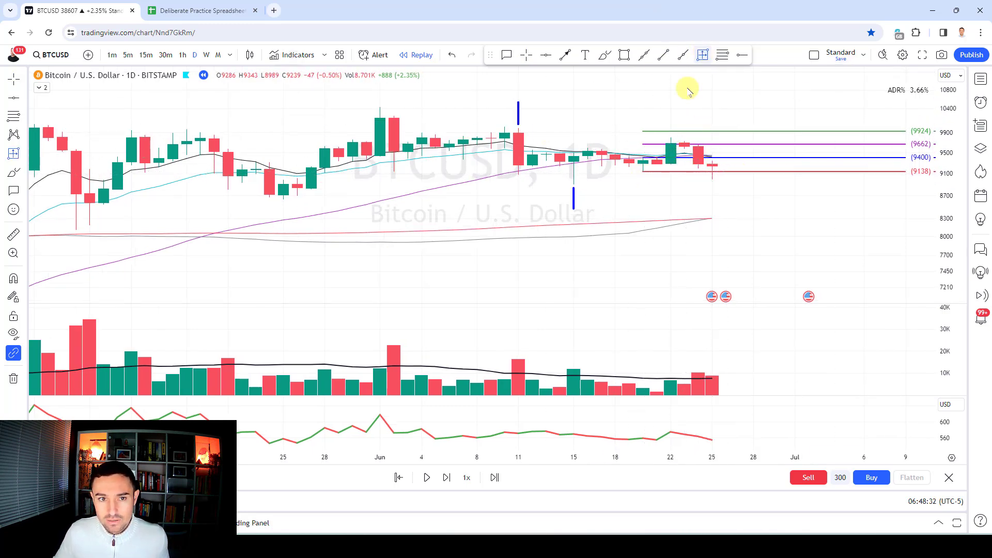
left_click(643, 158)
left_click(643, 172)
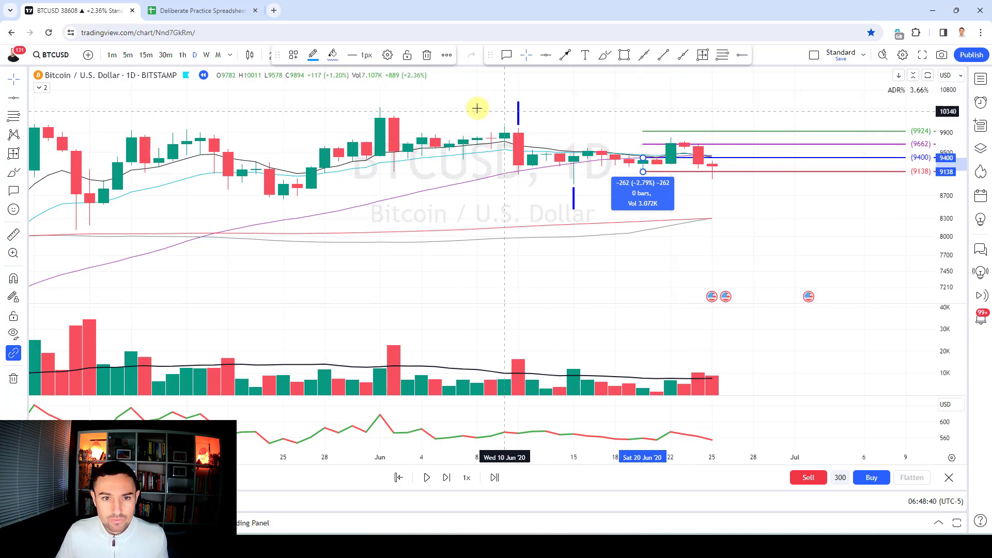
In the Deliberate Practice Spreadsheet, log a BTC pullback loss of 3% in the next free row of the losses table
left_click(235, 11)
left_click(434, 298)
type("1")
key("Tab")
type("BTC")
key("Tab")
type("3%")
key("Tab")
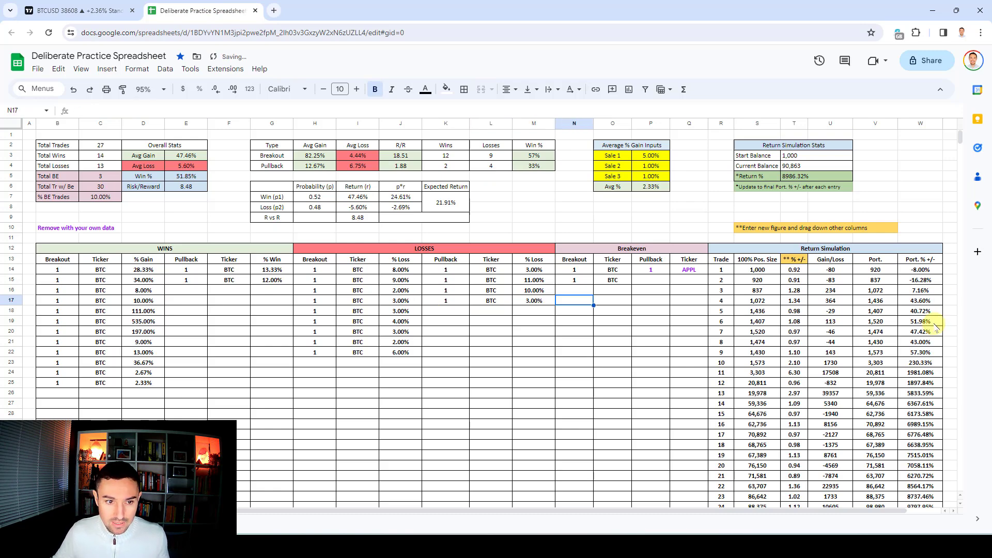
Enter trade 27's % +/- multiplier in the return simulation and update the Return % formula to that trade's final portfolio percentage
scroll(783, 414, "down", 5)
left_click(796, 397)
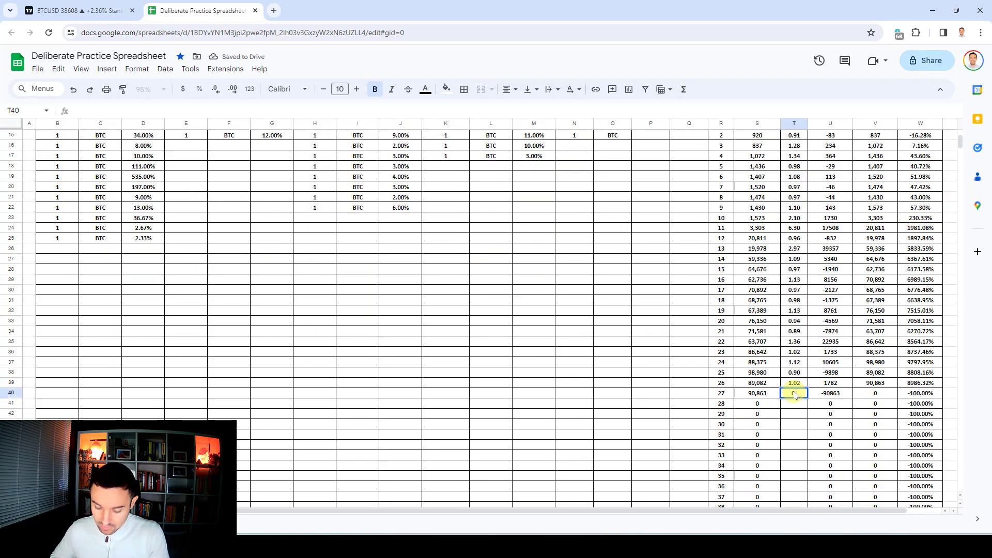
scroll(796, 310, "up", 5)
left_click(813, 176)
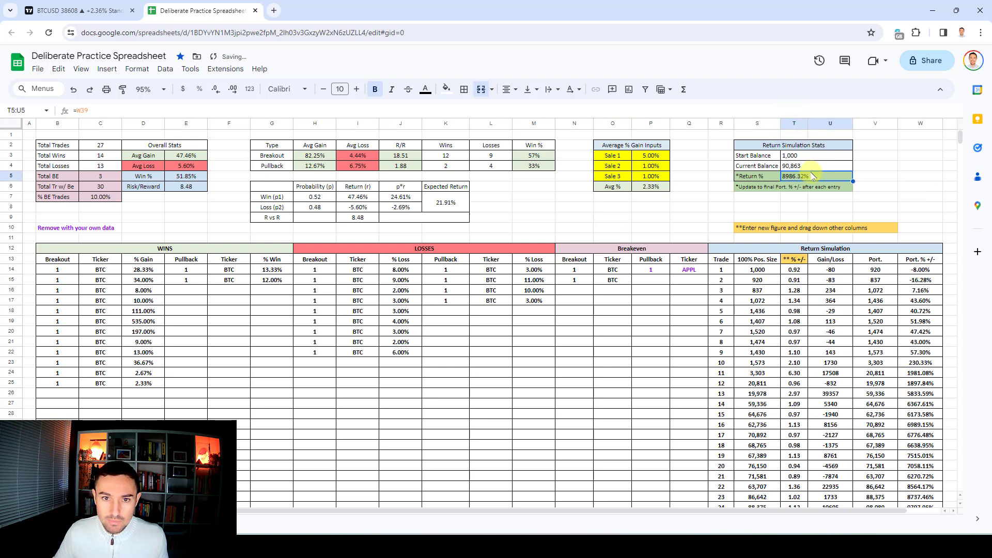
key("Return")
type("8")
key("Return")
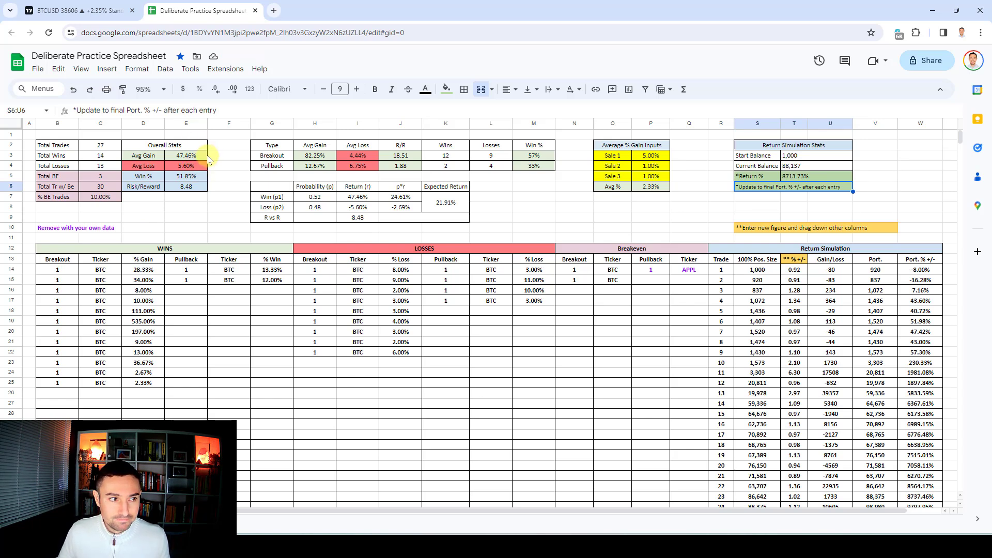
Switch back to the BTCUSD chart and delete the price range measurement at the 20 June 2020 candle
left_click(52, 9)
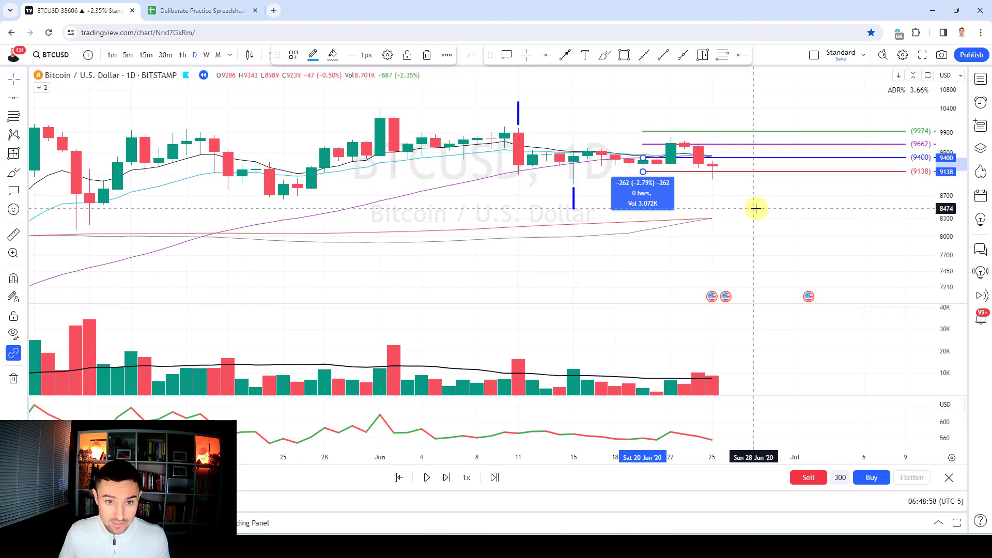
left_click(713, 213)
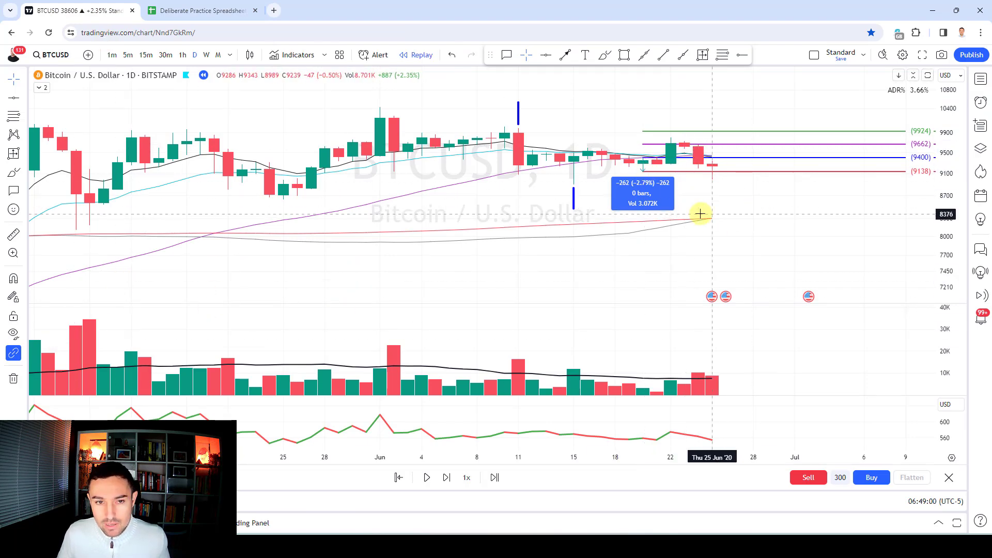
scroll(626, 207, "up", 2)
left_click(604, 214)
key("Delete")
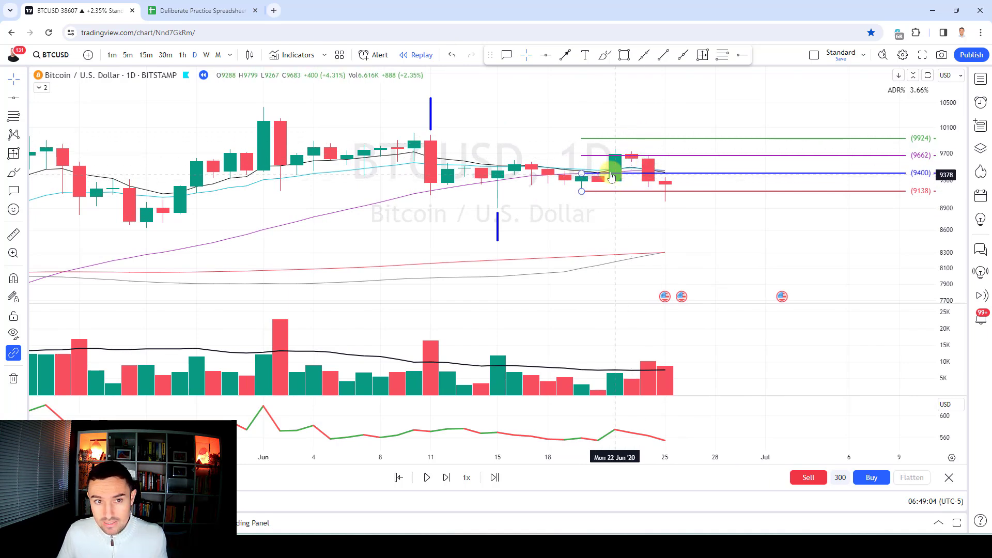
Draw an arrow pointing down at the 22 June 2020 candle and raise the trade levels' stop to 9257
left_click(565, 55)
left_click(615, 106)
left_click(616, 137)
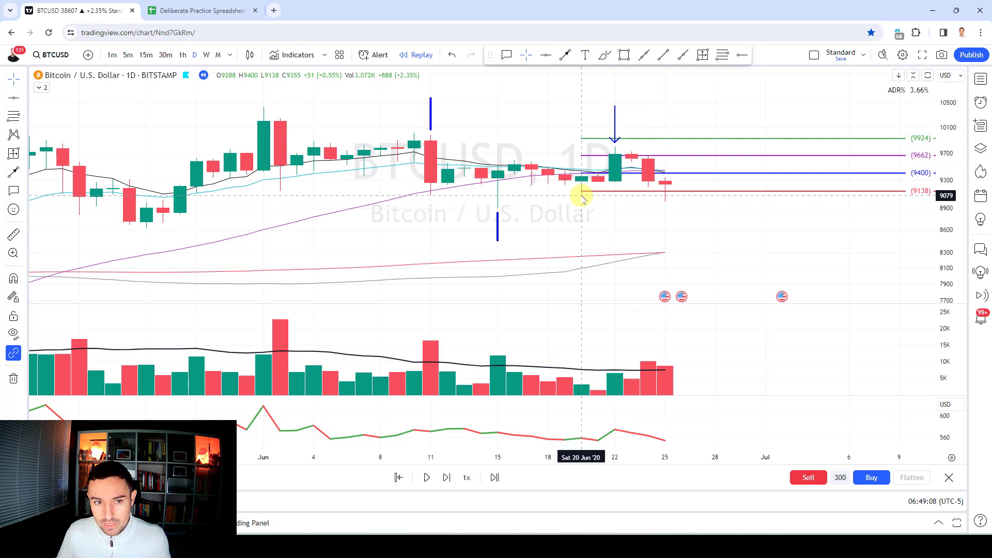
left_click_drag(583, 192, 585, 183)
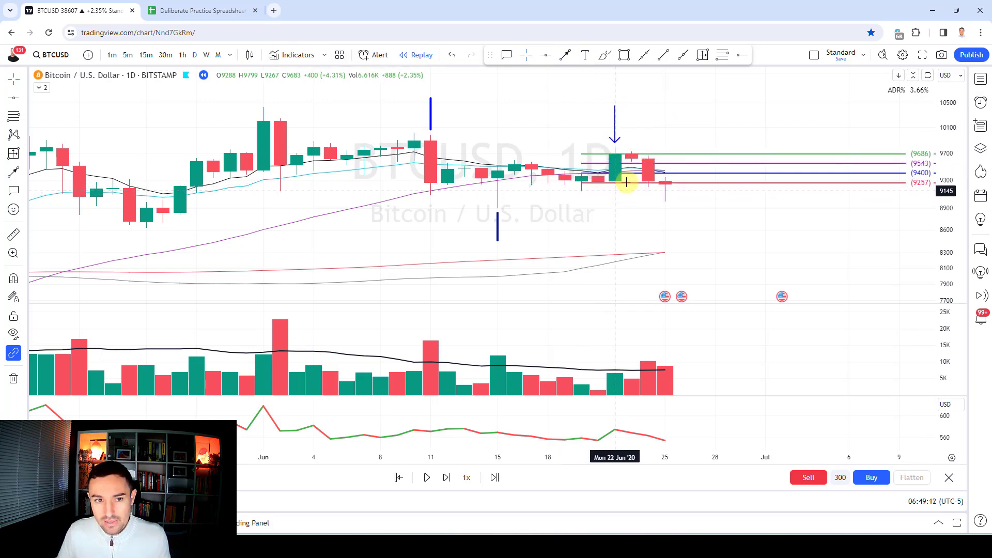
Draw a horizontal line at 9138 from the 20 June 2020 candle's low and color it red
left_click(648, 56)
left_click(582, 191)
left_click(616, 191)
left_click(655, 222)
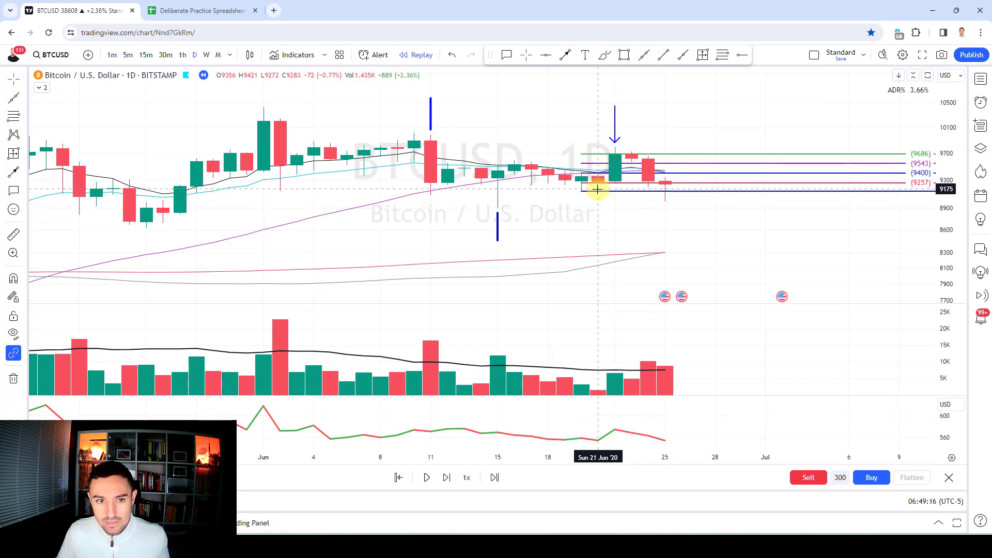
left_click(615, 191)
left_click(312, 55)
left_click(311, 95)
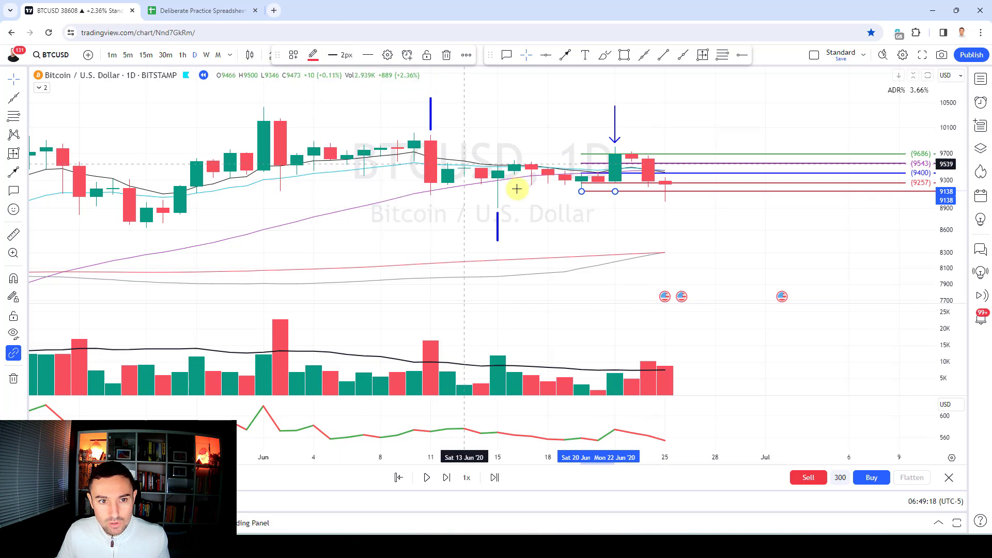
Draw an up arrow to the 9257 stop below the 23 June 2020 candle and circle the 24 to 25 June stop-out with the brush
left_click(506, 187)
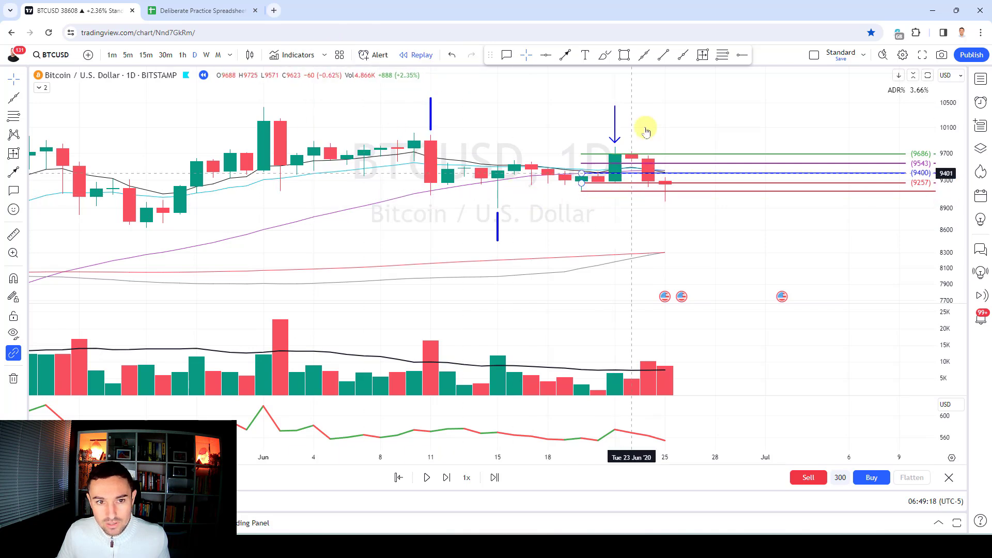
left_click(632, 182)
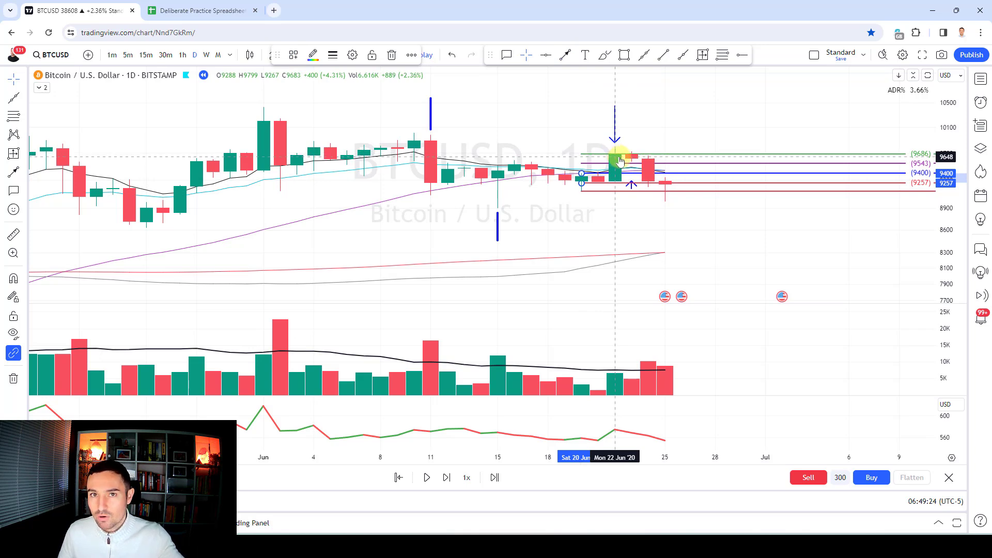
left_click(605, 54)
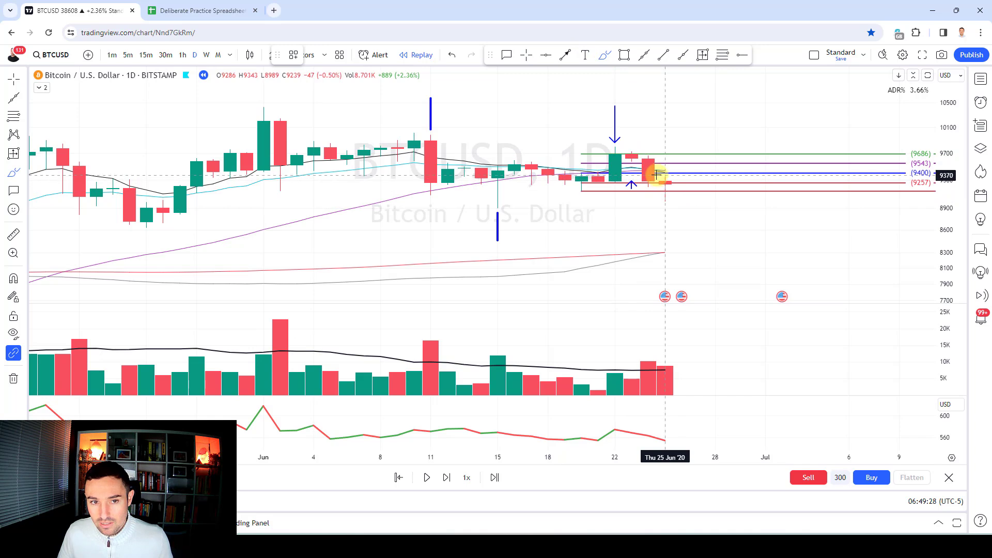
left_click_drag(657, 176, 661, 191)
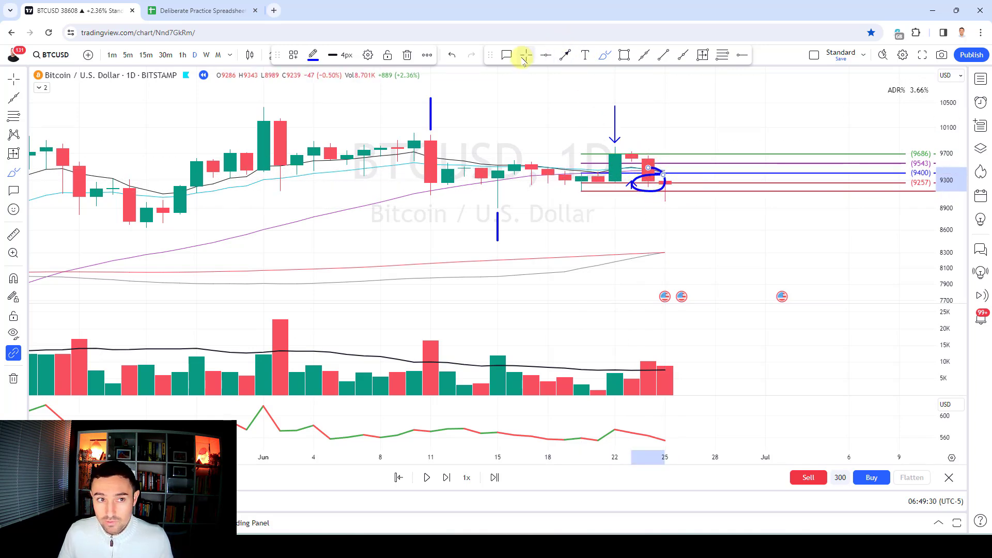
left_click(560, 102)
Remove all drawings from the chart
left_click(13, 378)
left_click(67, 378)
scroll(738, 153, "down", 3)
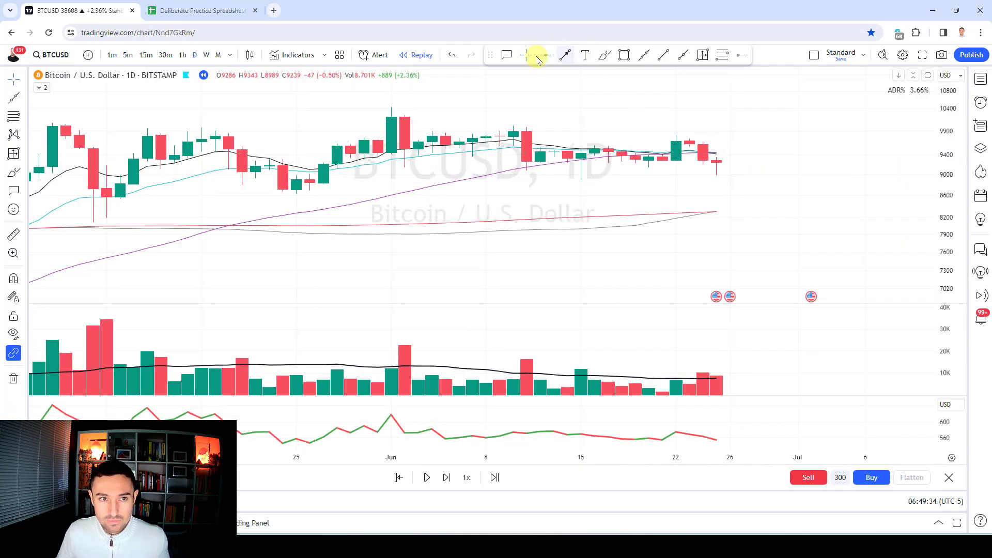
Advance the replay day by day to 13 August 2020
key("shift+Right")
key("shift+Right")
key("shift+Right")
key("shift+Right")
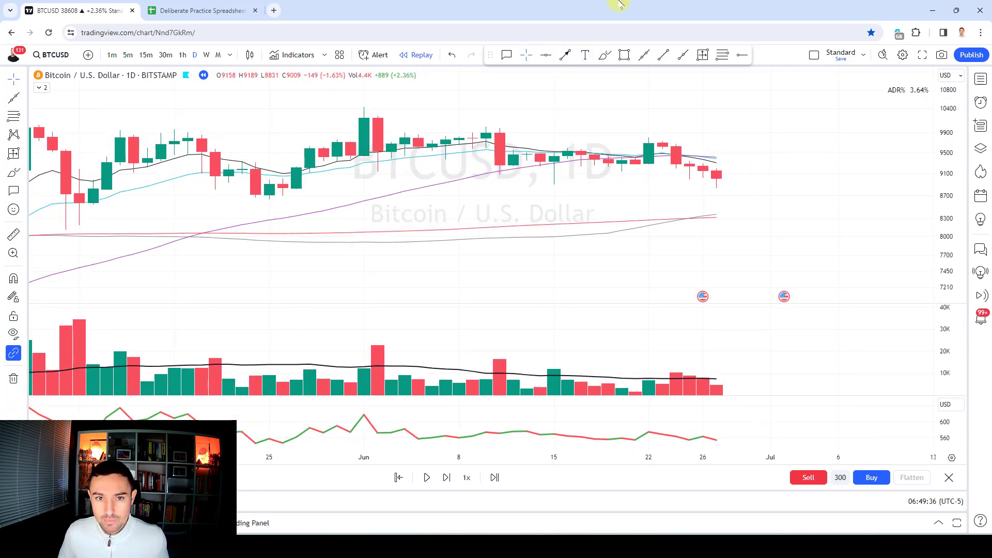
key("shift+Right")
key("shift+Right")
key("shift+Right")
key("shift+Right")
key("shift+Right")
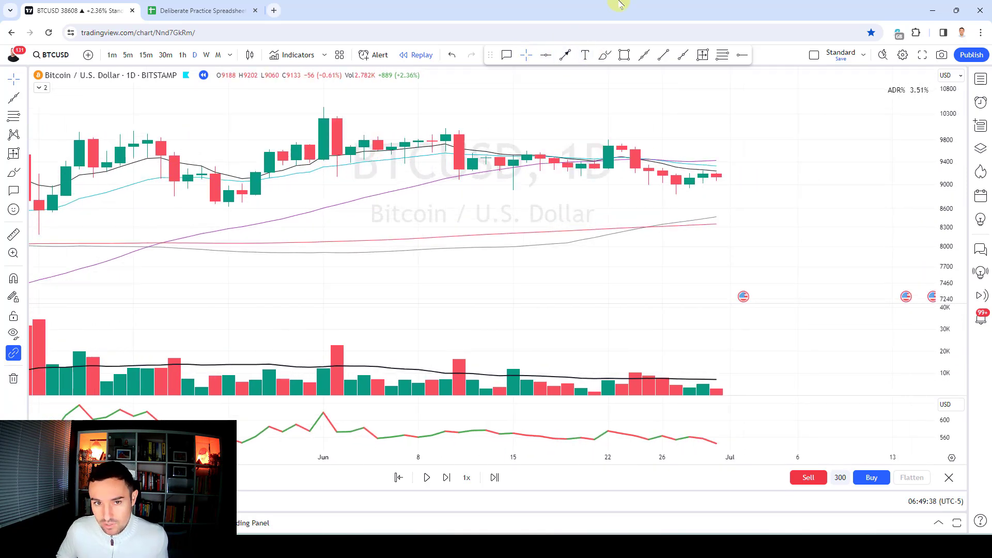
key("shift+Right")
key("shift+Right")
key("shift+Right")
key("shift+Right")
key("shift+Right")
key("shift+Right")
key("shift+Right")
key("shift+Right")
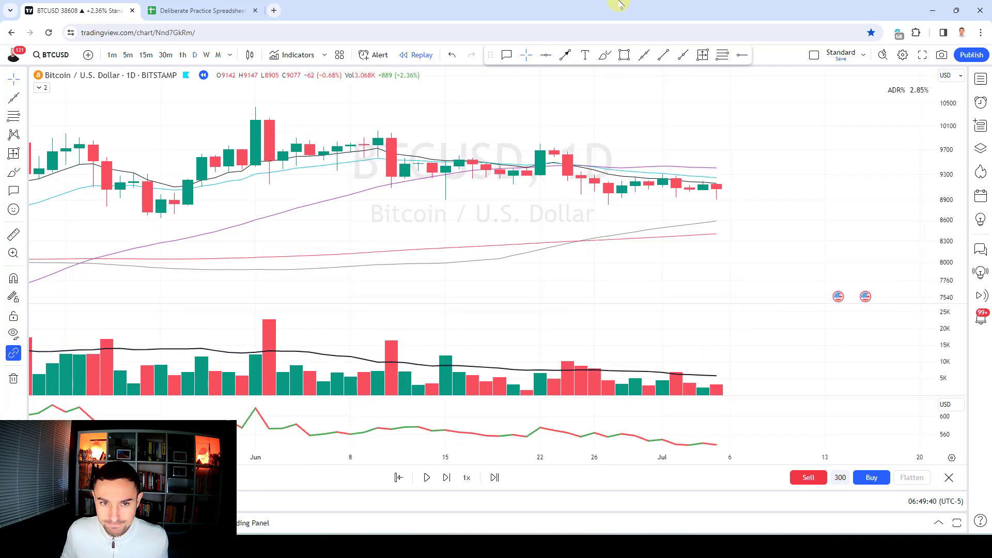
key("shift+Right")
key("shift+Right")
key("shift+Right")
key("shift+Right")
key("shift+Right")
key("shift+Right")
key("shift+Right")
key("shift+Right")
key("shift+Right")
key("shift+Right")
key("shift+Right")
key("shift+Right")
key("shift+Right")
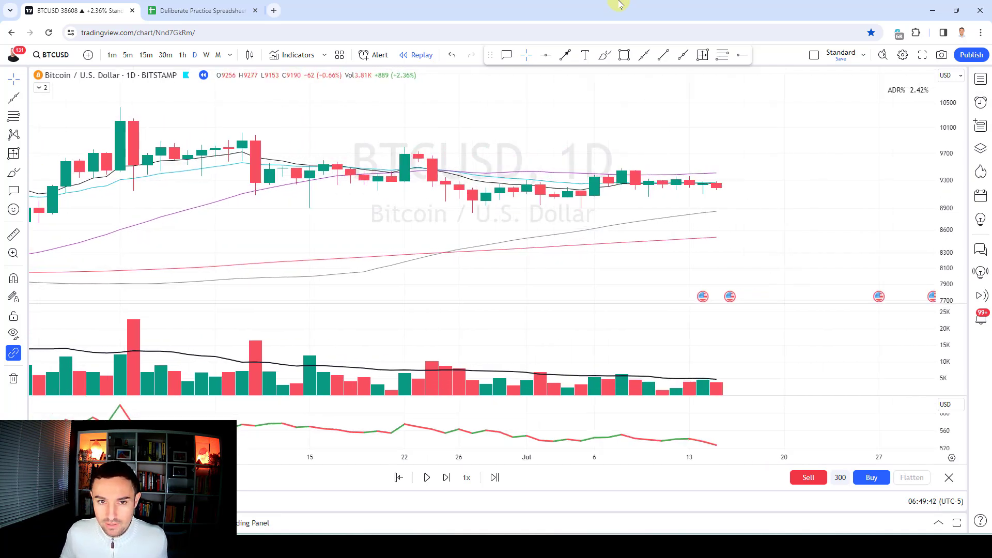
key("shift+Right")
key("shift+Right")
key("shift+Right")
key("shift+Right")
key("shift+Right")
key("shift+Right")
key("shift+Right")
key("shift+Right")
key("shift+Right")
key("shift+Right")
key("shift+Right")
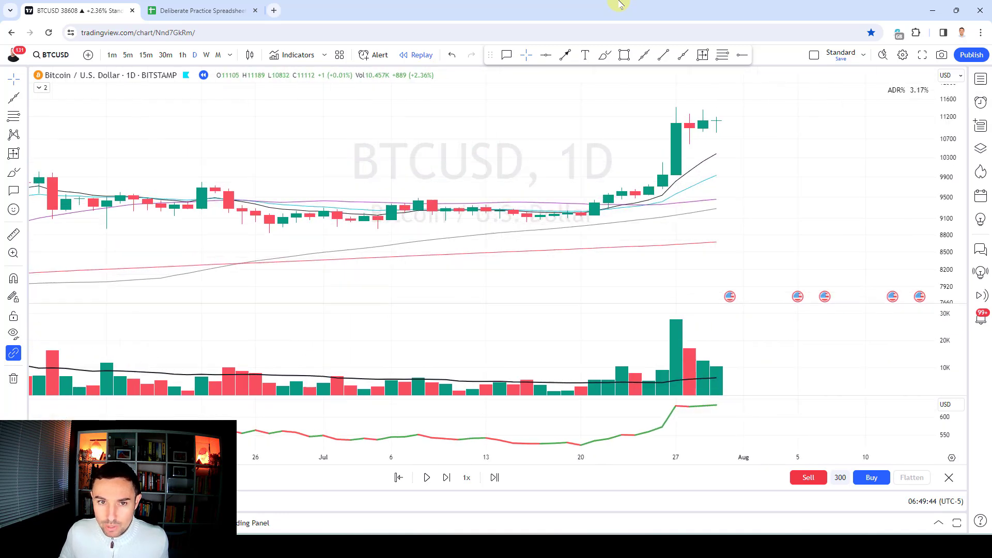
key("shift+Right")
key("shift+Right")
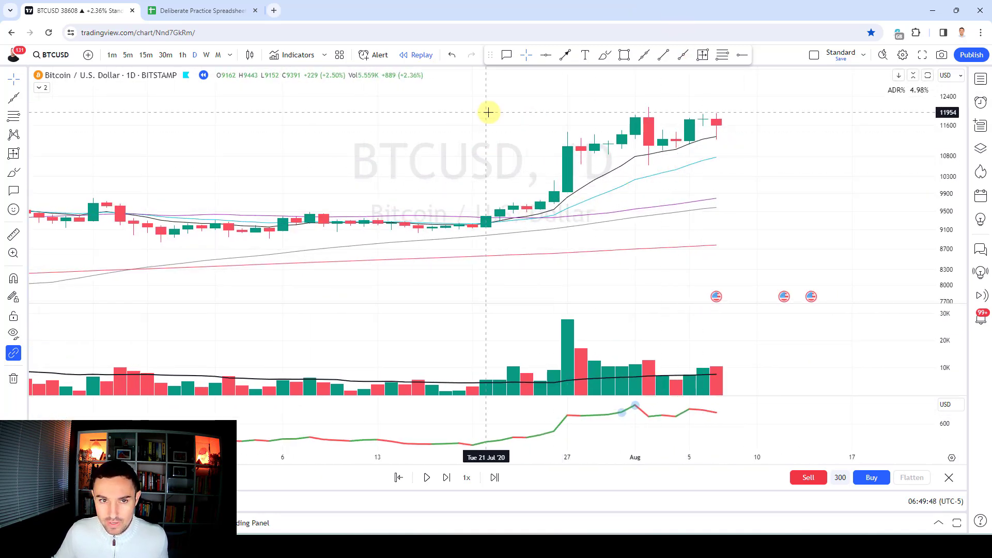
key("shift+Right")
key("shift+Right")
key("shift+Right")
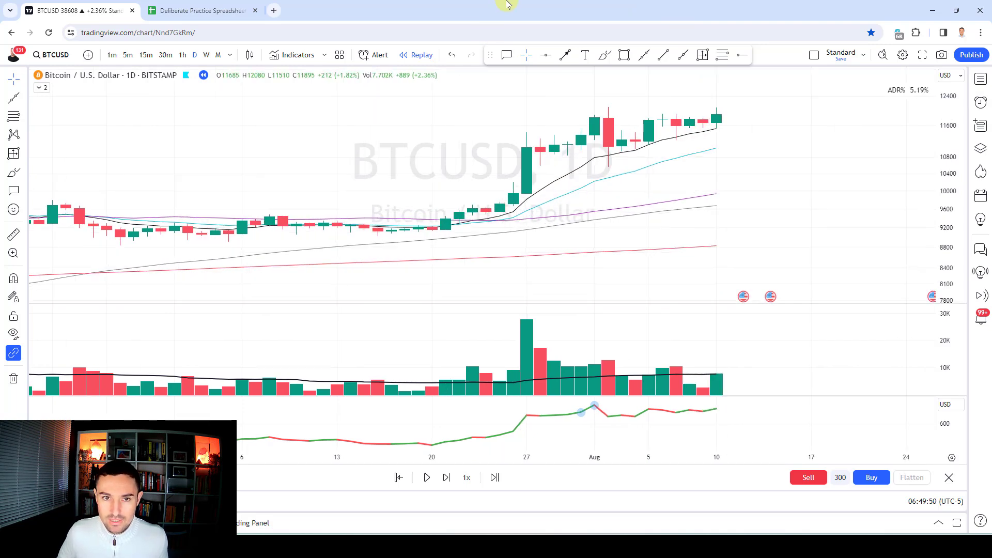
key("shift+Right")
key("shift+Right")
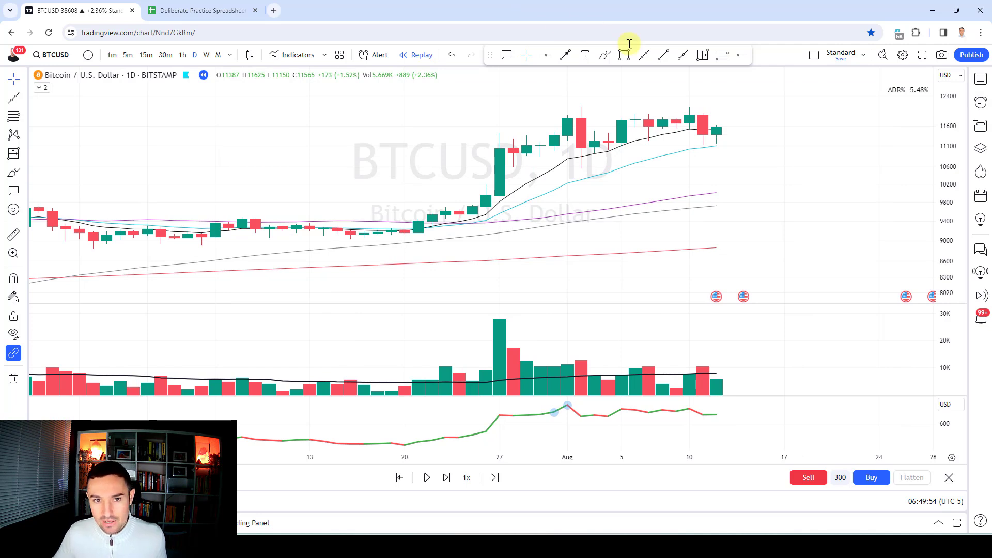
key("shift+Right")
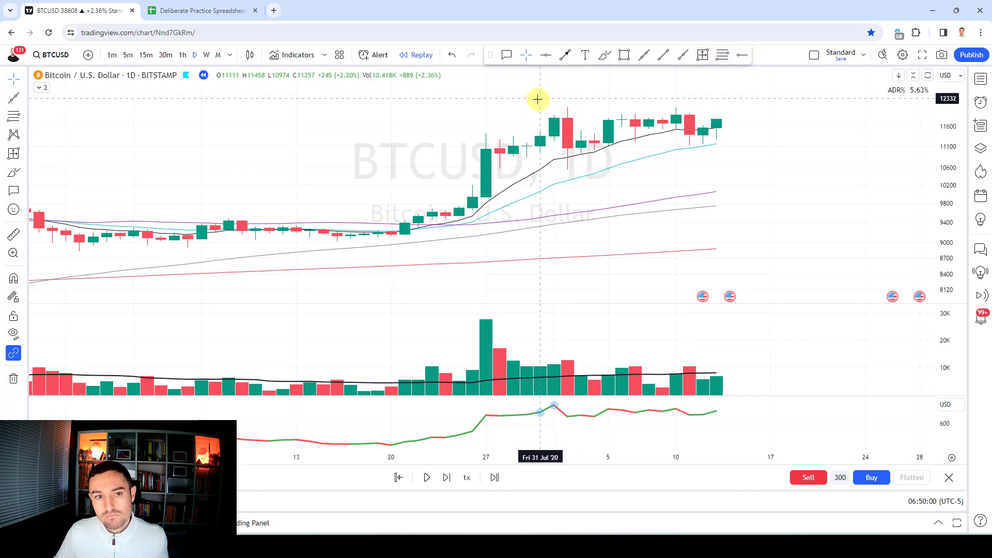
Draw the trade levels from the 11807 entry to the 11271 stop on the 13 August 2020 candle, measuring the risk and deleting the measurement
left_click(722, 54)
left_click_drag(718, 100, 715, 146)
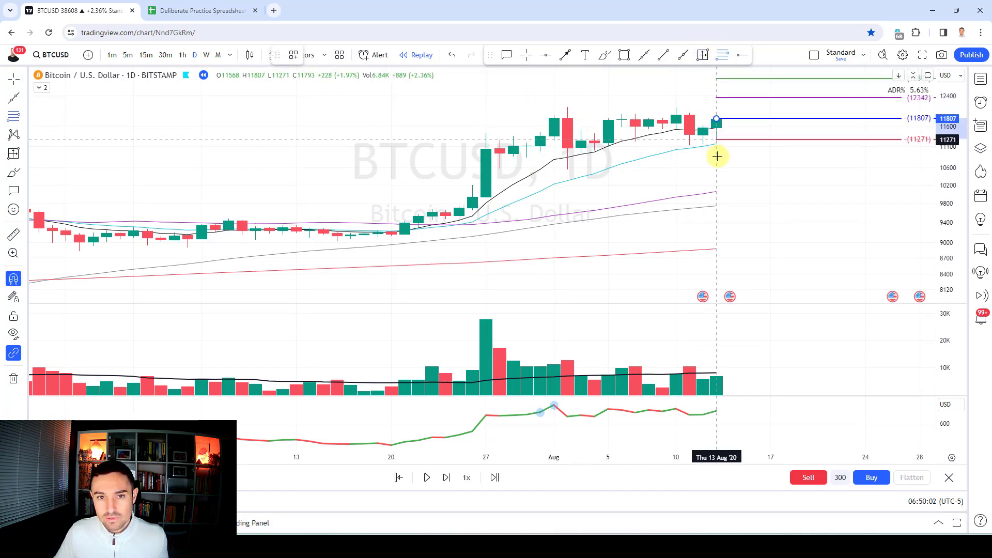
left_click(703, 54)
left_click(716, 119)
left_click(717, 139)
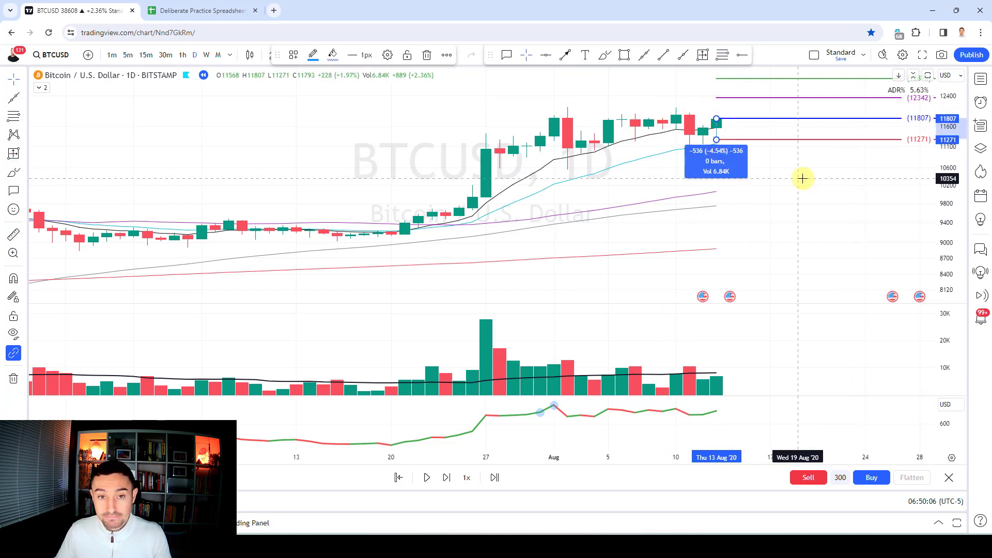
left_click(791, 200)
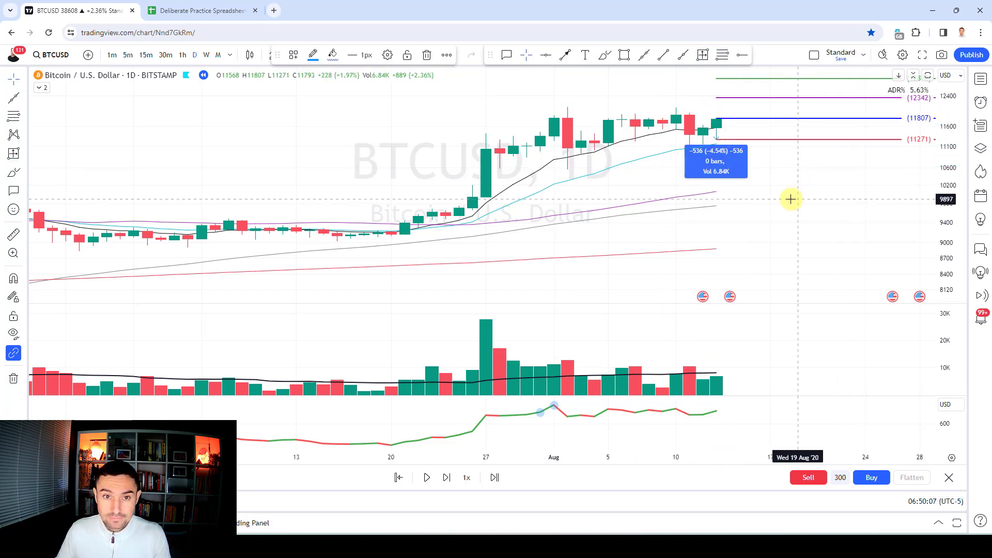
left_click(731, 170)
key("Delete")
Advance the replay day by day to 25 August 2020
scroll(791, 204, "up", 2)
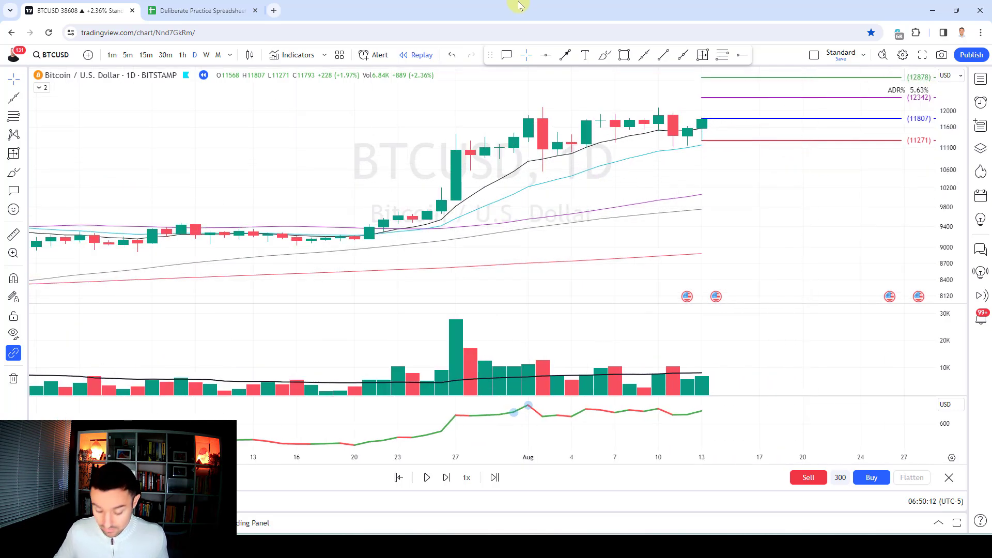
key("shift+Right")
key("shift+Right")
key("shift+Right")
key("shift+Right")
key("shift+Right")
key("shift+Right")
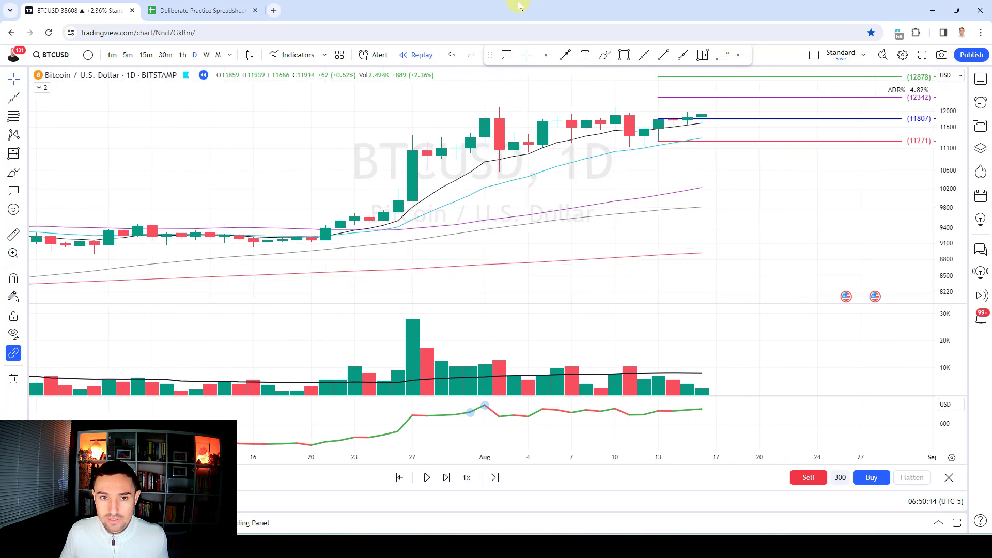
key("shift+Right")
key("shift+Right")
key("shift+Right")
key("shift+Right")
key("shift+Right")
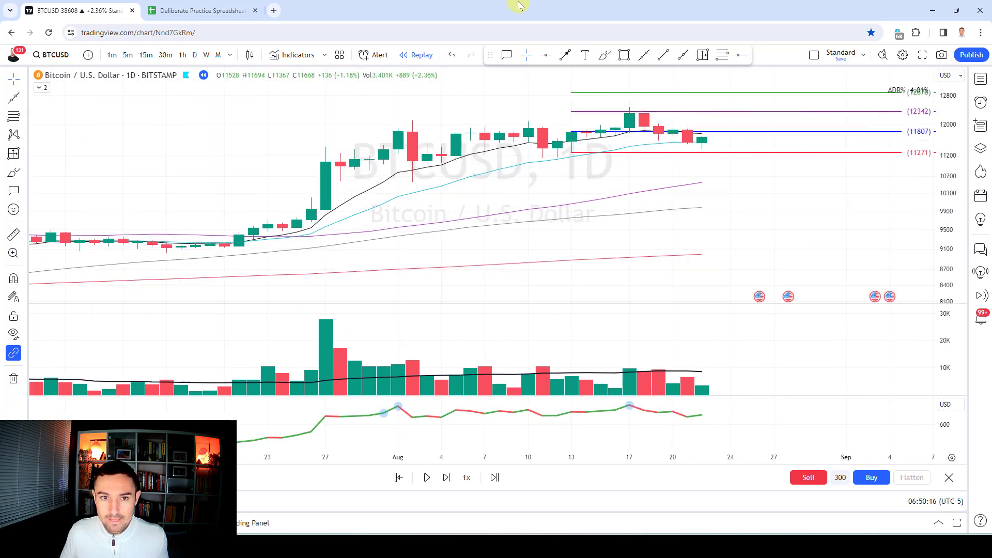
key("shift+Right")
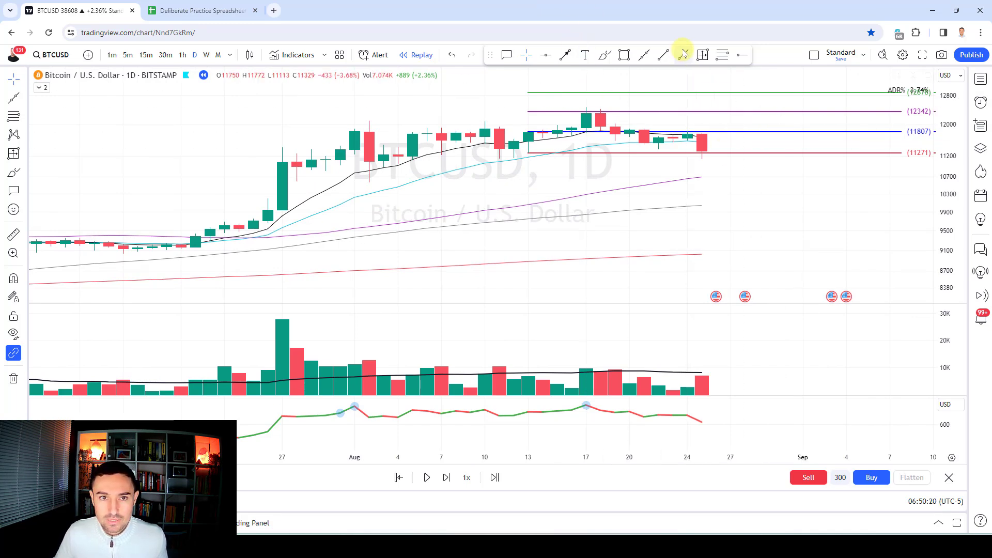
Measure the percentage drop from the 11807 entry to the 11271 stop on the 13 August 2020 candle
left_click(701, 57)
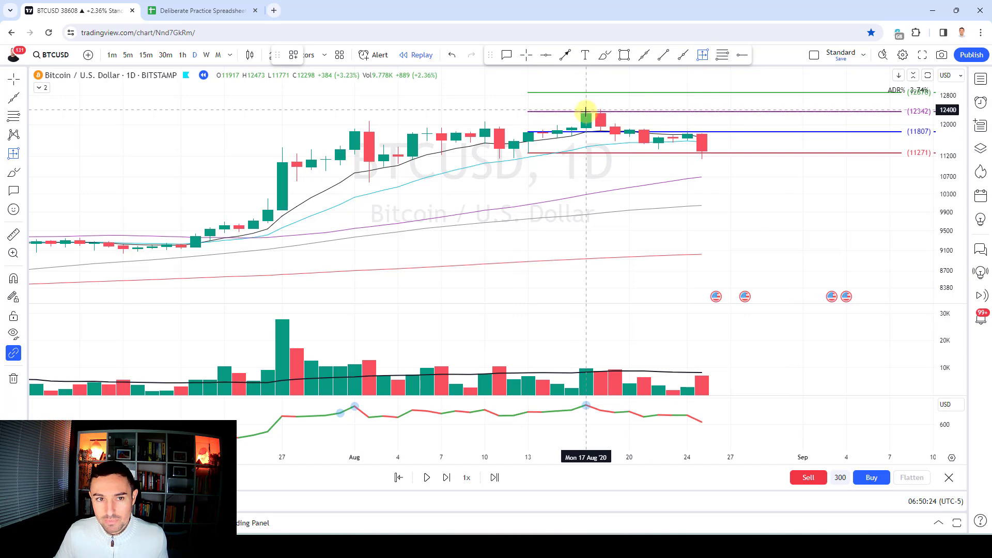
left_click(528, 132)
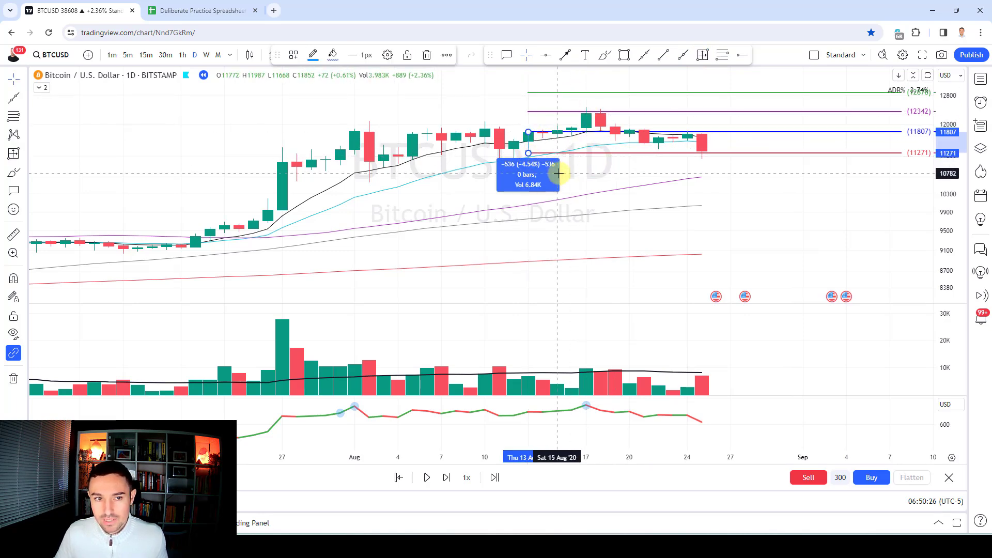
Switch to the Deliberate Practice Spreadsheet and log a losing BTC breakout trade with a 5% loss in row 23
left_click(228, 10)
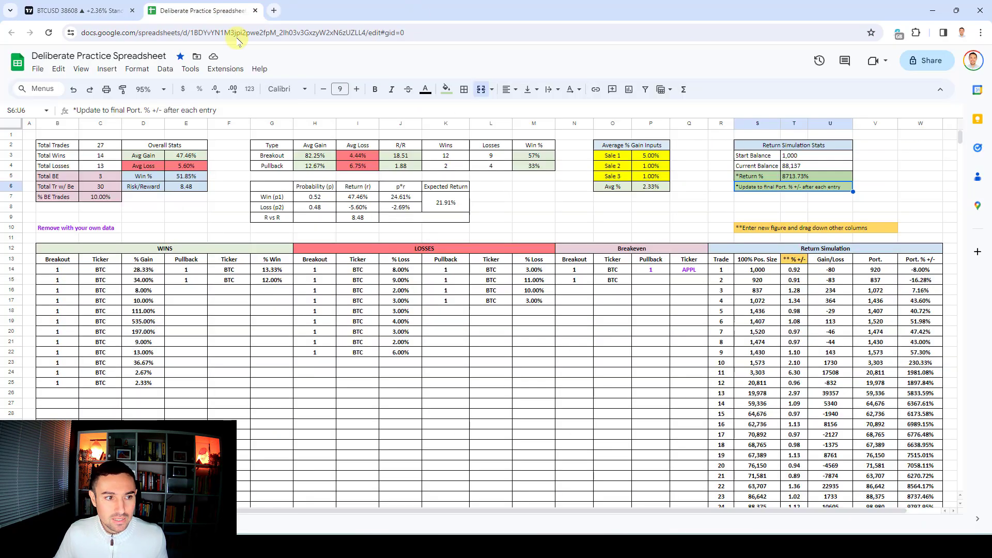
left_click(313, 365)
type("1")
key("Tab")
type("BT")
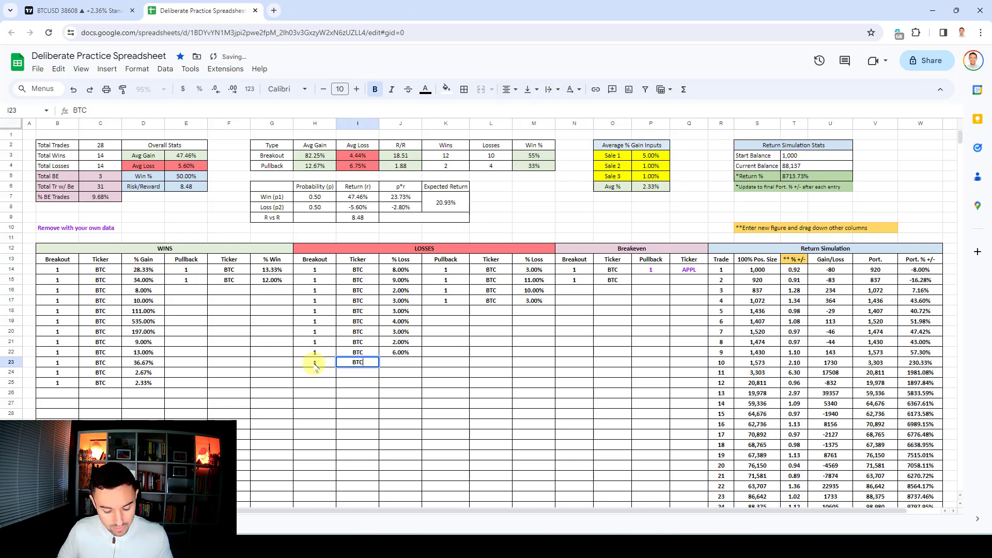
key("Tab")
type("5")
key("Tab")
Enter 0.95 as the % +/- figure for trade 28 in the return simulation
scroll(914, 367, "down", 5)
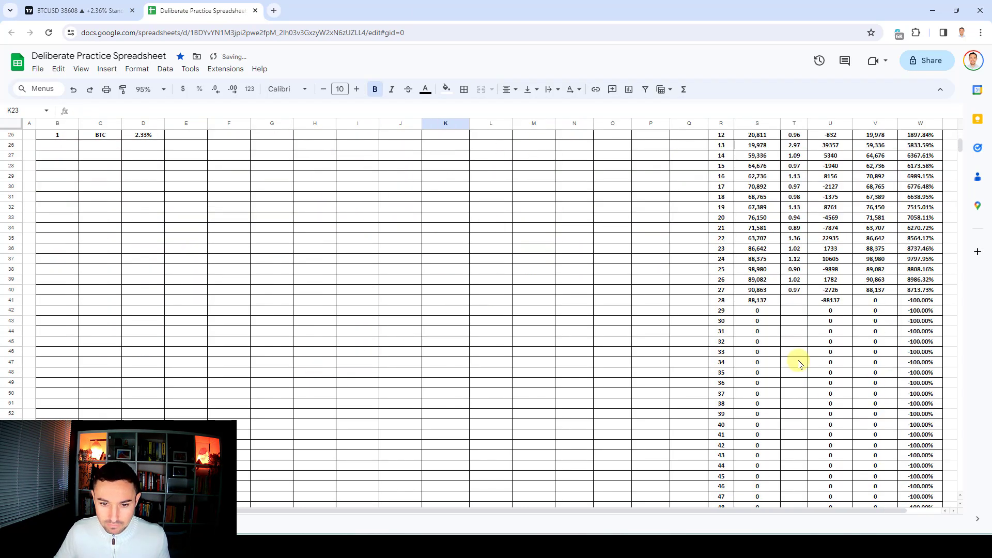
left_click(790, 305)
type("0.95")
key("Return")
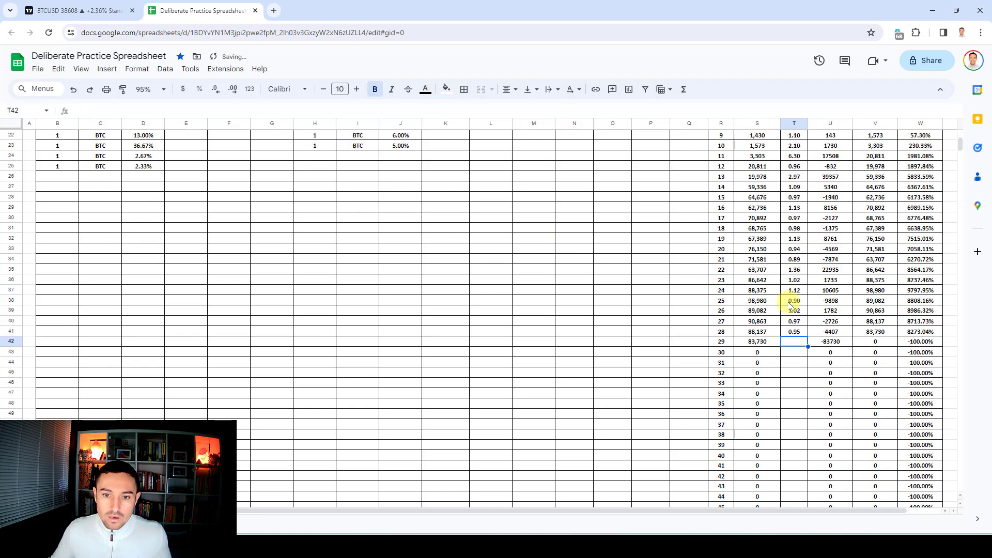
Update the Return % formula to reference trade 28's Port. % +/- value
scroll(778, 162, "up", 5)
left_click(800, 186)
left_click(798, 177)
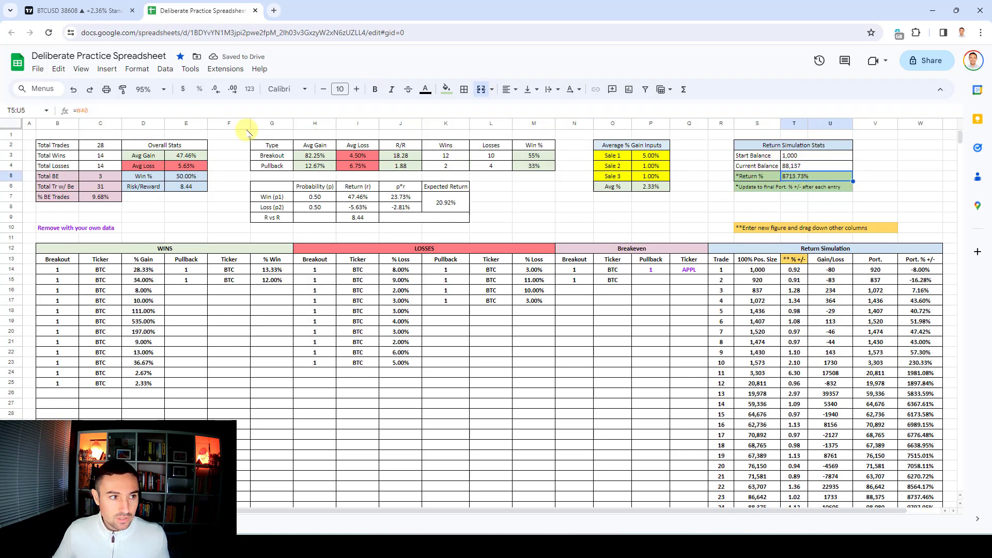
key("Return")
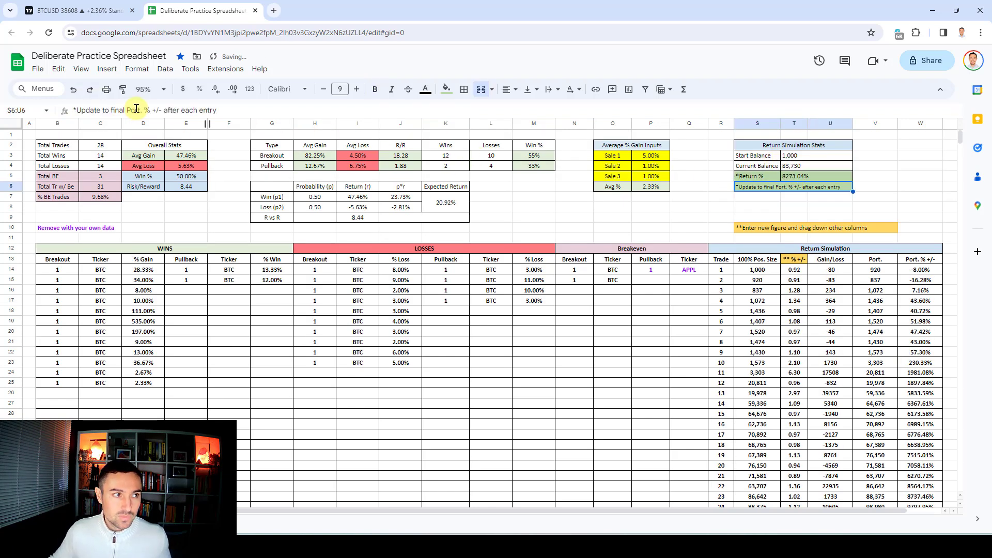
Switch back to the BTCUSD chart in TradingView and delete the range measurement
left_click(83, 11)
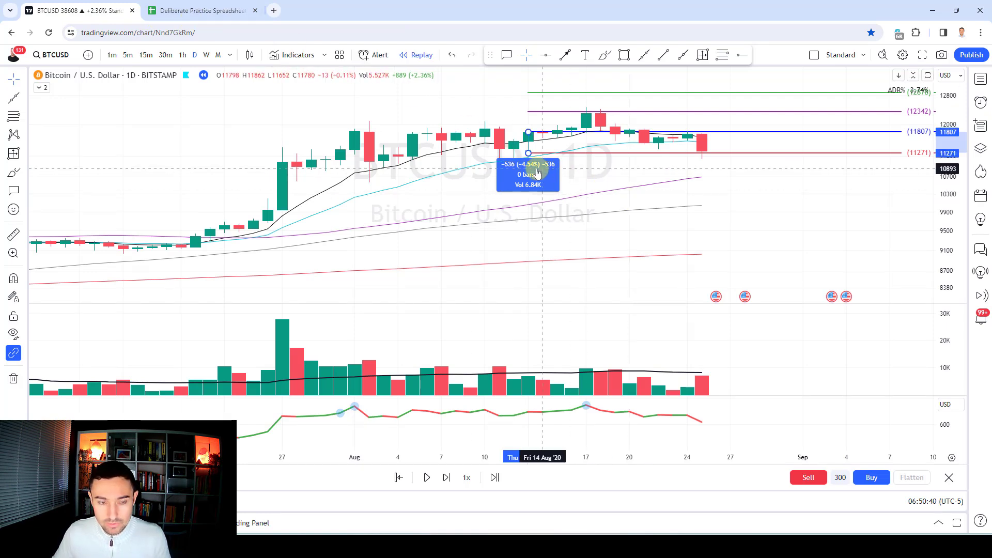
key("Delete")
Place a down arrow above the 17 August 2020 candle and raise the trade's stop level to 11611
scroll(579, 185, "up", 2)
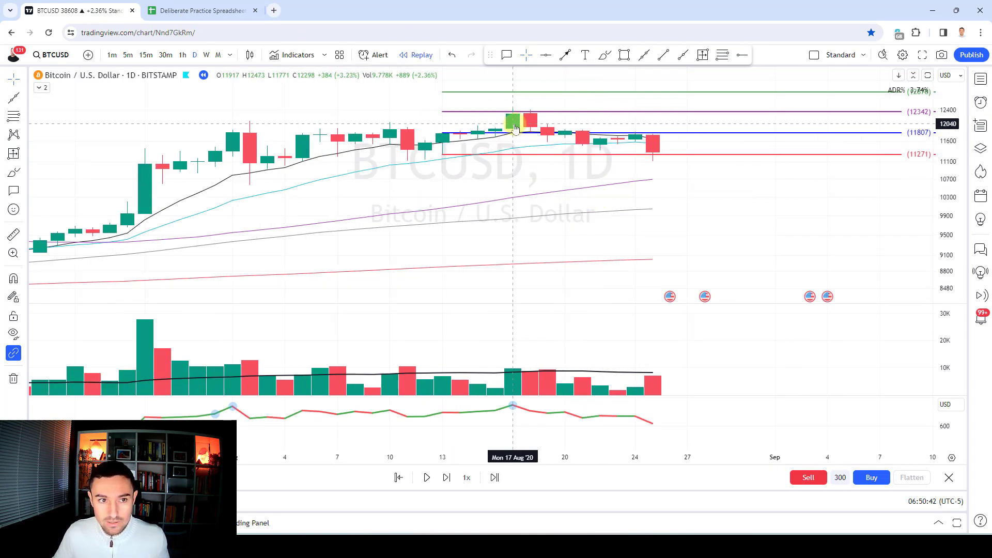
left_click(567, 54)
left_click(513, 98)
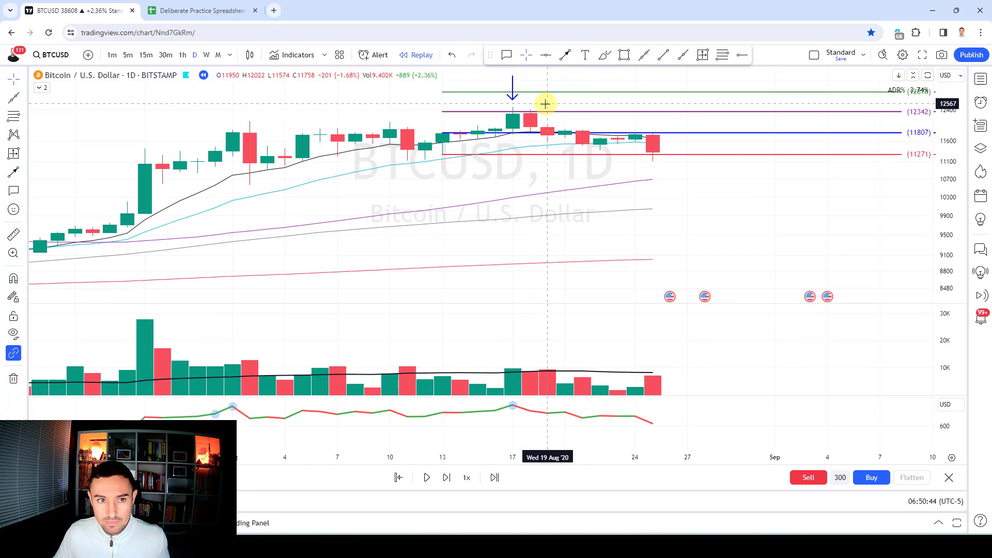
left_click_drag(442, 154, 443, 143)
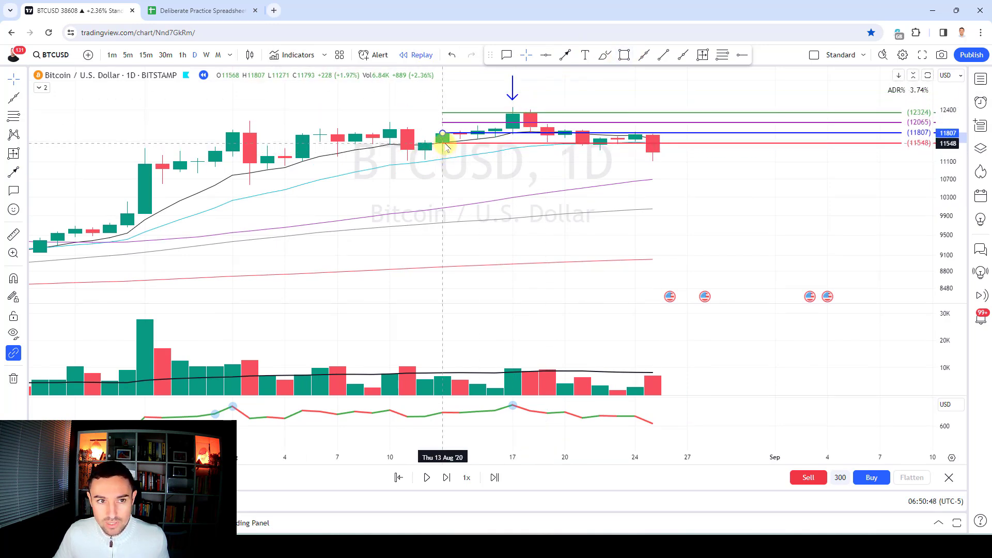
left_click(447, 141)
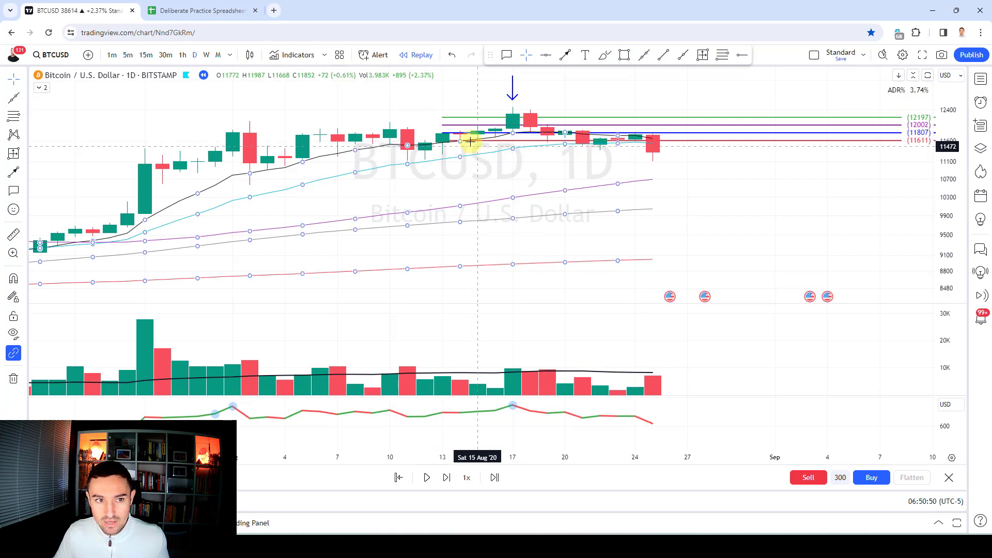
Brush a mark under the 19 to 20 August 2020 candles at the raised stop, and remove it again
left_click(605, 54)
left_click(546, 133)
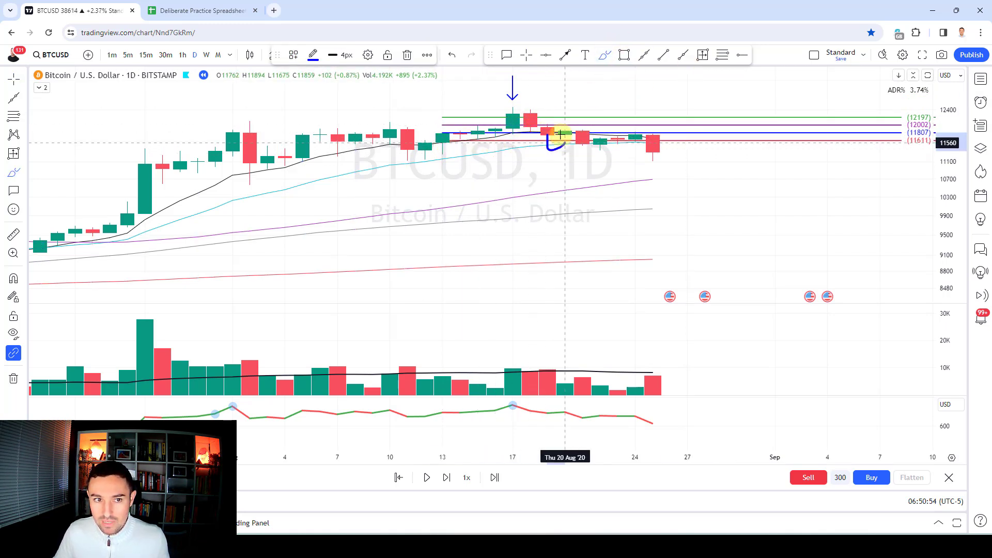
key("Escape")
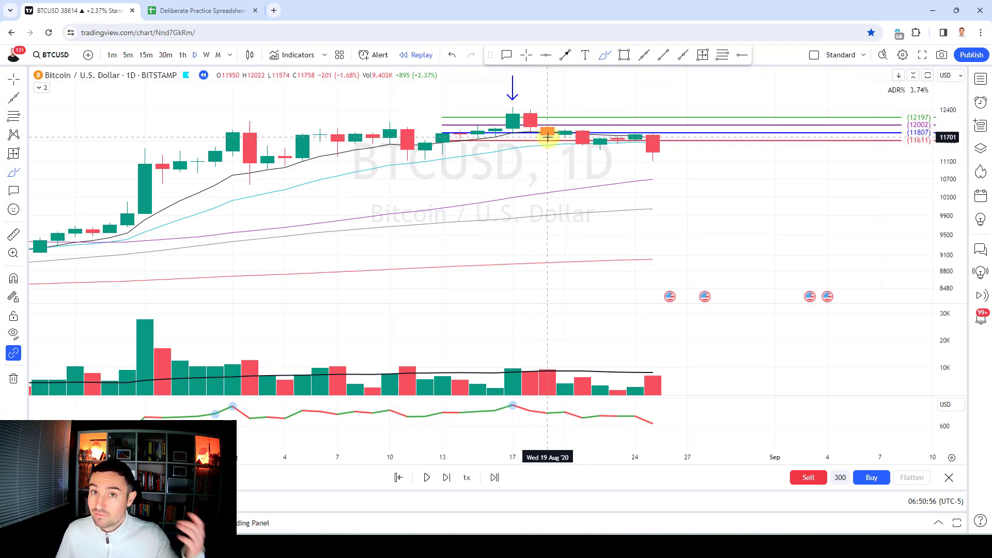
Remove all drawings from the chart and return to the cross cursor
left_click(14, 378)
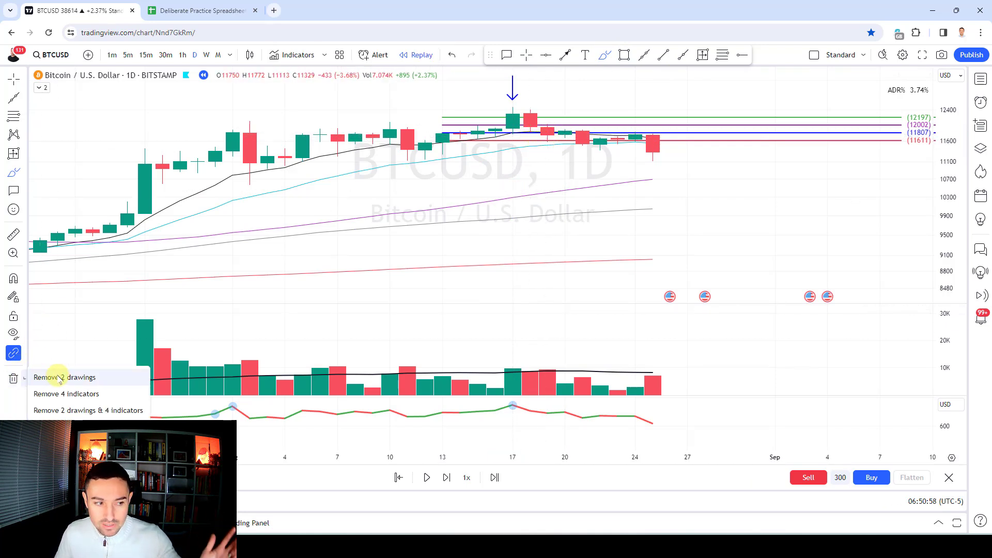
left_click(44, 378)
left_click(527, 55)
Advance the replay day by day to 14 October 2020
left_click_drag(703, 132, 788, 135)
scroll(726, 133, "down", 2)
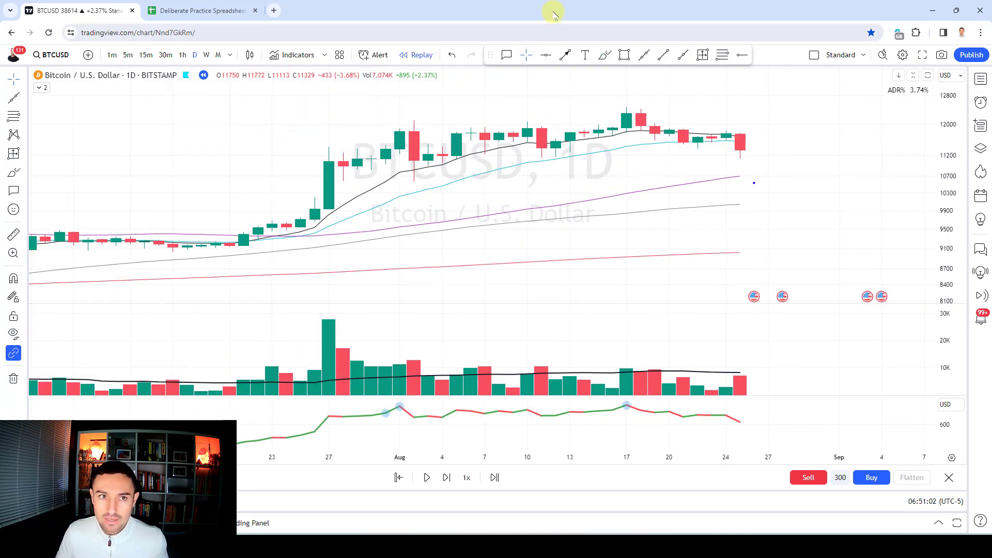
key("shift+Right")
key("shift+Right")
key("shift+Right")
key("shift+Right")
key("shift+Right")
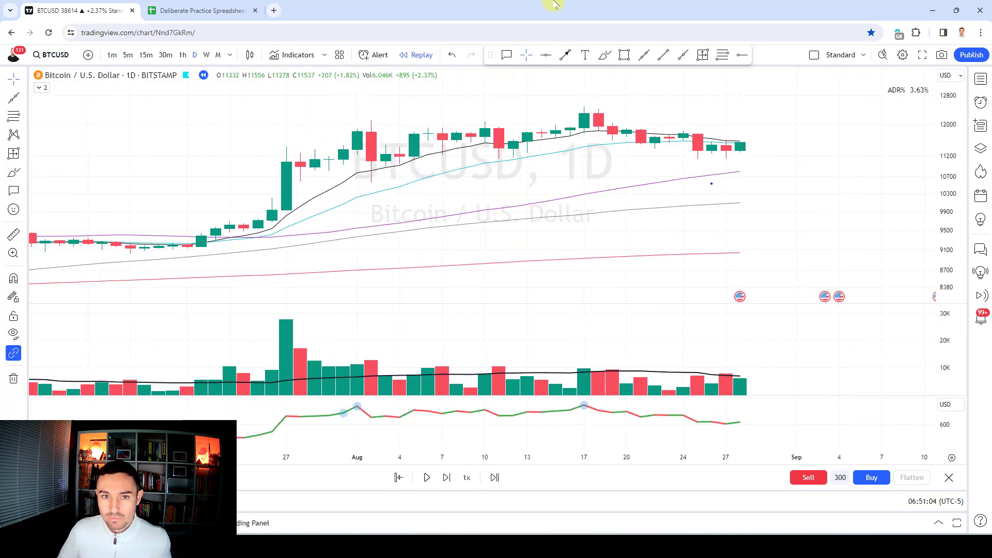
key("shift+Right")
key("shift+Right")
key("shift+Right")
key("shift+Right")
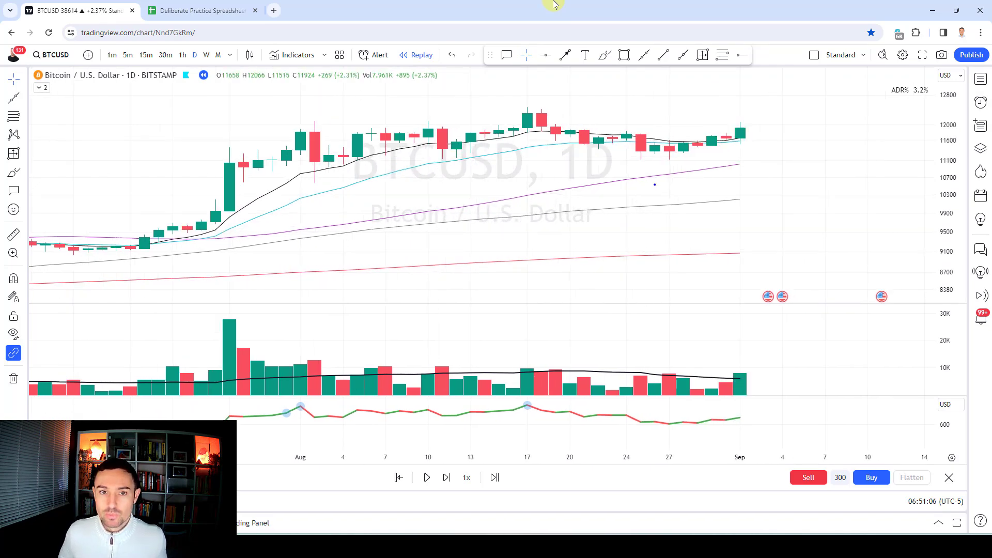
key("shift+Right")
key("shift+Right")
key("shift+Right")
key("shift+Right")
key("shift+Right")
key("shift+Right")
key("shift+Right")
key("shift+Right")
key("shift+Right")
key("shift+Right")
key("shift+Right")
key("shift+Right")
key("shift+Right")
key("shift+Right")
key("shift+Right")
key("shift+Right")
key("shift+Right")
key("shift+Right")
key("shift+Right")
key("shift+Right")
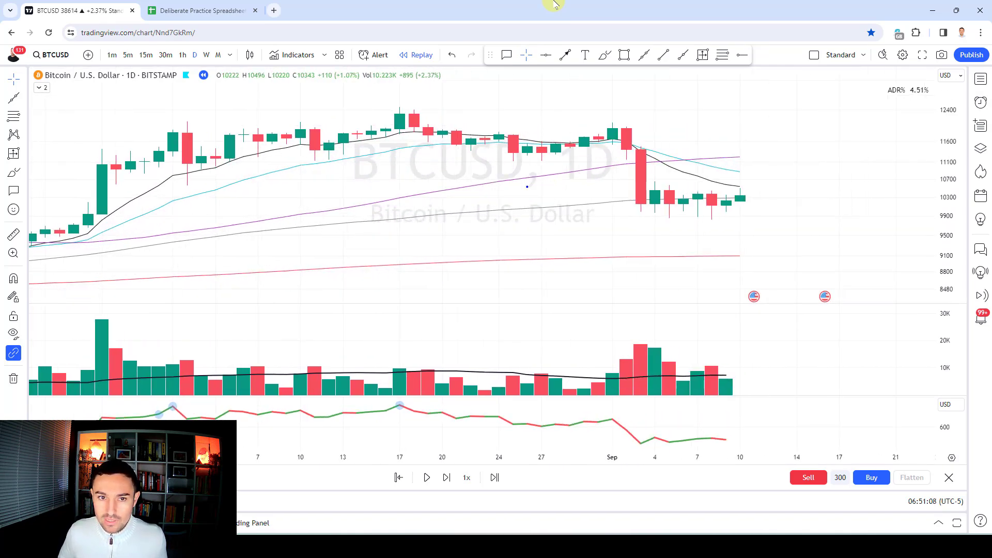
key("shift+Right")
key("shift+Right")
key("shift+Right")
key("shift+Right")
key("shift+Right")
key("shift+Right")
key("shift+Right")
key("shift+Right")
key("shift+Right")
key("shift+Right")
key("shift+Right")
key("shift+Right")
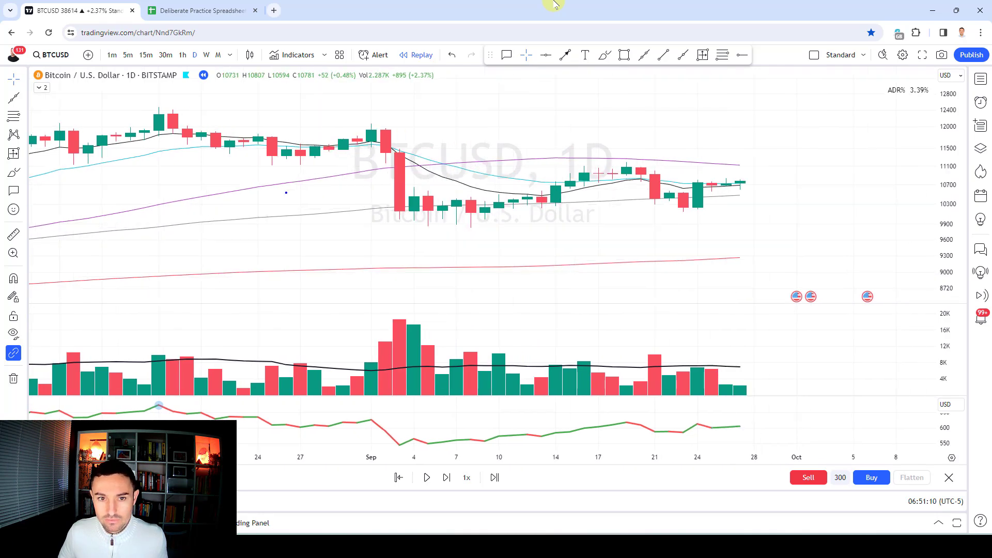
key("shift+Right")
key("shift+Right")
key("shift+Right")
key("shift+Right")
key("shift+Right")
key("shift+Right")
key("shift+Right")
key("shift+Right")
key("shift+Right")
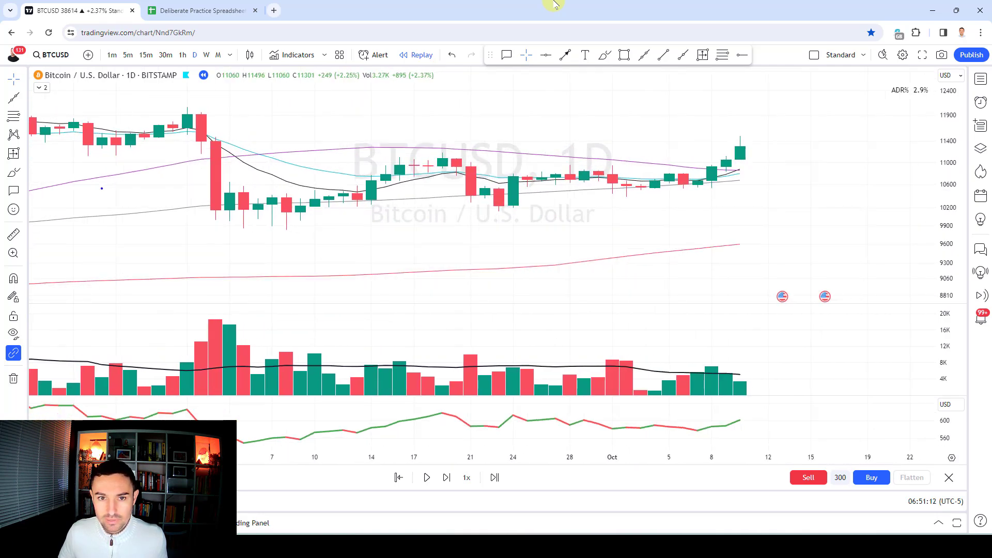
scroll(734, 160, "down", 2)
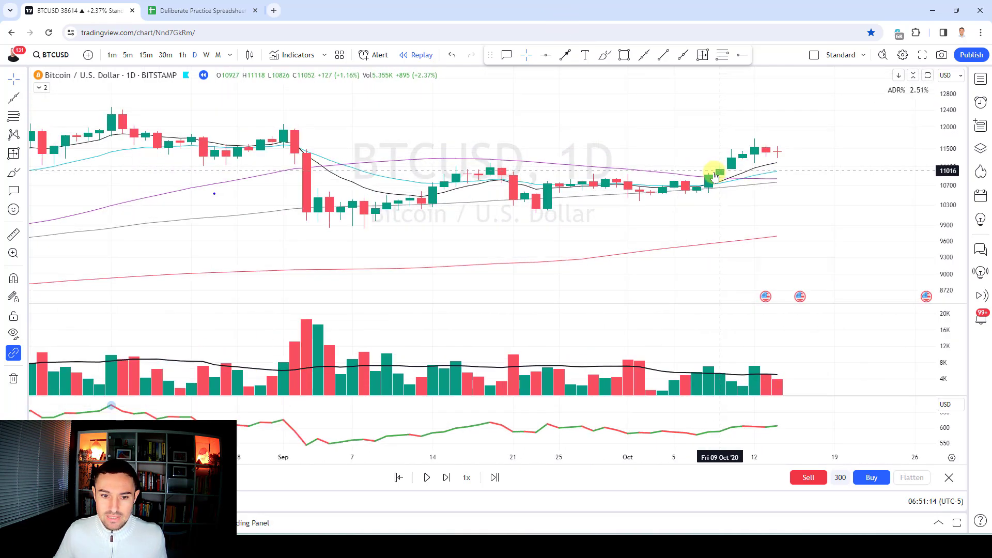
Sketch a rounded base from late August to 13 October 2020 and a short stroke at the early September drop, undoing both
scroll(360, 218, "down", 2)
left_click(605, 55)
mouse_move(410, 158)
left_mouse_down()
mouse_move(585, 208)
mouse_move(811, 145)
left_mouse_up()
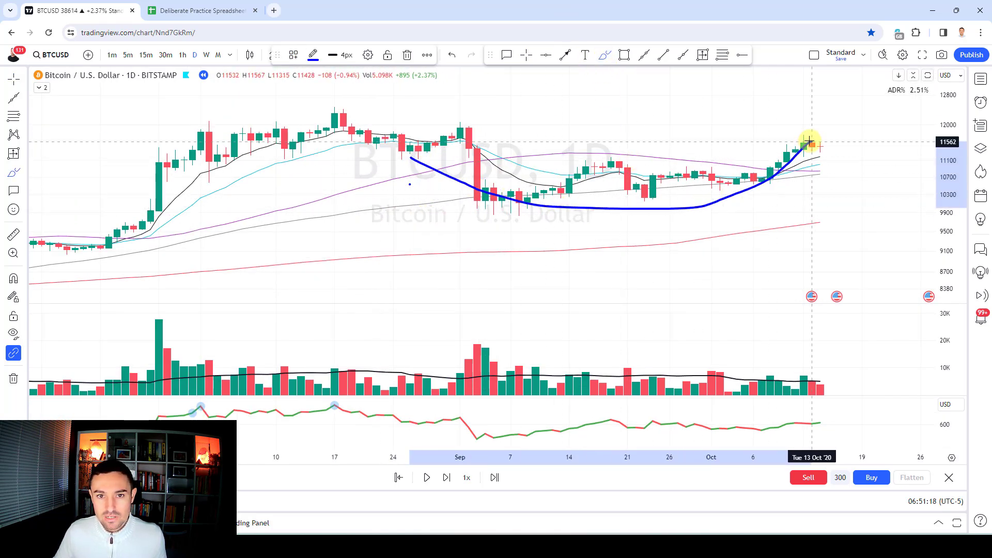
key("ctrl+z")
mouse_move(483, 132)
left_mouse_down()
mouse_move(507, 188)
mouse_move(494, 116)
left_mouse_up()
key("ctrl+z")
left_click(527, 54)
Advance the replay day by day to 30 October 2020
scroll(650, 129, "up", 2)
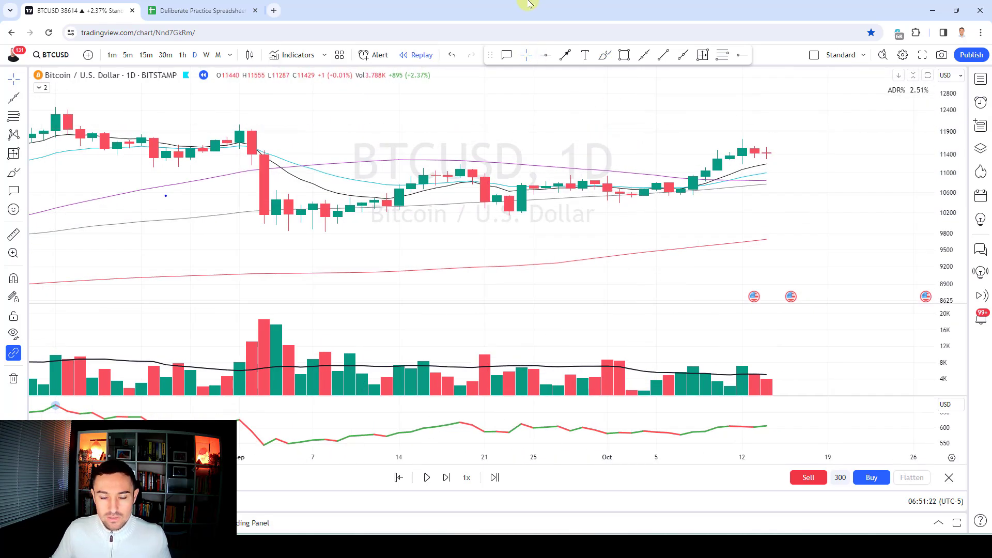
key("shift+Right")
key("shift+Right")
key("shift+Right")
key("shift+Right")
key("shift+Right")
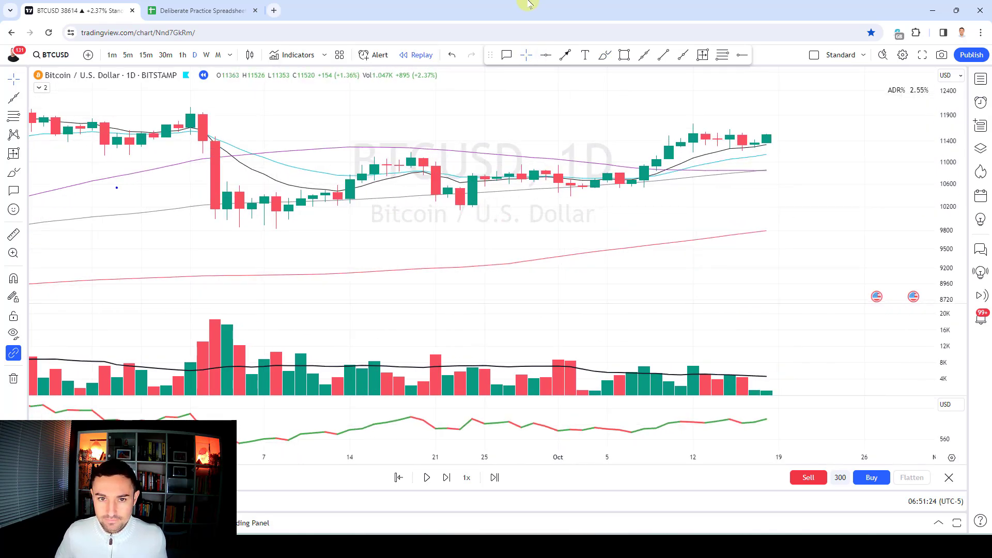
key("shift+Right")
key("shift+Right")
key("shift+Right")
key("shift+Right")
key("shift+Right")
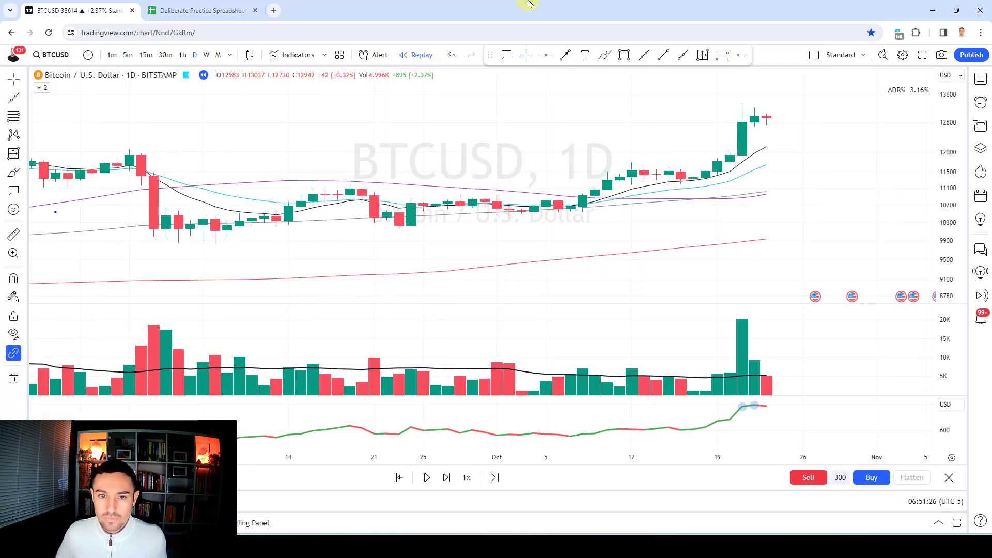
key("shift+Right")
key("shift+Right")
key("shift+Right")
key("shift+Right")
key("shift+Right")
key("shift+Right")
key("shift+Right")
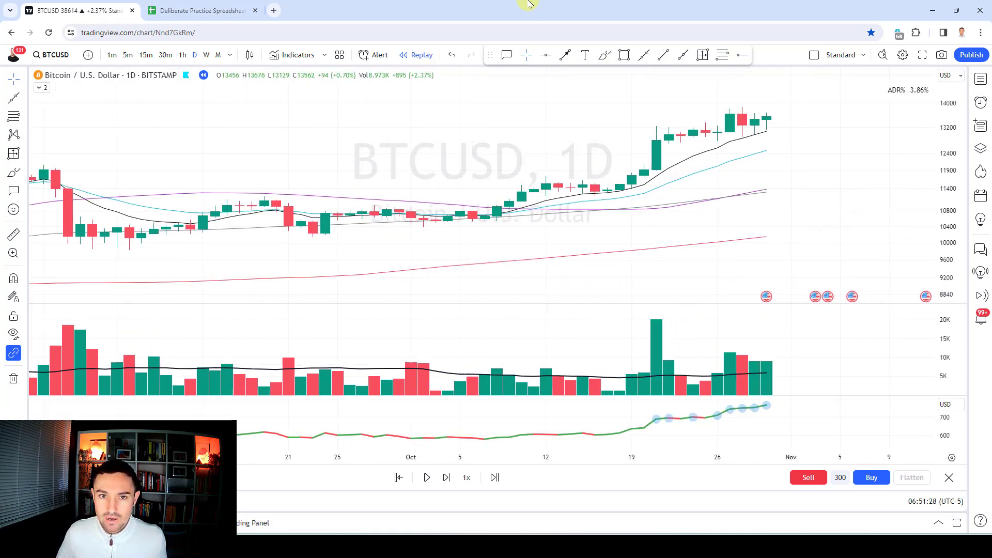
Advance the replay day by day to 9 December 2020
key("shift+Right")
key("shift+Right")
key("shift+Right")
key("shift+Right")
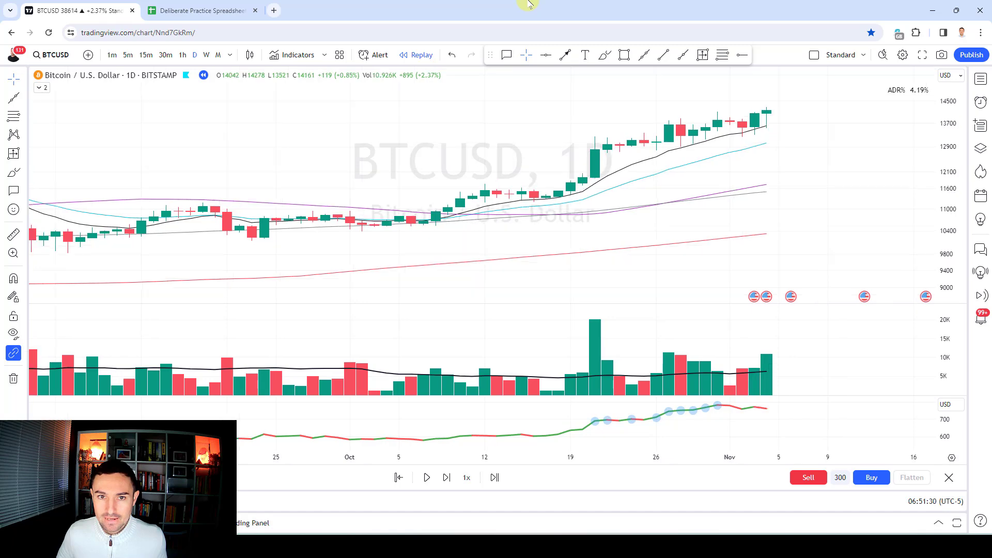
key("shift+Right")
key("shift+Right")
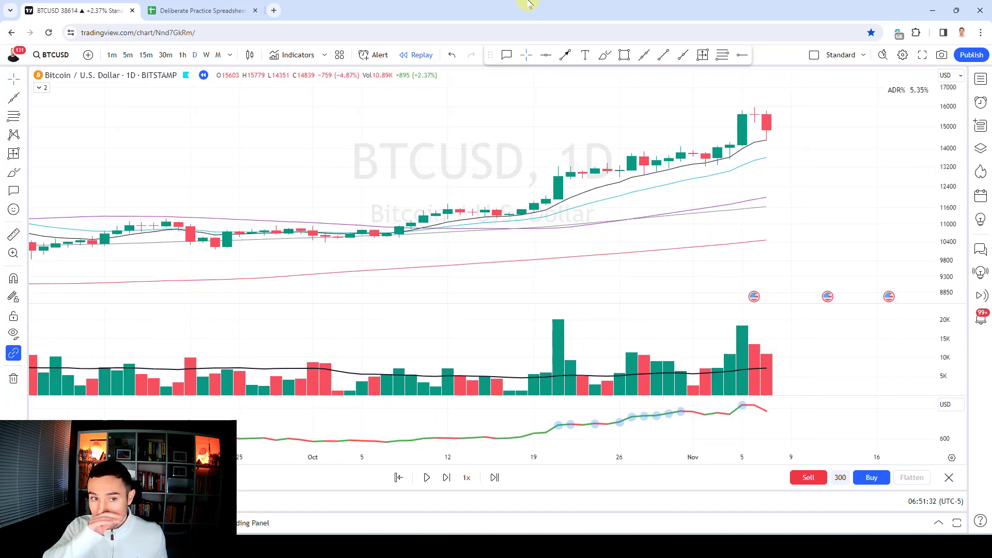
key("shift+Right")
key("shift+Right")
key("shift+Right")
key("shift+Right")
key("shift+Right")
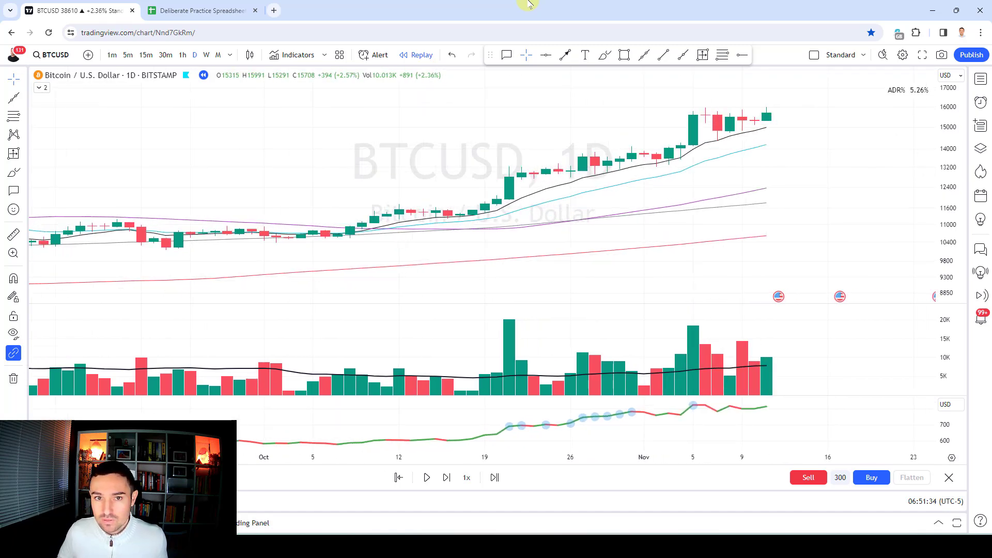
key("shift+Right")
key("shift+Right")
key("shift+Right")
key("shift+Right")
key("shift+Right")
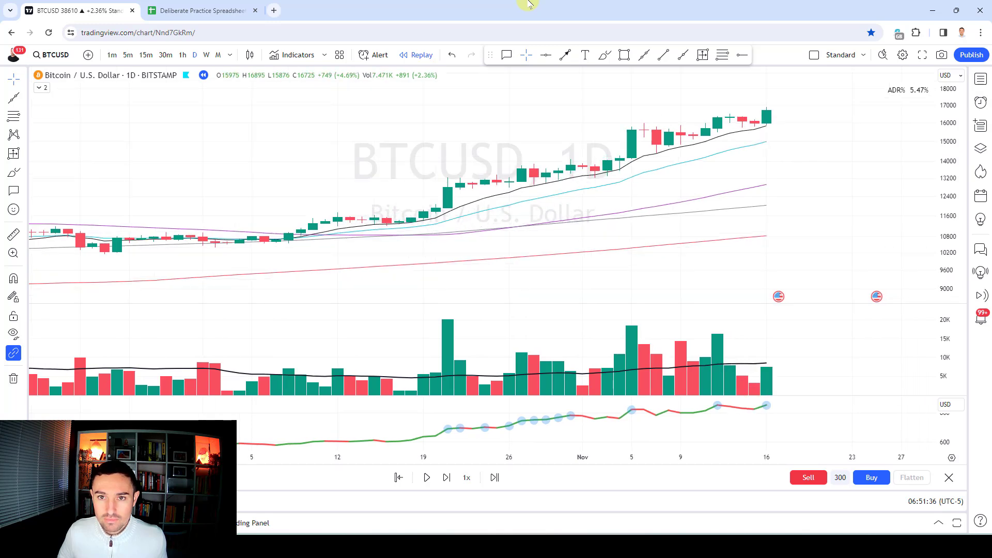
key("shift+Right")
key("shift+Right")
key("shift+Right")
key("shift+Right")
key("shift+Right")
key("shift+Right")
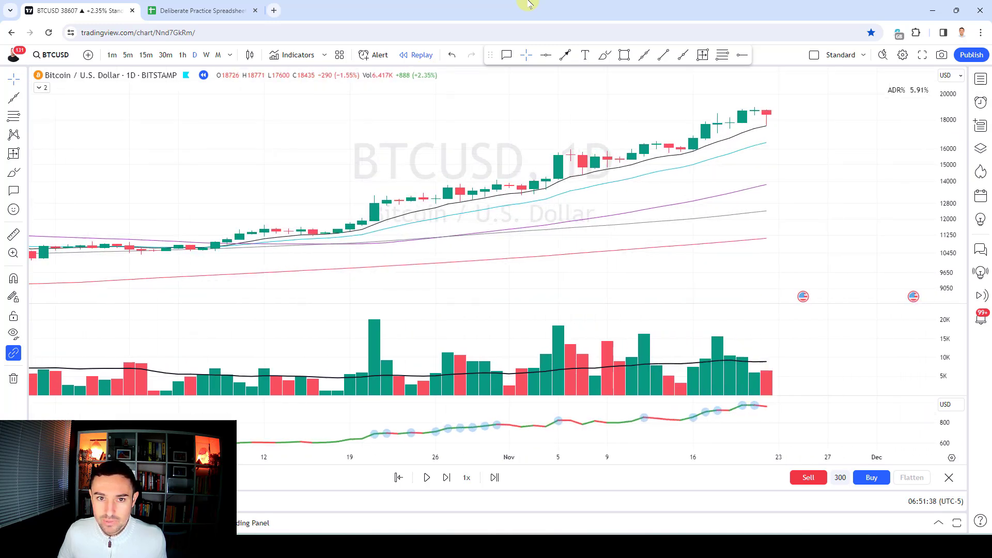
key("shift+Right")
key("shift+Right")
key("shift+Right")
key("shift+Right")
key("shift+Right")
key("shift+Right")
key("shift+Right")
key("shift+Right")
key("shift+Right")
key("shift+Right")
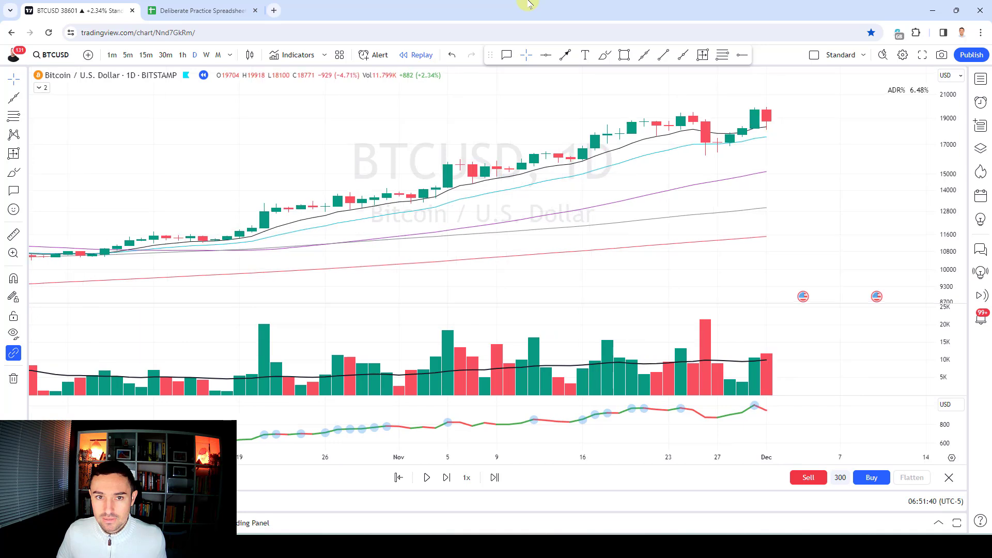
key("shift+Right")
key("shift+Right")
key("shift+Right")
key("shift+Right")
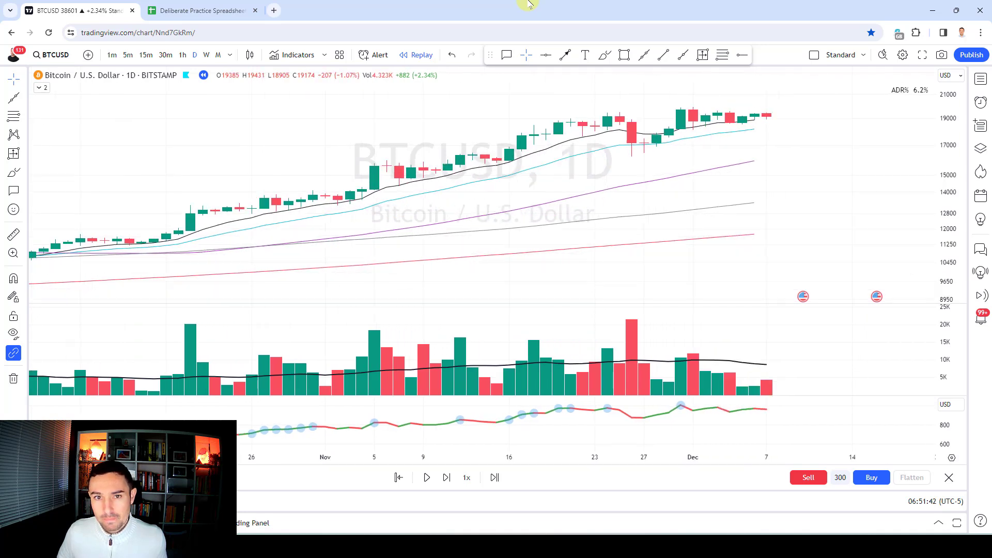
key("shift+Right")
key("shift+Right")
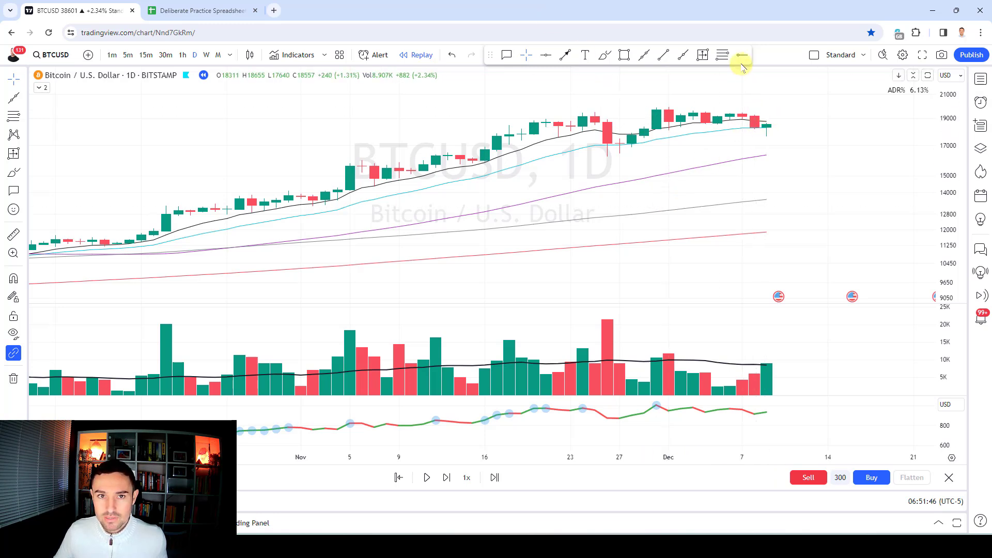
Place entry, stop and target levels on the 9 December 2020 candle, from its high of 18655 to its low of 17640
left_click(722, 55)
left_click(767, 124)
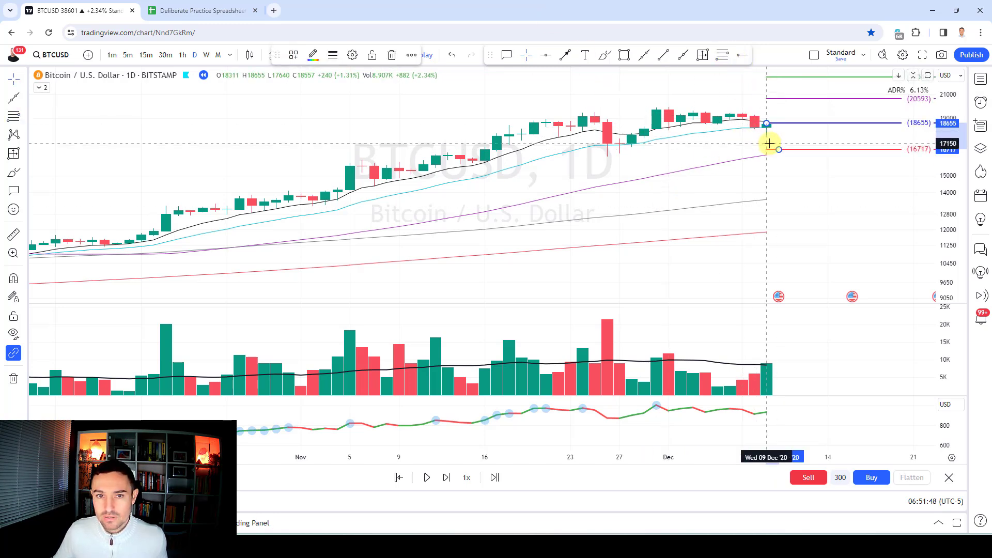
left_click(770, 138)
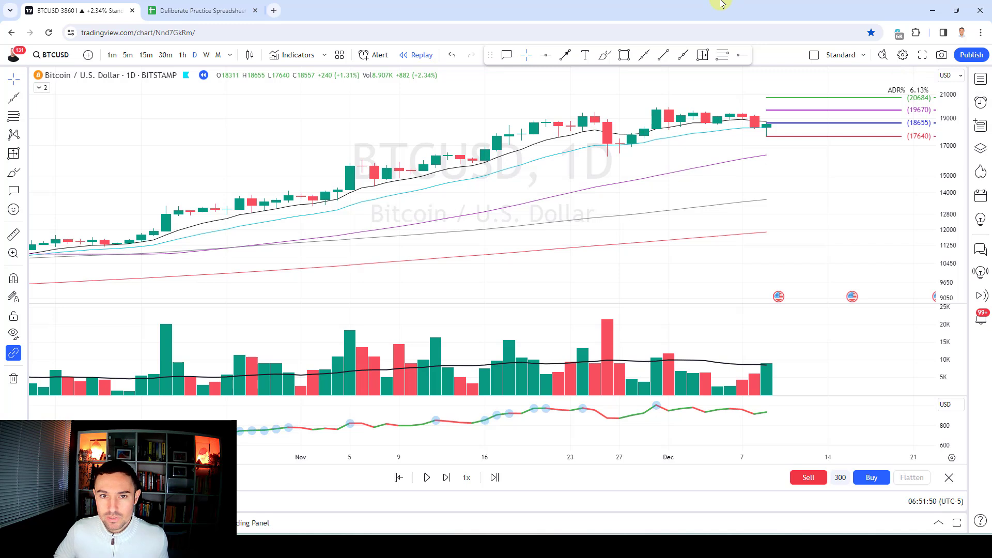
Advance the replay to 12 December 2020, removing all drawings after the 10 December candle
key("shift+Right")
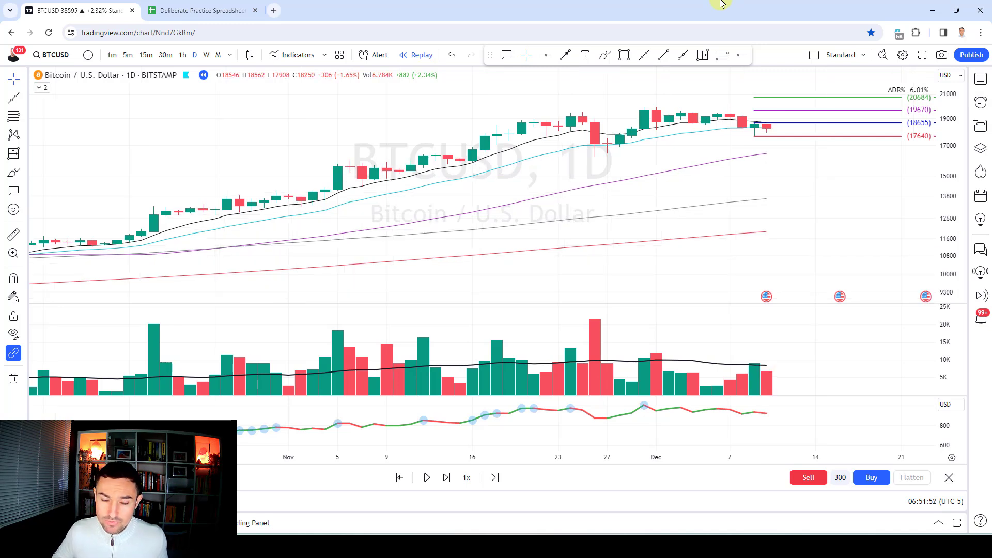
left_click(14, 379)
left_click(46, 378)
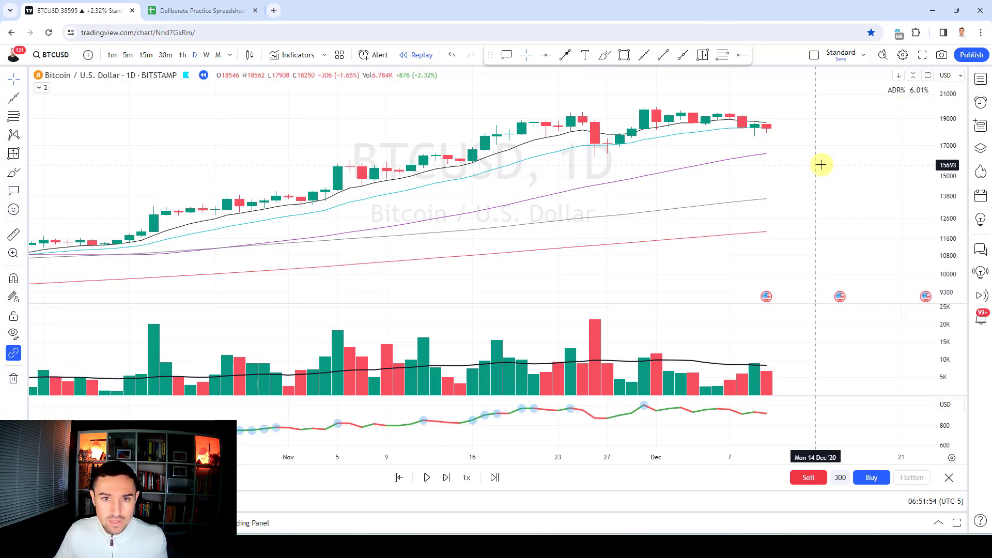
key("shift+Right")
key("shift+Right")
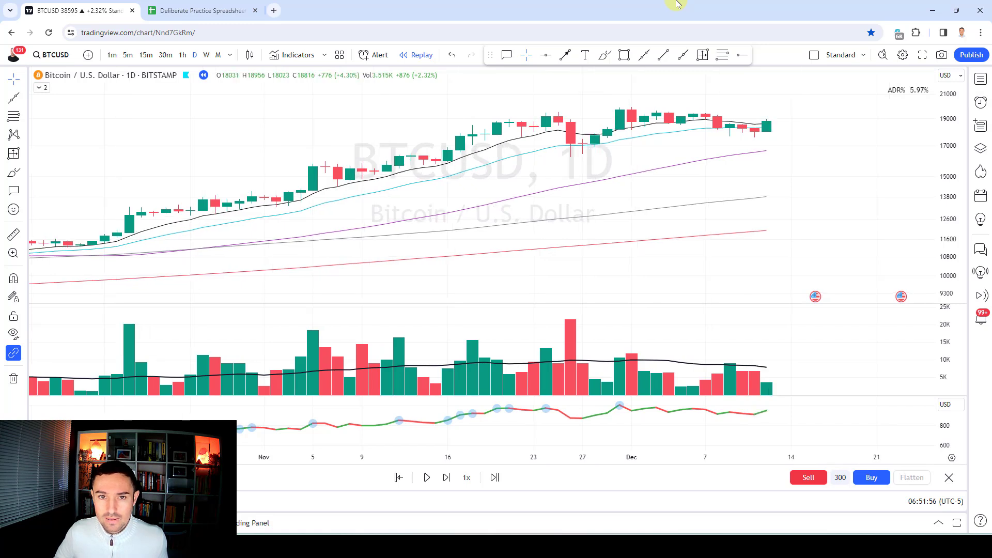
Place entry, stop and target levels on the 12 December 2020 candle, from its high of 18956 to its low of 18023
scroll(765, 155, "up", 2)
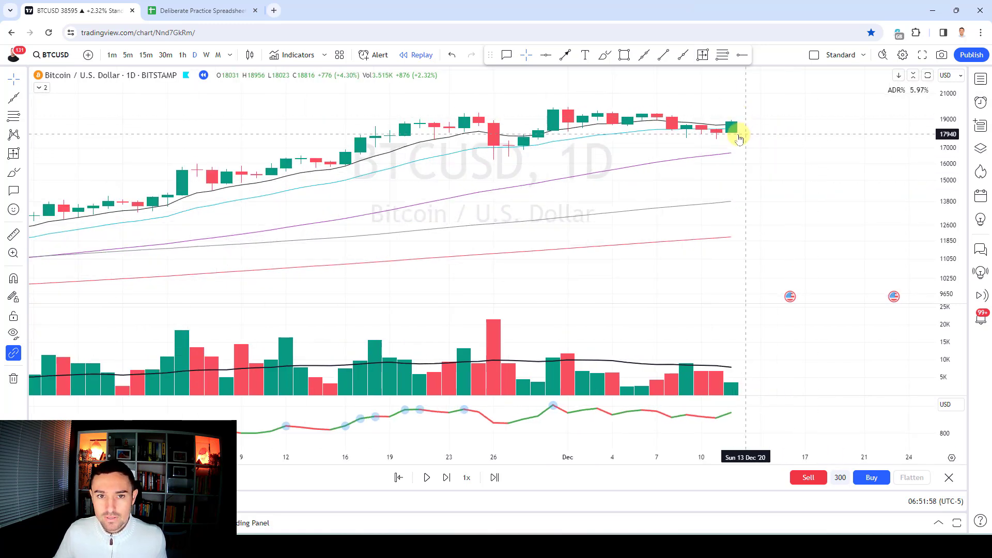
left_click(723, 54)
left_click(729, 131)
left_click(729, 133, "ctrl")
left_click(770, 169)
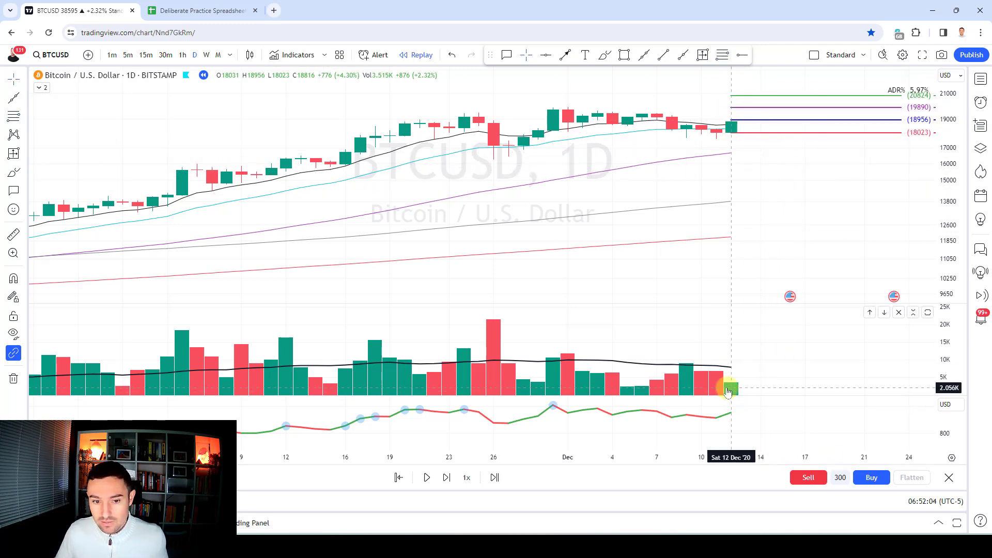
Advance the replay to 17 December 2020 and mark the 16 December candle with a downward arrow above it
key("shift+Right")
key("shift+Right")
key("shift+Right")
key("shift+Right")
key("shift+Right")
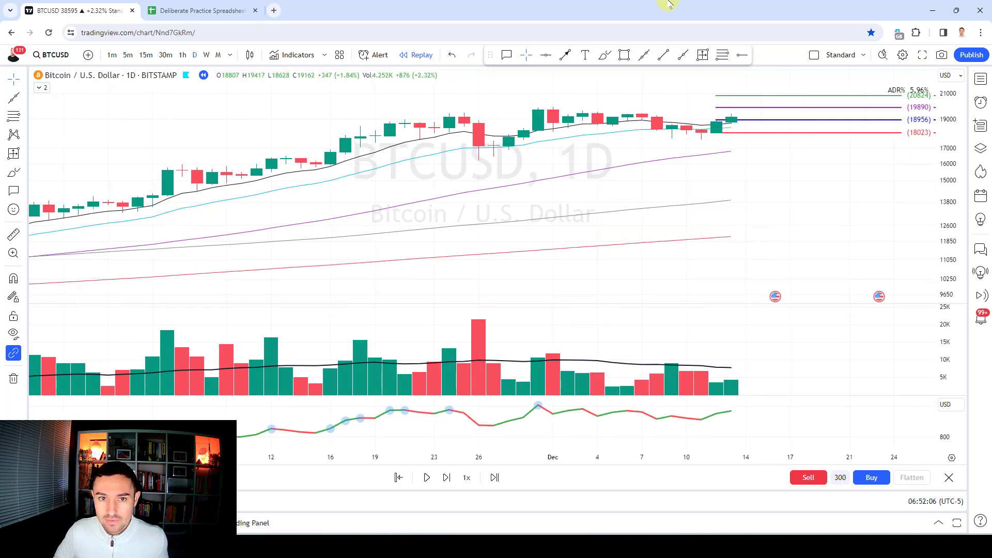
left_click(565, 54)
left_click_drag(716, 94, 716, 125)
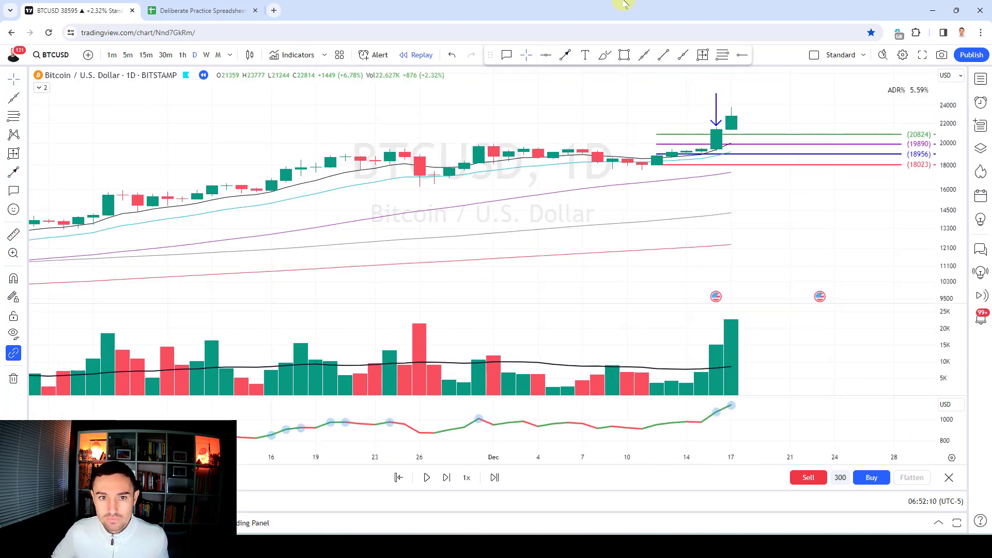
Advance the replay to 12 January 2021 and mark that day's candle with a downward arrow above it
key("shift+Right")
key("shift+Right")
key("shift+Right")
key("shift+Right")
key("shift+Right")
key("shift+Right")
key("shift+Right")
key("shift+Right")
key("shift+Right")
key("shift+Right")
key("shift+Right")
key("shift+Right")
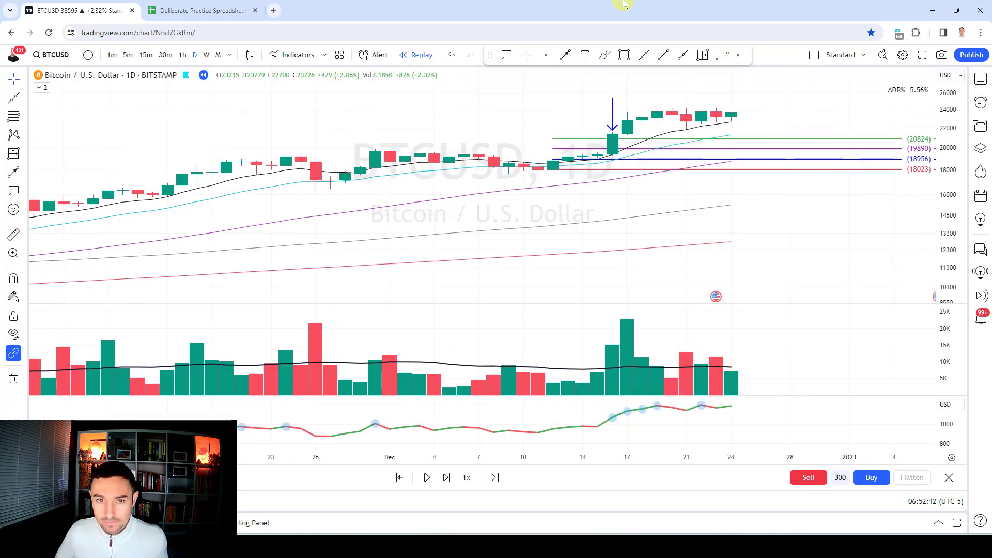
key("shift+Right")
key("shift+Right")
key("shift+Right")
key("shift+Right")
key("shift+Right")
key("shift+Right")
key("shift+Right")
key("shift+Right")
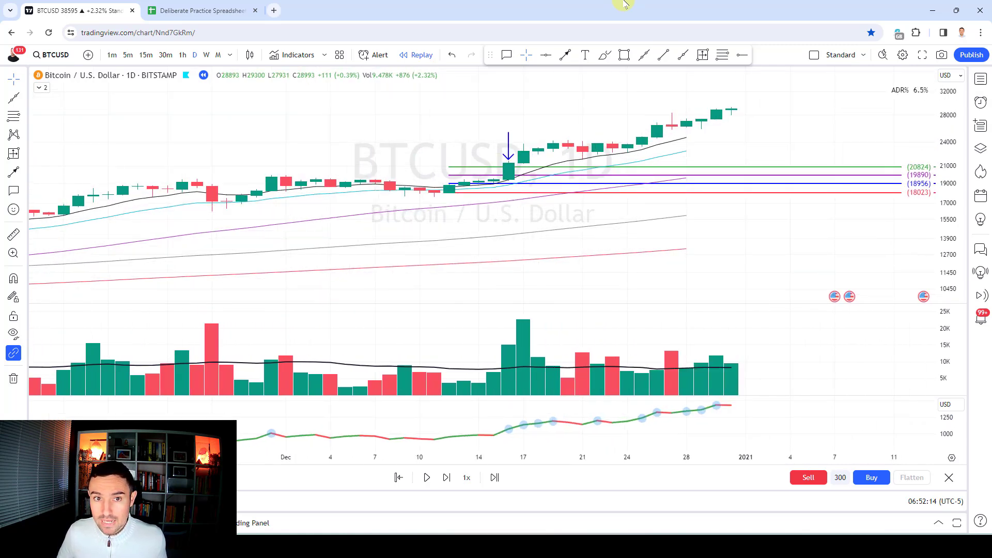
key("shift+Right")
key("shift+Right")
key("shift+Right")
key("shift+Right")
key("shift+Right")
key("shift+Right")
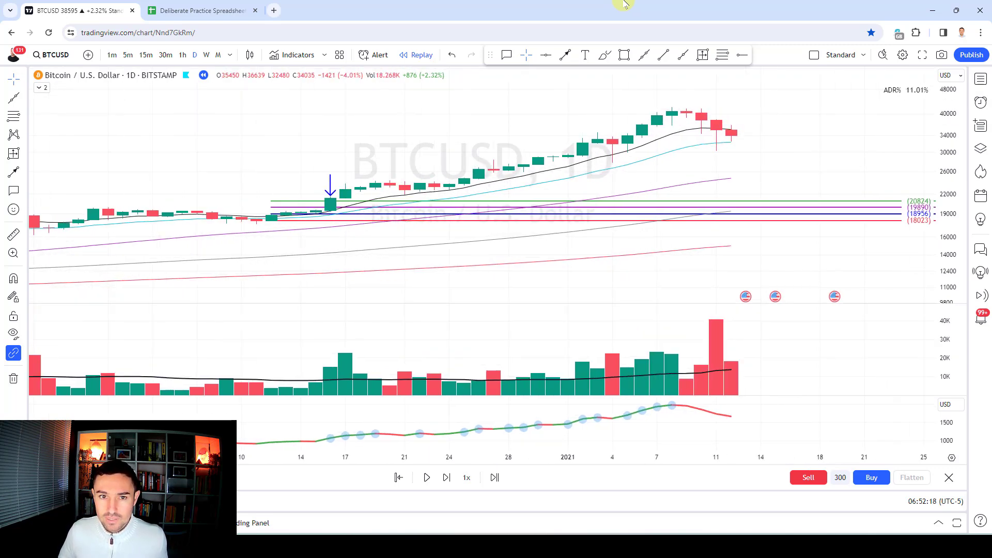
left_click(566, 55)
left_click(731, 101)
Advance the replay day by day to 20 January 2021
key("shift+Right")
key("shift+Right")
key("shift+Right")
key("shift+Right")
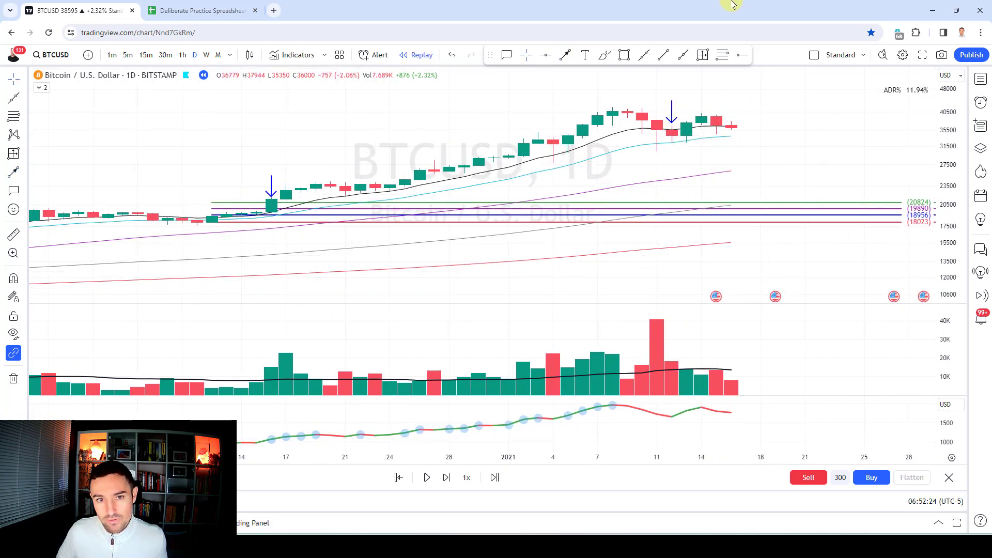
key("shift+Right")
key("shift+Right")
key("shift+Right")
key("shift+Right")
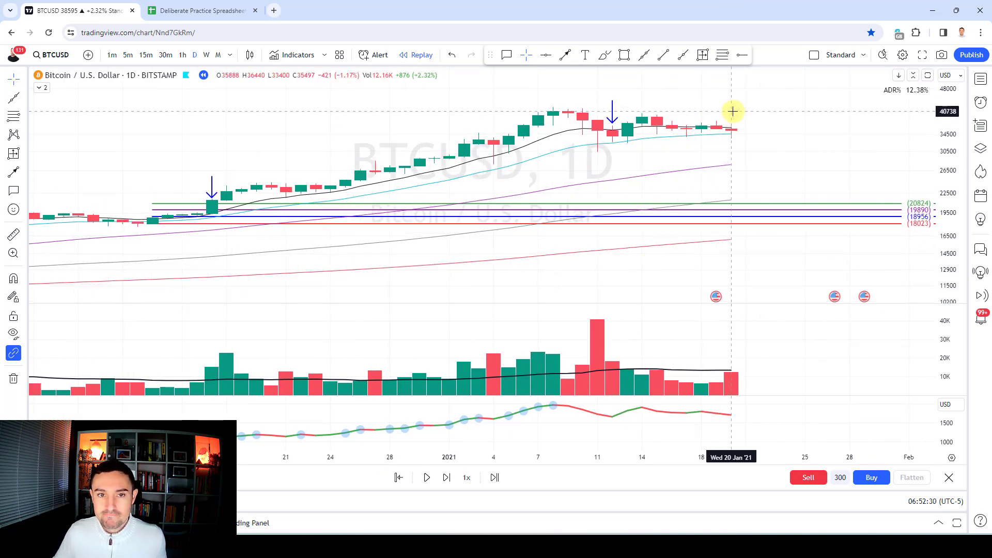
scroll(744, 103, "down", 3)
scroll(776, 80, "up", 3)
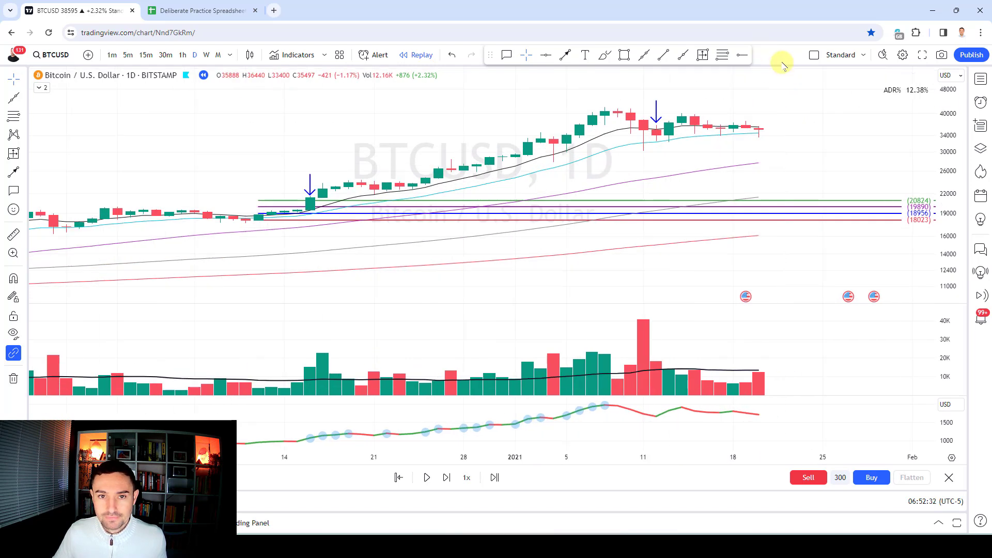
Place entry, stop and target levels on the 20 January 2021 candle, from 36440 down to 33400, and delete them
left_click(722, 55)
left_click(759, 126, "ctrl")
left_click(759, 139, "ctrl")
left_click(755, 113)
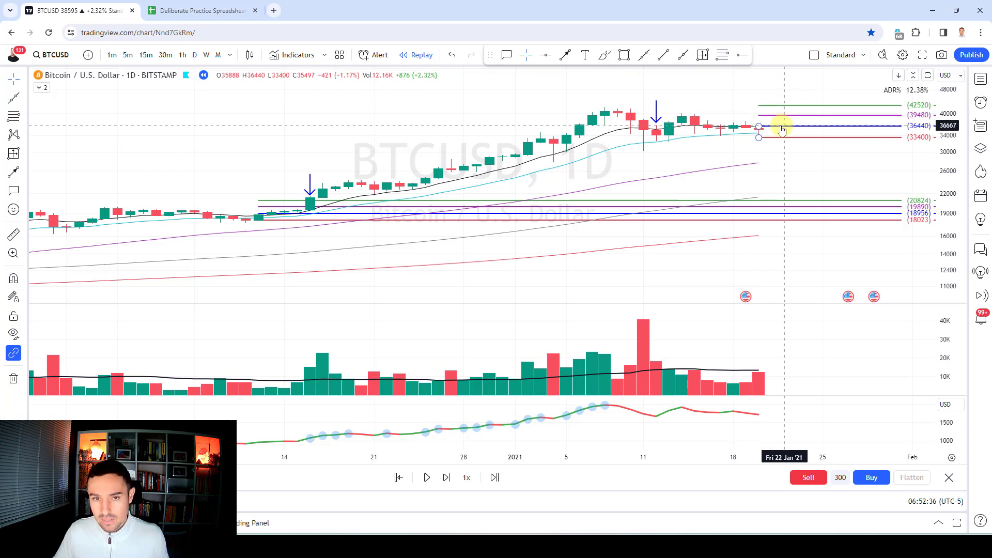
key("Delete")
Advance the replay day by day to 24 January 2021
key("shift+Right")
key("shift+Right")
key("shift+Right")
key("shift+Right")
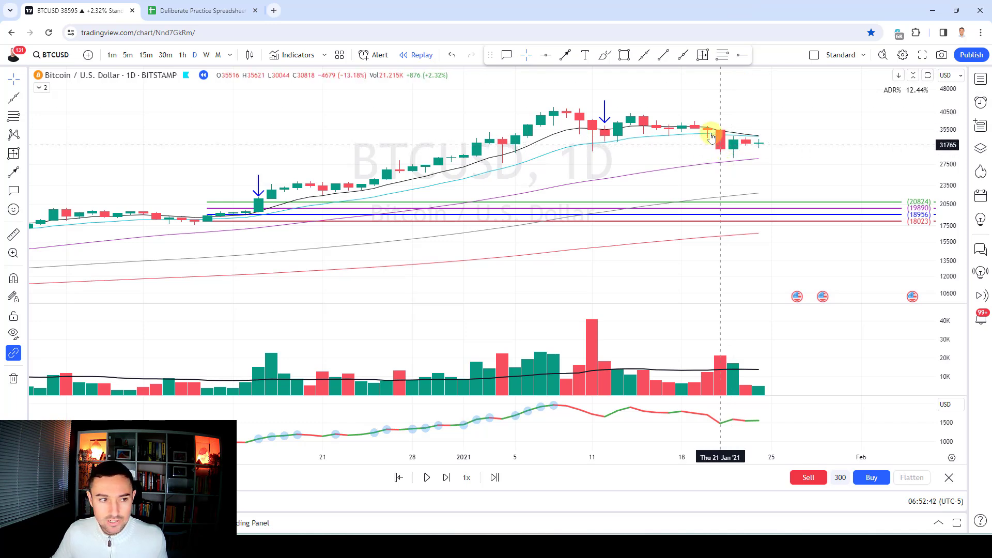
Measure the gain from the 12 December entry at 18956 to the close of the 12 January 2021 candle
left_click(702, 55)
left_click(205, 196)
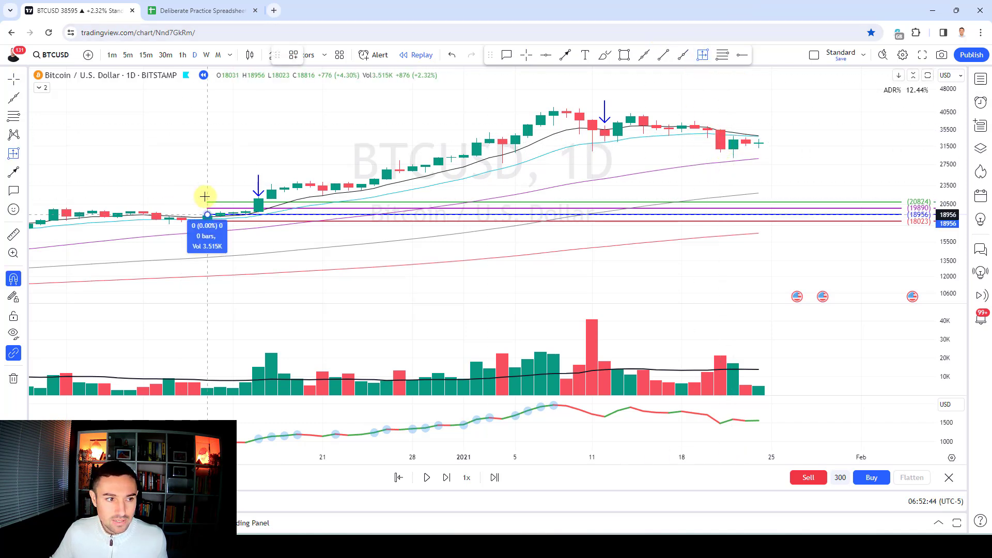
left_click(213, 222)
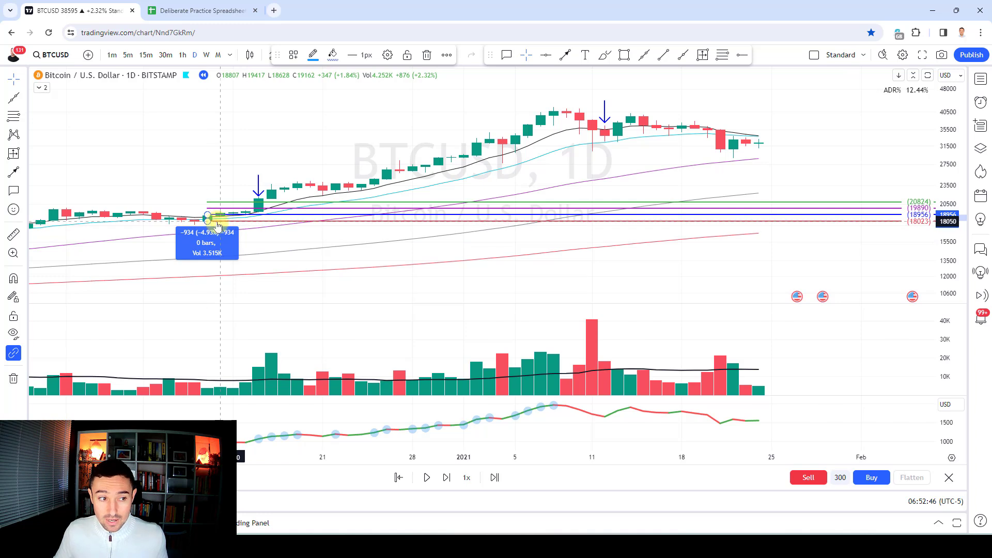
left_click_drag(207, 222, 602, 139)
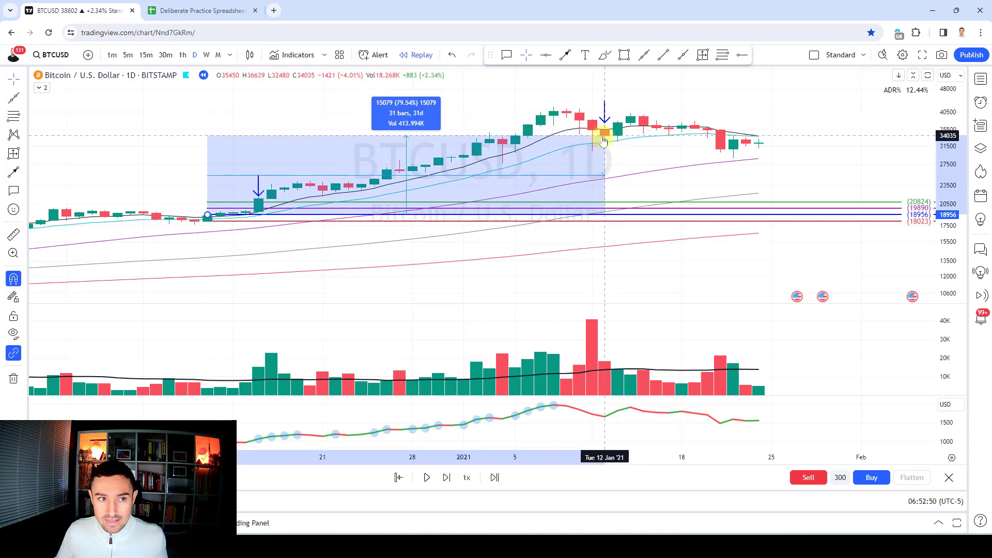
In the Deliberate Practice Spreadsheet, set the average gain inputs to 10% for Sale 1, 79% for Sale 2 and 62% for Sale 3
key("ctrl+Tab")
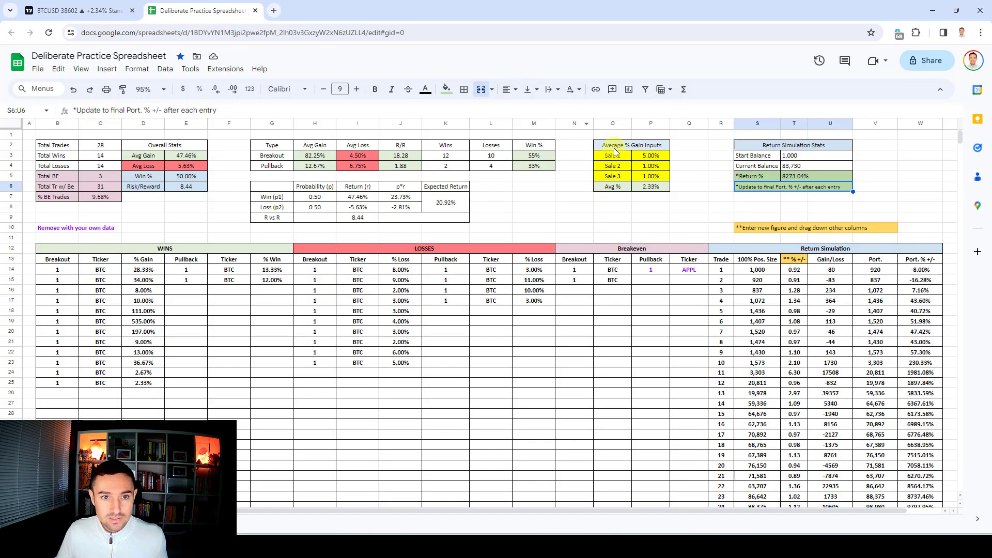
type("10")
key("Return")
type("79")
key("Return")
type("62")
key("Return")
left_click(105, 16)
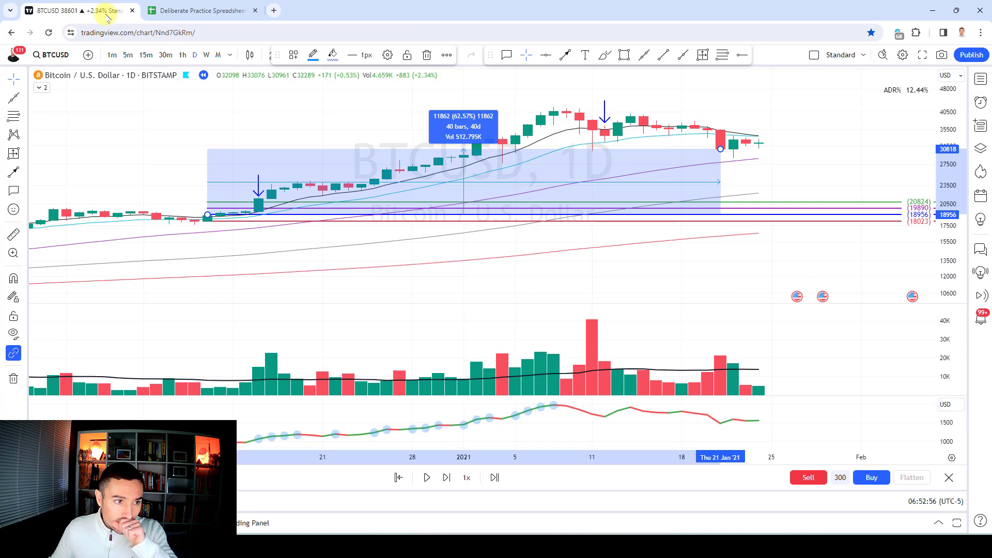
left_click(160, 10)
Log a breakout win in row 26 with count 1, ticker BTC and a gain of 50.33
left_click(58, 393)
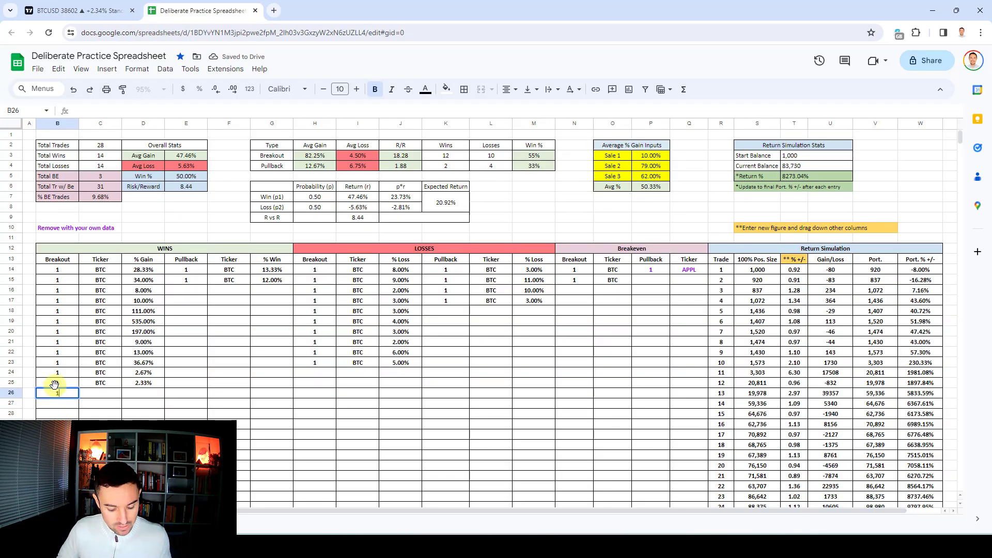
type("1")
key("Tab")
type("BTC")
key("Tab")
type("50.33")
key("Return")
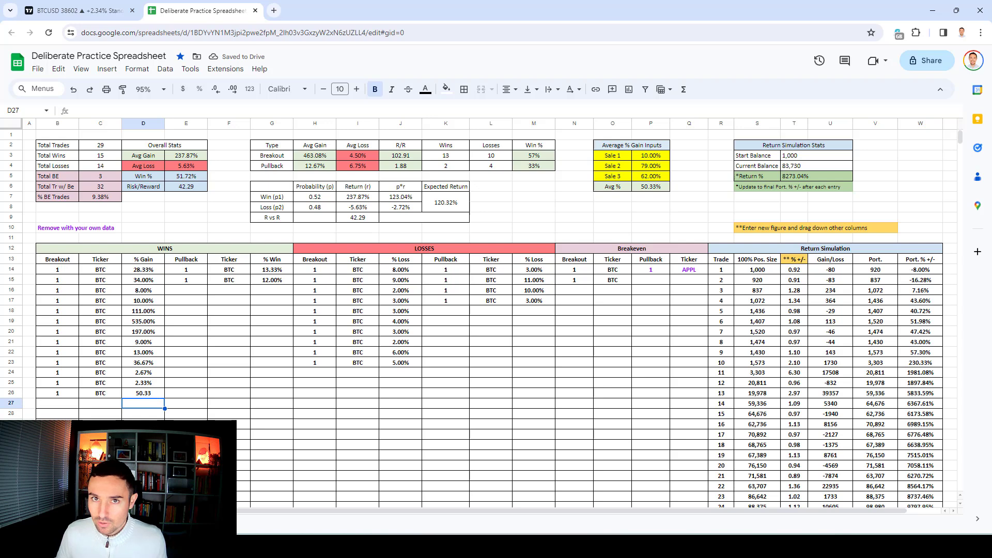
Set the % +/- multiplier of trade 29 in the Return Simulation to 1.50
scroll(796, 309, "down", 5)
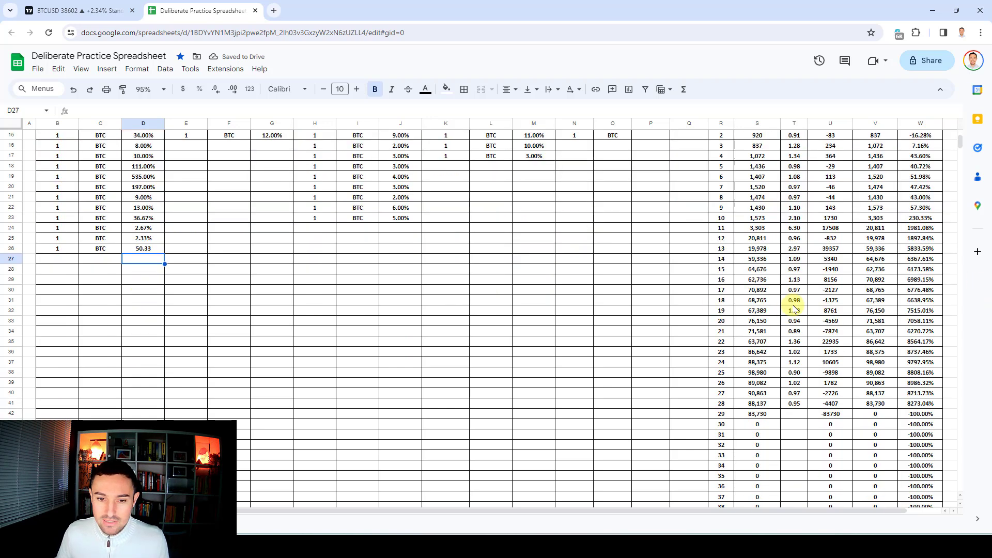
left_click(795, 417)
type("1.50")
key("Return")
Update the Return % formula in the Return Simulation Stats to =W42, the portfolio change of trade 29
scroll(869, 361, "up", 3)
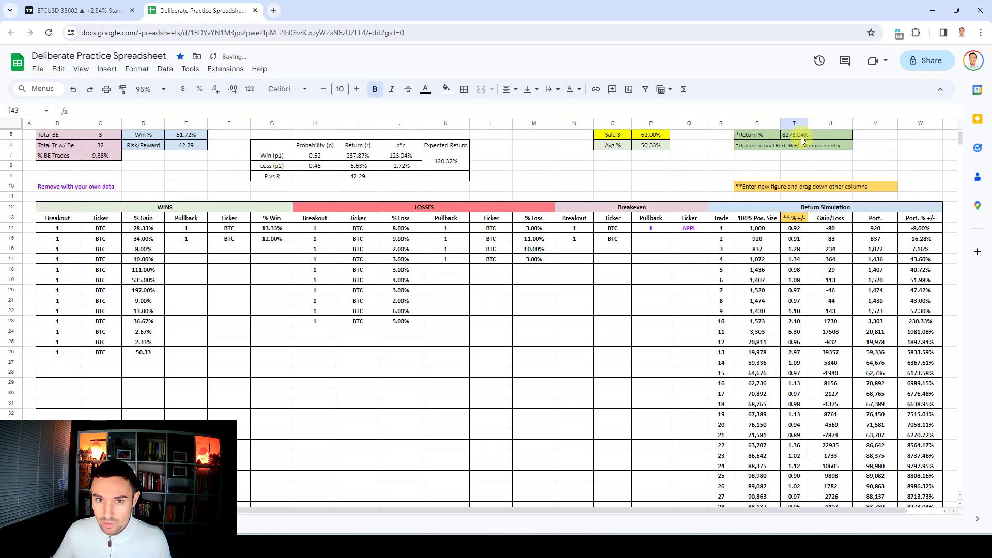
left_click(803, 137)
left_click(109, 112)
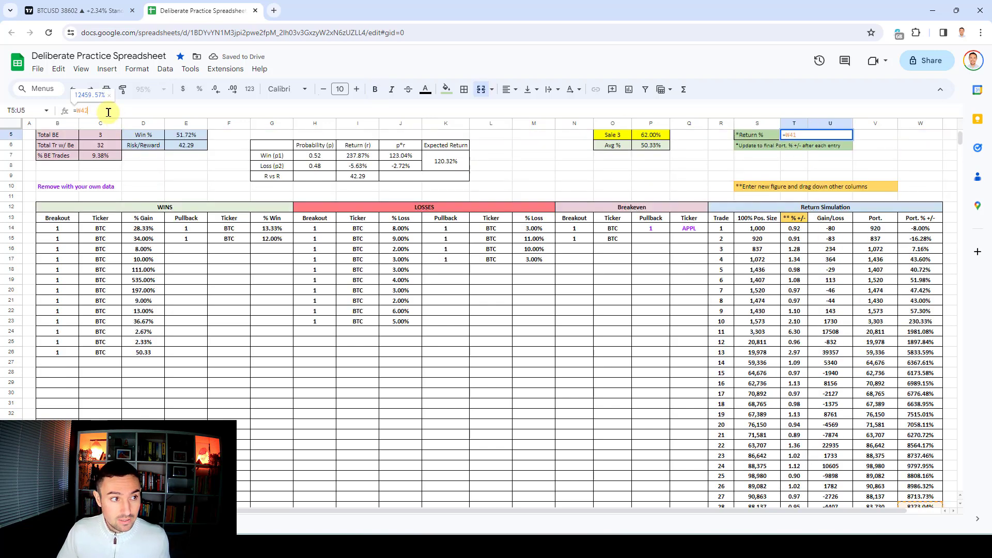
key("Return")
Switch to the BTCUSD chart in TradingView and remove all four drawings
left_click(73, 10)
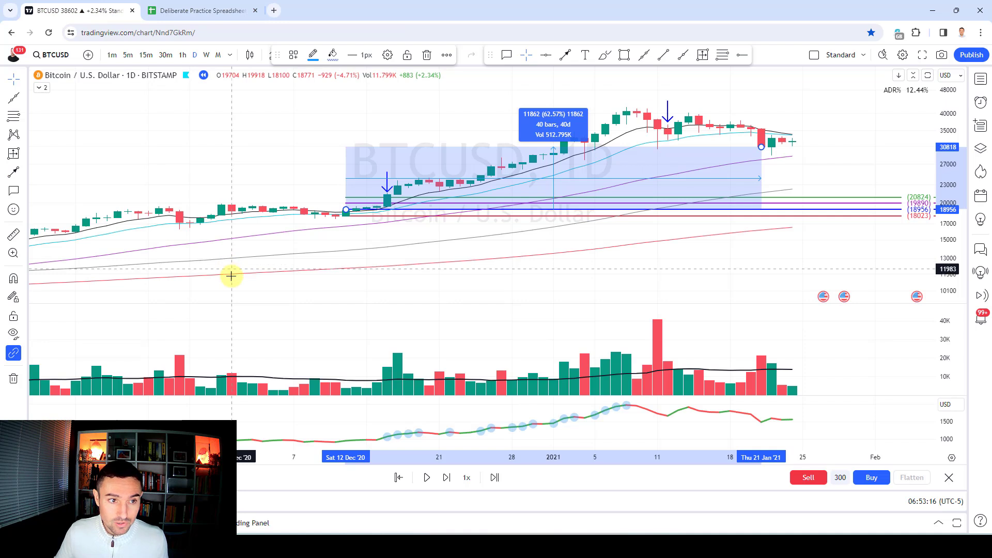
left_click(14, 378)
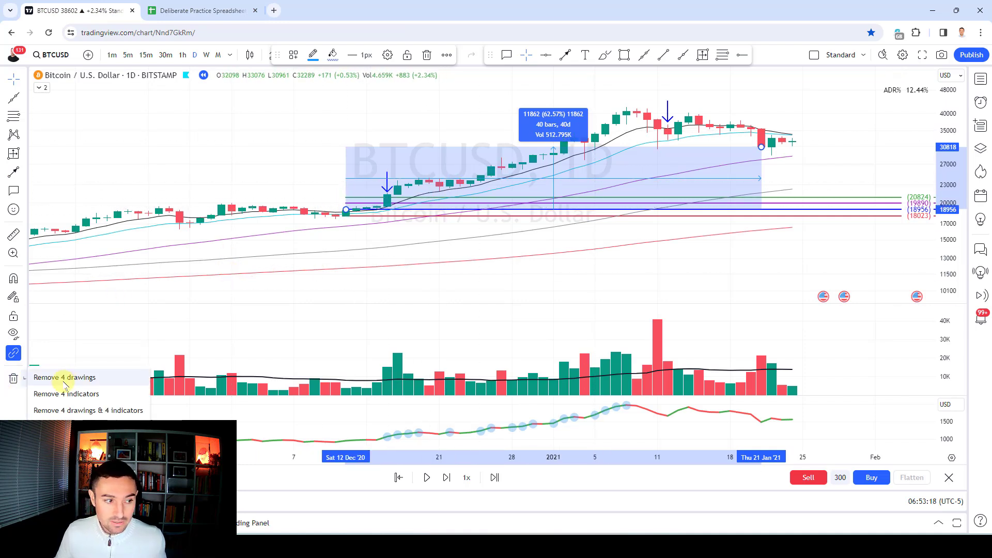
left_click(62, 377)
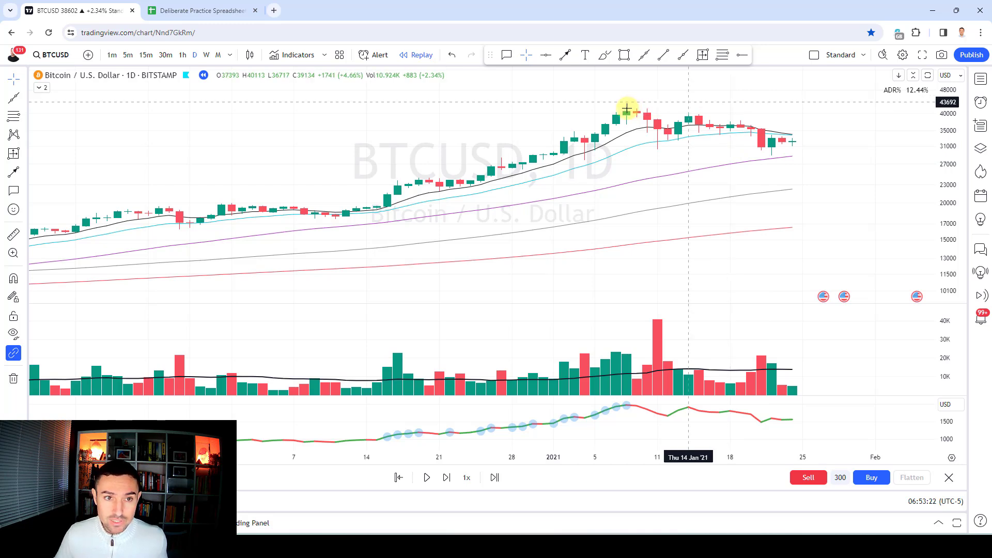
Advance the daily bar replay candle by candle from late January into early March 2021
key("shift+Right")
key("shift+Right")
key("shift+Right")
key("shift+Right")
key("shift+Right")
key("shift+Right")
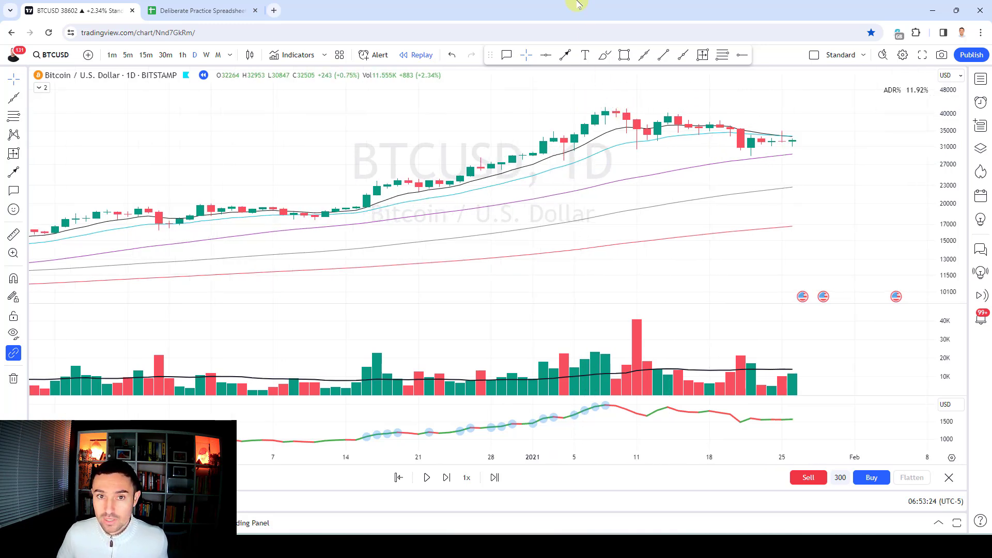
key("shift+Right")
key("shift+Right")
key("shift+Right")
key("shift+Right")
key("shift+Right")
key("shift+Right")
key("shift+Right")
key("shift+Right")
key("shift+Right")
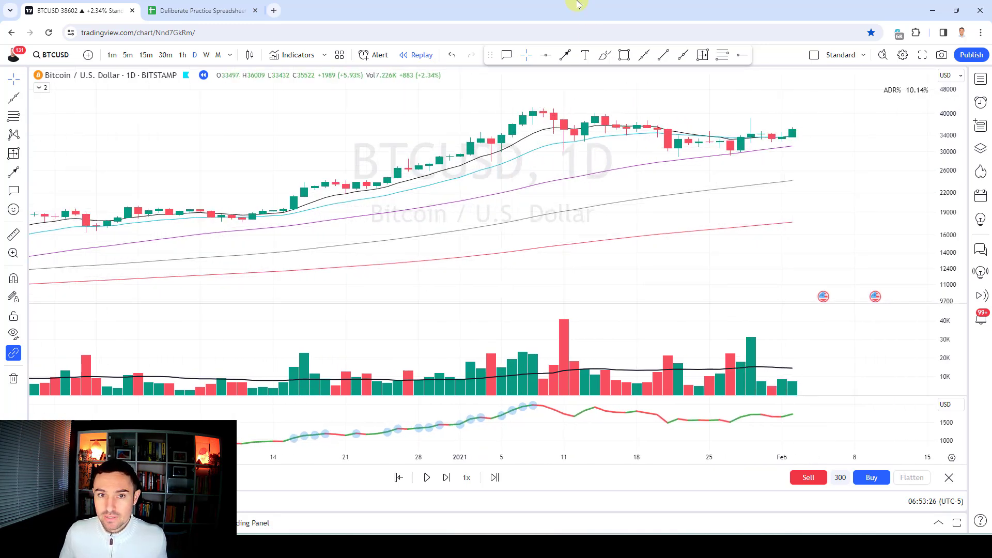
key("shift+Right")
key("shift+Right")
key("shift+Right")
key("shift+Right")
key("shift+Right")
key("shift+Right")
key("shift+Right")
key("shift+Right")
key("shift+Right")
key("shift+Right")
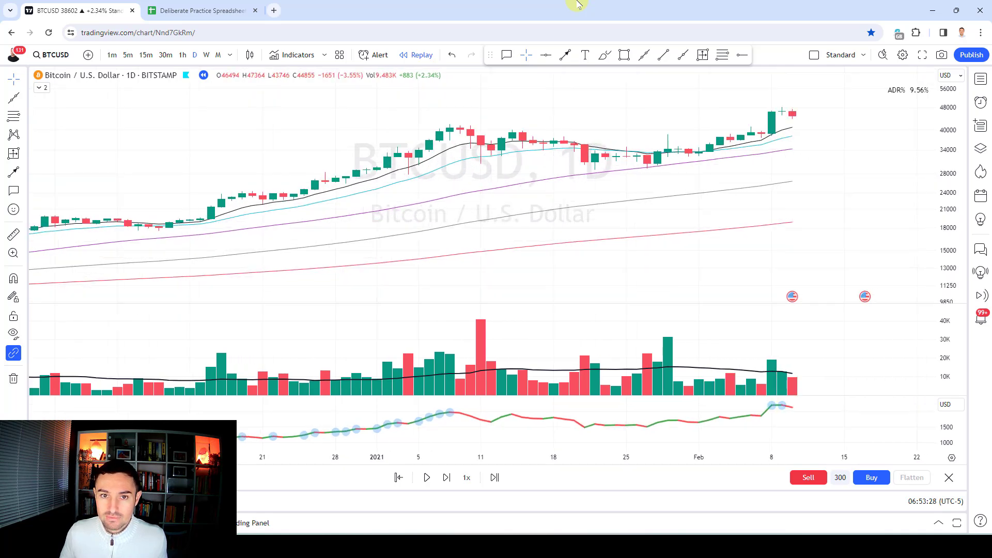
key("shift+Right")
key("shift+Right")
key("shift+Right")
key("shift+Right")
key("shift+Right")
key("shift+Right")
key("shift+Right")
key("shift+Right")
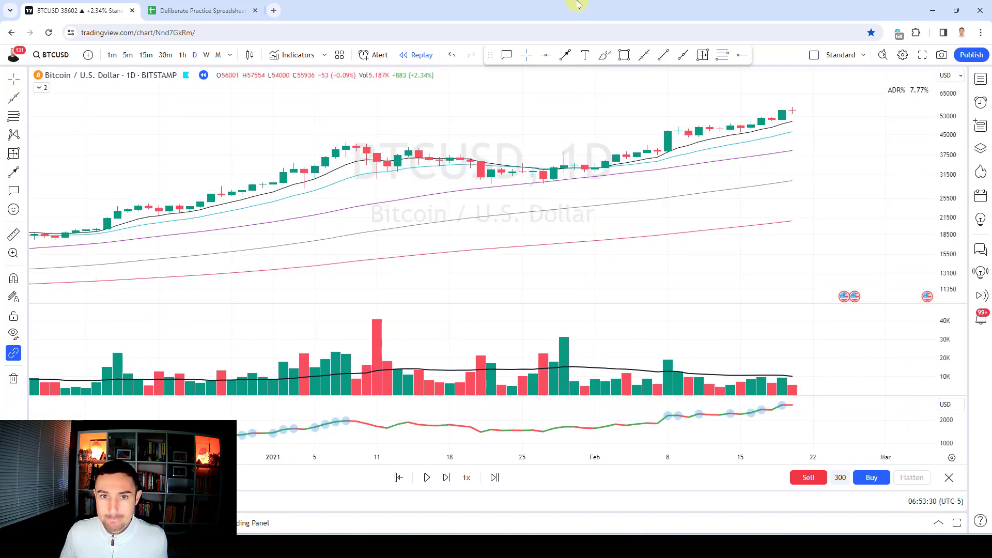
key("shift+Right")
key("shift+Right")
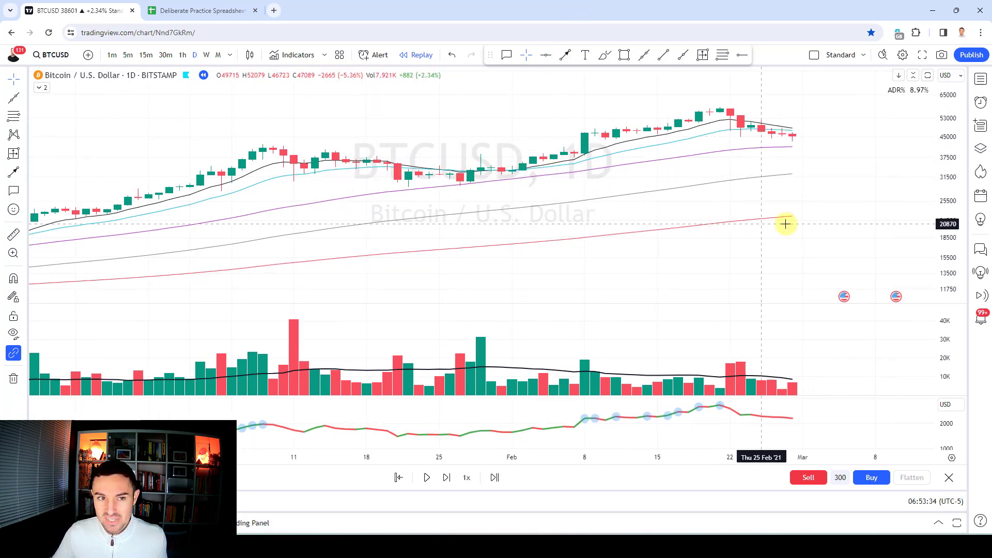
key("shift+Right")
key("shift+Right")
key("shift+Right")
key("shift+Right")
key("shift+Right")
key("shift+Right")
key("shift+Right")
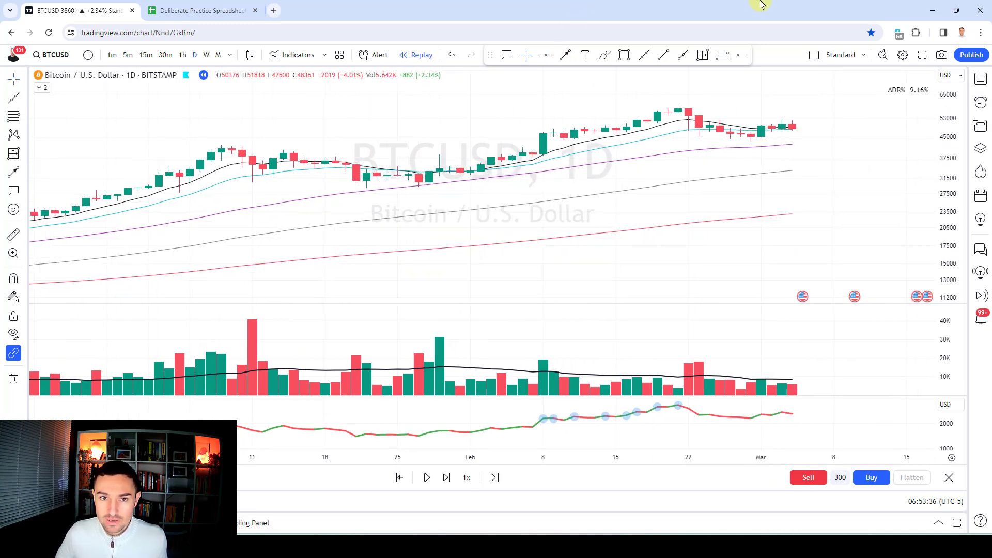
Draw the trade's price levels from the 6 March 2021 candle, with the entry at 49200 and the stop at 47082
scroll(742, 77, "up", 3)
left_click(723, 55)
left_click(657, 135)
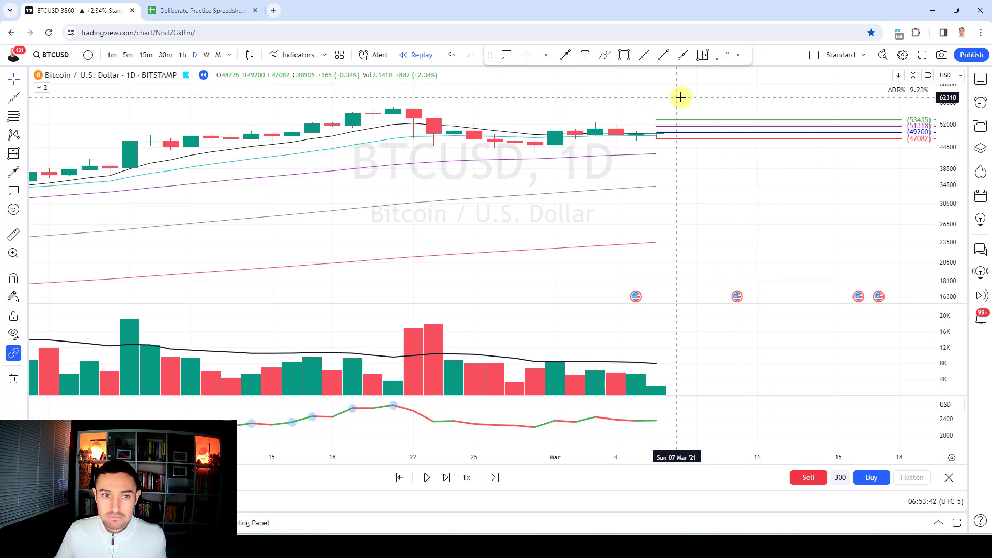
Advance the replay to 9 March 2021 and mark that candle with a downward arrow above it
key("shift+Right")
key("shift+Right")
key("shift+Right")
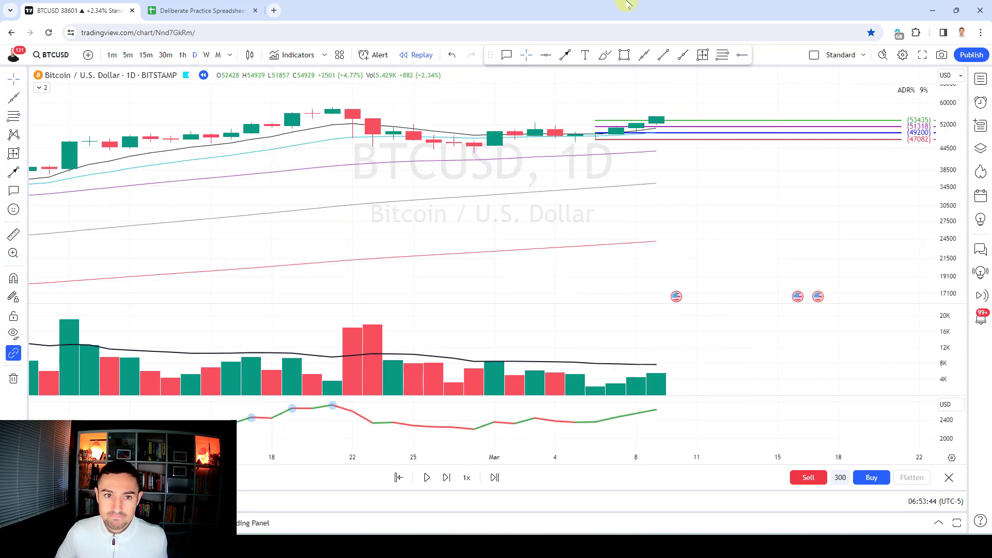
left_click_drag(657, 94, 657, 116)
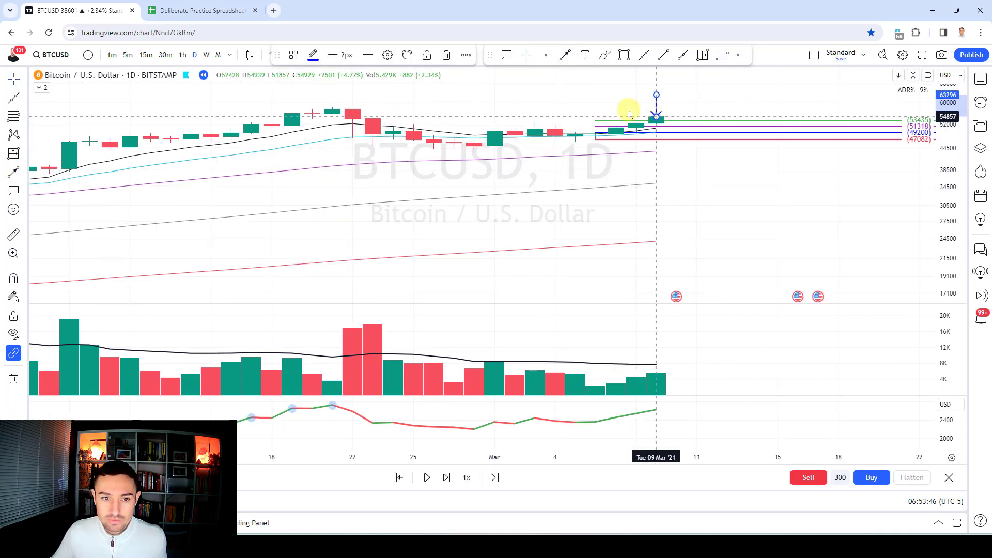
Advance the replay to 15 March 2021 and mark that candle with a second downward arrow
key("shift+Right")
key("shift+Right")
key("shift+Right")
key("shift+Right")
key("shift+Right")
key("shift+Right")
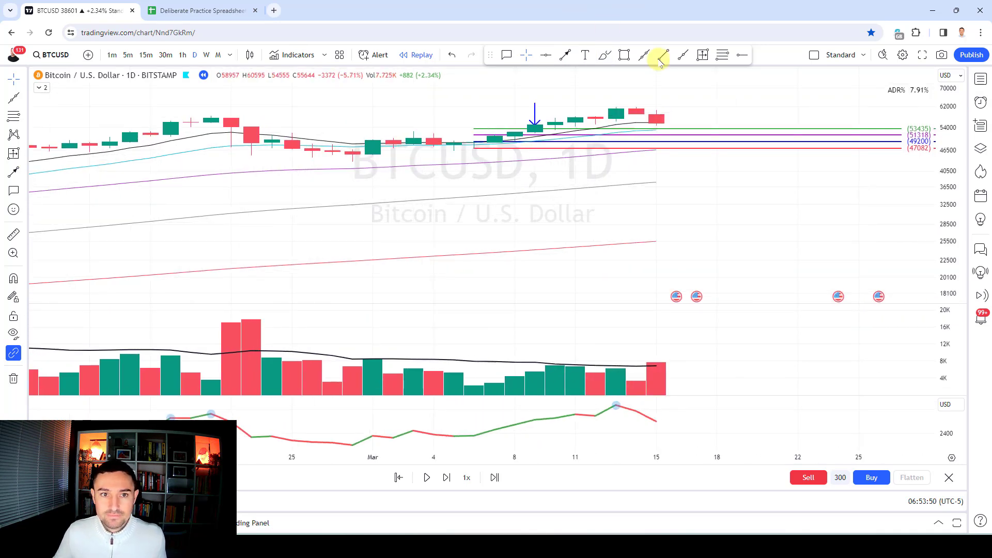
left_click_drag(657, 91, 657, 110)
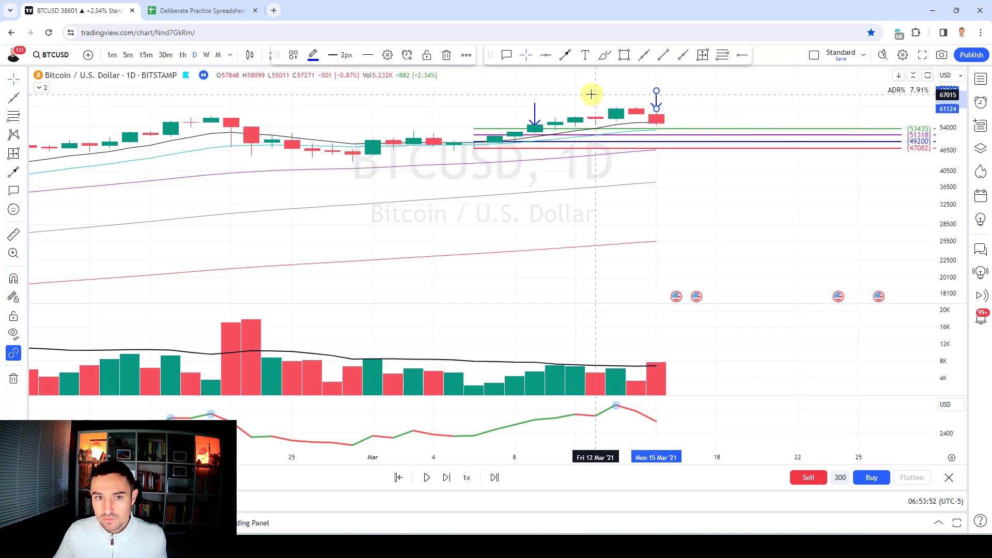
Deselect the arrow and advance the replay candle by candle to 22 March 2021
left_click(591, 94)
scroll(672, 218, "down", 4)
key("shift+Right")
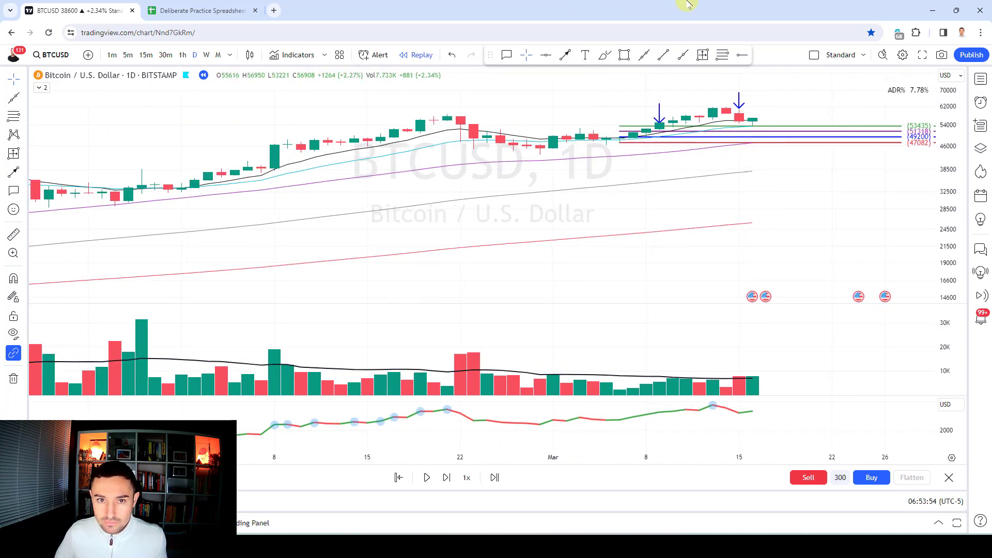
key("shift+Right")
key("shift+Right")
key("shift+Right")
key("shift+Right")
key("shift+Right")
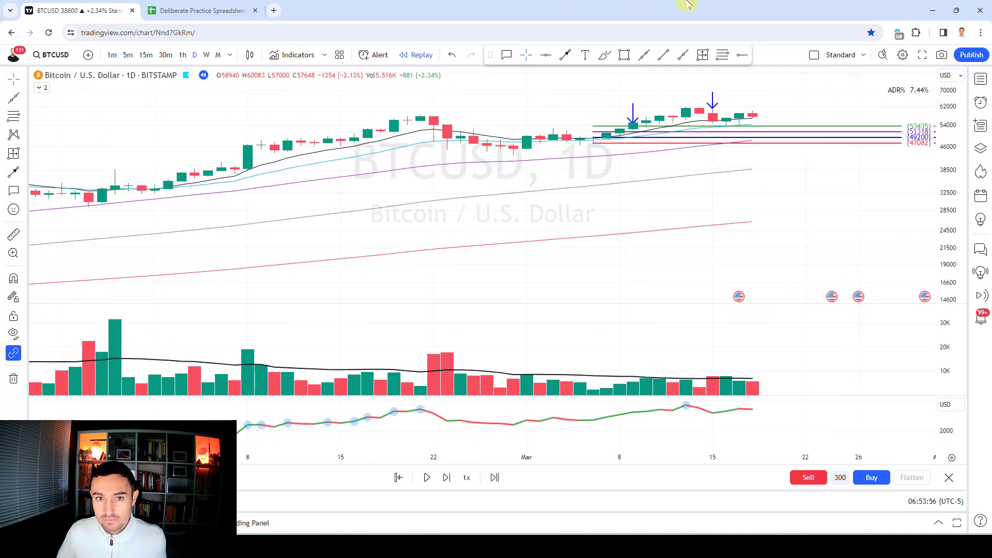
key("shift+Right")
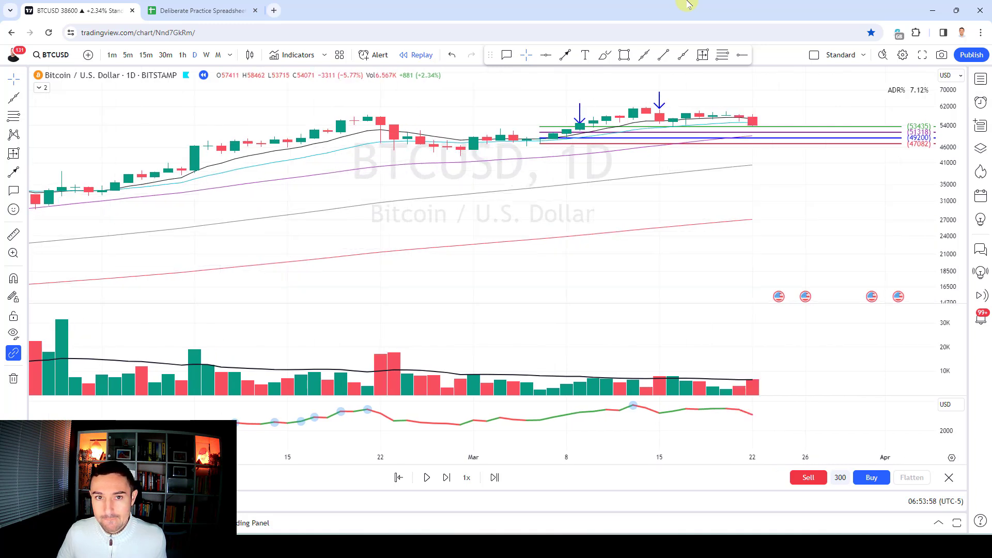
Measure the gain from the 6 March entry at 49200 to the closes of the 15 March and 22 March candles
left_click(703, 55)
left_click(541, 139)
left_click(541, 148)
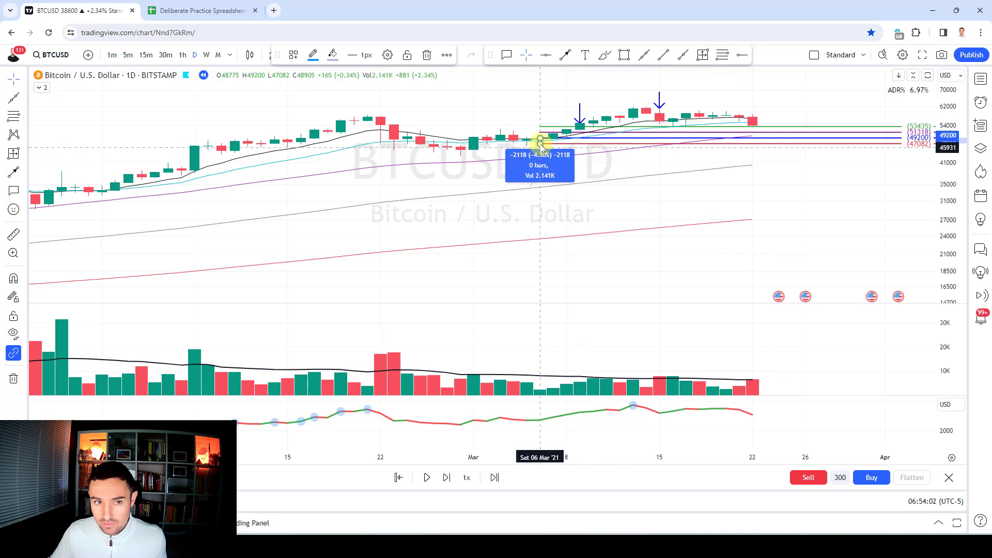
left_click_drag(542, 147, 661, 127)
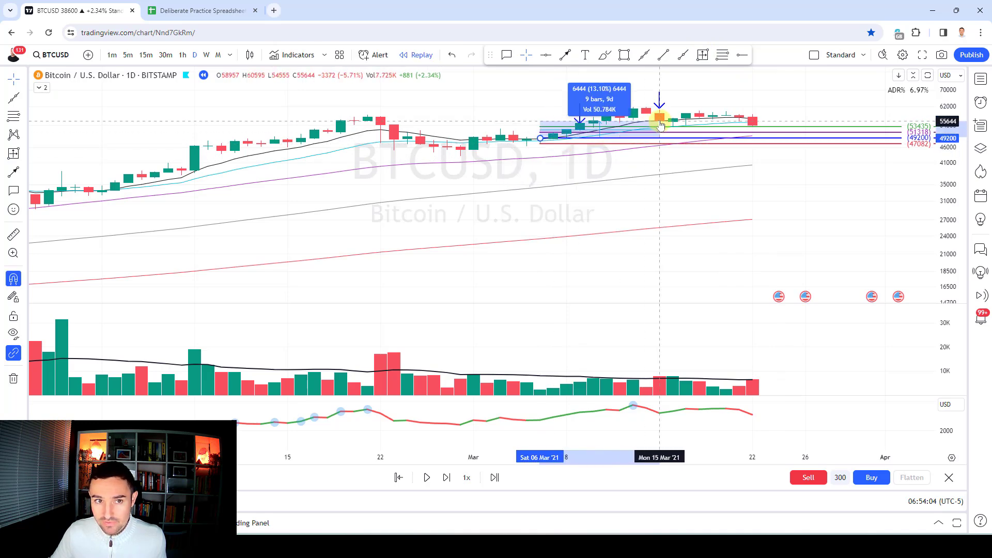
In the Deliberate Practice Spreadsheet, set the average gain inputs to 8% for Sale 1, 13% for Sale 2 and 9% for Sale 3
left_click(201, 10)
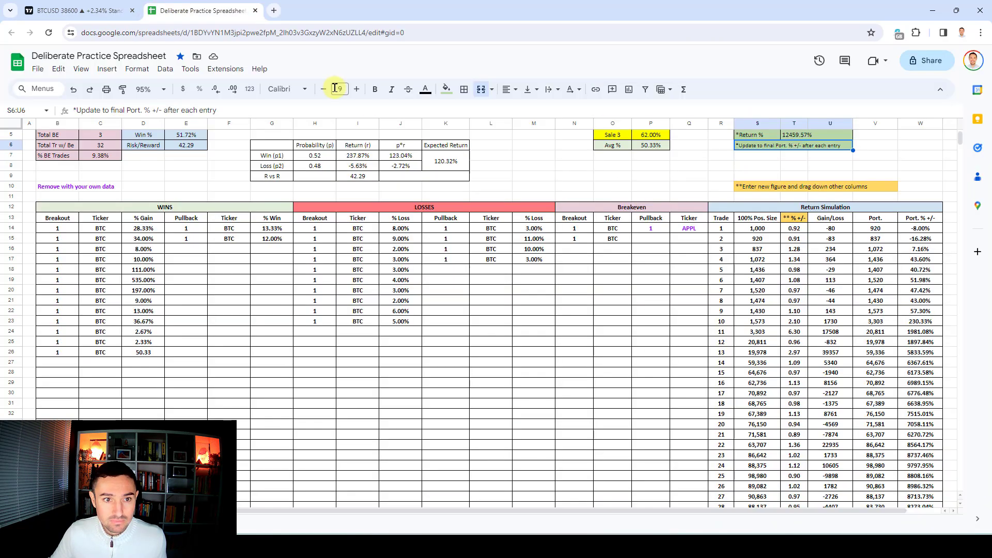
left_click(663, 147)
type("8")
key("Return")
type("13")
key("Return")
type("9")
key("Return")
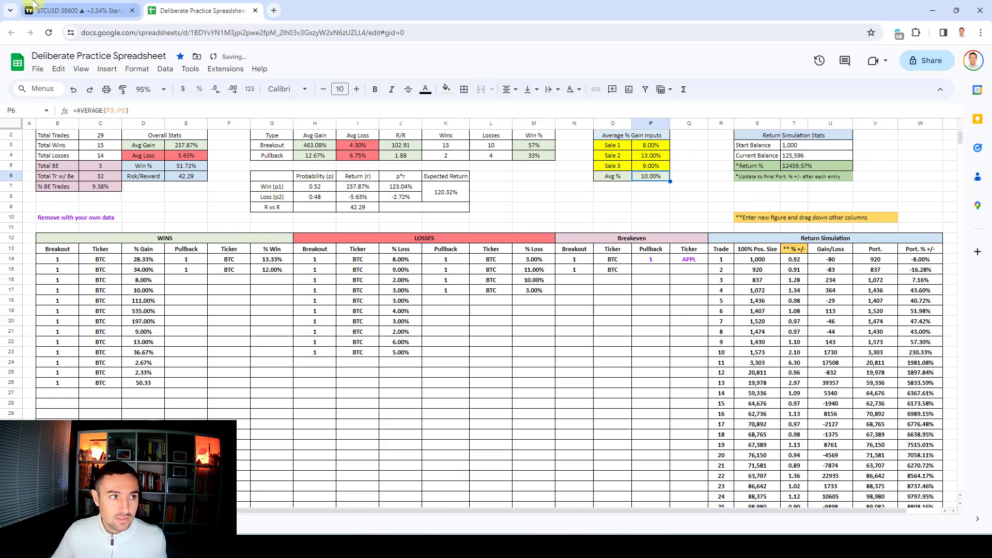
Recheck the measured gain on the chart and log a breakout win in row 27 with count 1, ticker BTC and a gain of 10
left_click(78, 10)
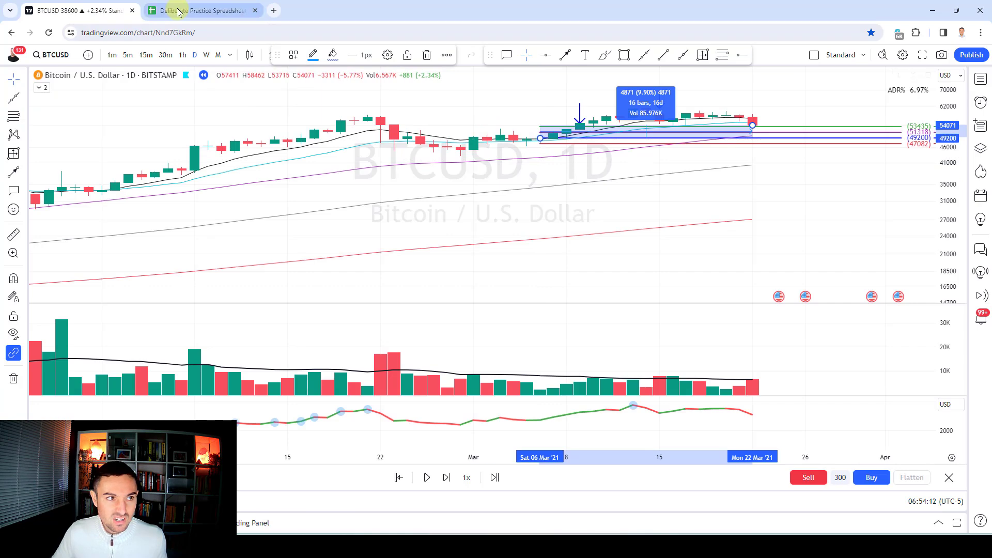
left_click(201, 10)
left_click(57, 393)
type("1")
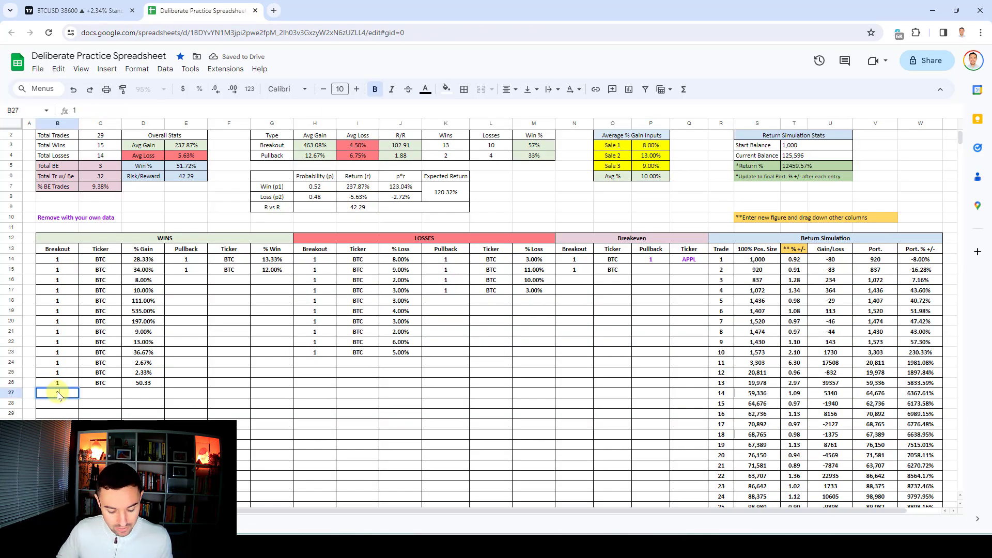
key("Tab")
type("BTC")
key("Tab")
type("10")
key("Return")
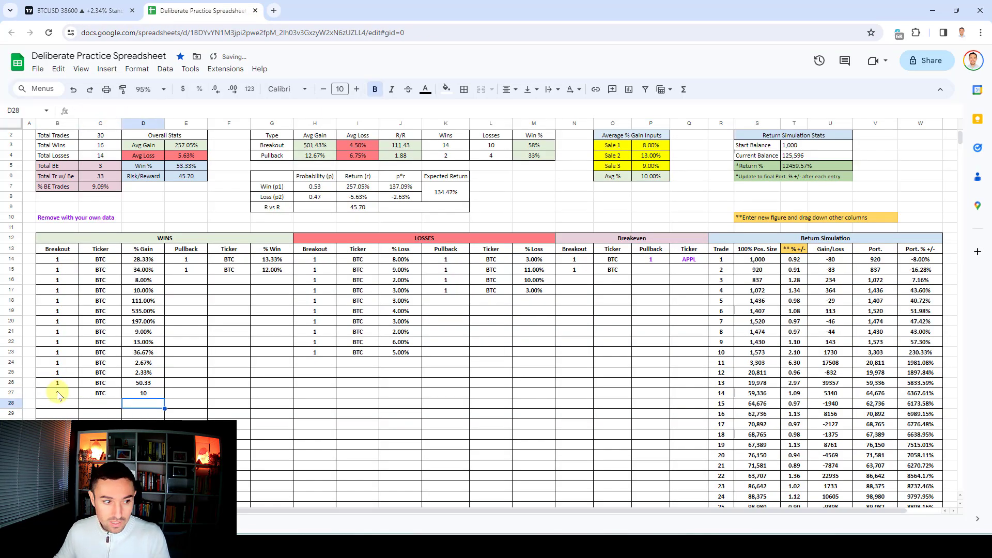
Format the breakout % Gain cells from row 26 down as percentages and enter 50% in row 26 and 10% in row 27
left_click_drag(143, 383, 142, 414)
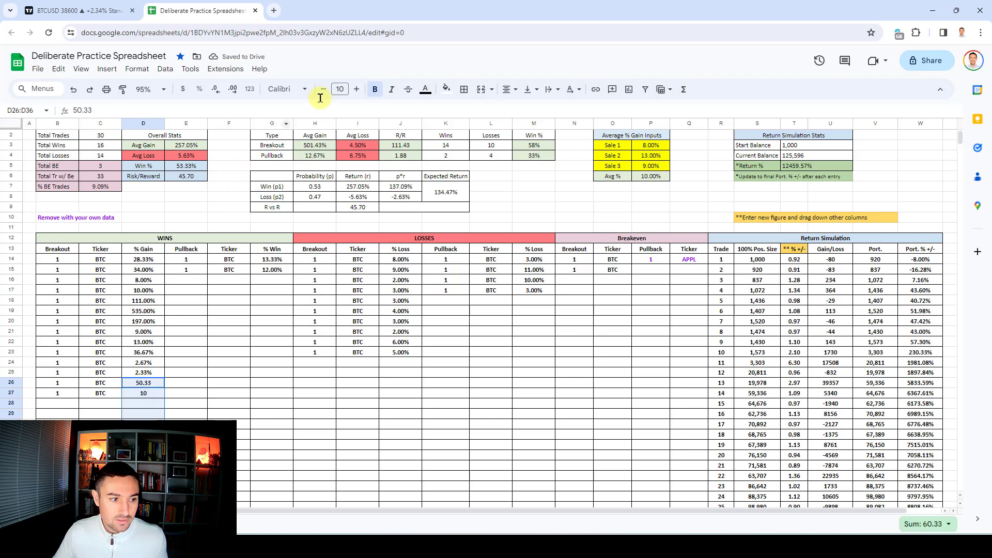
left_click(192, 92)
left_click(134, 385)
type("50")
key("Return")
type("10")
key("Return")
Set the % +/- multiplier of trade 30 in the Return Simulation to 1.10
scroll(832, 299, "down", 3)
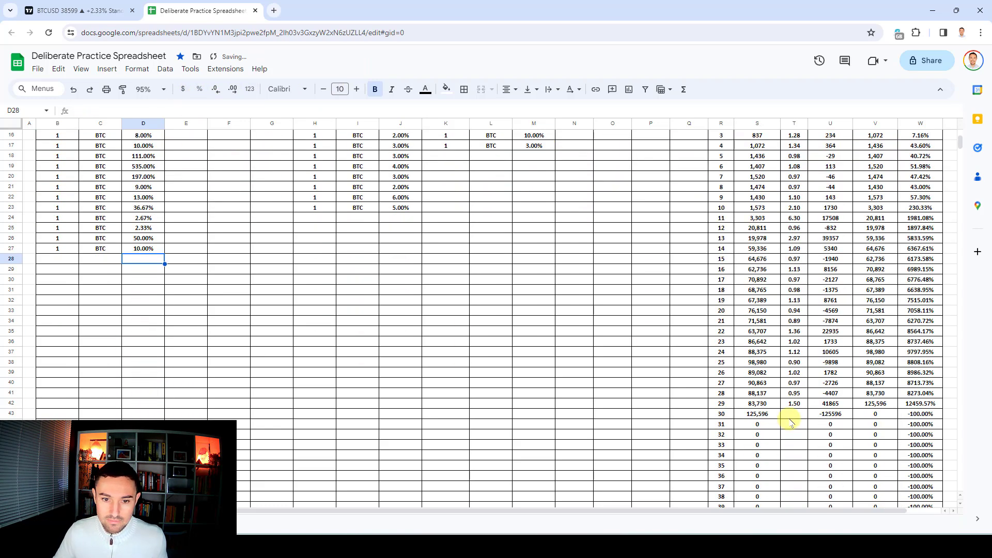
left_click(791, 416)
type("1.1")
key("Return")
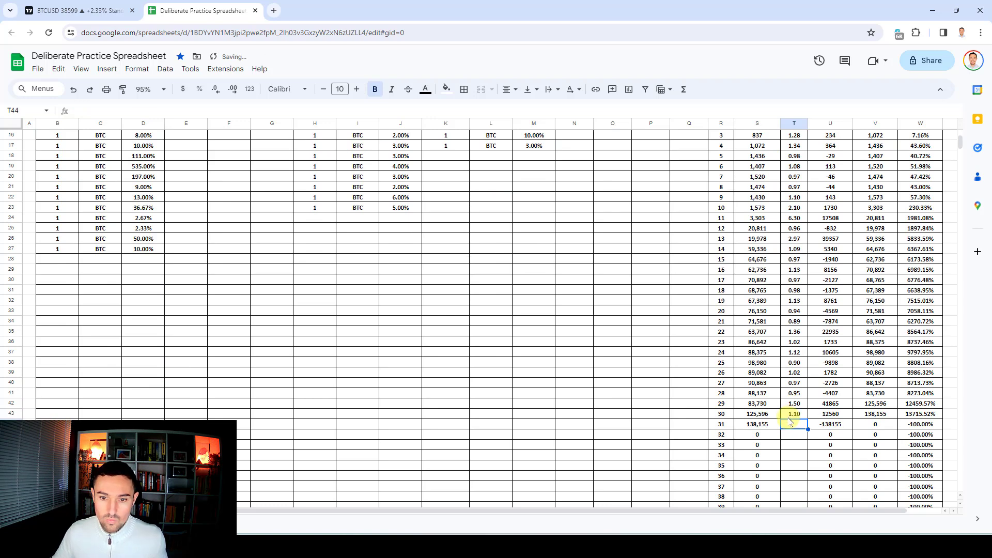
Update the Return % formula in the Return Simulation Stats to =W43, the portfolio change of trade 30
scroll(791, 362, "up", 3)
left_click(796, 179)
left_click(239, 114)
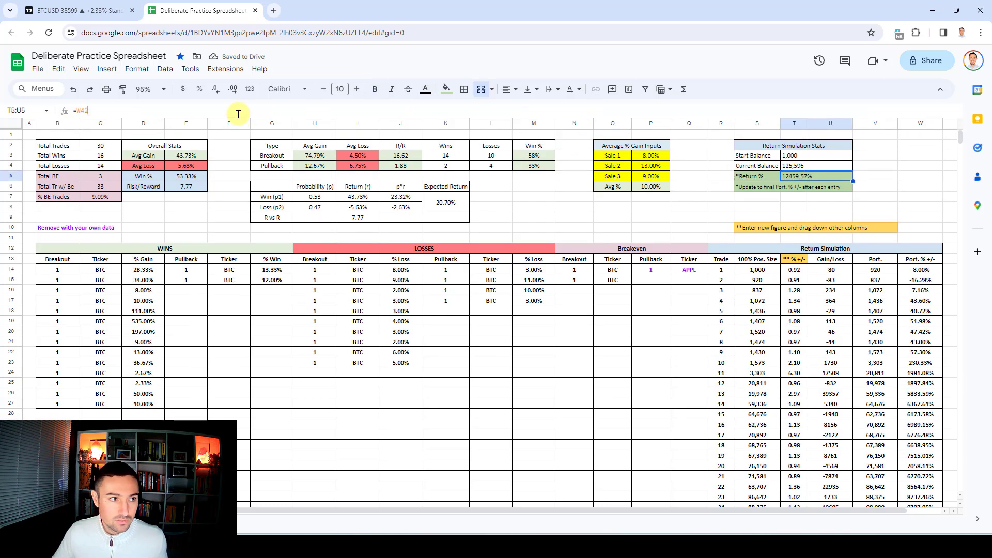
key("Return")
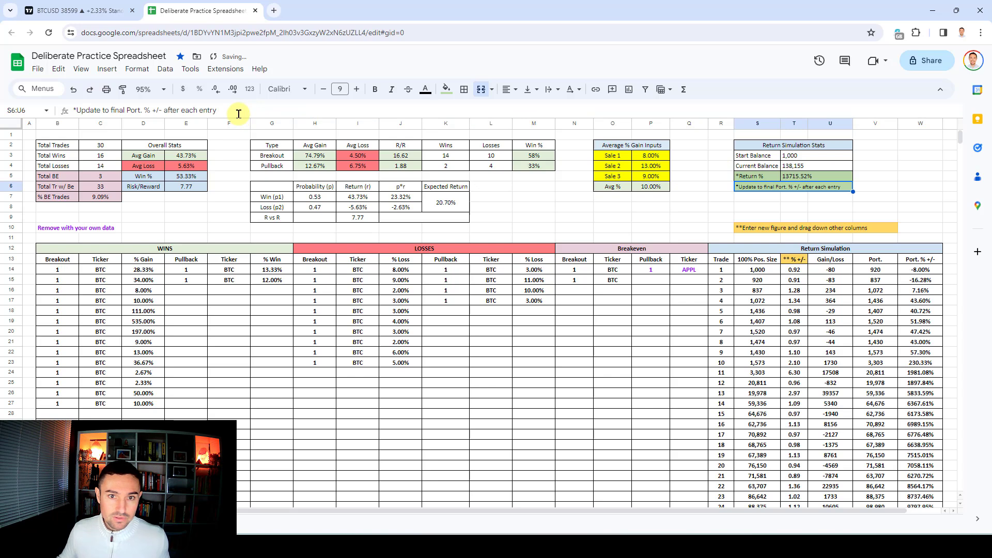
Return to the TradingView chart and remove the drawings of the March 2021 trade
left_click(55, 9)
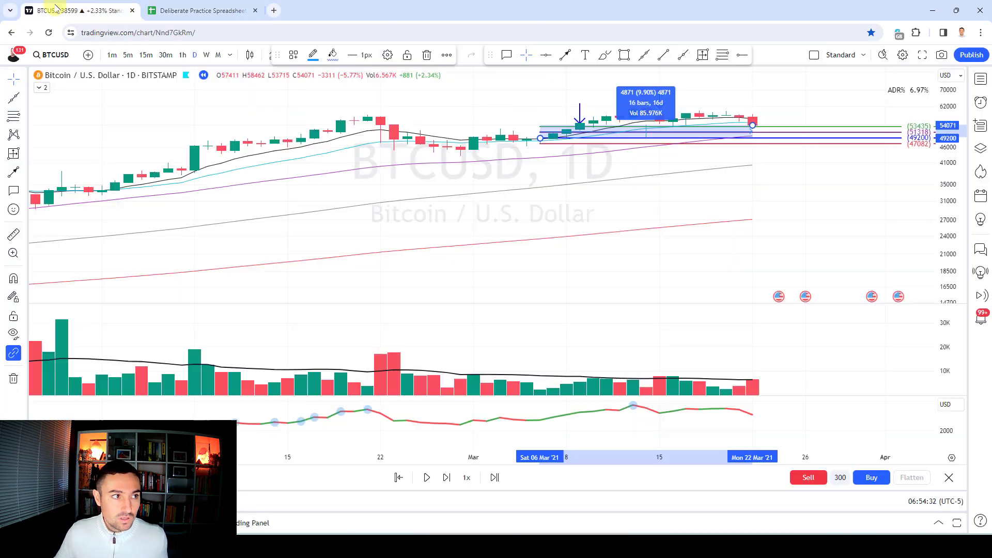
left_click(13, 378)
left_click(46, 437)
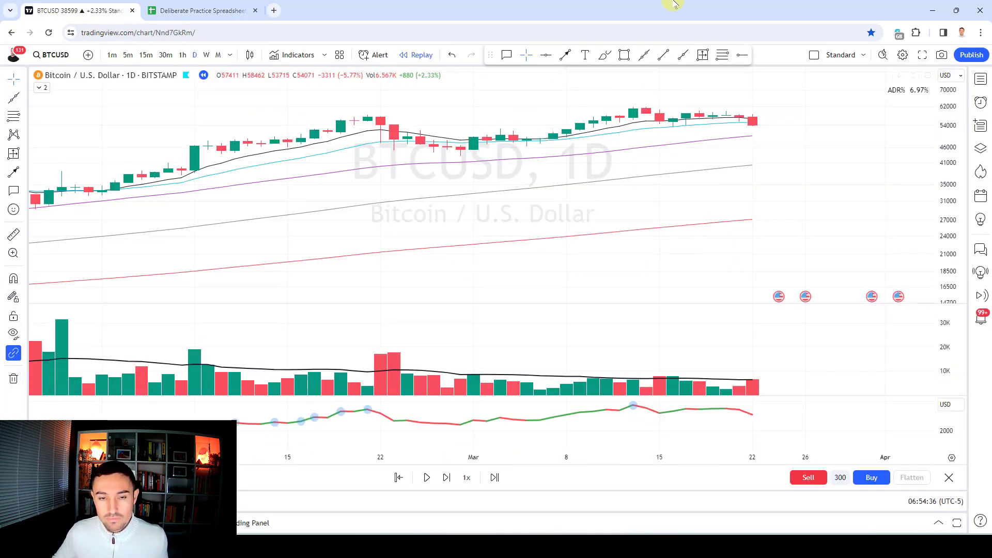
Advance the daily BTCUSD bar replay from 22 March to 4 April 2021
key("shift+Right")
key("shift+Right")
key("shift+Right")
key("shift+Right")
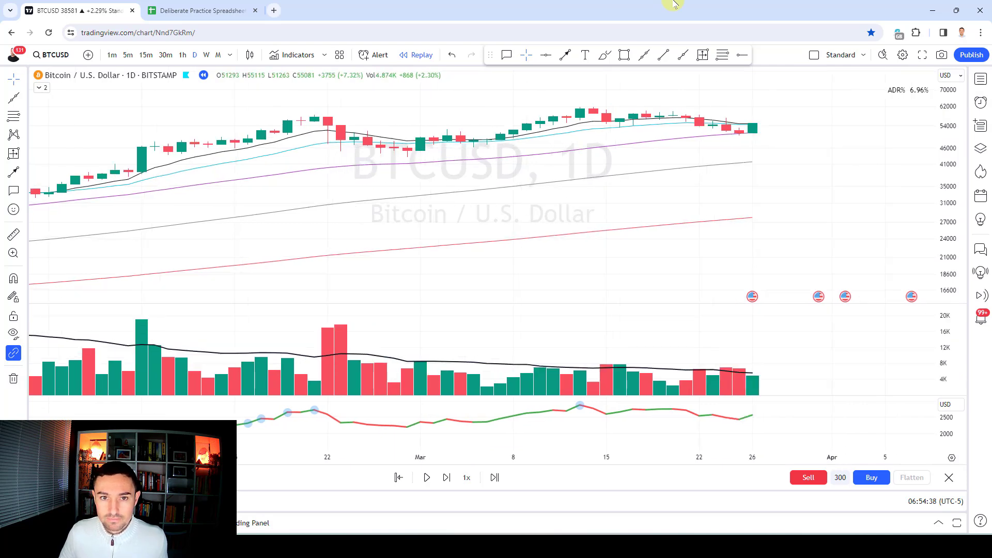
key("shift+Right")
key("shift+Right")
key("shift+Right")
key("shift+Right")
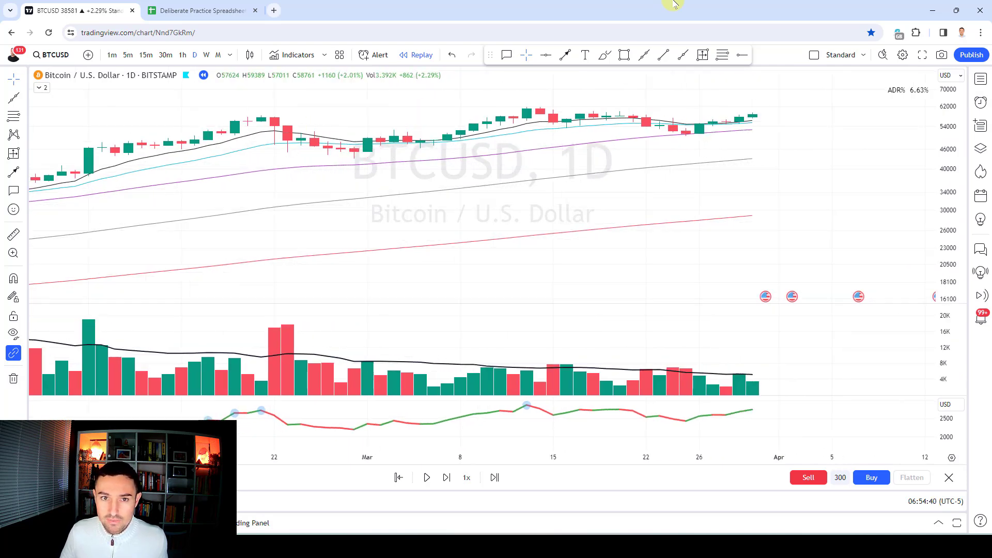
key("shift+Right")
key("shift+Right")
key("shift+Right")
key("shift+Right")
key("shift+Right")
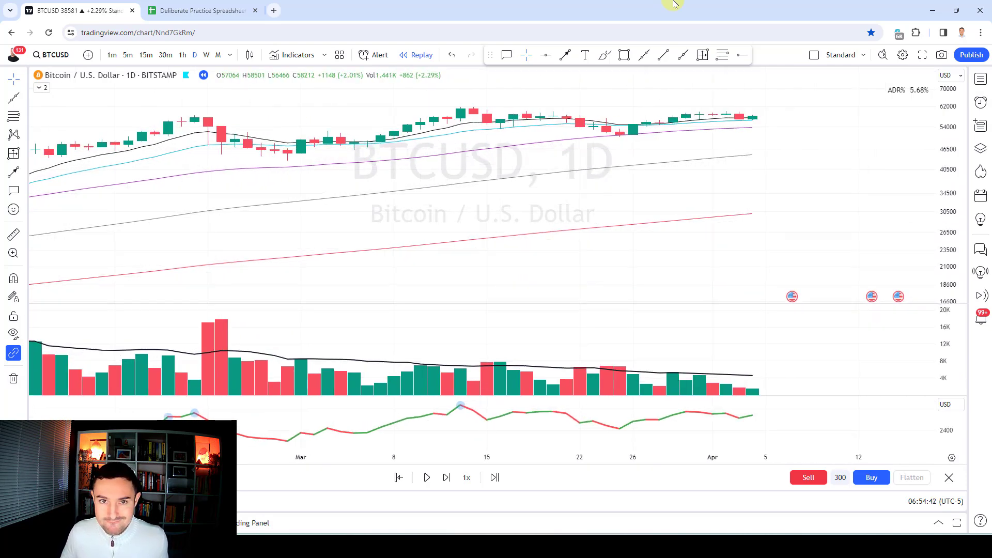
Sketch a brush stroke along the price consolidation from late February to early April 2021 and delete it
scroll(714, 199, "down", 3)
left_click(605, 55)
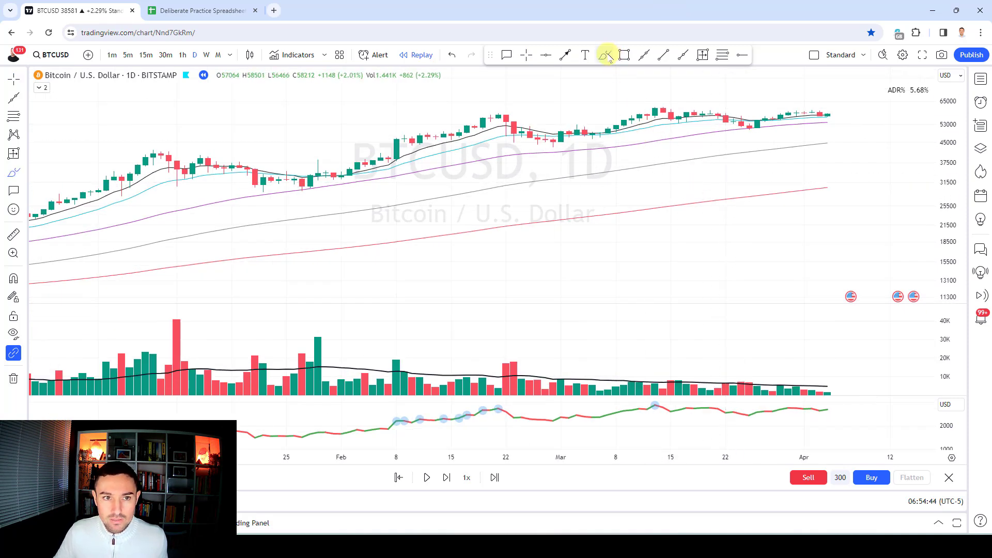
mouse_move(500, 132)
left_mouse_down()
mouse_move(548, 154)
mouse_move(692, 116)
mouse_move(822, 123)
left_mouse_up()
key("Delete")
Mark the declining volume bars of early April 2021 with a downward-sloping brush stroke
scroll(823, 130, "up", 5)
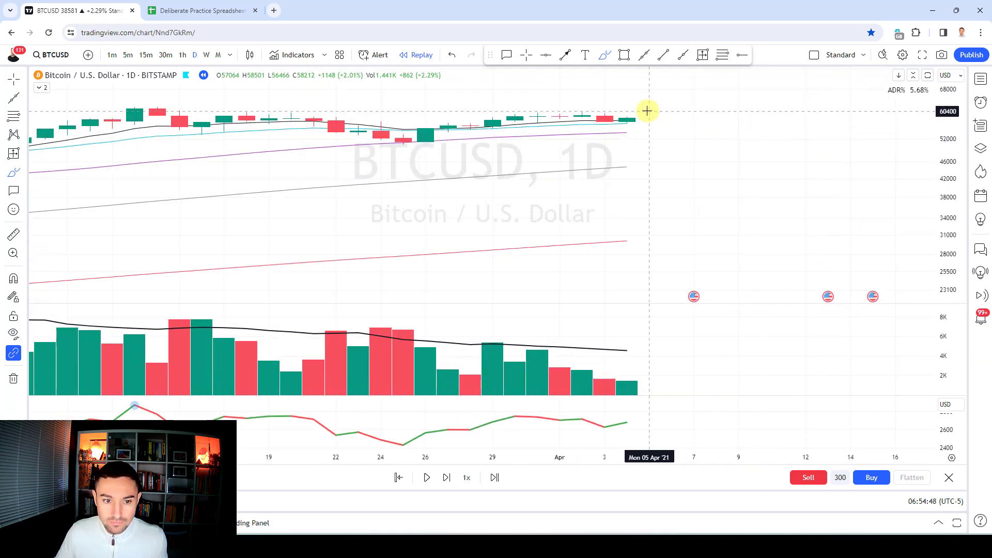
left_click(653, 378)
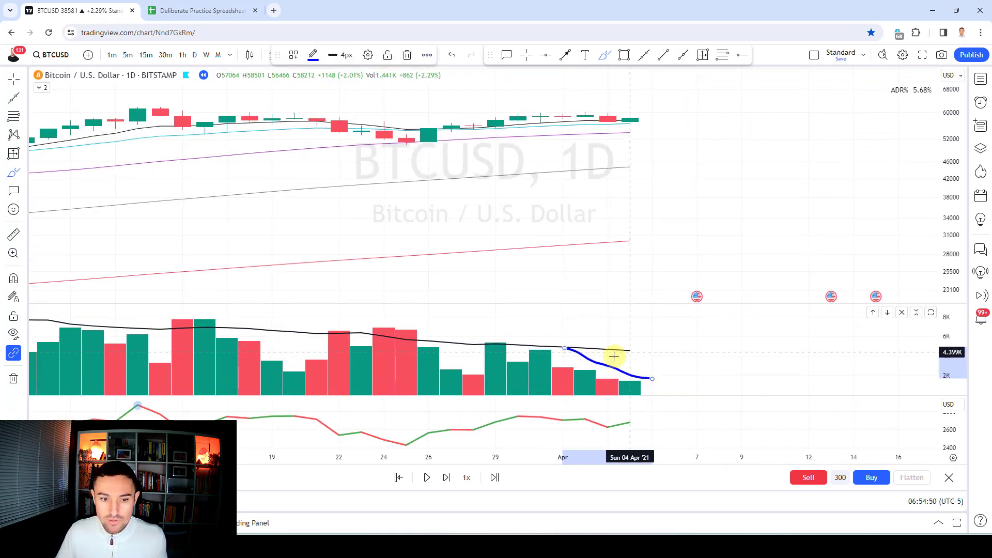
left_click(777, 153)
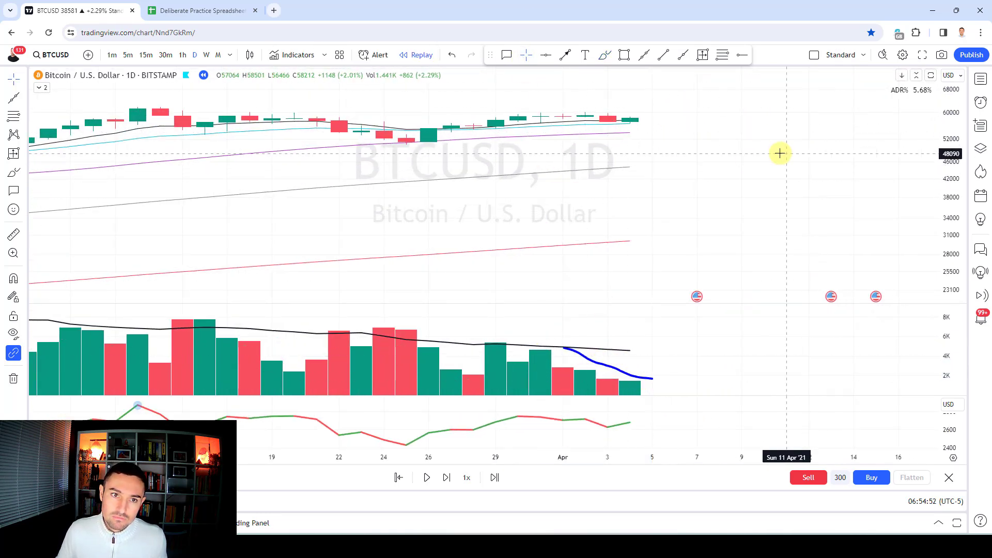
Place the trade levels on the 4 April 2021 candle, from its high of 58501 to its low of 56466
scroll(757, 118, "down", 2)
left_click(724, 58)
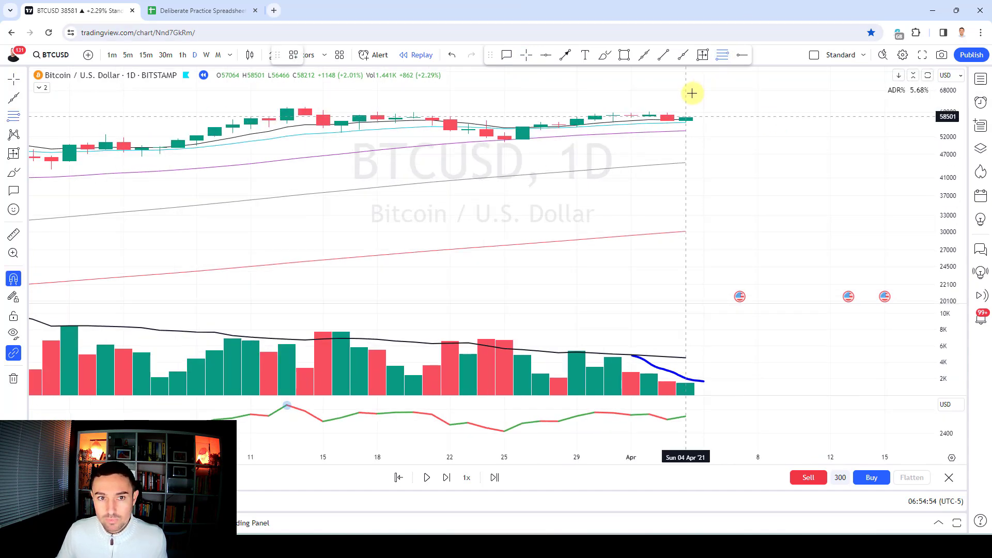
left_click(688, 119)
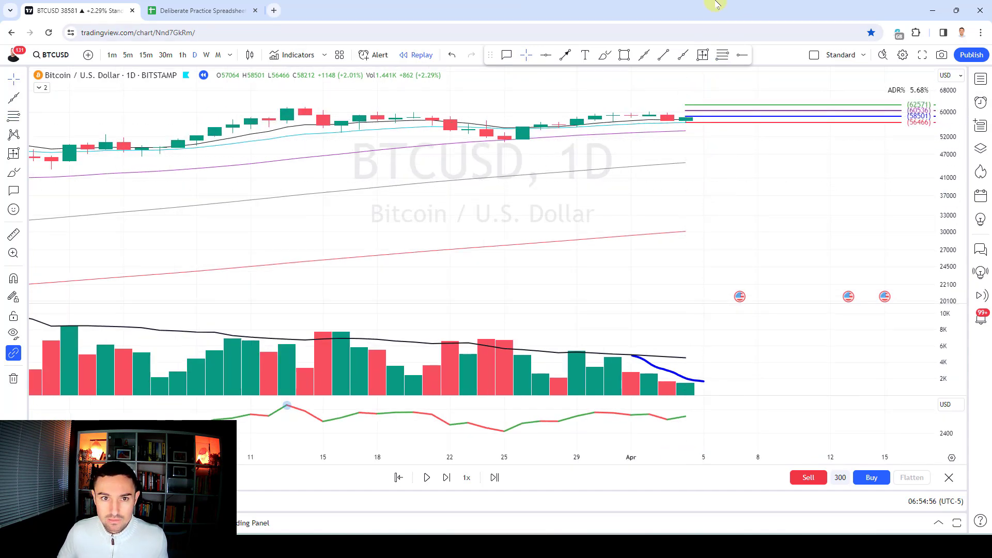
Advance the replay to 7 April 2021 and measure the loss from the 58501 entry level to the 56466 stop level
key("shift+Right")
key("shift+Right")
key("shift+Right")
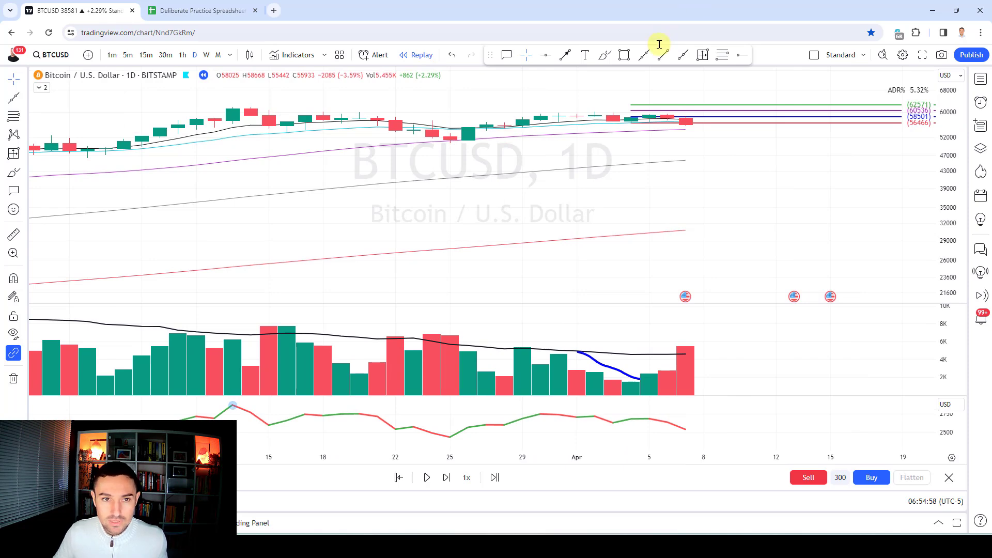
scroll(657, 76, "down", 2)
left_click(703, 55)
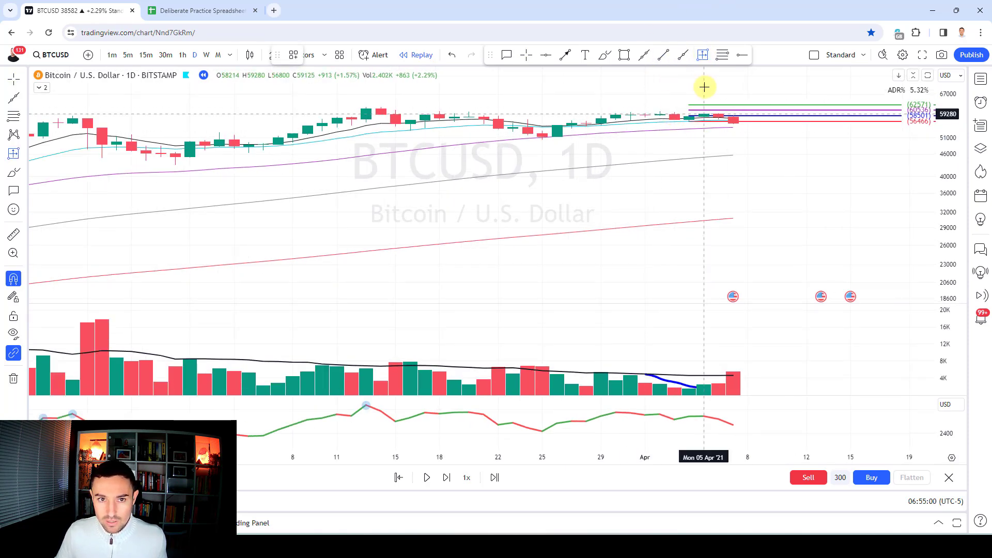
left_click(689, 119)
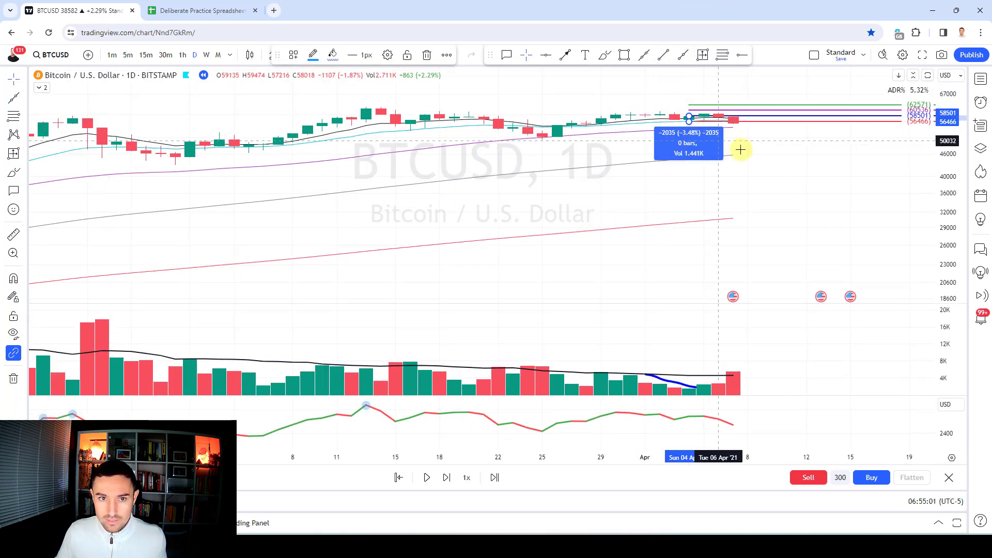
Log a losing breakout trade in row 24 of the Deliberate Practice Spreadsheet with count 1, ticker BTC and a 4% loss
left_click(230, 12)
left_click(327, 373)
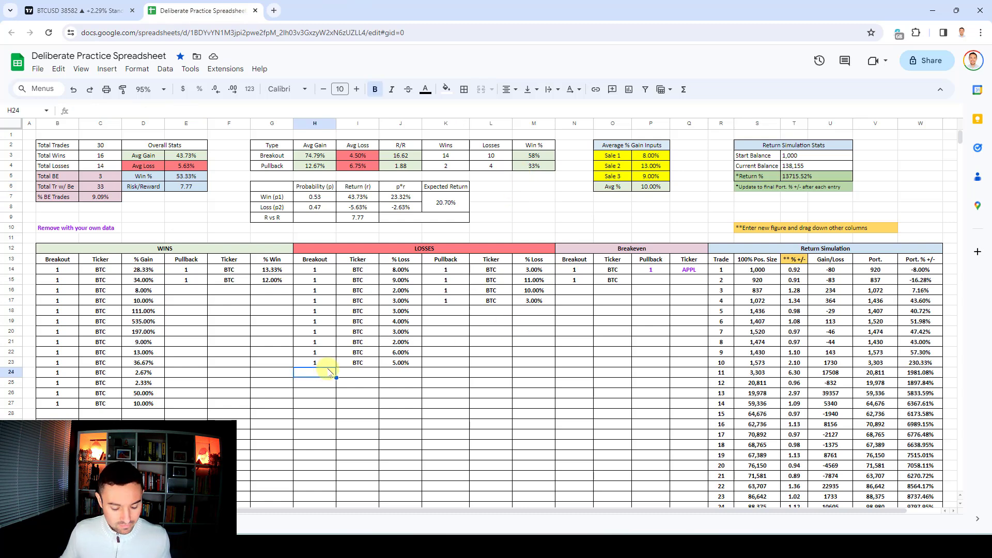
key("Tab")
type("BTC")
key("Tab")
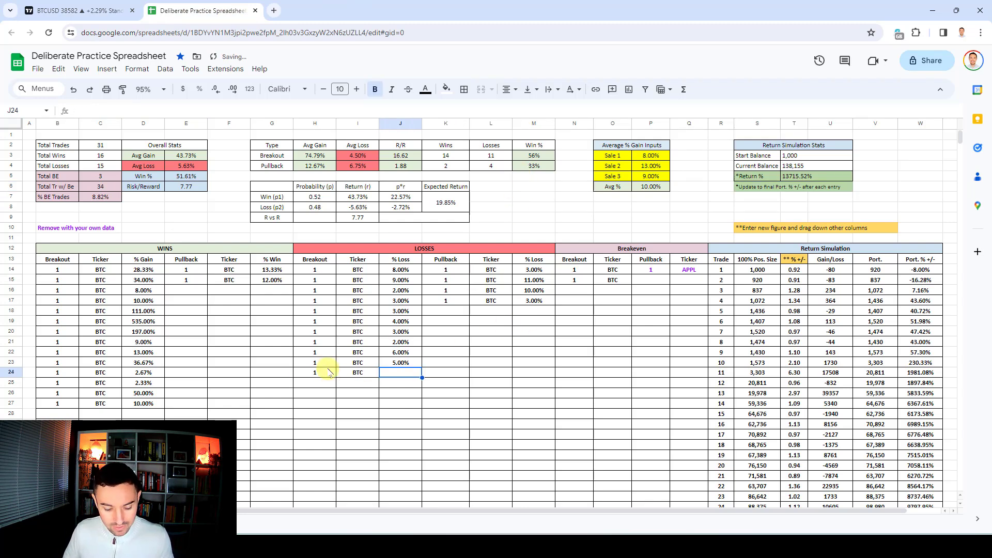
type("4")
key("Tab")
Set the % +/- multiplier of trade 31 in the Return Simulation to 0.96
scroll(818, 362, "down", 3)
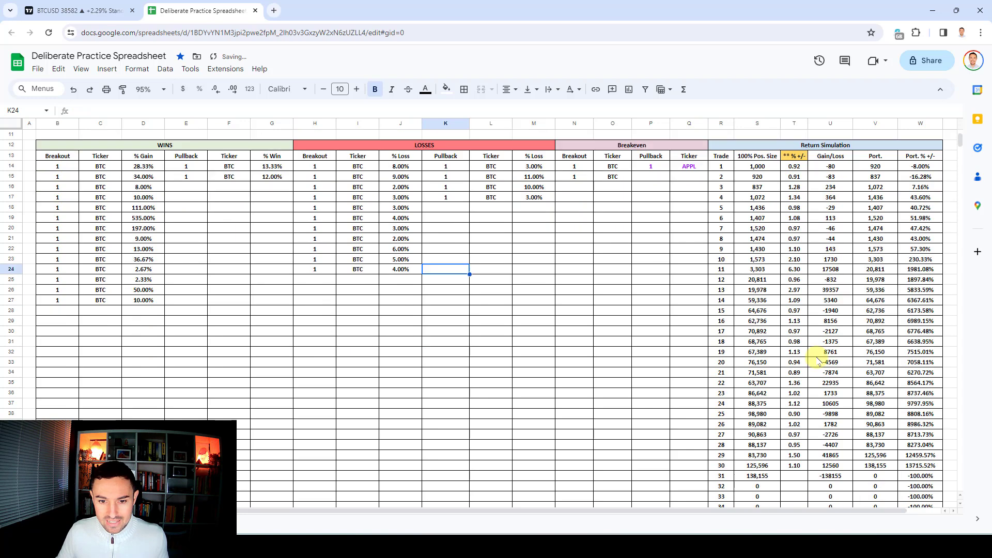
left_click(787, 477)
type("0.96")
key("Return")
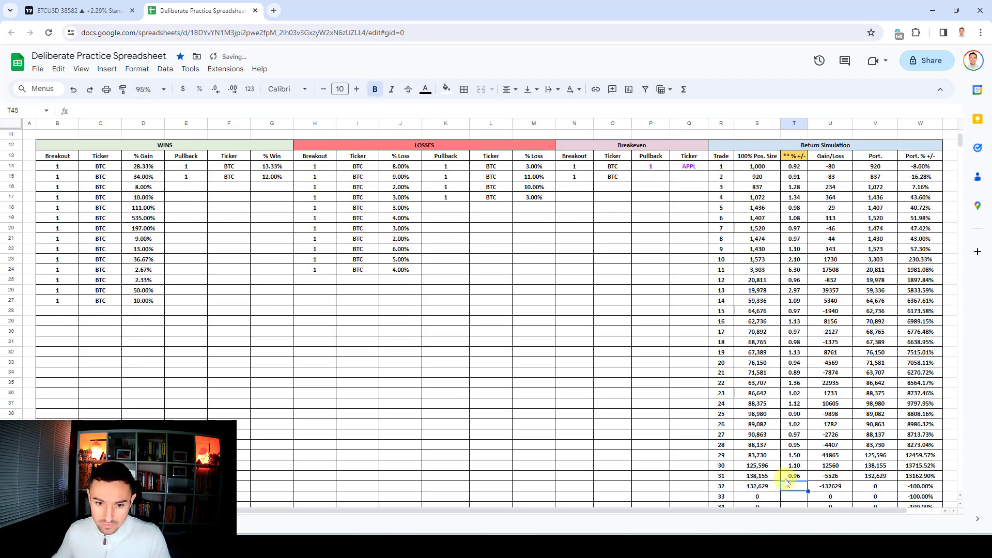
Update the Return % formula in the Return Simulation Stats to the portfolio change of trade 31
scroll(723, 299, "up", 3)
left_click(790, 176)
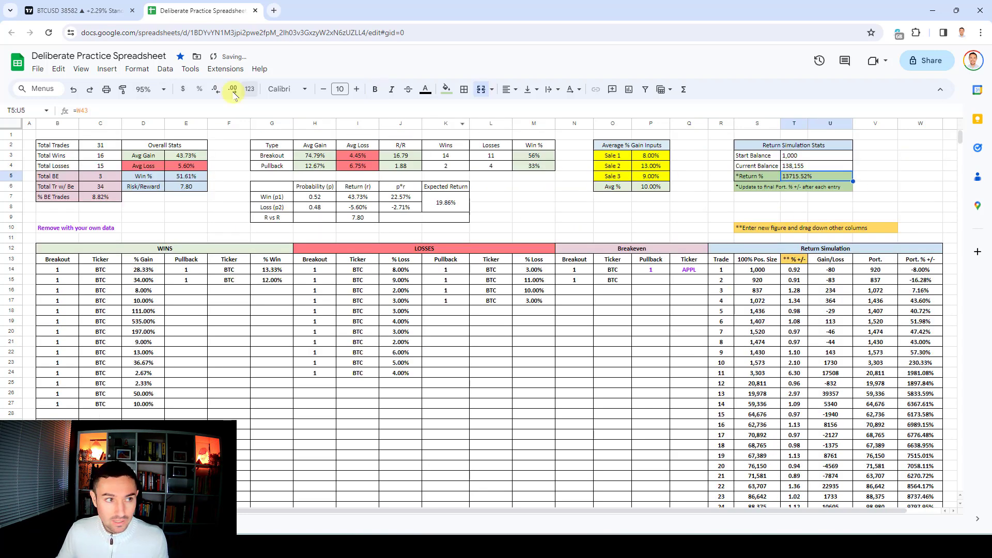
key("Delete")
key("Down")
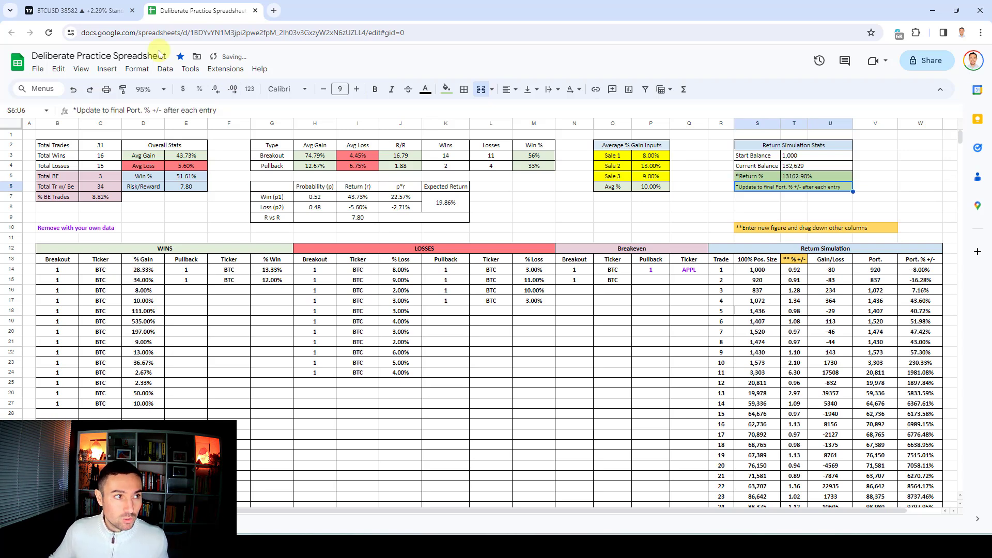
Return to the TradingView chart and remove the drawings of the April 2021 trade
left_click(82, 10)
left_click(14, 378)
left_click(57, 378)
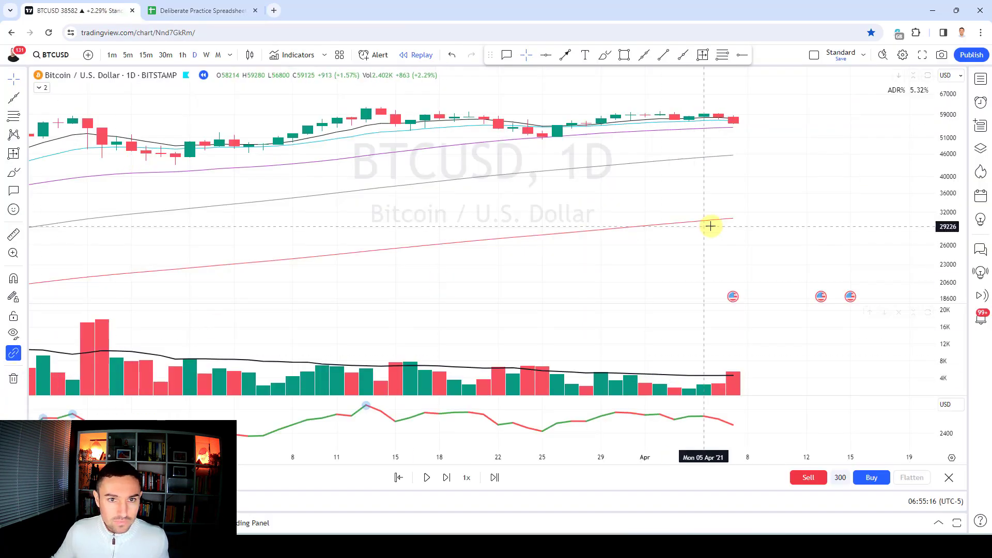
Advance the daily replay from 7 April to about 2 June 2021
key("shift+Right")
key("shift+Right")
key("shift+Right")
key("shift+Right")
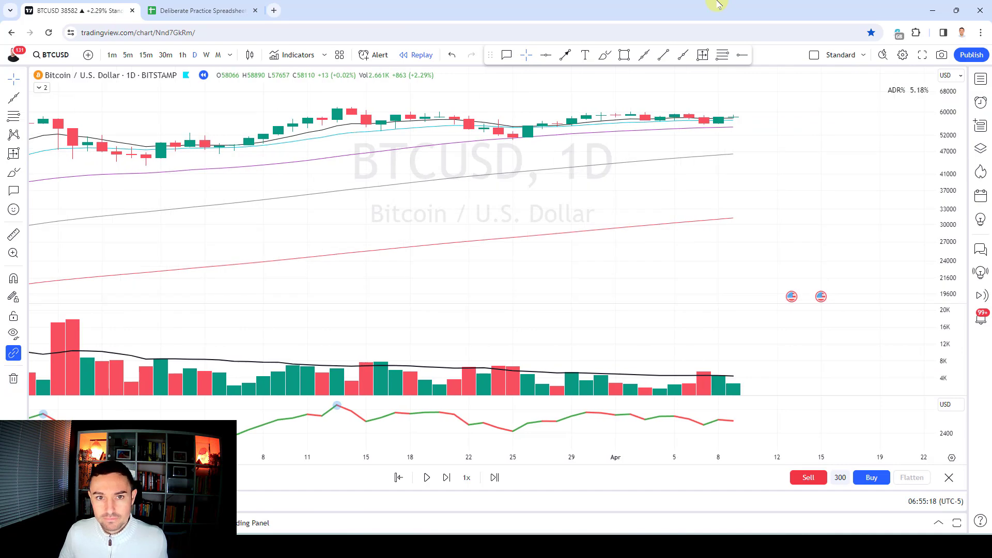
key("shift+Right")
key("shift+Right")
key("shift+Right")
key("shift+Right")
key("shift+Right")
key("shift+Right")
key("shift+Right")
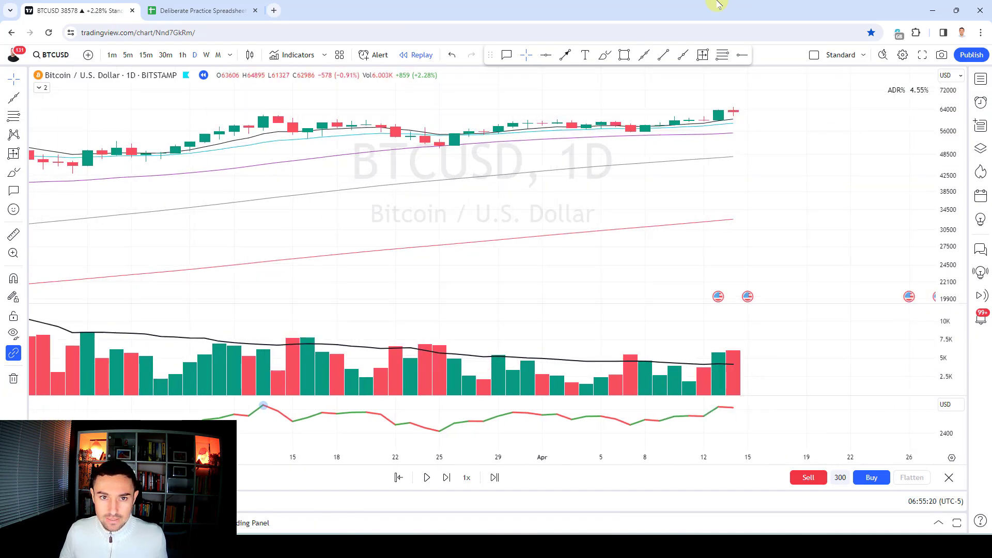
key("shift+Right")
key("shift+Right")
key("shift+Right")
key("shift+Right")
key("shift+Right")
key("shift+Right")
key("shift+Right")
key("shift+Right")
key("shift+Right")
key("shift+Right")
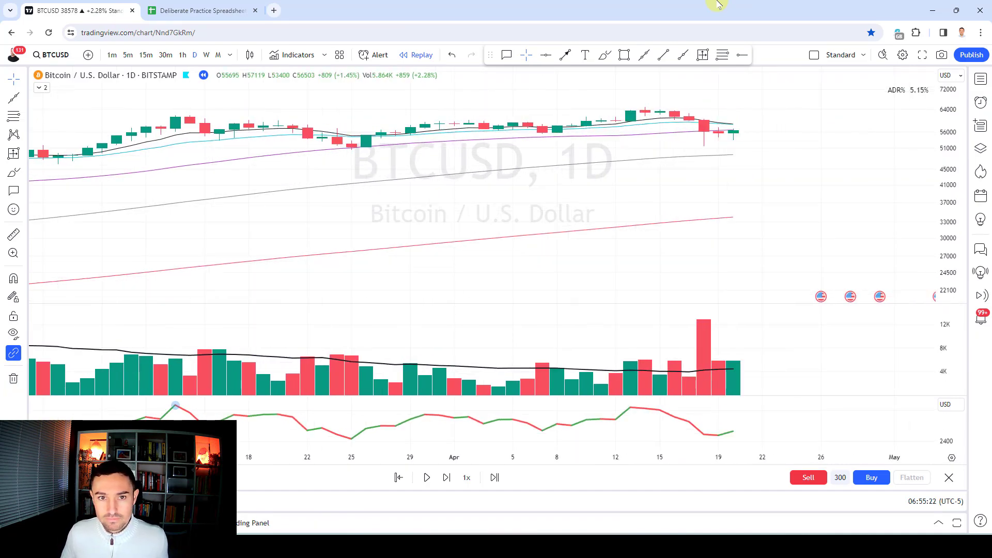
key("shift+Right")
key("shift+Right")
key("shift+Right")
key("shift+Right")
key("shift+Right")
key("shift+Right")
key("shift+Right")
key("shift+Right")
key("shift+Right")
key("shift+Right")
key("shift+Right")
key("shift+Right")
key("shift+Right")
key("shift+Right")
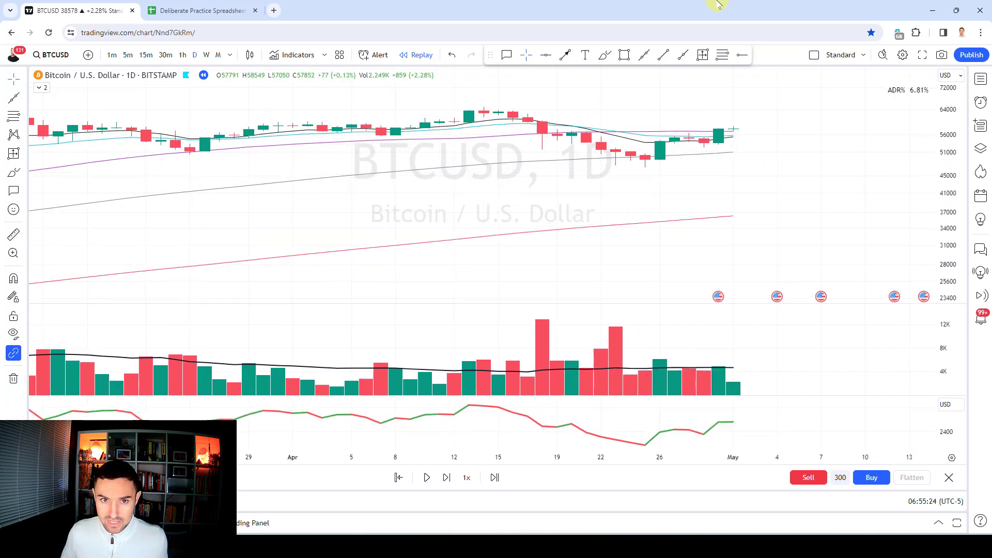
key("shift+Right")
key("shift+Right")
key("shift+Right")
key("shift+Right")
key("shift+Right")
key("shift+Right")
key("shift+Right")
key("shift+Right")
key("shift+Right")
key("shift+Right")
key("shift+Right")
key("shift+Right")
key("shift+Right")
key("shift+Right")
key("shift+Right")
key("shift+Right")
key("shift+Right")
key("shift+Right")
key("shift+Right")
key("shift+Right")
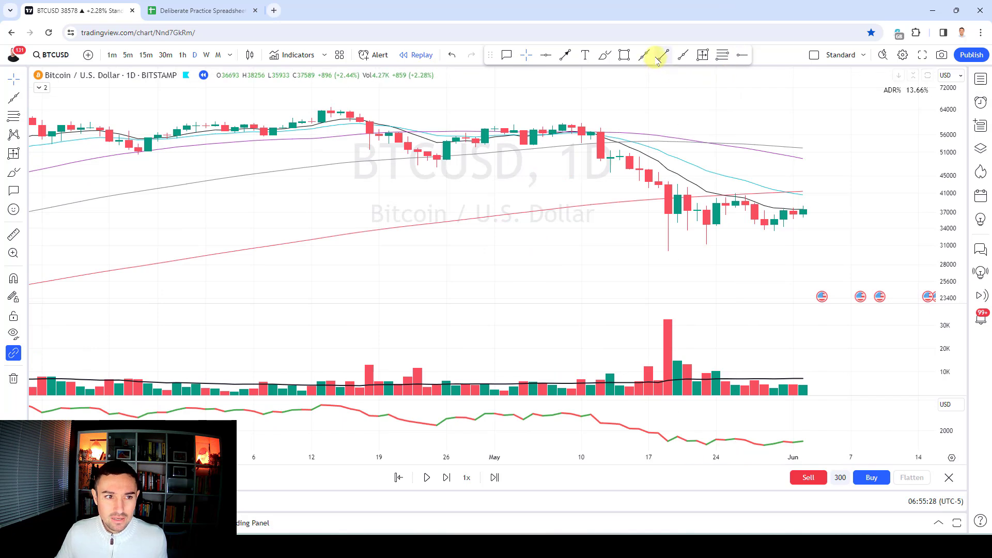
Circle the 18 April 2021 candle and its volume bar with the brush, and draw an arc over the price action to late May
left_click(605, 54)
mouse_move(377, 118)
left_mouse_down()
mouse_move(351, 116)
mouse_move(377, 119)
left_mouse_up()
mouse_move(373, 365)
left_mouse_down()
mouse_move(365, 367)
mouse_move(378, 360)
left_mouse_up()
scroll(453, 232, "down", 2)
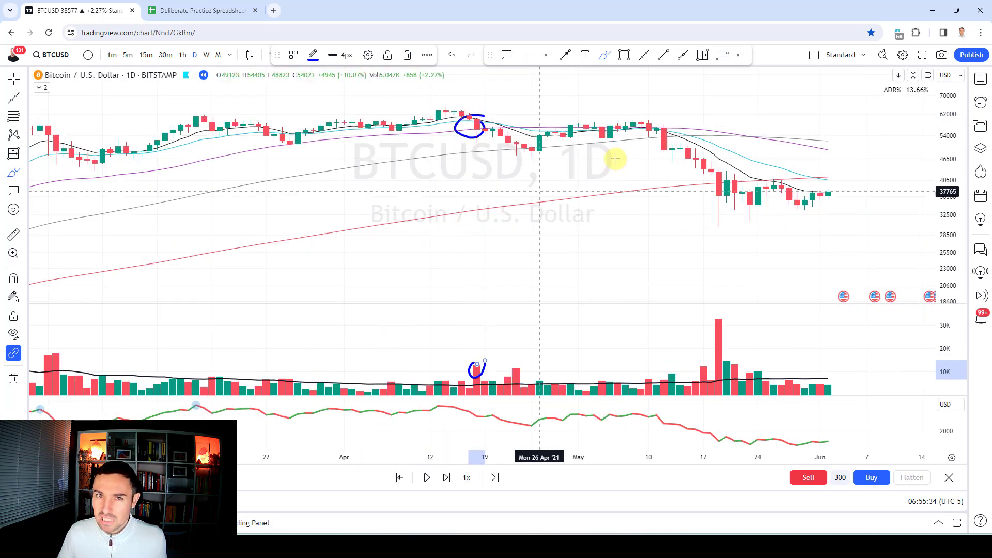
left_click_drag(497, 124, 788, 182)
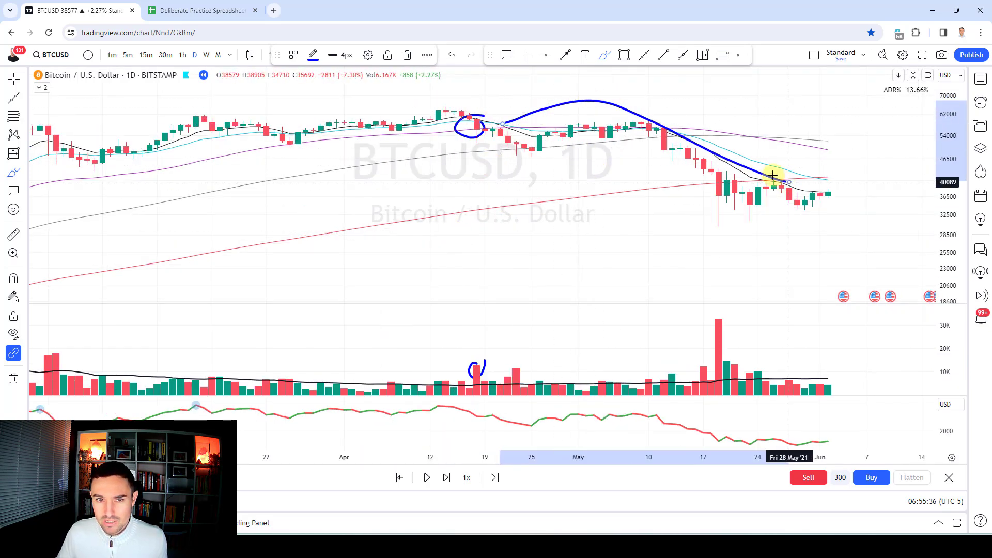
left_click(526, 55)
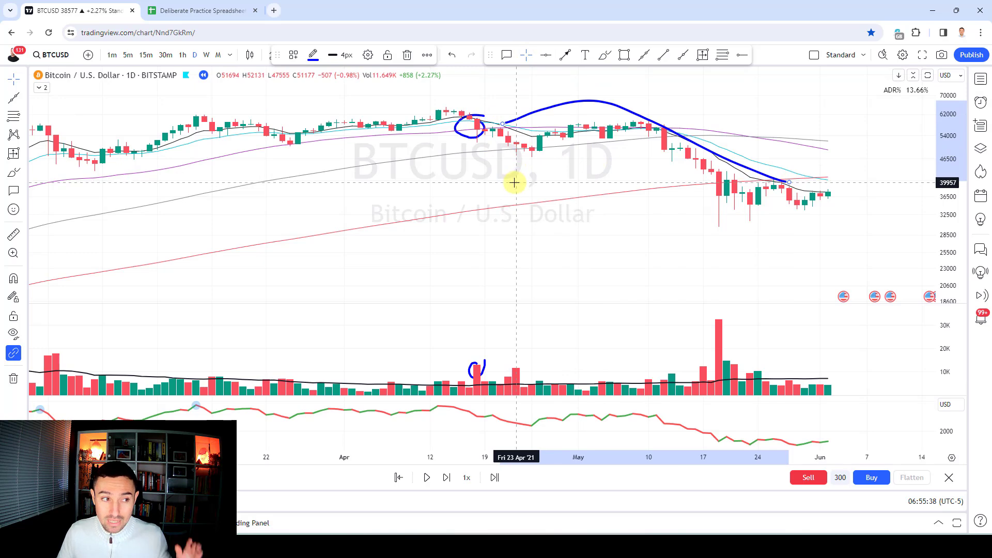
Remove the three brush drawings and advance the daily replay to about 19 September 2021
left_click(23, 379)
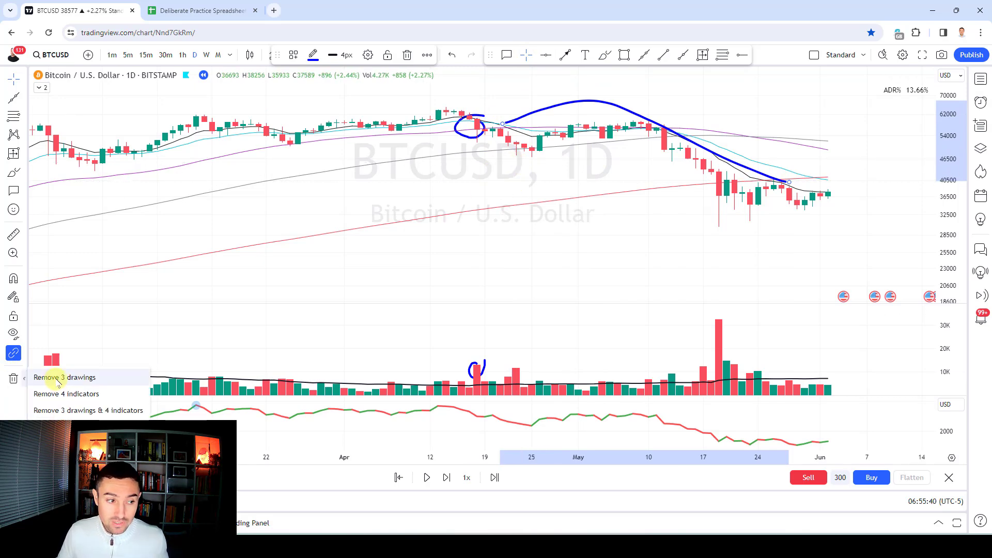
left_click(58, 381)
scroll(636, 234, "up", 3)
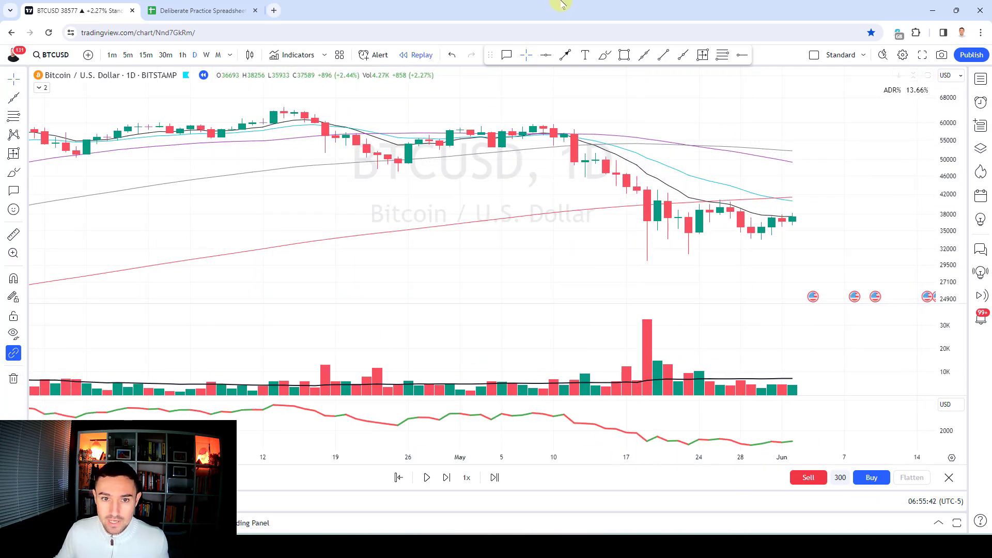
key("shift+Right")
key("shift+Right")
key("shift+Right")
key("shift+Right")
key("shift+Right")
key("shift+Right")
key("shift+Right")
key("shift+Right")
key("shift+Right")
key("shift+Right")
key("shift+Right")
key("shift+Right")
key("shift+Right")
key("shift+Right")
key("shift+Right")
key("shift+Right")
key("shift+Right")
key("shift+Right")
key("shift+Right")
key("shift+Right")
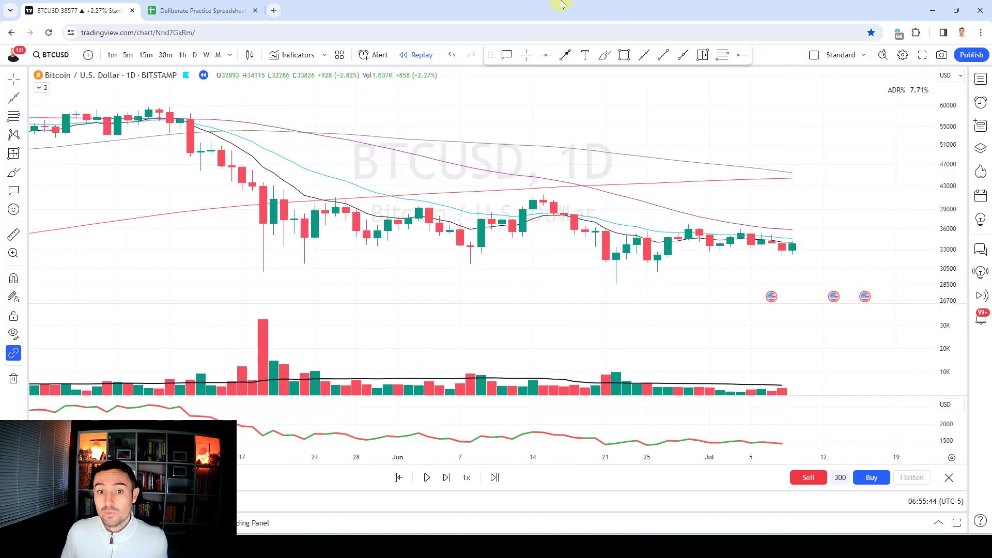
key("shift+Right")
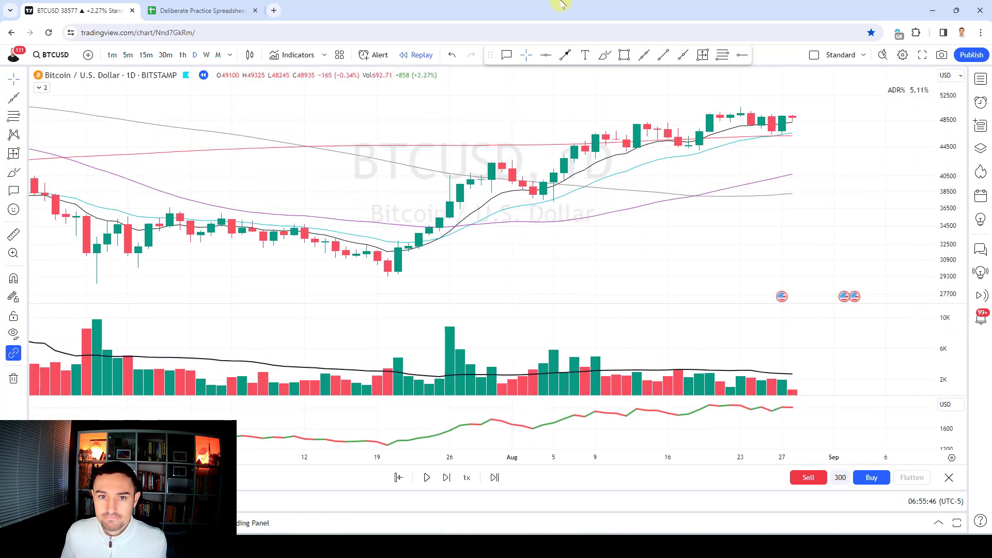
key("shift+Right")
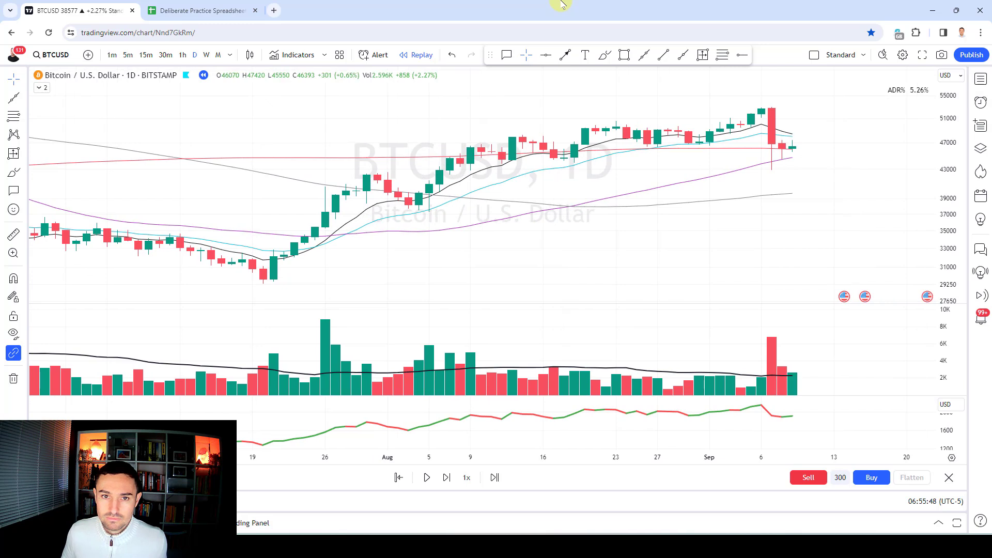
key("shift+Right")
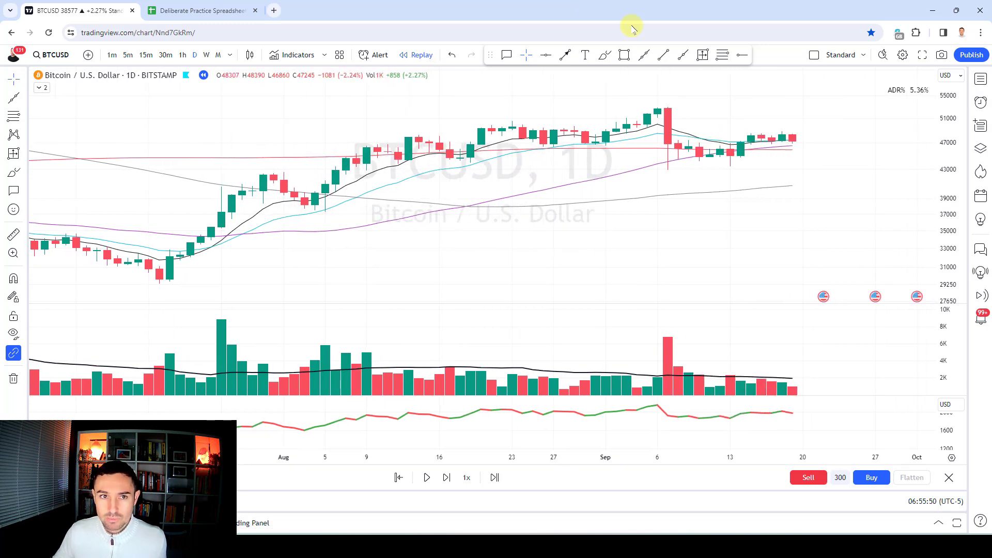
Circle the large red candle of 7 September 2021 with the brush and draw an arrow from it toward the newer bars
left_click(605, 55)
mouse_move(678, 108)
left_mouse_down()
mouse_move(672, 151)
mouse_move(689, 95)
mouse_move(795, 123)
left_mouse_up()
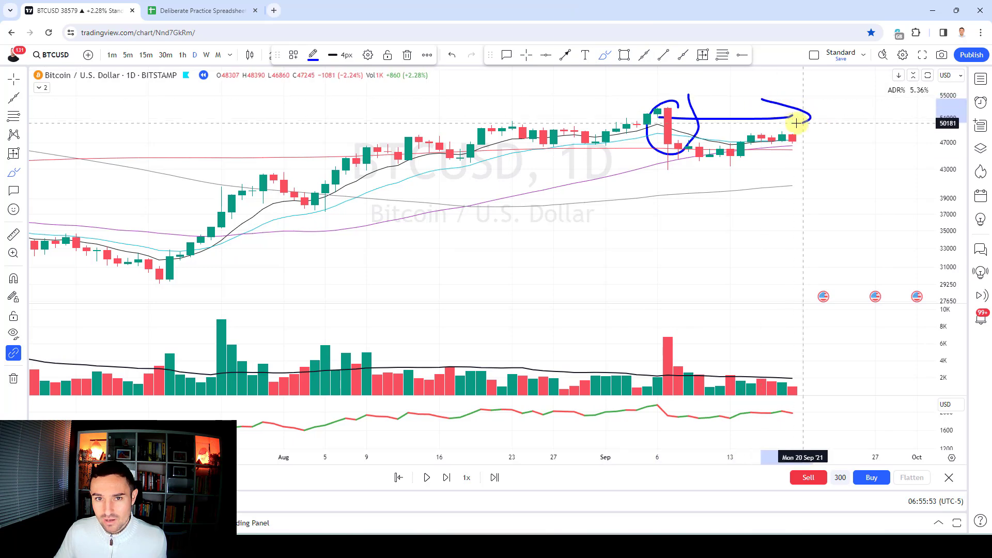
left_click(528, 52)
Advance the daily replay to about 25 September 2021
key("shift+Right")
key("shift+Right")
key("shift+Right")
key("shift+Right")
key("shift+Right")
key("shift+Right")
key("shift+Right")
key("shift+Right")
key("shift+Right")
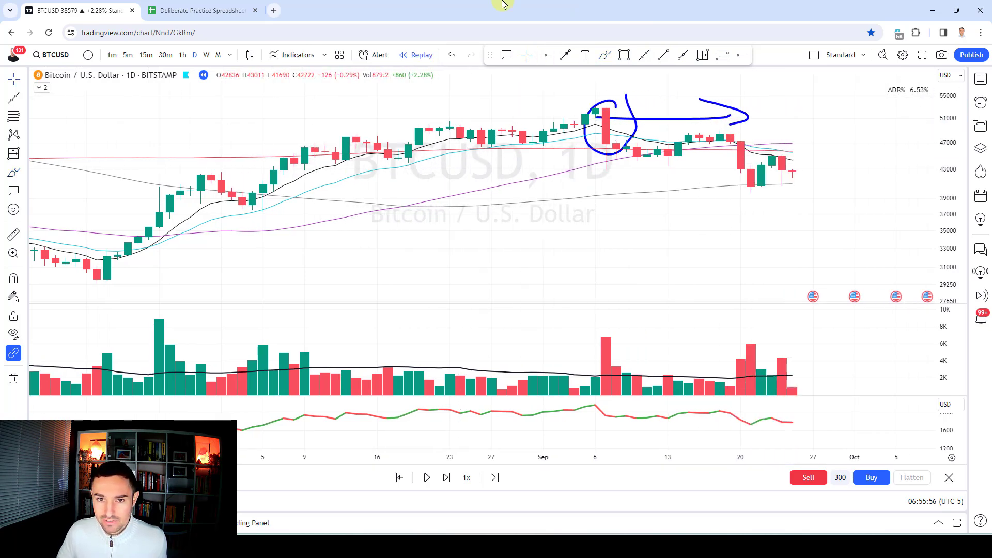
Advance the daily replay bar by bar to 6 November 2021
key("shift+Right")
key("shift+Right")
key("shift+Right")
key("shift+Right")
key("shift+Right")
key("shift+Right")
key("shift+Right")
key("shift+Right")
key("shift+Right")
key("shift+Right")
key("shift+Right")
key("shift+Right")
key("shift+Right")
key("shift+Right")
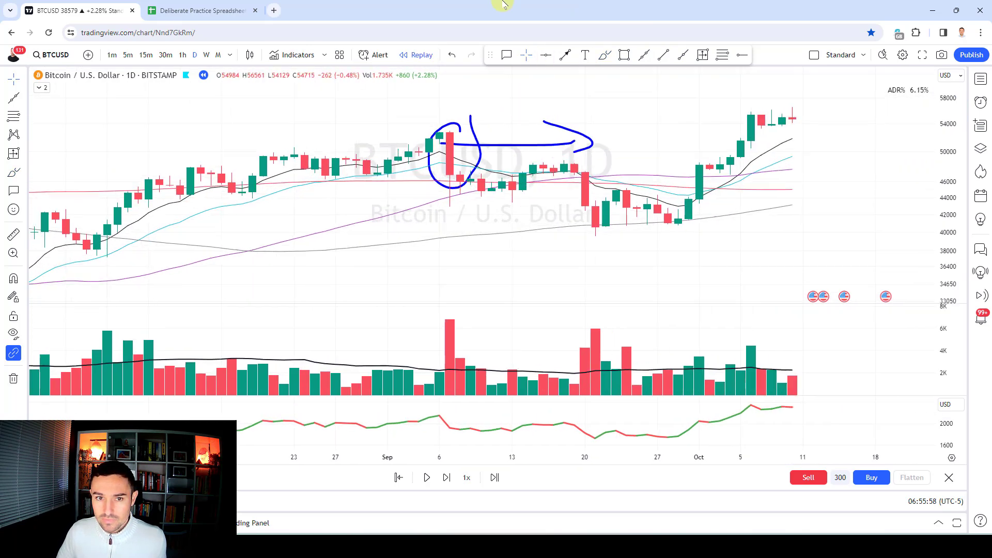
key("shift+Right")
key("shift+Right")
key("shift+Right")
key("shift+Right")
key("shift+Right")
key("shift+Right")
key("shift+Right")
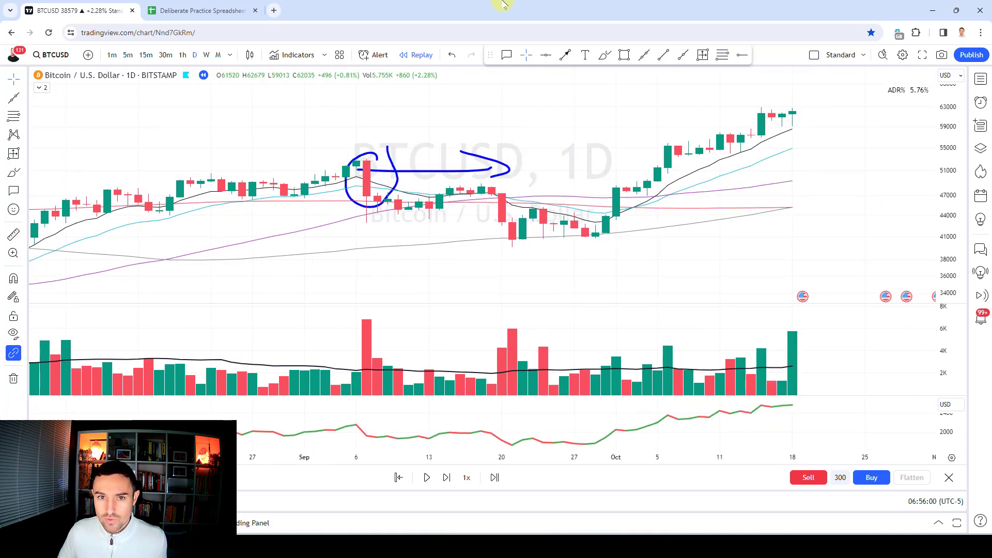
key("shift+Right")
key("shift+Right")
key("shift+Right")
key("shift+Right")
key("shift+Right")
key("shift+Right")
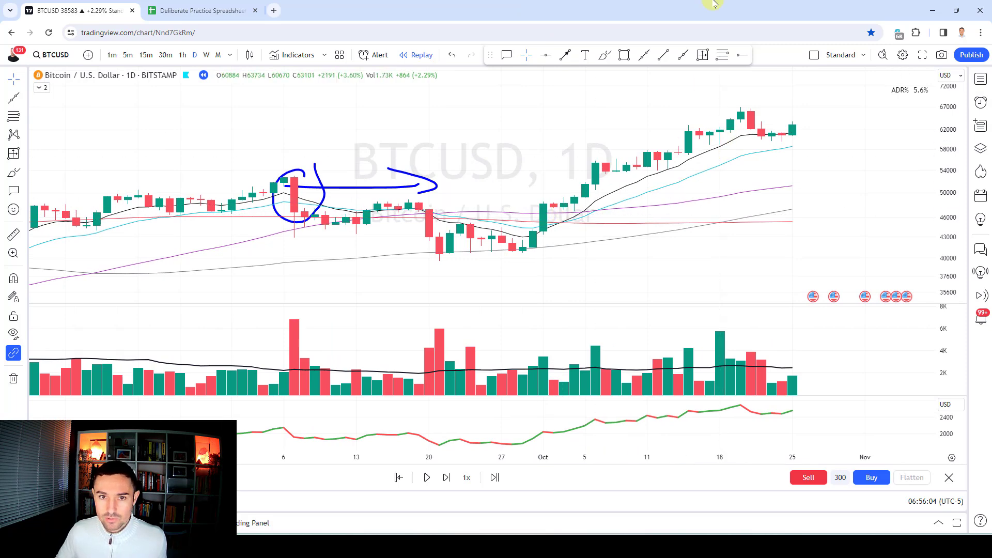
key("shift+Right")
key("shift+Right")
key("shift+Right")
key("shift+Right")
key("shift+Right")
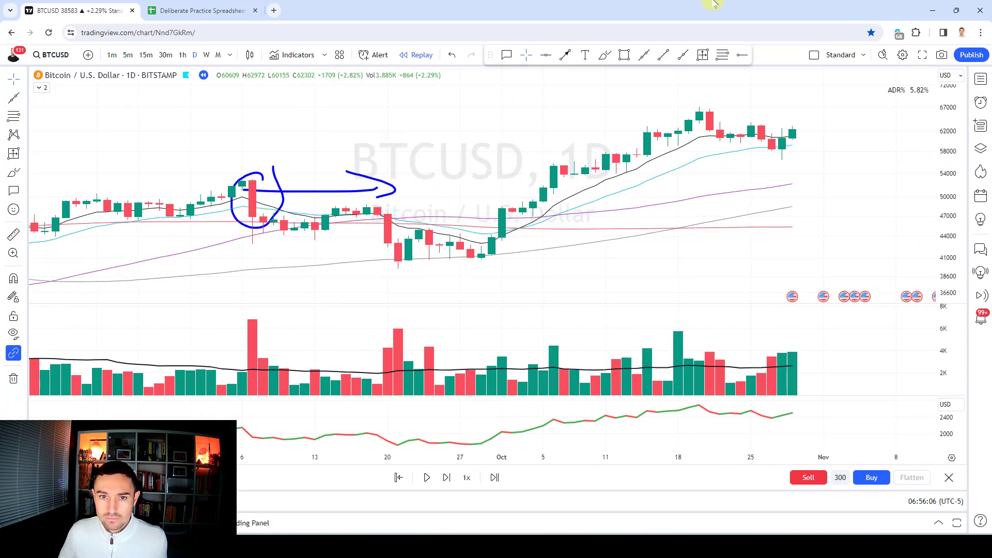
key("shift+Right")
key("shift+Right")
key("shift+Right")
key("shift+Right")
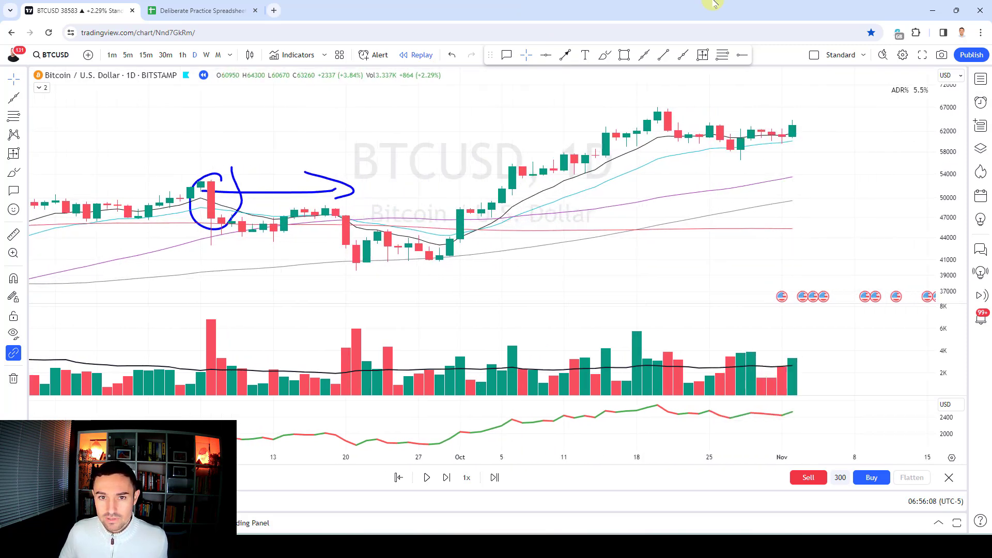
key("shift+Right")
key("shift+Right")
key("shift+Right")
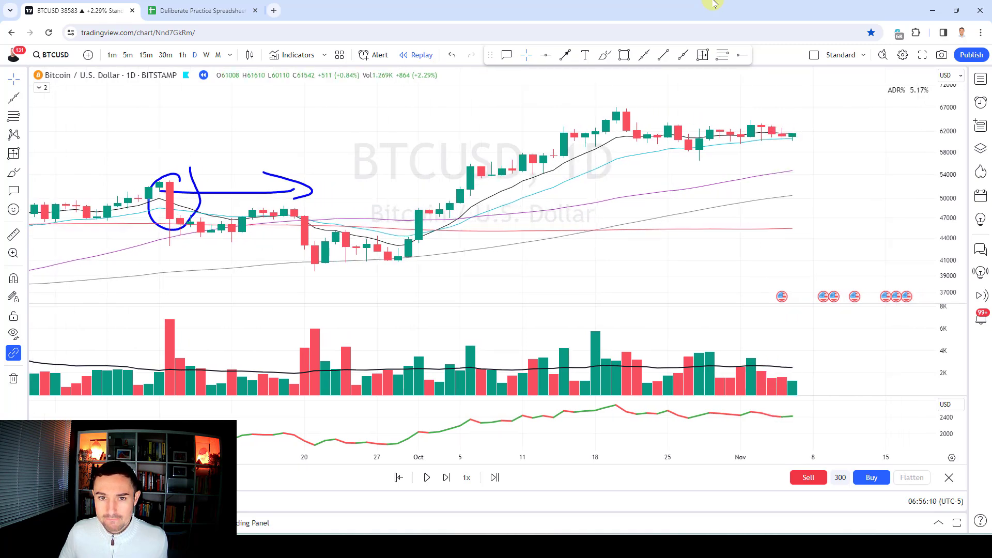
Plot the trade levels on the 6 November 2021 candle from its high at 61610 to its low at 60110, and advance the replay to 8 November
scroll(806, 127, "up", 3)
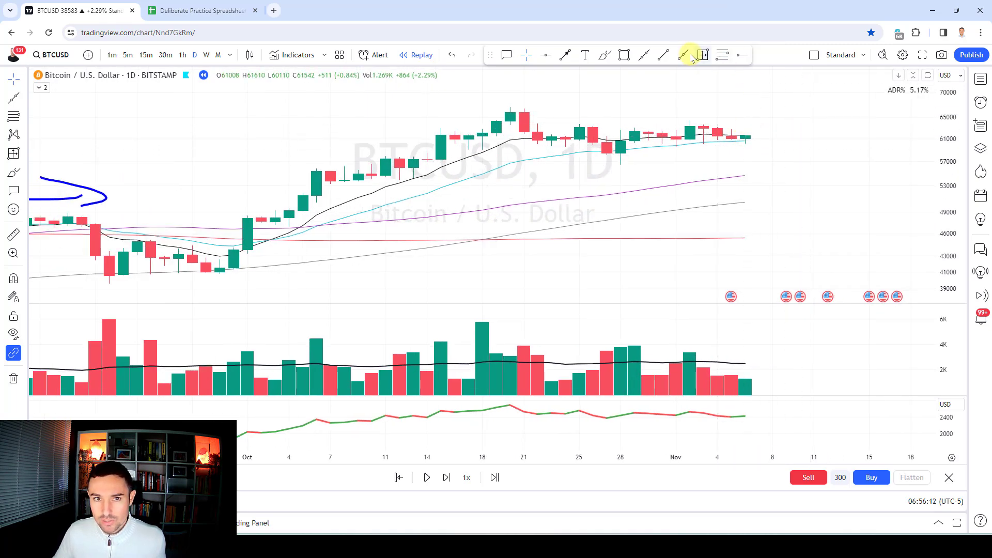
left_click(744, 123)
left_click(745, 154)
left_click(778, 199)
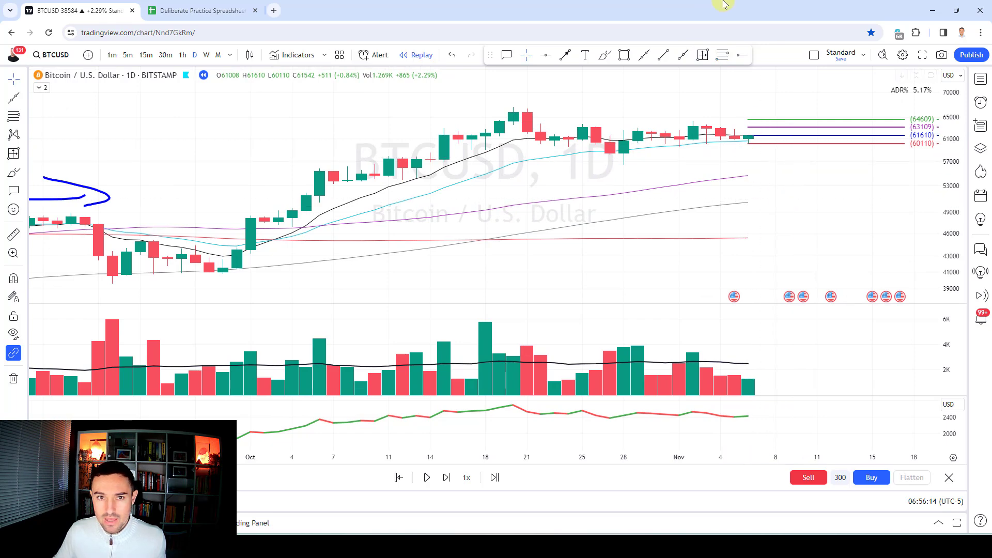
key("shift+Right")
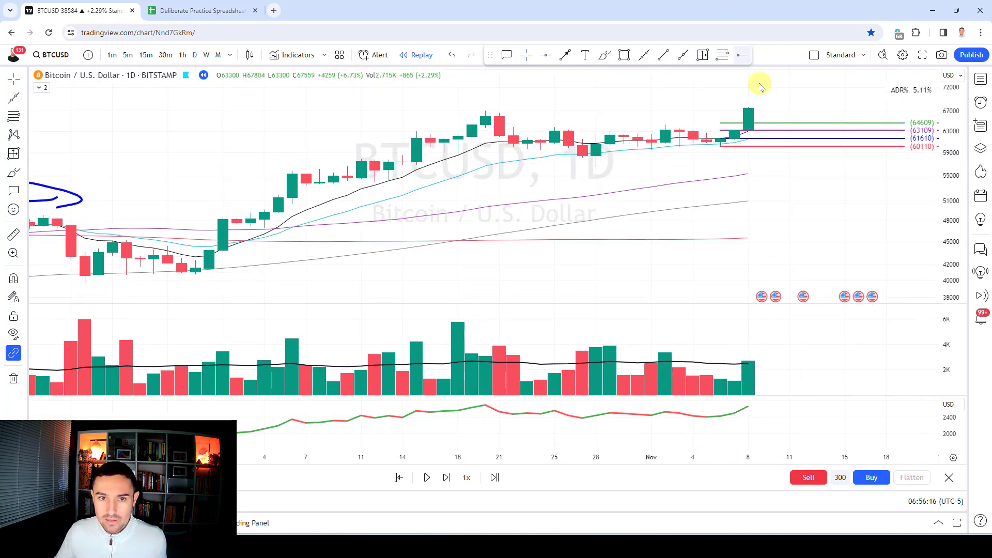
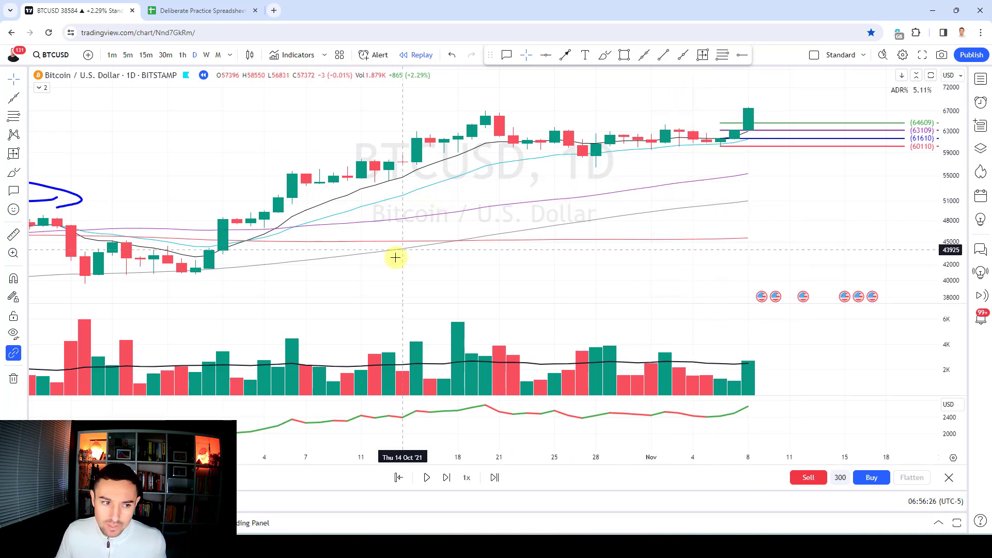
Draw a rising arrow along the October 2021 uptrend and advance the daily replay to 15 November 2021
left_click(565, 54)
left_click_drag(220, 206, 443, 93)
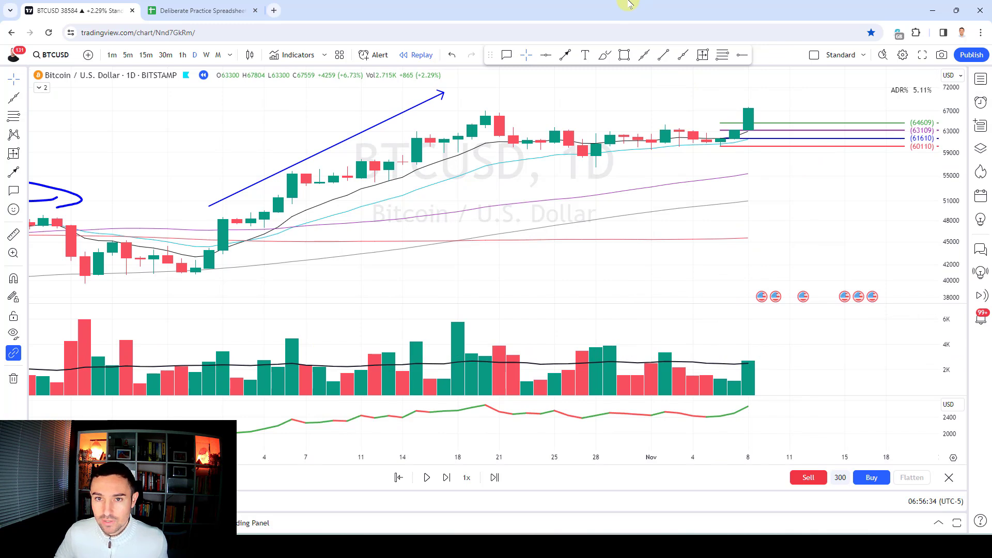
key("shift+Right")
key("shift+Right")
key("shift+Right")
key("shift+Right")
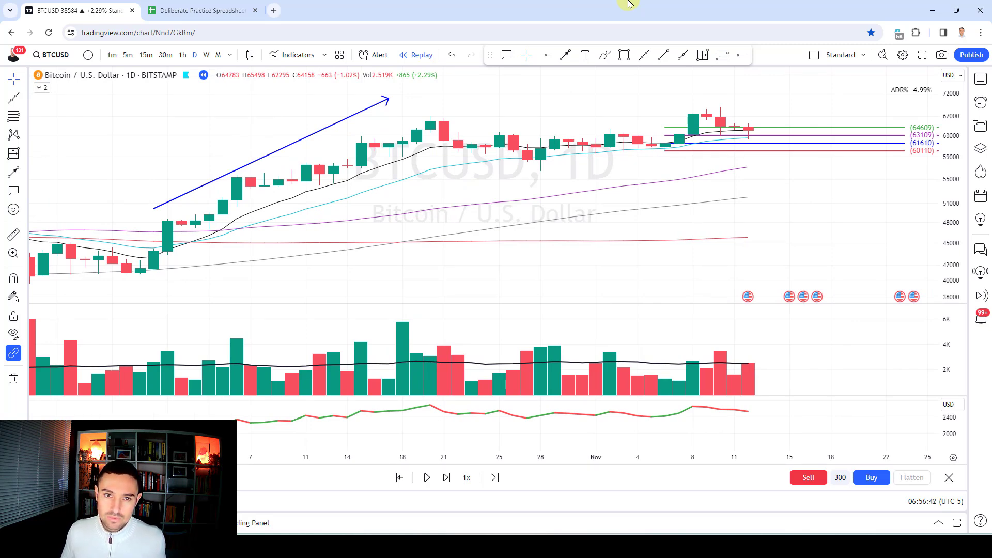
key("shift+Right")
key("shift+Right")
key("shift+Right")
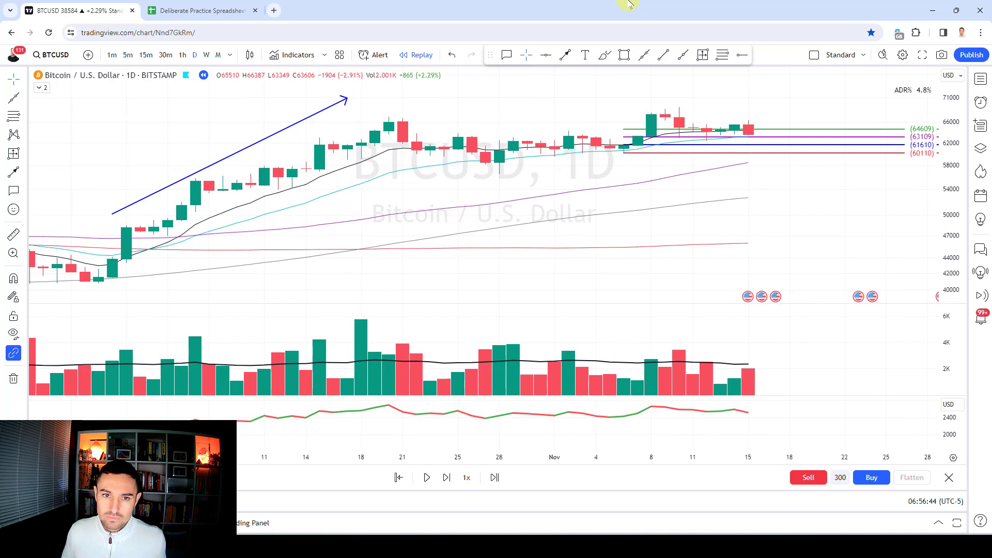
Mark the 15 and 8 November 2021 candles with downward arrows and advance the replay to 16 November
left_click(564, 54)
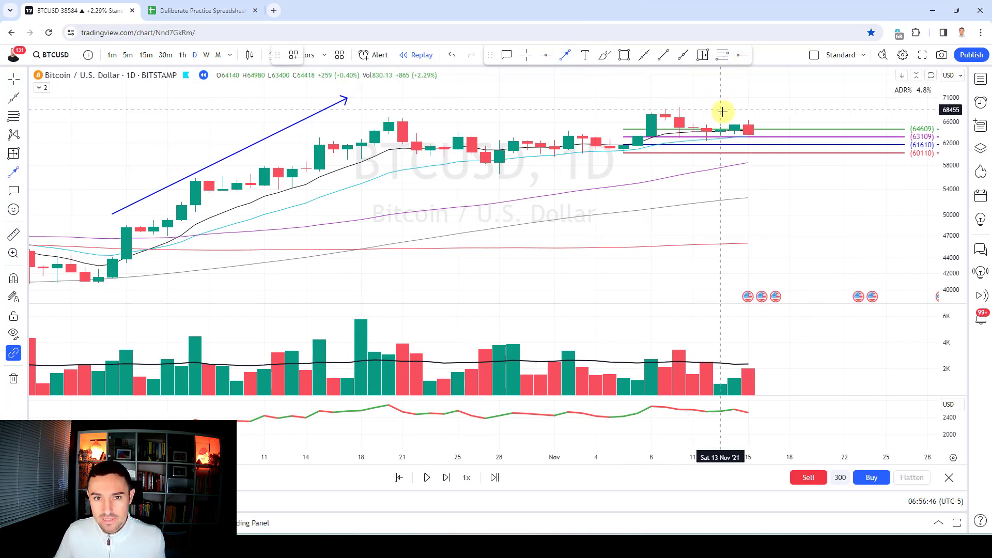
left_click_drag(748, 98, 748, 118)
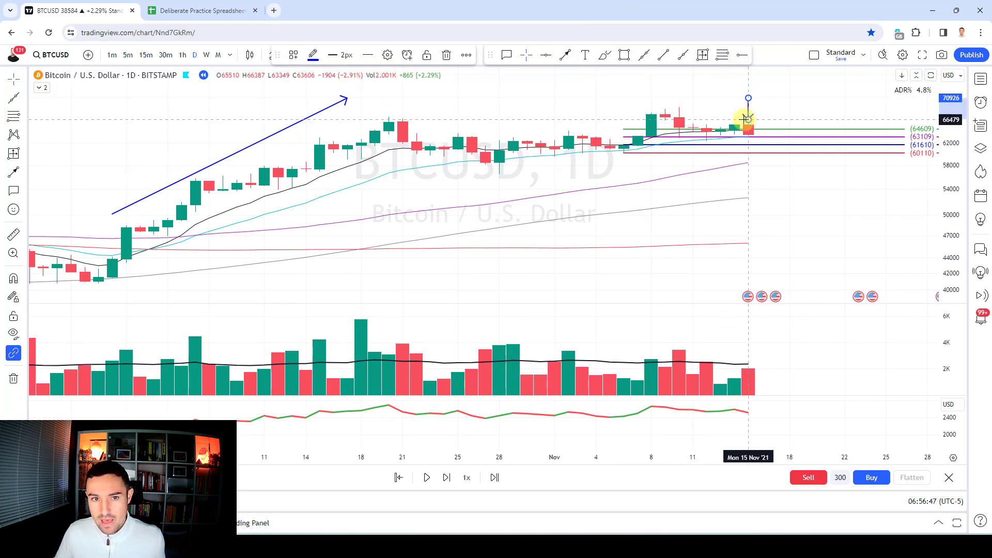
left_click(564, 54)
left_click_drag(651, 84, 651, 104)
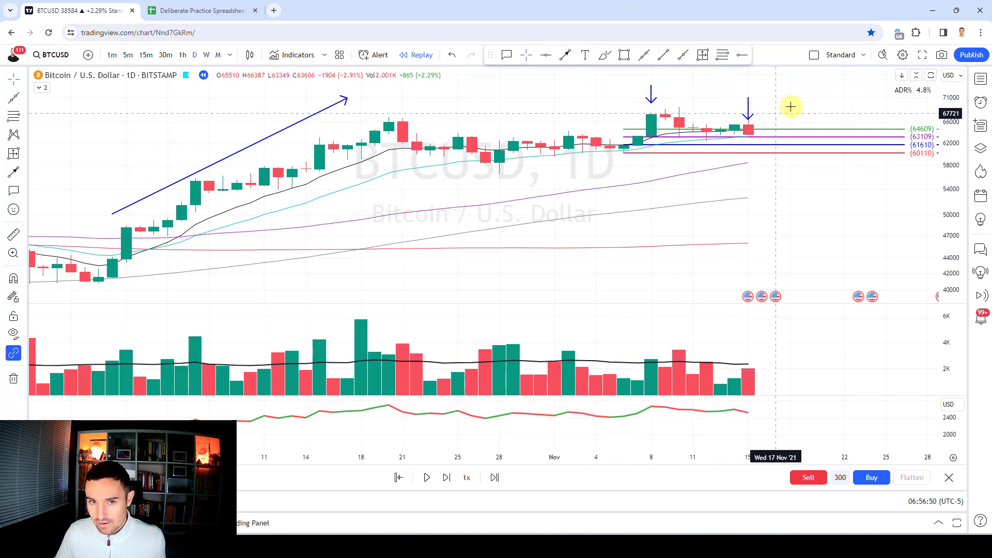
key("shift+Right")
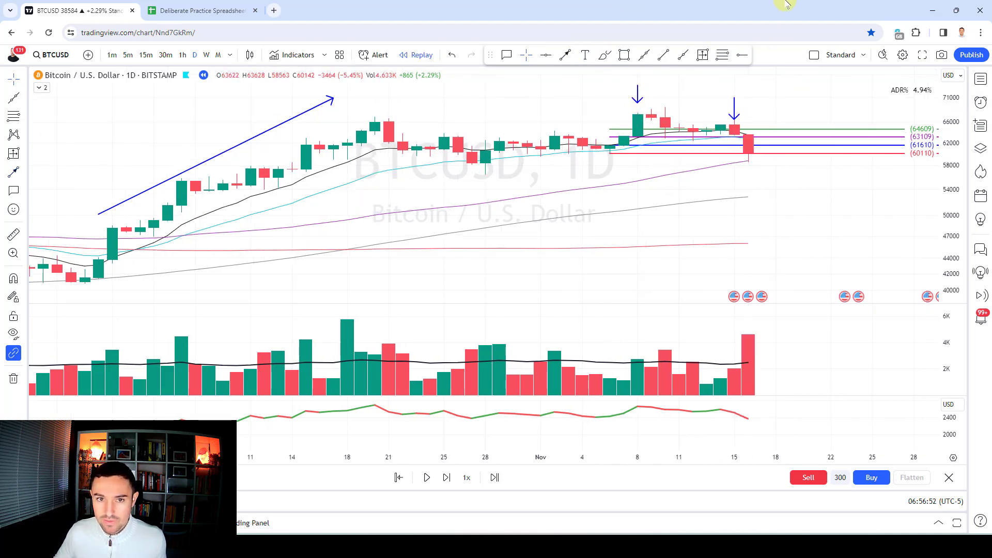
left_click(604, 55)
left_click_drag(663, 92, 681, 112)
key("Delete")
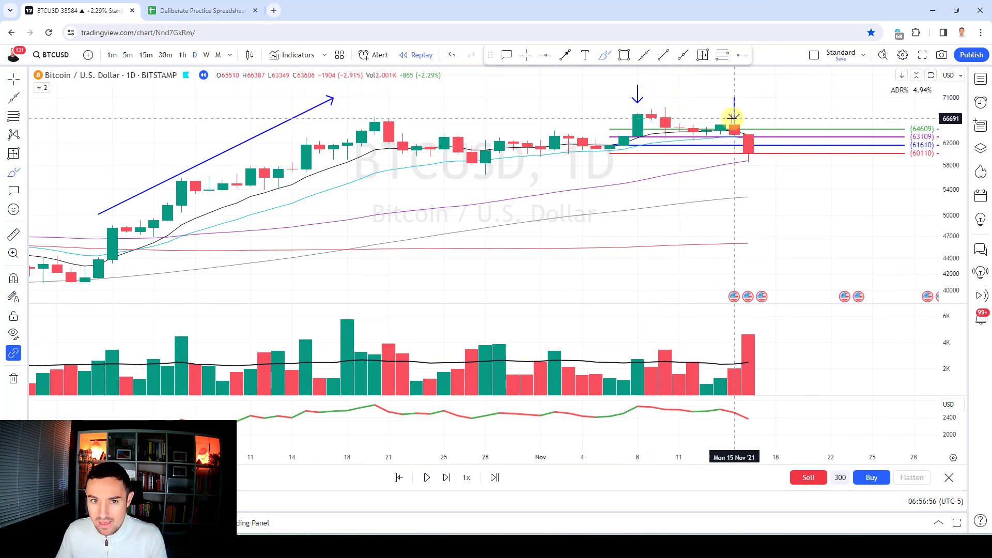
Measure the price change from the 6 November 2021 high at 61610 to the 16 November close
left_click(610, 147)
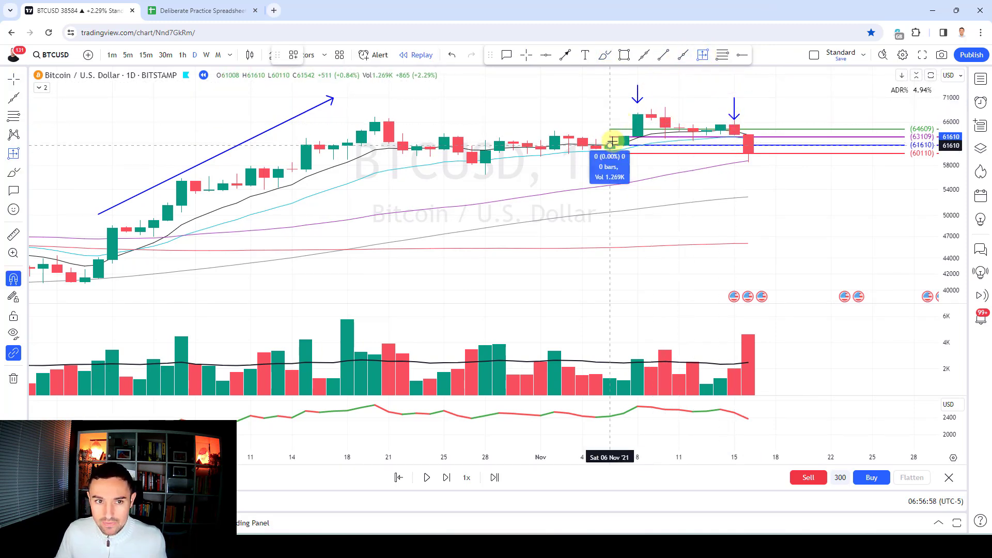
left_click(610, 154)
left_click_drag(611, 155, 743, 156)
In the Deliberate Practice Spreadsheet, set the average gain inputs to 5% for Sale 1, 3% for Sale 2 and -3% for Sale 3
left_click(201, 11)
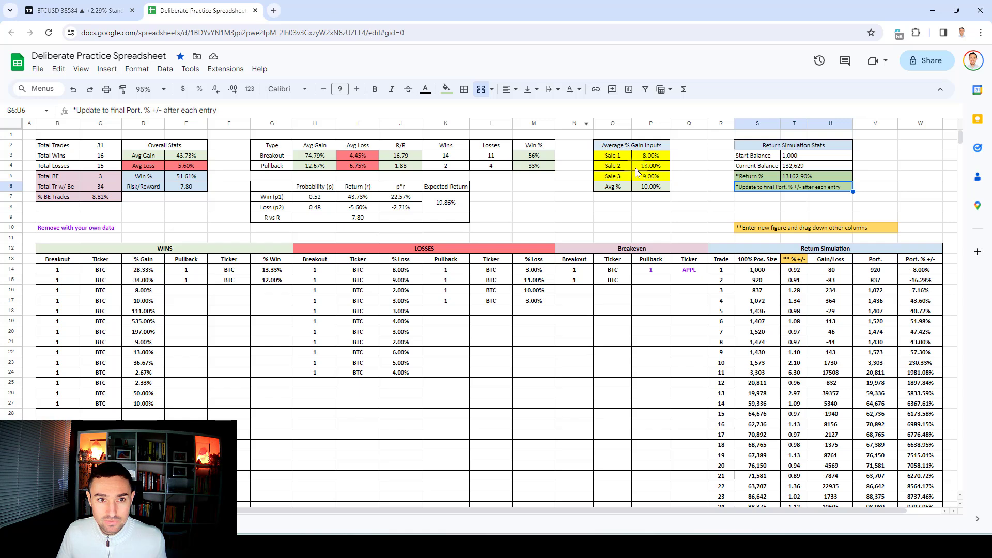
left_click(647, 157)
type("5")
key("Return")
type("-3")
key("Return")
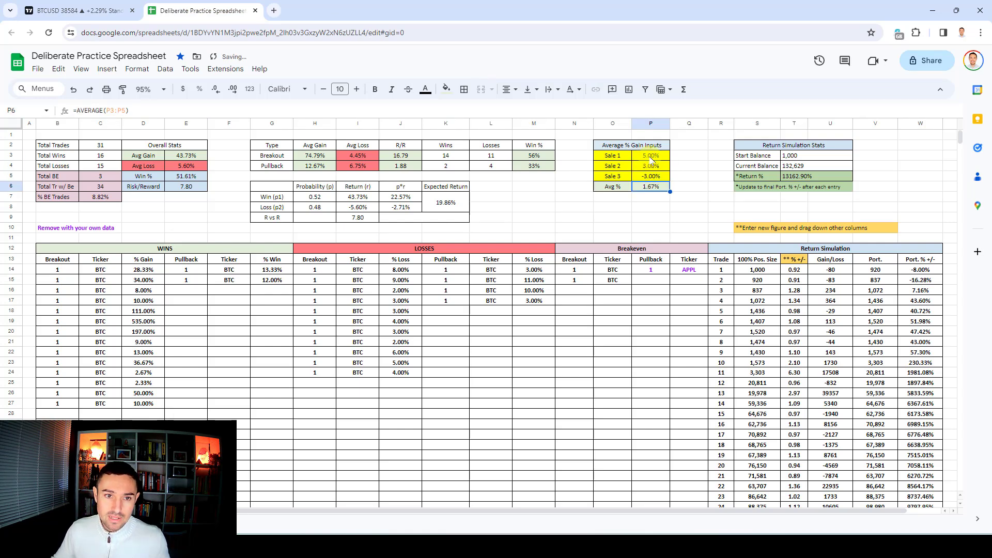
Log the trade in row 28 as a breakout win with count 1, ticker BTC and a 1.67% gain
left_click(77, 8)
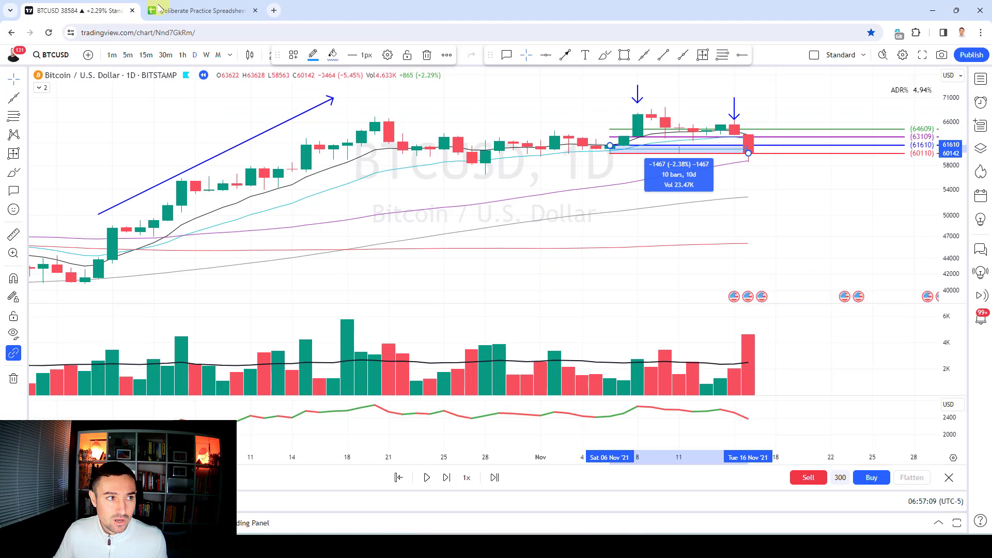
left_click(188, 8)
left_click(53, 413)
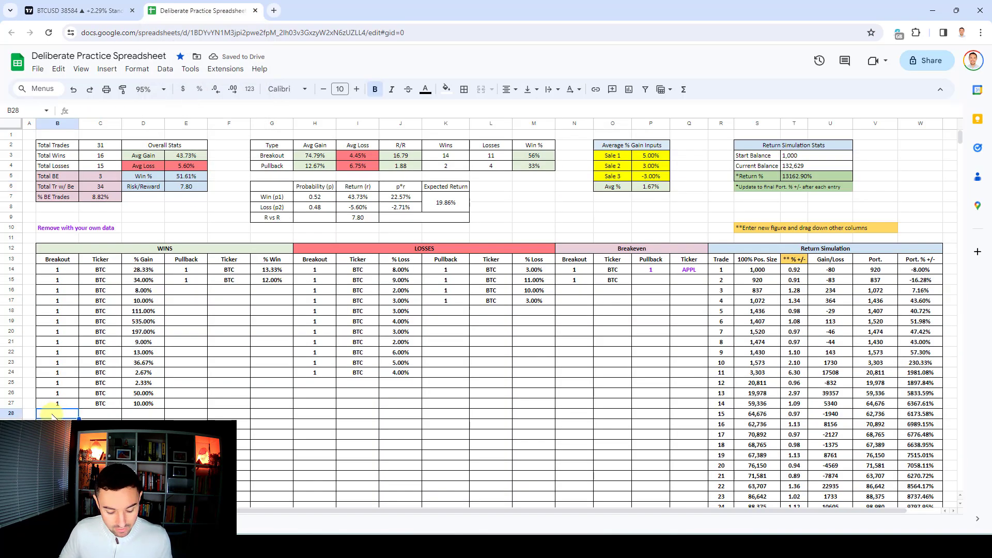
type("1")
key("Tab")
type("BTC")
key("Tab")
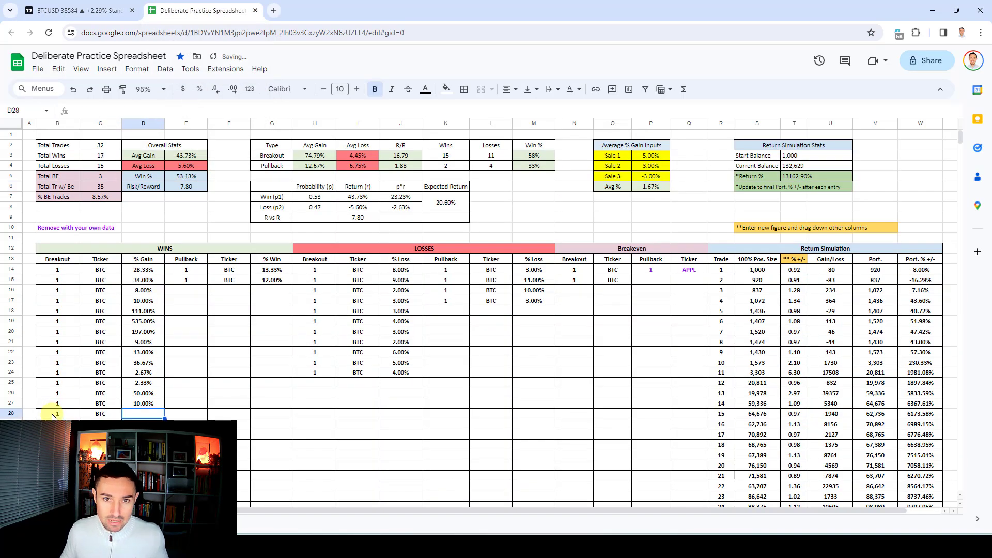
key("Tab")
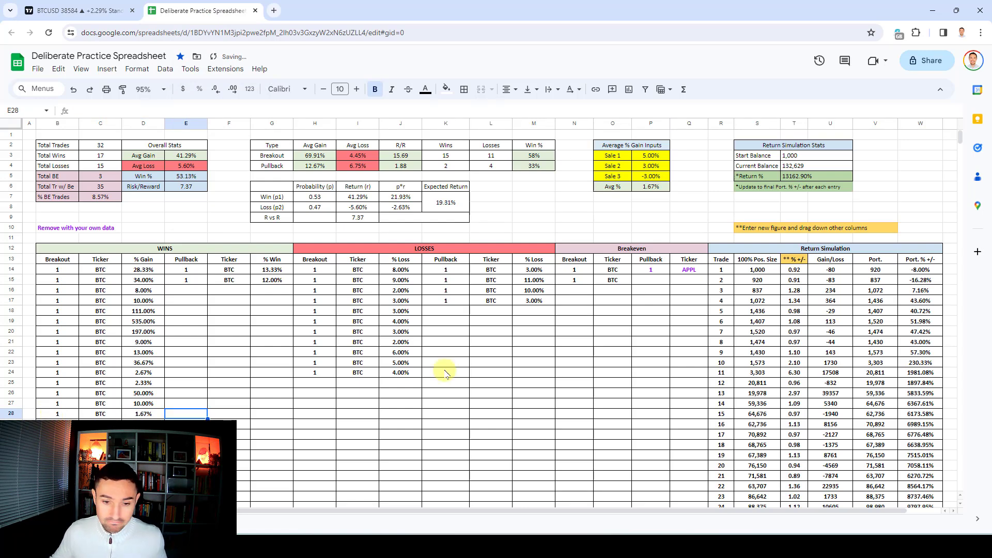
Enter 1.10 as the % +/- multiplier for trade 32 in the Return Simulation table
scroll(791, 379, "down", 5)
left_click(796, 436)
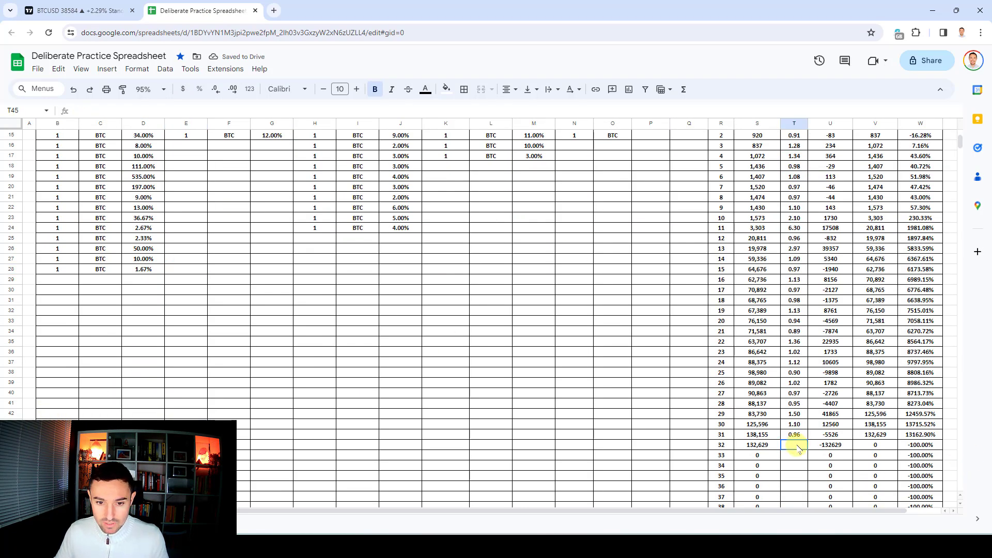
key("Return")
right_click(758, 434)
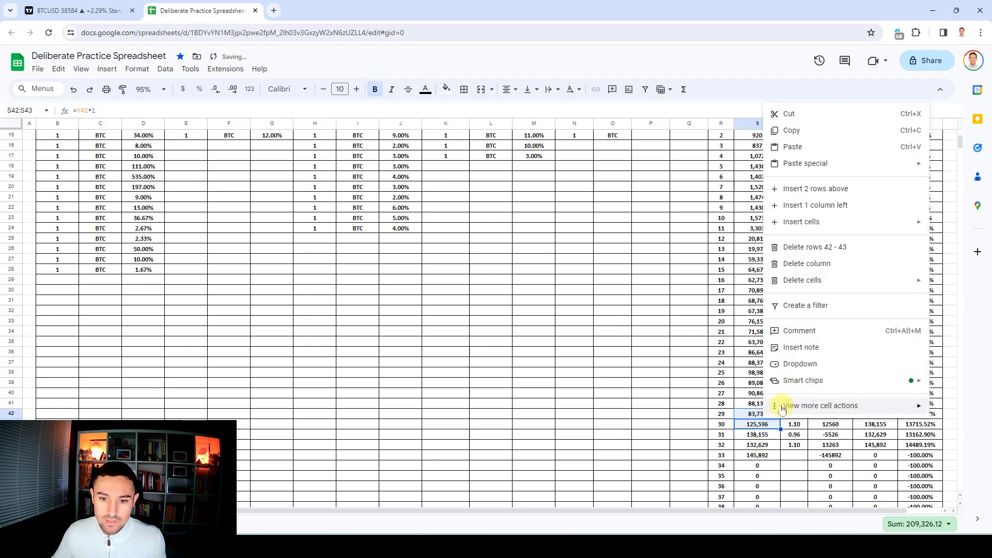
left_click(652, 342)
scroll(794, 334, "up", 5)
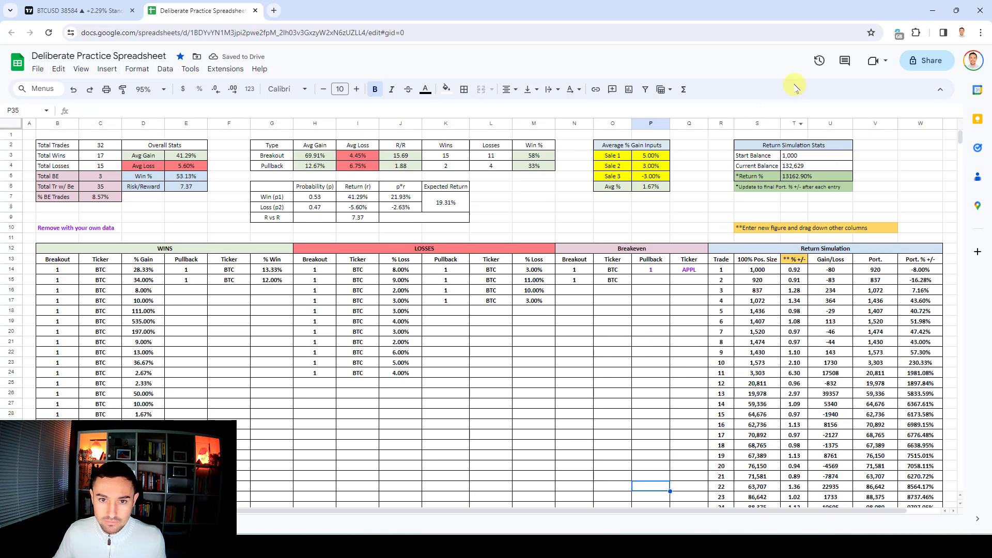
Update the Return % formula in the Return Simulation Stats to reference trade 32's final portfolio percentage in row 45
left_click(815, 177)
left_click(157, 111)
key("BackSpace")
type("5")
key("Return")
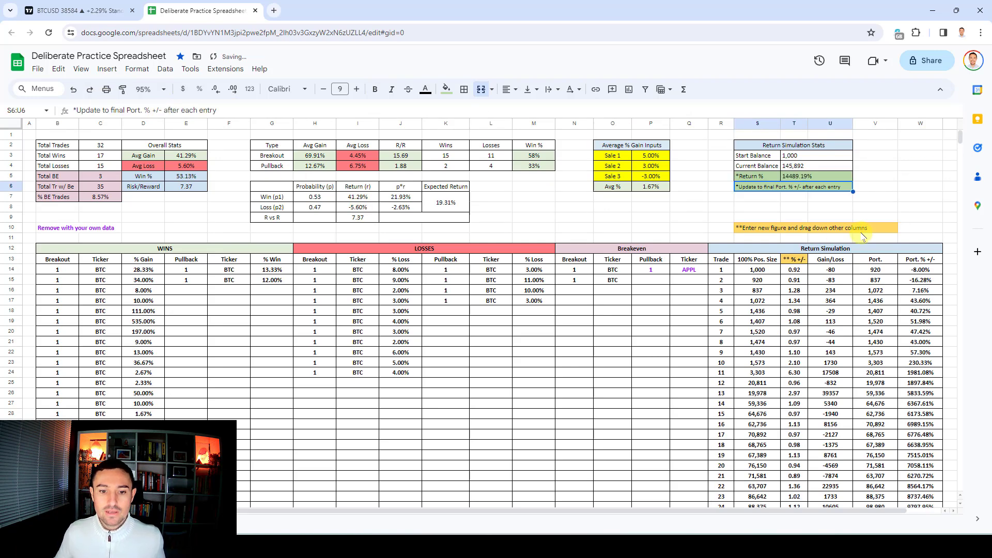
scroll(771, 395, "down", 4)
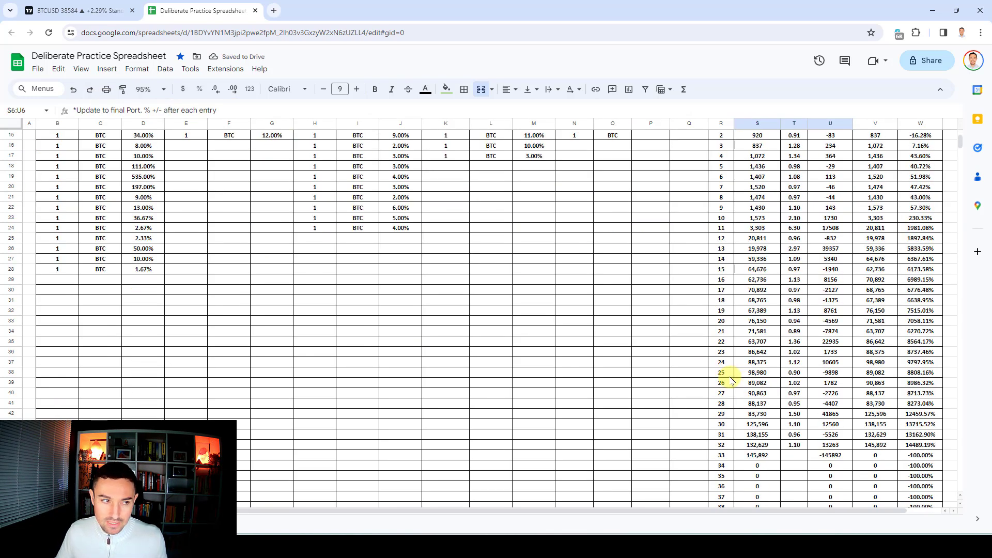
scroll(109, 138, "up", 4)
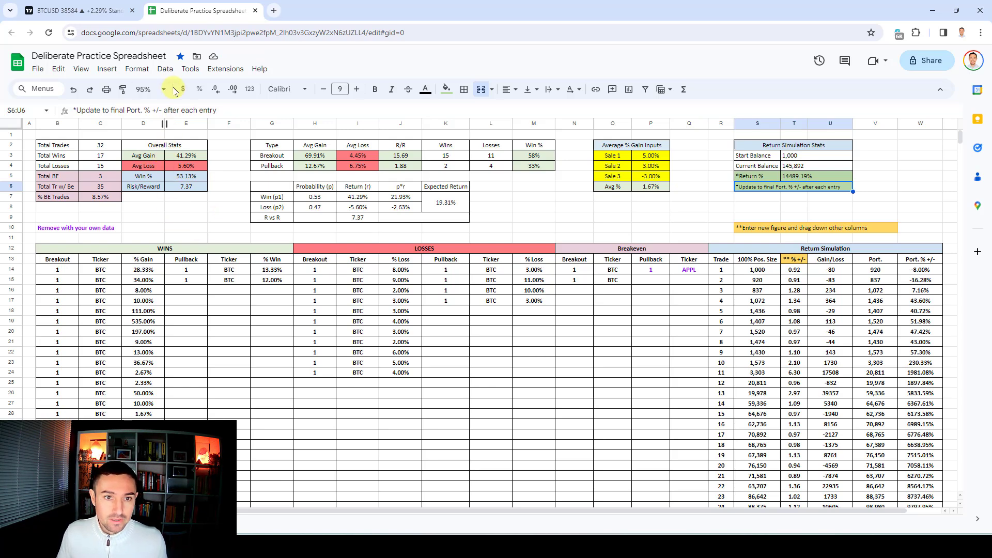
Switch to the TradingView BTCUSD chart, remove all drawings and advance the daily replay to 17 November 2021
left_click(72, 12)
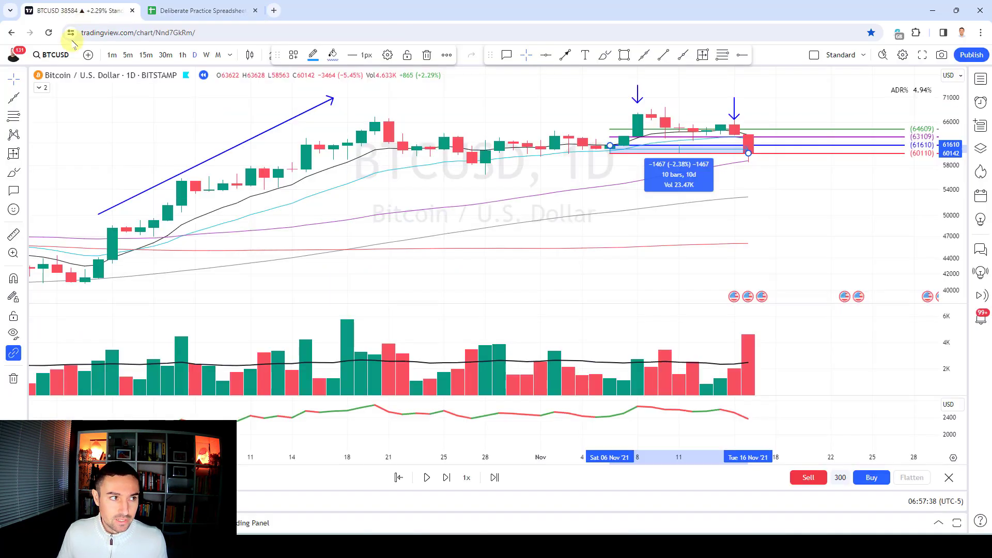
left_click(14, 378)
left_click(57, 377)
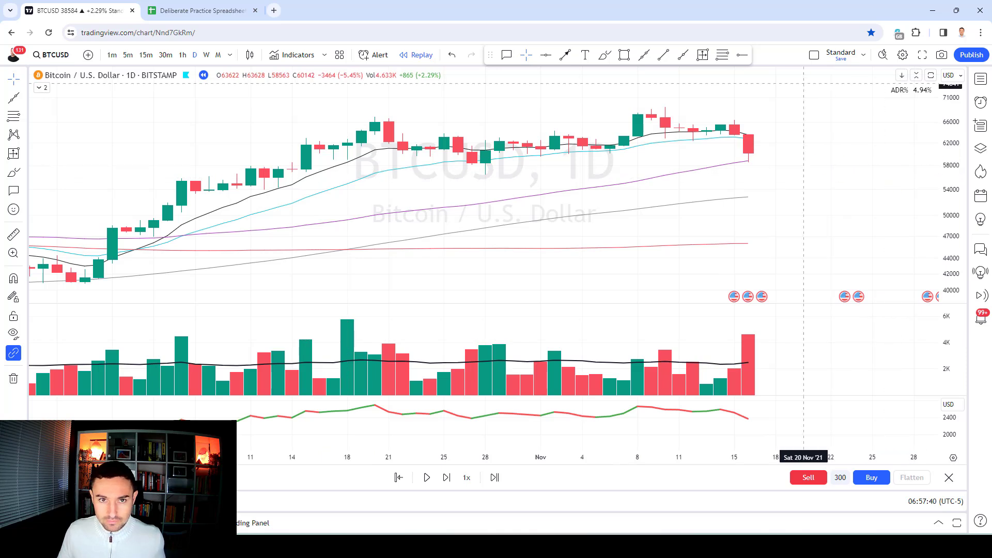
key("shift+Right")
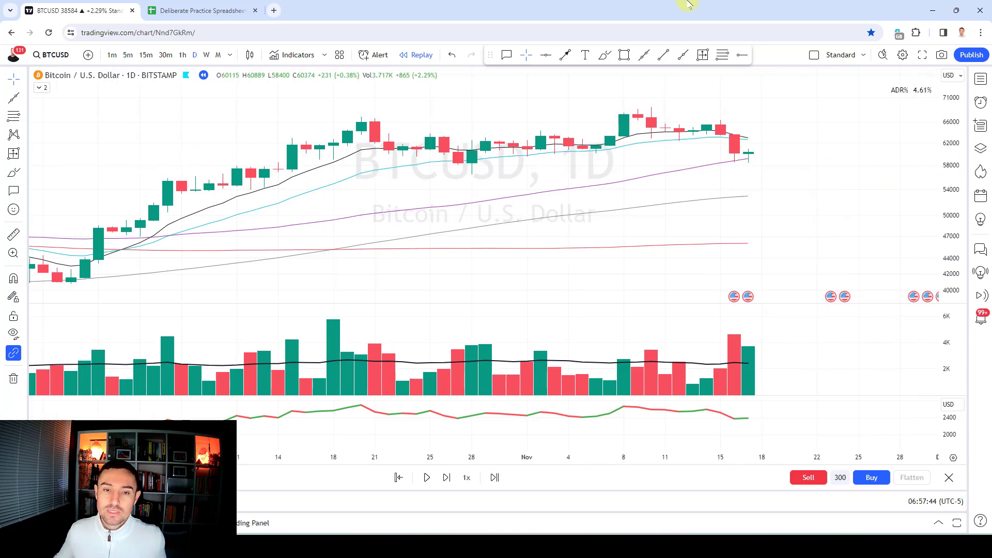
Mark the 16 November 2021 candle with a vertical brush stroke and circle the top of its volume bar
left_click(612, 57)
left_click_drag(735, 114, 735, 131)
mouse_move(747, 337)
left_mouse_down()
mouse_move(731, 332)
mouse_move(748, 321)
left_mouse_up()
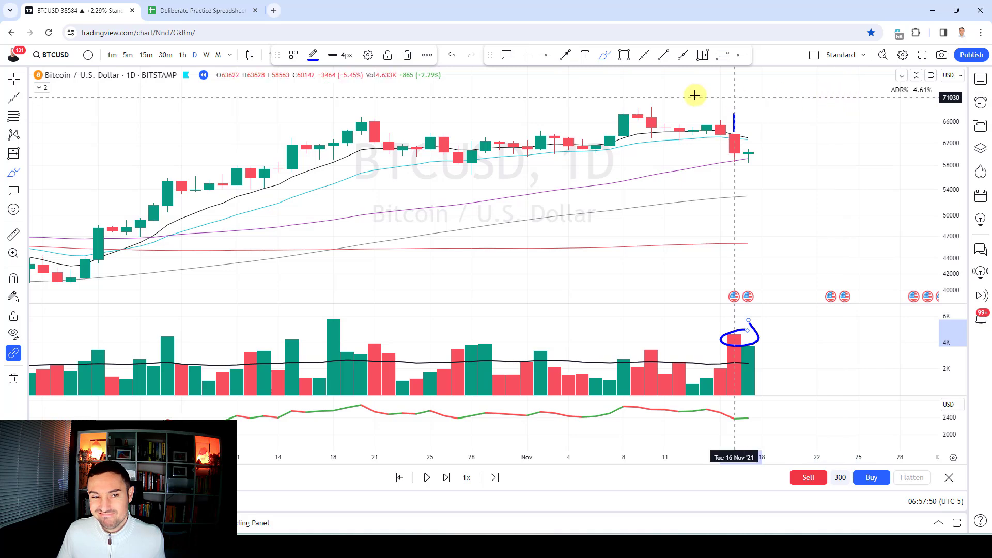
left_click(528, 55)
left_click(529, 115)
Advance the daily replay bar by bar through the decline to 9 November 2022
key("shift+Right")
key("shift+Right")
key("shift+Right")
key("shift+Right")
key("shift+Right")
key("shift+Right")
key("shift+Right")
key("shift+Right")
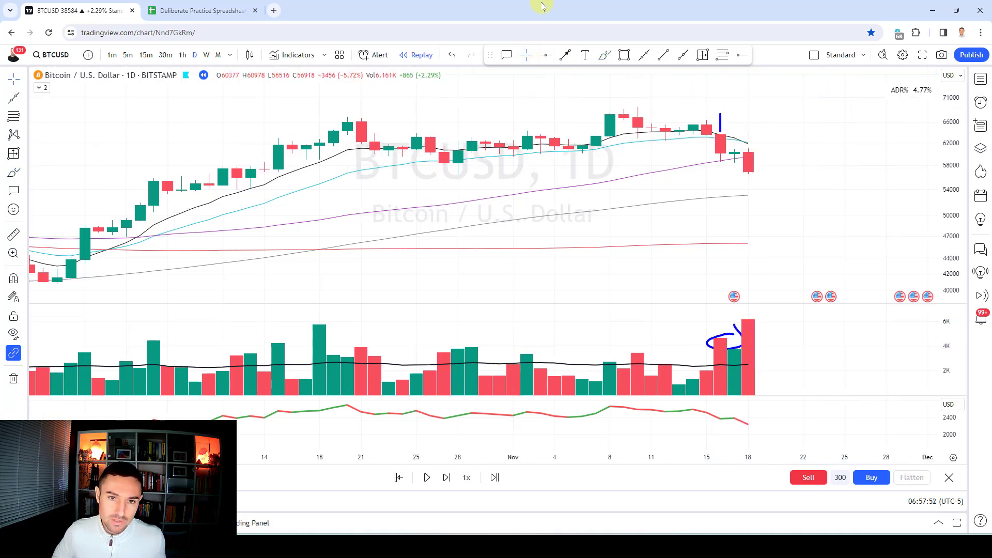
key("shift+Right")
key("shift+Right")
key("shift+Right")
key("shift+Right")
key("shift+Right")
key("shift+Right")
key("shift+Right")
key("shift+Right")
key("shift+Right")
key("shift+Right")
key("shift+Right")
key("shift+Right")
key("shift+Right")
key("shift+Right")
key("shift+Right")
key("shift+Right")
key("shift+Right")
key("shift+Right")
key("shift+Right")
key("shift+Right")
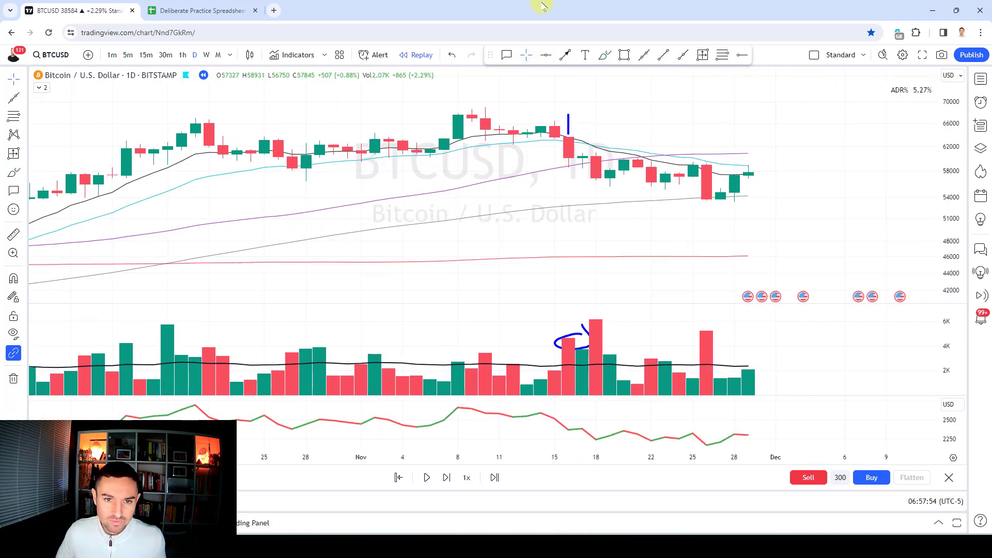
key("shift+Right")
key("shift+Right")
key("shift+Right")
key("shift+Right")
key("shift+Right")
key("shift+Right")
key("shift+Right")
key("shift+Right")
key("shift+Right")
key("shift+Right")
key("shift+Right")
key("shift+Right")
key("shift+Right")
key("shift+Right")
key("shift+Right")
key("shift+Right")
key("shift+Right")
key("shift+Right")
key("shift+Right")
key("shift+Right")
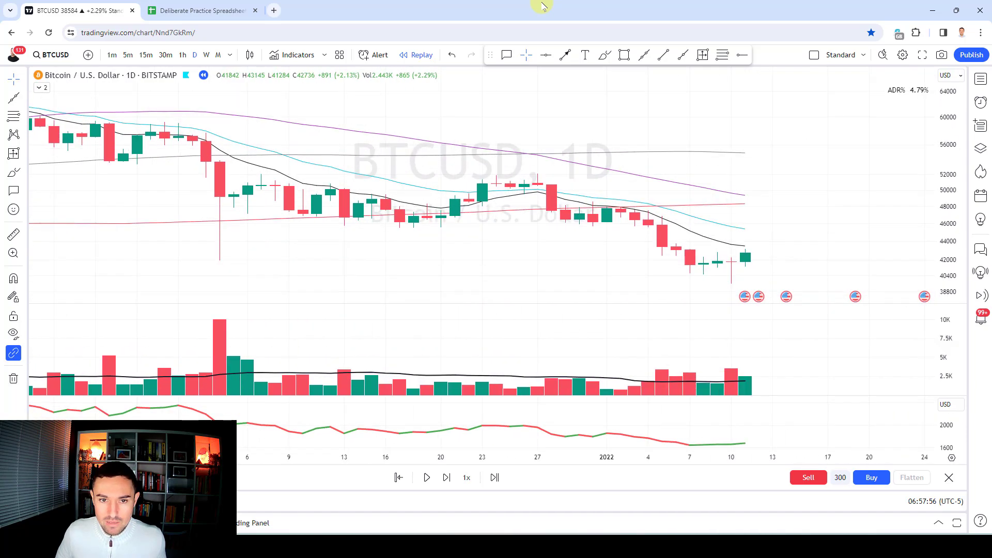
key("shift+Right")
key("shift+Right")
key("shift+Right")
key("shift+Right")
key("shift+Right")
key("shift+Right")
key("shift+Right")
key("shift+Right")
key("shift+Right")
key("shift+Right")
key("shift+Right")
key("shift+Right")
key("shift+Right")
key("shift+Right")
key("shift+Right")
key("shift+Right")
key("shift+Right")
key("shift+Right")
key("shift+Right")
key("shift+Right")
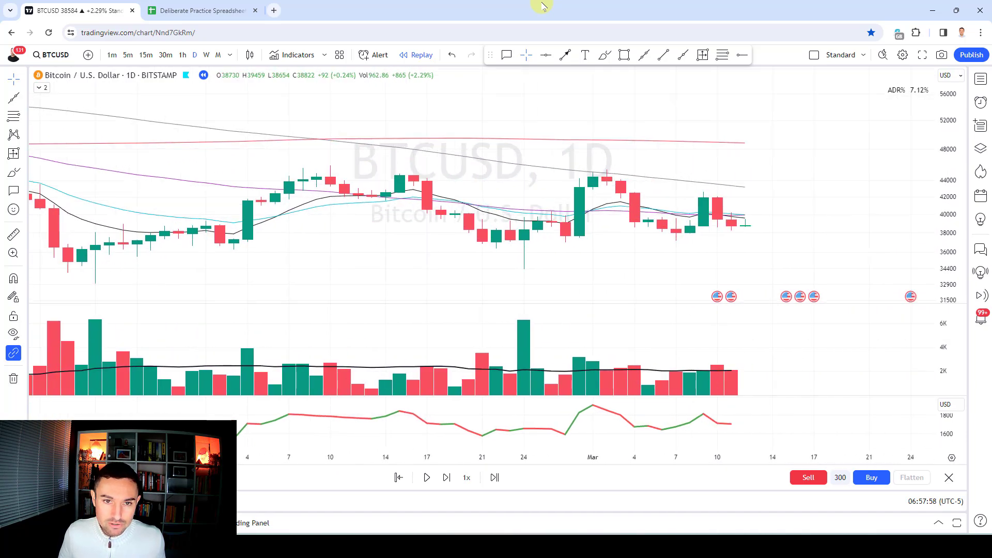
key("shift+Right")
key("shift+Right")
key("shift+Right")
key("shift+Right")
key("shift+Right")
key("shift+Right")
key("shift+Right")
key("shift+Right")
key("shift+Right")
key("shift+Right")
key("shift+Right")
key("shift+Right")
key("shift+Right")
key("shift+Right")
key("shift+Right")
key("shift+Right")
key("shift+Right")
key("shift+Right")
key("shift+Right")
key("shift+Right")
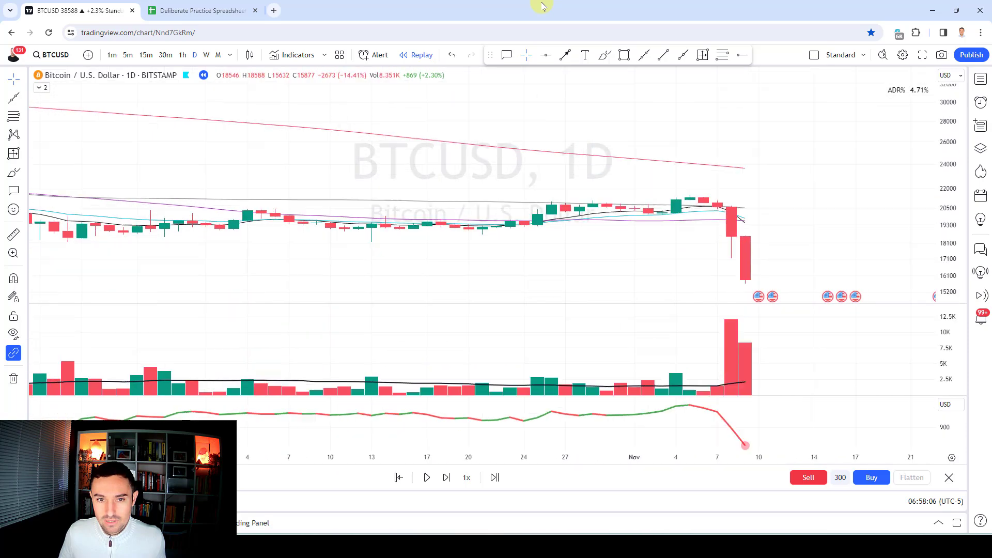
Review the long-term decline from the November 2021 peak and advance the daily replay to 4 January 2023
scroll(653, 133, "down", 5)
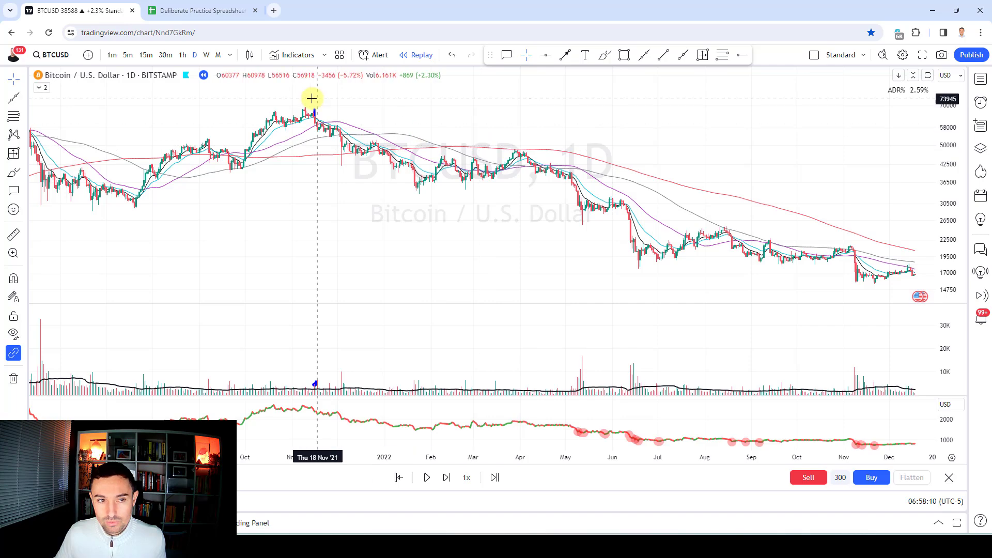
scroll(805, 221, "up", 10)
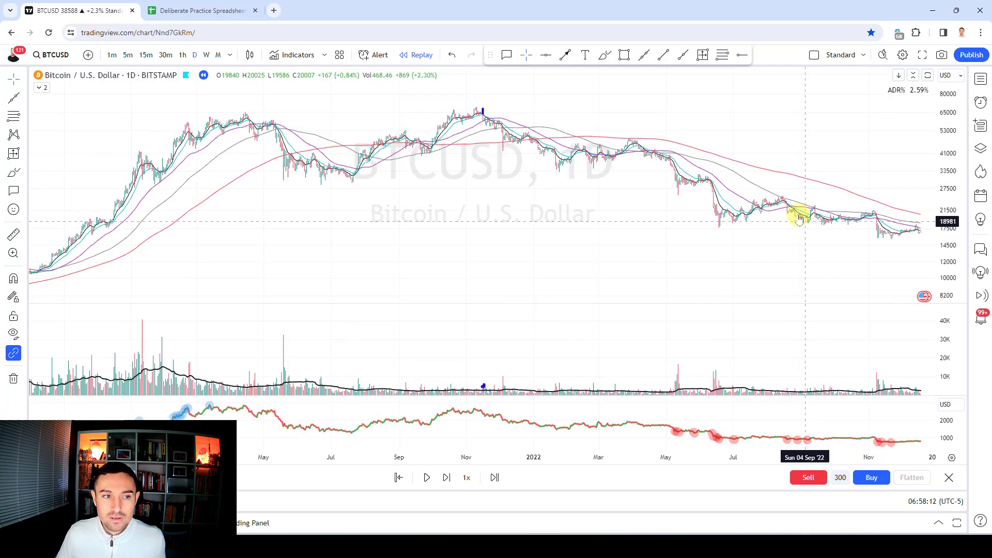
scroll(802, 205, "up", 3)
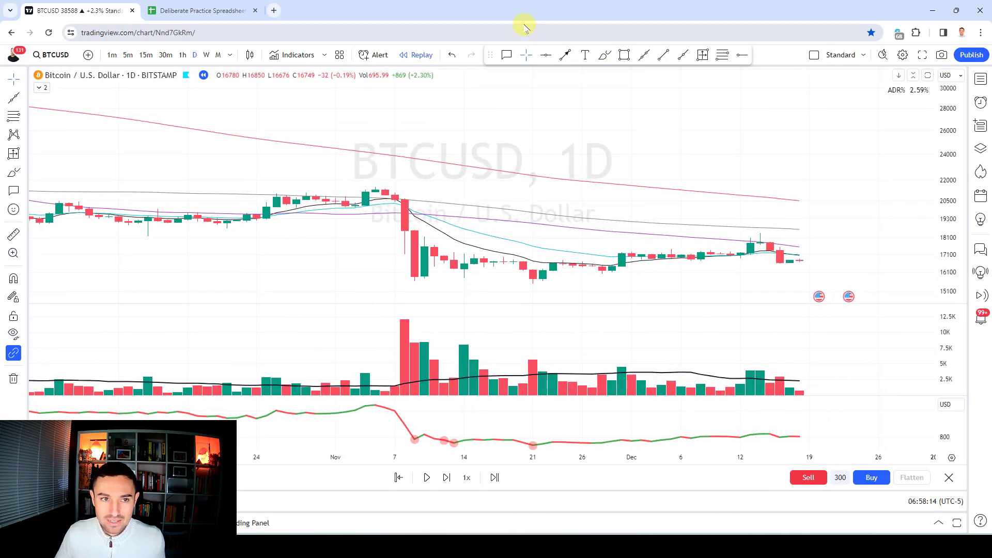
key("shift+Right")
key("shift+Right")
key("shift+Right")
key("shift+Right")
key("shift+Right")
key("shift+Right")
key("shift+Right")
key("shift+Right")
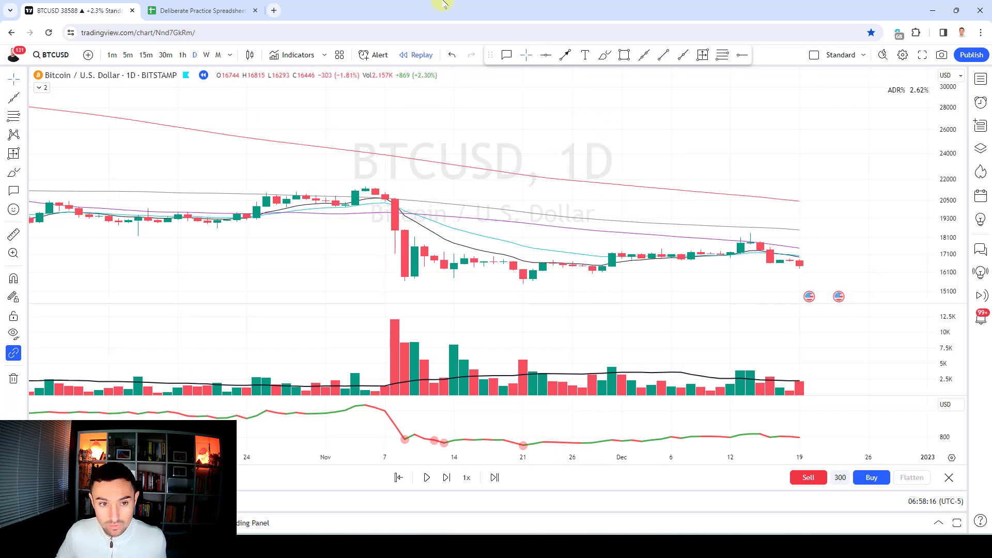
key("shift+Right")
key("shift+Right")
key("shift+Right")
key("shift+Right")
key("shift+Right")
key("shift+Right")
key("shift+Right")
key("shift+Right")
key("shift+Right")
key("shift+Right")
key("shift+Right")
key("shift+Right")
key("shift+Right")
key("shift+Right")
key("shift+Right")
key("shift+Right")
key("shift+Right")
key("shift+Right")
key("shift+Right")
key("shift+Right")
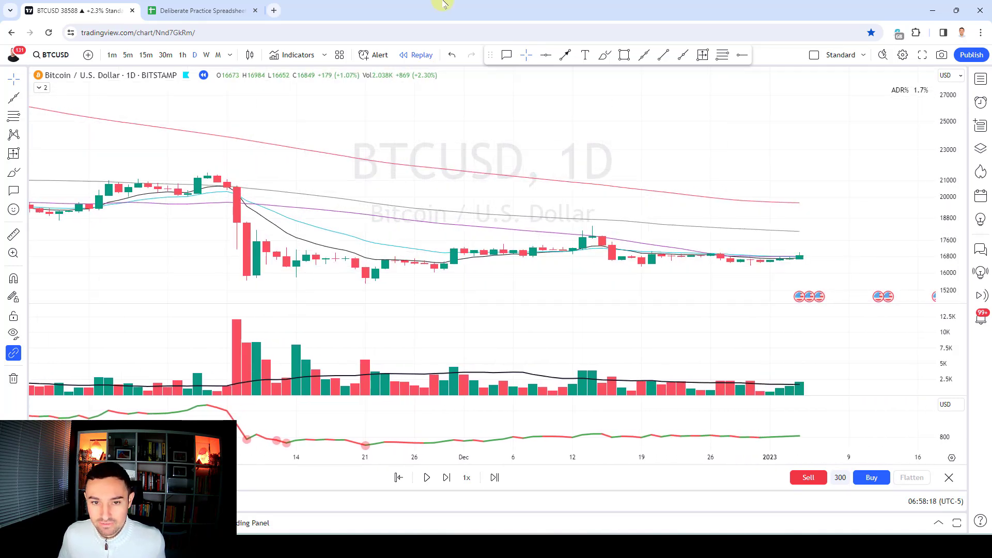
Advance the daily replay bar by bar through the early 2023 rally to 6 April 2023
key("shift+Right")
key("shift+Right")
key("shift+Right")
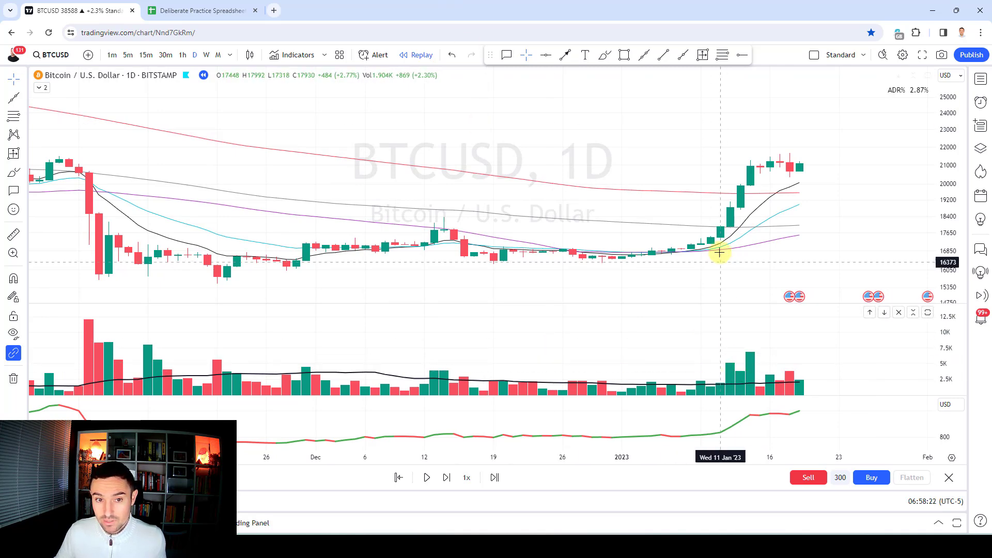
scroll(675, 166, "up", 2)
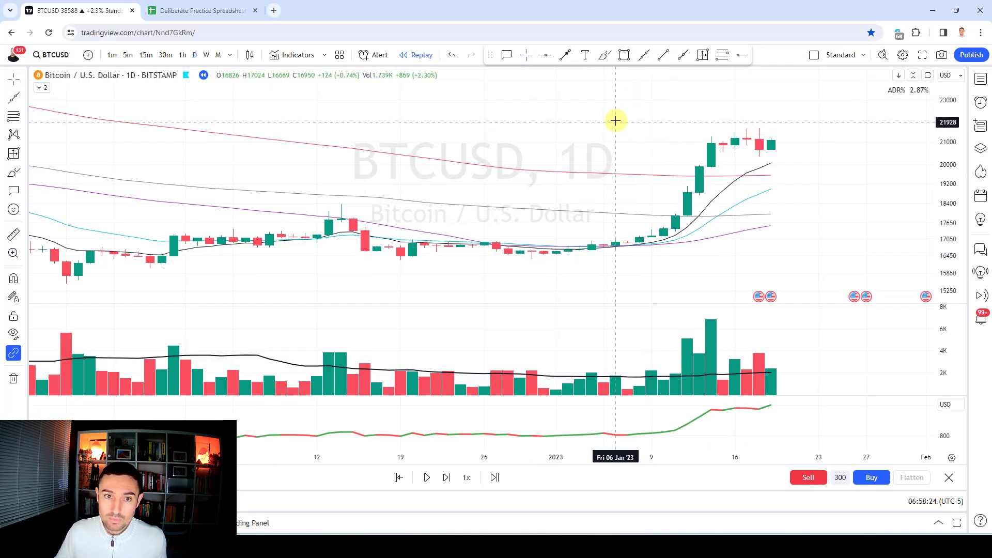
key("shift+Right")
key("shift+Right")
key("shift+Right")
key("shift+Right")
key("shift+Right")
key("shift+Right")
key("shift+Right")
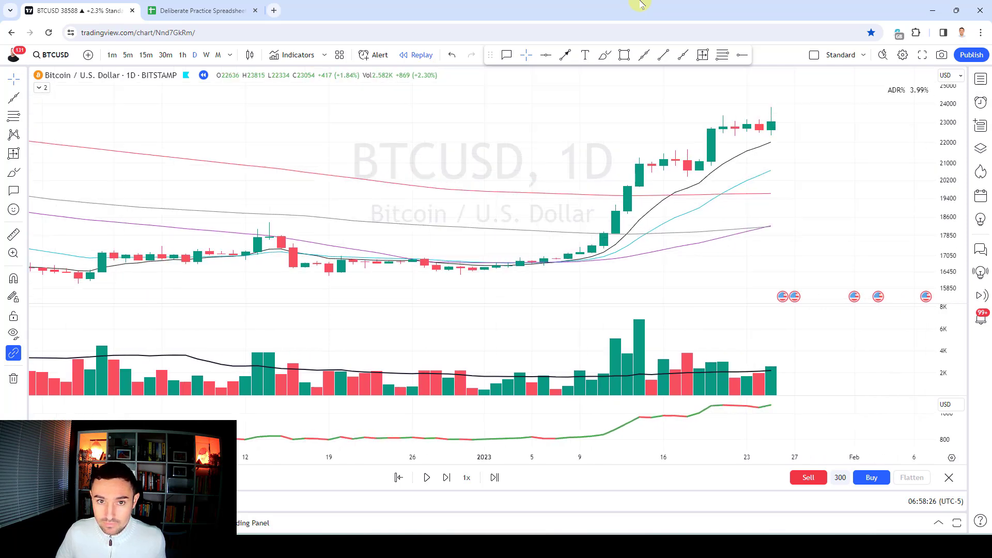
key("shift+Right")
key("shift+Right")
key("shift+Right")
key("shift+Right")
key("shift+Right")
key("shift+Right")
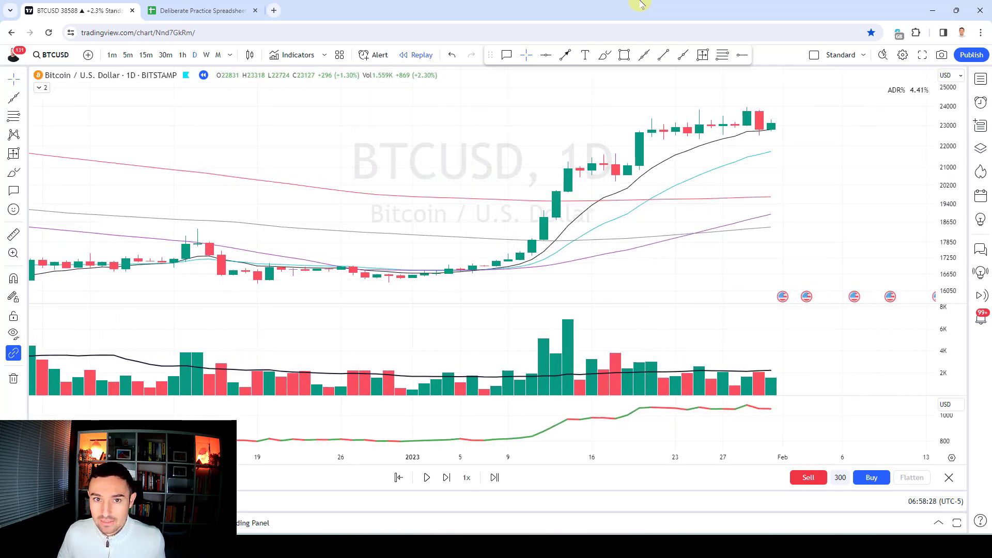
key("shift+Right")
key("shift+Right")
key("shift+Right")
key("shift+Right")
key("shift+Right")
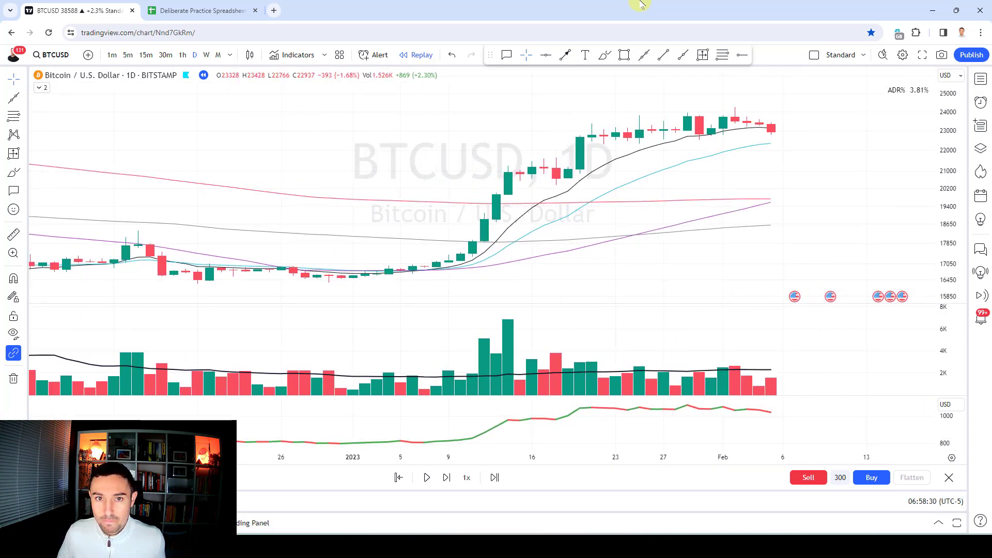
key("shift+Right")
key("shift+Right")
key("shift+Right")
key("shift+Right")
key("shift+Right")
key("shift+Right")
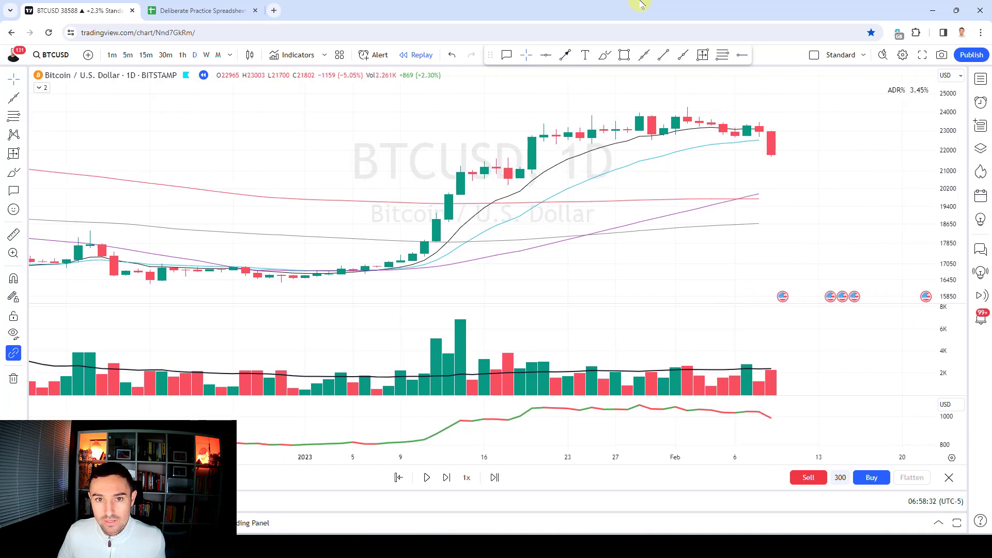
key("shift+Right")
key("shift+Right")
key("shift+Right")
key("shift+Right")
key("shift+Right")
key("shift+Right")
key("shift+Right")
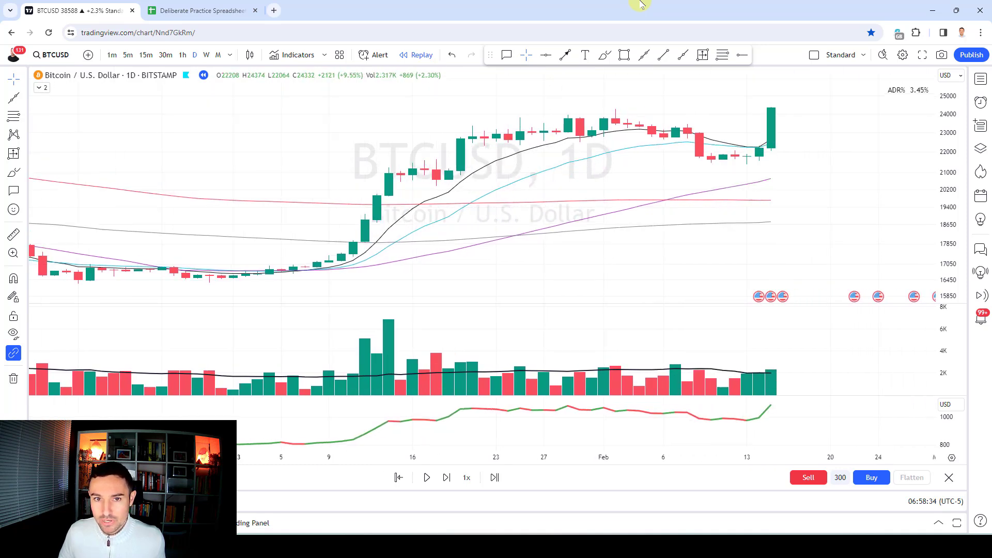
key("shift+Right")
key("shift+Right")
key("shift+Right")
key("shift+Right")
key("shift+Right")
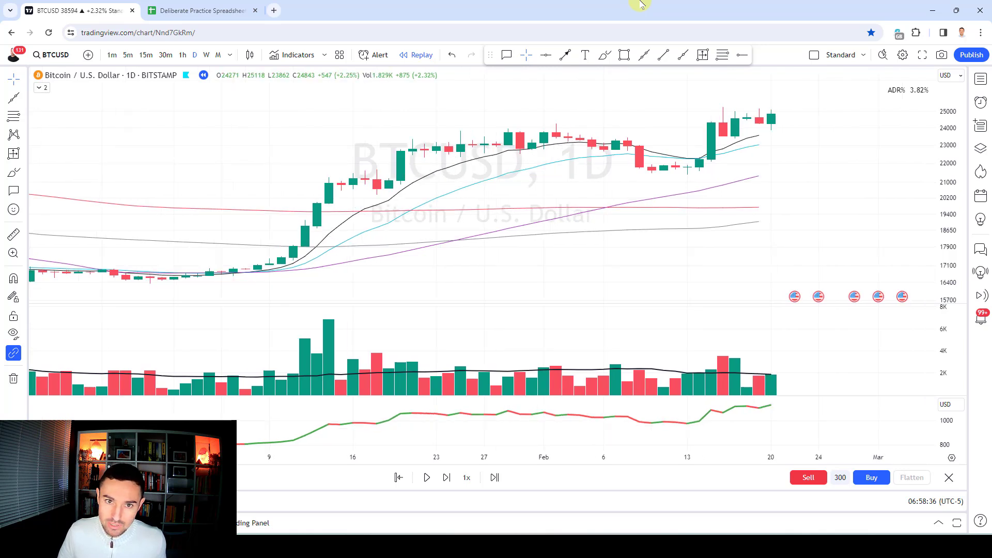
key("shift+Right")
key("shift+Right")
key("shift+Right")
key("shift+Right")
key("shift+Right")
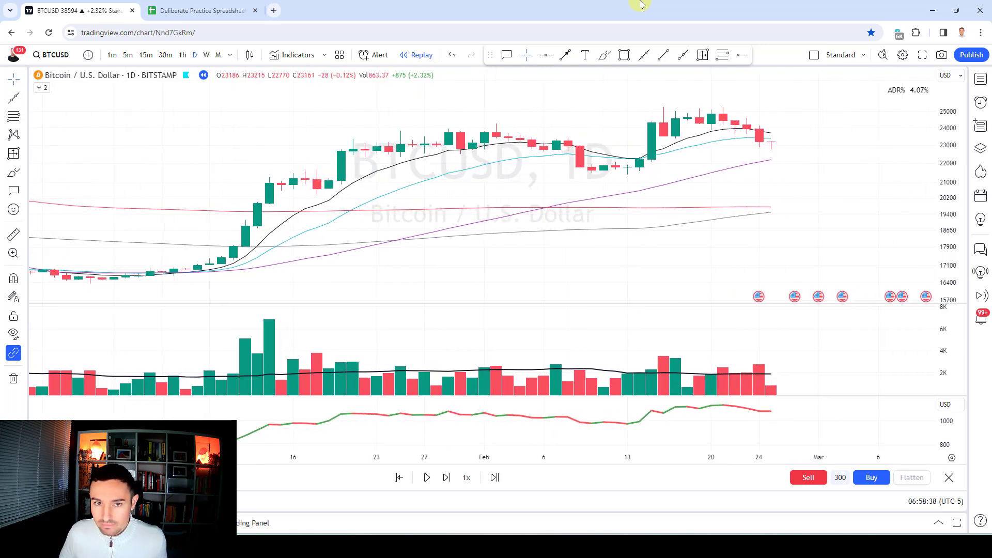
key("shift+Right")
key("shift+Right")
key("shift+Right")
key("shift+Right")
key("shift+Right")
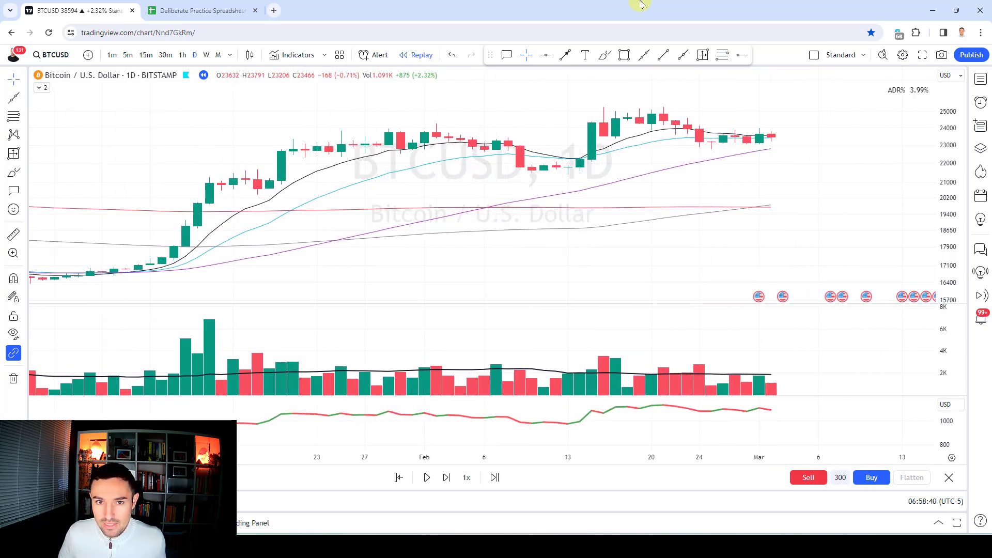
key("shift+Right")
key("shift+Right")
key("shift+Right")
key("shift+Right")
key("shift+Right")
key("shift+Right")
key("shift+Right")
key("shift+Right")
key("shift+Right")
key("shift+Right")
key("shift+Right")
key("shift+Right")
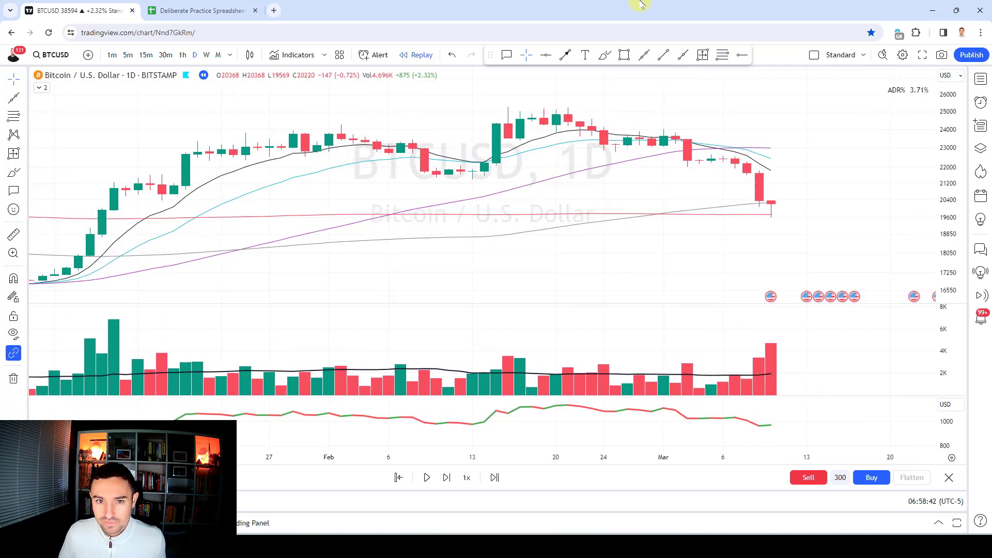
key("shift+Right")
key("shift+Right")
key("shift+Right")
key("shift+Right")
key("shift+Right")
key("shift+Right")
key("shift+Right")
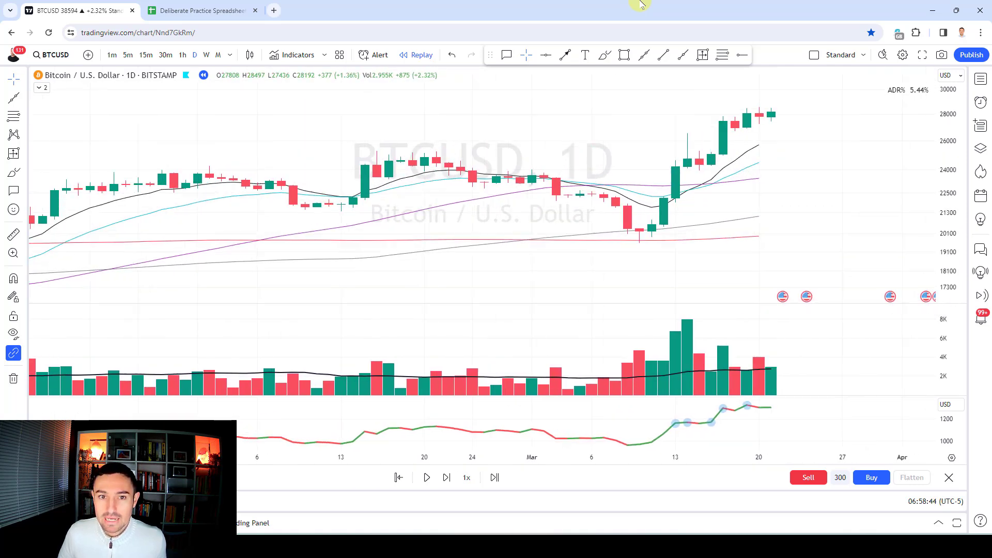
key("shift+Right")
key("shift+Right")
key("shift+Right")
key("shift+Right")
key("shift+Right")
key("shift+Right")
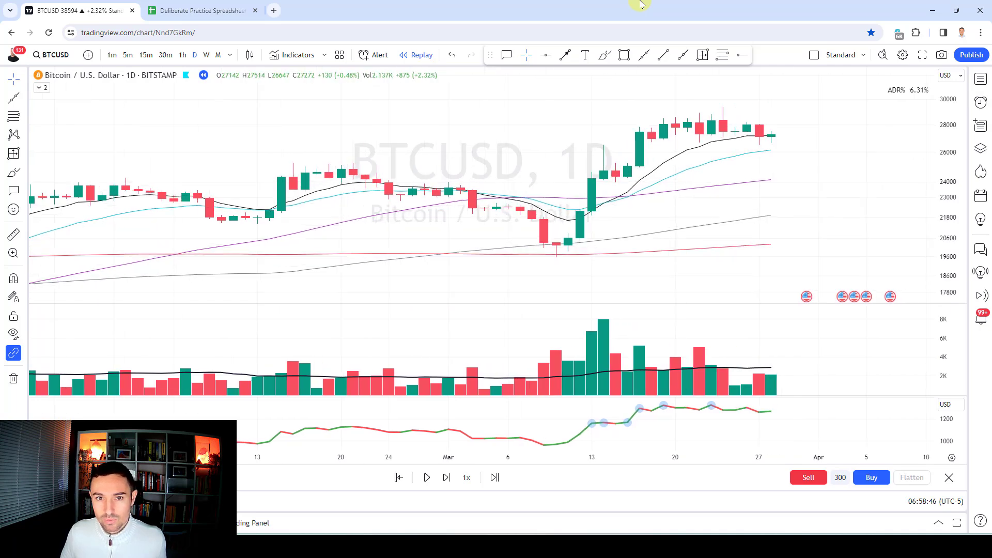
key("shift+Right")
key("shift+Right")
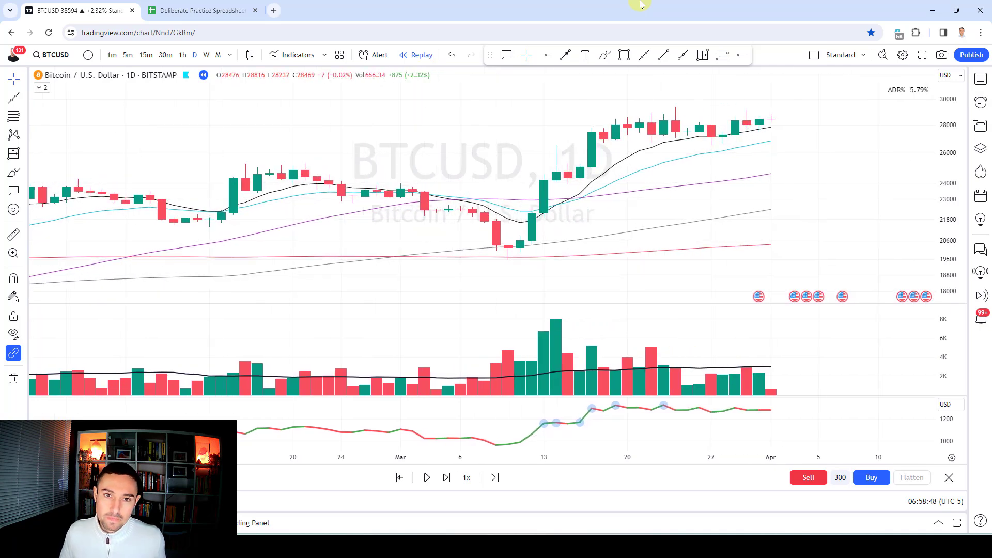
key("shift+Right")
key("shift+Right")
key("shift+Right")
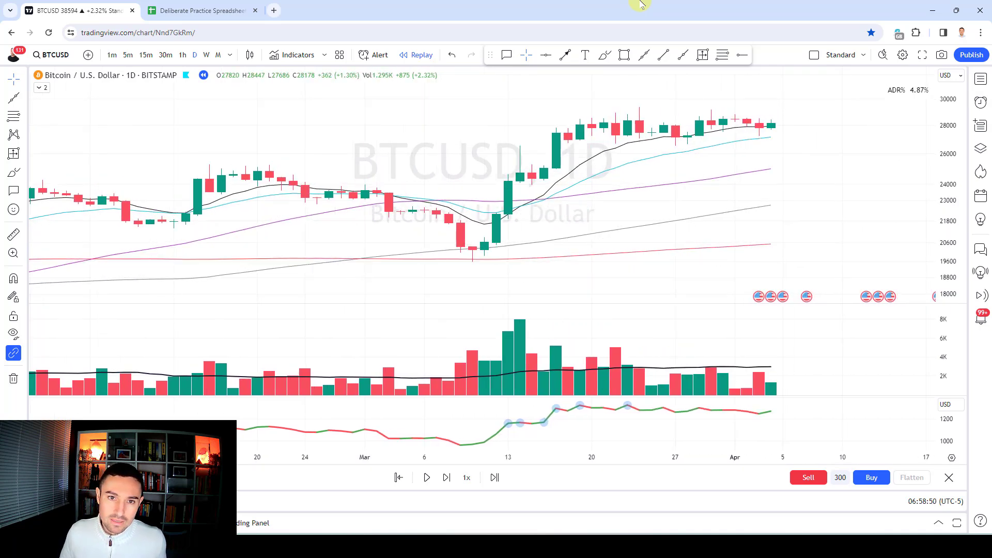
key("shift+Right")
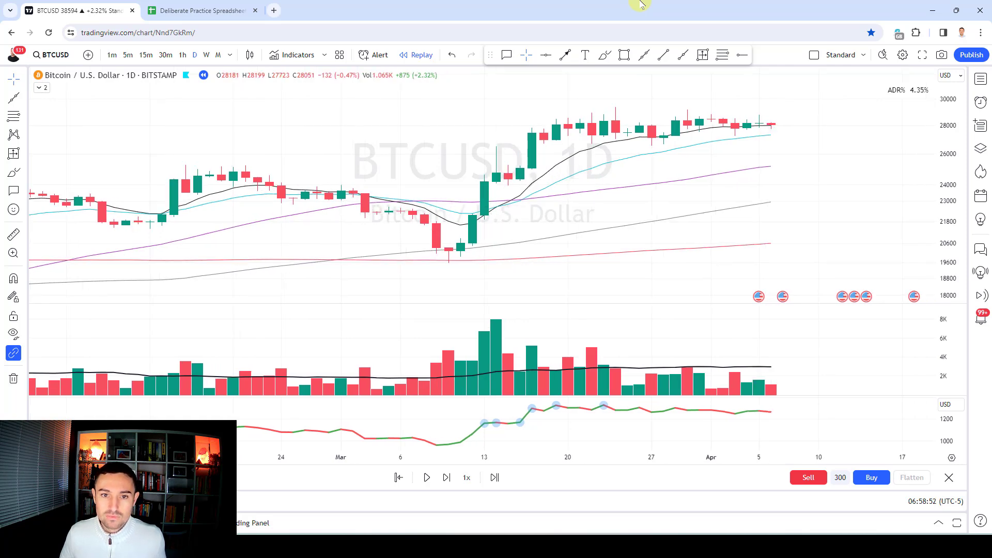
Brush-mark the mid-March 2023 rally beside the candles, along the rising volume bars and under the indicator line
scroll(758, 160, "down", 3)
left_click(605, 55)
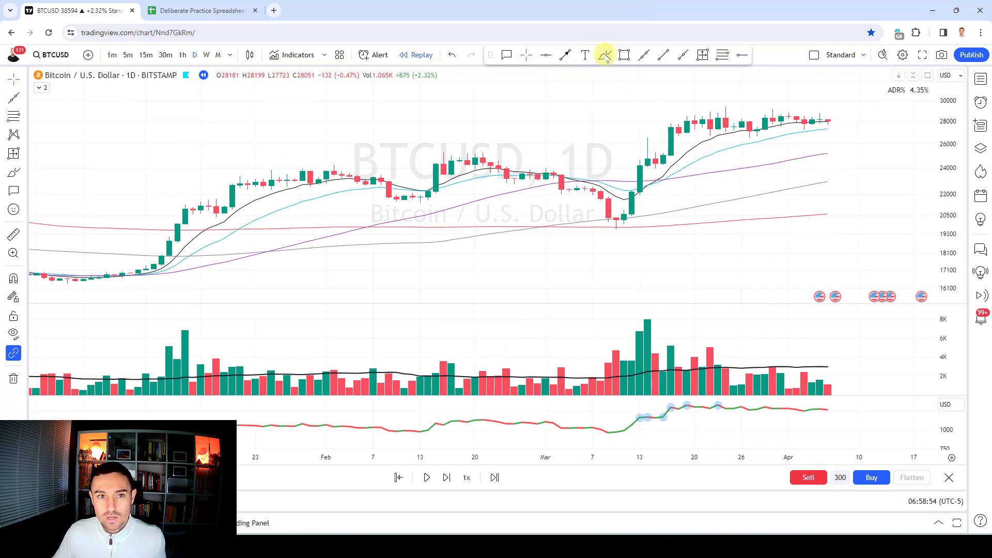
left_click_drag(608, 185, 671, 106)
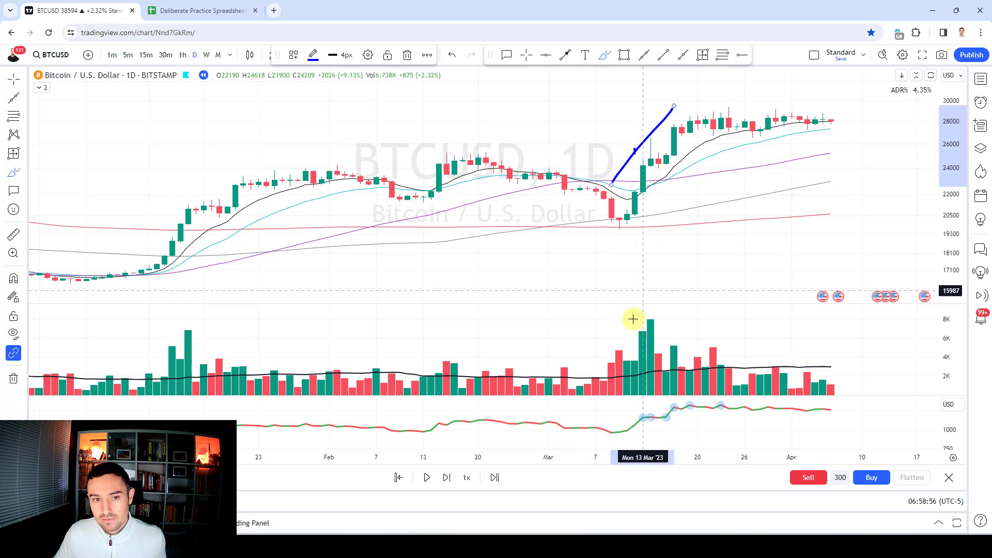
left_click_drag(628, 355, 666, 308)
left_click_drag(644, 432, 705, 407)
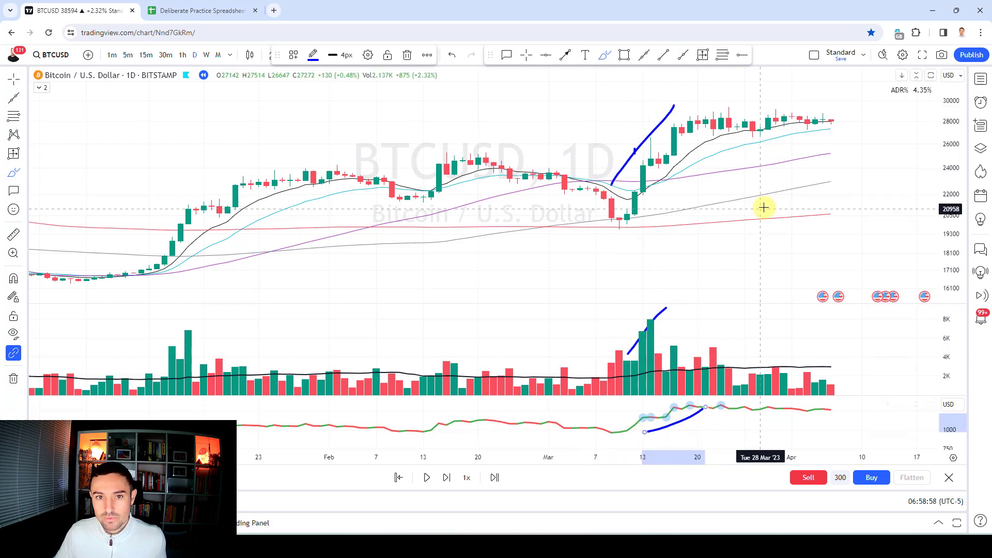
Place the trade price levels on the 6 April 2023 candle, spanning its low of 27723 to its high of 28199
scroll(765, 155, "up", 9)
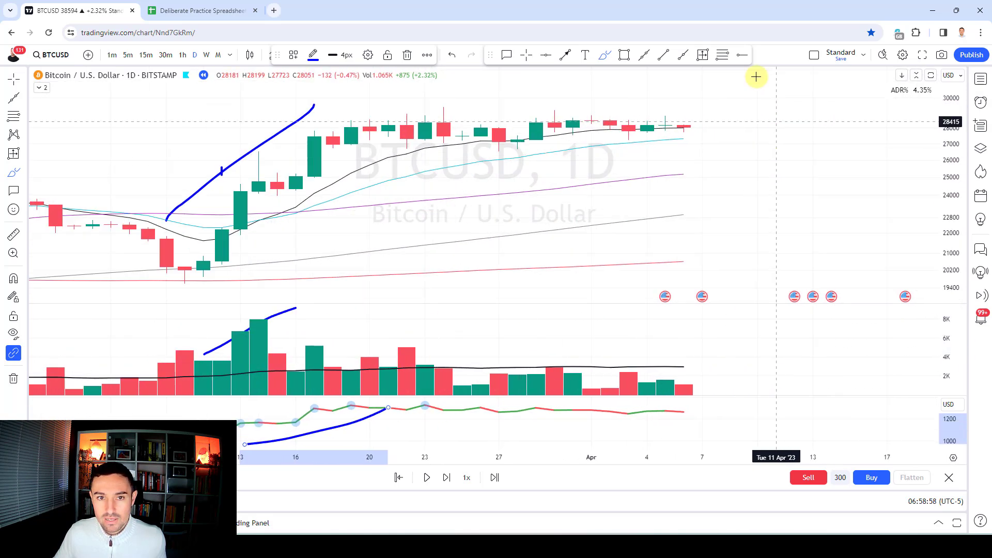
left_click(722, 54)
left_click(692, 102, "ctrl")
left_click(684, 146, "ctrl")
left_click(702, 161)
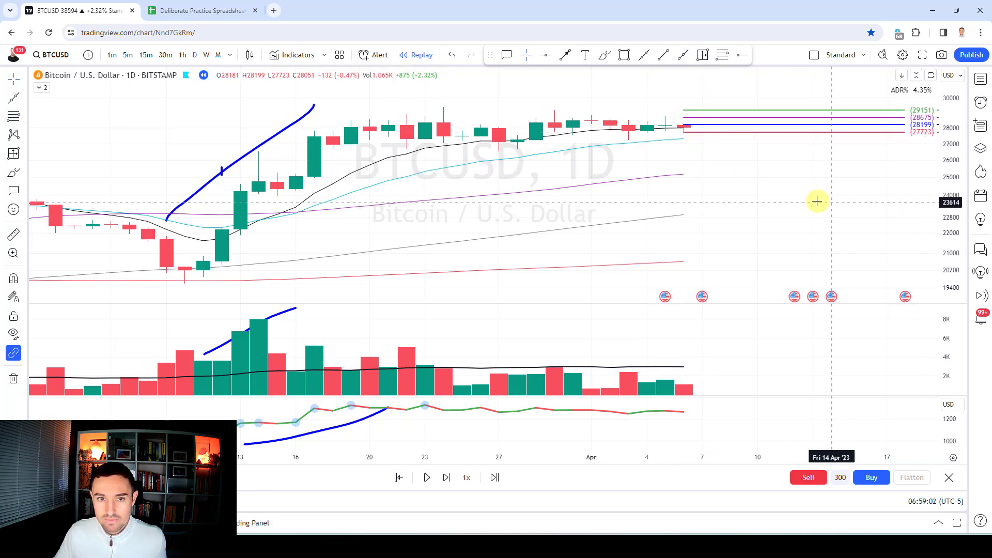
Advance the daily replay to 9 April 2023, replacing the price levels with ones spanning the 8 April candle from 27891 to 28174
key("shift+Right")
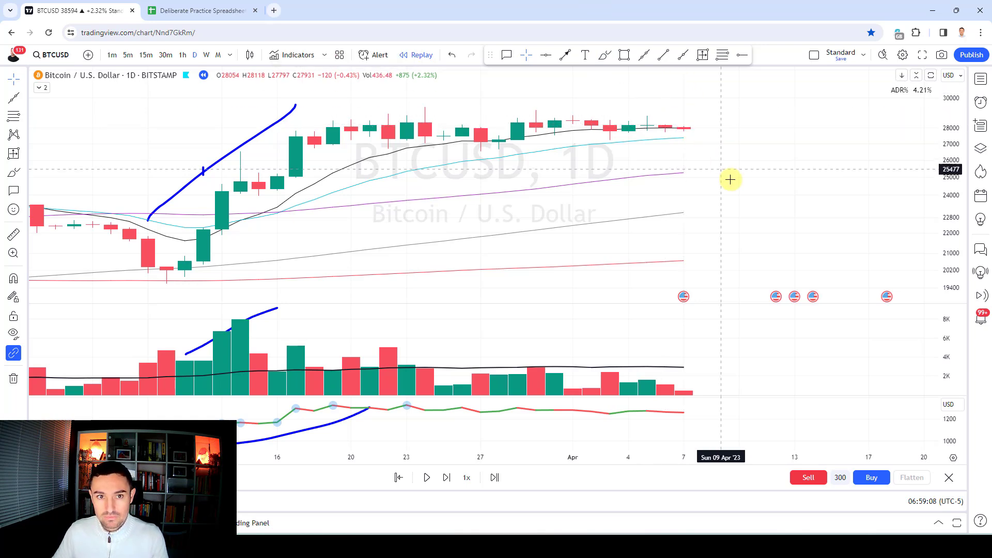
key("shift+Right")
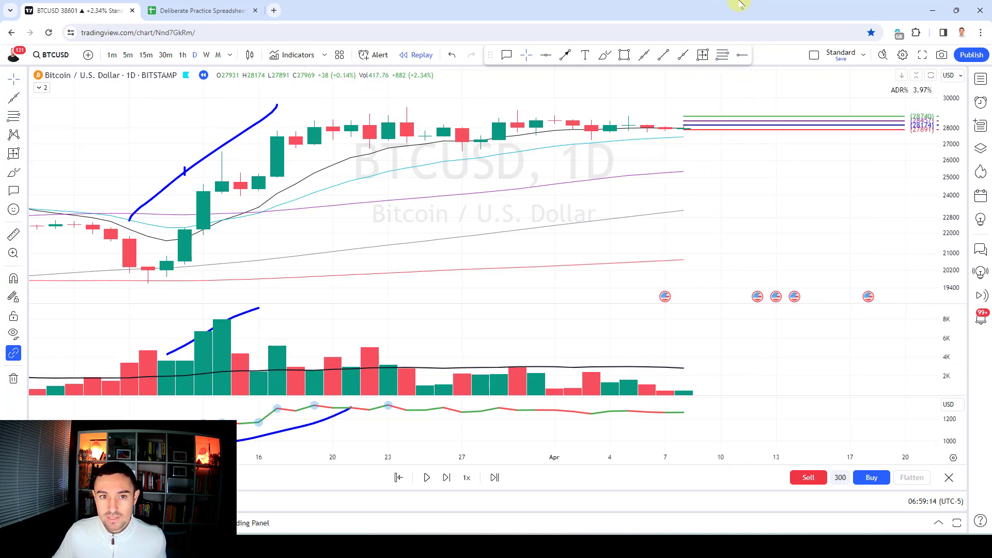
key("shift+Right")
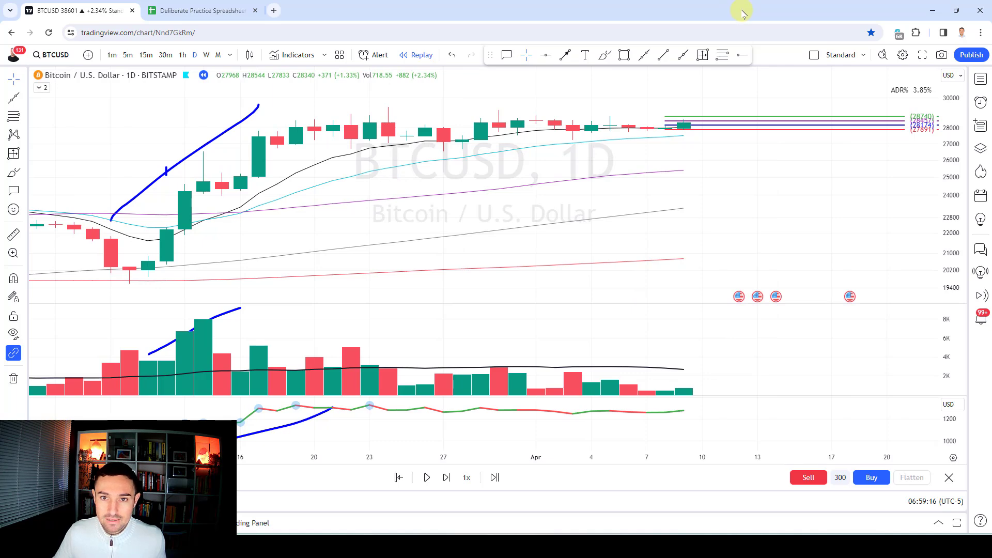
Examine the 9 April breakout on the 1-hour chart, brushing along the 28174 level and the rise, and return to the daily chart
left_click(183, 56)
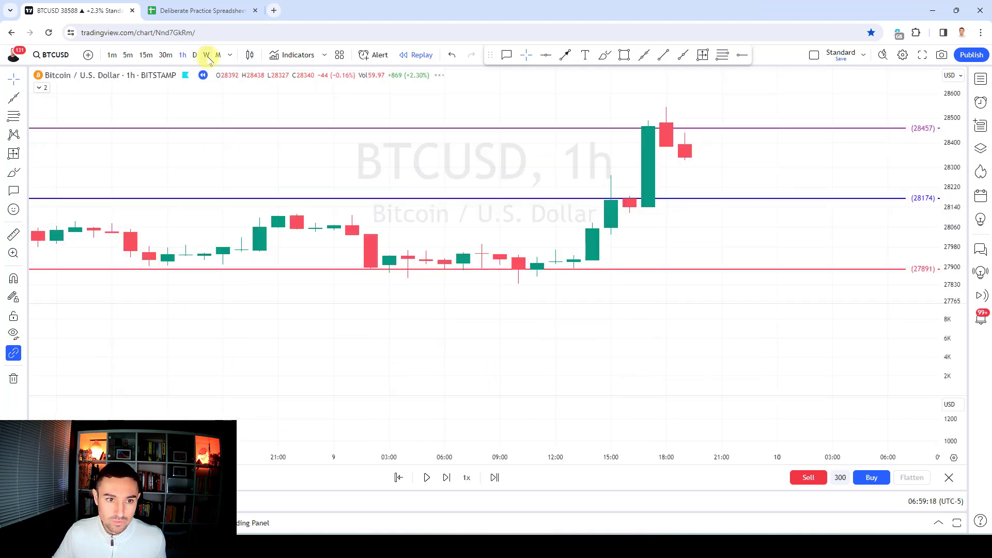
left_click(606, 55)
scroll(623, 142, "down", 2)
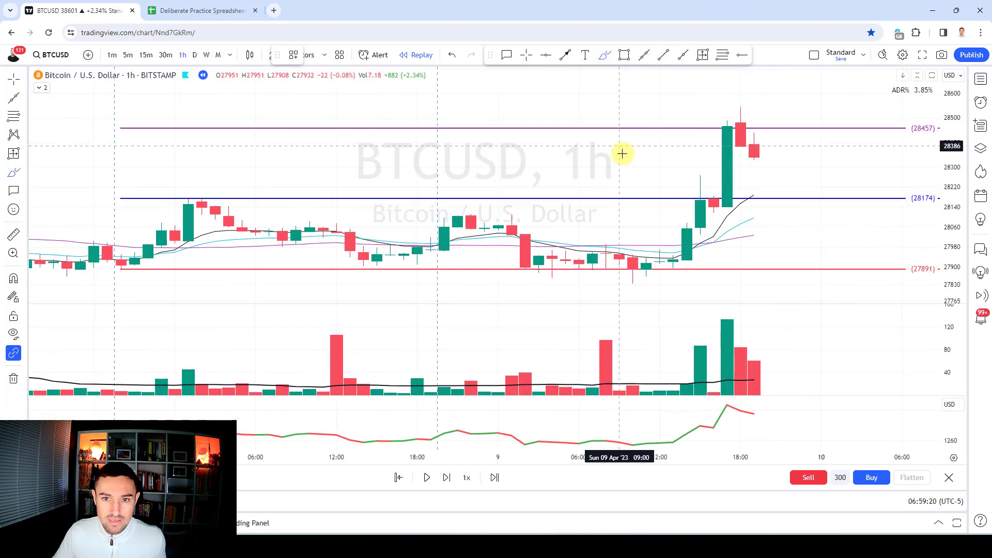
left_click_drag(148, 199, 712, 201)
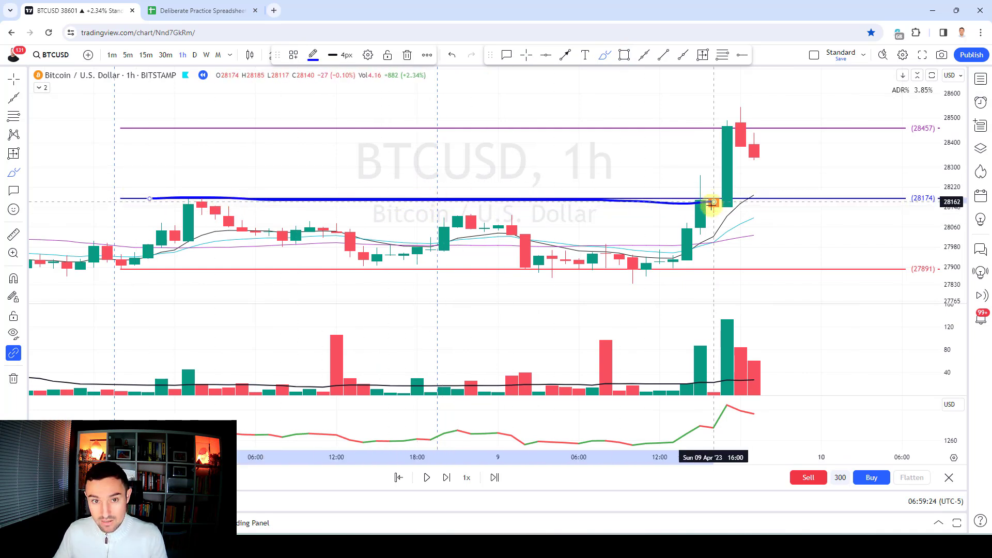
mouse_move(443, 239)
left_mouse_down()
mouse_move(628, 285)
mouse_move(742, 135)
left_mouse_up()
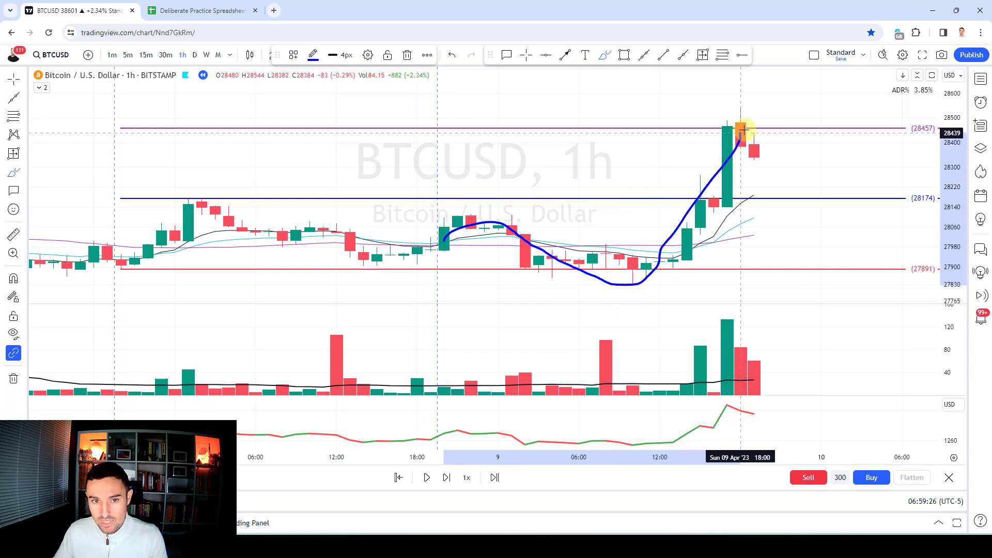
left_click(195, 55)
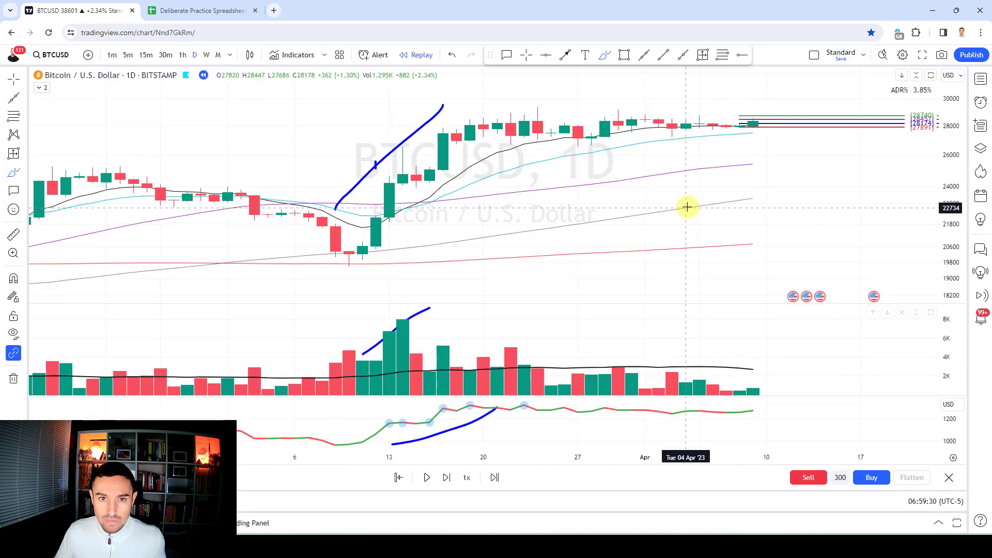
left_click(527, 55)
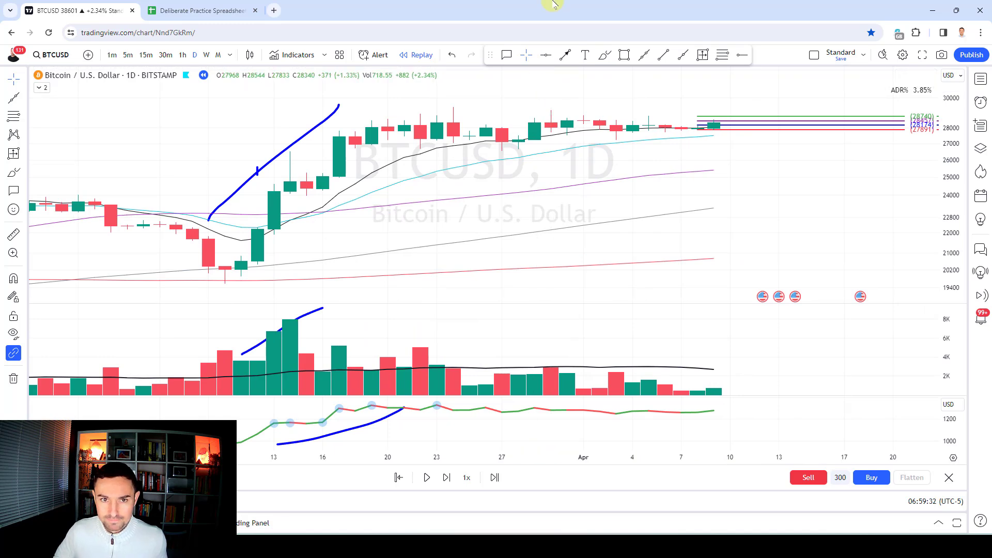
Advance the daily replay to 13 April 2023 and place a downward arrow above the 10 April candle
key("shift+Right")
key("shift+Right")
key("shift+Right")
key("shift+Right")
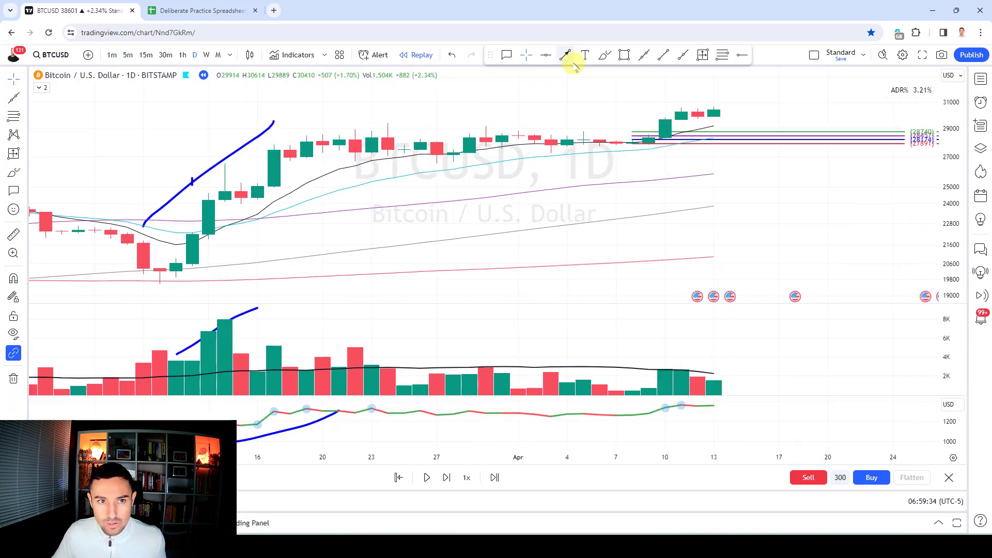
left_click_drag(666, 93, 665, 120)
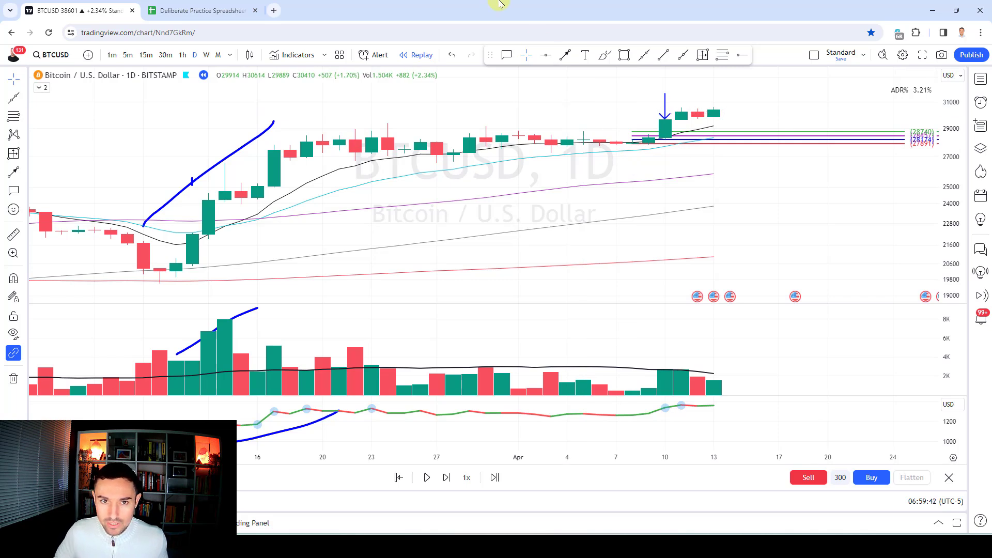
Advance the daily replay to 17 April 2023 and mark that day's candle with a downward arrow above it
key("shift+Right")
key("shift+Right")
key("shift+Right")
key("shift+Right")
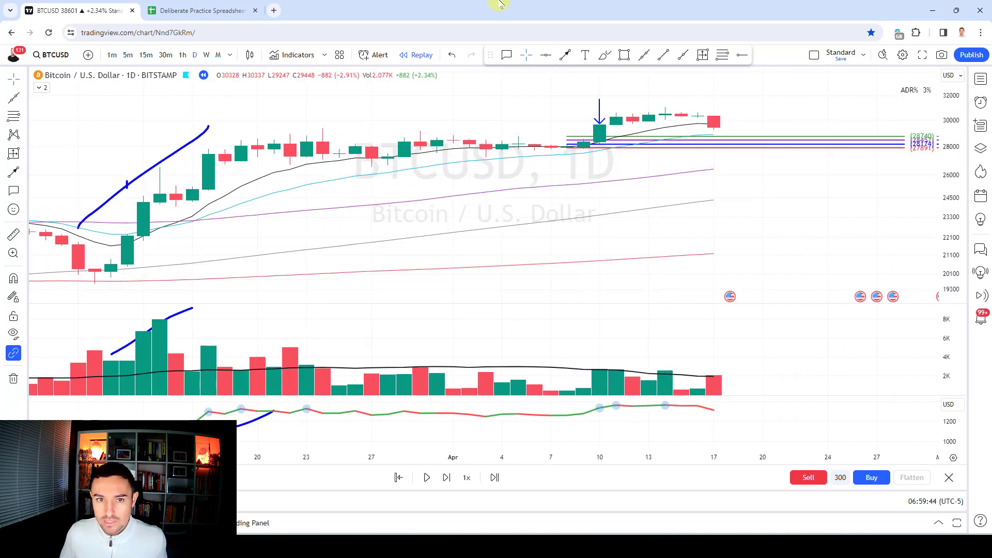
left_click(565, 54)
left_click_drag(716, 92, 714, 110)
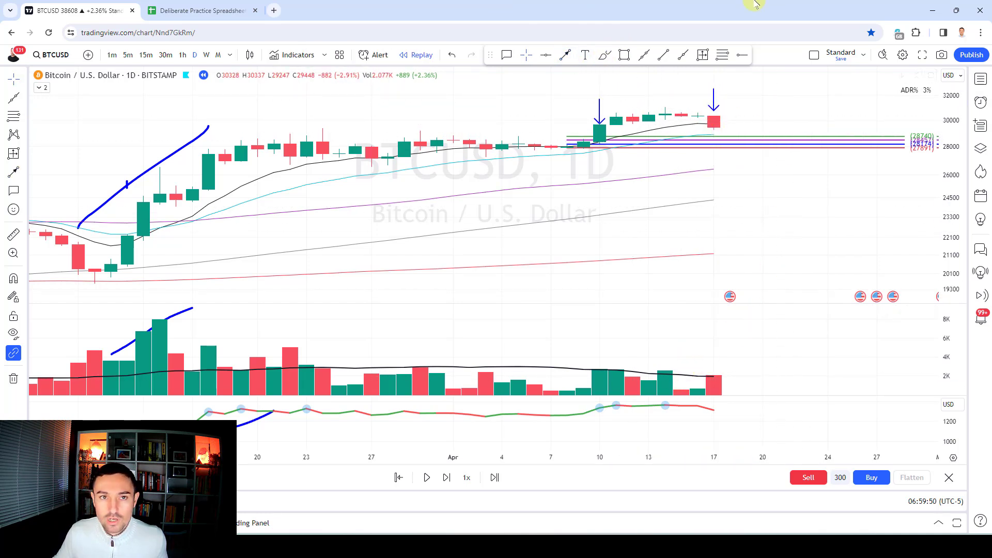
Advance the daily replay to 19 April 2023 and measure the trade from the 28174 level on 8 April to the 19 April close
key("shift+Right")
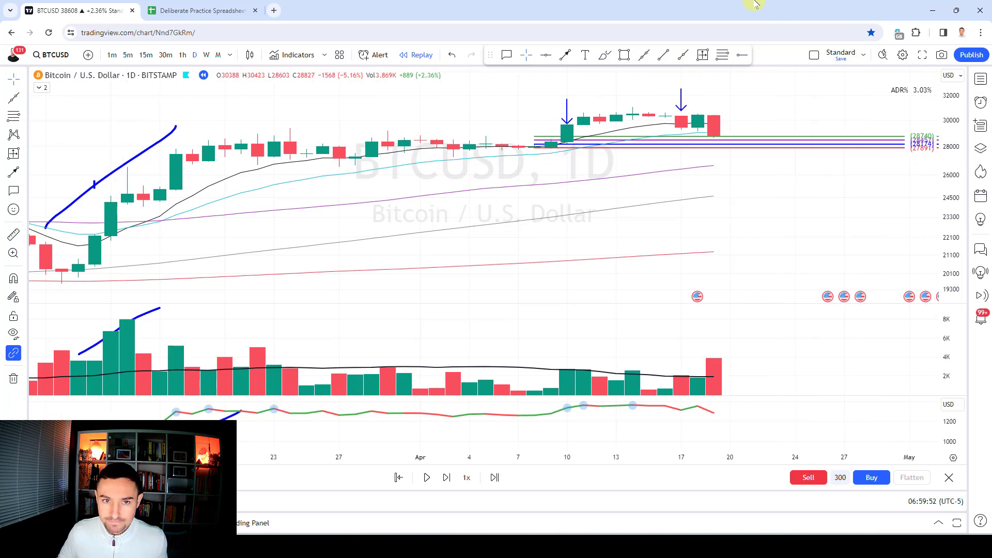
left_click(702, 55)
key("ctrl")
left_click(536, 130, "ctrl")
left_click(537, 154, "ctrl")
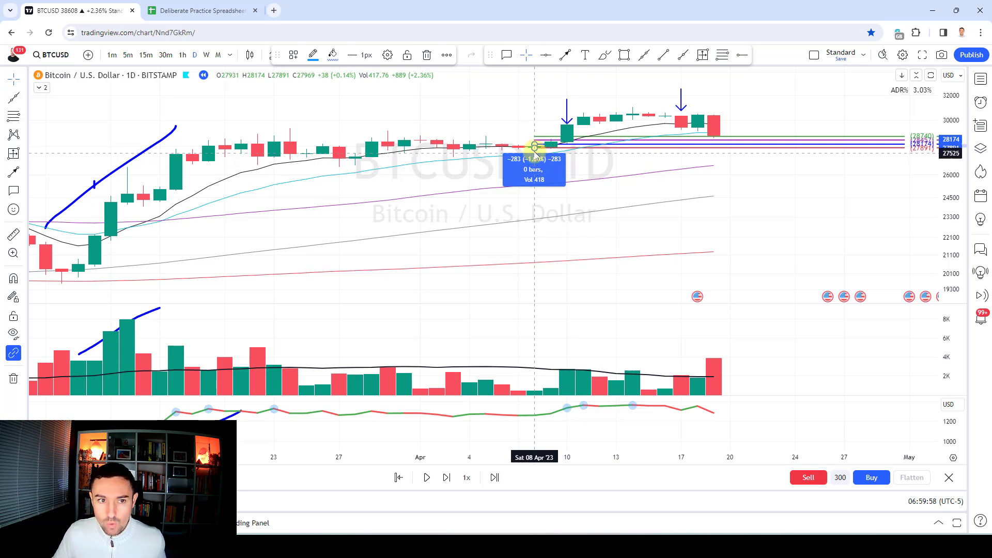
left_click_drag(534, 149, 678, 128)
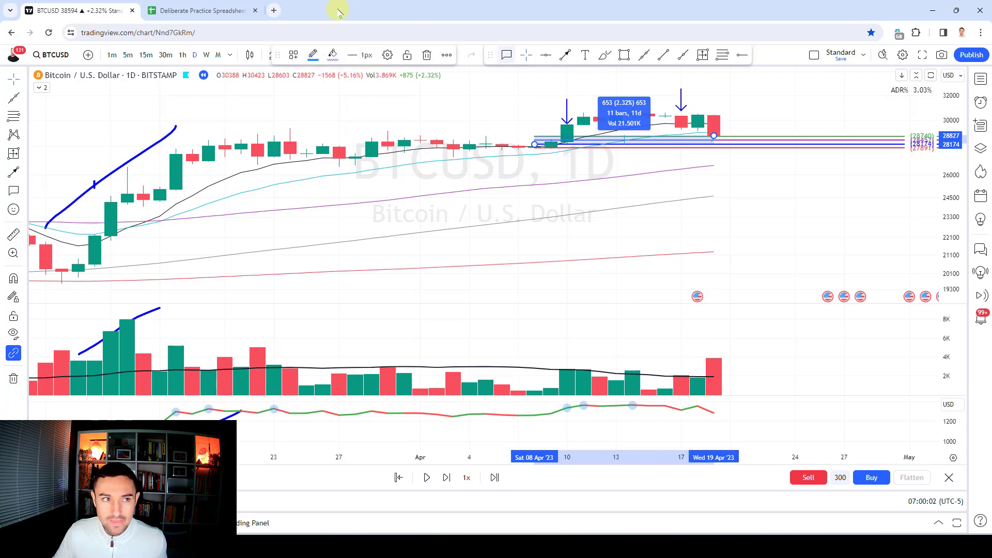
Switch to the Deliberate Practice Spreadsheet and set the average gain inputs to 2% for Sale 1, 4% for Sale 2 and 2% for Sale 3
key("ctrl+Tab")
left_click(638, 160)
type("2")
key("Return")
type("4")
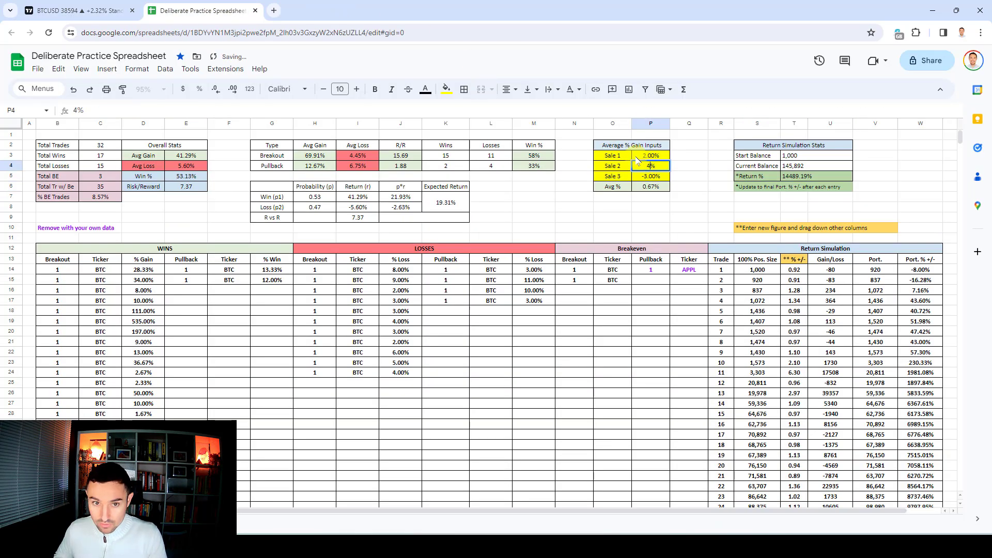
key("Return")
key("Up")
type("4")
key("Return")
type("2")
key("Return")
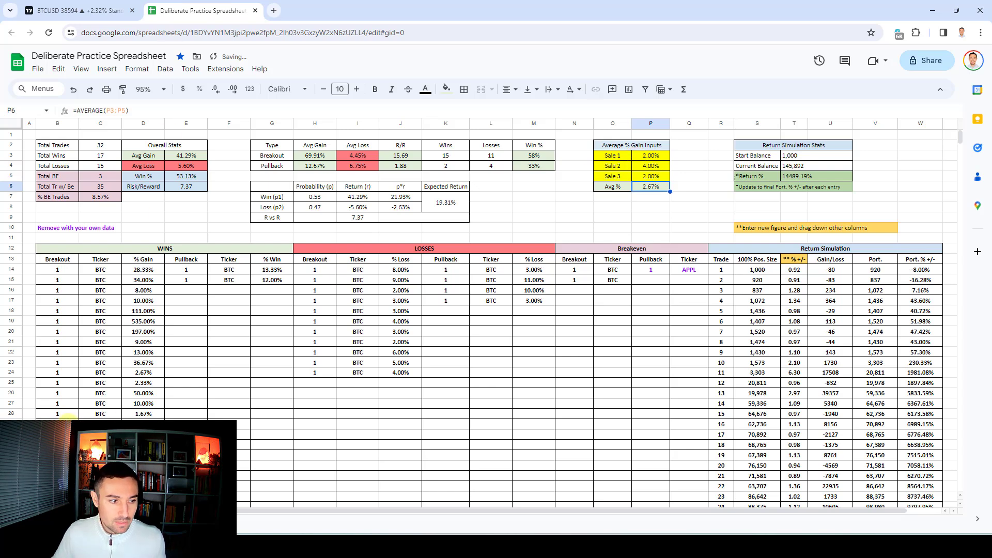
Log a BTC breakout win in row 29 of the Wins table with a 2.67% gain
left_click(68, 424)
type("1")
key("Tab")
type("BTC")
key("Tab")
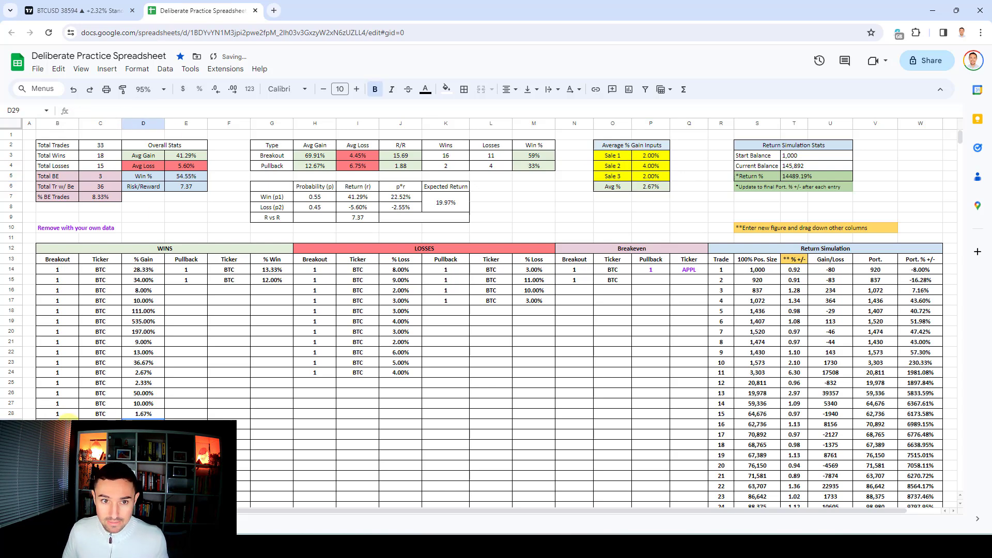
Enter a 1.02 multiplier for trade 33 in the Return Simulation table
scroll(796, 334, "down", 8)
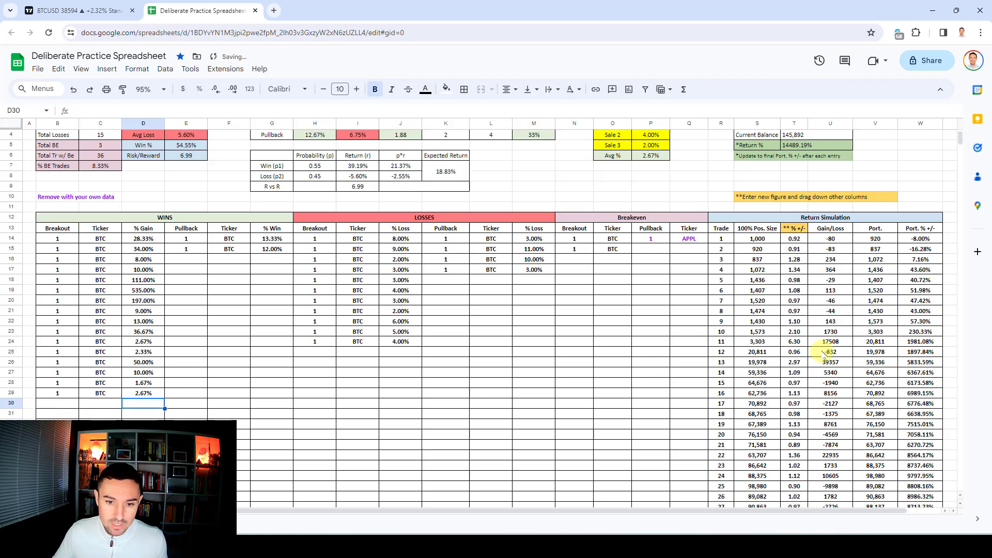
left_click(794, 363)
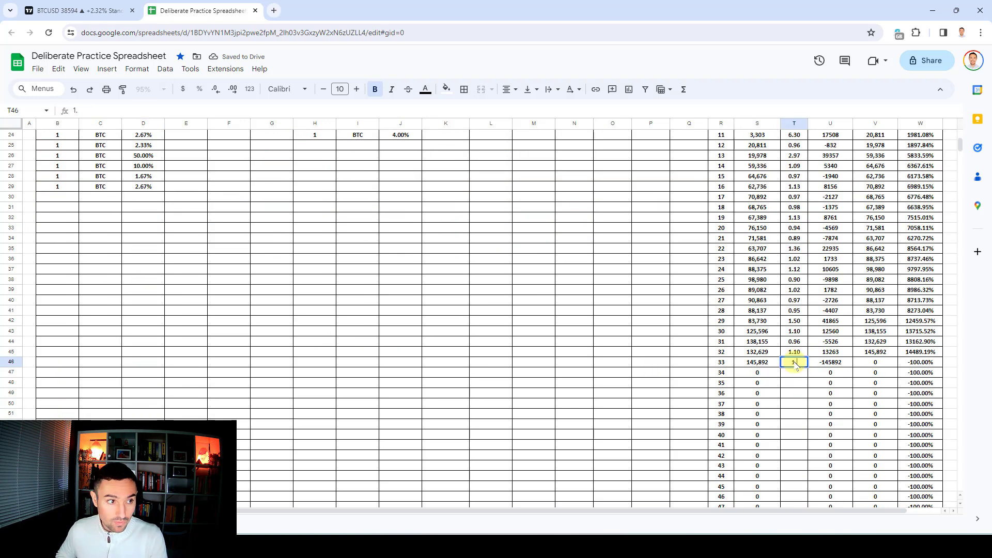
type("1.02")
key("Return")
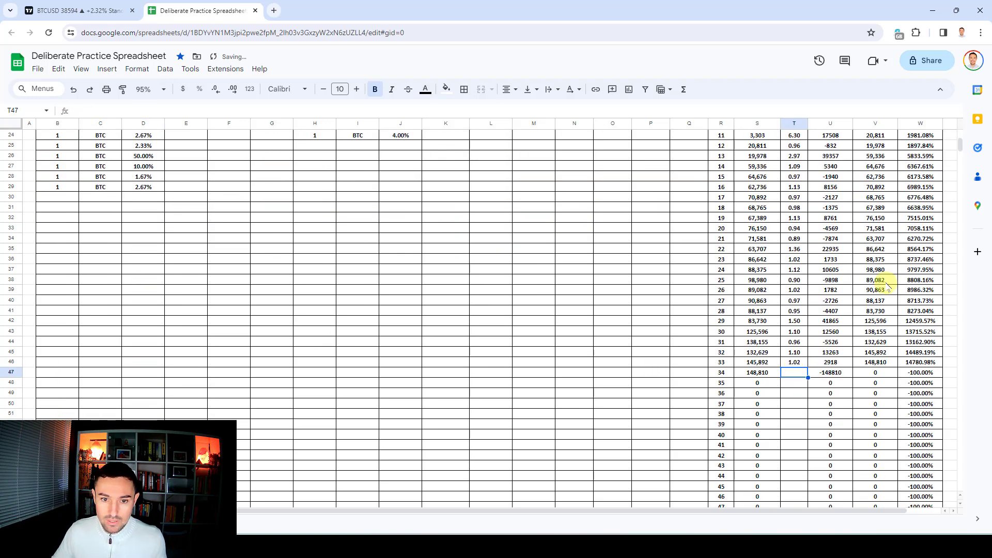
Update the Return % formula in the Return Simulation Stats to reference cell W46
scroll(805, 159, "up", 7)
left_click(795, 156)
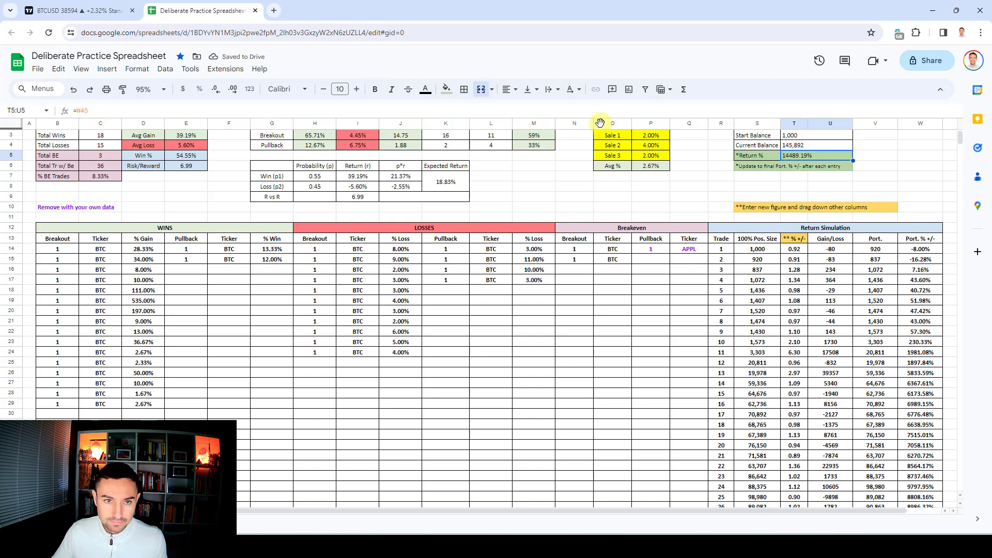
left_click(152, 111)
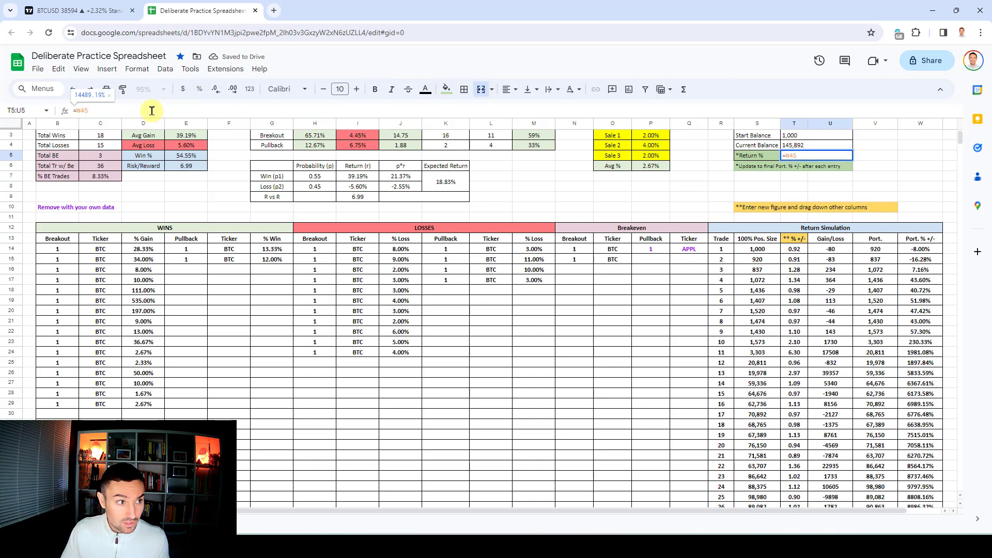
type("6")
key("Return")
scroll(752, 481, "down", 3)
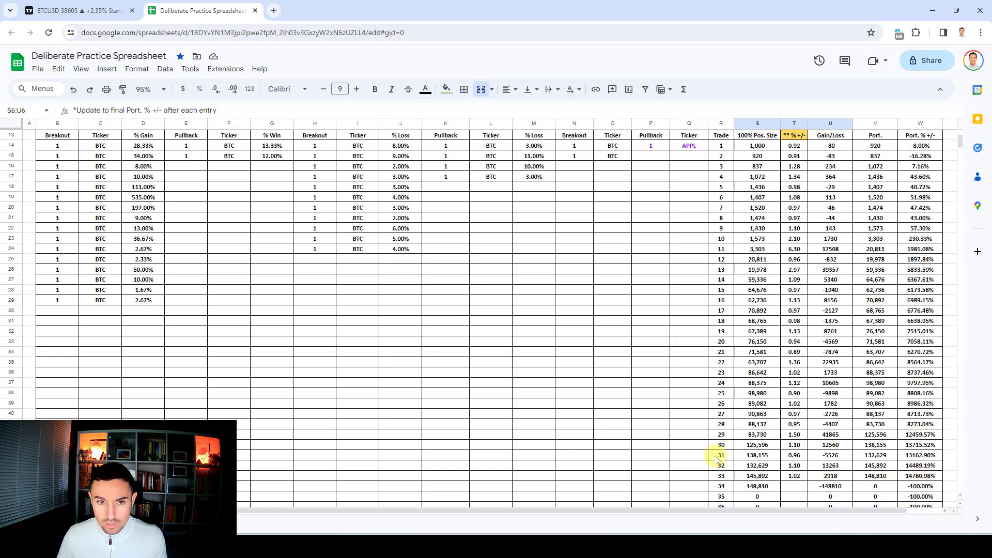
scroll(687, 439, "up", 3)
scroll(688, 435, "up", 2)
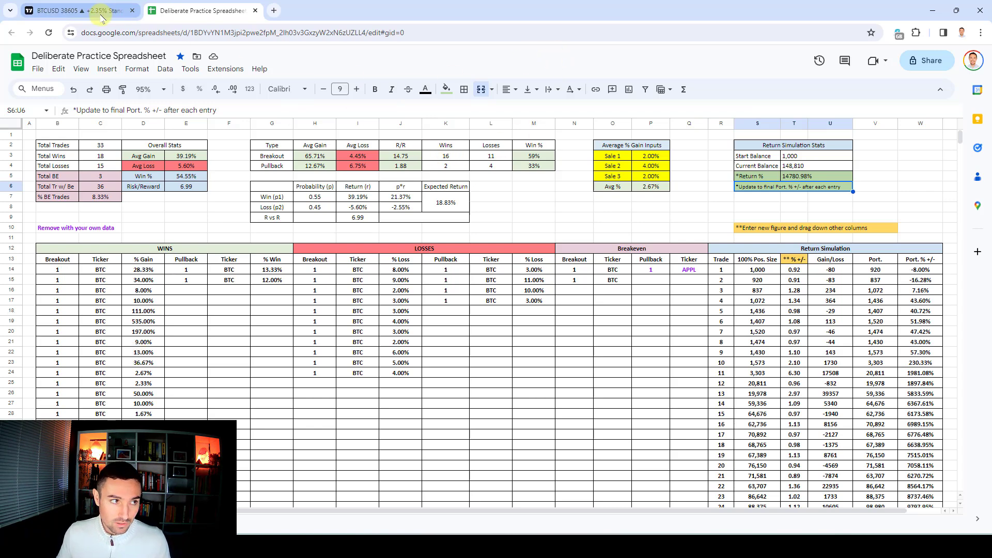
Switch to the TradingView BTCUSD chart and remove all drawings from it
left_click(83, 11)
left_click(15, 379)
left_click(62, 377)
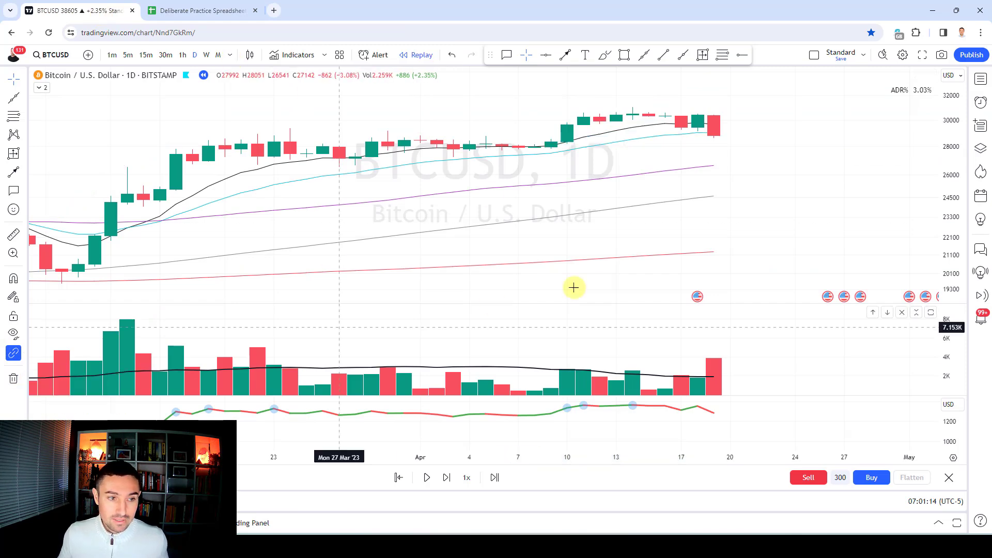
Advance the daily replay to 8 July 2023
key("shift+Right")
key("shift+Right")
key("shift+Right")
key("shift+Right")
key("shift+Right")
key("shift+Right")
key("shift+Right")
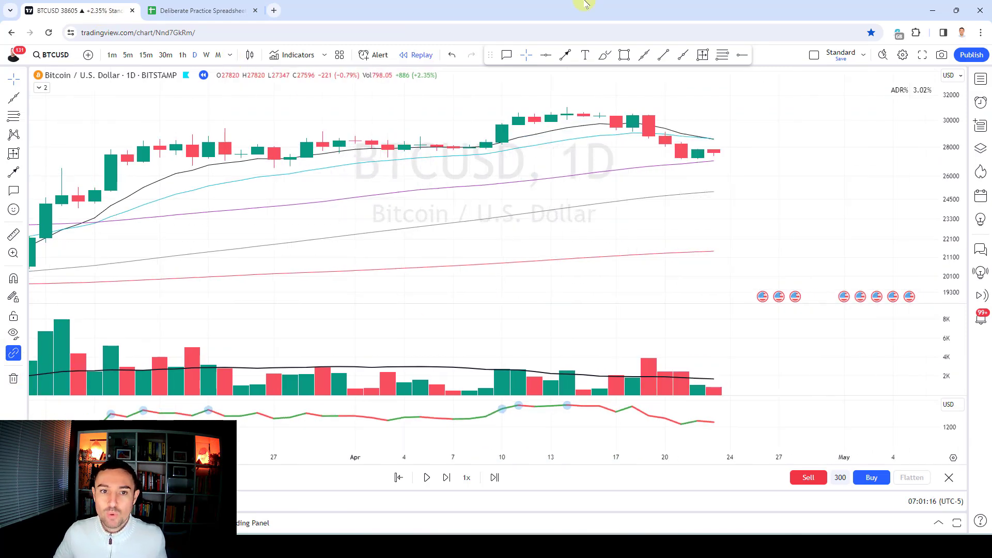
key("shift+Right")
key("shift+Right")
key("shift+Right")
key("shift+Right")
key("shift+Right")
key("shift+Right")
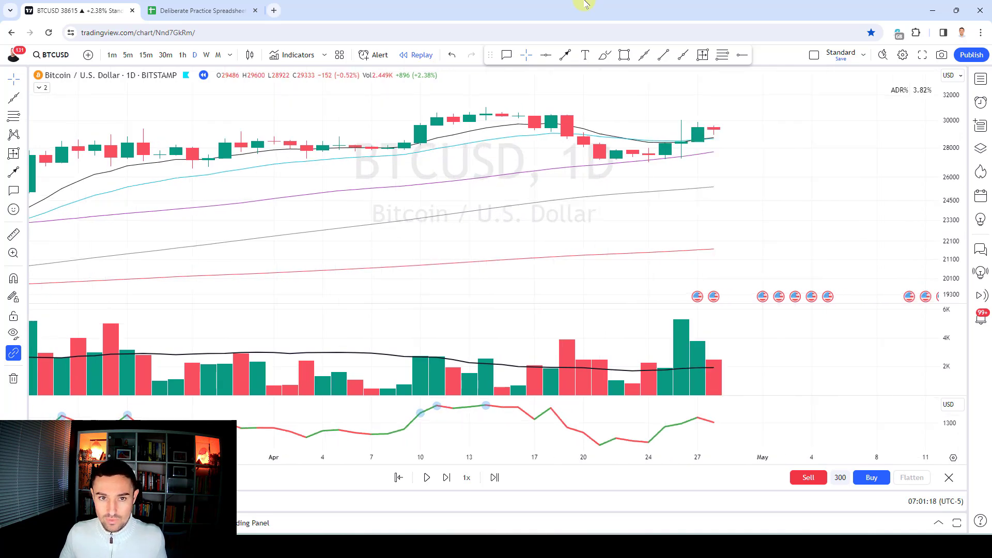
key("shift+Right")
key("shift+Right")
key("shift+Right")
key("shift+Right")
key("shift+Right")
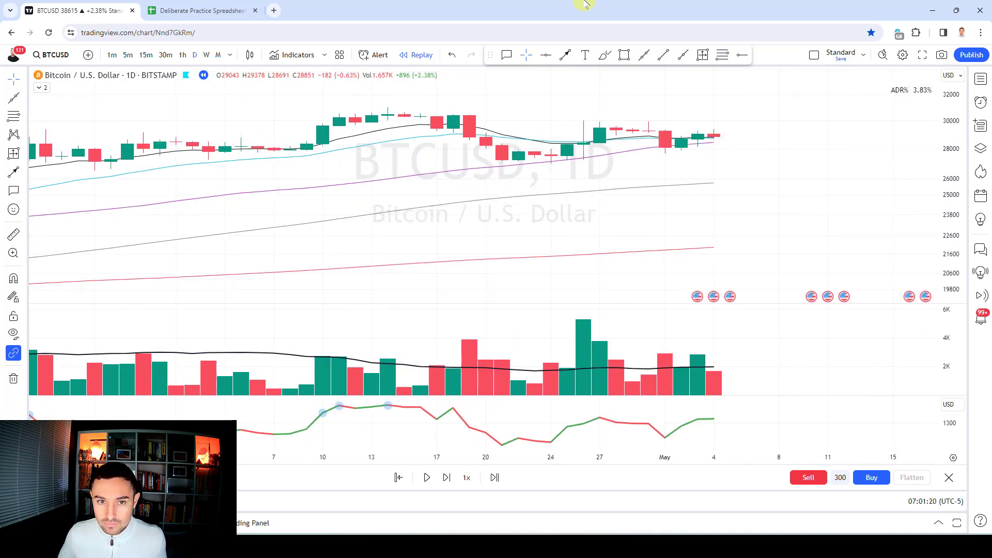
key("shift+Right")
key("shift+Right")
key("shift+Right")
key("shift+Right")
key("shift+Right")
key("shift+Right")
key("shift+Right")
key("shift+Right")
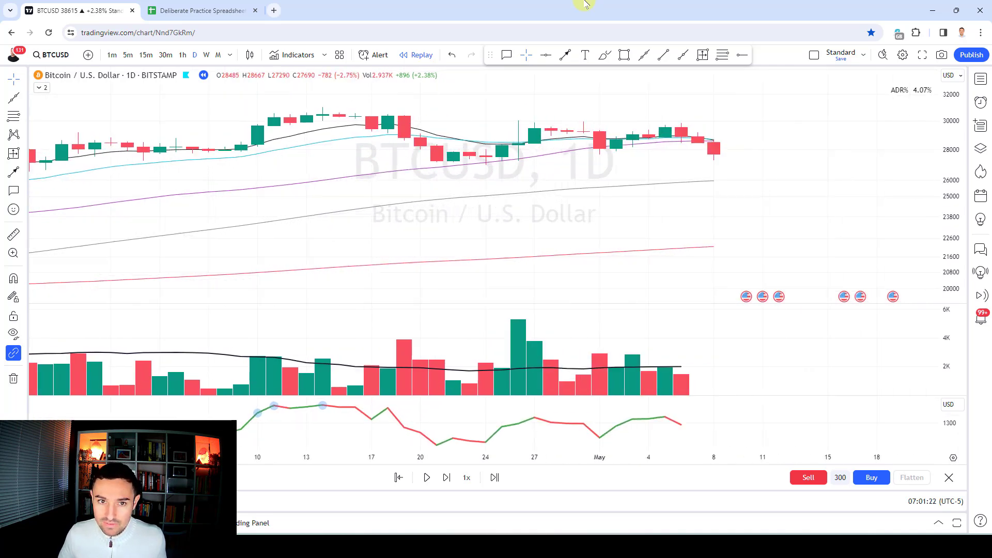
key("shift+Right")
key("shift+Right")
key("shift+Right")
key("shift+Right")
key("shift+Right")
key("shift+Right")
key("shift+Right")
key("shift+Right")
key("shift+Right")
key("shift+Right")
key("shift+Right")
key("shift+Right")
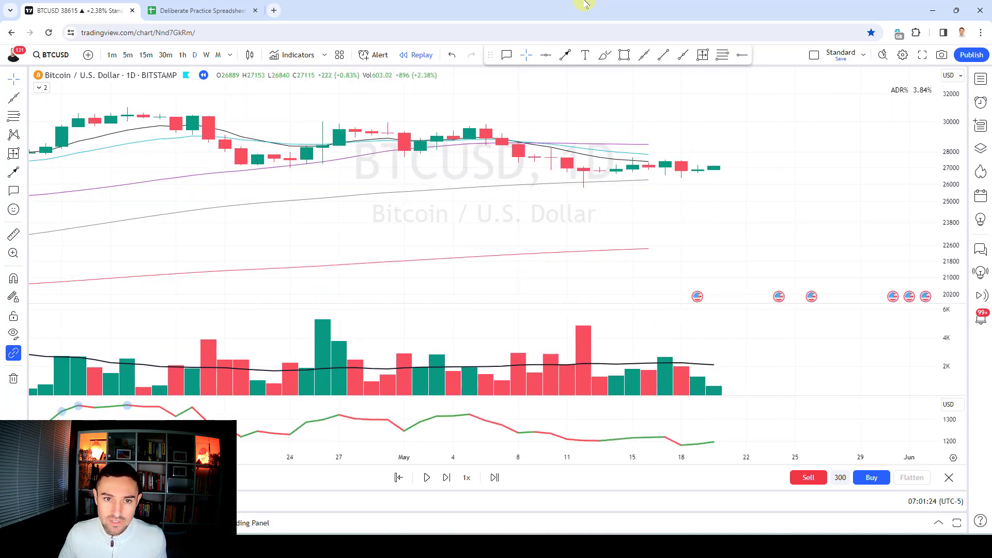
key("shift+Right")
key("shift+Right")
key("shift+Right")
key("shift+Right")
key("shift+Right")
key("shift+Right")
key("shift+Right")
key("shift+Right")
key("shift+Right")
key("shift+Right")
key("shift+Right")
key("shift+Right")
key("shift+Right")
key("shift+Right")
key("shift+Right")
key("shift+Right")
key("shift+Right")
key("shift+Right")
key("shift+Right")
key("shift+Right")
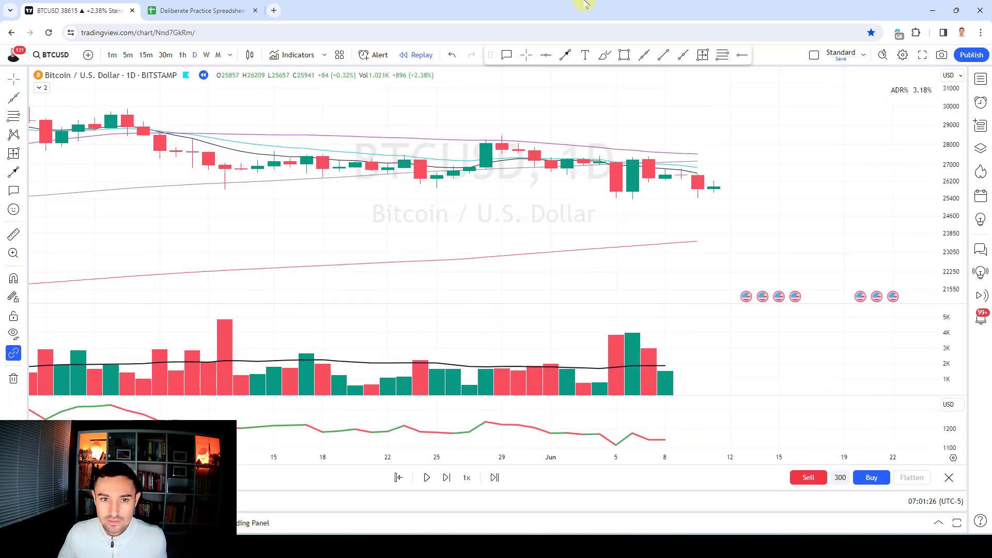
key("shift+Right")
key("shift+Right")
key("shift+Right")
key("shift+Right")
key("shift+Right")
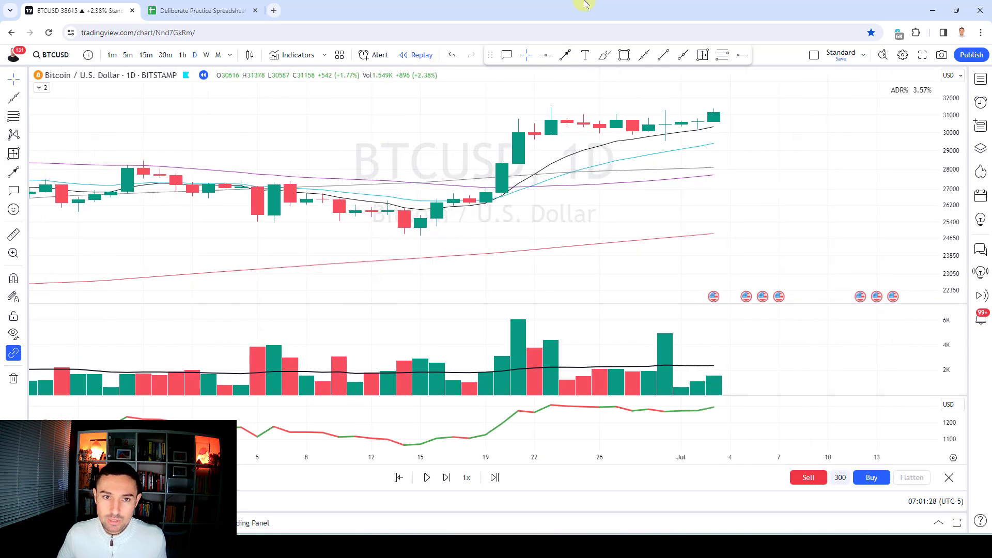
key("shift+Right")
key("shift+Right")
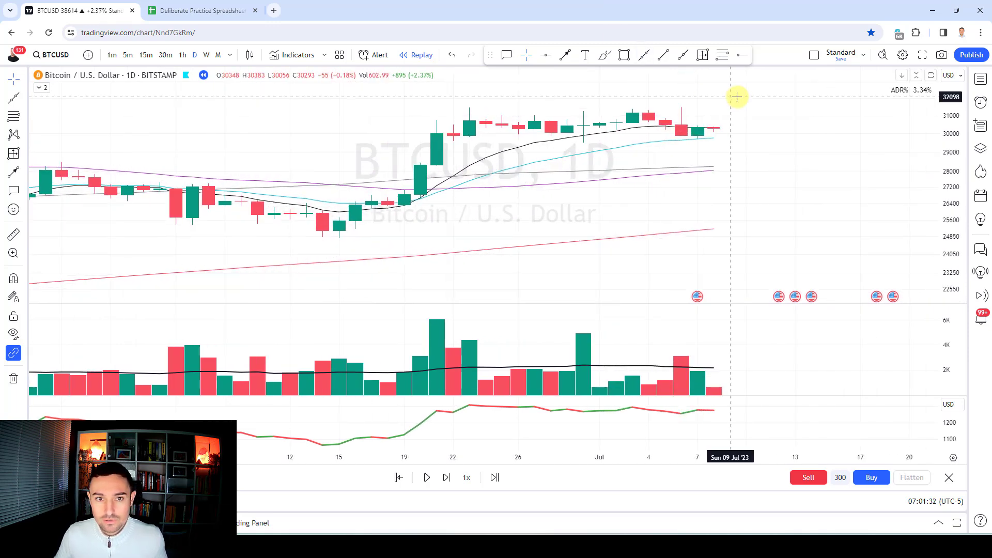
Place price levels on the 8 July candle spanning its range from 30056 to 30383, with targets at 30710 and 31037
scroll(702, 181, "up", 2)
left_click(723, 55)
left_click(668, 117)
left_click(692, 171)
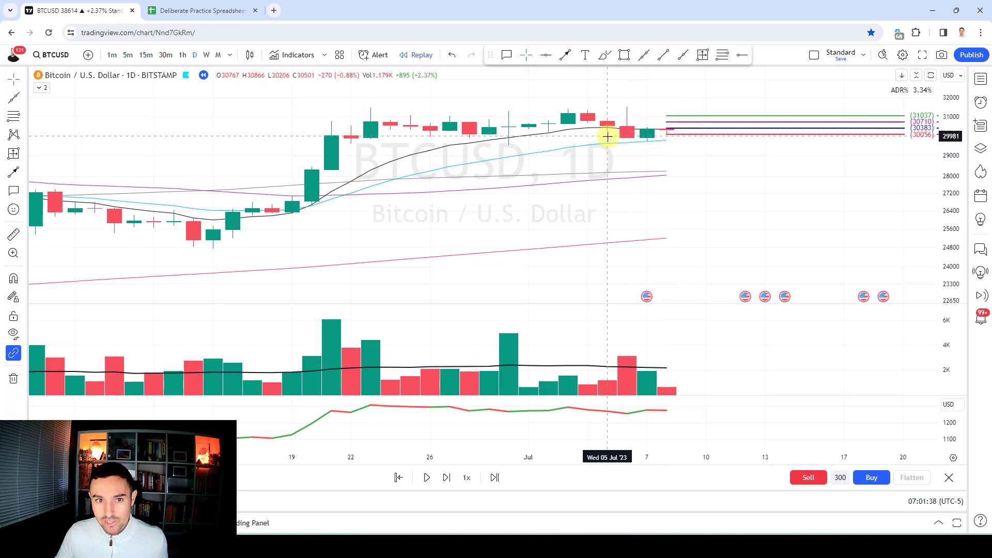
Measure the 8 July candle from the 30383 level down to 30056 and delete the measurement
left_click(702, 55)
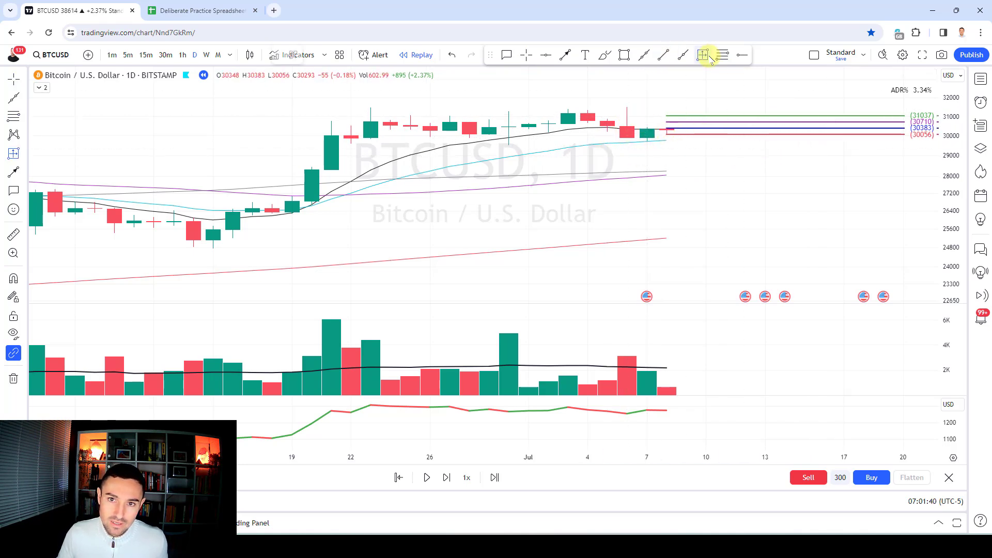
left_click(667, 128, "ctrl")
left_click(667, 136, "ctrl")
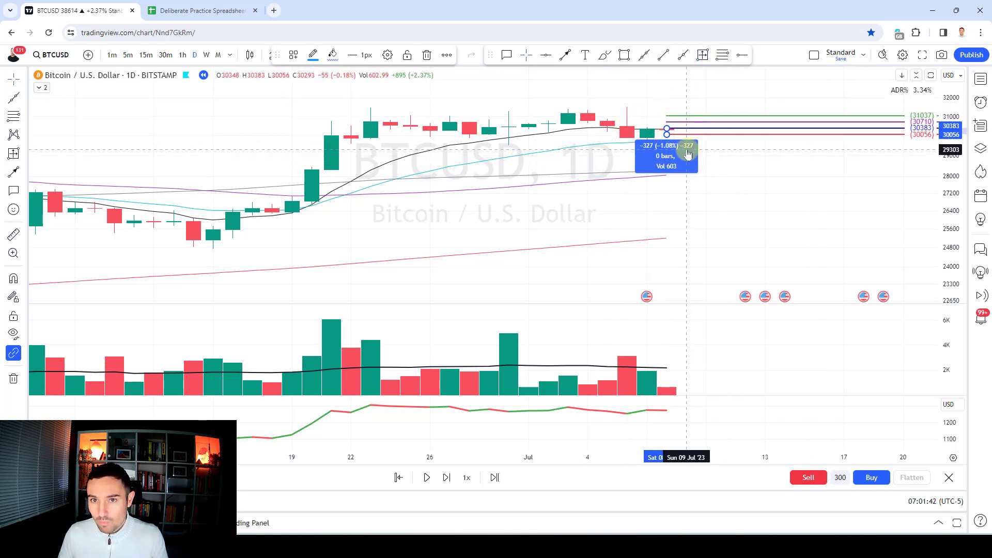
key("Delete")
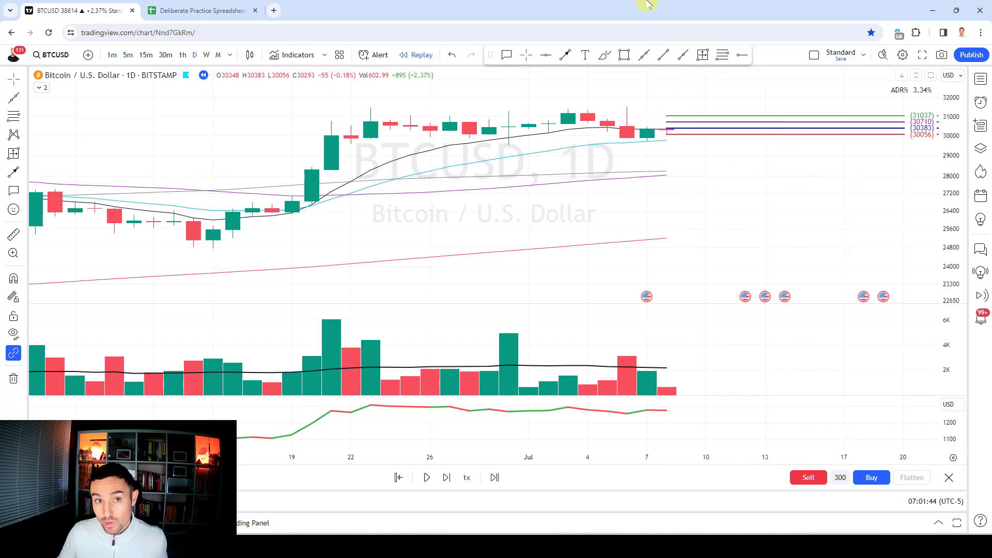
Advance the daily replay to 9 July 2023, examine price around the 30383 level on the 1-hour chart, and return to the daily chart
key("shift+Right")
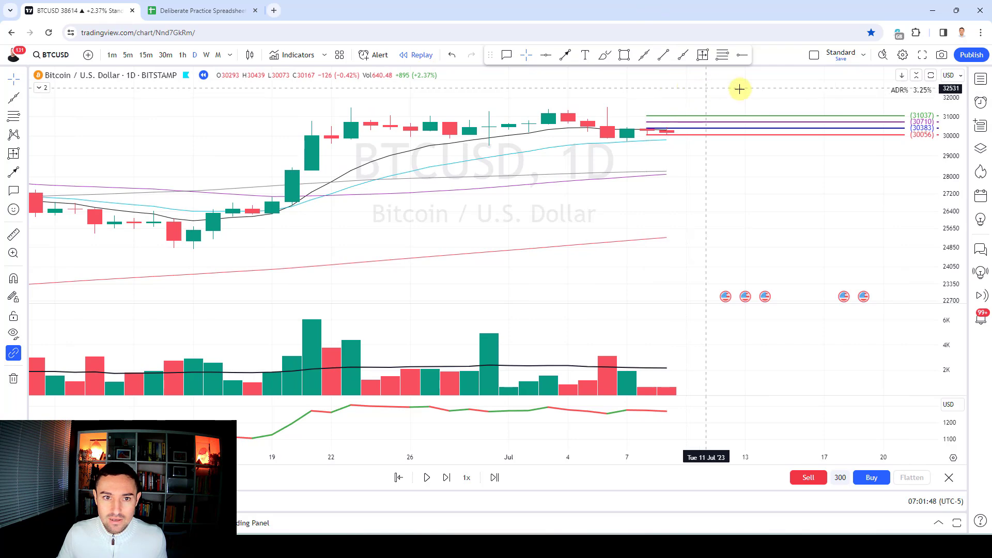
left_click(183, 55)
scroll(615, 125, "down", 2)
scroll(724, 268, "down", 4)
scroll(711, 250, "up", 2)
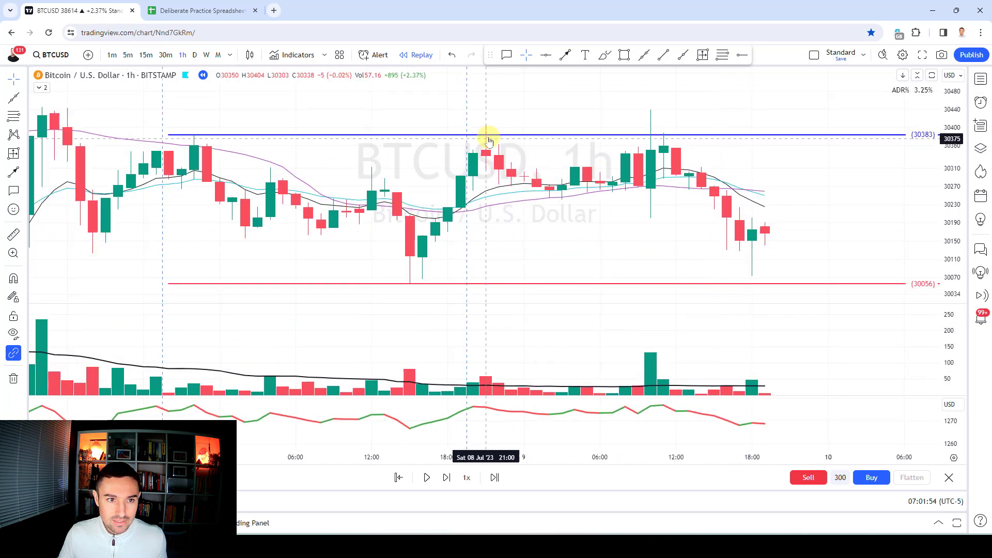
left_click(195, 55)
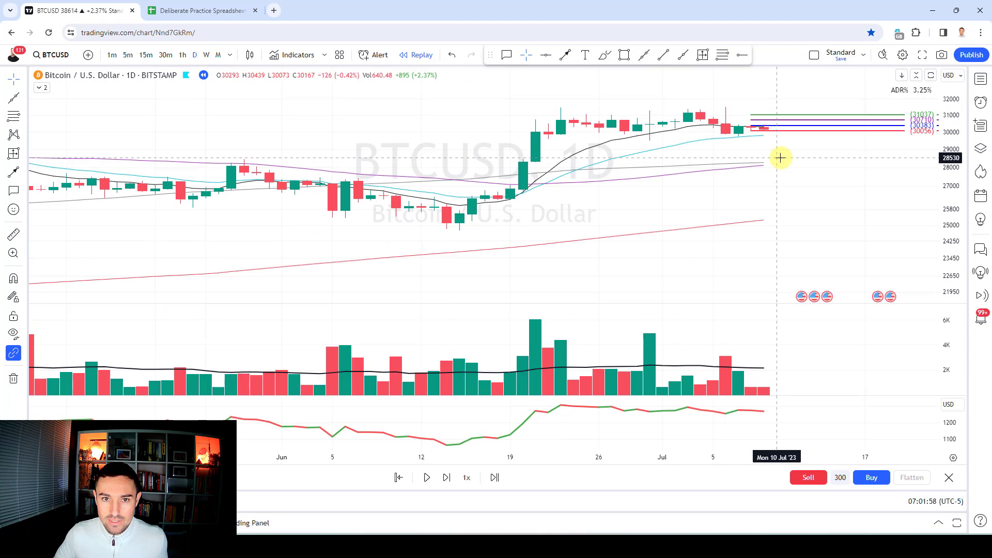
Advance the daily replay to 10 July 2023, check that day's move against the levels on the 1-hour chart, and return to the daily chart
key("shift+Right")
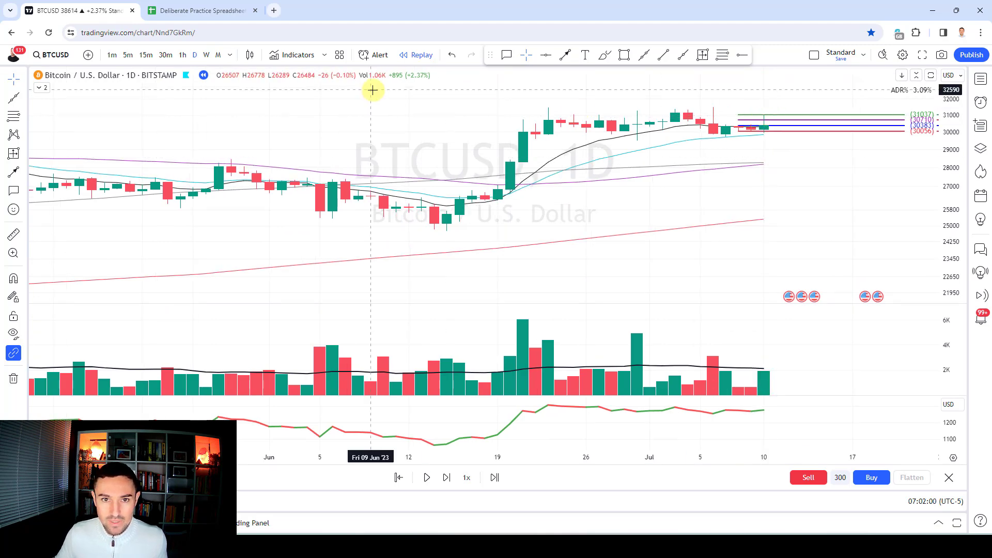
left_click(182, 54)
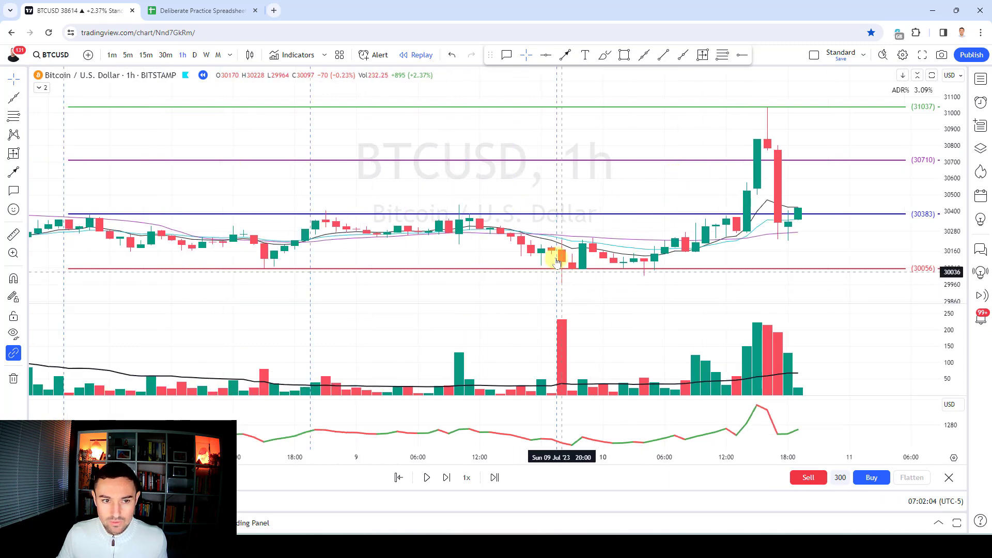
left_click(195, 55)
Measure from the 30383 level down to 30293 on the 8 July candle and clear the price levels
left_click(703, 54)
left_click(778, 125)
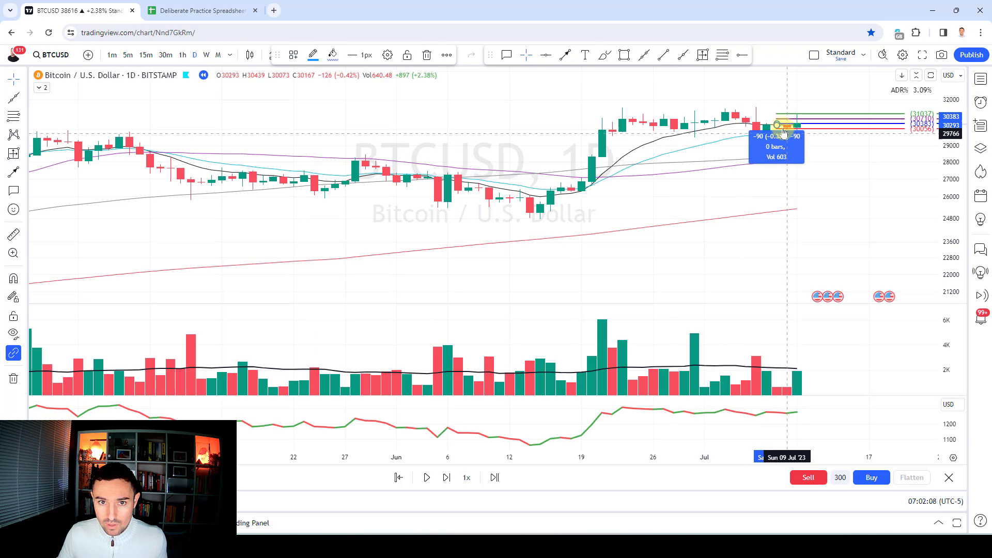
left_click(778, 134)
scroll(814, 161, "up", 5)
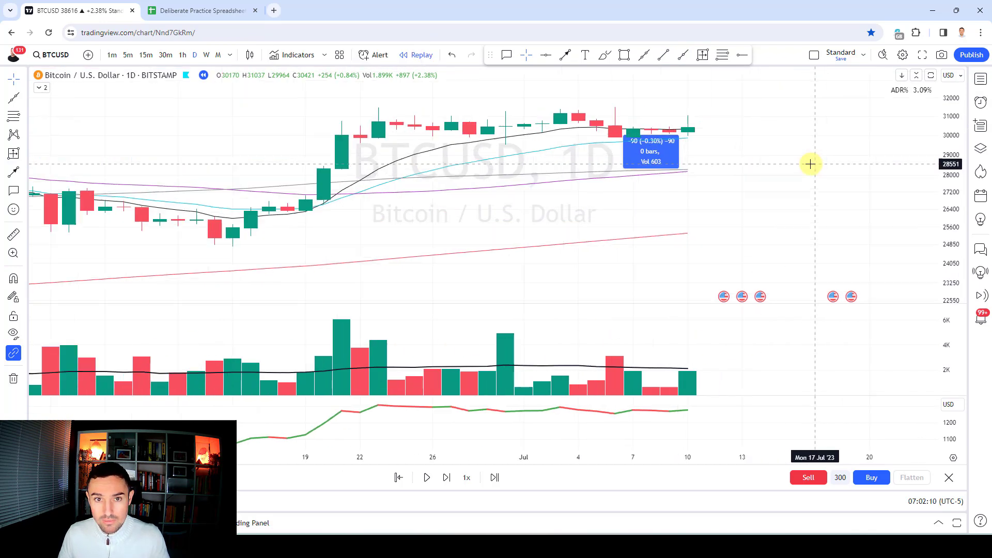
Switch to the Deliberate Practice Spreadsheet and log a BTC breakout loss of 2.00% in row 25 of the Losses table
left_click(202, 10)
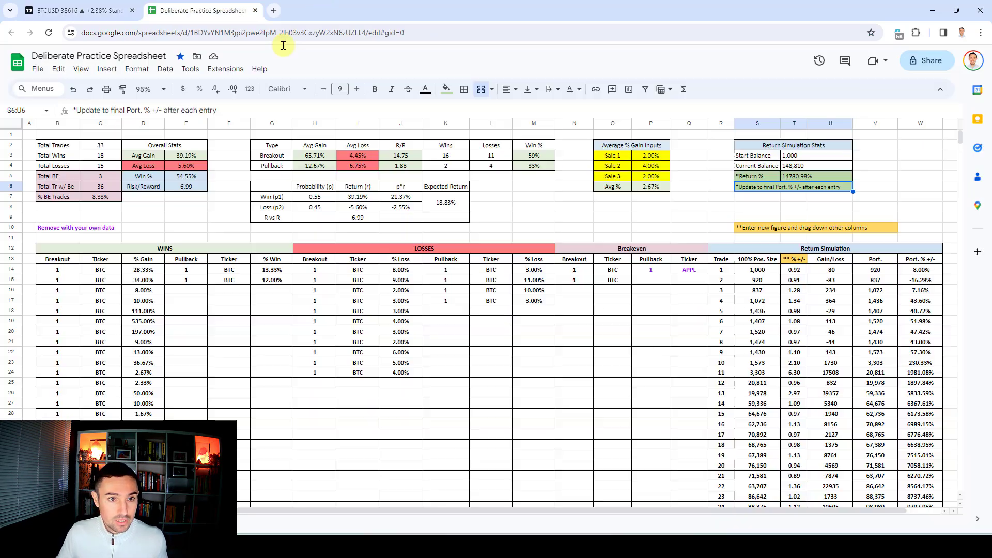
left_click(322, 380)
type("1")
key("Tab")
type("BTC")
key("Tab")
key("Down")
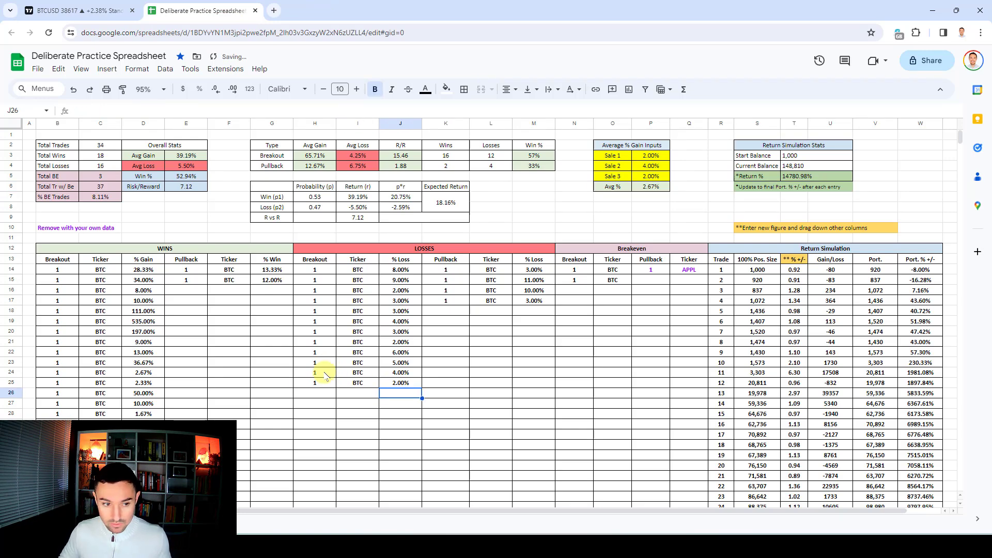
Enter 0.98 as the % +/- figure for trade 34 in the Return Simulation table
scroll(768, 332, "down", 9)
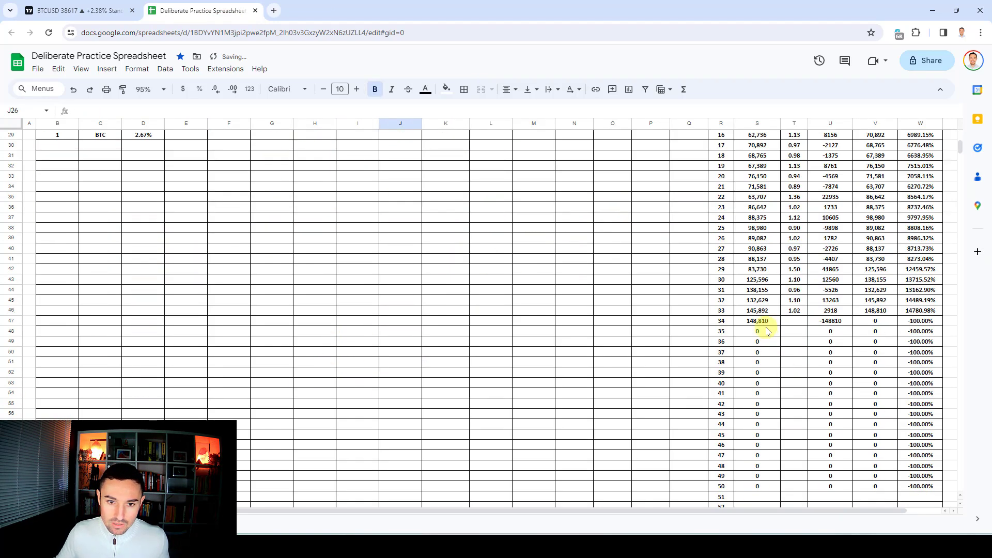
left_click(799, 322)
type("0.98")
key("Return")
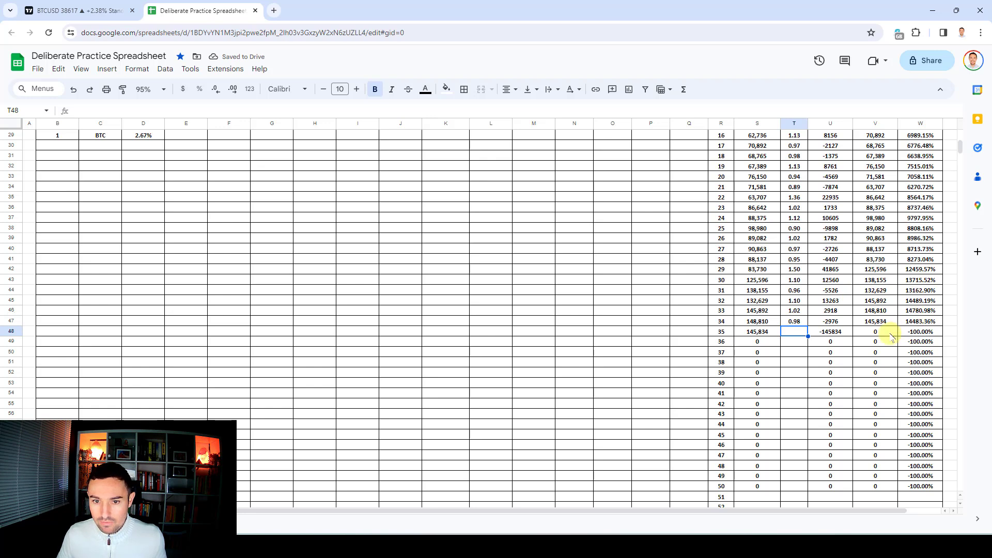
Update the Return % stat in Return Simulation Stats to reference trade 34's Port. % +/- in cell W47
scroll(798, 310, "up", 8)
scroll(799, 295, "up", 2)
double_click(788, 177)
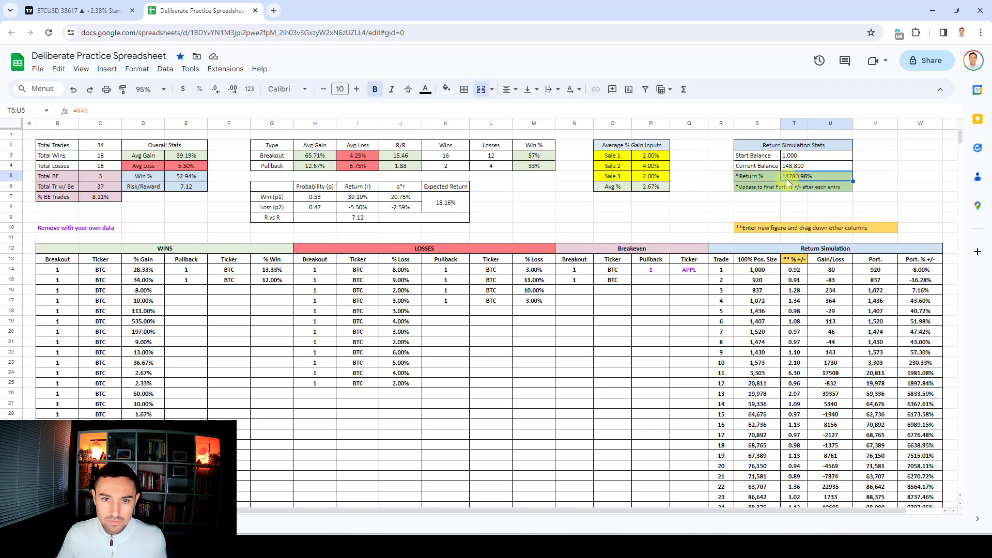
key("Return")
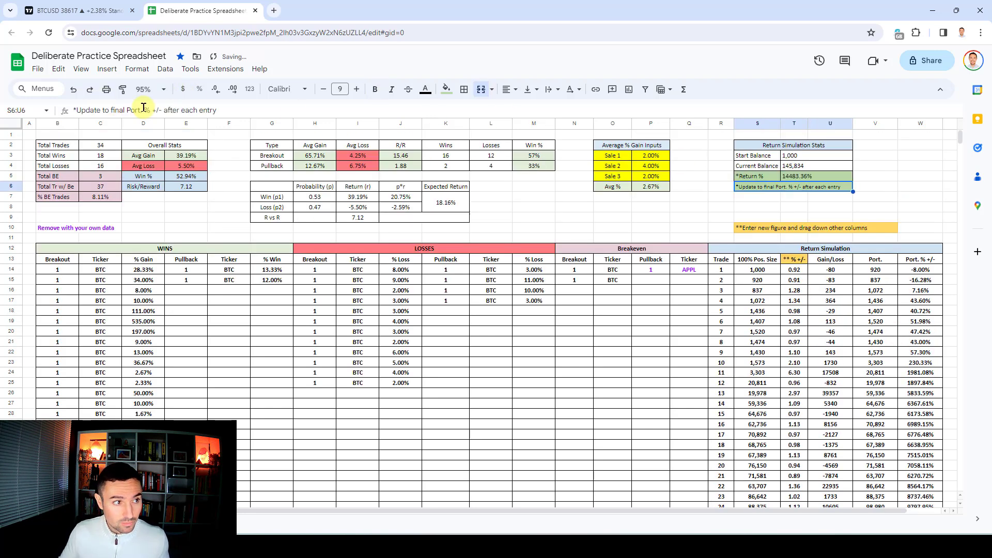
Switch to the TradingView BTCUSD chart and advance the daily replay to 17 July 2023
left_click(78, 10)
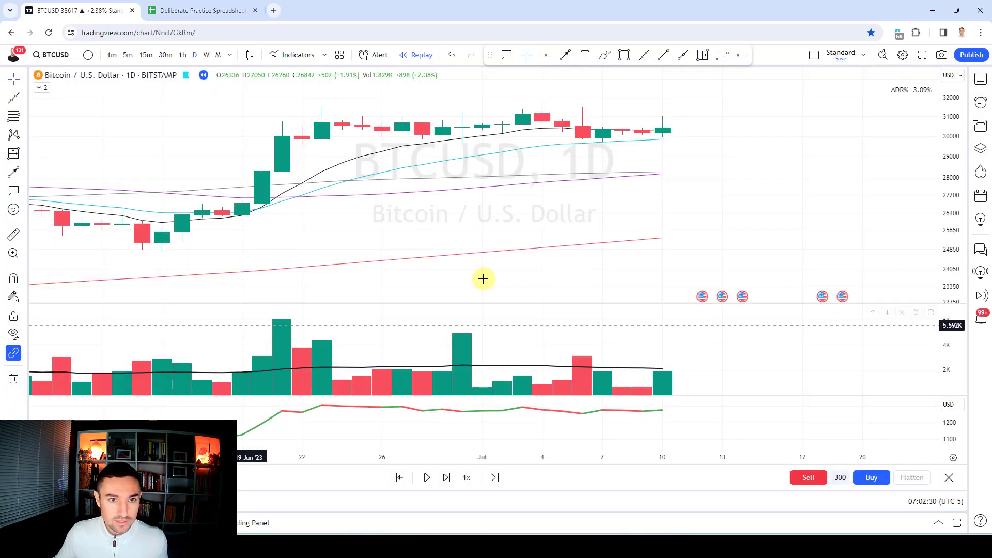
key("shift+Right")
key("shift+Right")
key("shift+Right")
key("shift+Right")
key("shift+Right")
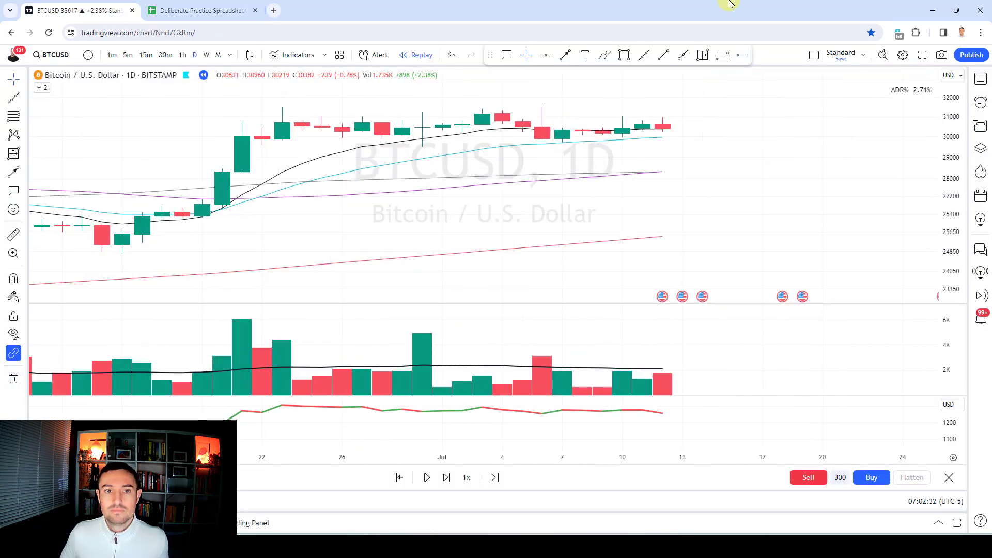
Advance the daily replay to 13 August 2023
key("shift+Right")
key("shift+Right")
key("shift+Right")
key("shift+Right")
key("shift+Right")
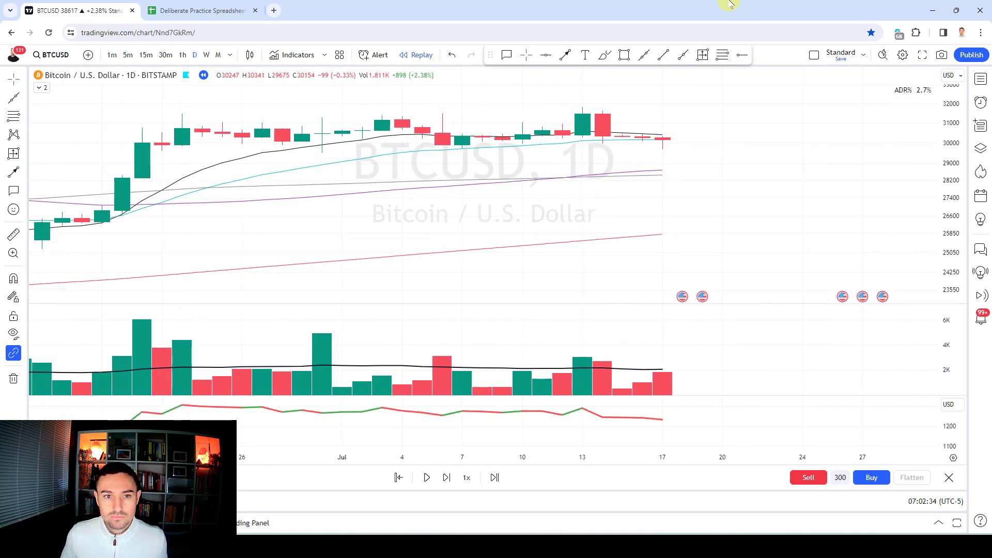
key("shift+Right")
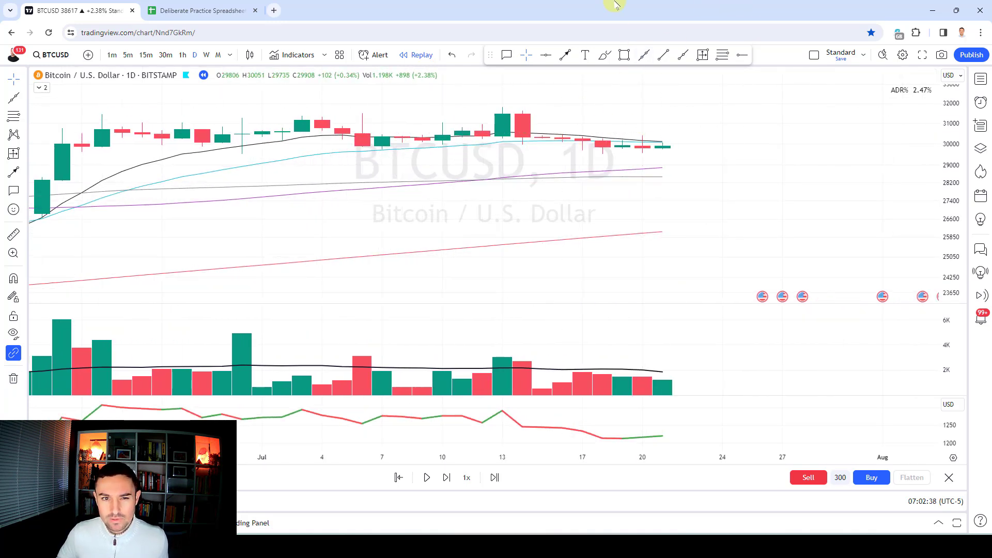
key("shift+Right")
key("shift+Right")
key("shift+Right")
key("shift+Right")
key("shift+Right")
key("shift+Right")
key("shift+Right")
key("shift+Right")
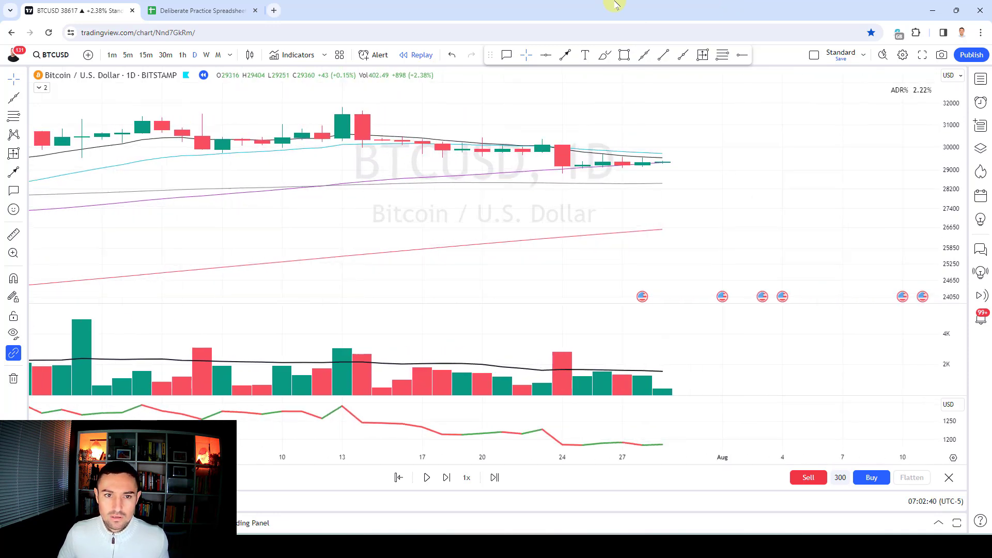
key("shift+Right")
key("shift+Right")
key("shift+Right")
key("shift+Right")
key("shift+Right")
key("shift+Right")
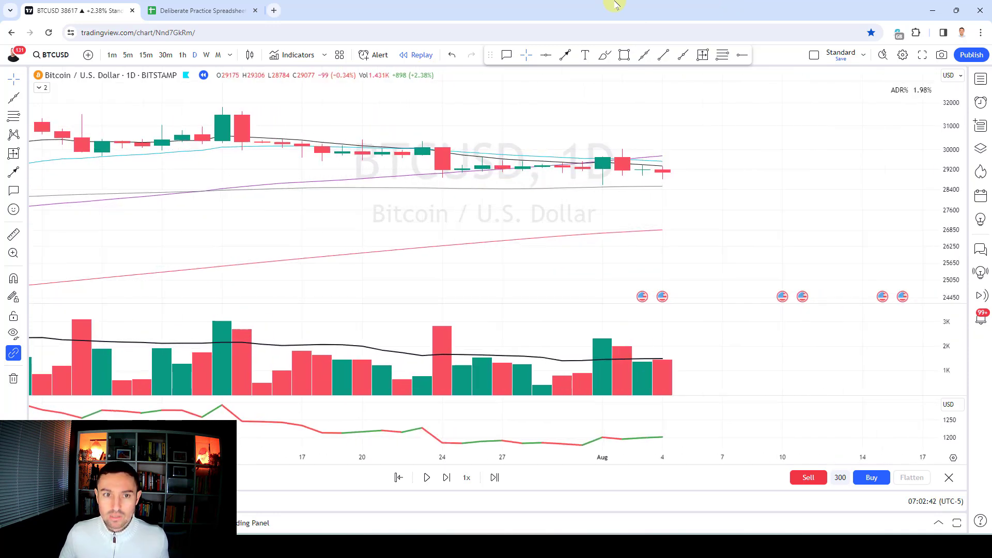
key("shift+Right")
key("shift+Right")
key("shift+Right")
key("shift+Right")
key("shift+Right")
key("shift+Right")
key("shift+Right")
key("shift+Right")
key("shift+Right")
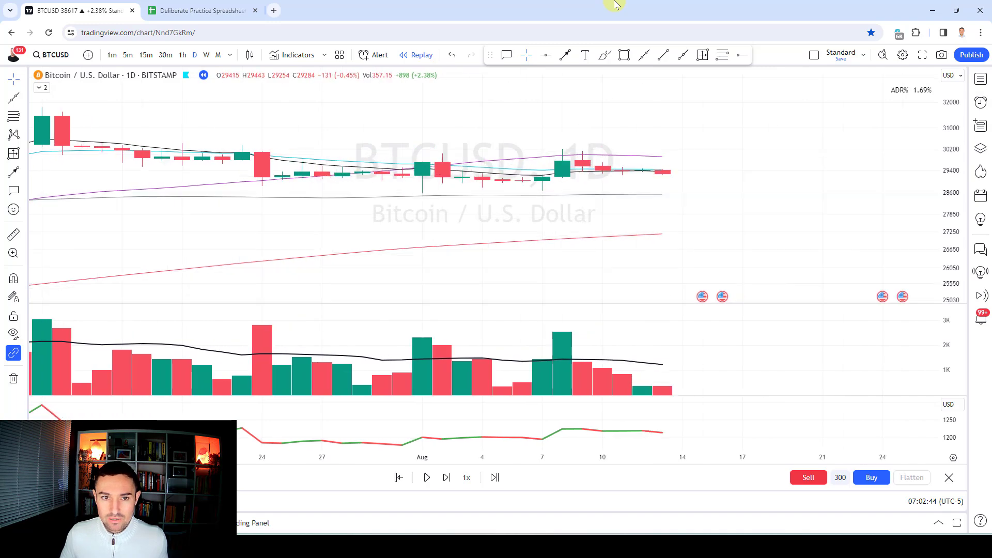
Advance the daily replay to 25 October 2023
key("shift+Right")
key("shift+Right")
key("shift+Right")
key("shift+Right")
key("shift+Right")
key("shift+Right")
key("shift+Right")
key("shift+Right")
key("shift+Right")
key("shift+Right")
key("shift+Right")
key("shift+Right")
key("shift+Right")
key("shift+Right")
key("shift+Right")
key("shift+Right")
key("shift+Right")
key("shift+Right")
key("shift+Right")
key("shift+Right")
key("shift+Right")
key("shift+Right")
key("shift+Right")
key("shift+Right")
key("shift+Right")
key("shift+Right")
key("shift+Right")
key("shift+Right")
key("shift+Right")
key("shift+Right")
key("shift+Right")
key("shift+Right")
key("shift+Right")
key("shift+Right")
key("shift+Right")
key("shift+Right")
key("shift+Right")
key("shift+Right")
key("shift+Right")
key("shift+Right")
key("shift+Right")
key("shift+Right")
key("shift+Right")
key("shift+Right")
key("shift+Right")
key("shift+Right")
key("shift+Right")
key("shift+Right")
key("shift+Right")
key("shift+Right")
key("shift+Right")
key("shift+Right")
key("shift+Right")
key("shift+Right")
key("shift+Right")
key("shift+Right")
key("shift+Right")
key("shift+Right")
key("shift+Right")
key("shift+Right")
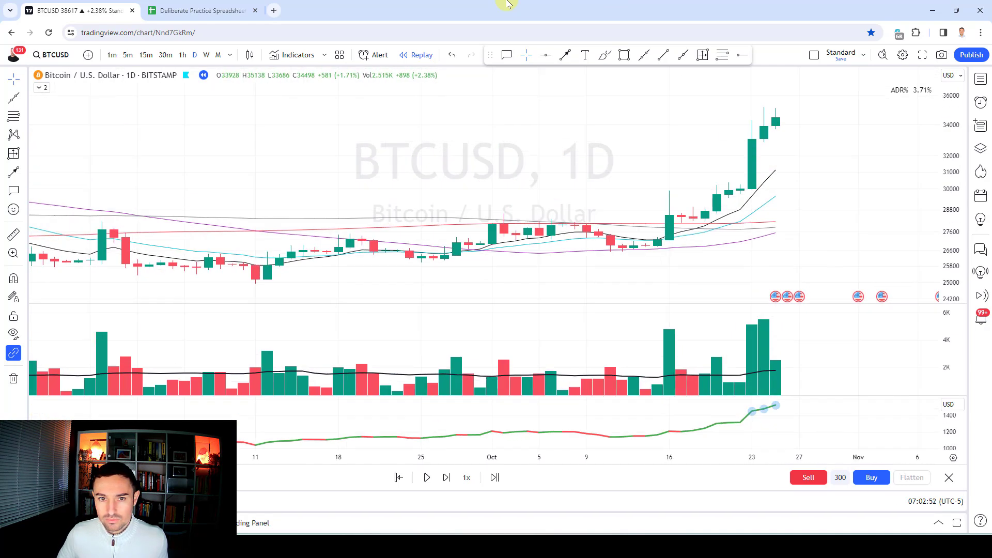
With the Brush, trace the mid-October rally and circle the 23–24 October volume bars and the highlighted dots on the lower indicator line
scroll(731, 244, "up", 2)
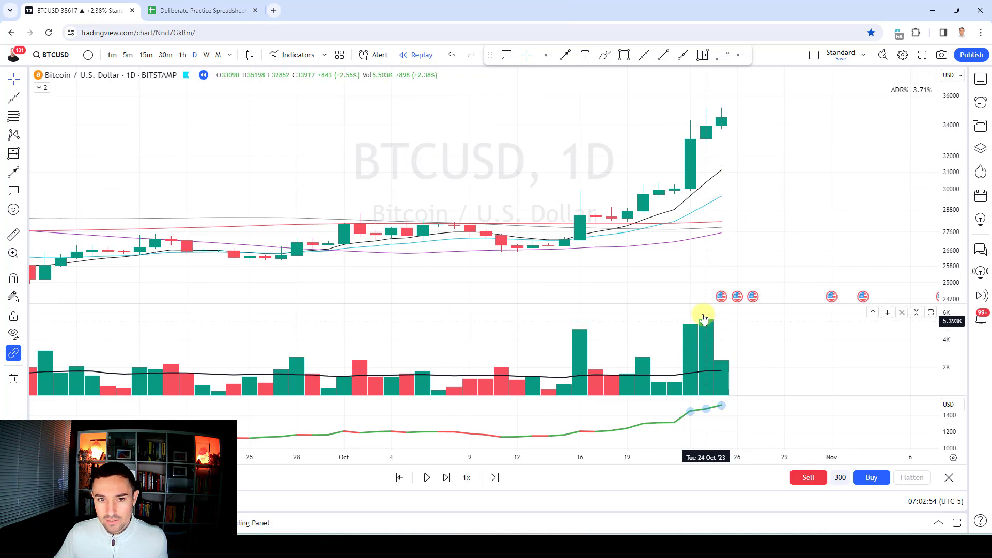
left_click(605, 55)
left_click_drag(549, 228, 709, 89)
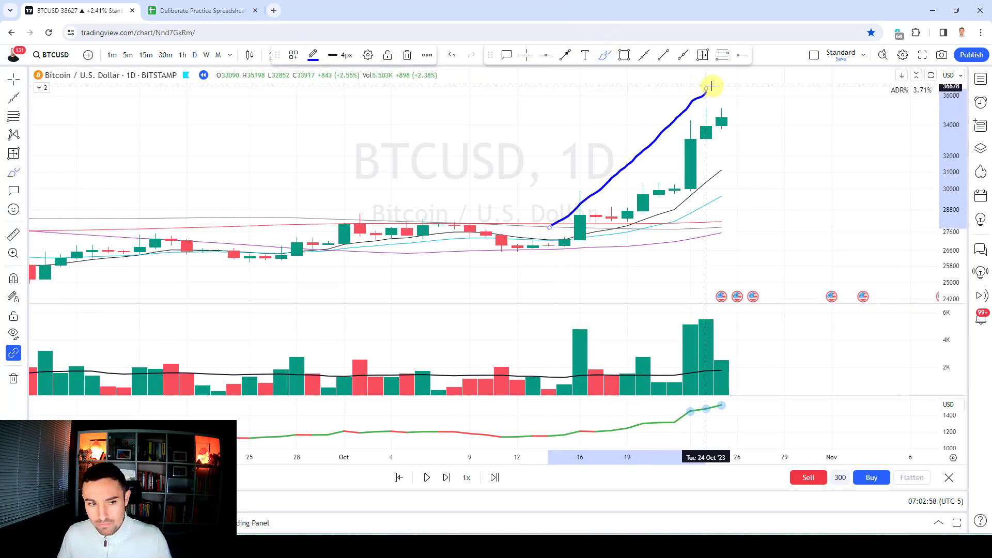
mouse_move(722, 341)
left_mouse_down()
mouse_move(666, 344)
mouse_move(706, 354)
left_mouse_up()
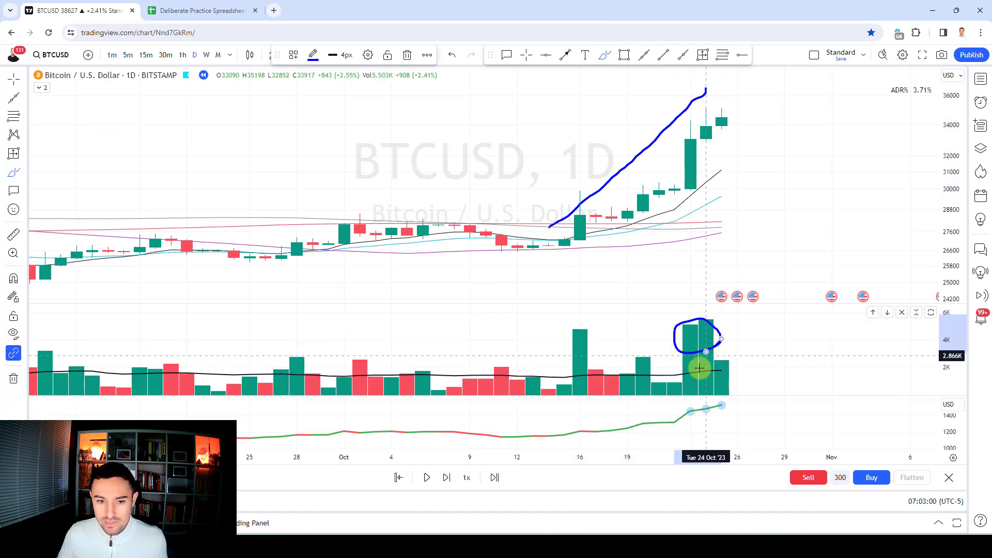
mouse_move(703, 417)
left_mouse_down()
mouse_move(687, 420)
mouse_move(693, 428)
left_mouse_up()
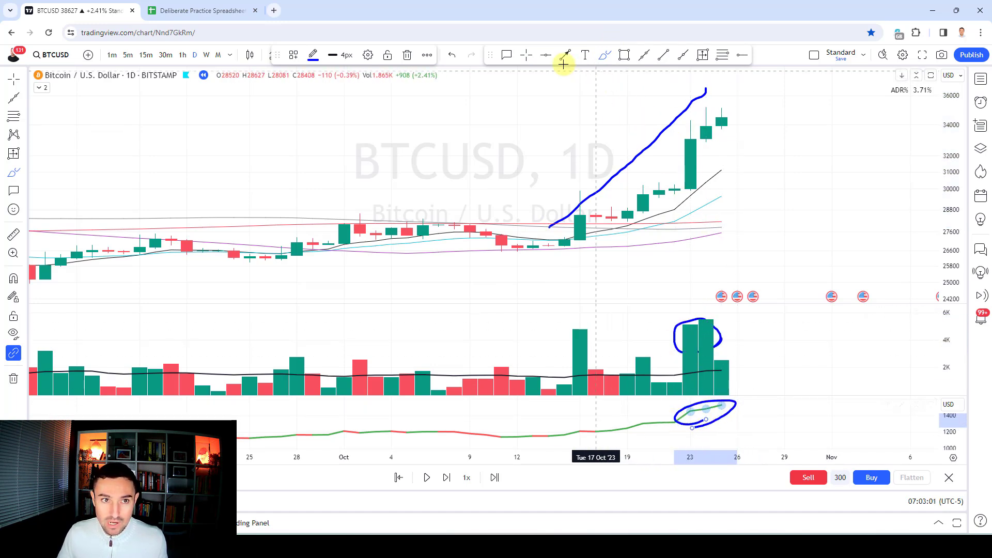
left_click(546, 122)
Advance the daily replay to 11 November 2023
key("shift+Right")
key("shift+Right")
key("shift+Right")
key("shift+Right")
key("shift+Right")
key("shift+Right")
key("shift+Right")
key("shift+Right")
key("shift+Right")
key("shift+Right")
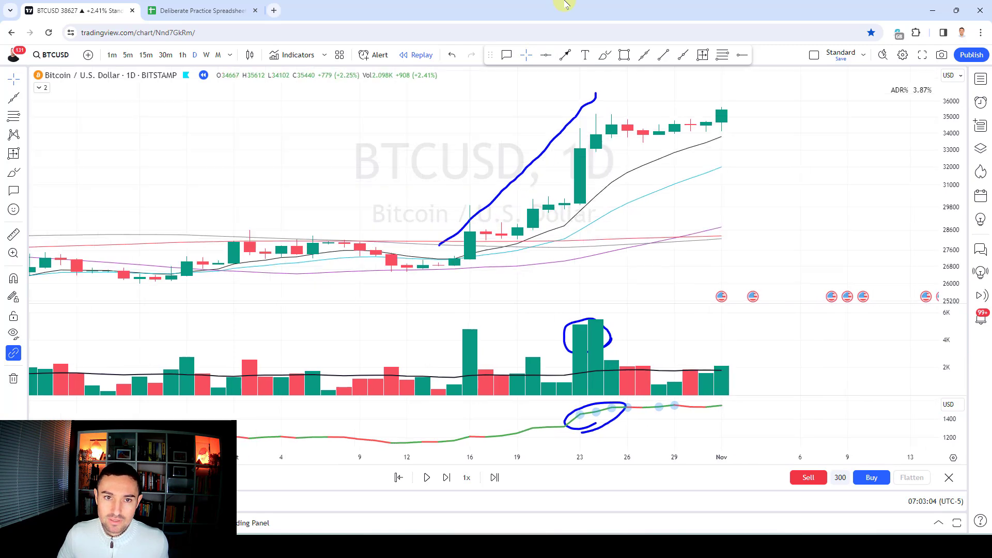
key("shift+Right")
key("shift+Right")
key("shift+Right")
key("shift+Right")
key("shift+Right")
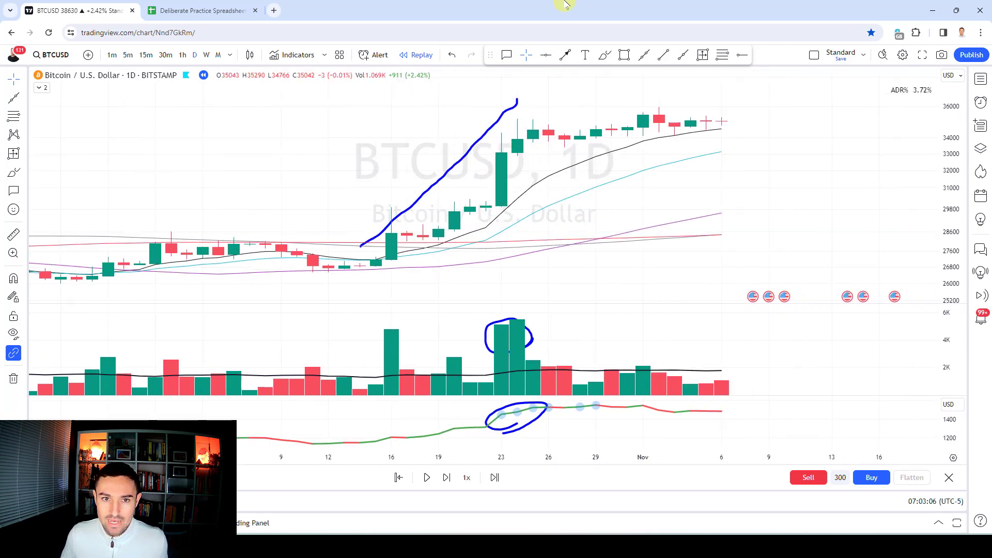
key("shift+Right")
key("shift+Right")
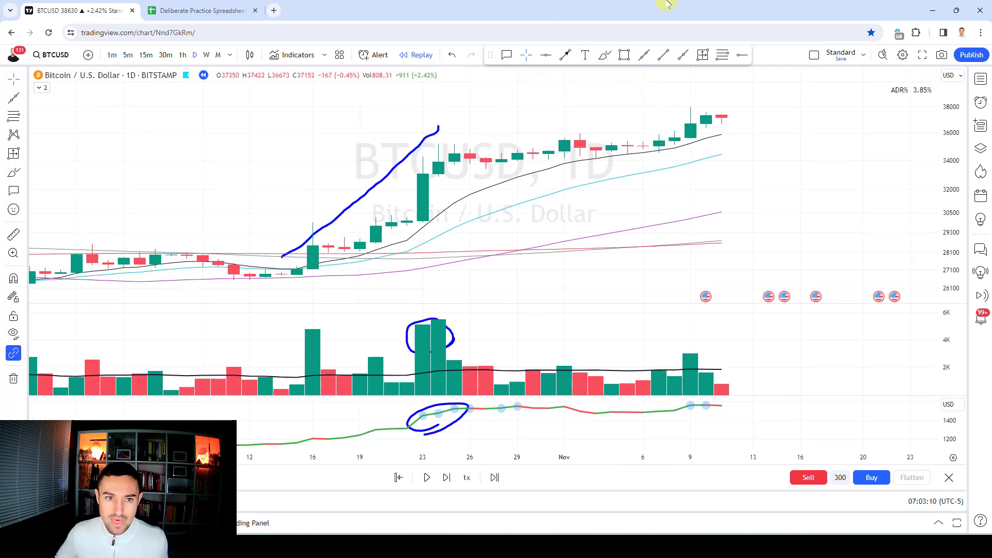
Advance the daily replay to 21 November 2023
key("shift+Right")
key("shift+Right")
key("shift+Right")
key("shift+Right")
key("shift+Right")
key("shift+Right")
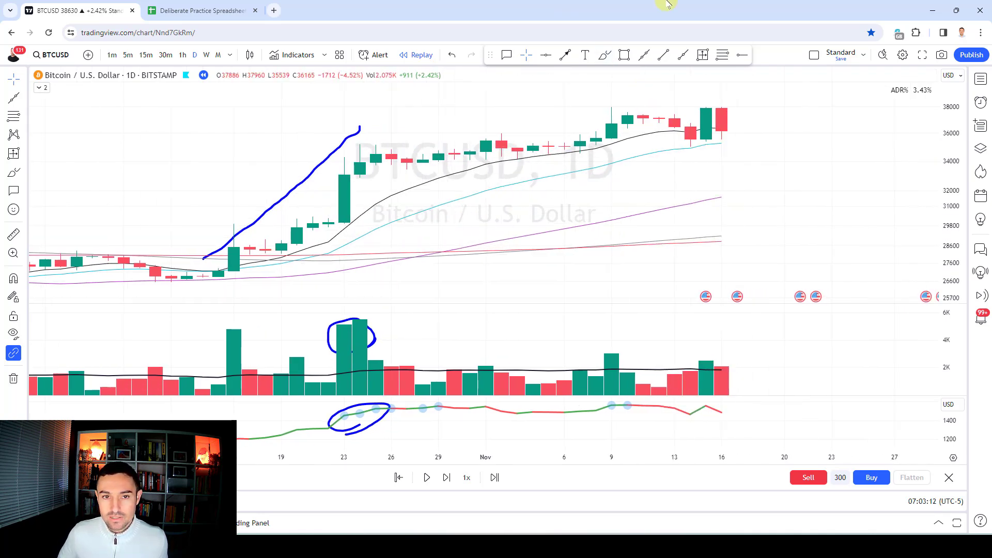
key("shift+Right")
key("shift+Right")
key("shift+Right")
key("shift+Right")
key("shift+Right")
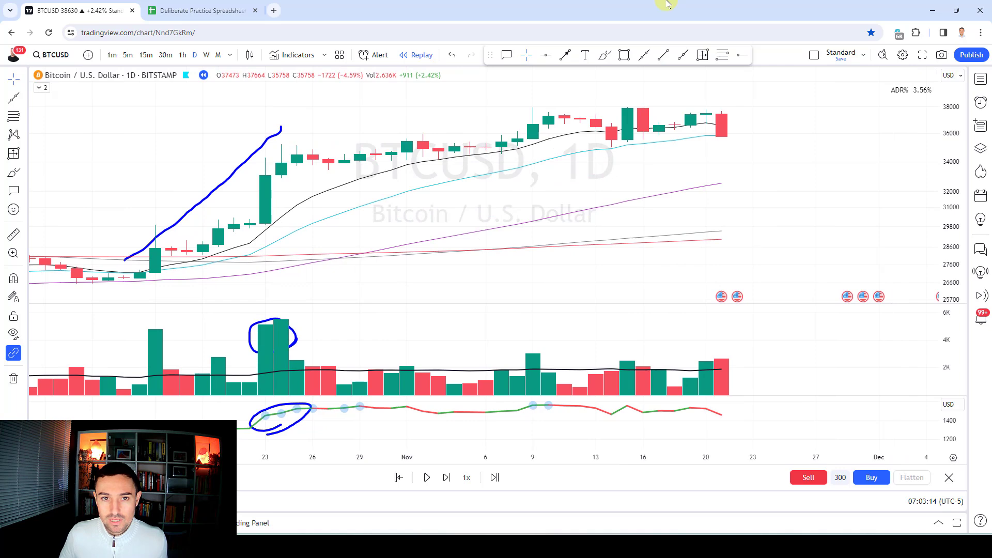
Run the daily replay through to its latest bar, 1 December 2023
key("shift+Right")
key("shift+Right")
key("shift+Right")
key("shift+Right")
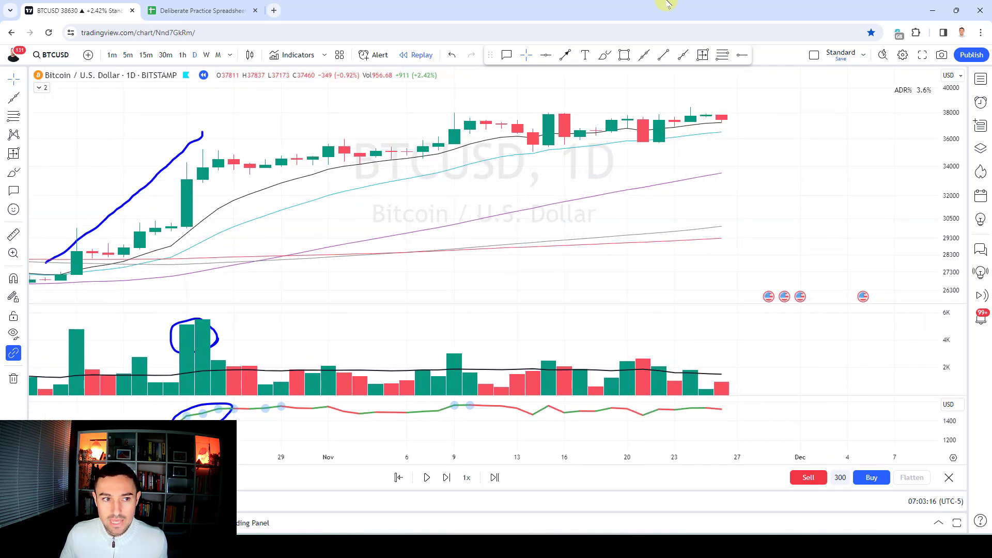
key("shift+Right")
key("shift+Right")
key("shift+Right")
key("shift+Right")
key("shift+Right")
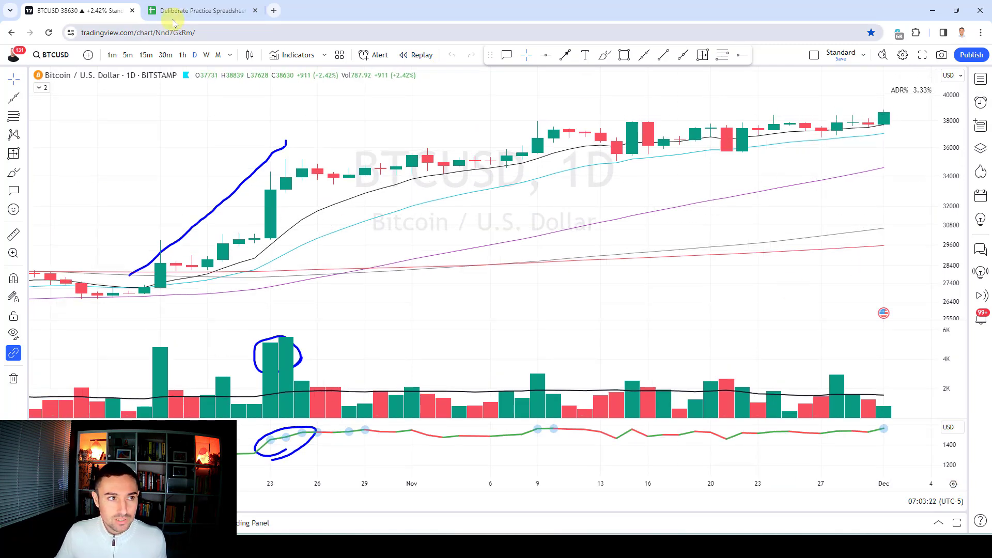
Switch to the Deliberate Practice Spreadsheet and select trade 34's row in the Return Simulation table, R47:W47, to review it
left_click(215, 11)
left_click(886, 166)
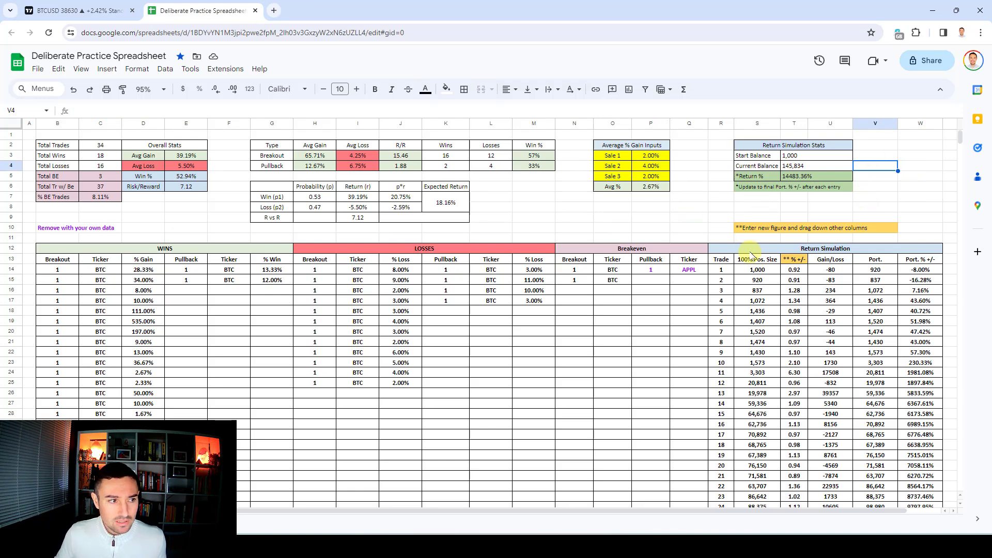
scroll(752, 256, "down", 3)
scroll(755, 258, "down", 5)
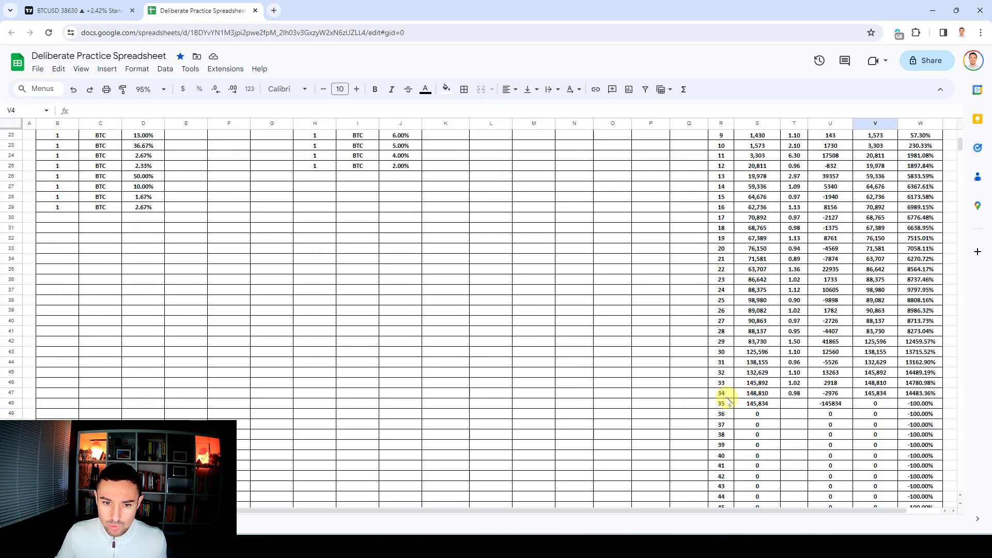
left_click_drag(722, 393, 918, 394)
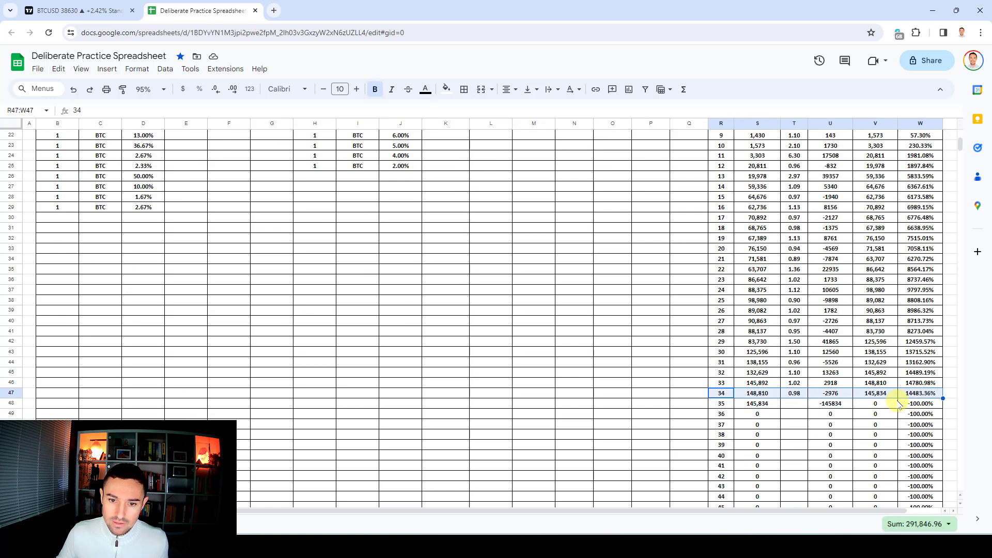
Review the average loss, win percentage and average gain in the Overall Stats table
scroll(873, 411, "up", 7)
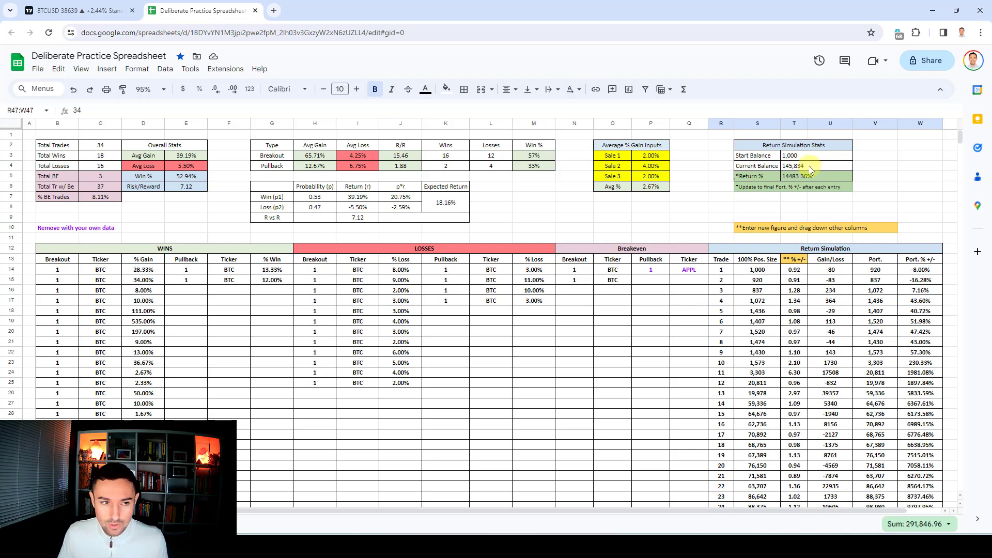
left_click(175, 170)
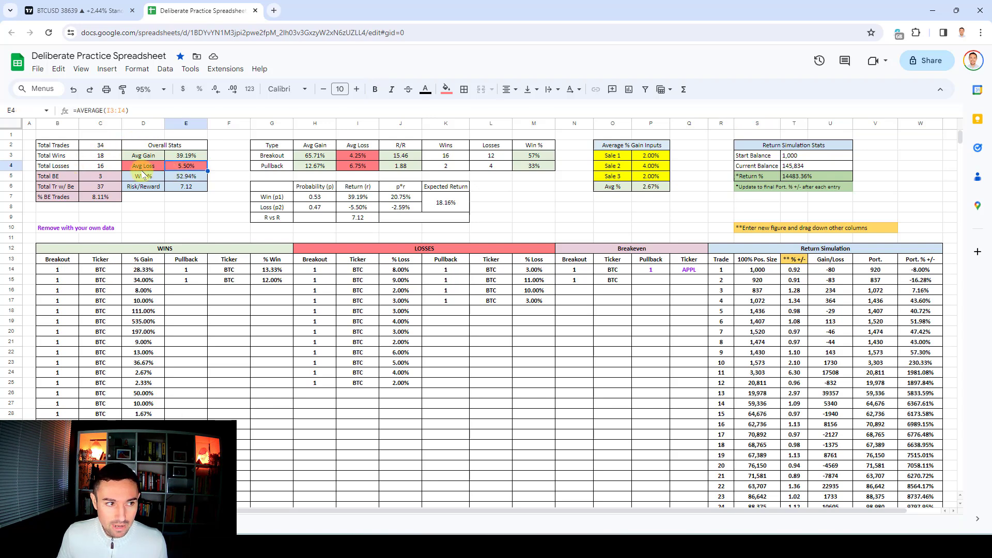
left_click(186, 180)
left_click(180, 161)
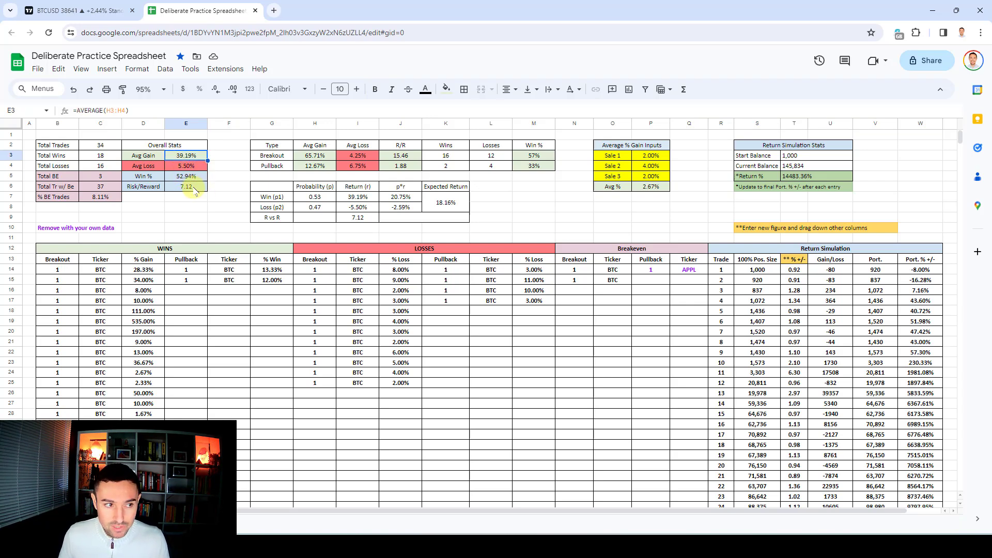